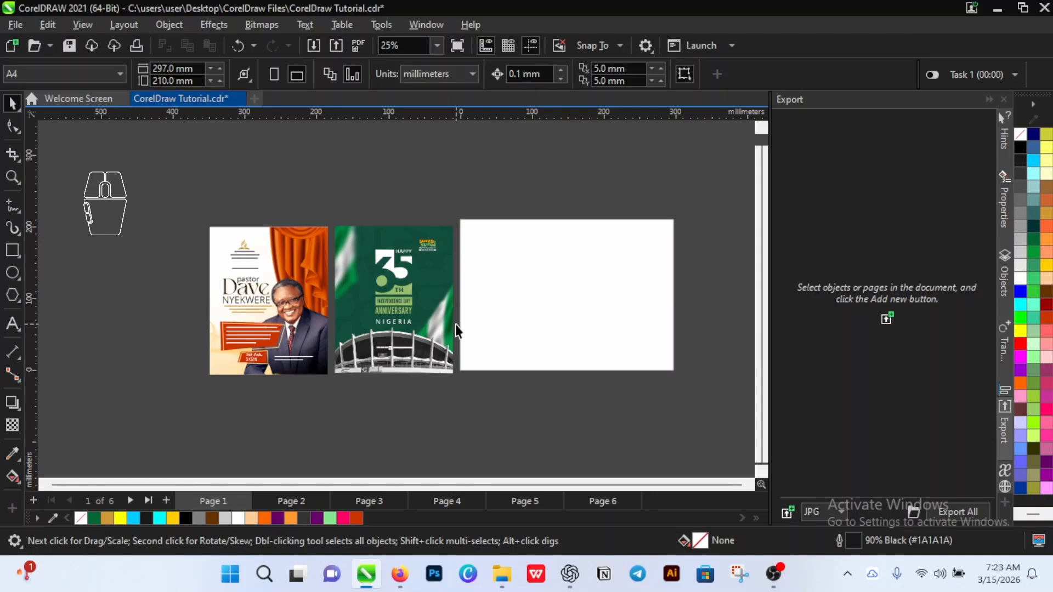
click(429, 393)
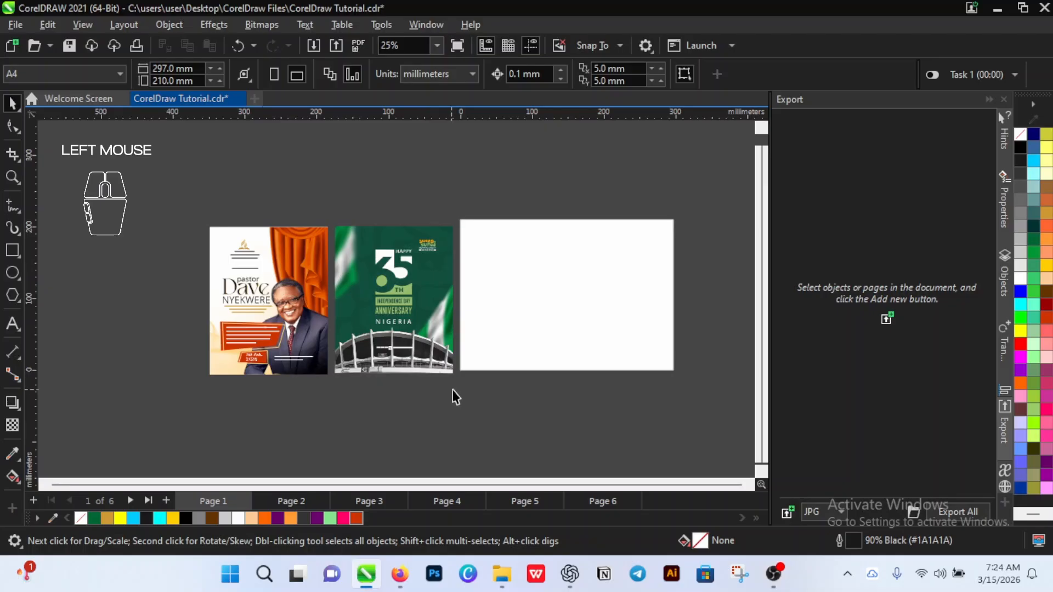
scroll(487, 381, down, 2)
scroll(624, 388, up, 1)
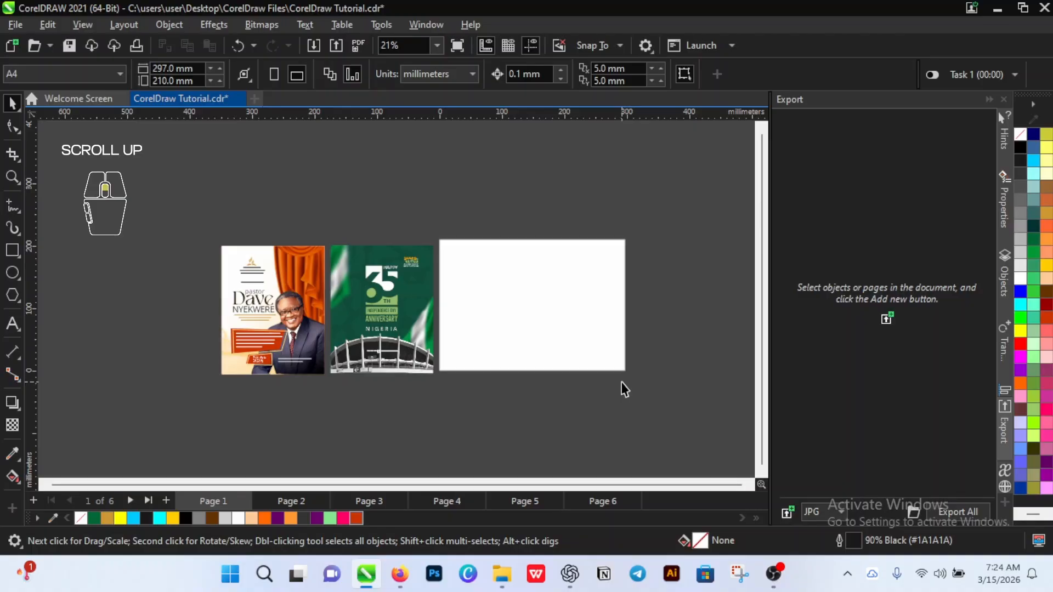
key(ctrl)
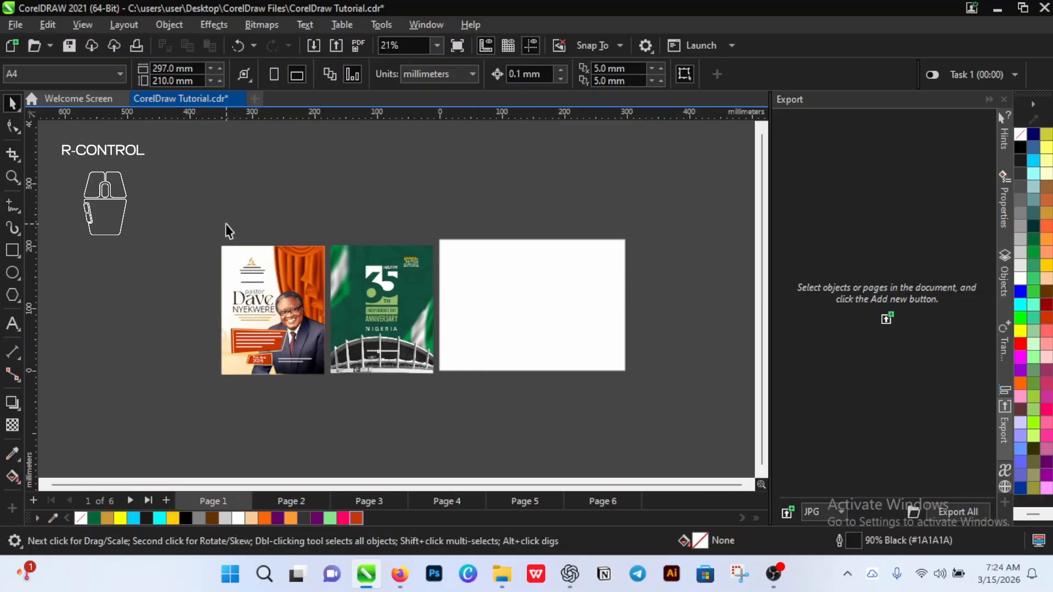
click(16, 31)
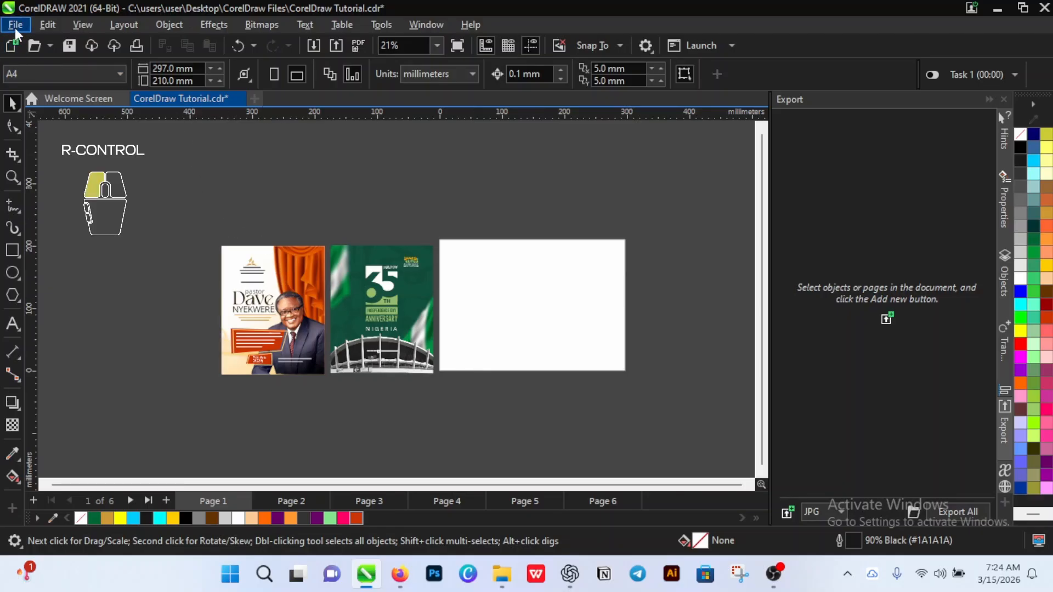
click(41, 27)
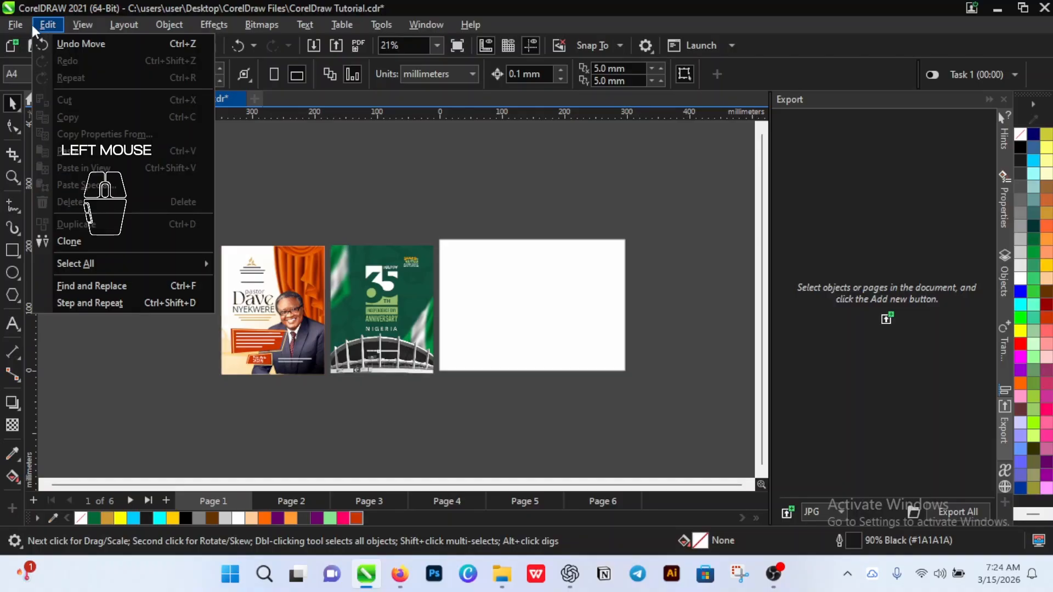
click(14, 26)
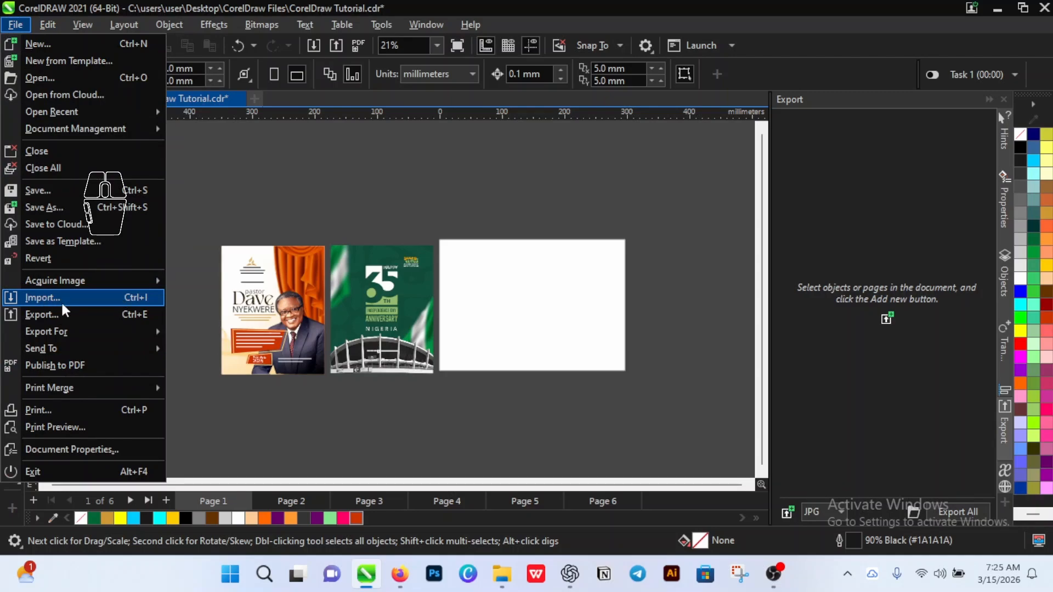
click(301, 224)
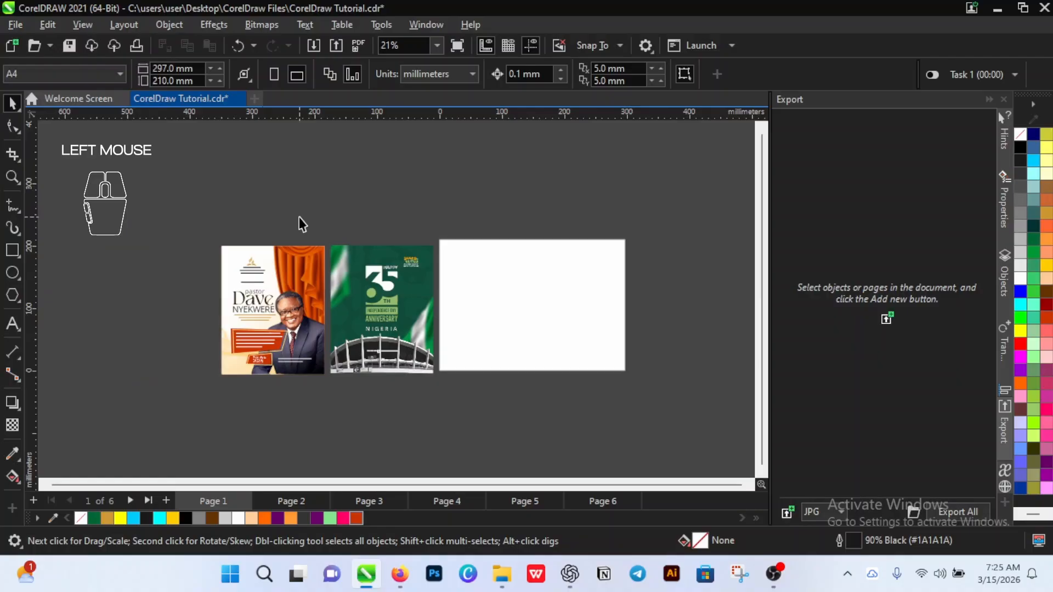
Step: Import the black-and-white theatre cut-out PNG from the Tutorial Resources folder at its original size, with its corner just above the page
key(ctrl)
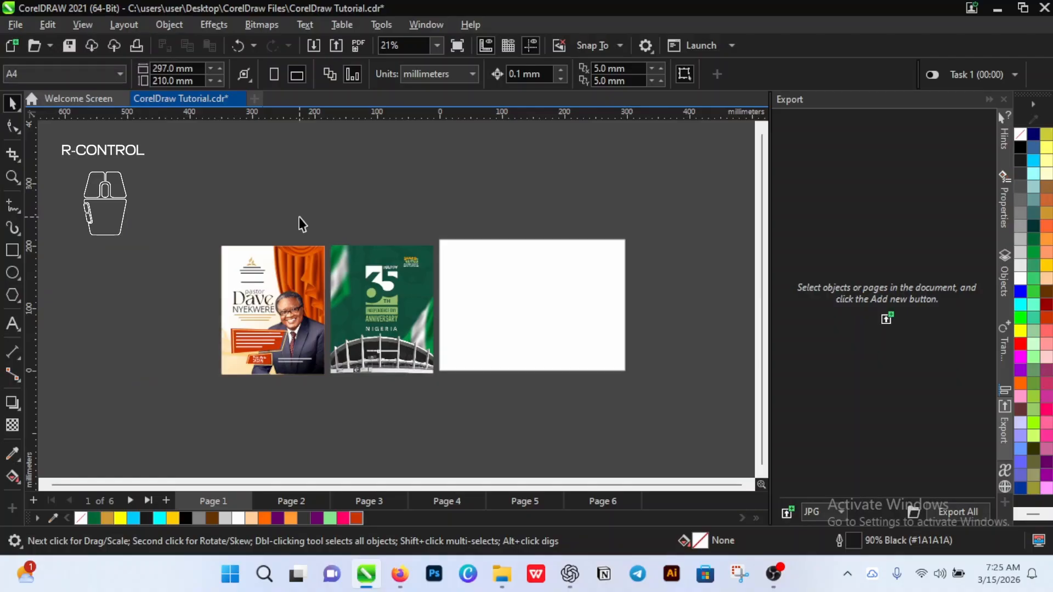
key(ctrl+i)
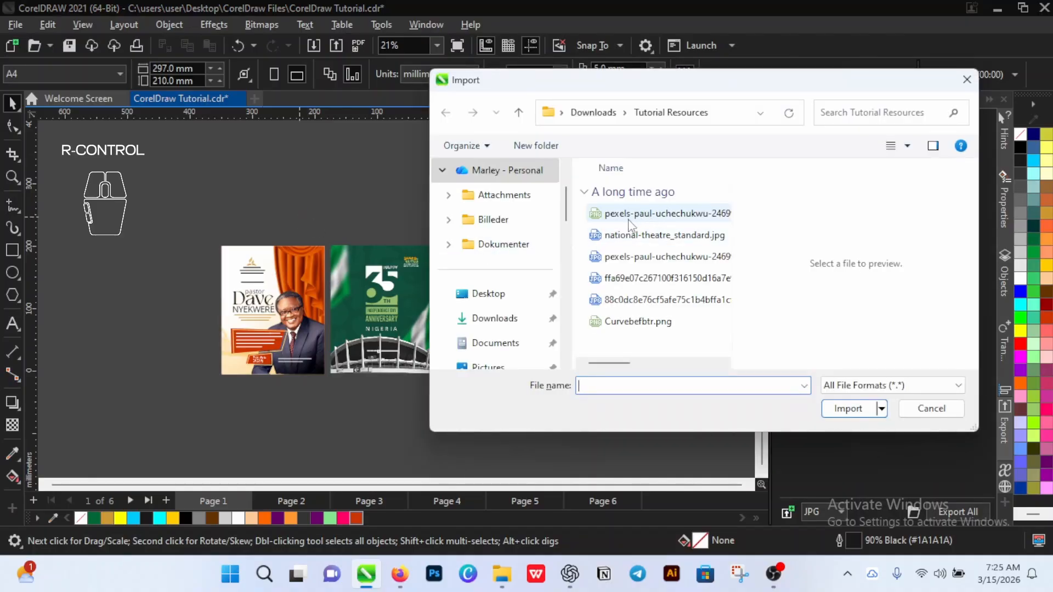
click(641, 218)
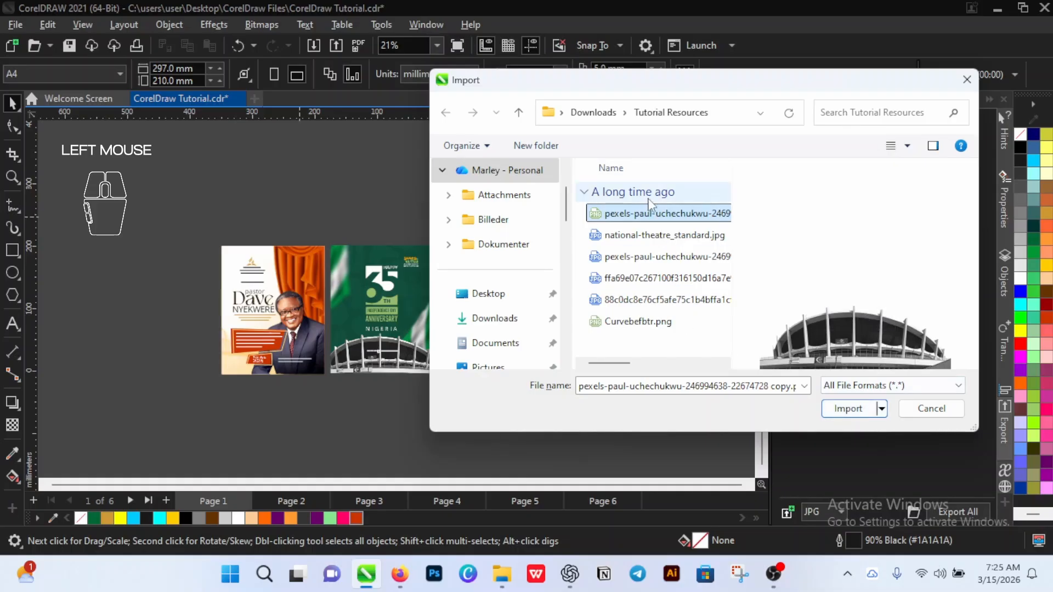
click(847, 409)
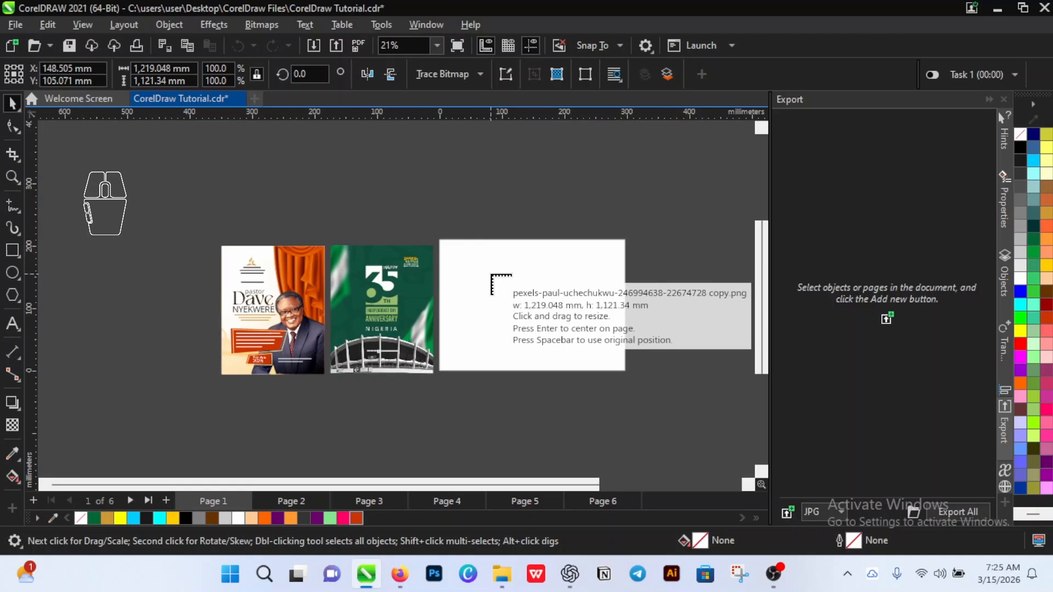
click(476, 165)
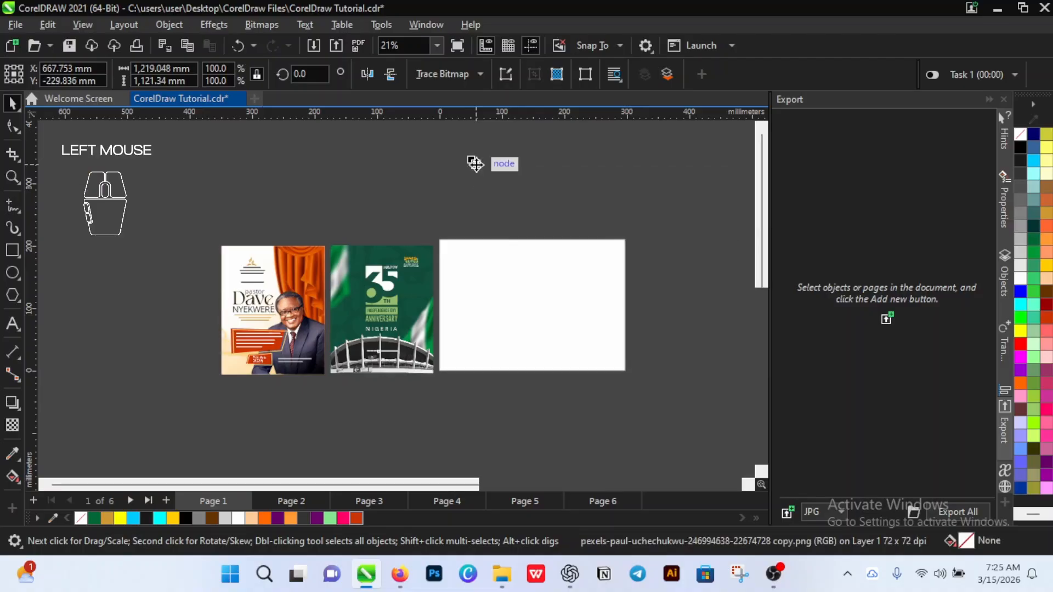
Step: Scale the imported theatre cut-out to 9.9 %, about 121 mm wide, and move it onto the left half of the blank page
scroll(453, 199, down, 4)
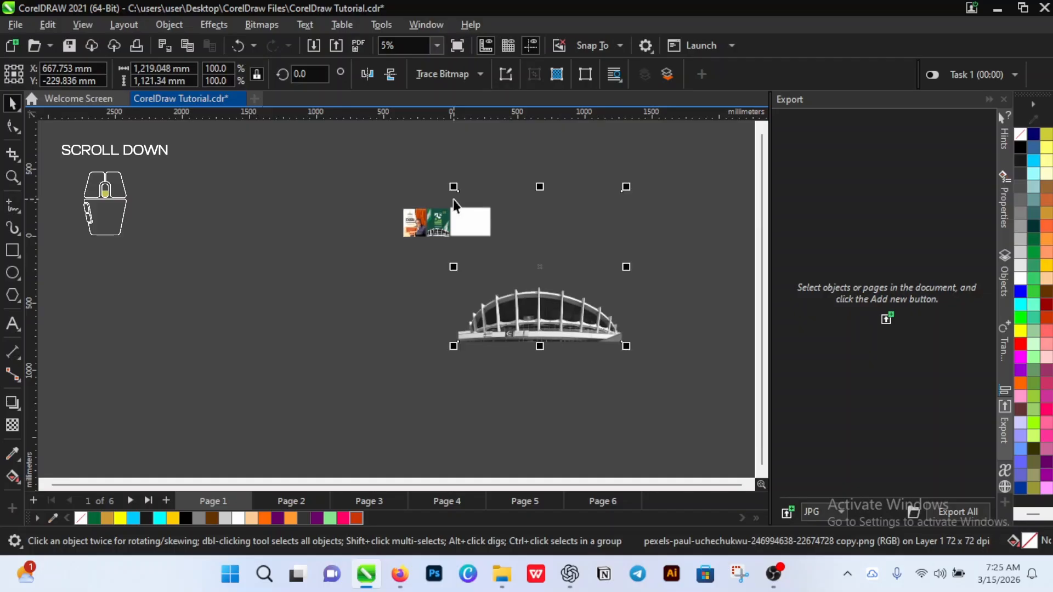
scroll(453, 199, up, 1)
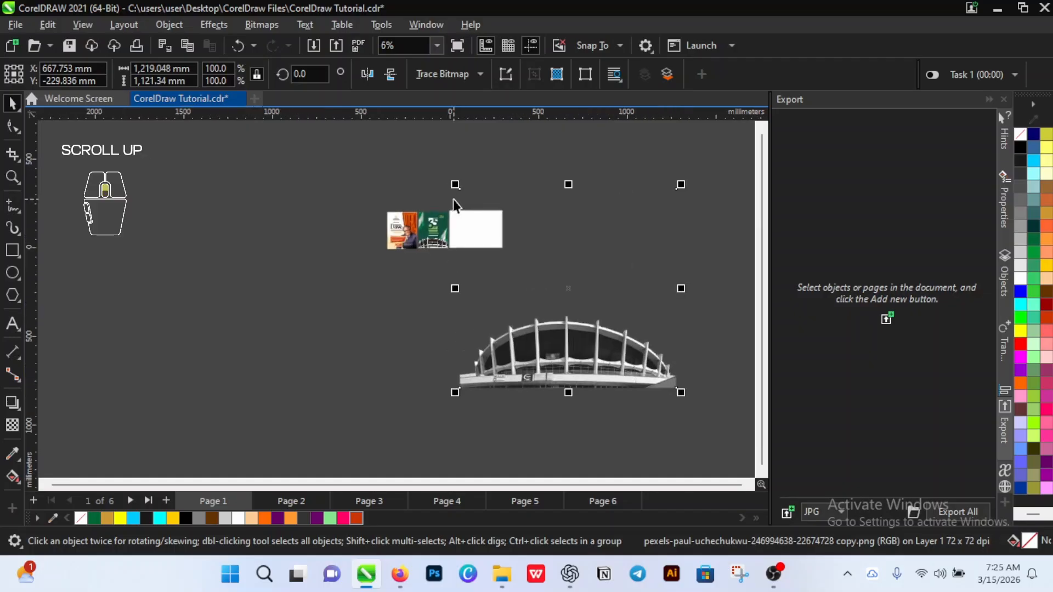
click(681, 392)
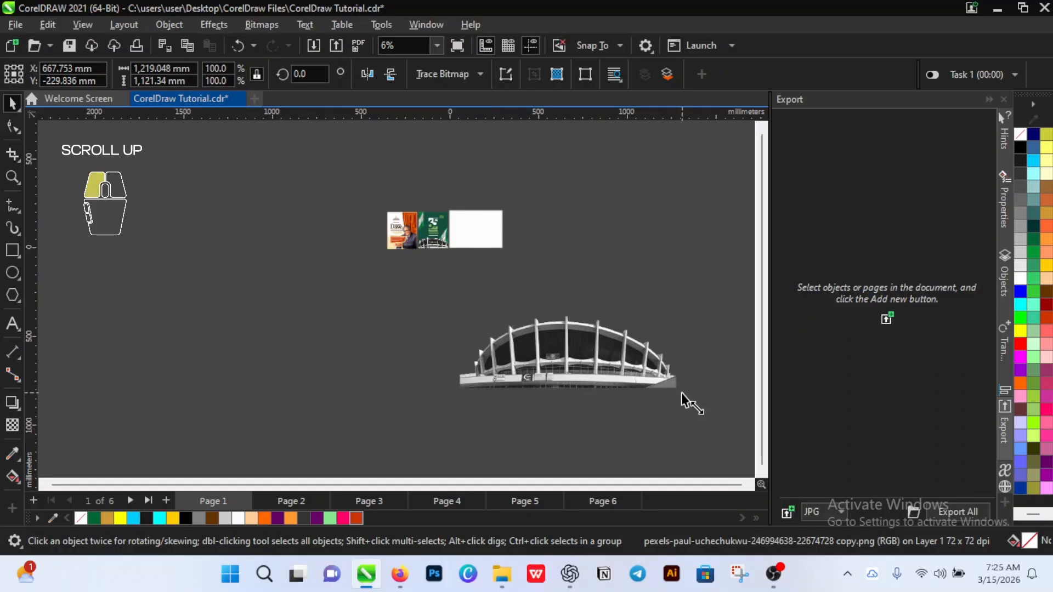
drag(681, 393, 486, 264)
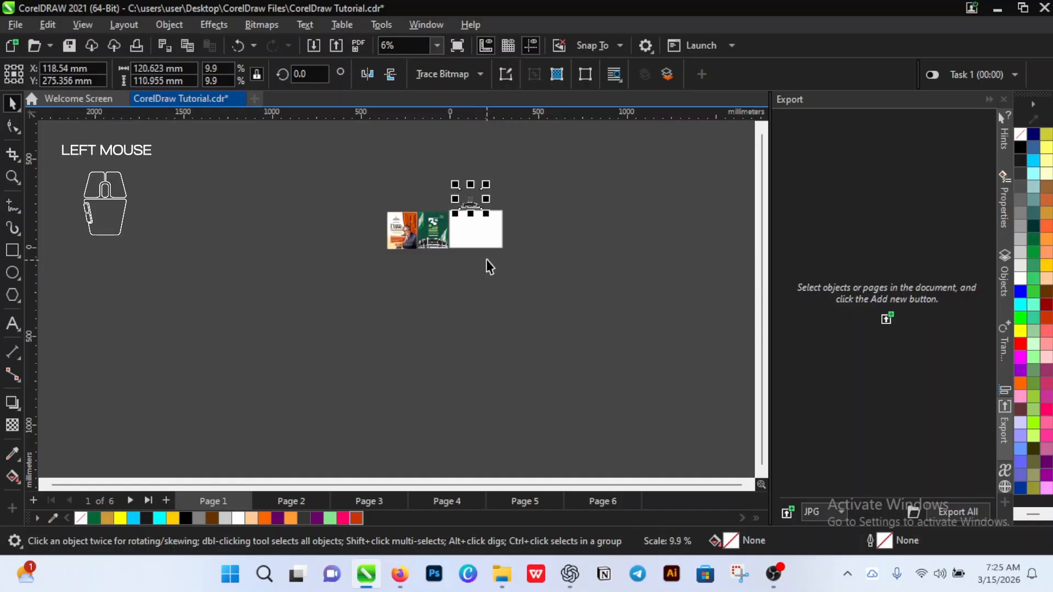
scroll(455, 195, up, 1)
scroll(455, 196, up, 2)
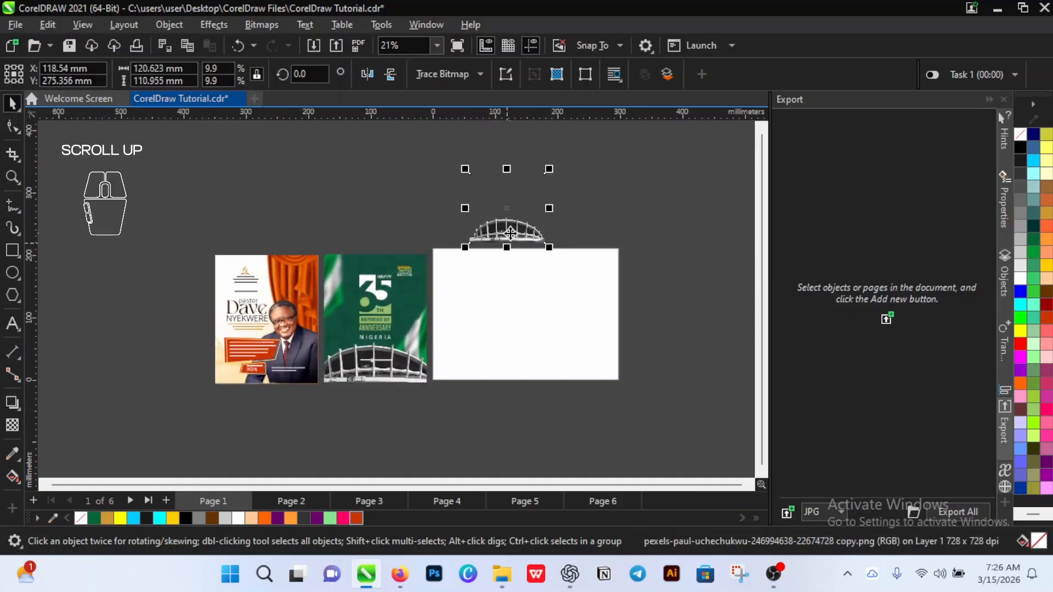
drag(505, 228, 492, 336)
click(459, 222)
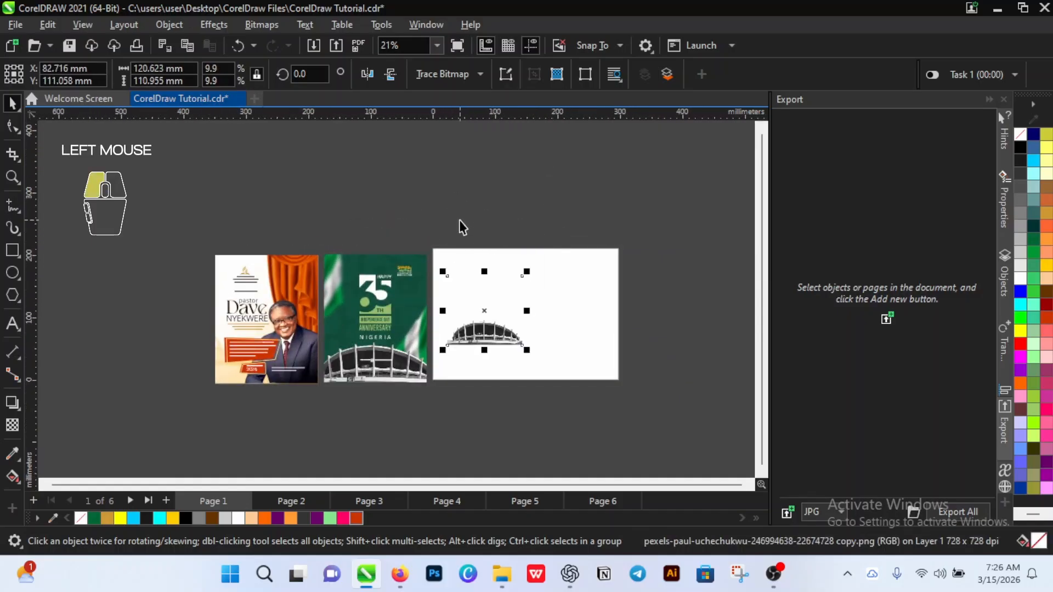
Step: Switch to File Explorer, arrange its window beside the document, and bring the theatre cut-out PNG from Tutorial Resources onto the canvas
scroll(362, 263, down, 1)
scroll(362, 262, up, 2)
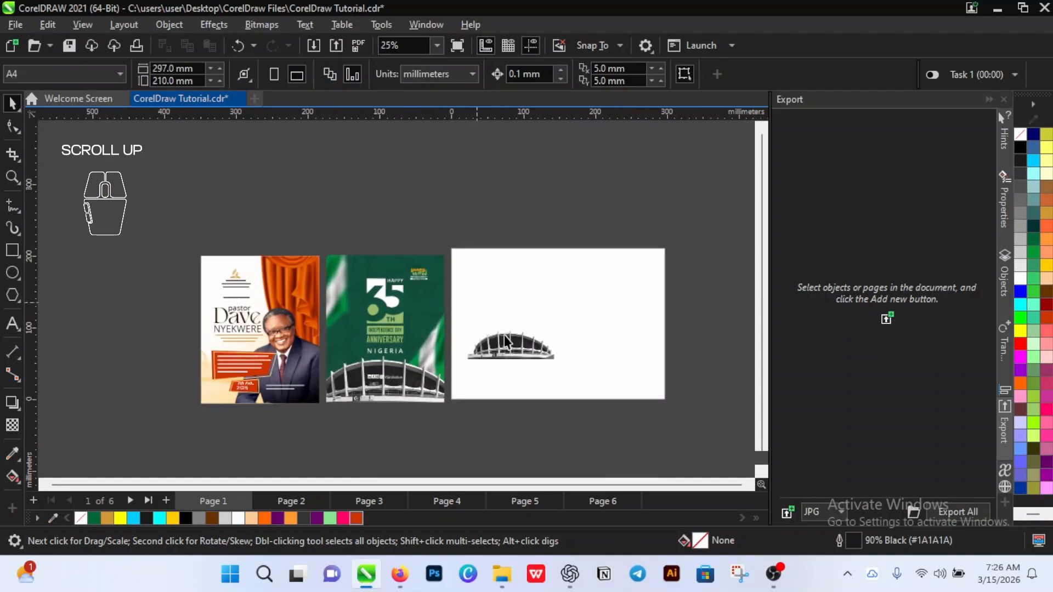
mouse_move(502, 578)
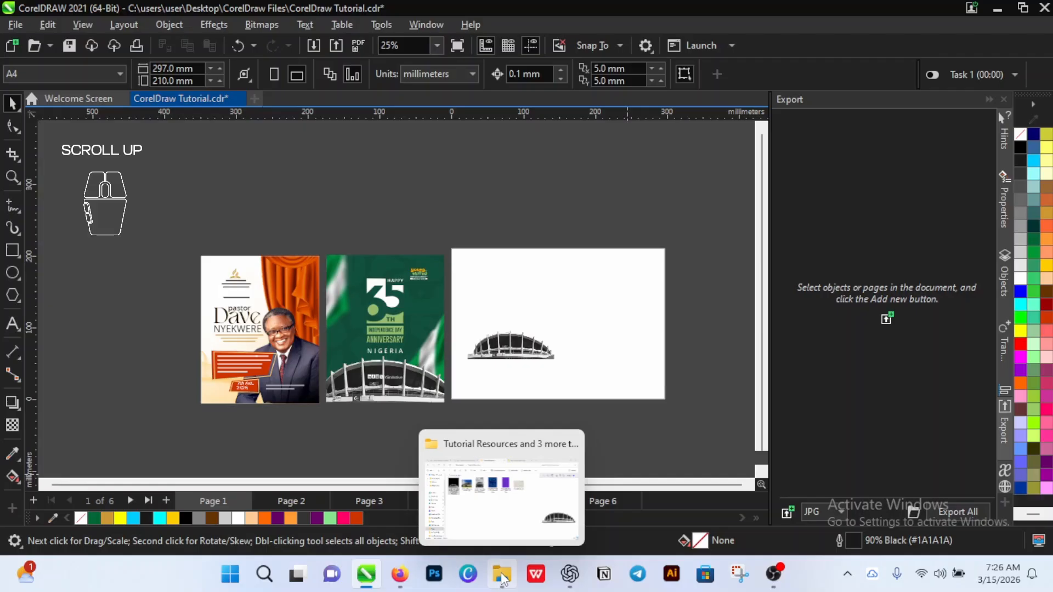
click(503, 578)
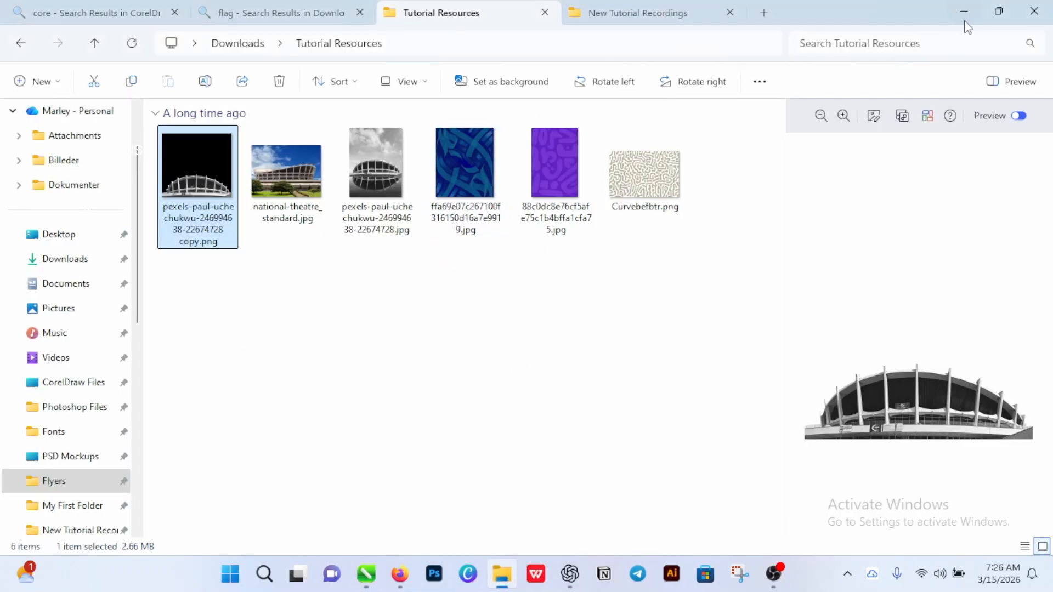
click(997, 12)
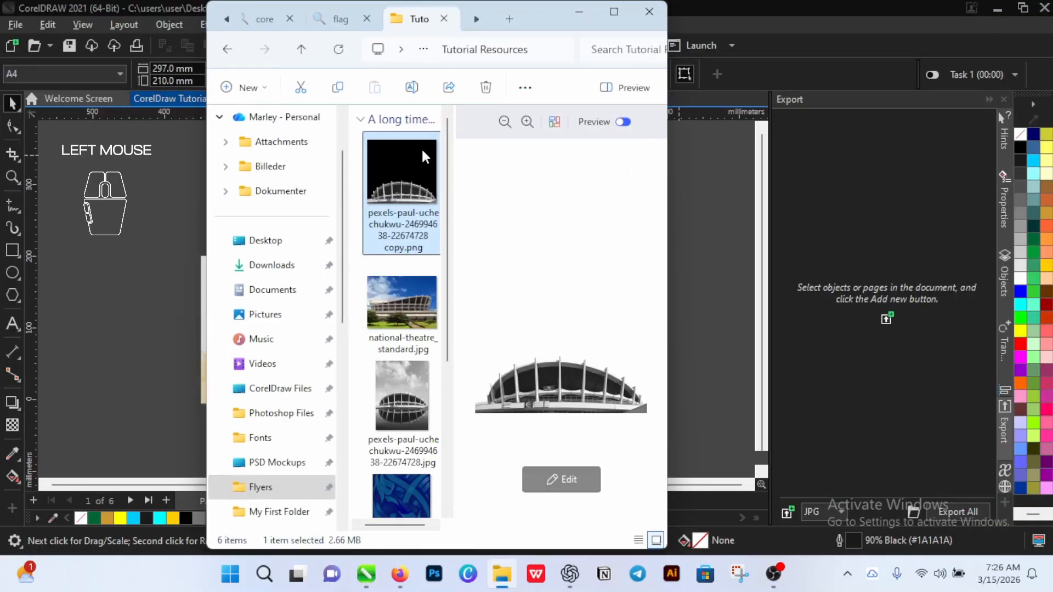
drag(553, 16, 920, 19)
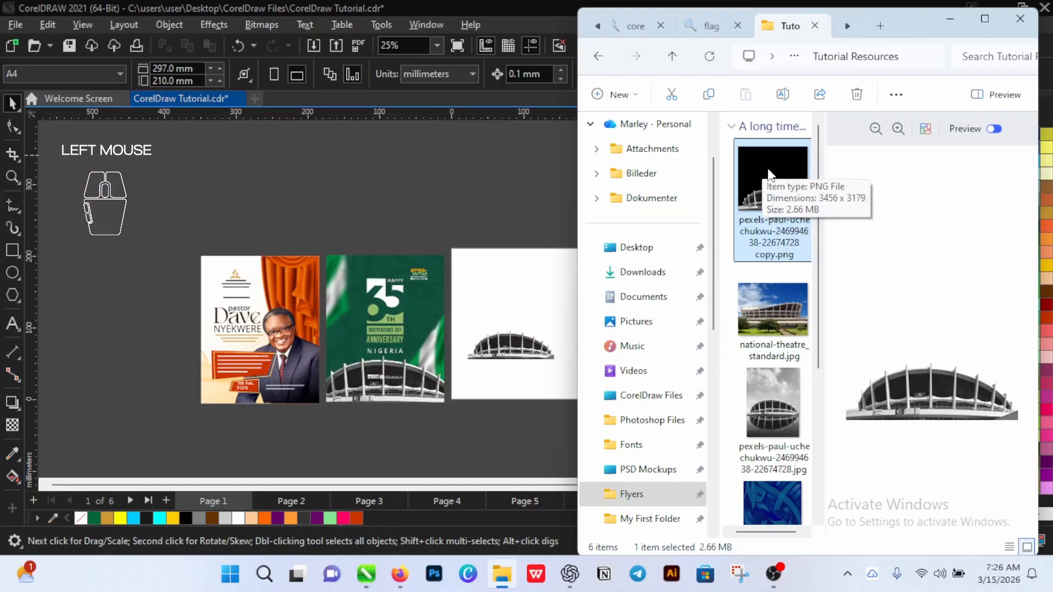
drag(768, 174, 505, 241)
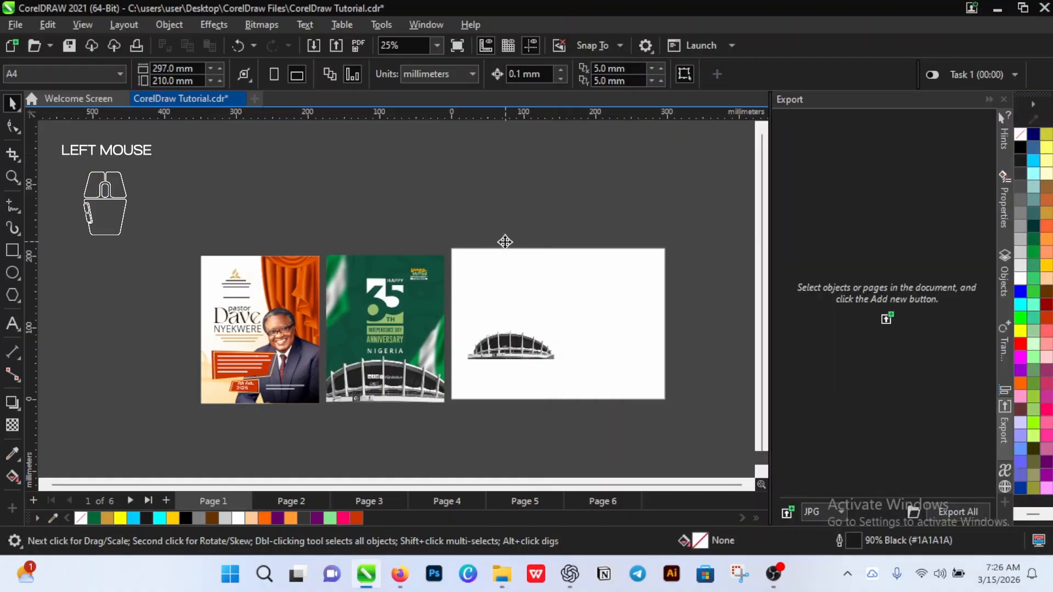
Step: Scale the second theatre cut-out to 10.8 %, about 132 mm wide, and place it on the right half of the page
scroll(487, 236, down, 1)
scroll(487, 236, down, 2)
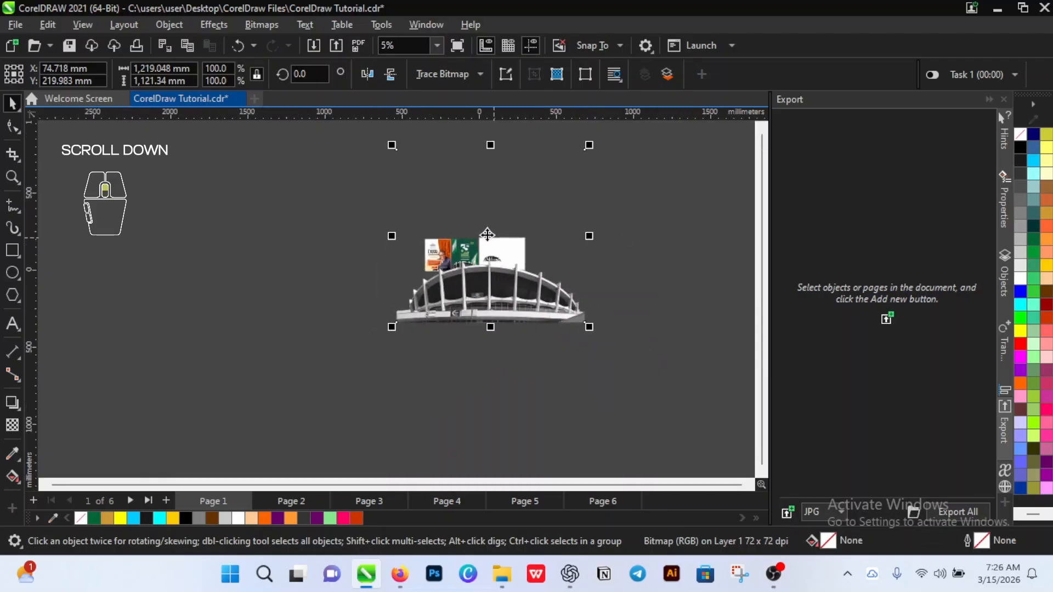
scroll(487, 235, up, 2)
scroll(487, 236, down, 2)
scroll(601, 133, up, 1)
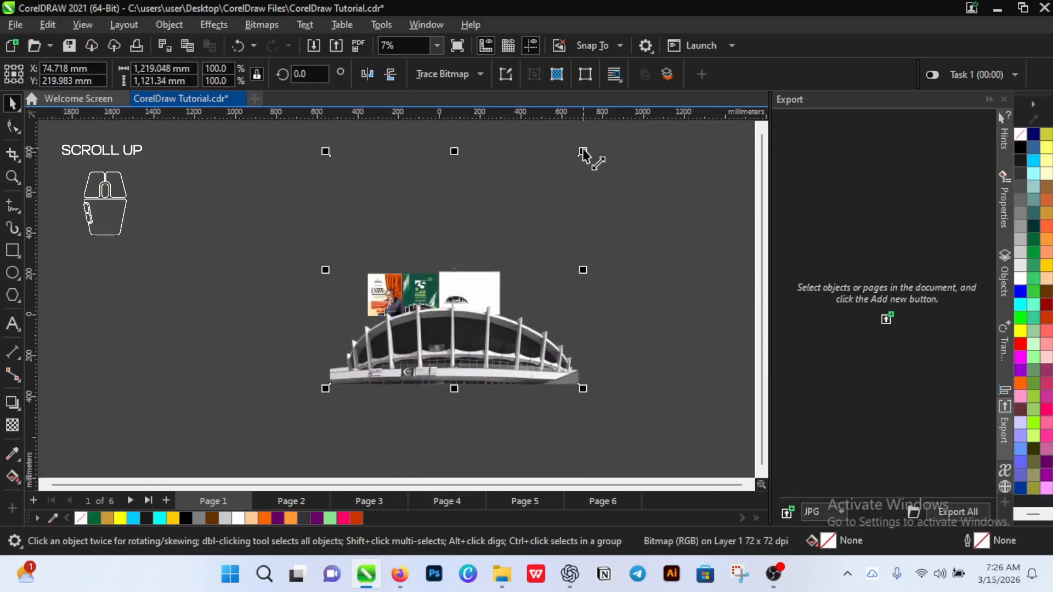
drag(583, 152, 486, 285)
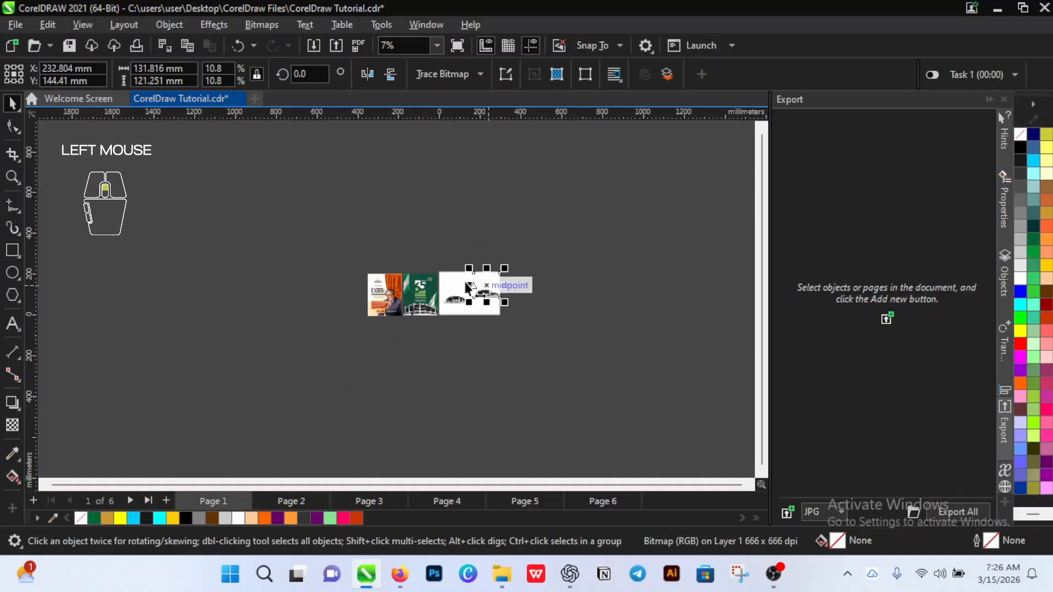
Step: Move the second theatre cut-out off the page into the empty area just beyond its right edge
scroll(463, 279, up, 2)
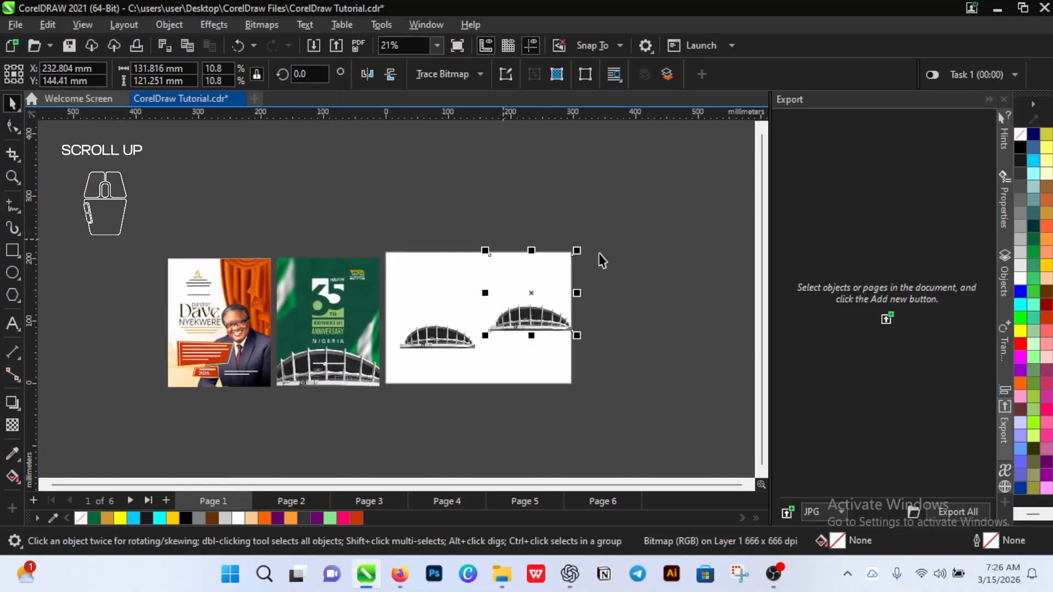
scroll(625, 269, down, 1)
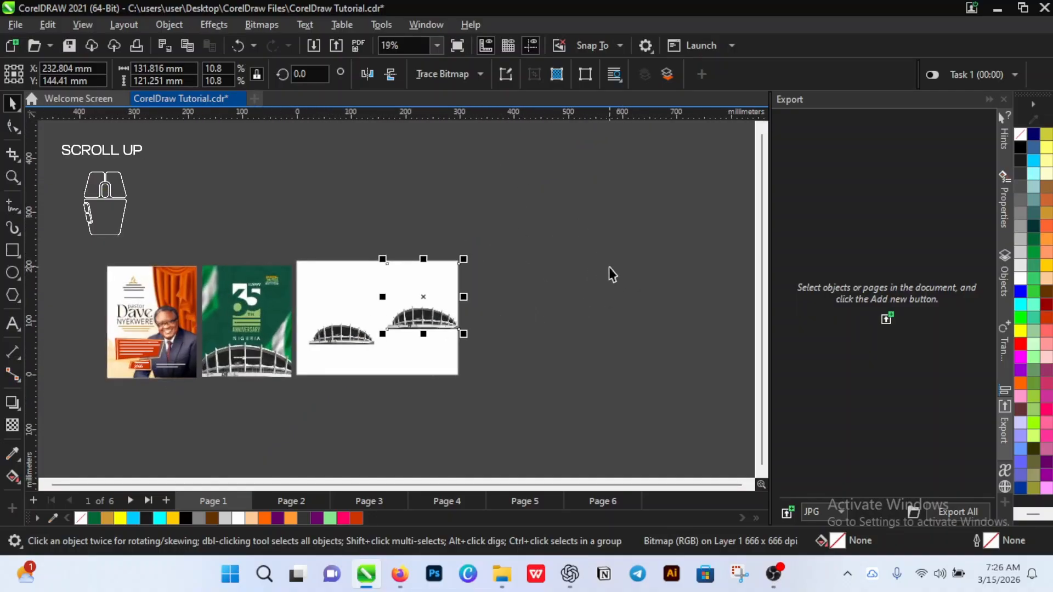
scroll(609, 269, down, 2)
scroll(499, 284, up, 1)
drag(471, 310, 541, 310)
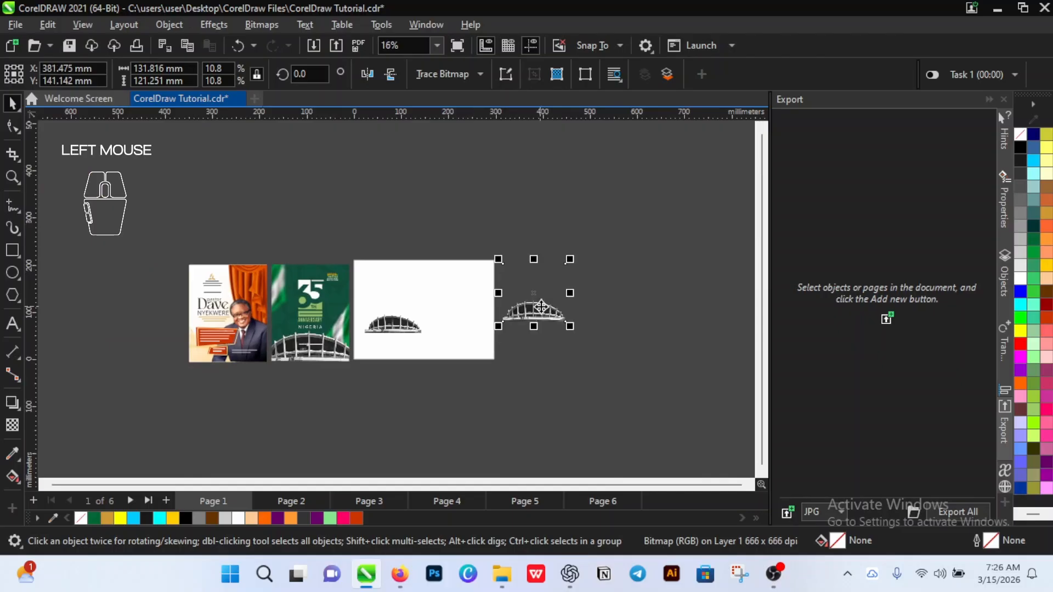
Step: Switch to File Explorer and bring the black-and-white JPG of the theatre with its reflection from Tutorial Resources into the document
click(502, 574)
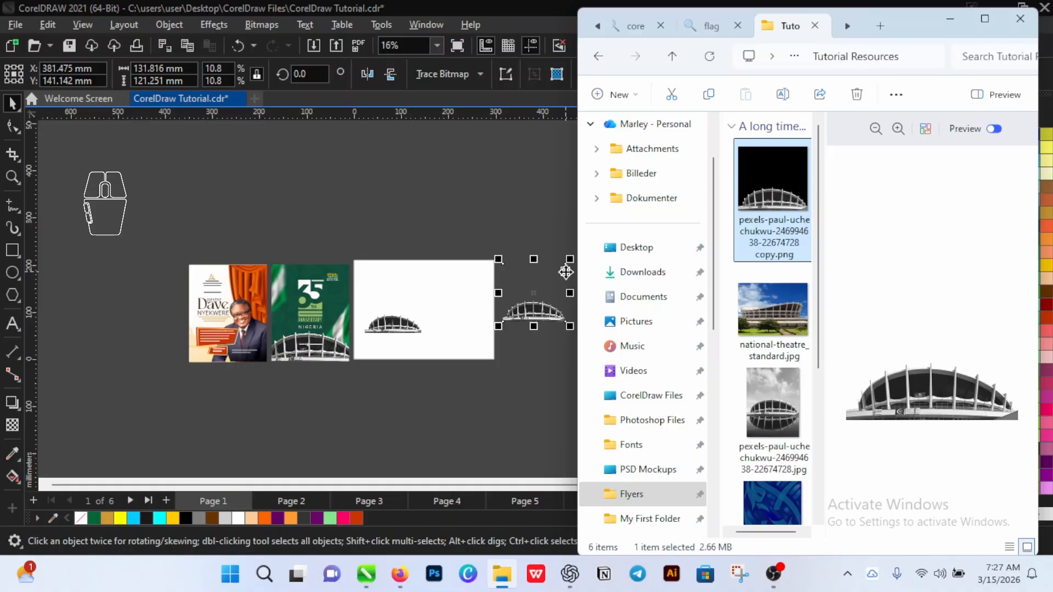
scroll(771, 378, down, 5)
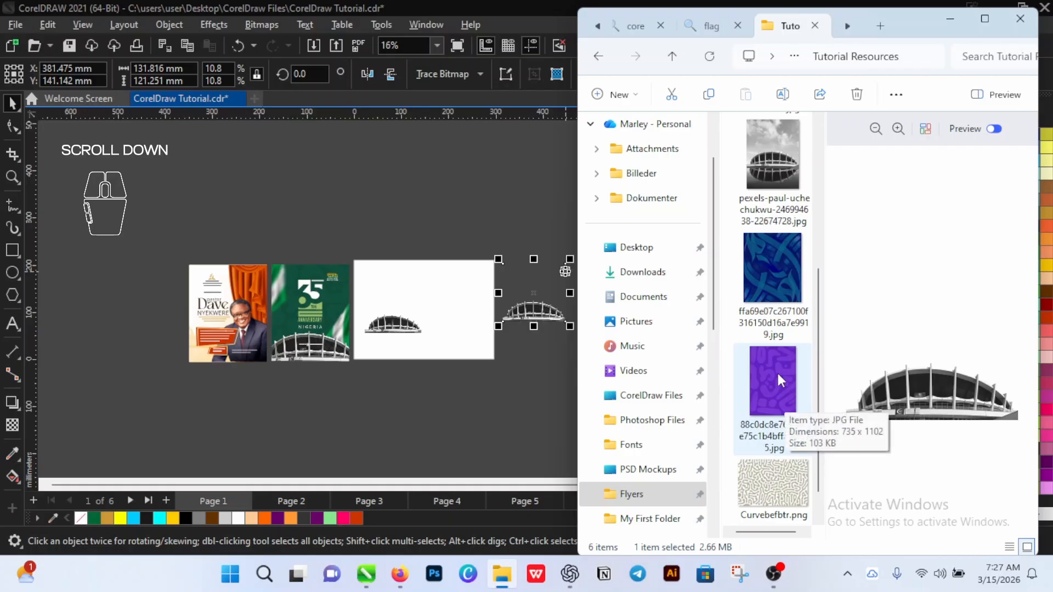
click(780, 181)
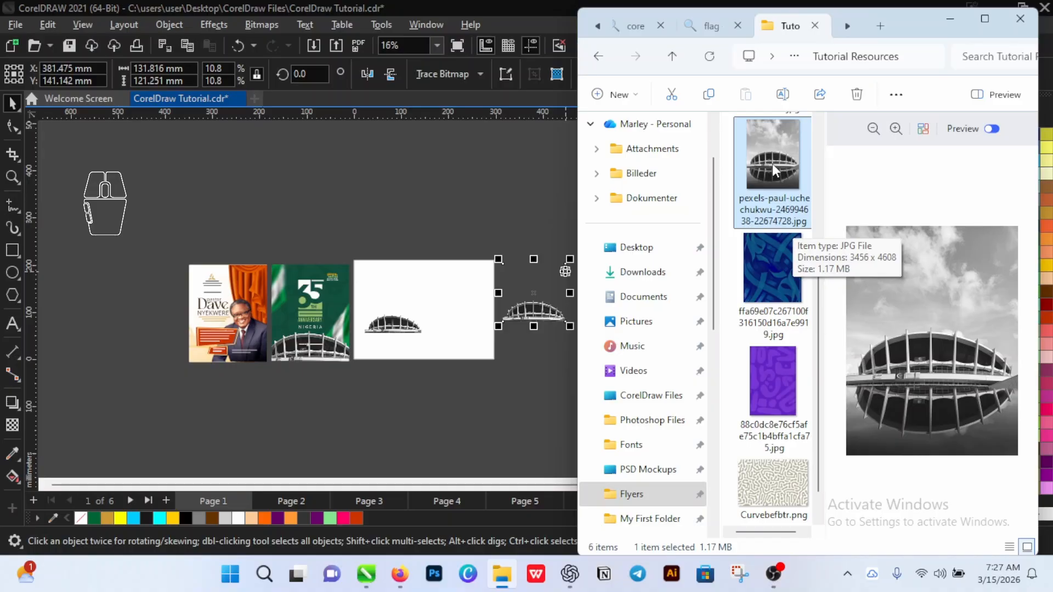
drag(780, 160, 410, 236)
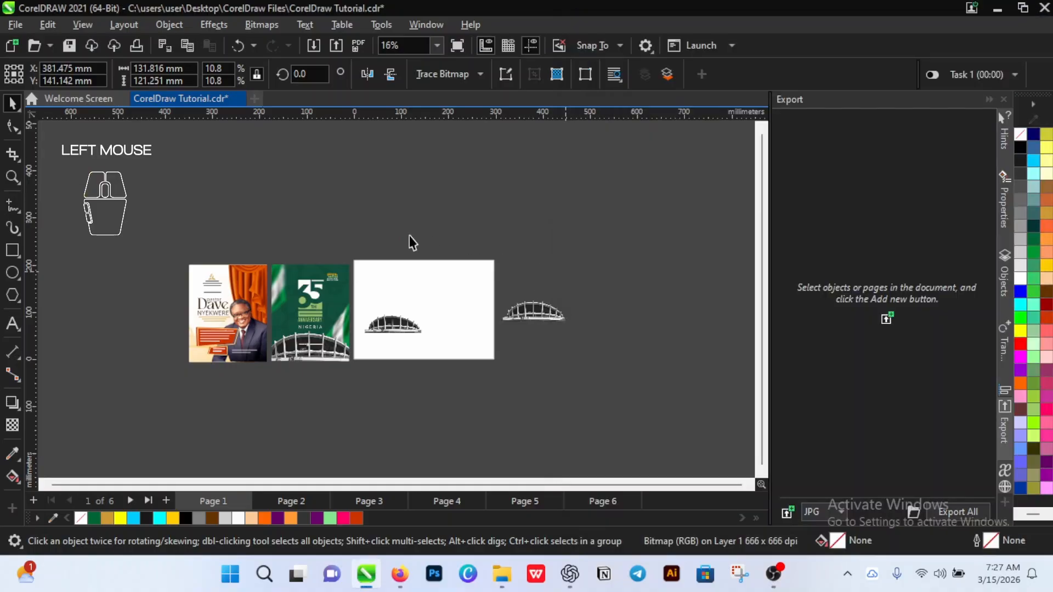
scroll(499, 309, down, 2)
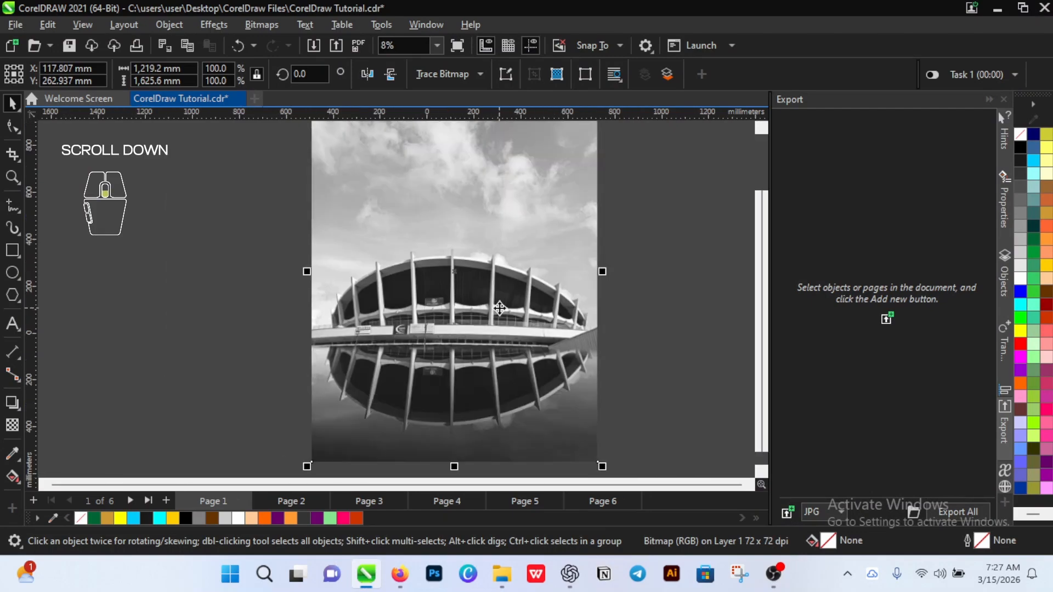
Step: Scale the black-and-white theatre photo to 9.5 %, about 116 mm wide, and place it on the right half of the page
scroll(499, 308, down, 2)
scroll(507, 263, up, 1)
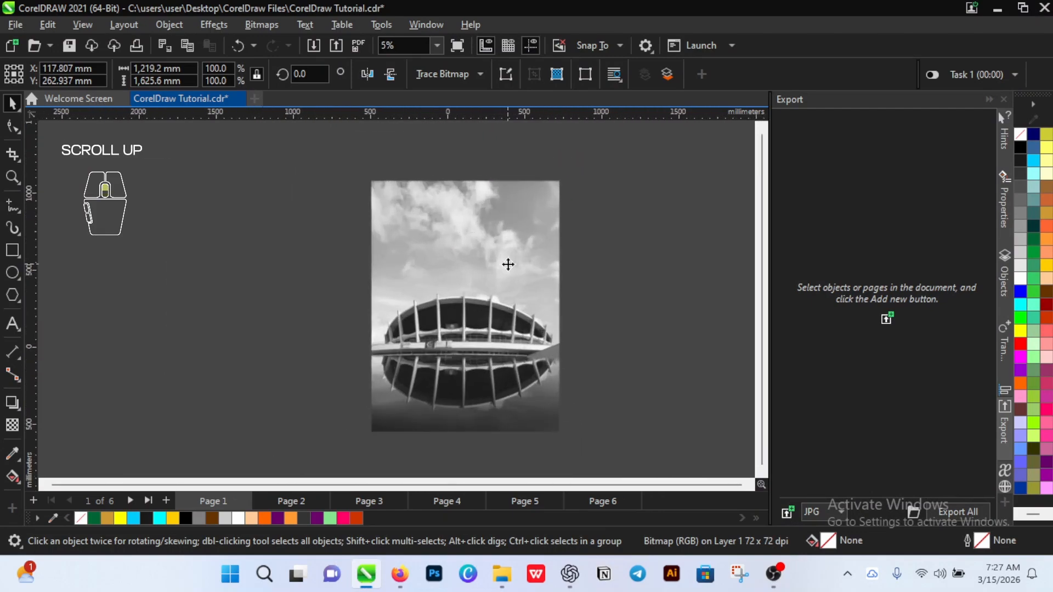
drag(366, 177, 482, 331)
scroll(463, 328, up, 4)
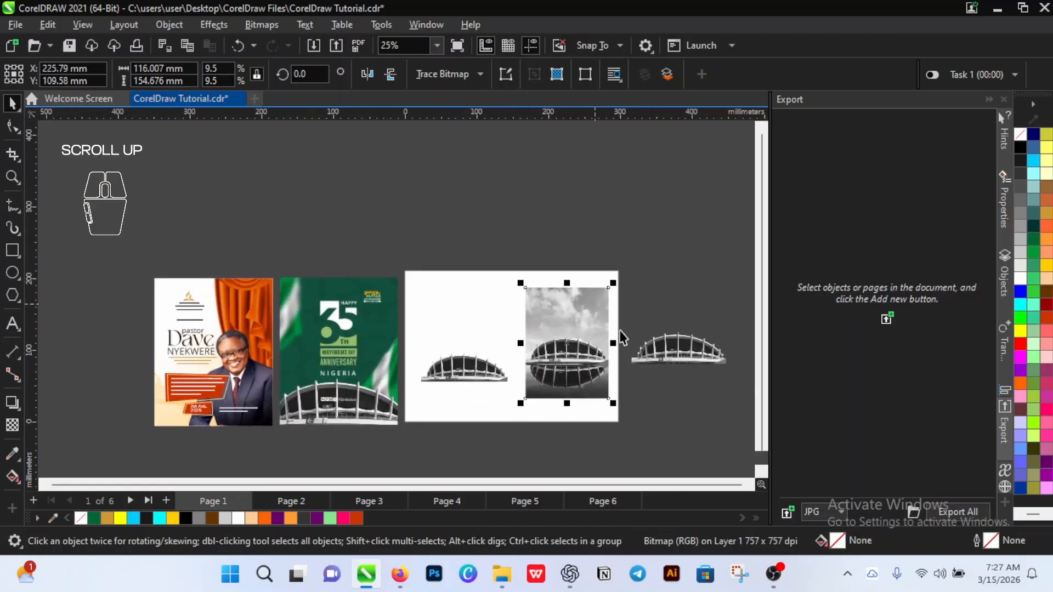
Step: Delete the theatre cut-out lying in the empty area just beyond the page's right edge
click(491, 371)
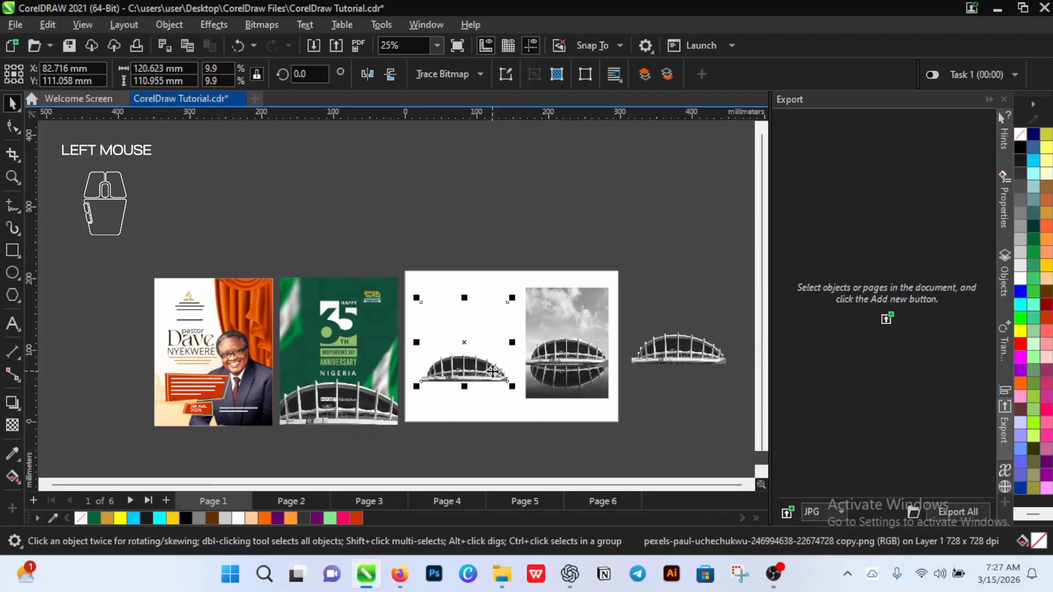
click(573, 357)
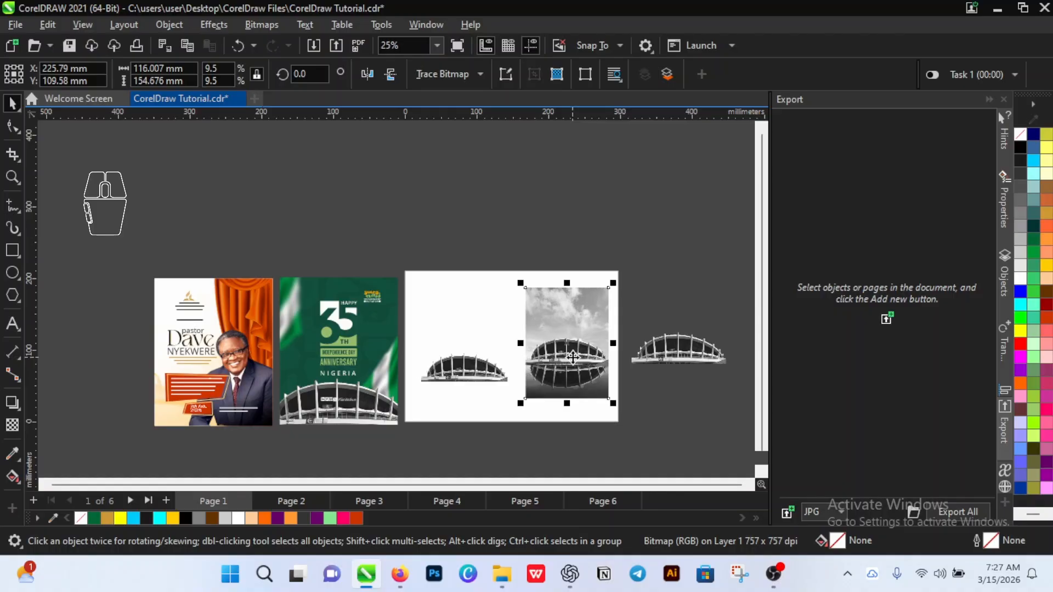
click(713, 356)
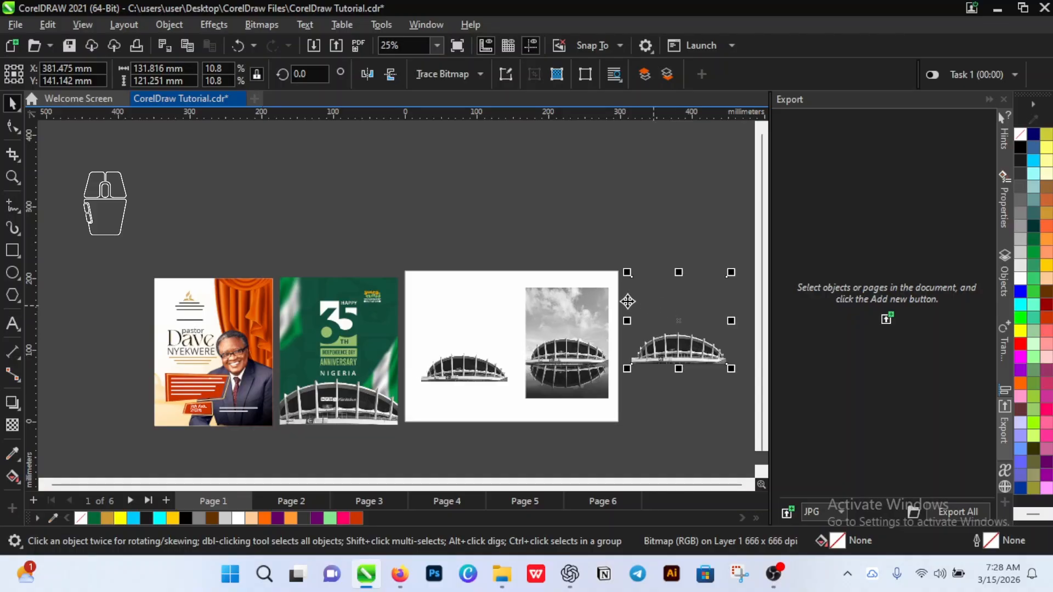
scroll(563, 293, down, 1)
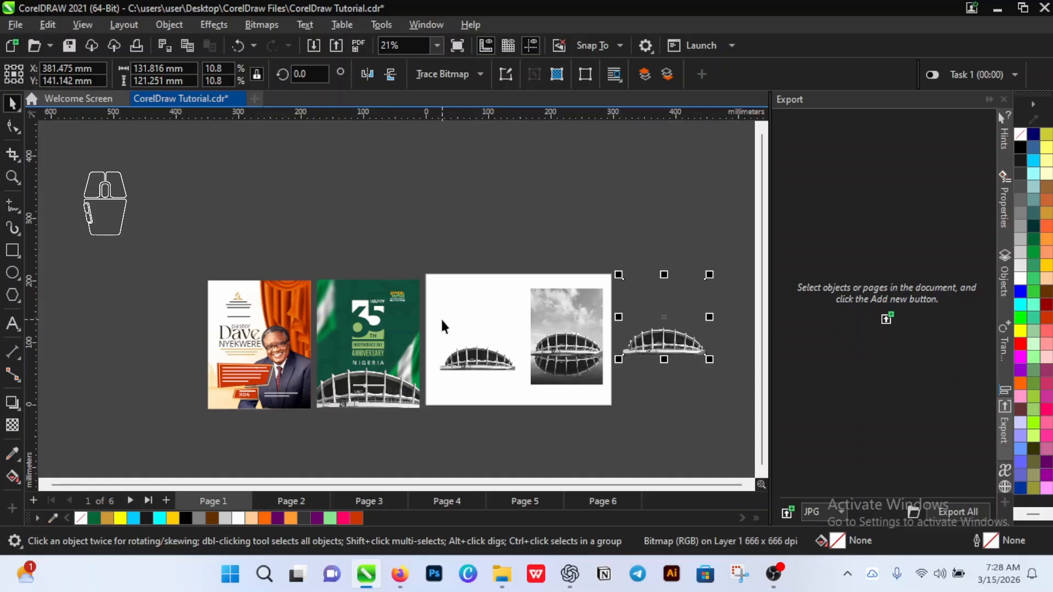
key(Delete)
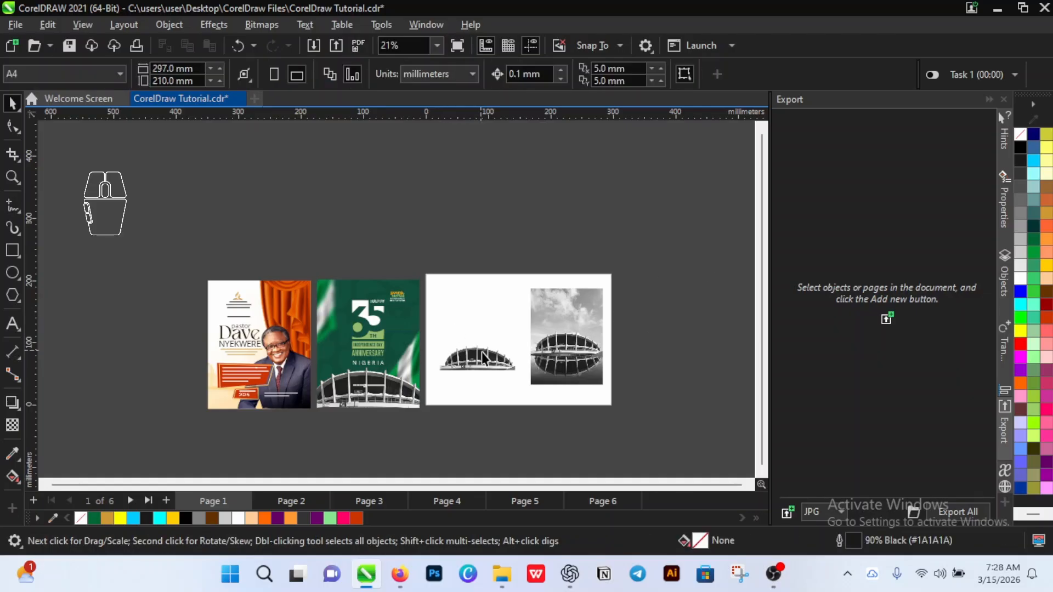
Step: Move the remaining theatre cut-out and the theatre photo upward to the upper part of the page
click(482, 352)
drag(482, 352, 476, 299)
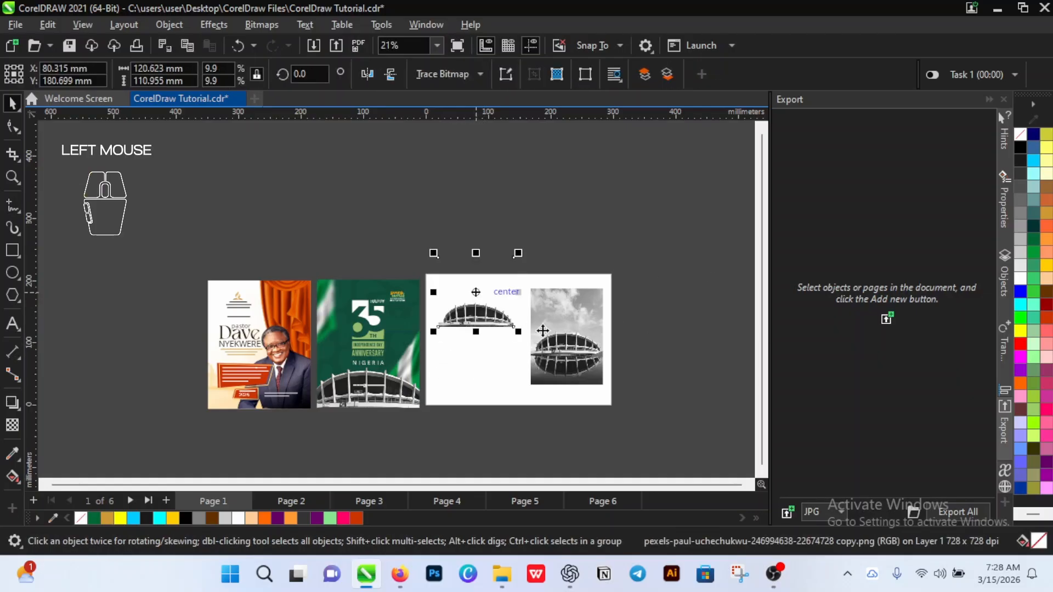
drag(555, 334, 561, 301)
scroll(532, 314, down, 2)
scroll(521, 310, up, 2)
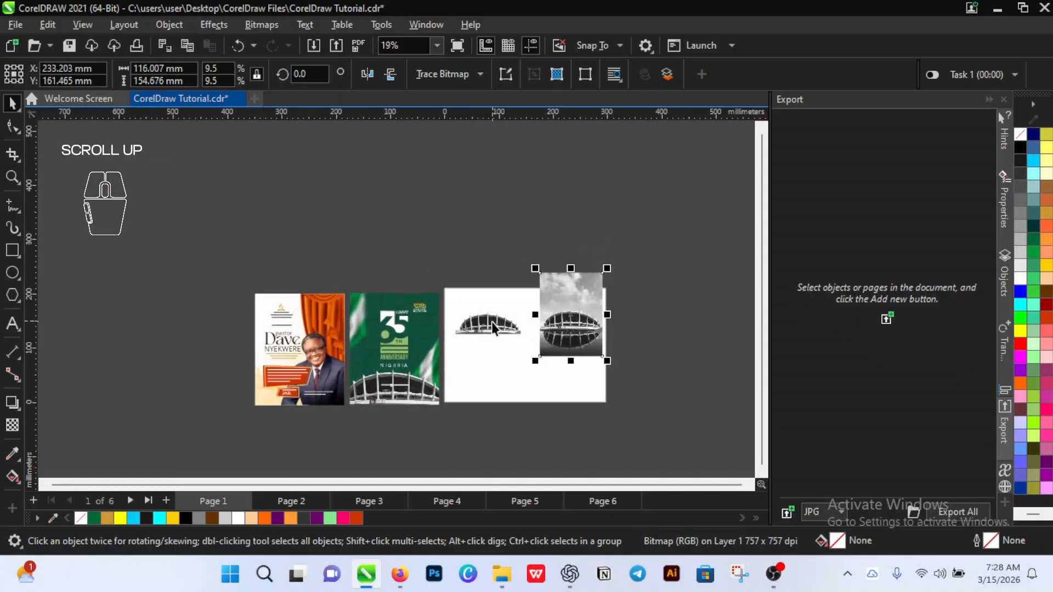
Step: Shrink the theatre cut-out, place it lower on the page's left half, and scale the photo to about 115.6 mm wide
click(491, 321)
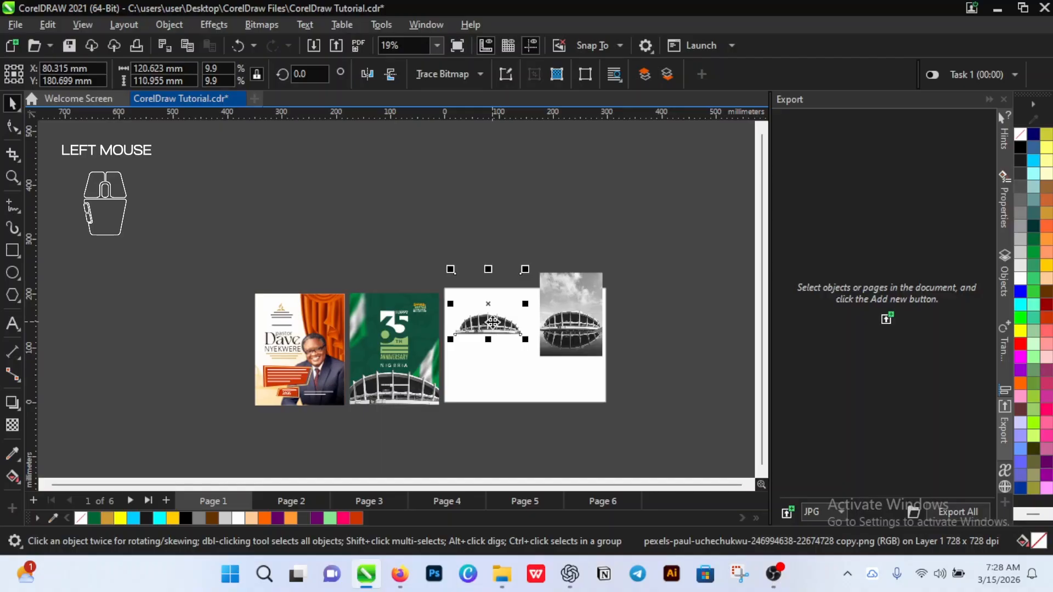
drag(524, 268, 524, 372)
click(582, 340)
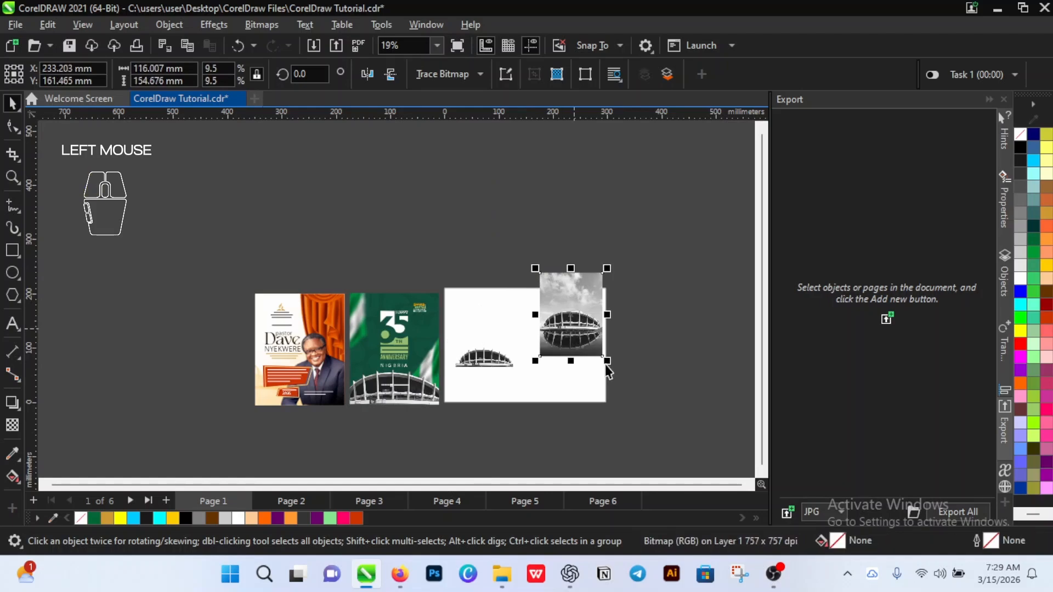
mouse_move(606, 361)
mouse_down()
mouse_move(651, 415)
mouse_move(615, 393)
mouse_move(600, 363)
mouse_up()
Step: Try placing the theatre photo in the empty area above the orange-and-white poster, and undo the move
scroll(529, 355, down, 2)
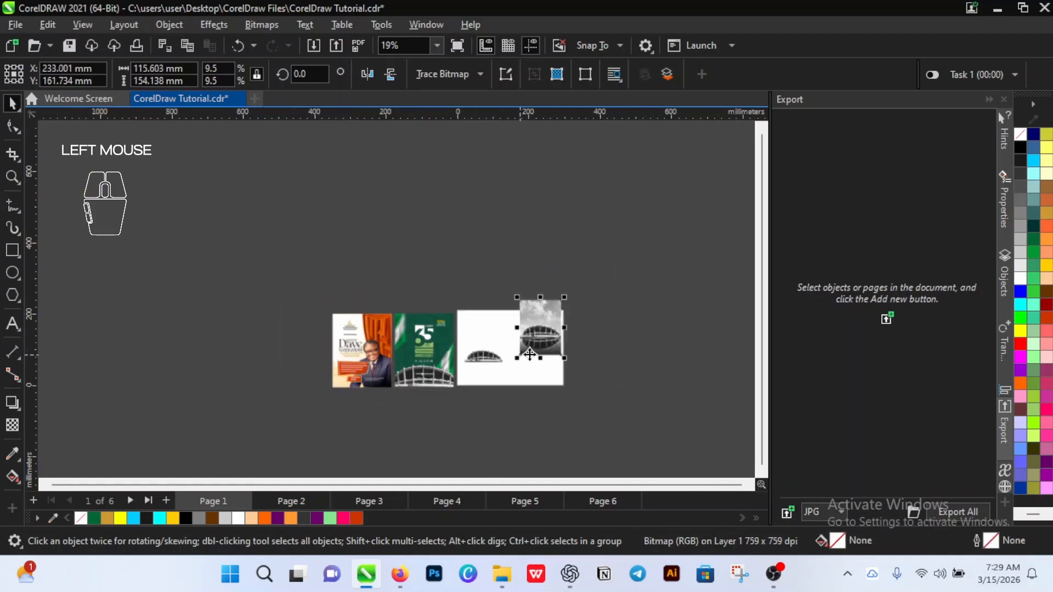
scroll(590, 357, up, 1)
drag(532, 331, 324, 261)
scroll(254, 233, up, 2)
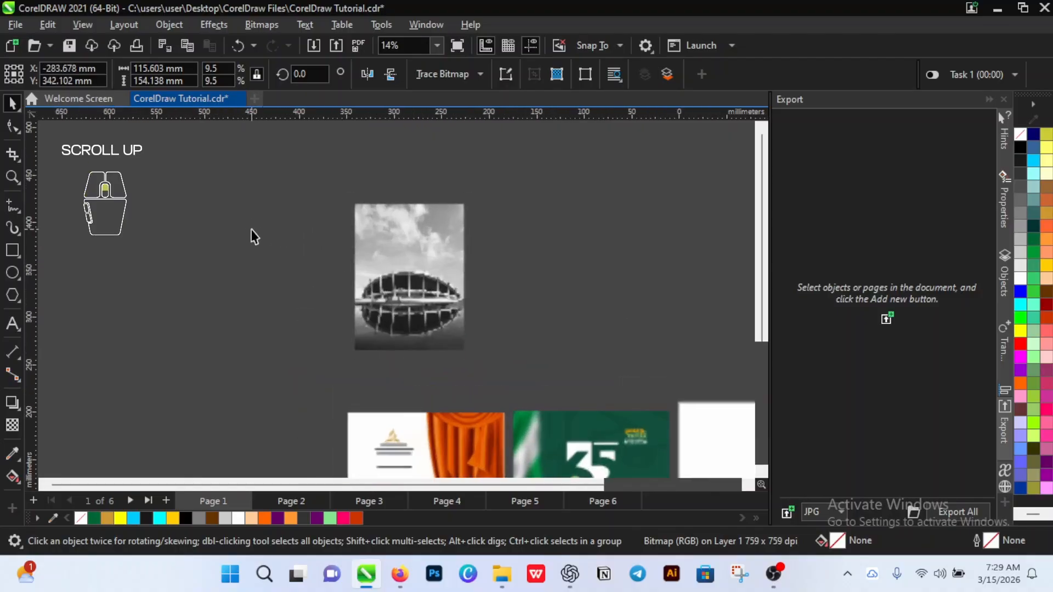
scroll(319, 231, down, 3)
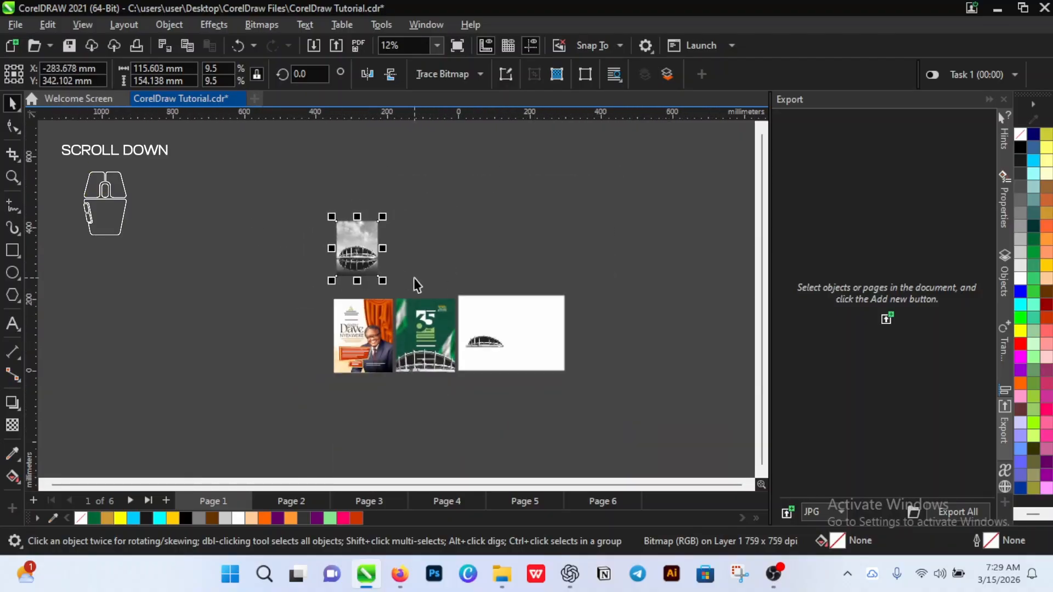
key(ctrl)
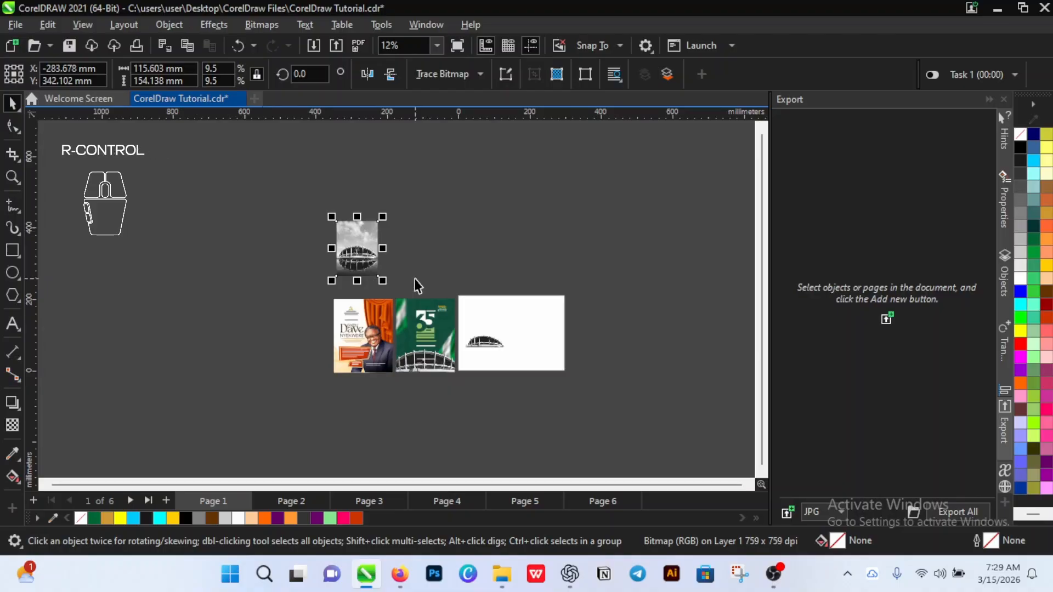
key(ctrl+z)
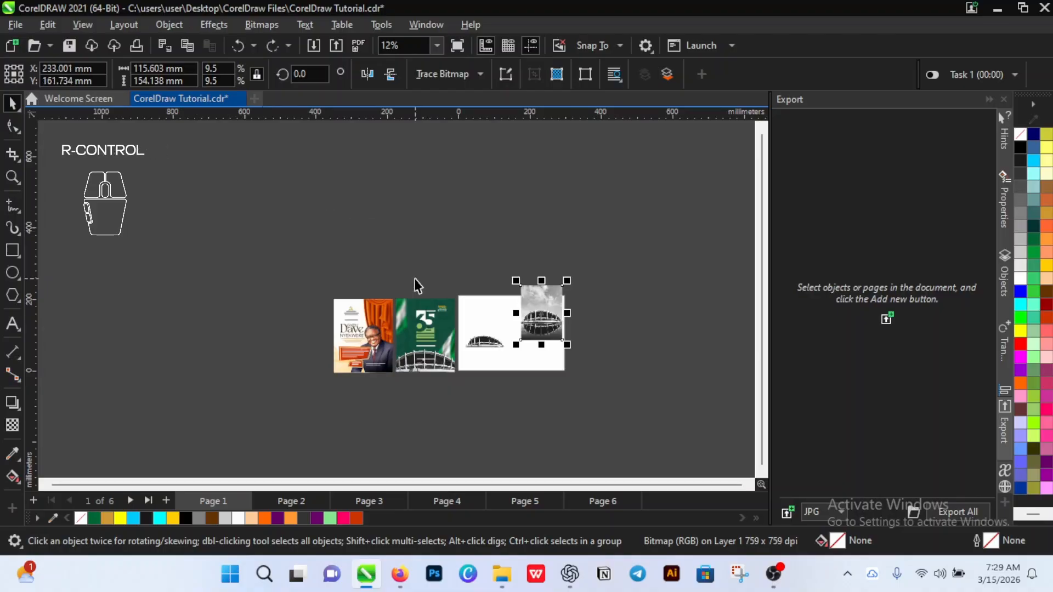
Step: Move the theatre photo off the page into the empty area well above the two posters
drag(524, 303, 393, 227)
scroll(393, 226, up, 5)
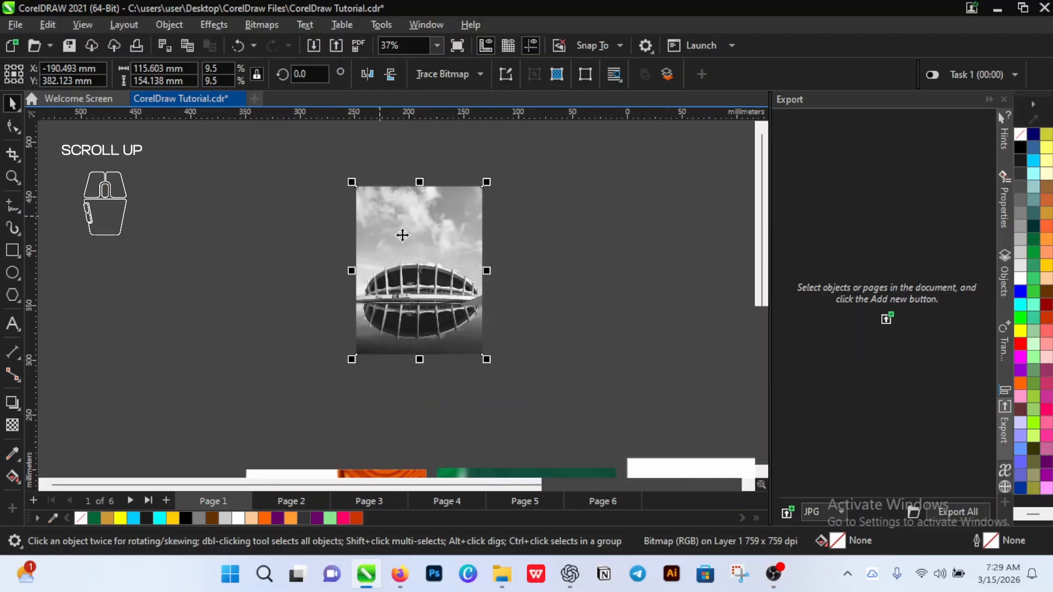
scroll(439, 219, down, 1)
scroll(461, 220, up, 3)
scroll(462, 225, down, 1)
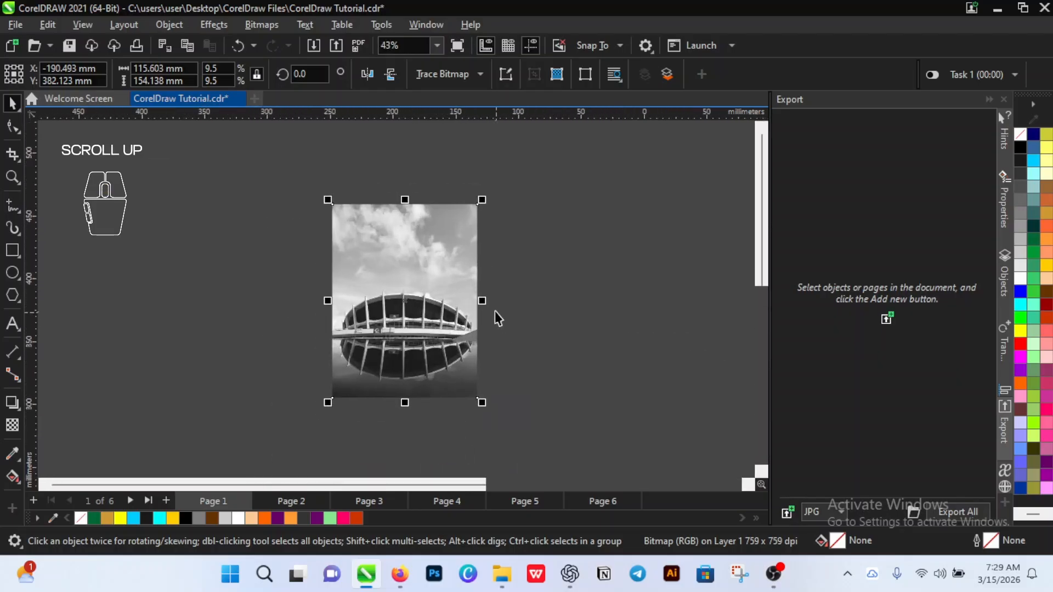
Step: Stretch and squeeze the photo non-proportionally from its sides, ending at about 71 mm wide and 93 mm high
drag(483, 301, 603, 317)
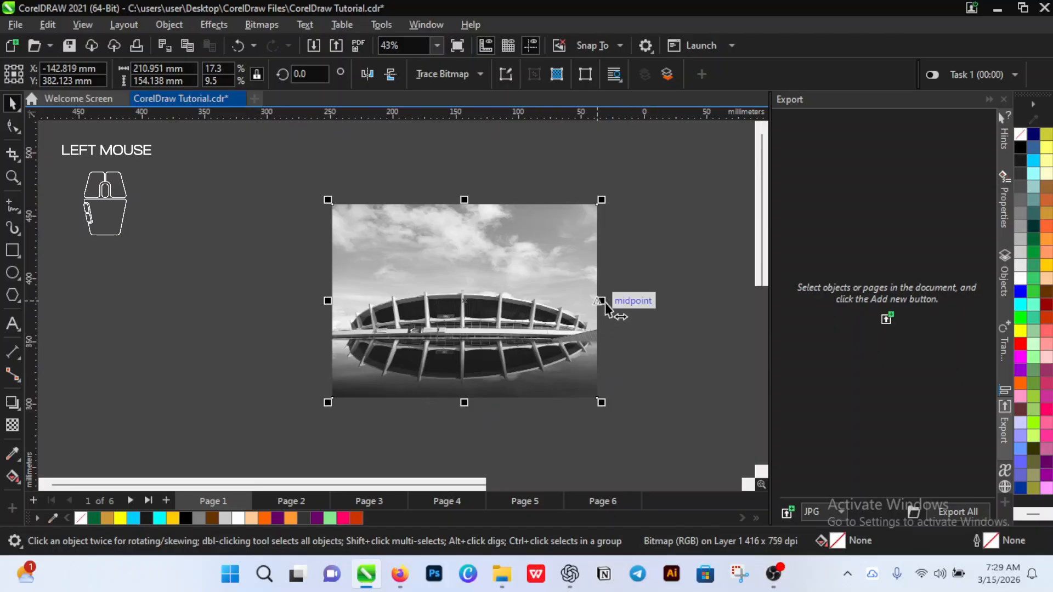
drag(604, 303, 512, 302)
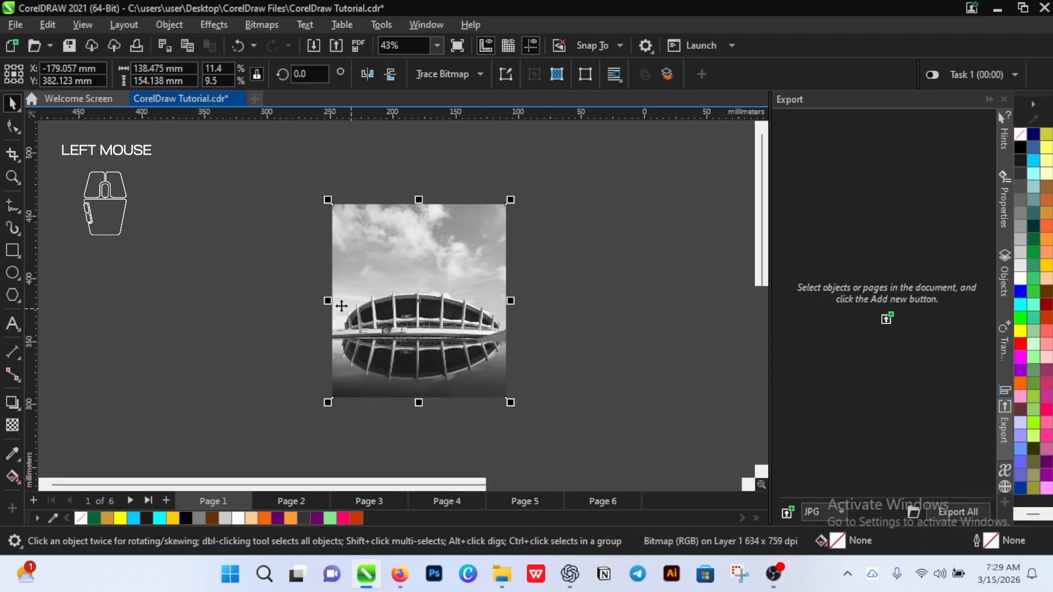
drag(328, 300, 396, 339)
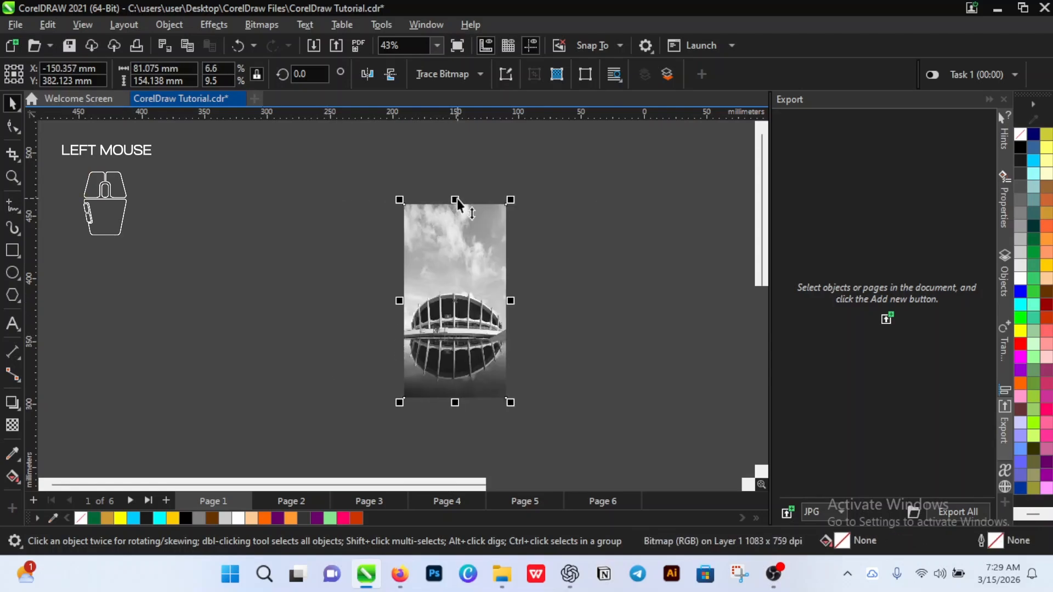
drag(455, 200, 473, 250)
drag(510, 326, 579, 360)
drag(487, 403, 494, 376)
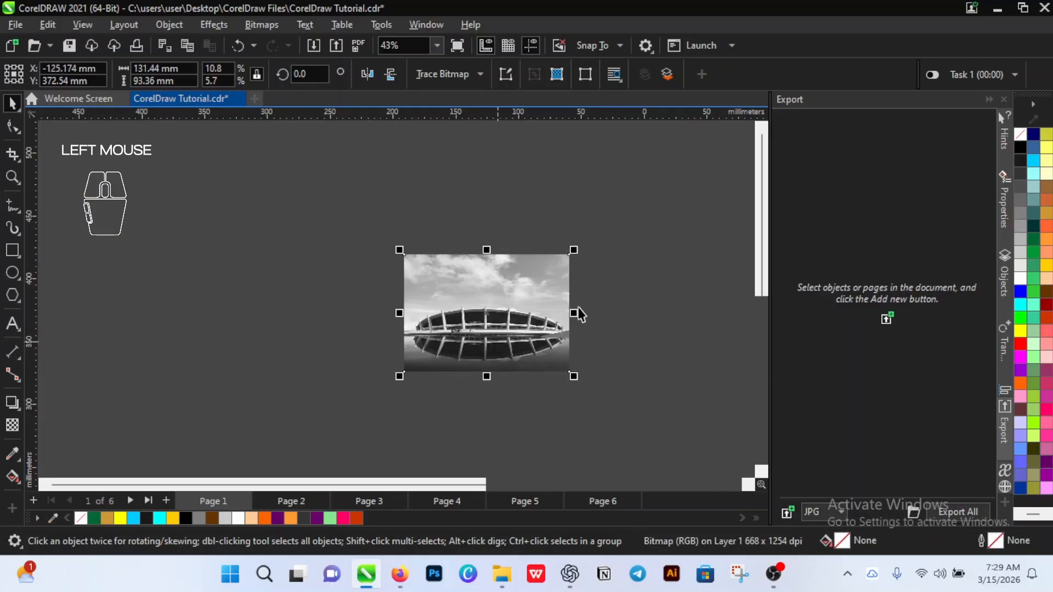
drag(574, 313, 501, 321)
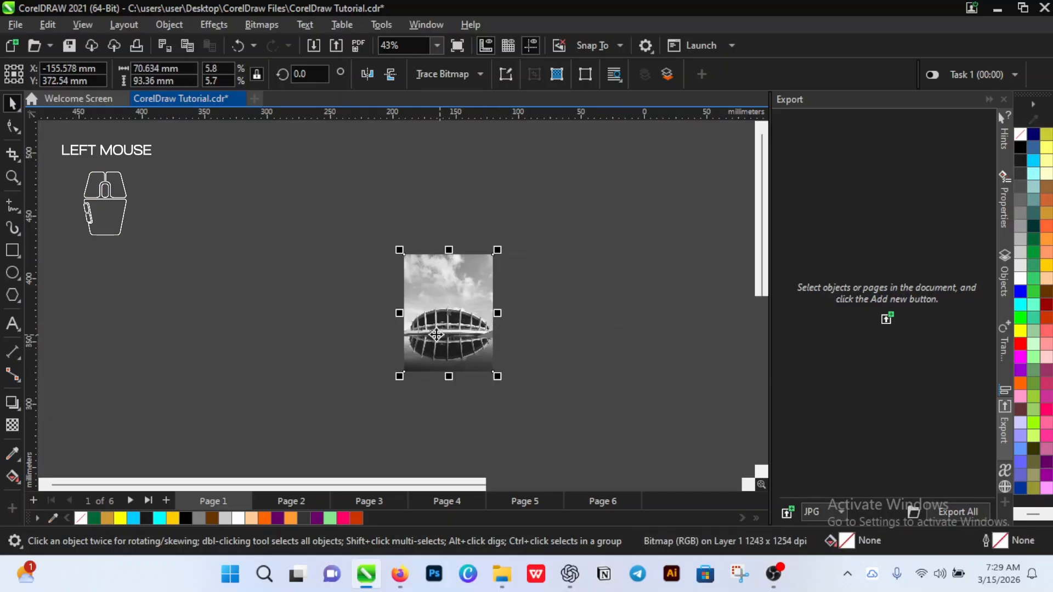
Step: Undo all the non-proportional resizing of the theatre photo and its move off the page
scroll(436, 335, up, 1)
scroll(435, 328, down, 1)
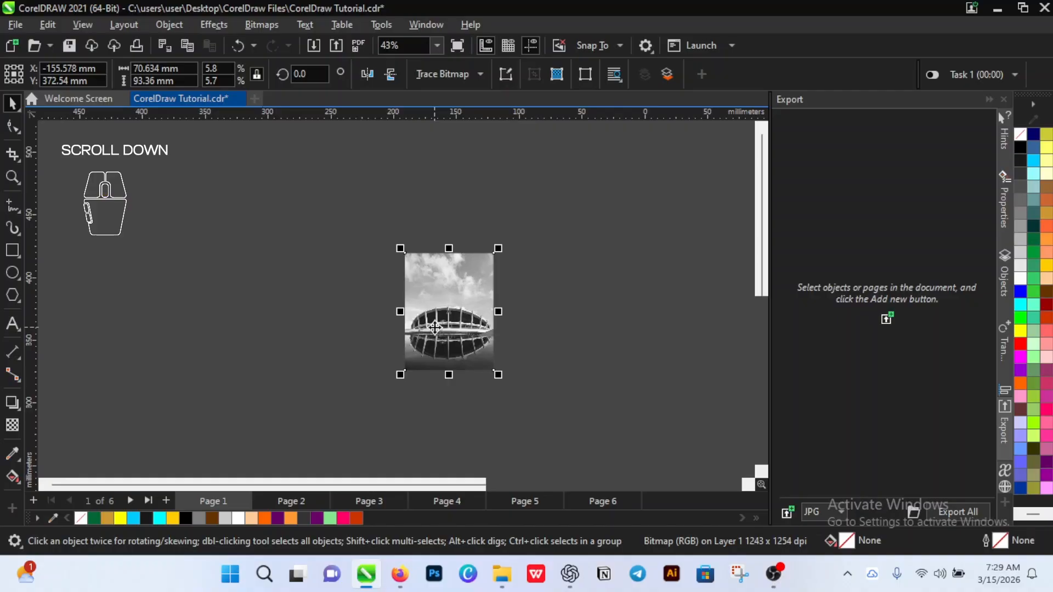
key(ctrl)
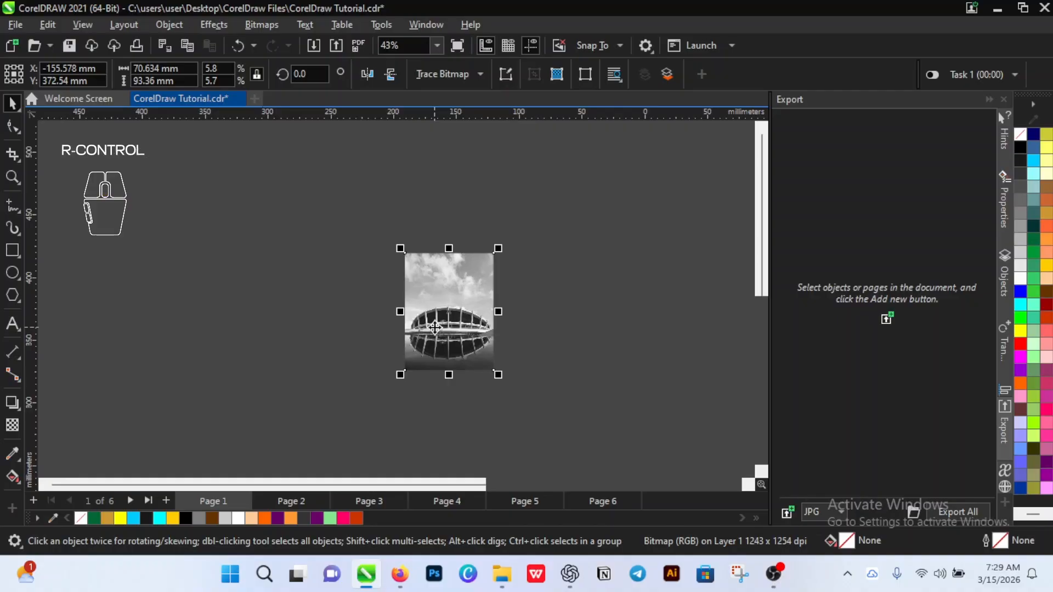
key(ctrl+z)
key(ctrl+z)
key(ctrl+z)
key(ctrl+z)
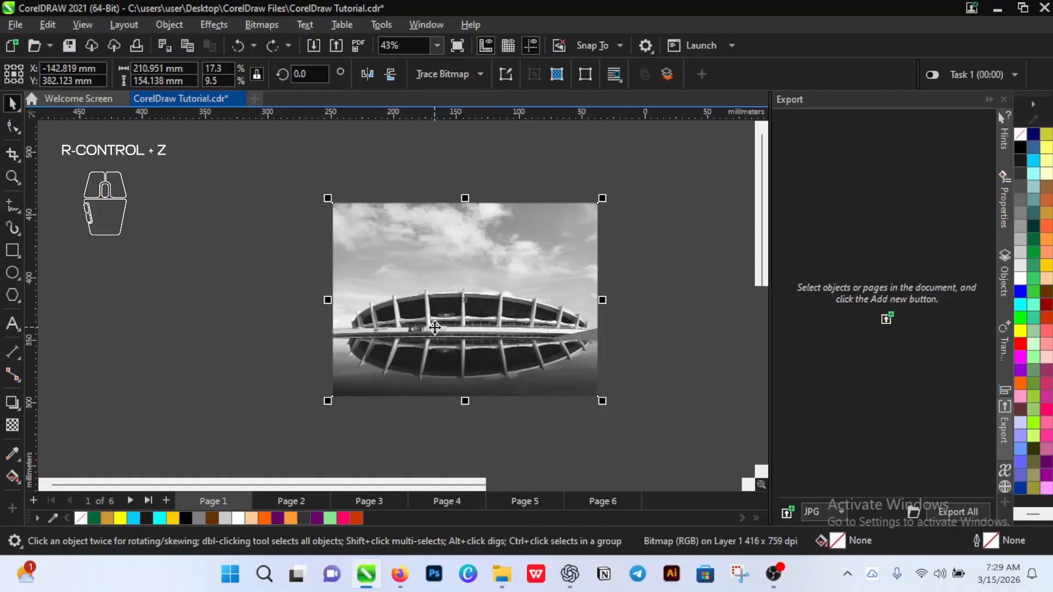
key(ctrl+z)
key(ctrl+z)
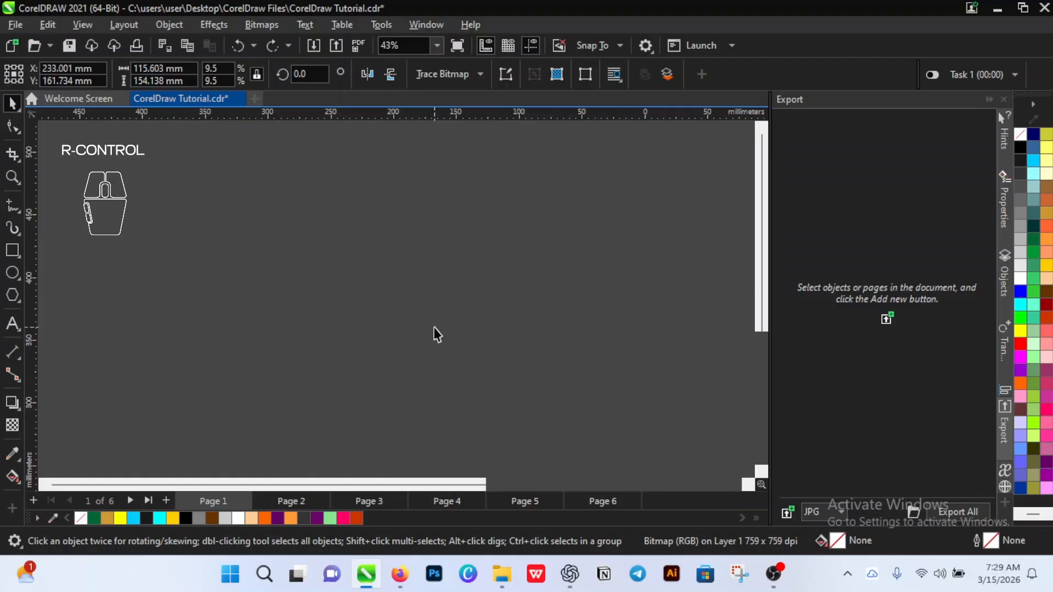
Step: Duplicate the theatre photo from the page into the empty area above and to the left of the posters
scroll(433, 327, down, 5)
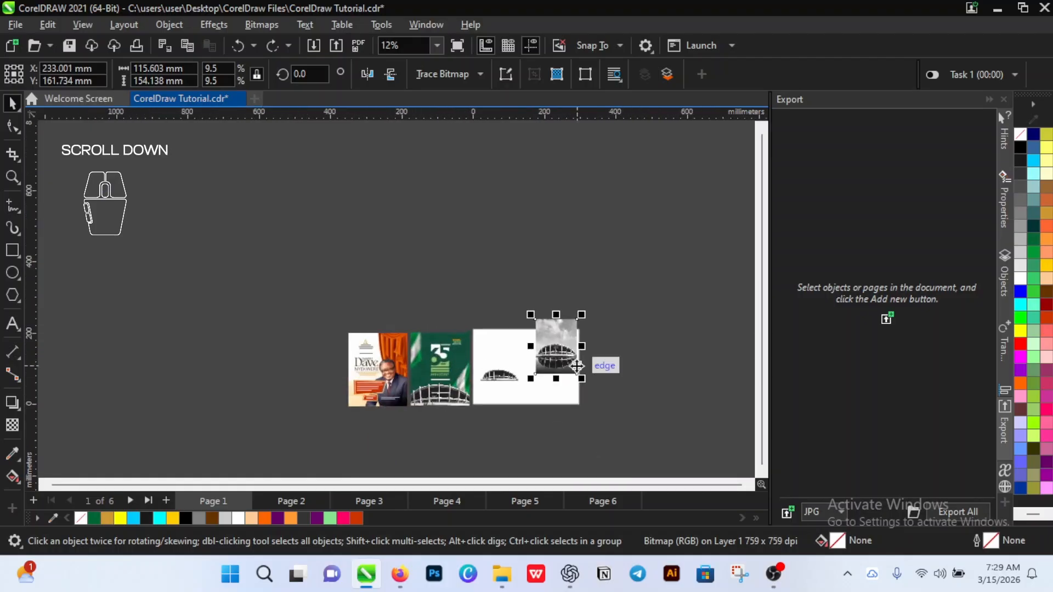
click(510, 349)
drag(510, 350, 413, 291)
right_click(413, 291)
scroll(366, 239, up, 3)
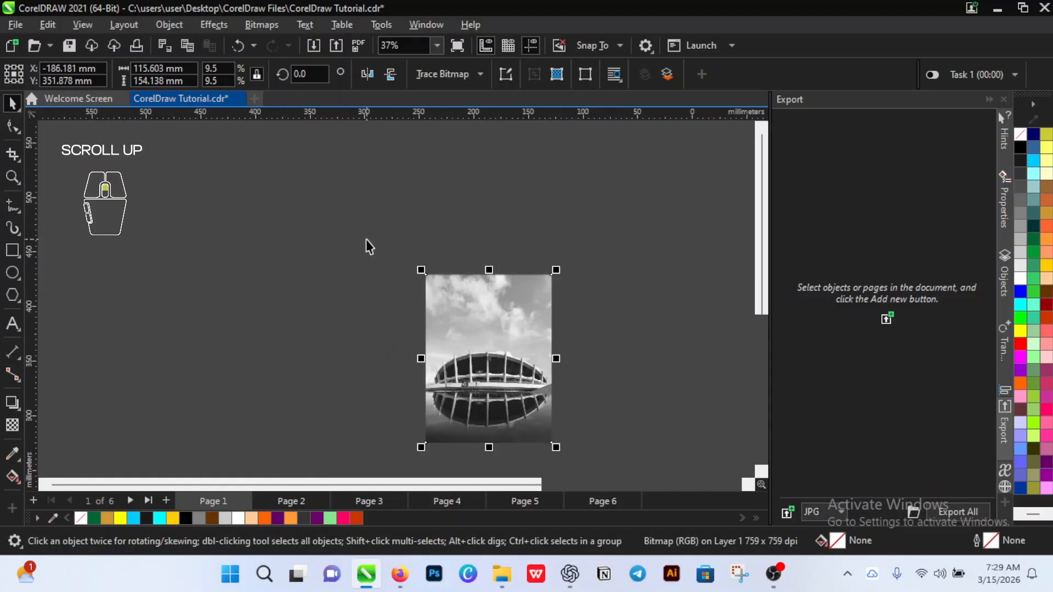
drag(499, 322, 326, 238)
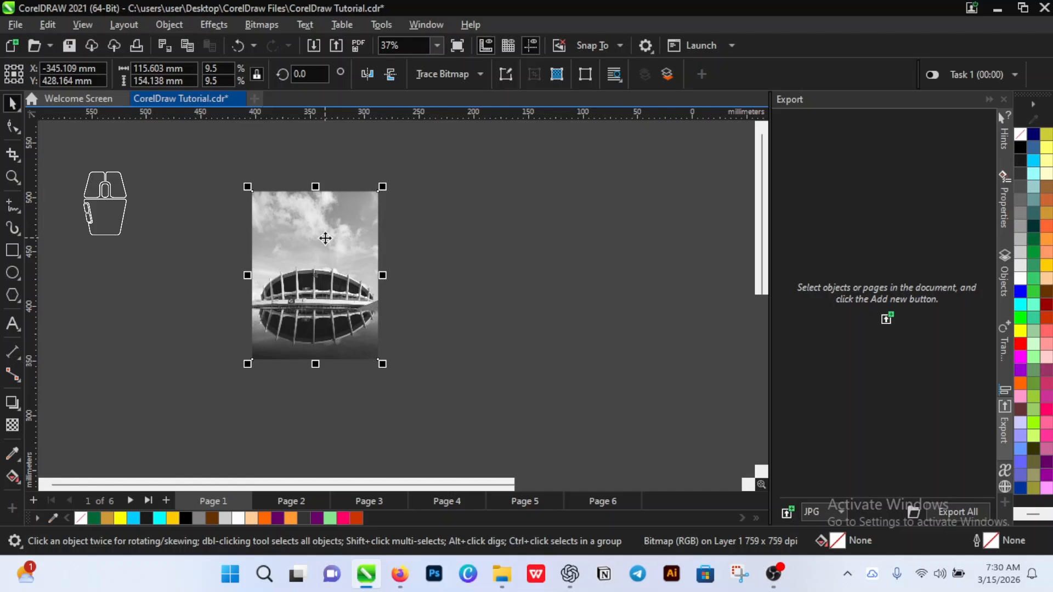
Step: Enlarge the off-page theatre photo proportionally to 13.2 %, about 161 mm wide, and position it above the posters
drag(382, 364, 423, 410)
drag(247, 186, 230, 164)
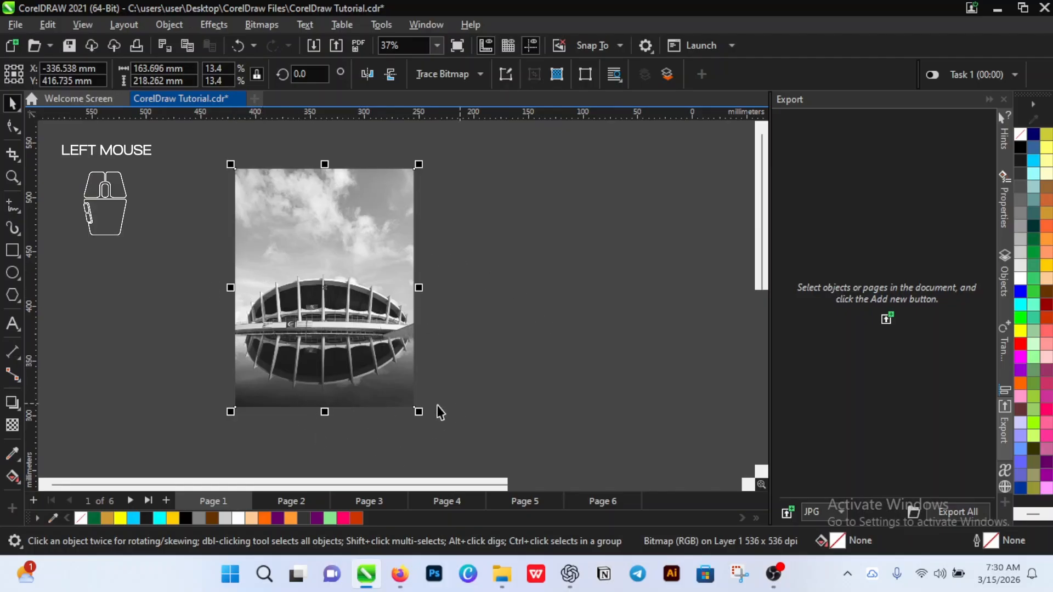
drag(418, 164, 455, 169)
mouse_move(417, 411)
mouse_down()
mouse_move(402, 406)
mouse_move(418, 428)
mouse_up()
scroll(340, 264, down, 2)
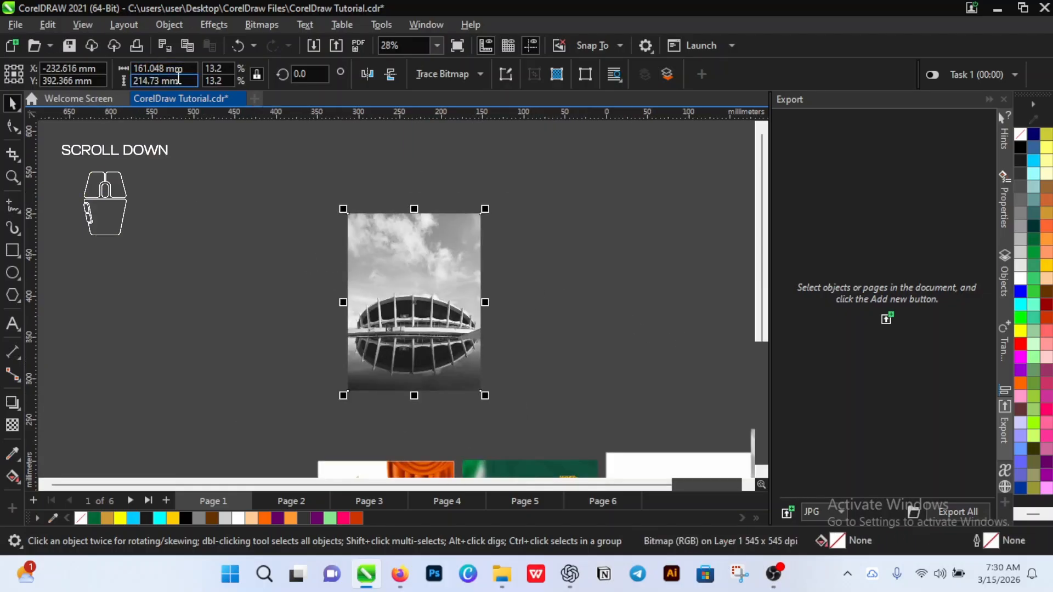
Step: Set the off-page theatre photo's scale factor to 50 %
click(215, 67)
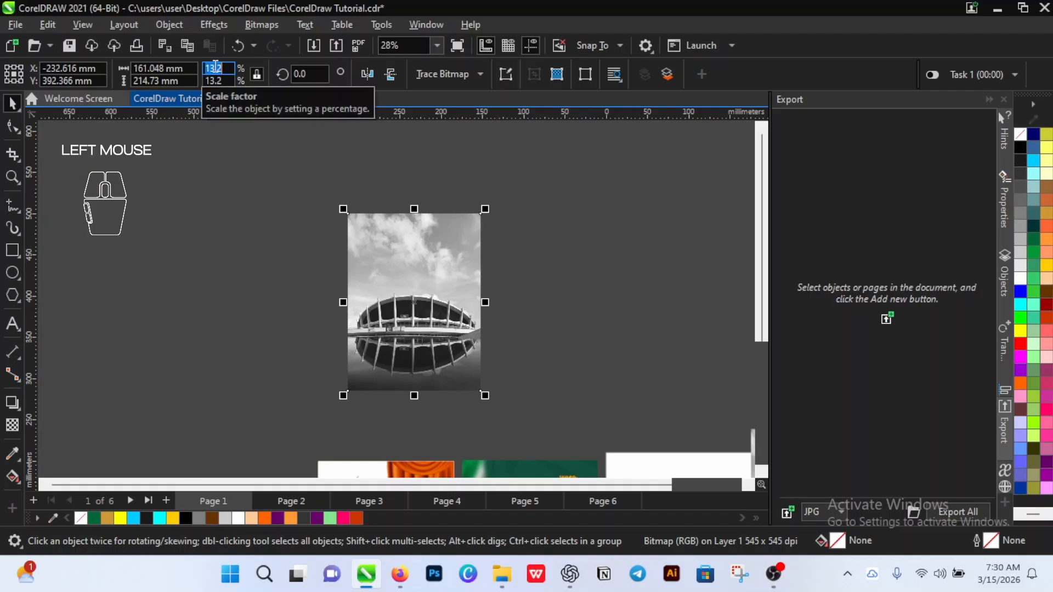
key(ctrl)
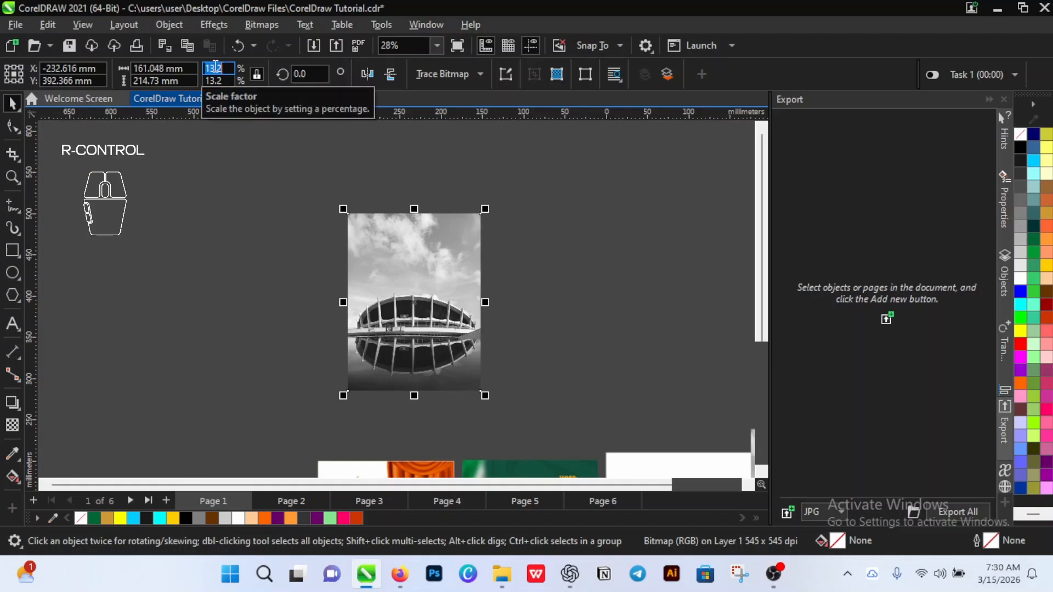
text(50)
key(Return)
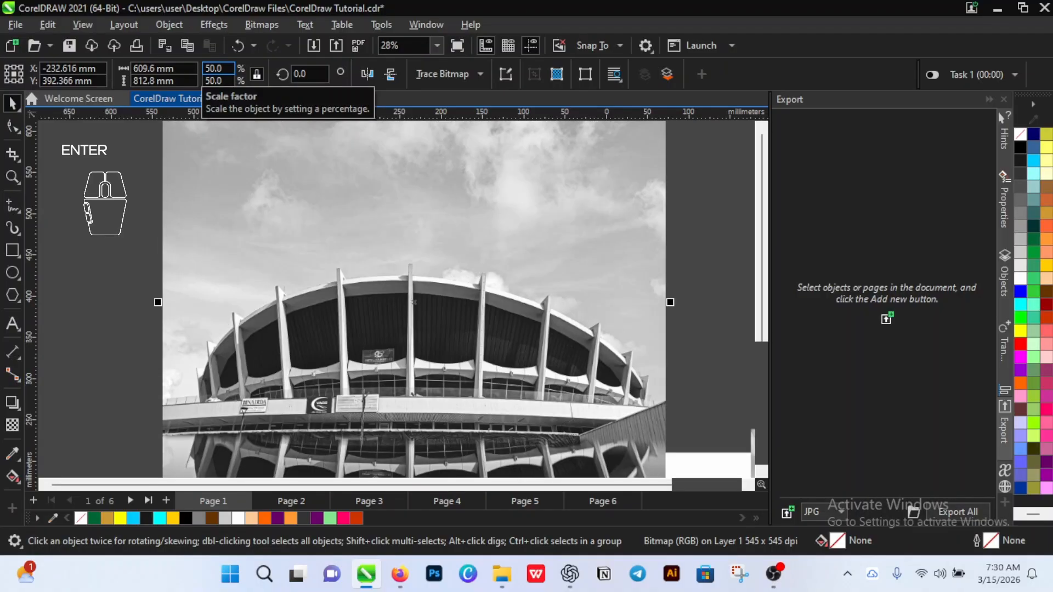
Step: Set the off-page theatre photo's scale factor to 100 %
scroll(329, 233, down, 5)
scroll(352, 229, up, 1)
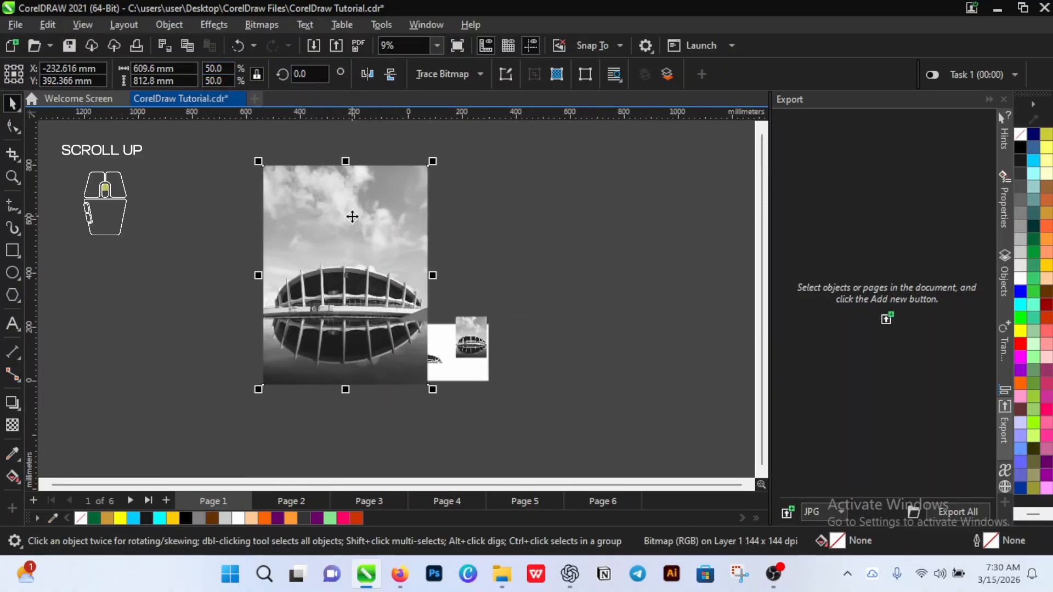
click(208, 68)
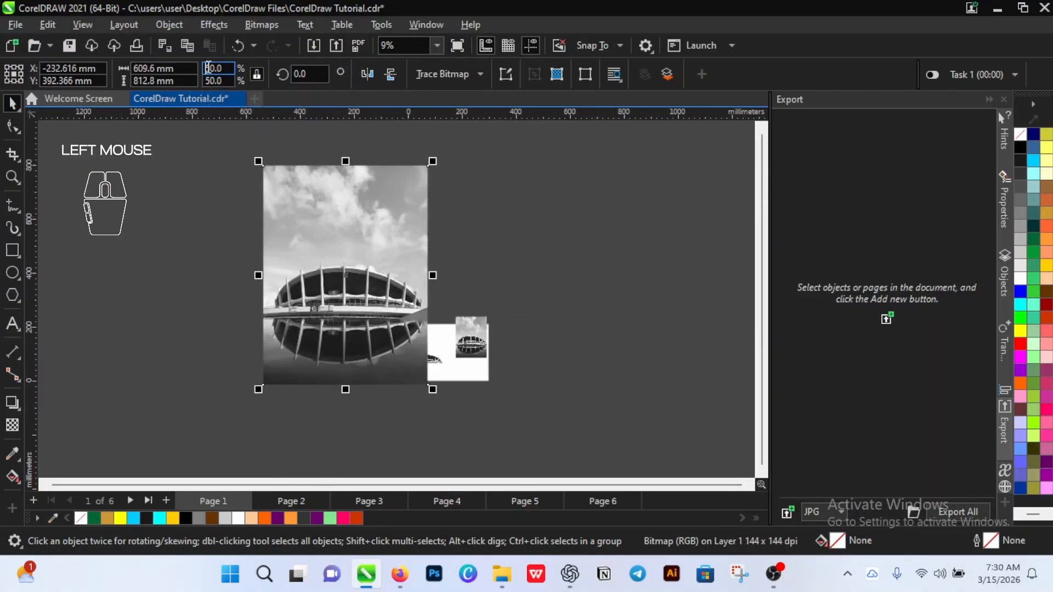
text(100)
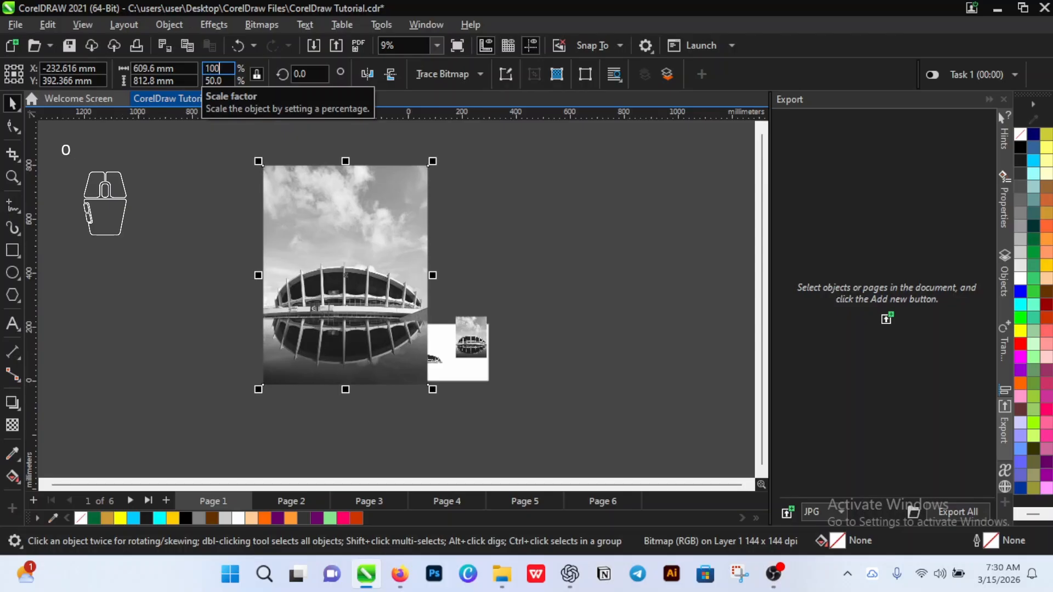
key(Return)
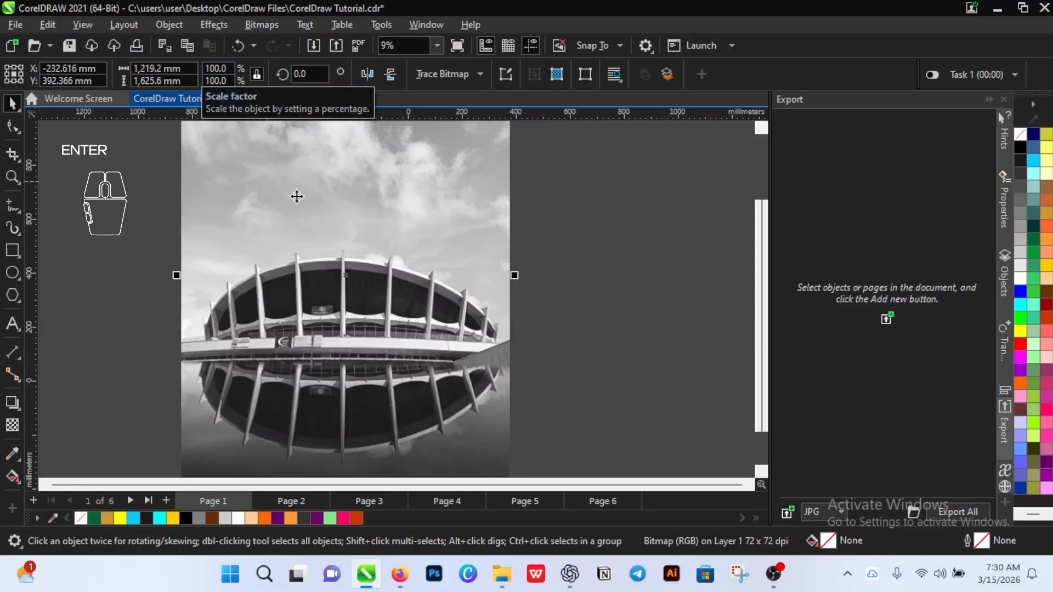
scroll(341, 249, down, 1)
scroll(340, 248, down, 1)
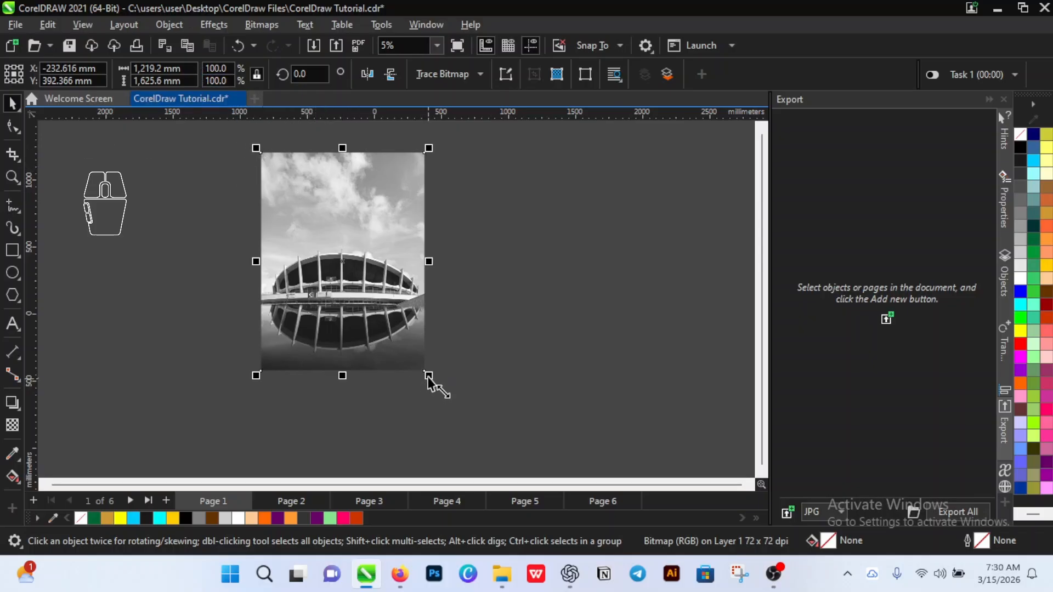
Step: Set the off-page theatre photo's scale factor to 20 %
click(215, 68)
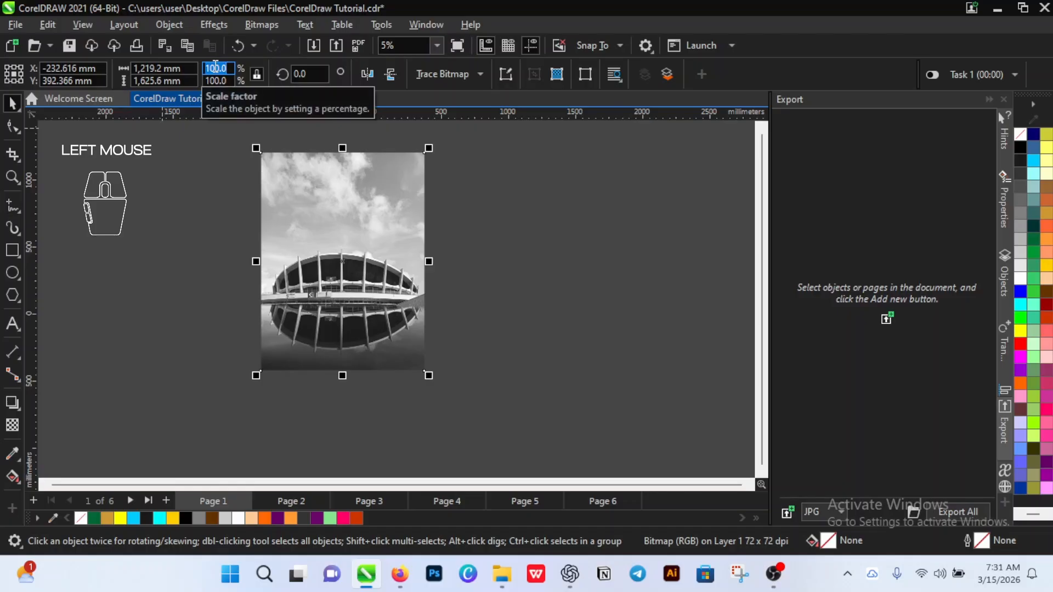
text(20)
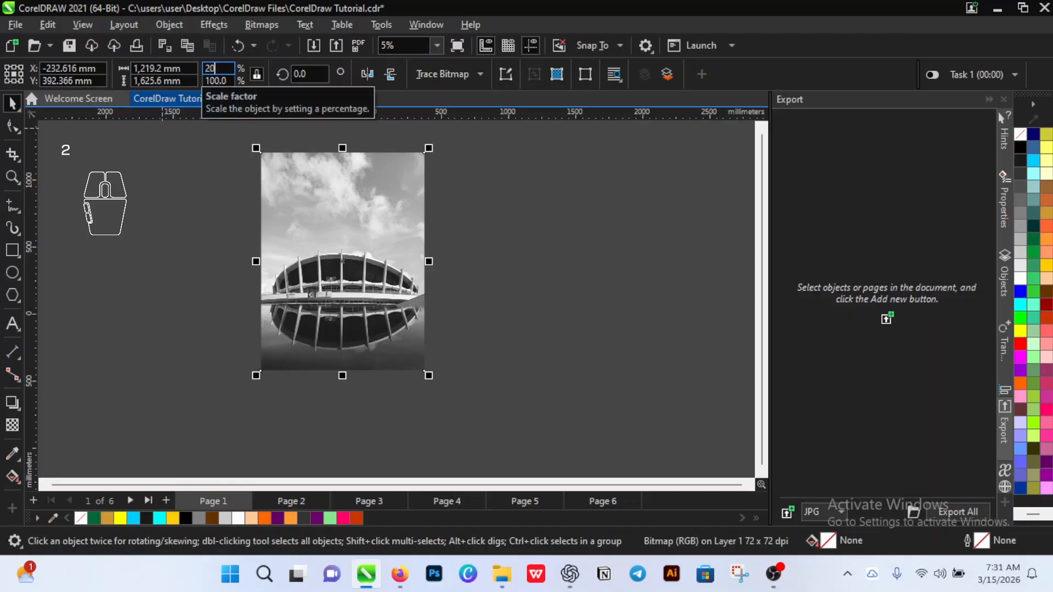
key(Return)
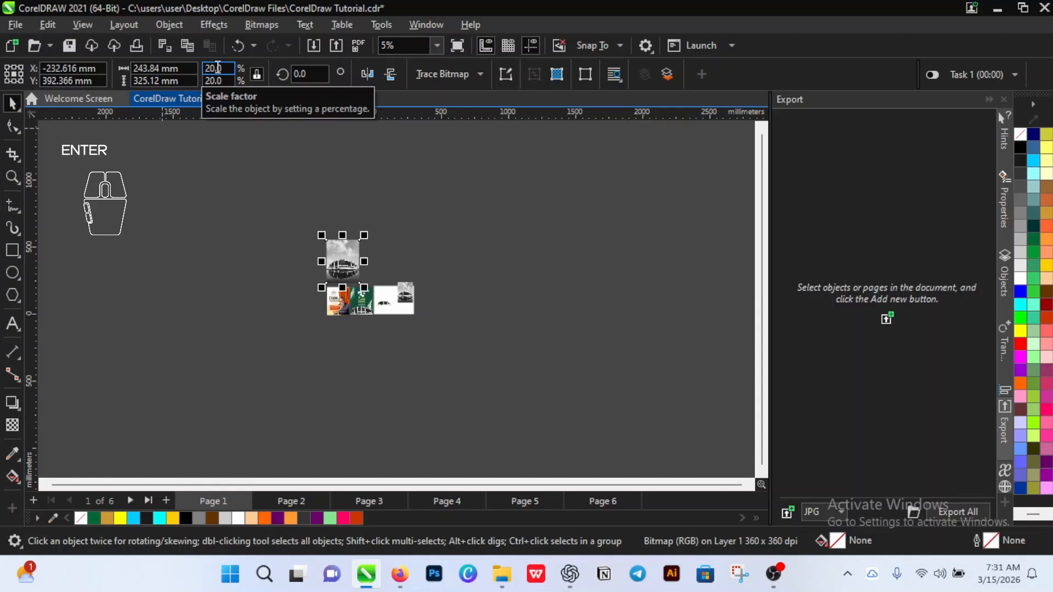
Step: Reduce the off-page theatre photo's scale factor to 10 %
click(214, 67)
text(10)
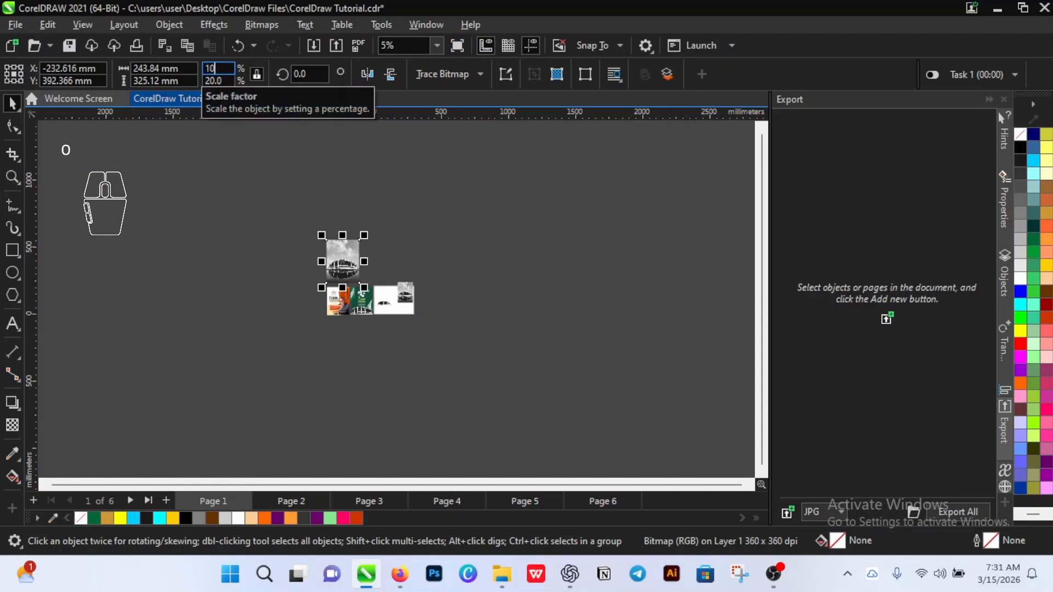
key(Return)
scroll(307, 281, up, 3)
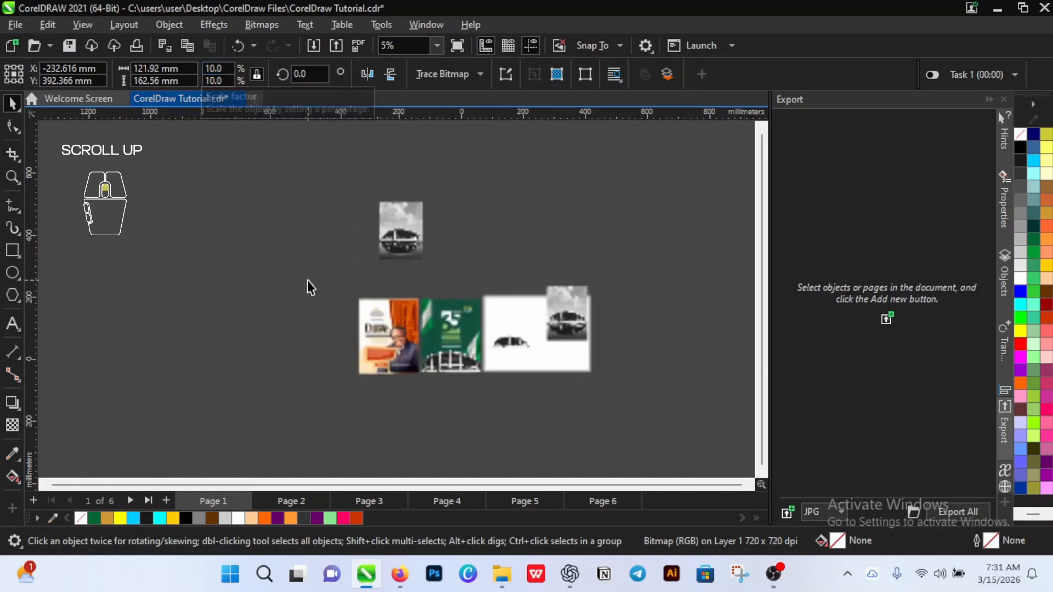
scroll(560, 262, up, 1)
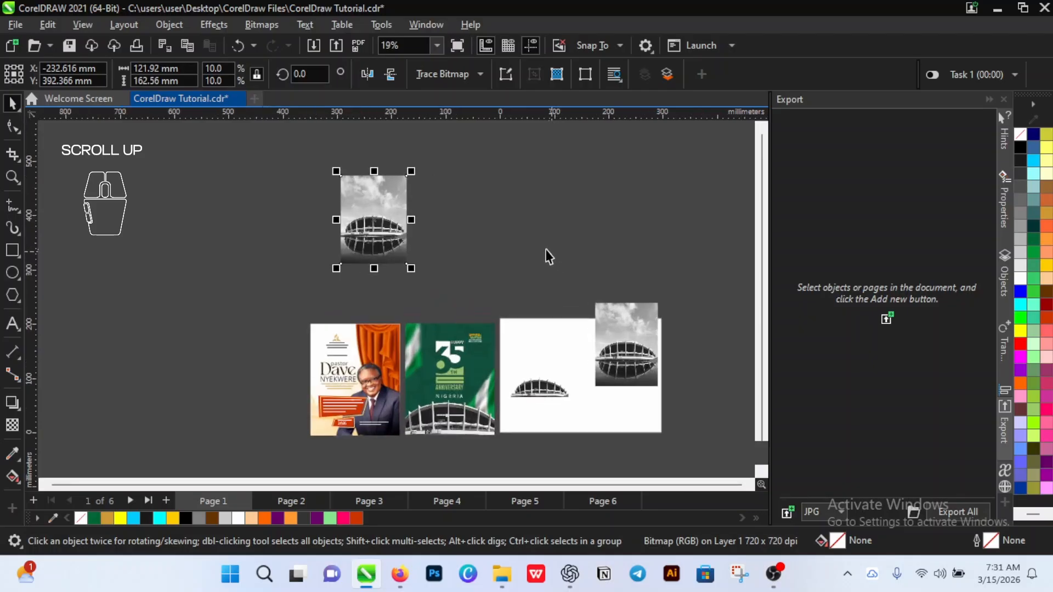
Step: Set the off-page theatre photo's width to 50 mm, keeping its proportions
click(137, 68)
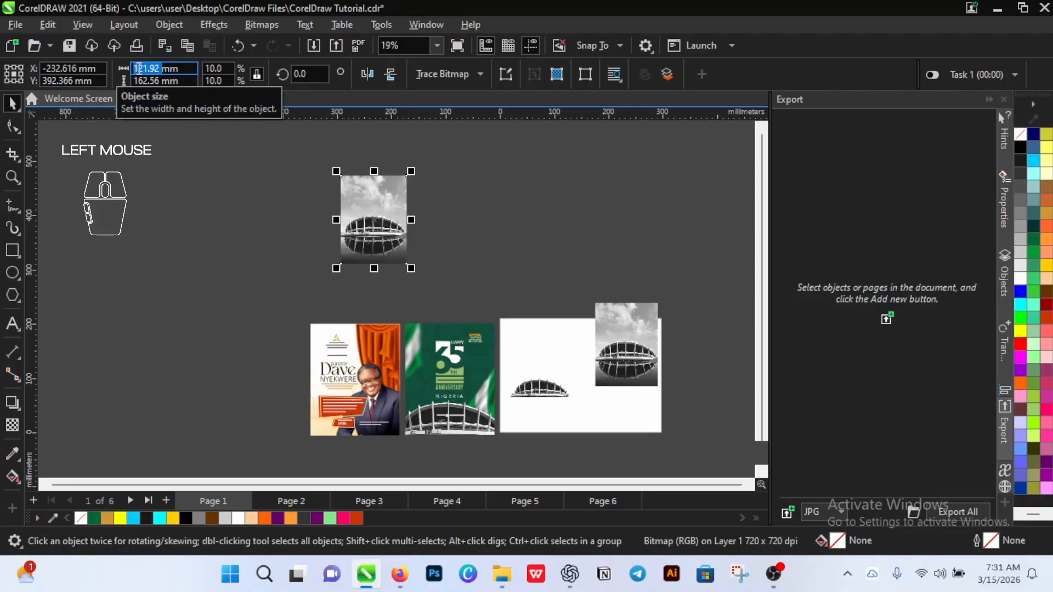
text(3)
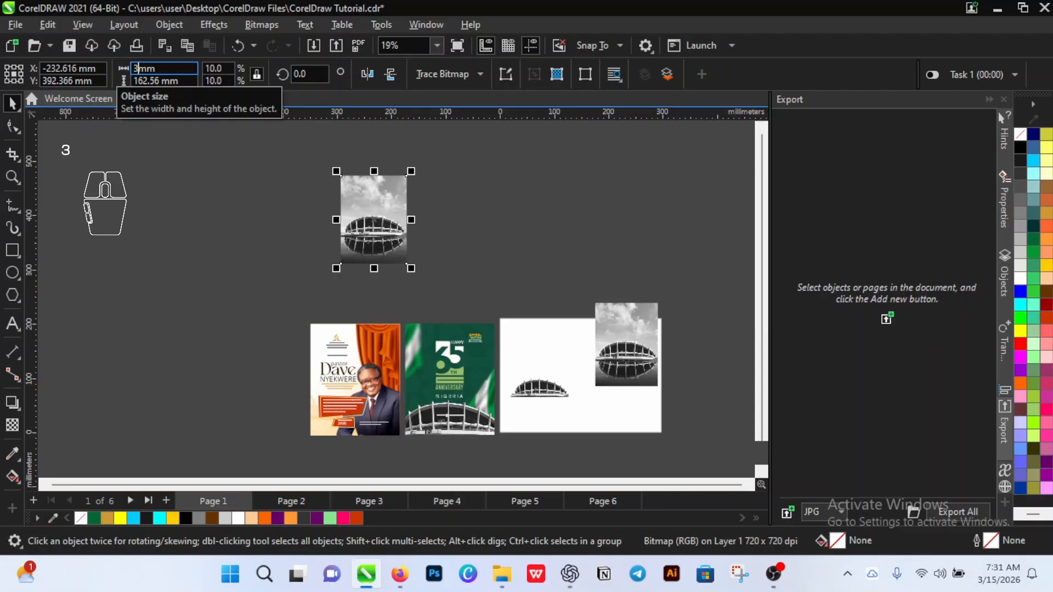
key(BackSpace)
text(50)
key(Return)
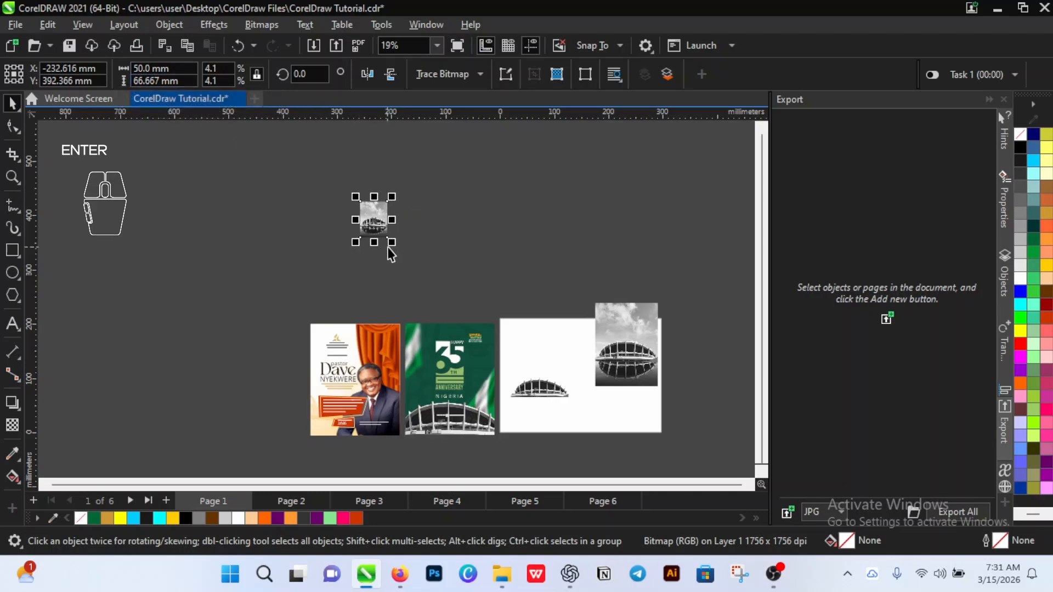
click(257, 74)
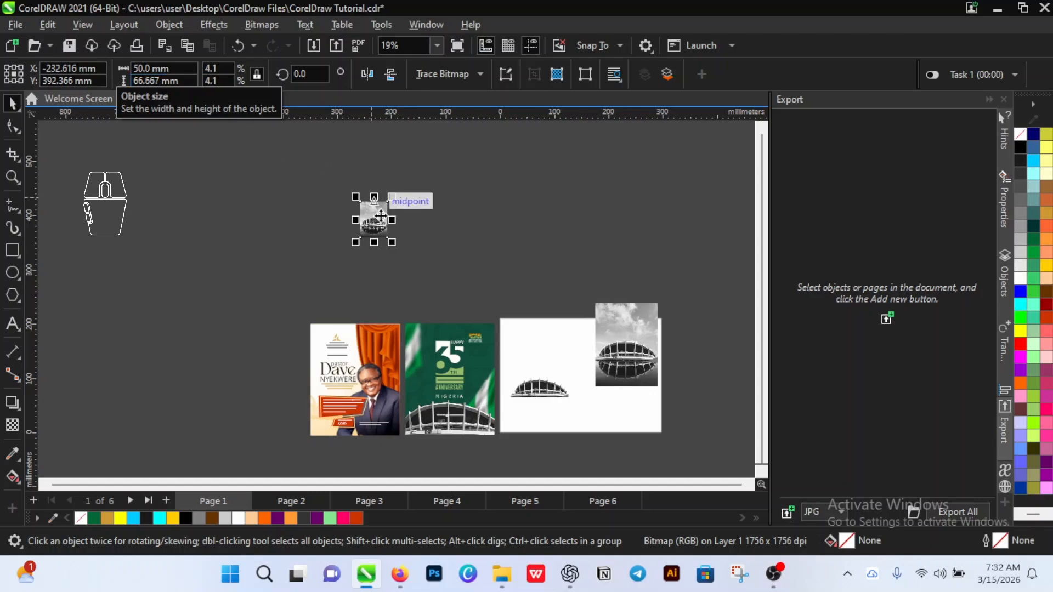
Step: Move the small theatre photo into the empty area above the larger theatre photo on the page
drag(376, 217, 634, 253)
scroll(569, 334, down, 2)
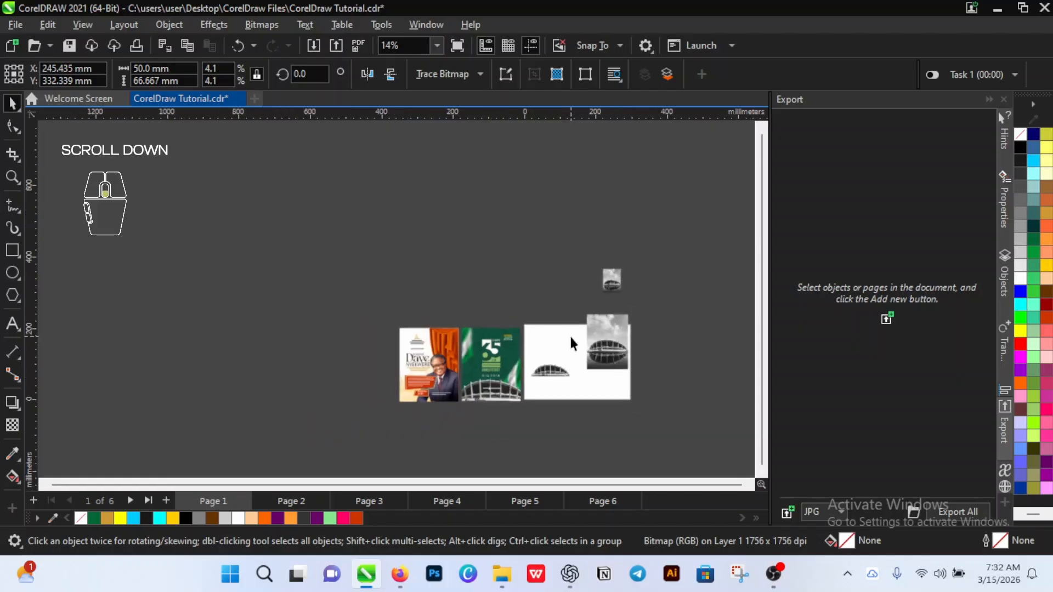
scroll(569, 334, up, 1)
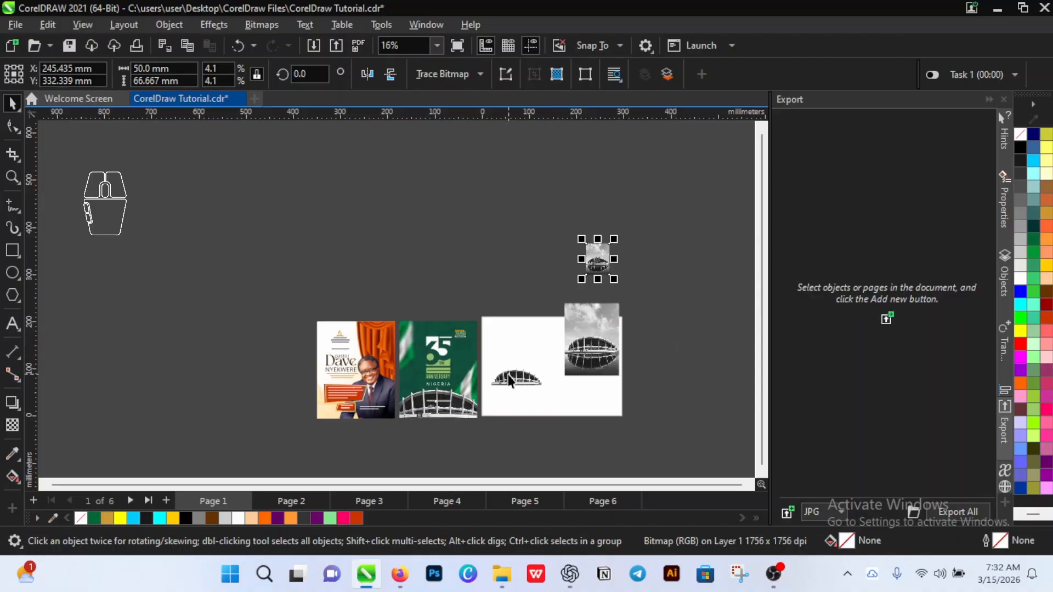
scroll(514, 380, up, 1)
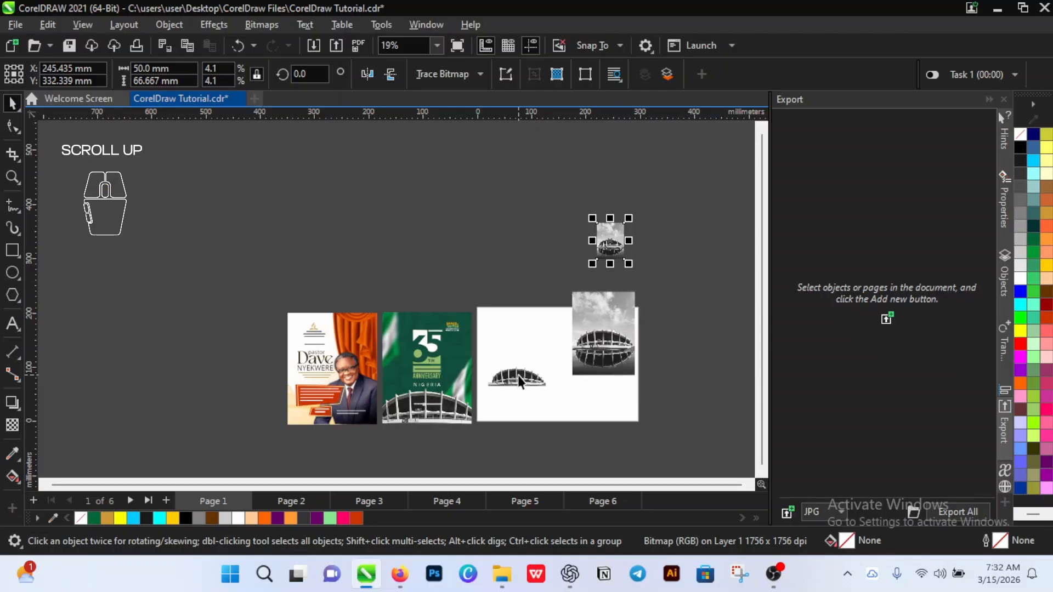
scroll(520, 370, down, 3)
scroll(578, 324, up, 2)
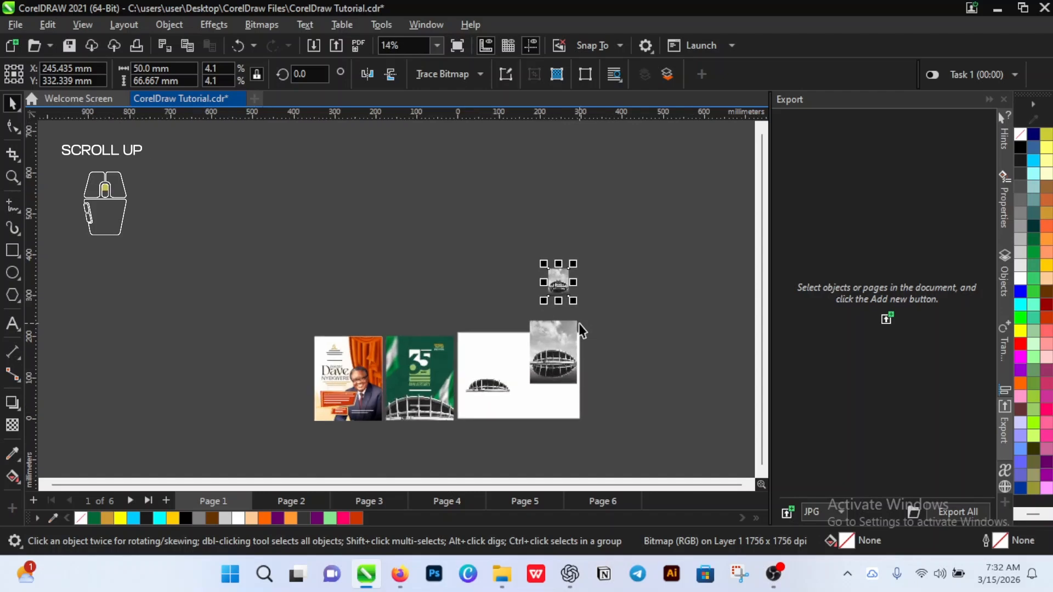
Step: Move the small theatre photo onto the page's lower edge, and from there to the empty area above the page's upper-left corner
click(560, 299)
drag(560, 300, 531, 409)
scroll(530, 420, up, 4)
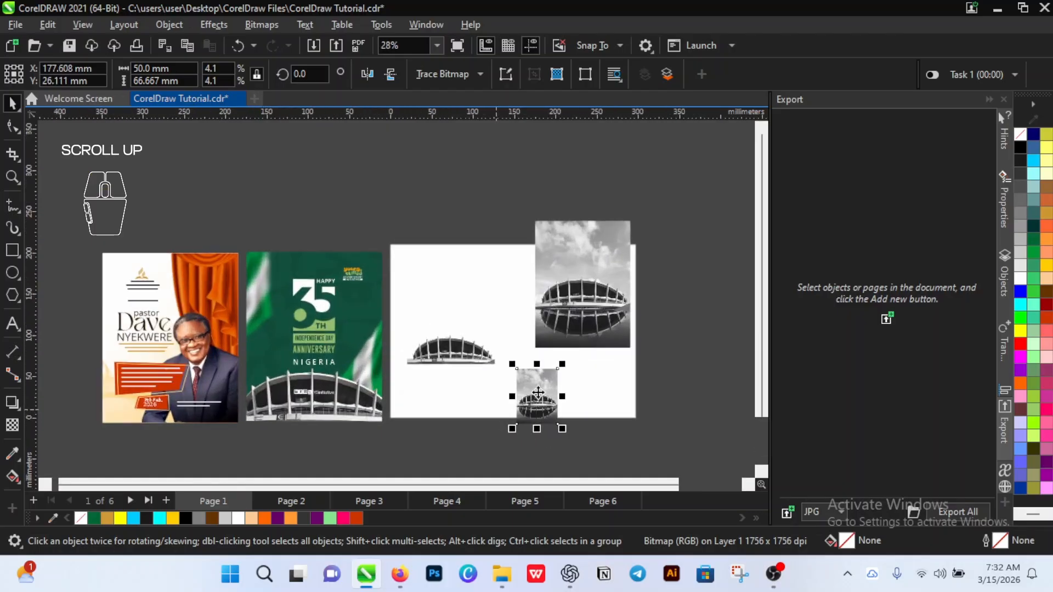
drag(540, 404, 419, 173)
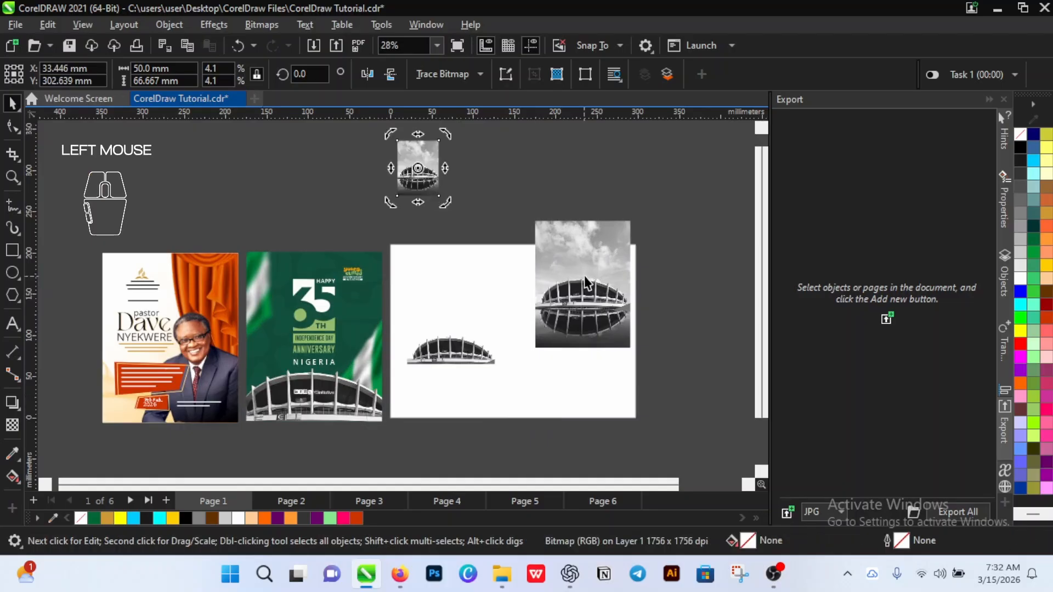
Step: Mirror the larger theatre photo on the page horizontally and flip it back
click(570, 271)
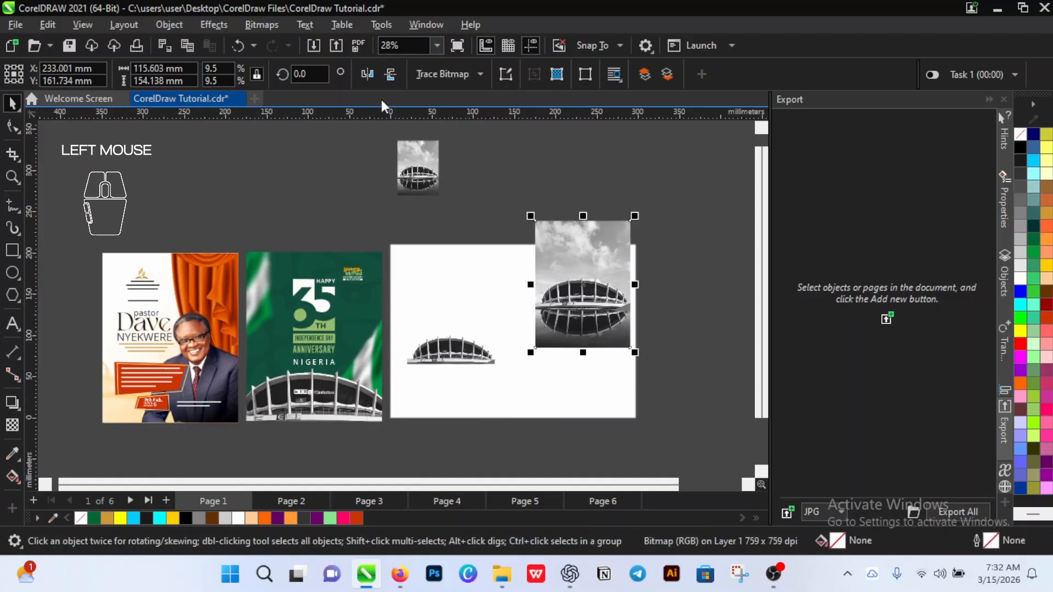
click(373, 72)
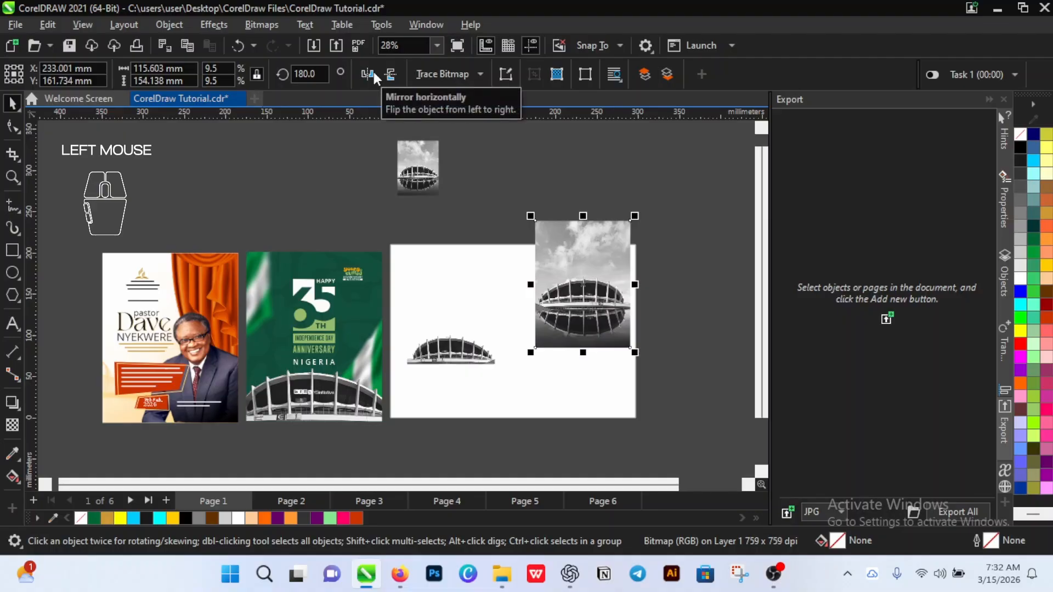
click(374, 71)
Step: Mirror the larger theatre photo vertically and back again, twice over
click(392, 73)
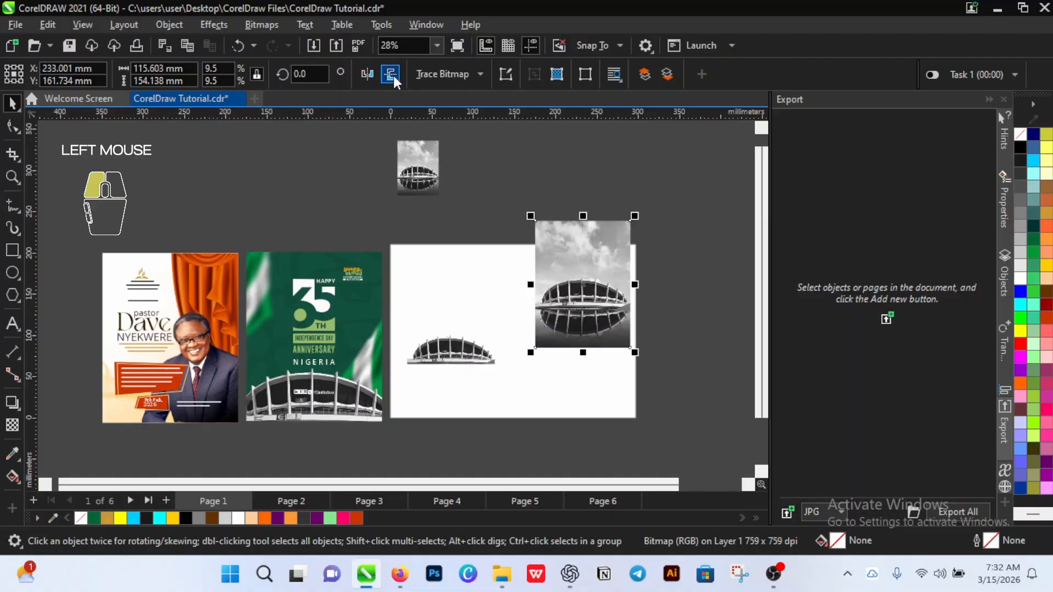
click(393, 74)
click(393, 73)
click(393, 73)
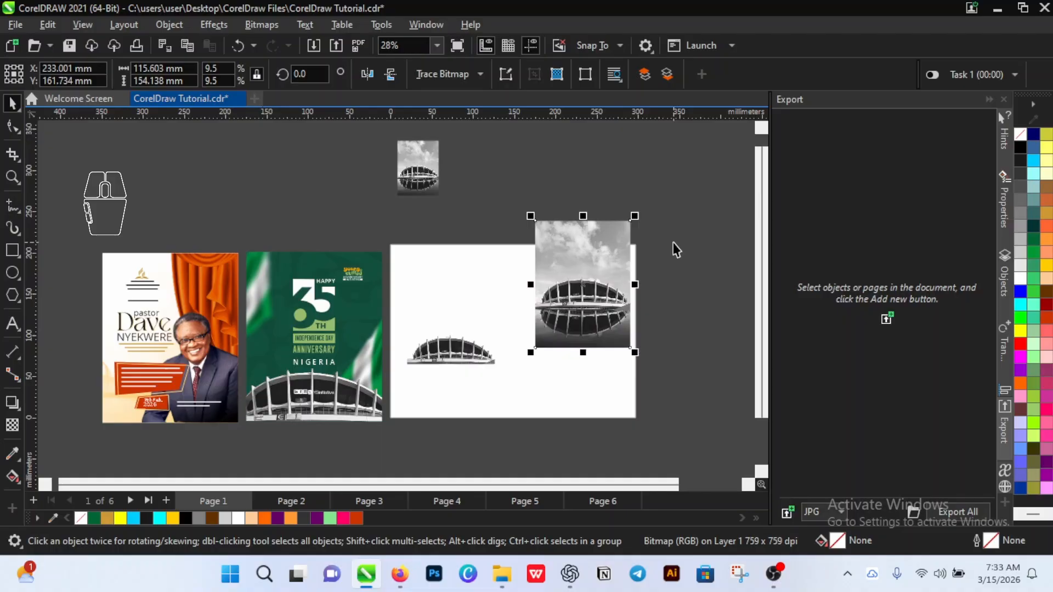
Step: Rotate the larger theatre photo freehand about its center in both directions, ending at an angle of about 46°
click(581, 284)
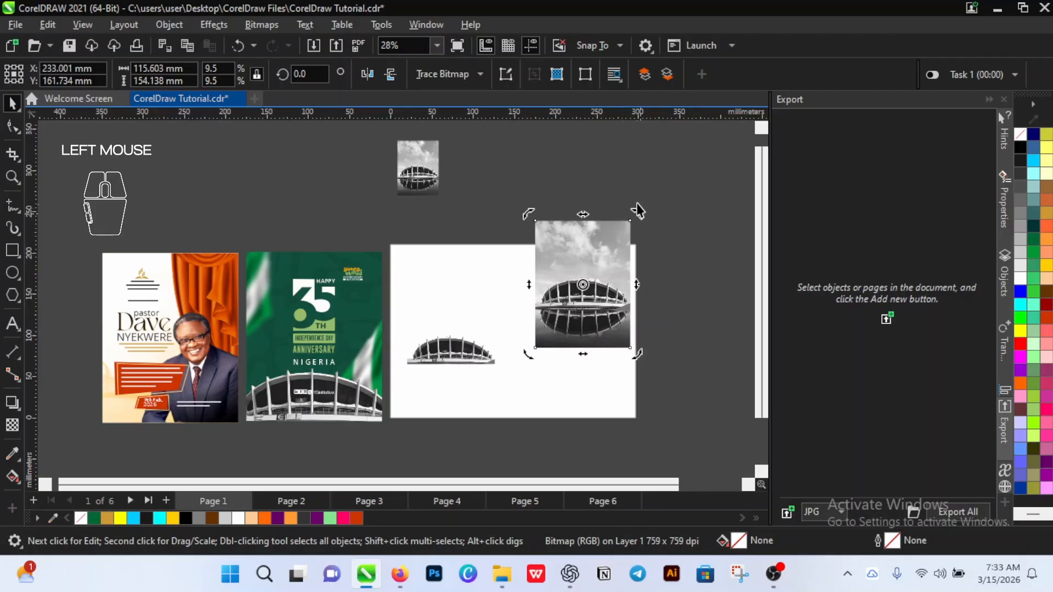
drag(641, 214, 591, 237)
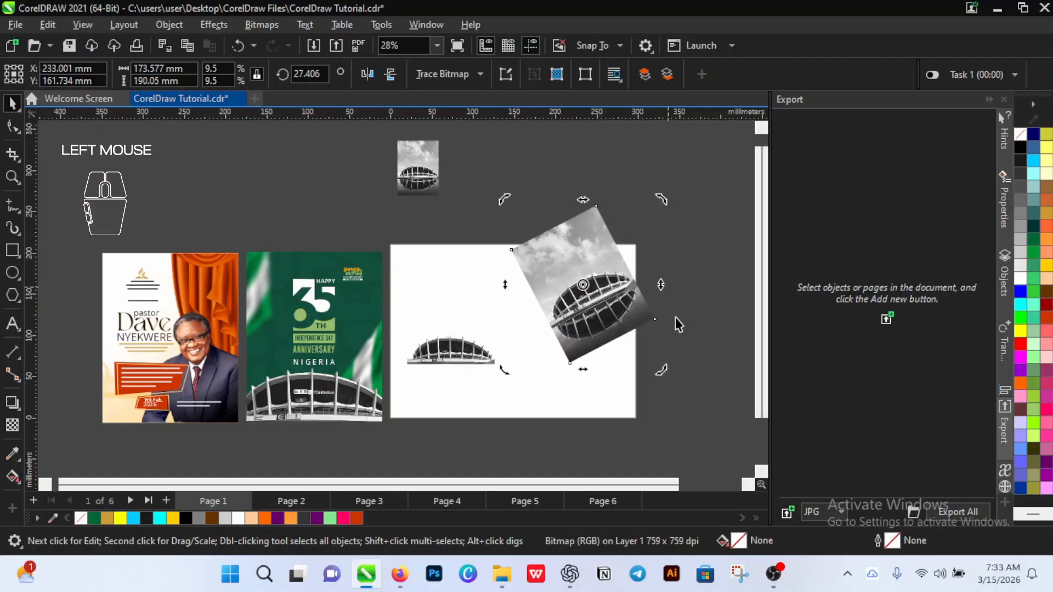
drag(666, 375, 639, 389)
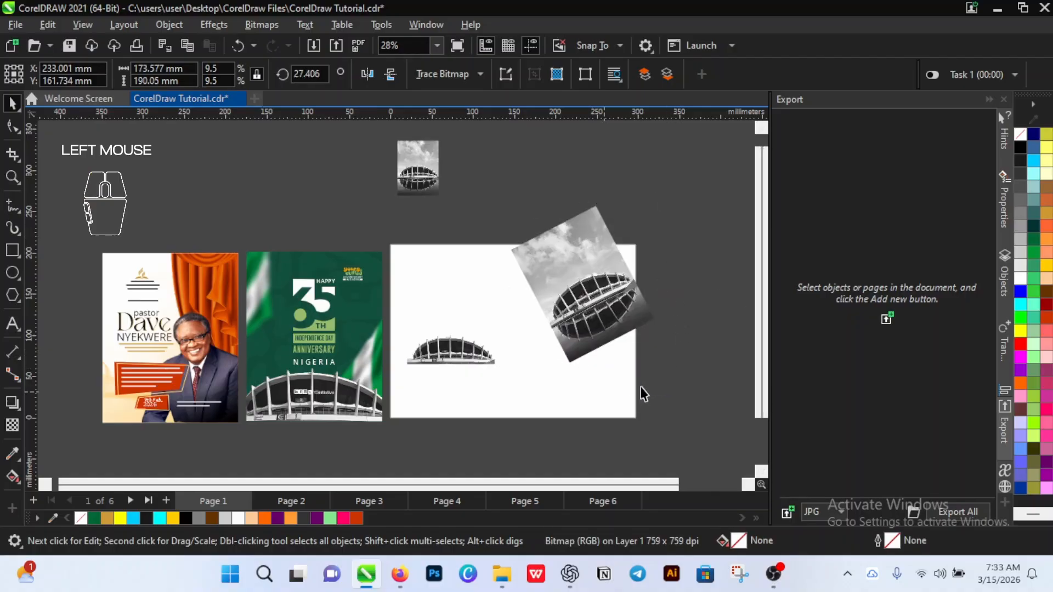
click(627, 318)
click(625, 317)
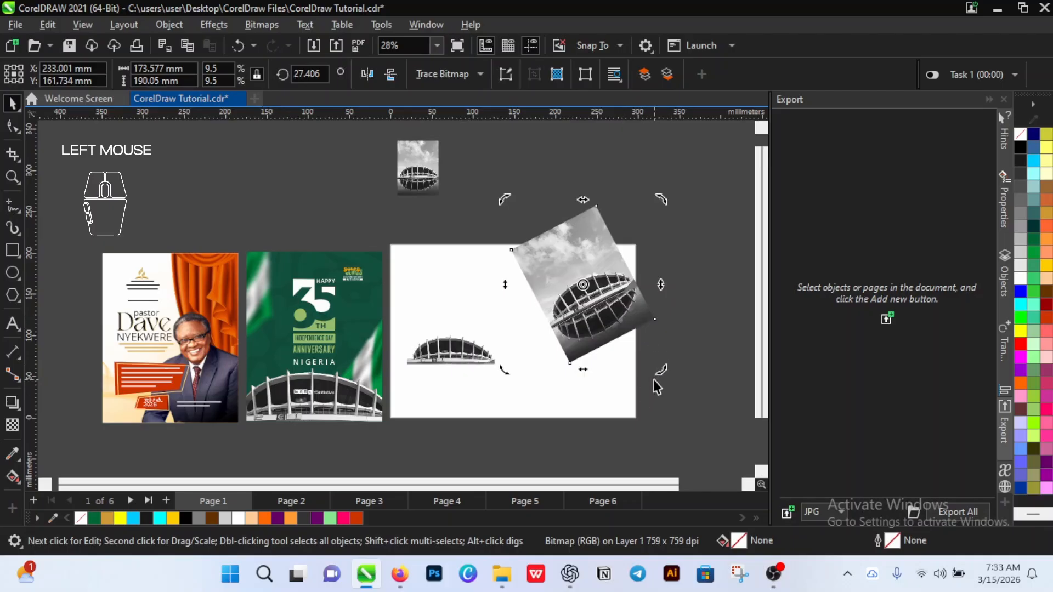
drag(661, 370, 595, 375)
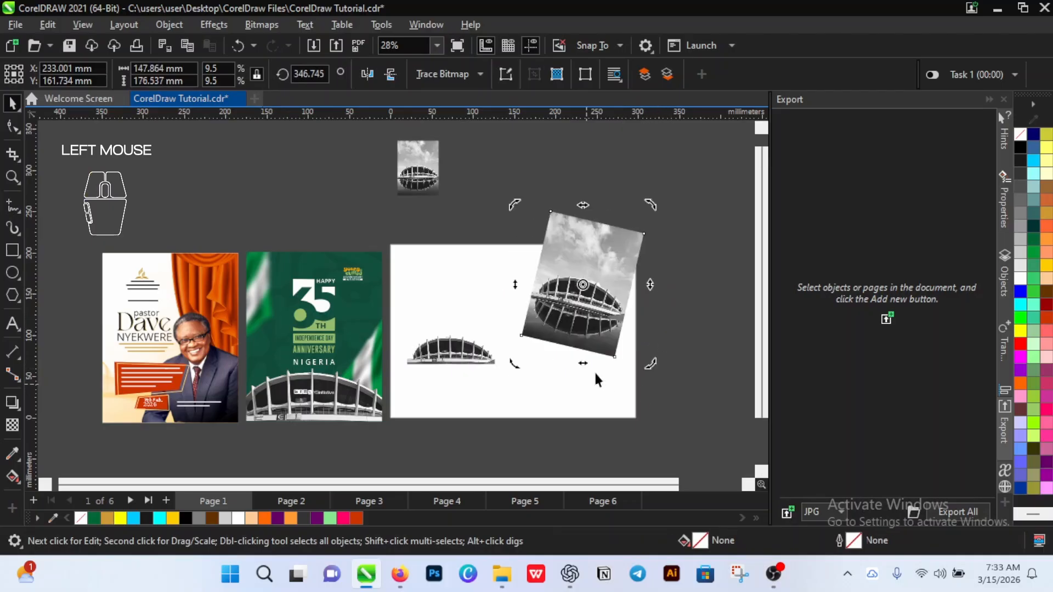
drag(651, 205, 568, 211)
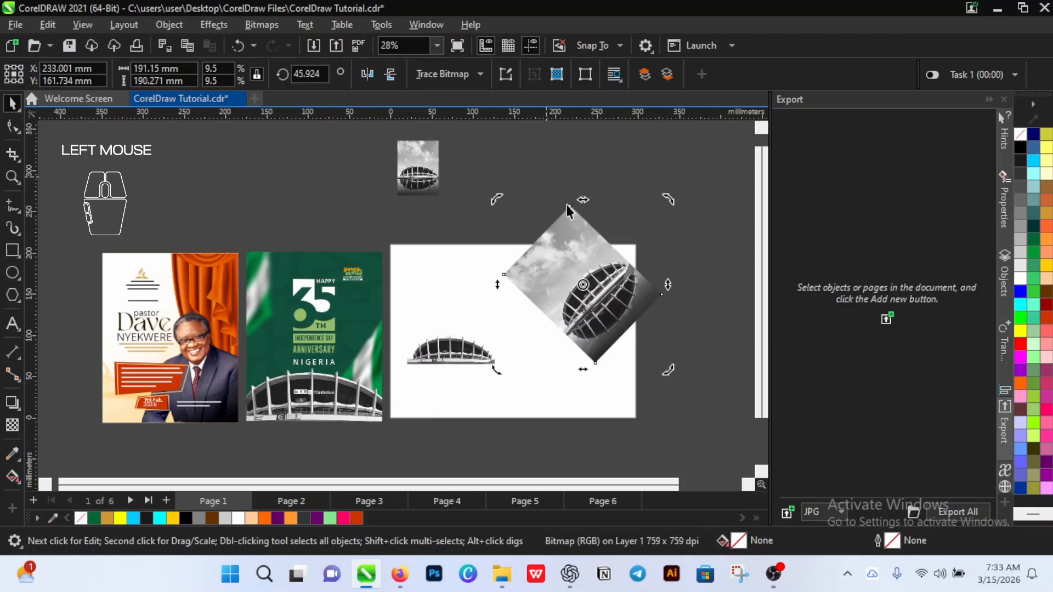
Step: Set the larger theatre photo's rotation angle to 0°
click(308, 74)
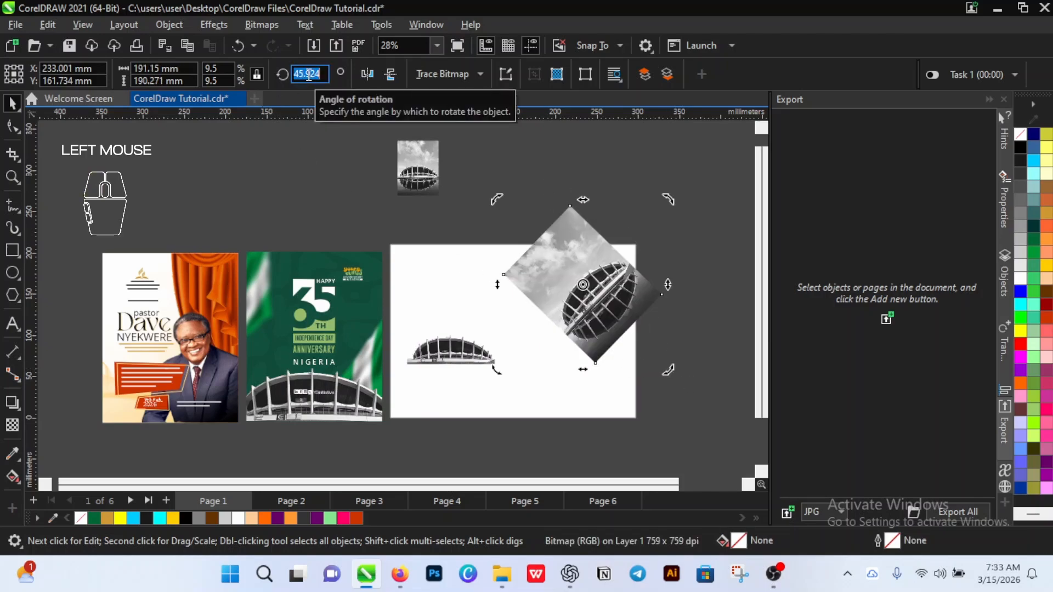
text(-)
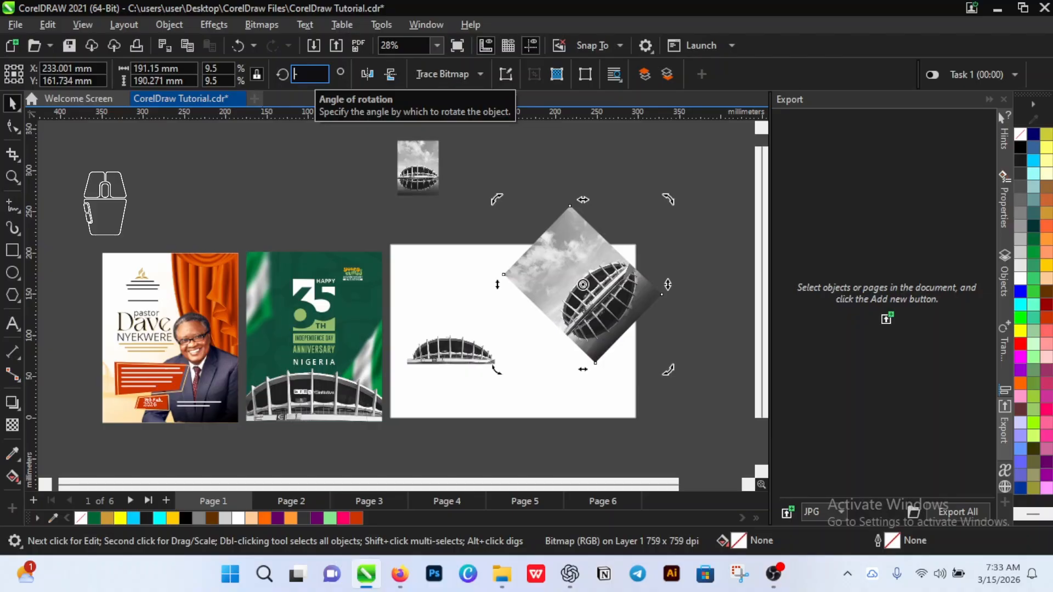
key(Right)
key(BackSpace)
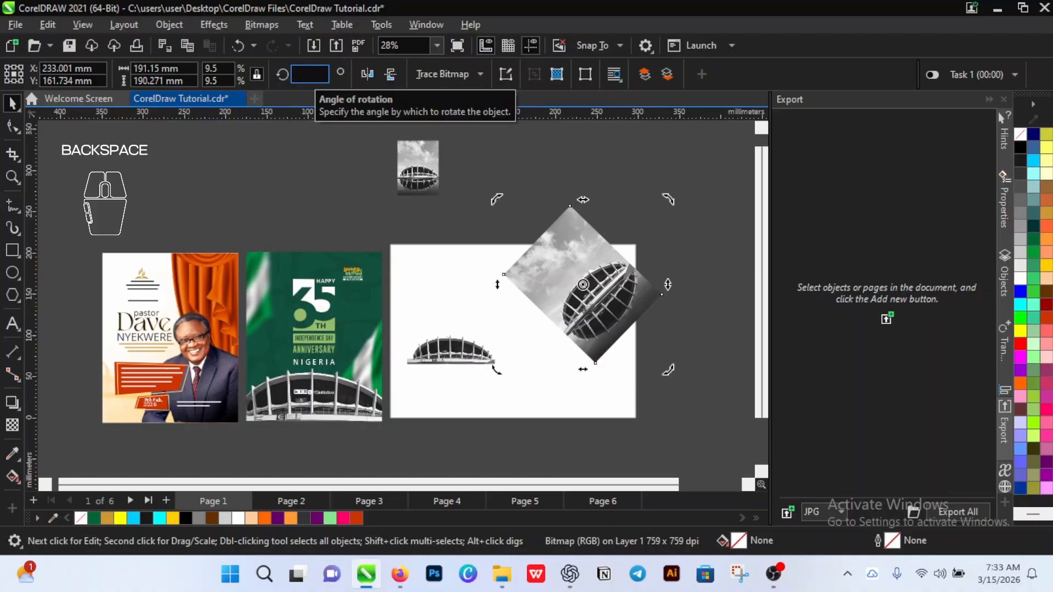
text(0)
key(Return)
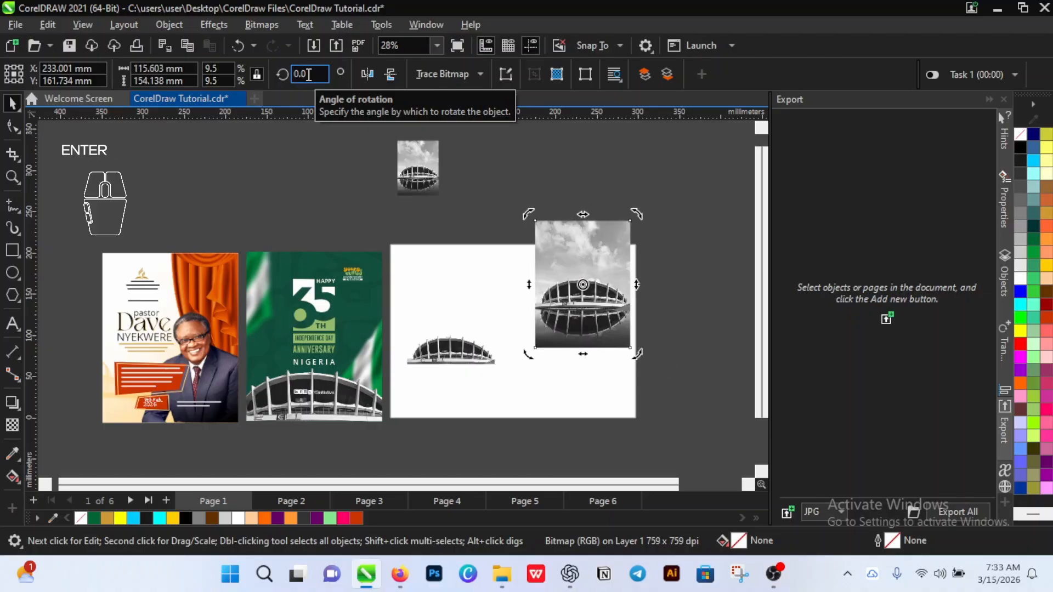
Step: Set the larger theatre photo's rotation angle to 45°
click(597, 276)
click(309, 74)
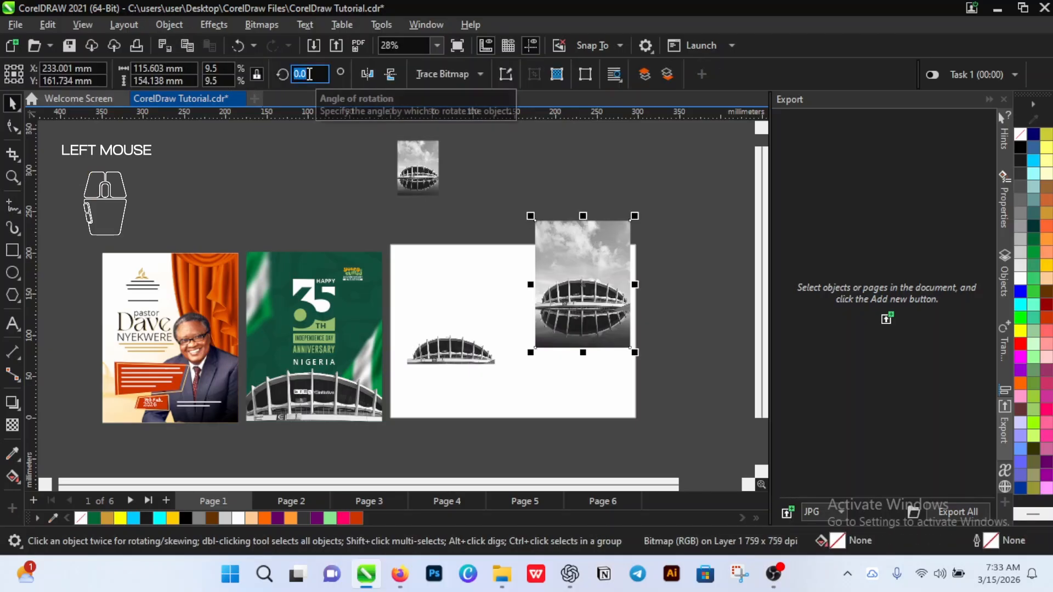
text(45)
key(Return)
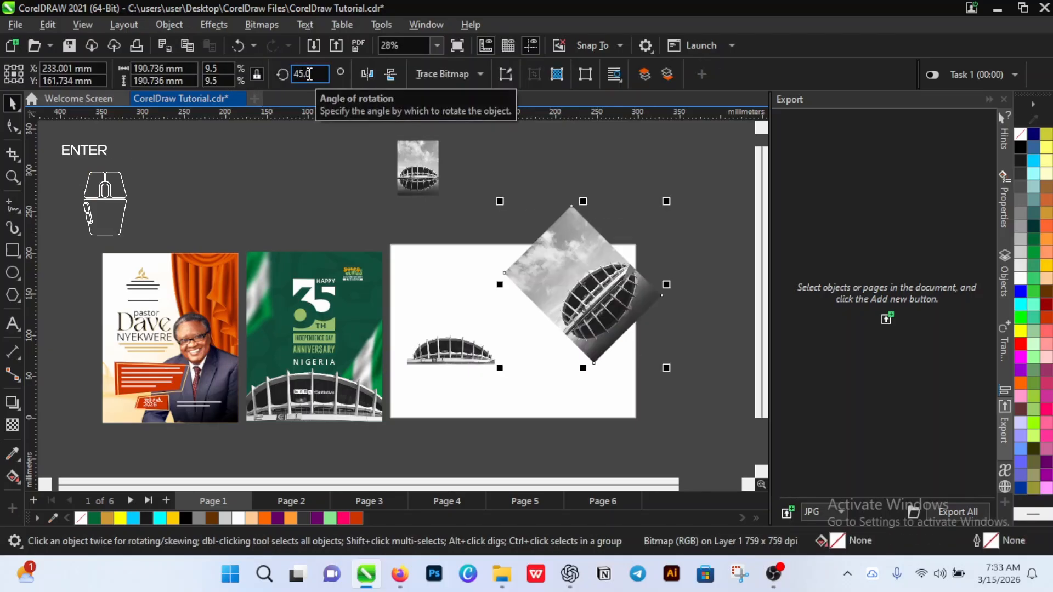
click(559, 188)
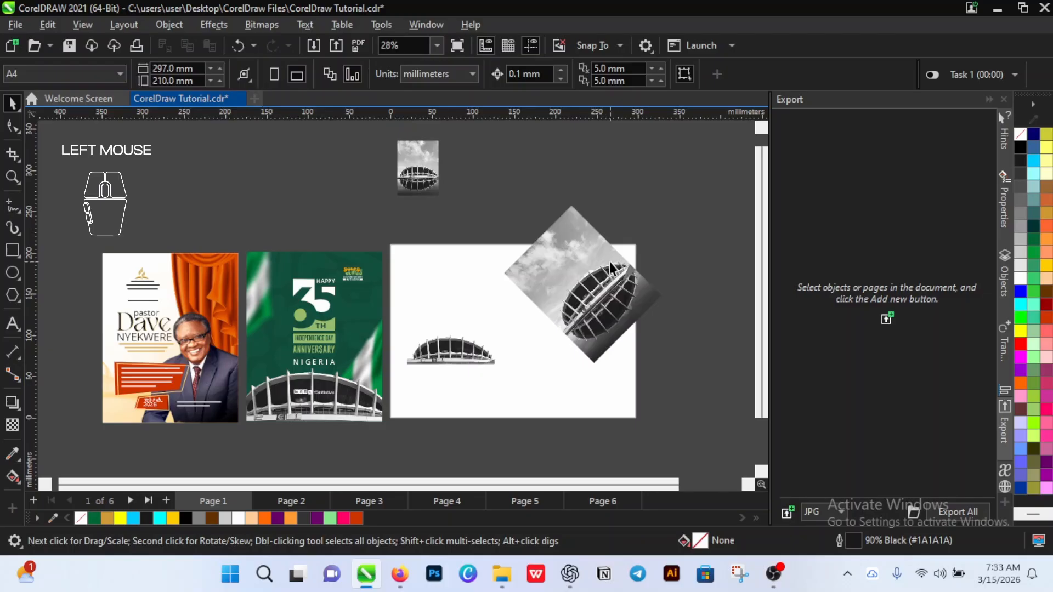
Step: Reset the larger theatre photo's rotation angle to 0° and deselect it
click(597, 279)
click(319, 76)
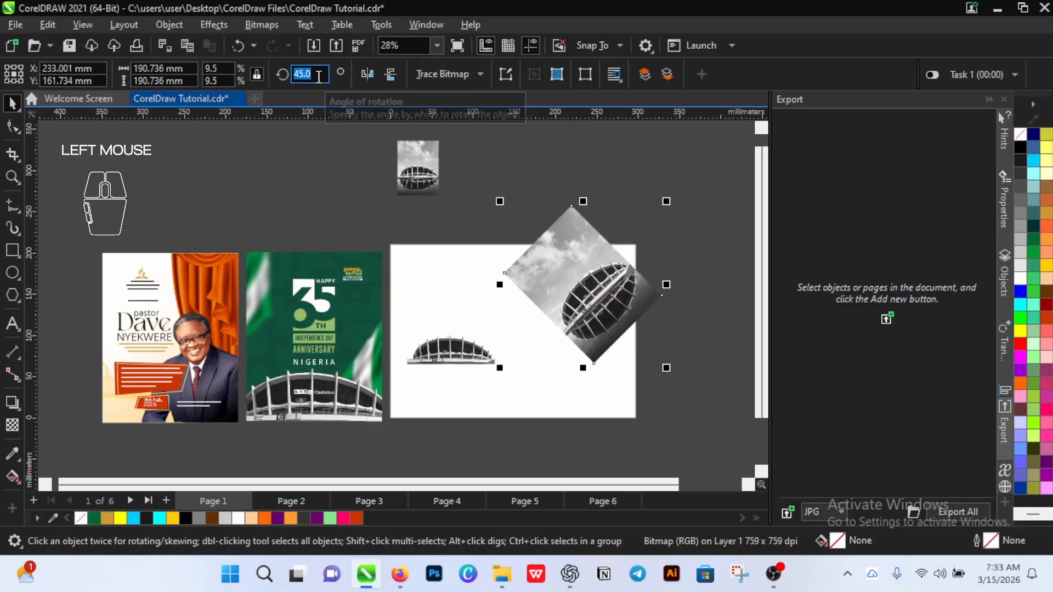
text(0)
key(Return)
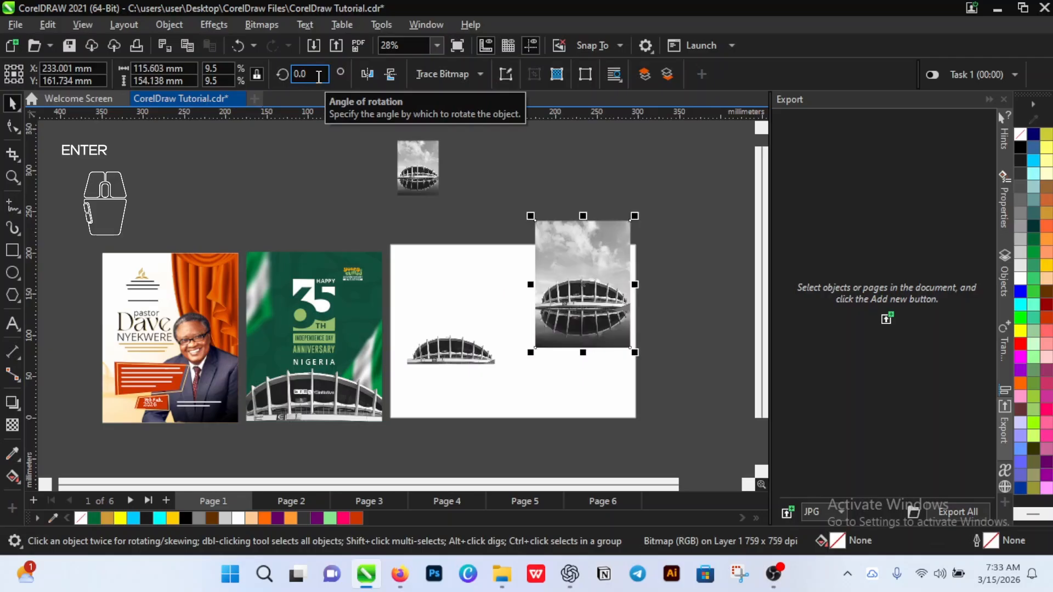
click(563, 179)
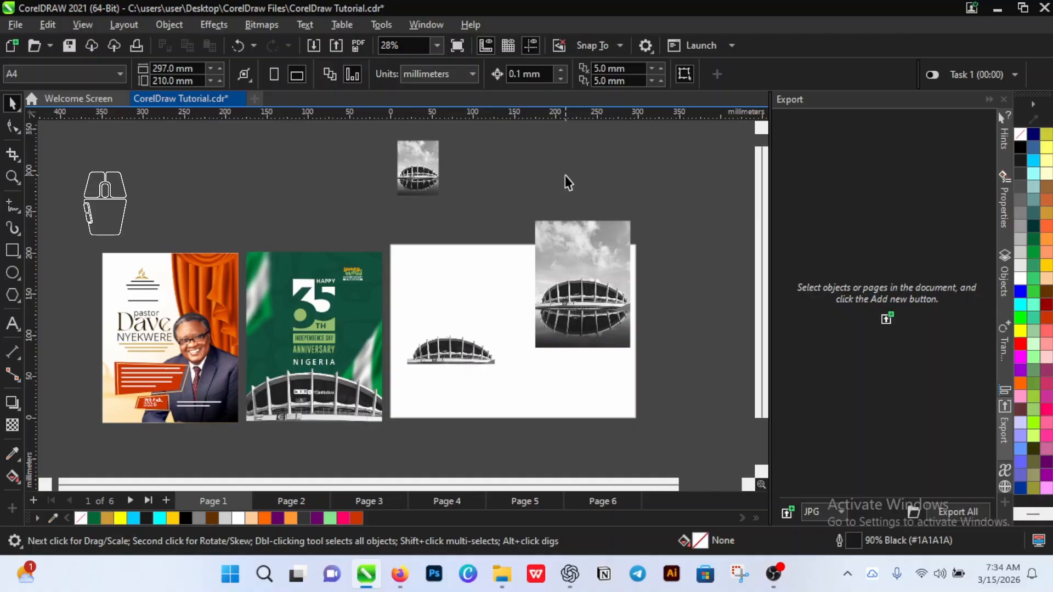
Step: Duplicate the larger theatre photo into the empty area to the left of the two posters
scroll(567, 181, down, 4)
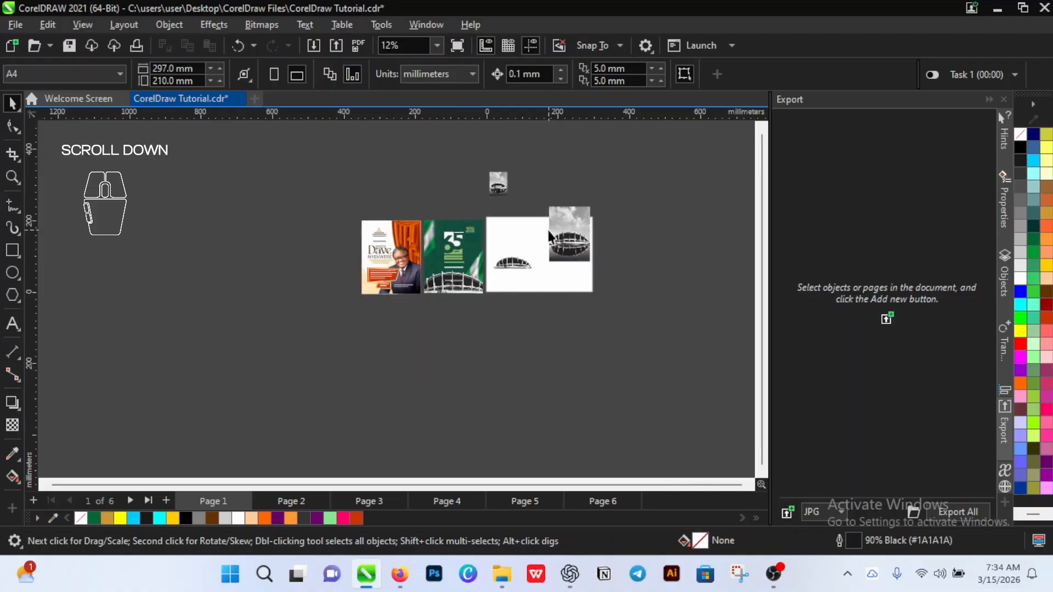
drag(474, 230, 264, 240)
scroll(146, 222, up, 3)
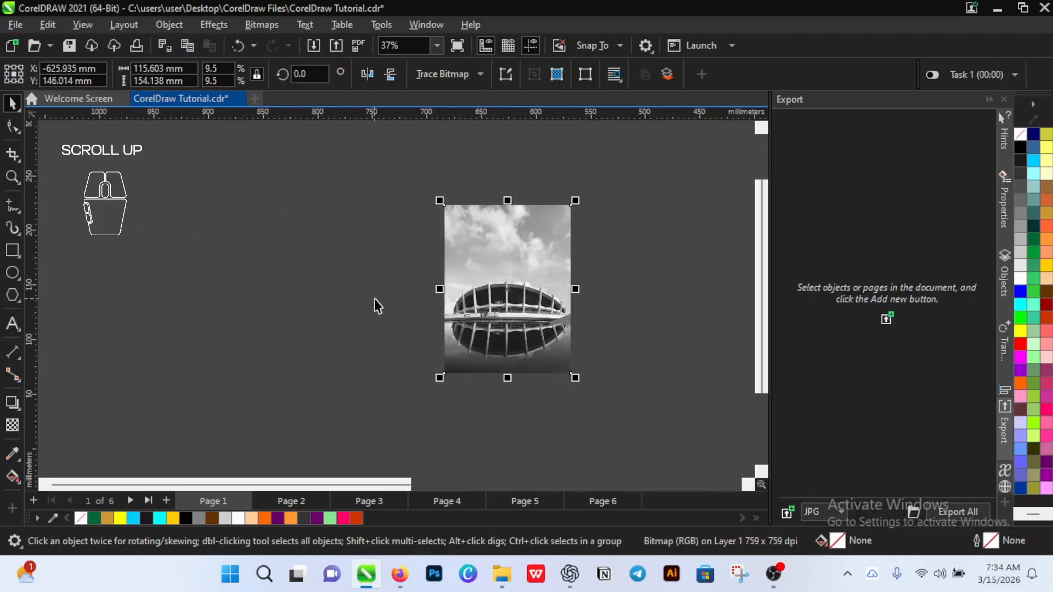
scroll(374, 299, up, 1)
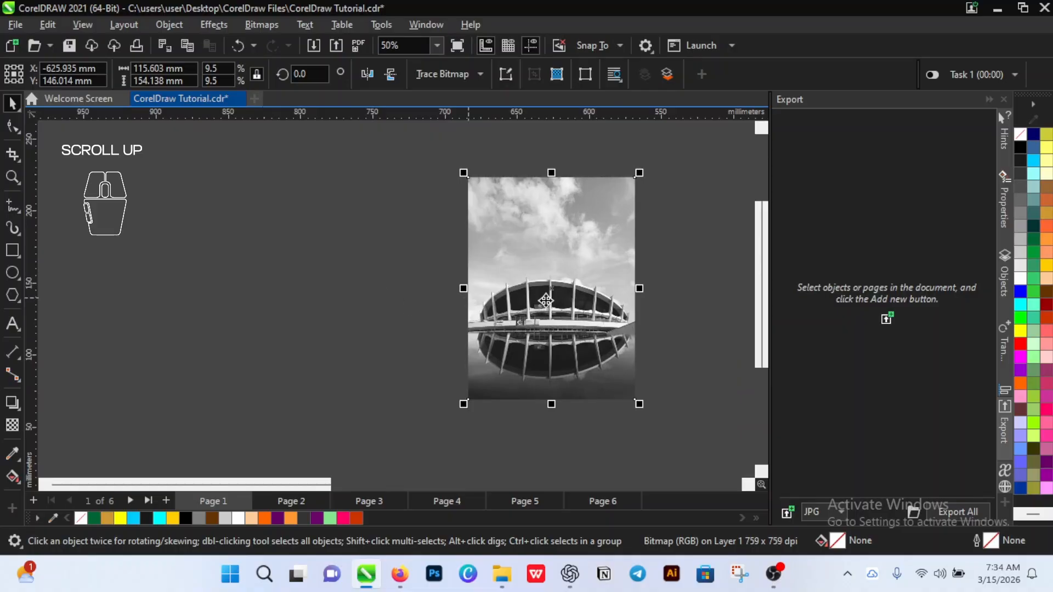
scroll(595, 265, up, 1)
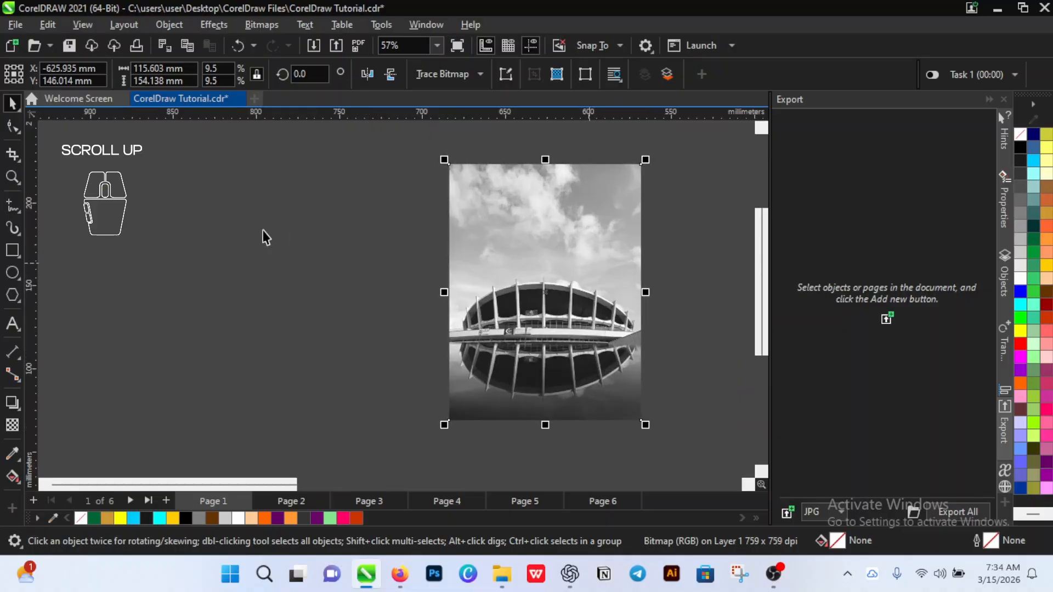
Step: Crop the duplicated photo to a full-width area about 115.6 × 60.8 mm around the building, removing most of the sky and the reflection
click(12, 155)
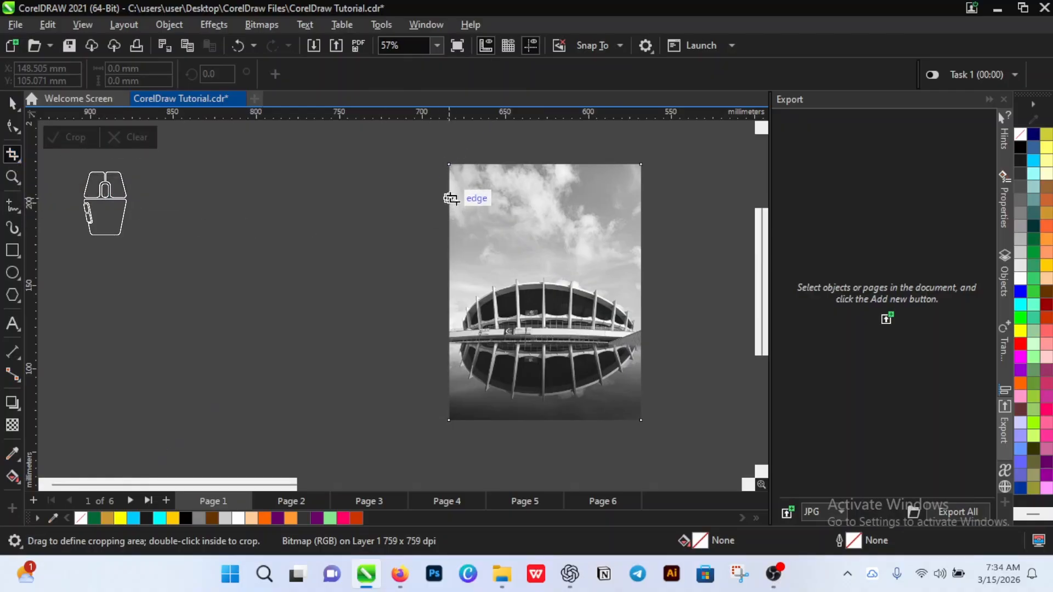
drag(451, 198, 641, 404)
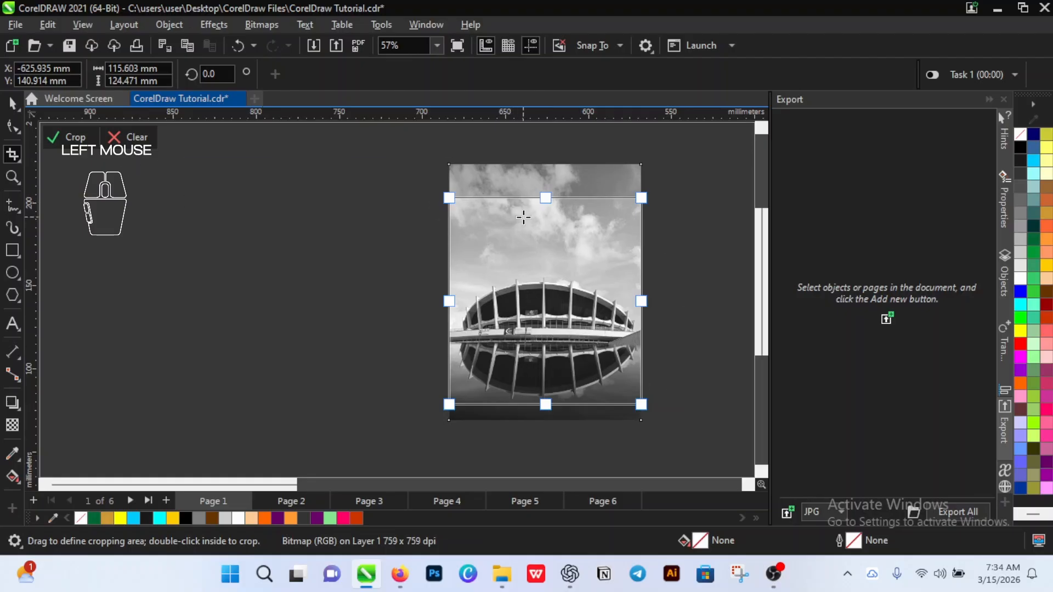
drag(545, 198, 546, 246)
drag(543, 401, 553, 347)
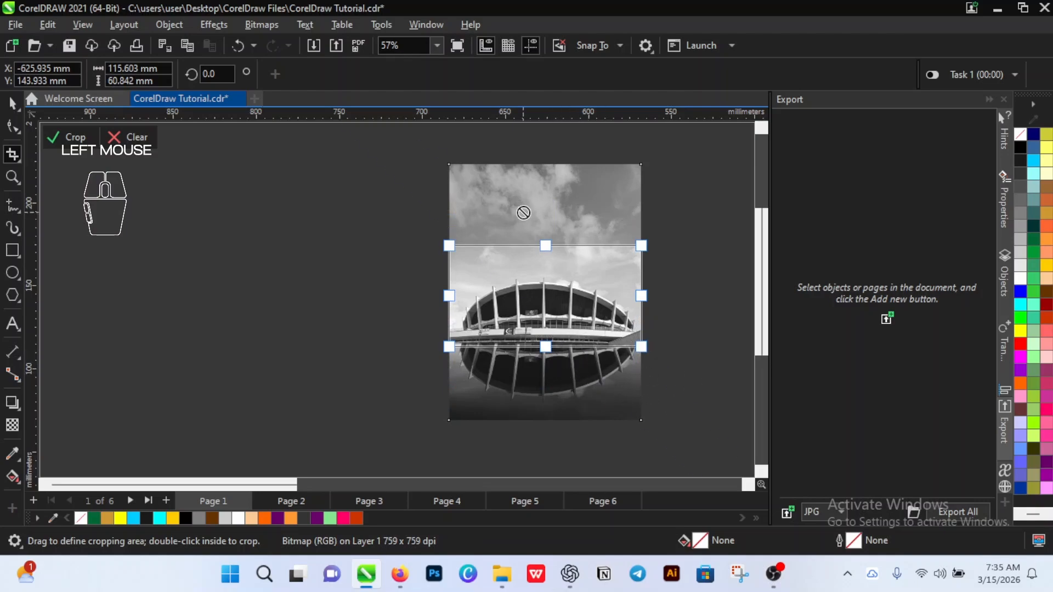
click(67, 138)
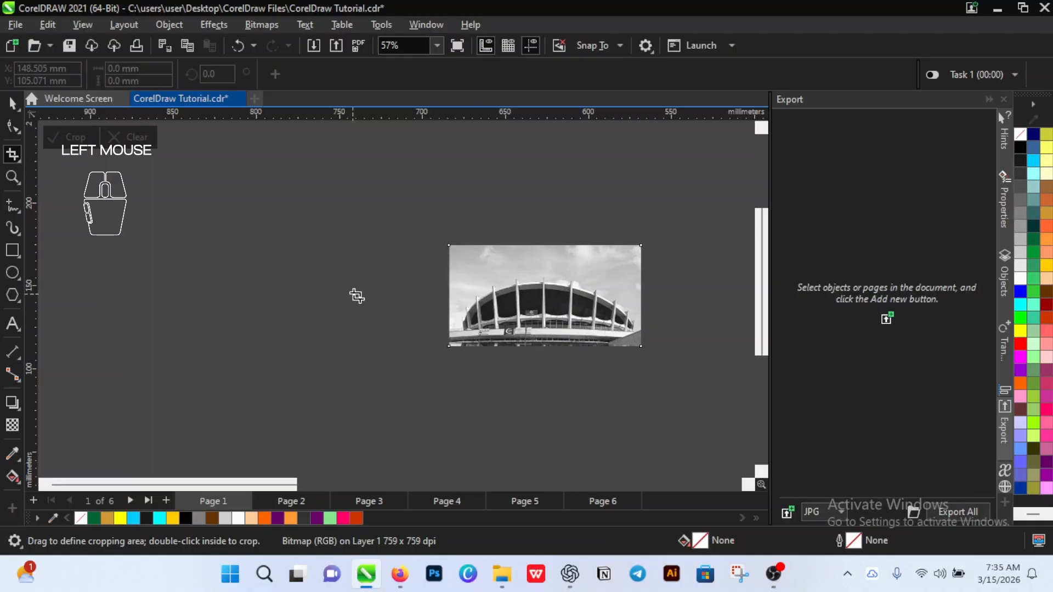
Step: Examine the cropped photo up close and in relation to the posters and page
scroll(395, 296, down, 5)
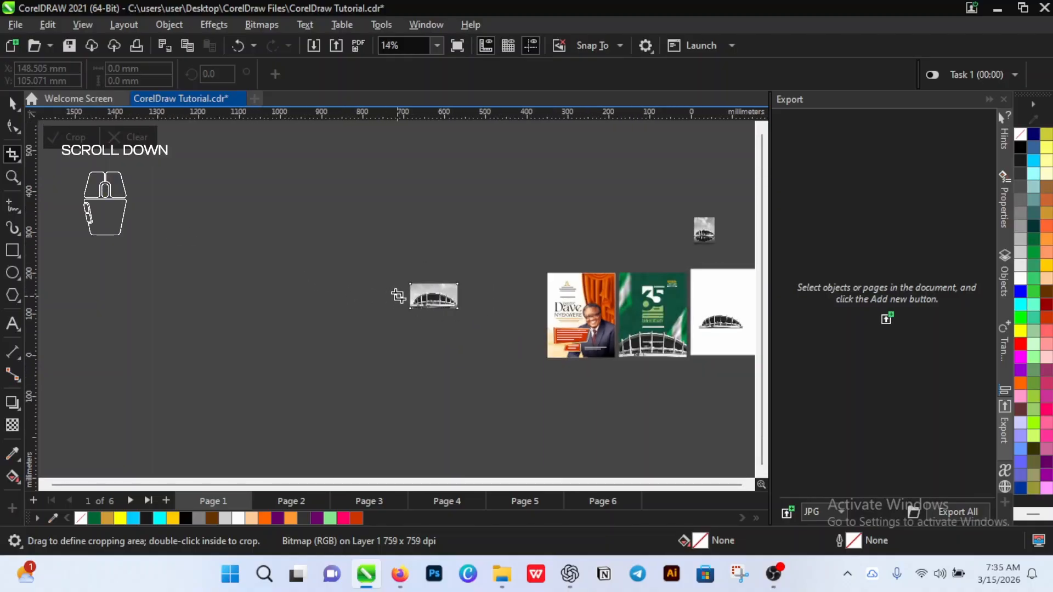
scroll(397, 296, up, 5)
scroll(281, 278, up, 2)
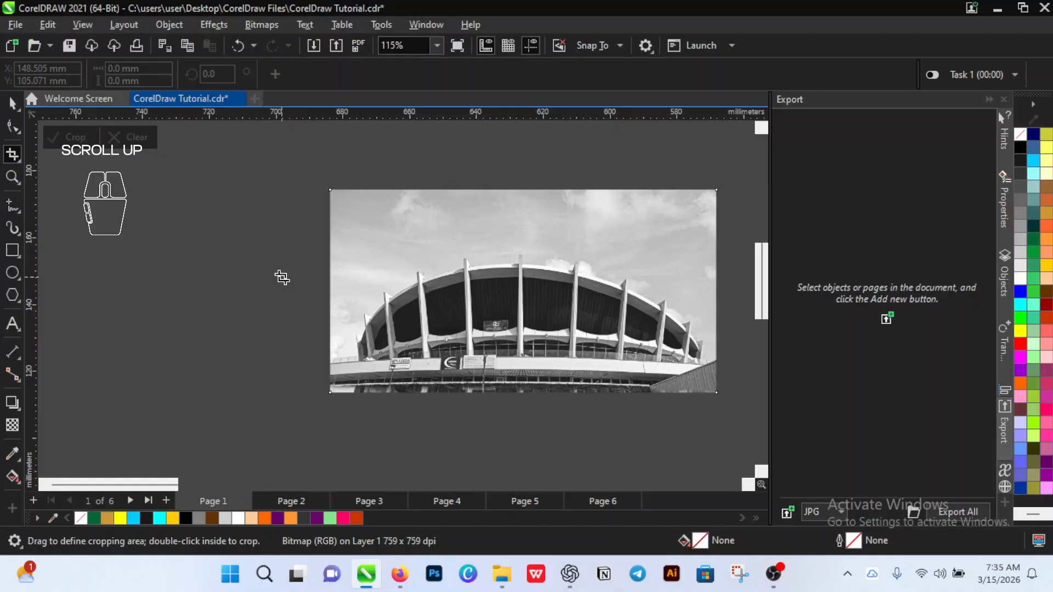
scroll(282, 277, down, 6)
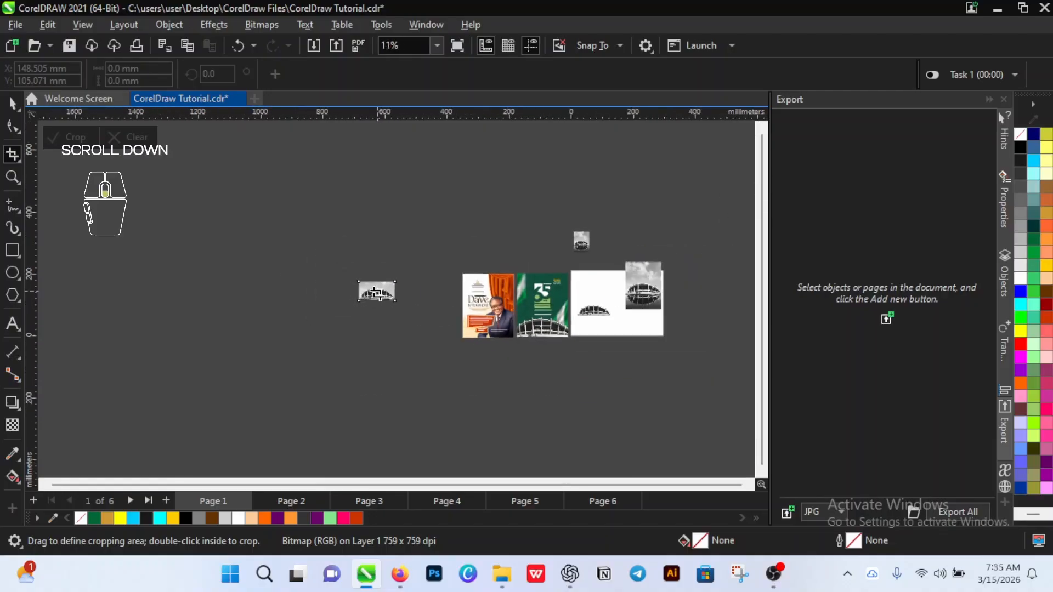
scroll(376, 293, up, 1)
key(space)
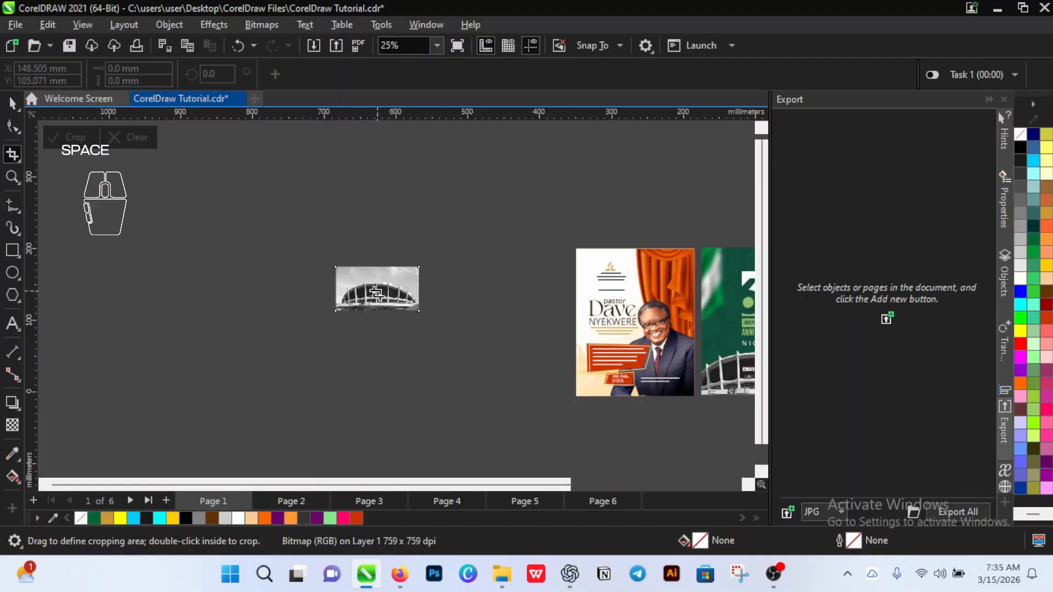
scroll(376, 293, down, 1)
scroll(331, 270, up, 2)
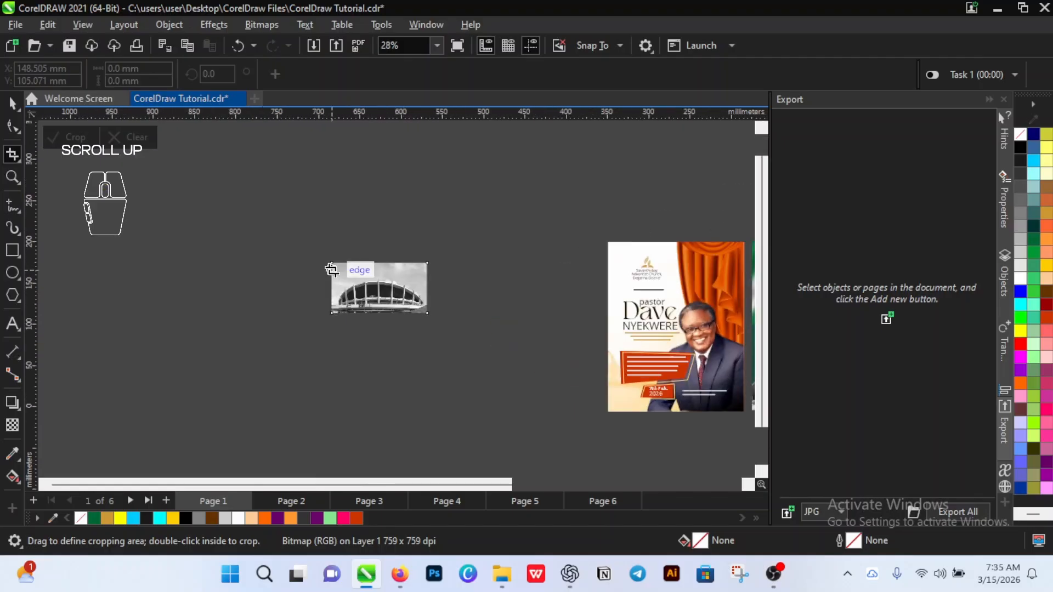
Step: Place another copy of the uncropped theatre photo near the cropped one, at about X -685 mm, Y 230 mm
key(space)
click(12, 103)
scroll(314, 262, down, 1)
scroll(314, 262, down, 1)
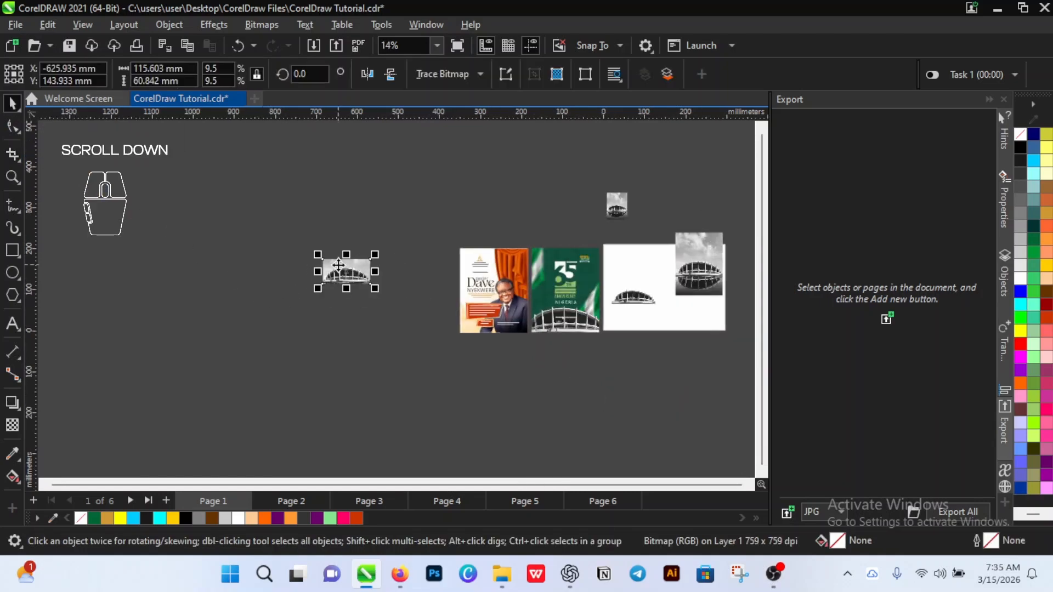
mouse_move(346, 270)
mouse_down()
mouse_move(633, 262)
mouse_move(384, 267)
mouse_move(346, 249)
mouse_up()
right_click(347, 250)
scroll(225, 214, up, 1)
scroll(222, 213, up, 2)
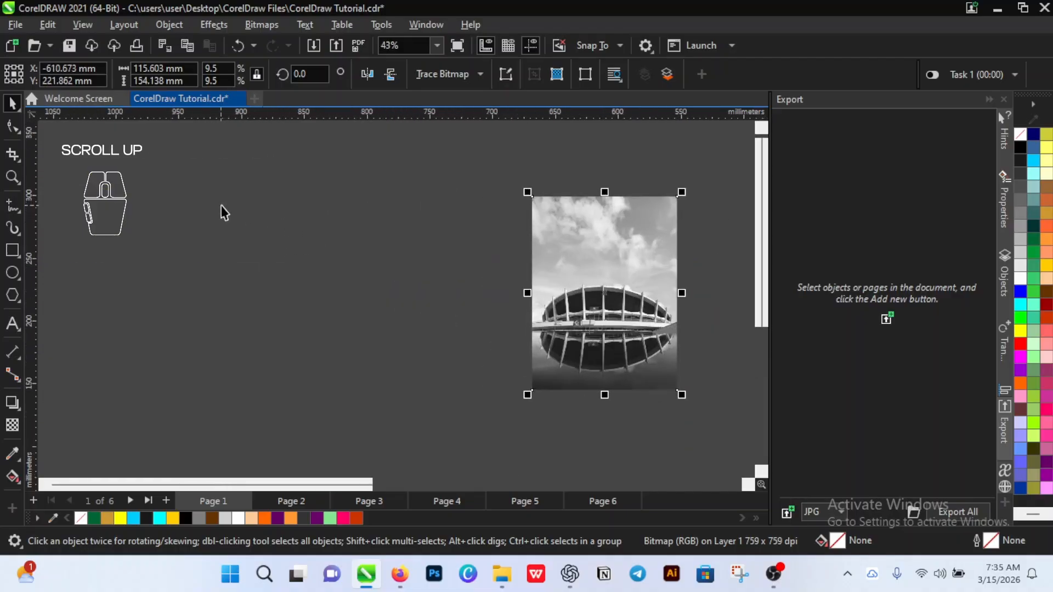
drag(610, 221, 517, 214)
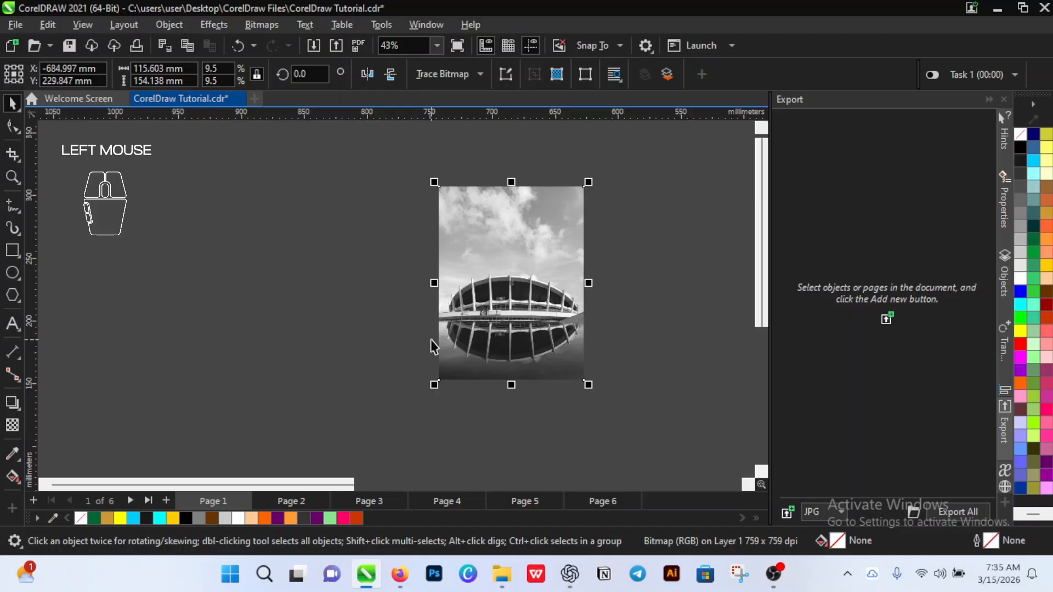
Step: Start a Pen path at the left edge of the new photo copy with a horizontal segment about 17.5 mm long along the waterline
click(18, 160)
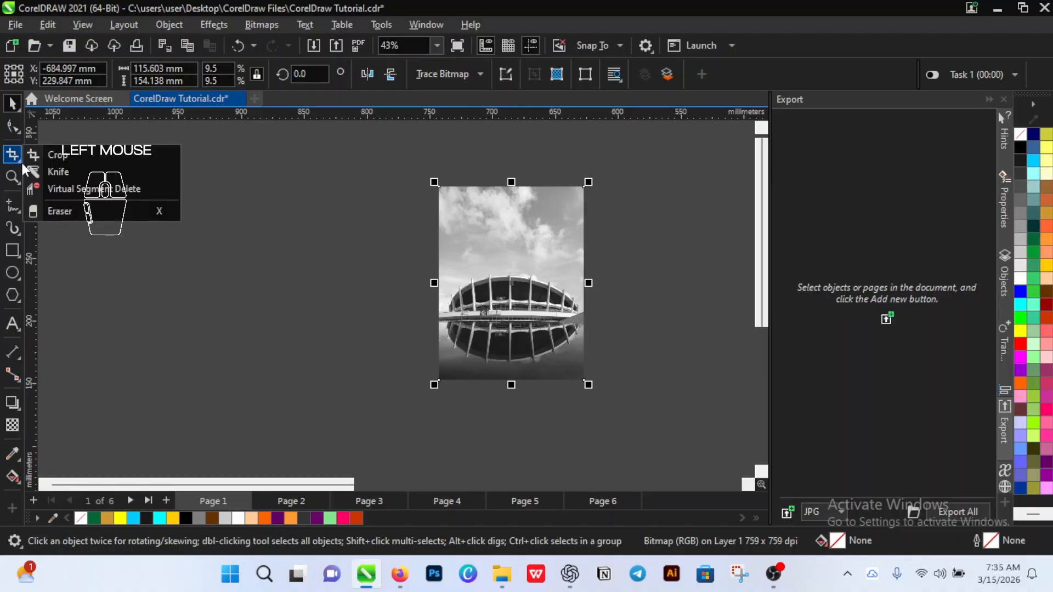
click(11, 179)
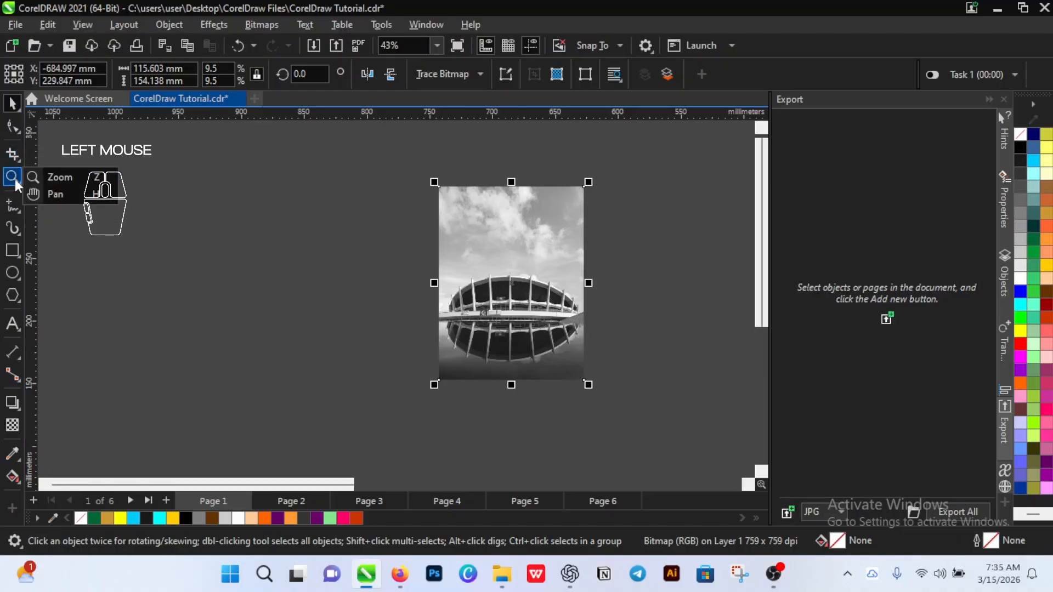
click(12, 207)
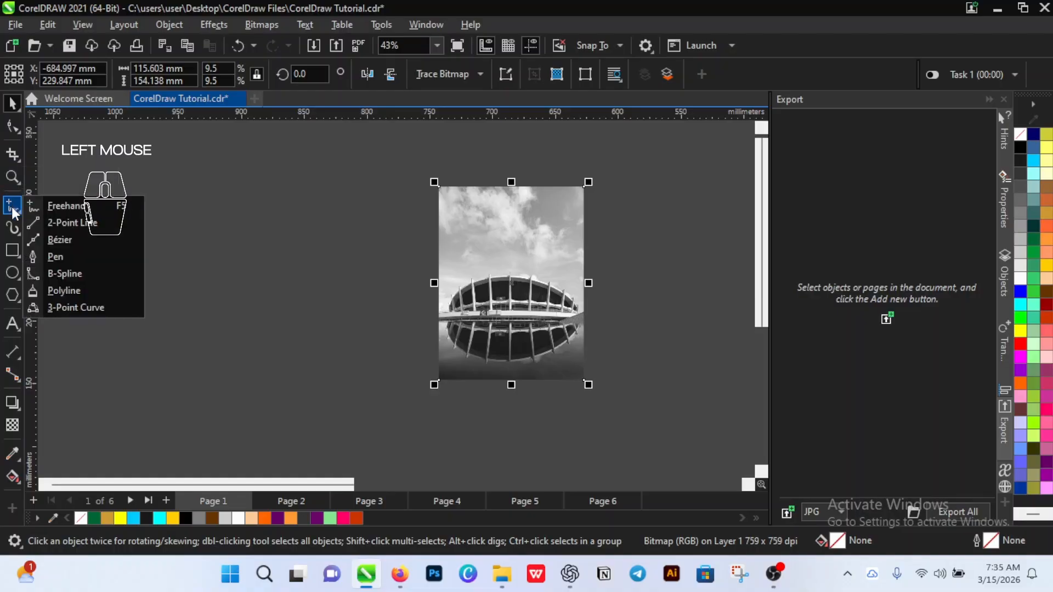
click(58, 258)
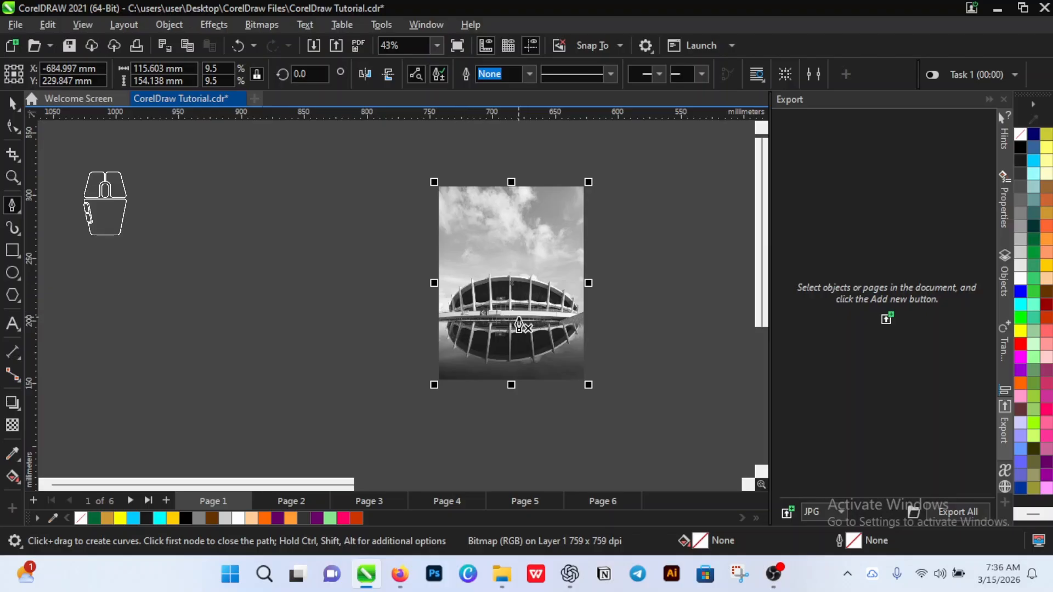
scroll(499, 323, up, 3)
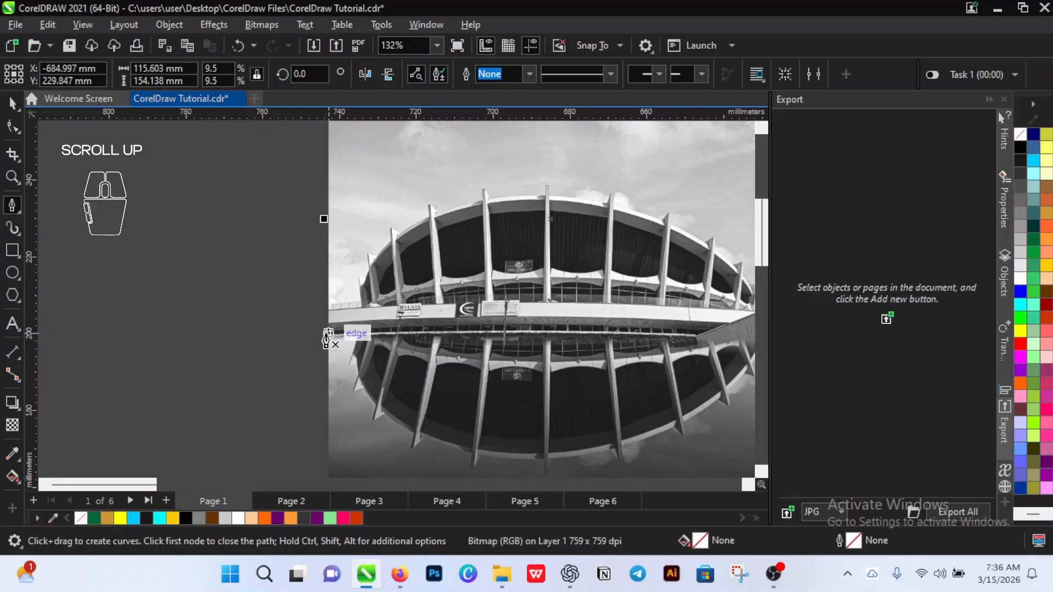
click(328, 333)
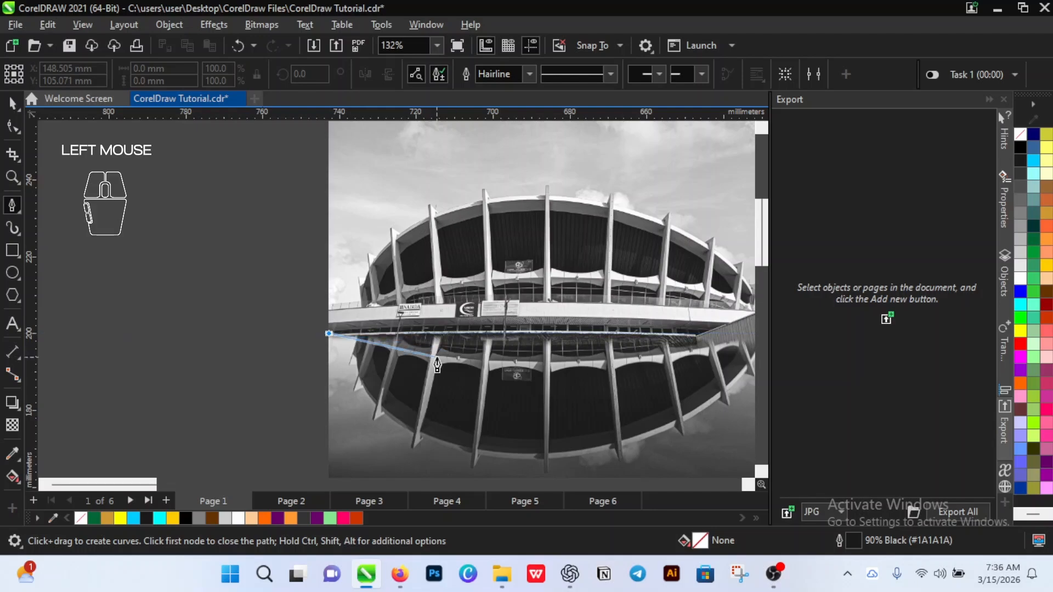
click(395, 333)
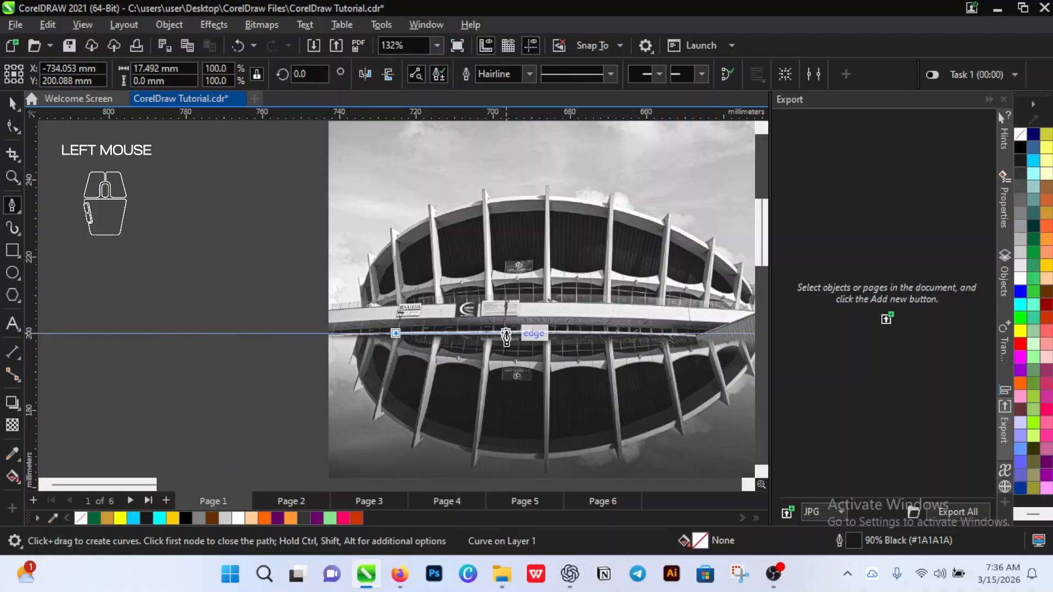
Step: Continue the Pen path along the waterline to the foot of the sloping fence, making it about 95.7 mm wide overall
scroll(499, 335, up, 2)
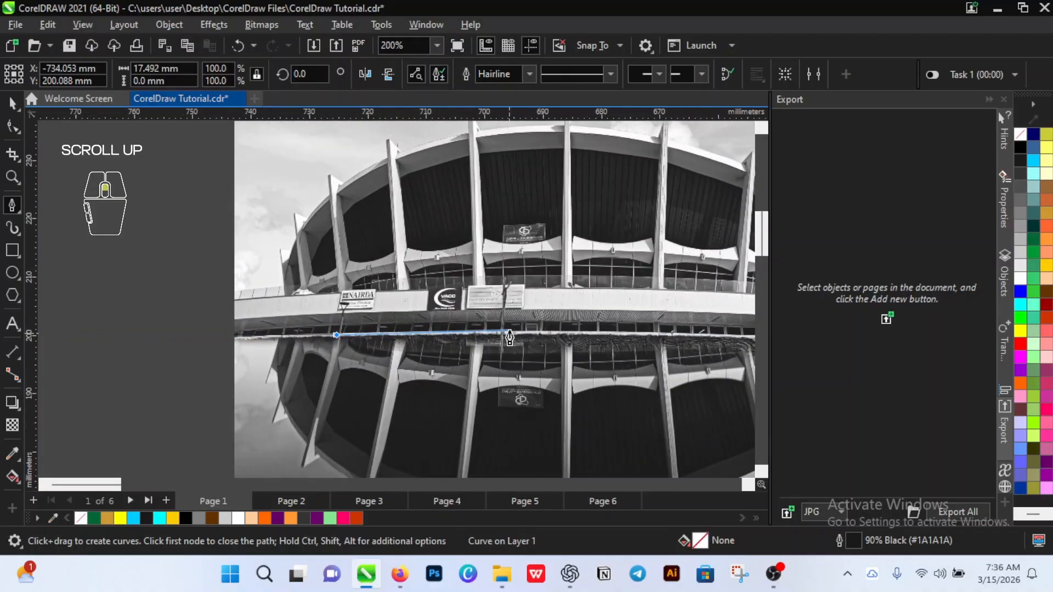
click(574, 332)
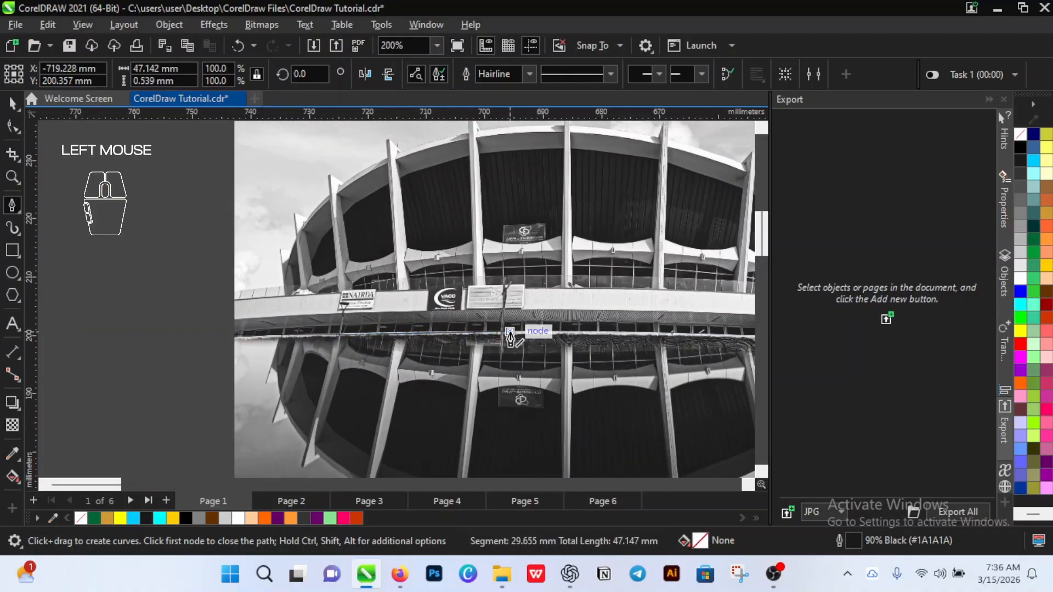
click(668, 332)
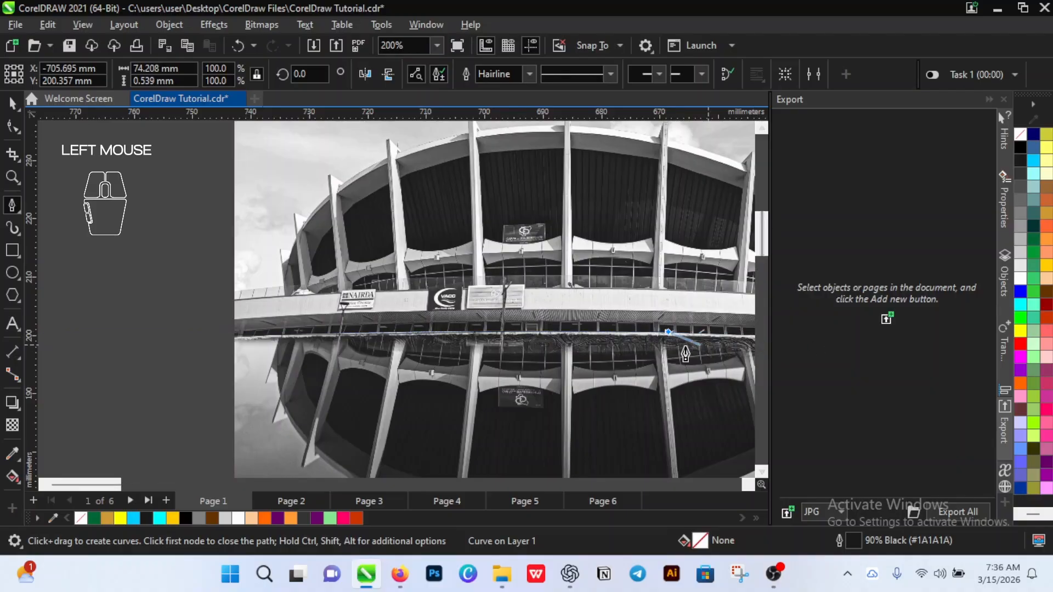
scroll(712, 354, down, 3)
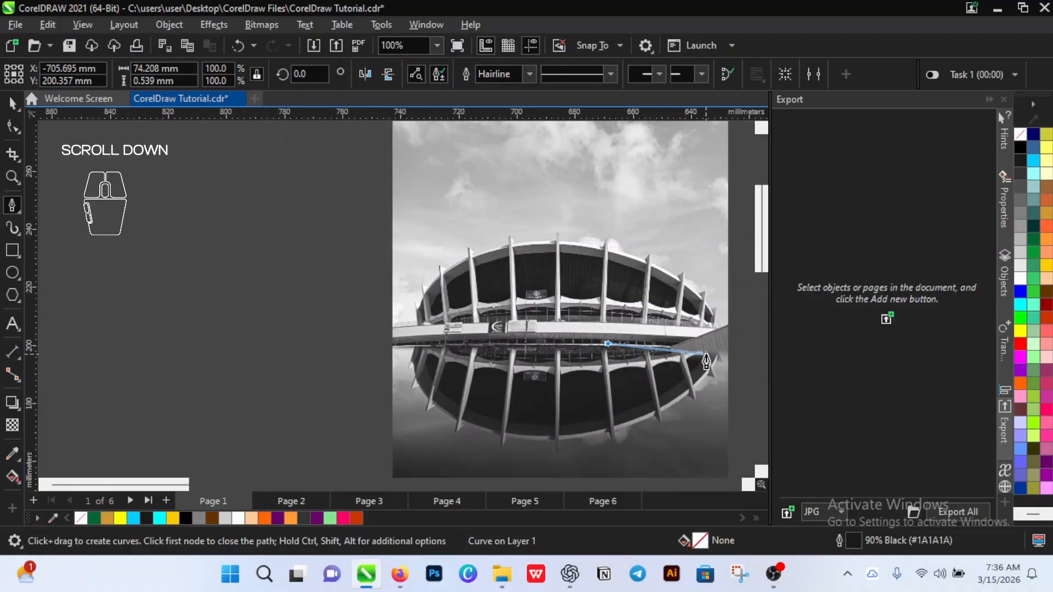
scroll(710, 362, down, 3)
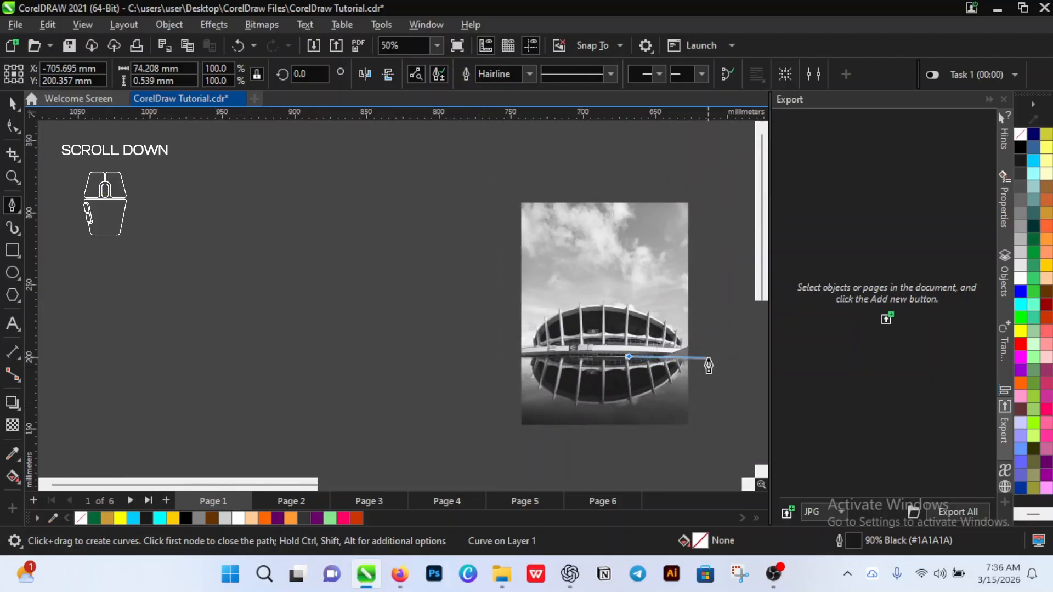
scroll(706, 365, up, 4)
scroll(678, 353, up, 4)
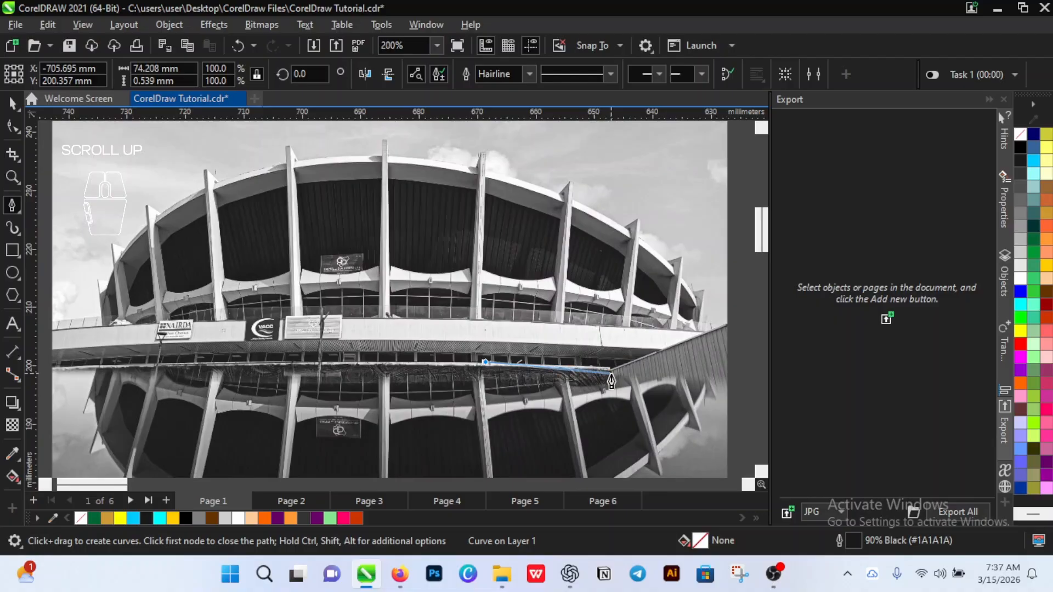
click(610, 373)
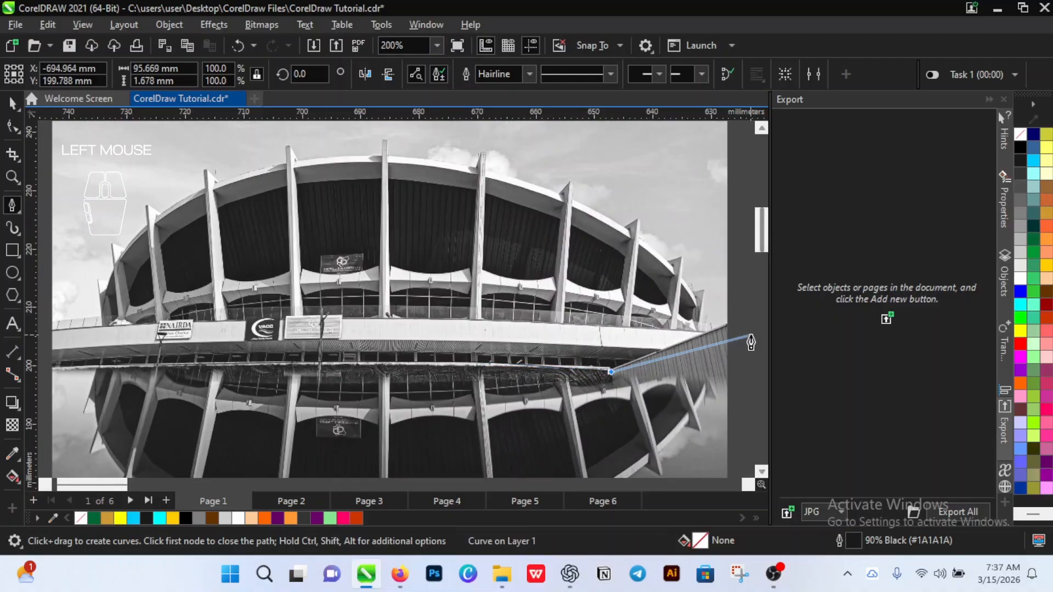
Step: Extend the path up the sloping fence's top edge to the photo's right border, bringing it to about 115.6 × 8.6 mm overall
click(727, 327)
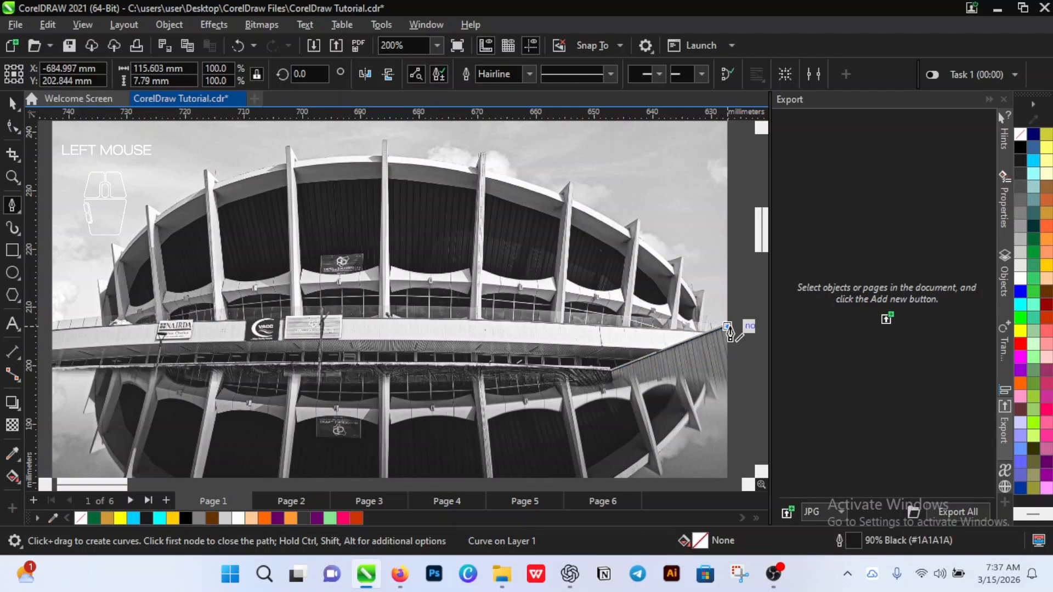
scroll(729, 332, down, 1)
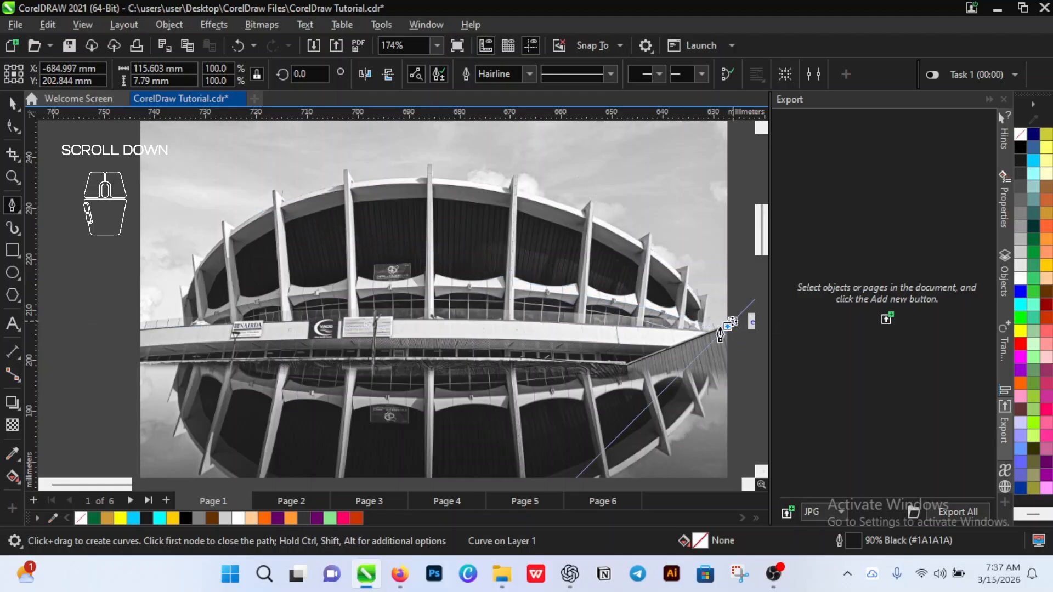
scroll(722, 333, up, 3)
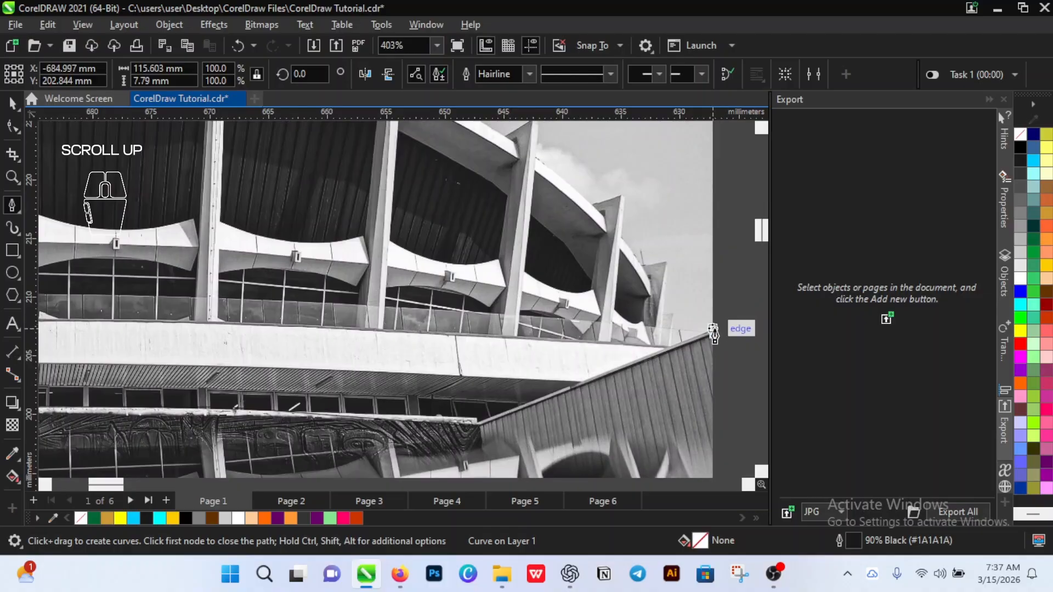
click(712, 331)
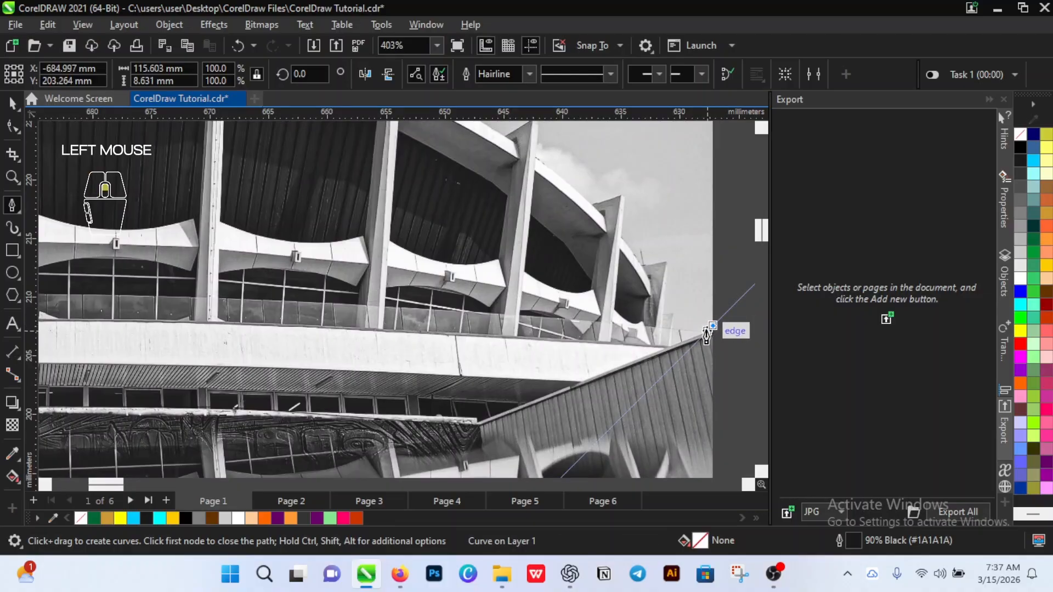
Step: Trace the path back from the photo's right border along the glass railing and around the small raised panel to the rightmost rib
scroll(707, 336, up, 3)
scroll(708, 336, up, 2)
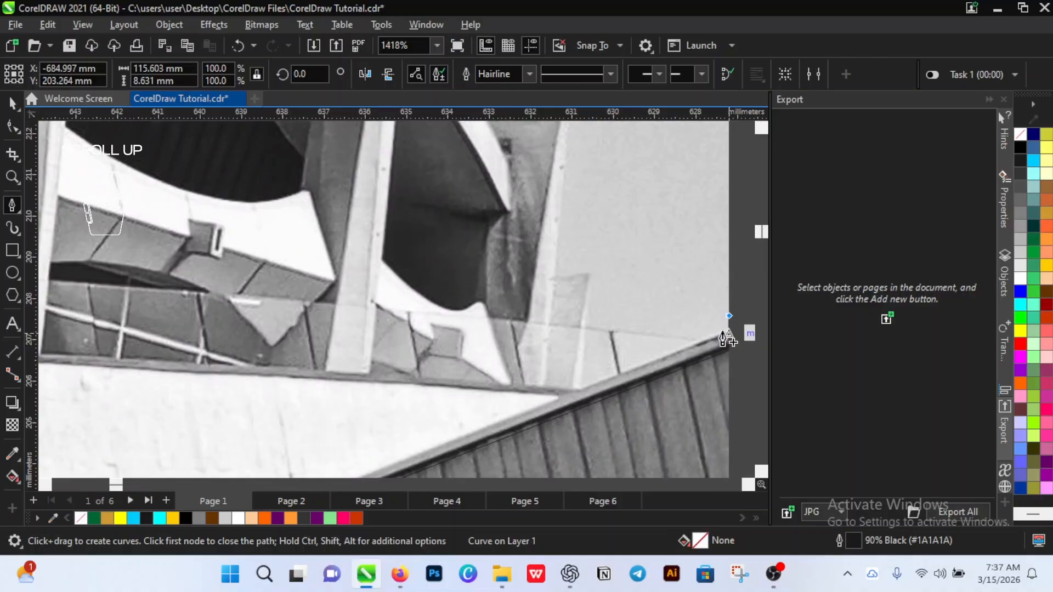
click(721, 332)
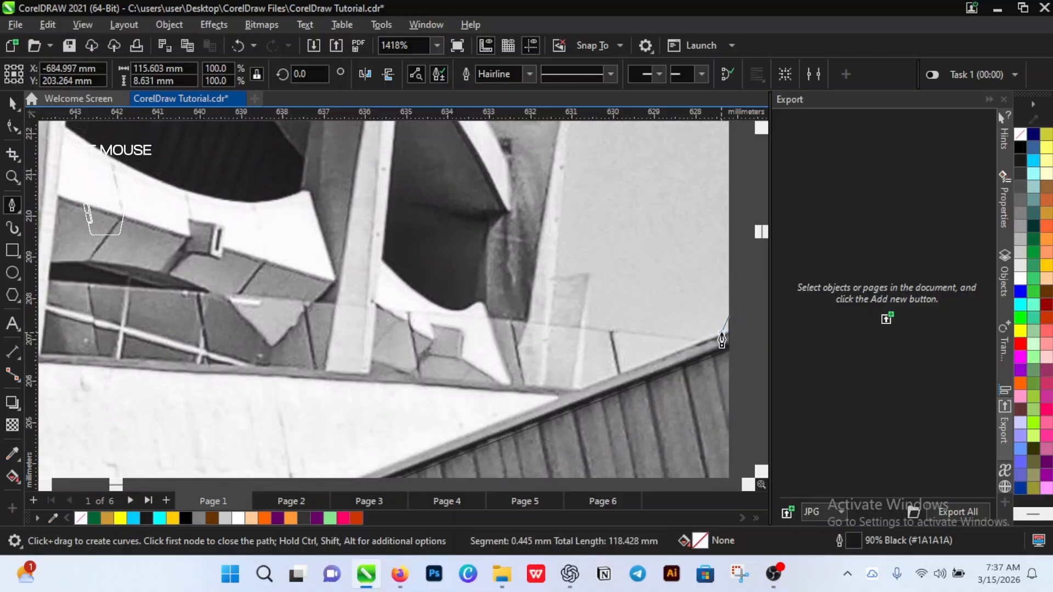
click(702, 340)
click(622, 332)
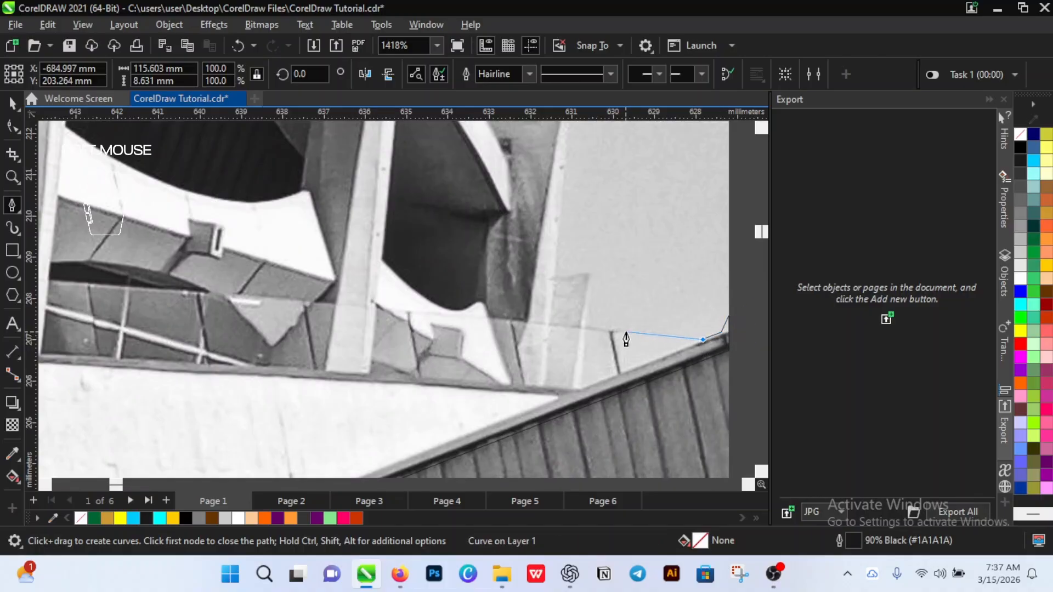
click(582, 324)
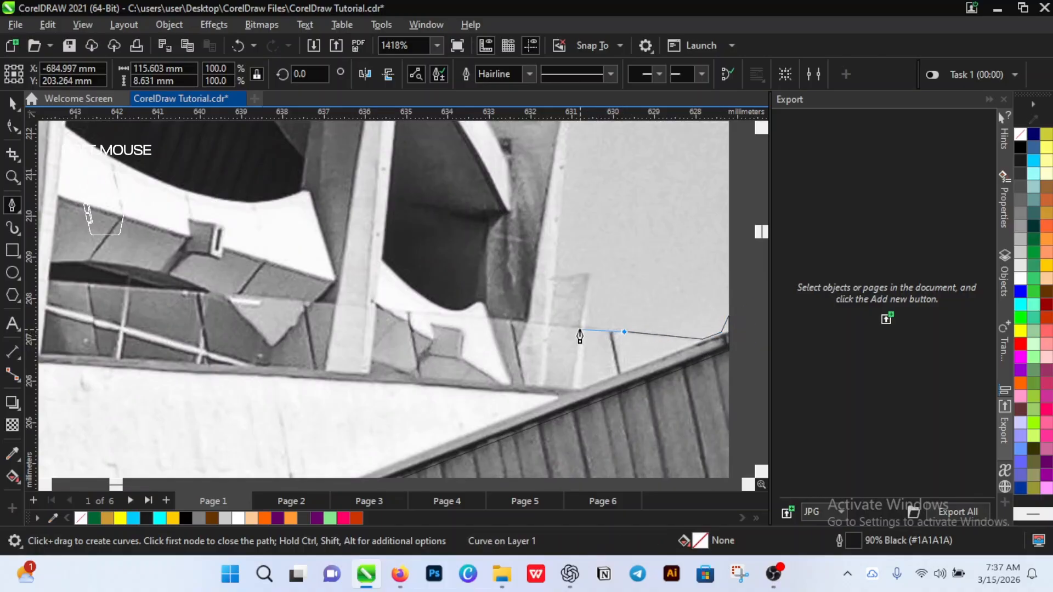
click(588, 282)
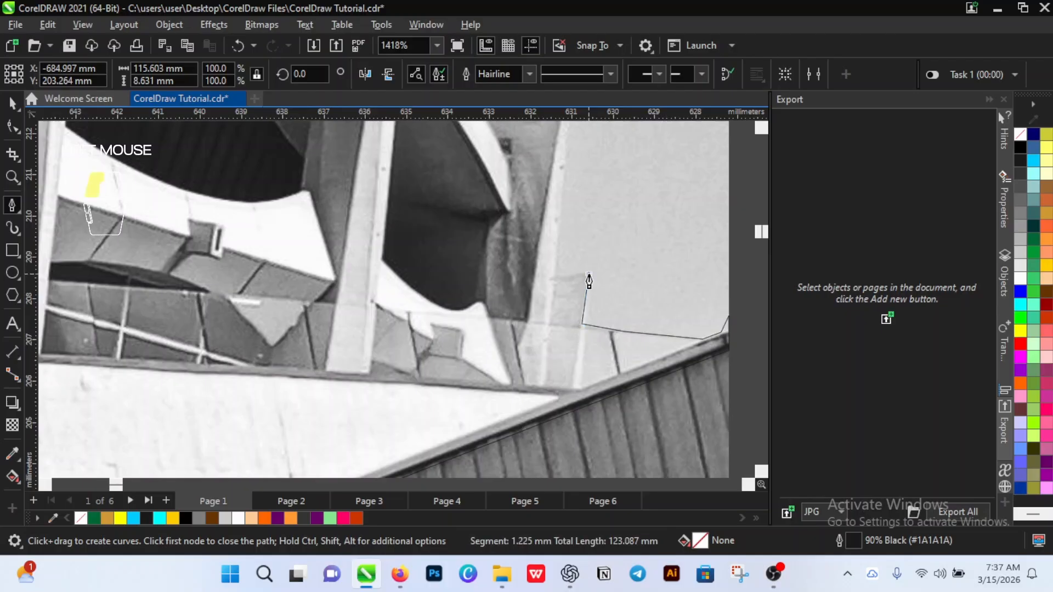
click(555, 278)
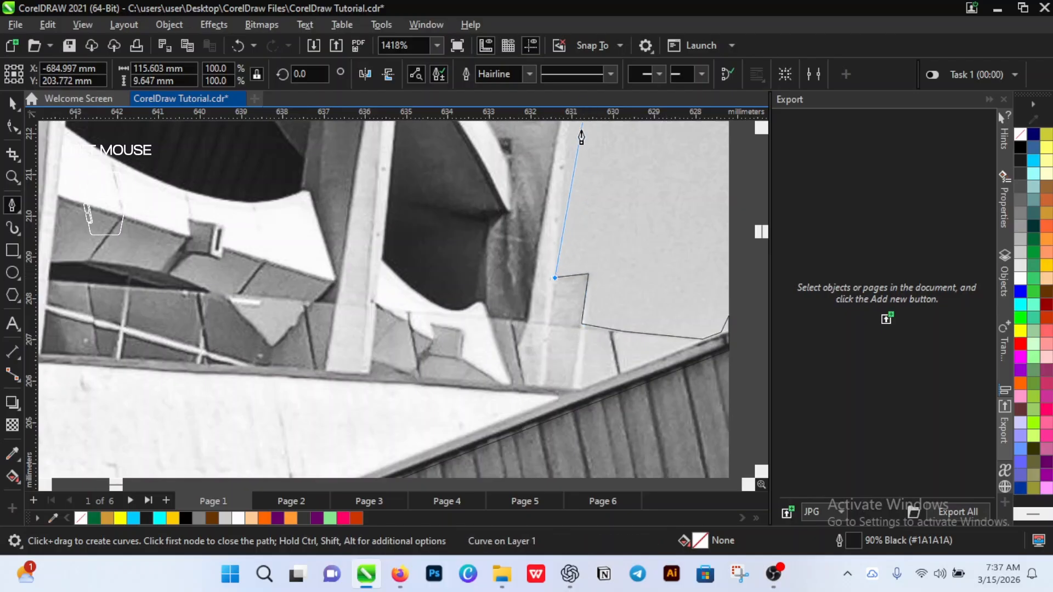
Step: Trace up the rightmost rib, across its tip and along the roof edge to the second rib from the right
scroll(571, 258, down, 3)
scroll(581, 275, up, 4)
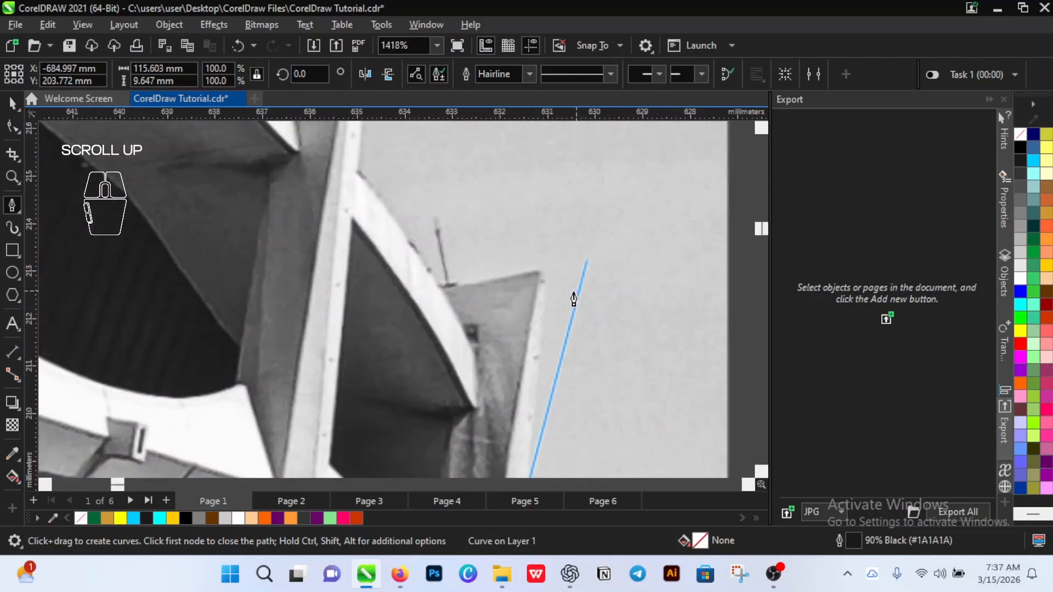
click(542, 274)
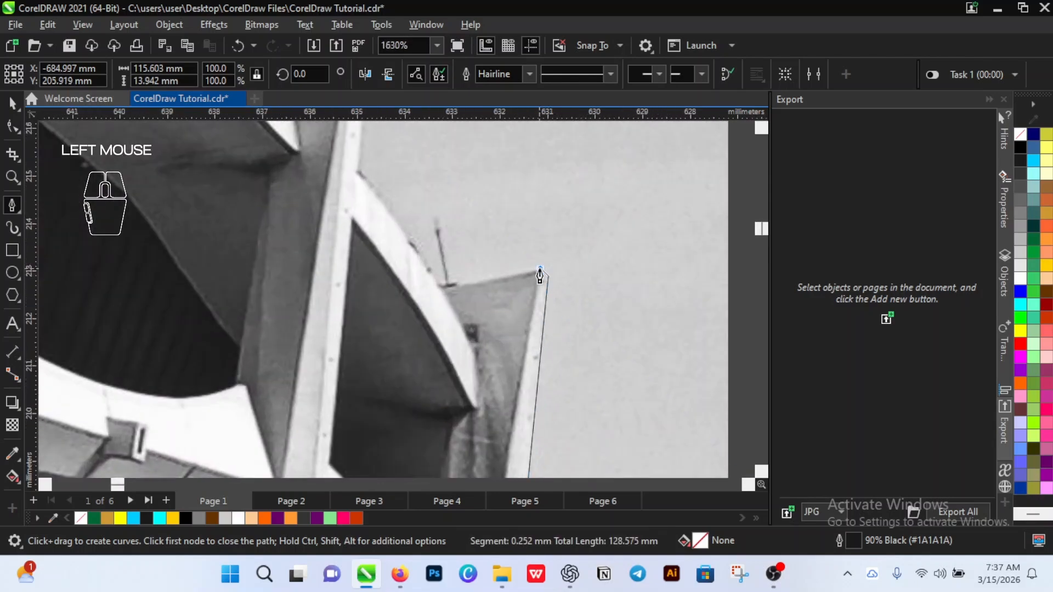
click(439, 284)
click(412, 242)
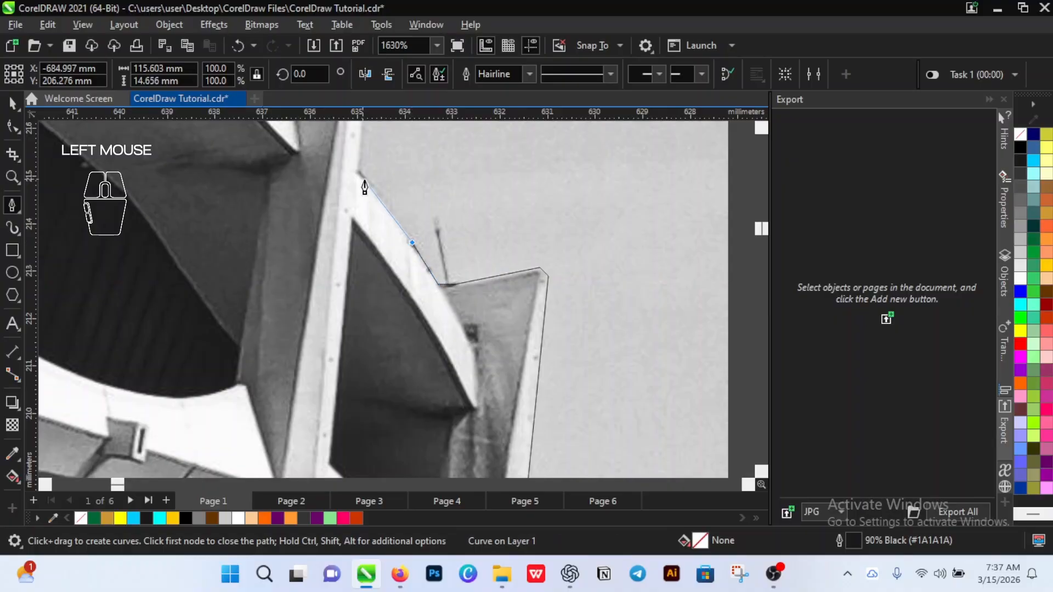
click(357, 173)
Step: Trace up the outer side of the second rib from the right and over its tip down to the roof edge
scroll(360, 282, down, 3)
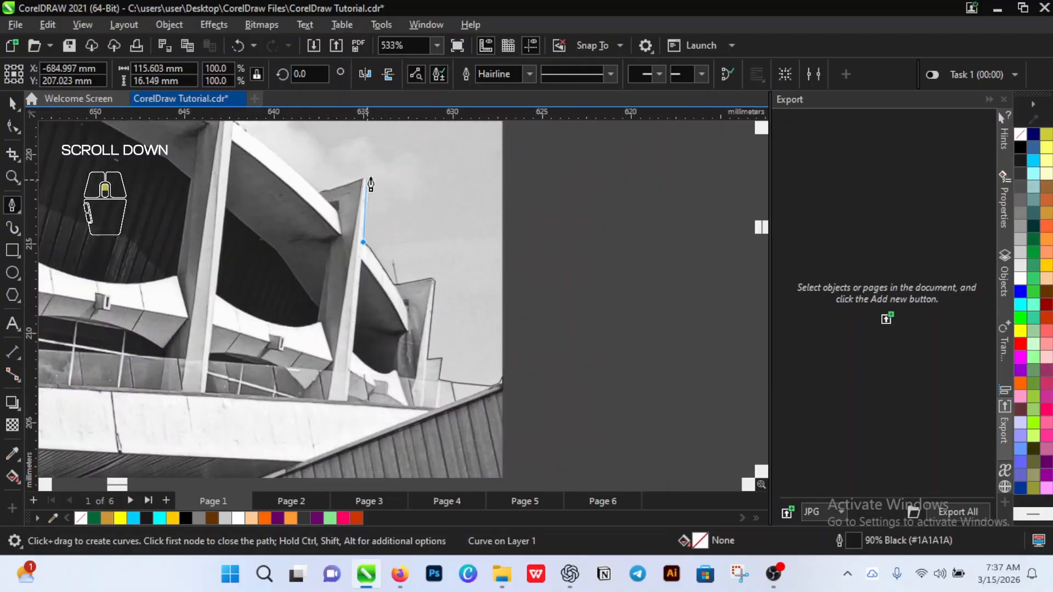
scroll(370, 190, up, 4)
click(370, 185)
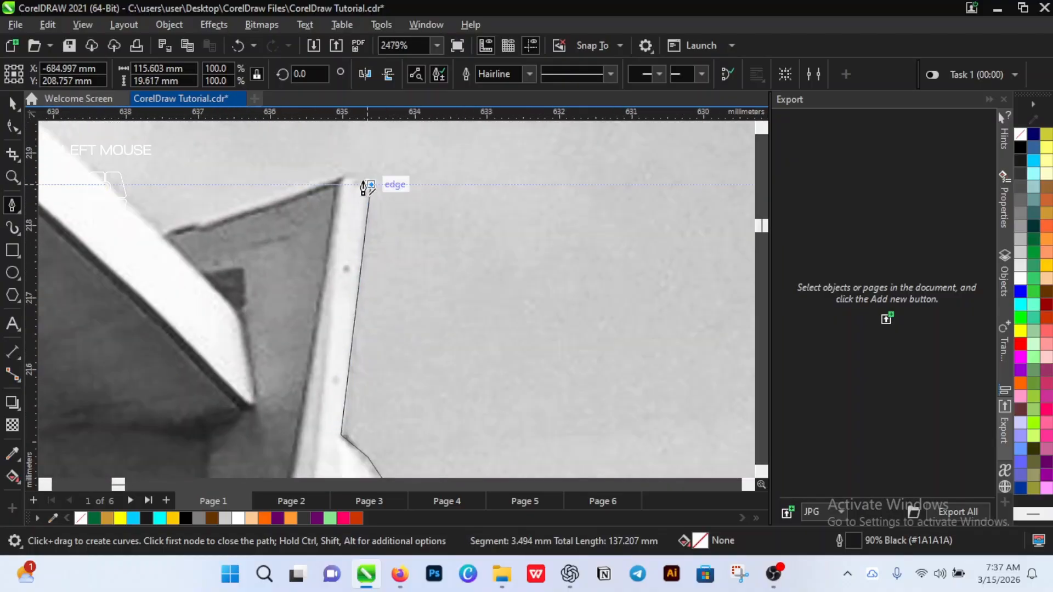
click(346, 175)
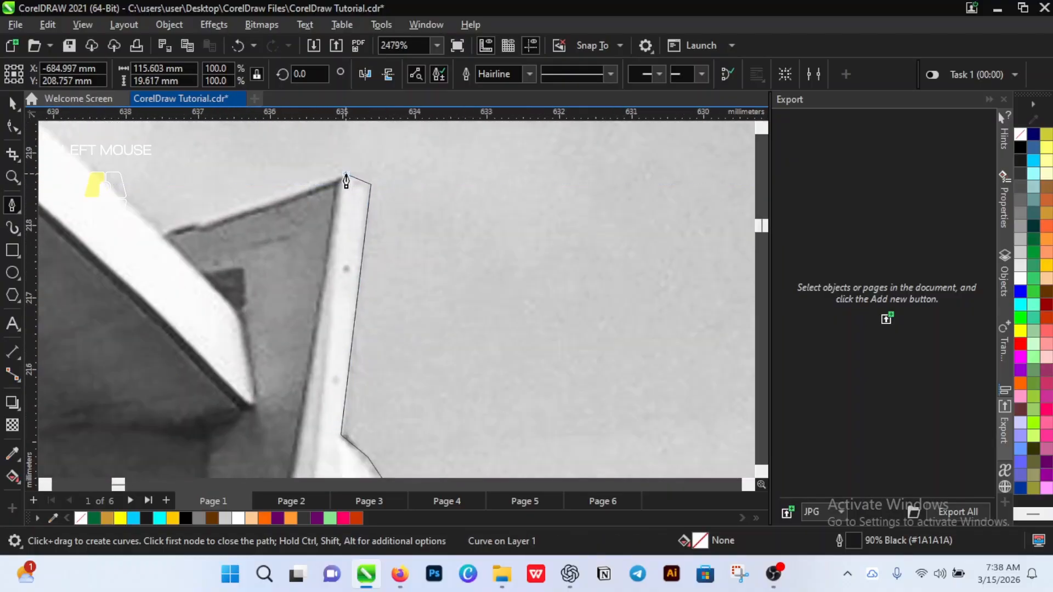
click(204, 224)
Step: Trace the roof's upper edge between the second and third ribs from the right with short straight Pen segments
scroll(244, 282, down, 3)
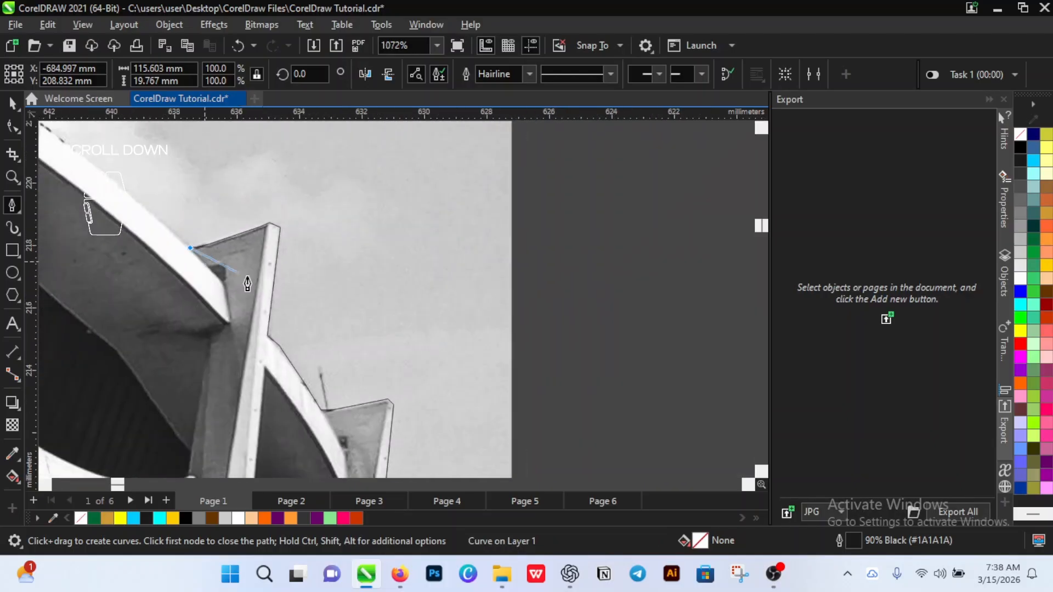
scroll(241, 280, up, 2)
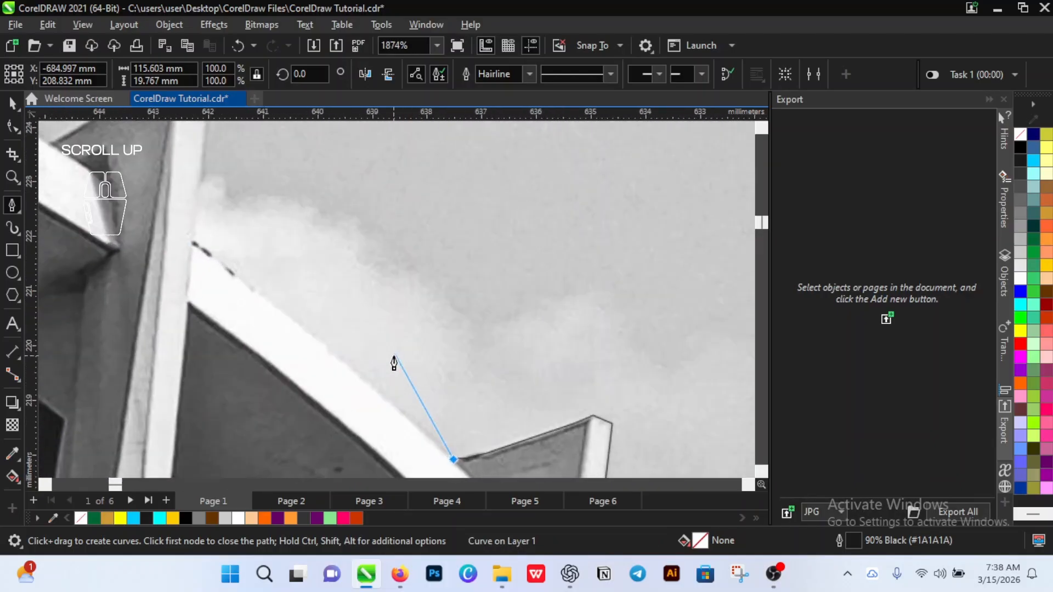
click(404, 416)
click(325, 346)
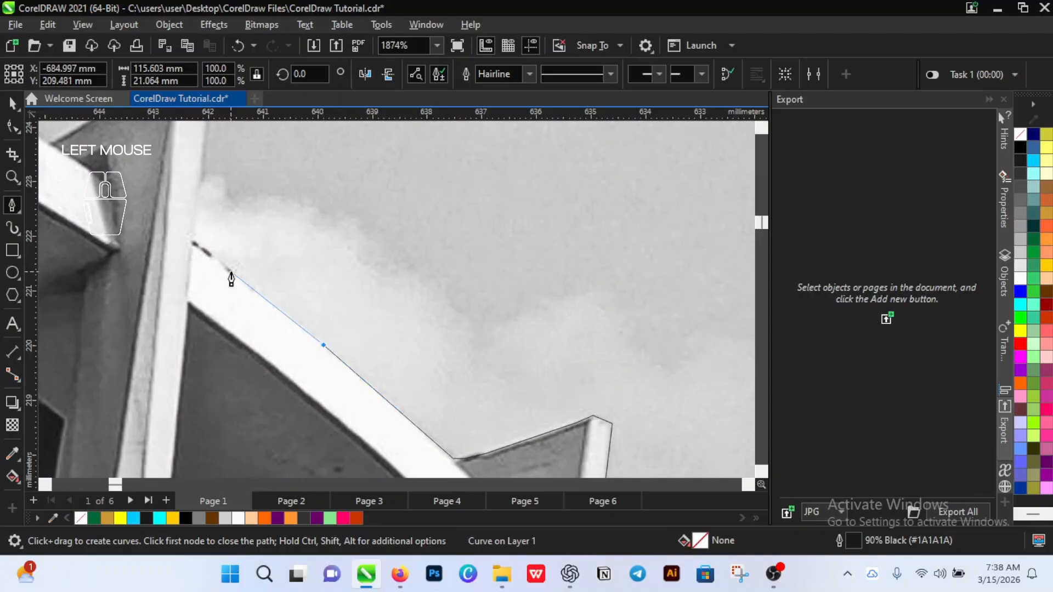
click(230, 272)
click(194, 249)
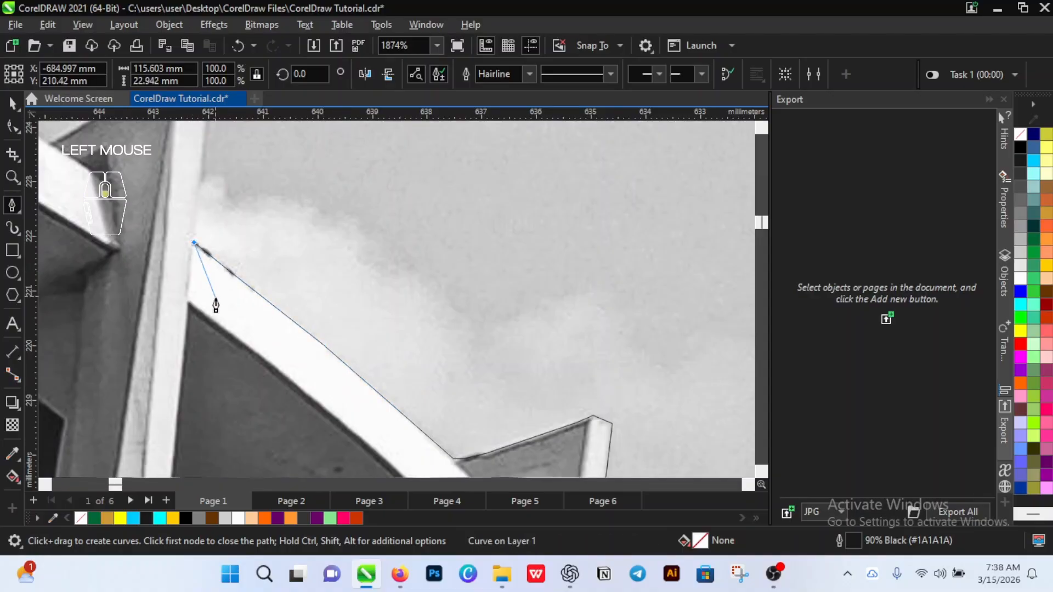
Step: Trace up the outer side of the third rib from the right and around its pointed tip
scroll(228, 155, up, 2)
click(204, 181)
click(178, 171)
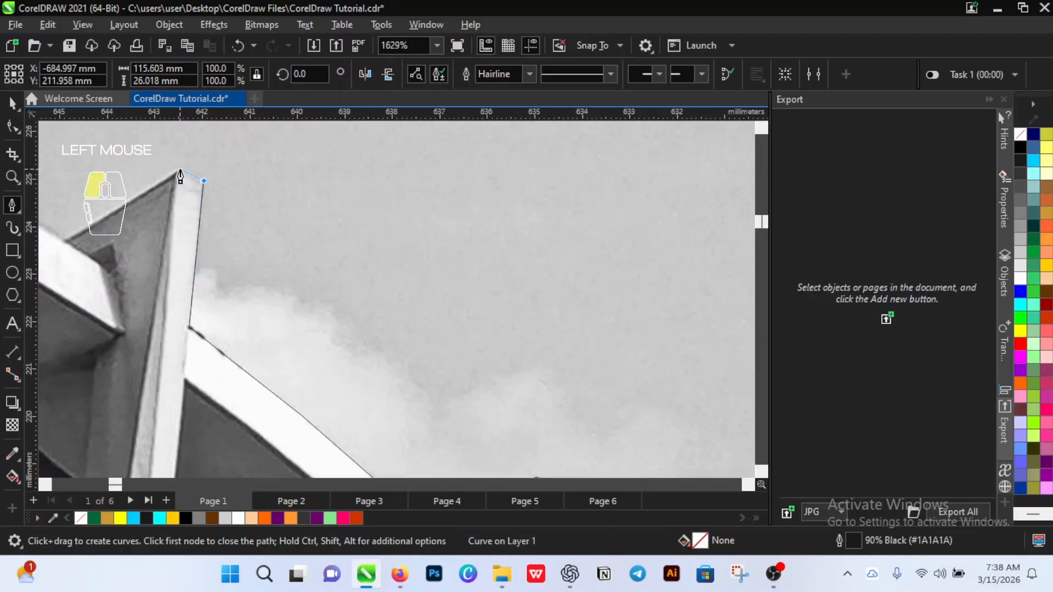
click(166, 179)
Step: Continue the path down from the third rib's tip and along the roof's upper edge to the fourth rib from the right
scroll(218, 294, down, 3)
scroll(107, 241, up, 1)
scroll(225, 304, up, 2)
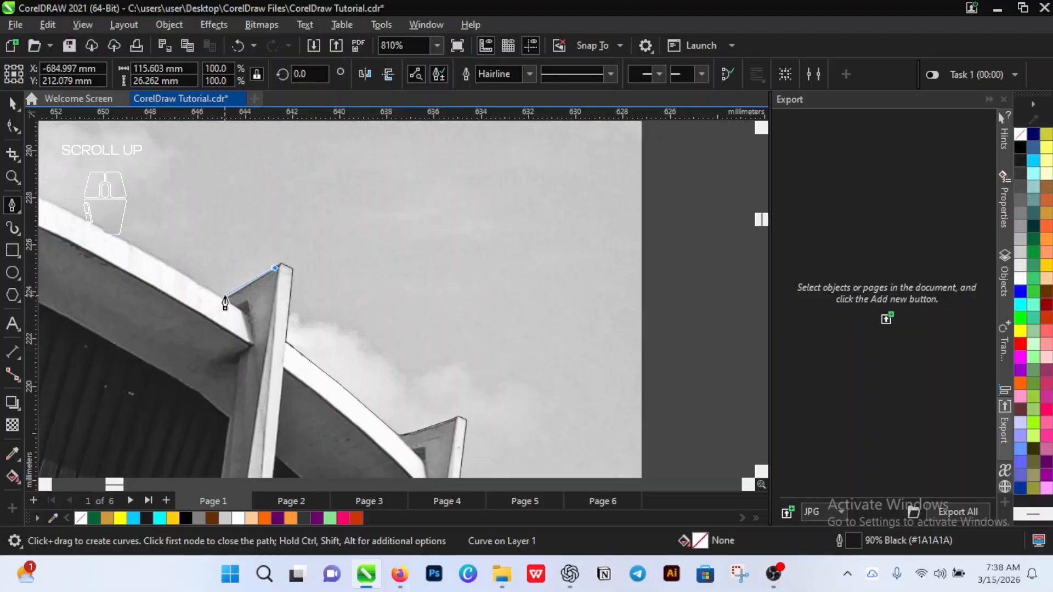
click(162, 271)
scroll(110, 231, down, 3)
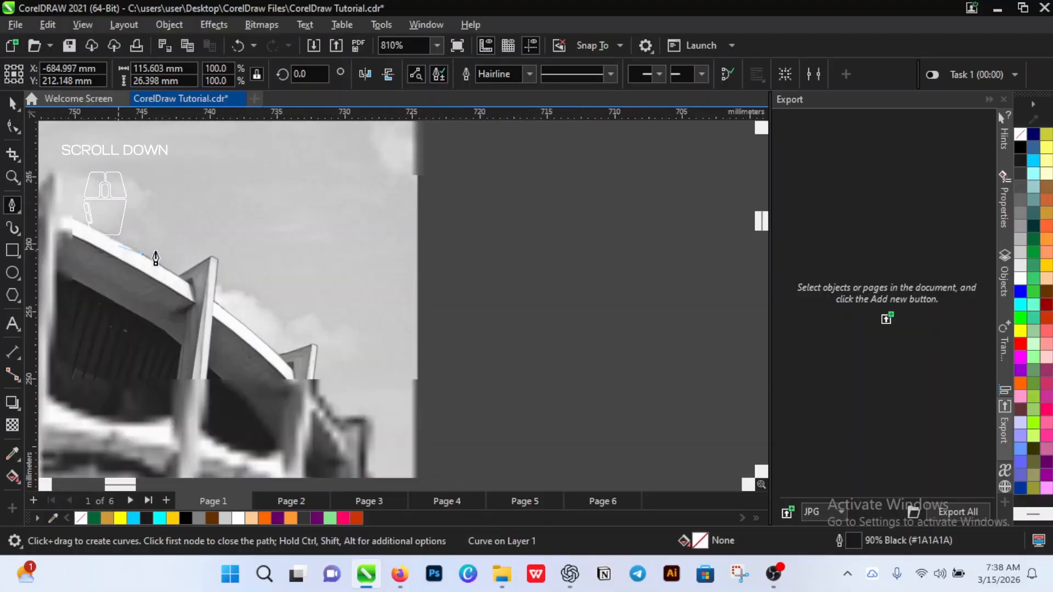
scroll(93, 211, up, 1)
scroll(93, 211, up, 2)
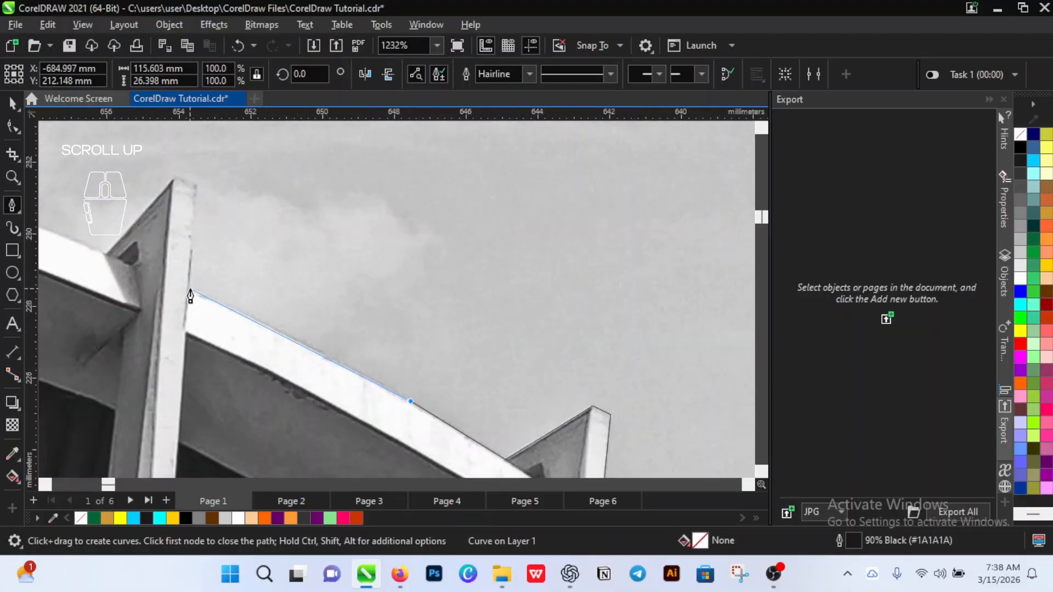
click(338, 363)
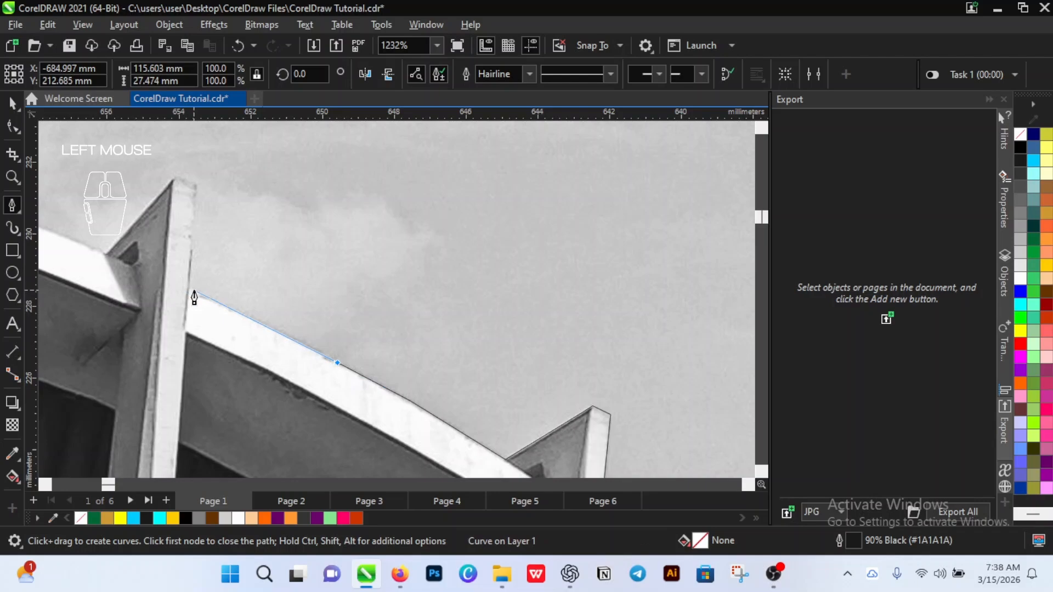
click(189, 292)
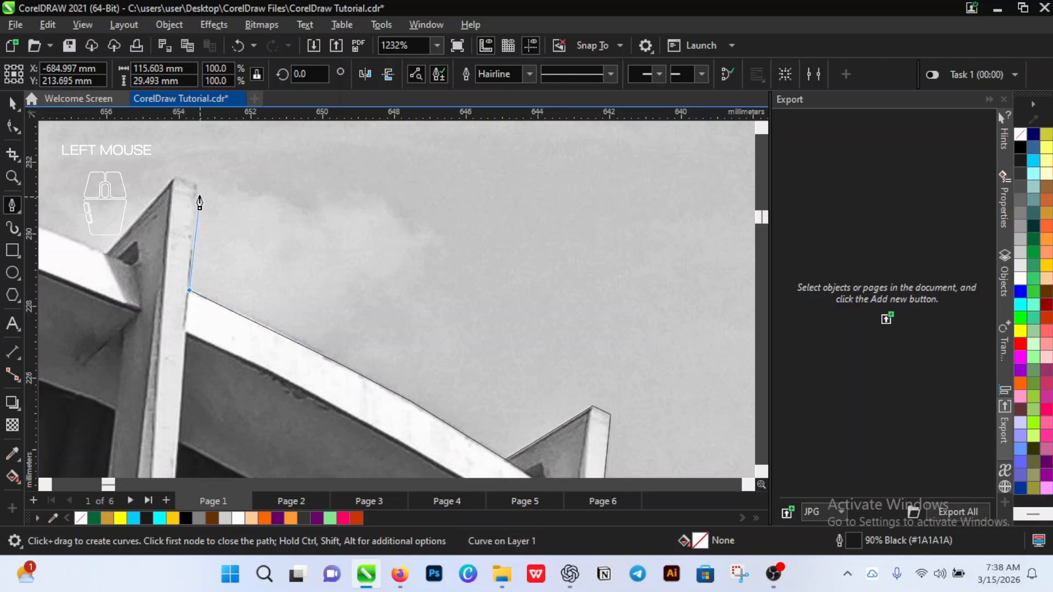
Step: Trace up the fourth rib from the right and over its tip to the roof edge, making the path about 32.6 mm high overall
click(173, 179)
click(109, 249)
scroll(192, 285, down, 5)
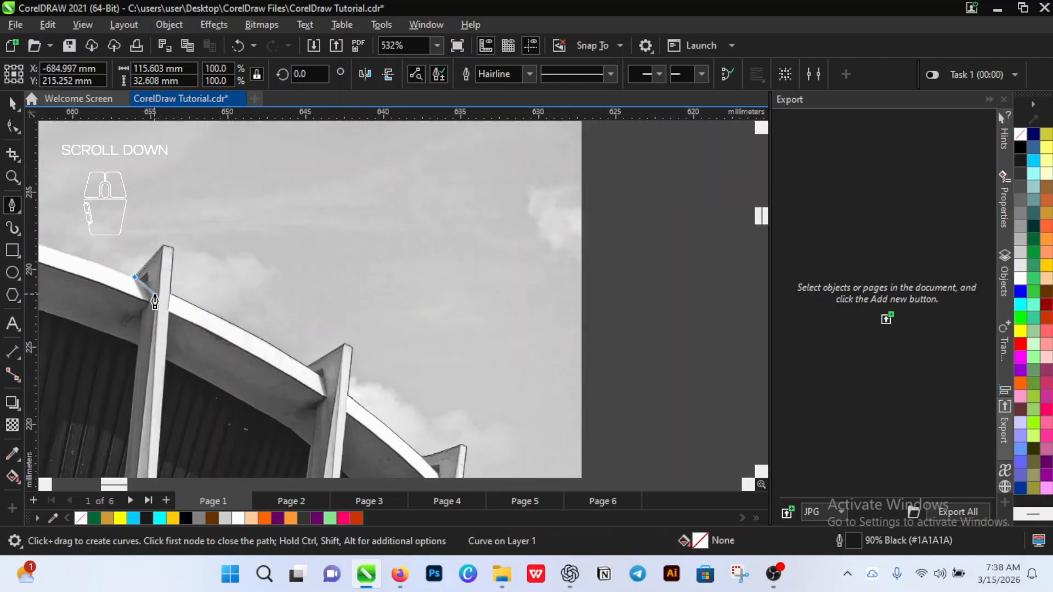
scroll(229, 298, up, 4)
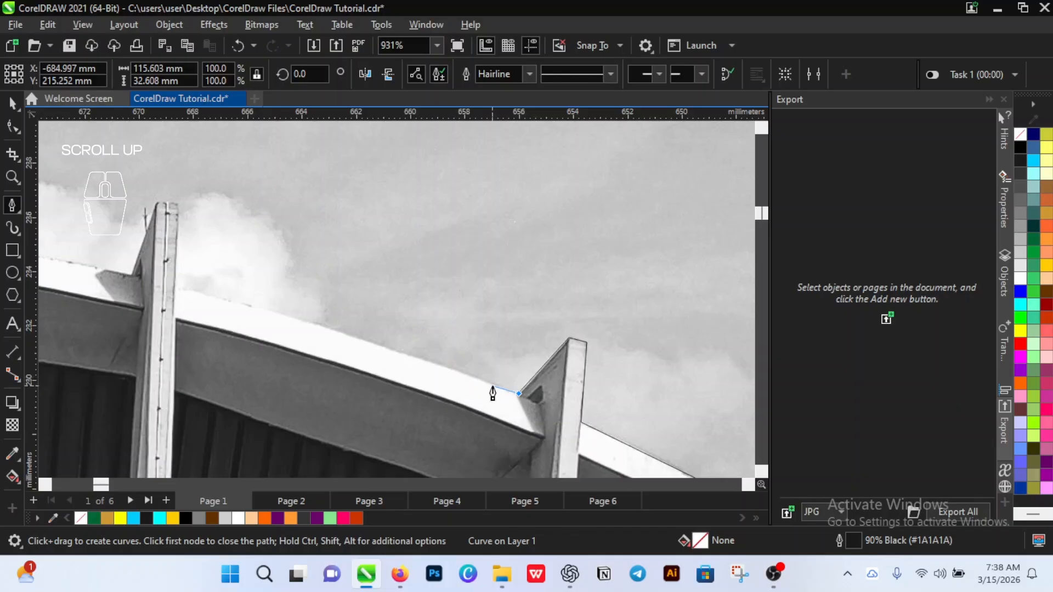
Step: Trace the roof edge to the fifth rib from the right and around its tip, making the path about 37.6 mm high
click(492, 388)
click(178, 288)
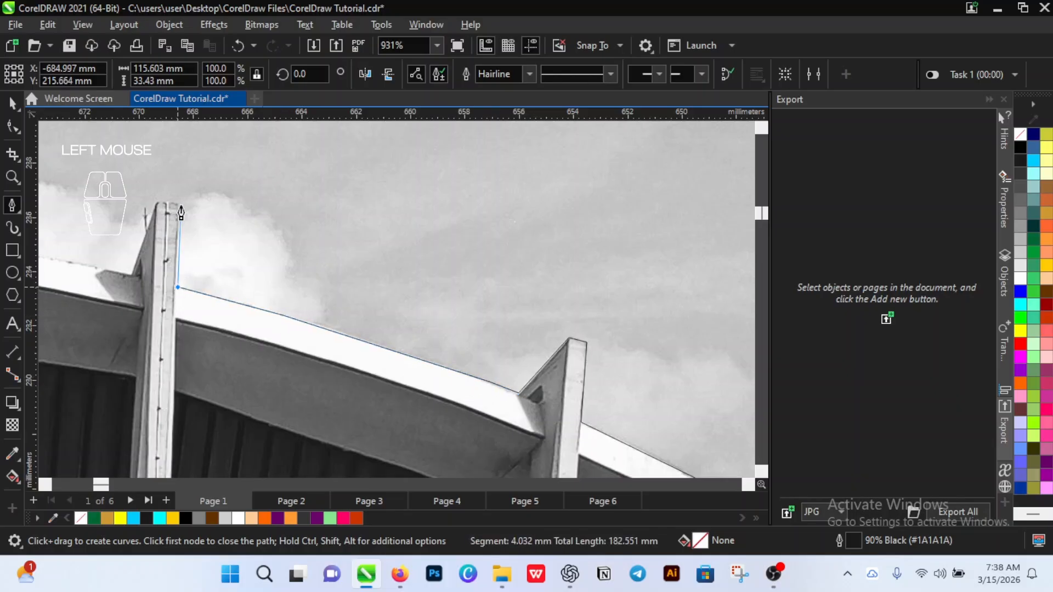
click(181, 212)
click(156, 203)
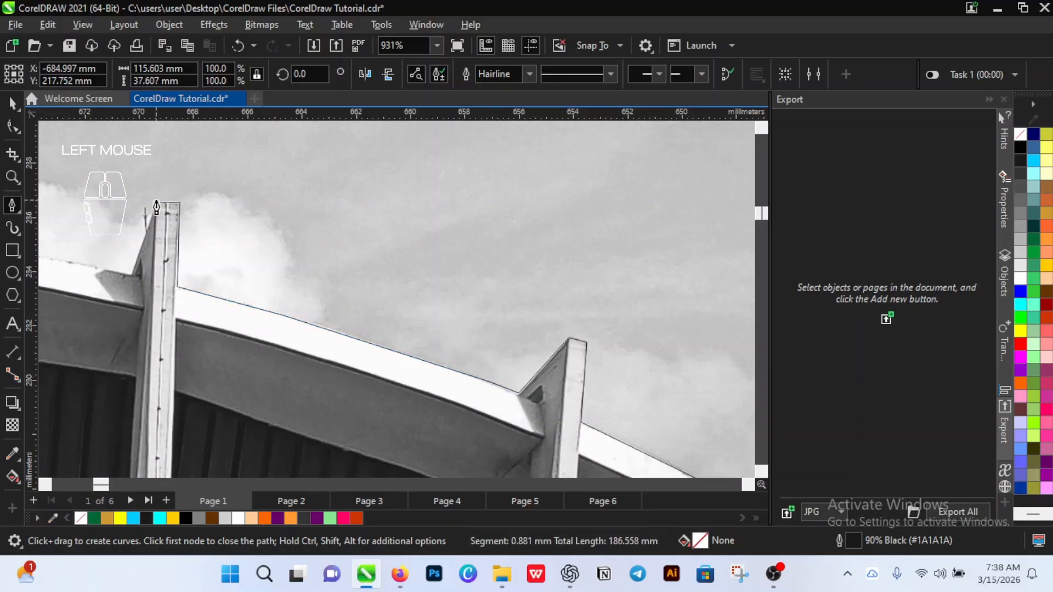
click(131, 279)
scroll(98, 267, down, 4)
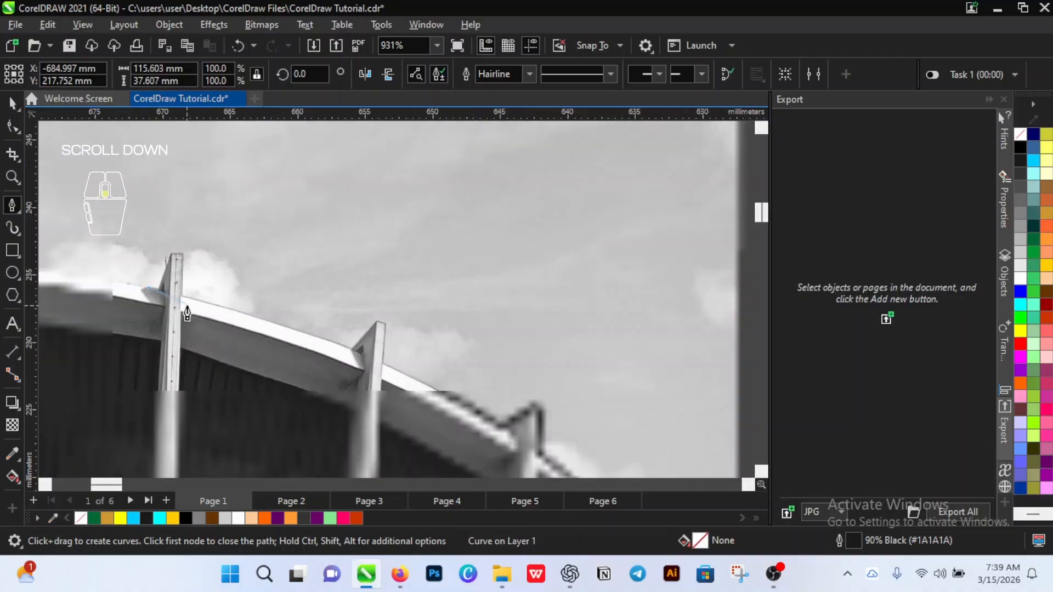
Step: Continue the path along the roof's upper edge from the fifth rib to the sixth rib from the right
scroll(97, 267, up, 5)
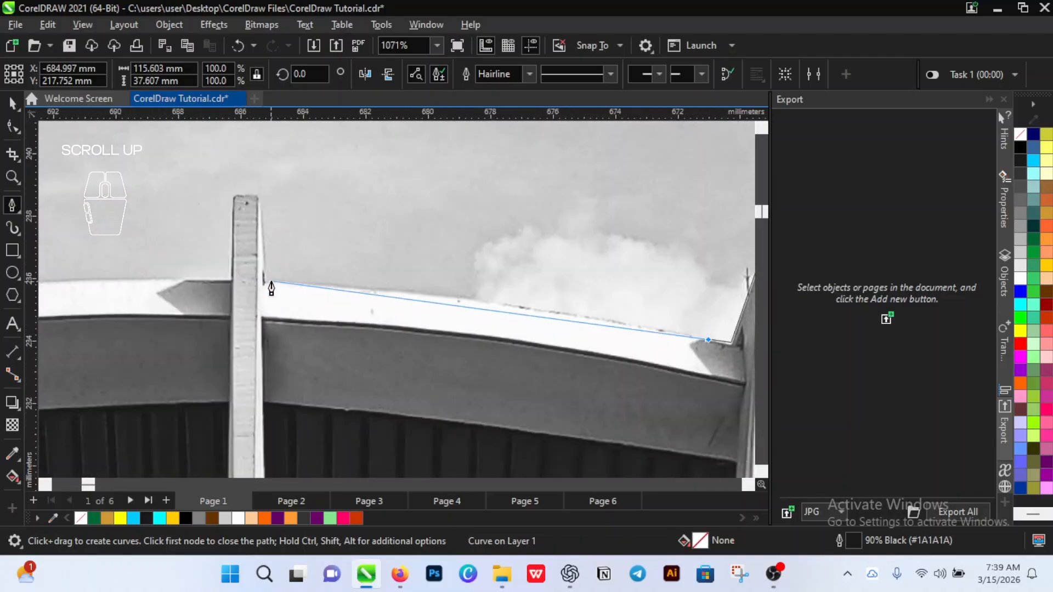
click(507, 305)
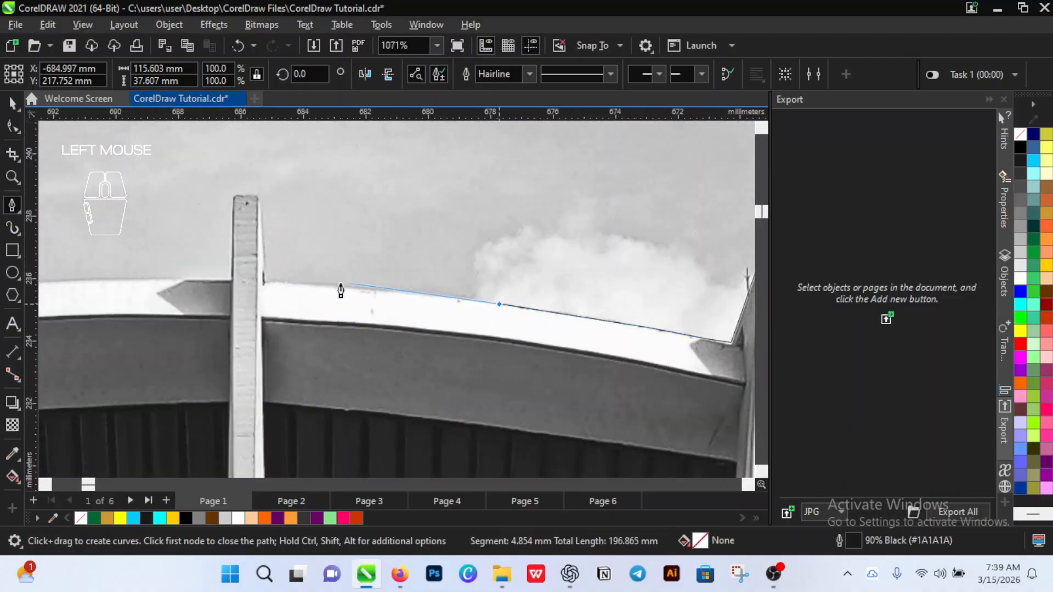
click(316, 285)
click(265, 282)
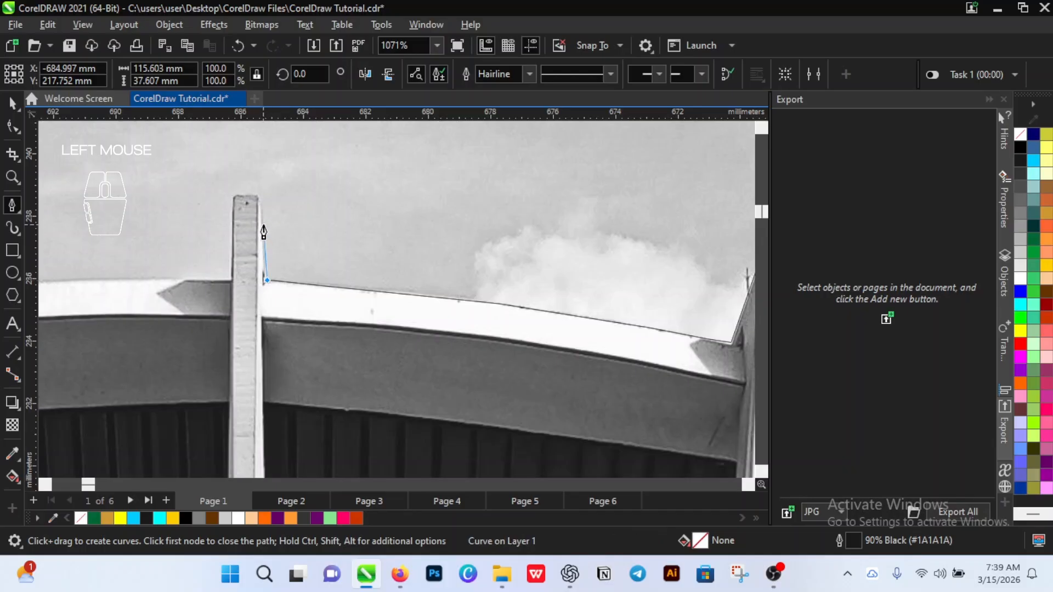
Step: Trace up and around the flat top of the sixth rib from the right, making the path about 39.8 mm high overall
click(261, 223)
click(260, 194)
click(234, 193)
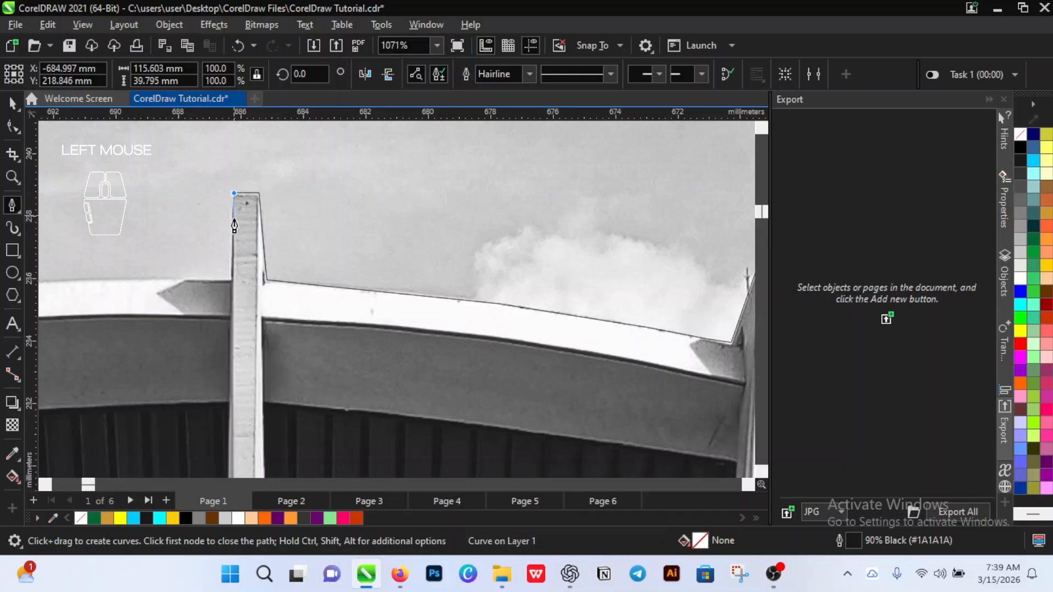
click(231, 282)
scroll(384, 268, down, 3)
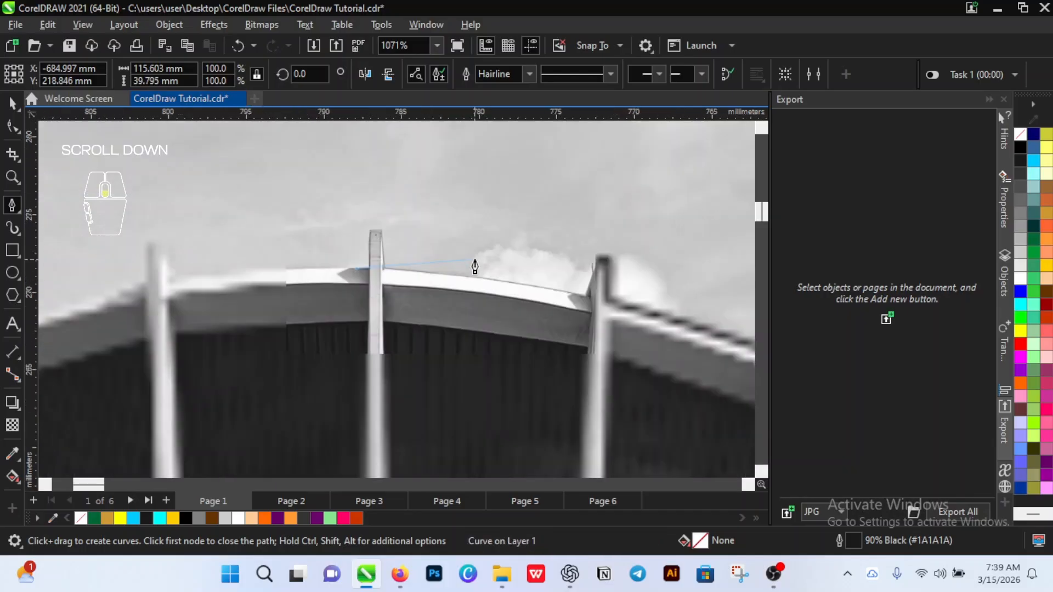
Step: Trace the roof's upper edge from the sixth rib to the foot of the seventh rib from the right
scroll(415, 260, up, 2)
scroll(416, 260, up, 1)
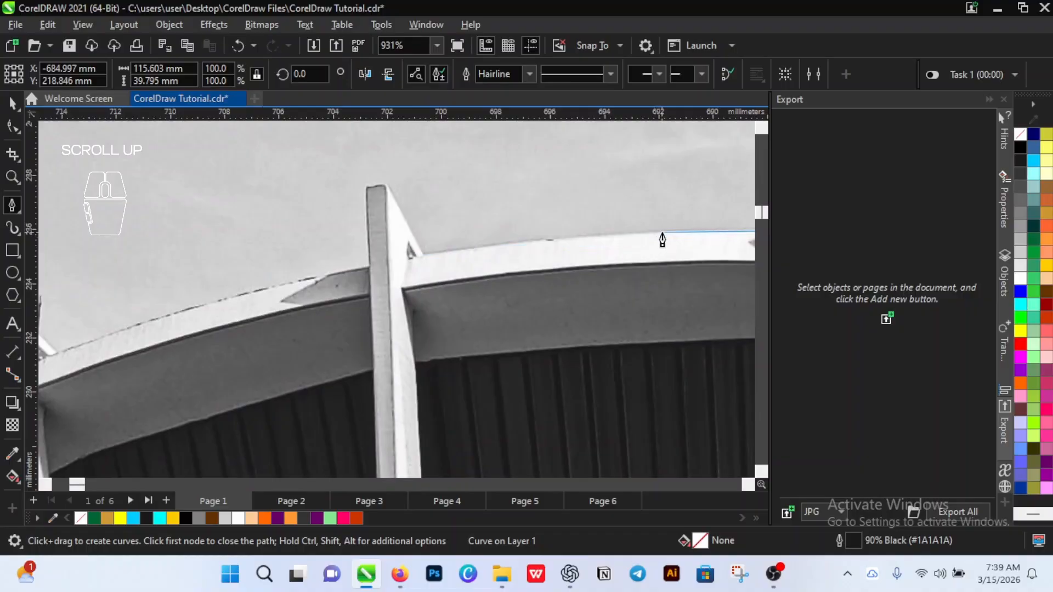
click(662, 231)
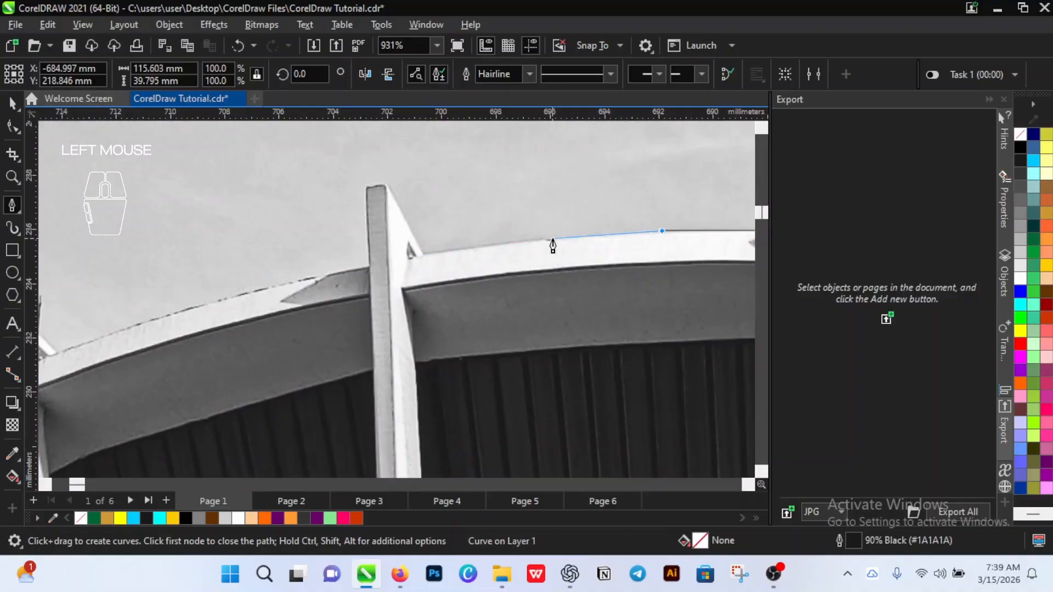
click(424, 254)
Step: Outline the seventh rib from the right, going up its slanted side, over the top and back down to the roof edge
click(404, 218)
click(385, 184)
click(365, 187)
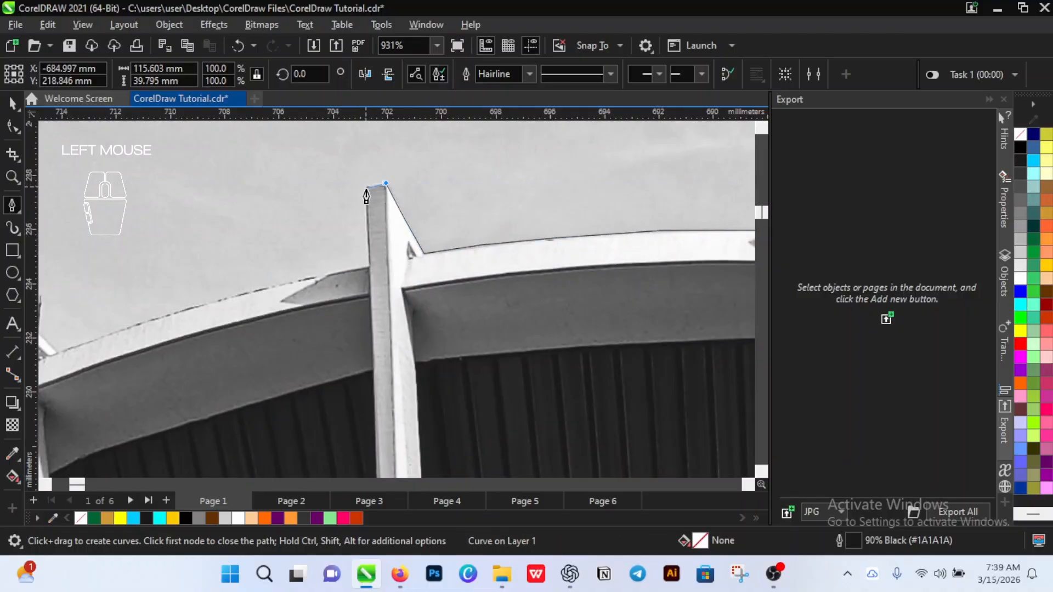
click(369, 269)
Step: Trace the descending roof edge to the eighth rib from the right and around that rib's tip back to the roof
click(221, 300)
scroll(147, 324, down, 2)
scroll(219, 324, up, 3)
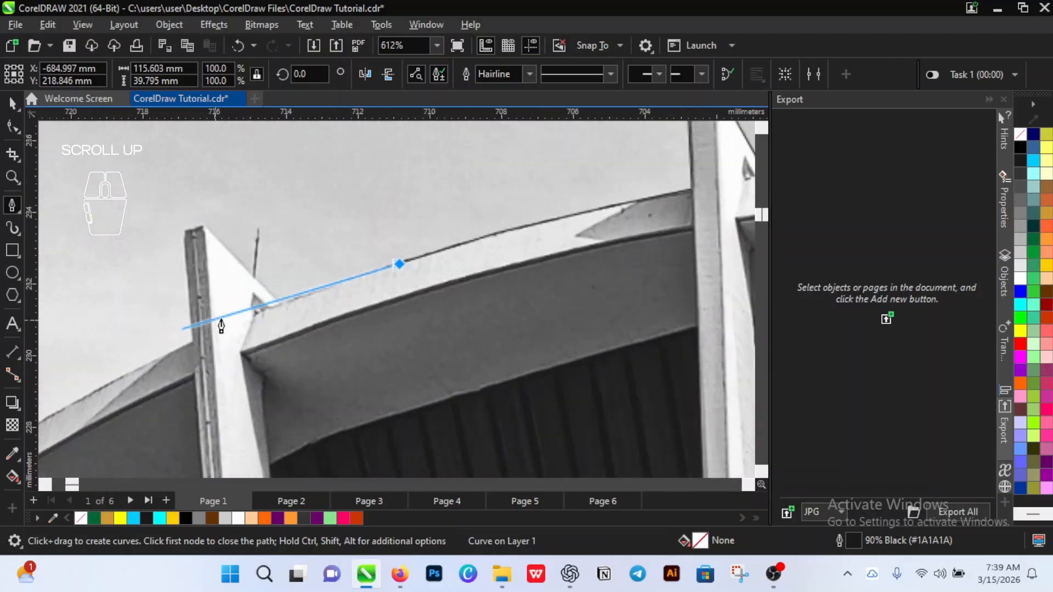
click(343, 288)
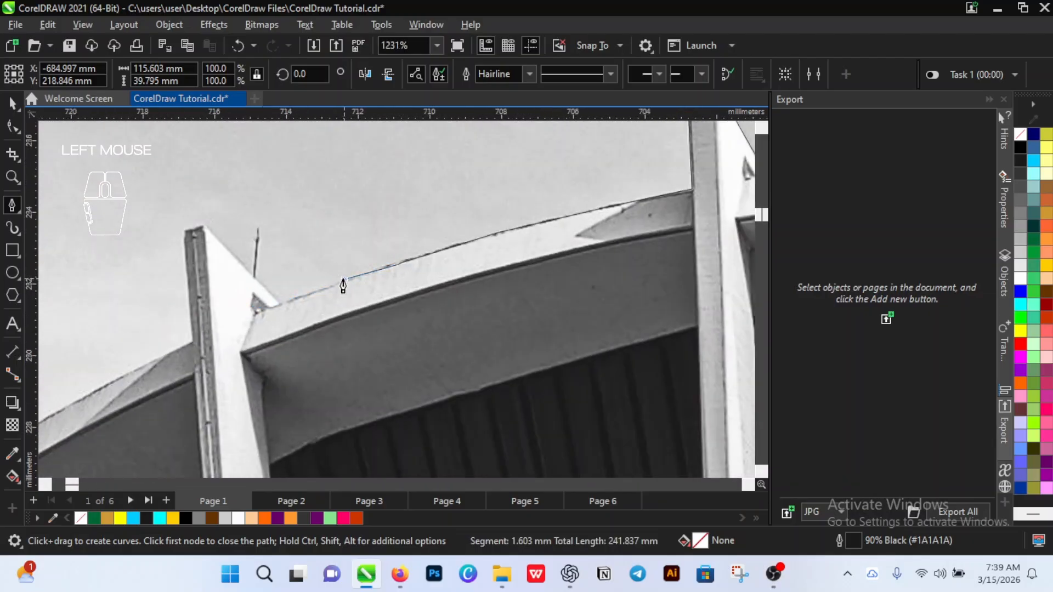
click(292, 299)
click(278, 303)
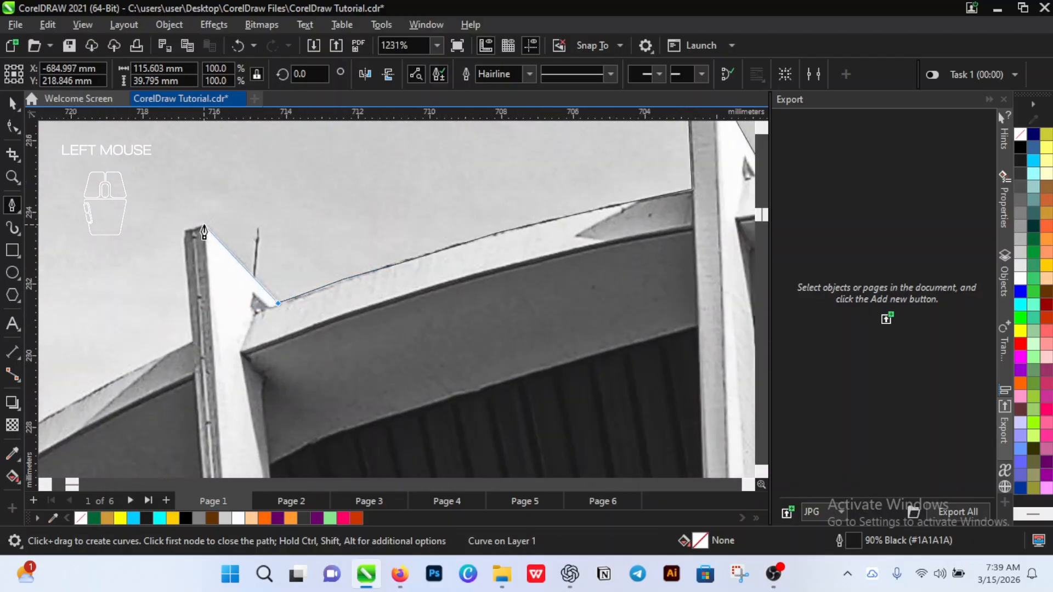
click(184, 230)
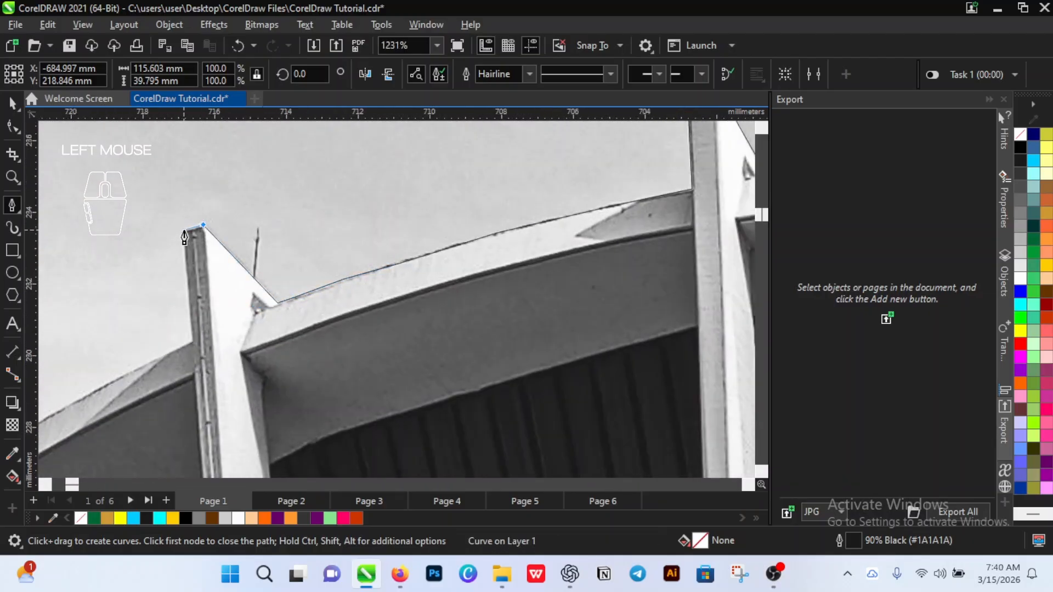
click(192, 350)
Step: Follow the curved roof edge with short Pen segments from the eighth rib to the ninth rib from the right
scroll(296, 288, up, 3)
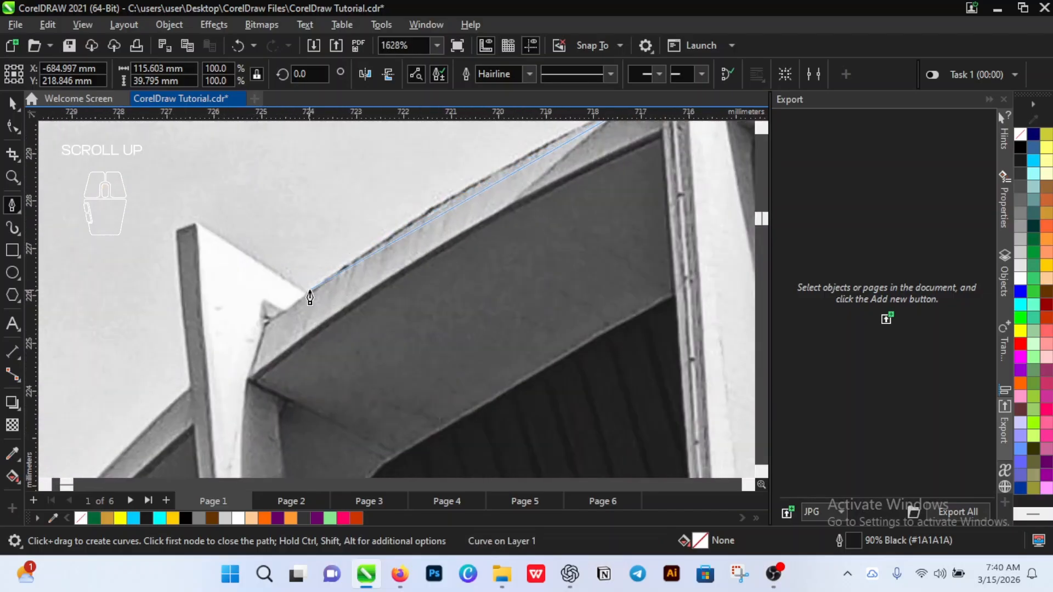
click(463, 189)
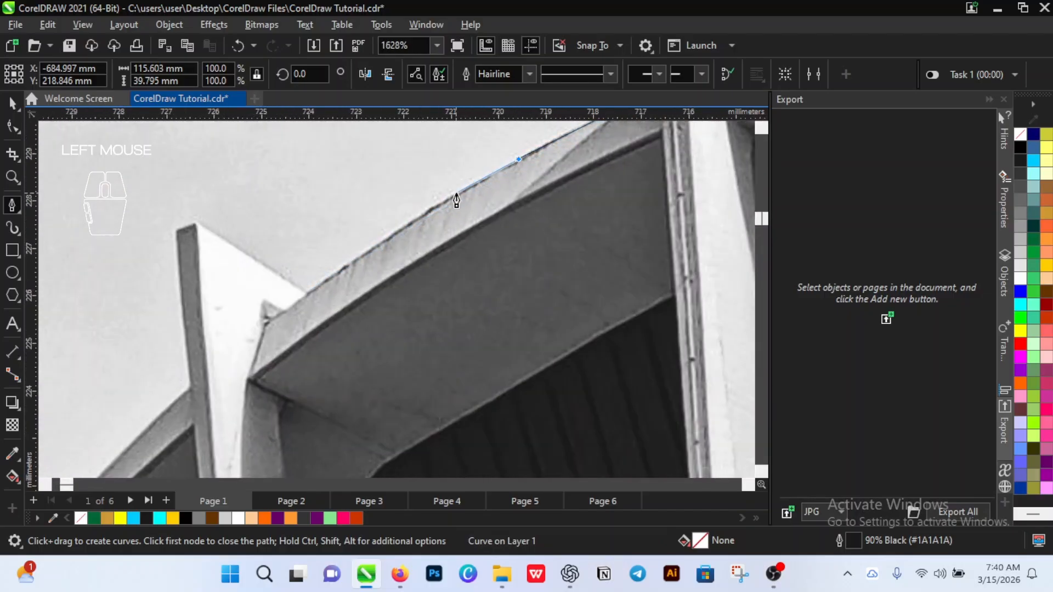
click(362, 254)
click(308, 292)
Step: Trace over the tip of the ninth rib from the right and down its outer side to the roof edge
click(195, 222)
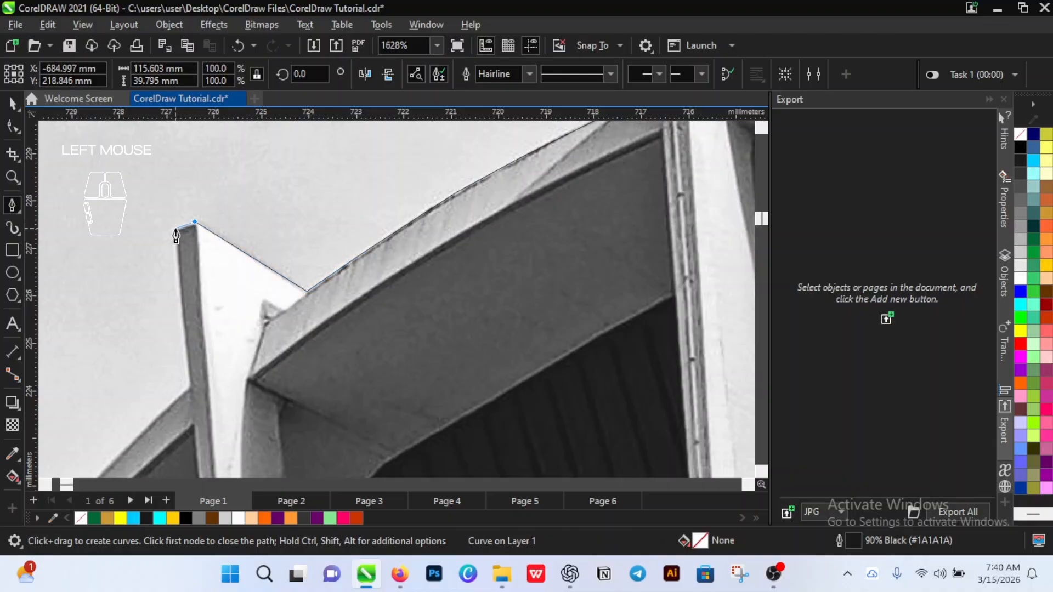
click(176, 229)
click(190, 389)
scroll(254, 182, down, 4)
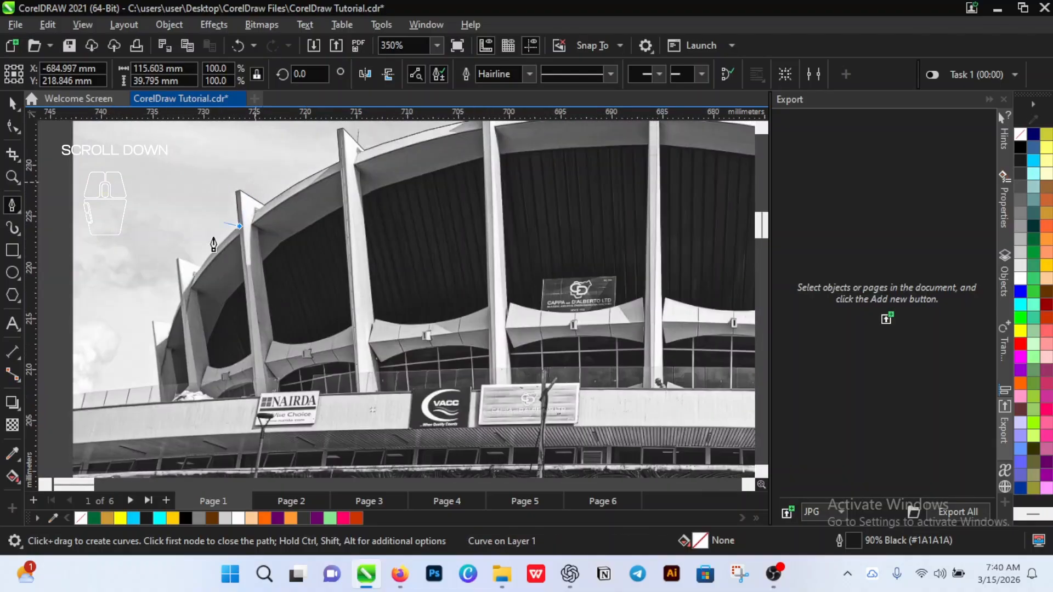
Step: Trace the steep roof edge to the tenth rib from the right, then over its tip and down its outer side
scroll(213, 244, up, 3)
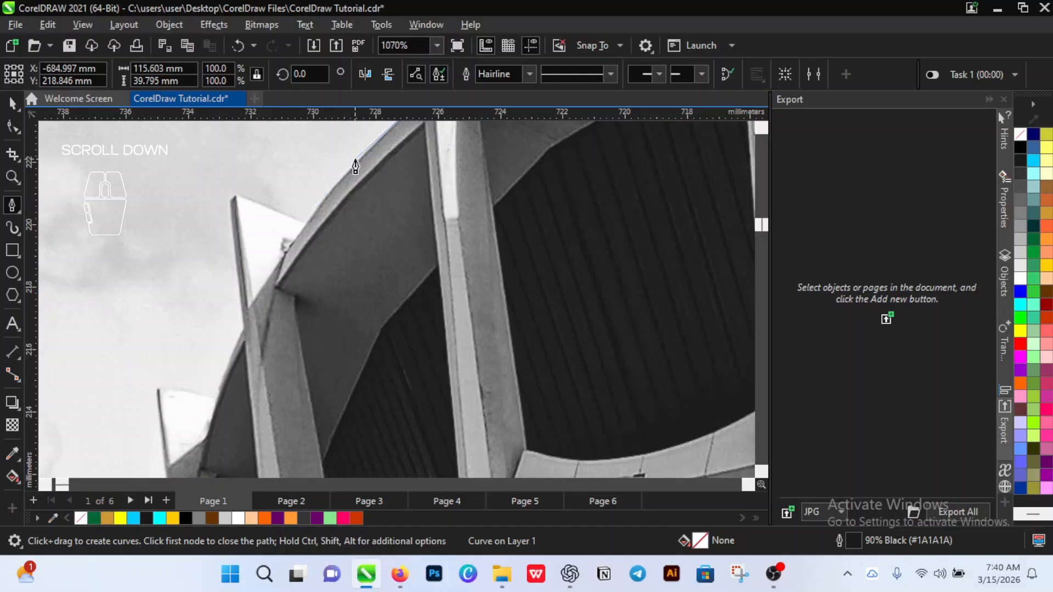
click(304, 222)
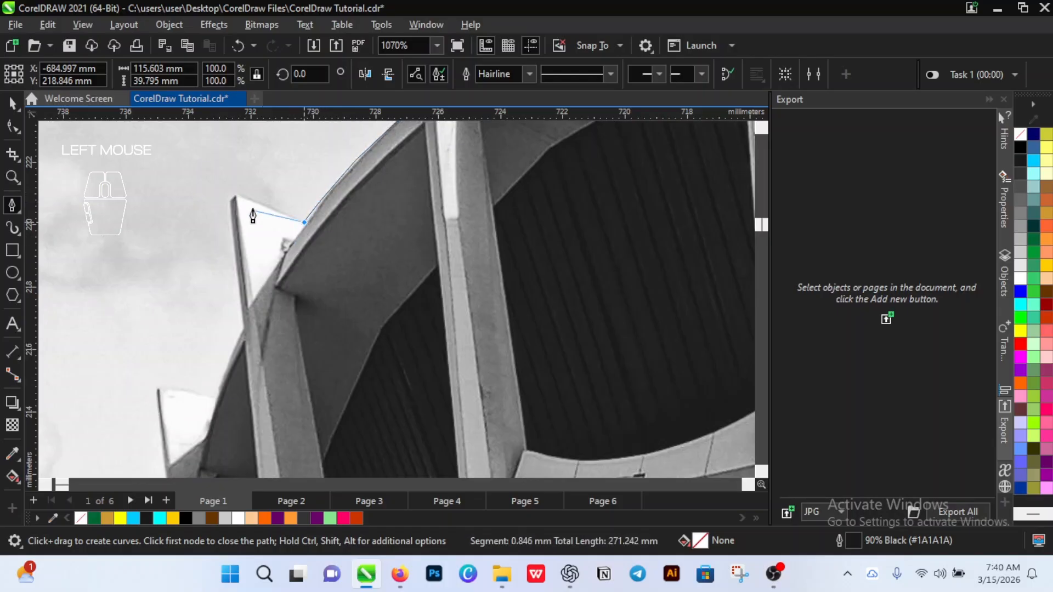
click(235, 195)
scroll(230, 203, up, 2)
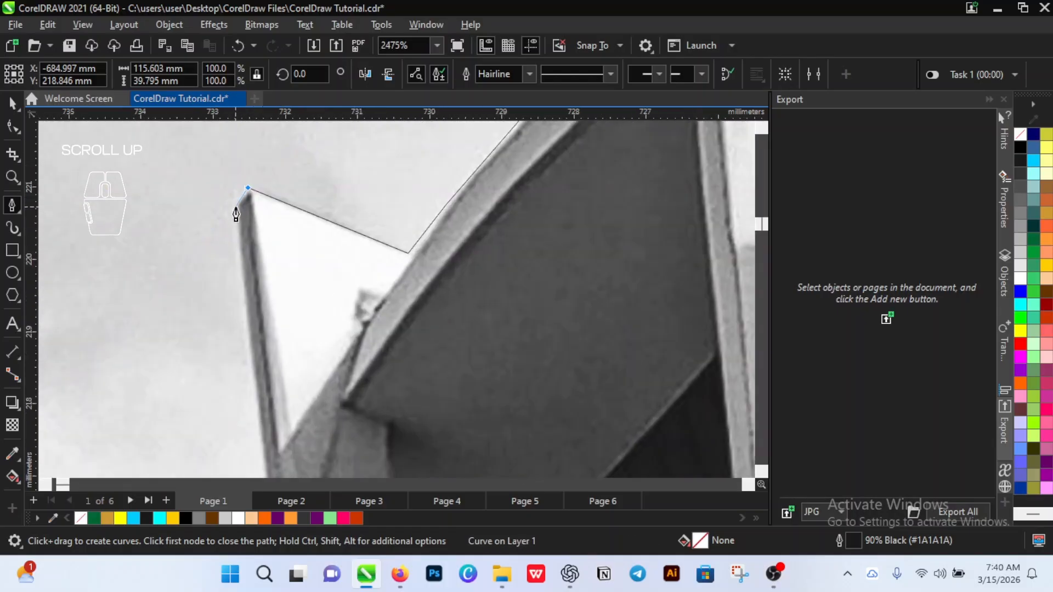
scroll(247, 301, down, 3)
click(255, 383)
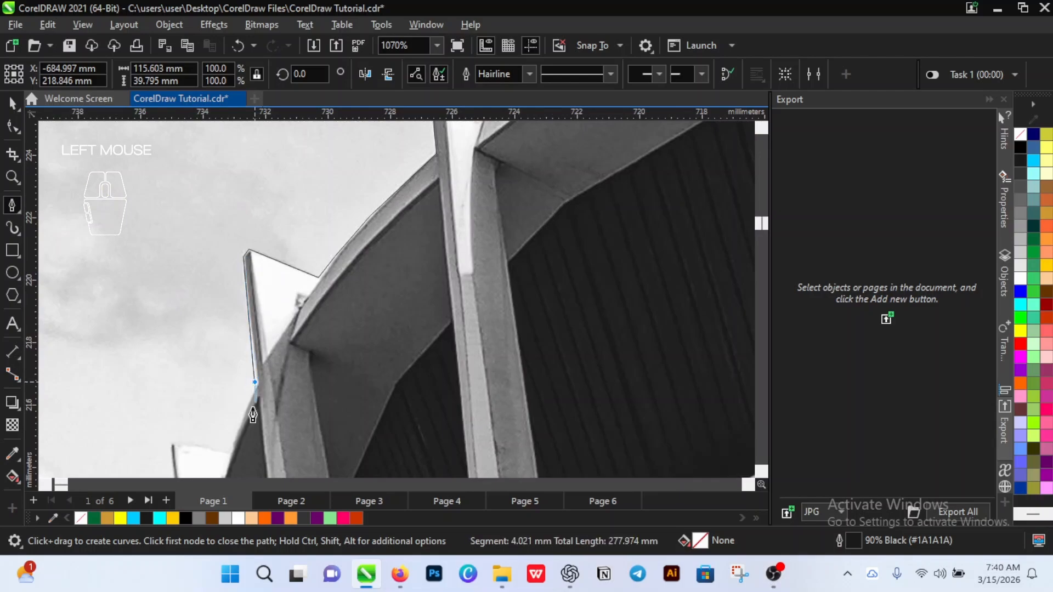
Step: Undo the last node and place it again exactly where the tenth rib's outer side meets the roof edge
scroll(250, 384, down, 2)
scroll(258, 340, up, 4)
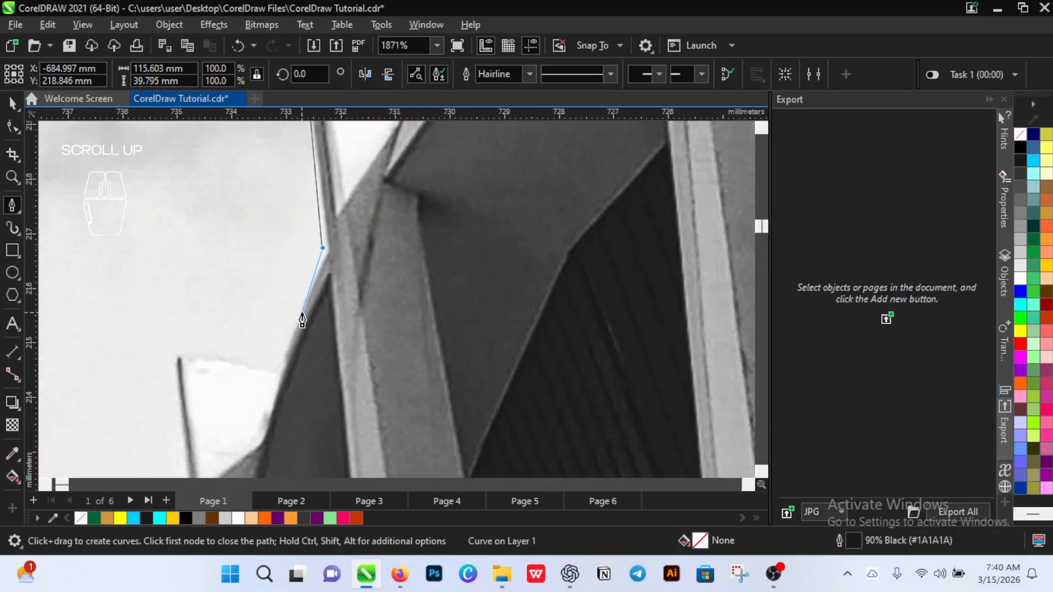
key(ctrl)
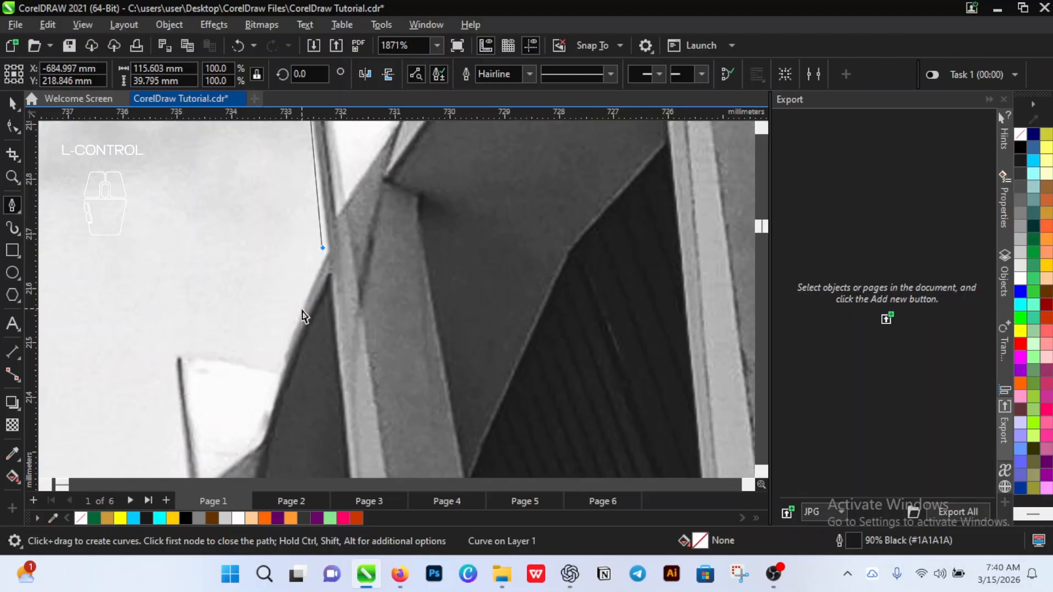
key(ctrl+z)
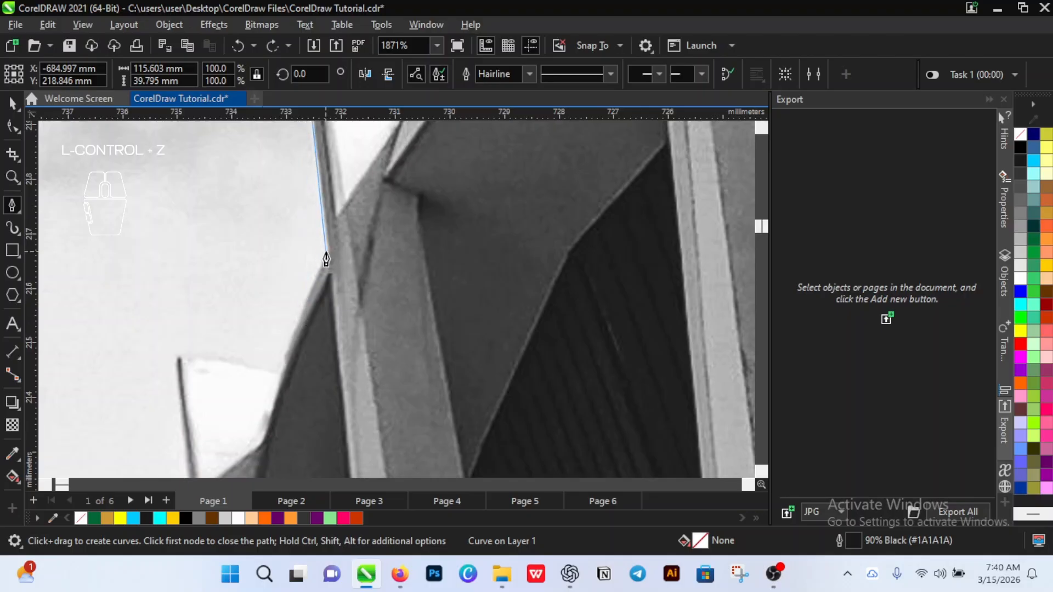
click(327, 250)
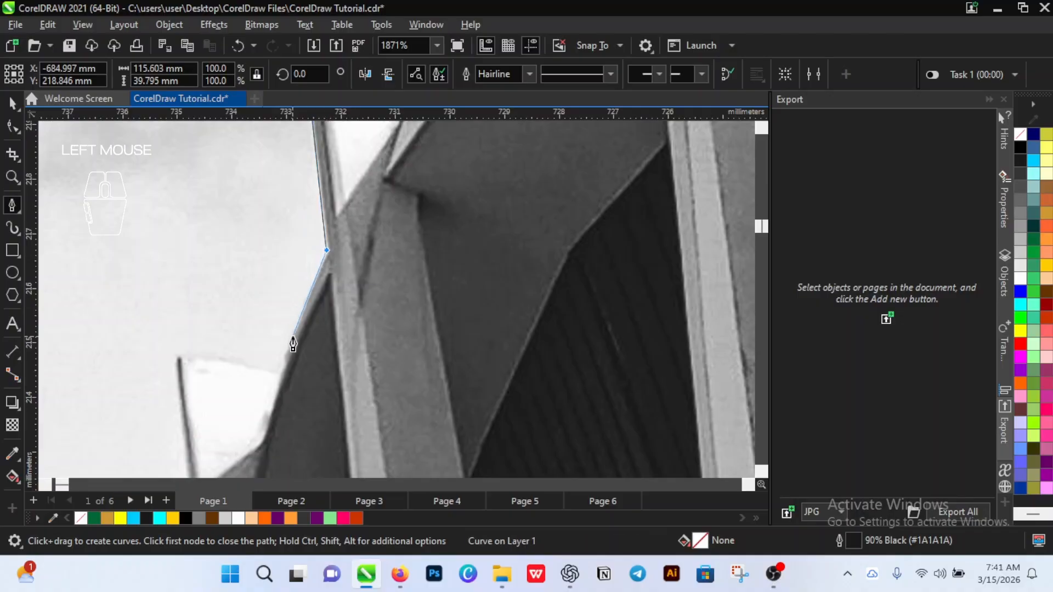
Step: Continue the path down the roof edge and out along the top of the leftmost rib to its tip
click(293, 332)
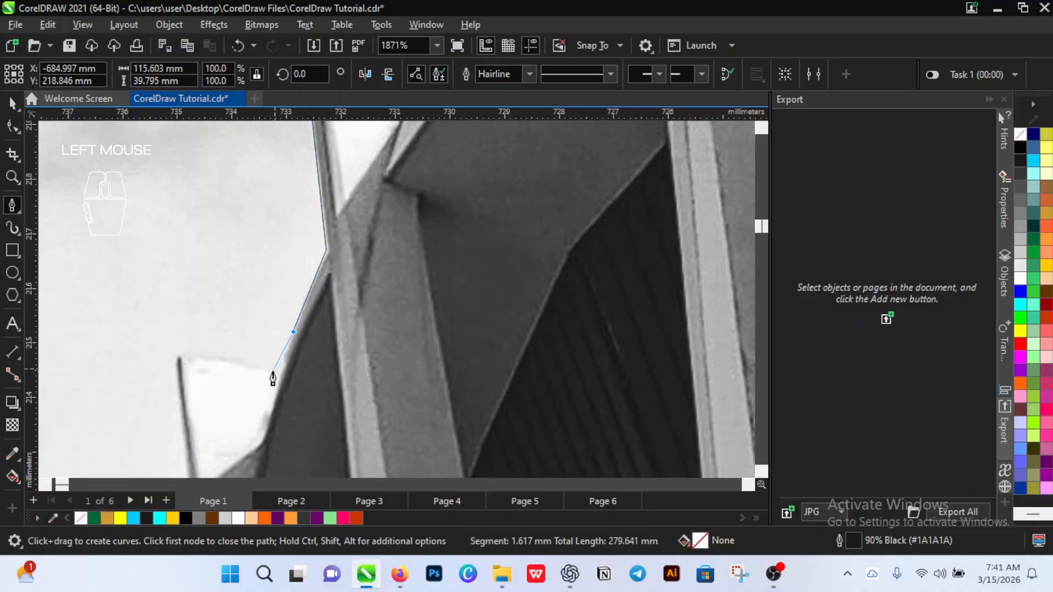
click(283, 371)
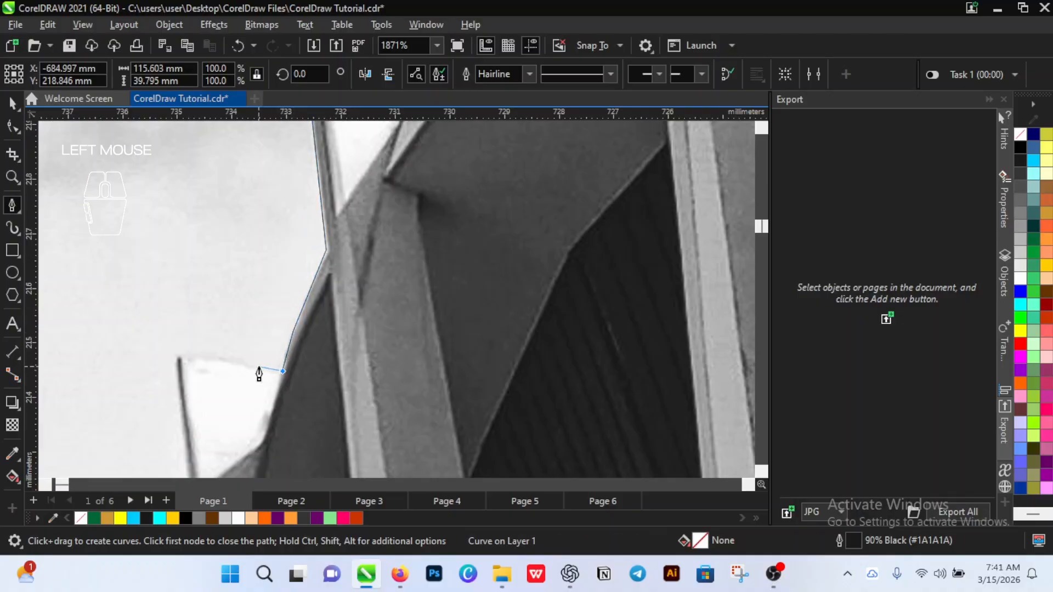
click(178, 356)
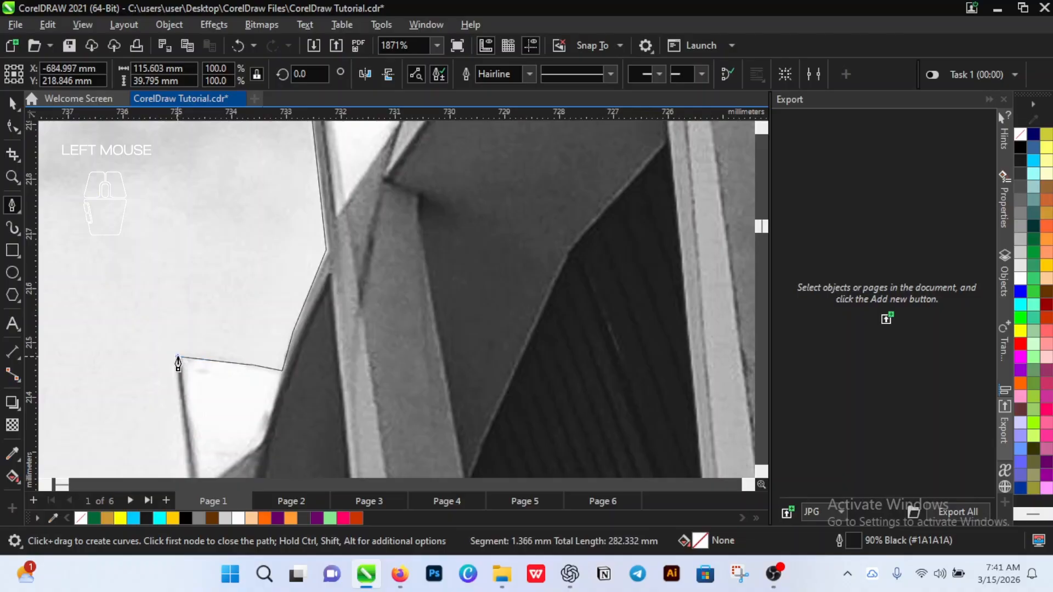
Step: Trace down the outer side of the leftmost rib to the top of the panelled parapet
scroll(178, 375, up, 2)
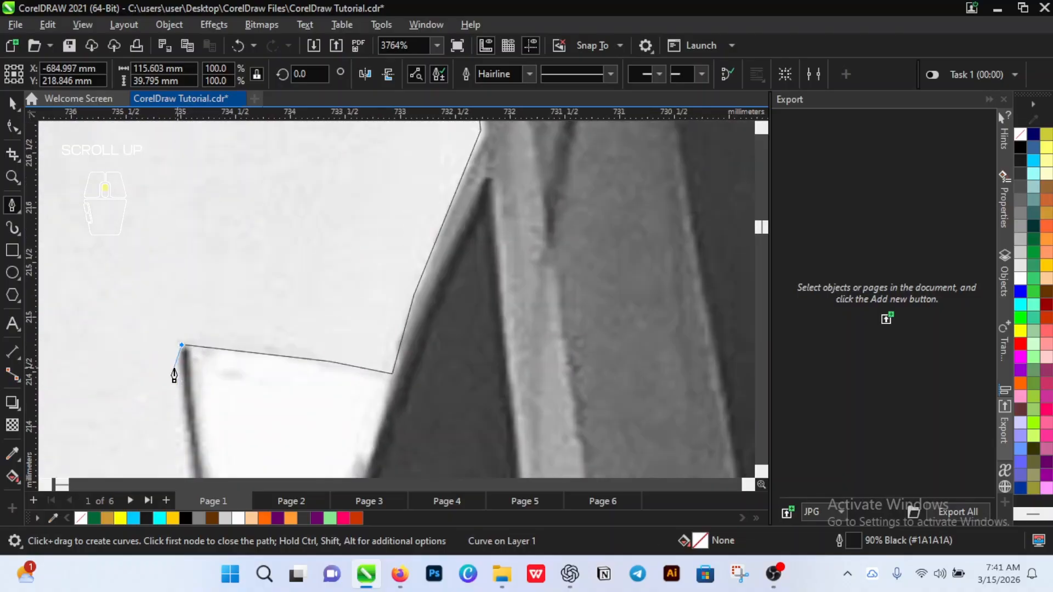
scroll(181, 370, down, 6)
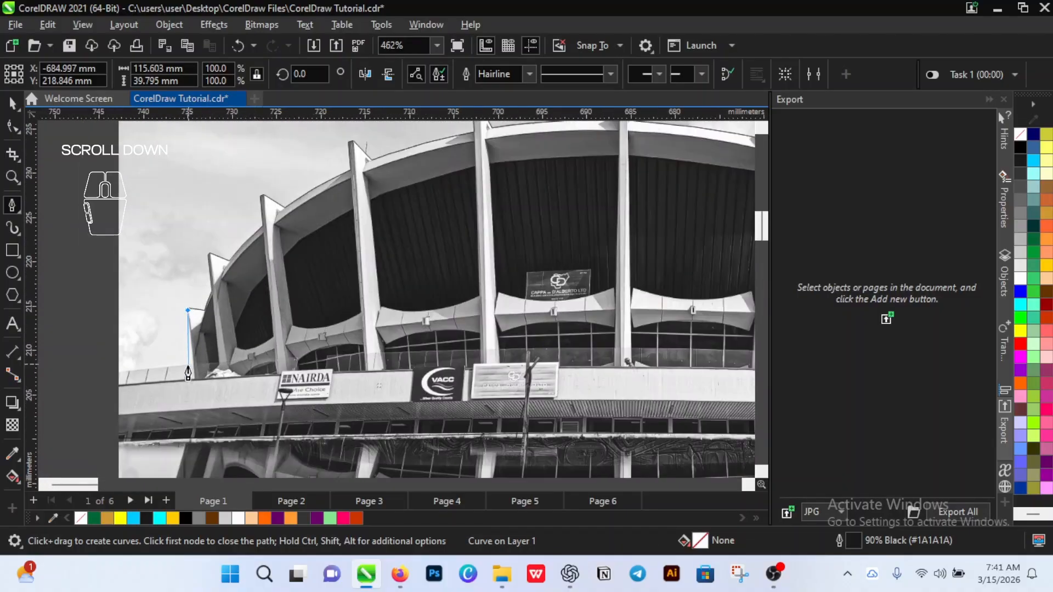
scroll(195, 368, up, 1)
scroll(198, 369, up, 4)
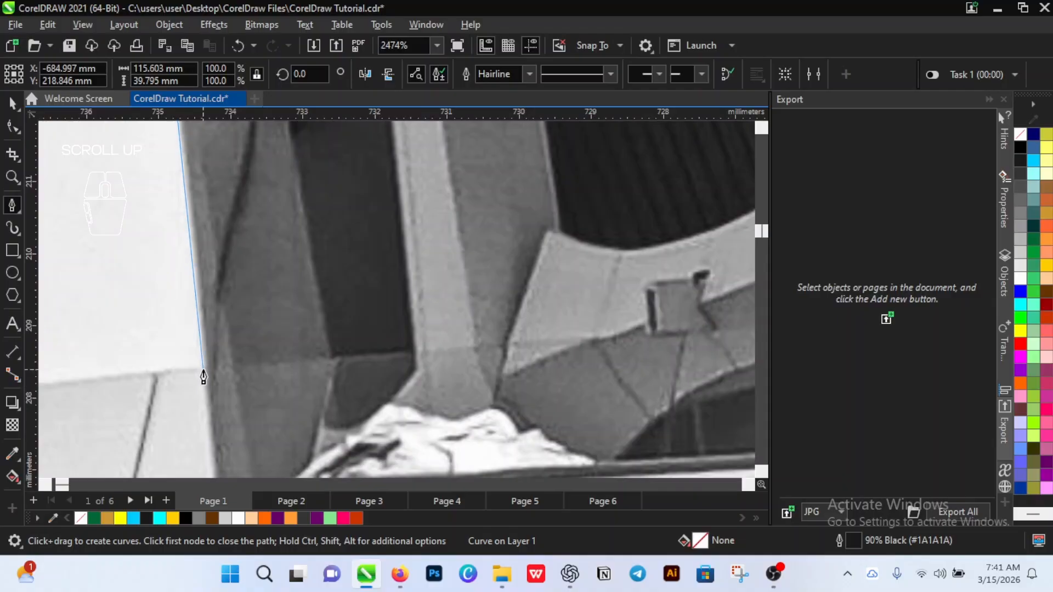
click(204, 376)
Step: Extend the path along the top of the parapet to the image's left edge
scroll(181, 362, down, 5)
scroll(158, 351, up, 1)
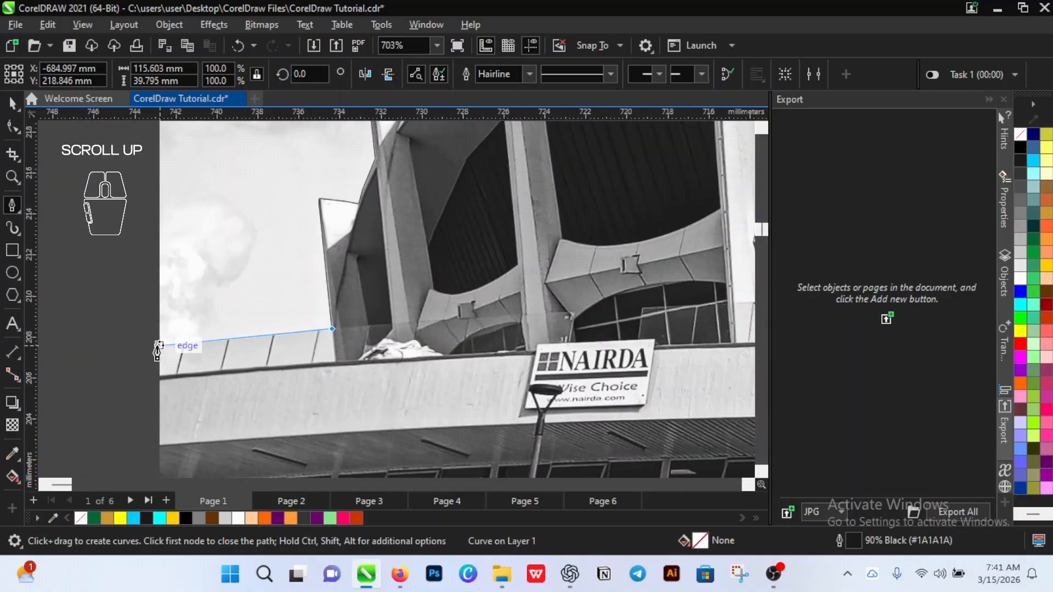
scroll(137, 329, down, 3)
scroll(107, 341, up, 3)
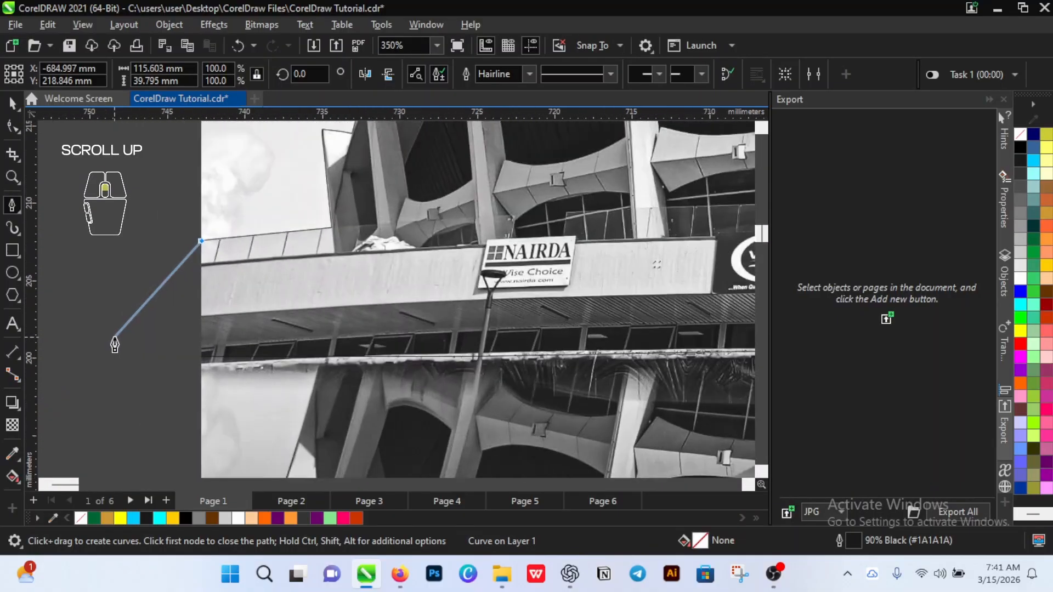
Step: Close the traced outline at its starting node on the image's left edge, at the base of the building
scroll(135, 353, up, 2)
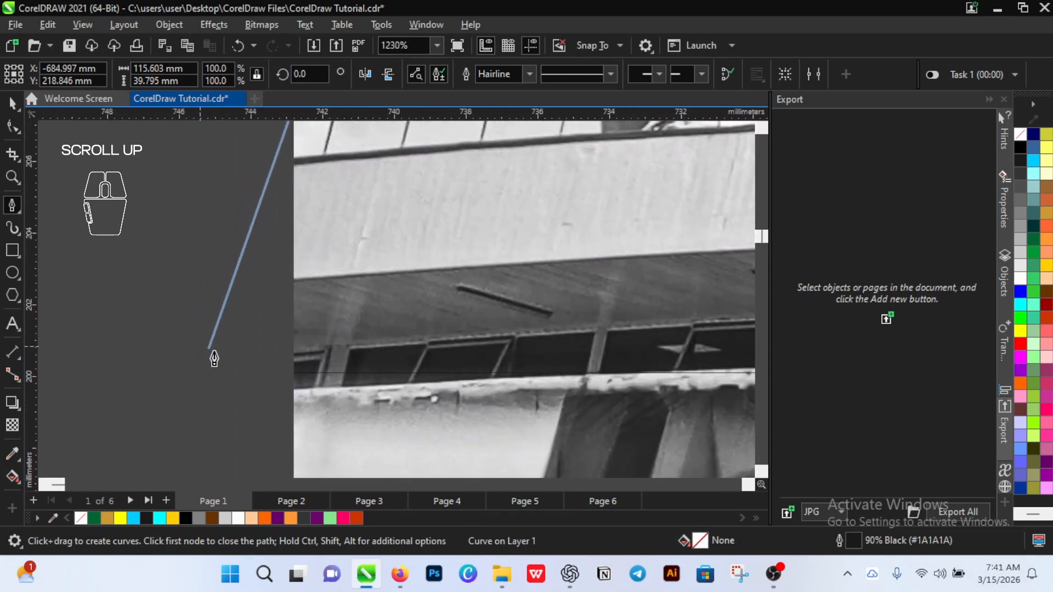
click(293, 378)
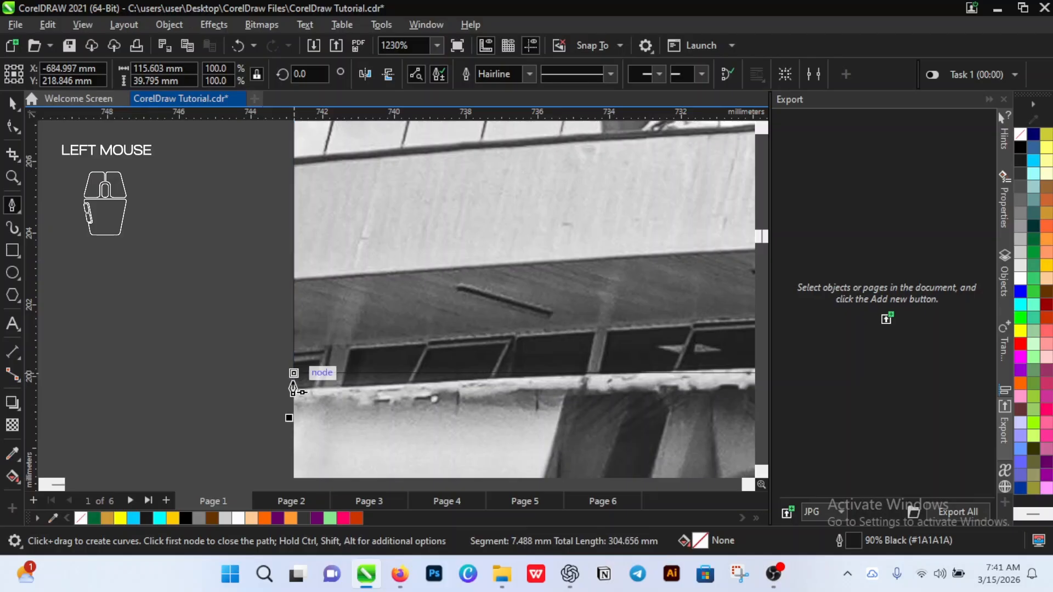
scroll(294, 338, down, 2)
scroll(295, 338, down, 6)
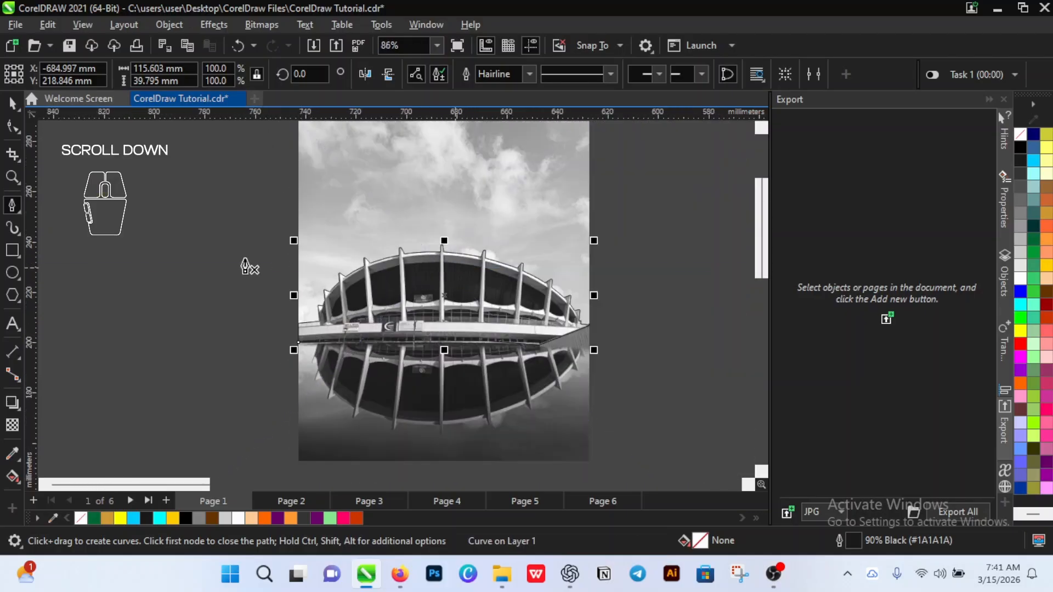
Step: PowerClip the theatre photo inside the traced building outline
click(12, 107)
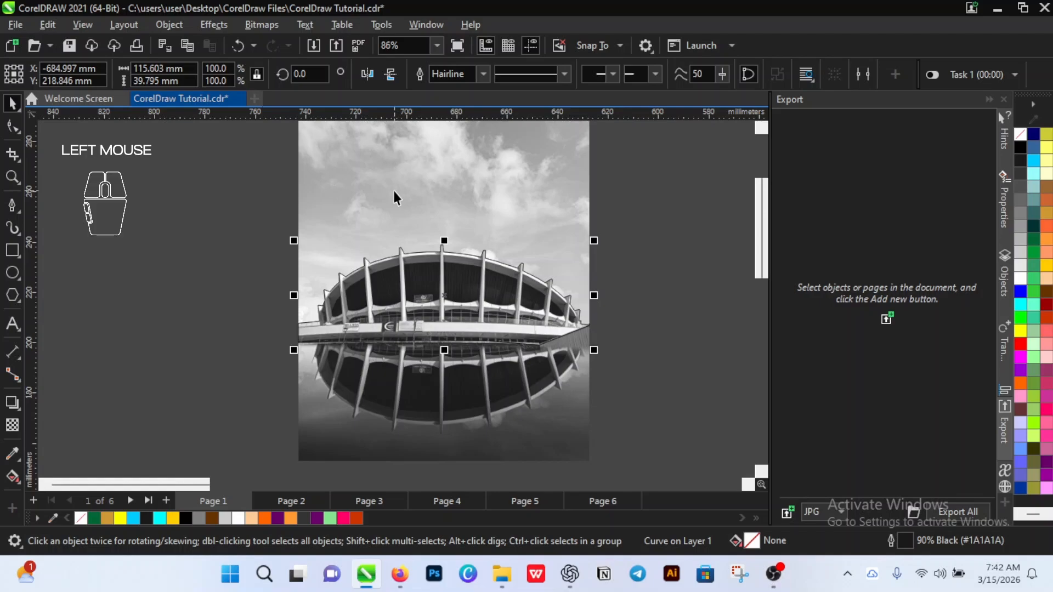
click(414, 180)
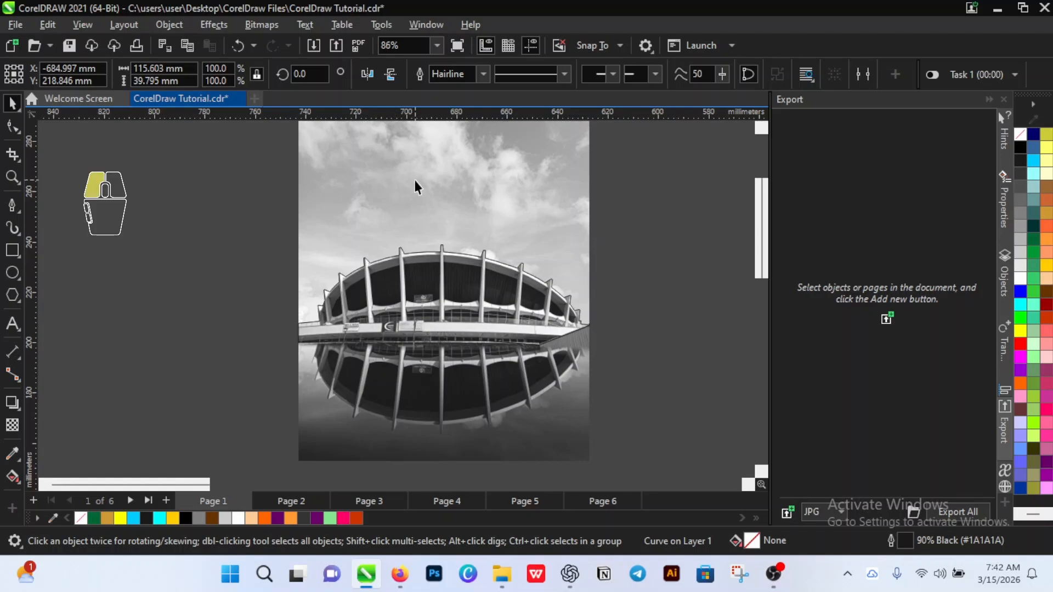
right_click(415, 180)
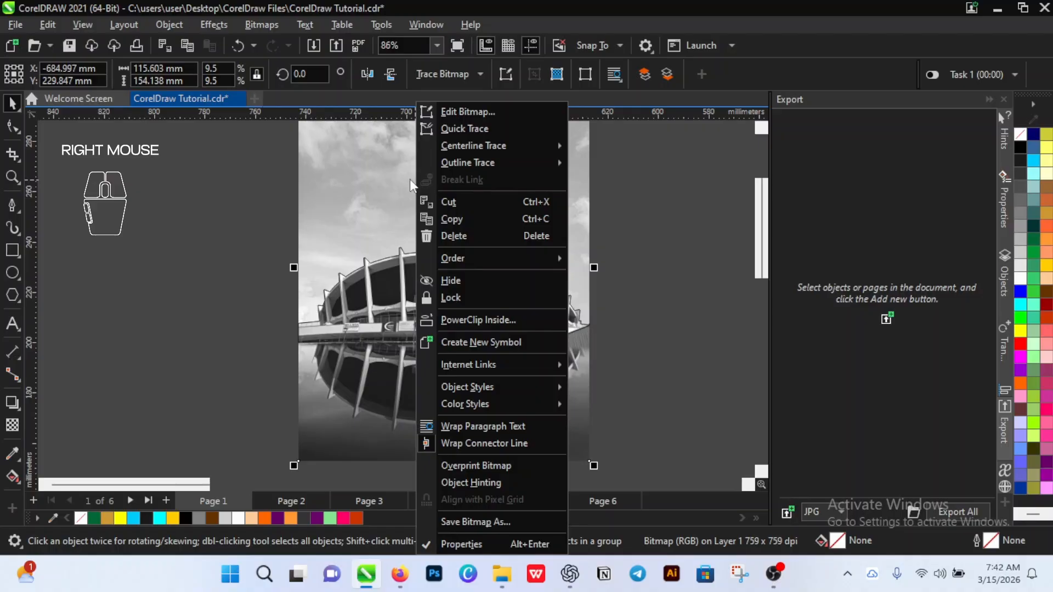
click(472, 321)
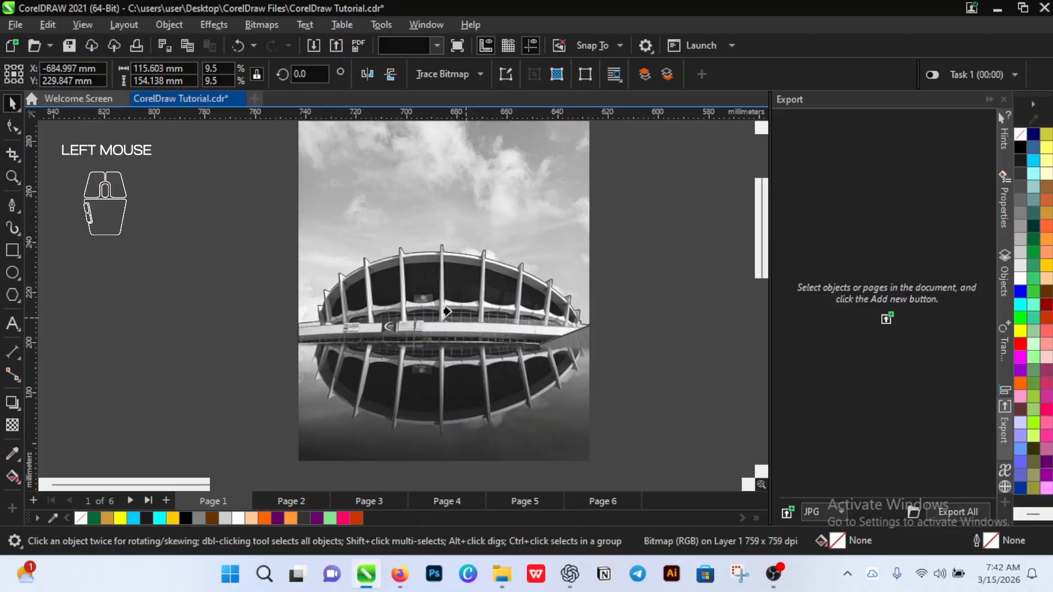
click(397, 291)
Step: Check the clipped building's edges up close and set its outline width to None
scroll(622, 272, up, 2)
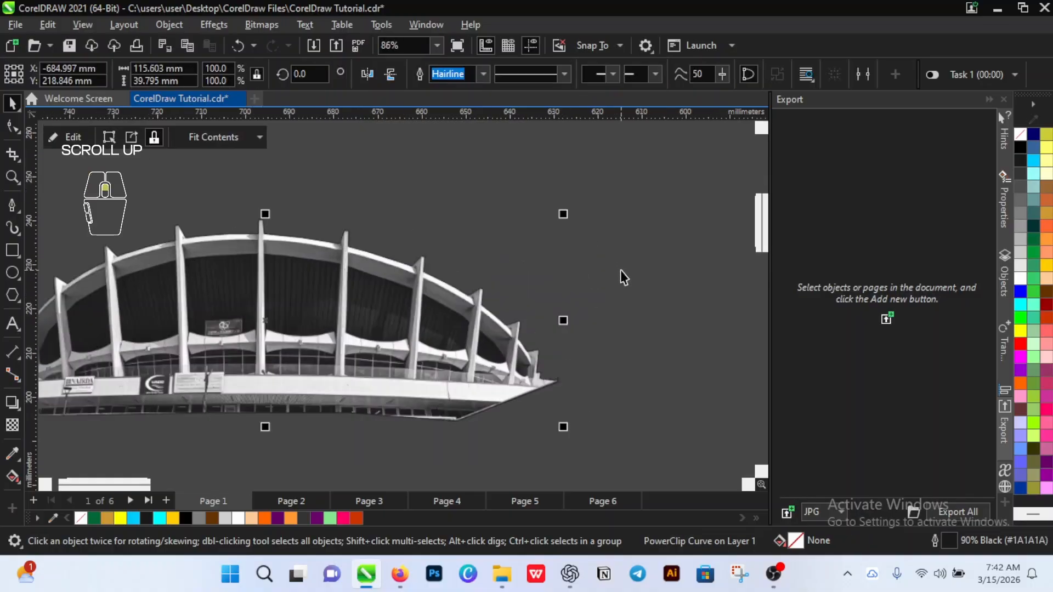
scroll(495, 390, up, 2)
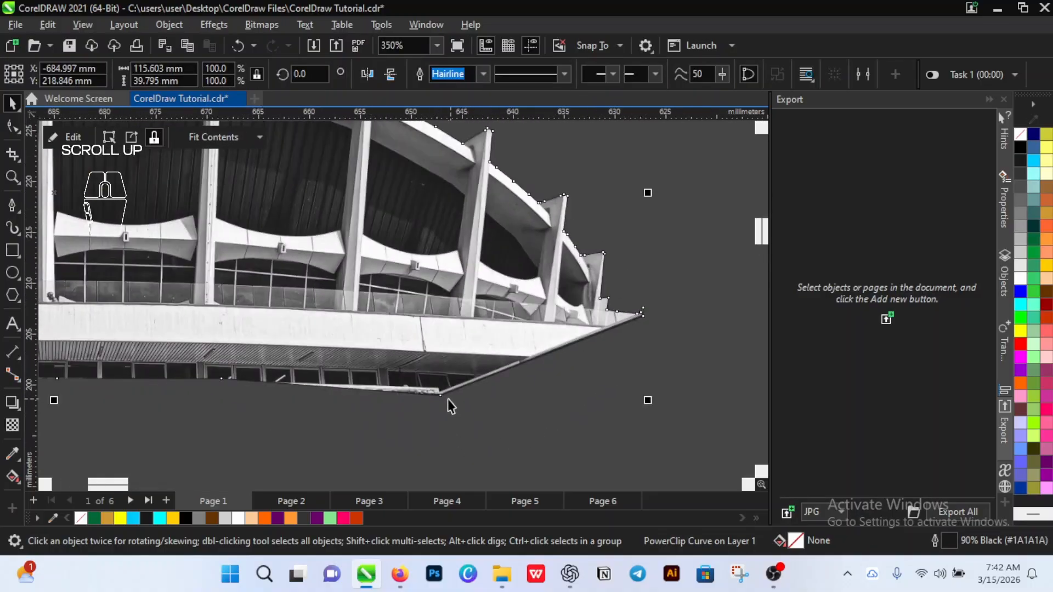
scroll(631, 340, down, 2)
scroll(255, 393, up, 1)
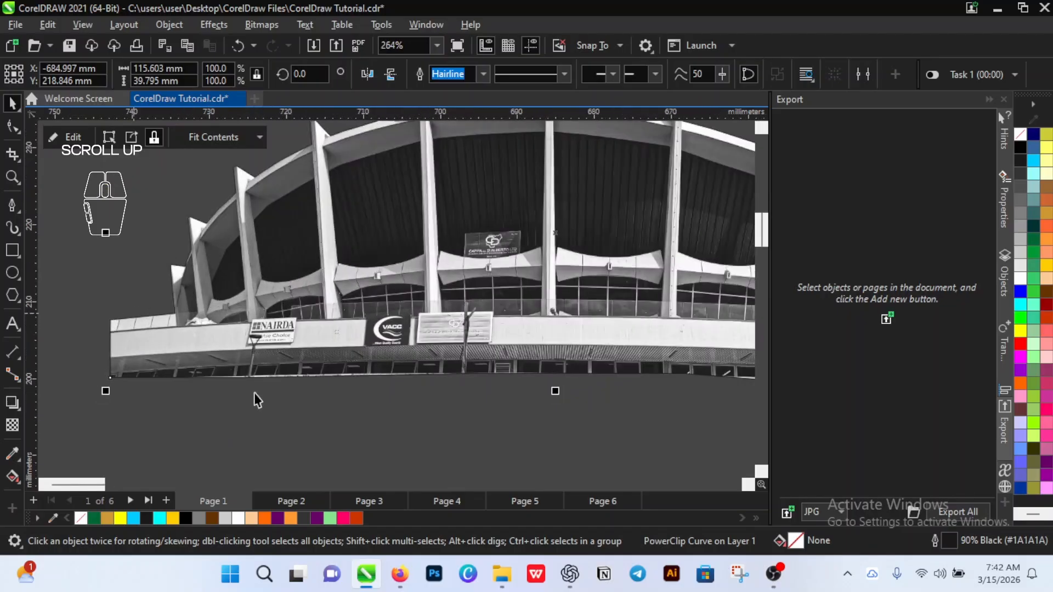
scroll(279, 327, down, 1)
scroll(280, 327, up, 1)
scroll(280, 327, down, 2)
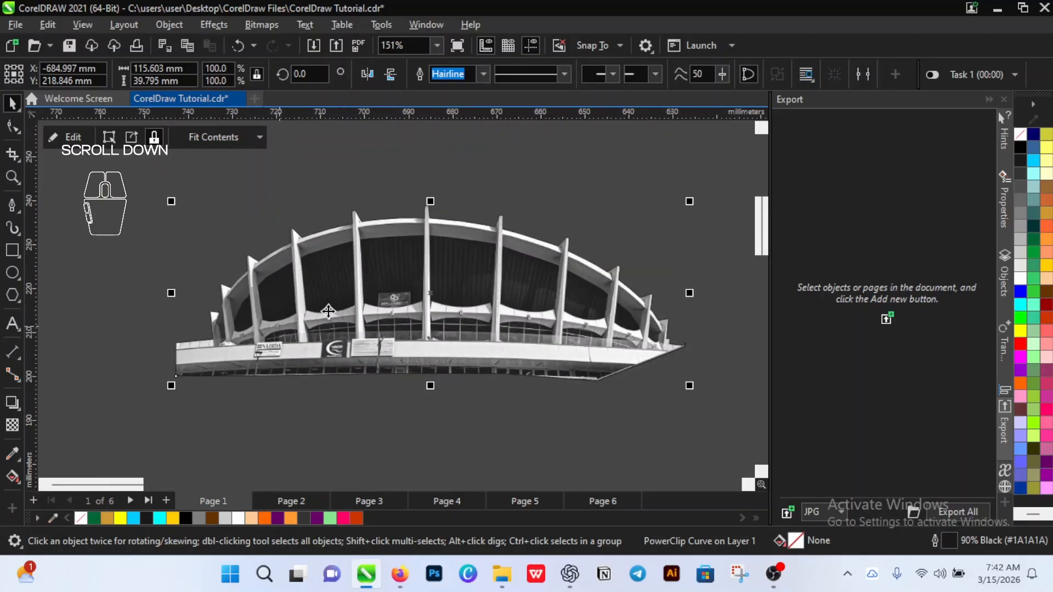
click(483, 77)
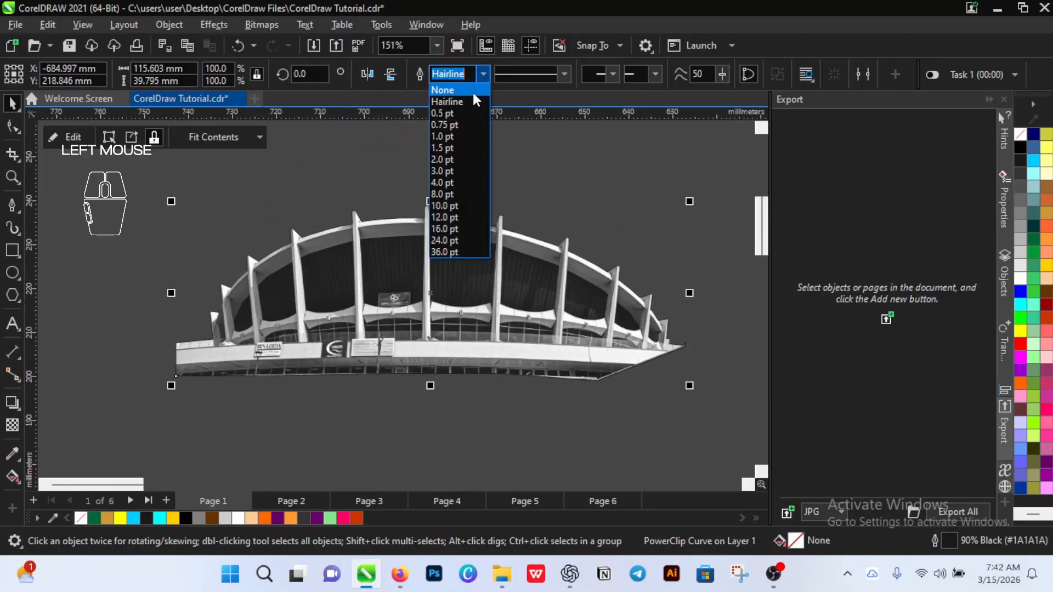
click(472, 90)
click(483, 174)
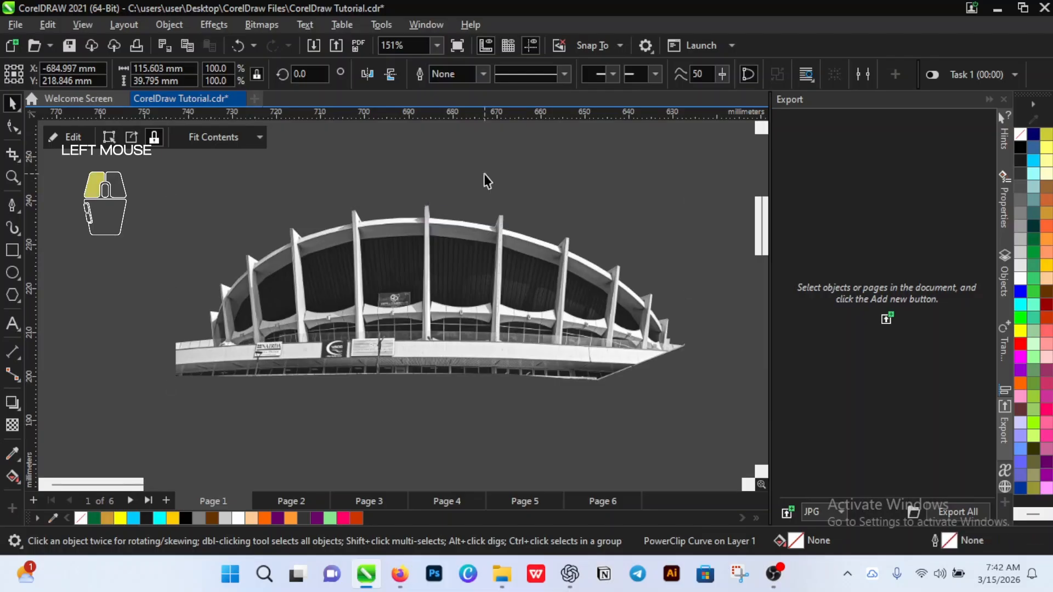
Step: Move the clipped building onto the lower part of the page, centred at about X 173 mm, Y 33 mm
scroll(446, 276, down, 5)
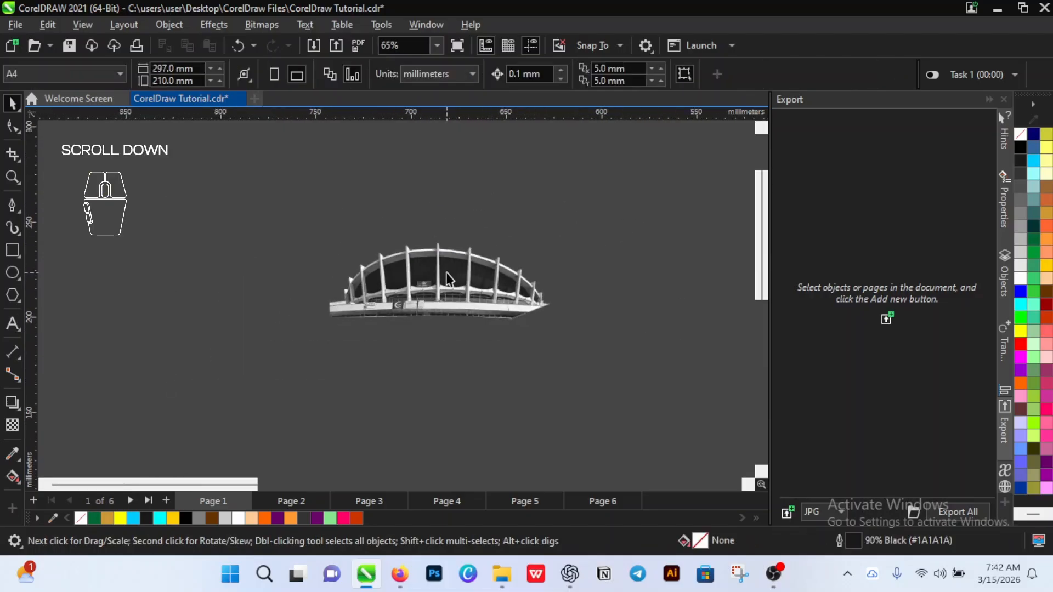
scroll(390, 267, down, 5)
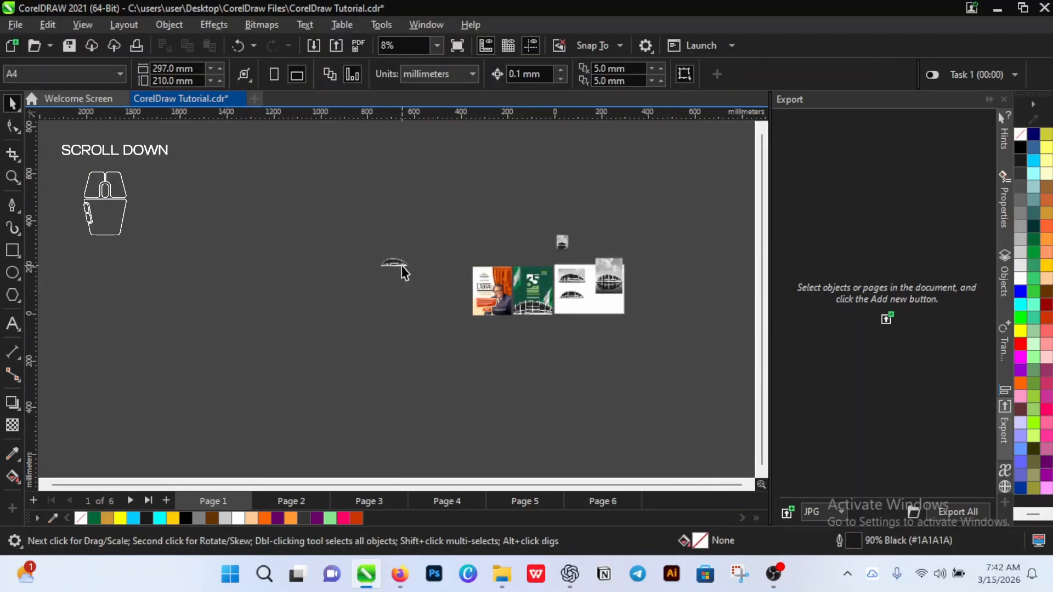
drag(404, 268, 603, 313)
scroll(604, 312, up, 5)
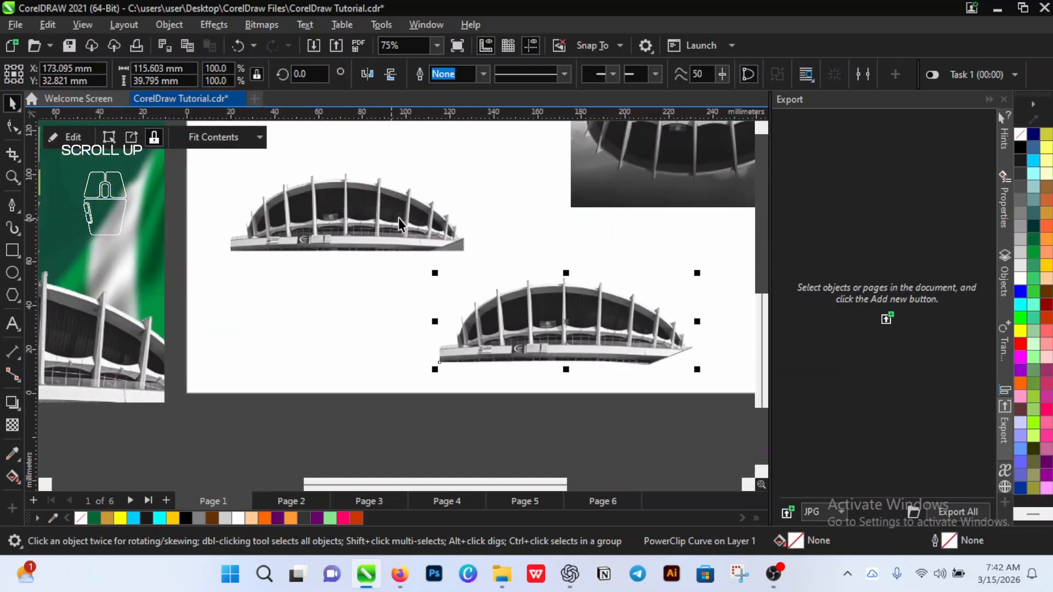
scroll(425, 308, down, 2)
scroll(443, 242, up, 1)
scroll(443, 242, down, 3)
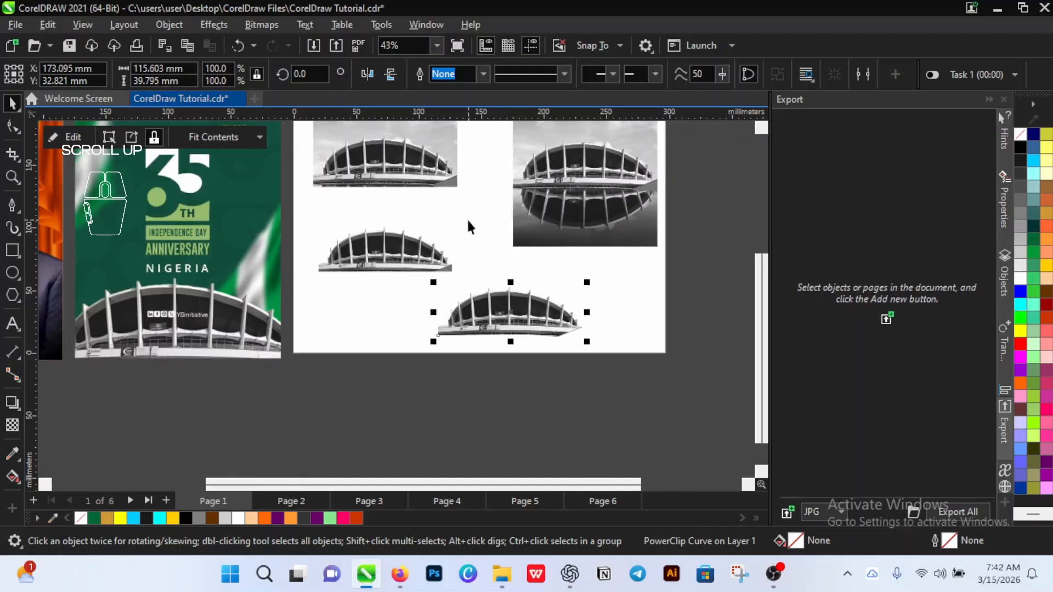
scroll(569, 292, up, 2)
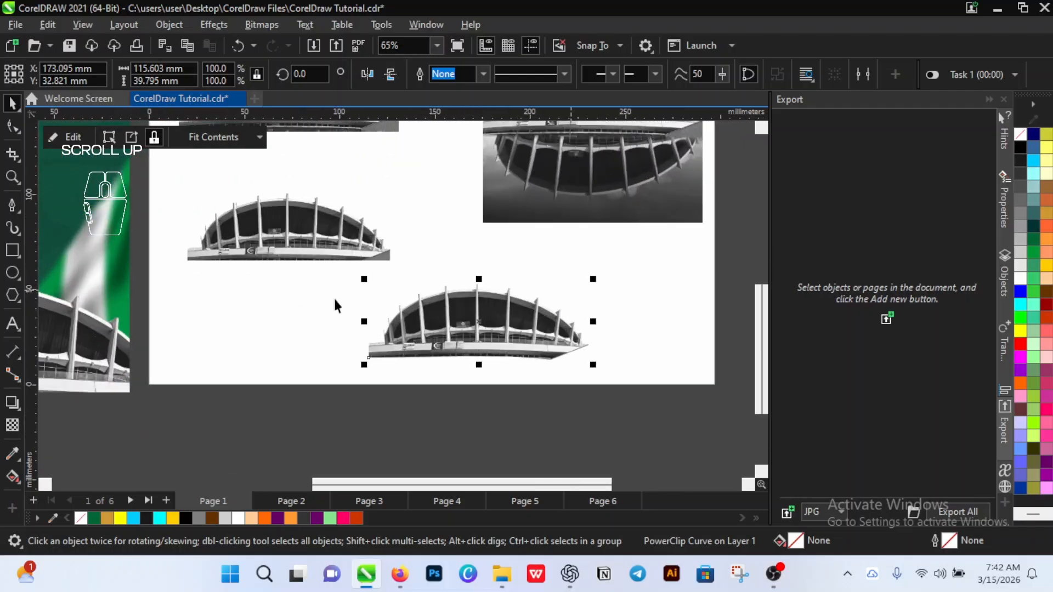
Step: Select all nodes of the clipped building's outline with the Shape tool and apply Reduce Nodes
click(12, 128)
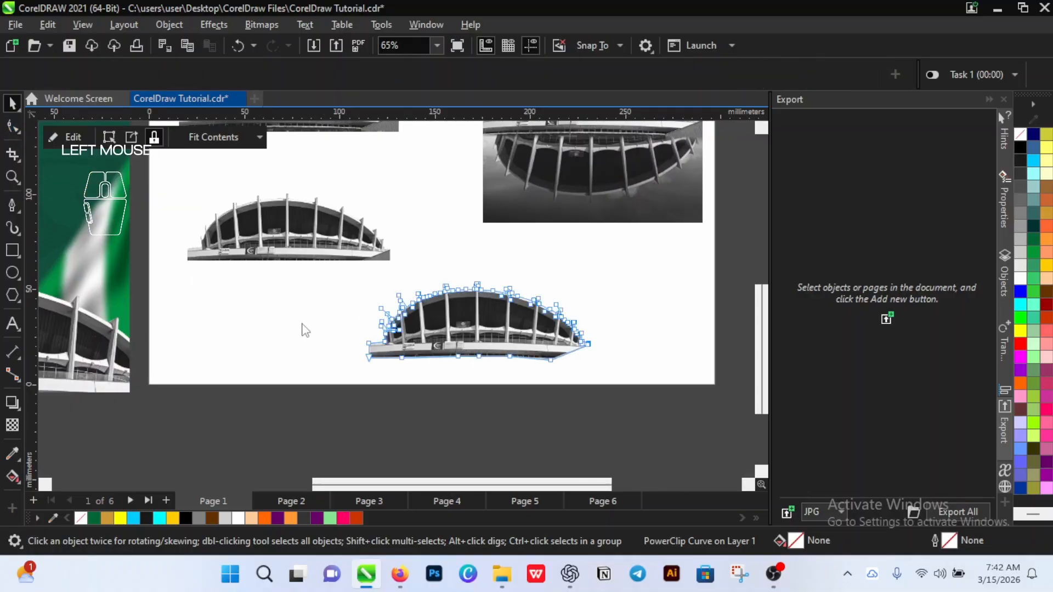
scroll(498, 341, up, 5)
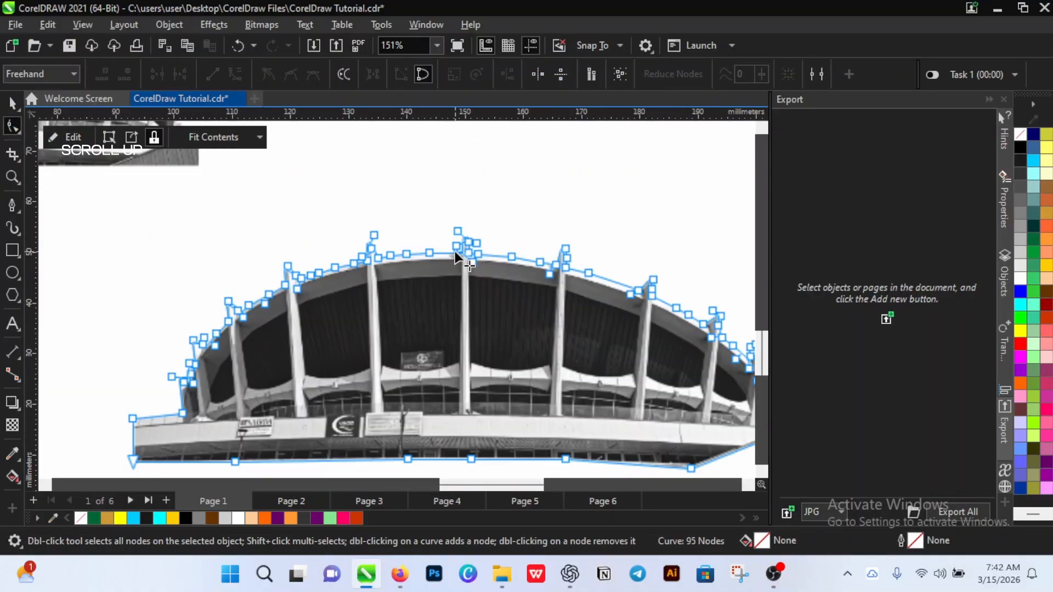
scroll(409, 213, down, 1)
scroll(449, 335, up, 1)
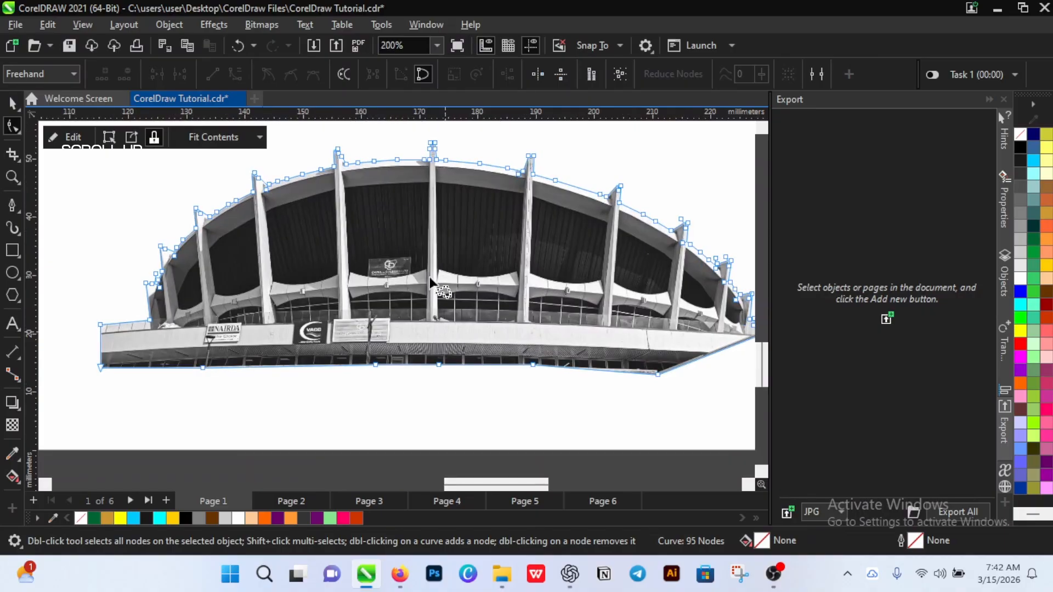
scroll(394, 282, down, 1)
scroll(552, 312, down, 2)
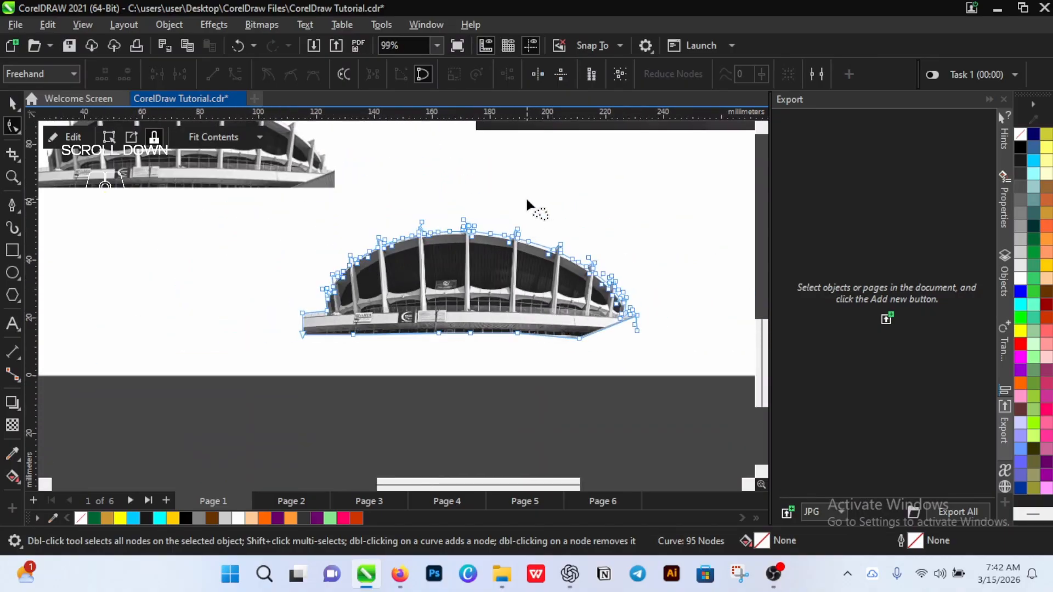
mouse_move(574, 202)
mouse_down()
mouse_move(498, 189)
mouse_move(401, 198)
mouse_move(265, 270)
mouse_move(261, 353)
mouse_move(363, 408)
mouse_move(598, 420)
mouse_move(732, 336)
mouse_up()
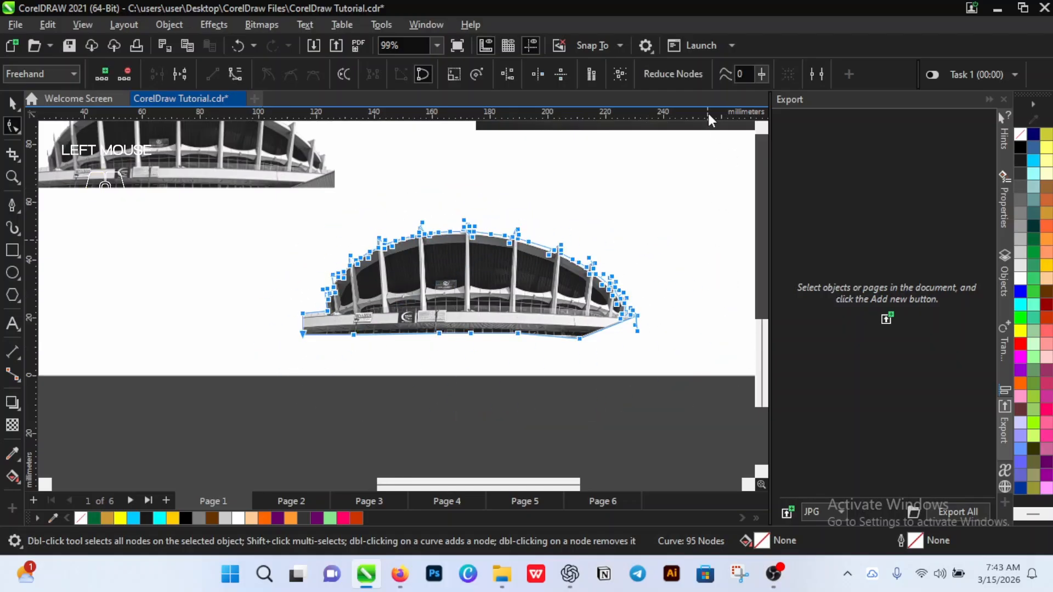
click(666, 74)
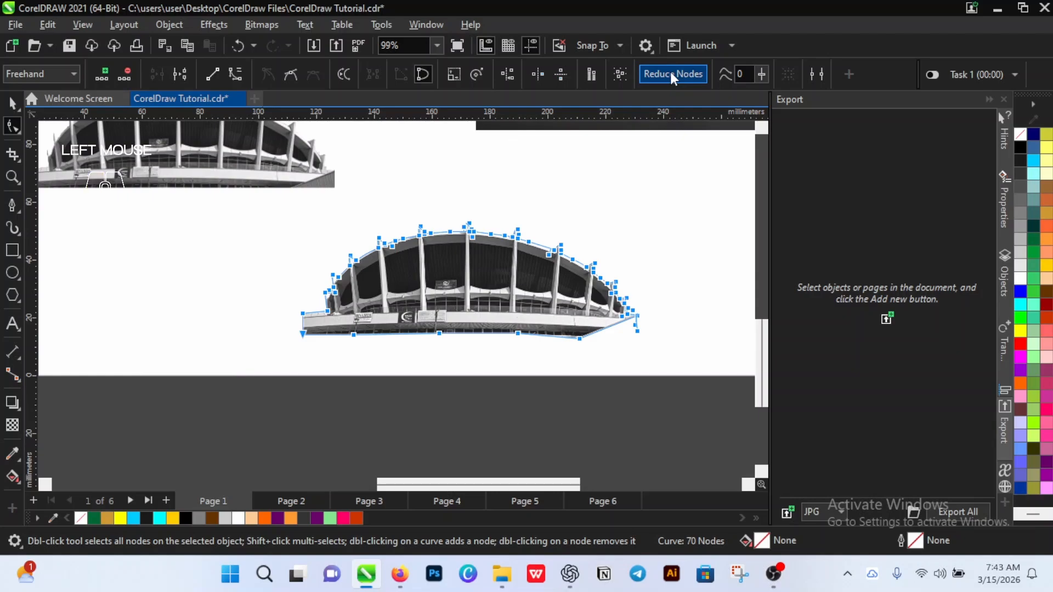
Step: Deselect the nodes and examine the simplified outline around the roof, ribs and base against the other cutout on the page
scroll(519, 313, up, 4)
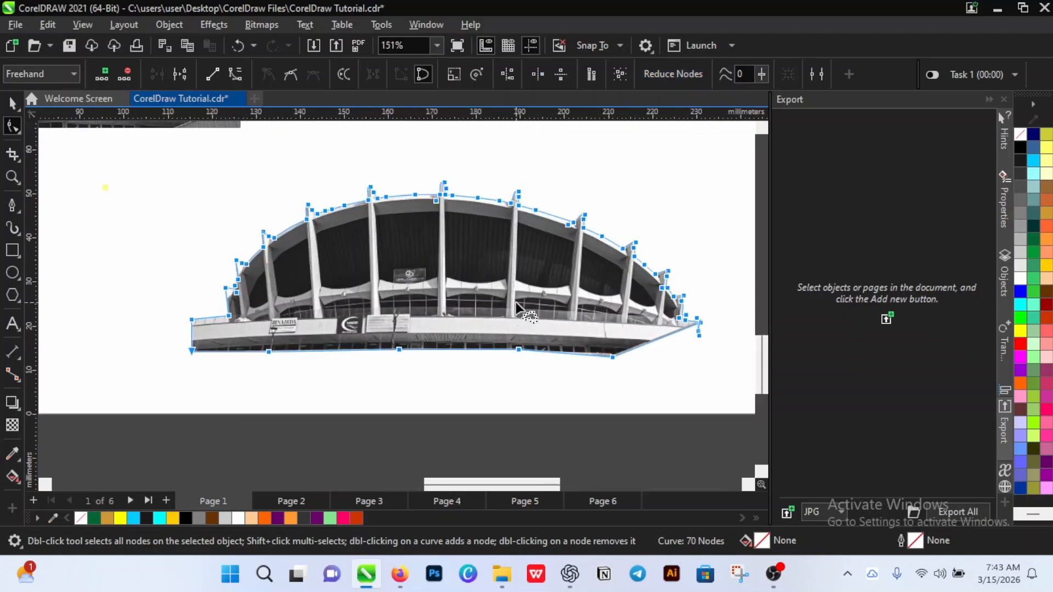
scroll(519, 311, up, 1)
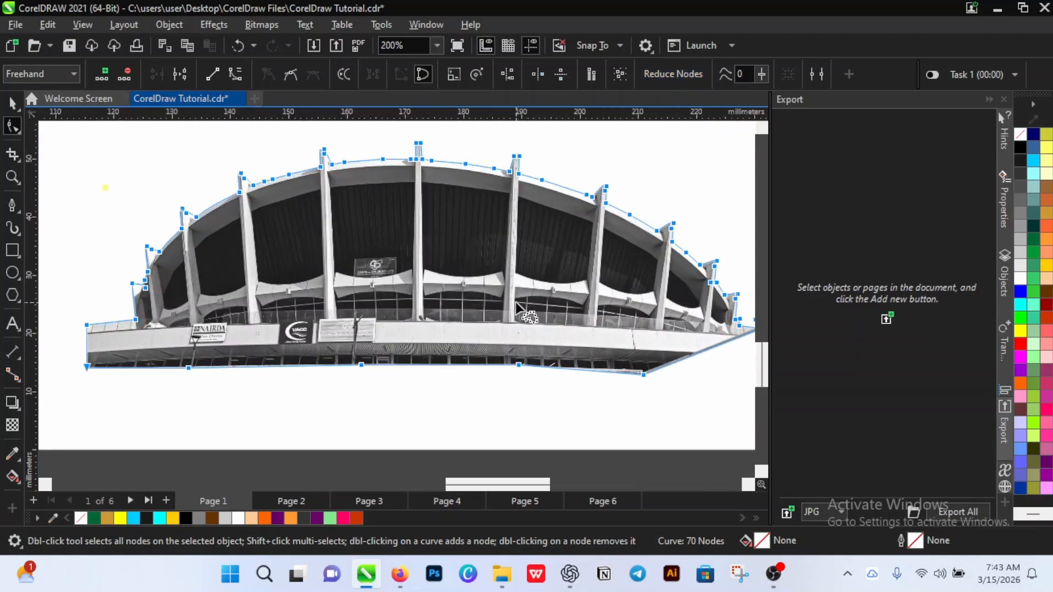
scroll(519, 310, down, 1)
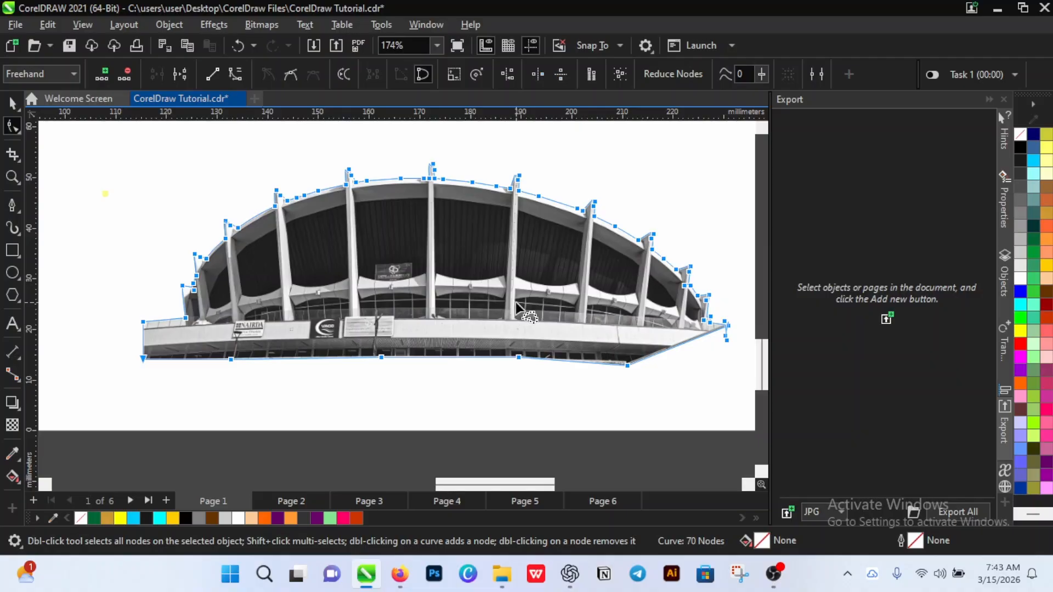
click(649, 326)
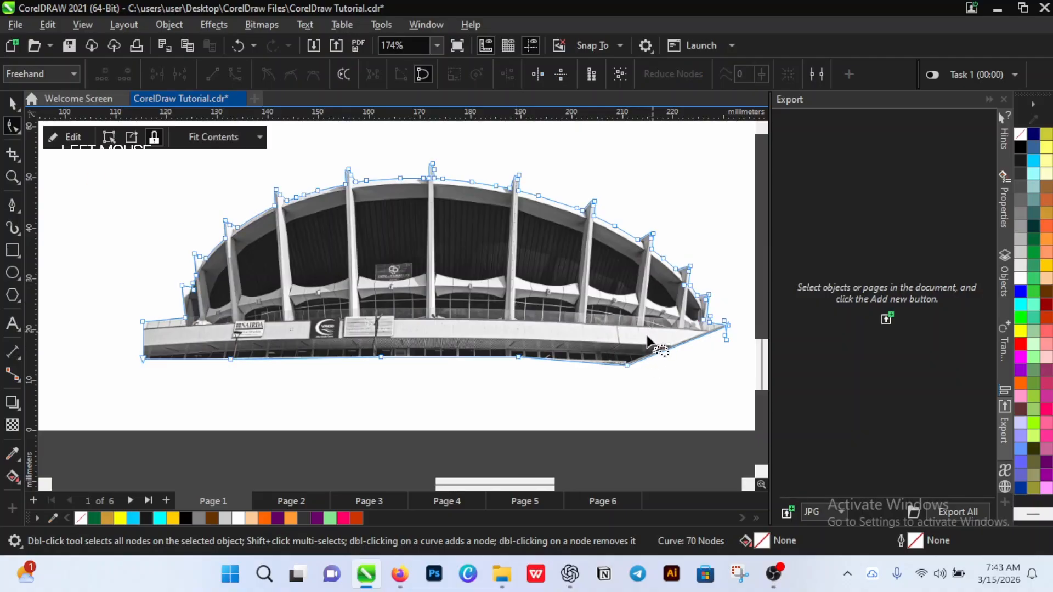
scroll(606, 345, down, 3)
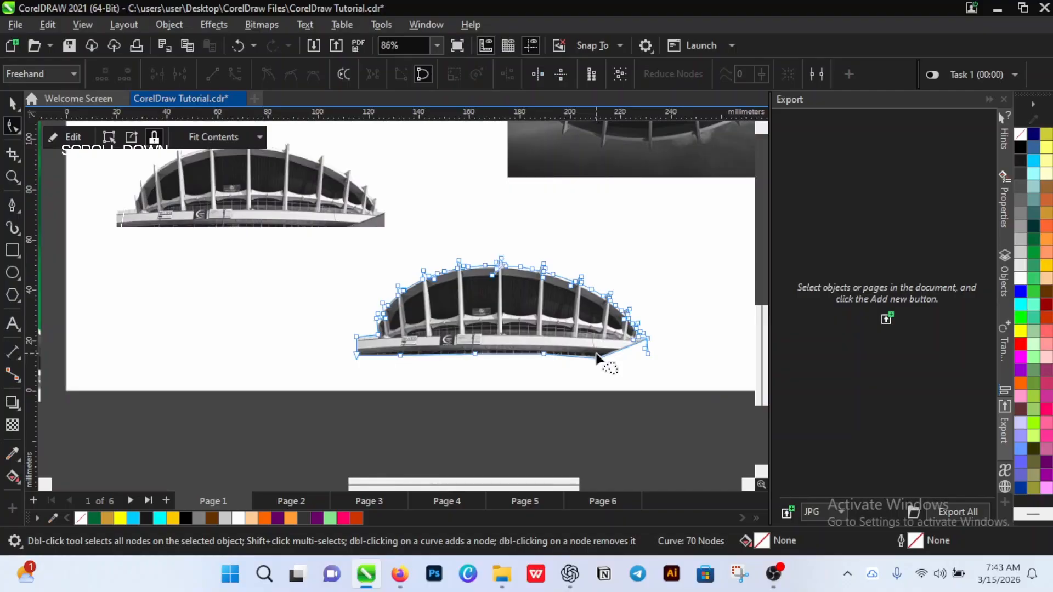
scroll(628, 338, up, 2)
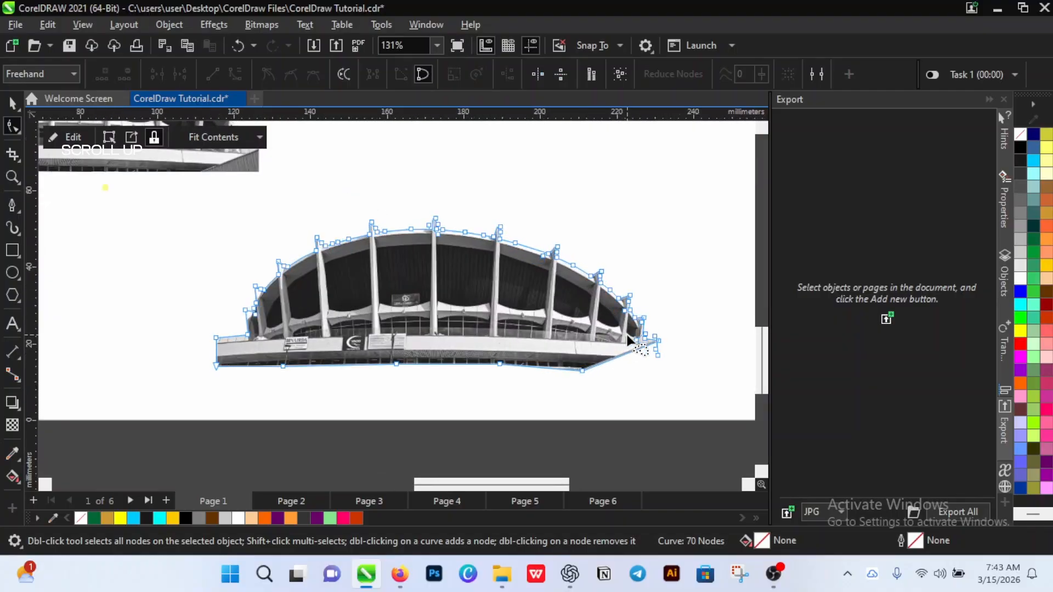
scroll(659, 340, down, 1)
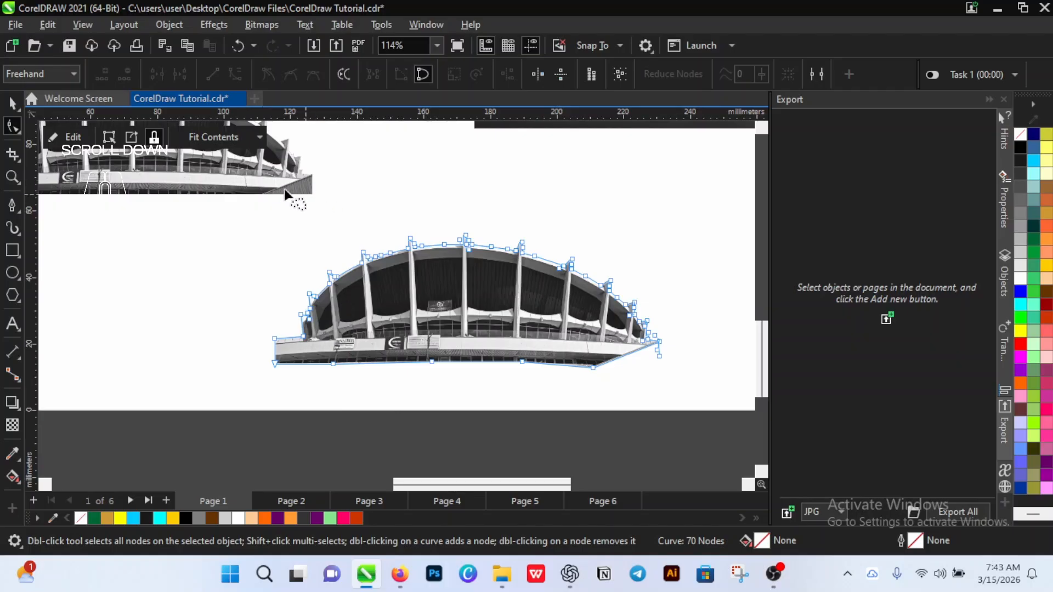
scroll(476, 355, down, 3)
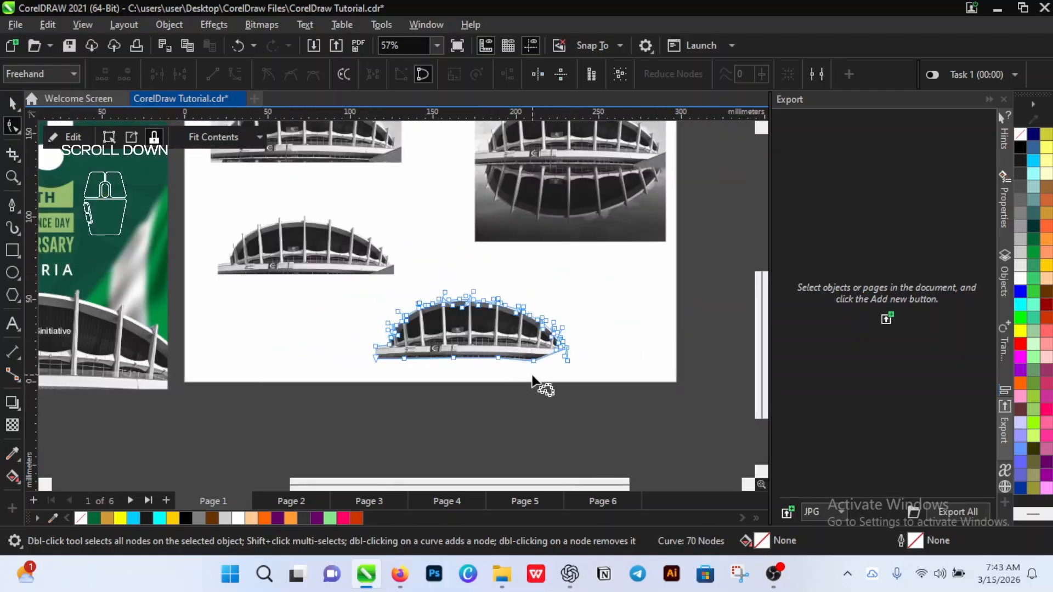
scroll(557, 363, down, 2)
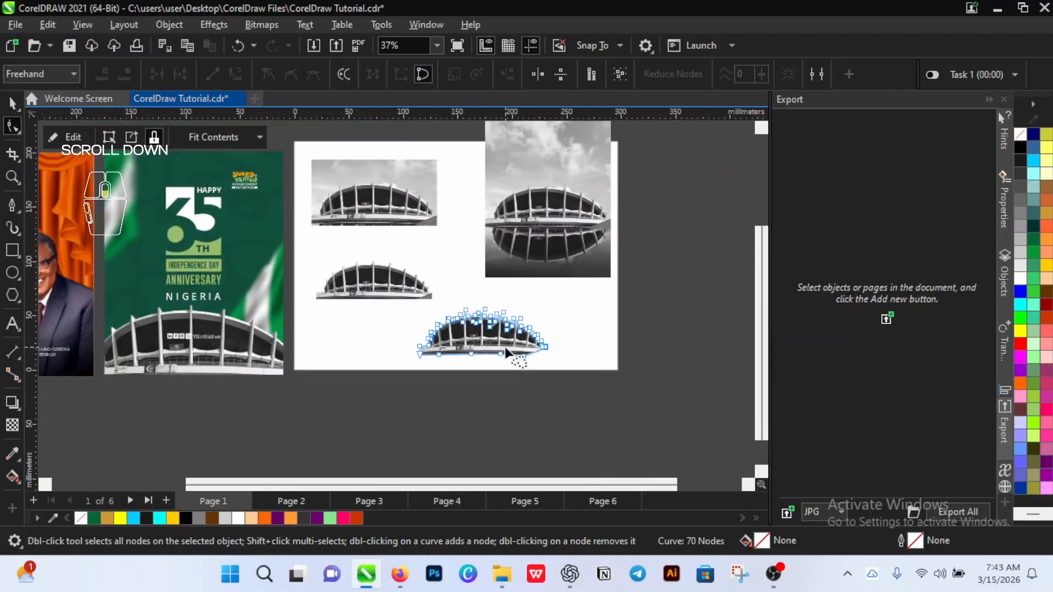
Step: Select both building cutouts on the page and place a copy of them on the pasteboard, centred at about X -487 mm, Y 219 mm
key(space)
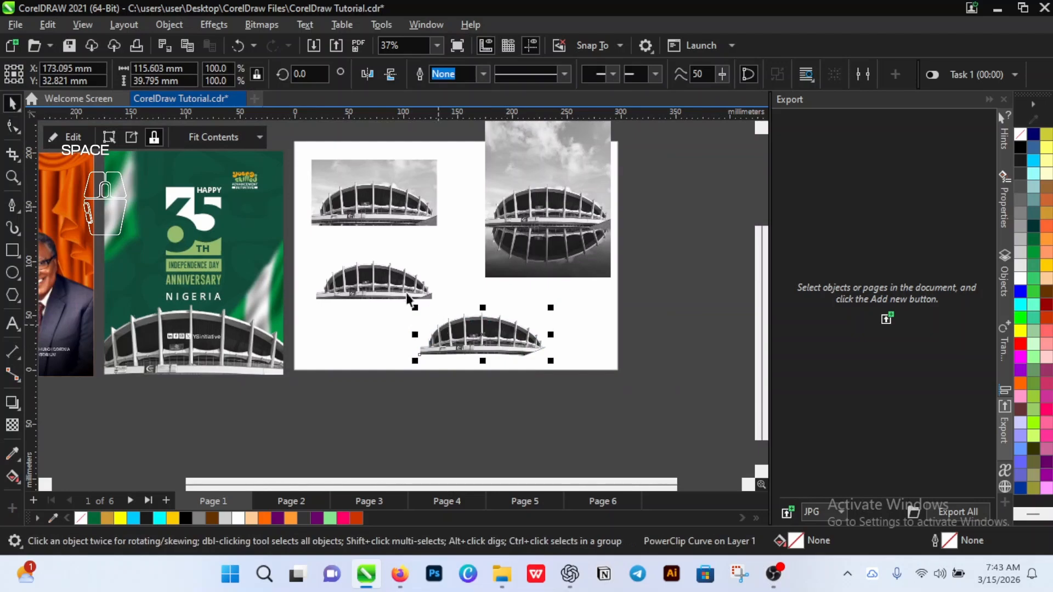
shift+click(396, 284)
scroll(540, 375, down, 2)
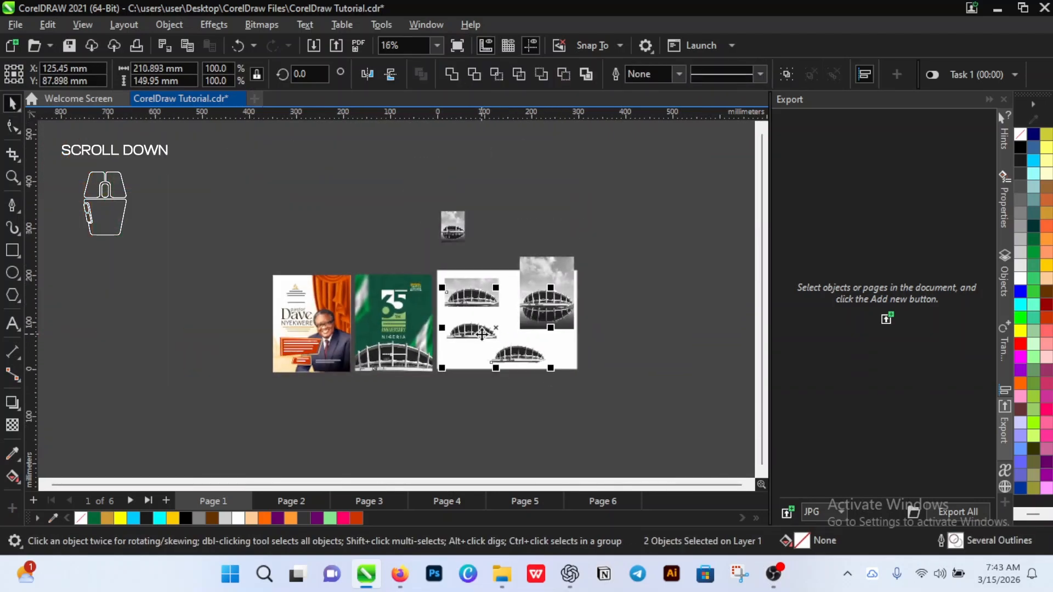
drag(482, 340, 193, 272)
right_click(193, 272)
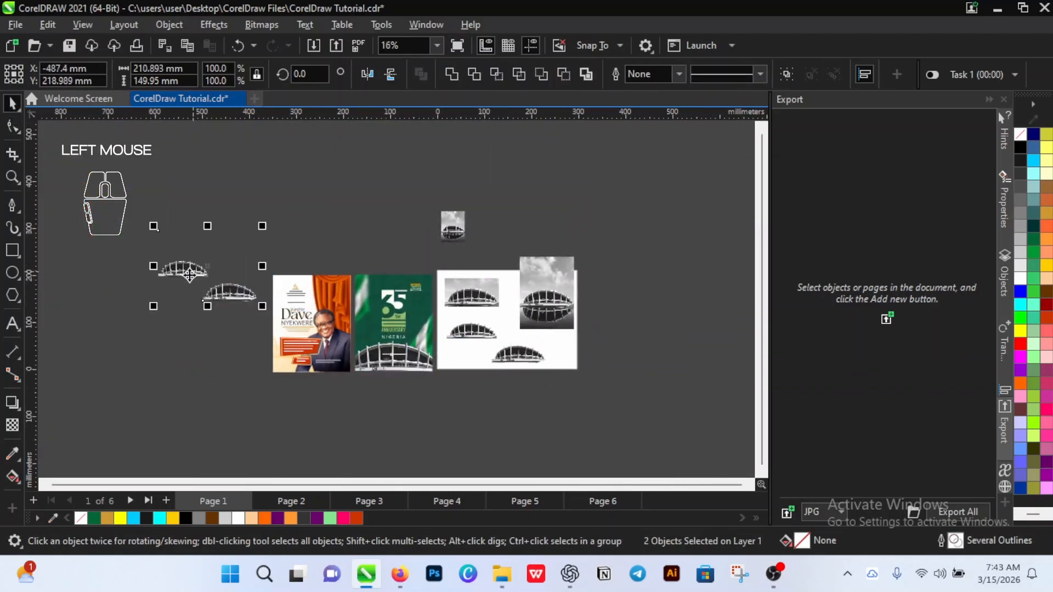
Step: Move the copied larger cutout directly beneath the other copy, centred at about X -538 mm, Y 162 mm
scroll(111, 282, up, 2)
scroll(239, 311, up, 2)
scroll(199, 321, down, 1)
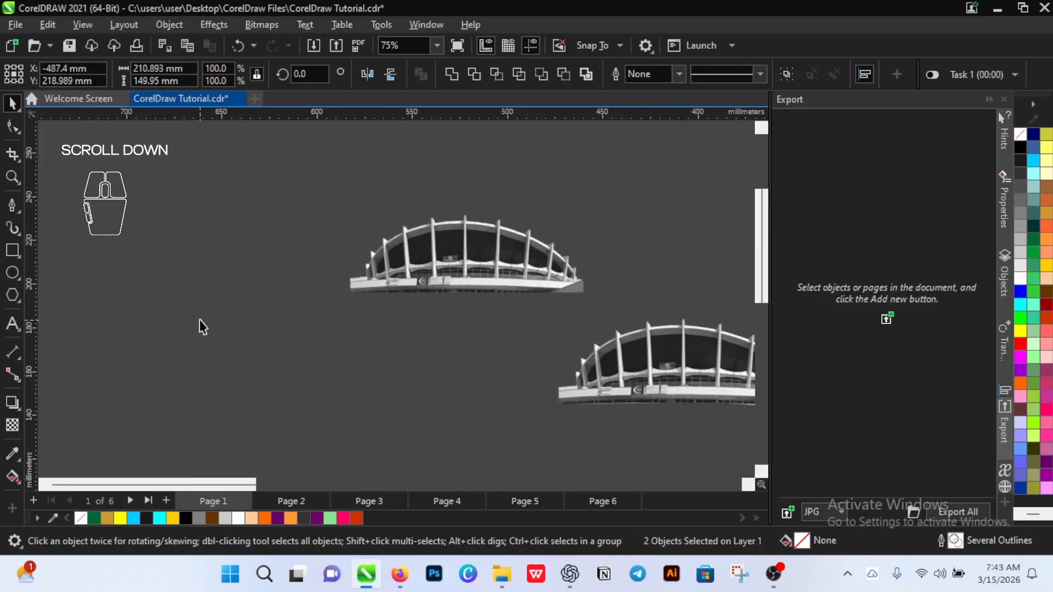
click(199, 317)
drag(715, 360, 499, 366)
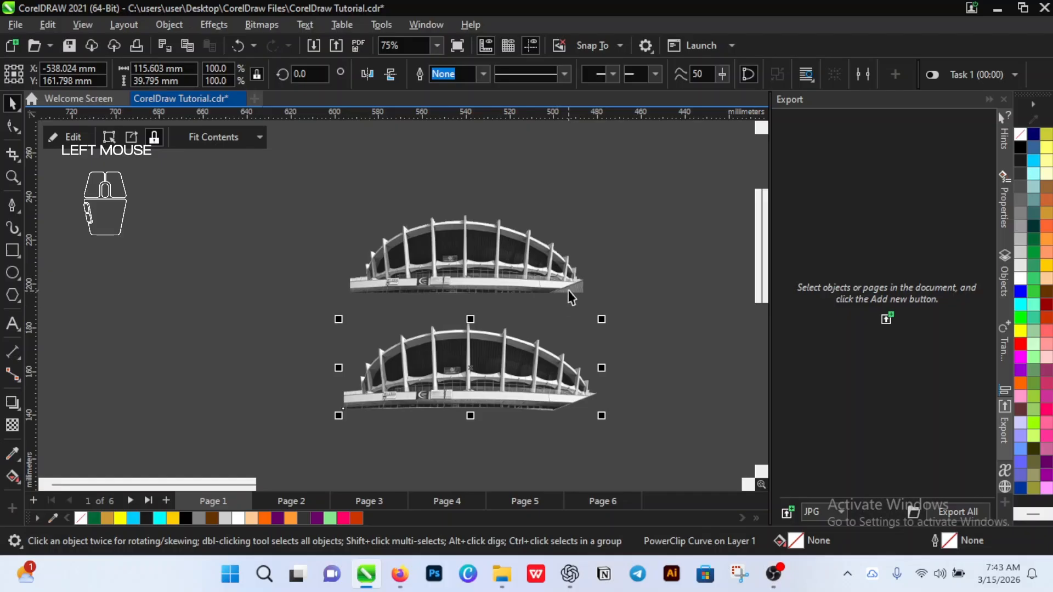
Step: With the Shape tool, lower the outline's right-hand base corner node straight down to the base's bottom level, including the slanted wall
key(F10)
scroll(643, 376, up, 5)
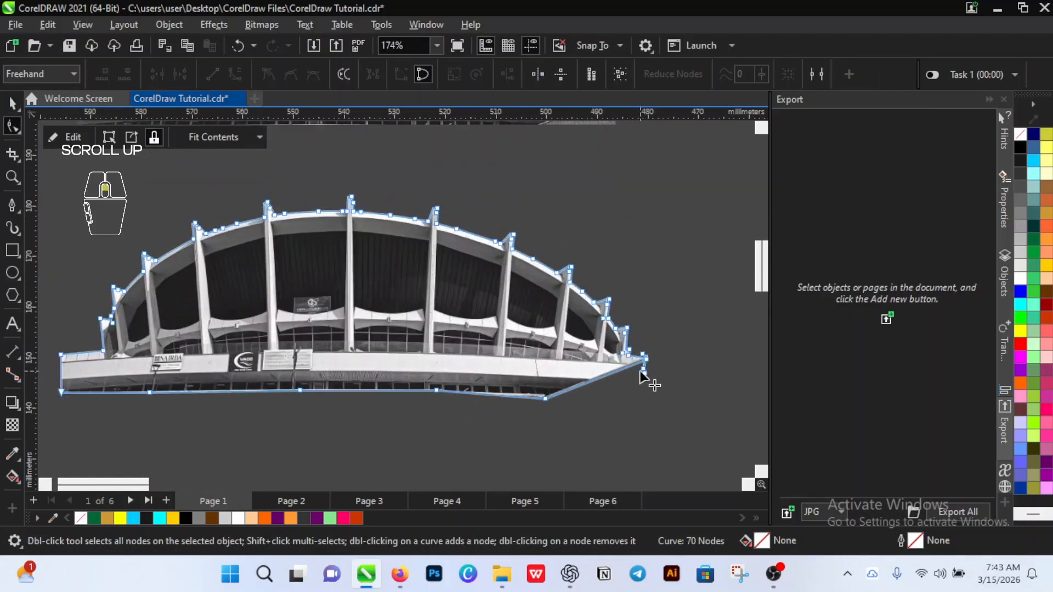
scroll(653, 358, up, 8)
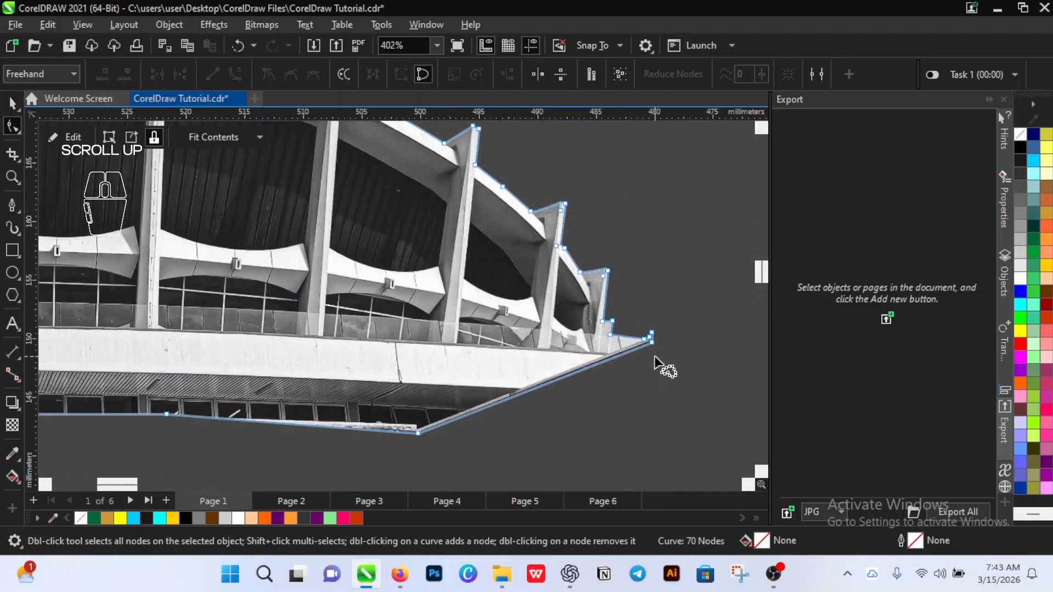
drag(650, 324, 651, 439)
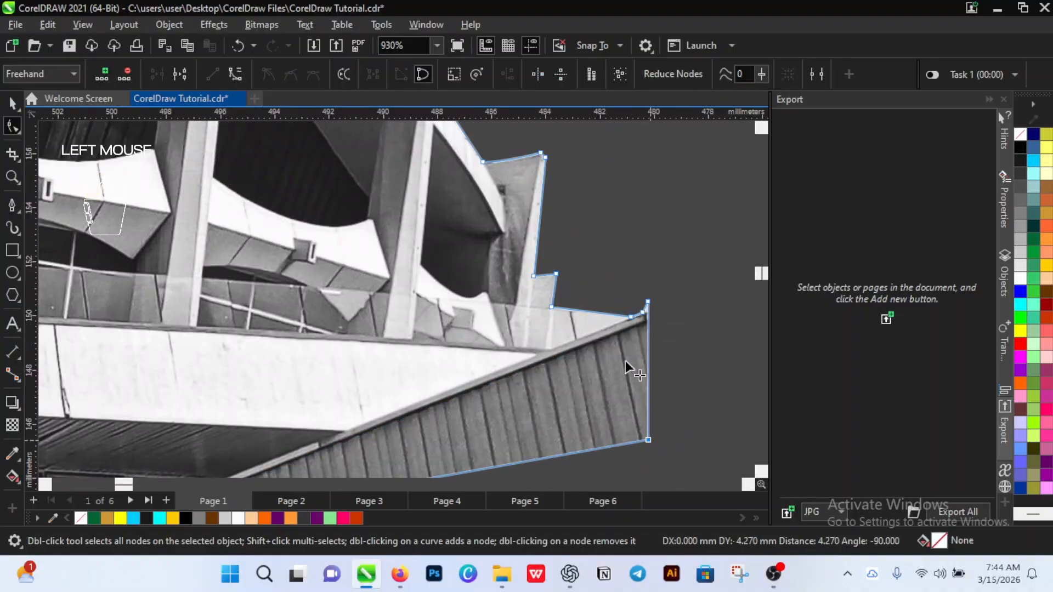
scroll(625, 361, down, 4)
scroll(625, 361, up, 1)
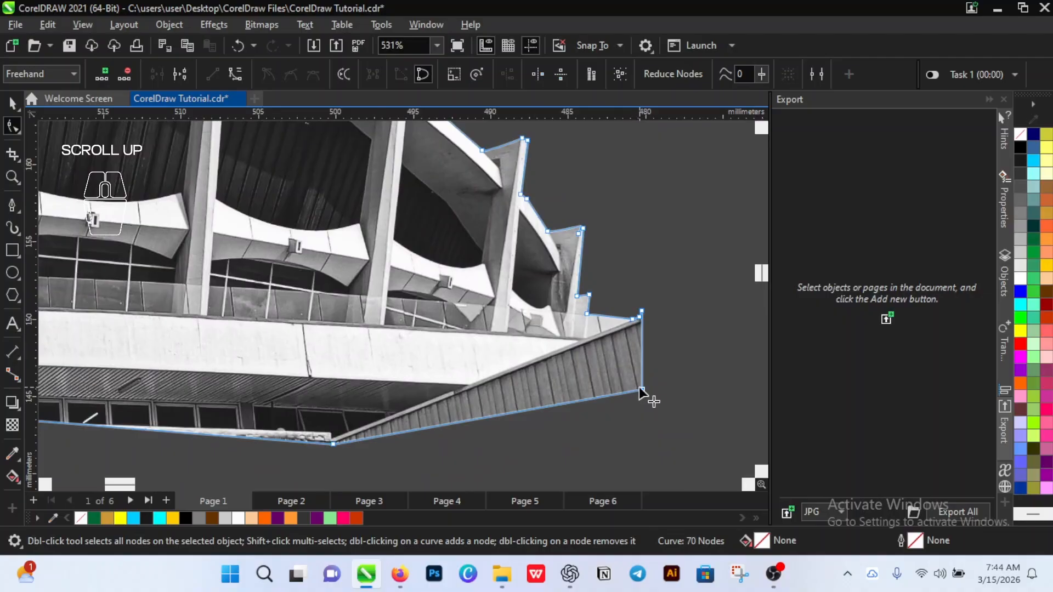
drag(641, 390, 638, 451)
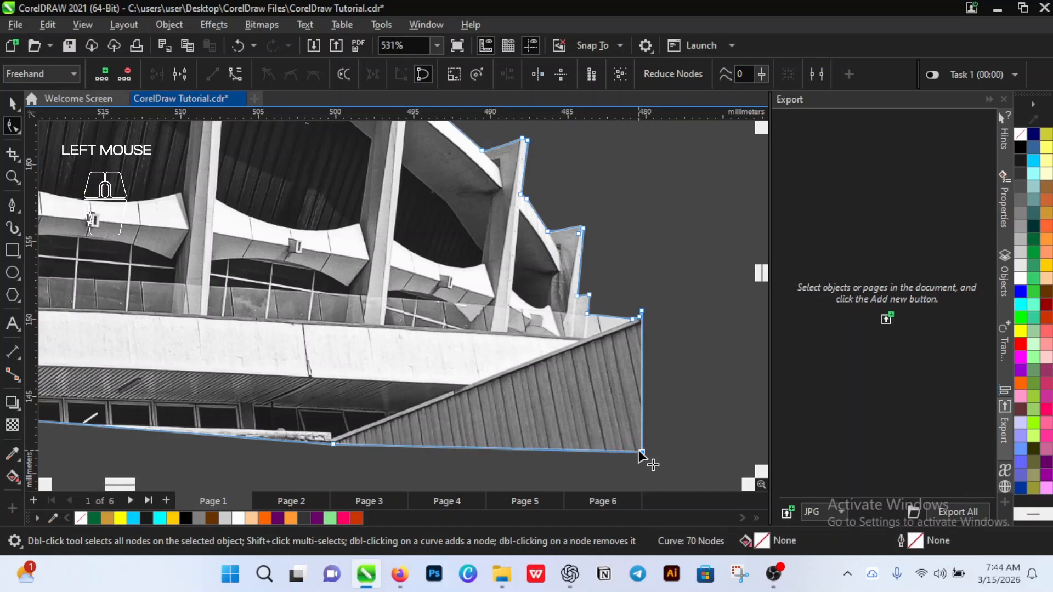
Step: Delete the two bottom-edge nodes of the cutout nearest its right-hand base corner
scroll(639, 450, down, 4)
scroll(494, 458, down, 1)
scroll(493, 458, up, 1)
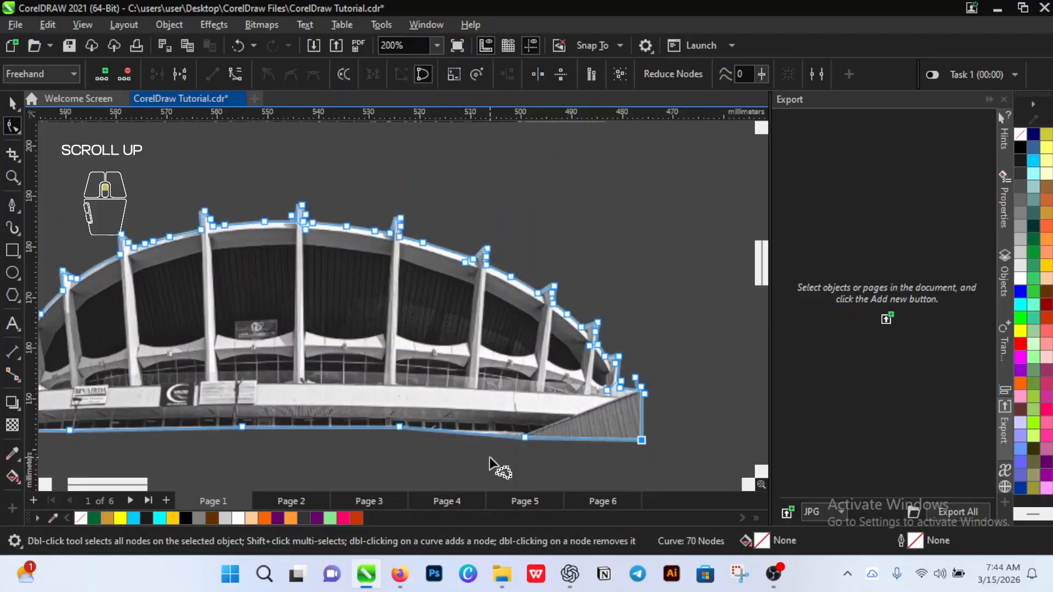
double_click(524, 437)
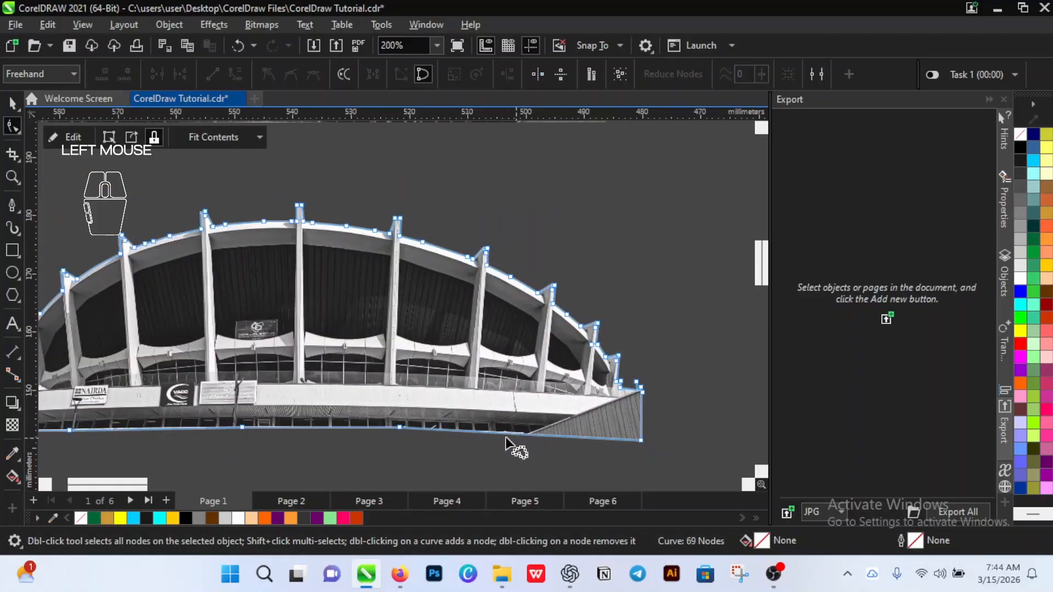
double_click(398, 428)
scroll(436, 431, down, 3)
scroll(331, 433, up, 3)
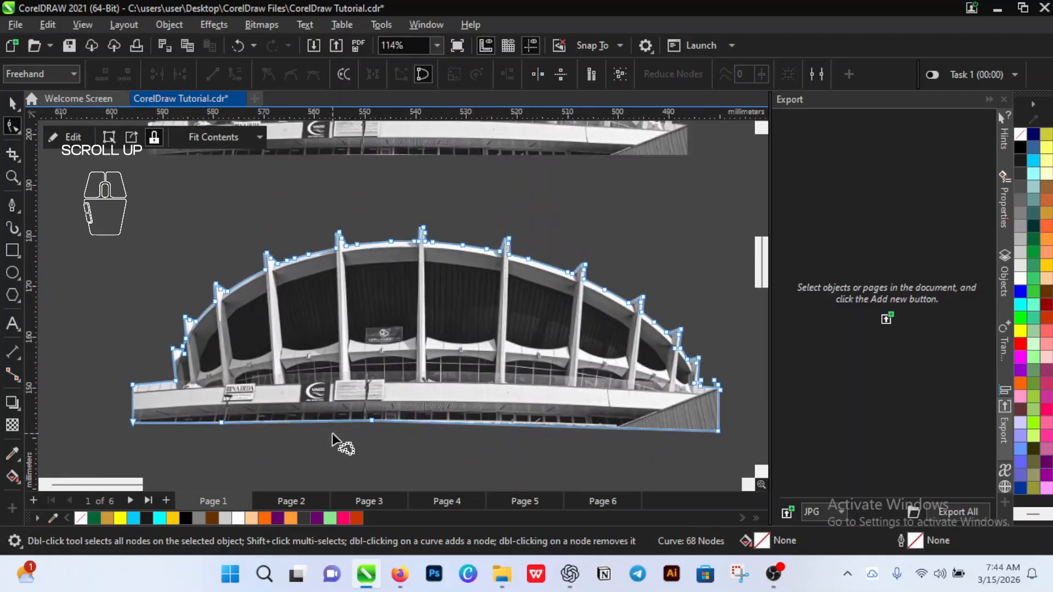
Step: Add a node on the bottom edge where the slanted wall begins and raise it slightly to trim the white strip under the base
scroll(332, 432, down, 2)
scroll(334, 430, up, 1)
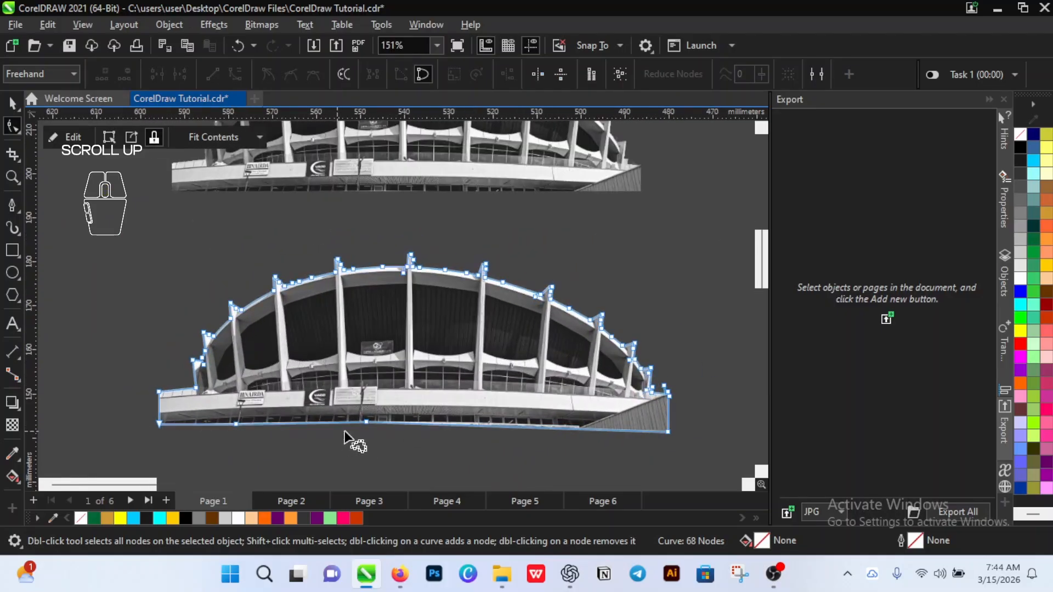
scroll(609, 441, up, 4)
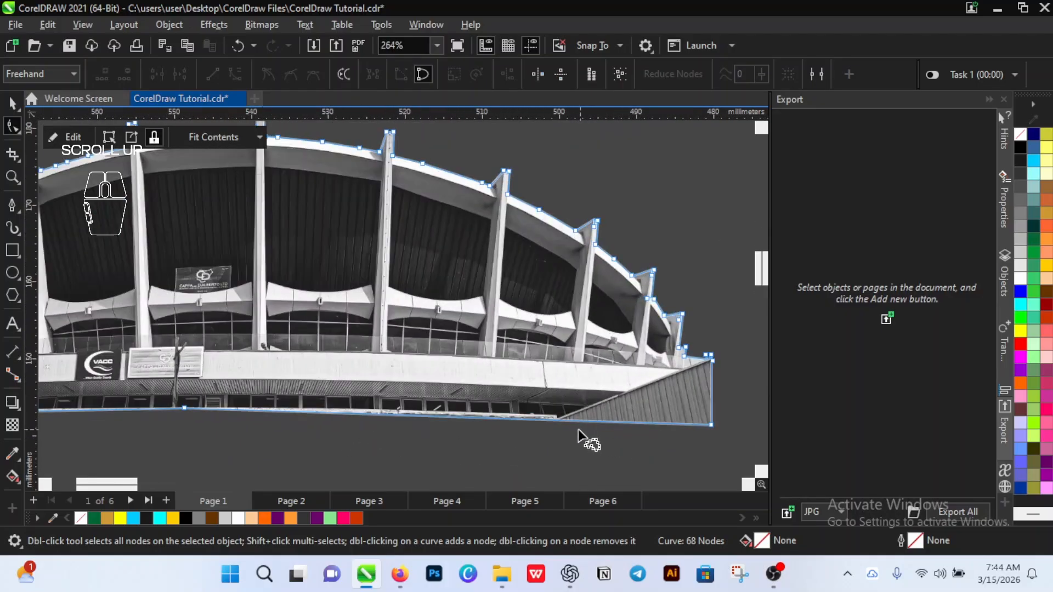
click(551, 416)
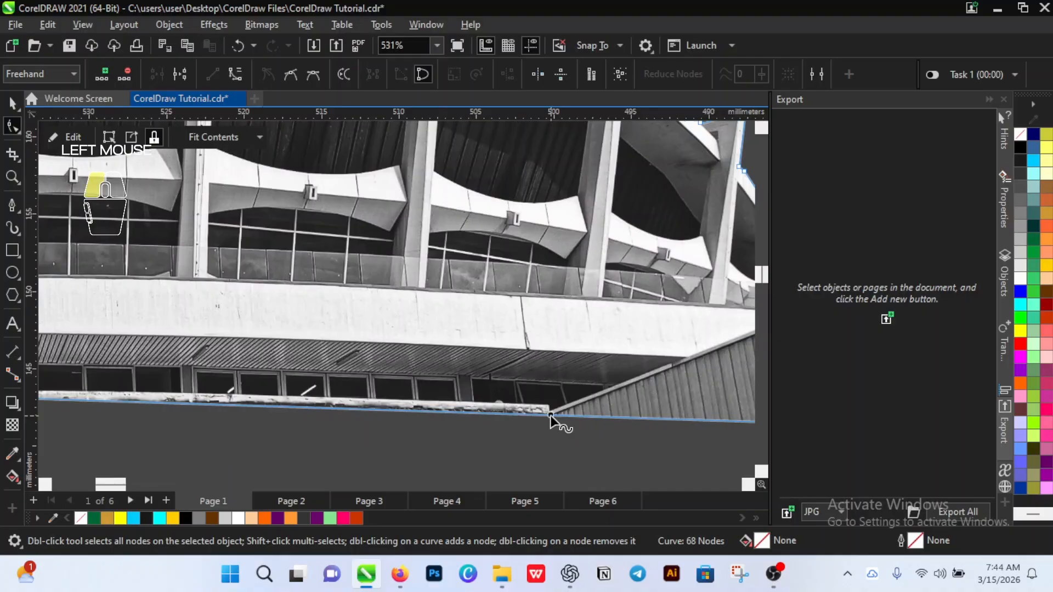
drag(550, 416, 546, 406)
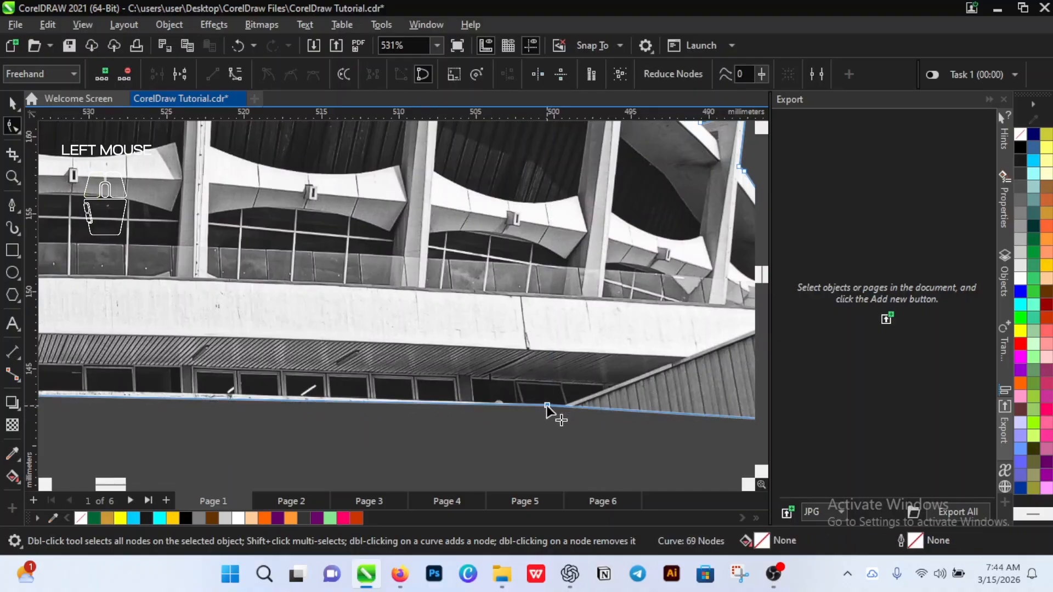
scroll(546, 406, down, 5)
scroll(373, 382, up, 1)
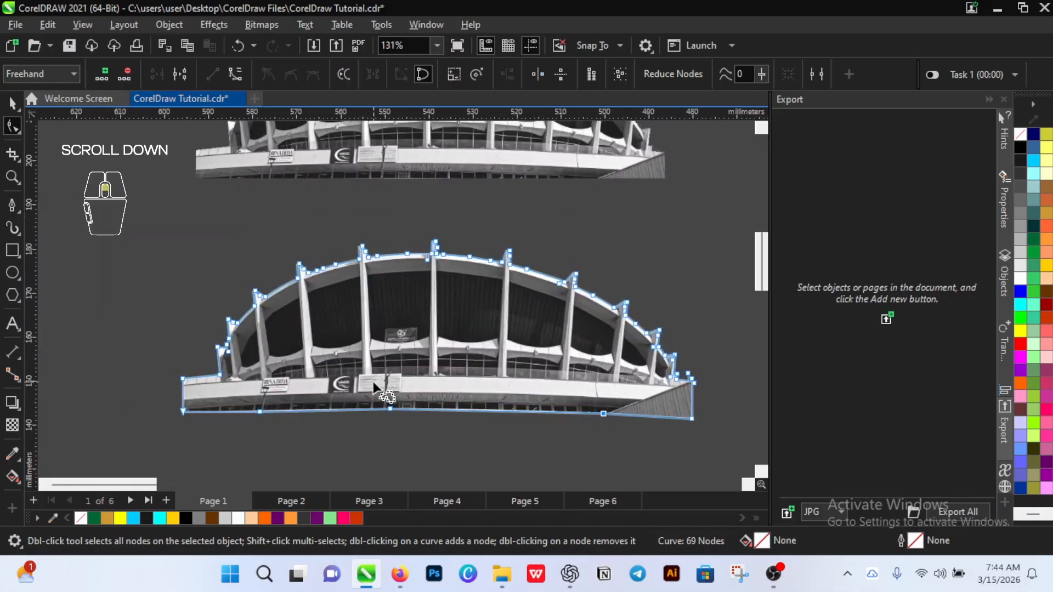
key(space)
Step: Examine the edited cutout's edges up close along the roof arch and rib tips, compare it with the other copy, and deselect it
scroll(373, 382, down, 2)
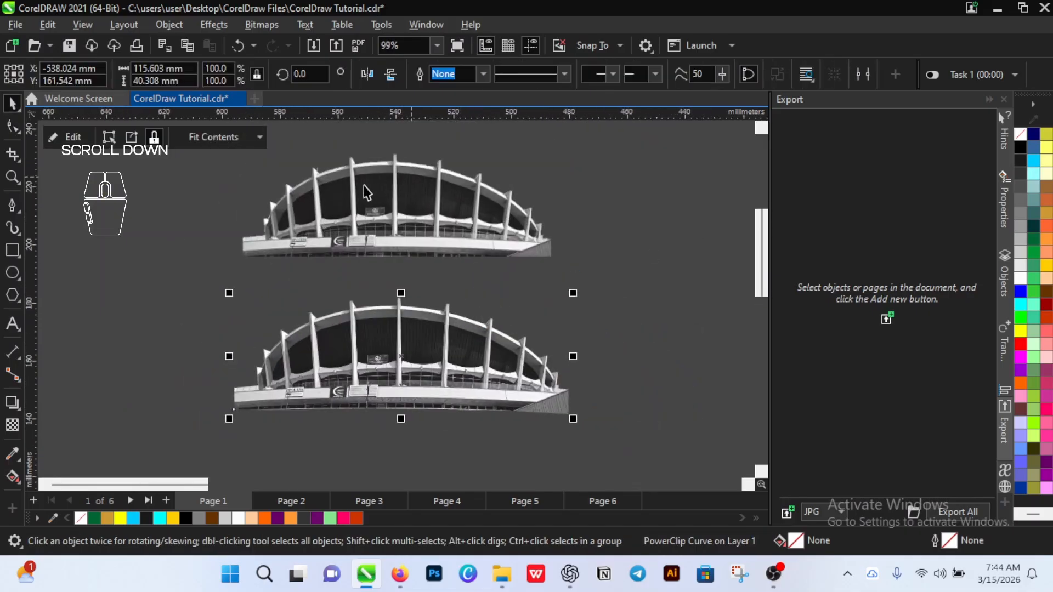
scroll(329, 300, up, 4)
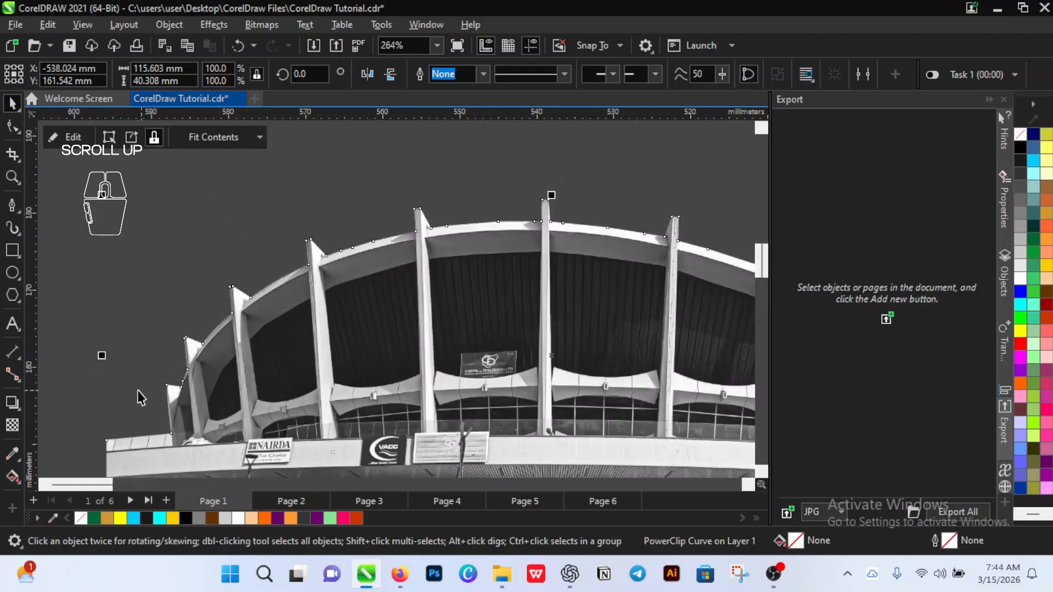
scroll(284, 263, up, 3)
scroll(317, 241, up, 3)
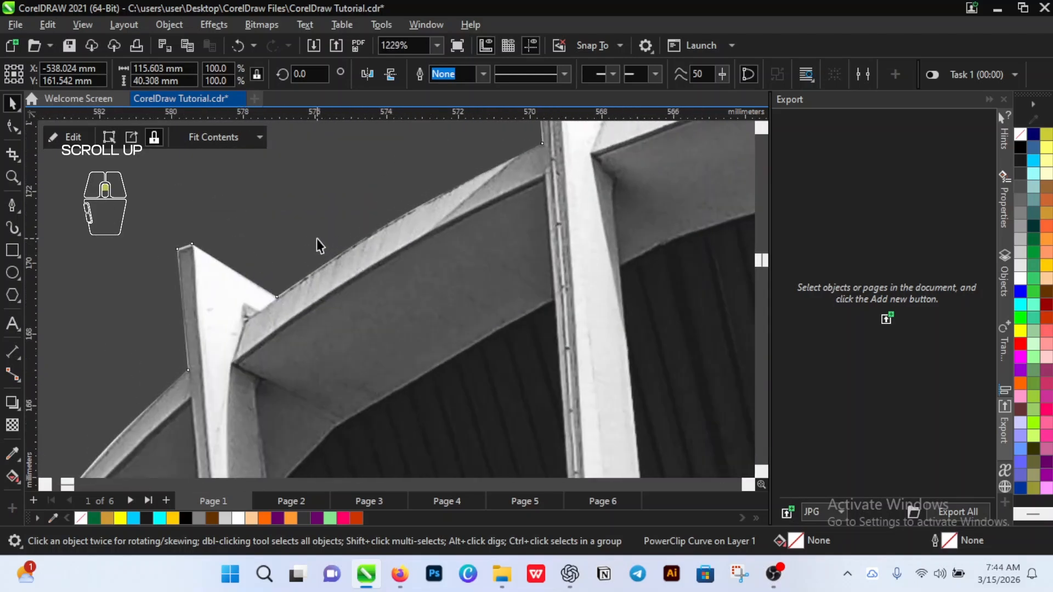
scroll(276, 265, down, 3)
scroll(130, 352, up, 1)
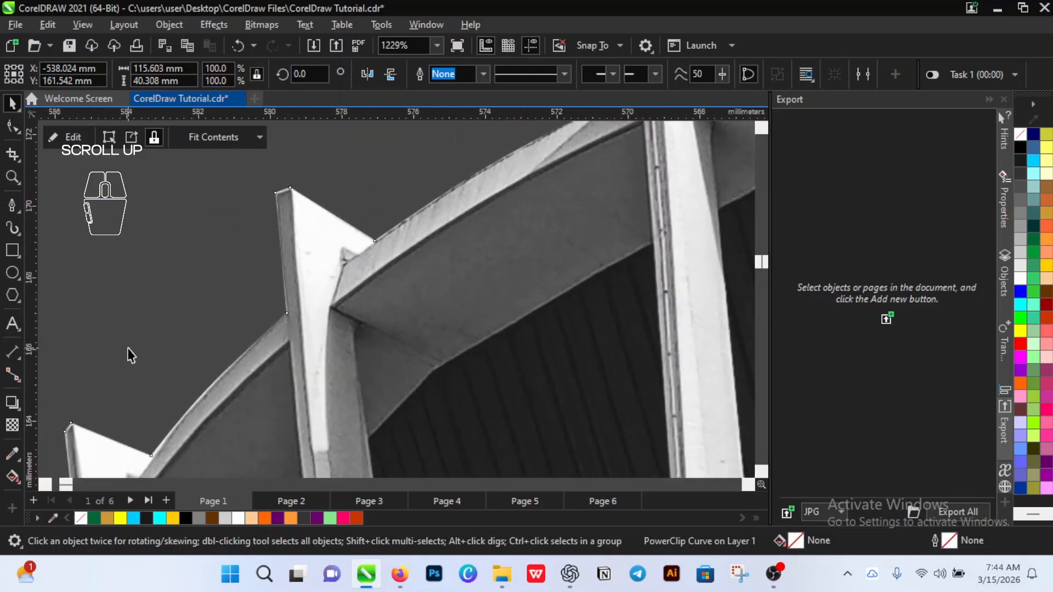
scroll(144, 353, down, 2)
scroll(571, 251, down, 2)
scroll(600, 252, up, 4)
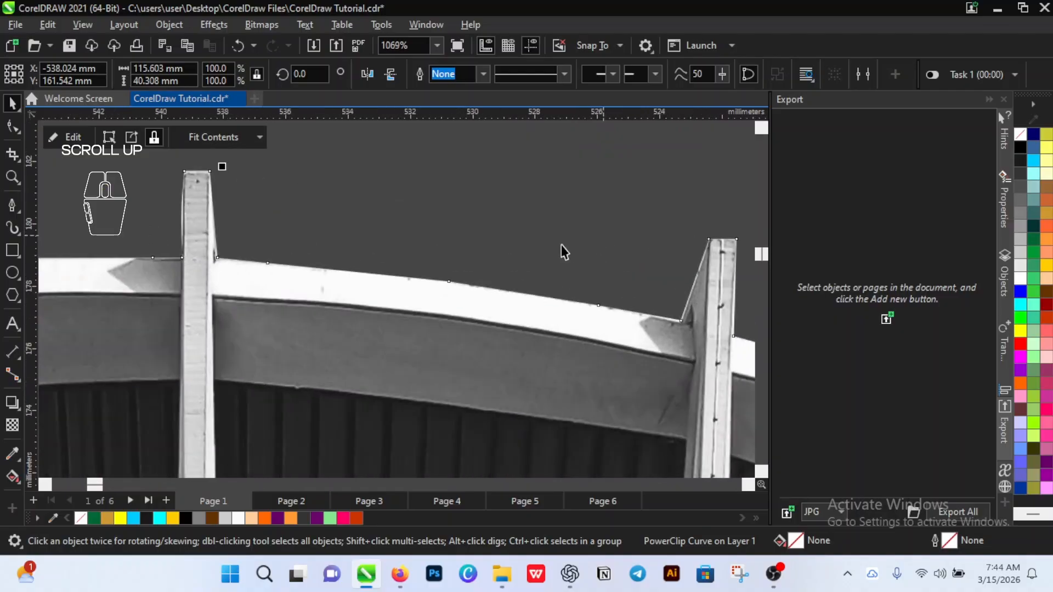
scroll(496, 259, down, 2)
scroll(667, 296, down, 2)
scroll(603, 318, up, 4)
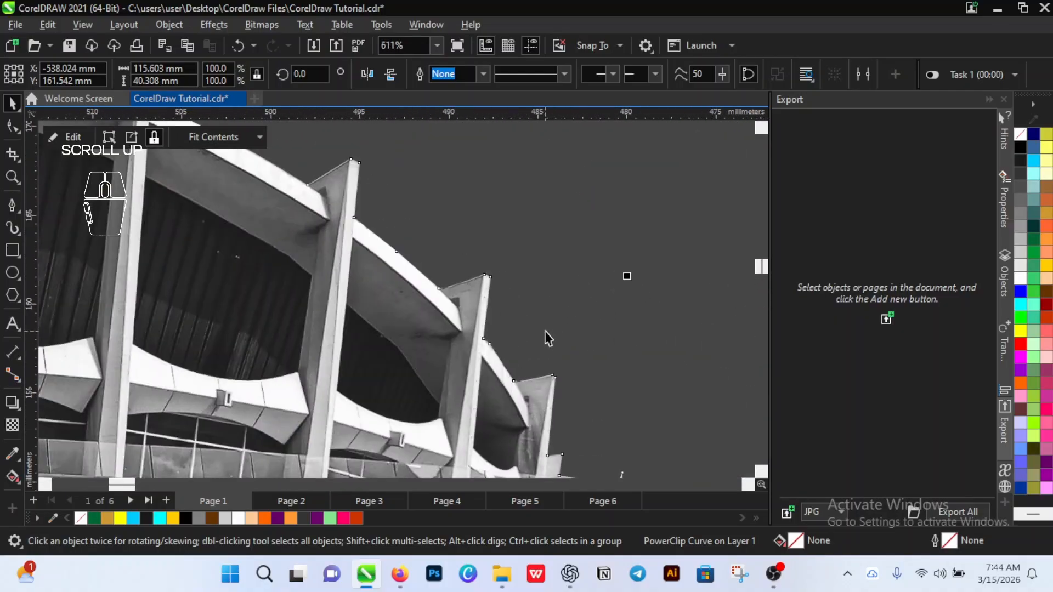
scroll(549, 338, down, 1)
scroll(549, 338, down, 5)
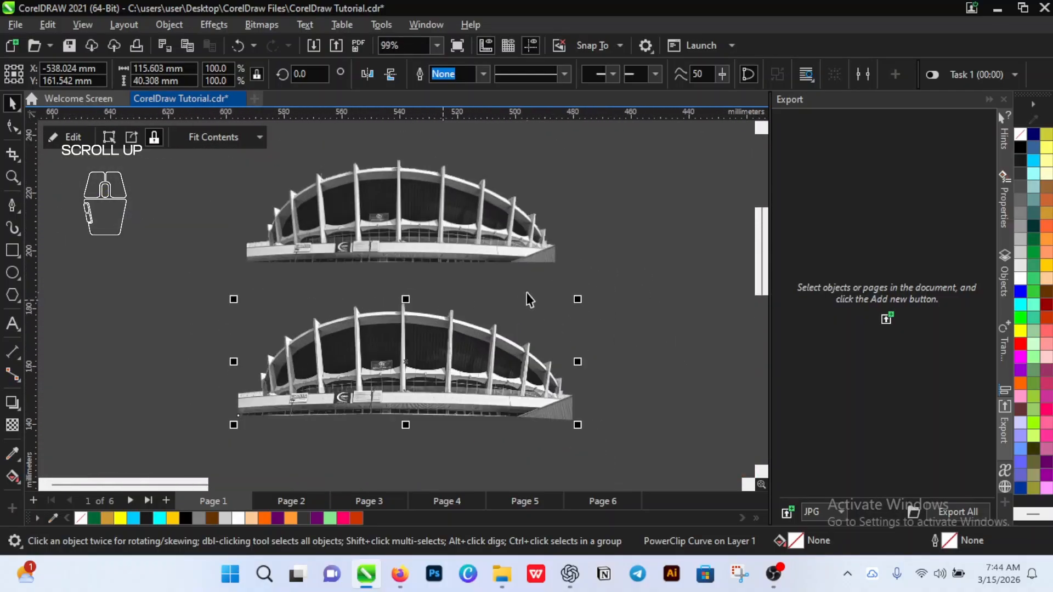
click(660, 286)
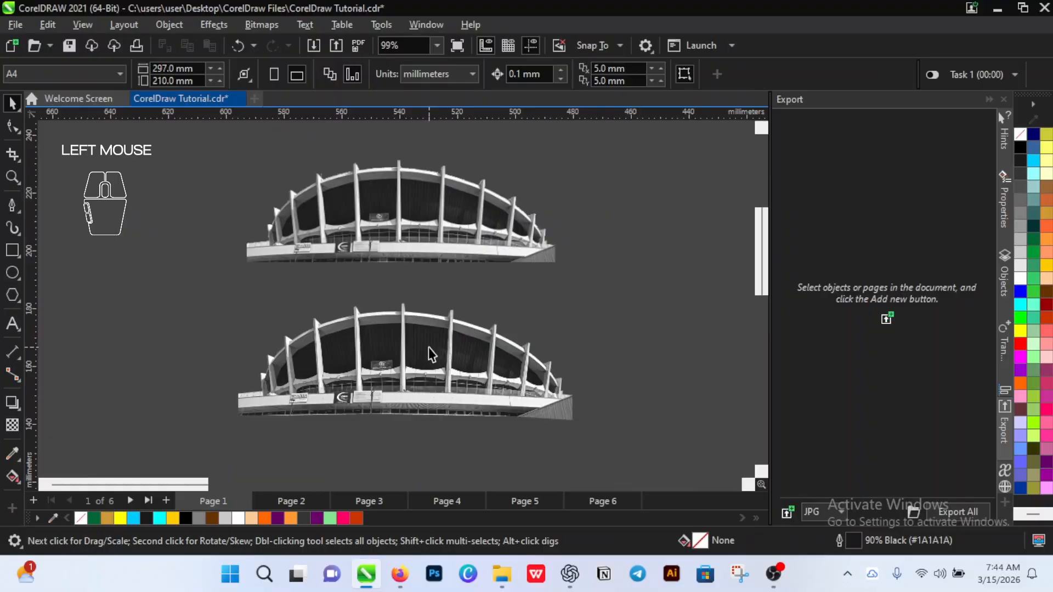
Step: Move the cropped theatre photo from the page to the pasteboard near the copied cutouts, at about X -632 mm, Y 105 mm
scroll(429, 347, down, 2)
scroll(429, 347, down, 2)
scroll(439, 348, up, 1)
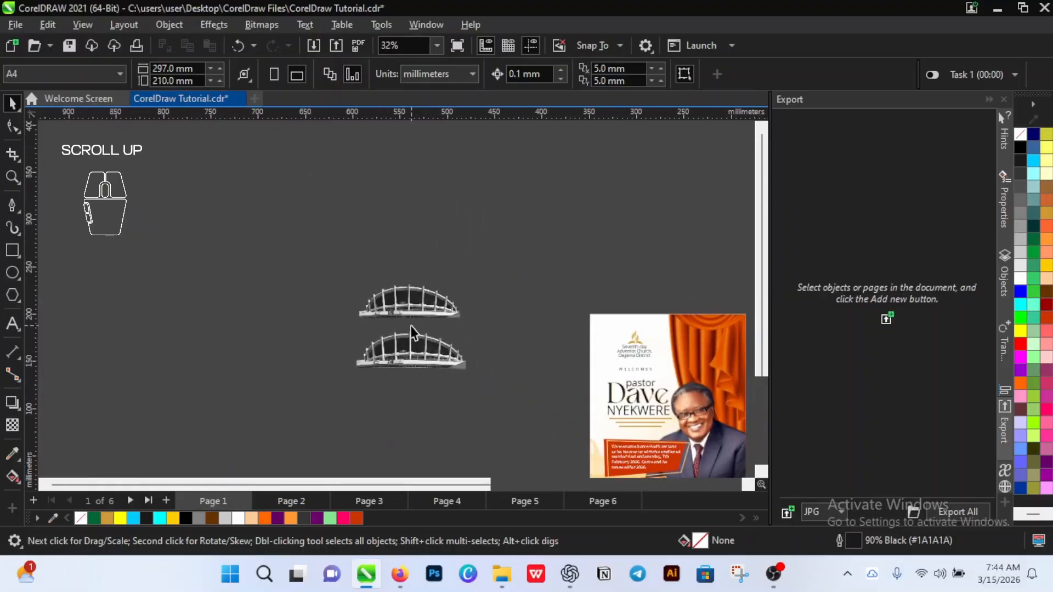
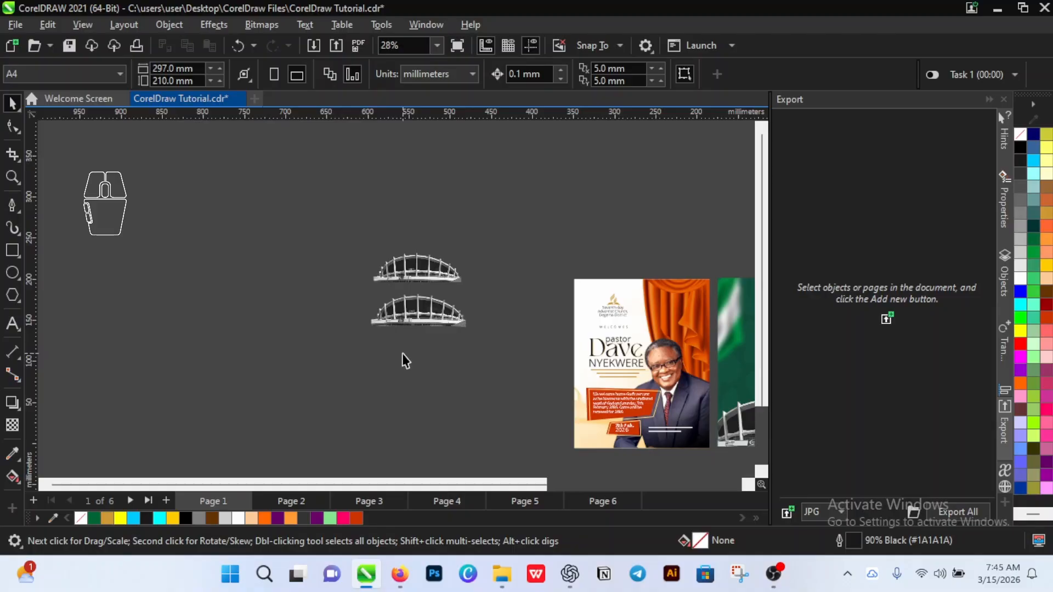
scroll(412, 304, up, 1)
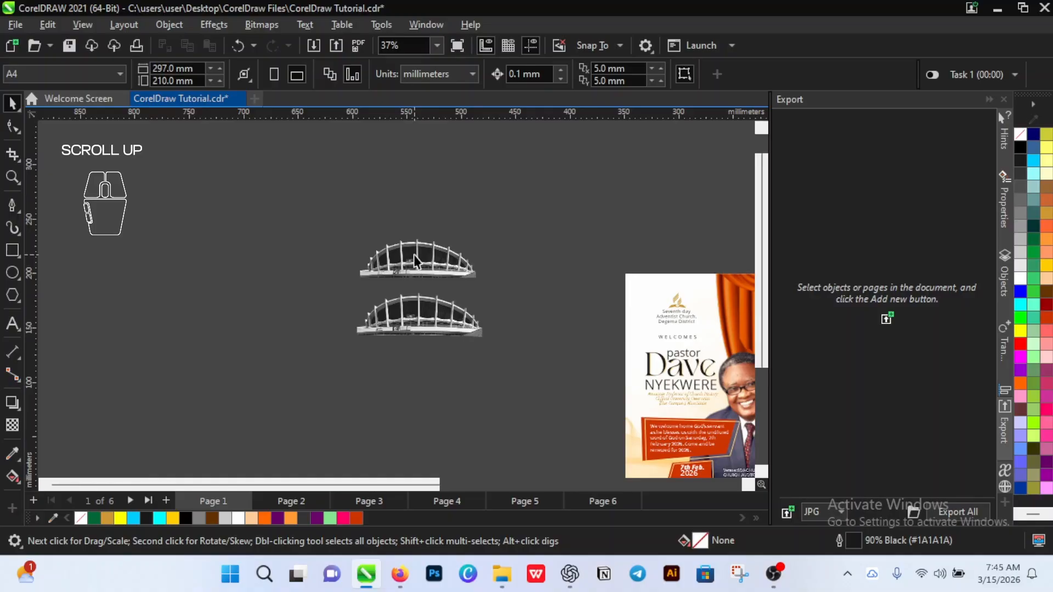
scroll(414, 258, down, 2)
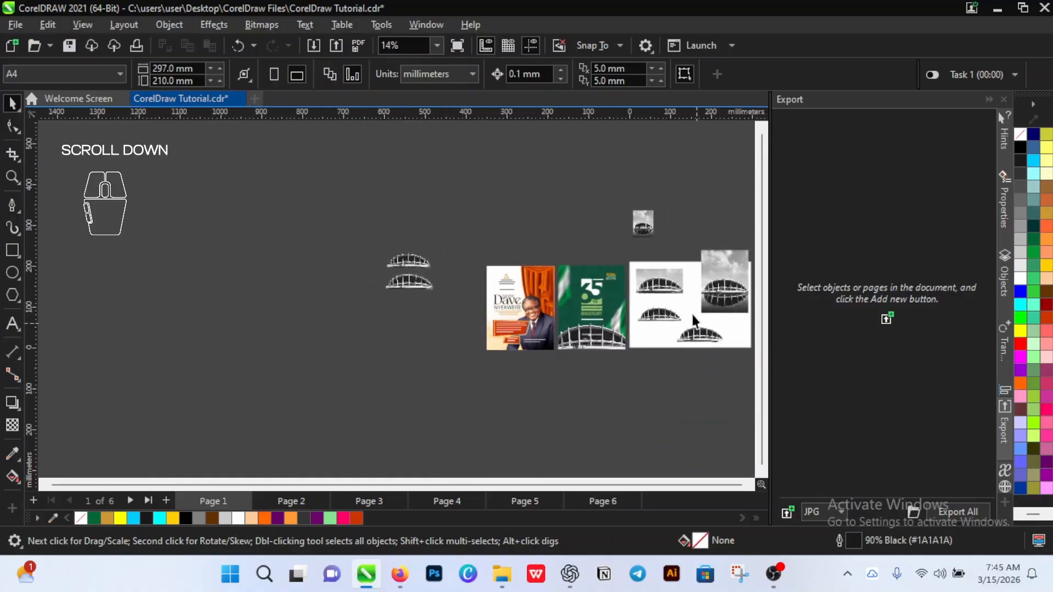
scroll(691, 332, down, 1)
scroll(620, 290, up, 2)
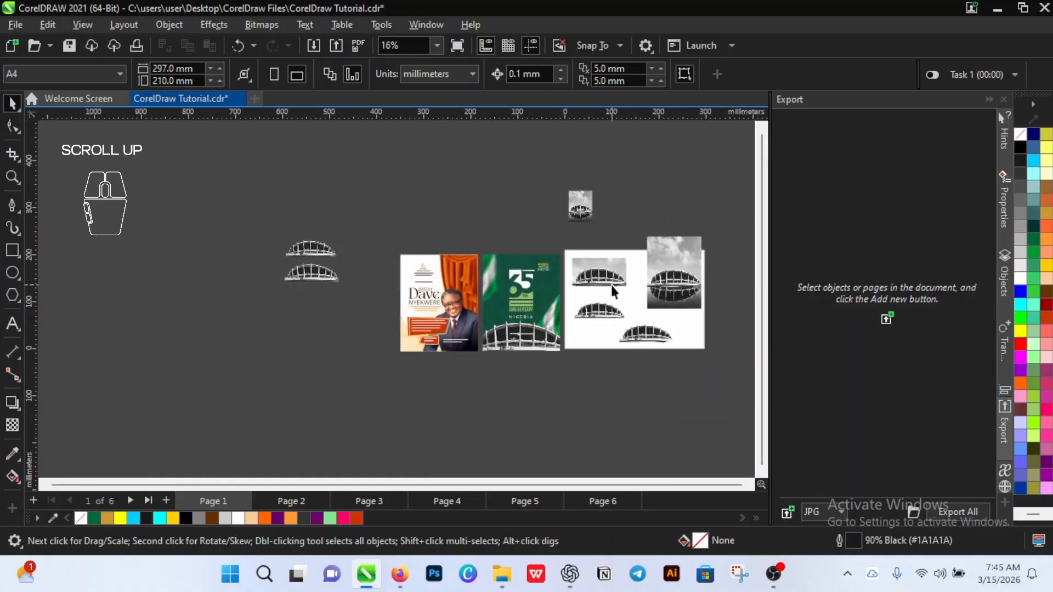
drag(609, 277, 278, 304)
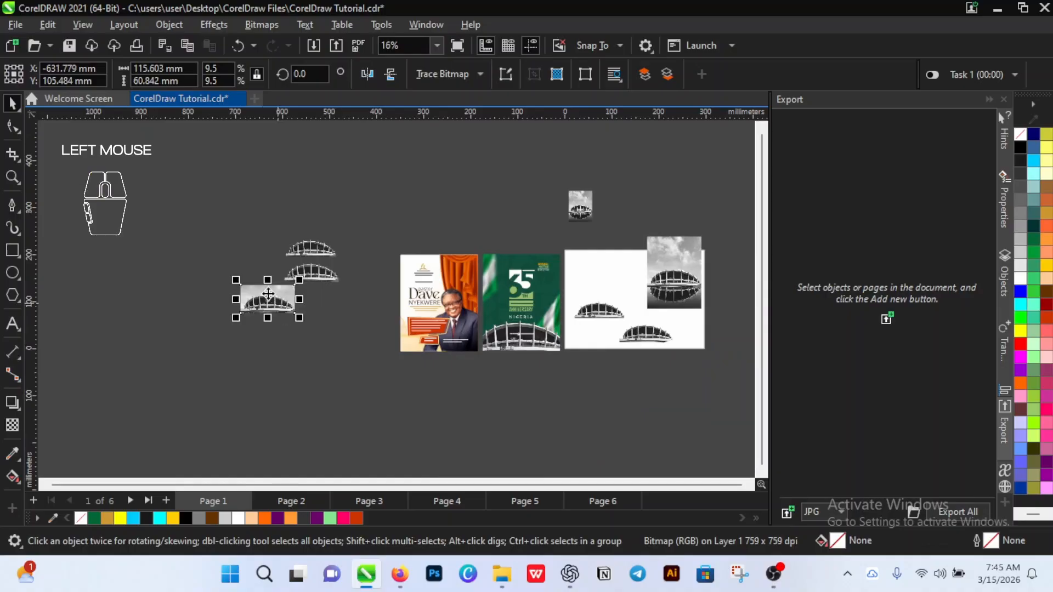
Step: Move the edited cutout beside the theatre photo, centred at about X -500 mm, Y 102 mm, and deselect it
scroll(306, 285, up, 3)
drag(522, 314, 578, 400)
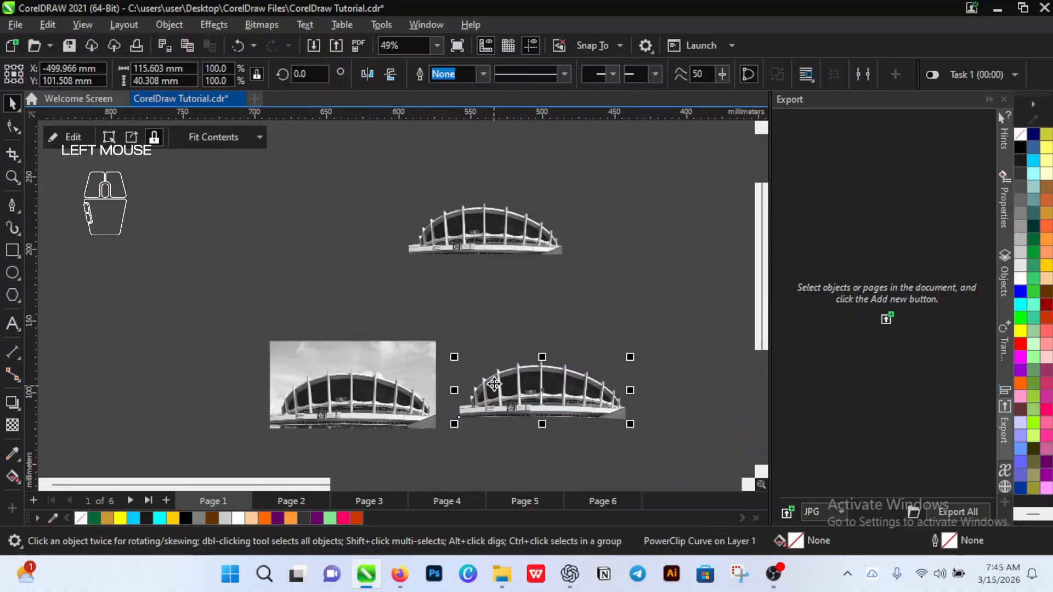
click(541, 332)
scroll(449, 349, down, 5)
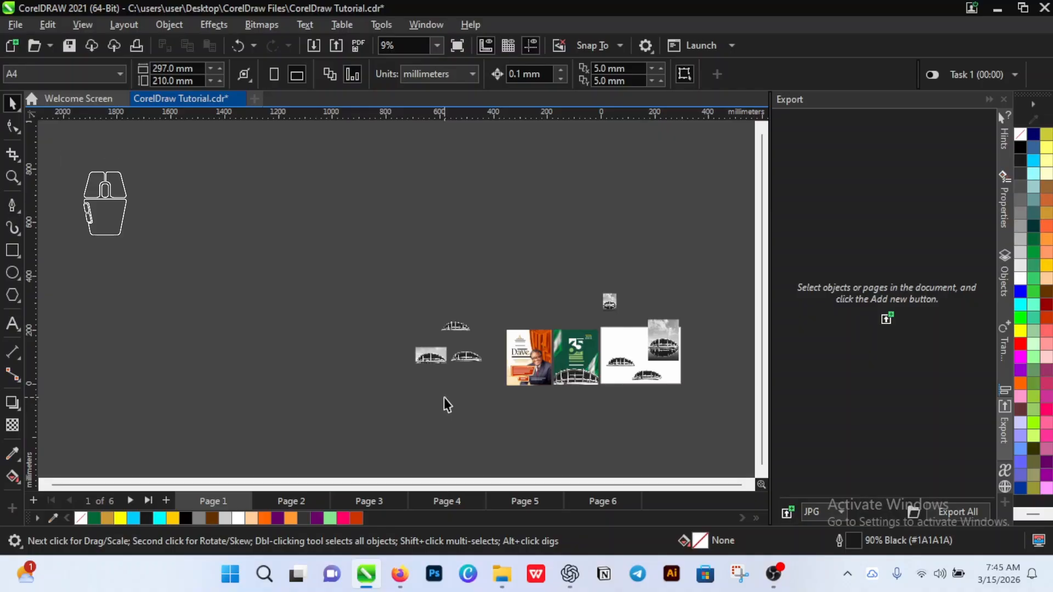
scroll(483, 372, up, 1)
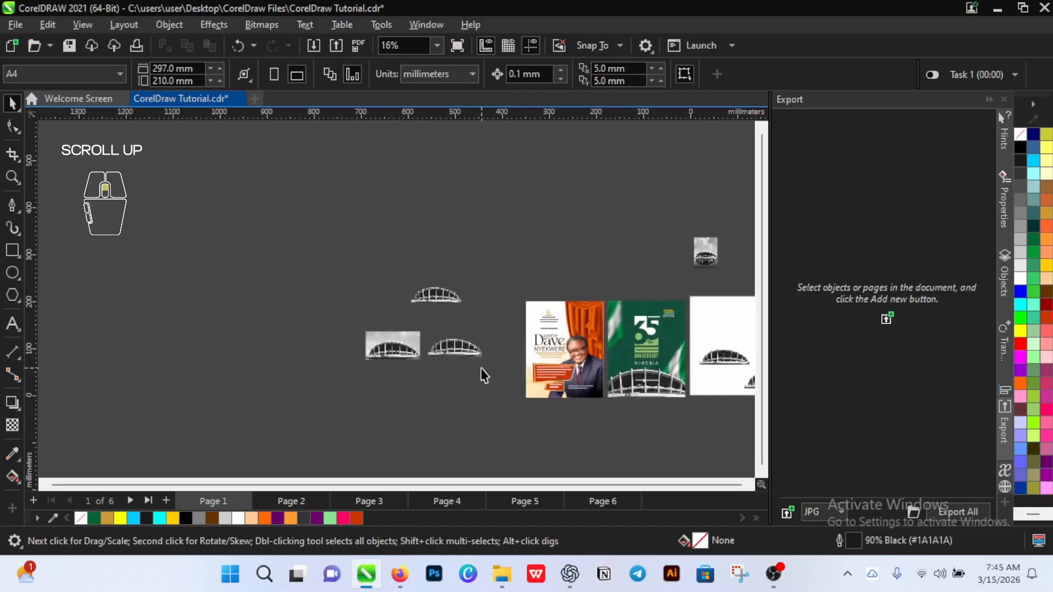
Step: Import the purple pattern image 88c0dc8e76cf5afe75c1b4bffa1cfa75.jpg from the Tutorial Resources folder onto the pasteboard above the building cutouts
scroll(582, 352, down, 2)
scroll(557, 363, up, 3)
scroll(557, 363, up, 1)
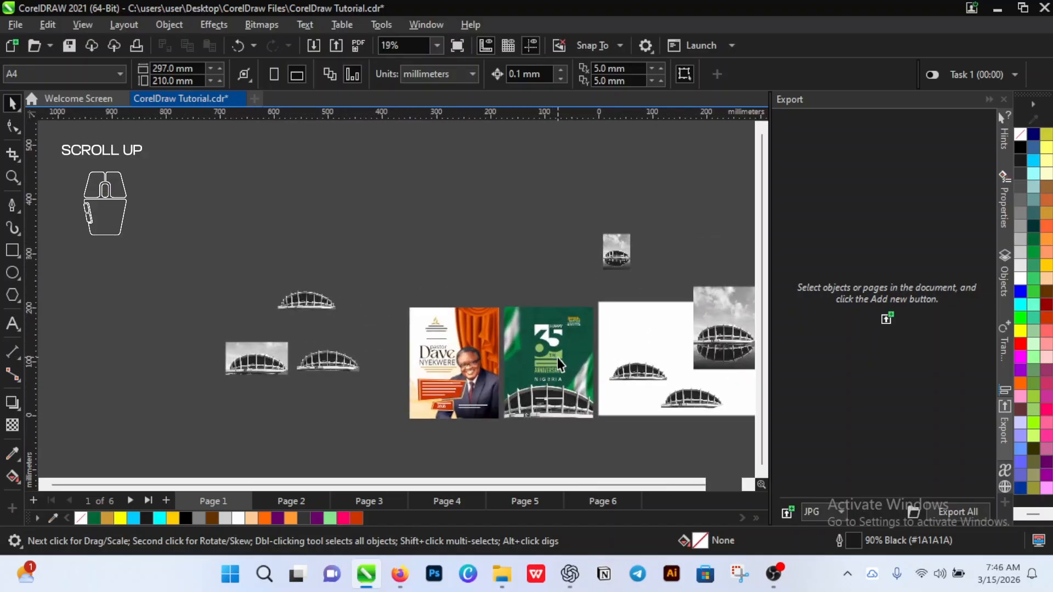
scroll(557, 358, down, 1)
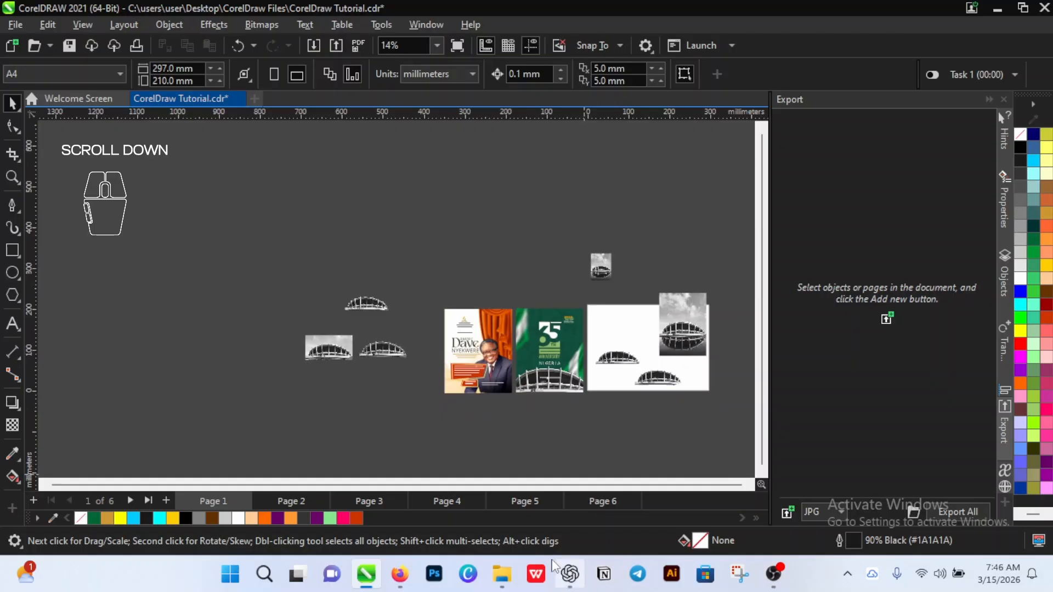
click(502, 574)
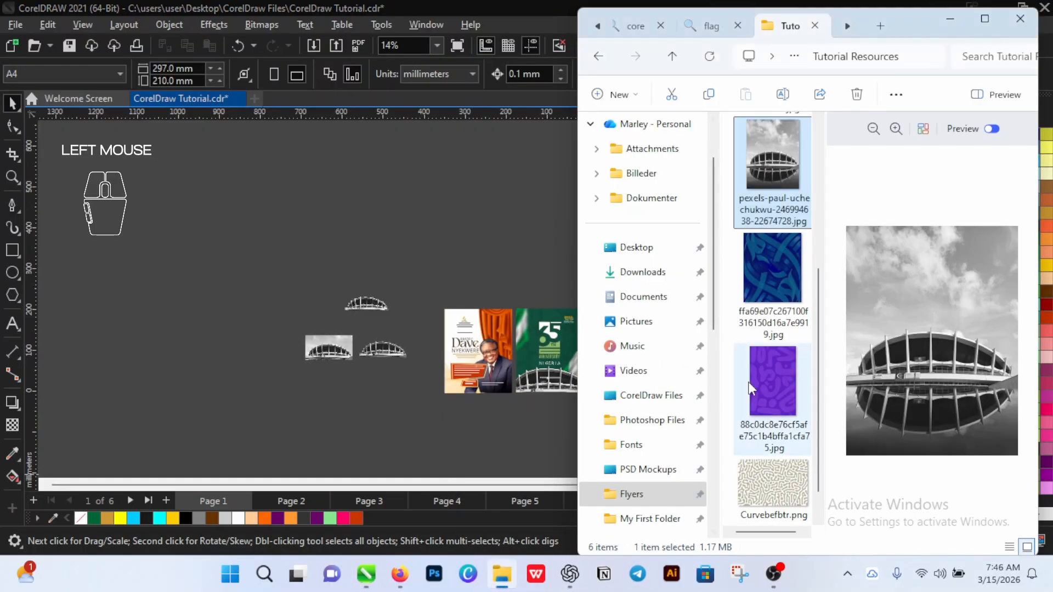
click(787, 375)
drag(551, 403, 425, 279)
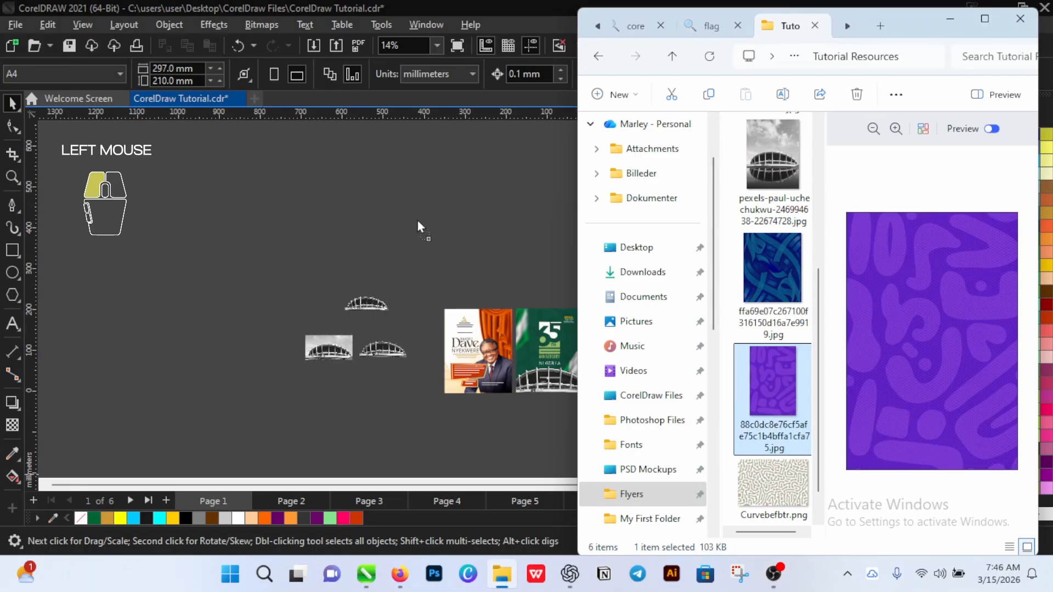
drag(417, 220, 416, 219)
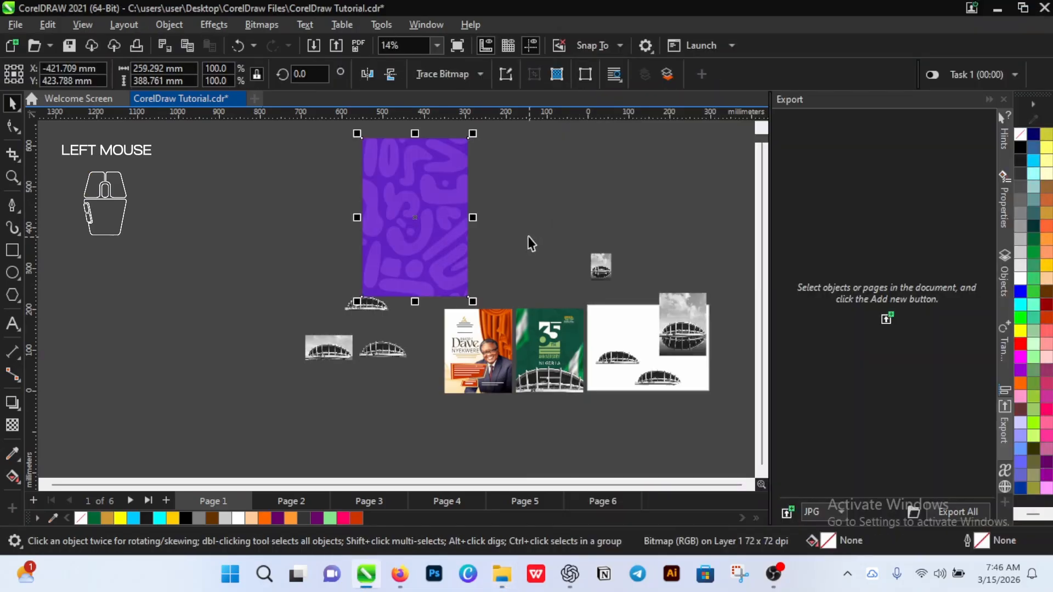
Step: Scale the purple pattern image down to 52.8% and move it below the green anniversary flyer, at about X -86 mm, Y -139 mm
scroll(430, 219, down, 3)
scroll(409, 211, up, 2)
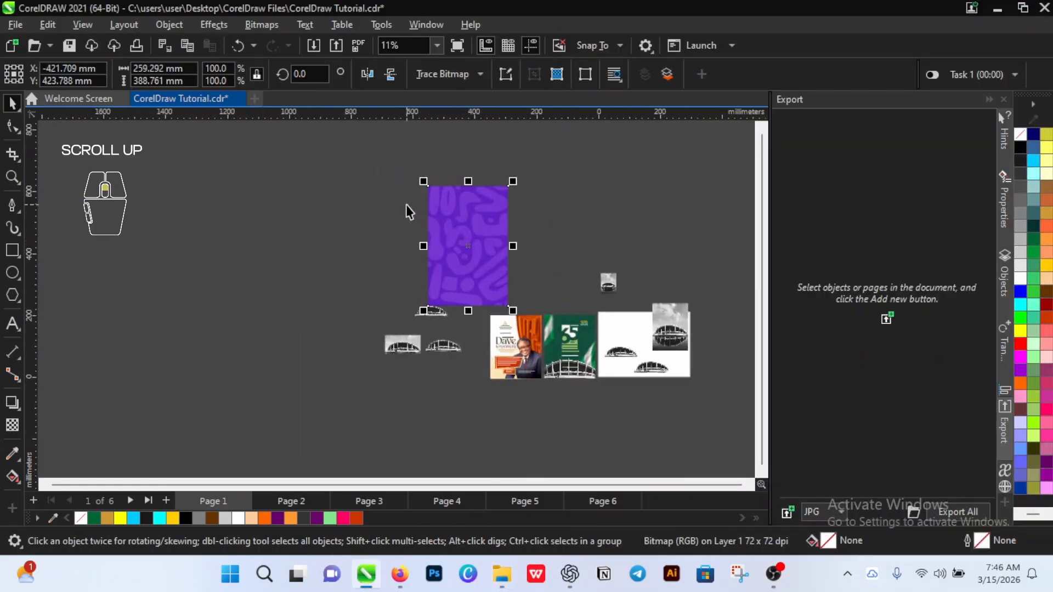
scroll(406, 189, up, 3)
scroll(450, 189, down, 2)
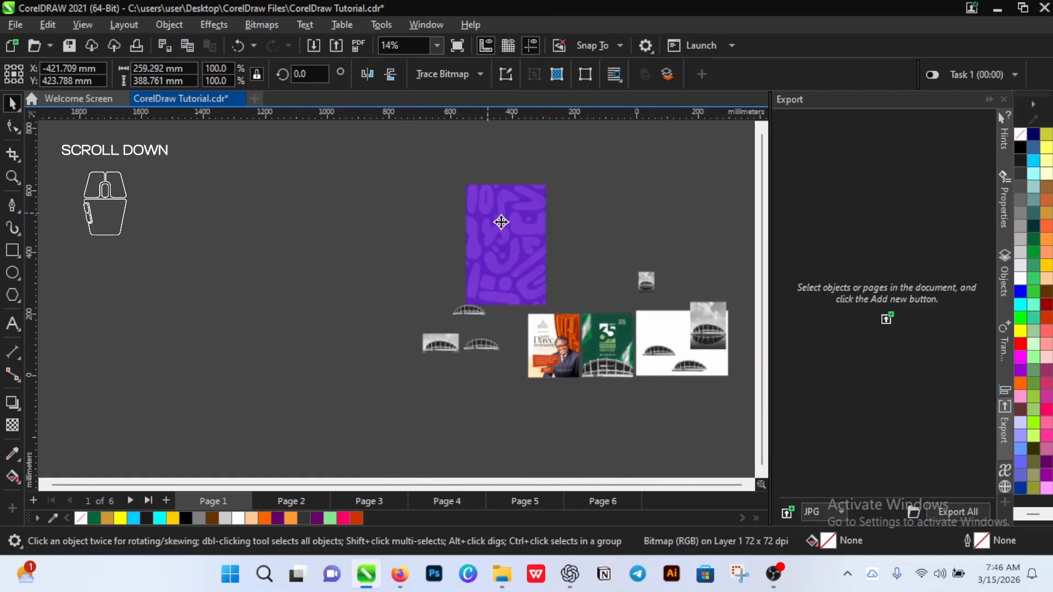
drag(550, 181, 512, 237)
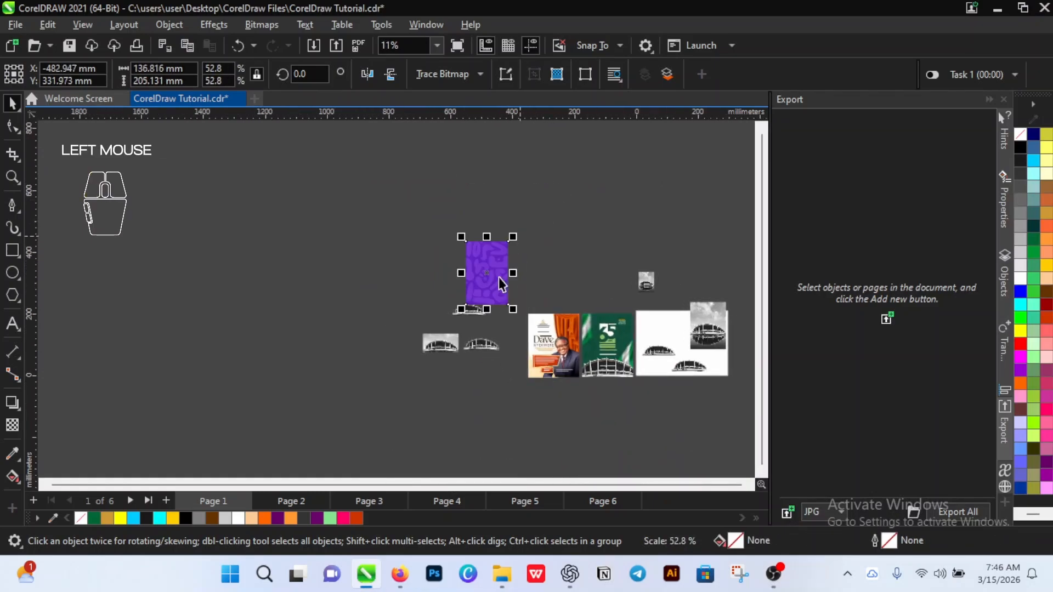
drag(499, 282, 621, 428)
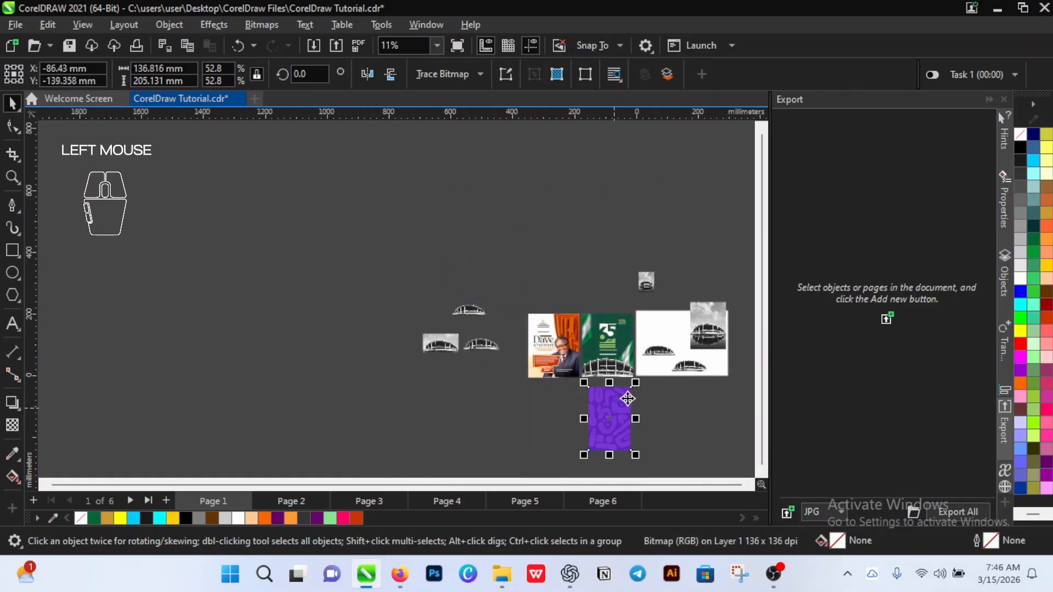
Step: Examine the green flyer's background pattern, and move the purple pattern image below the building cutouts, at about X -479 mm, Y -95 mm
scroll(623, 356, up, 4)
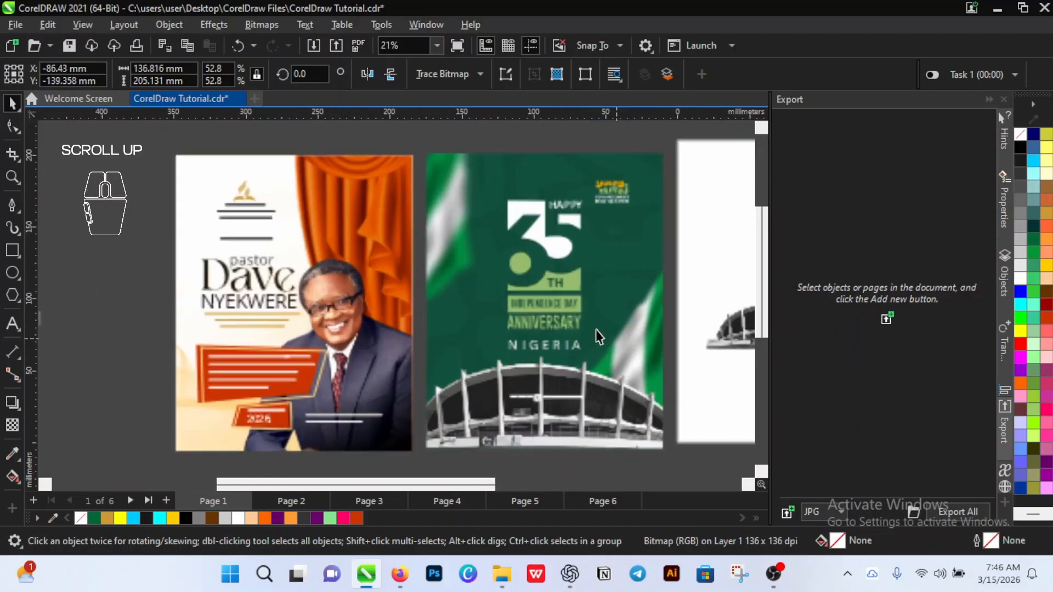
scroll(487, 272, up, 8)
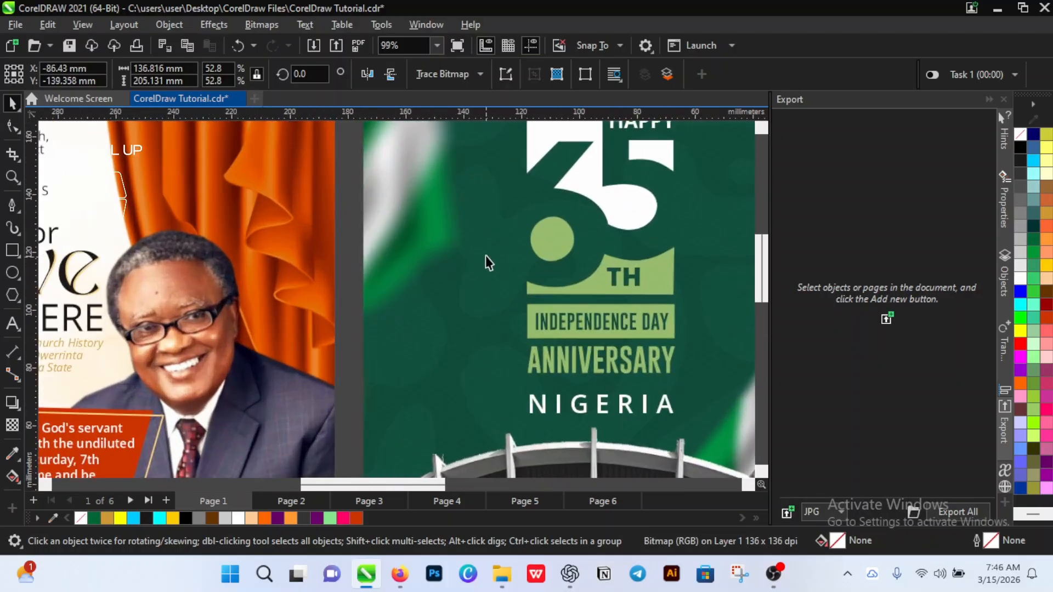
scroll(487, 257, down, 2)
scroll(499, 242, up, 1)
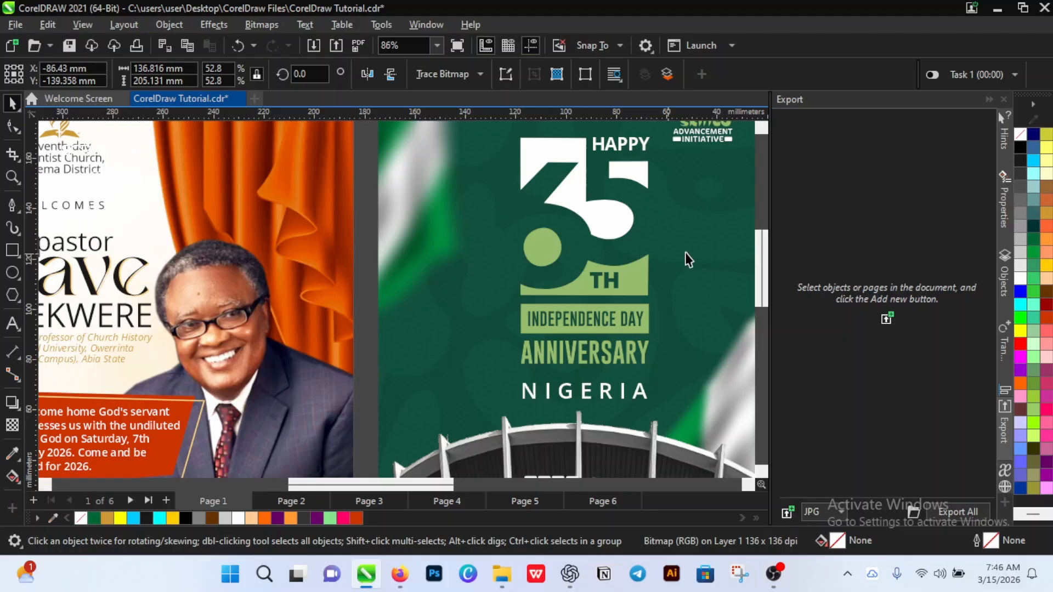
scroll(686, 252, down, 4)
scroll(570, 277, up, 2)
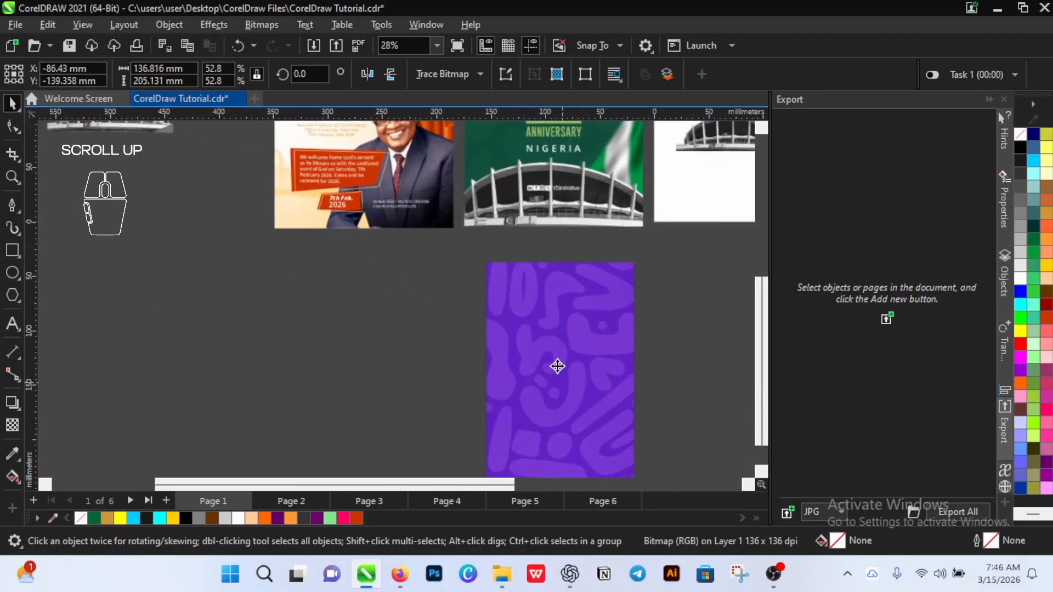
click(561, 333)
scroll(570, 329, down, 1)
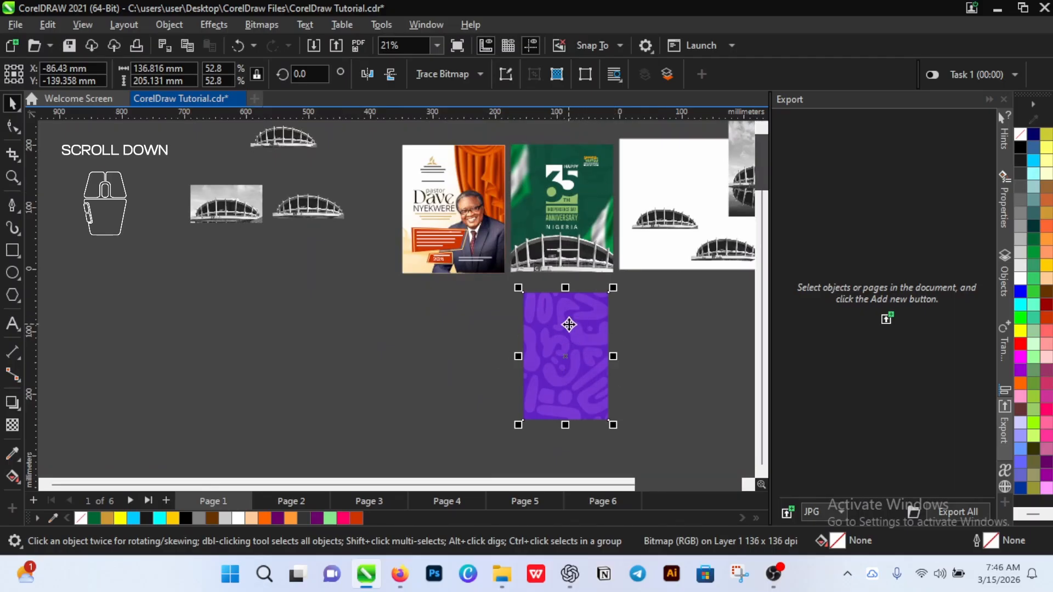
drag(569, 324, 325, 297)
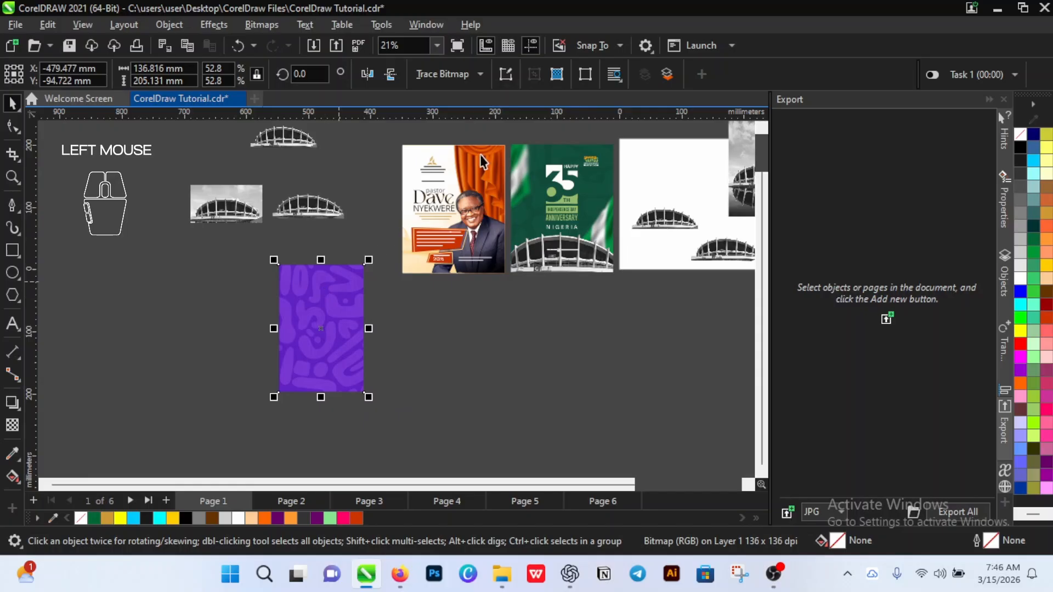
Step: Open the Hue/Saturation/Lightness adjustment for the purple pattern image and reset all its values to 0
click(220, 24)
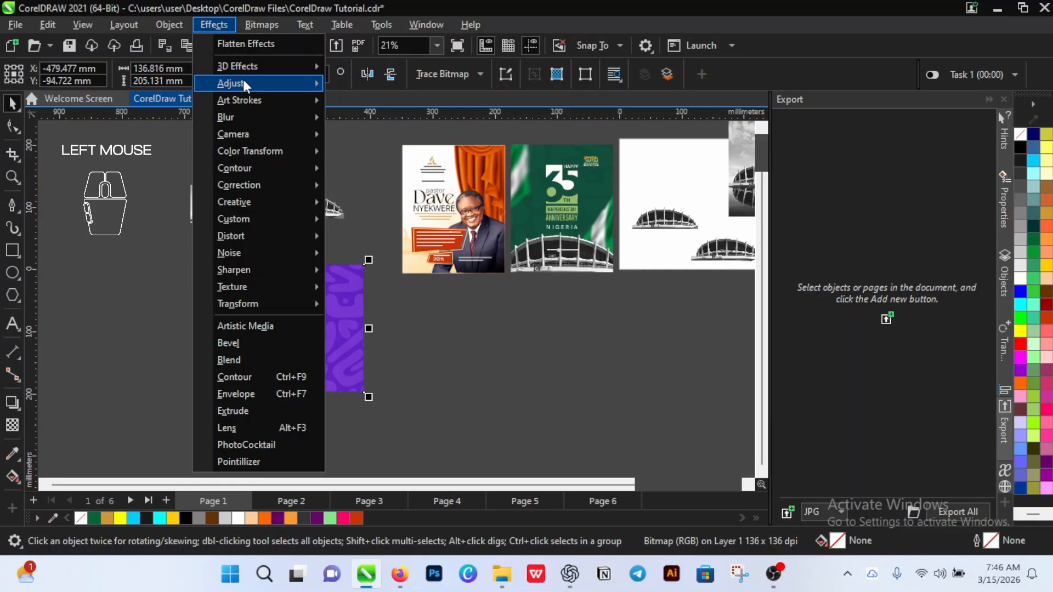
mouse_move(242, 79)
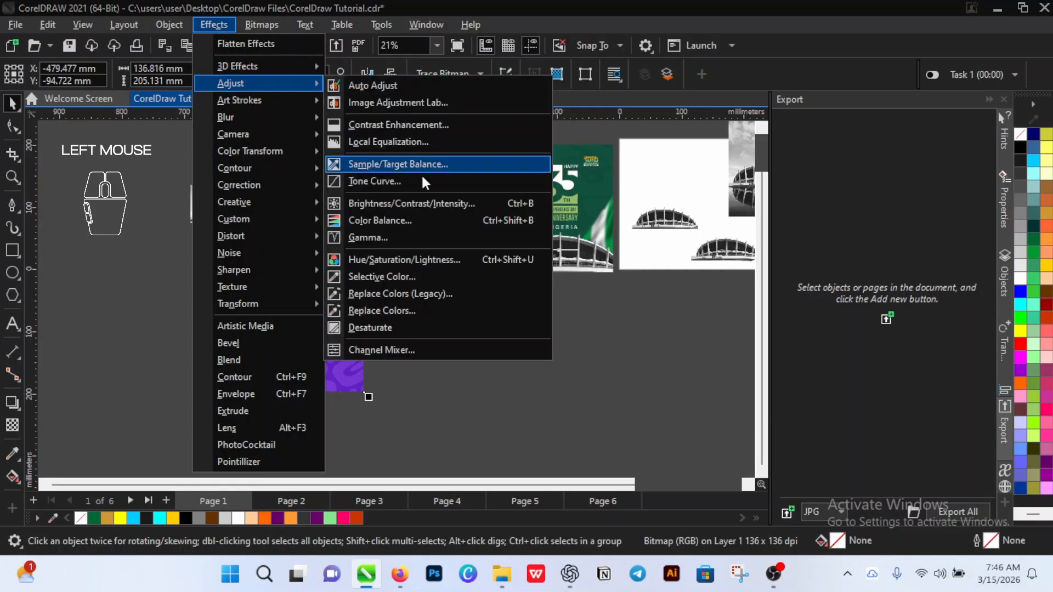
click(447, 262)
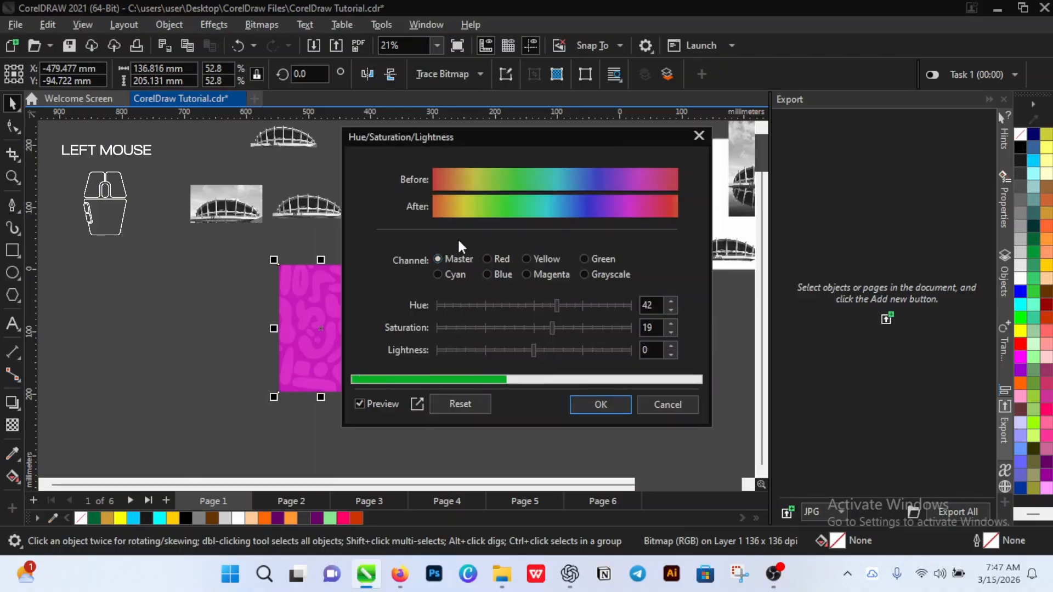
drag(429, 140, 528, 149)
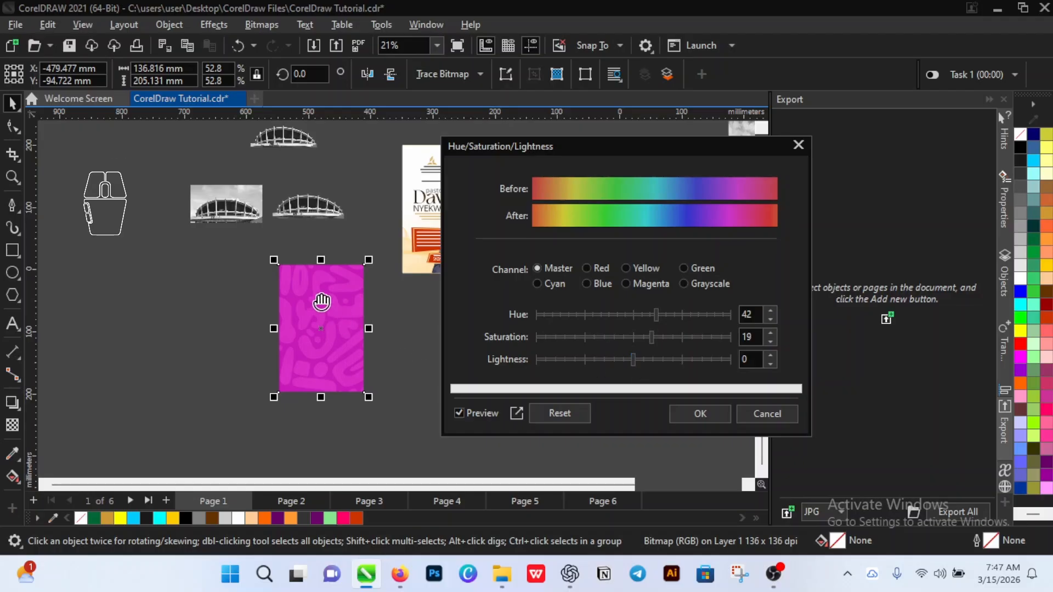
click(576, 415)
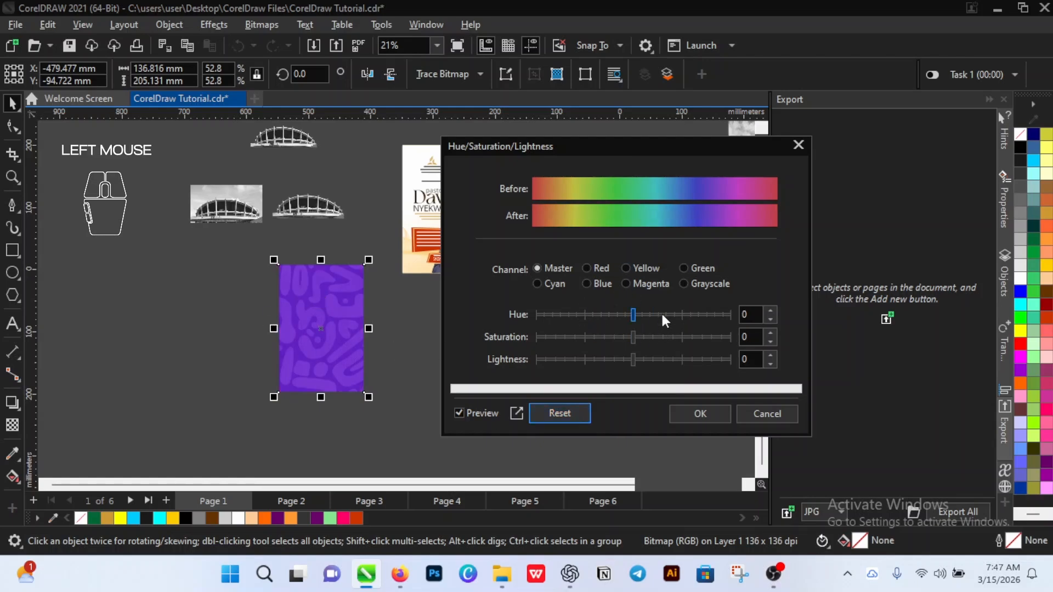
Step: Try hue values of 53, 162, -166 and -156 on the pattern image to shift it from purple towards green
click(663, 316)
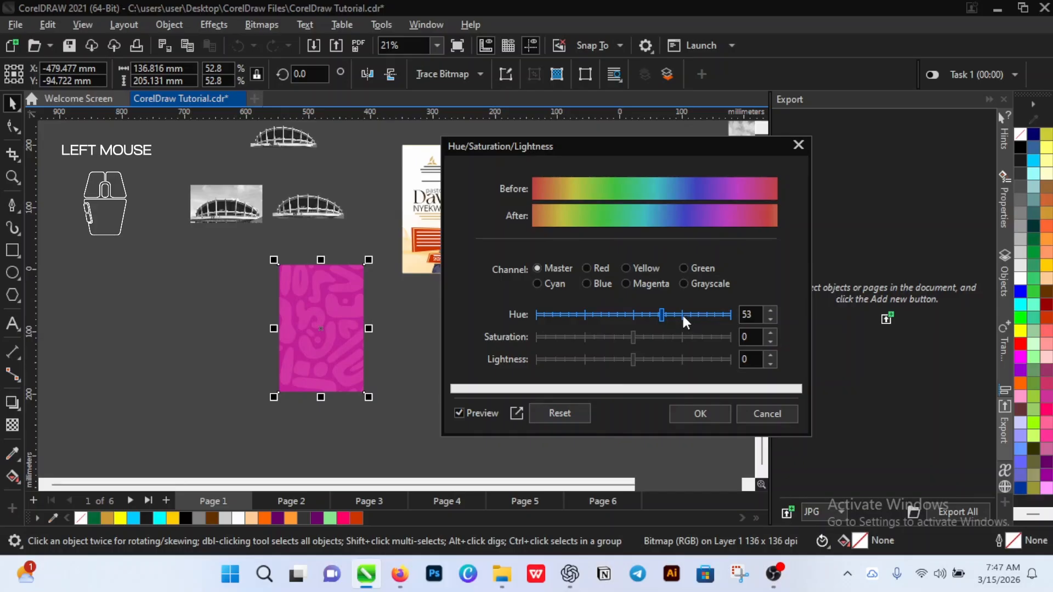
drag(682, 313, 722, 315)
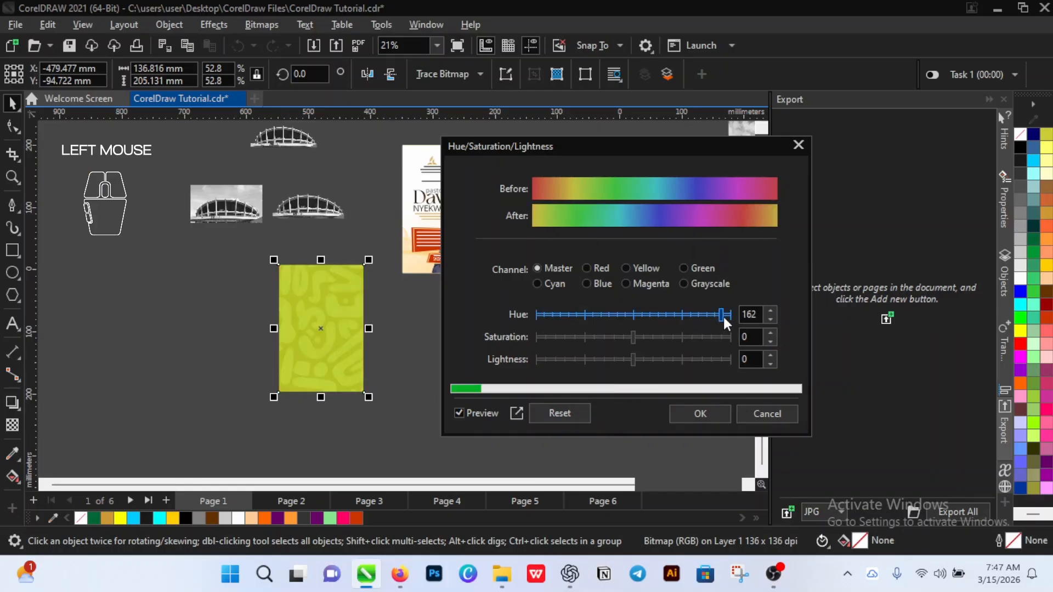
click(726, 317)
click(541, 317)
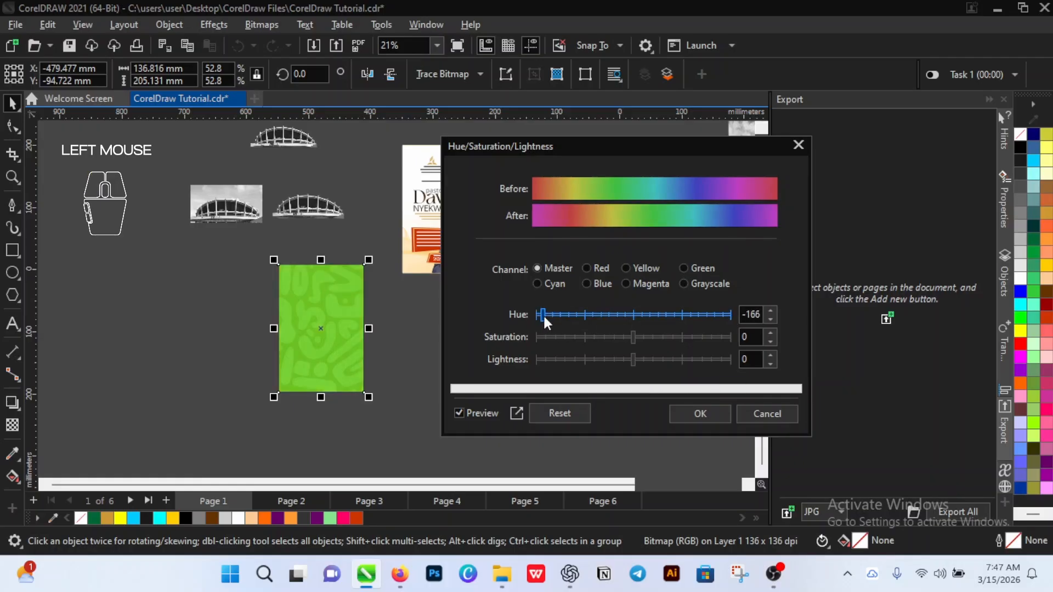
mouse_move(544, 317)
mouse_down()
mouse_move(611, 315)
mouse_move(538, 313)
mouse_move(564, 317)
mouse_up()
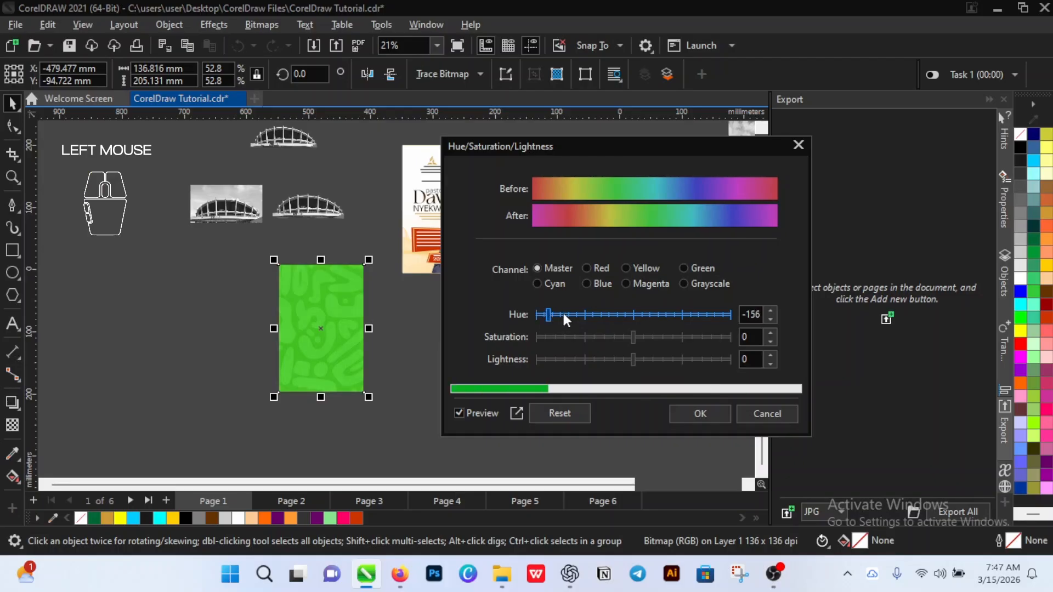
Step: Try darkening and muting the green pattern image with saturation -53 and lightness -47, keeping the green flyer in view for comparison
click(609, 337)
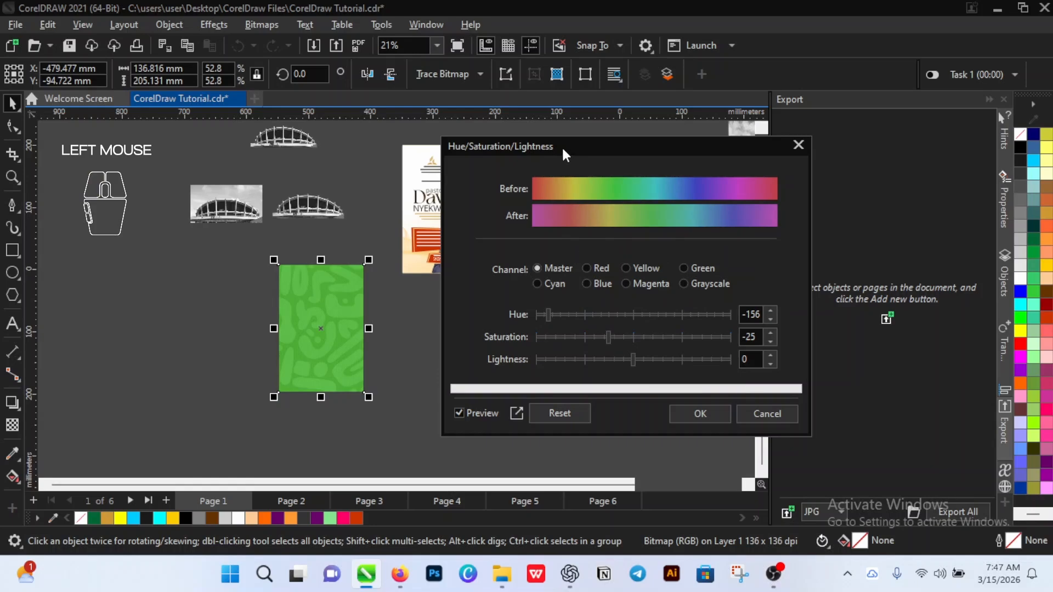
drag(563, 149, 699, 154)
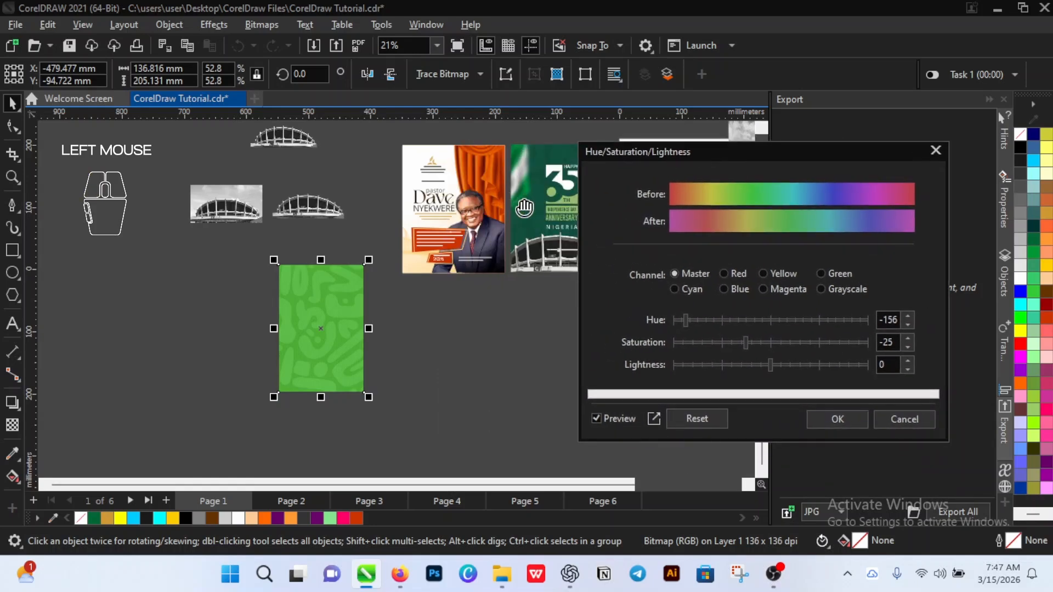
click(730, 341)
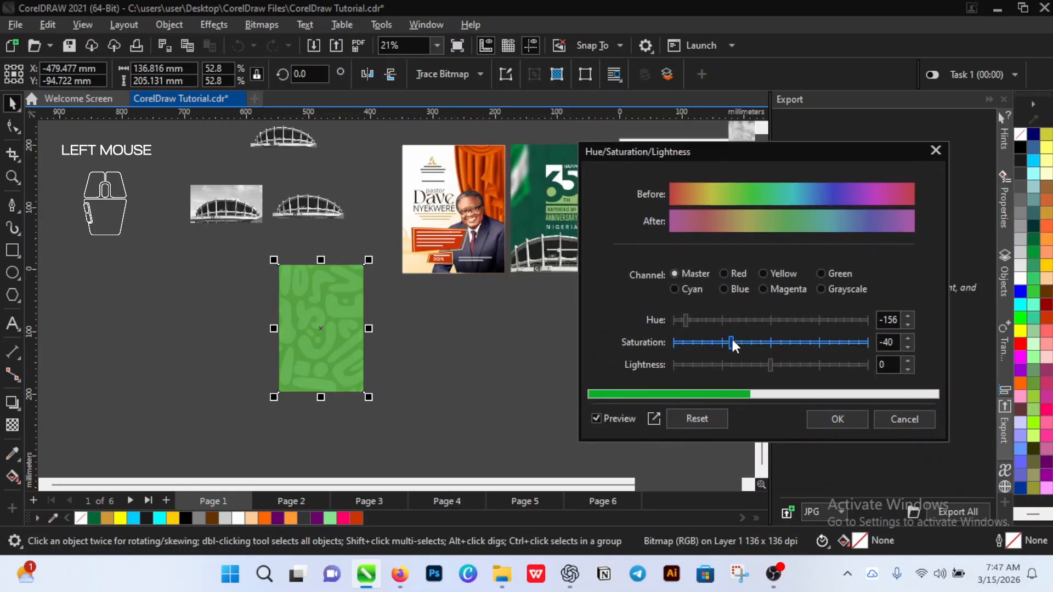
click(739, 365)
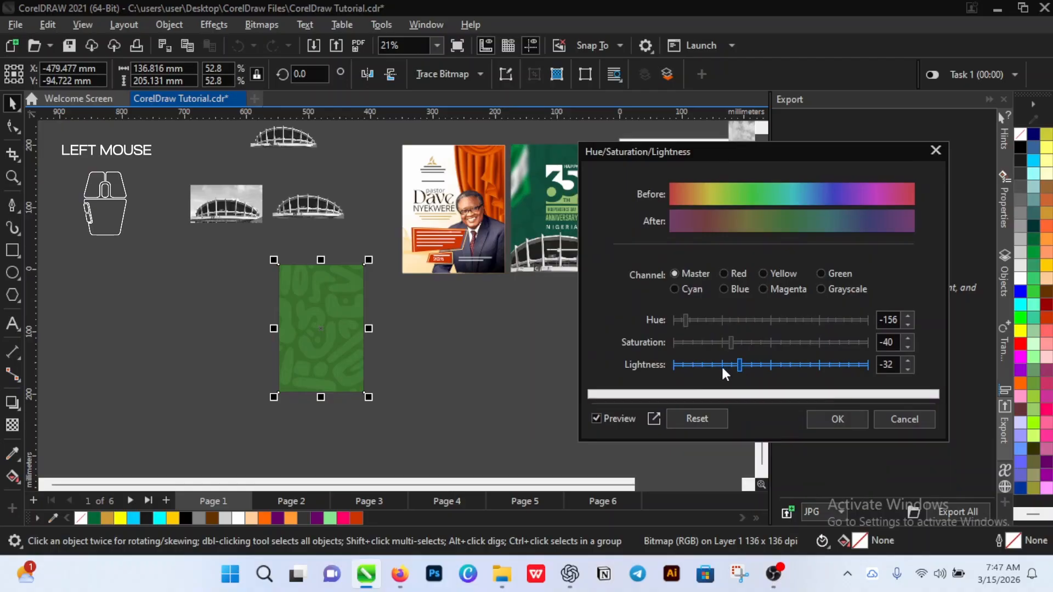
click(719, 365)
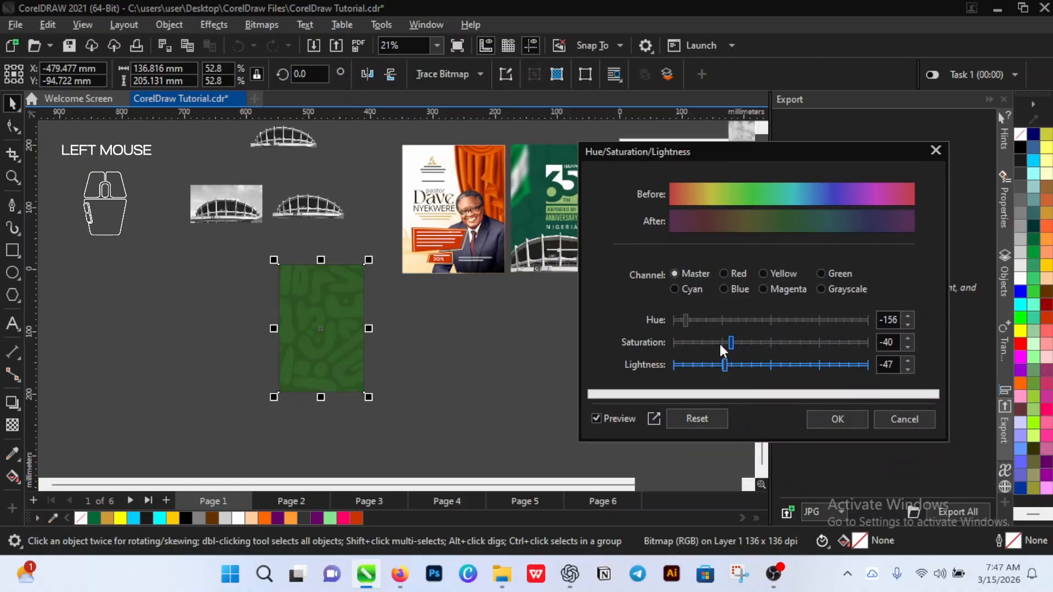
click(719, 341)
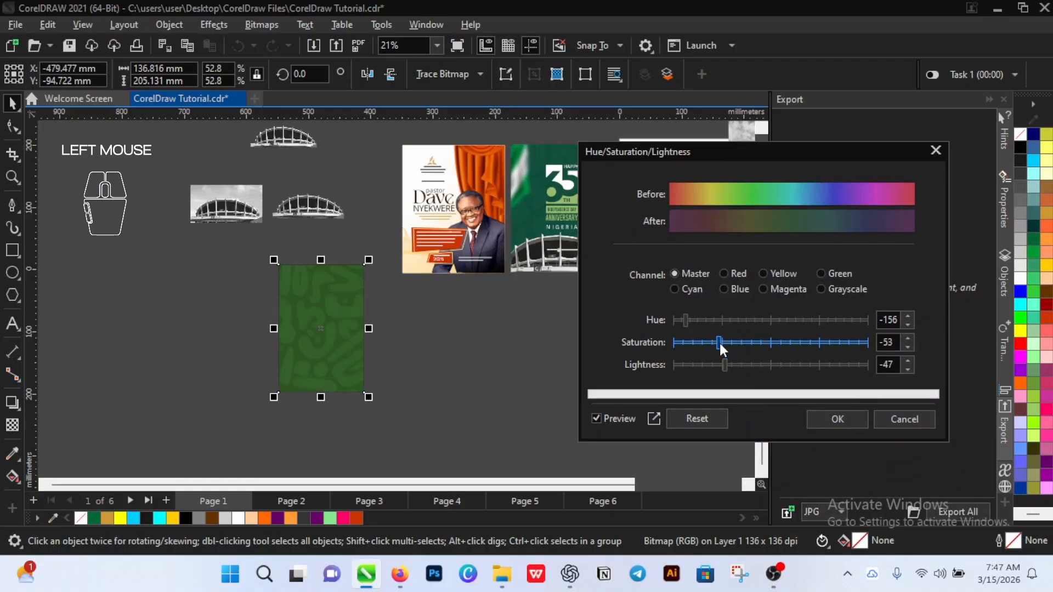
Step: Adjust the green pattern image to hue -115, saturation -41 and lightness -53 to bring it closer to the flyer's green
click(695, 322)
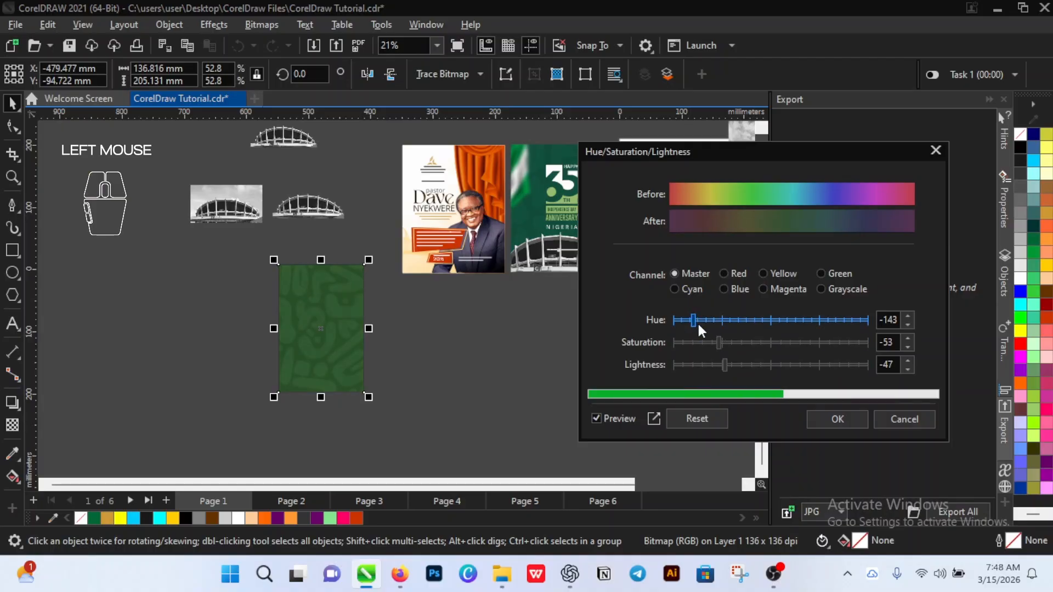
drag(694, 323, 702, 323)
click(708, 324)
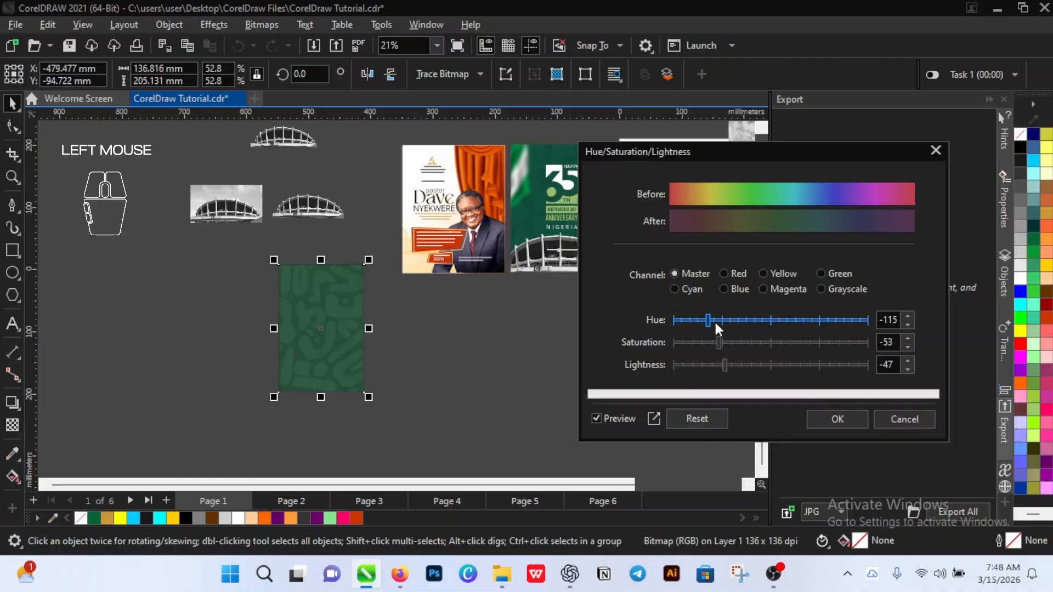
click(723, 342)
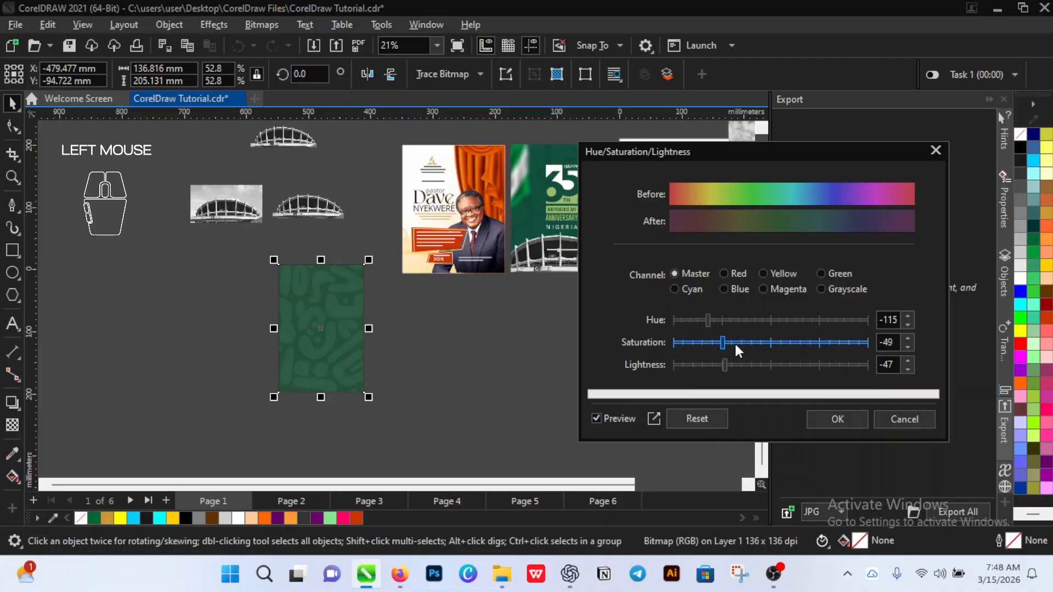
click(733, 343)
click(714, 365)
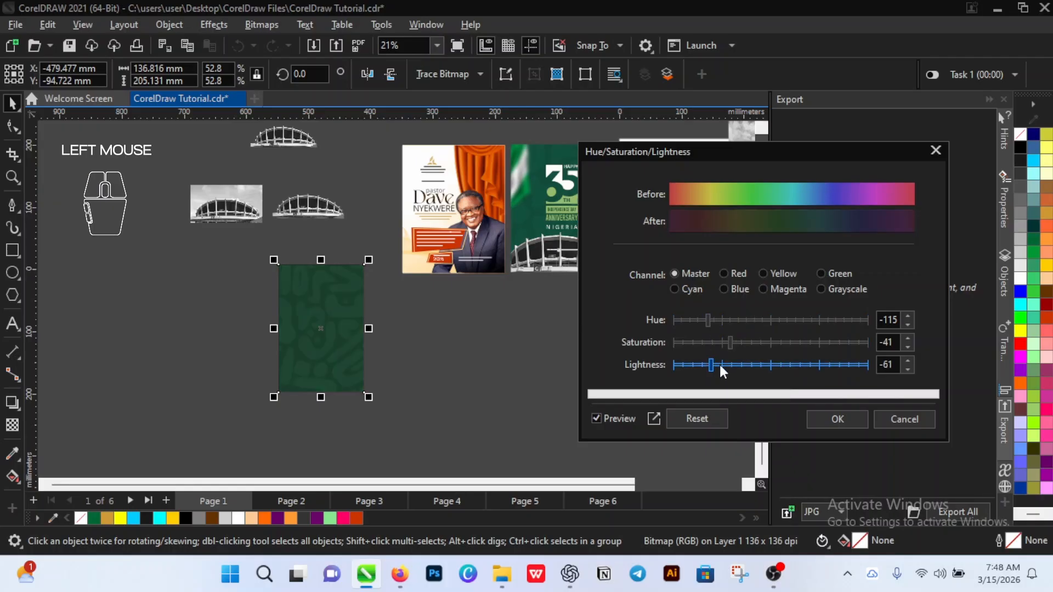
click(719, 366)
Step: Fine-tune the pattern image's hue to -106, apply the colour adjustment, and compare the pattern with the green flyer
click(716, 320)
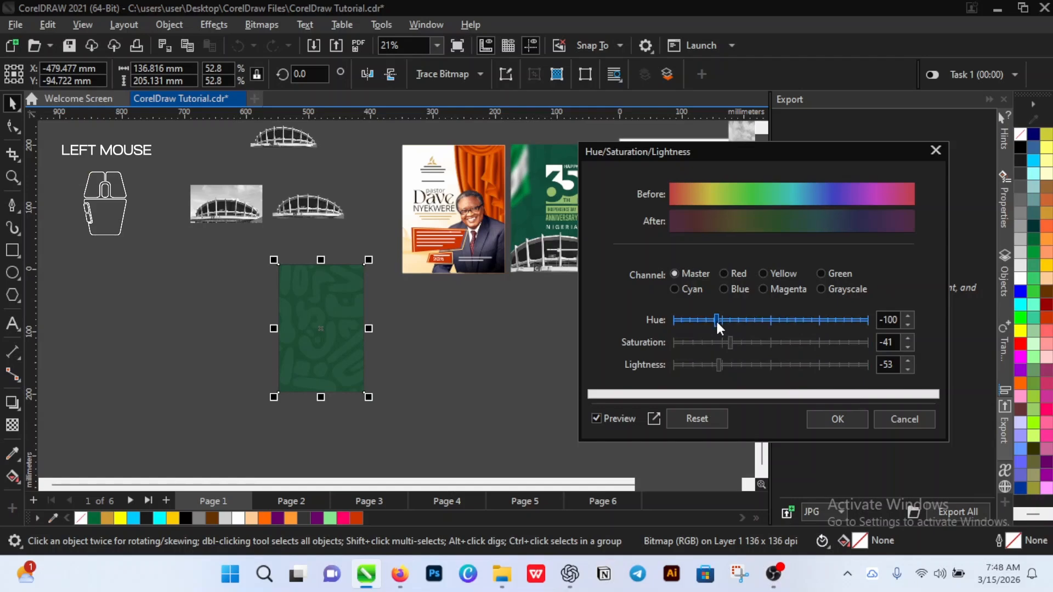
click(721, 319)
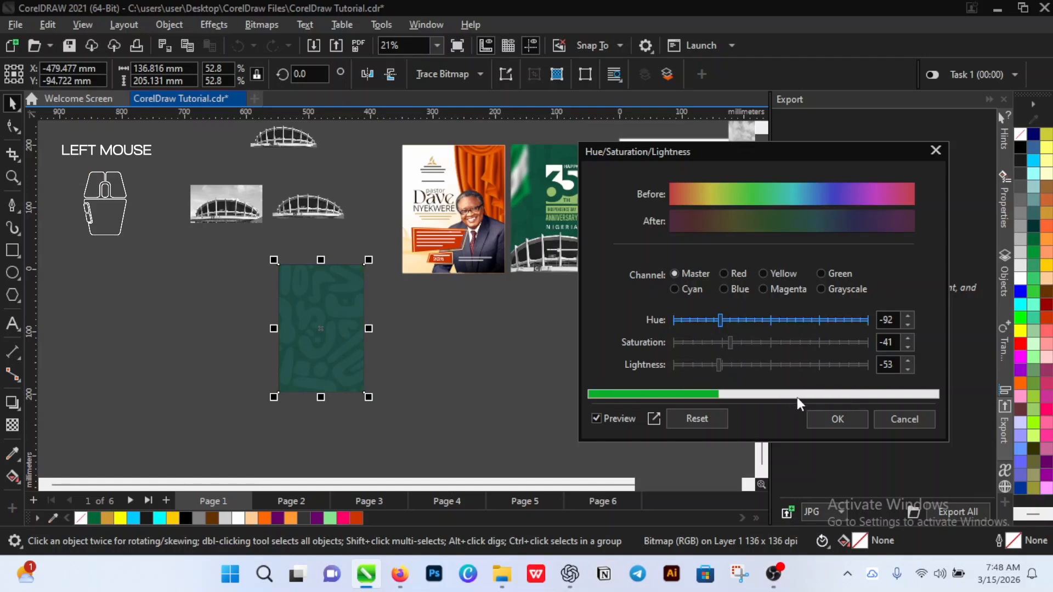
click(713, 319)
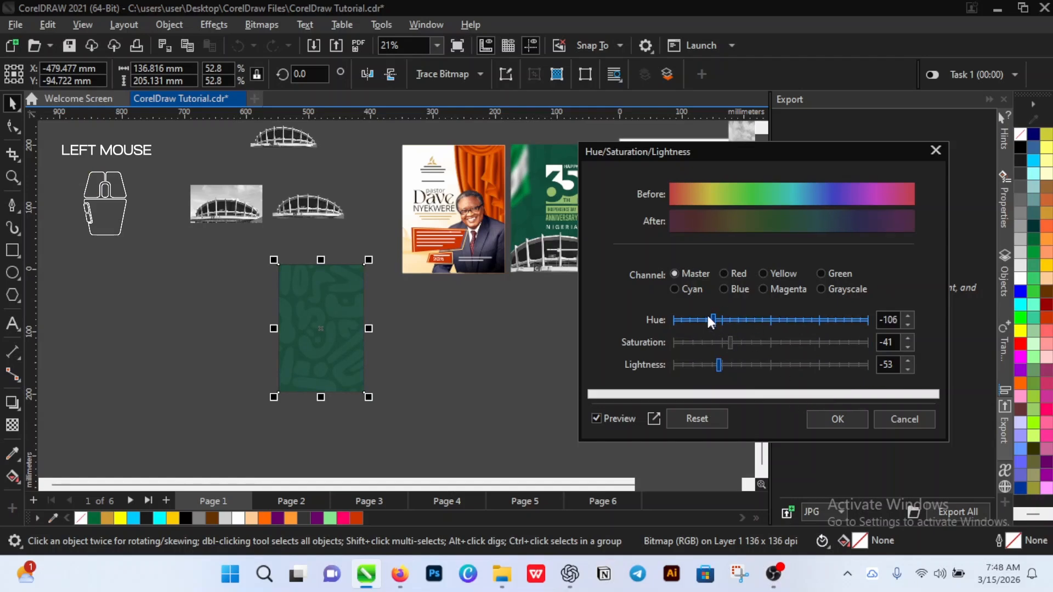
click(825, 418)
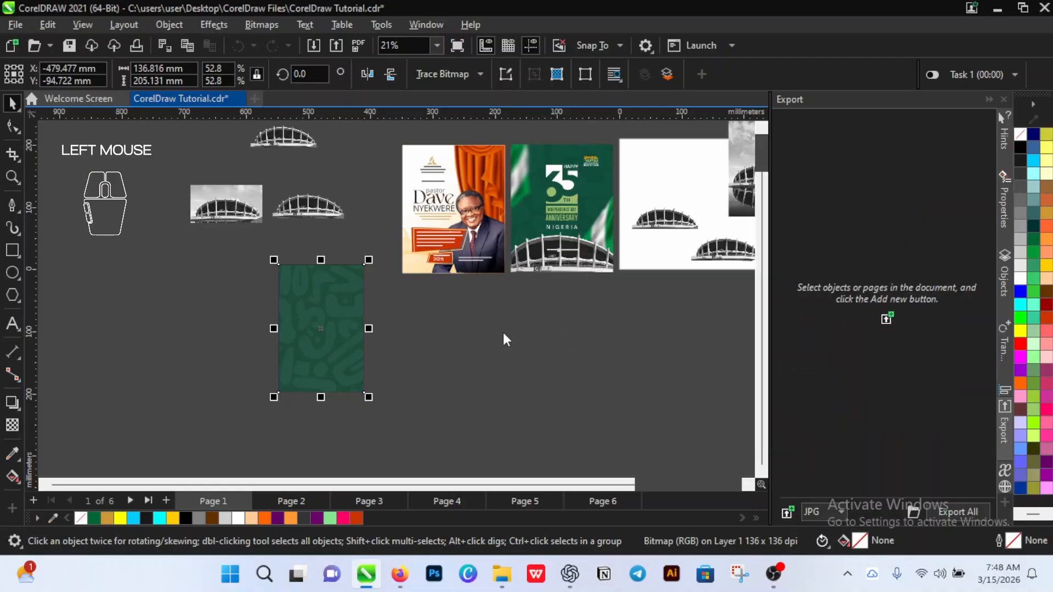
scroll(291, 306, up, 3)
scroll(295, 307, down, 2)
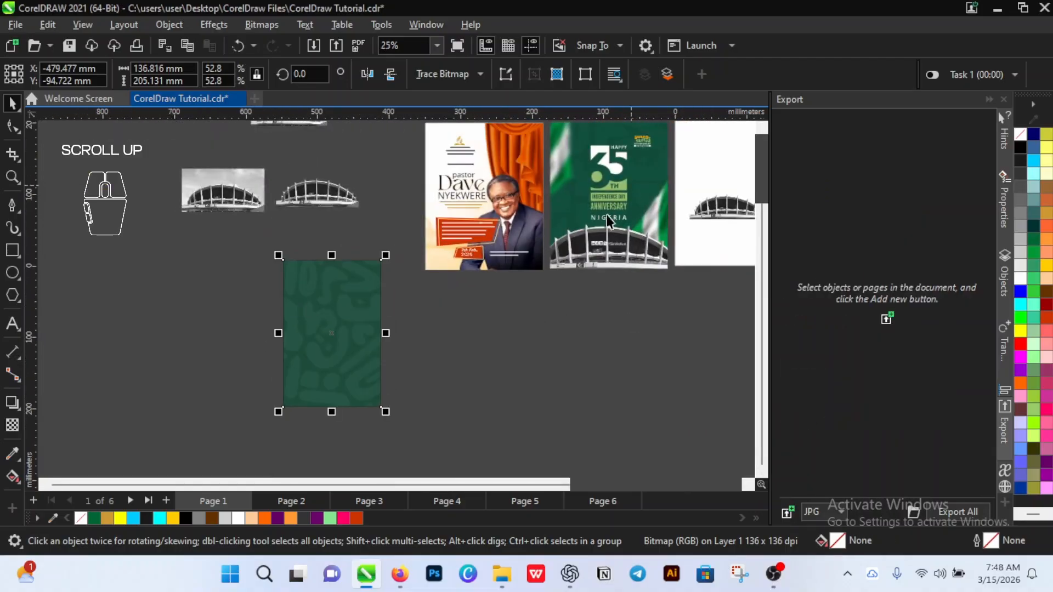
scroll(511, 181, down, 2)
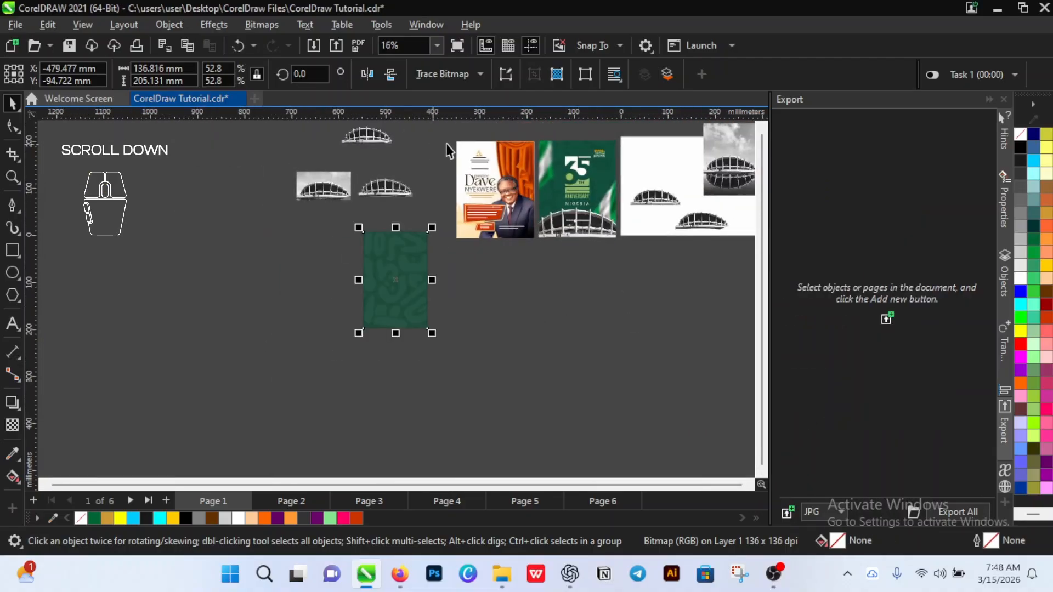
click(492, 266)
scroll(492, 266, down, 1)
scroll(507, 166, up, 1)
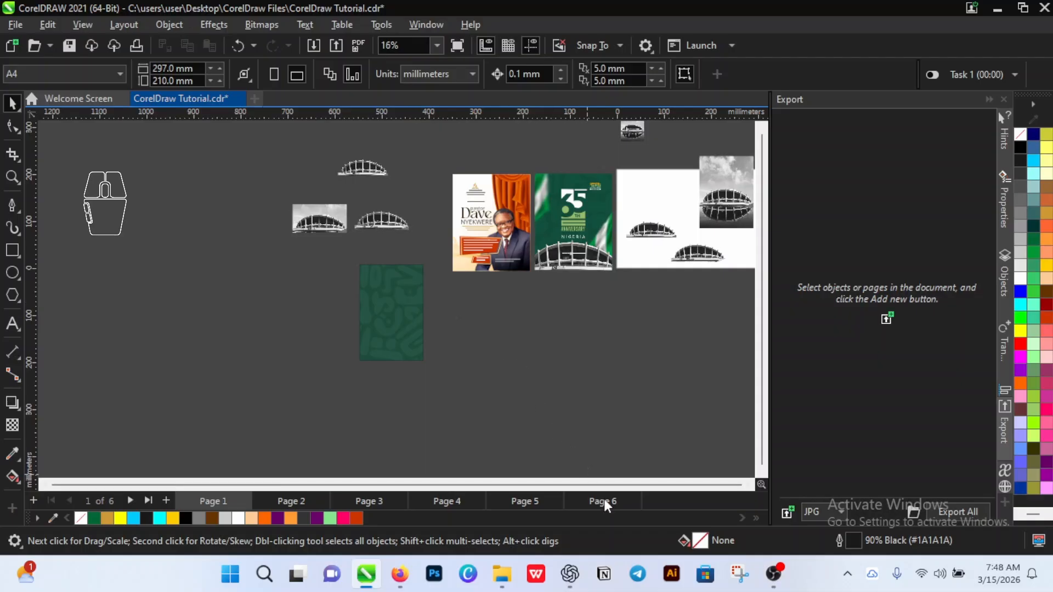
Step: Switch to File Explorer and cut the transparent Pngtree Nigeria flag image from the flag search results in Downloads
click(503, 576)
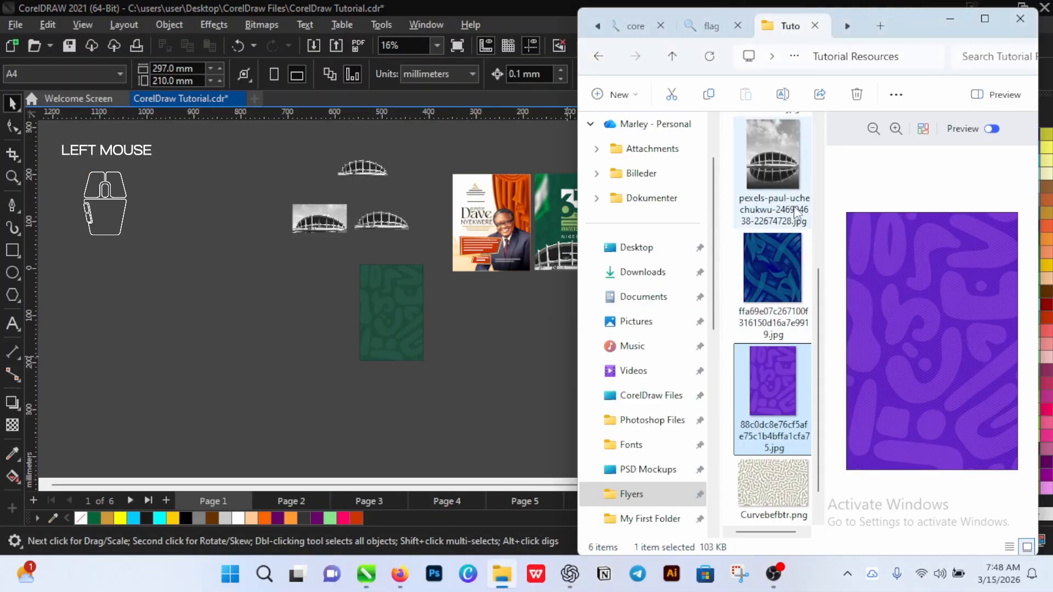
scroll(762, 351, up, 3)
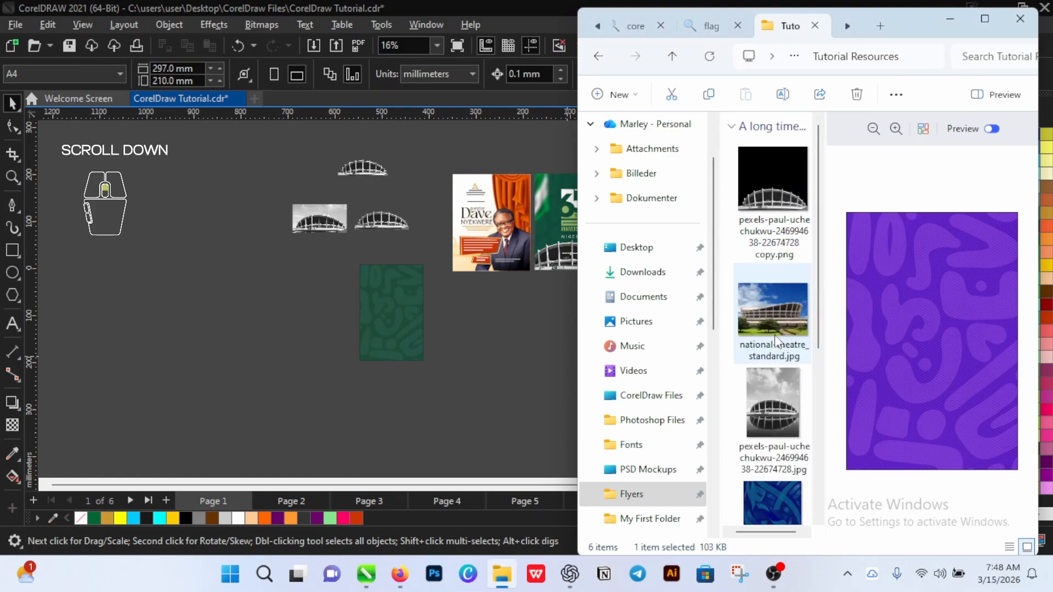
scroll(777, 341, down, 3)
scroll(778, 351, up, 3)
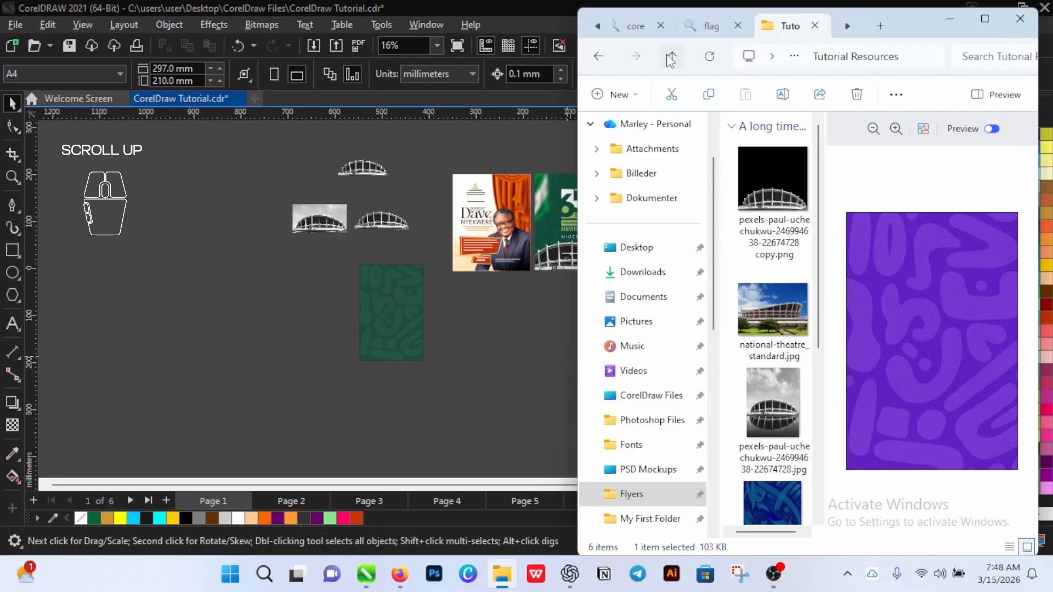
click(670, 59)
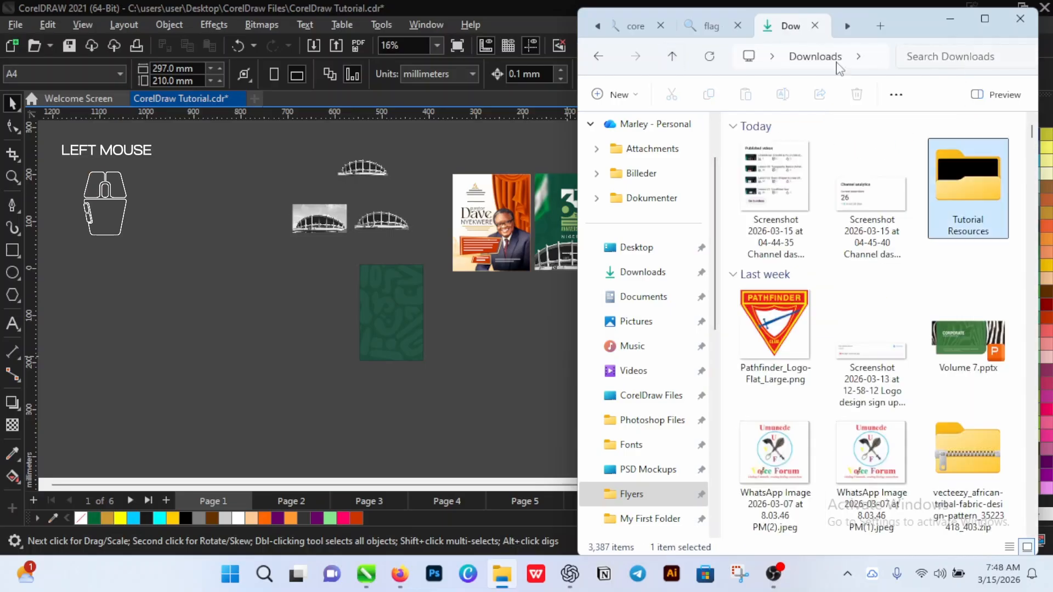
click(707, 26)
scroll(795, 420, down, 5)
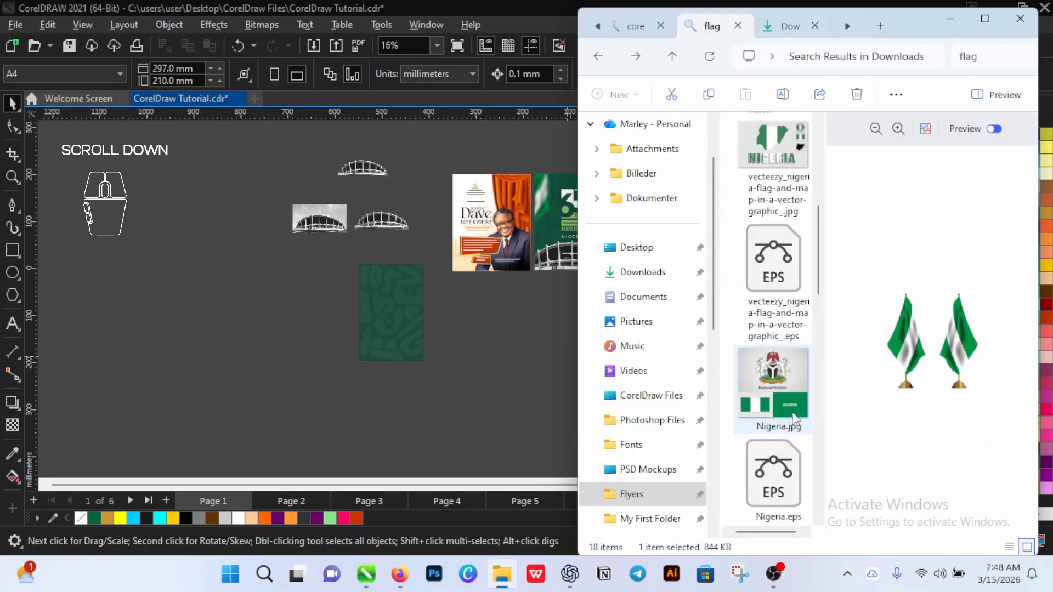
scroll(795, 419, down, 10)
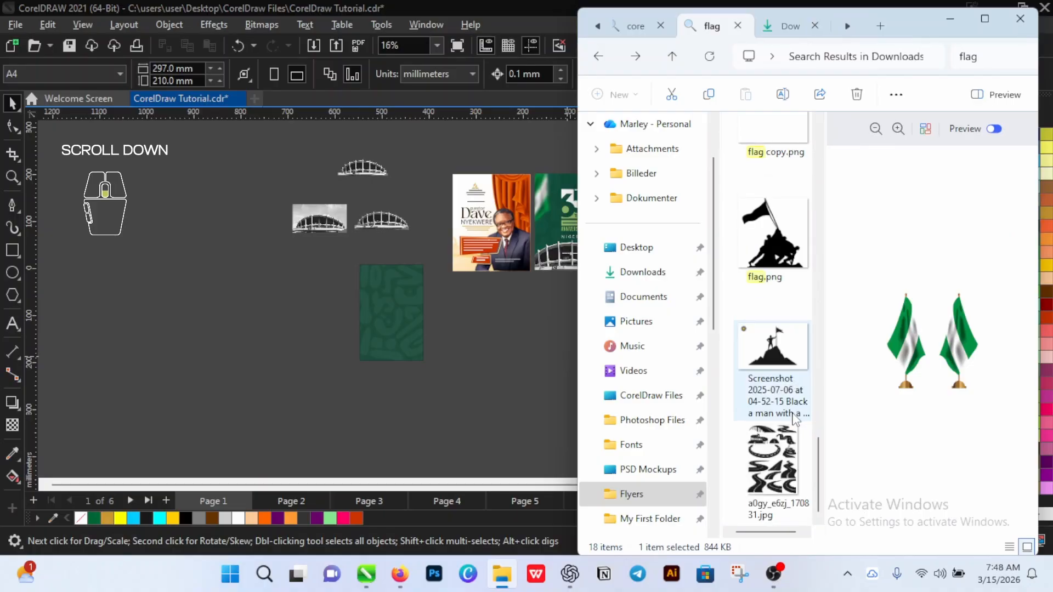
scroll(798, 420, up, 10)
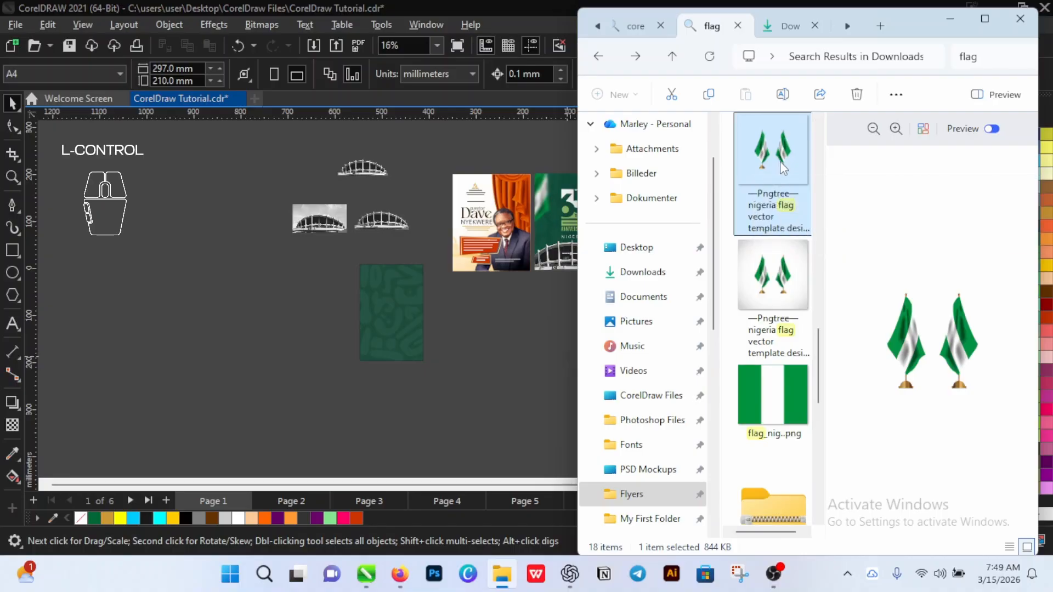
key(ctrl+x)
Step: Paste the cut Nigeria flag image into the Tutorial Resources folder inside Downloads
click(757, 33)
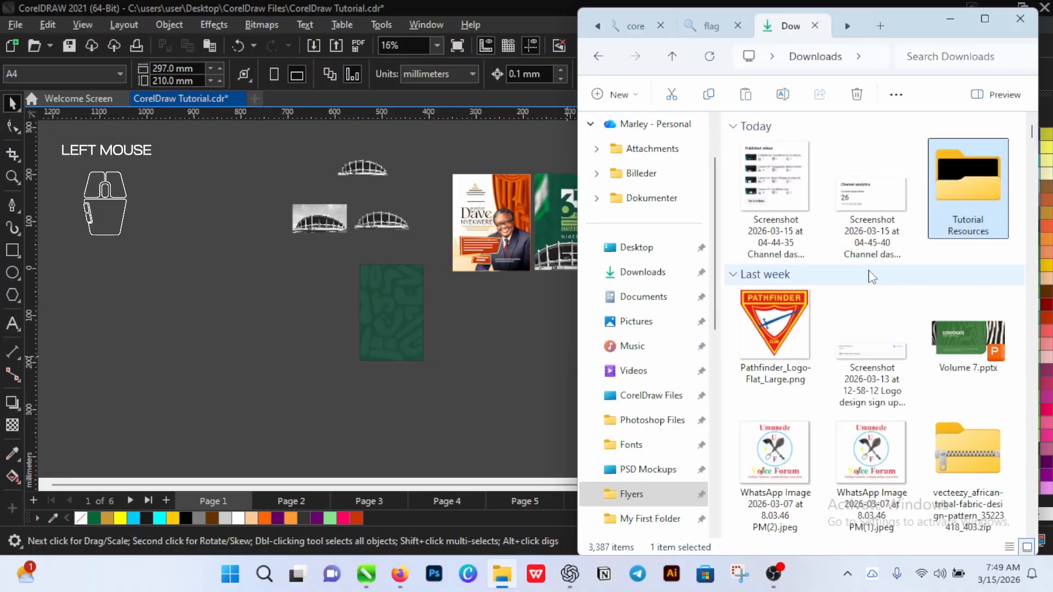
click(847, 26)
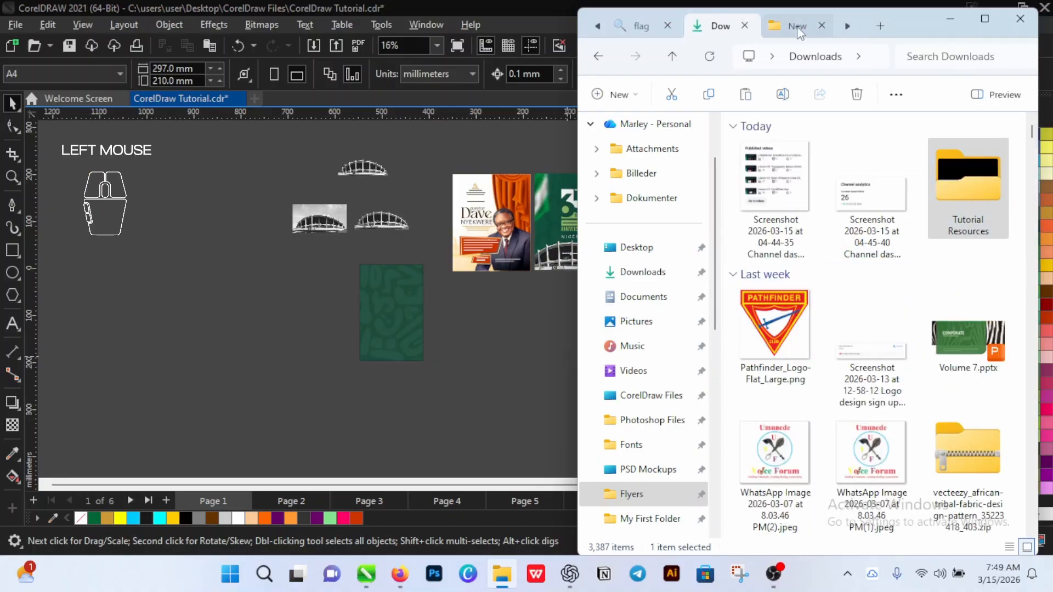
click(787, 26)
click(711, 28)
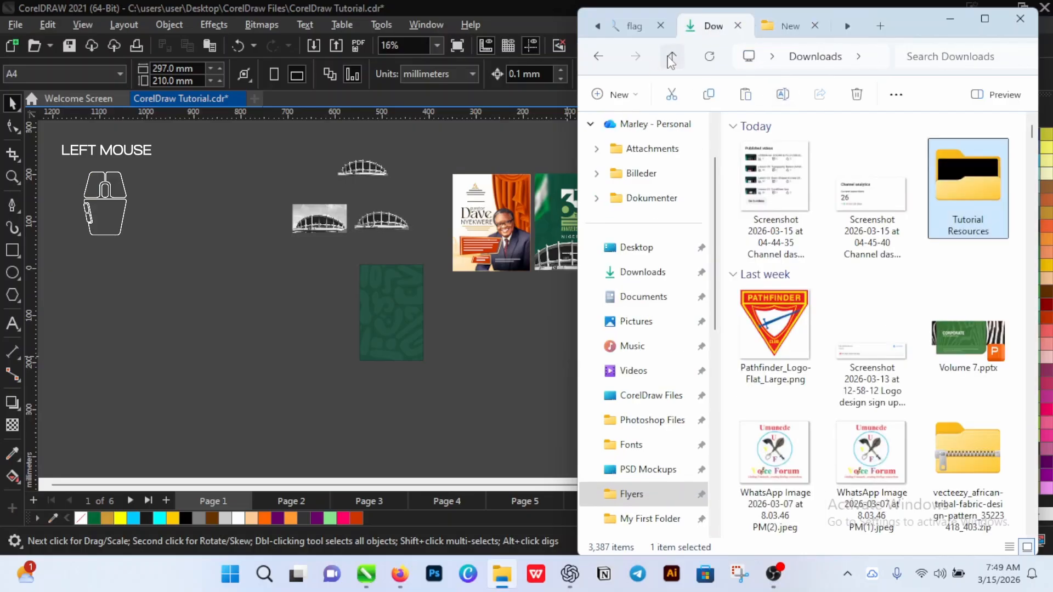
key(Return)
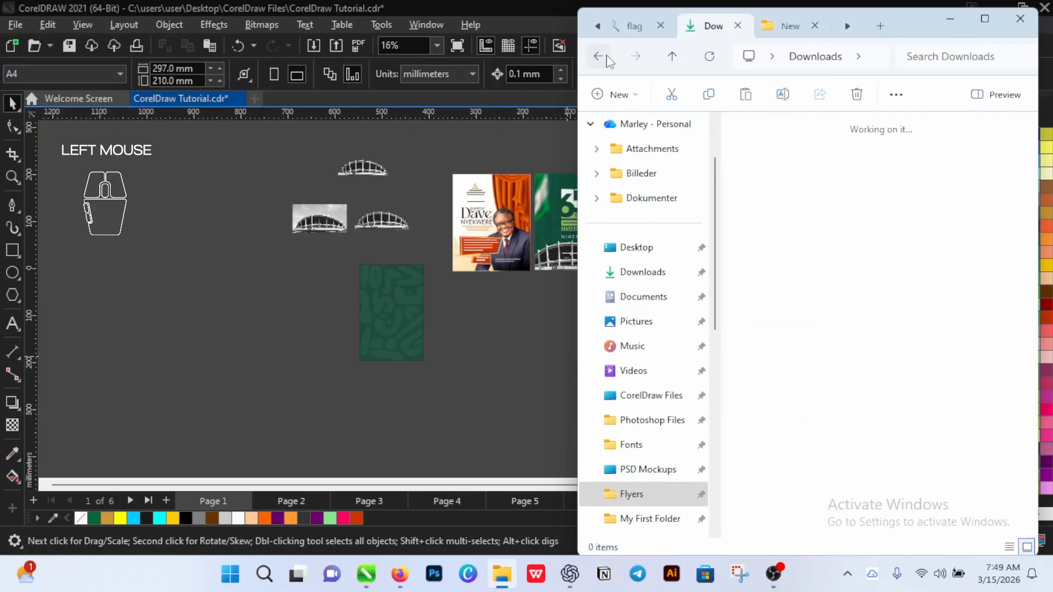
right_click(882, 428)
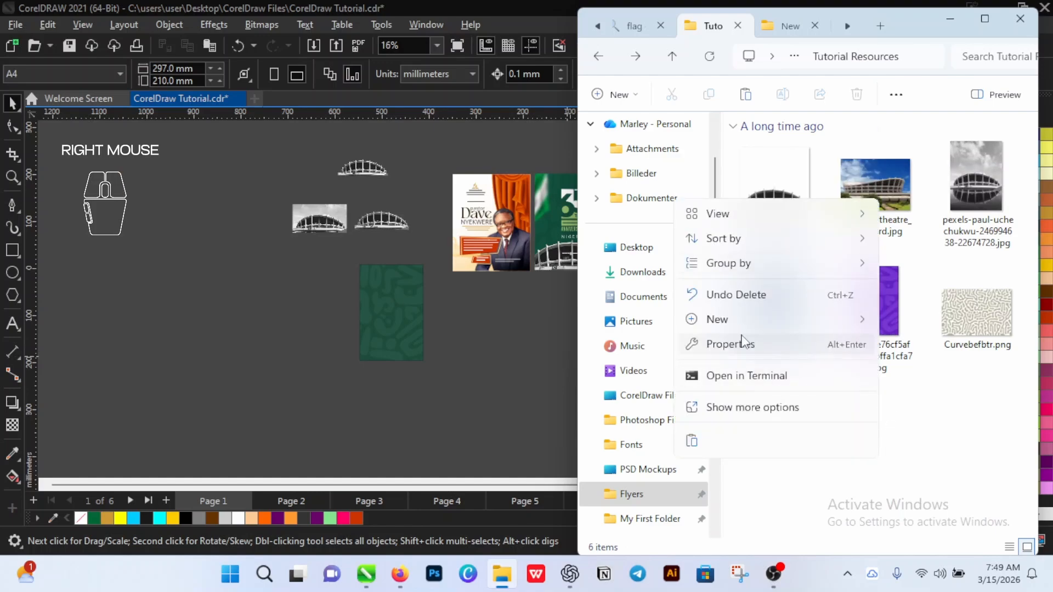
click(875, 418)
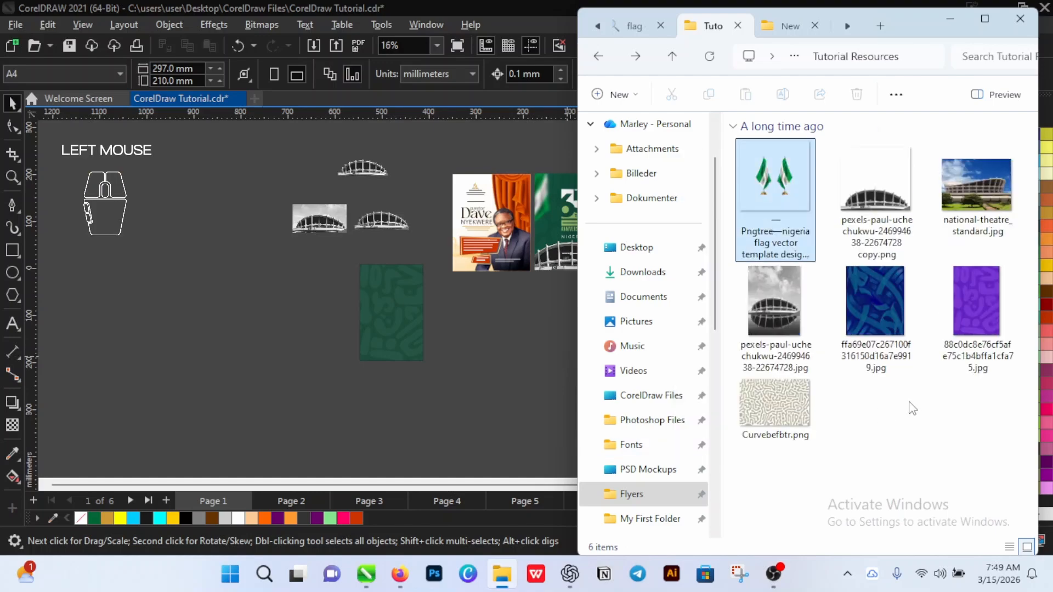
Step: Bring the Nigeria flag image from the Tutorial Resources folder into the CorelDRAW drawing
click(793, 184)
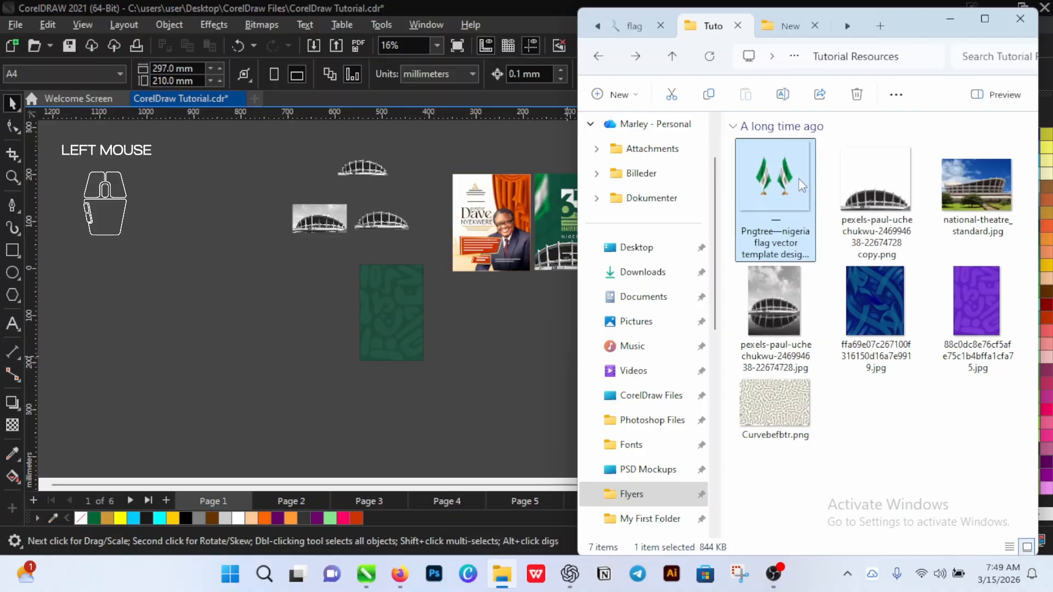
click(775, 182)
drag(321, 409, 321, 409)
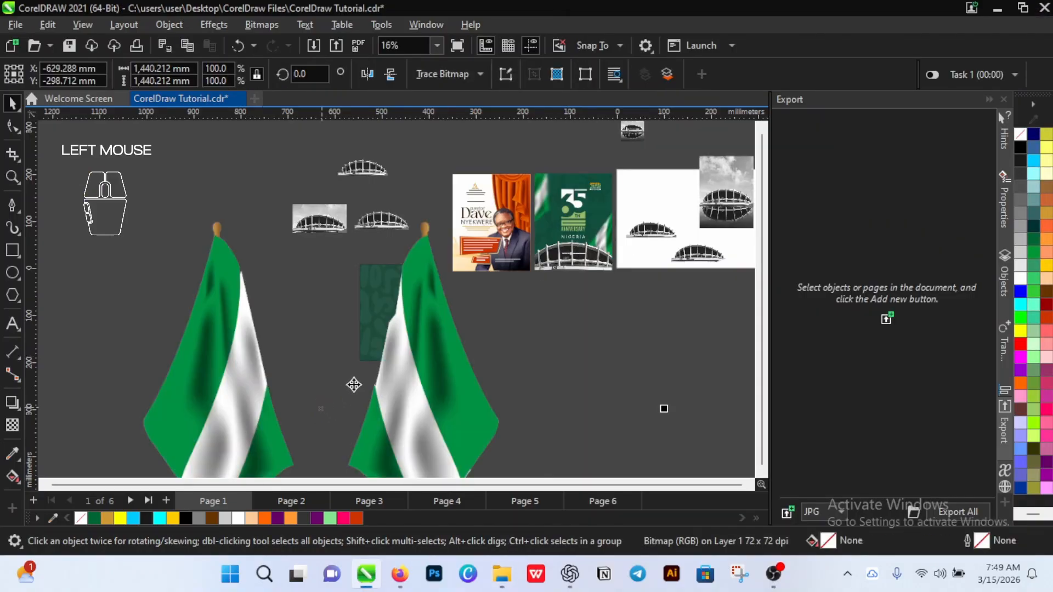
scroll(406, 305, down, 3)
scroll(407, 306, down, 3)
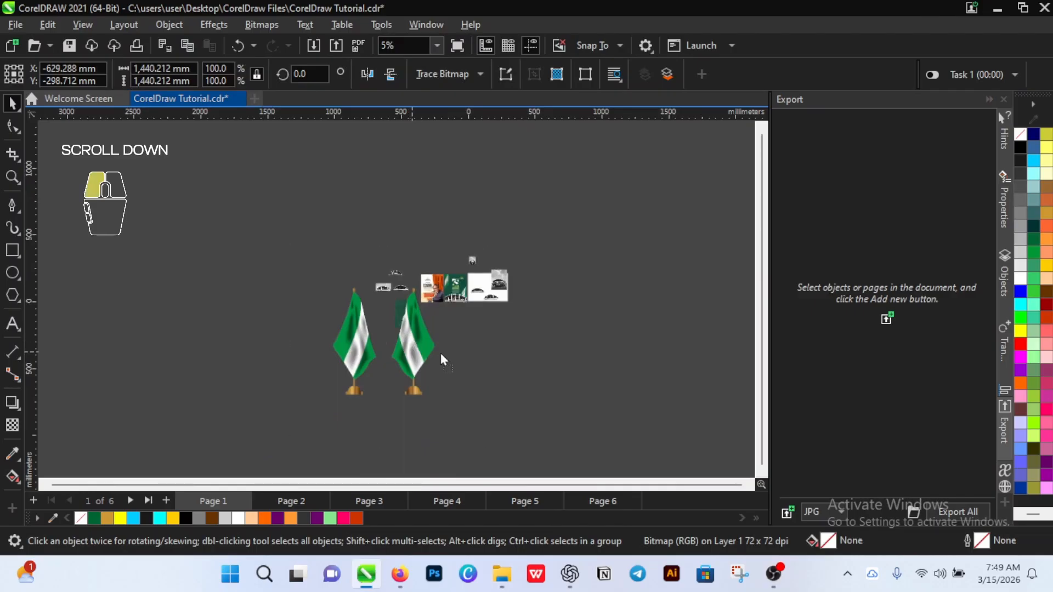
Step: Scale the flag image down to about 196 mm square and place it below the green flyer, near X -72 mm, Y -176 mm
drag(440, 353, 561, 332)
drag(640, 223, 500, 355)
drag(470, 387, 452, 336)
scroll(367, 341, up, 3)
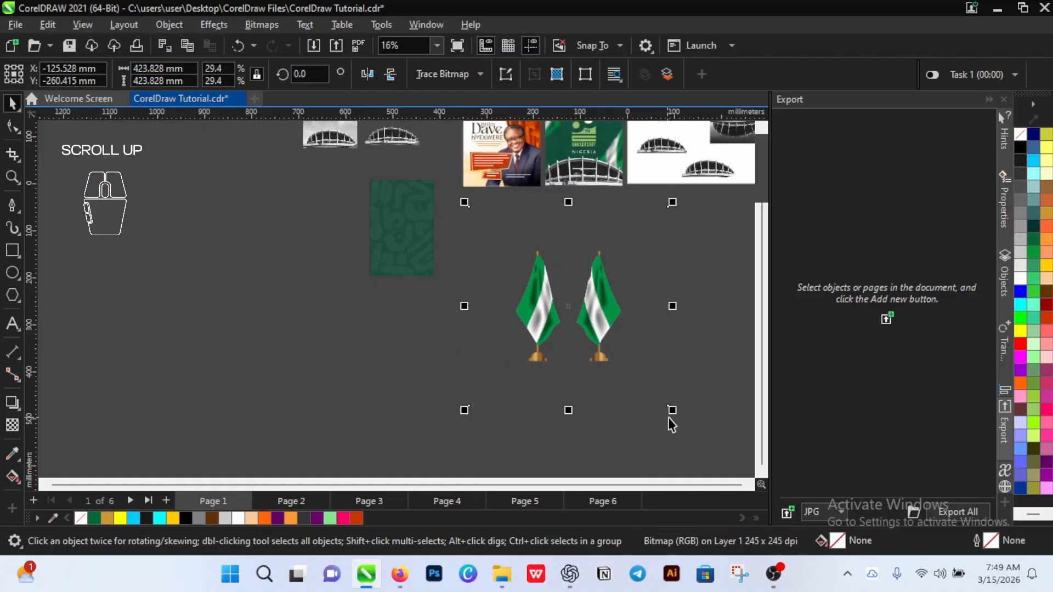
drag(668, 409, 555, 317)
drag(562, 277, 630, 261)
Step: Examine the flags used in the green flyer's corners and compare them with the imported pair of flags
scroll(635, 253, up, 3)
scroll(635, 253, down, 2)
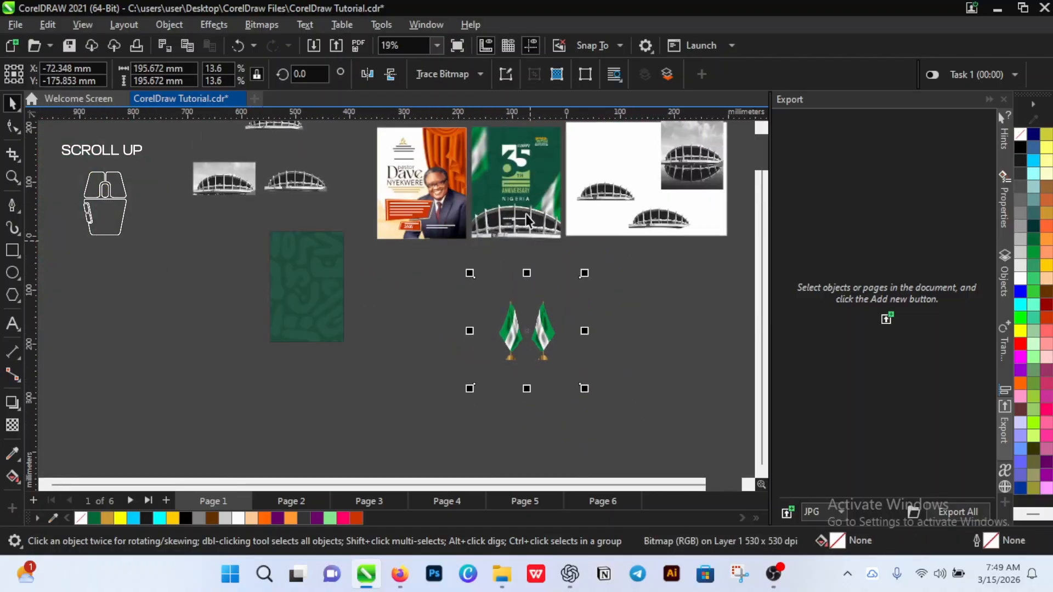
scroll(551, 181, up, 2)
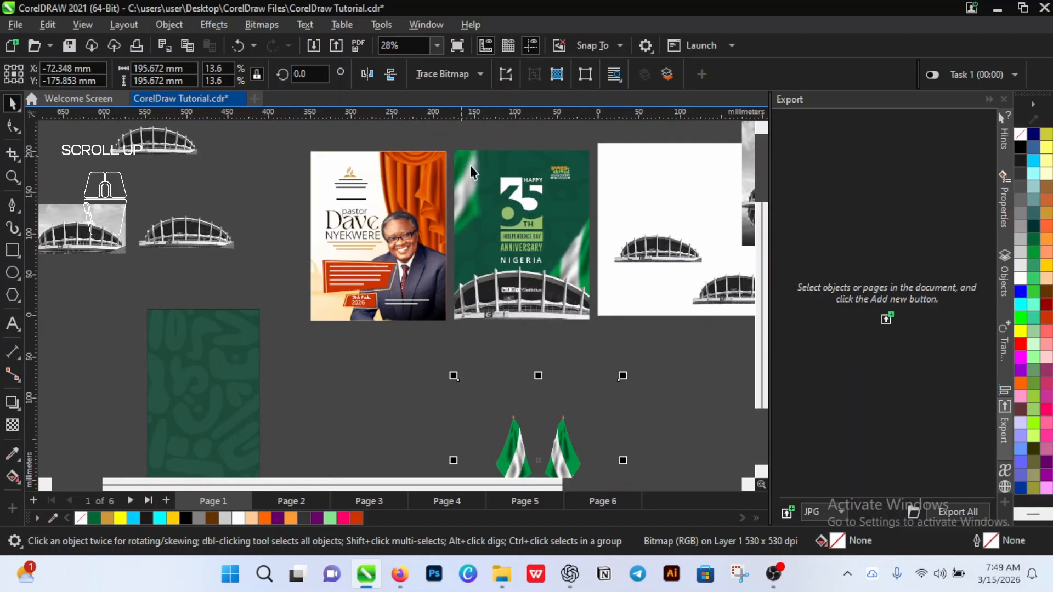
scroll(549, 258, down, 2)
scroll(537, 351, up, 2)
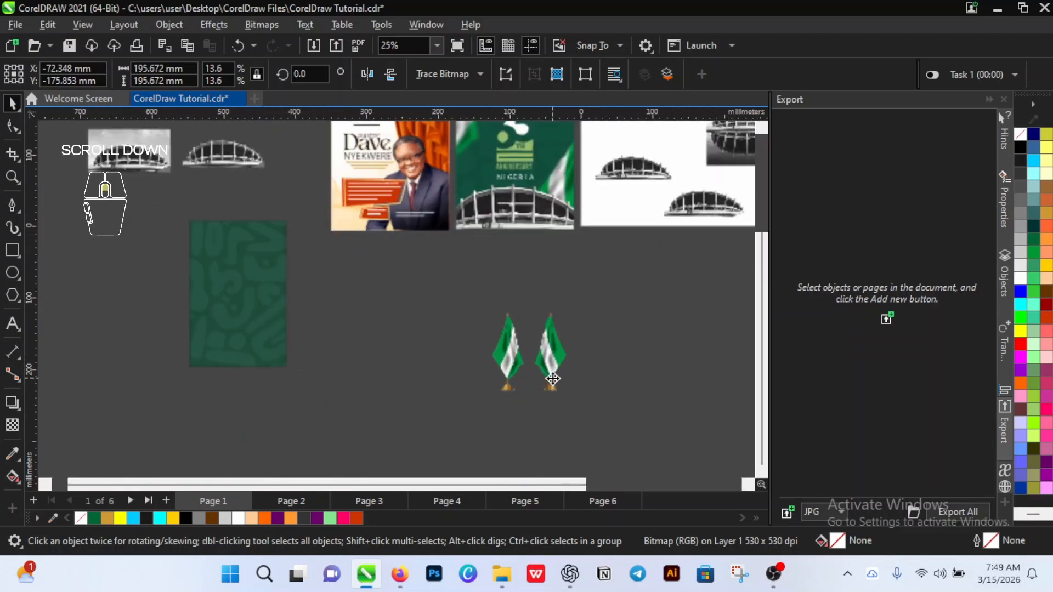
scroll(541, 366, down, 1)
scroll(546, 373, up, 1)
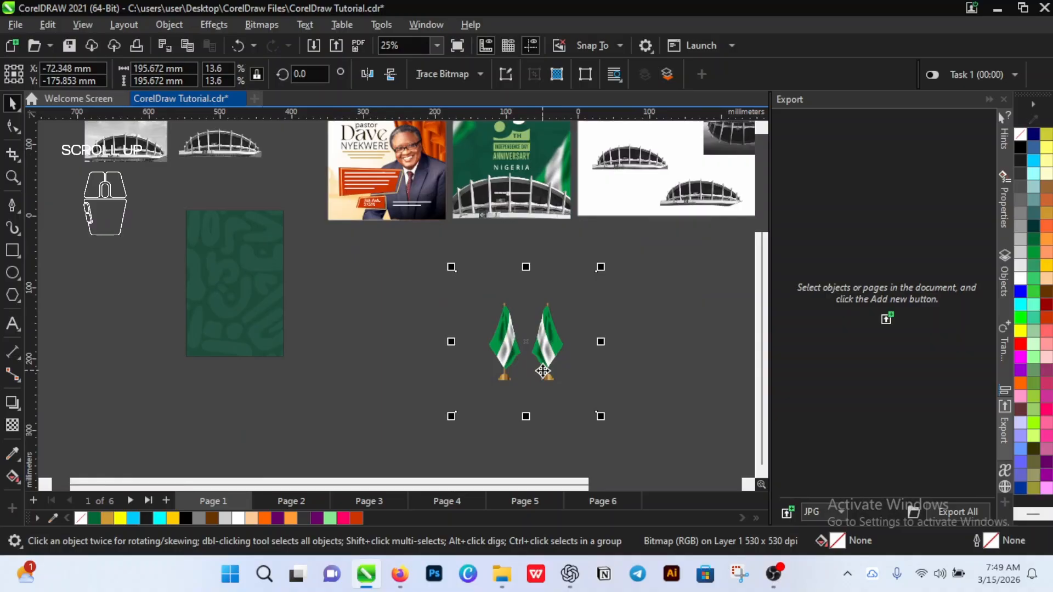
scroll(540, 365, down, 2)
scroll(526, 355, up, 1)
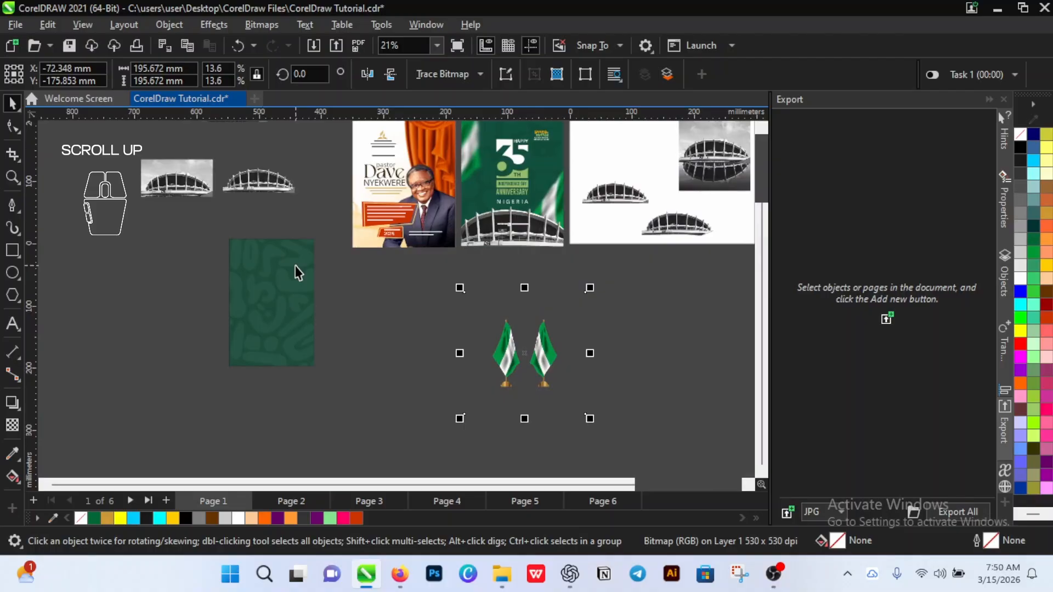
Step: Reposition the rectangular building photo at about X -622 mm, Y 117 mm and its PowerClip cutout beside it at about X -492 mm, Y 105 mm
drag(264, 185, 277, 185)
drag(200, 190, 206, 176)
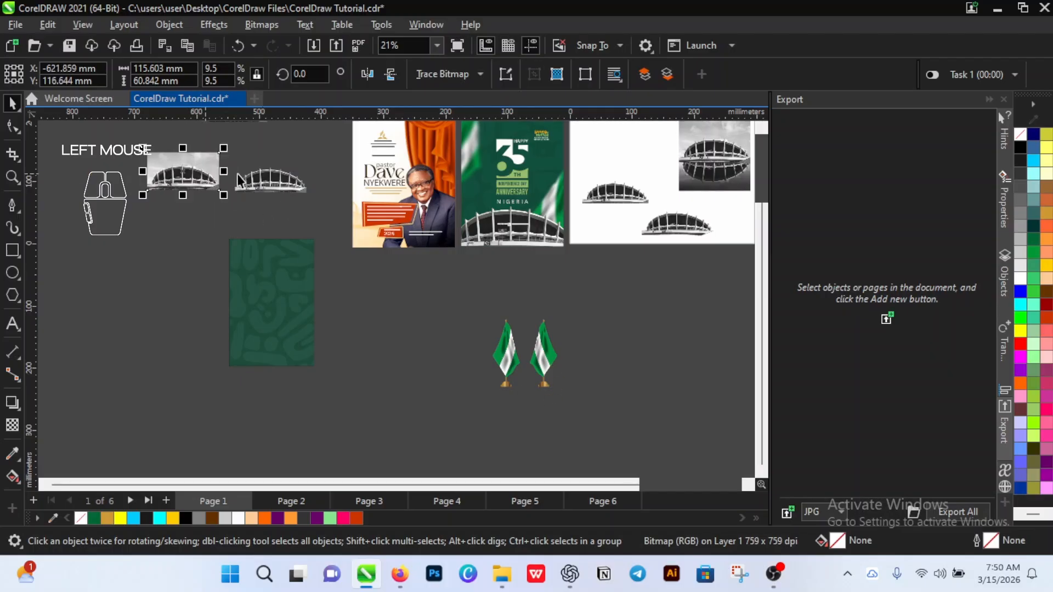
drag(268, 185, 268, 179)
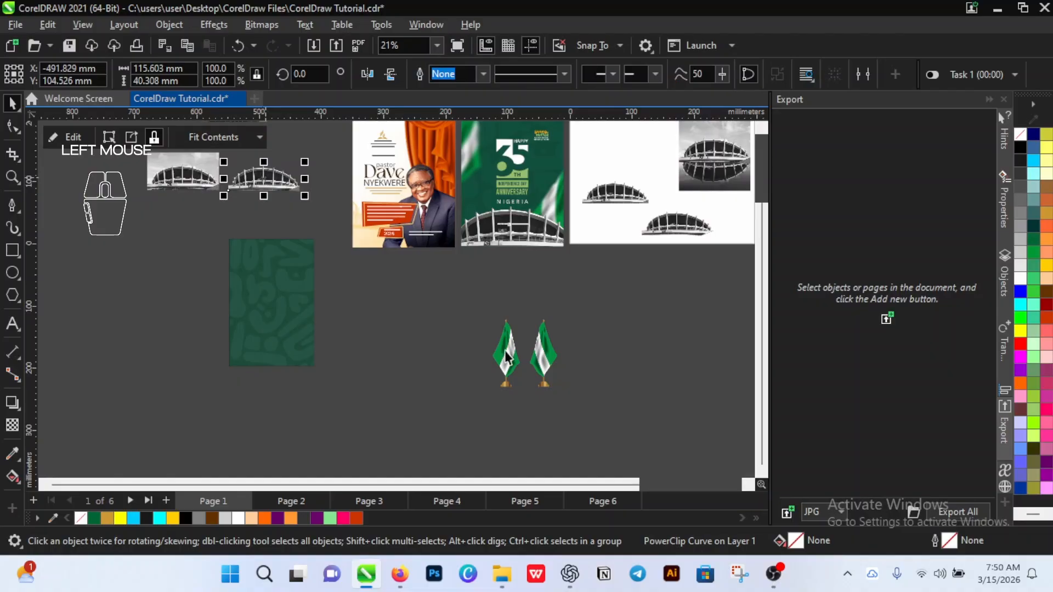
Step: Try selecting the flag image's two right-hand corner nodes with the Shape tool in Freehand selection mode
click(532, 349)
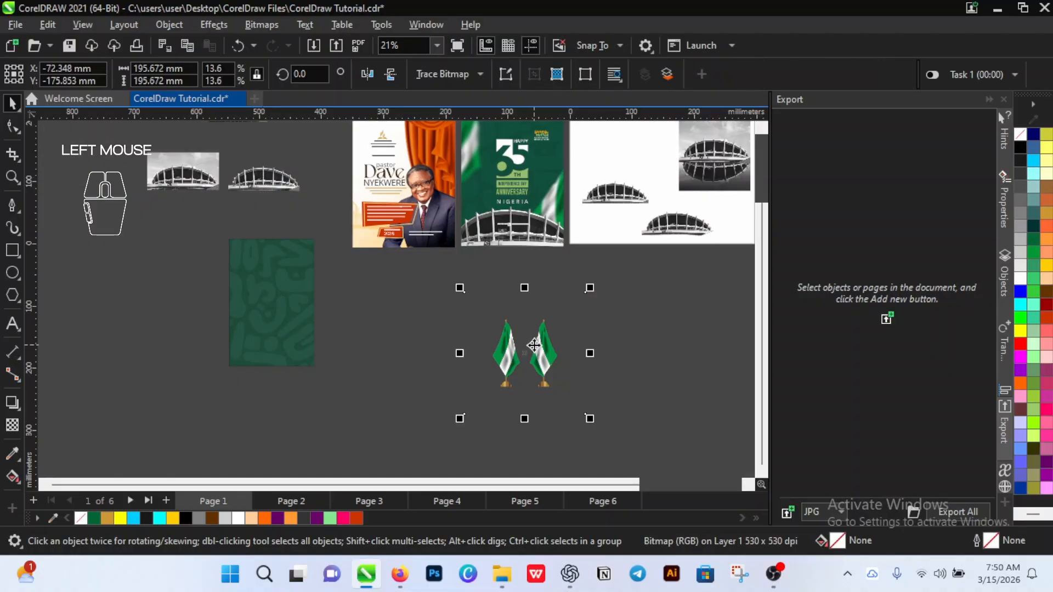
click(10, 127)
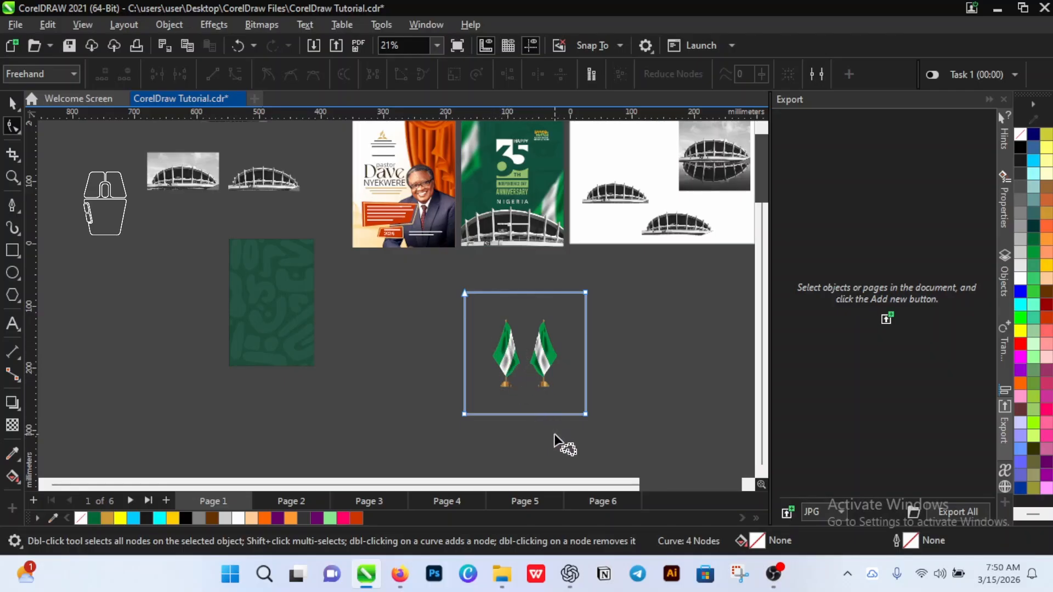
mouse_move(554, 433)
mouse_down()
mouse_move(569, 279)
mouse_move(596, 278)
mouse_move(621, 407)
mouse_move(600, 434)
mouse_move(572, 437)
mouse_up()
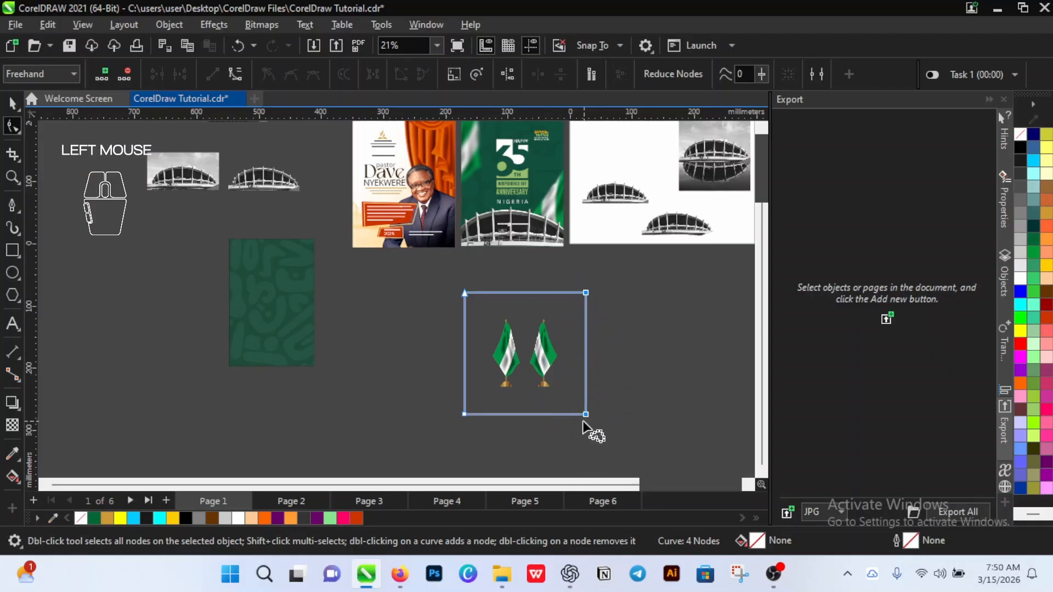
click(417, 361)
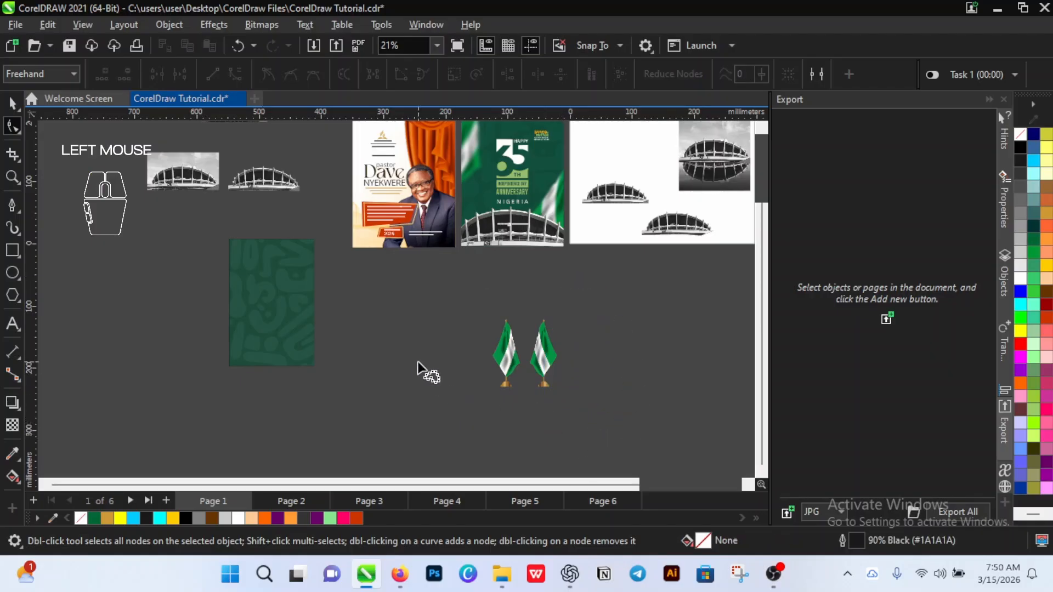
Step: Try the Rectangular node selection mode by enclosing the two right-hand corner nodes of the flag image
click(58, 70)
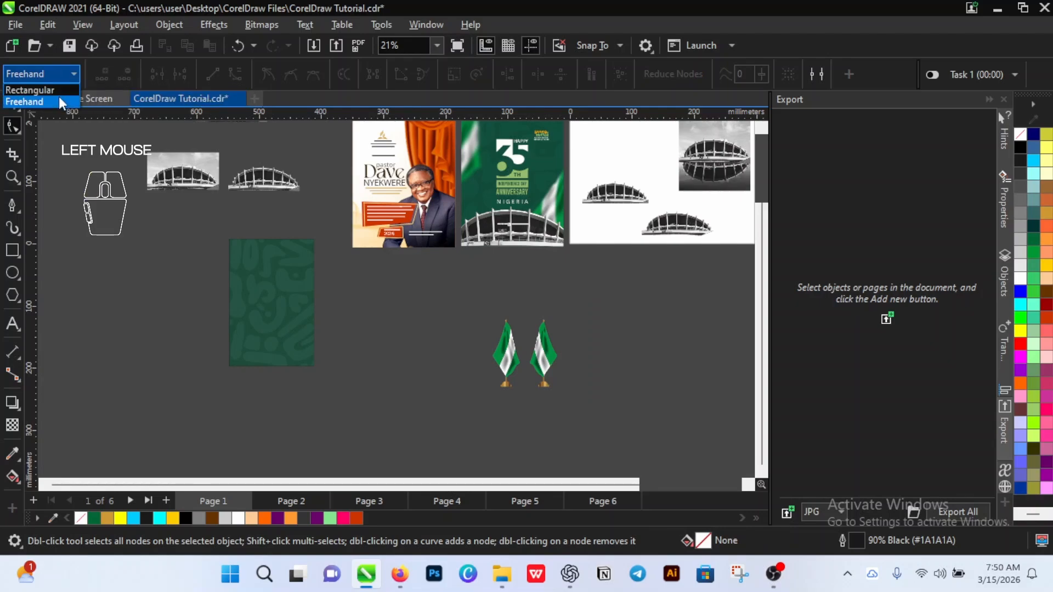
click(58, 90)
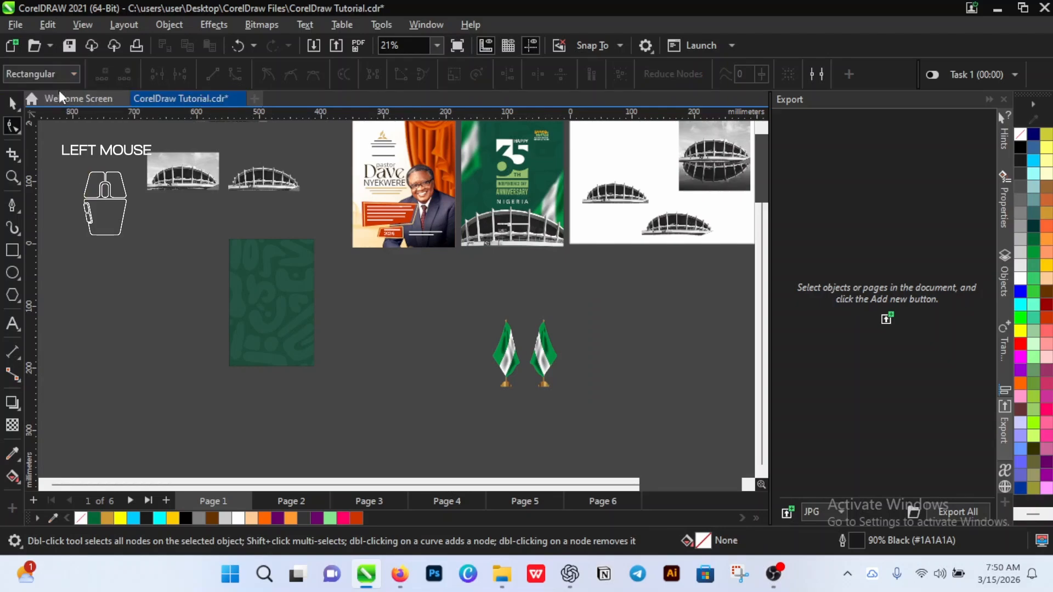
click(538, 295)
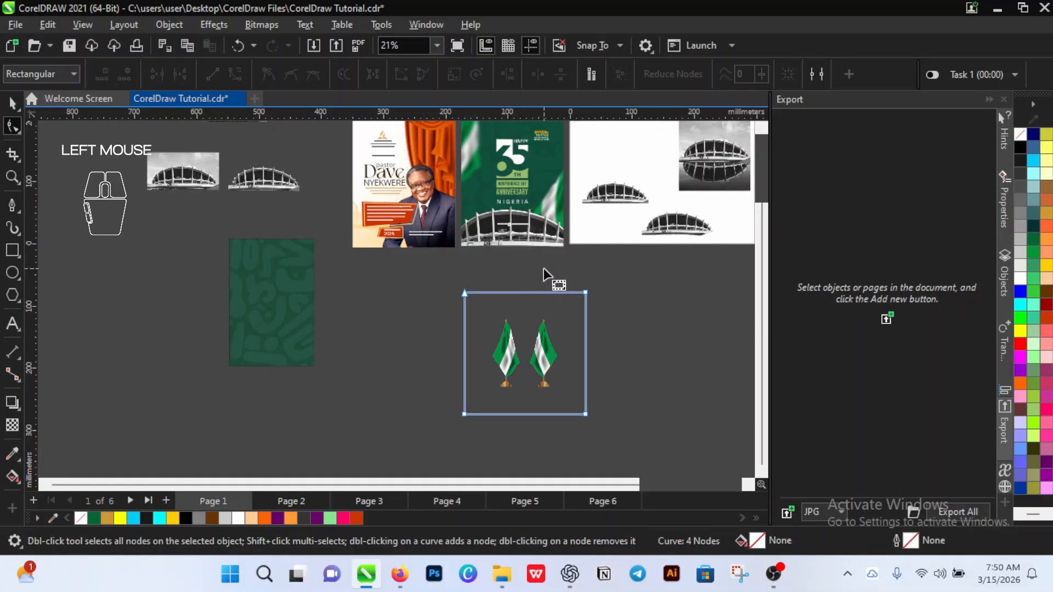
drag(545, 270, 612, 433)
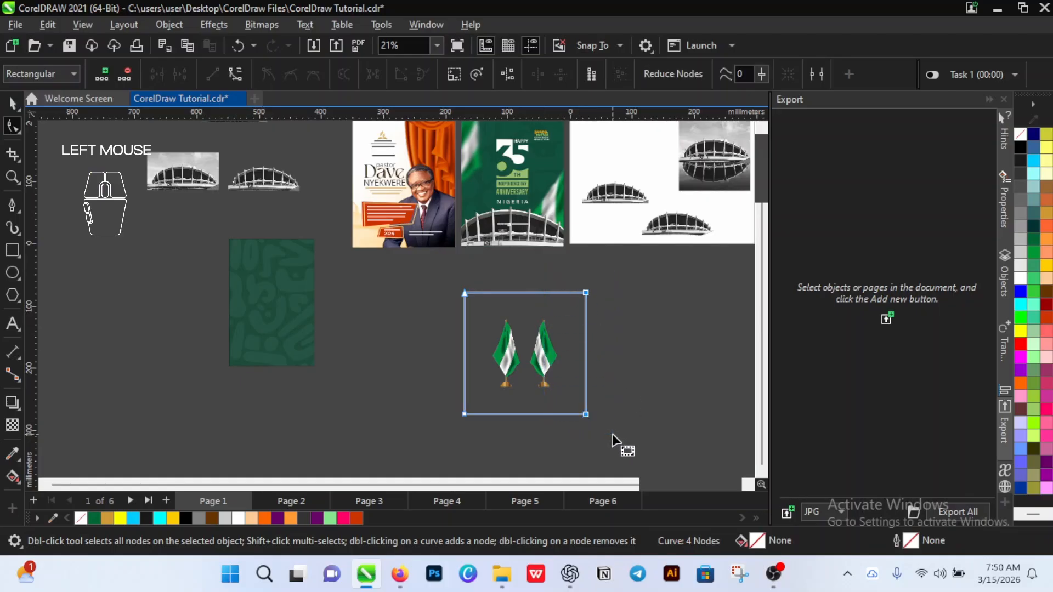
drag(532, 311, 570, 364)
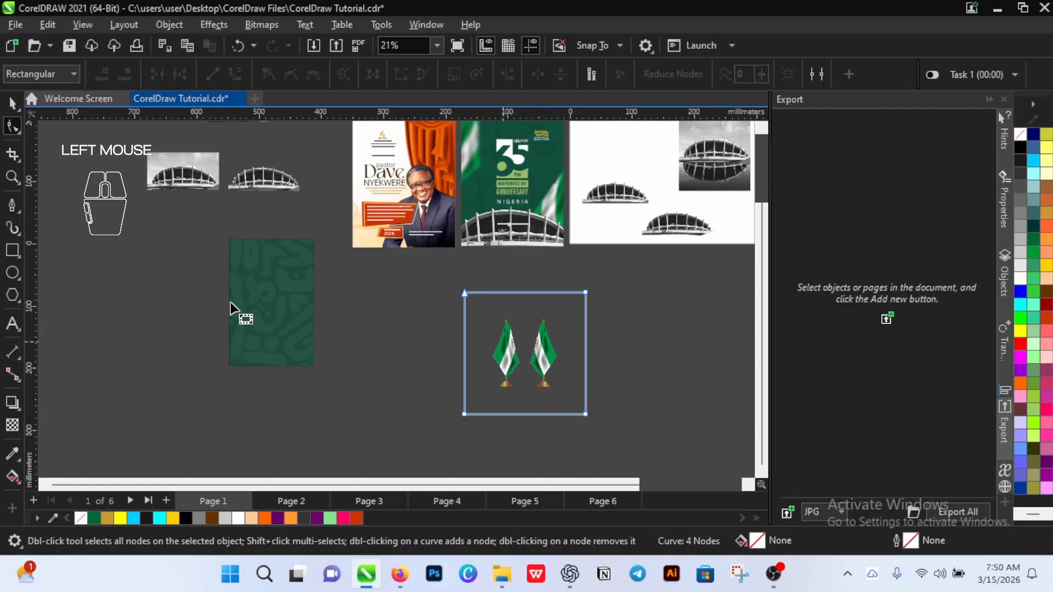
Step: Crop the second flag out of the image by moving its right-hand nodes inward, selecting them in Freehand mode
click(58, 75)
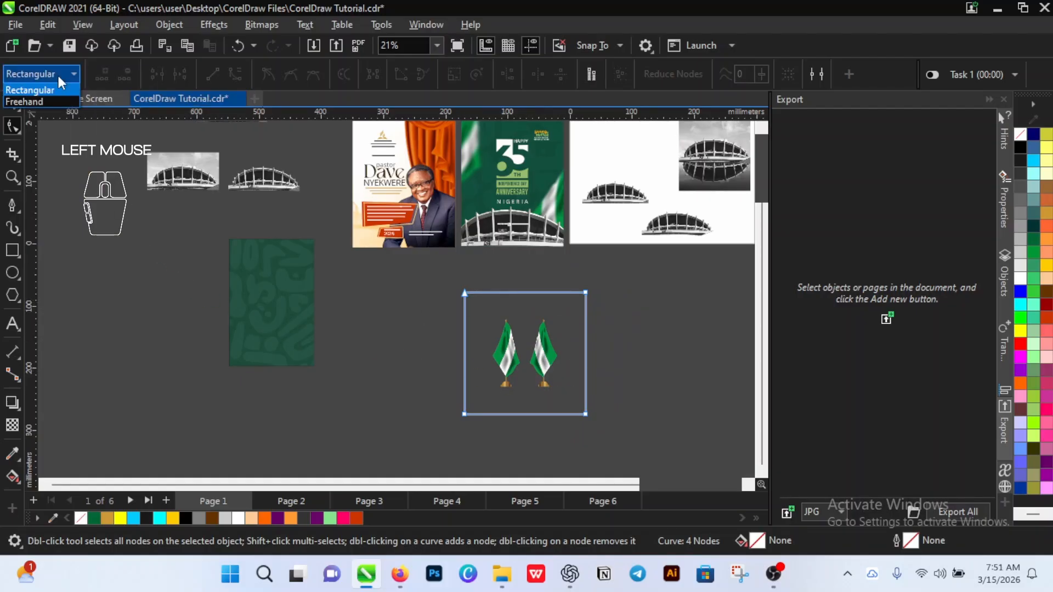
click(63, 99)
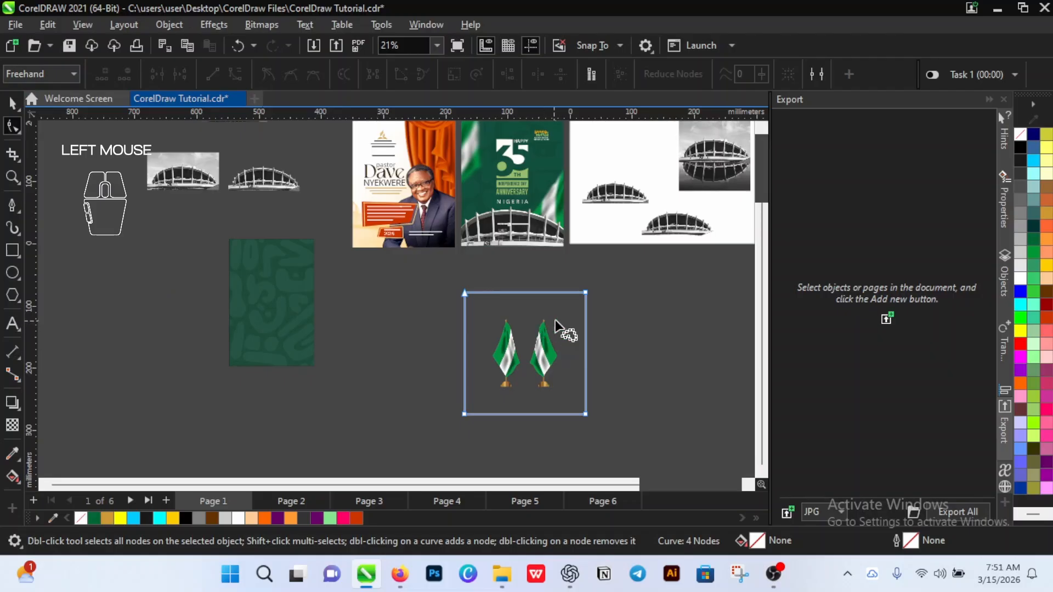
mouse_move(555, 321)
mouse_down()
mouse_move(560, 286)
mouse_move(601, 287)
mouse_move(605, 365)
mouse_move(552, 386)
mouse_move(601, 399)
mouse_move(606, 412)
mouse_move(541, 429)
mouse_up()
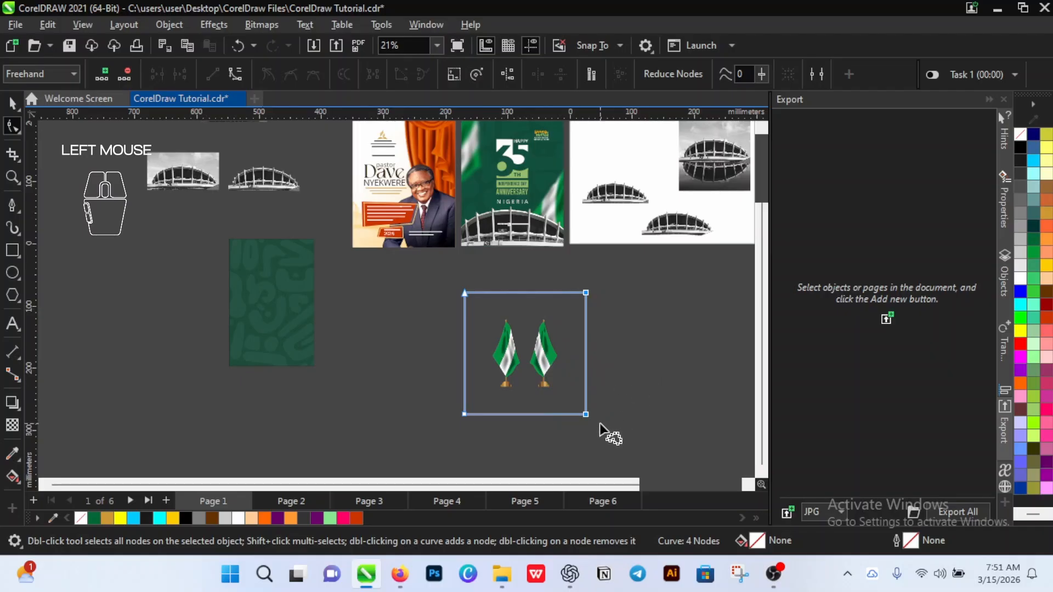
drag(585, 413, 529, 411)
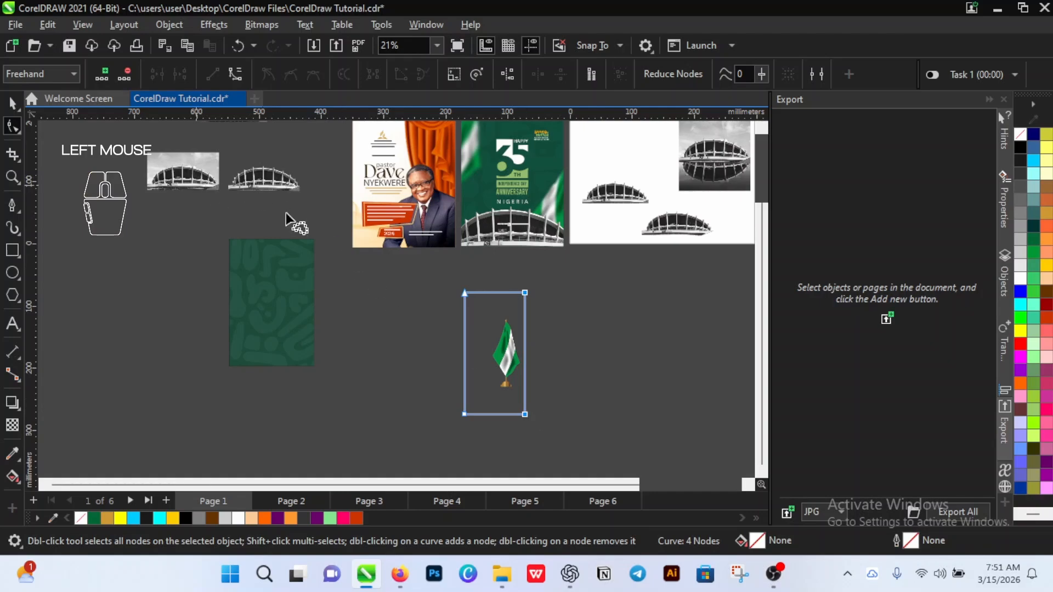
Step: Crop the remaining sides of the flag image close around the single flag, leaving about 59 × 132 mm
drag(442, 426, 477, 274)
drag(465, 414, 489, 415)
mouse_move(551, 382)
mouse_down()
mouse_move(473, 389)
mouse_move(535, 430)
mouse_move(525, 396)
mouse_up()
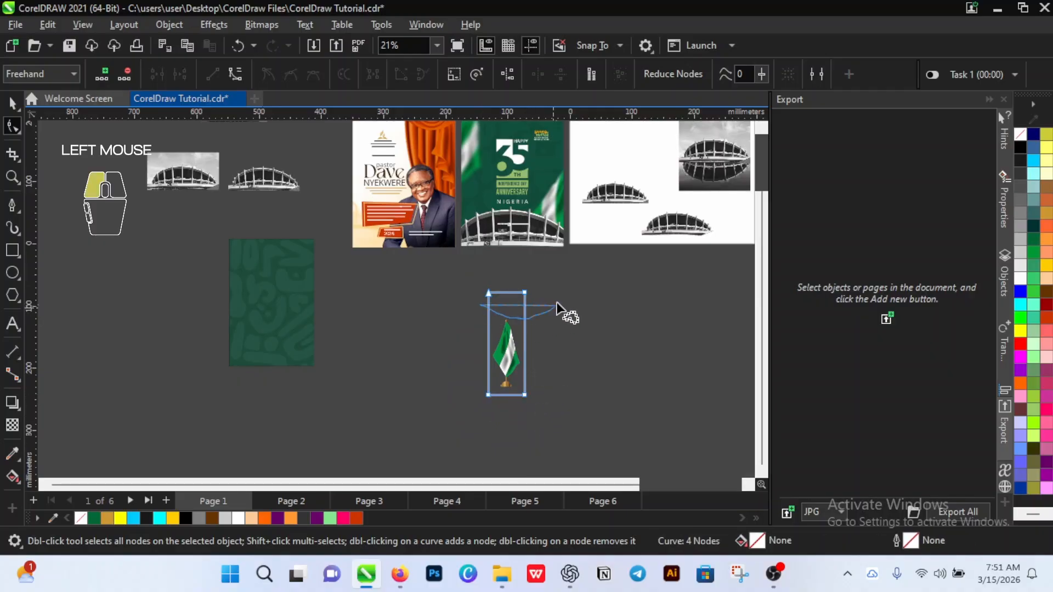
mouse_move(557, 302)
mouse_down()
mouse_move(481, 301)
mouse_move(486, 293)
mouse_move(484, 311)
mouse_up()
key(space)
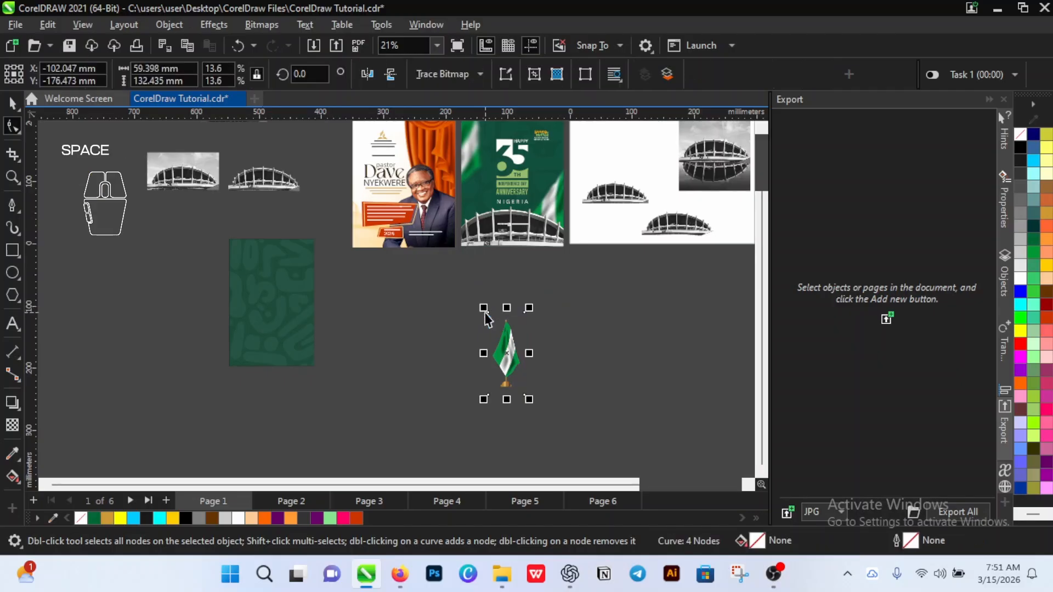
Step: Enlarge the cropped flag to about 95 × 213 mm and place it beside the green pattern, near X -295 mm, Y -157 mm
scroll(556, 362, up, 1)
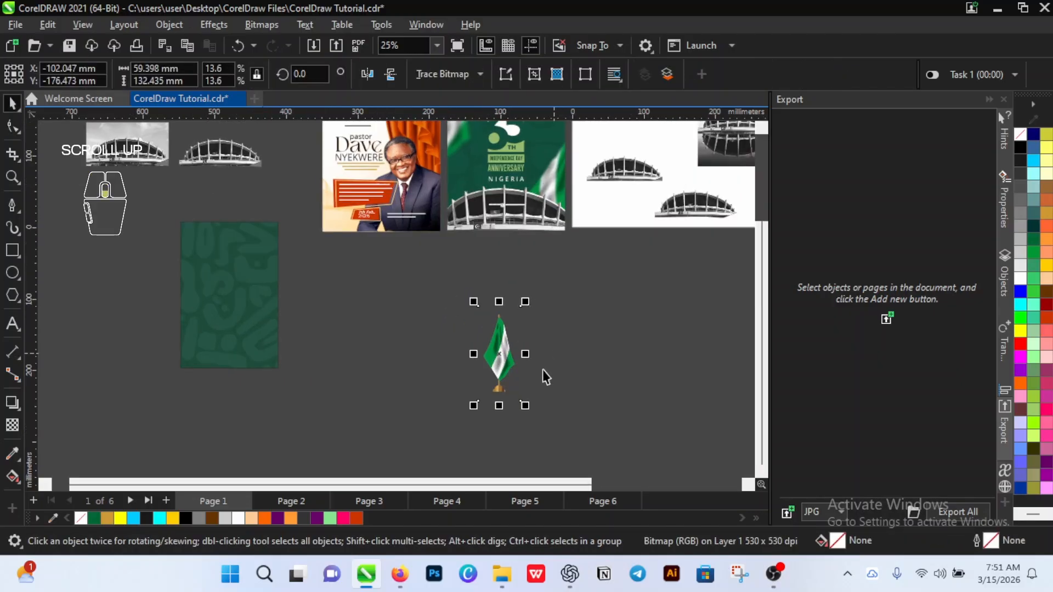
scroll(536, 371, down, 1)
drag(507, 340, 467, 324)
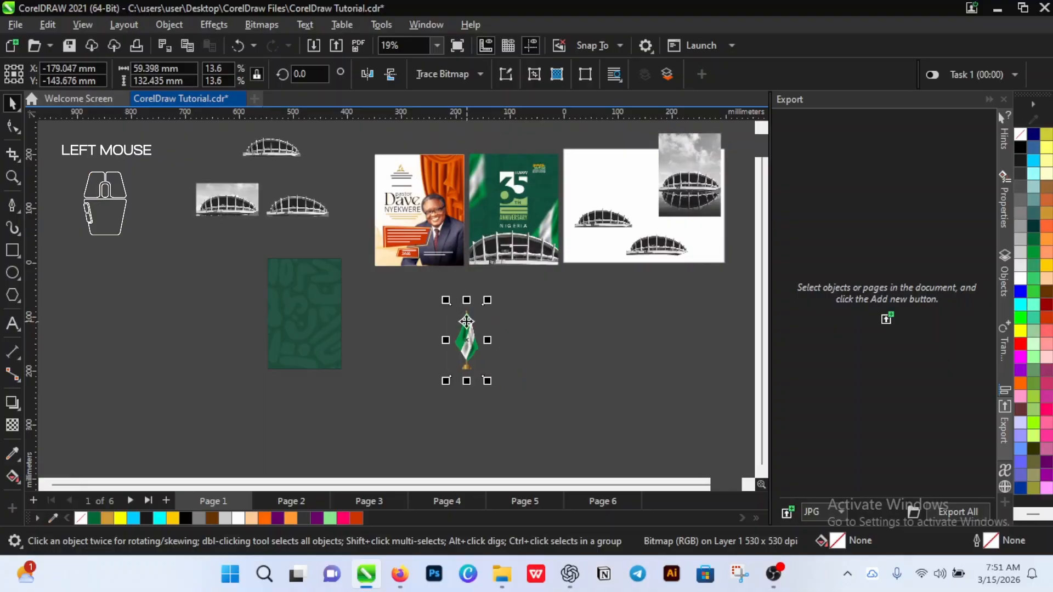
drag(488, 384, 522, 427)
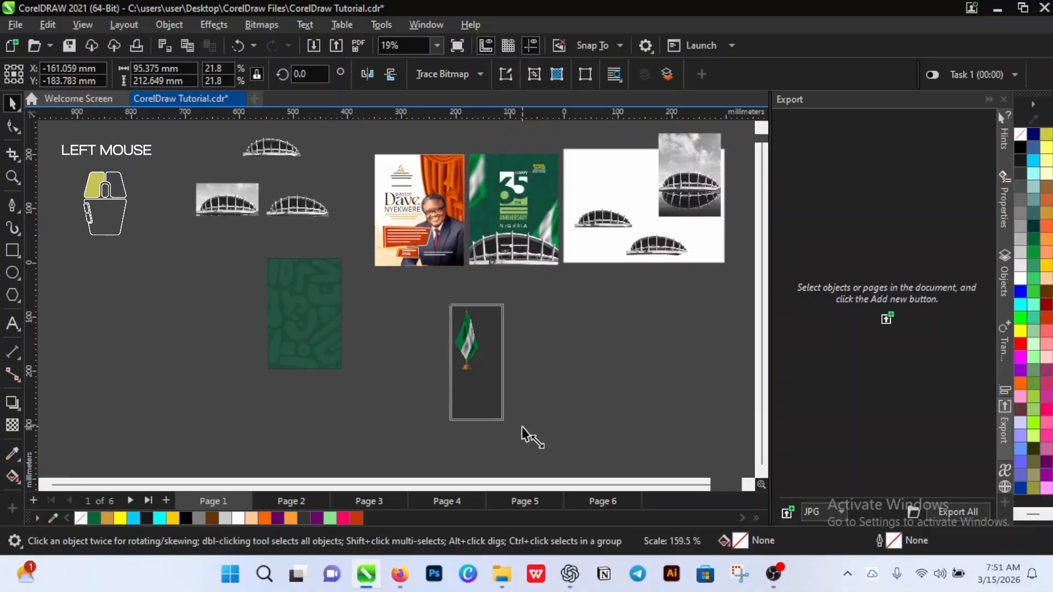
drag(477, 332, 405, 317)
Step: Duplicate the cropped flag and place the copy below the white page at about X 180 mm, Y -155 mm
click(307, 208)
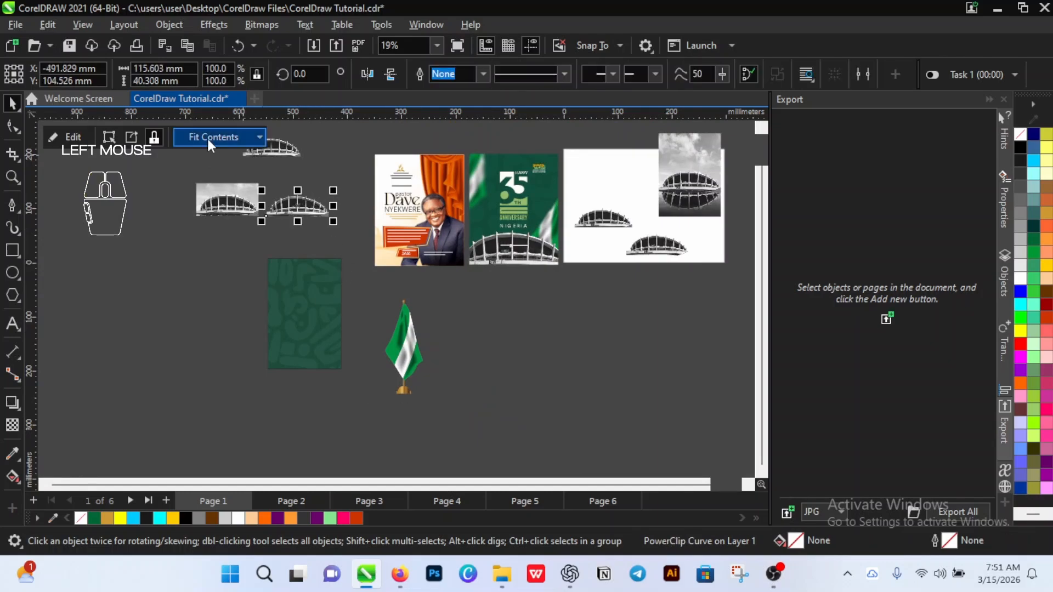
click(415, 361)
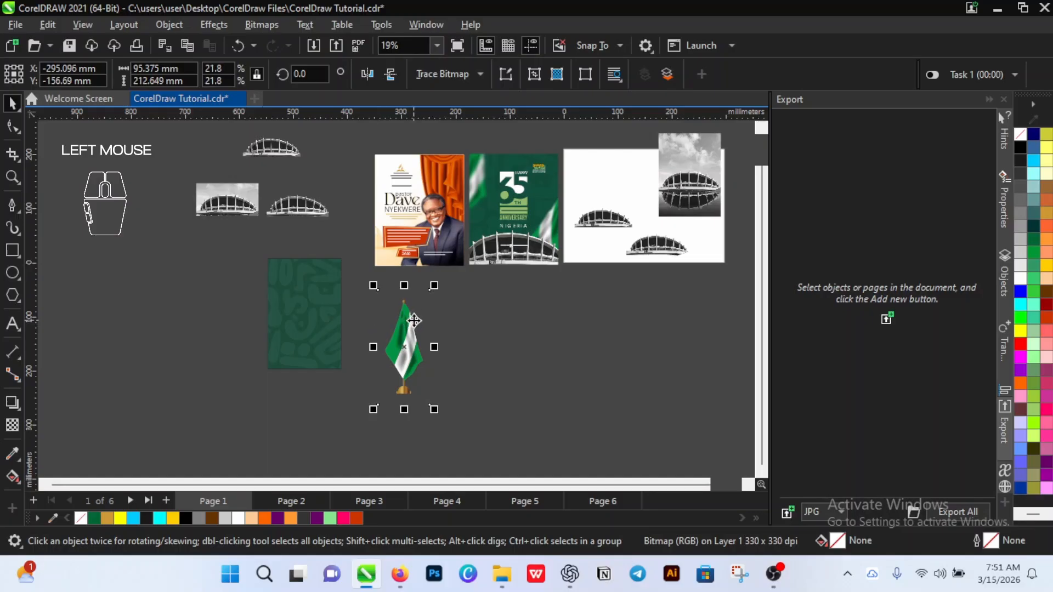
drag(411, 318, 664, 319)
right_click(665, 319)
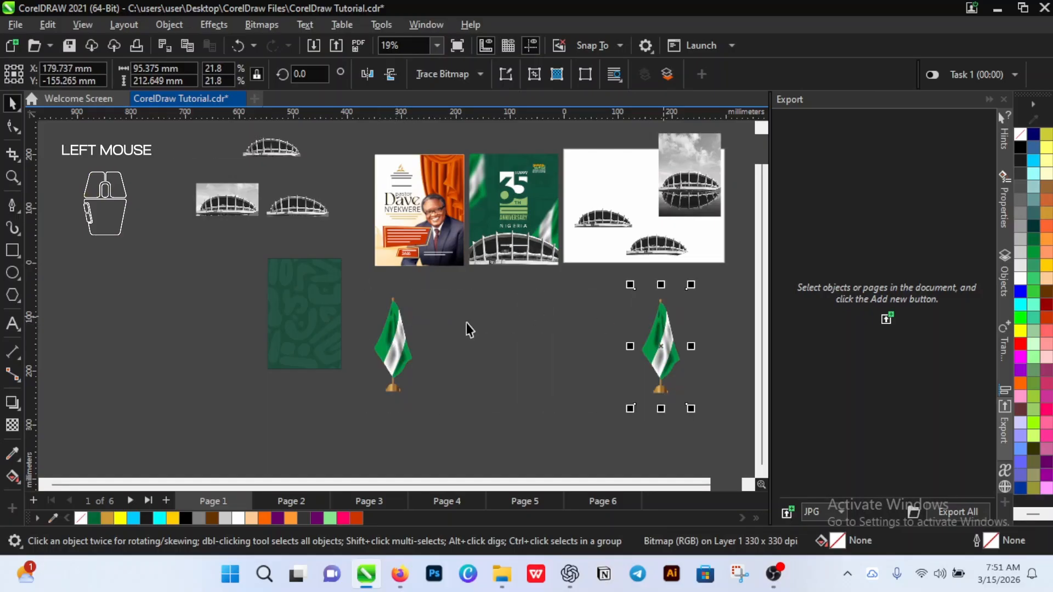
Step: Apply Flatten Effects to the flag beside the green pattern
click(382, 344)
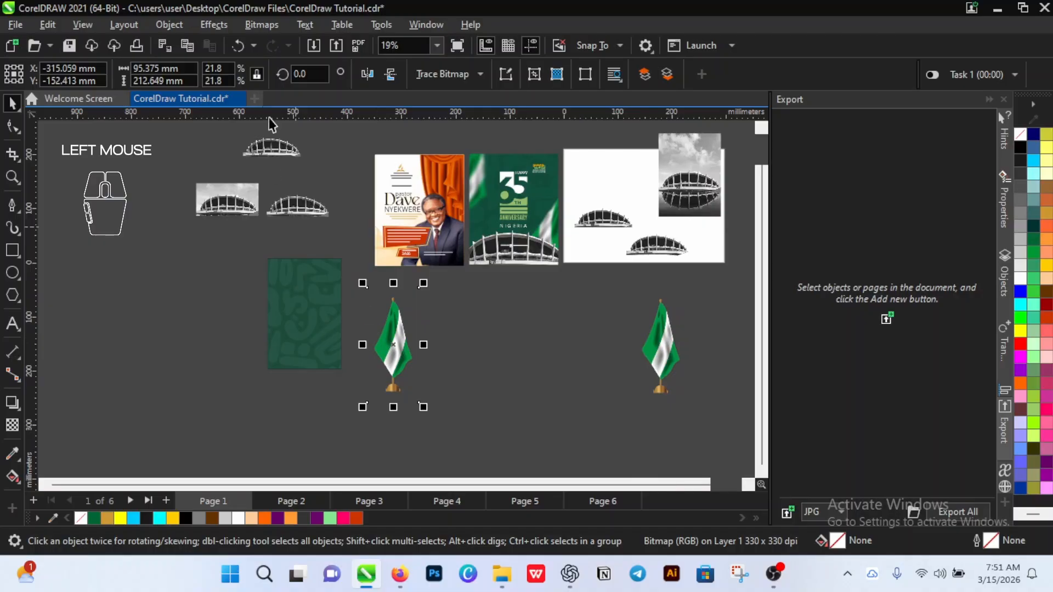
click(218, 24)
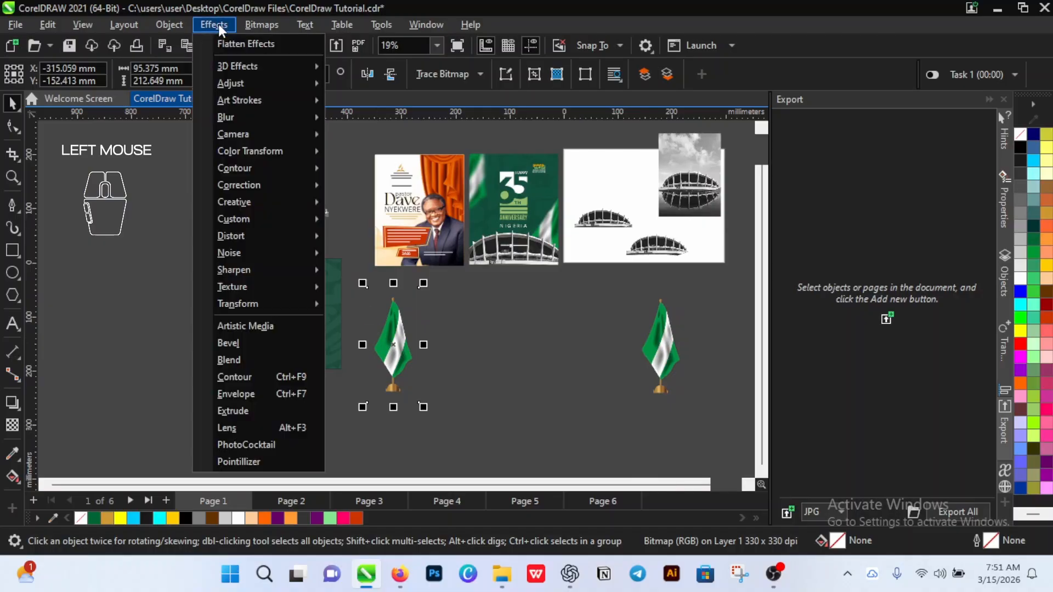
click(238, 44)
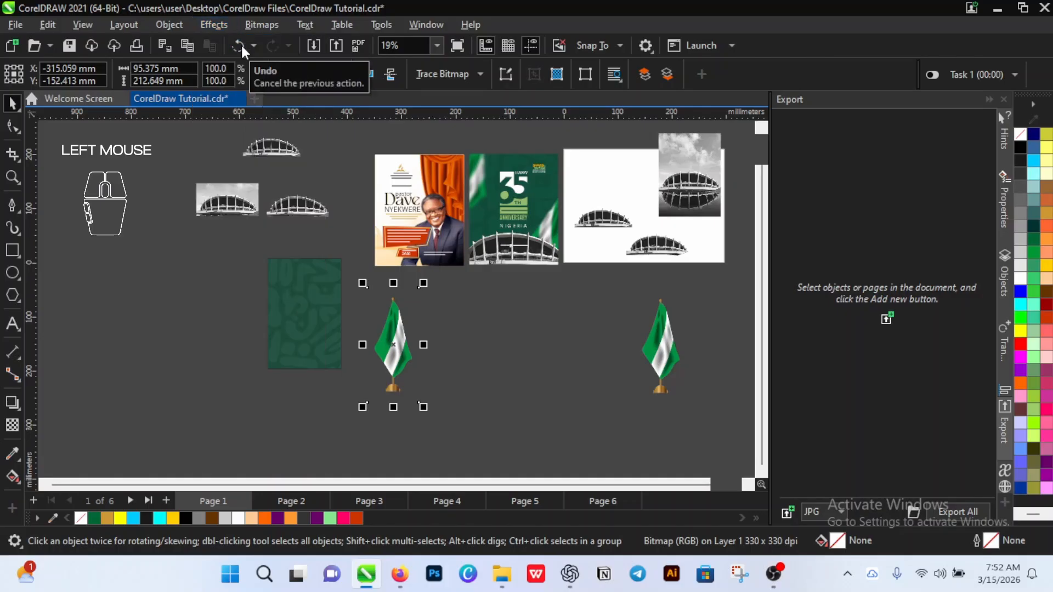
Step: Try the Brightness/Contrast/Intensity adjustment on the flag copy below the white page with all values reset to 0
click(661, 329)
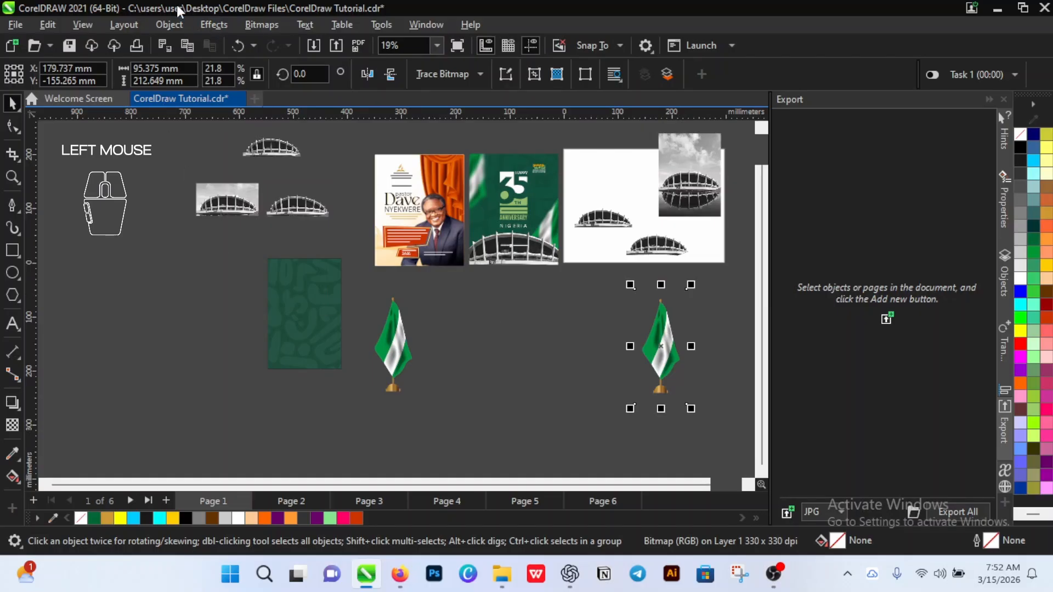
click(221, 24)
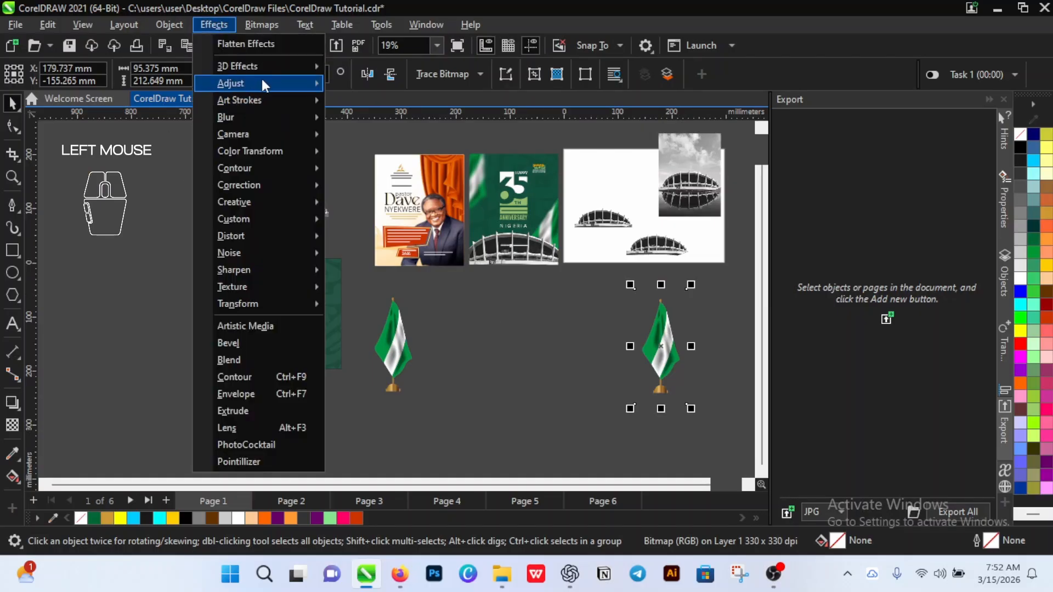
mouse_move(260, 83)
click(462, 202)
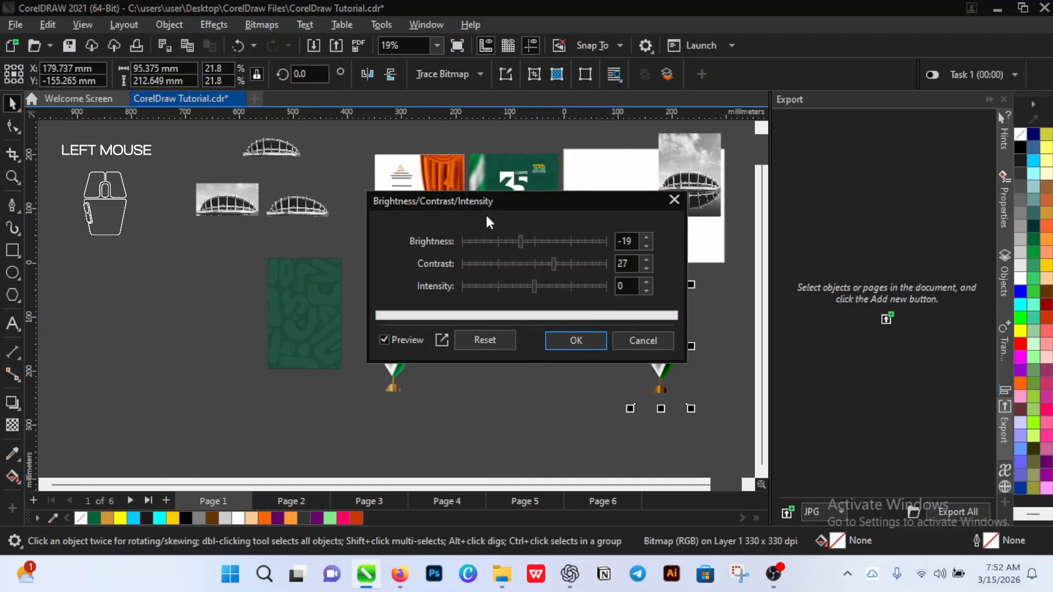
drag(499, 196, 321, 180)
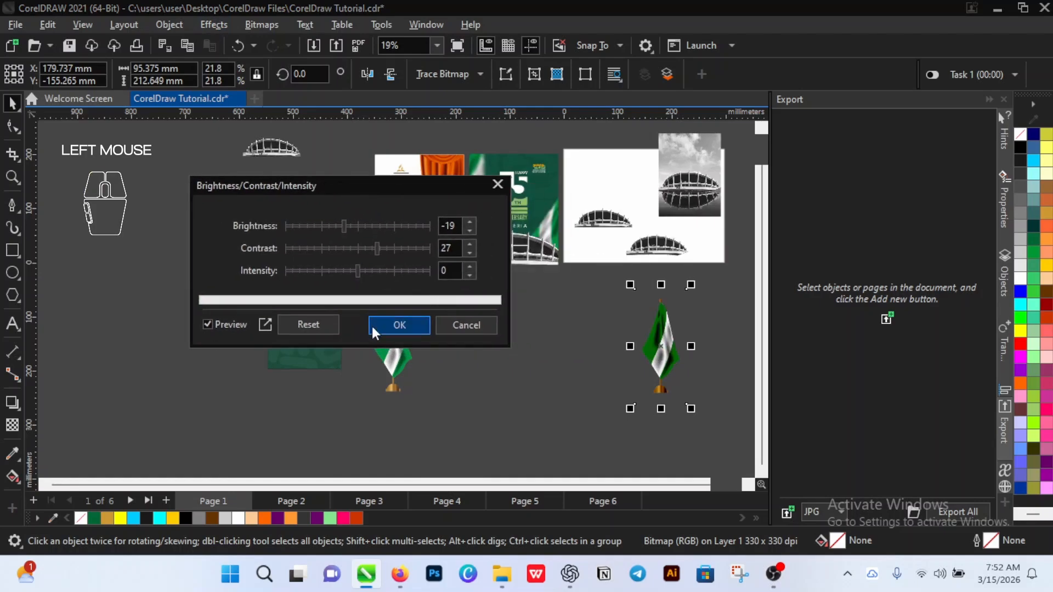
click(333, 319)
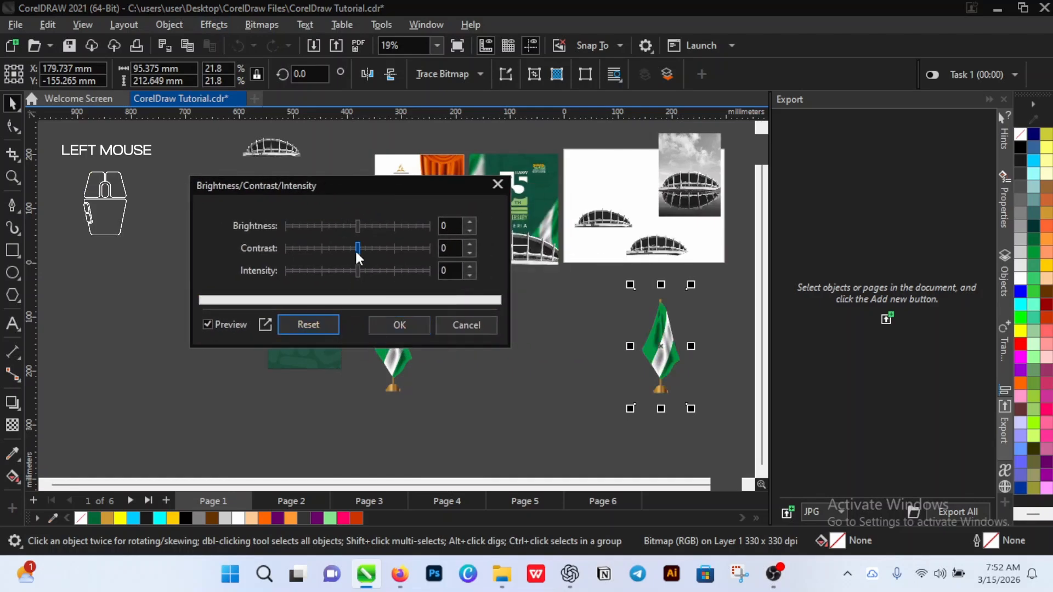
drag(357, 251, 357, 248)
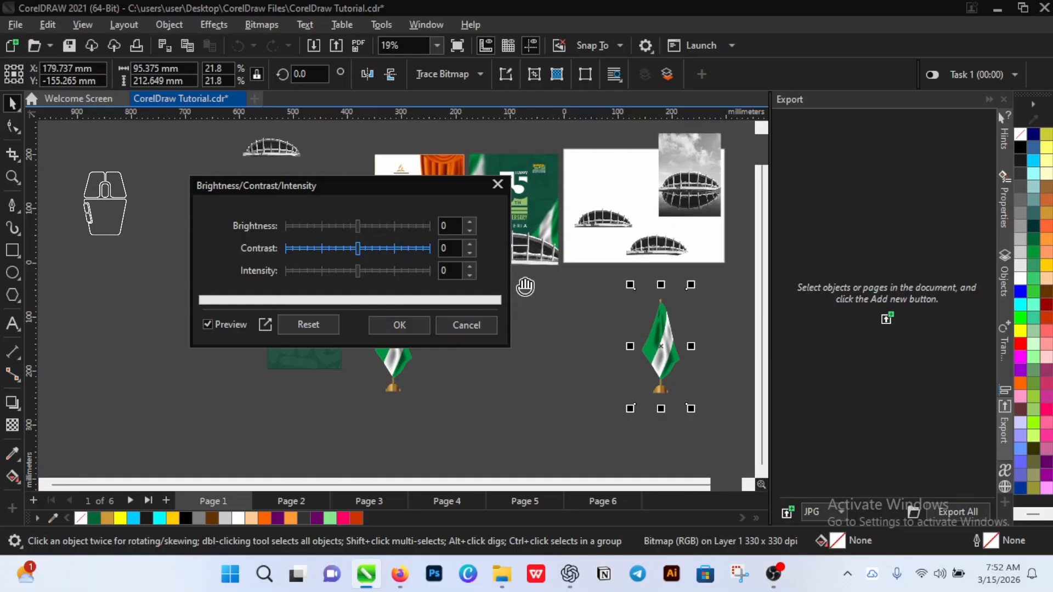
click(465, 324)
Step: Copy the building's PowerClip cutout into the space between the two flags, at about X -95 mm, Y -180 mm
click(396, 341)
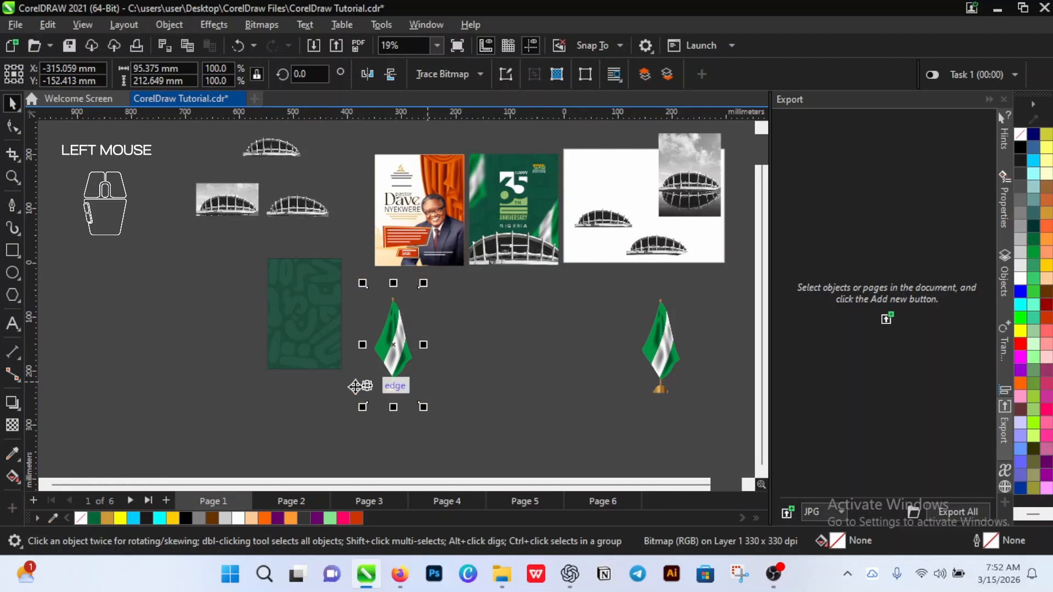
scroll(350, 387, up, 1)
scroll(366, 383, down, 1)
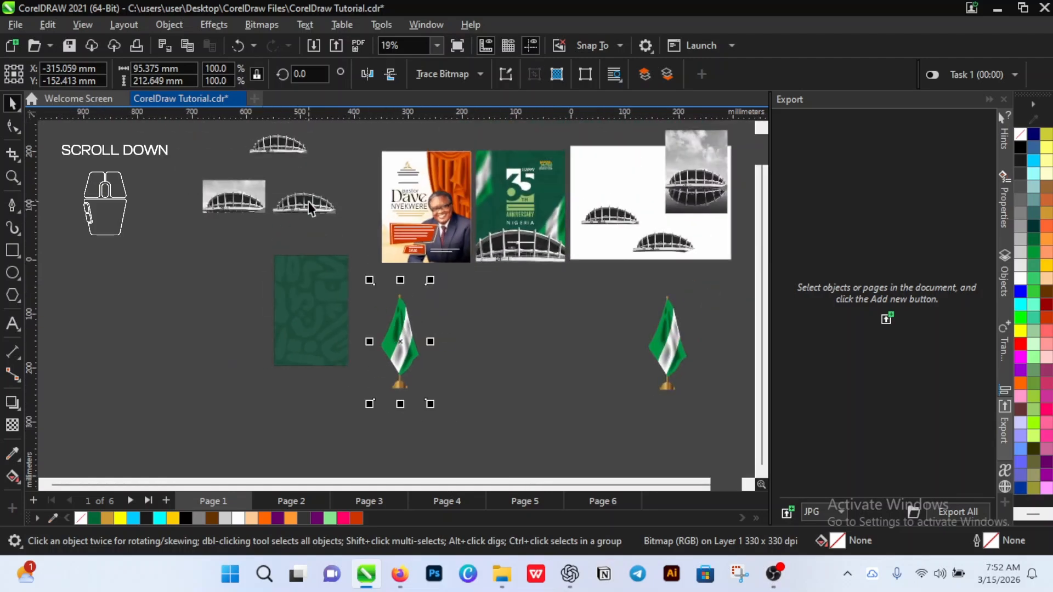
click(309, 203)
drag(308, 202, 520, 357)
right_click(520, 359)
scroll(520, 359, up, 4)
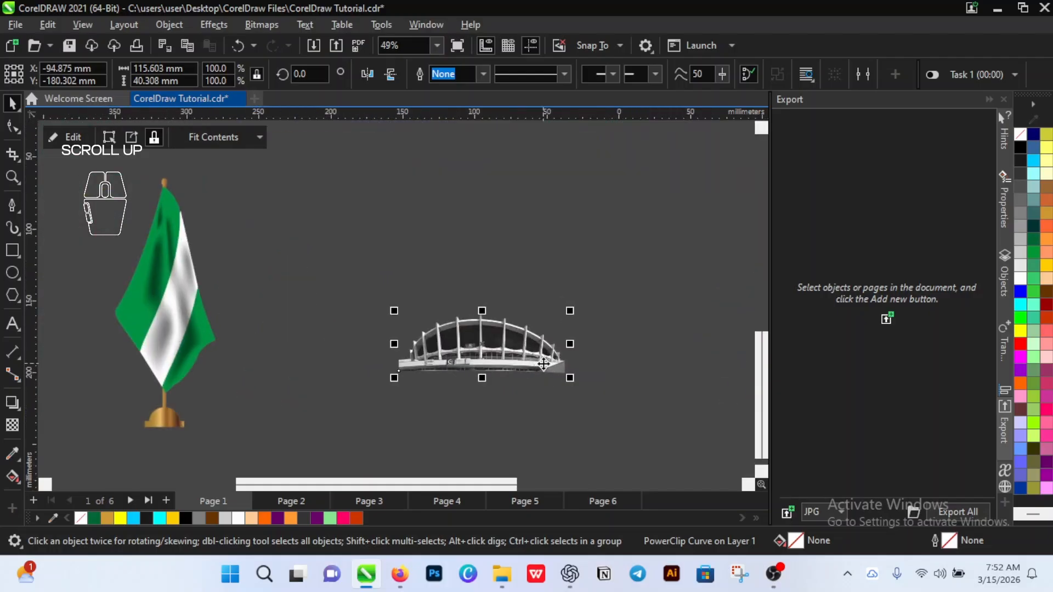
Step: Enlarge the copied building cutout to about 154 × 54 mm, open its PowerClip contents, select the full building photo inside and finish editing
drag(581, 285, 666, 238)
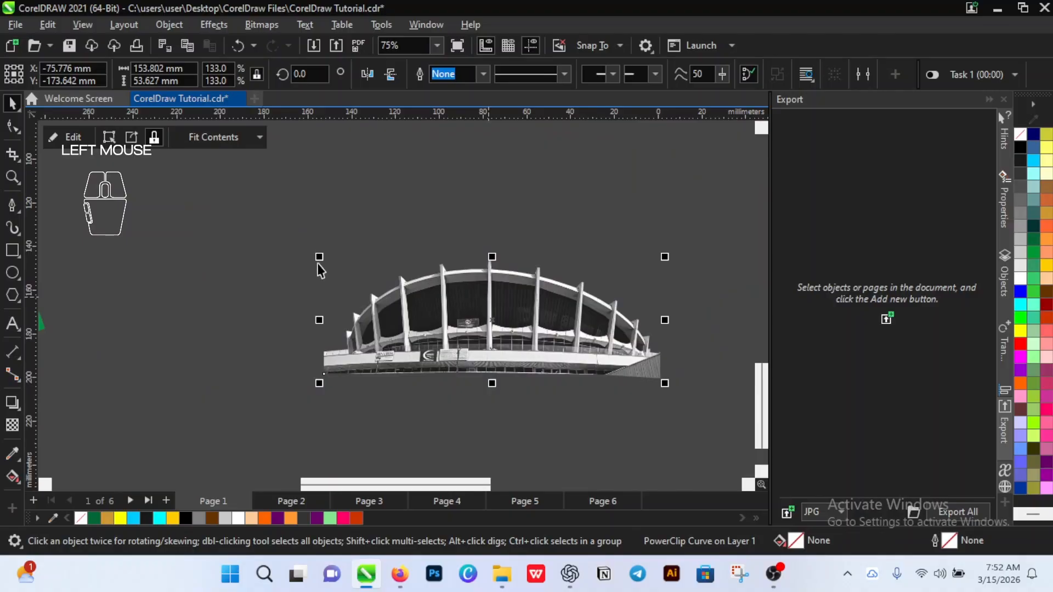
click(68, 137)
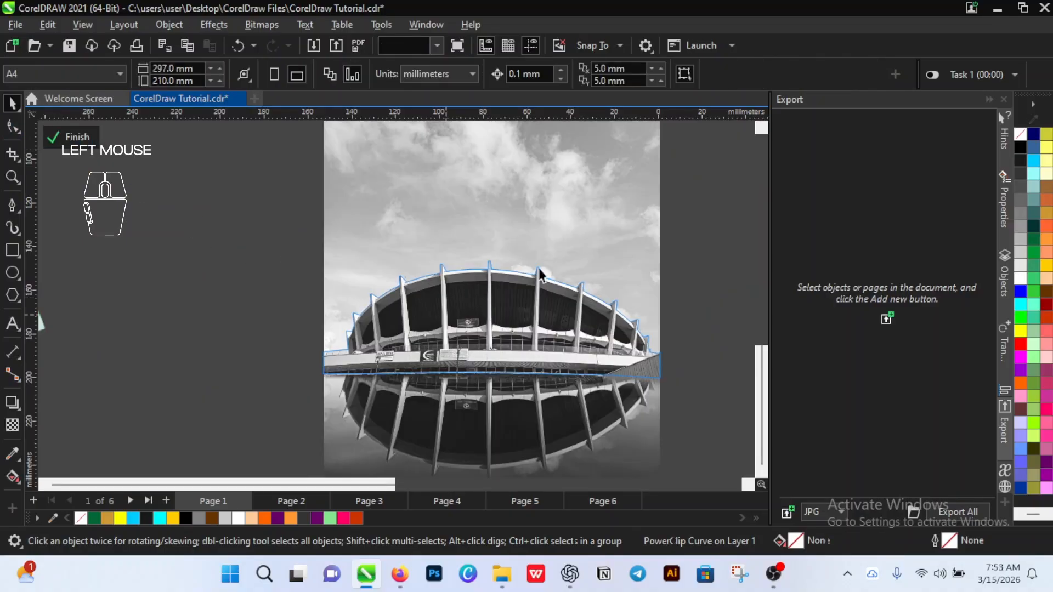
scroll(534, 261, down, 3)
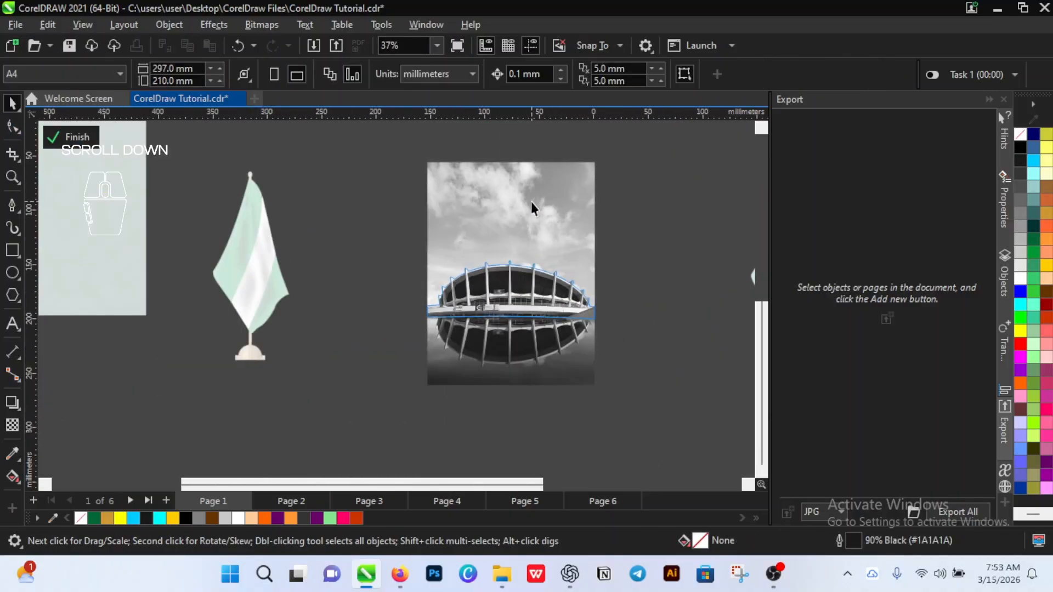
click(531, 204)
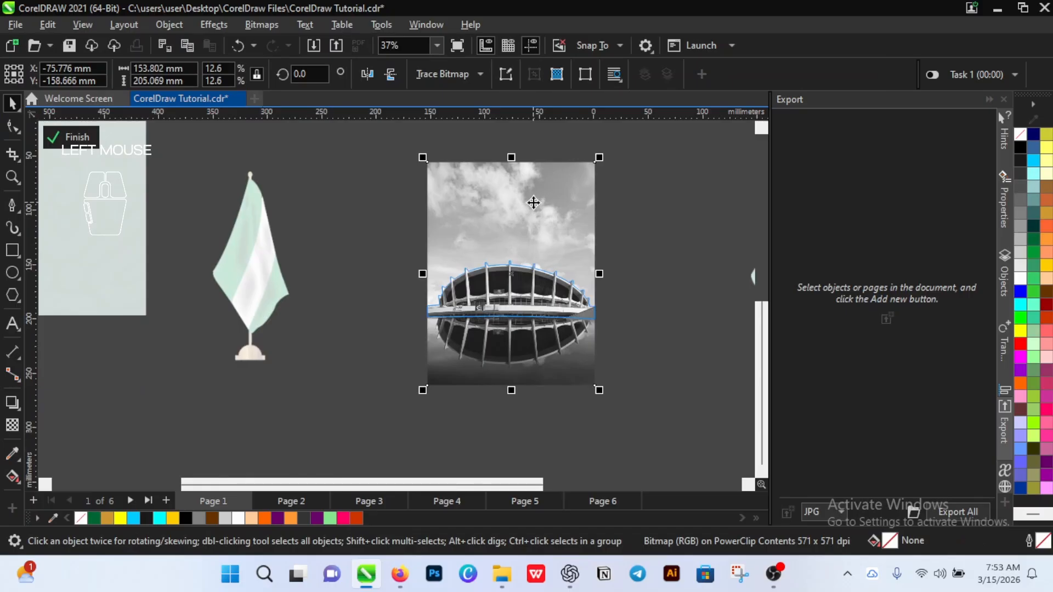
click(93, 146)
scroll(622, 297, down, 3)
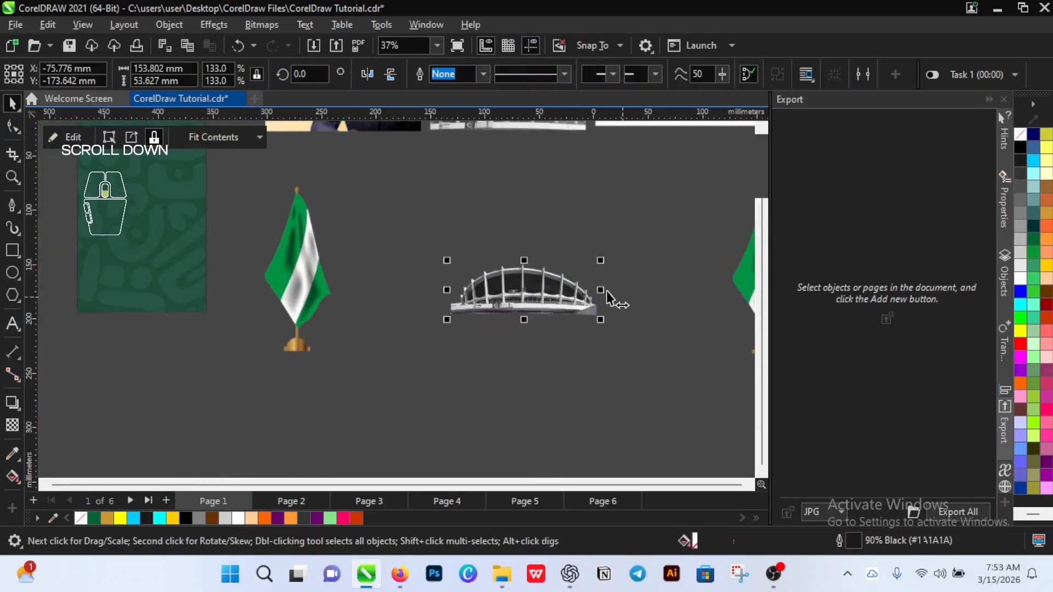
Step: Bring up the effects available for the building cutout between the two flags to reach the Adjust options
scroll(571, 302, up, 2)
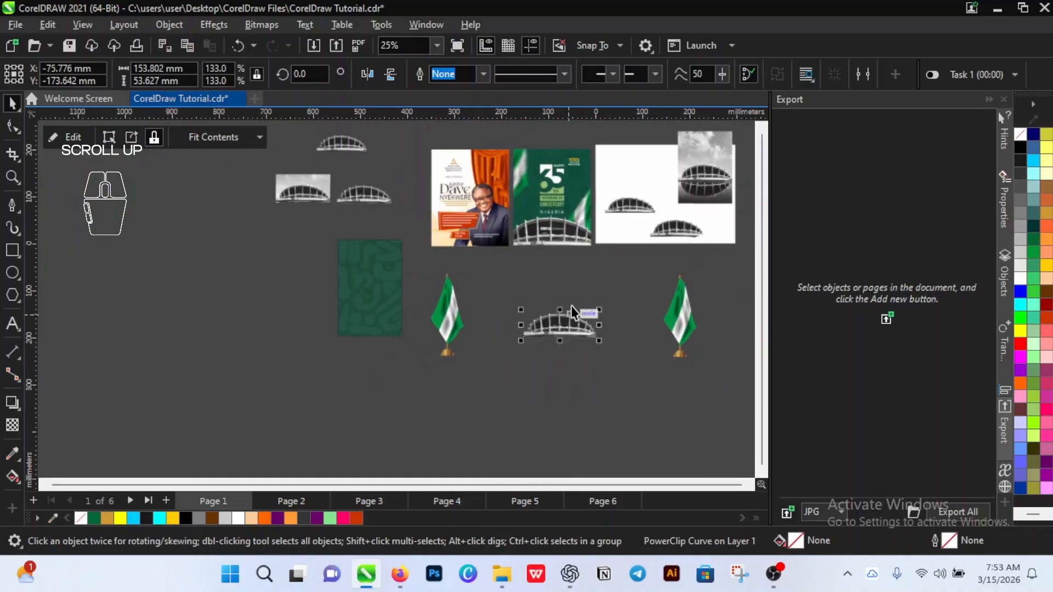
scroll(571, 305, up, 1)
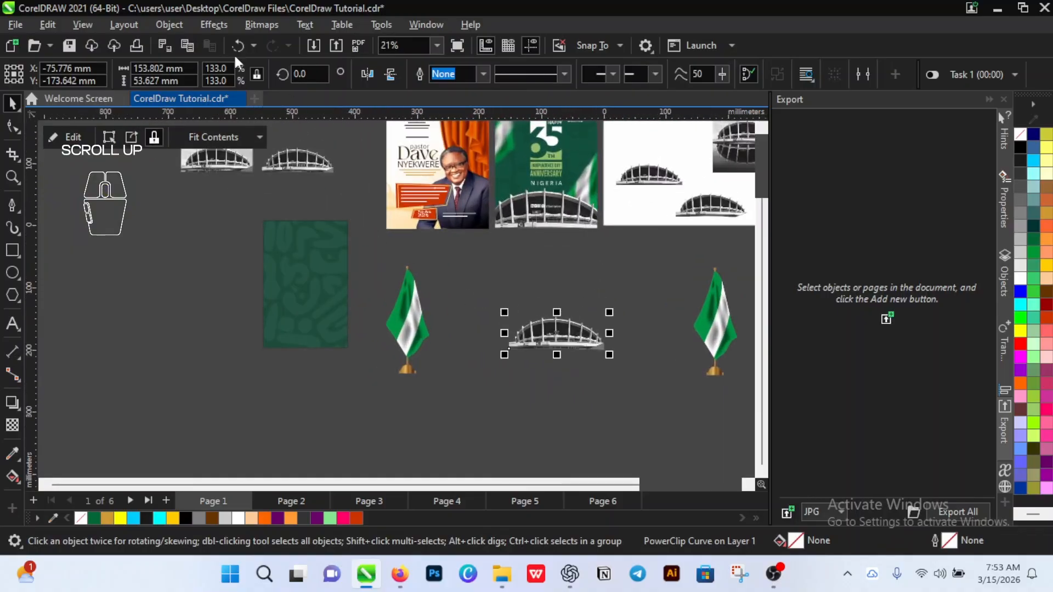
click(213, 27)
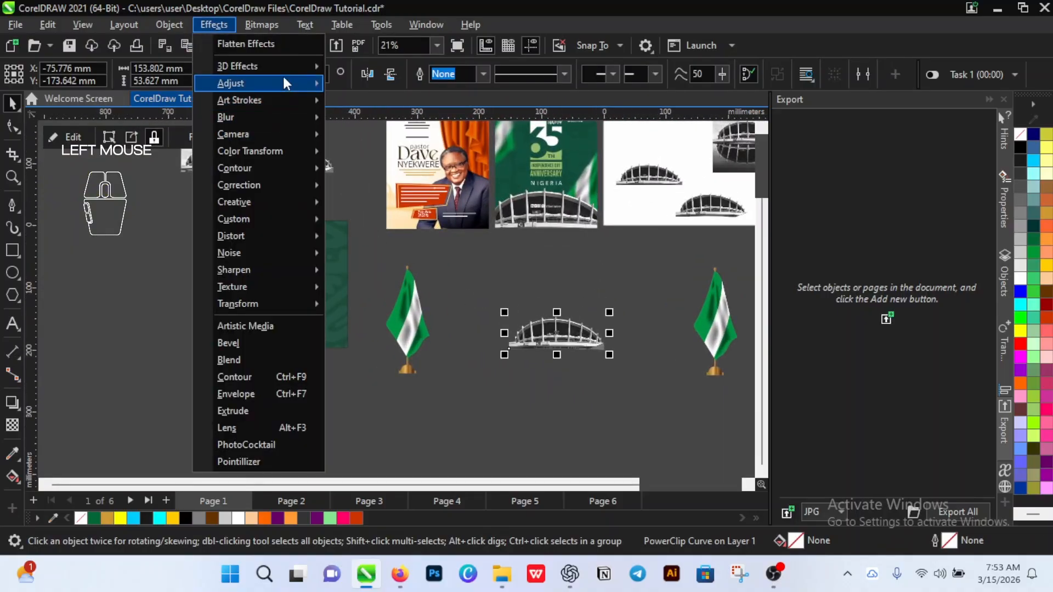
Step: Flatten the effects on the PowerClip arch image between the two flags and shift it slightly up and to the left
mouse_move(283, 81)
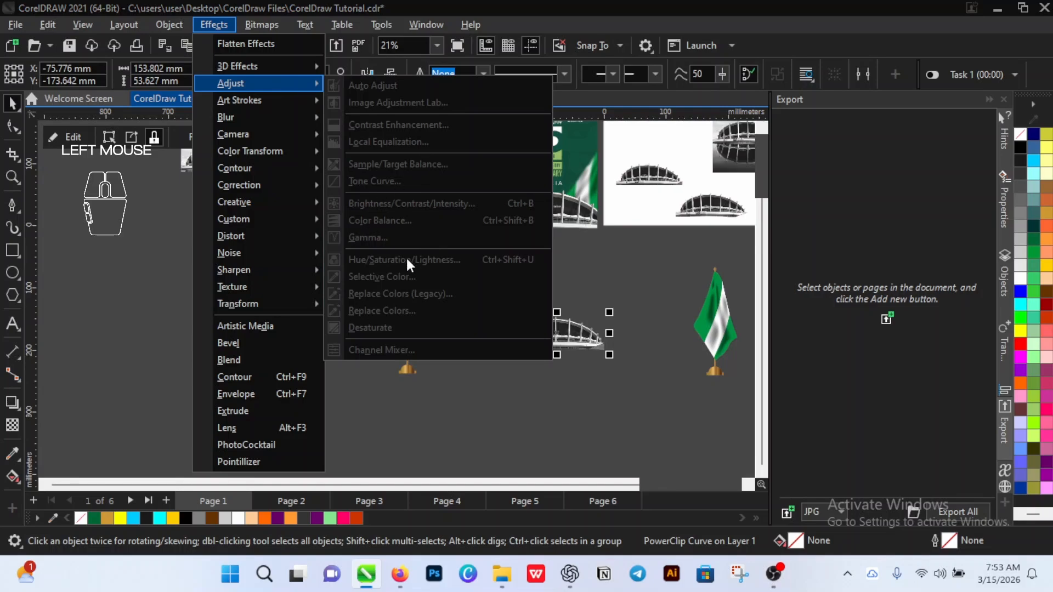
click(623, 273)
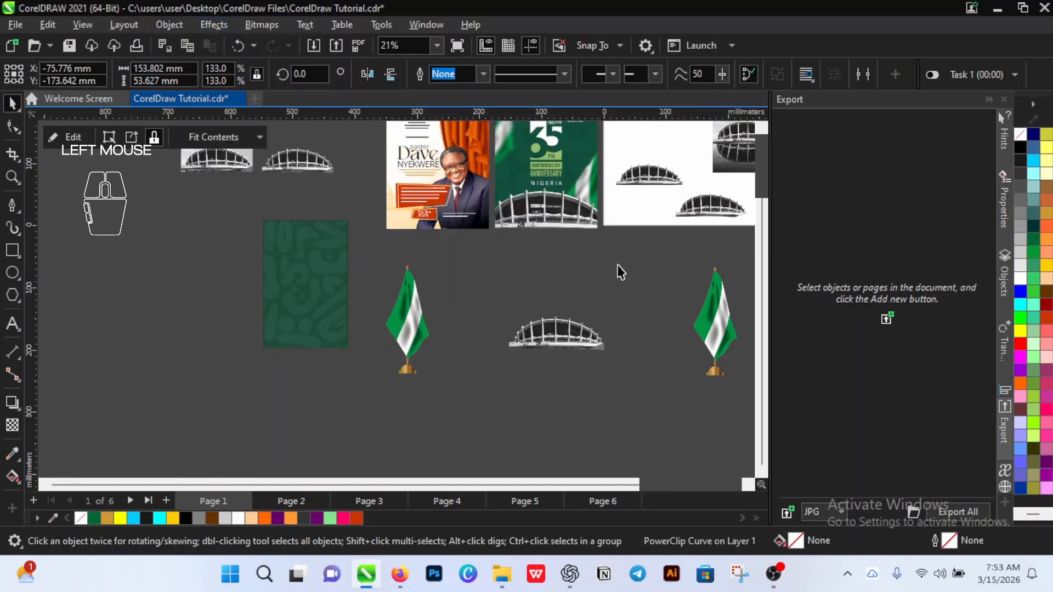
click(213, 24)
click(246, 44)
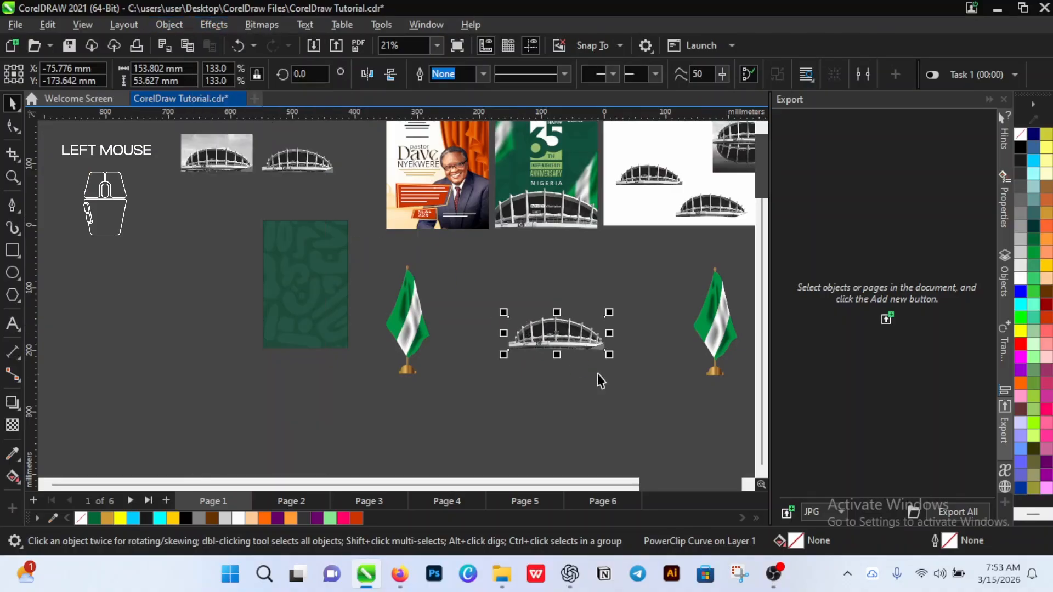
drag(591, 356, 579, 349)
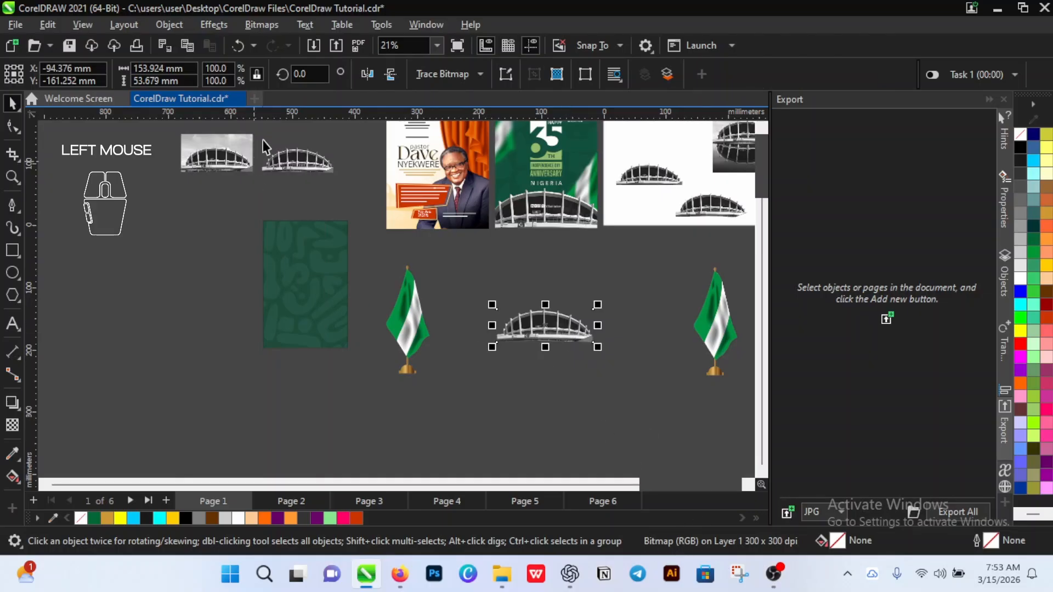
Step: Check the Adjust effects available for the flattened arch bitmap and move it to the empty area left of the green pattern
click(297, 157)
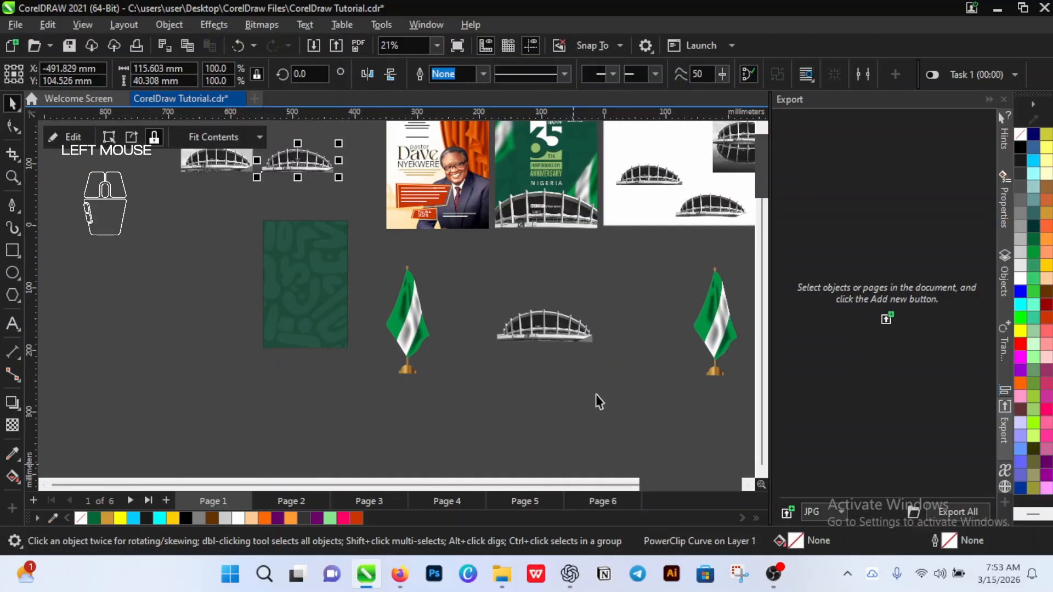
click(546, 336)
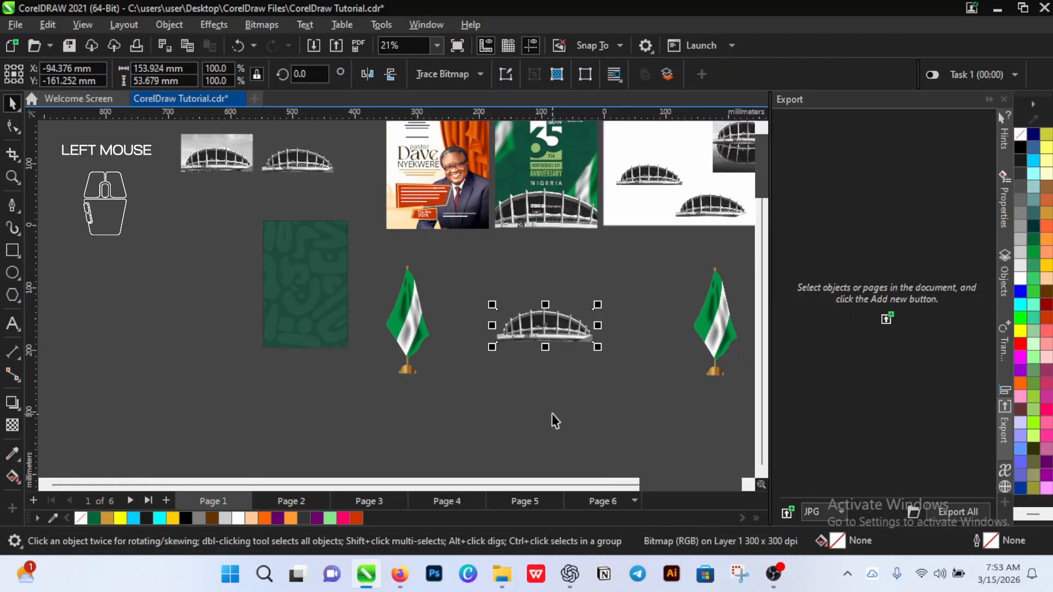
click(222, 25)
mouse_move(247, 83)
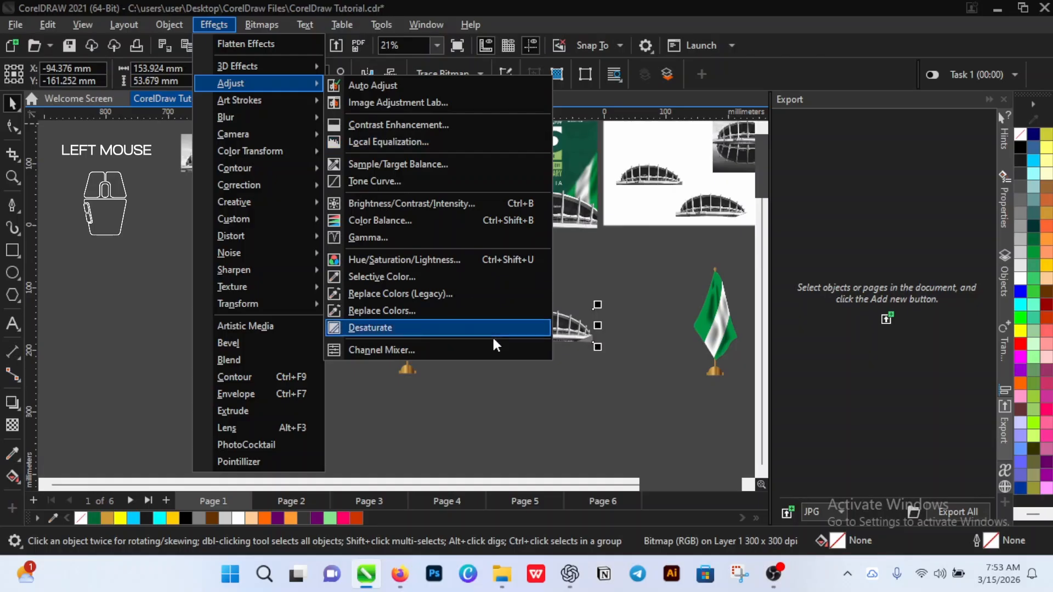
click(623, 328)
scroll(482, 336, up, 2)
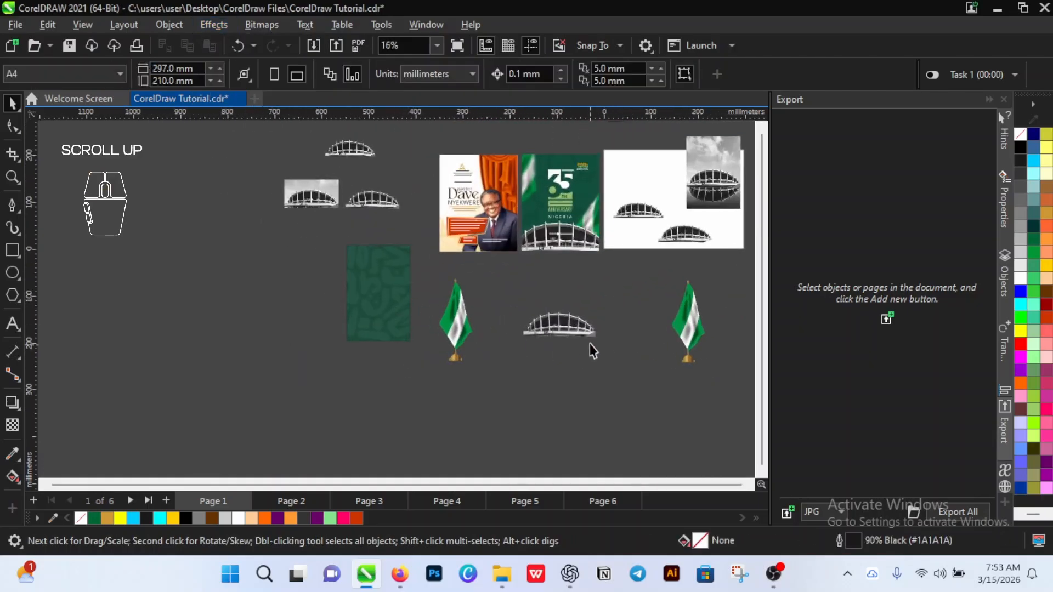
drag(590, 343, 281, 274)
Step: Apply a Gaussian blur with a 60.3-pixel radius to the flag beside the green pattern and move it below the arch image
click(445, 323)
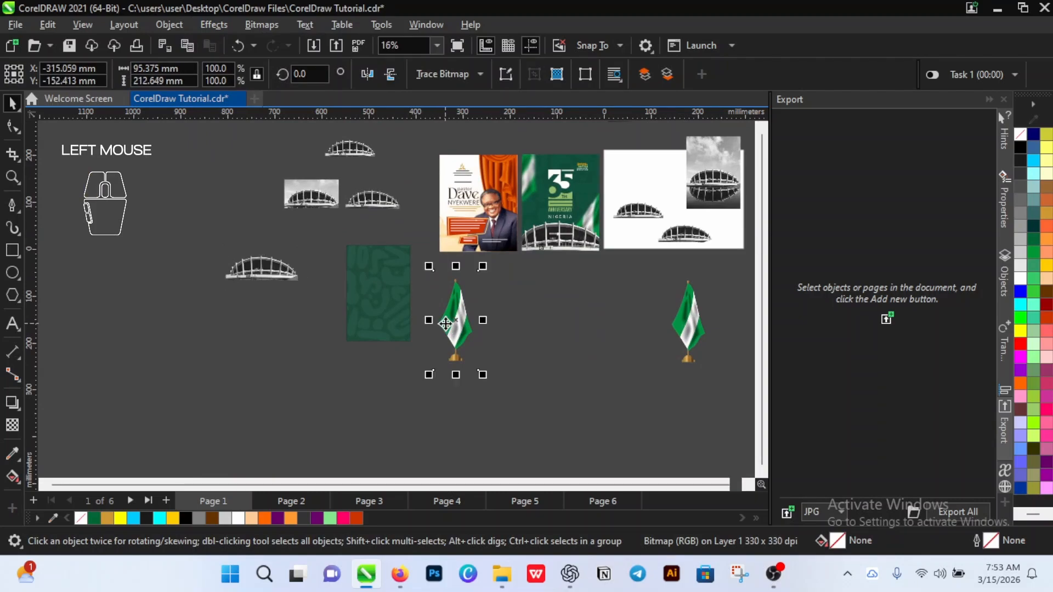
scroll(529, 186, up, 3)
scroll(535, 188, down, 2)
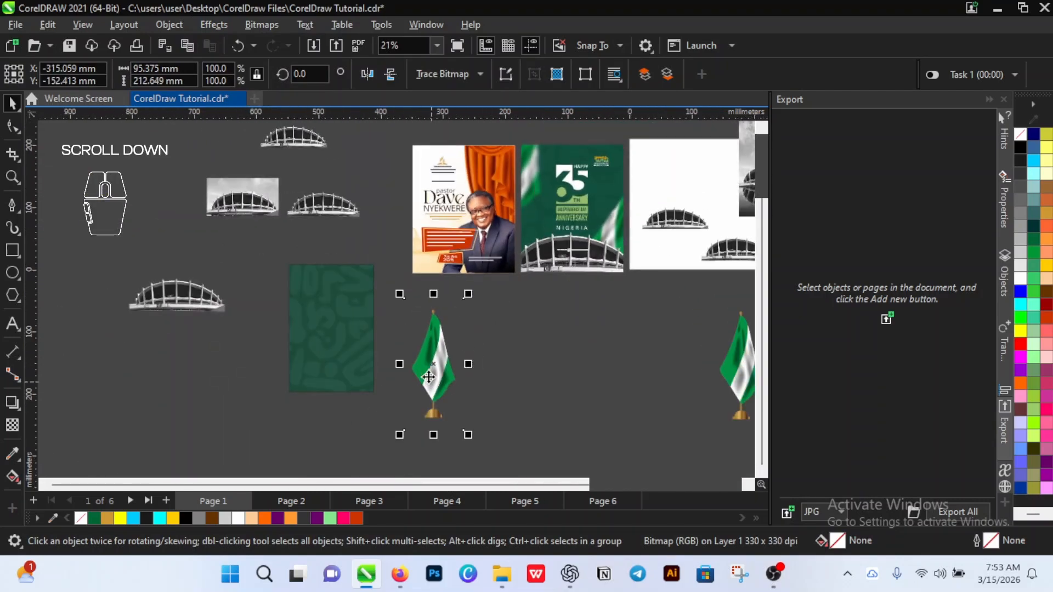
scroll(431, 383, down, 2)
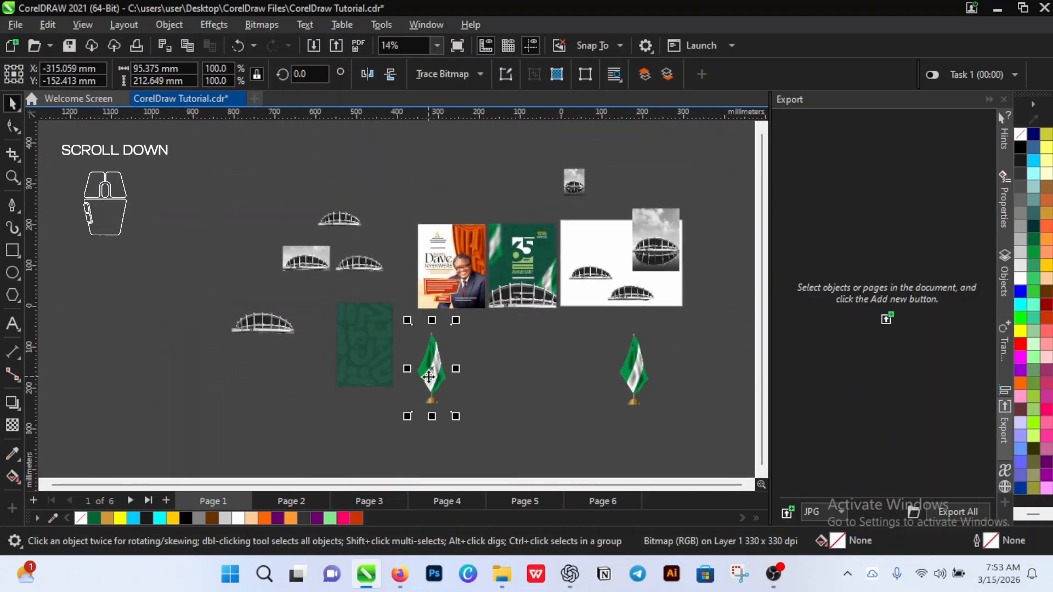
click(226, 28)
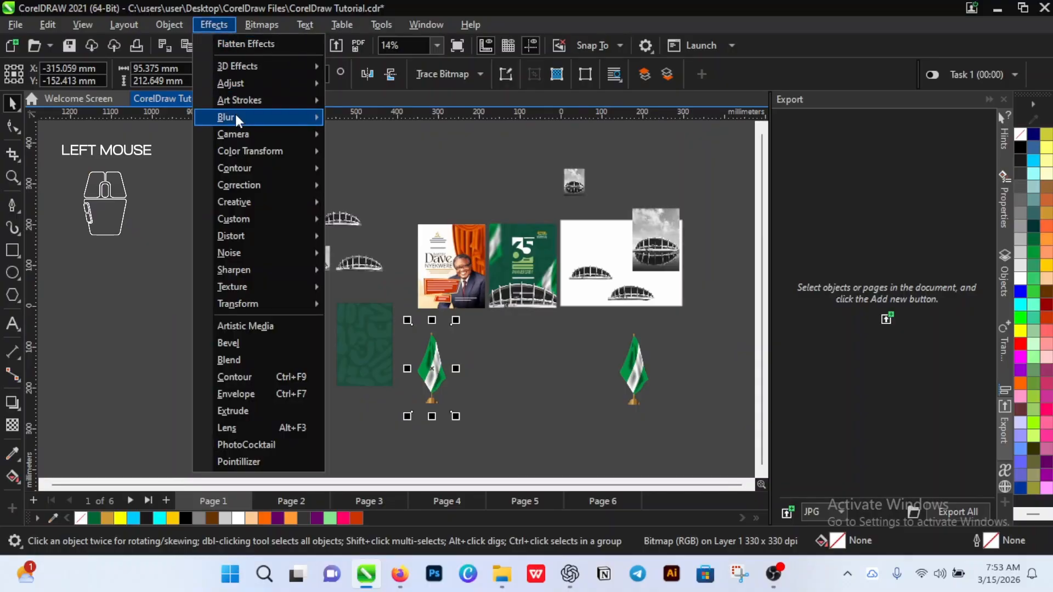
mouse_move(237, 117)
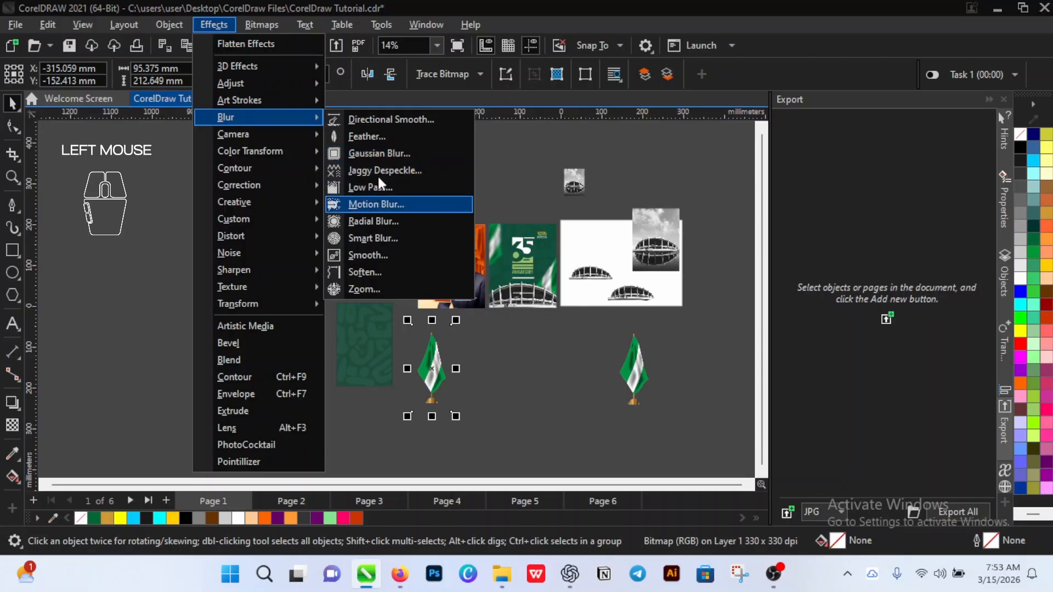
click(380, 148)
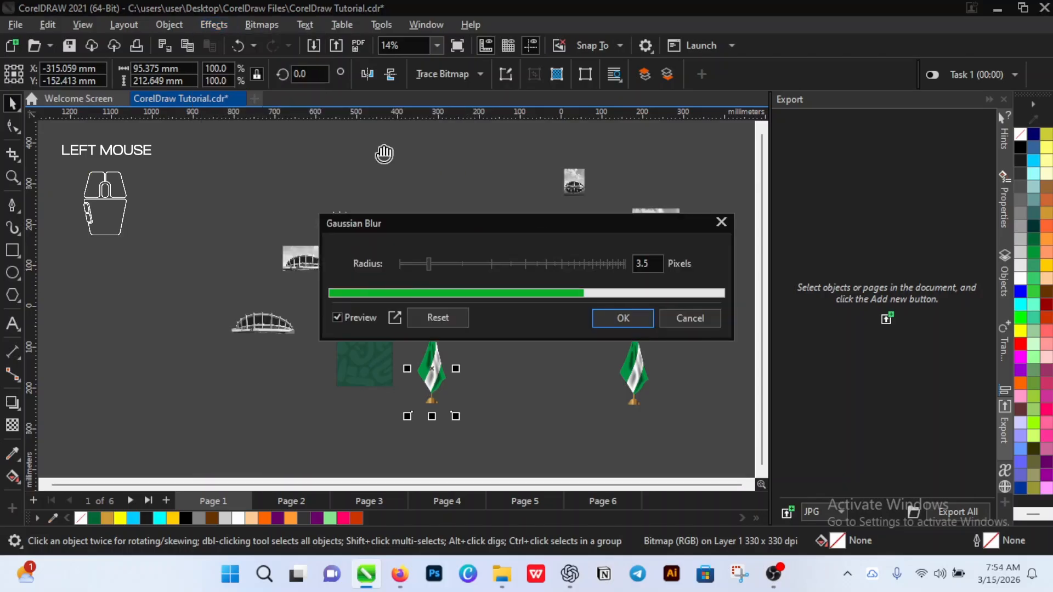
drag(412, 222, 585, 202)
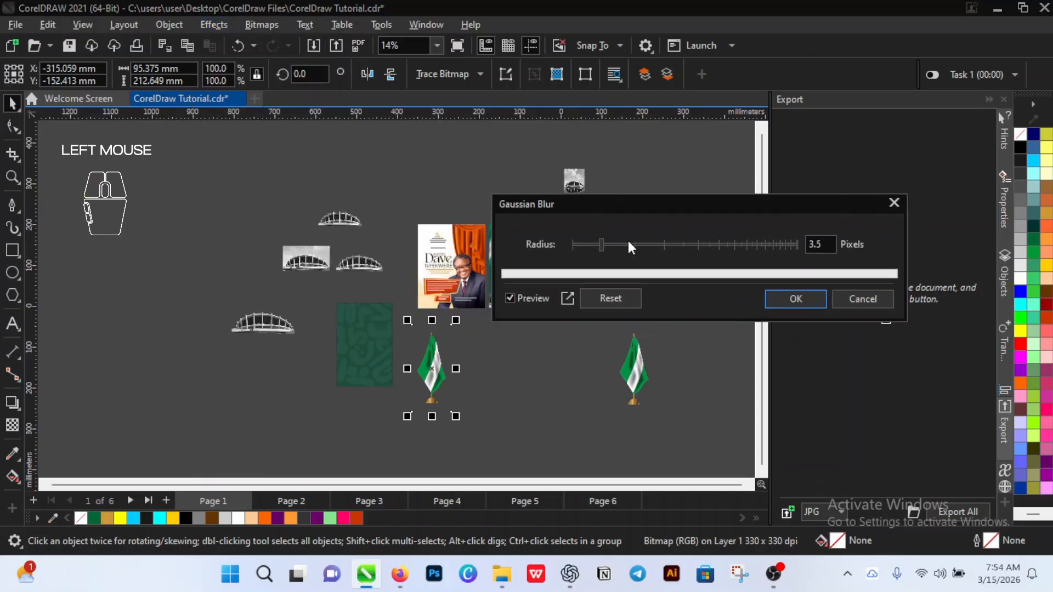
click(665, 248)
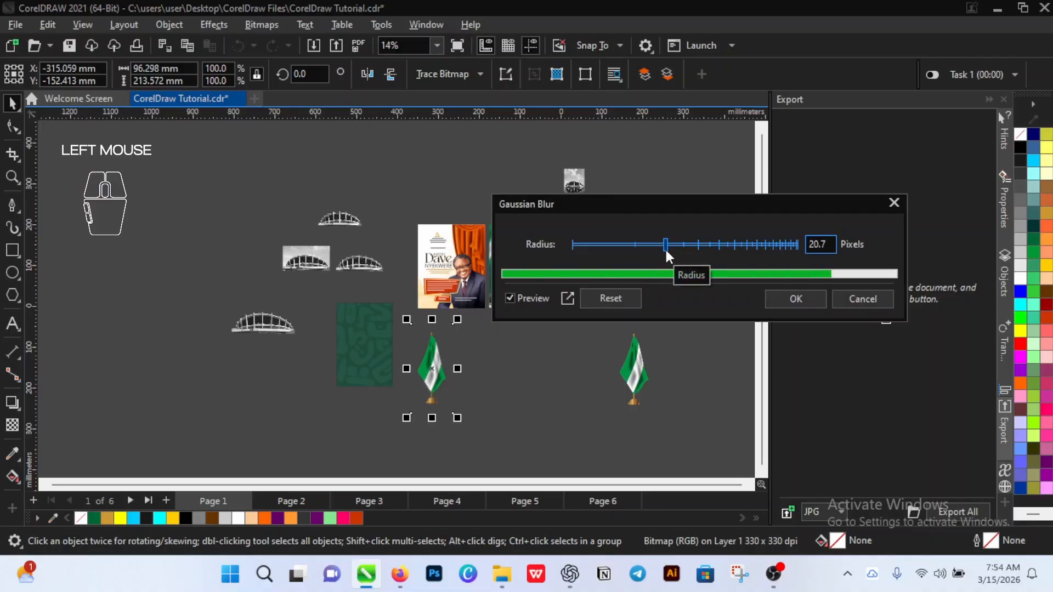
click(719, 252)
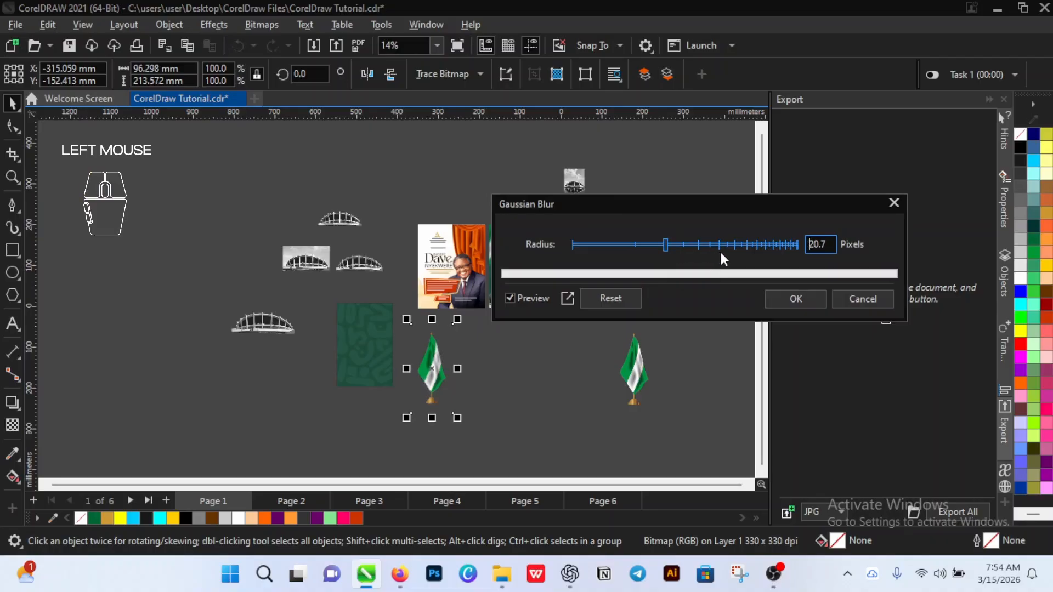
click(719, 246)
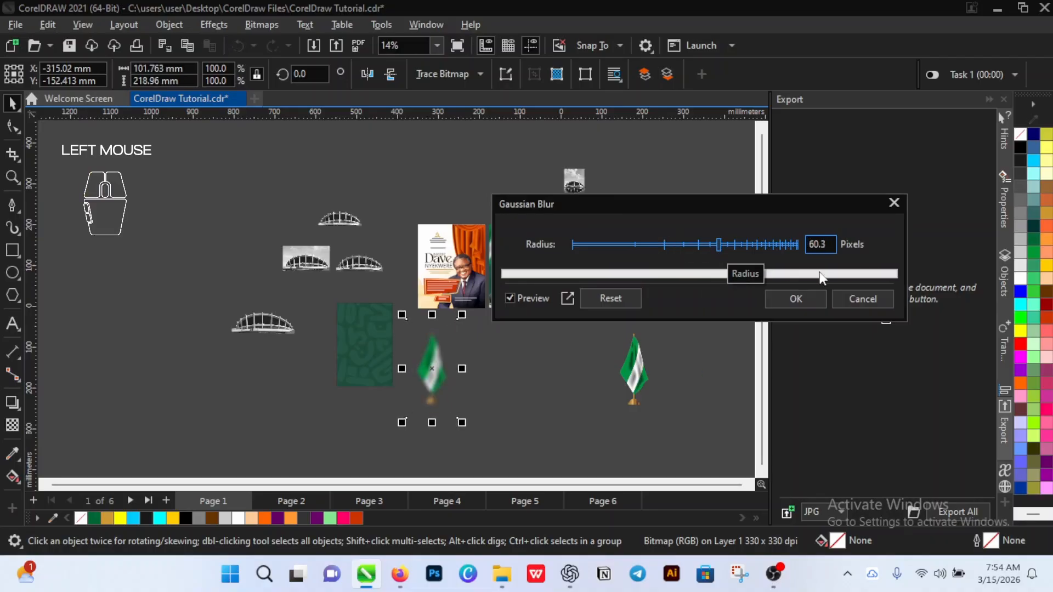
click(795, 299)
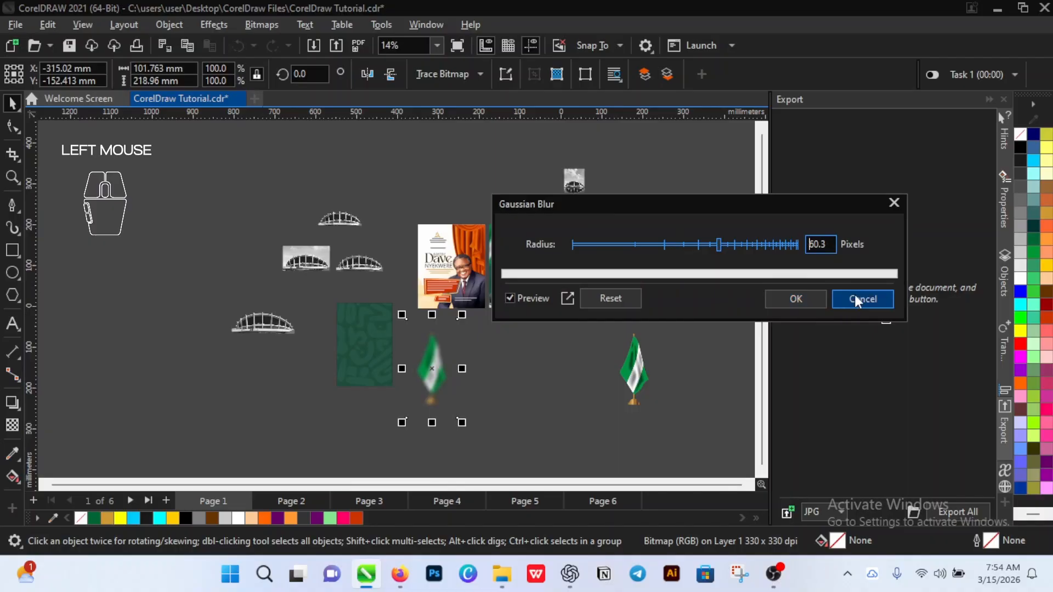
click(803, 297)
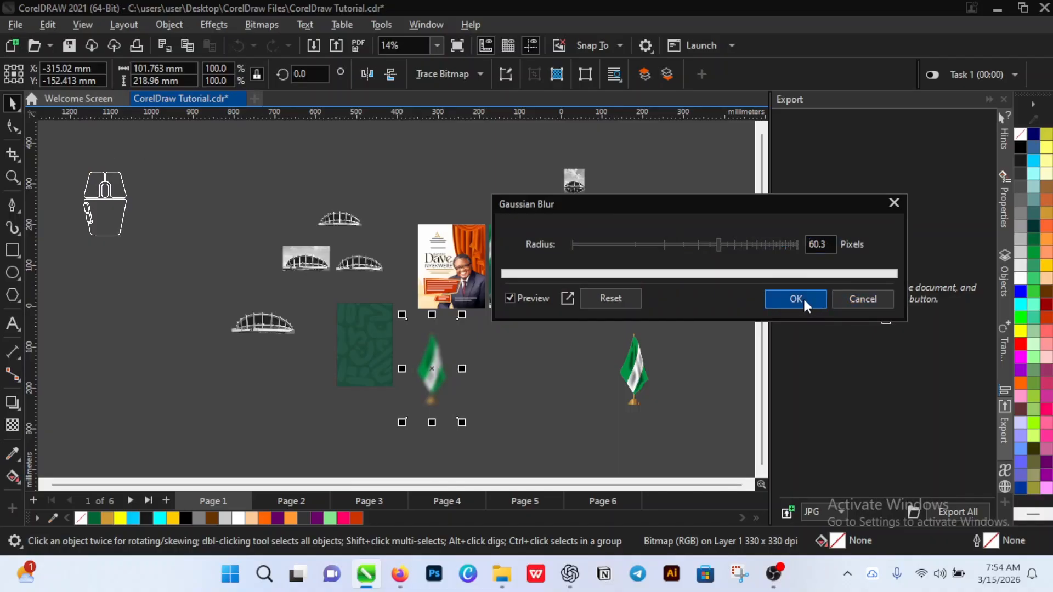
drag(432, 369, 263, 378)
Step: Try to apply a 60.3-pixel Gaussian blur to an unflattened copy of the remaining flag, and undo the attempt
drag(634, 369, 443, 366)
right_click(443, 367)
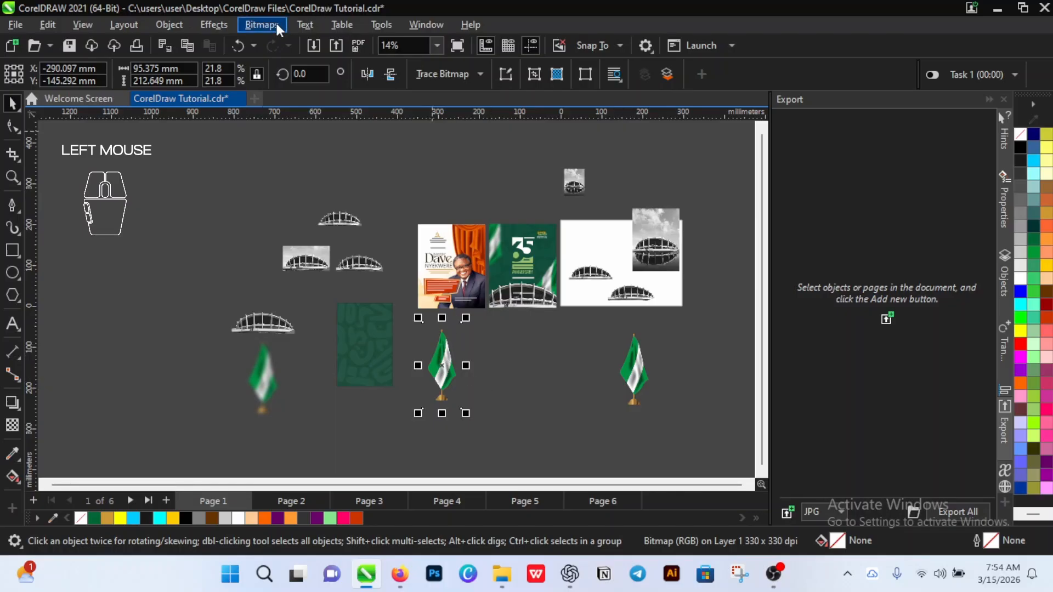
click(221, 30)
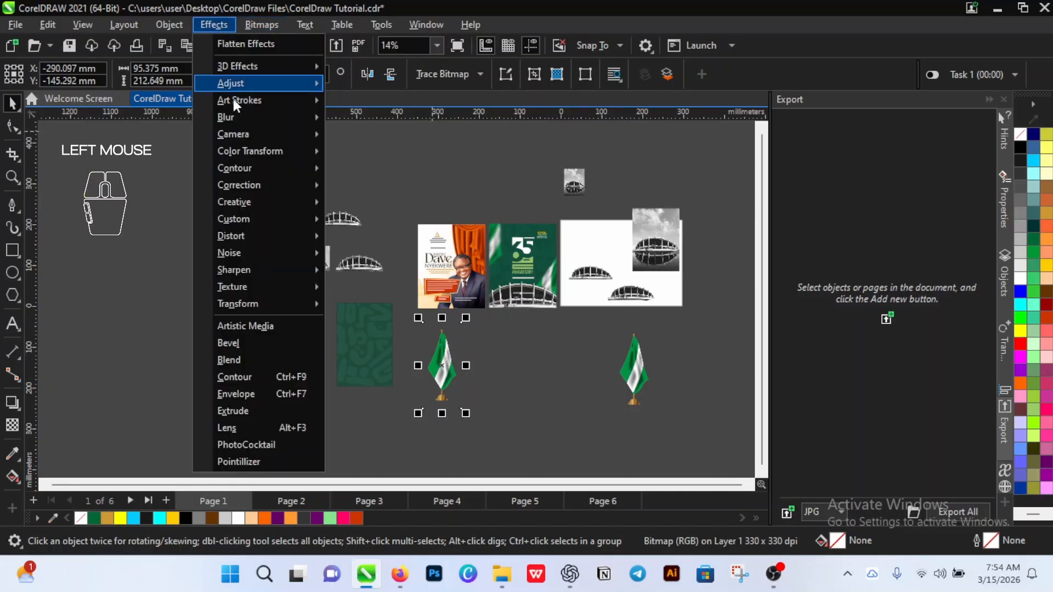
mouse_move(307, 123)
click(386, 152)
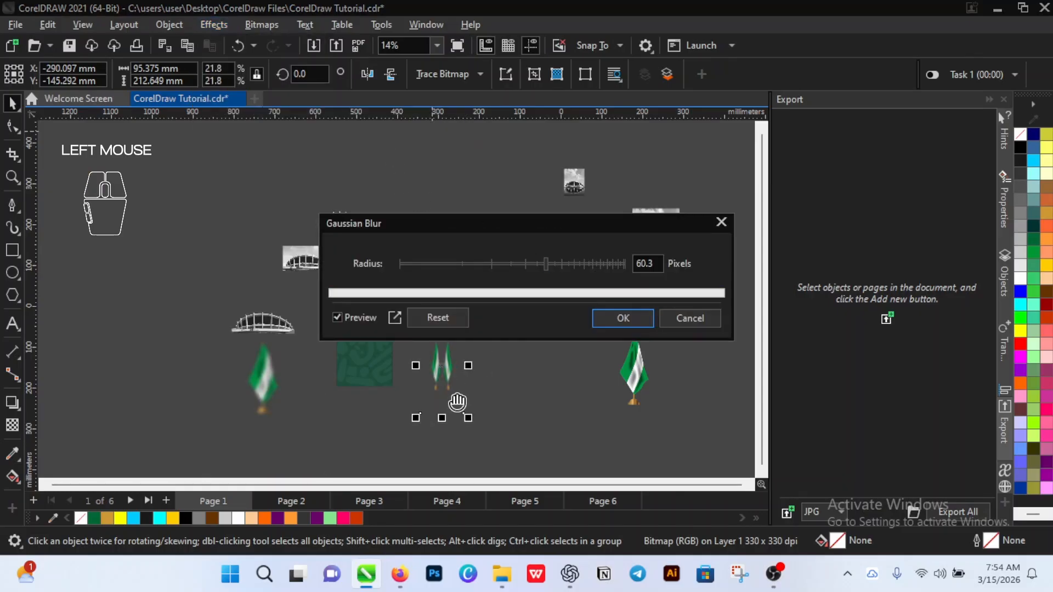
drag(467, 225, 510, 168)
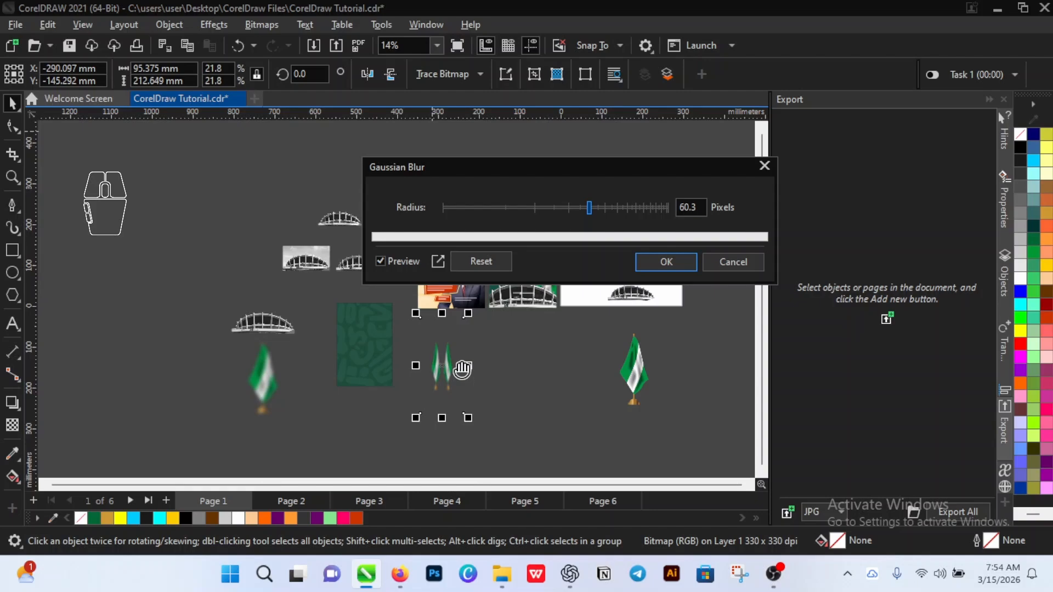
click(733, 261)
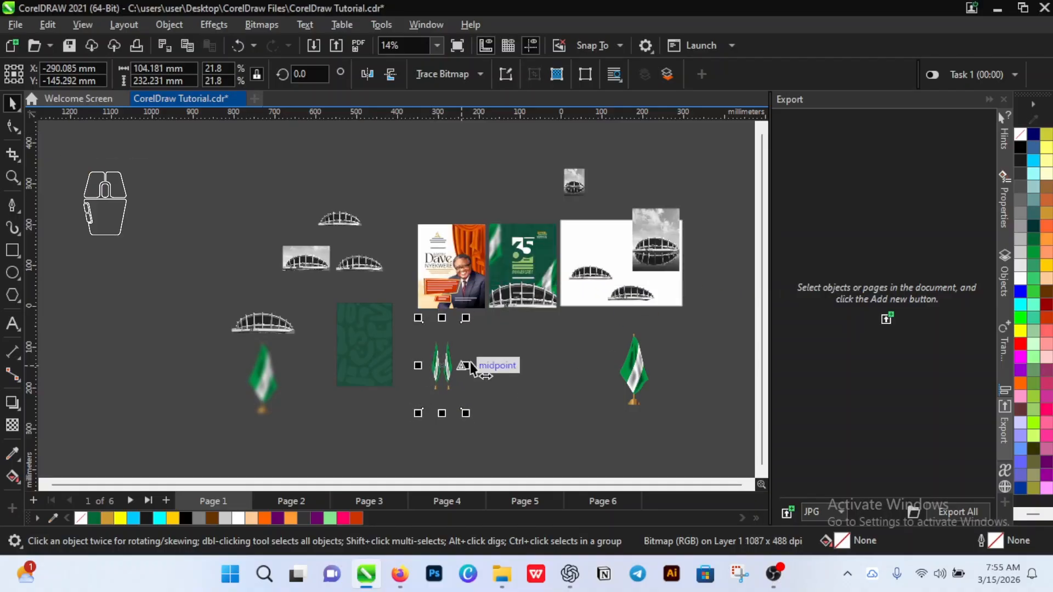
key(ctrl)
key(ctrl+z)
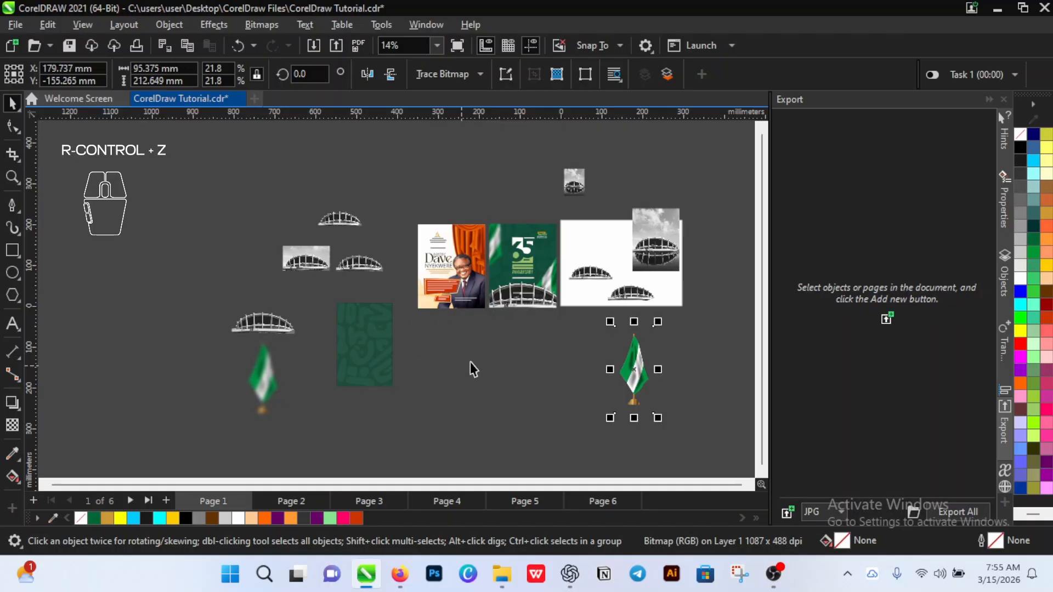
Step: Place a copy of the remaining sharp flag below the two posters and flatten its effects
drag(640, 351, 475, 351)
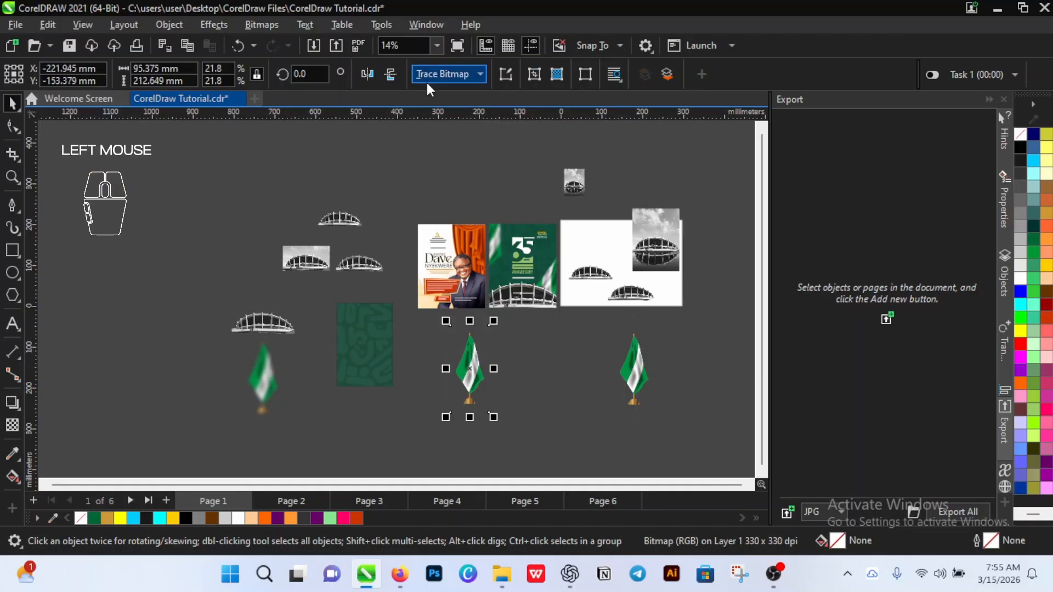
click(222, 25)
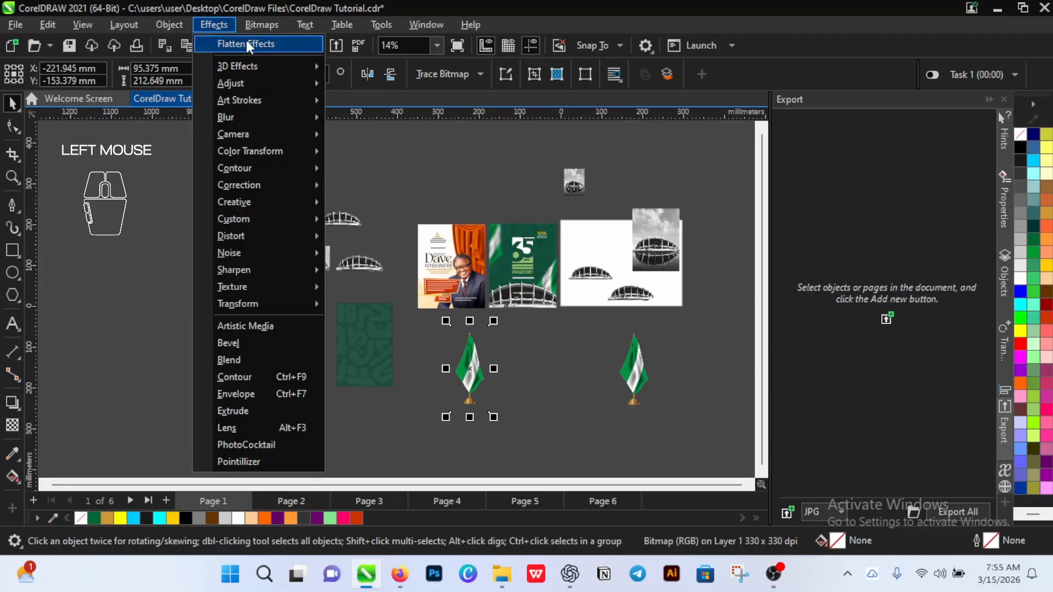
click(246, 41)
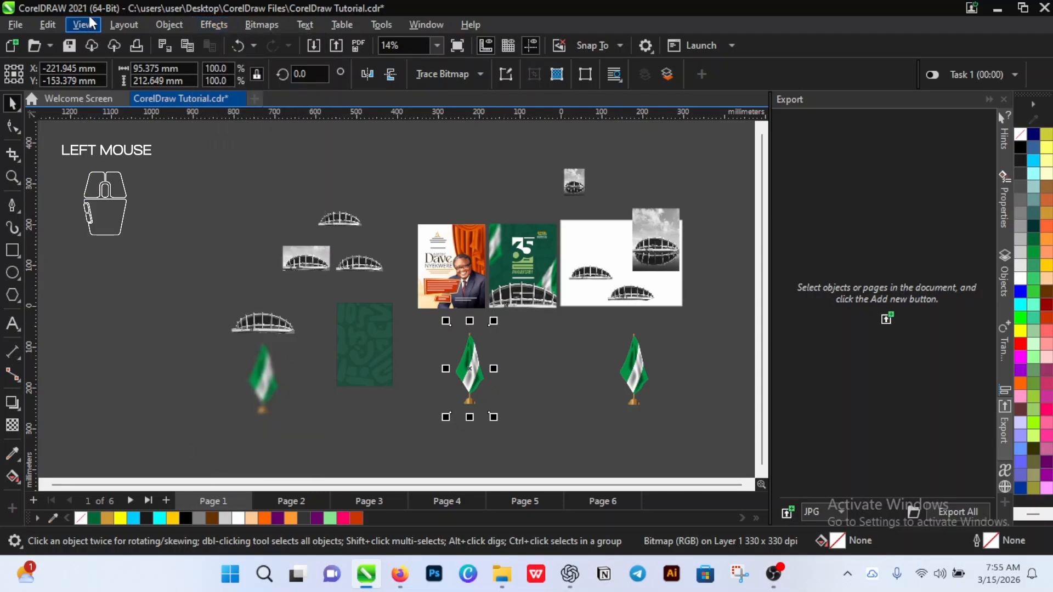
Step: Preview a motion blur with distance 40 and direction 260 on the flattened flag copy below the two posters
click(214, 24)
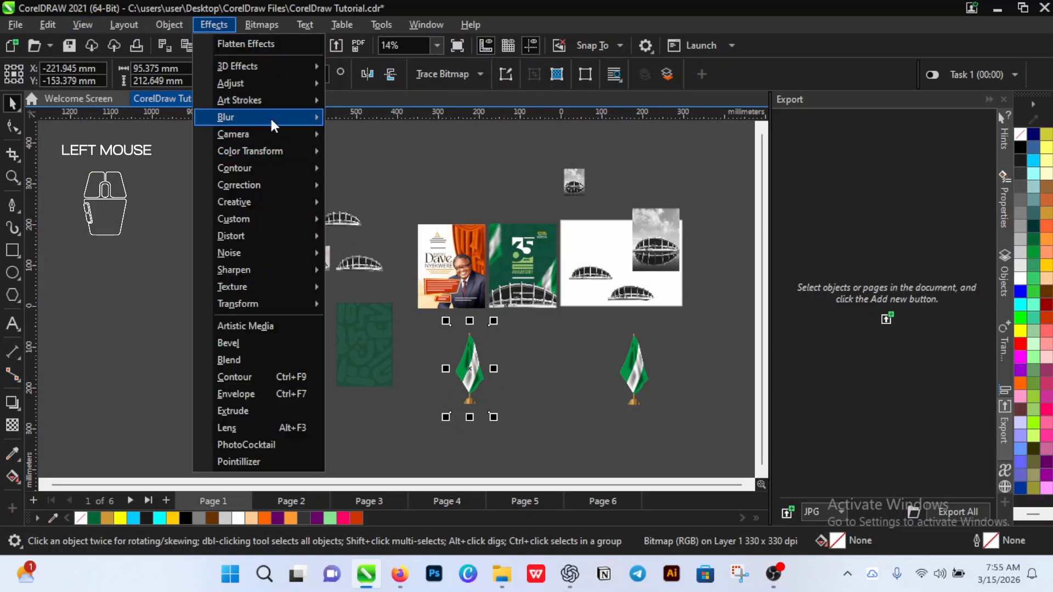
mouse_move(271, 116)
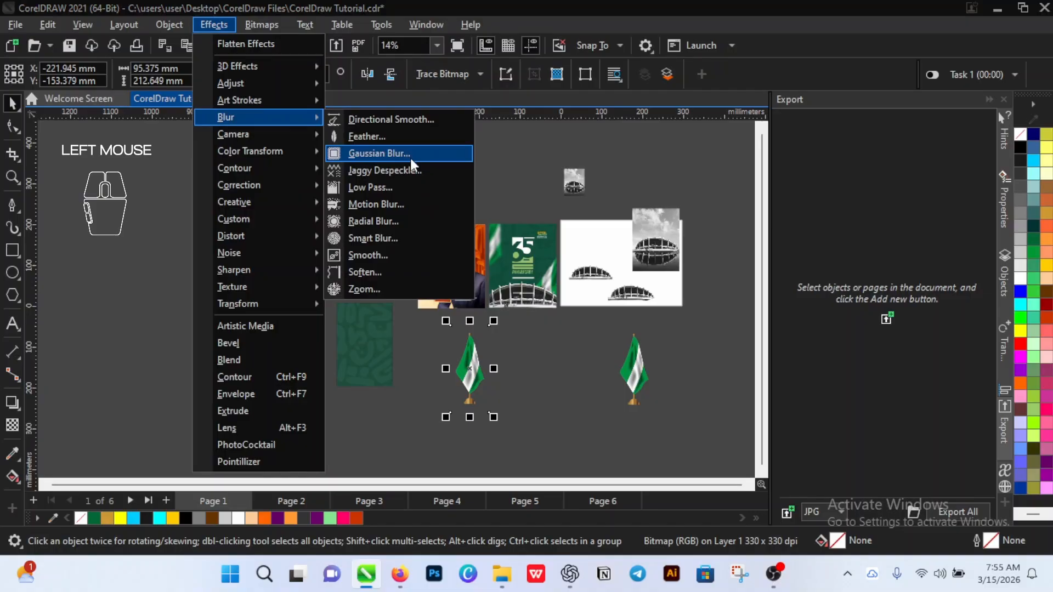
click(402, 205)
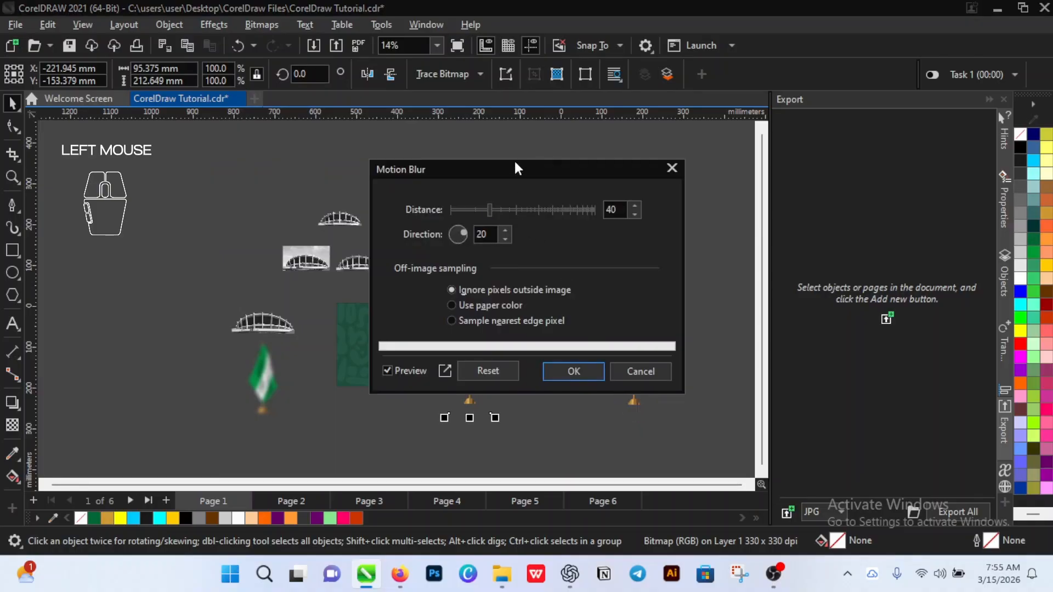
drag(515, 167, 671, 175)
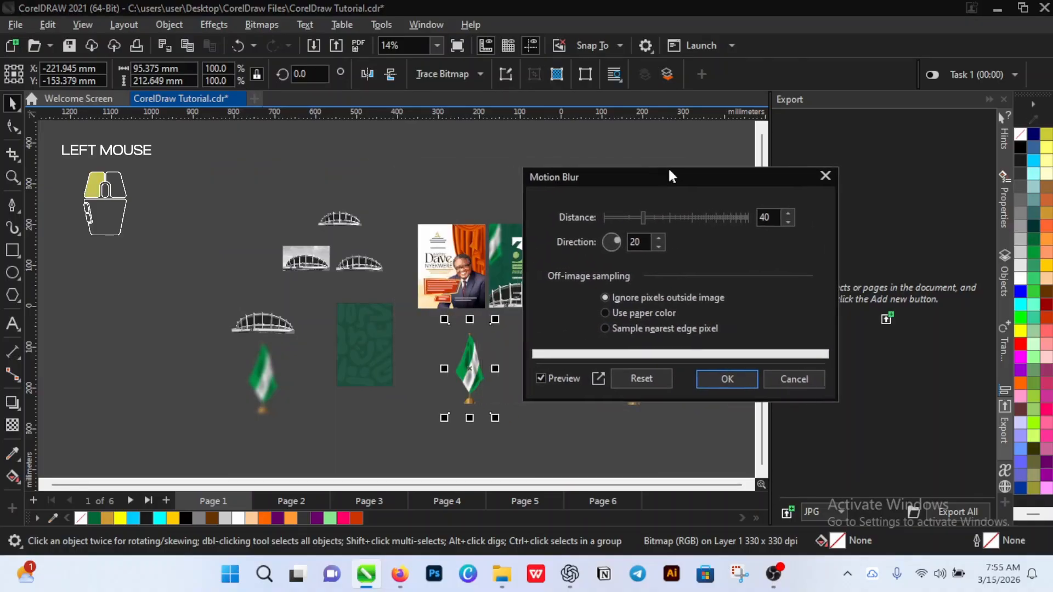
click(620, 239)
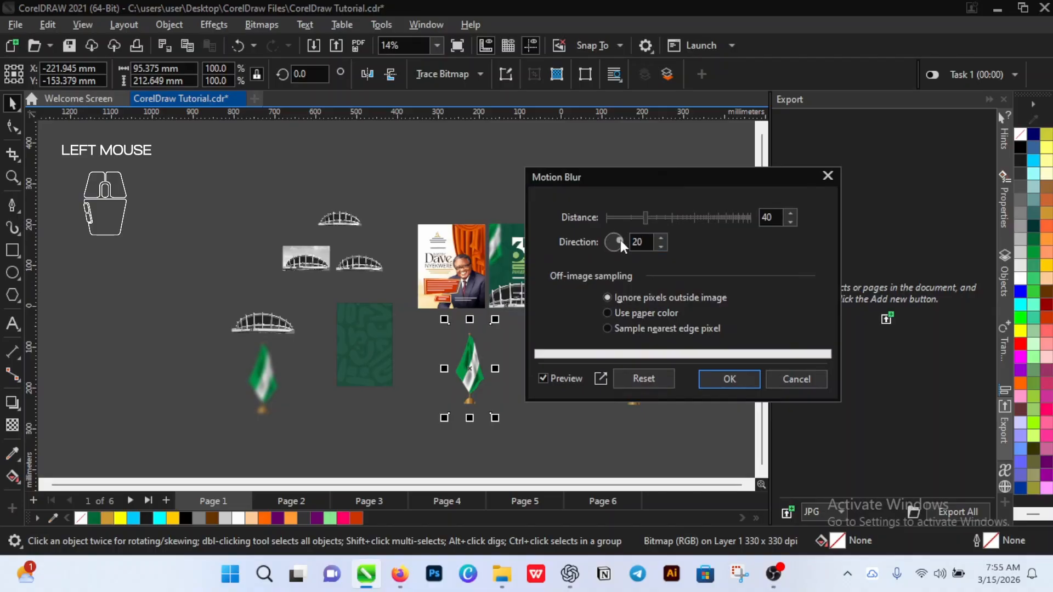
drag(620, 239, 610, 270)
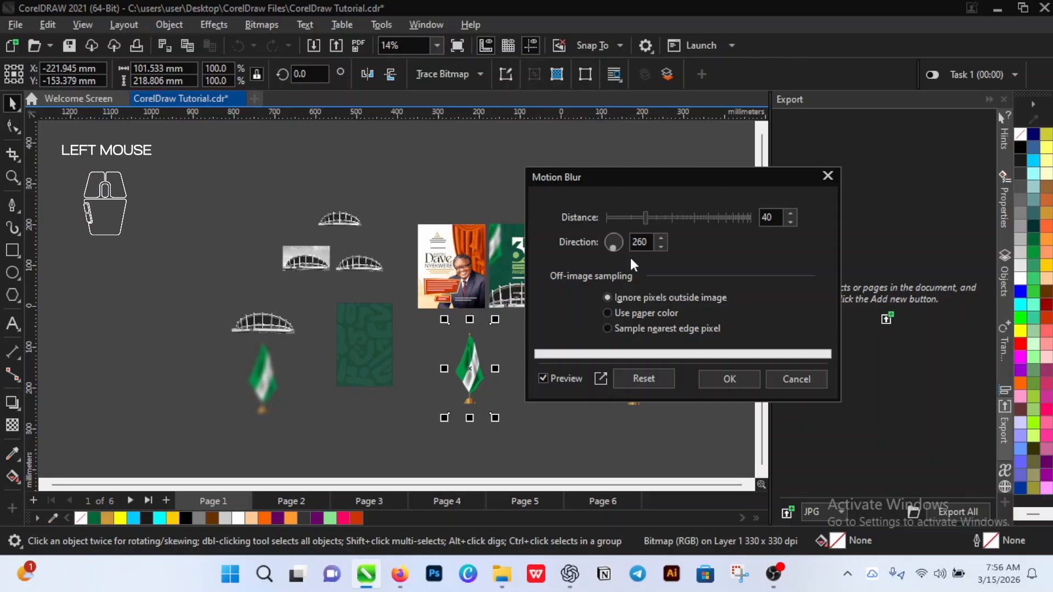
Step: Try motion blur distances of 116, 549, 292, 199 and 200 with a final direction of 175, and cancel the effect
click(676, 218)
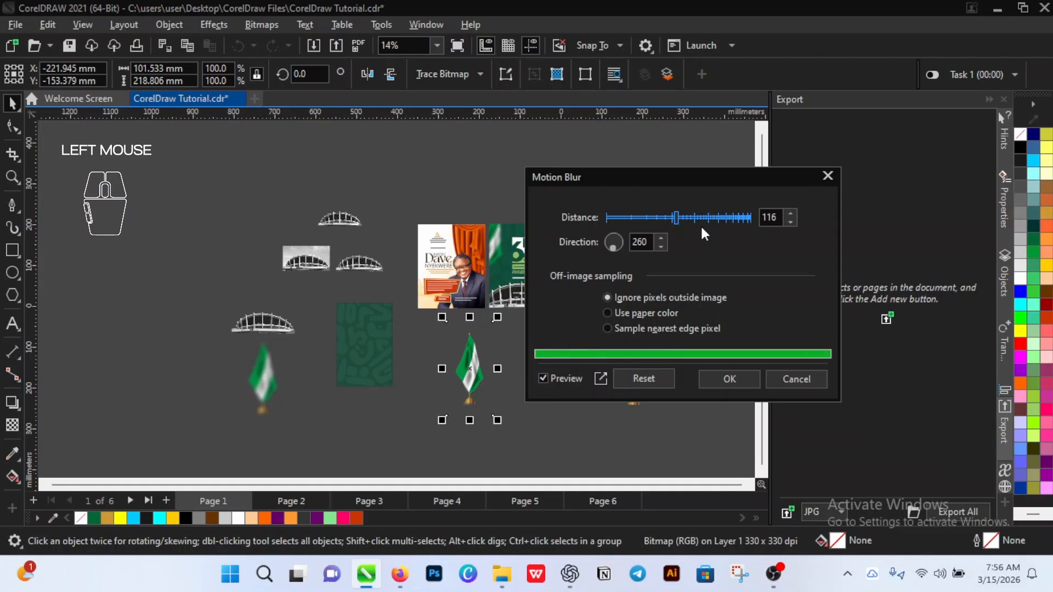
click(700, 219)
drag(700, 219, 729, 218)
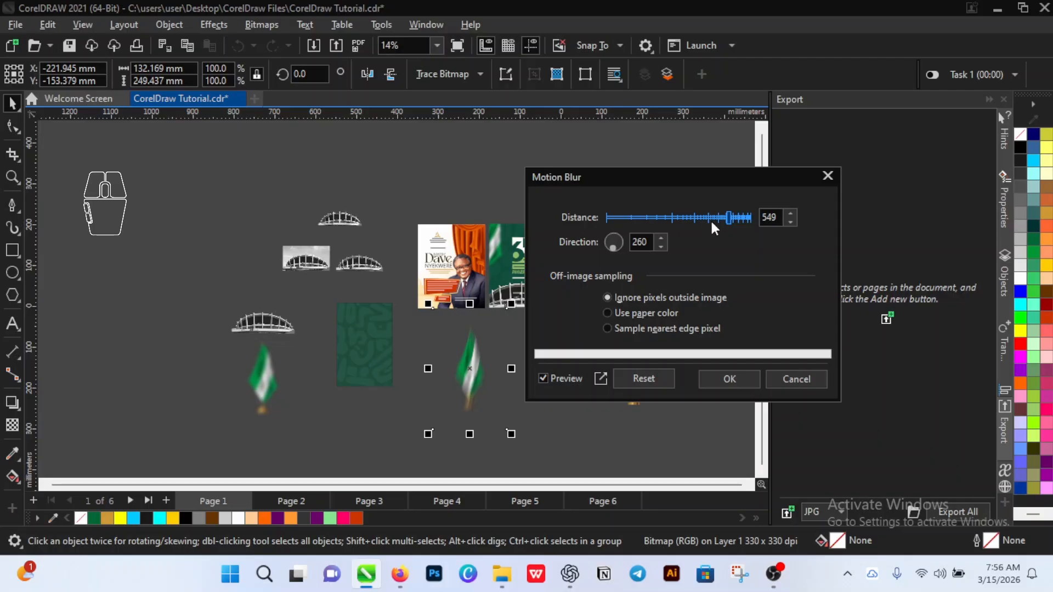
click(708, 218)
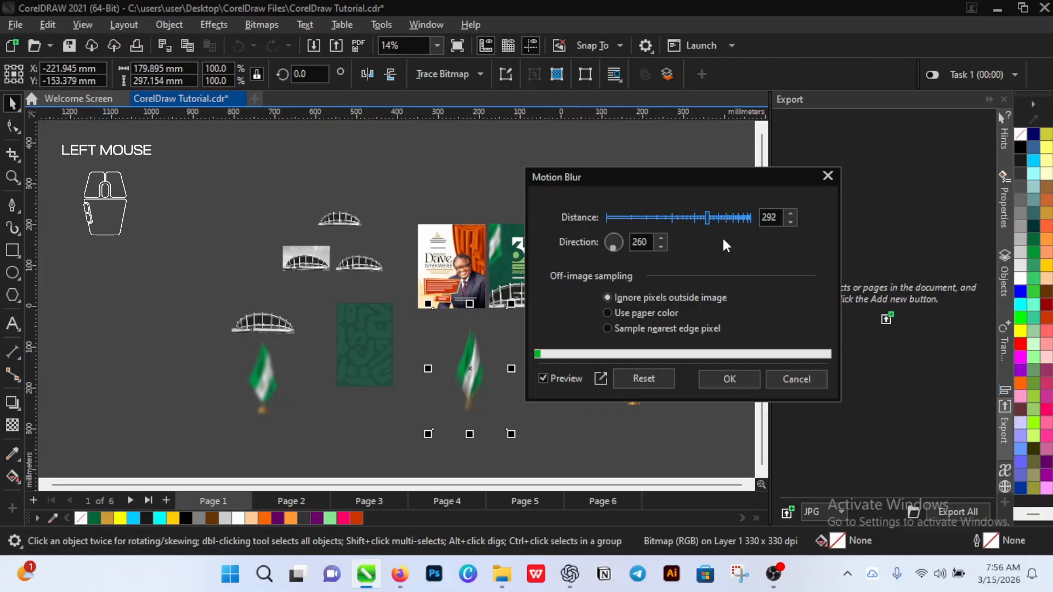
click(693, 218)
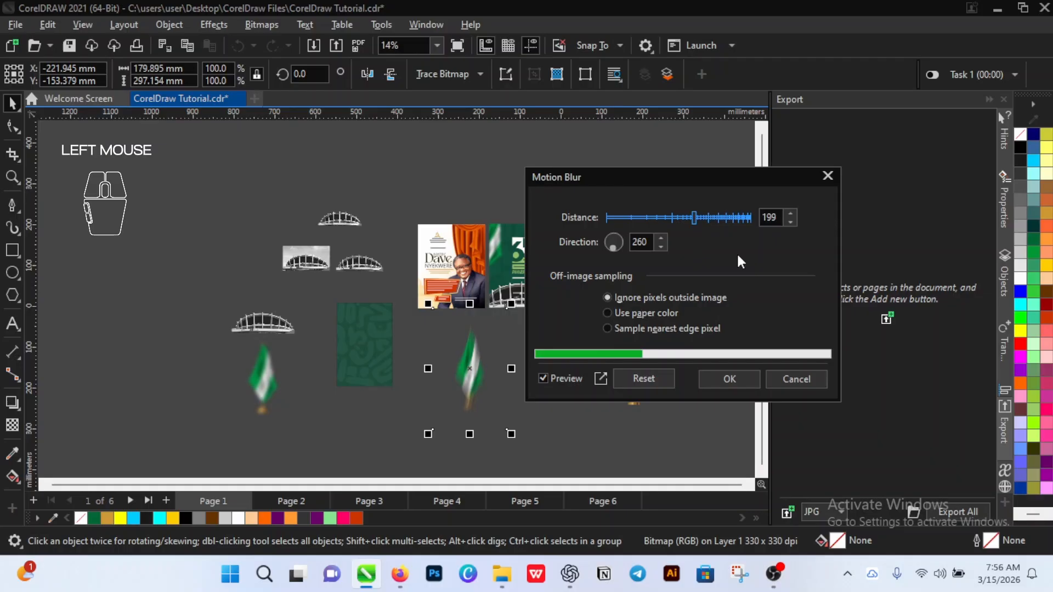
click(791, 214)
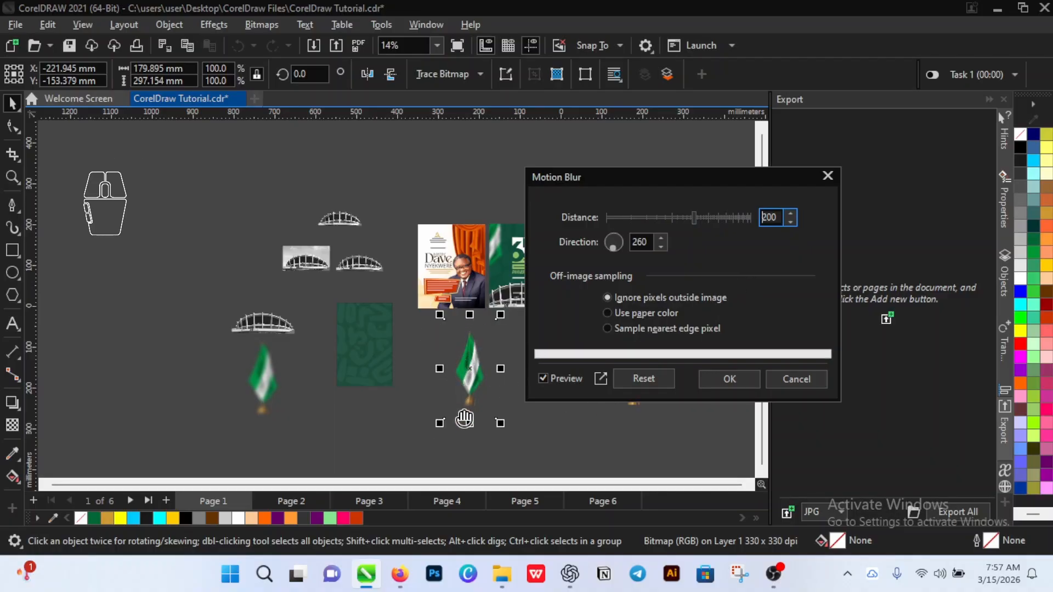
drag(613, 243, 627, 241)
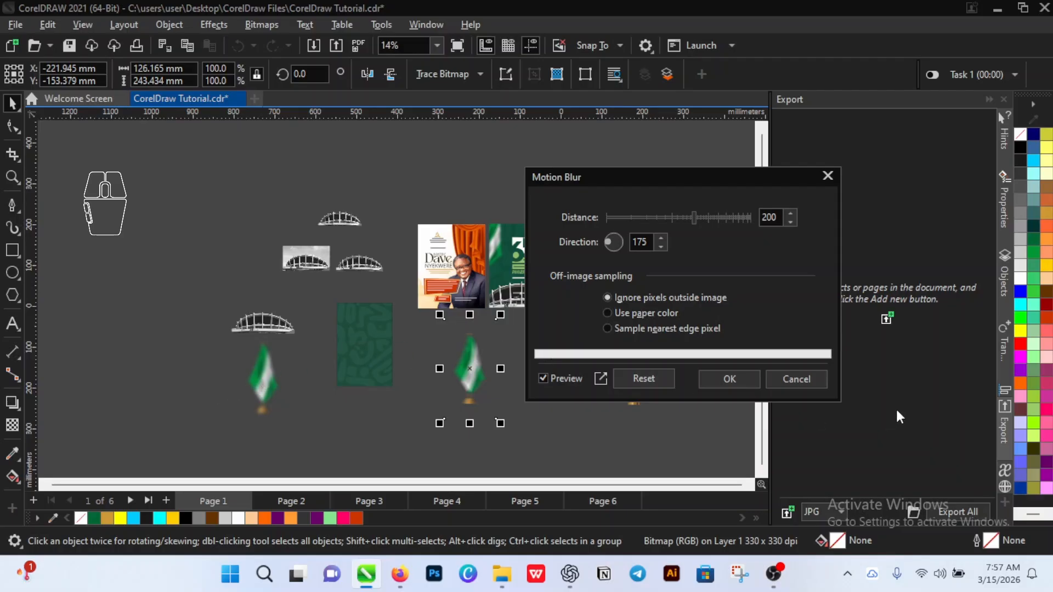
click(795, 379)
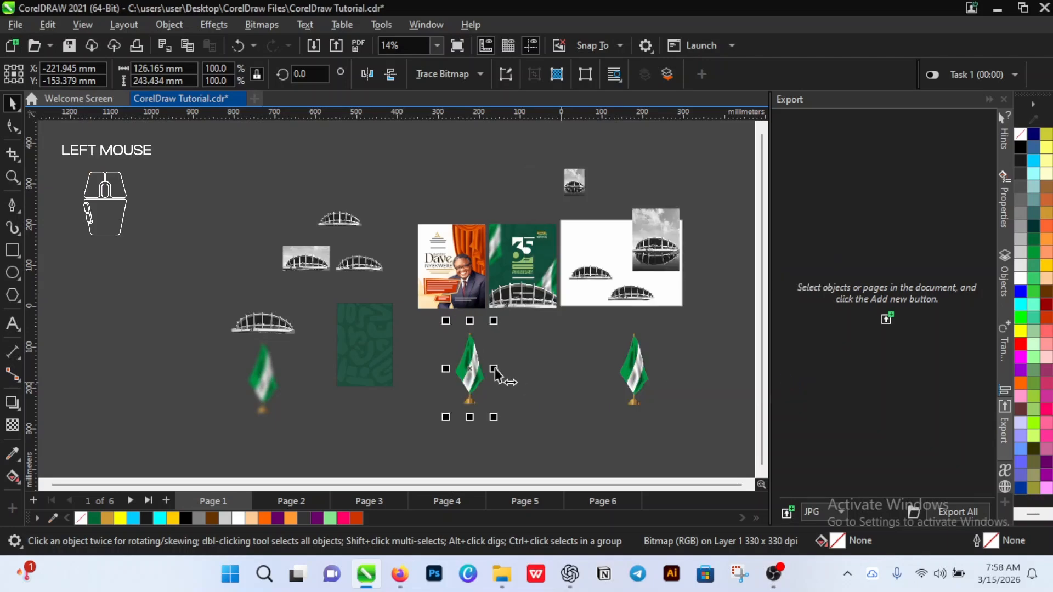
Step: Move the sharp flag copy from below the posters to just beside the green pattern
scroll(460, 342, up, 1)
scroll(461, 343, up, 1)
drag(483, 370, 392, 350)
scroll(470, 353, down, 1)
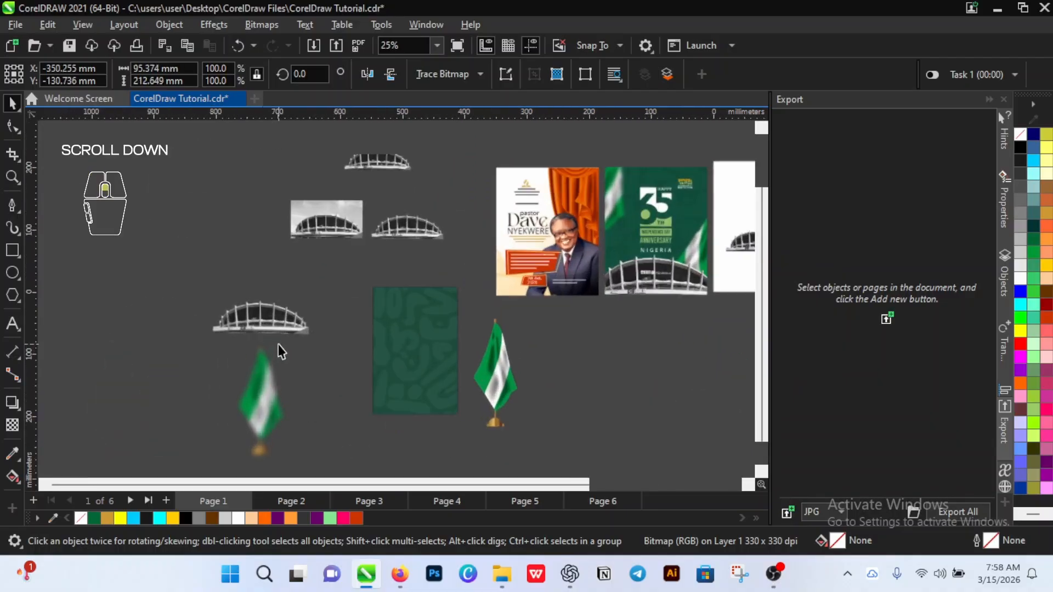
click(429, 370)
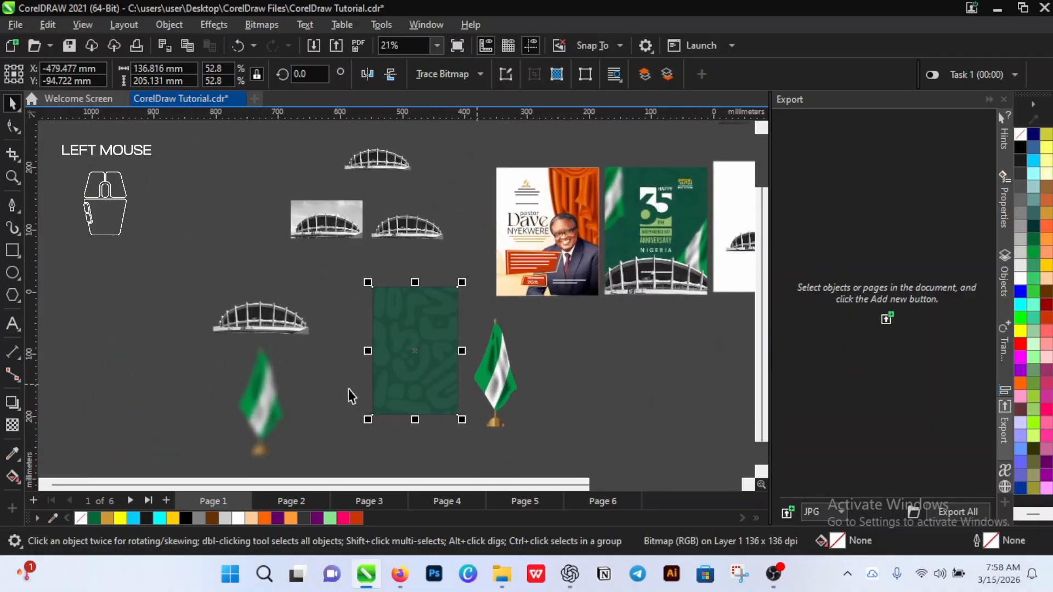
scroll(492, 307, down, 2)
scroll(411, 353, up, 2)
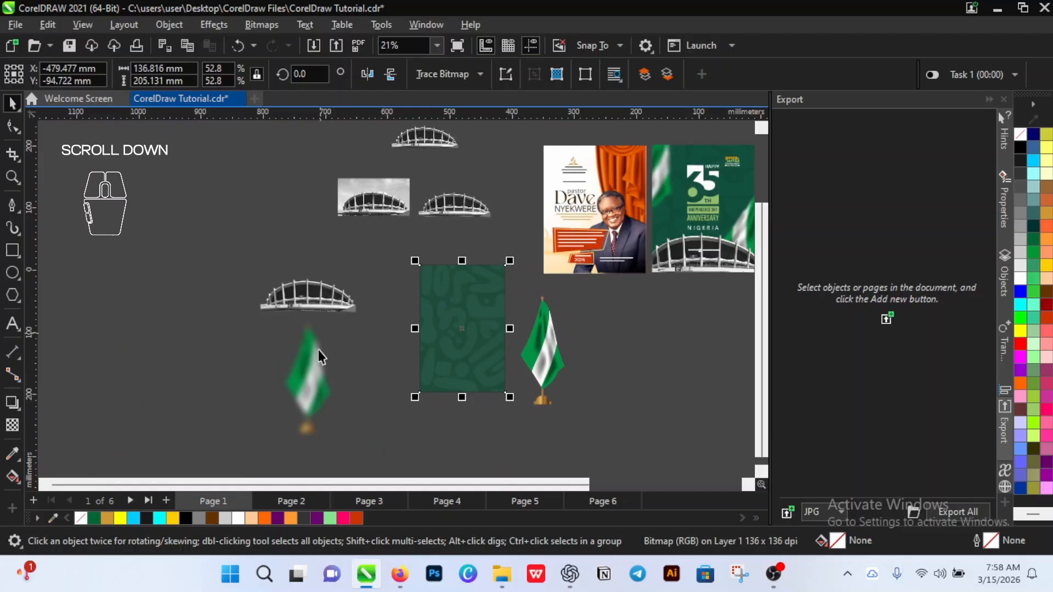
click(314, 372)
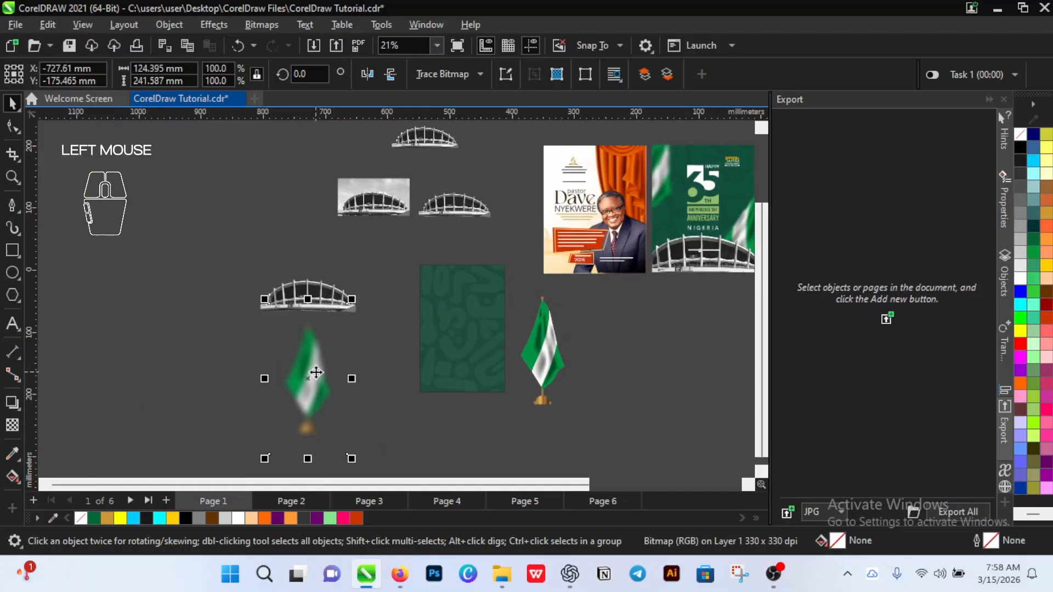
click(461, 351)
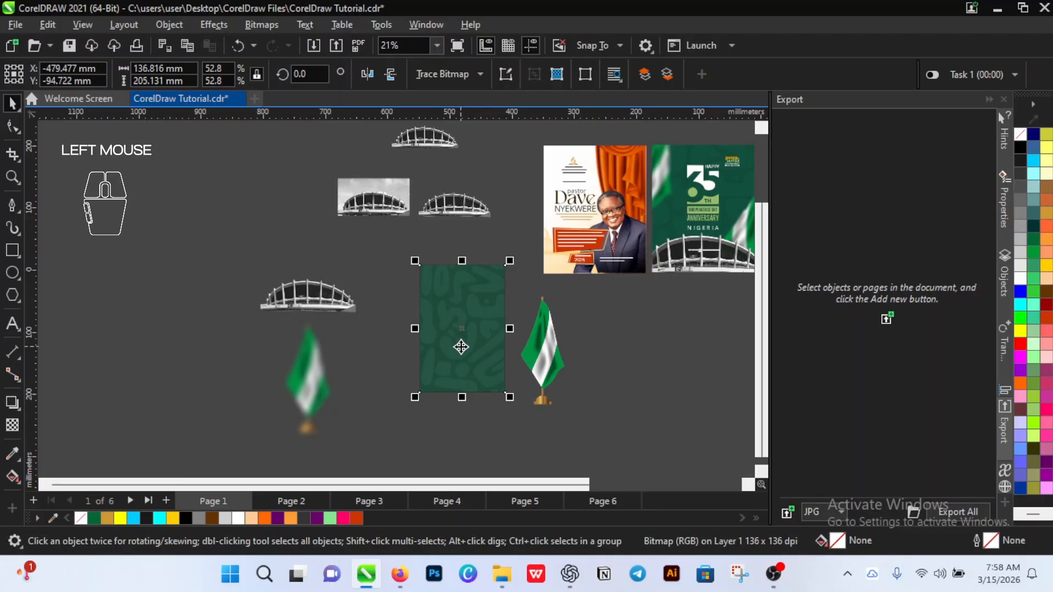
Step: Place a copy of the flattened arch bitmap in the empty area below the green anniversary poster, between the two sharp flags
click(304, 294)
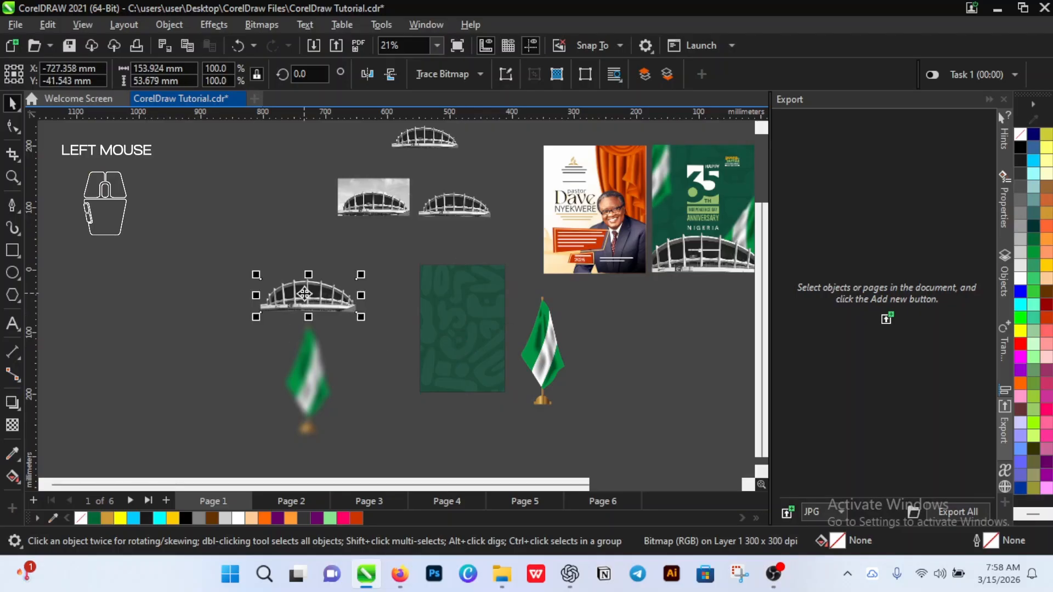
scroll(304, 294, down, 1)
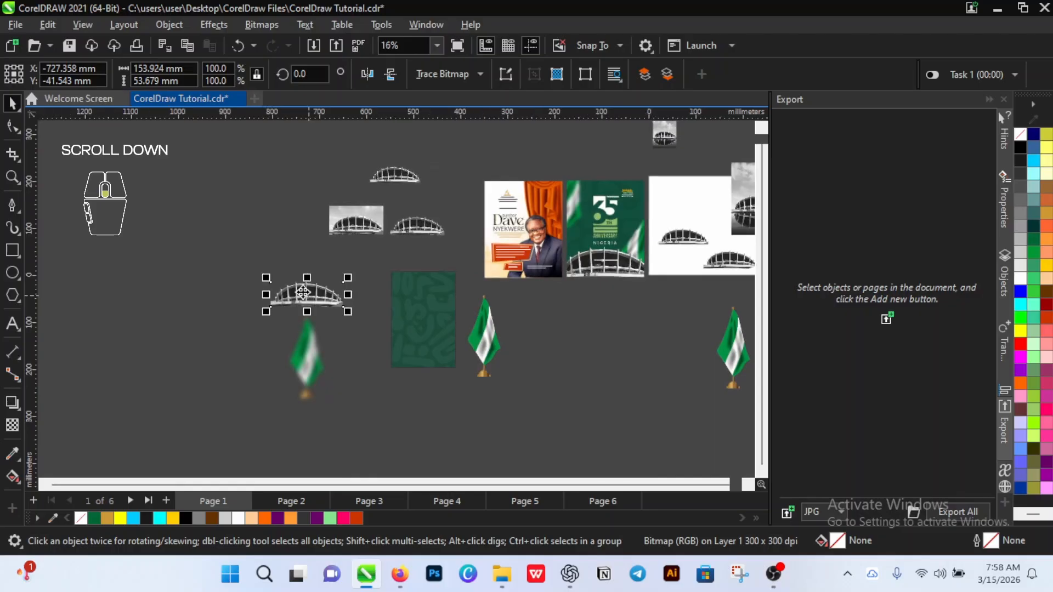
drag(302, 293, 591, 370)
right_click(591, 369)
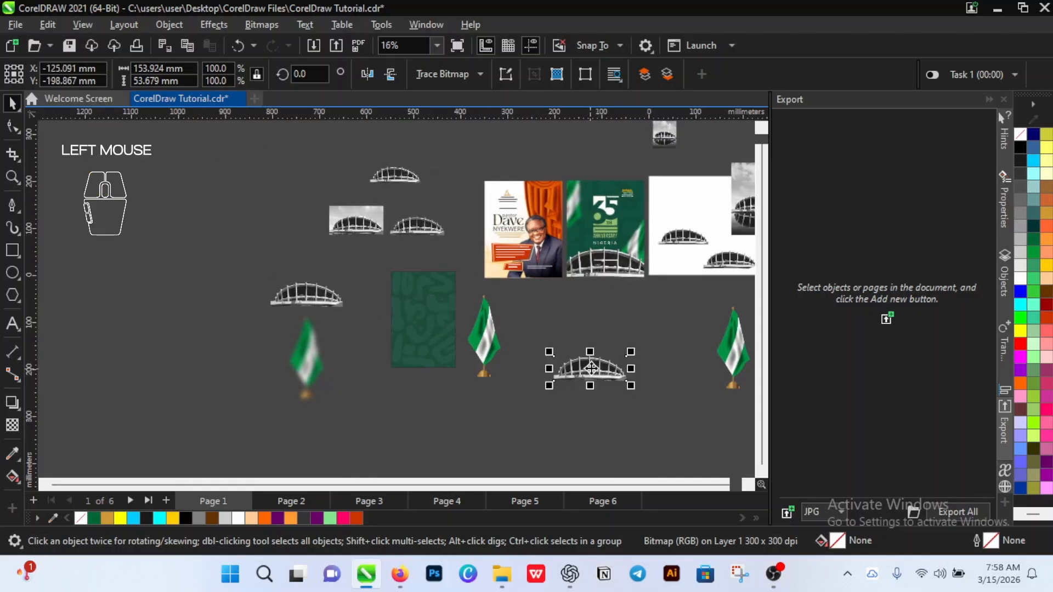
scroll(596, 362, up, 1)
scroll(590, 334, down, 1)
scroll(590, 332, up, 1)
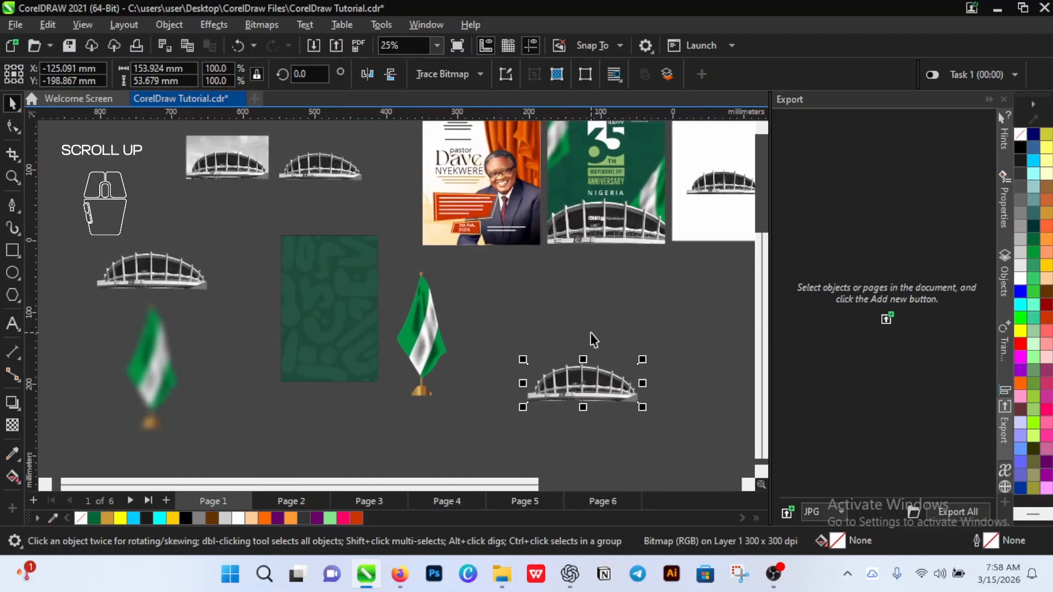
scroll(590, 332, down, 1)
Step: Open the Brightness/Contrast/Intensity adjustment for the copied arch bitmap and reset its values
click(361, 200)
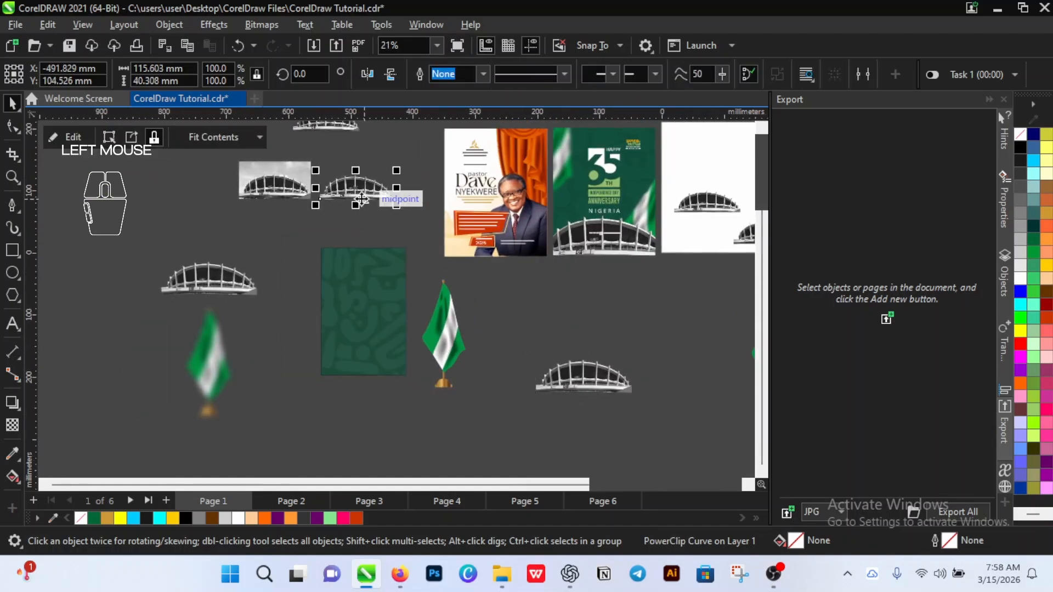
click(581, 382)
scroll(597, 345, down, 1)
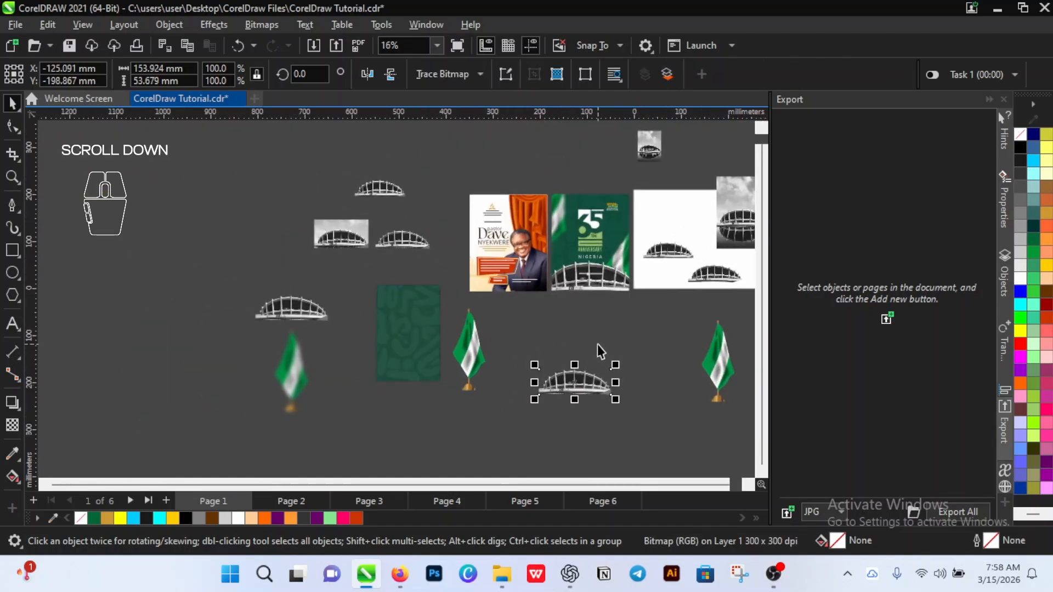
scroll(597, 340, up, 1)
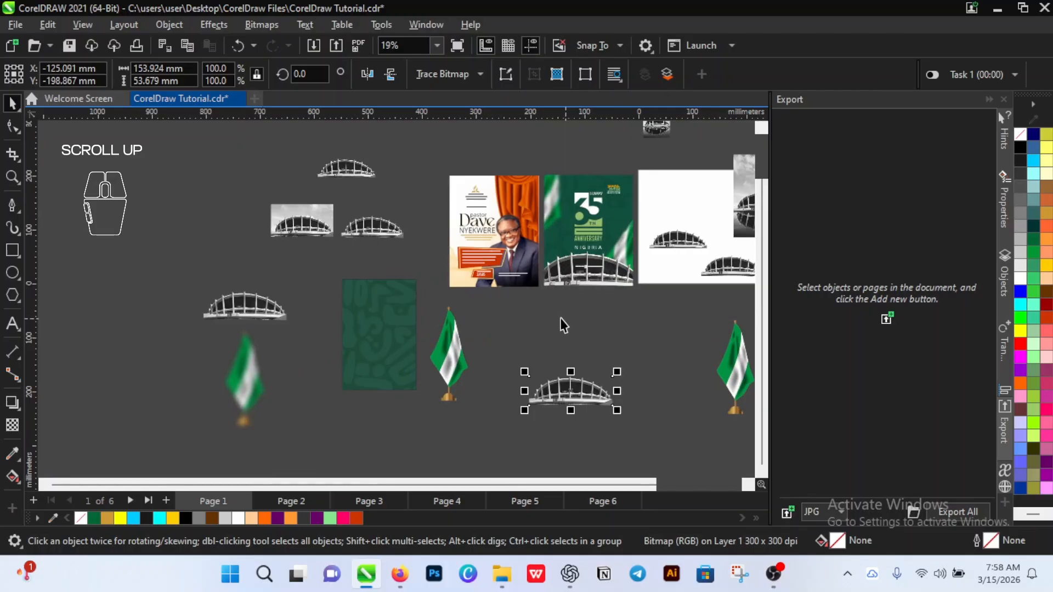
click(211, 25)
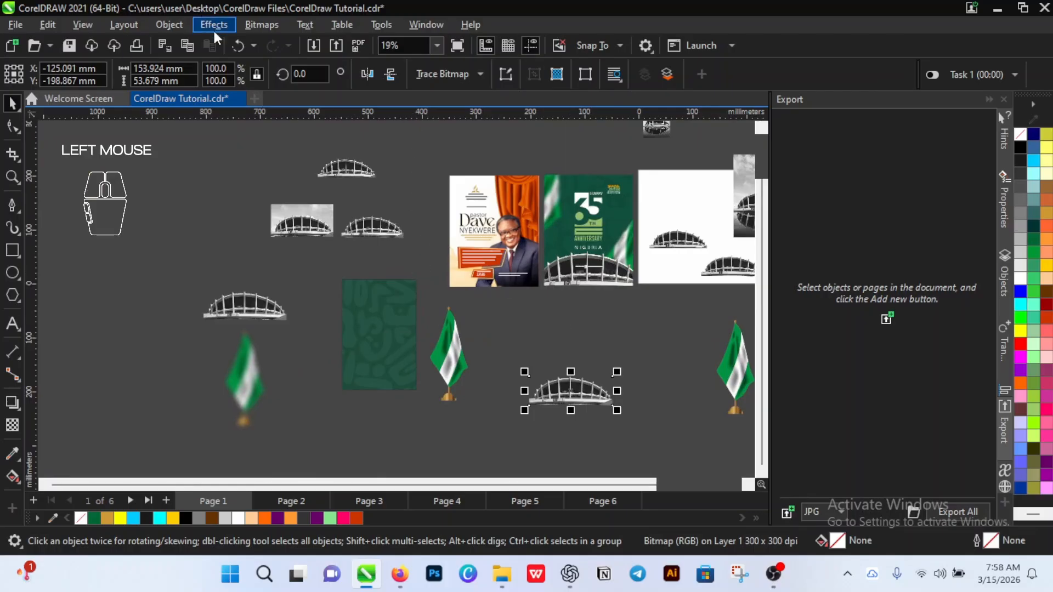
mouse_move(276, 83)
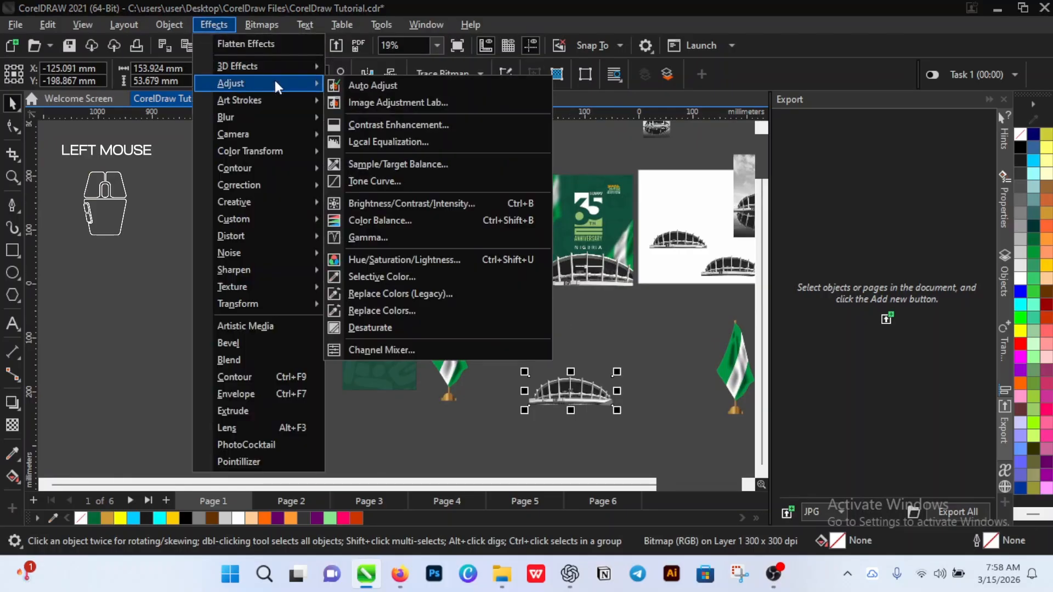
click(444, 204)
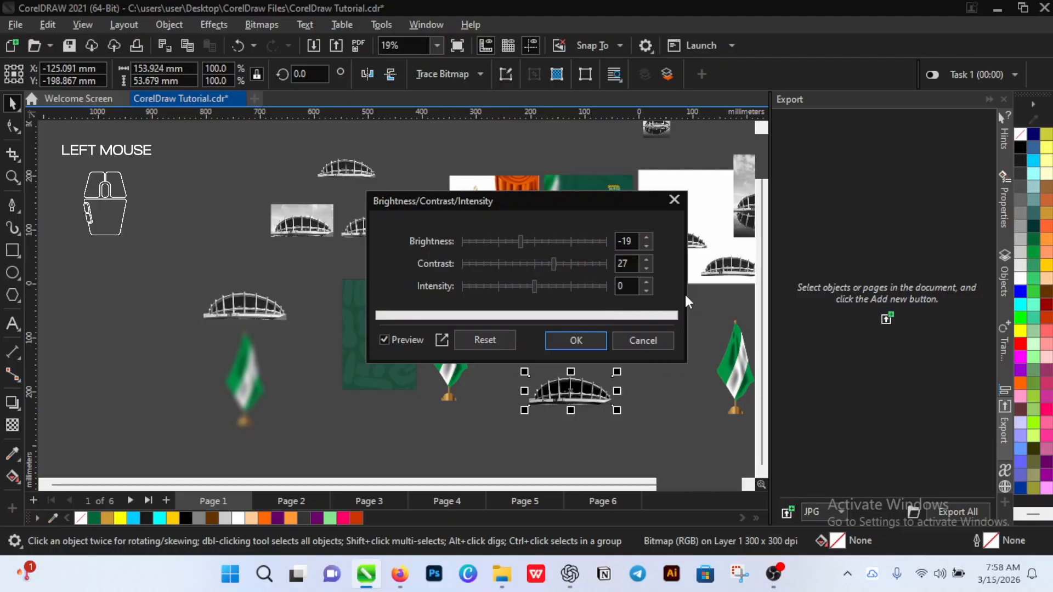
click(505, 340)
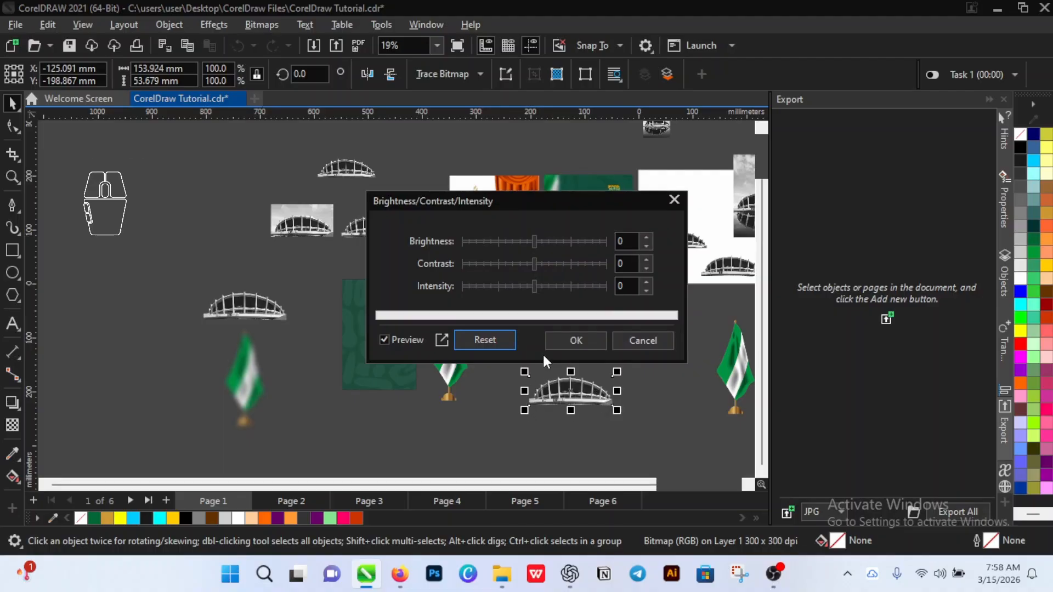
Step: Try brightness, contrast and intensity changes on the copied arch, ending at 15, 76 and 66, and cancel the adjustment
drag(552, 242, 575, 242)
click(534, 240)
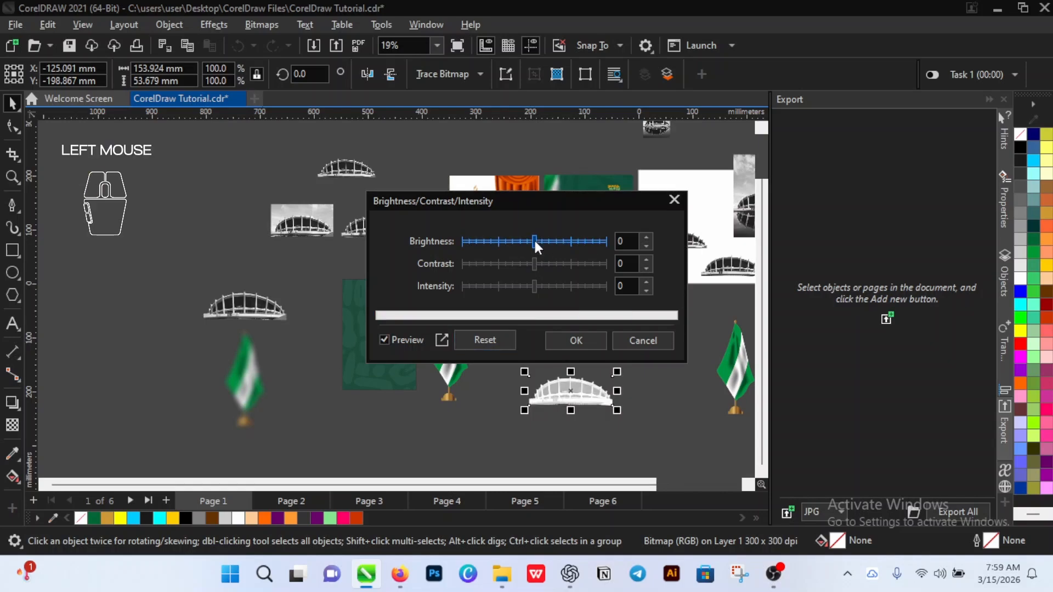
click(554, 263)
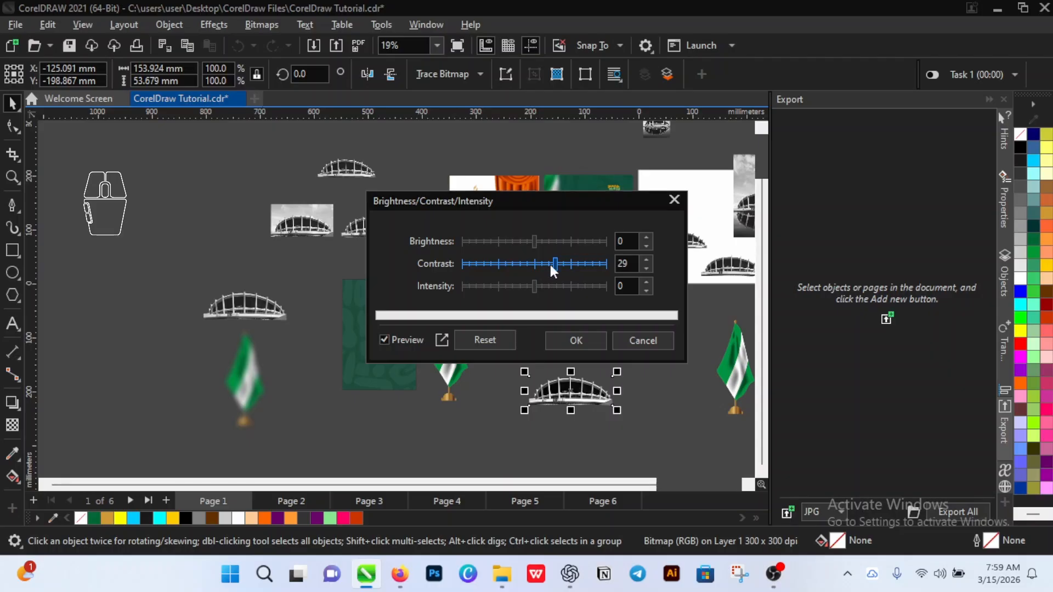
click(573, 265)
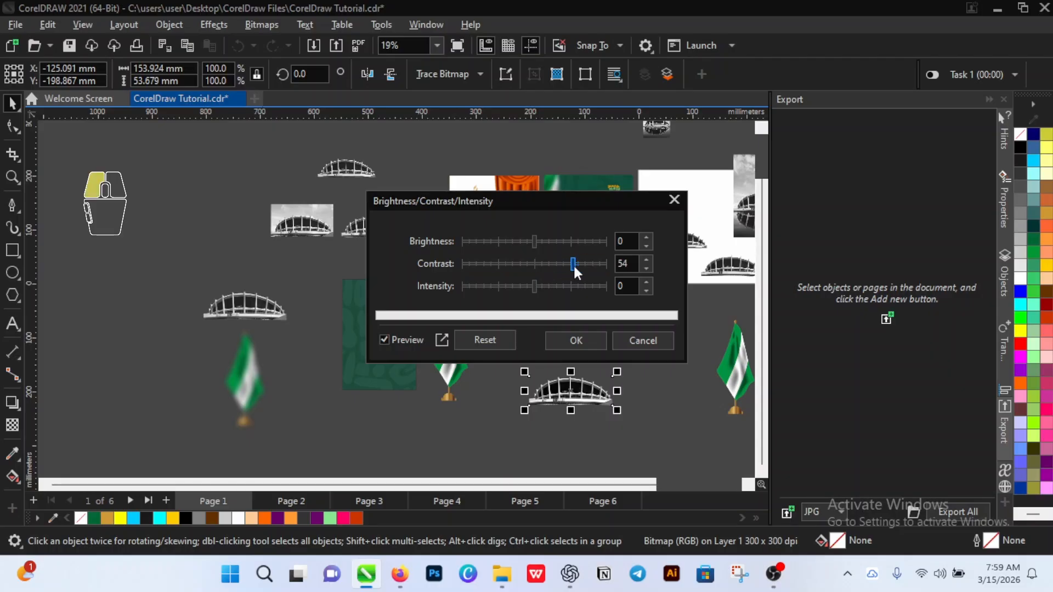
click(550, 286)
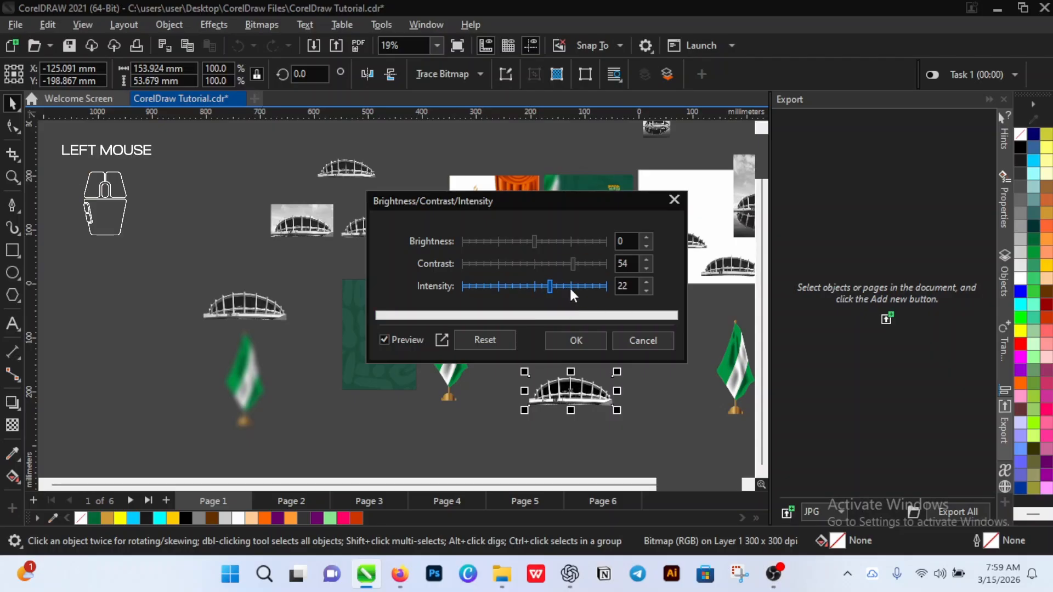
click(570, 290)
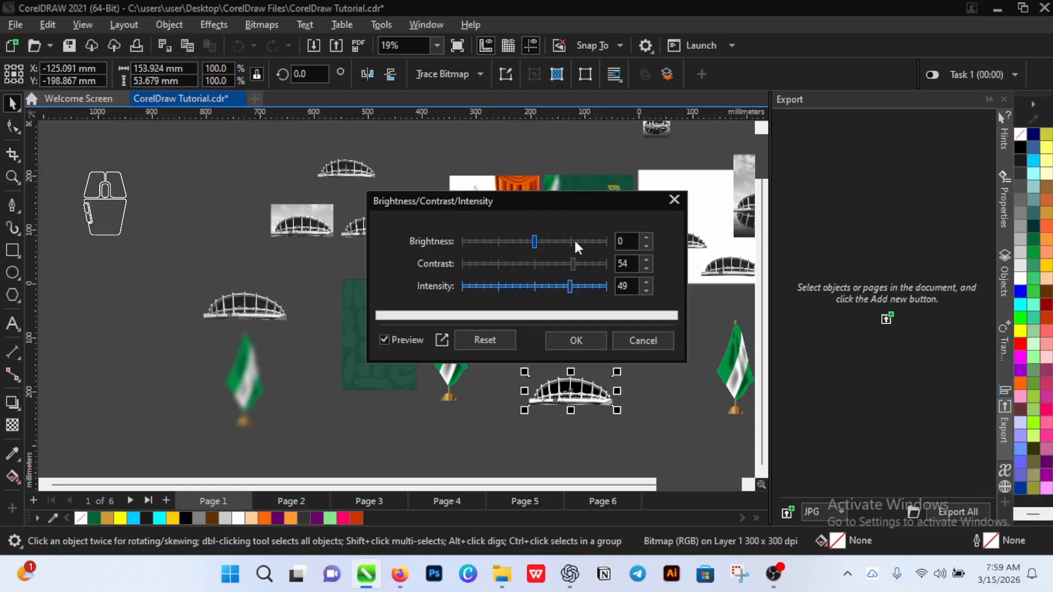
click(545, 242)
click(589, 263)
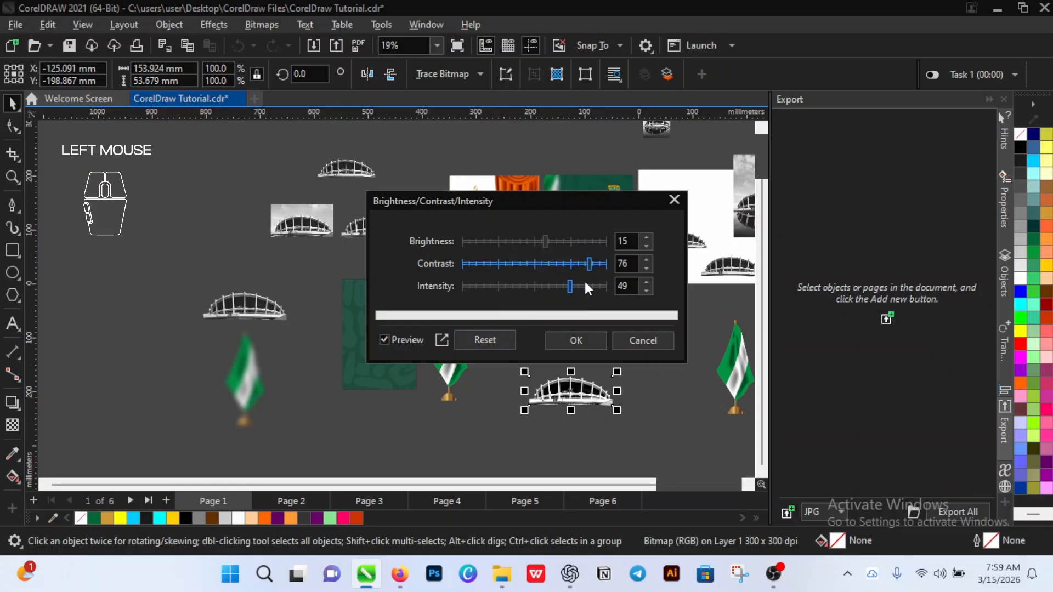
click(582, 285)
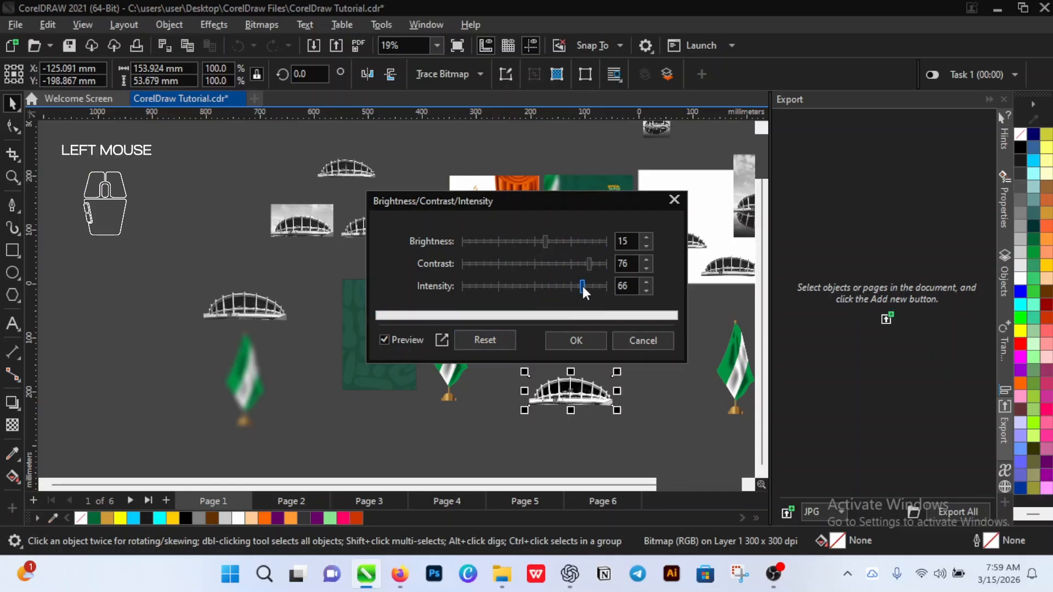
click(650, 343)
Step: Move the copied arch above the arch over the blurred flag, and shift the sharp flag copy below the orange-and-white poster
drag(581, 390, 217, 248)
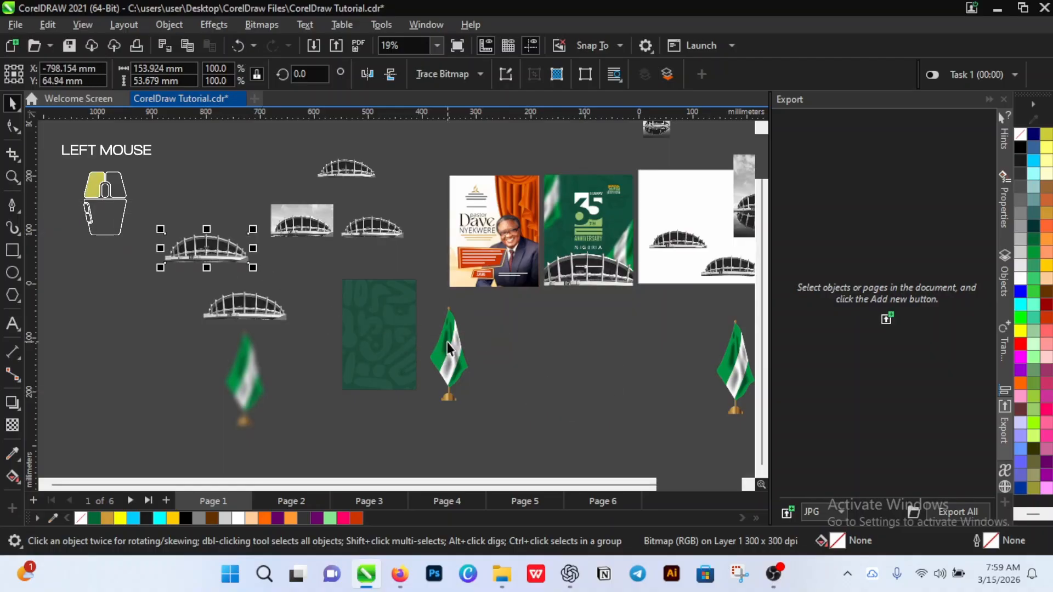
drag(446, 343, 482, 346)
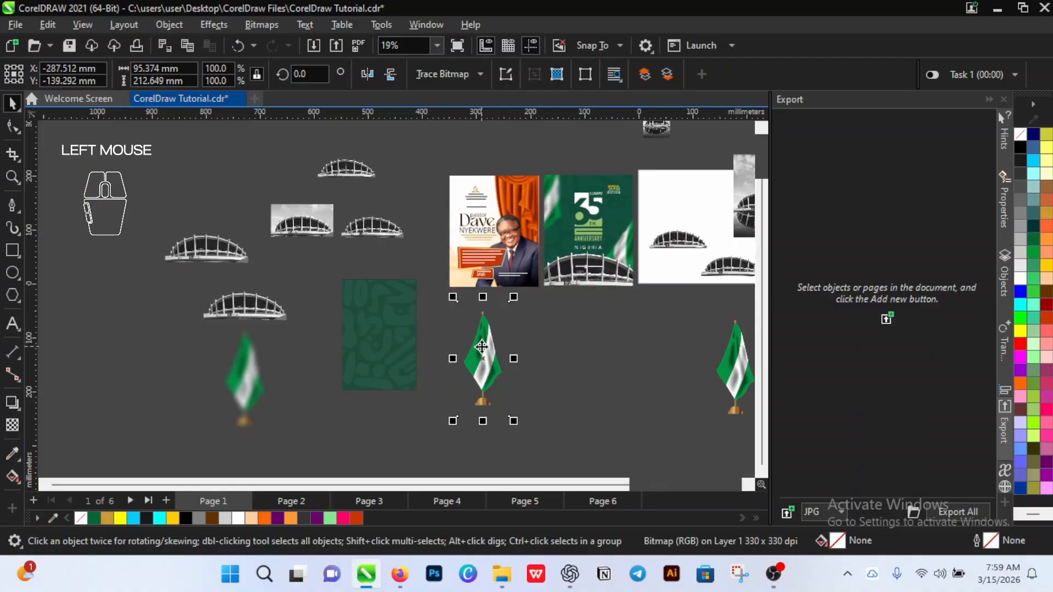
Step: Try Gaussian Add Noise with level 96, density 90 and random color on the flag copy, toggle its preview, and cancel the effect
click(226, 26)
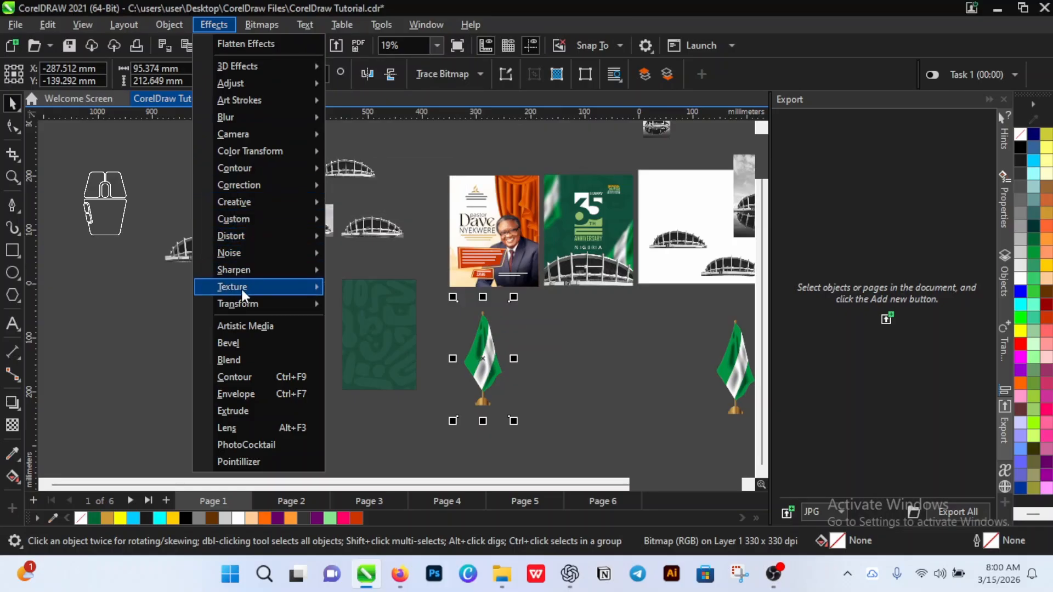
mouse_move(270, 252)
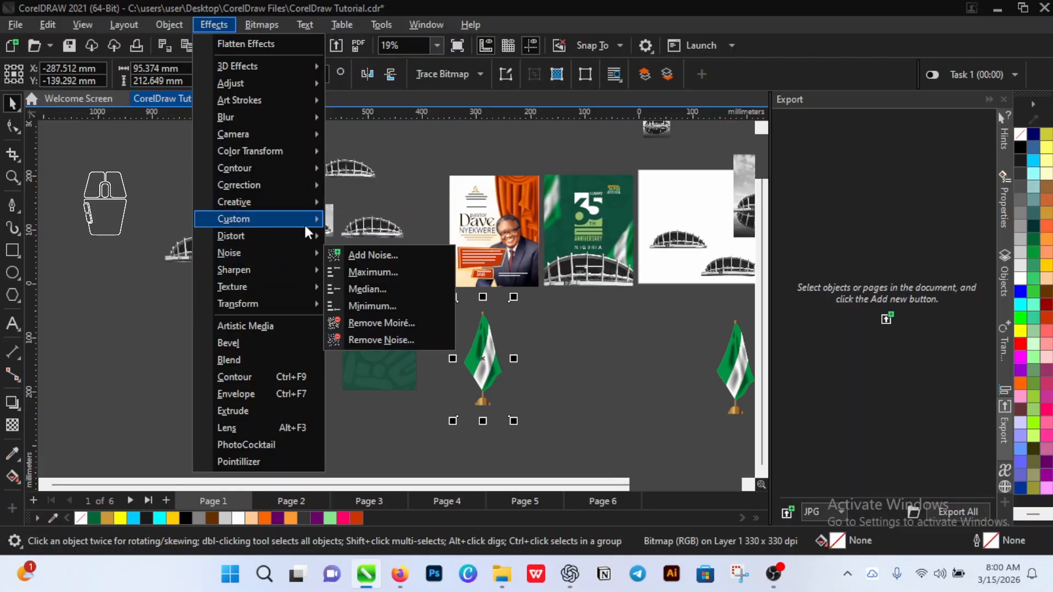
click(389, 254)
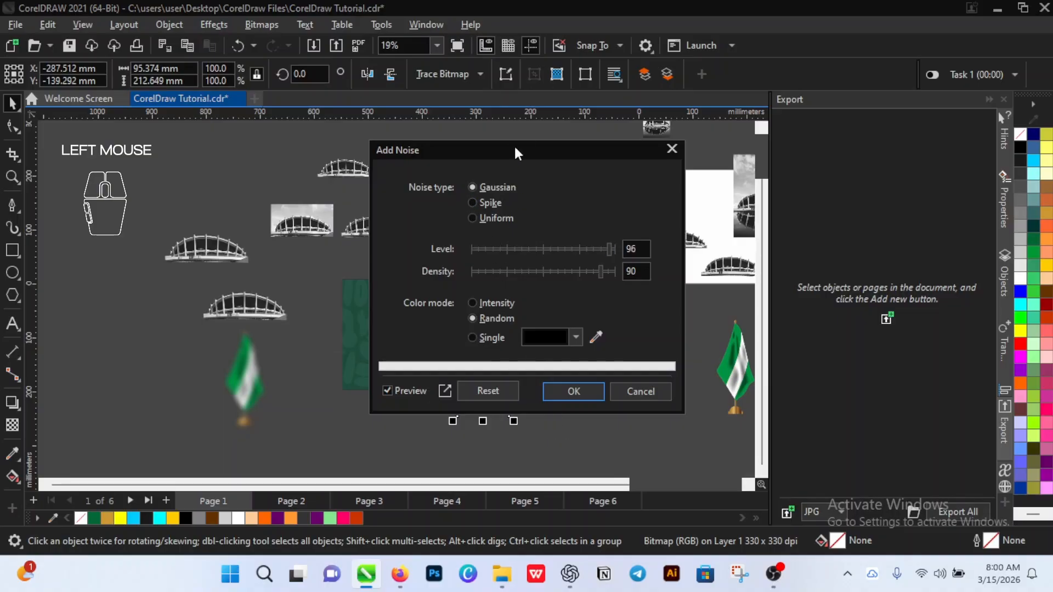
drag(517, 148, 704, 160)
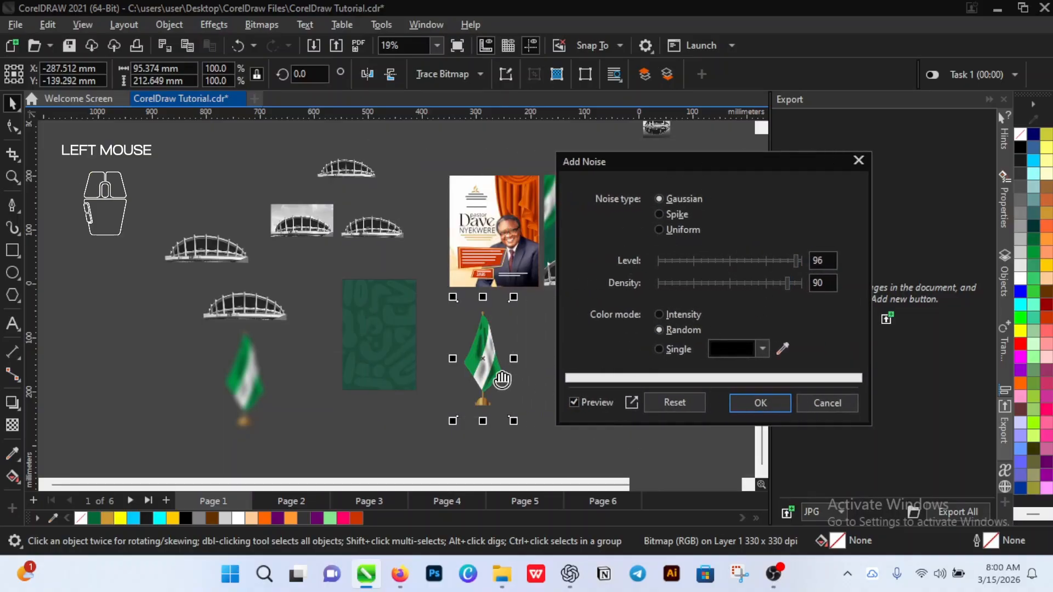
scroll(502, 378, up, 2)
scroll(333, 246, up, 2)
scroll(502, 321, up, 2)
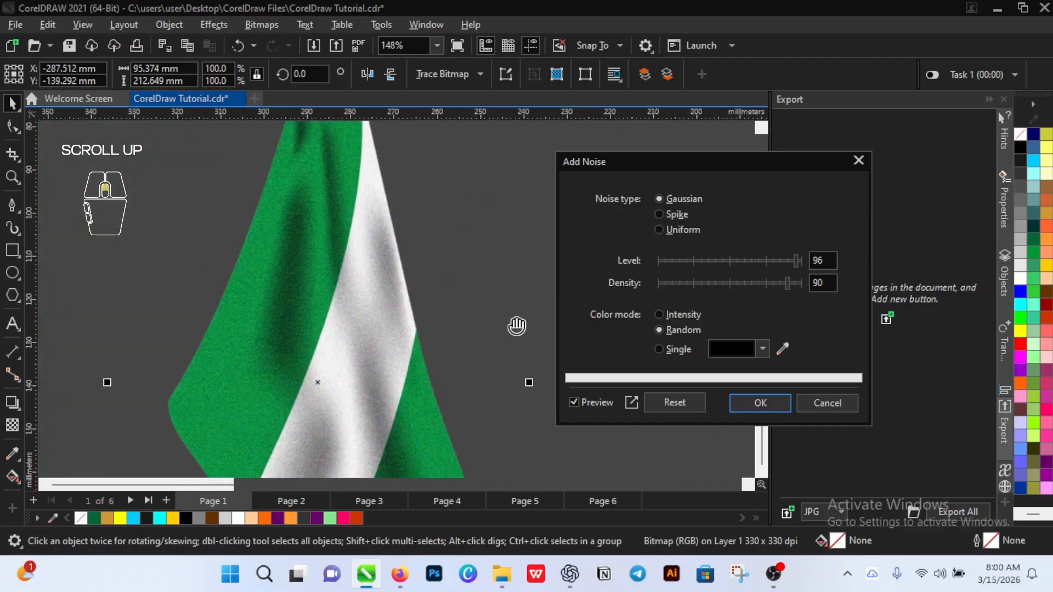
click(573, 399)
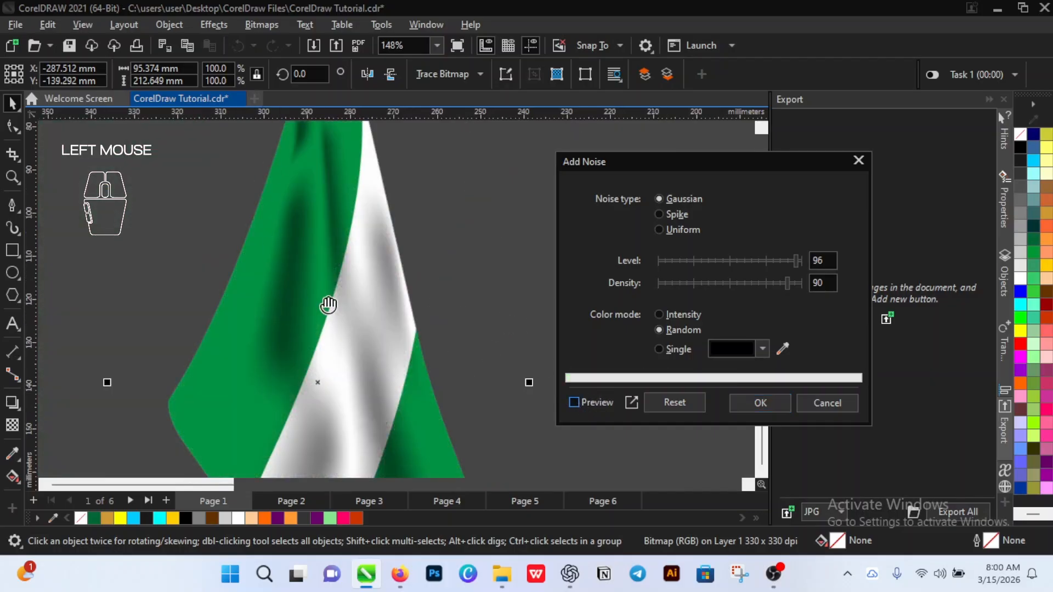
click(574, 401)
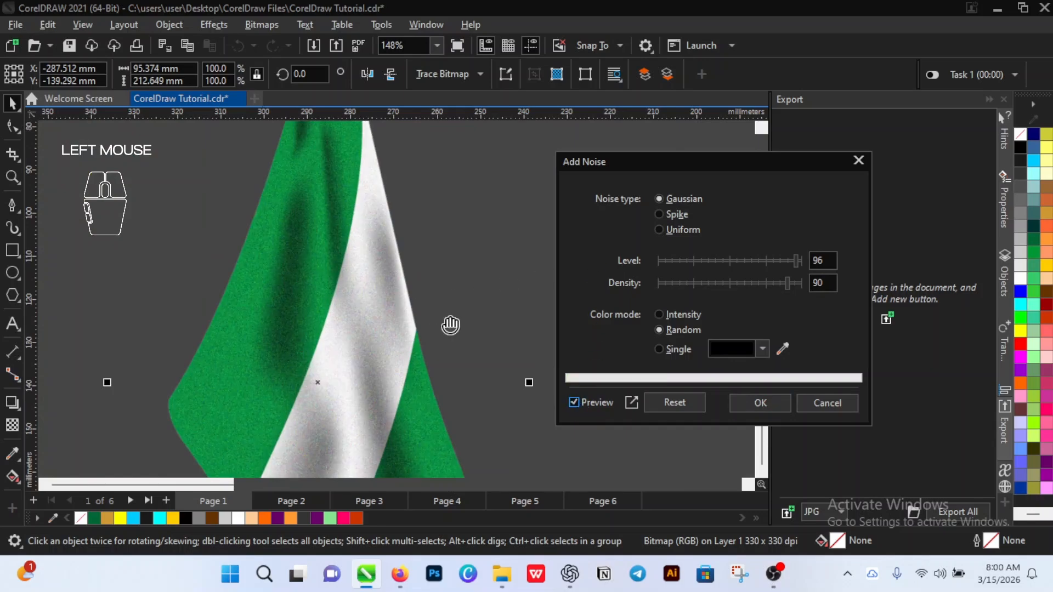
click(844, 402)
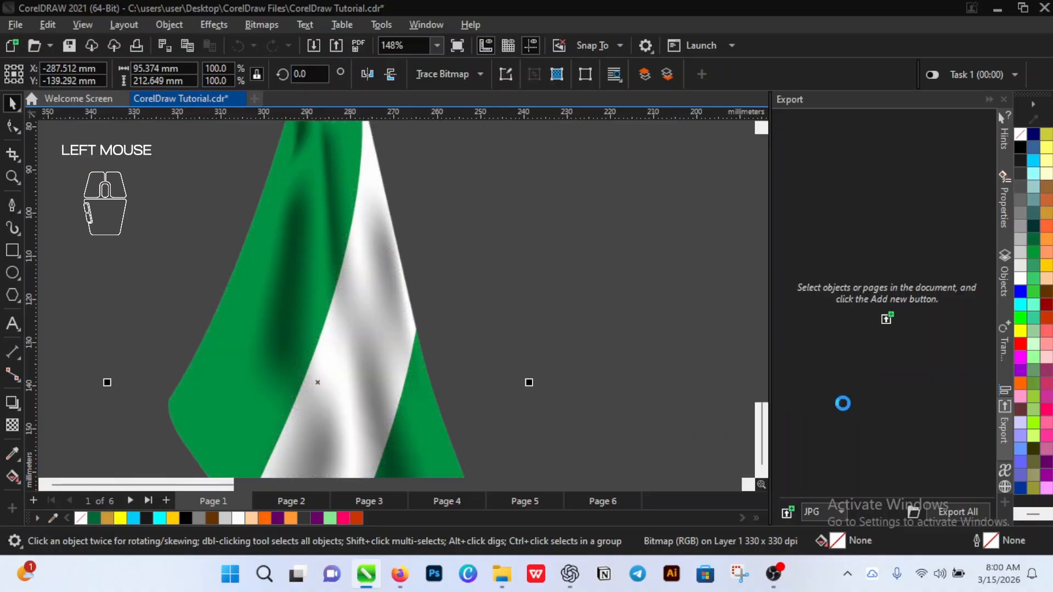
Step: Replace the light grey sampled from the flag copy's white stripe with golden yellow sampled from the color palette, using Replace Colors
scroll(472, 254, down, 3)
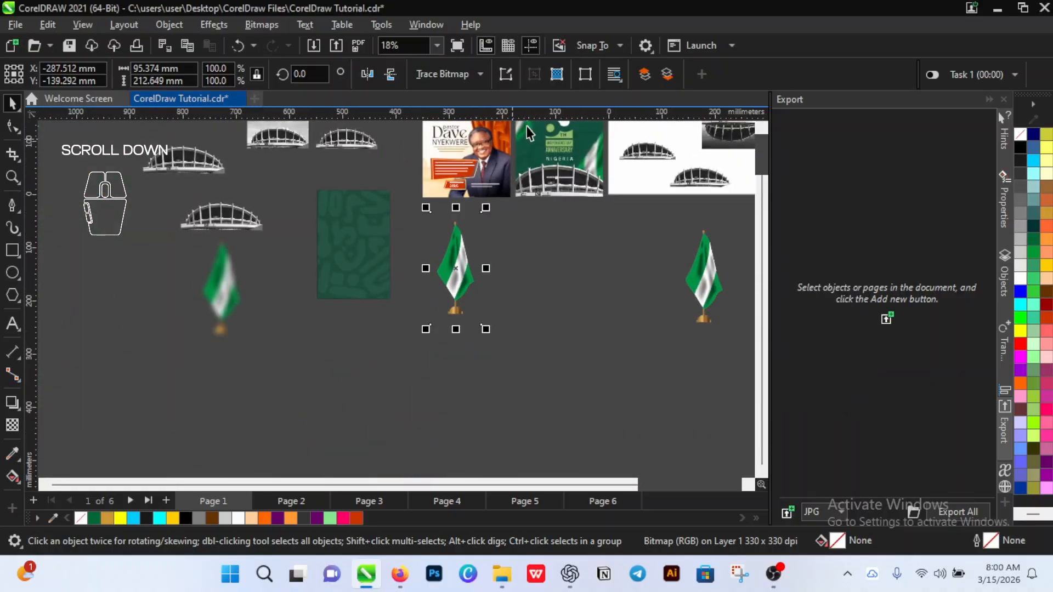
scroll(479, 250, up, 2)
scroll(480, 250, down, 2)
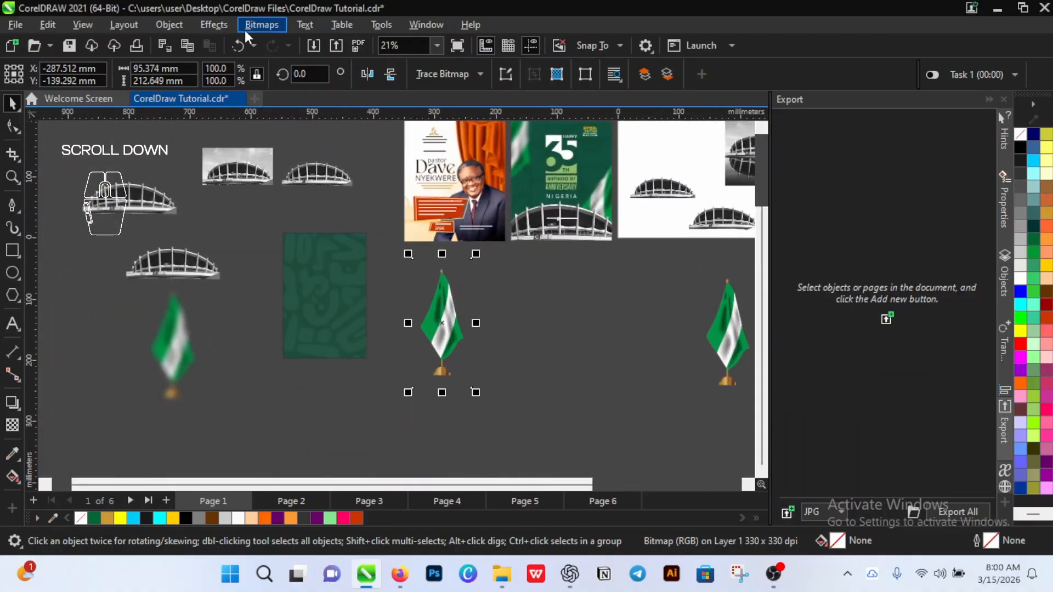
click(213, 24)
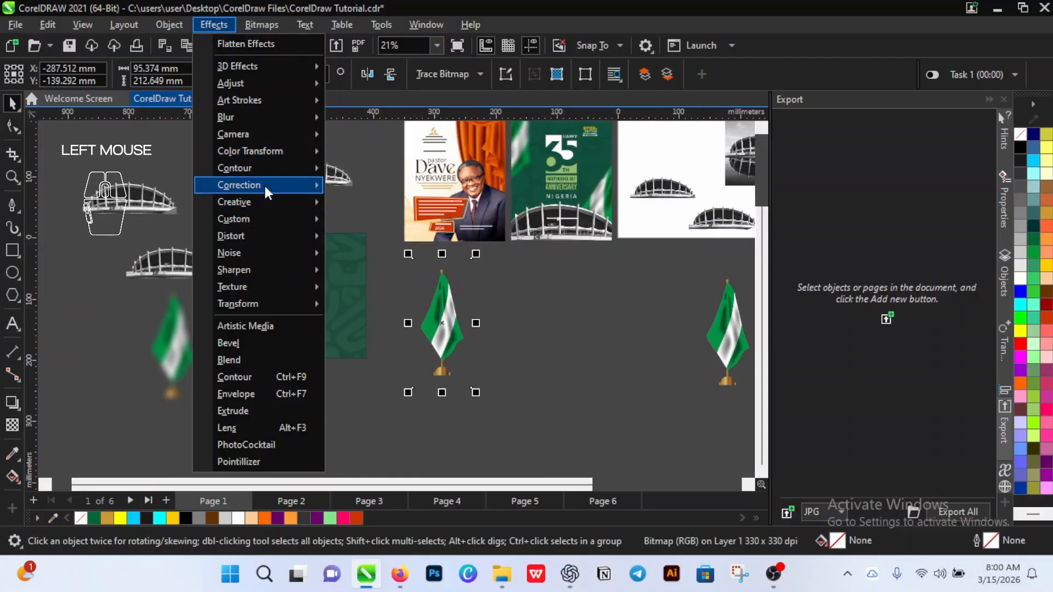
mouse_move(271, 84)
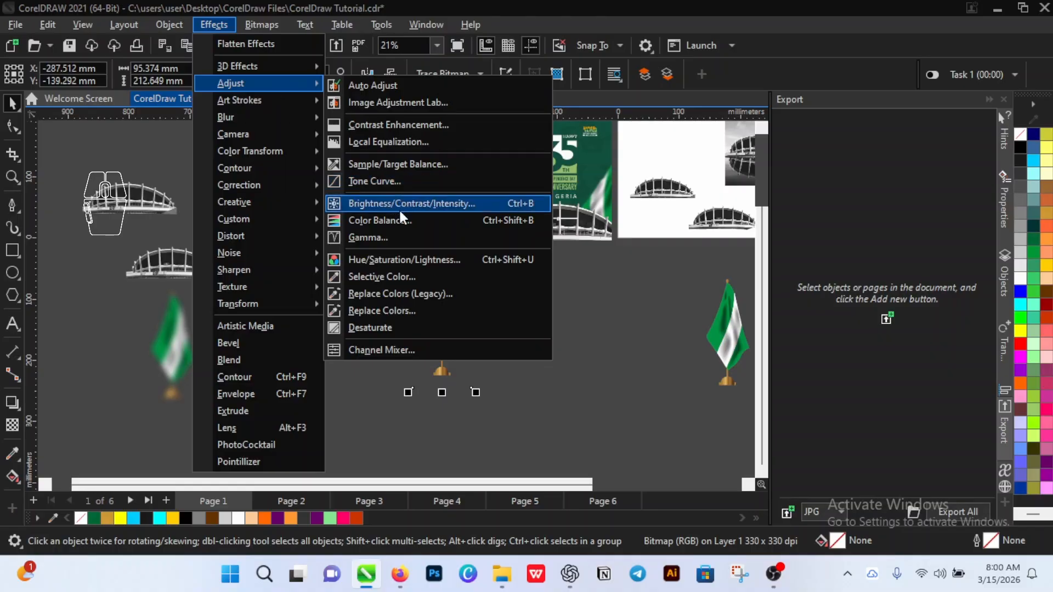
click(391, 311)
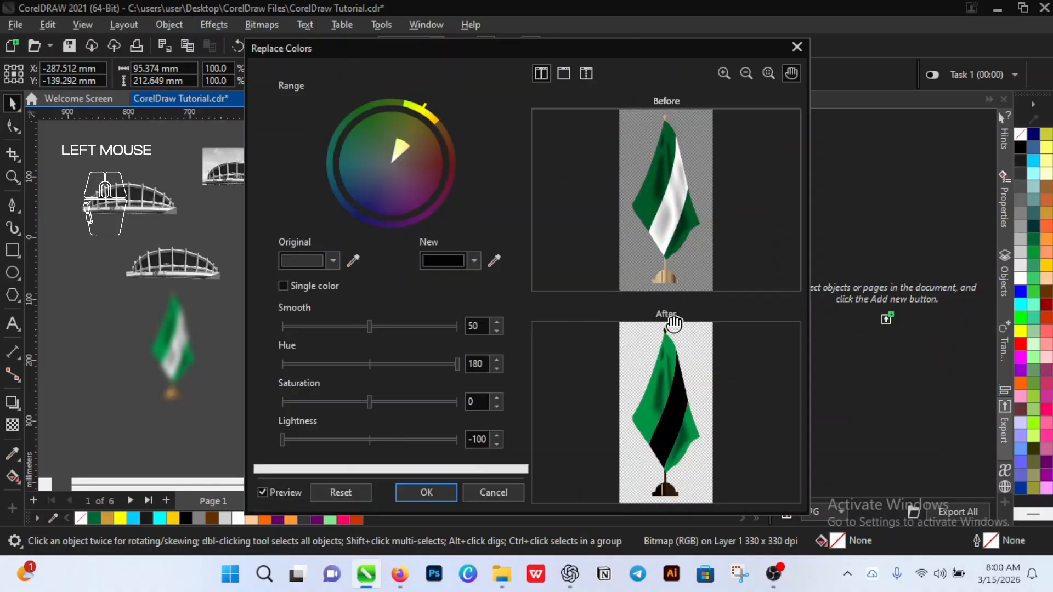
click(353, 262)
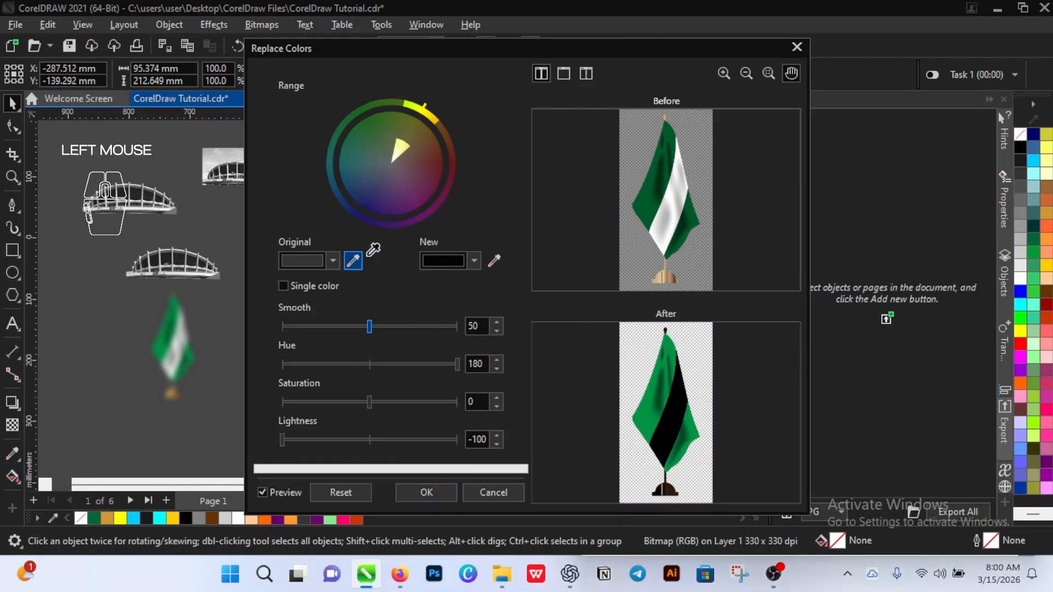
click(683, 182)
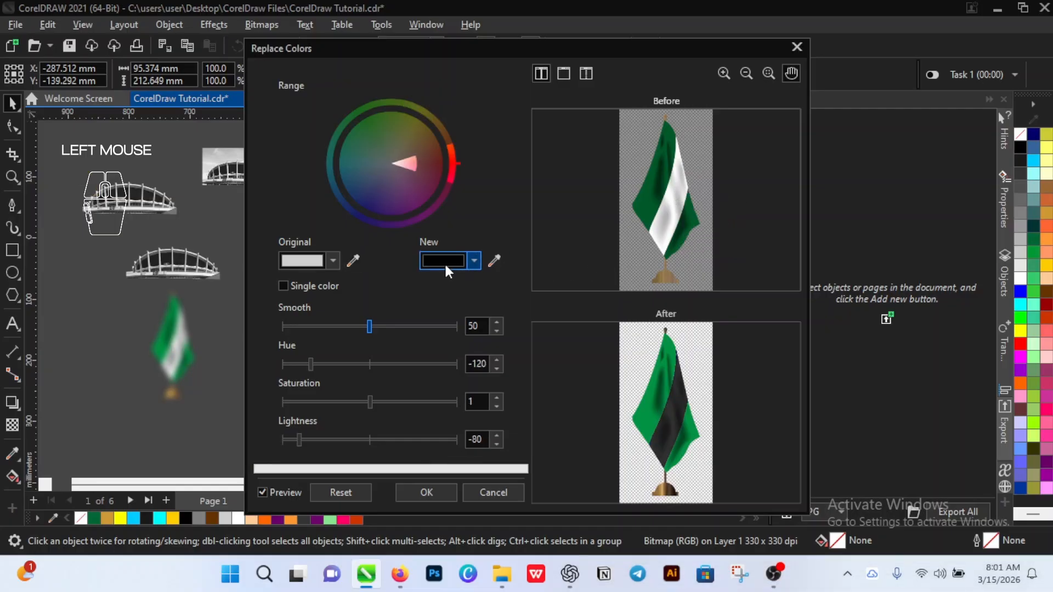
click(494, 262)
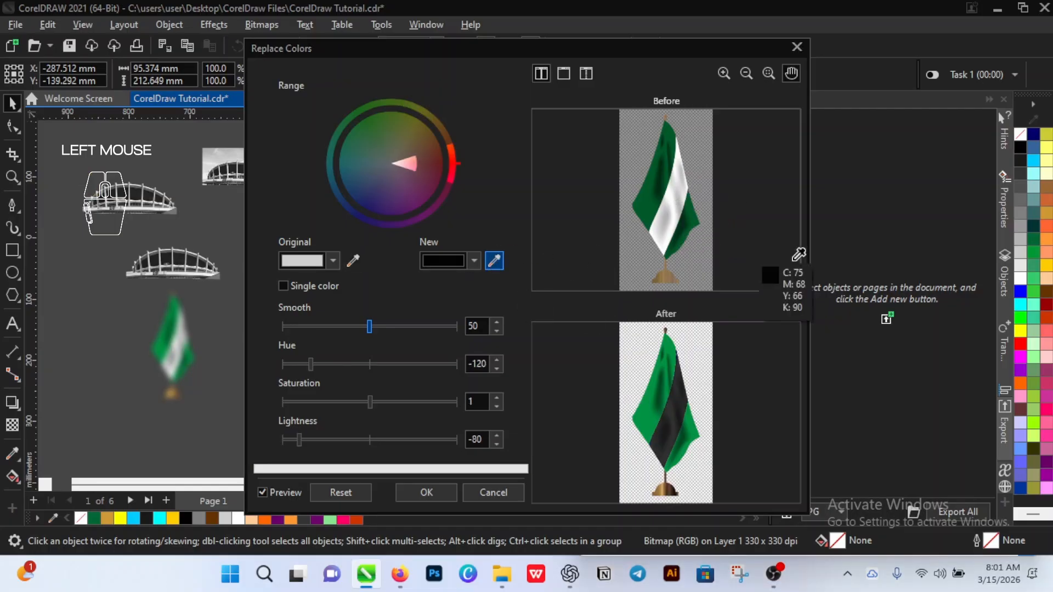
click(1046, 266)
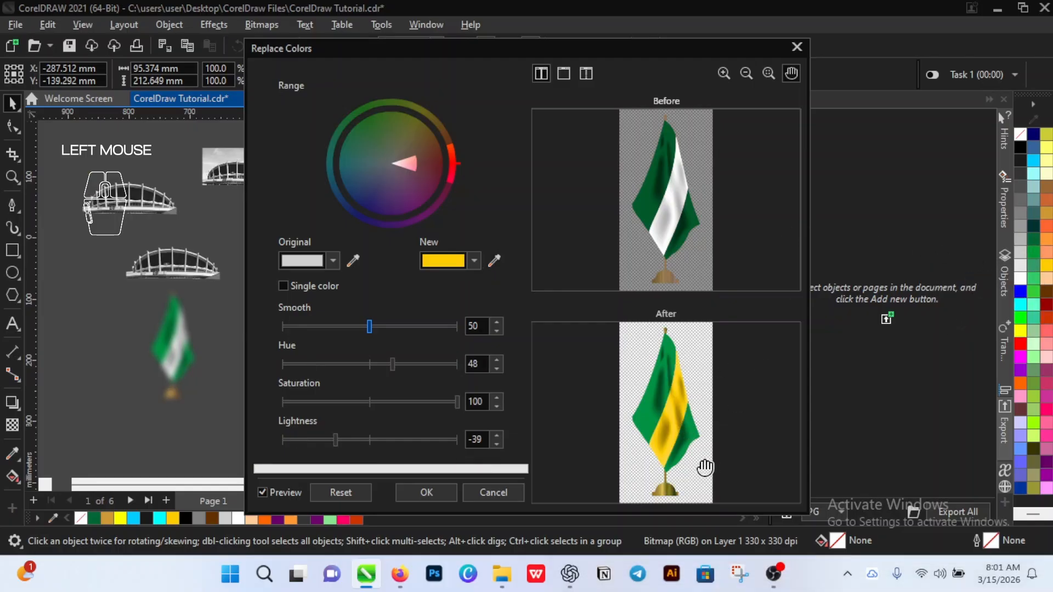
click(423, 492)
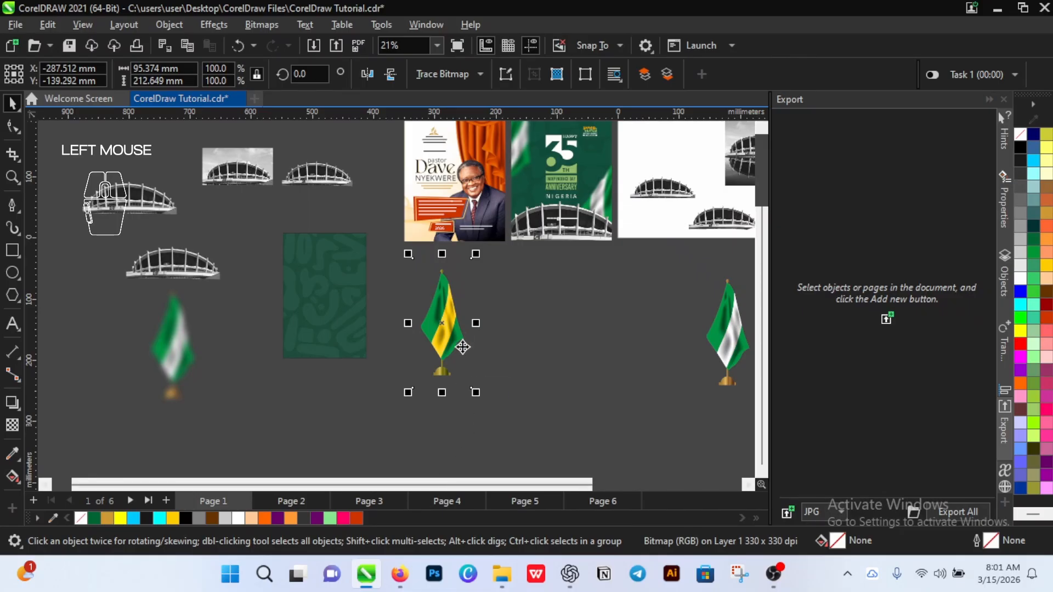
Step: Compare the pole and stand of the recolored flag with those of the original flag up close
scroll(461, 335, up, 3)
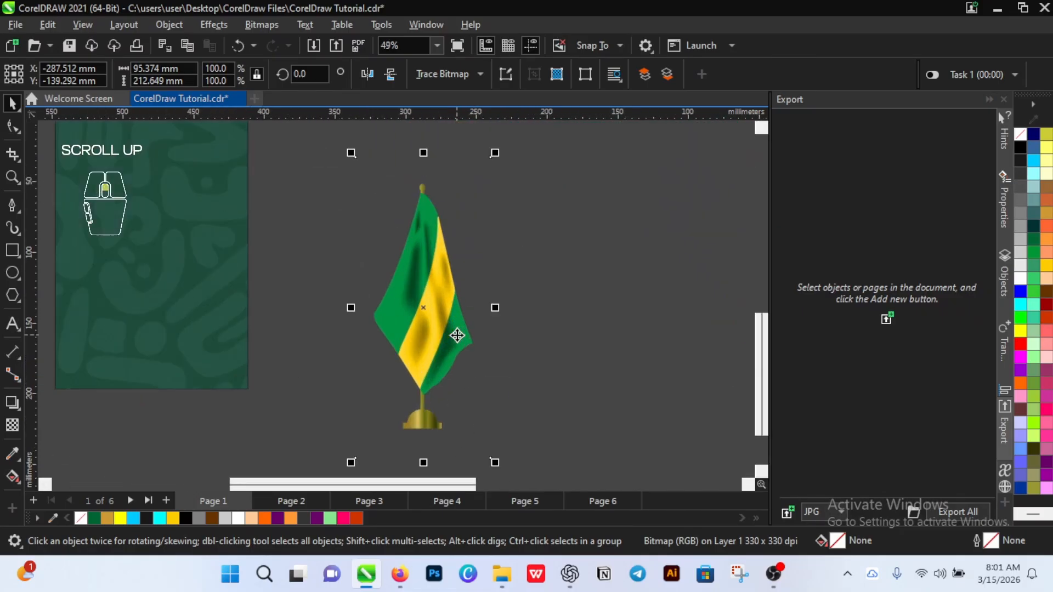
scroll(457, 335, down, 3)
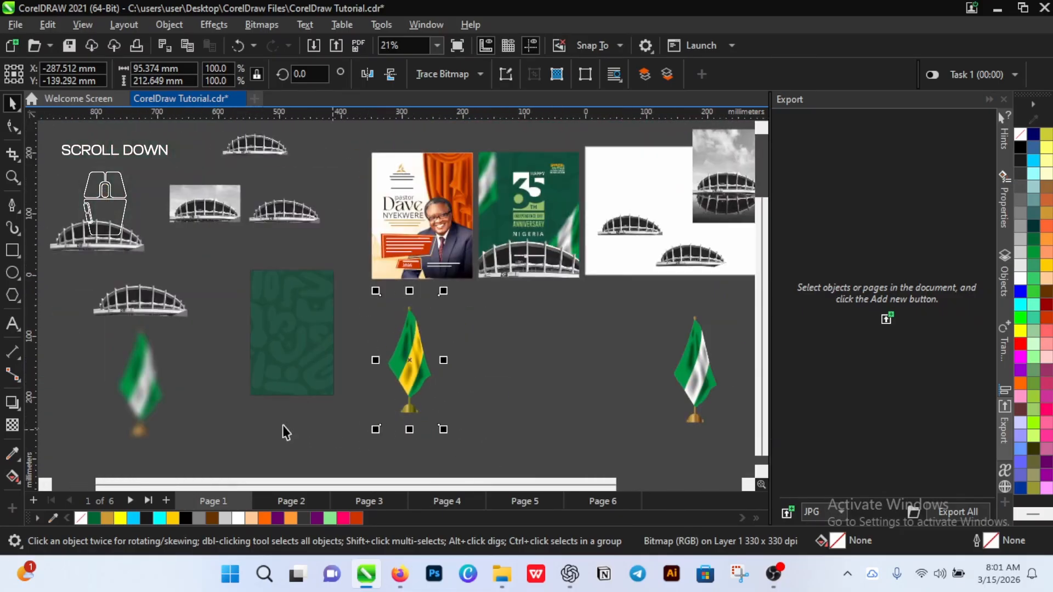
scroll(403, 422, up, 5)
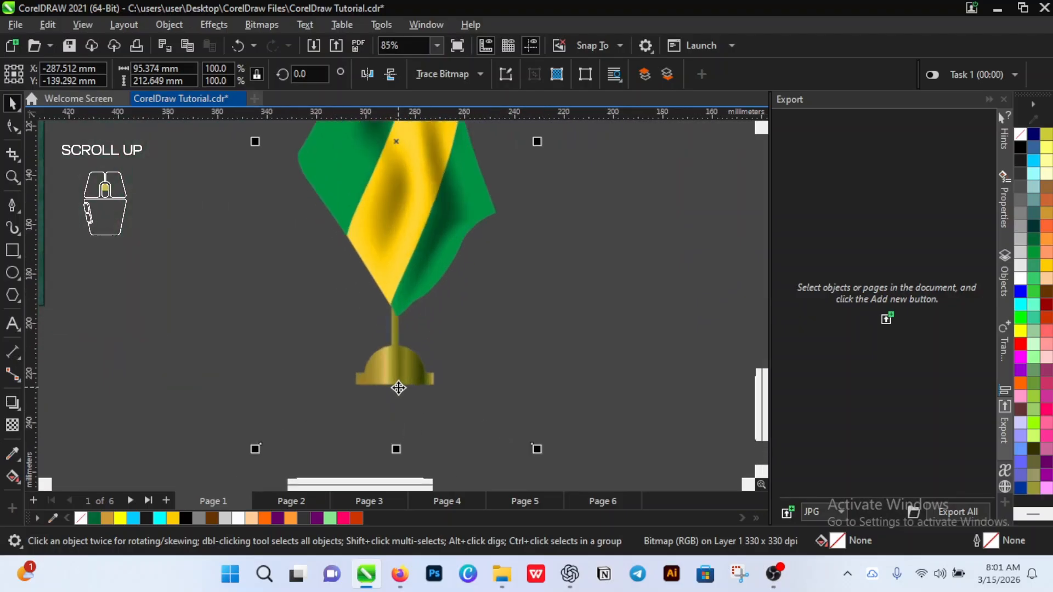
scroll(341, 284, down, 4)
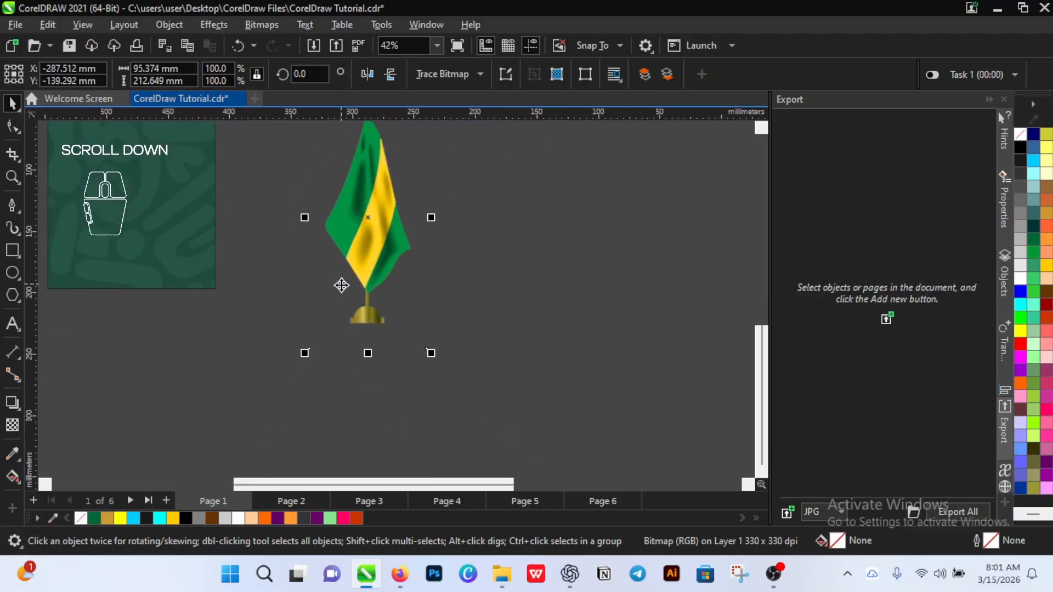
scroll(658, 355, up, 3)
scroll(591, 299, up, 3)
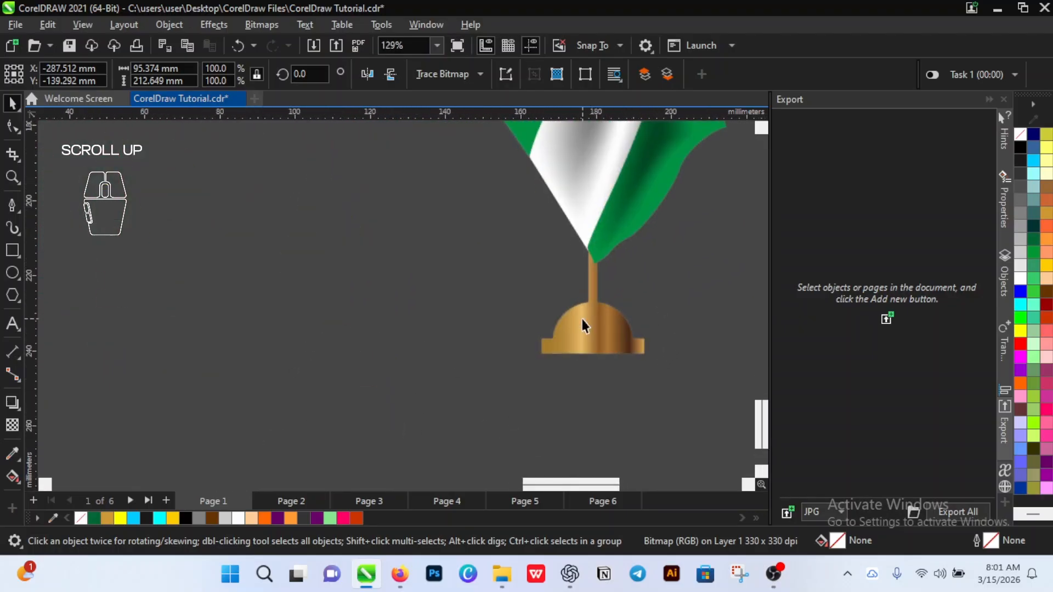
scroll(585, 351, up, 2)
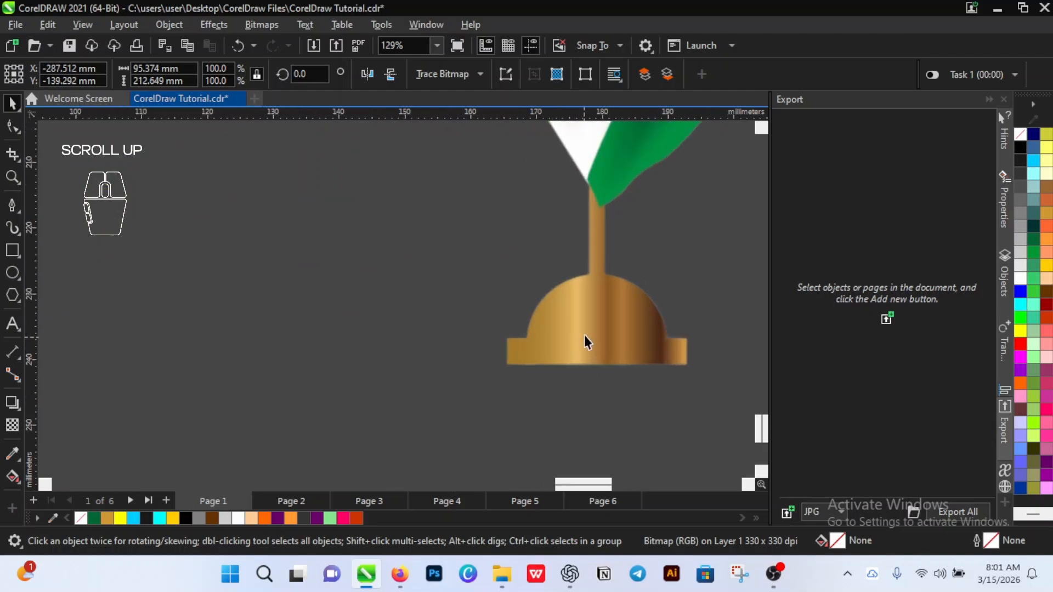
scroll(608, 341, down, 6)
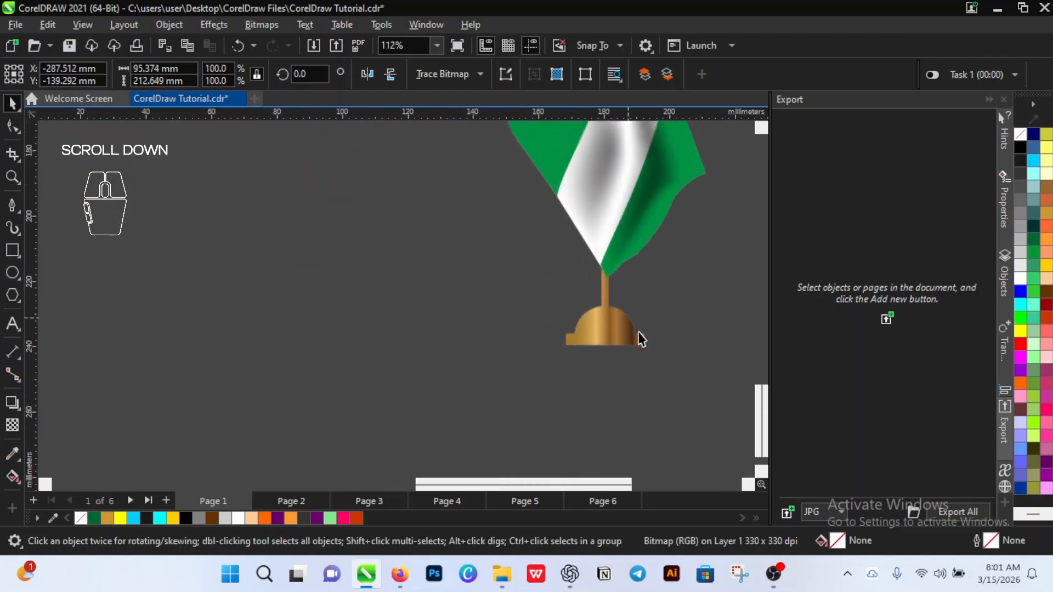
scroll(463, 338, up, 3)
scroll(464, 338, up, 2)
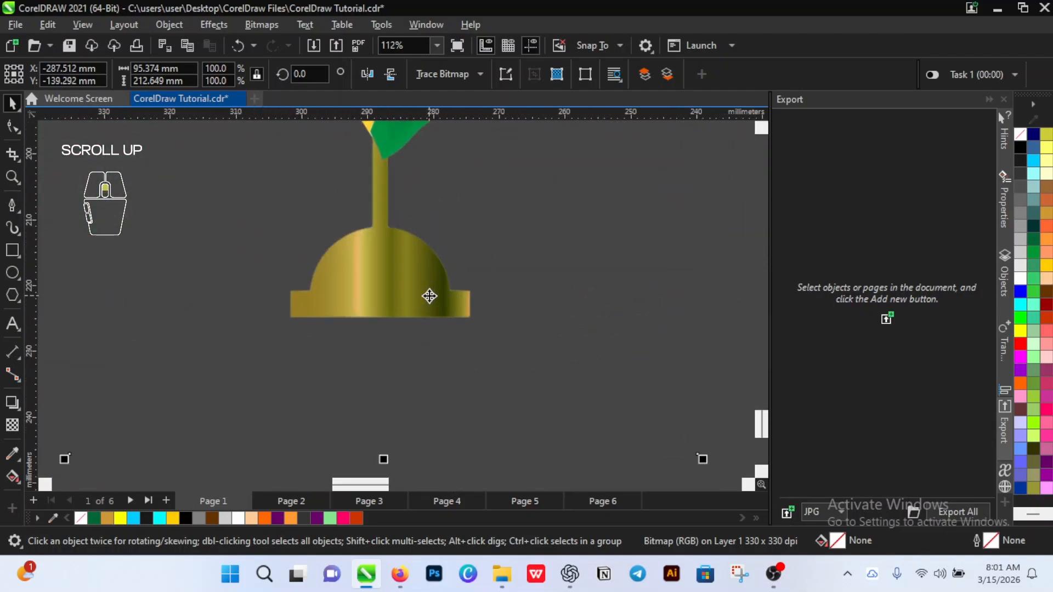
scroll(365, 327, down, 1)
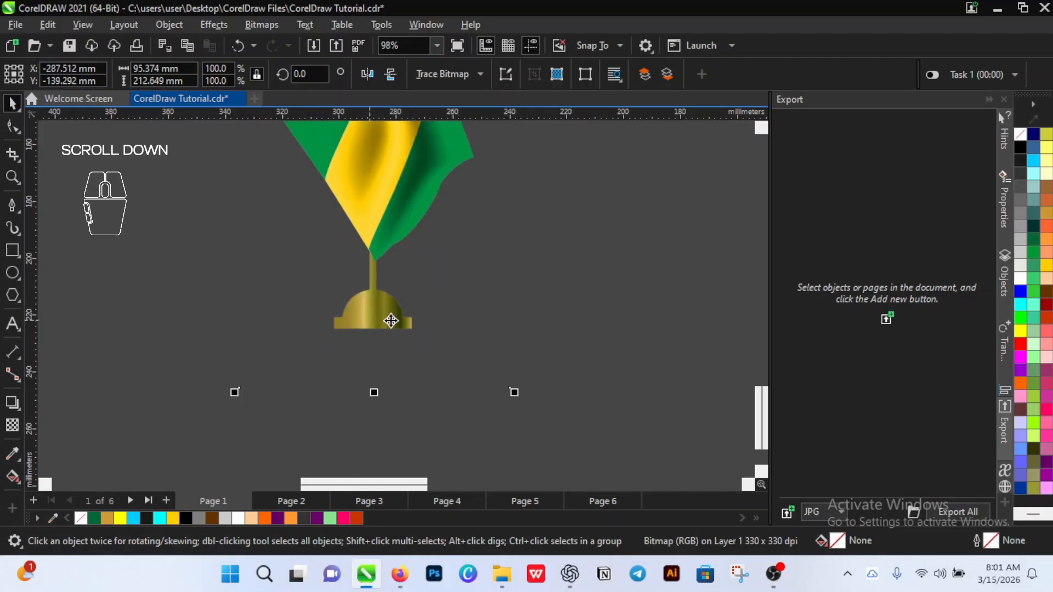
scroll(392, 321, down, 3)
scroll(383, 188, up, 2)
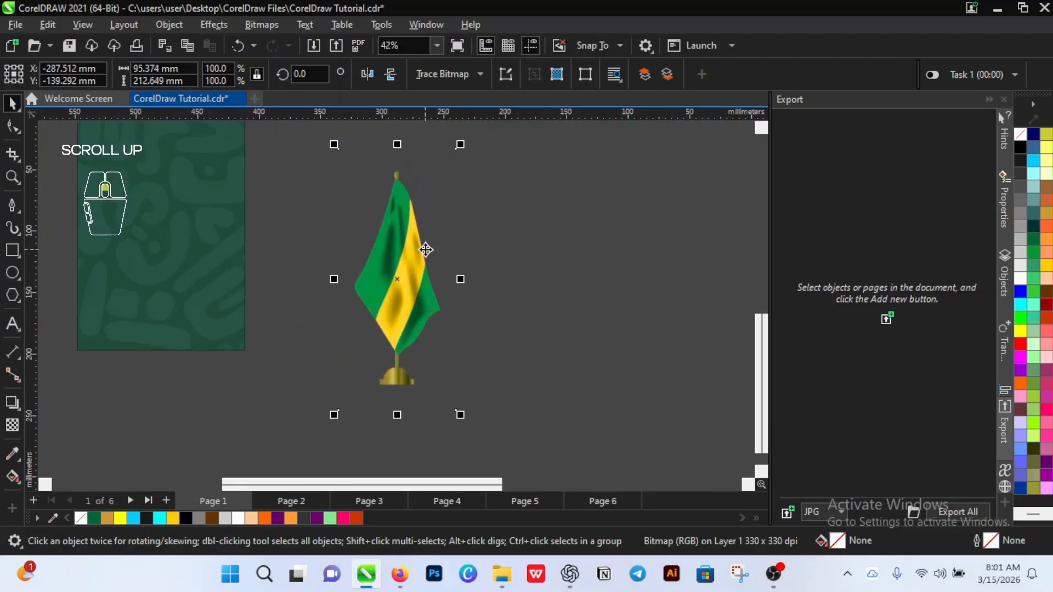
scroll(423, 244, down, 2)
scroll(429, 258, down, 2)
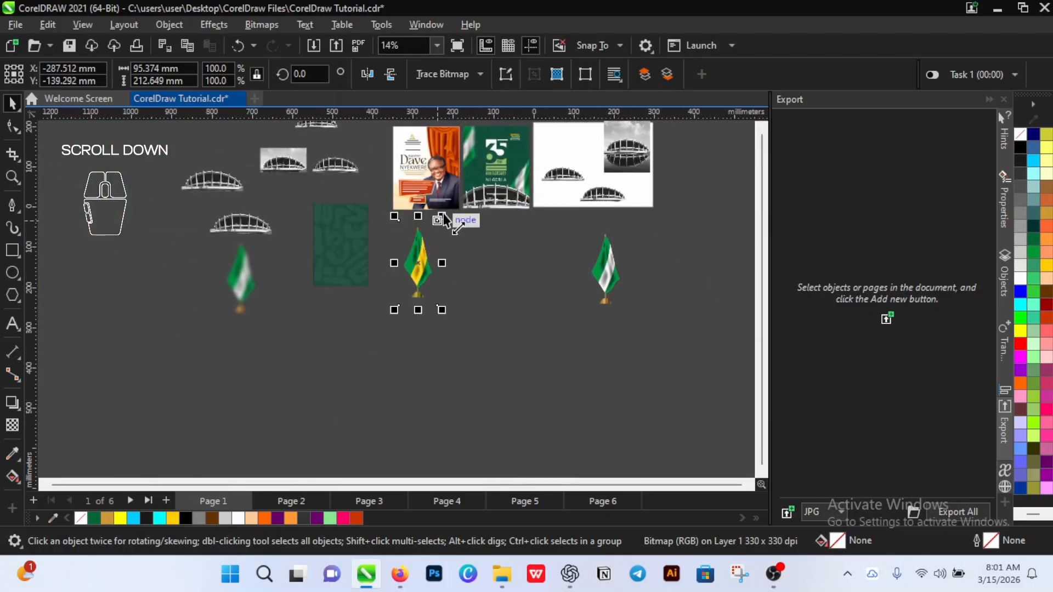
scroll(458, 239, down, 2)
scroll(460, 241, up, 1)
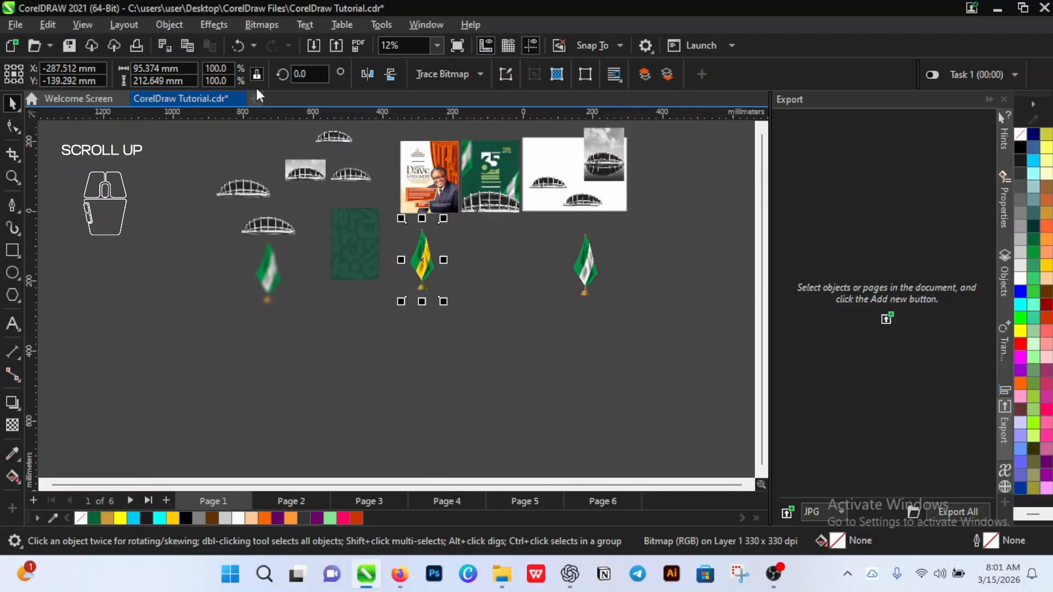
click(218, 26)
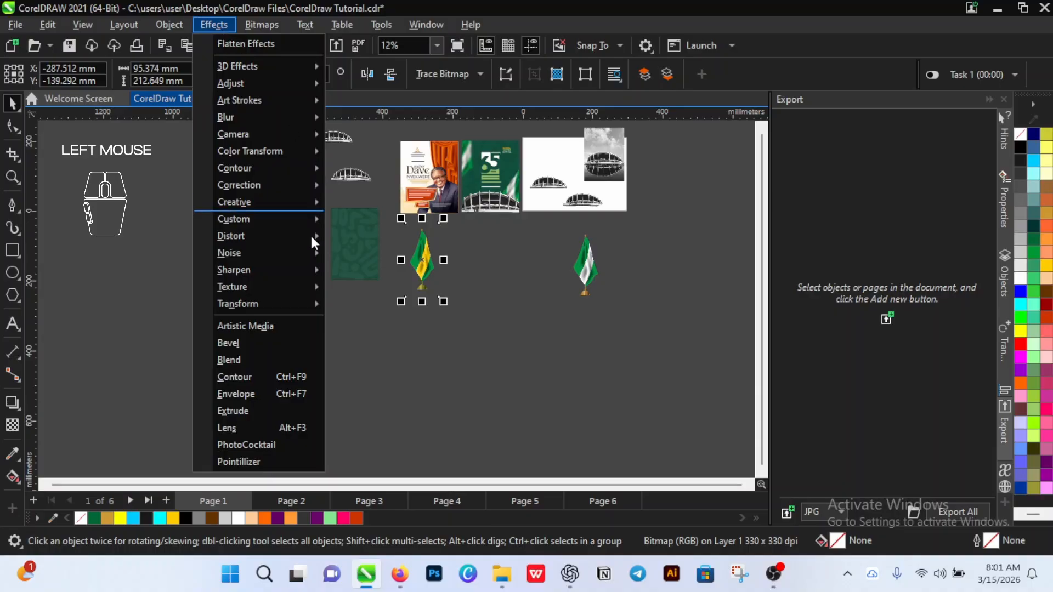
mouse_move(298, 184)
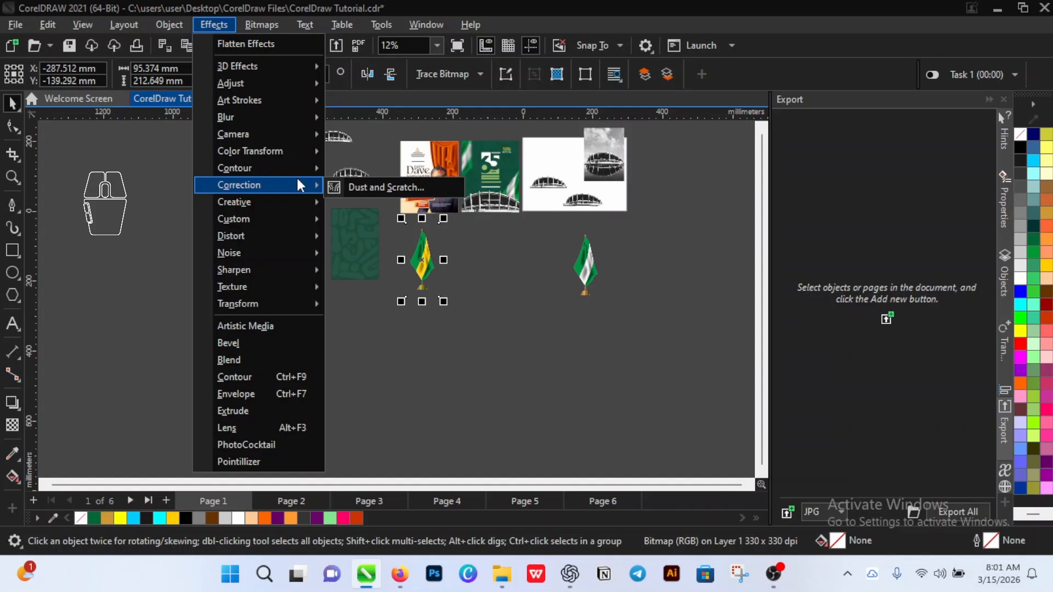
click(479, 248)
Step: Move the green-and-yellow recolored flag out to the far left of the other artwork, beside the arches
scroll(324, 259, down, 1)
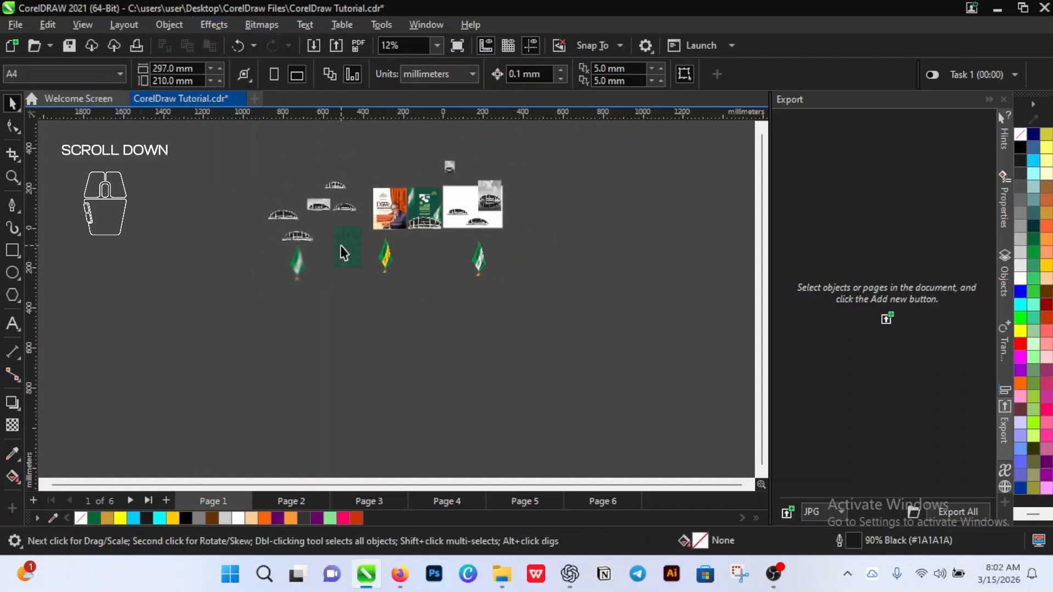
scroll(341, 252, up, 1)
drag(425, 272, 175, 202)
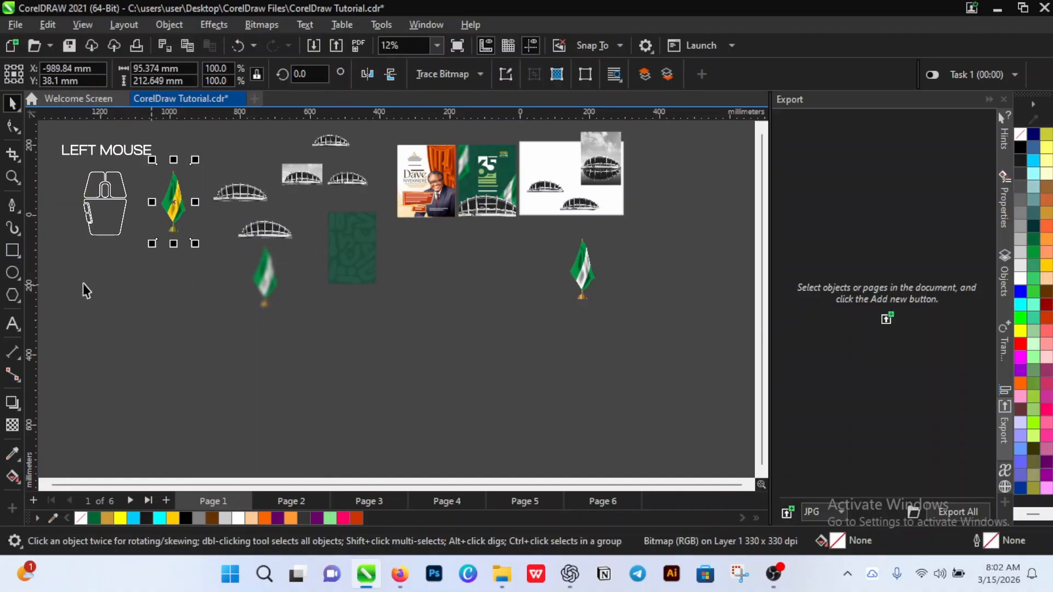
Step: Draw a rectangle about 260 mm wide and 355 mm high below the two posters
click(16, 250)
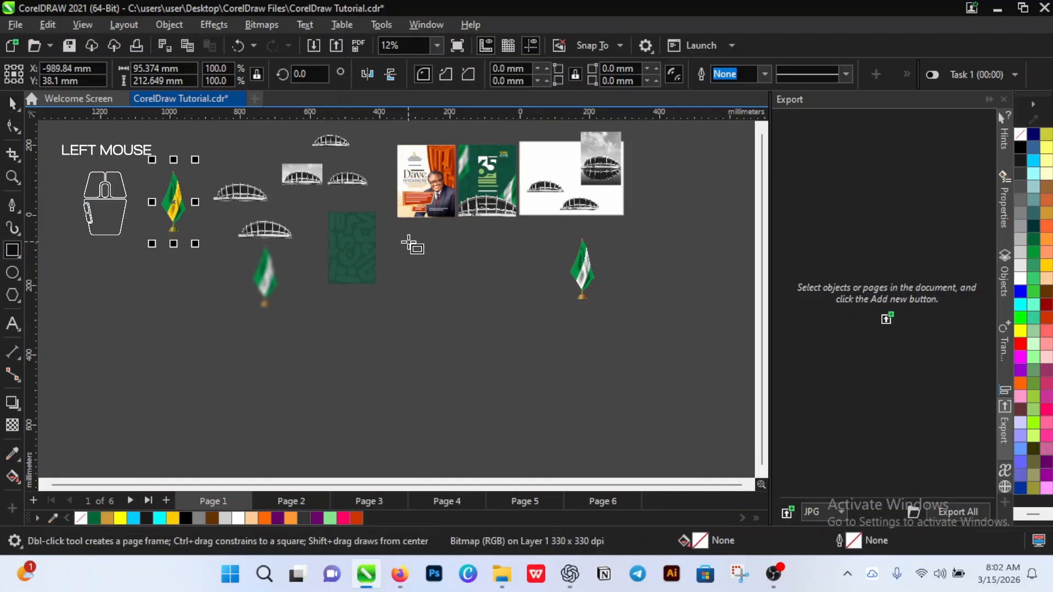
drag(410, 242, 508, 370)
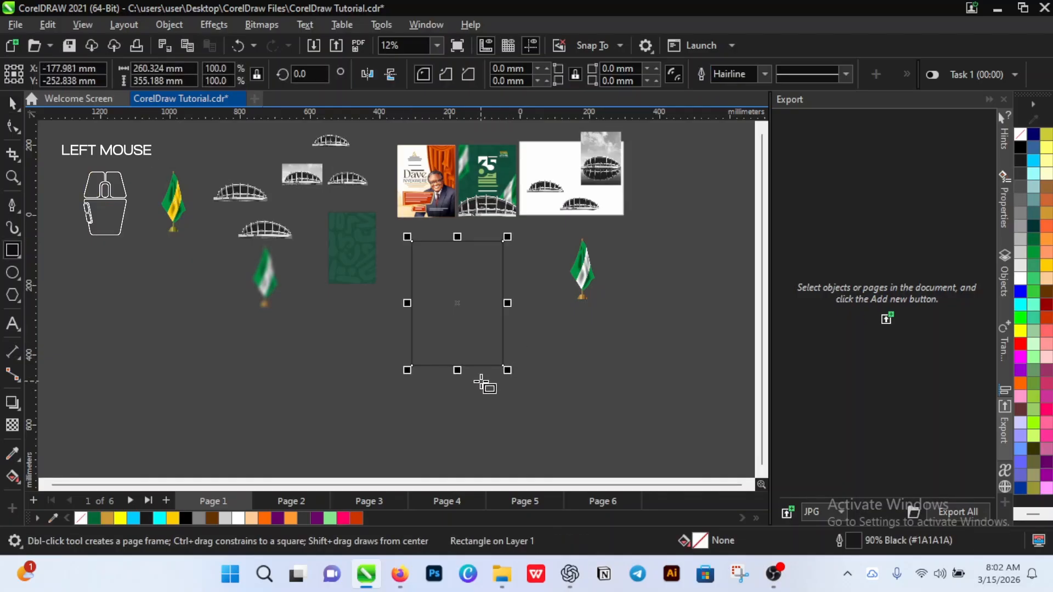
key(space)
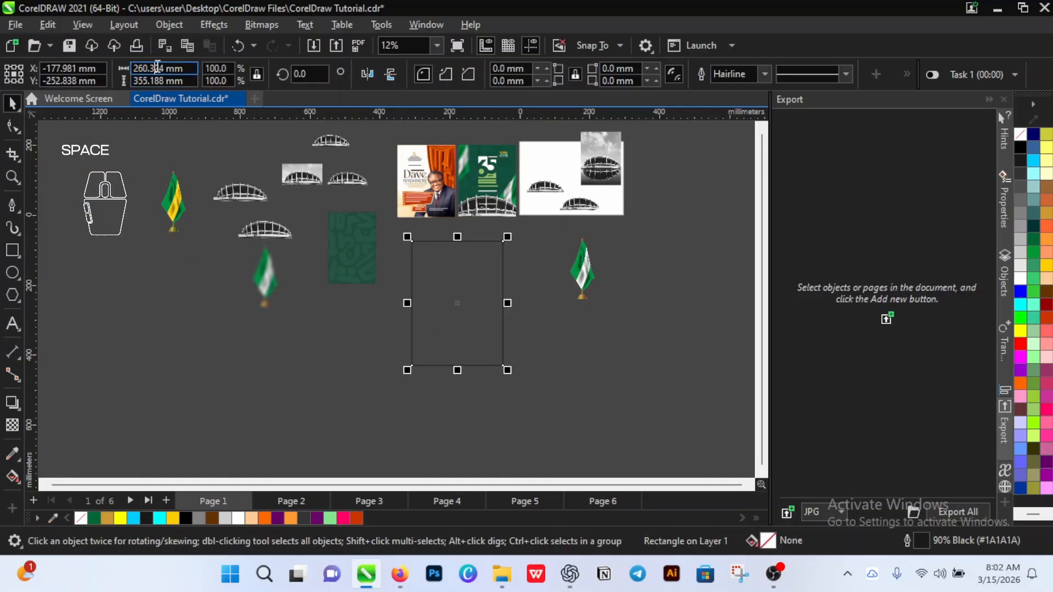
Step: Resize the rectangle to 200 mm wide and 250 mm high with the ratio unlocked for the height, and lock the ratio again
click(158, 67)
text(200)
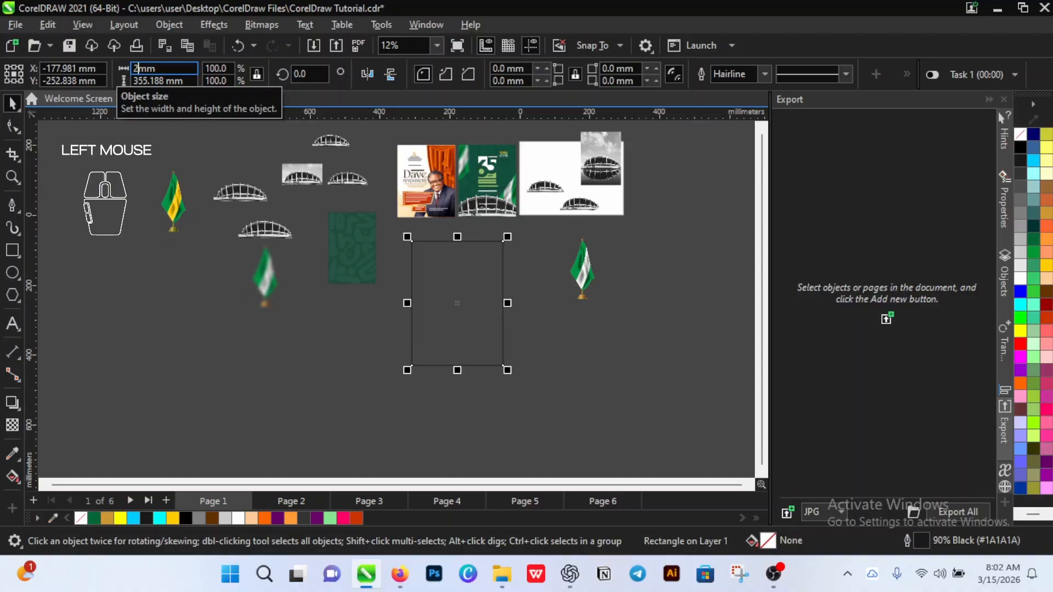
click(258, 74)
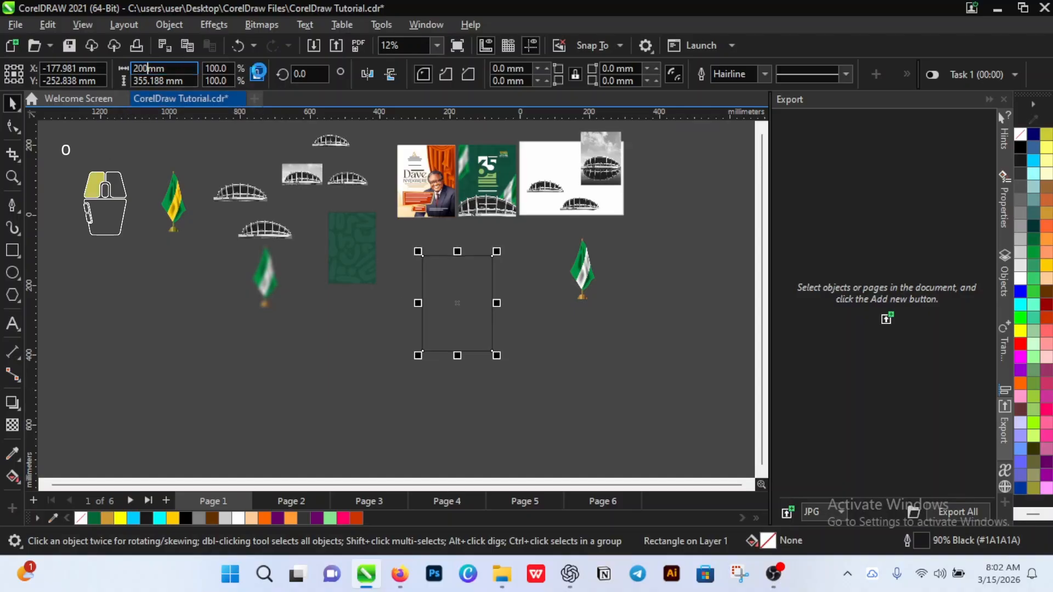
click(154, 81)
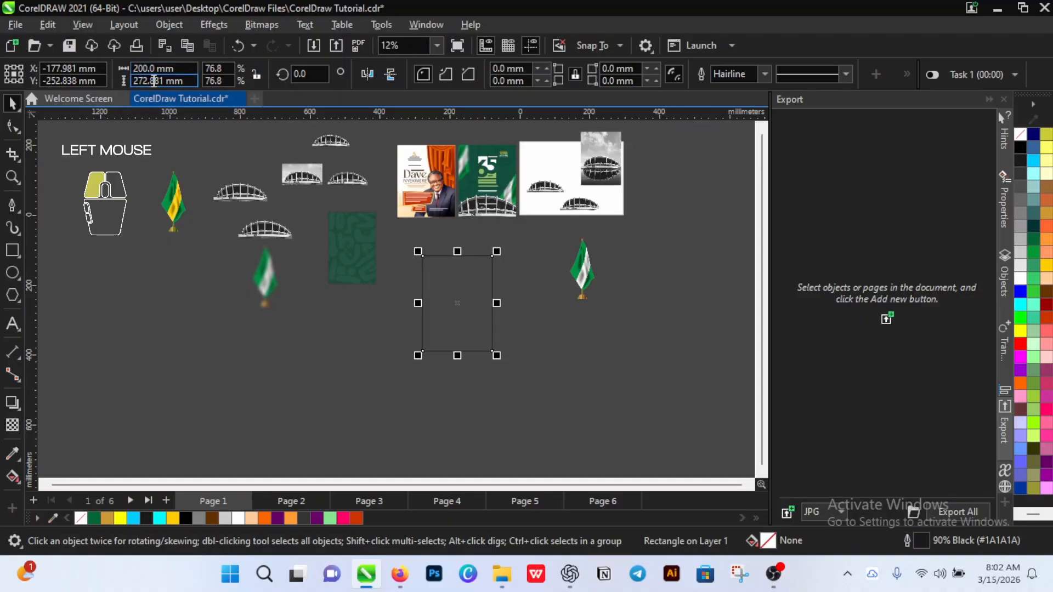
text(250)
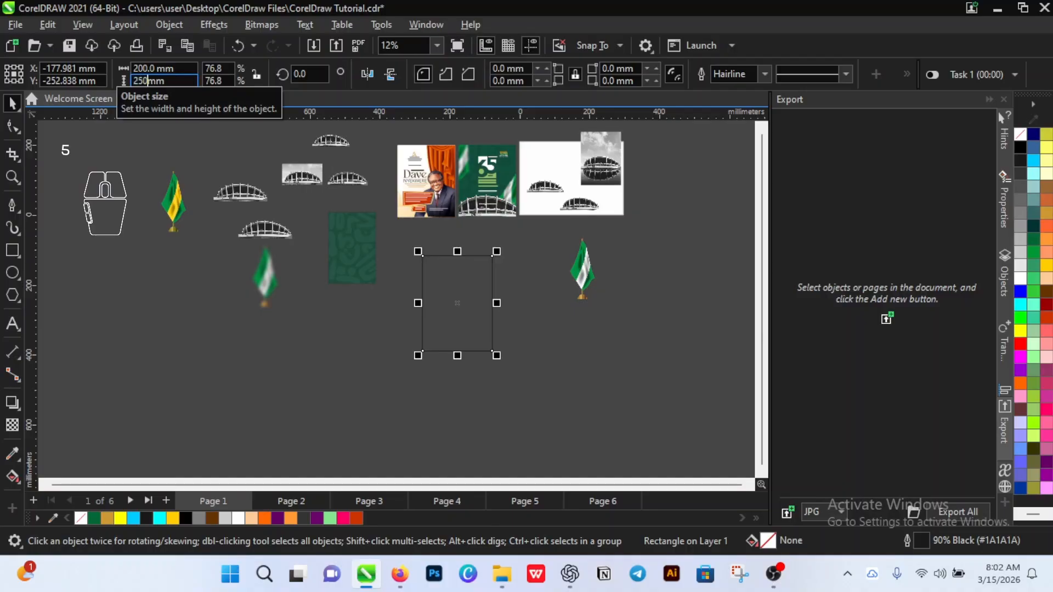
key(Return)
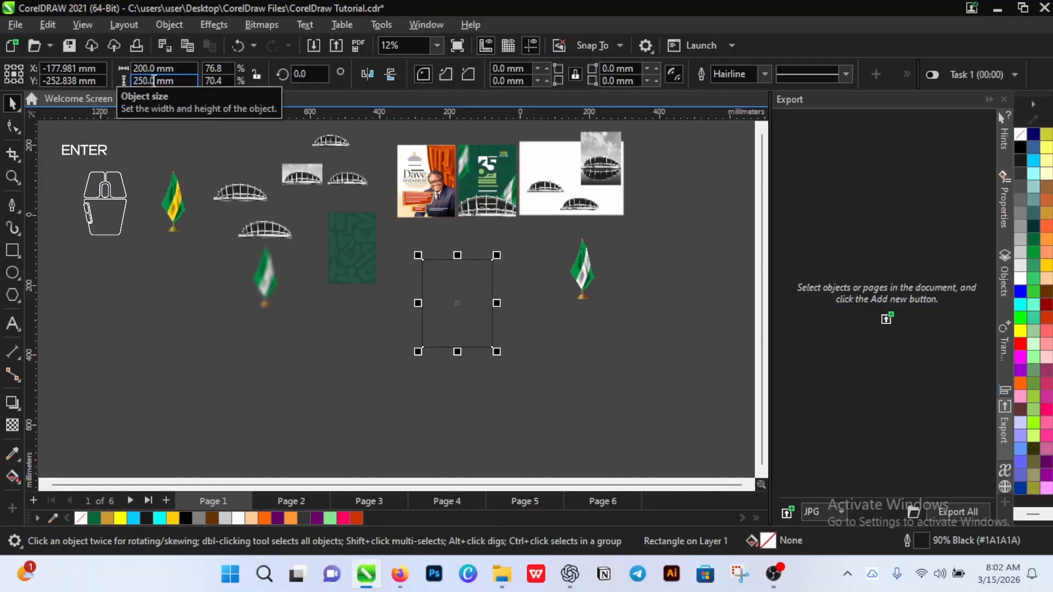
click(256, 74)
Step: Move the rectangle slightly up and to the right, closer to the posters
scroll(478, 284, up, 2)
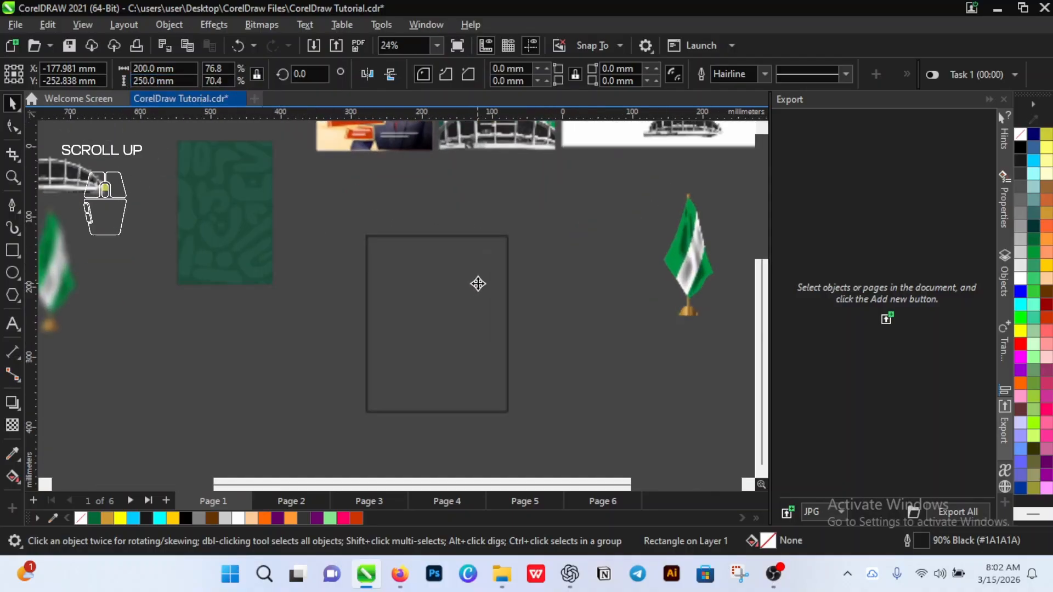
scroll(494, 263, up, 1)
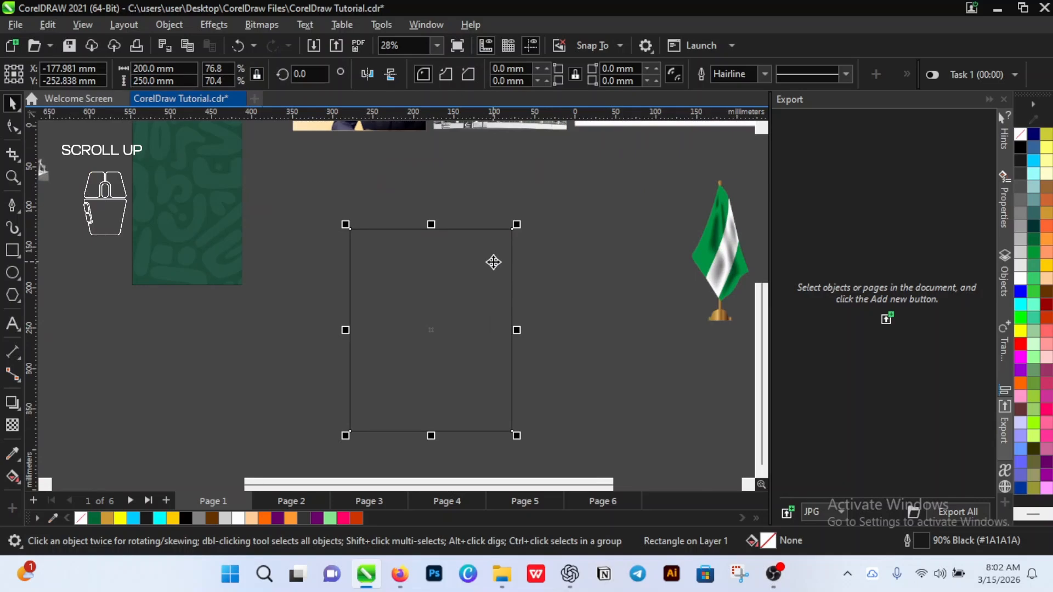
drag(493, 262, 519, 215)
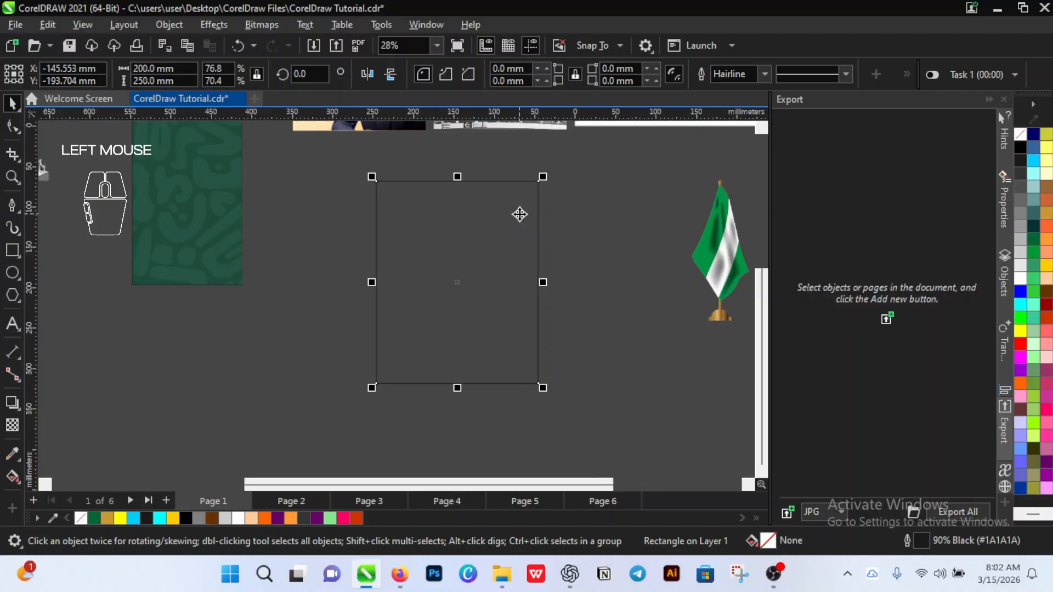
Step: Fill the rectangle with Forest Green and set its outline width to None
scroll(496, 334, down, 3)
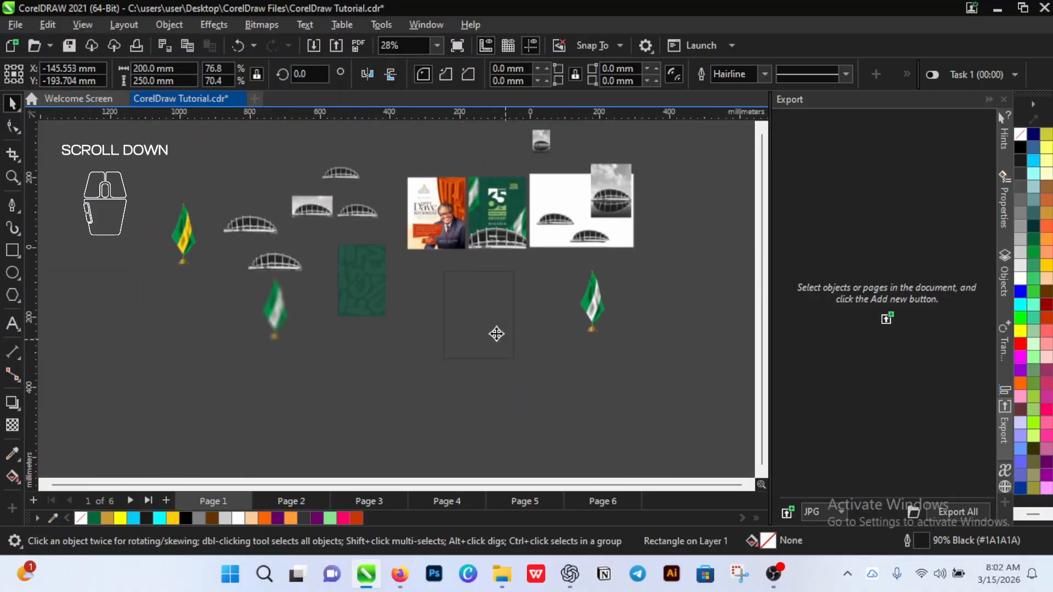
scroll(486, 322, up, 1)
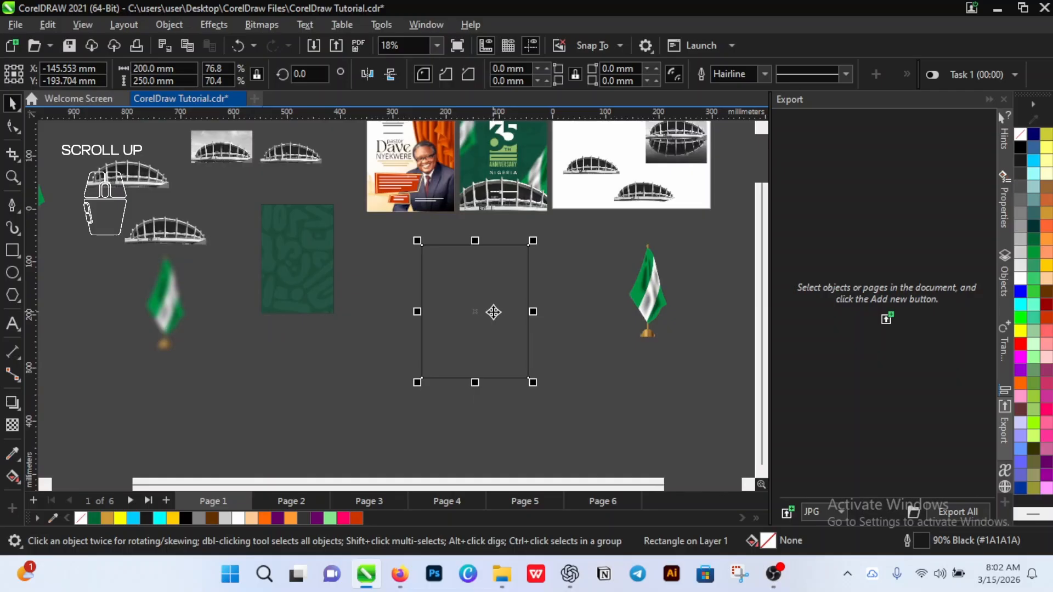
click(93, 518)
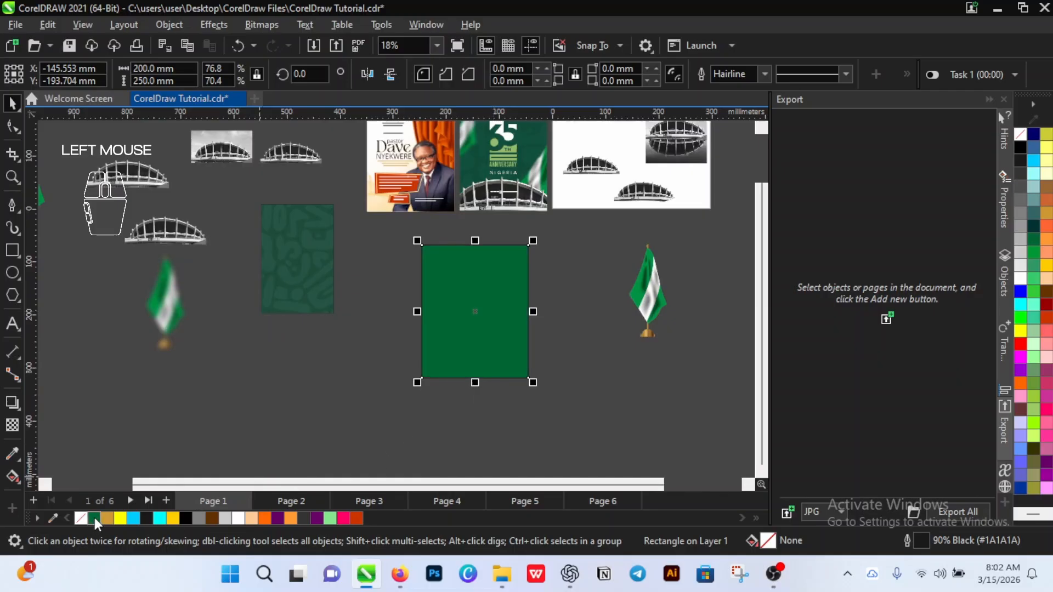
click(766, 74)
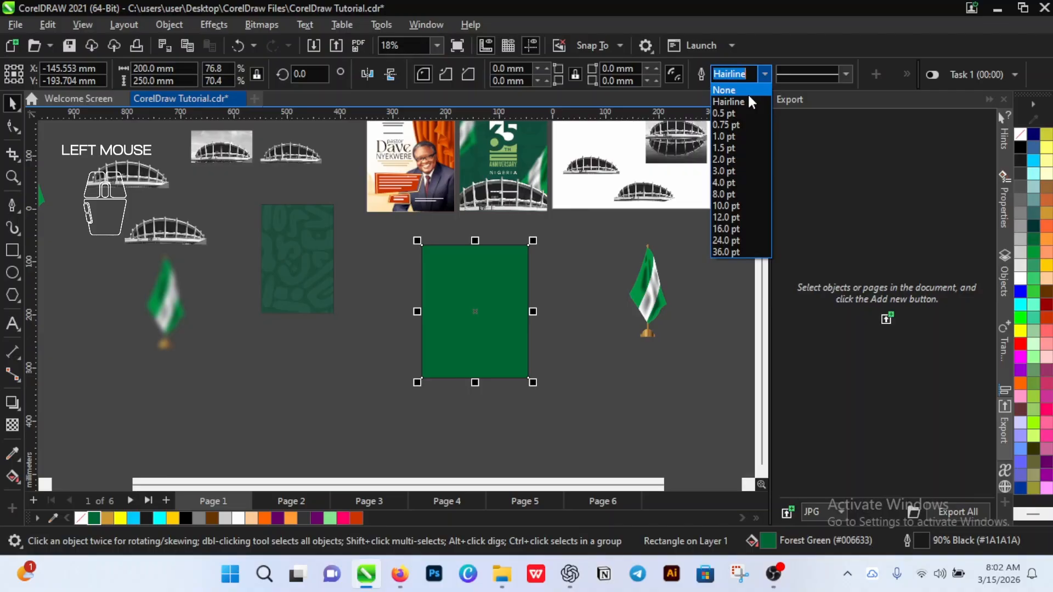
click(746, 91)
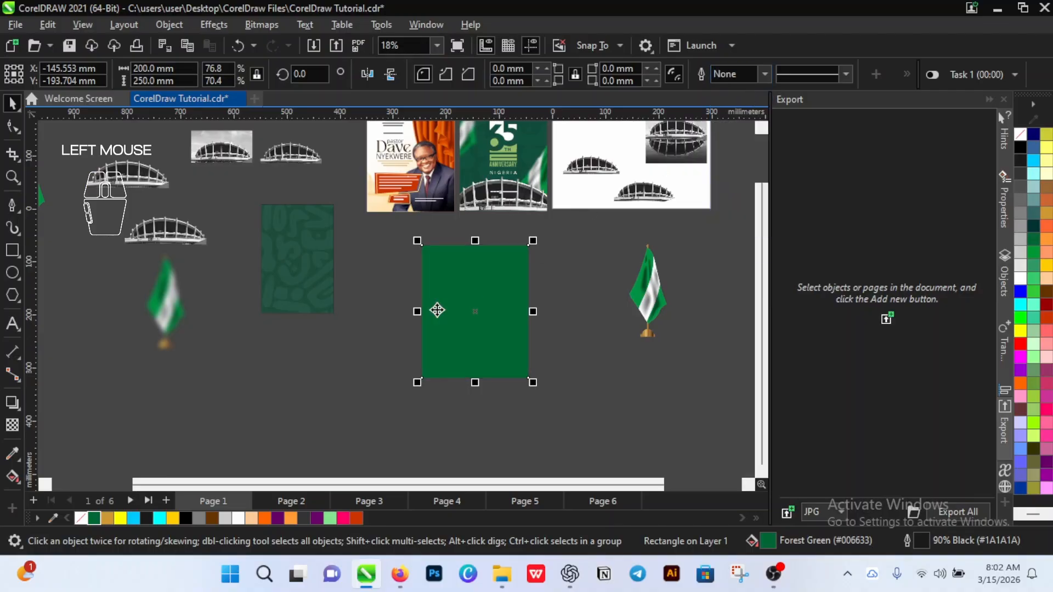
Step: Place a copy of the dark green patterned image above the recolored flag
click(325, 278)
scroll(377, 324, down, 3)
scroll(362, 319, up, 2)
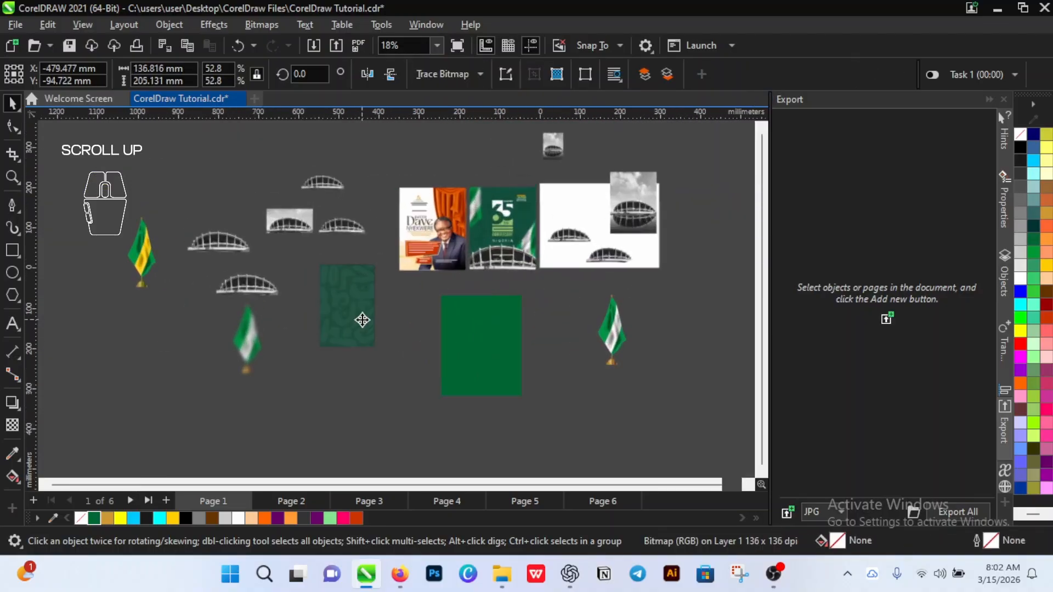
drag(357, 296, 194, 176)
right_click(194, 176)
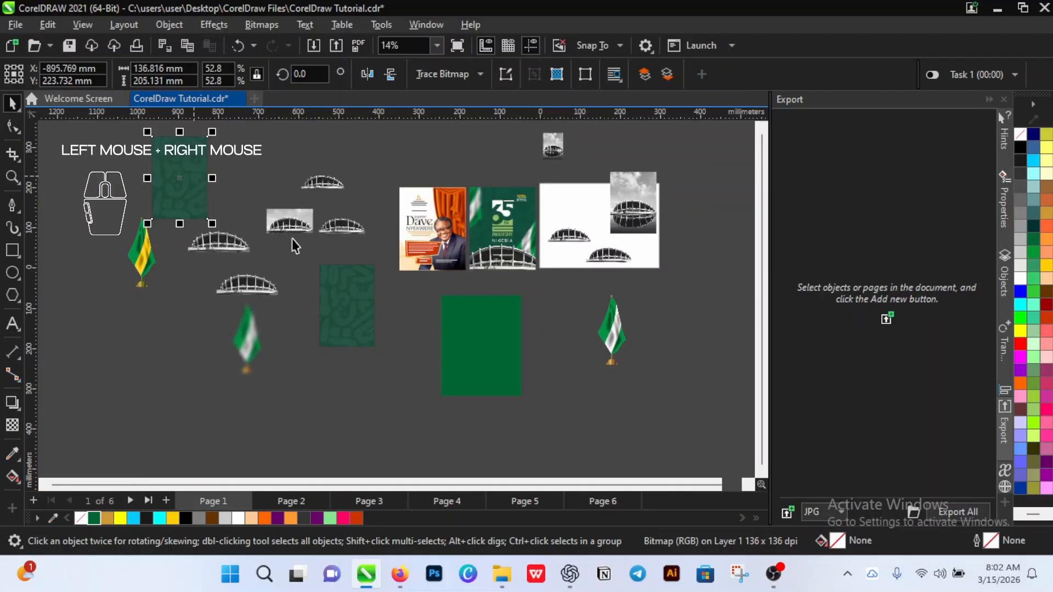
Step: Reset the Hue/Saturation/Lightness values of the original patterned image and apply the adjustment
click(362, 303)
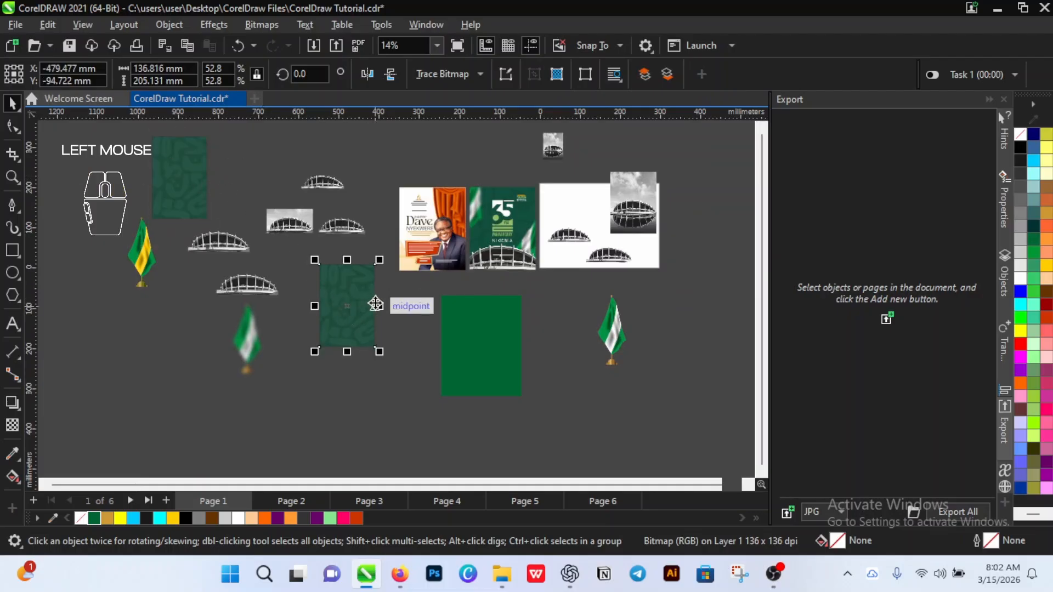
scroll(382, 300, up, 1)
click(212, 25)
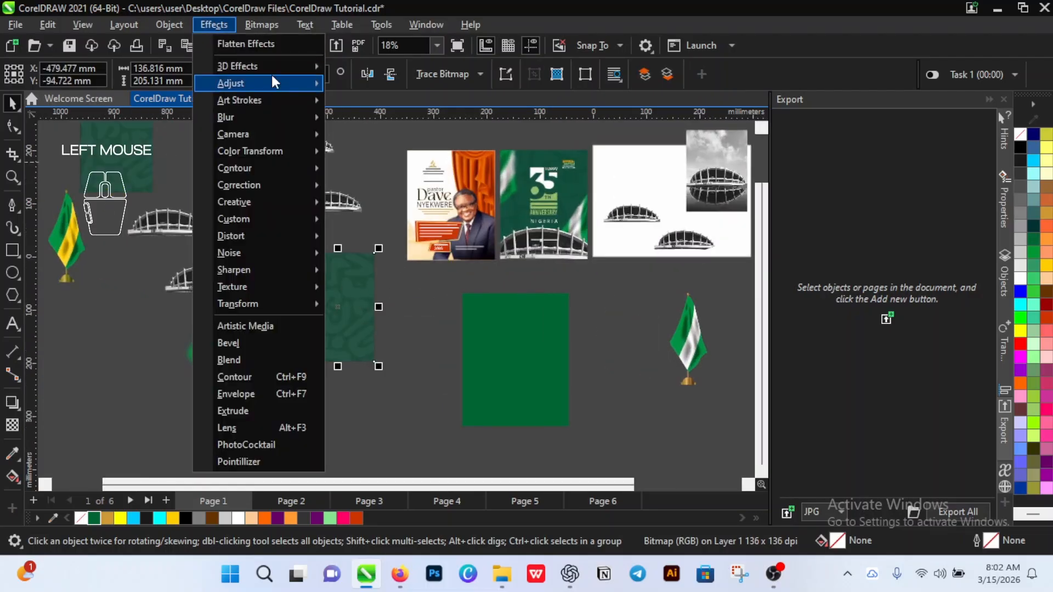
mouse_move(295, 82)
click(443, 259)
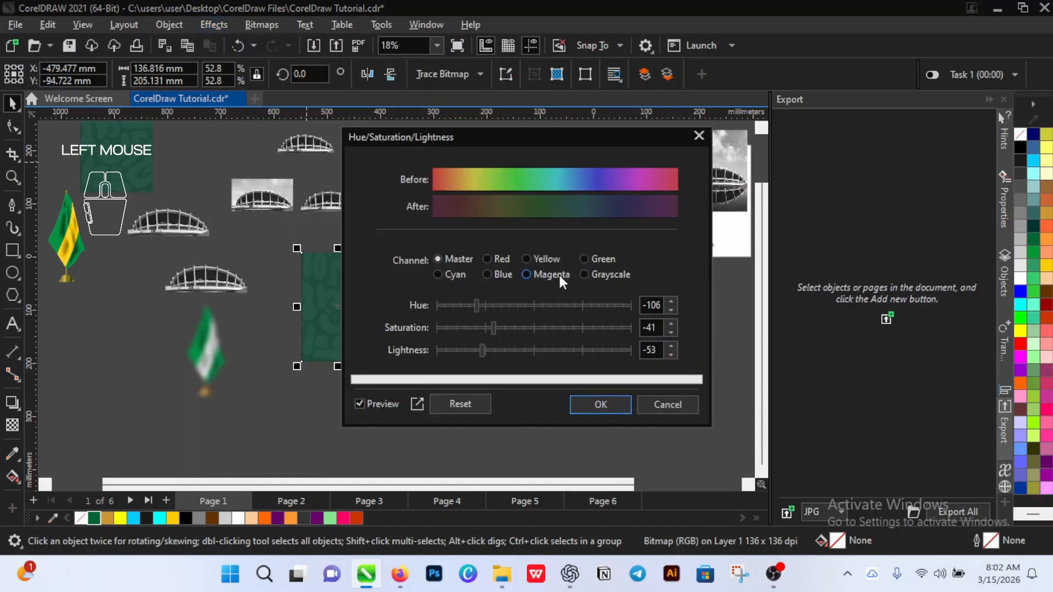
click(471, 404)
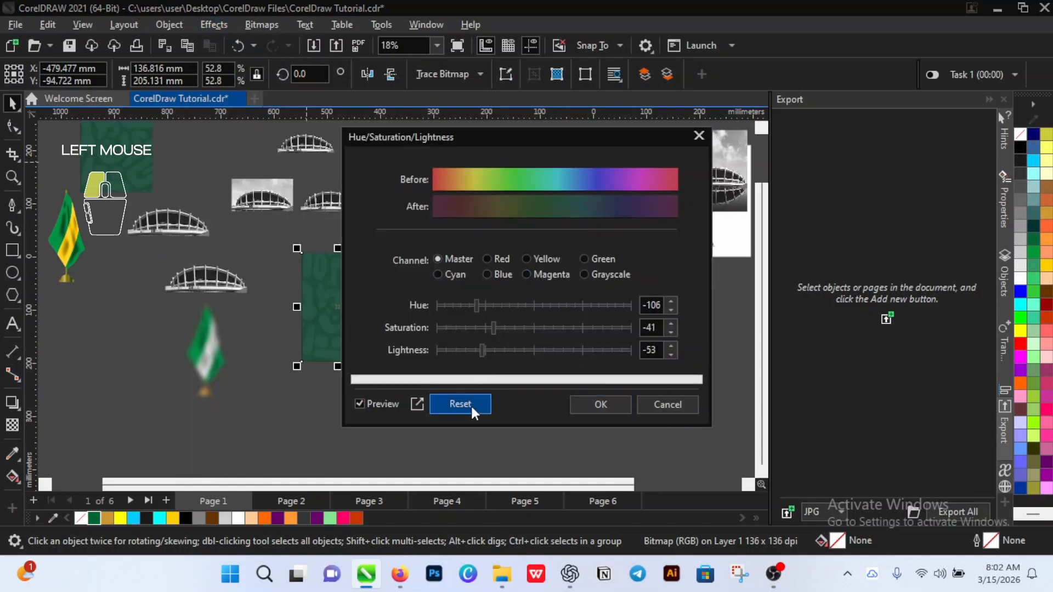
click(600, 402)
click(414, 360)
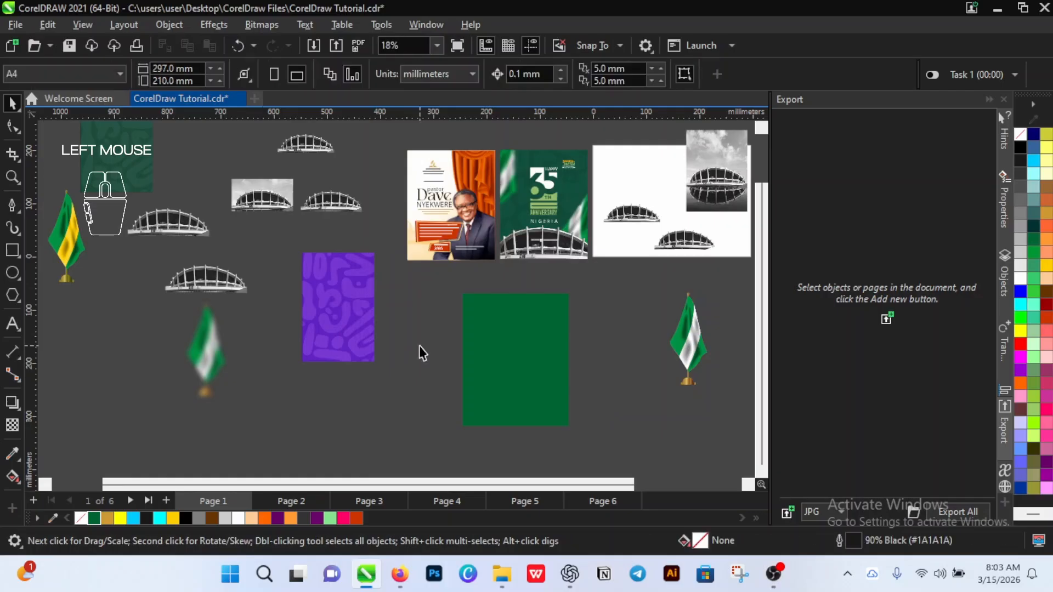
Step: Apply a uniform transparency of 49 to the purple patterned image
scroll(340, 329, down, 1)
scroll(341, 318, up, 1)
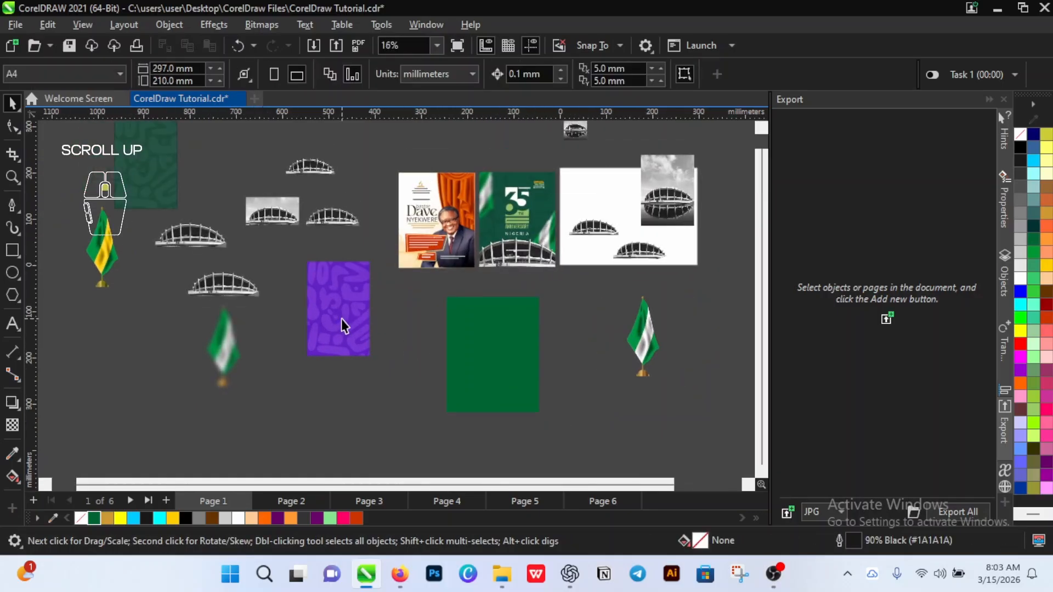
click(342, 319)
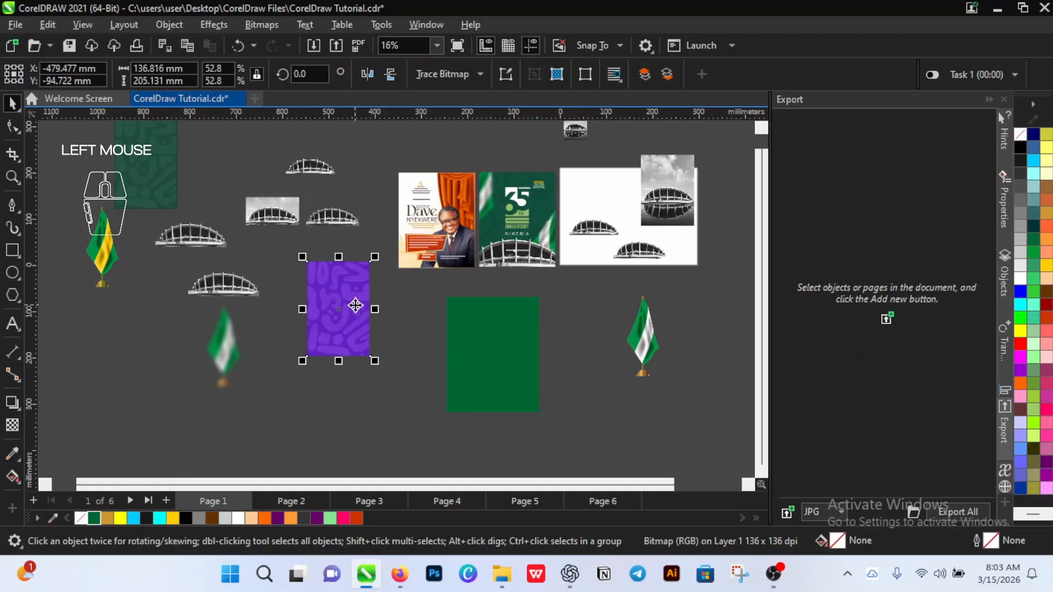
click(13, 426)
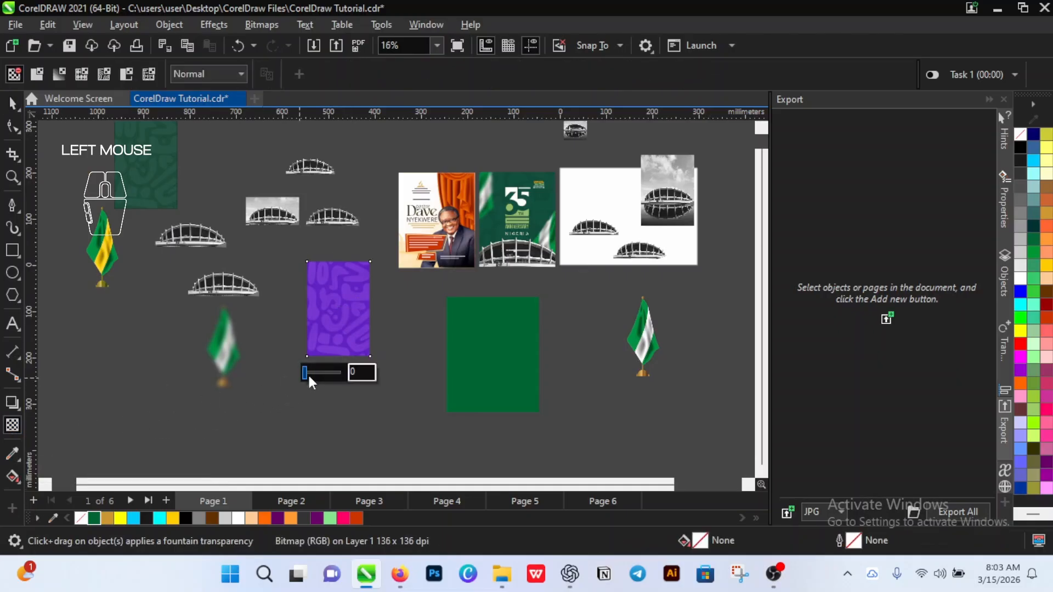
mouse_move(307, 373)
mouse_down()
mouse_move(330, 368)
mouse_move(310, 371)
mouse_up()
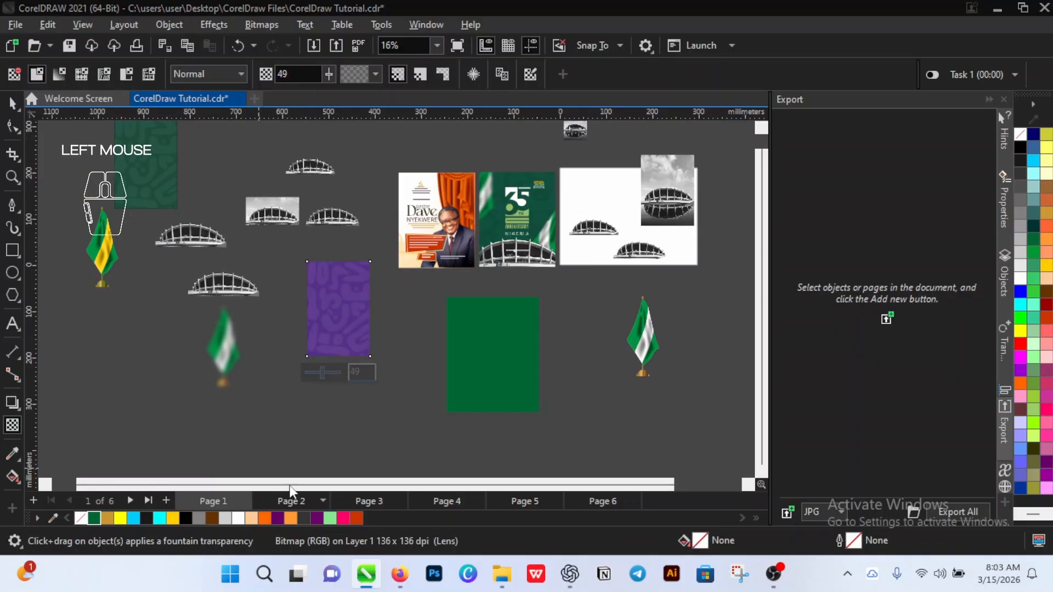
Step: Move the black-and-white arched structure image onto the purple patterned image and bring the purple pattern to the front of the layer
click(12, 104)
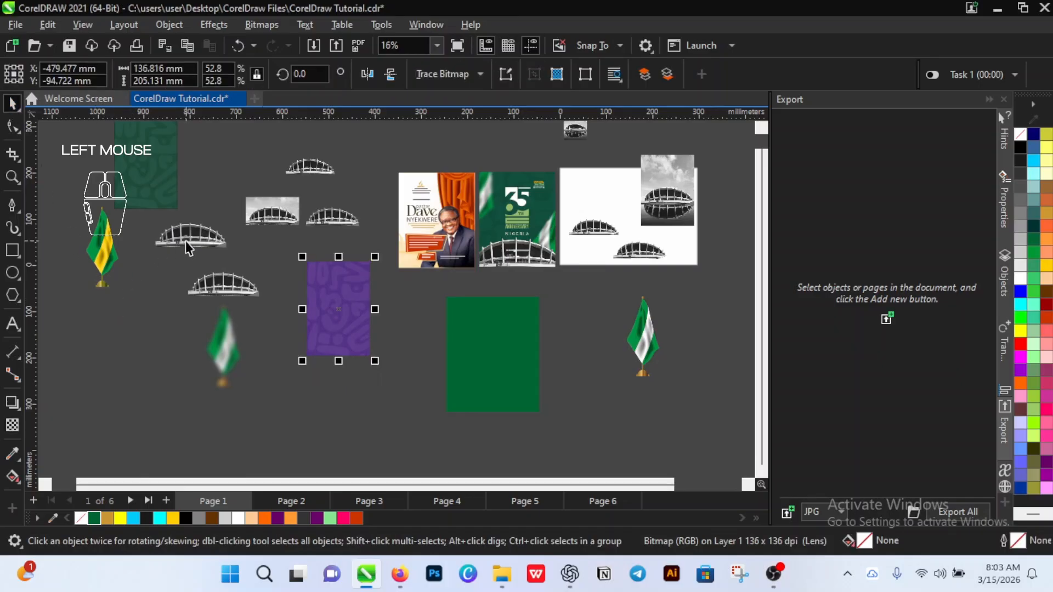
drag(186, 241, 338, 320)
scroll(336, 296, up, 2)
click(347, 276)
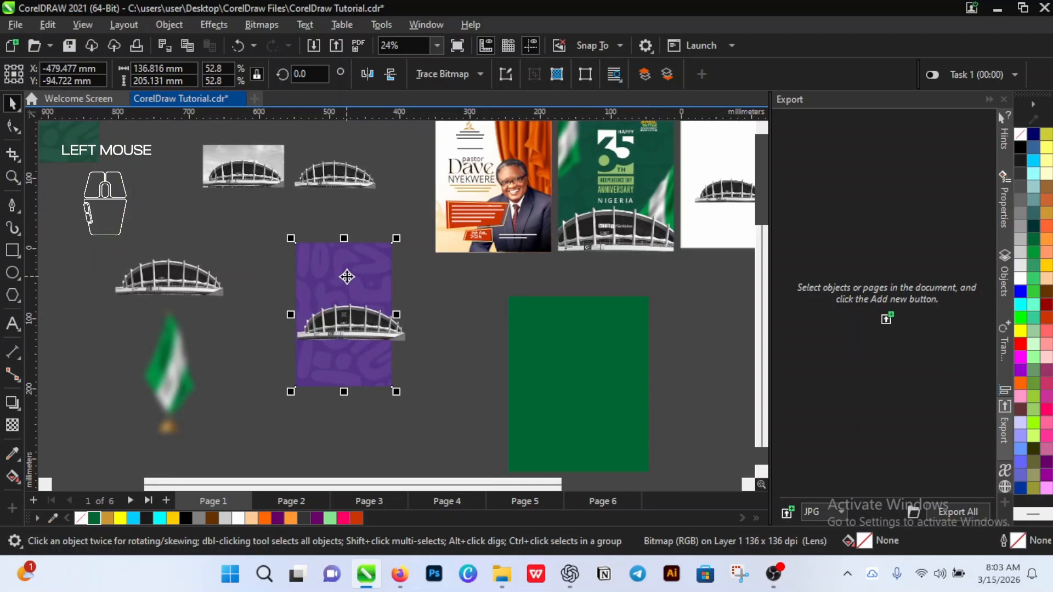
key(ctrl)
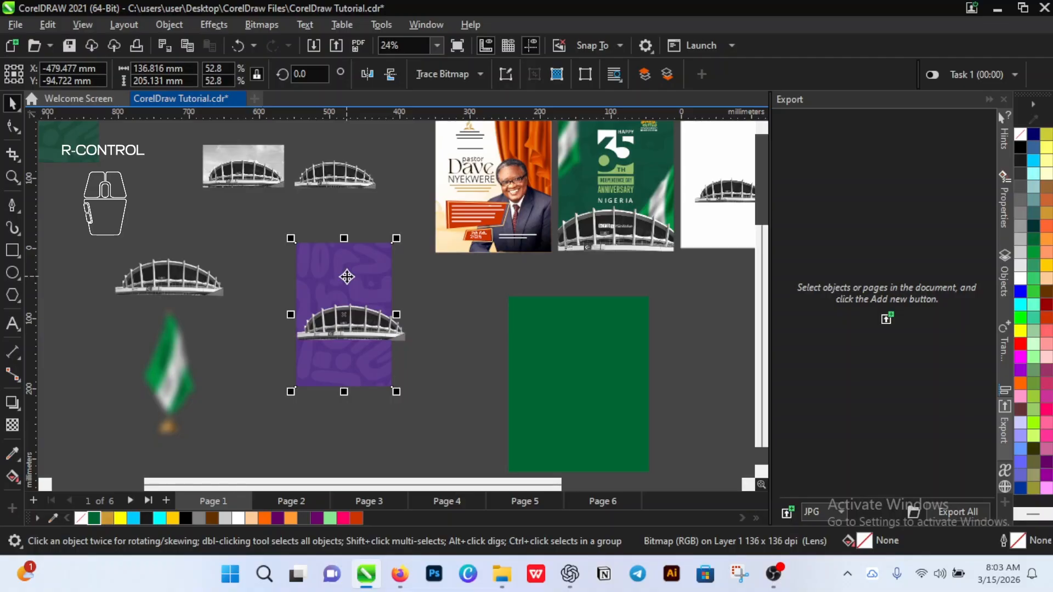
key(shift)
key(shift+Page_Up)
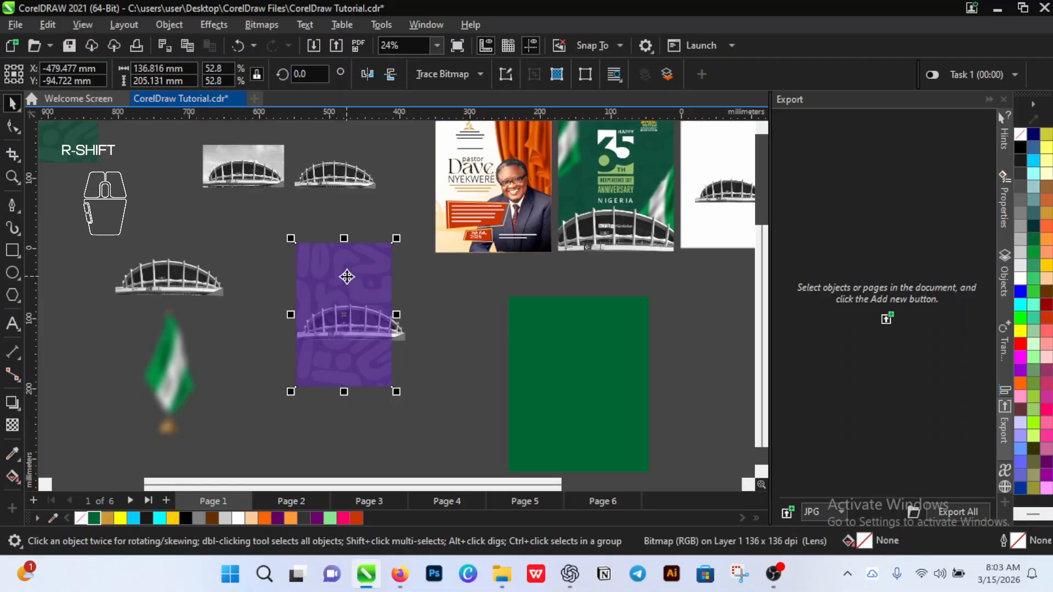
scroll(380, 318, up, 4)
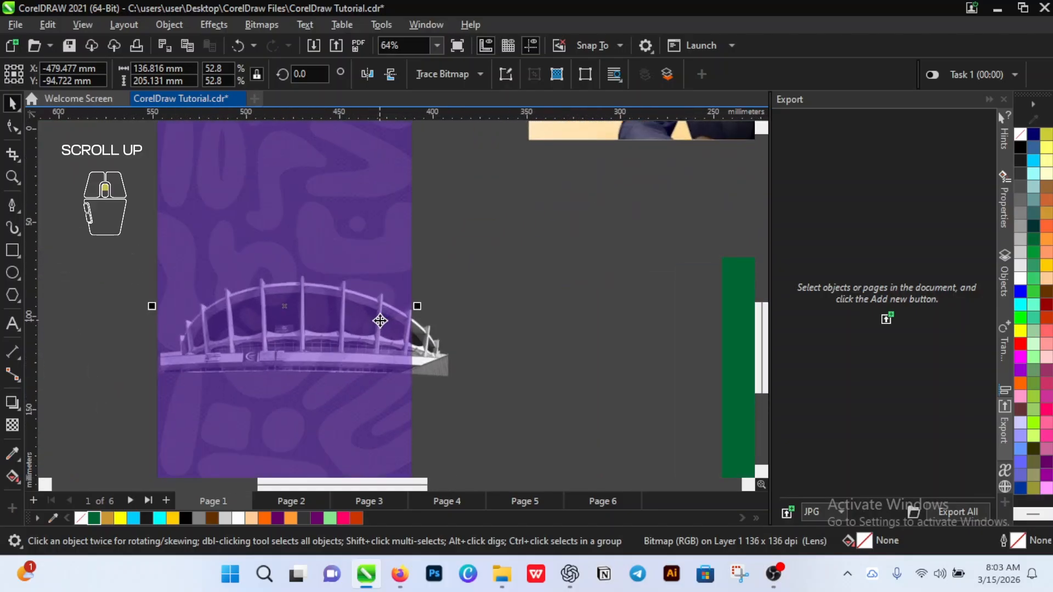
Step: Examine how the arched structure shows through the semi-transparent purple pattern and where its edge extends past it
click(443, 373)
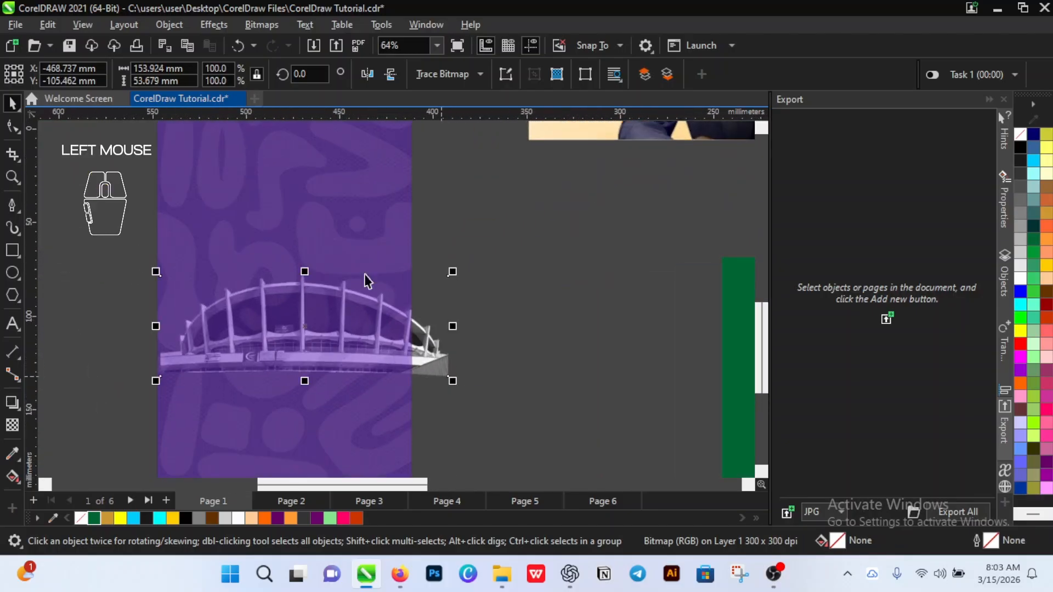
click(371, 253)
click(437, 355)
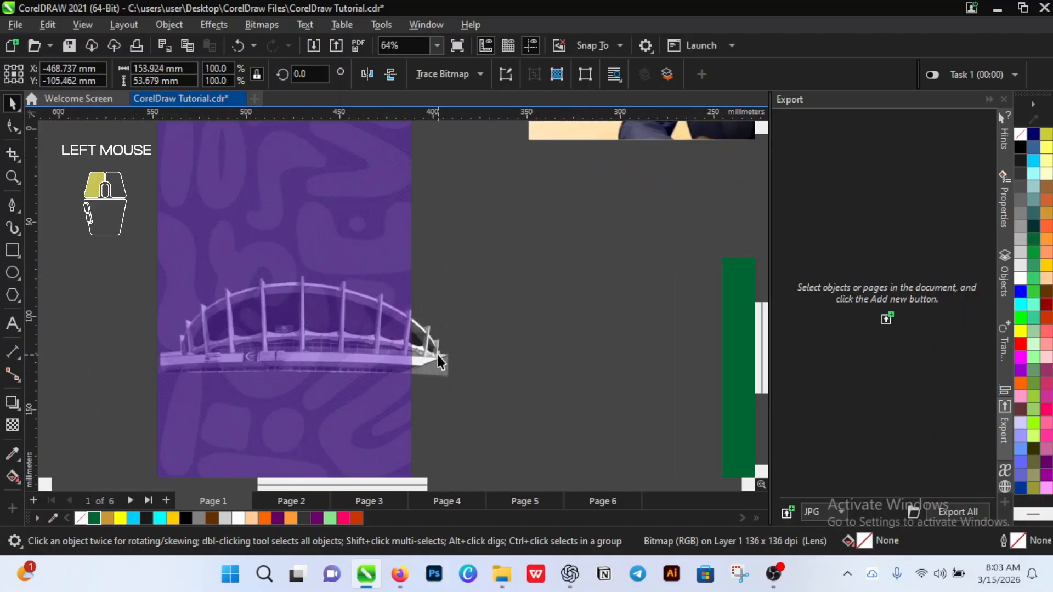
click(440, 360)
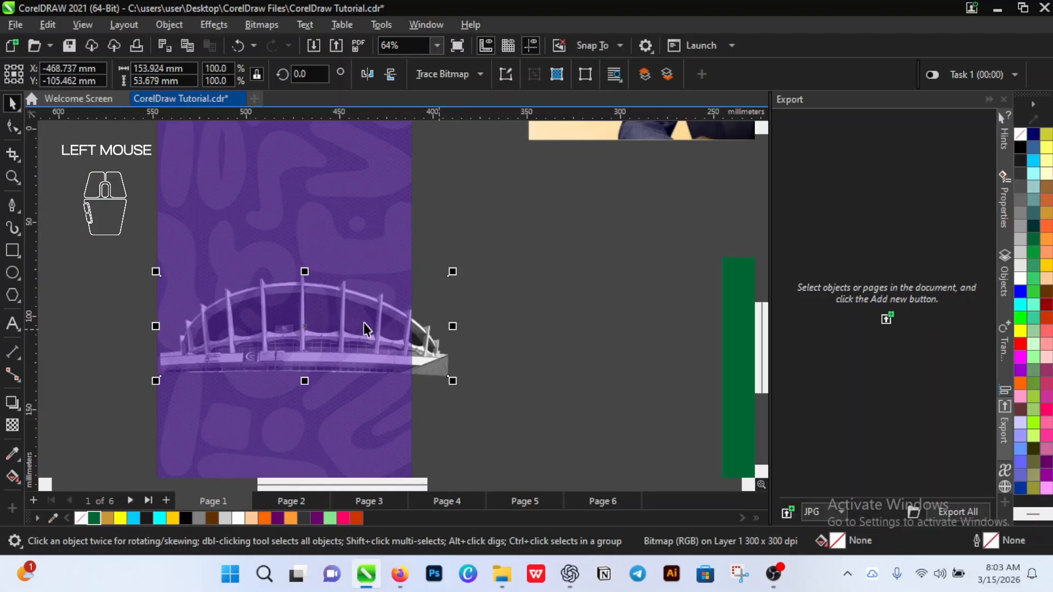
scroll(341, 302, down, 2)
scroll(320, 247, up, 2)
scroll(340, 242, down, 4)
click(373, 233)
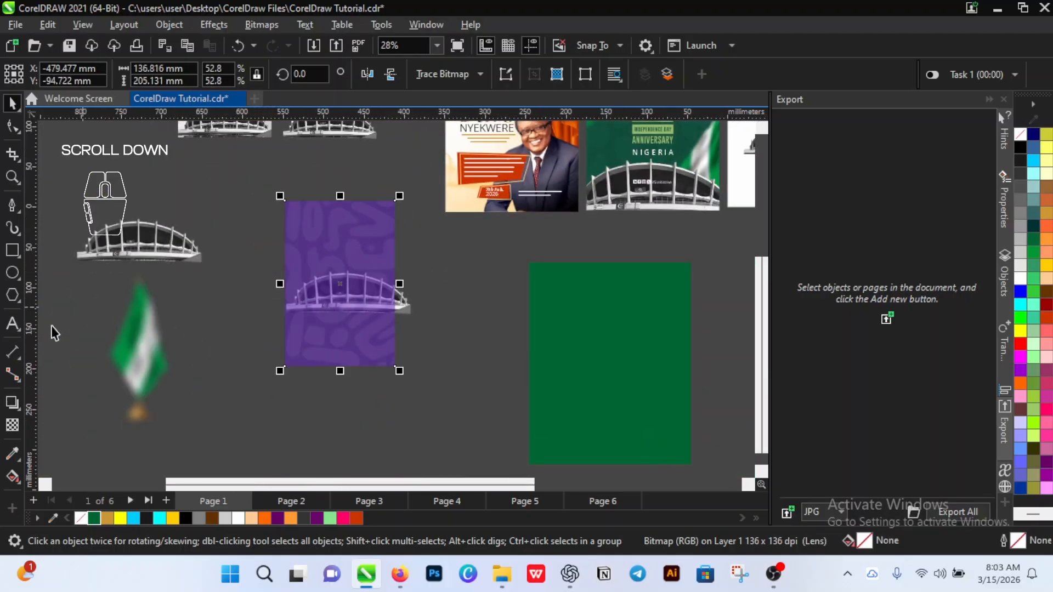
click(13, 425)
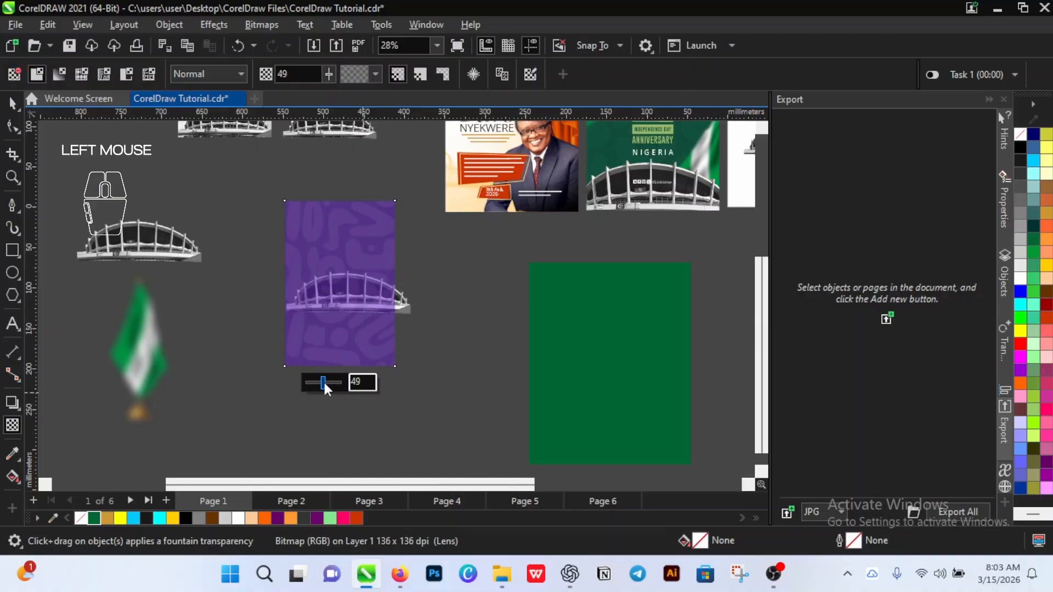
click(14, 105)
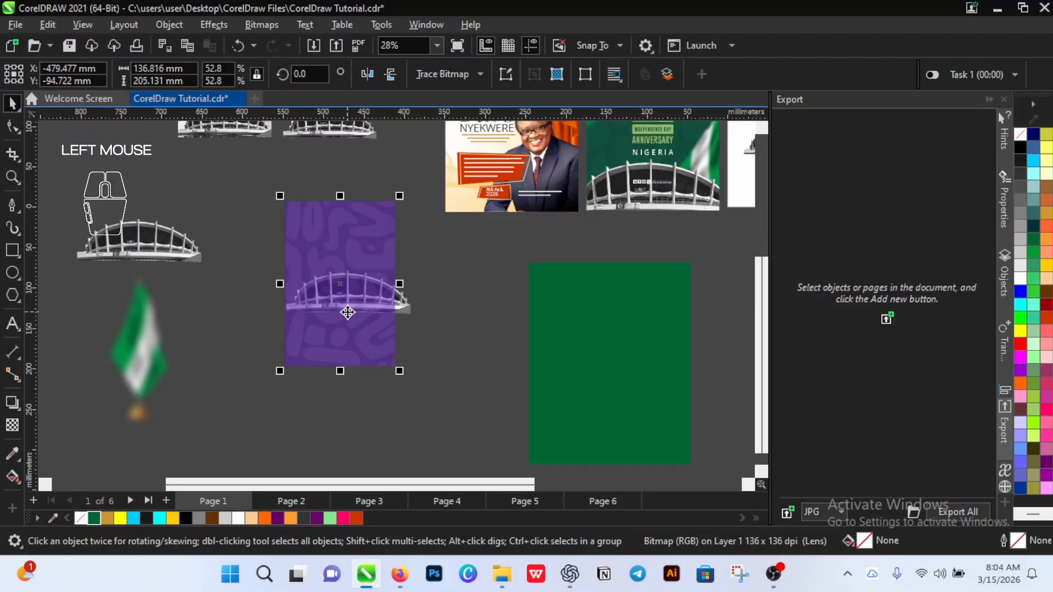
scroll(348, 250, up, 4)
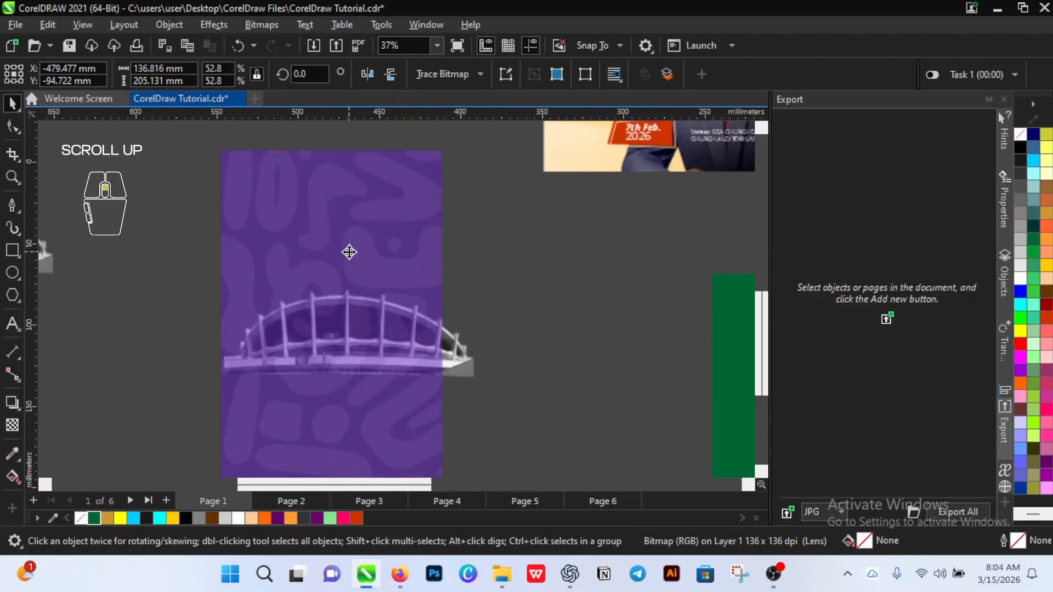
scroll(349, 252, down, 3)
Step: Shift the purple patterned image slightly over the arched structure to about X -472.3 mm, Y -96.9 mm
drag(349, 251, 357, 254)
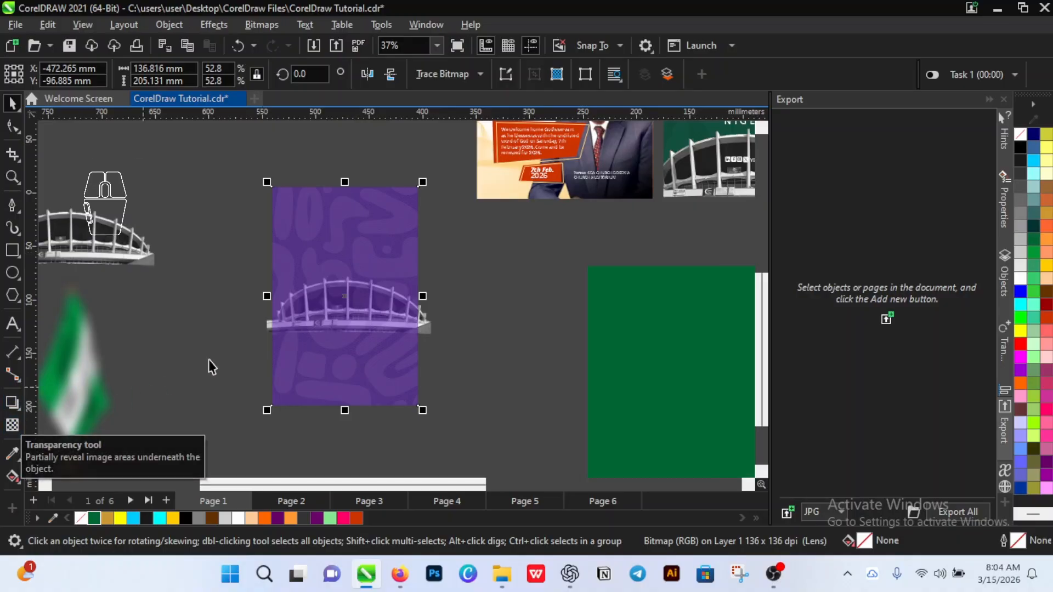
scroll(296, 306, down, 3)
scroll(317, 342, up, 1)
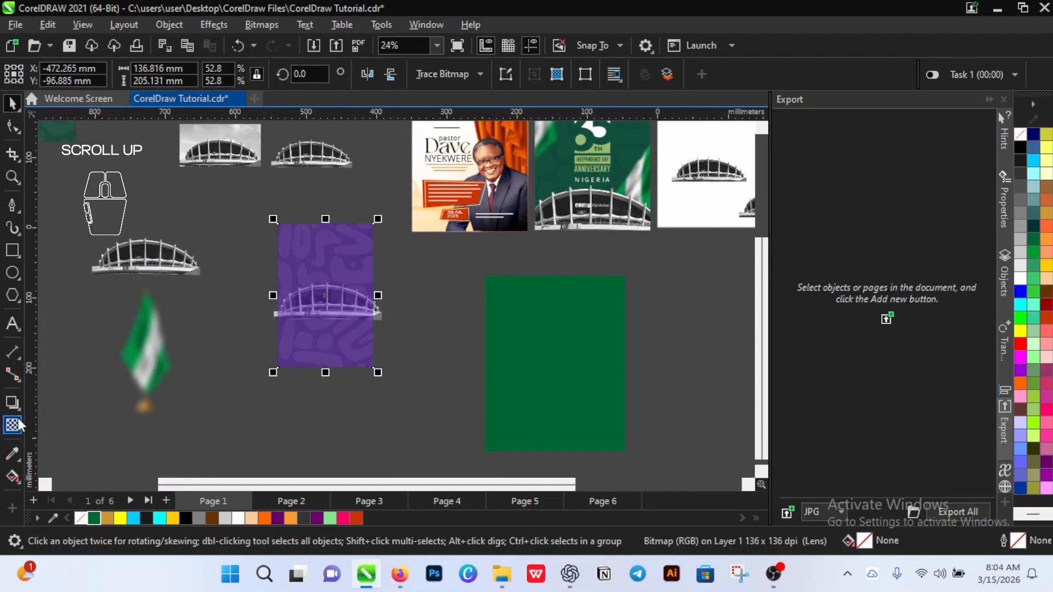
Step: Review the merge modes available for the purple pattern's transparency
click(15, 421)
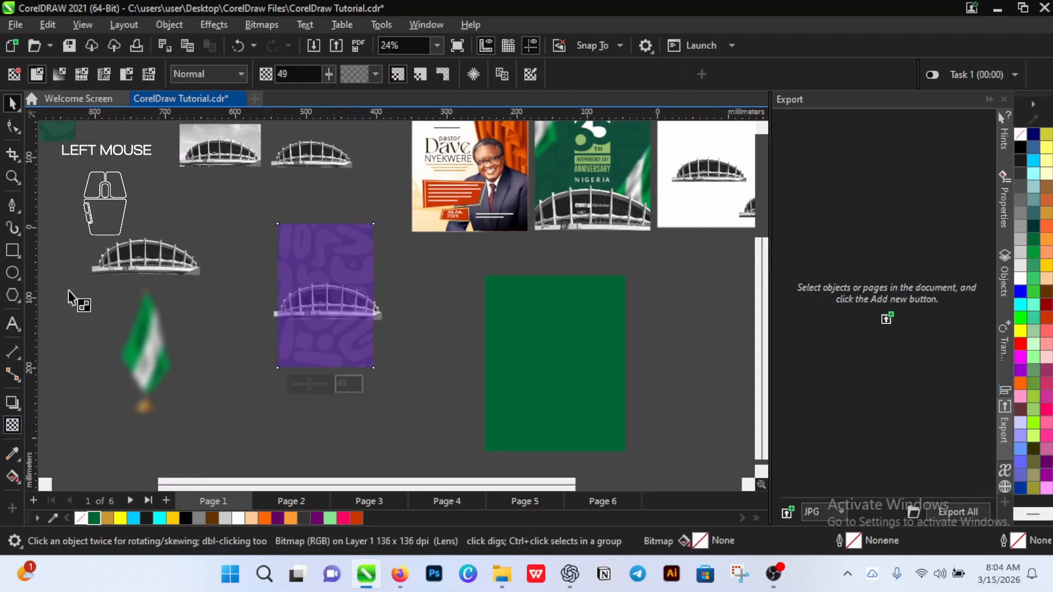
click(216, 77)
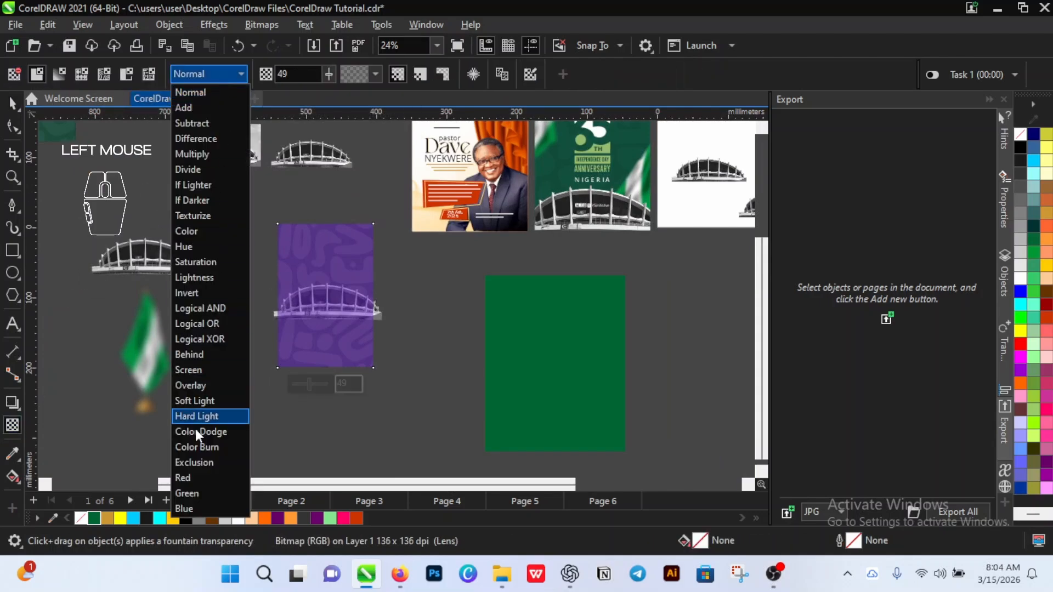
scroll(205, 488, down, 1)
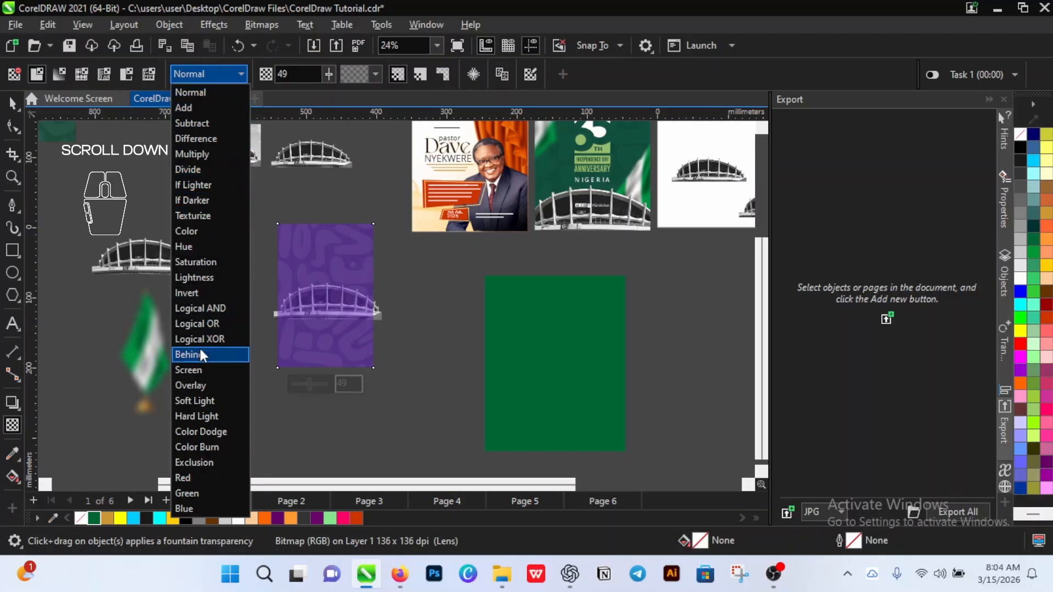
click(203, 74)
click(12, 102)
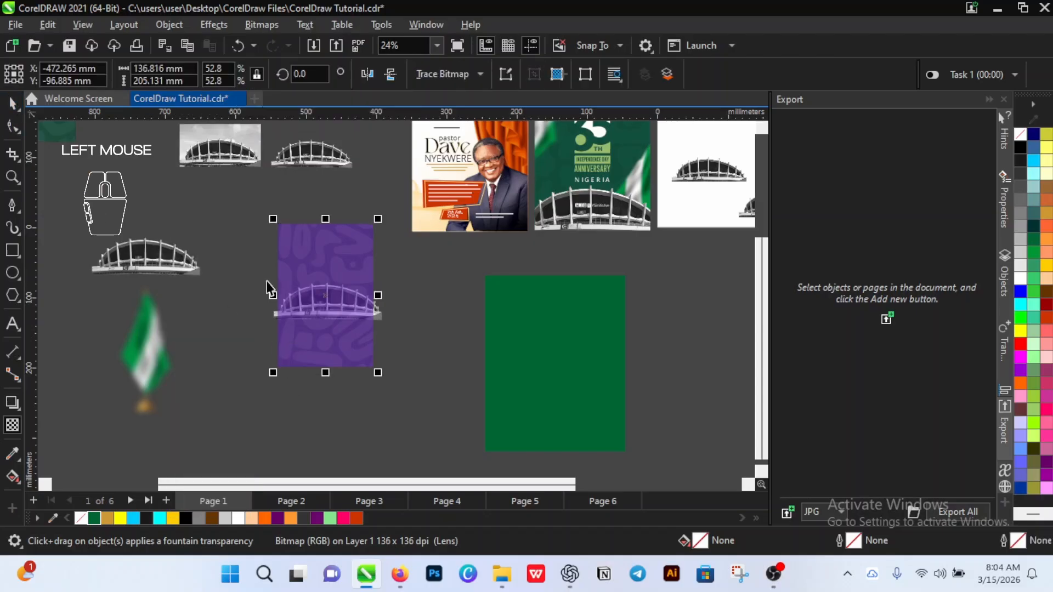
key(space)
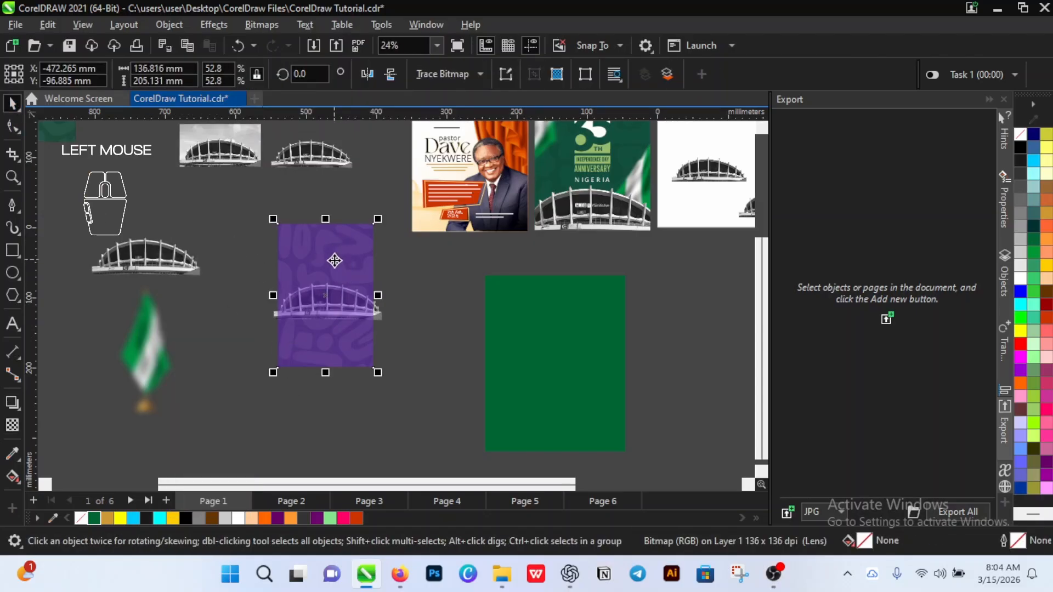
Step: Move the purple patterned image onto the Forest Green rectangle
drag(350, 258, 558, 313)
scroll(597, 386, up, 1)
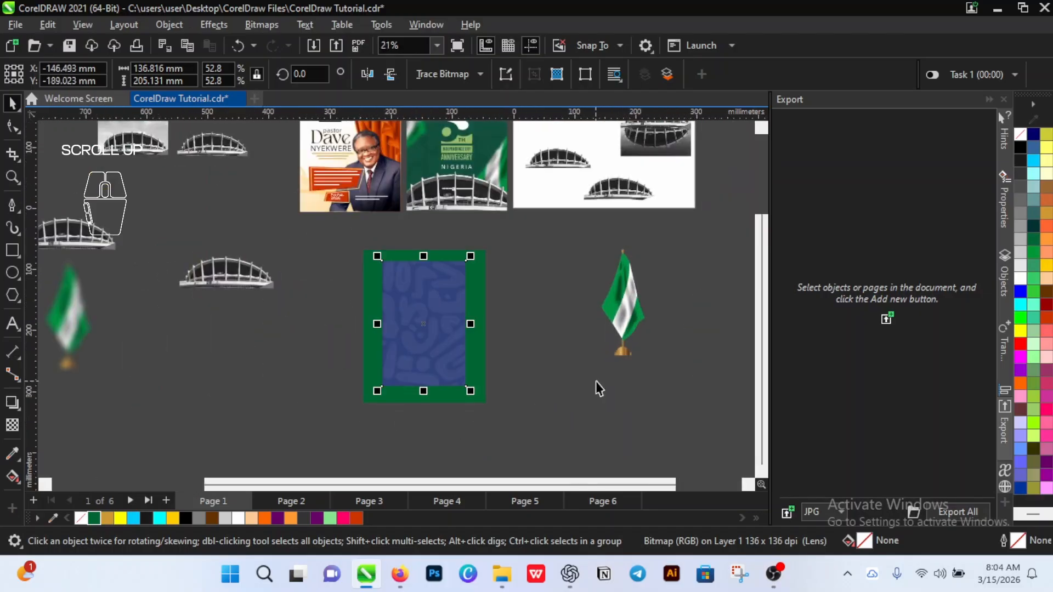
scroll(439, 369, up, 3)
scroll(399, 271, down, 5)
scroll(427, 271, up, 3)
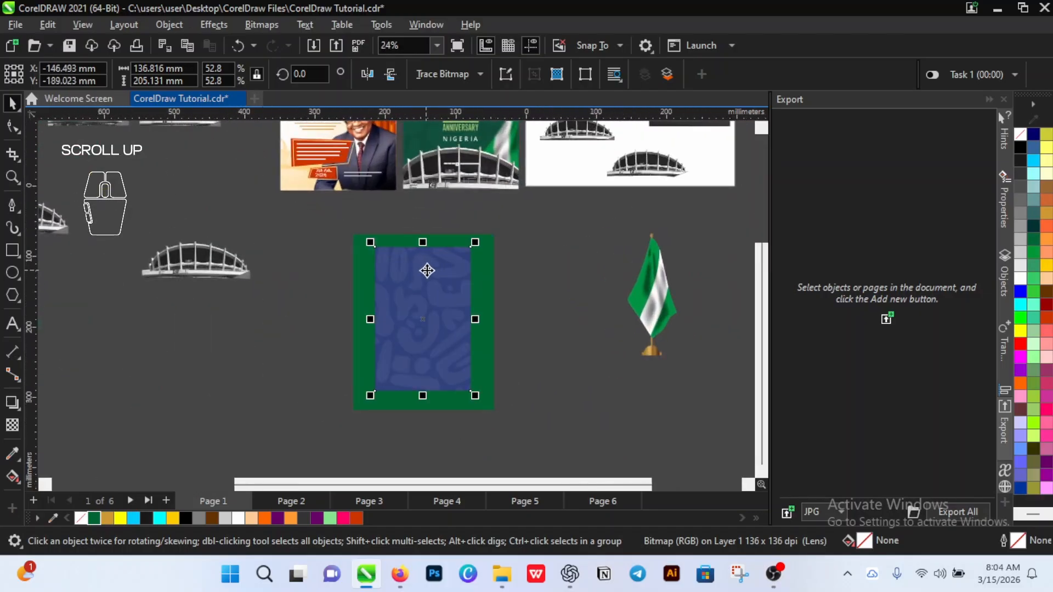
Step: Reposition and proportionally enlarge the purple pattern to about 212 by 319 mm so it covers the whole green rectangle
drag(427, 270, 404, 251)
drag(446, 379, 516, 453)
drag(435, 332, 446, 318)
scroll(414, 257, up, 1)
scroll(409, 263, down, 3)
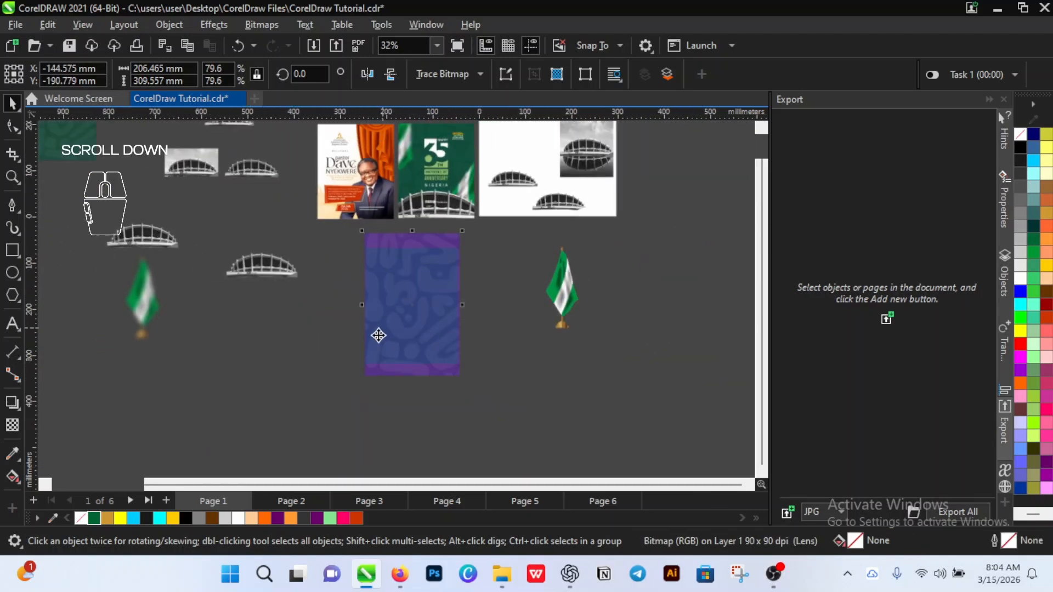
scroll(379, 335, up, 2)
drag(343, 401, 336, 406)
scroll(400, 211, up, 1)
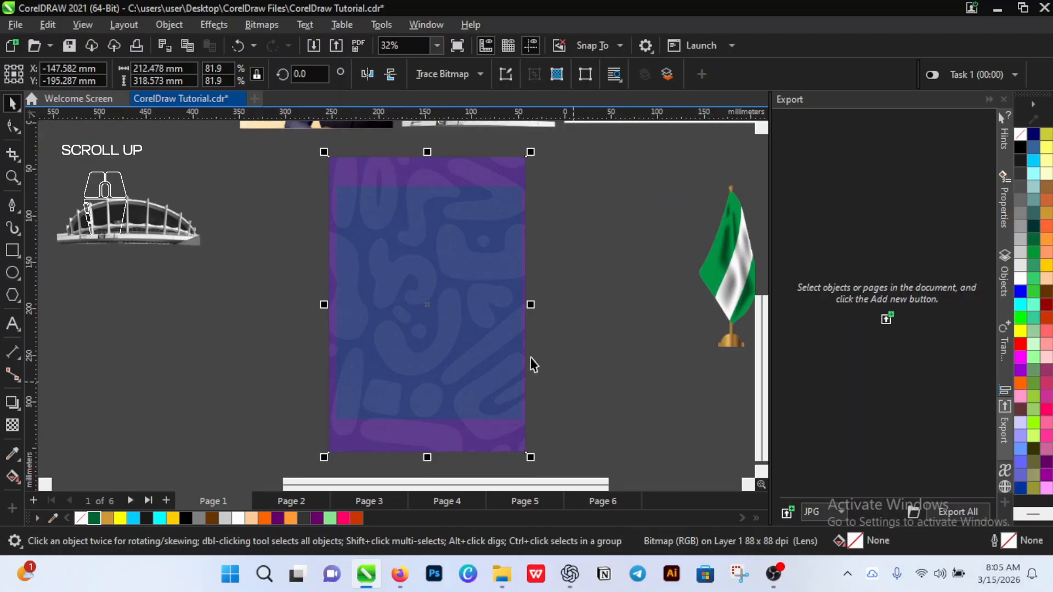
scroll(531, 364, down, 1)
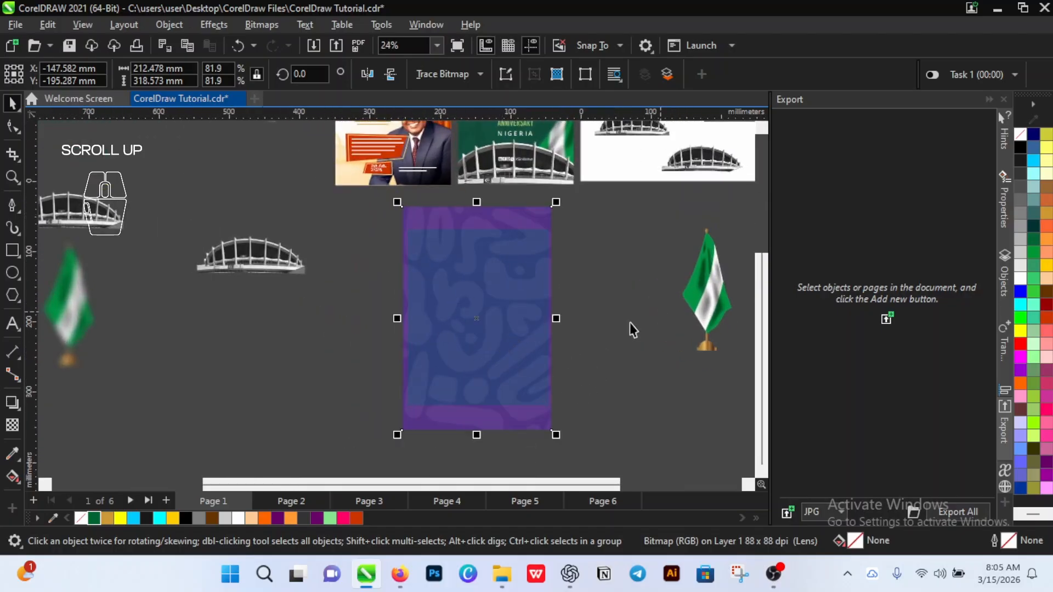
scroll(479, 392, up, 1)
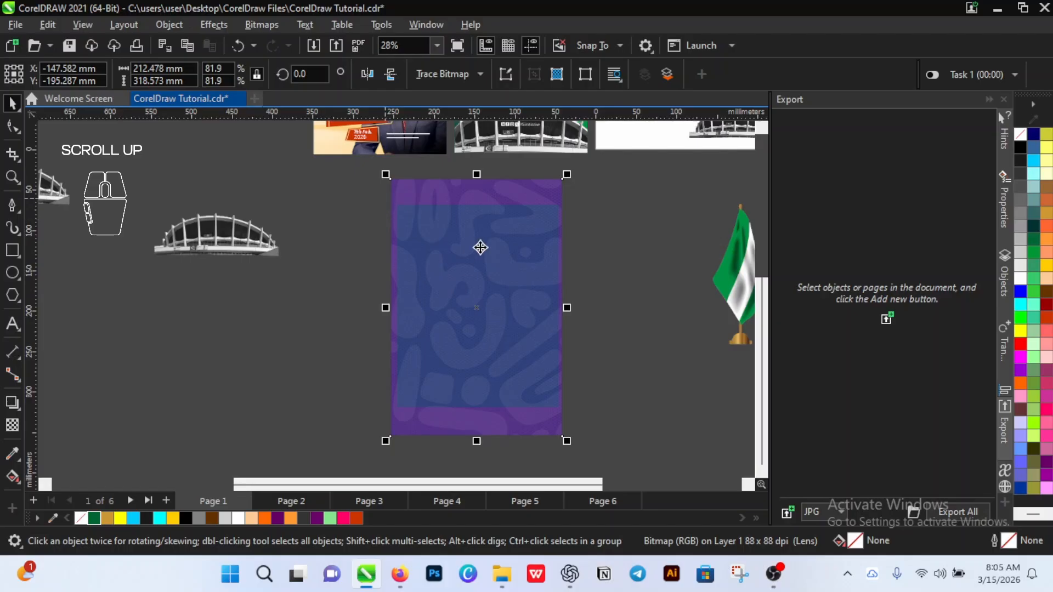
Step: Try a uniform transparency of 91 on the purple pattern, and set it to 17
click(13, 426)
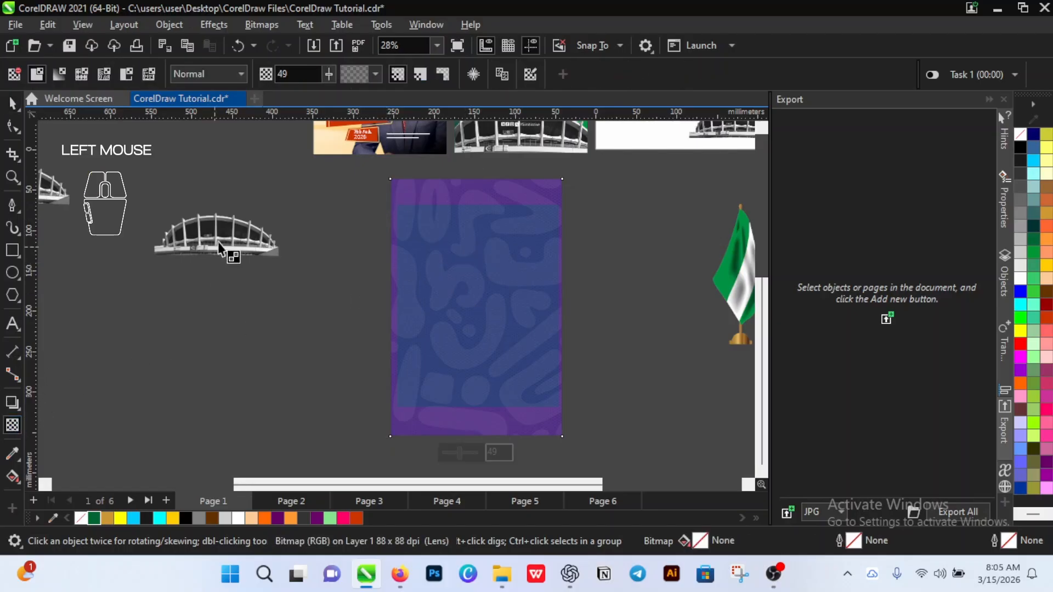
click(230, 76)
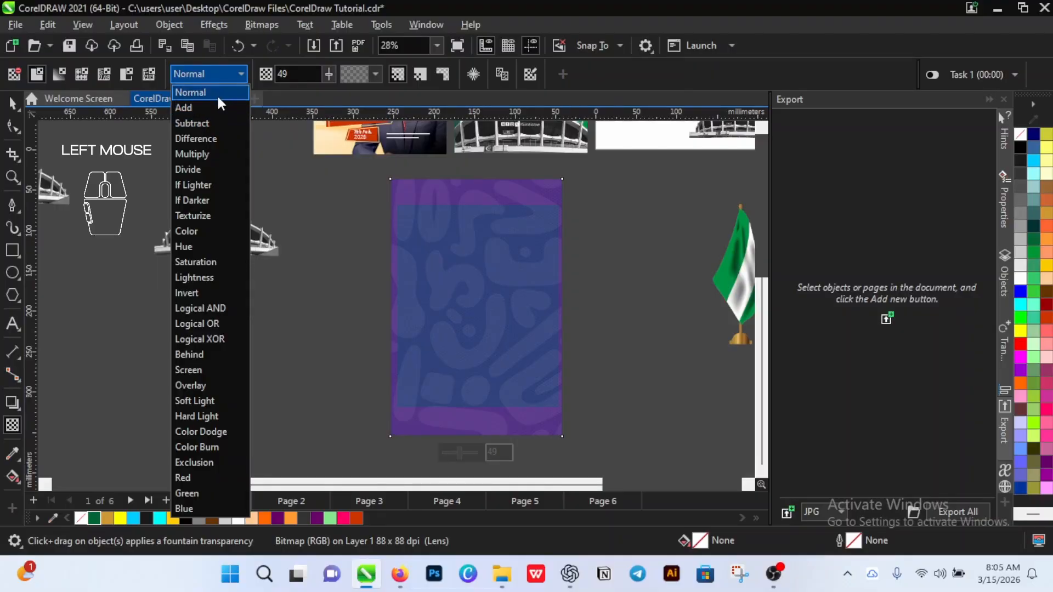
click(218, 78)
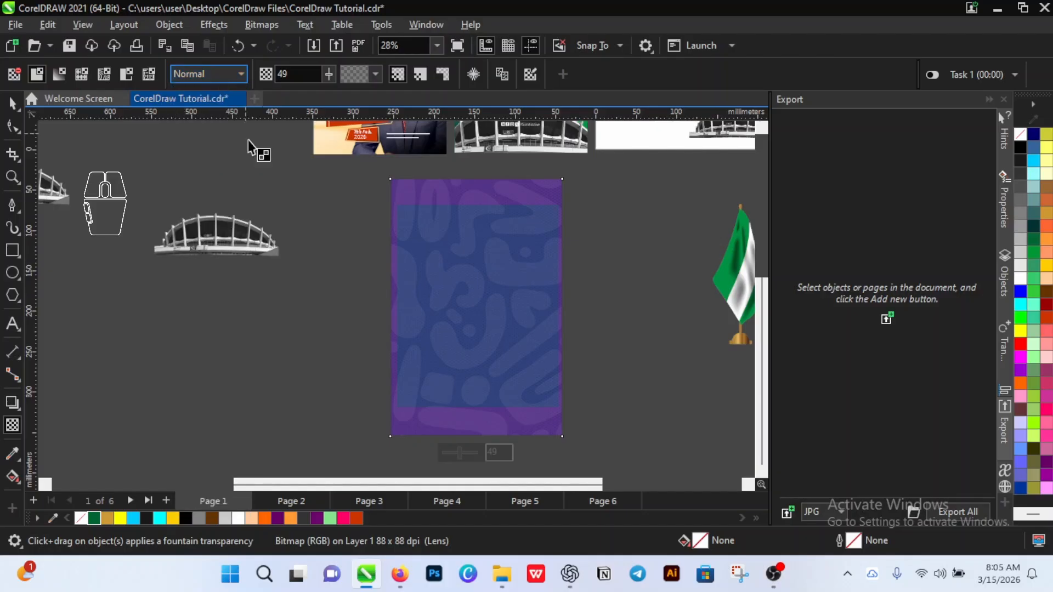
drag(463, 453, 476, 453)
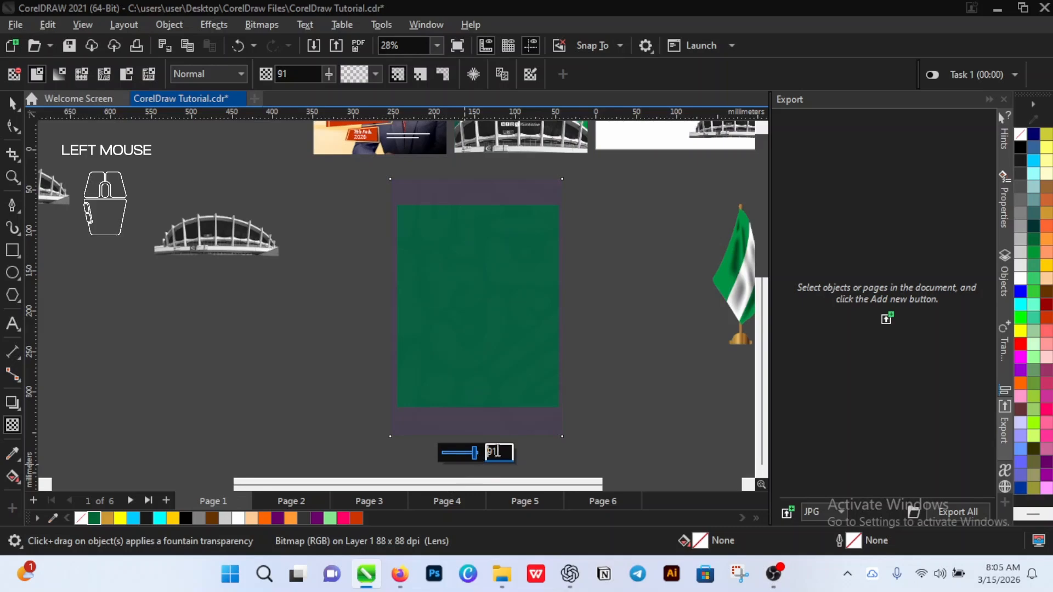
drag(501, 454, 492, 458)
click(447, 452)
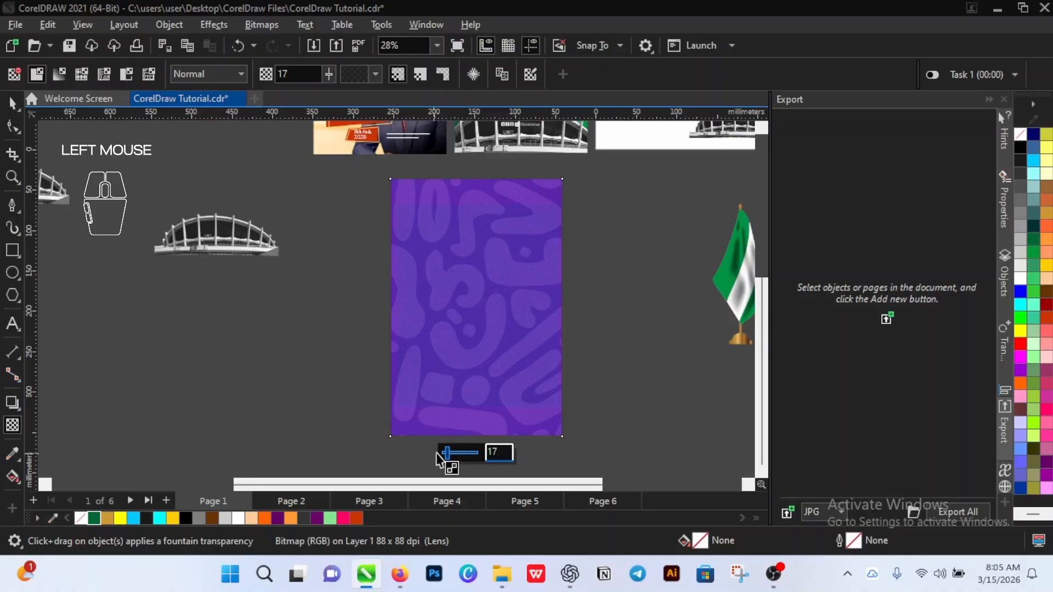
Step: Set the purple pattern's merge mode to Add and its transparency to 26 after trying 53
click(229, 75)
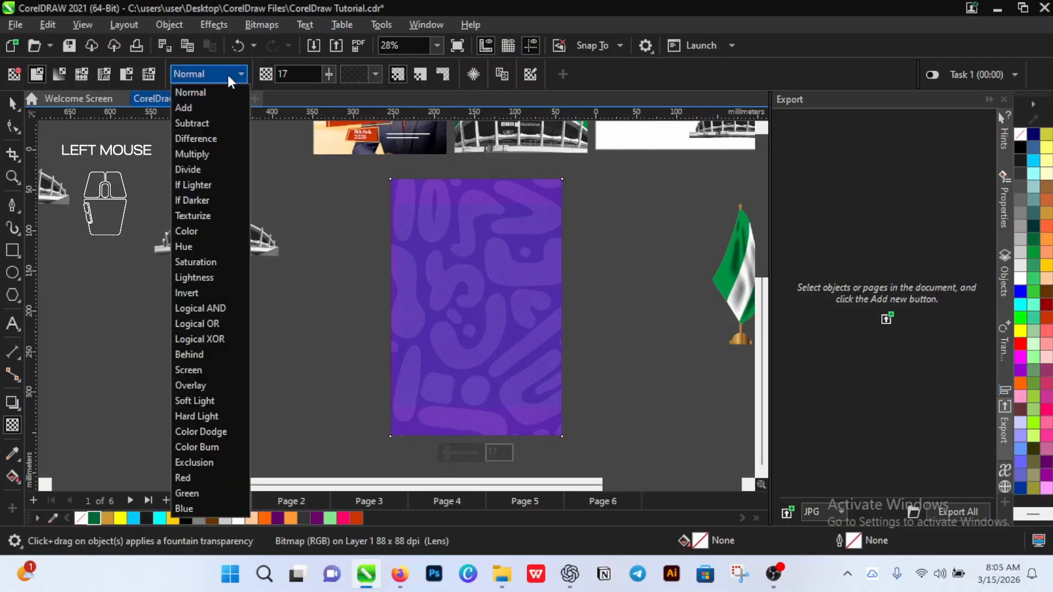
click(219, 110)
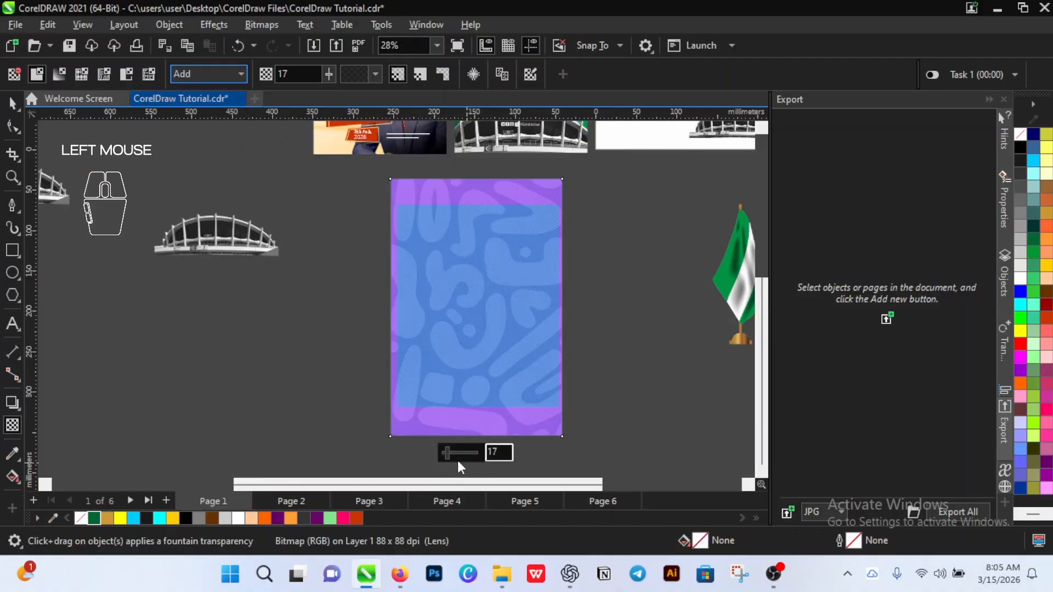
mouse_move(457, 459)
mouse_down()
mouse_move(473, 454)
mouse_move(458, 454)
mouse_up()
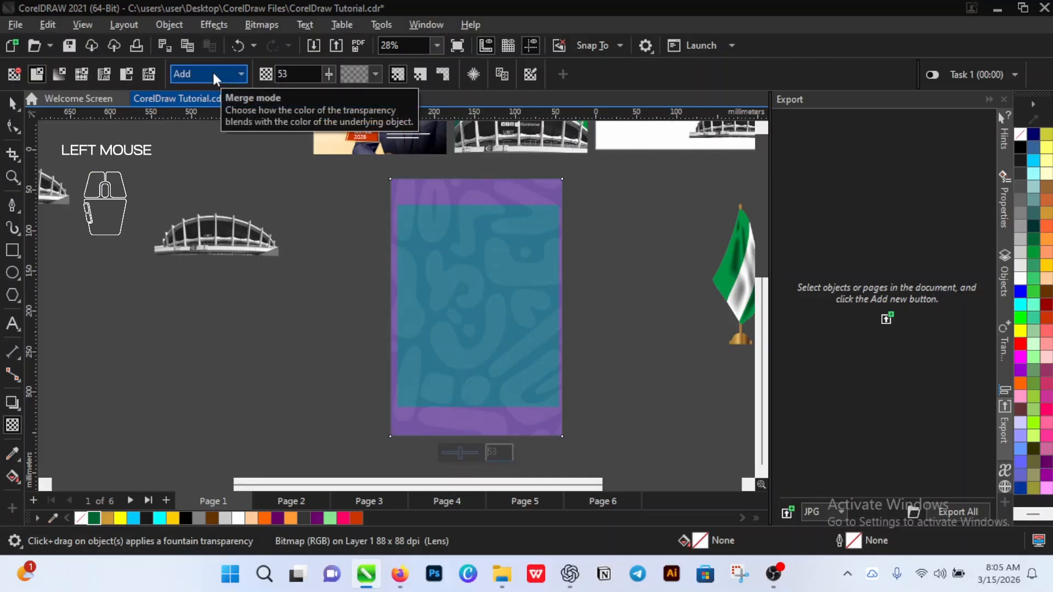
click(451, 453)
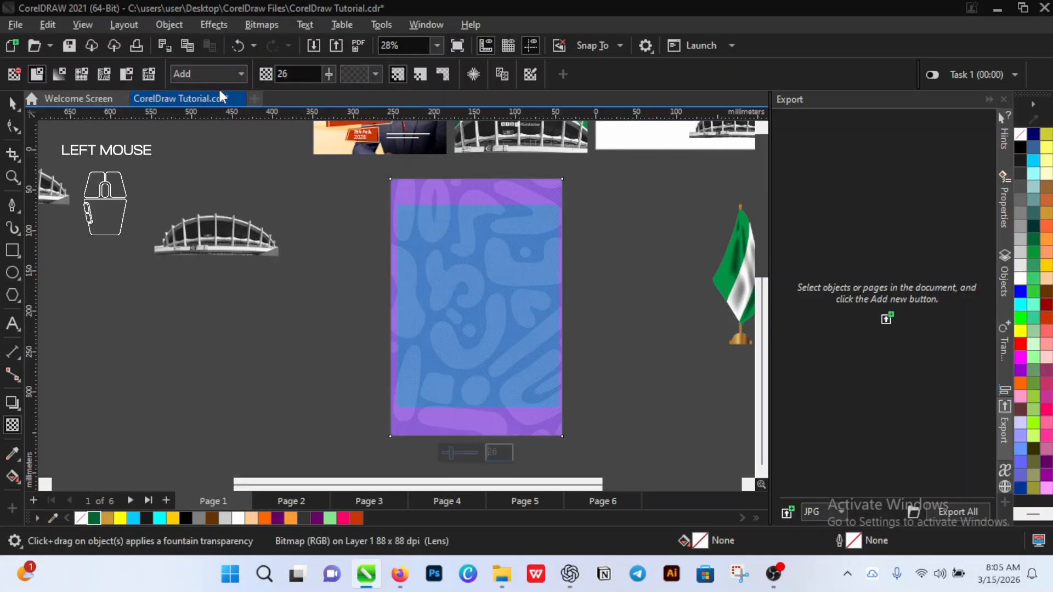
Step: Try the Subtract, Difference and Multiply merge modes on the purple pattern over the green rectangle
click(230, 72)
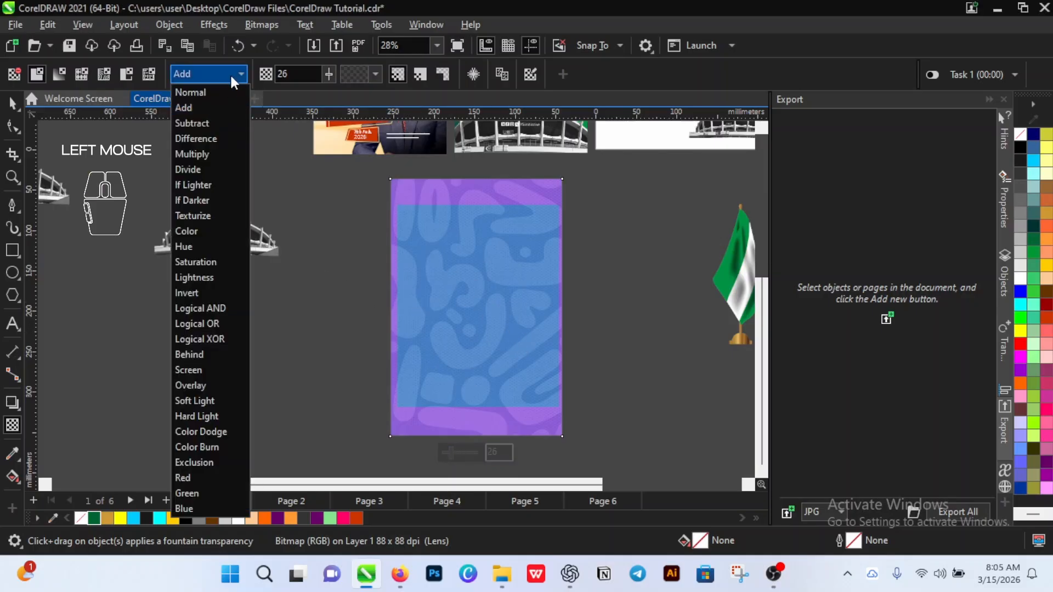
click(220, 119)
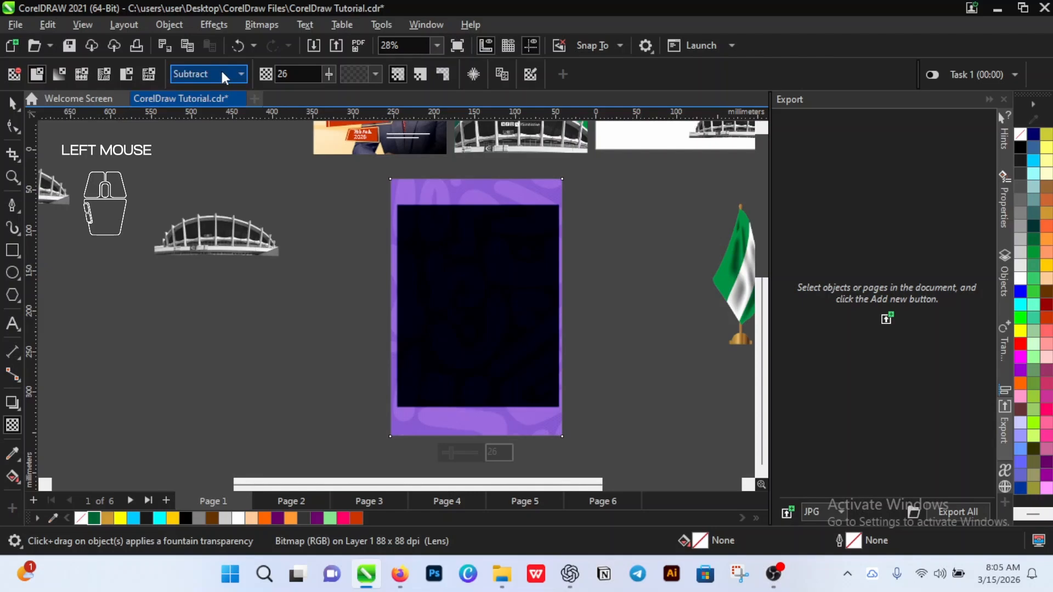
click(222, 72)
click(214, 139)
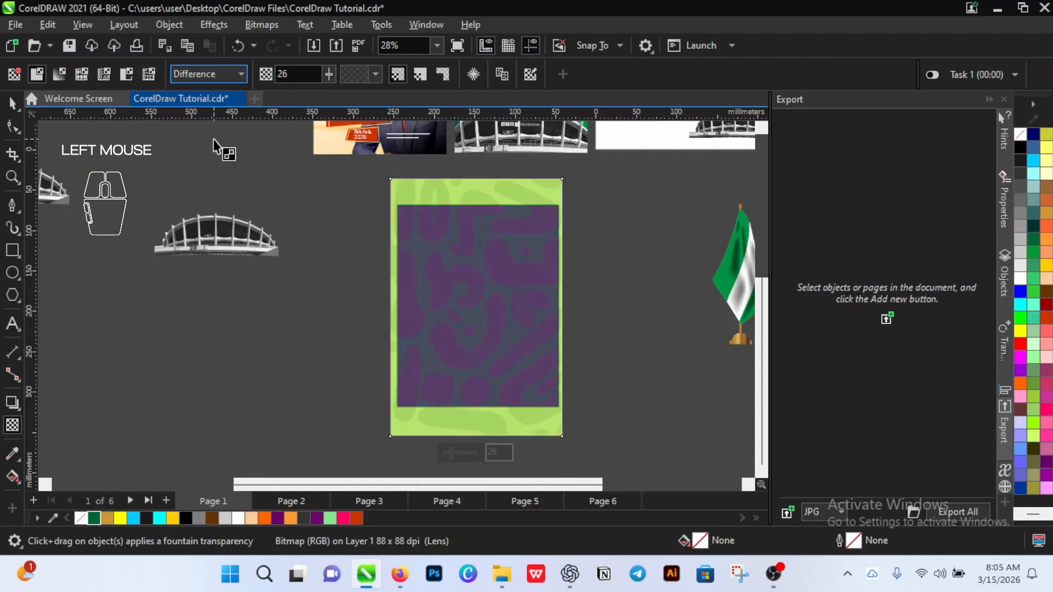
click(218, 72)
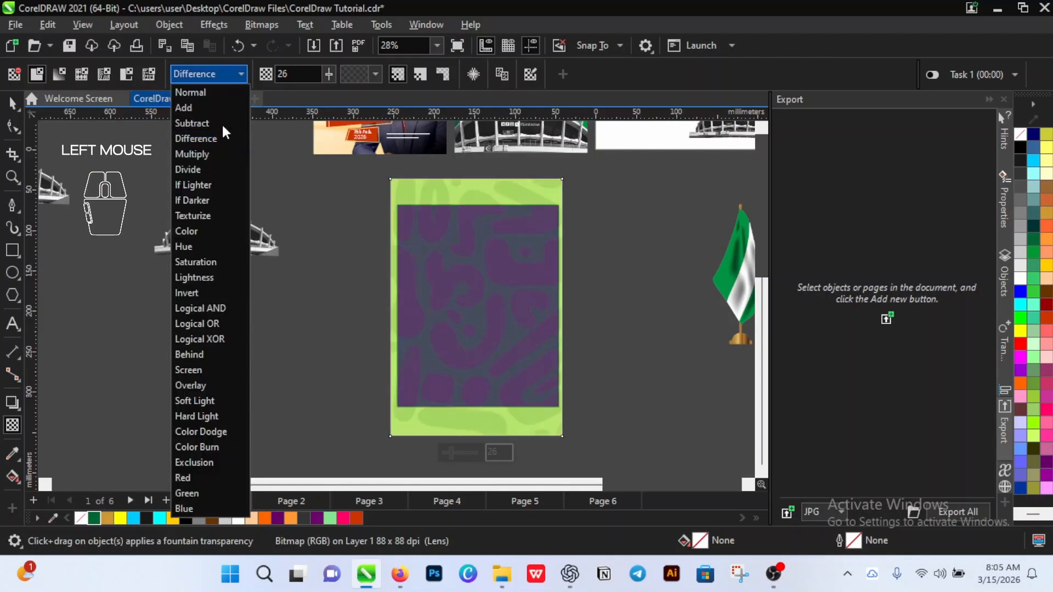
click(216, 154)
Step: Try the Divide and If Darker merge modes on the purple pattern, and set it back to Multiply
click(213, 77)
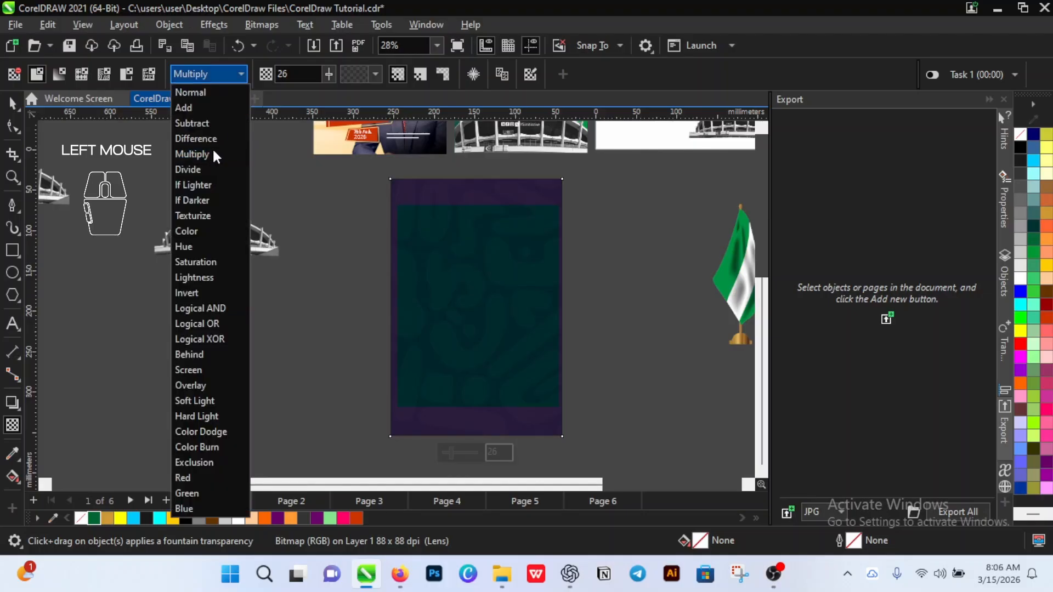
click(213, 169)
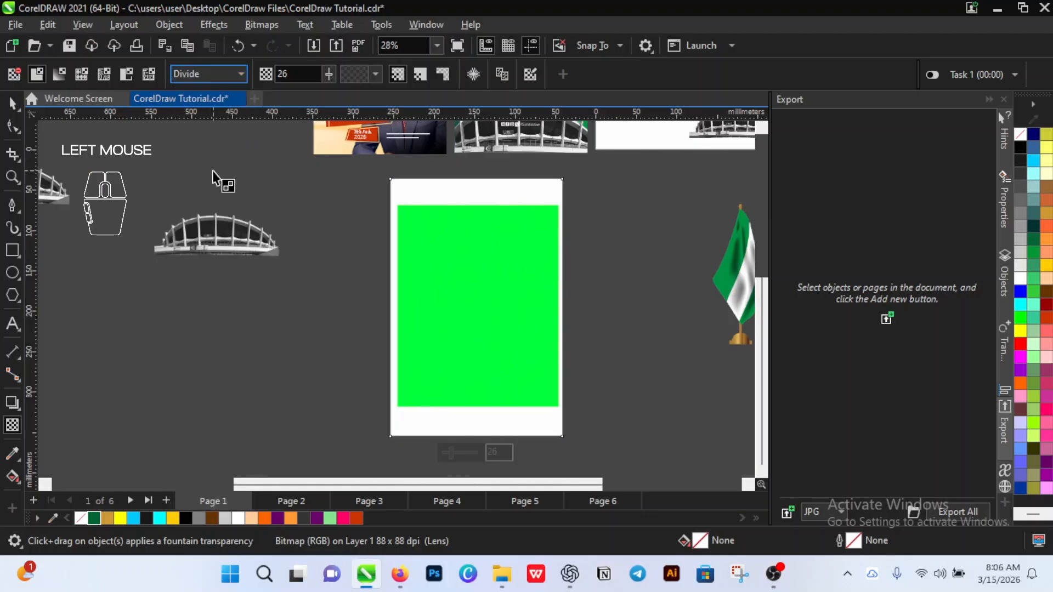
click(207, 80)
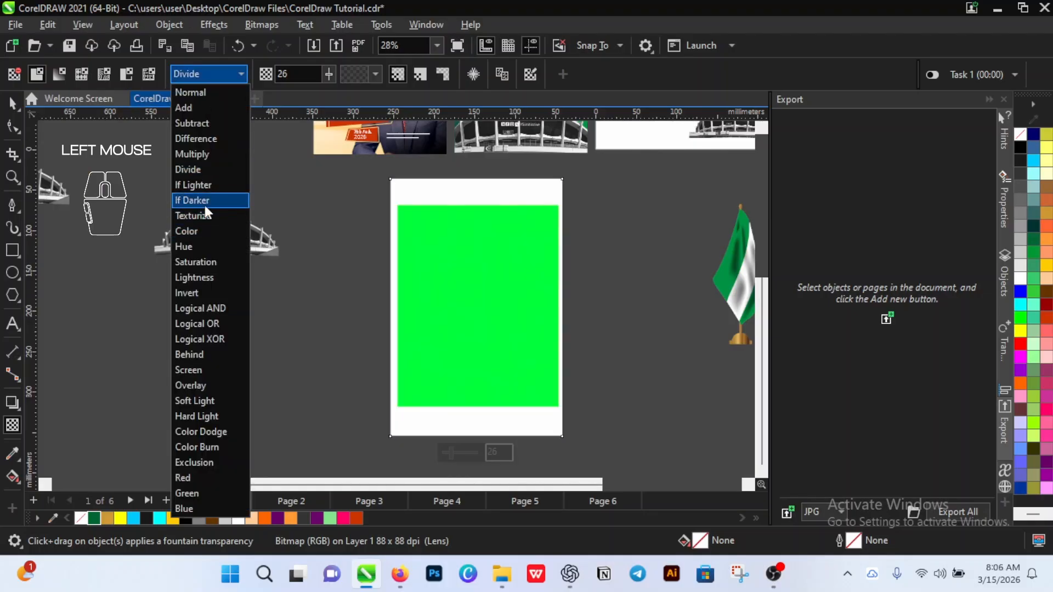
click(205, 200)
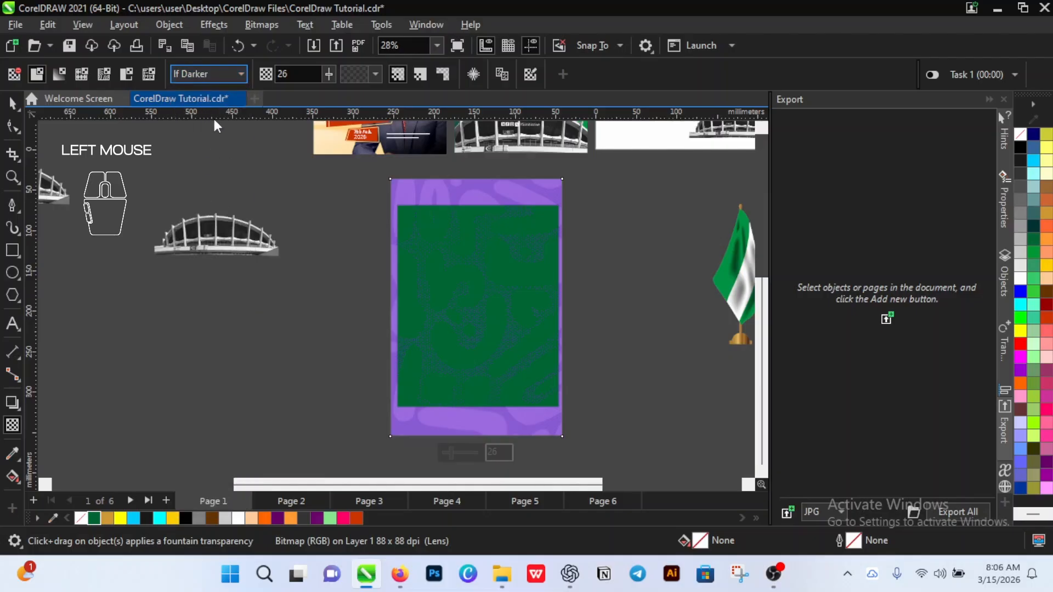
click(216, 75)
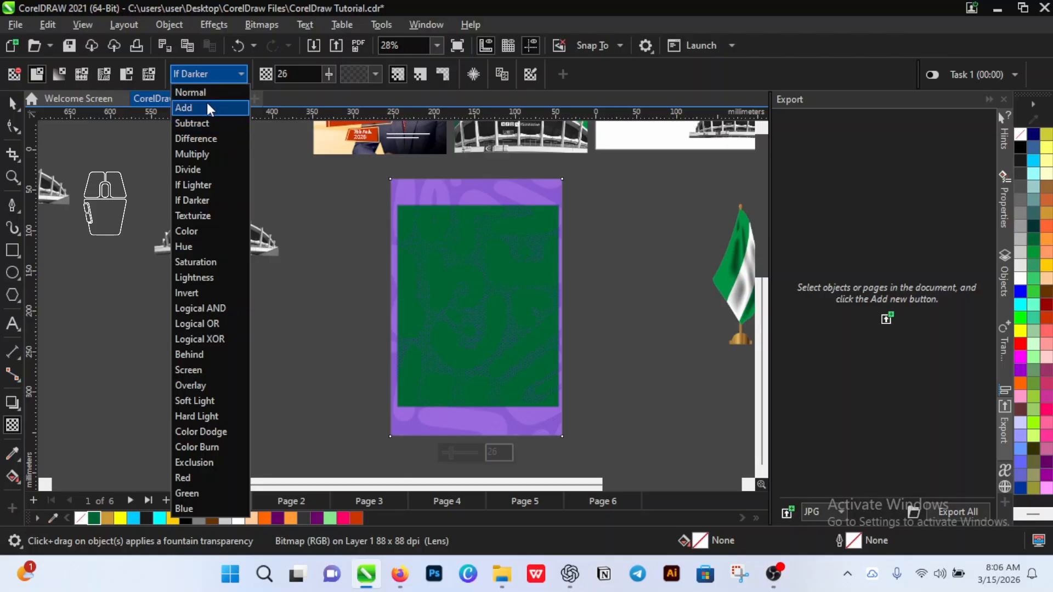
click(216, 154)
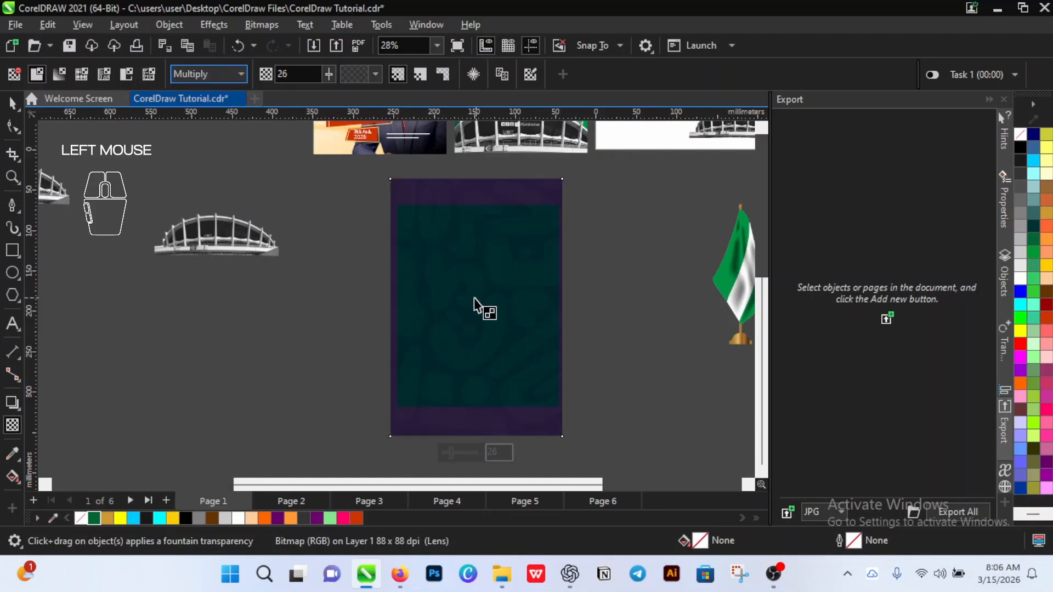
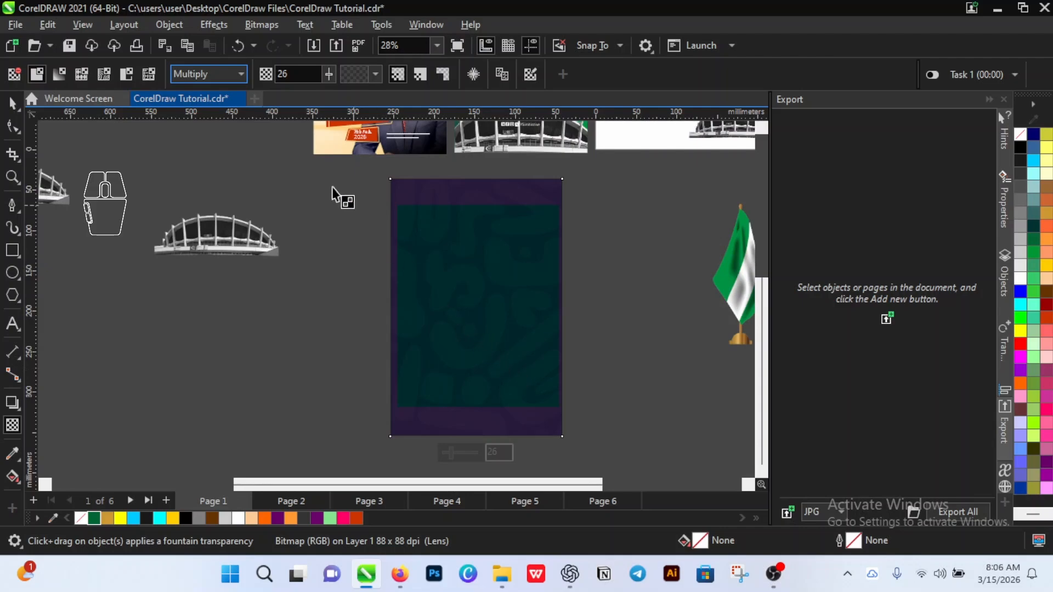
Step: Set the purple pattern's merge mode to Texturize and compare the blend with the finished green patterned background
click(220, 74)
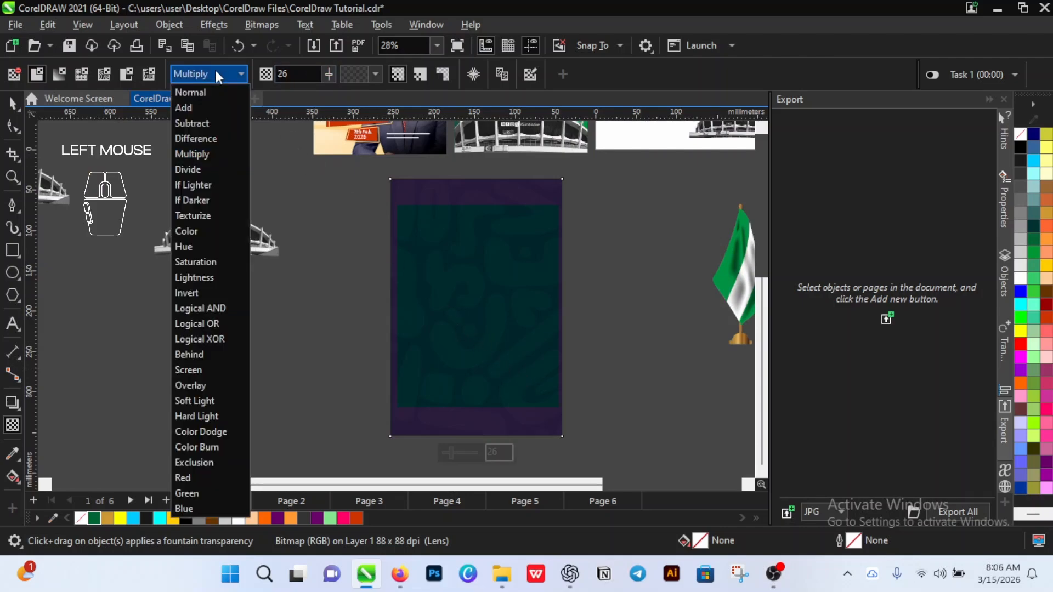
click(210, 217)
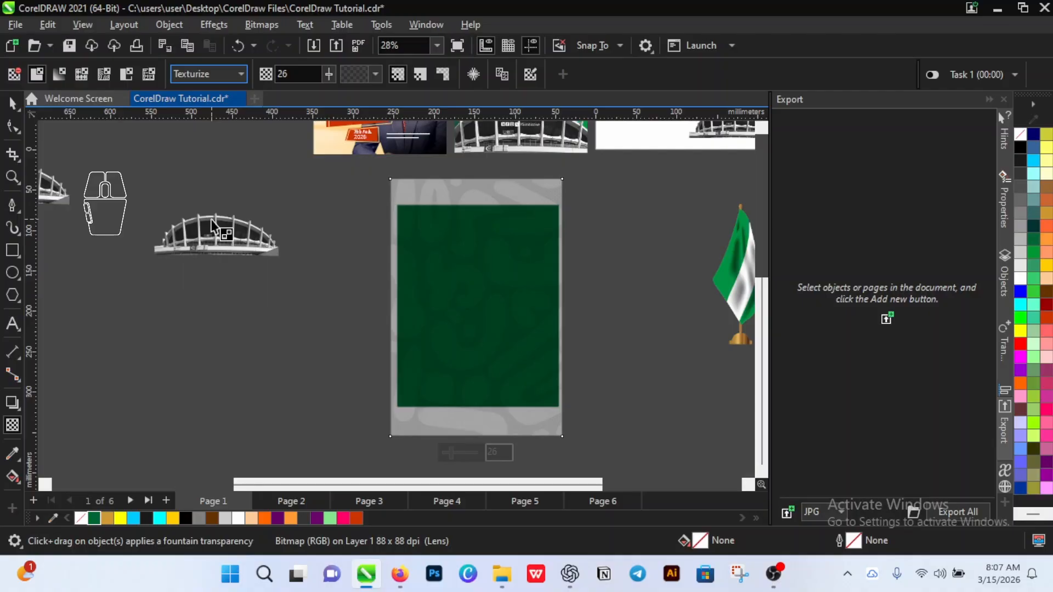
scroll(347, 274, down, 3)
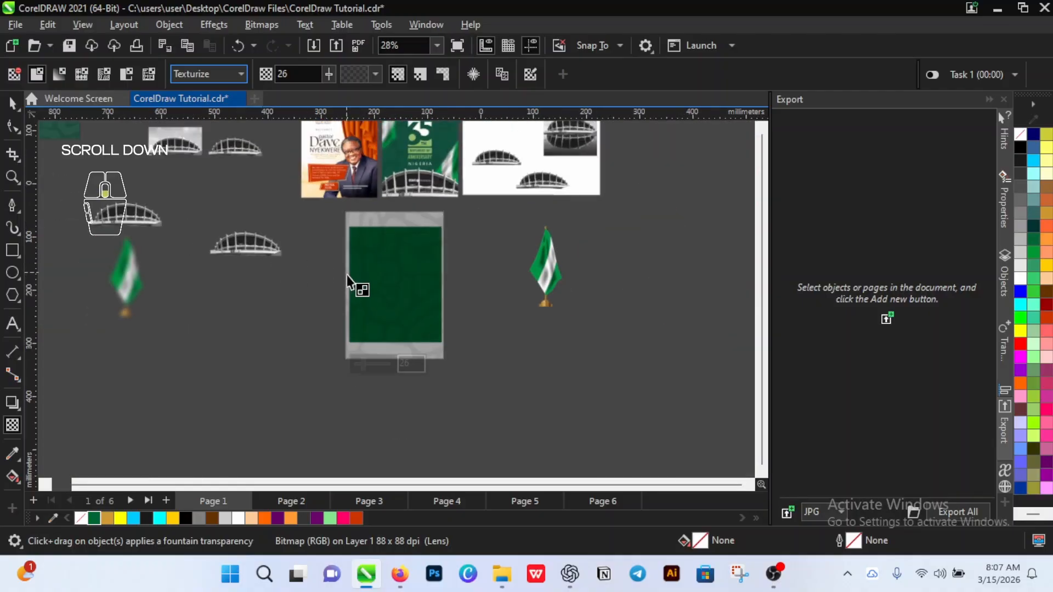
scroll(219, 244, up, 2)
scroll(139, 137, down, 2)
scroll(244, 195, up, 3)
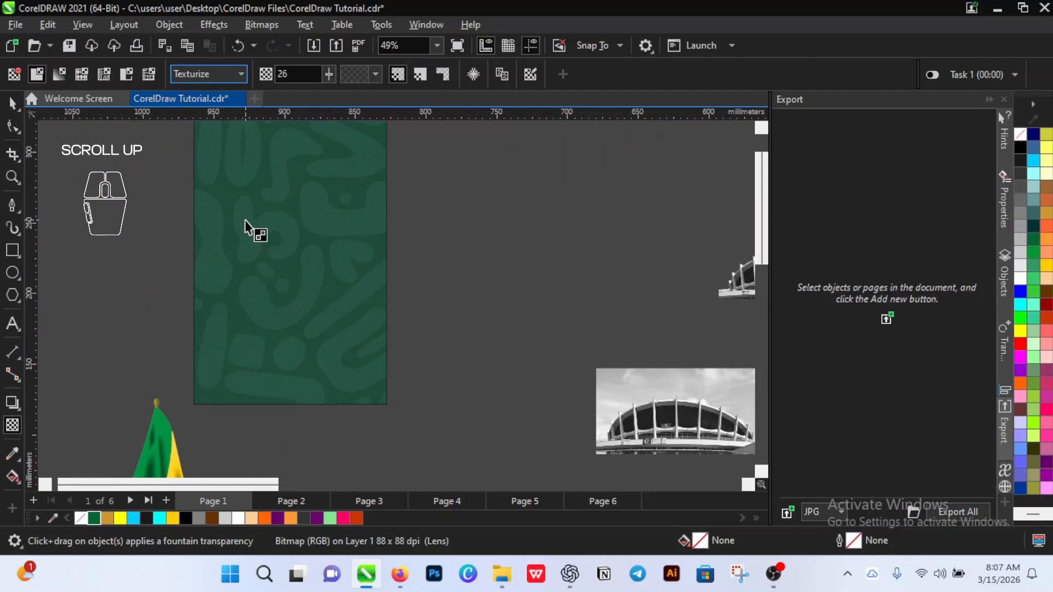
scroll(232, 249, down, 4)
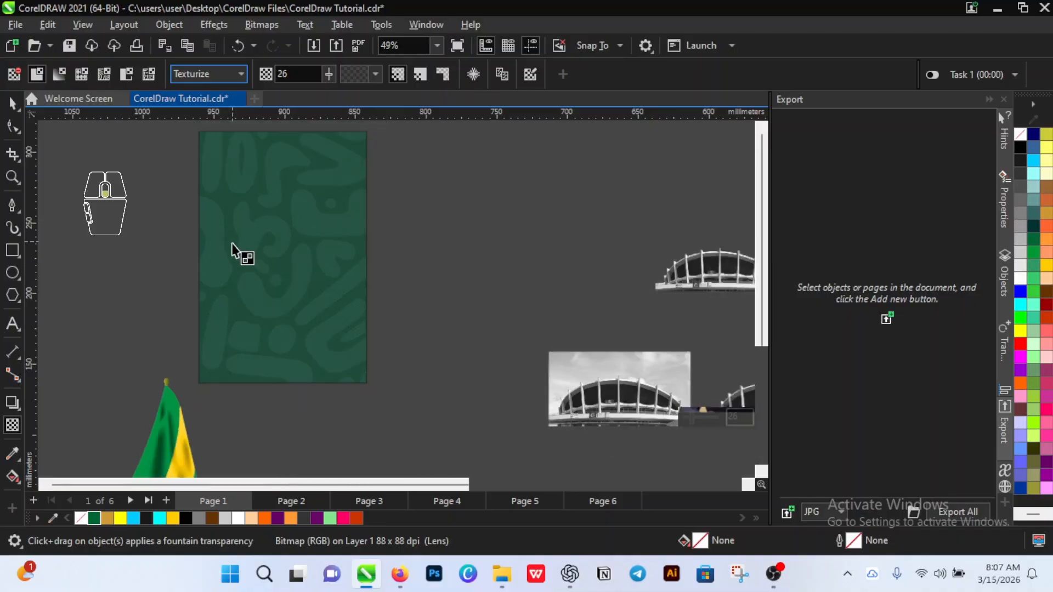
scroll(500, 417, up, 3)
scroll(447, 340, up, 3)
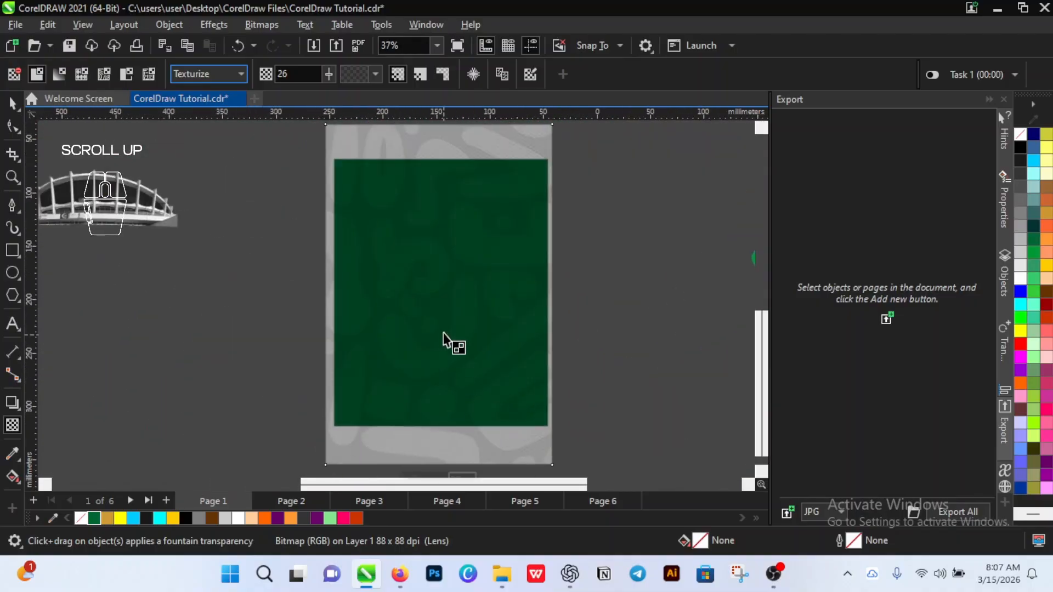
scroll(446, 357, down, 3)
scroll(446, 358, up, 1)
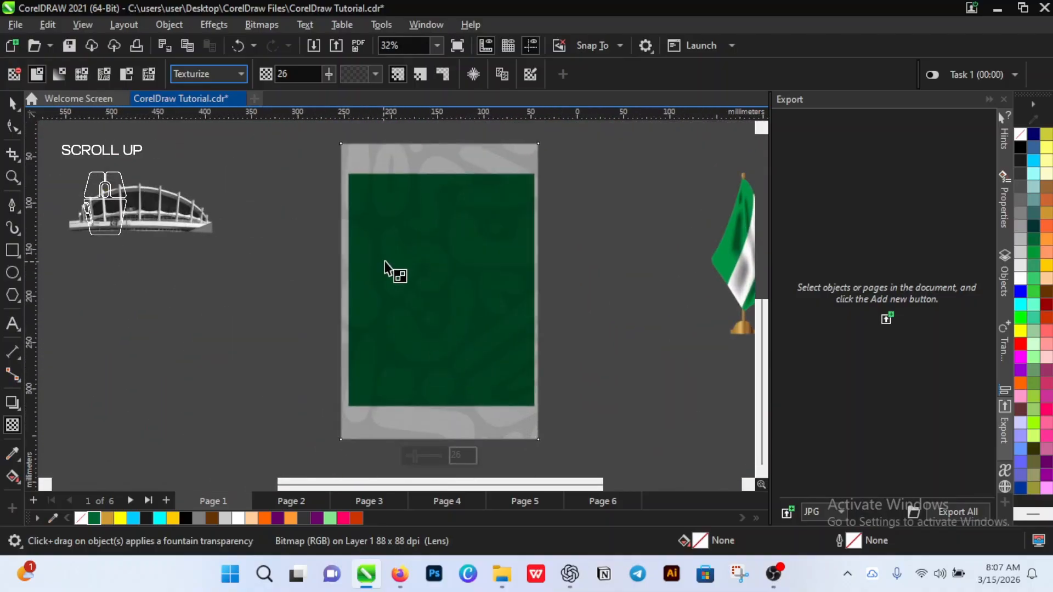
Step: Reduce the purple pattern's transparency to 0 and inspect the texture up close
drag(416, 455, 405, 454)
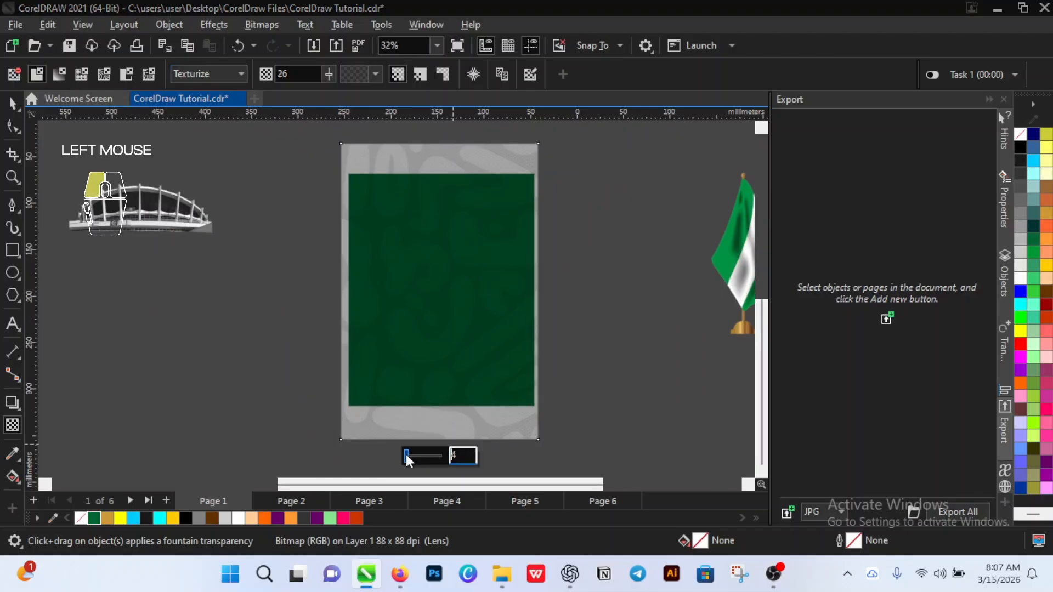
scroll(376, 241, up, 5)
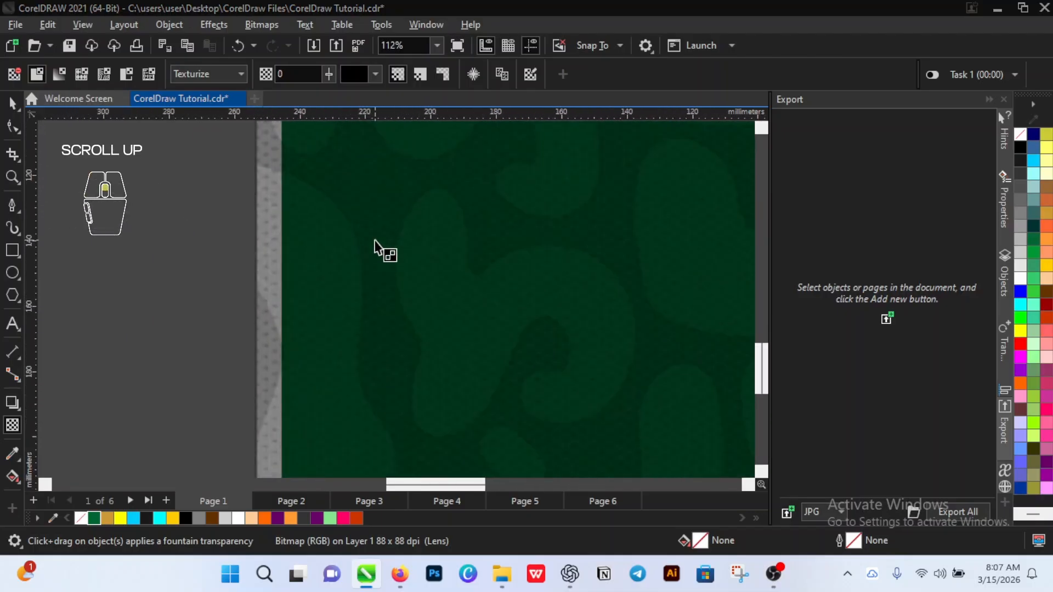
scroll(376, 244, down, 5)
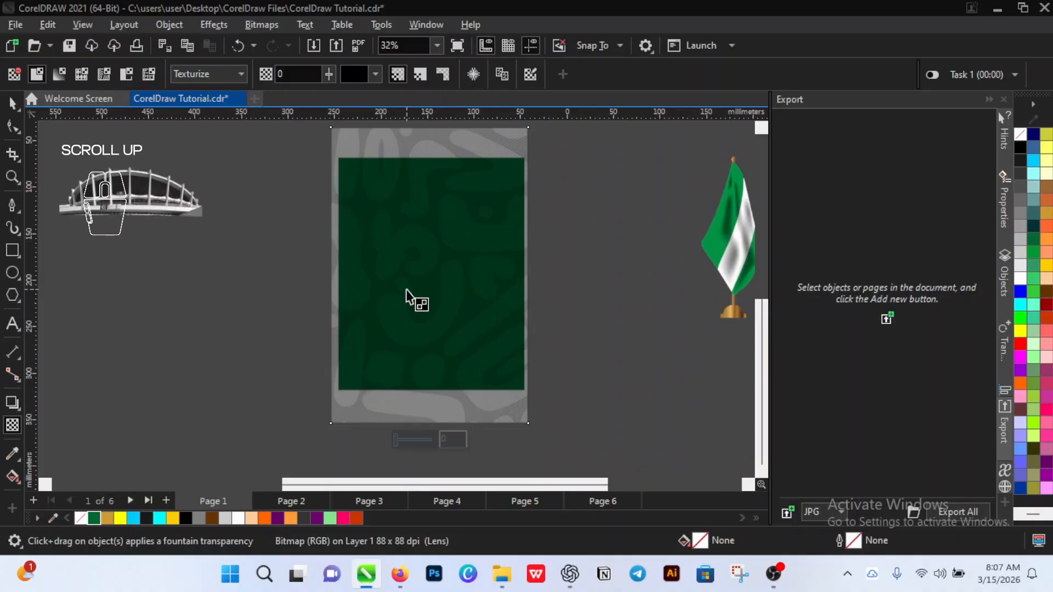
Step: Try the Behind, Screen and Overlay merge modes on the purple pattern
click(229, 73)
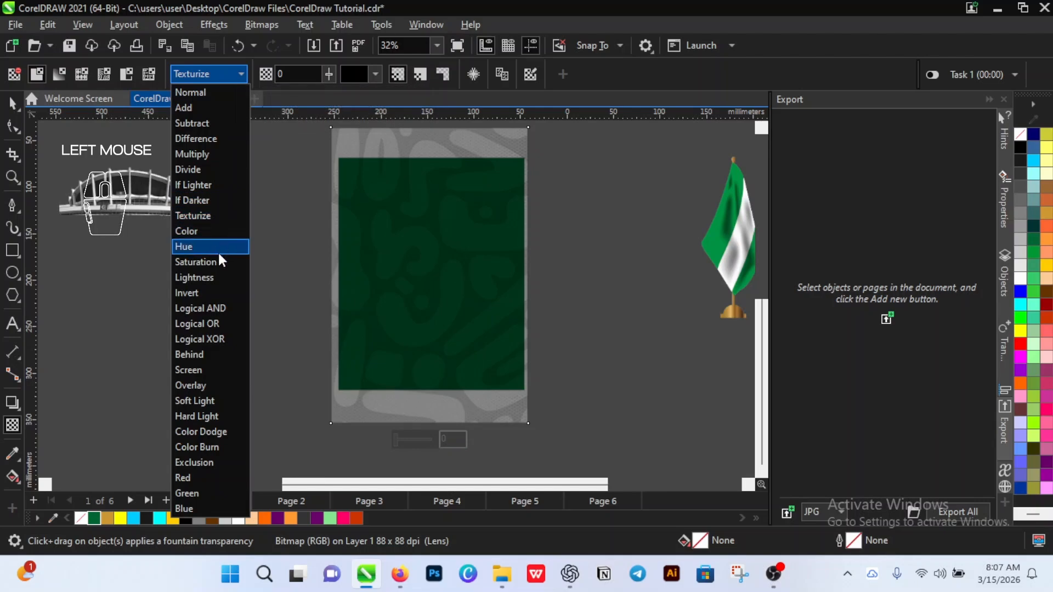
click(214, 357)
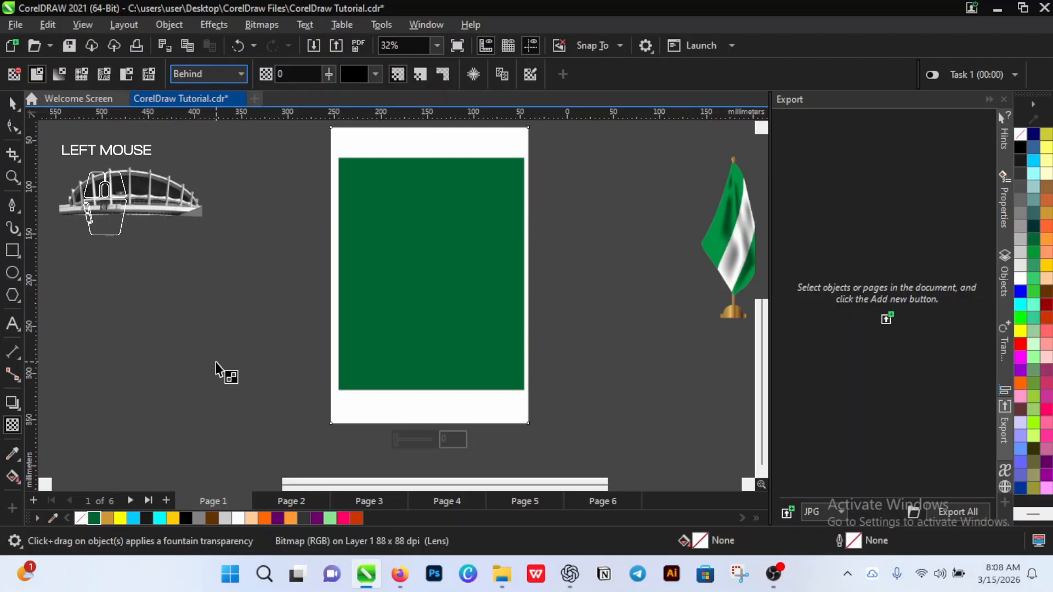
click(231, 75)
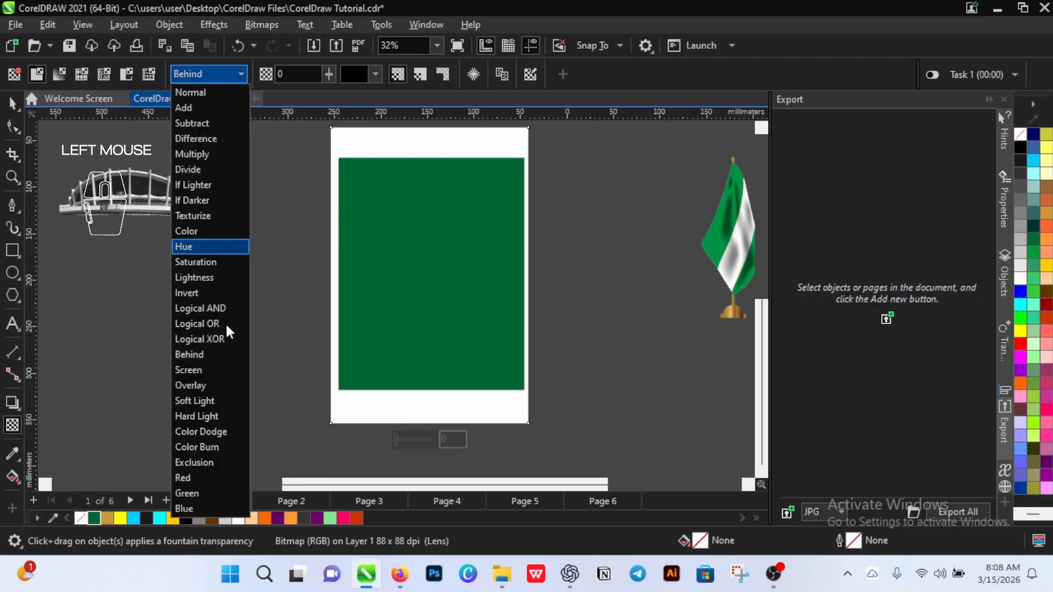
click(213, 371)
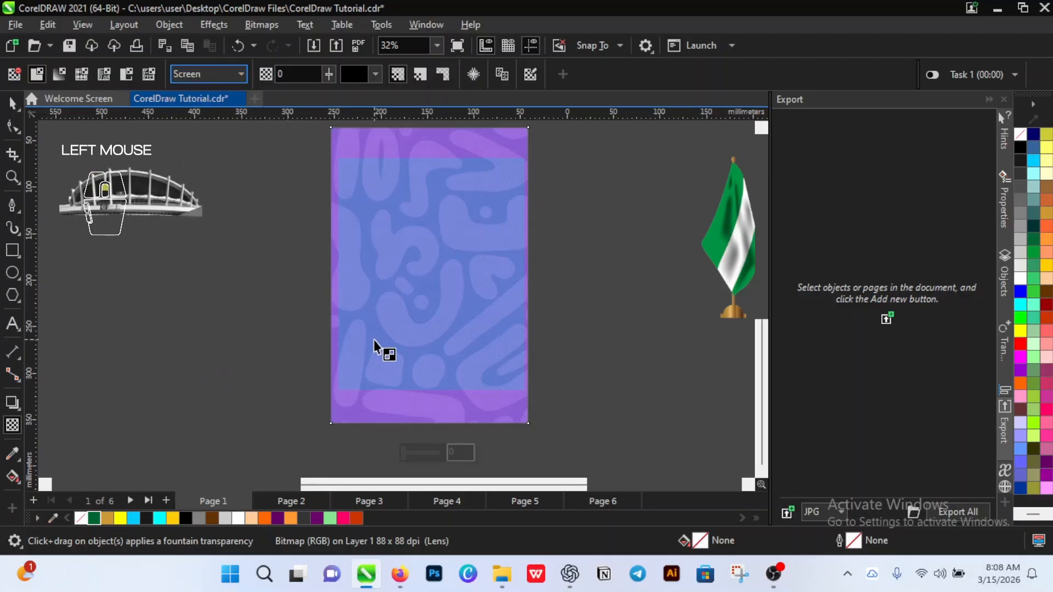
scroll(373, 340, up, 1)
scroll(374, 340, down, 1)
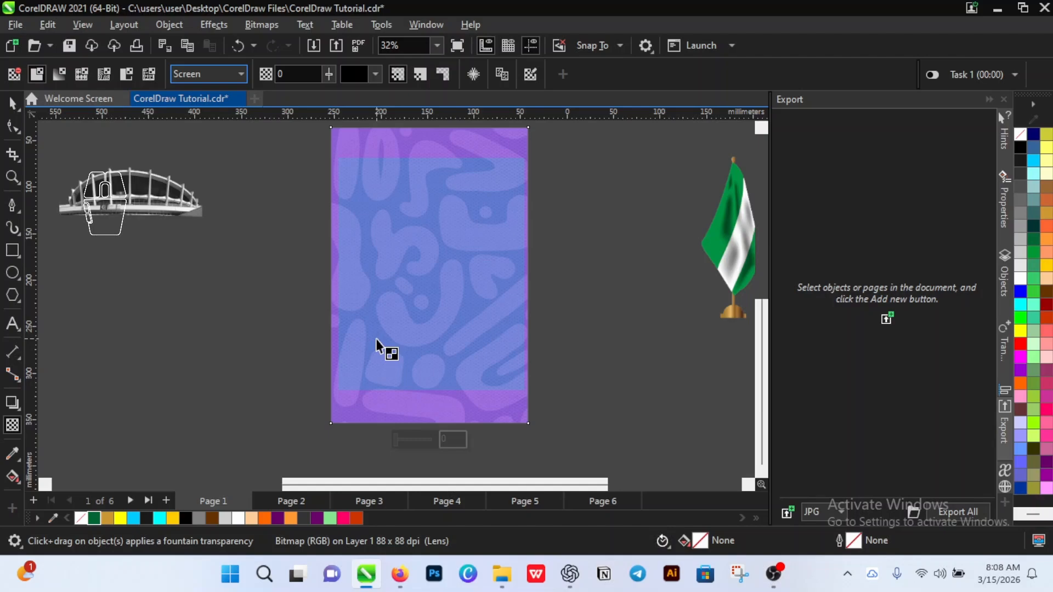
click(220, 73)
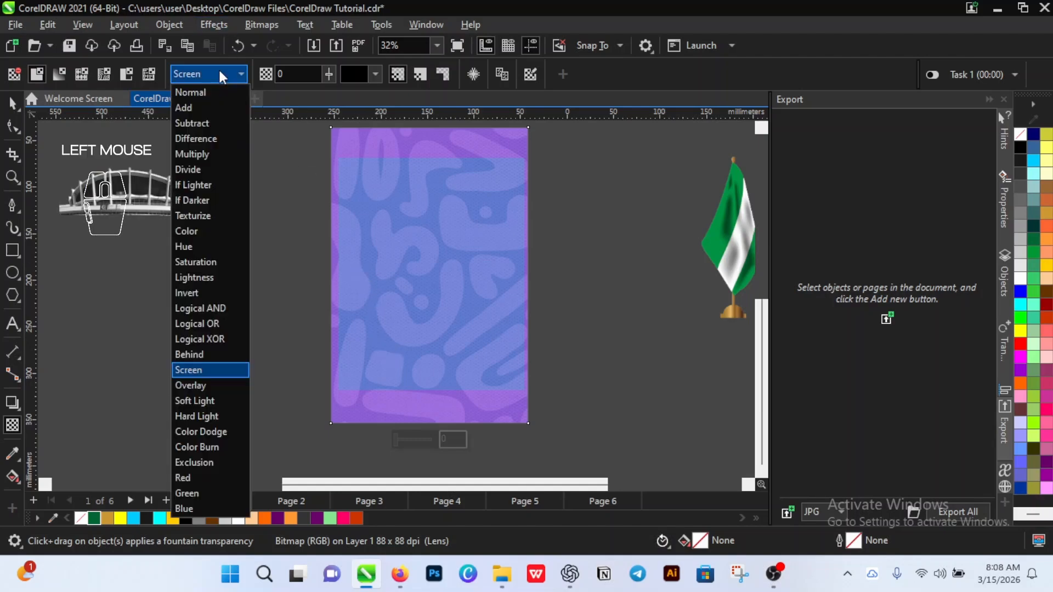
click(214, 384)
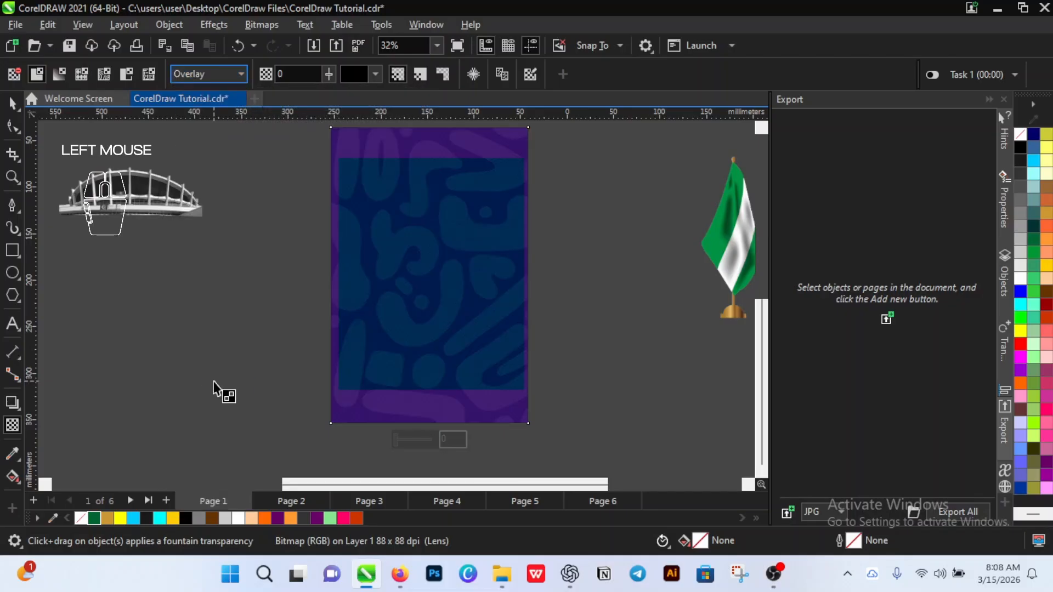
click(396, 368)
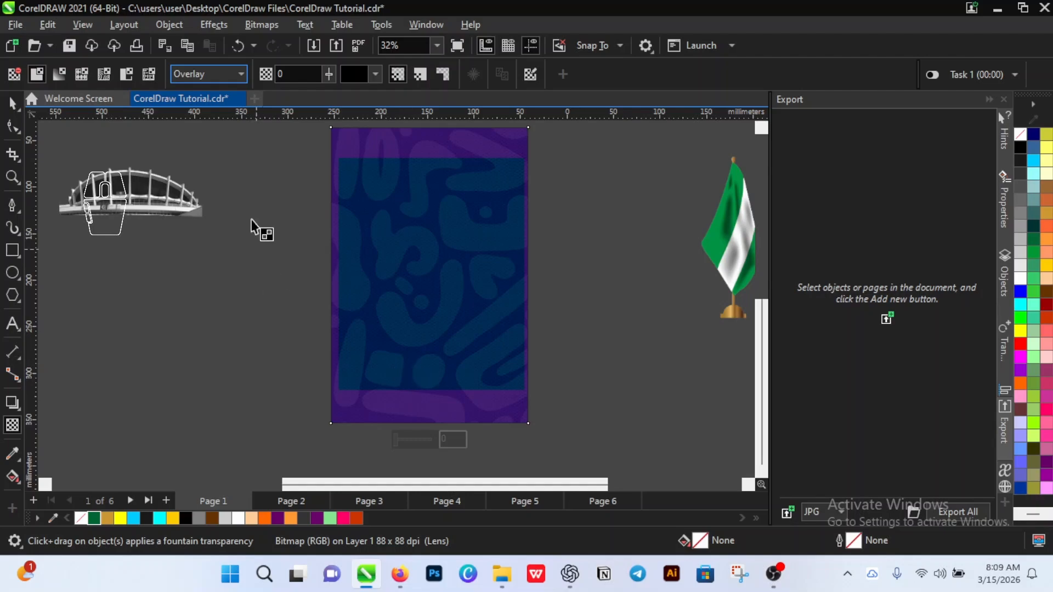
Step: Set the purple pattern's merge mode to Hard Light and its transparency to 0 after trying 40 and 70
click(235, 73)
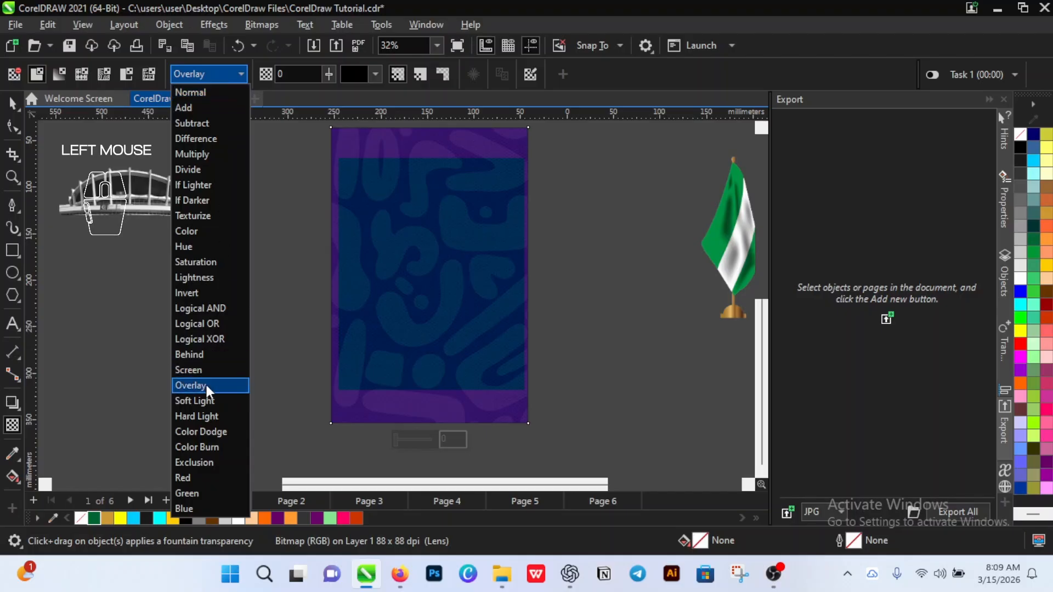
click(213, 418)
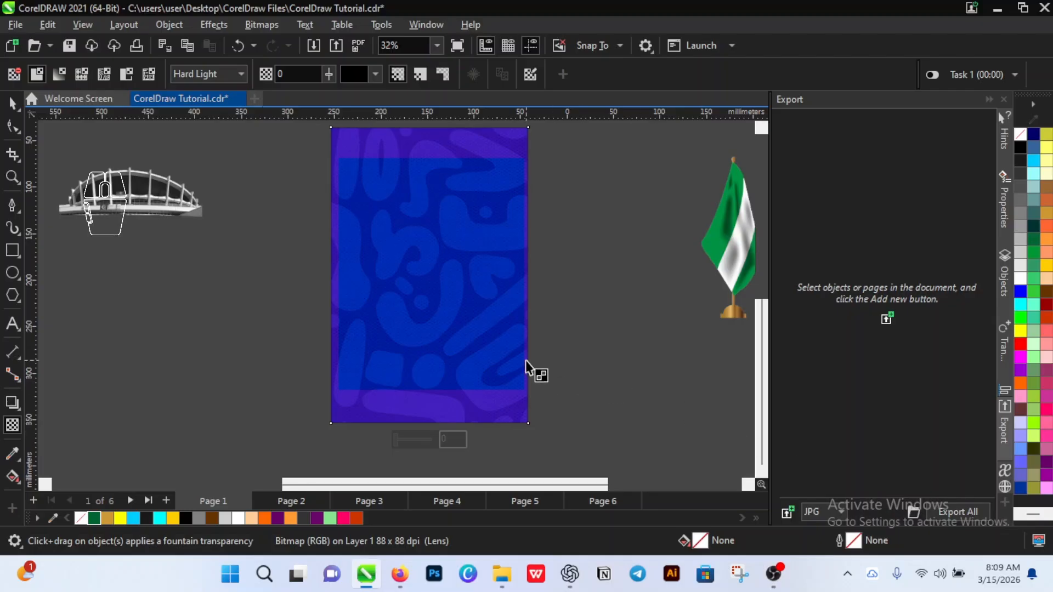
click(454, 282)
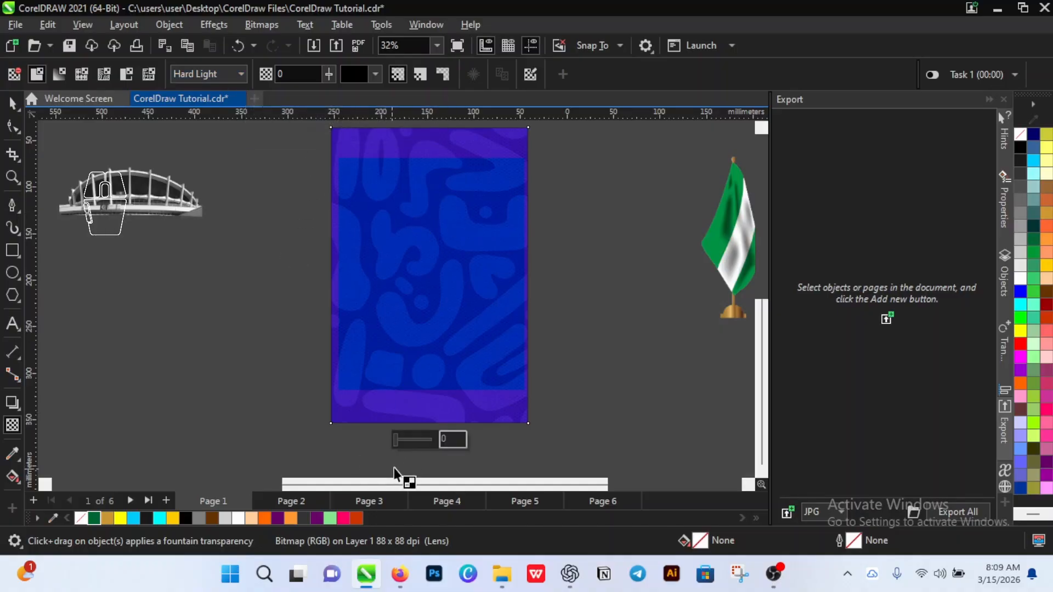
click(403, 439)
drag(403, 439, 419, 442)
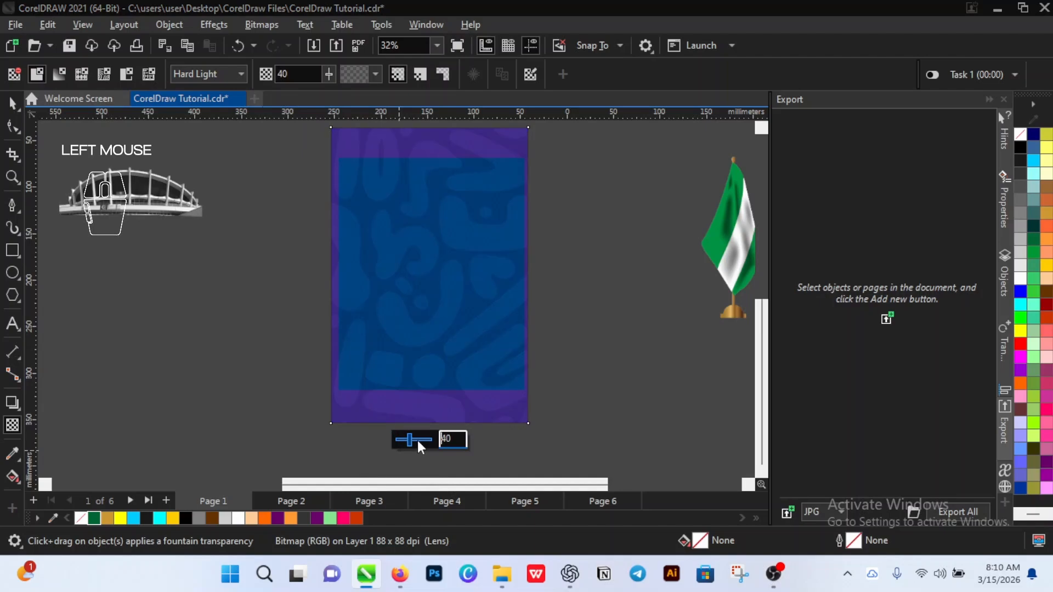
click(422, 442)
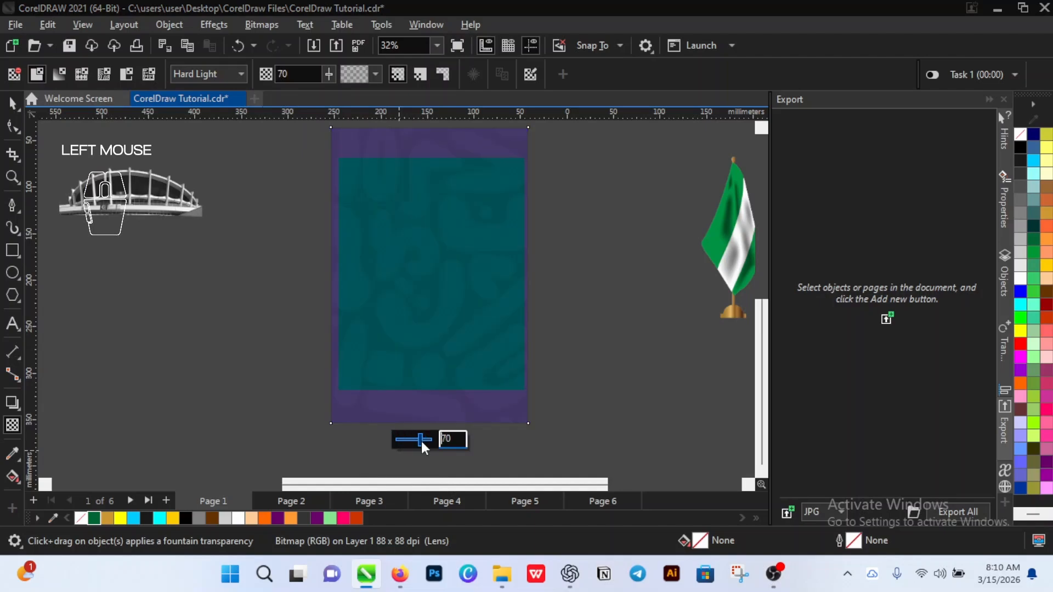
drag(417, 436, 395, 440)
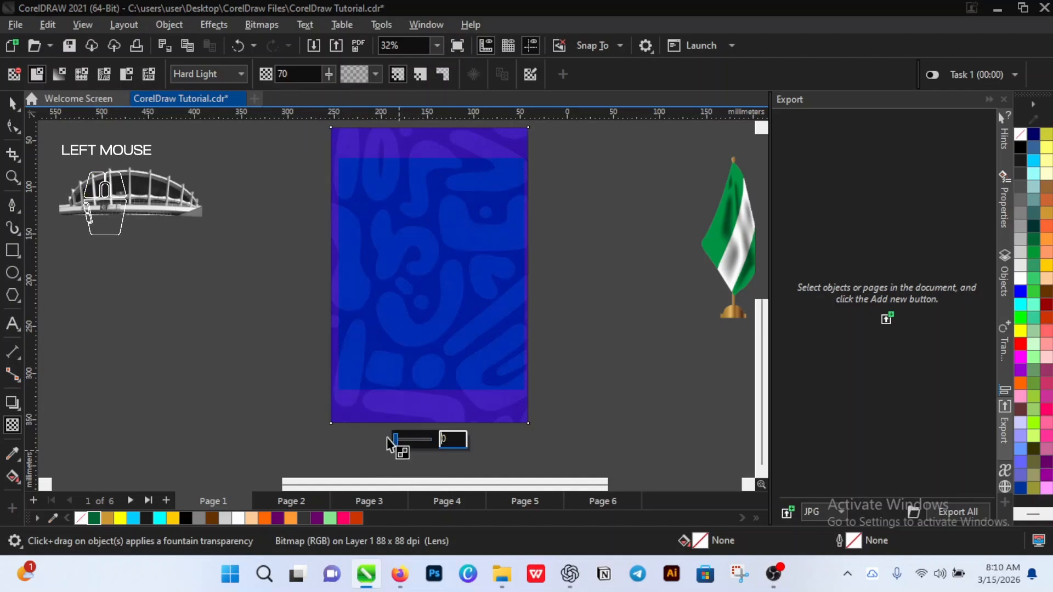
Step: Compare the blended purple pattern with the patterned background of the finished green anniversary poster
click(13, 103)
scroll(493, 329, down, 3)
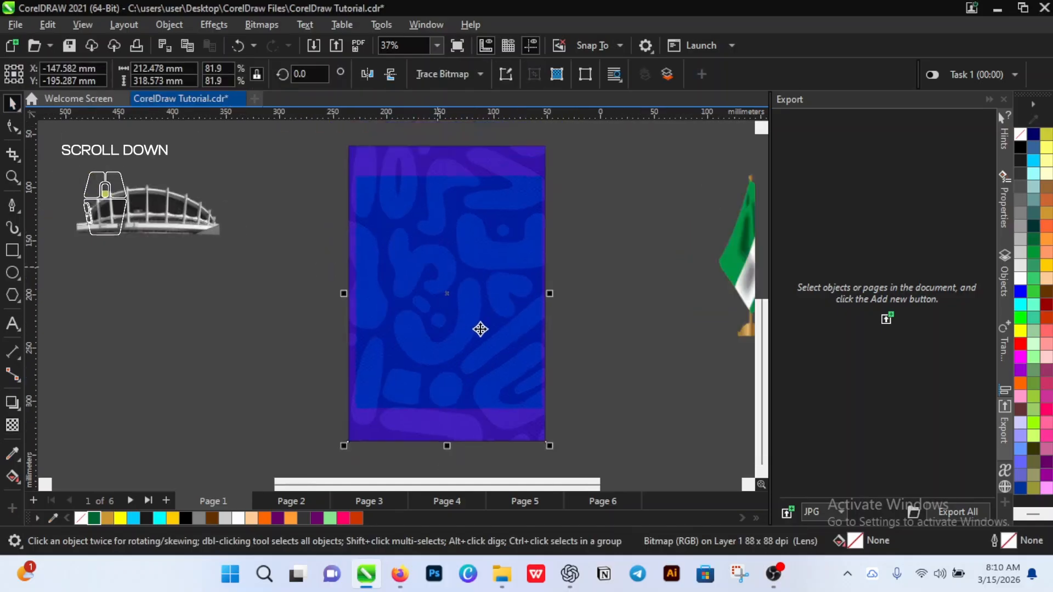
scroll(464, 245, down, 2)
scroll(439, 242, up, 1)
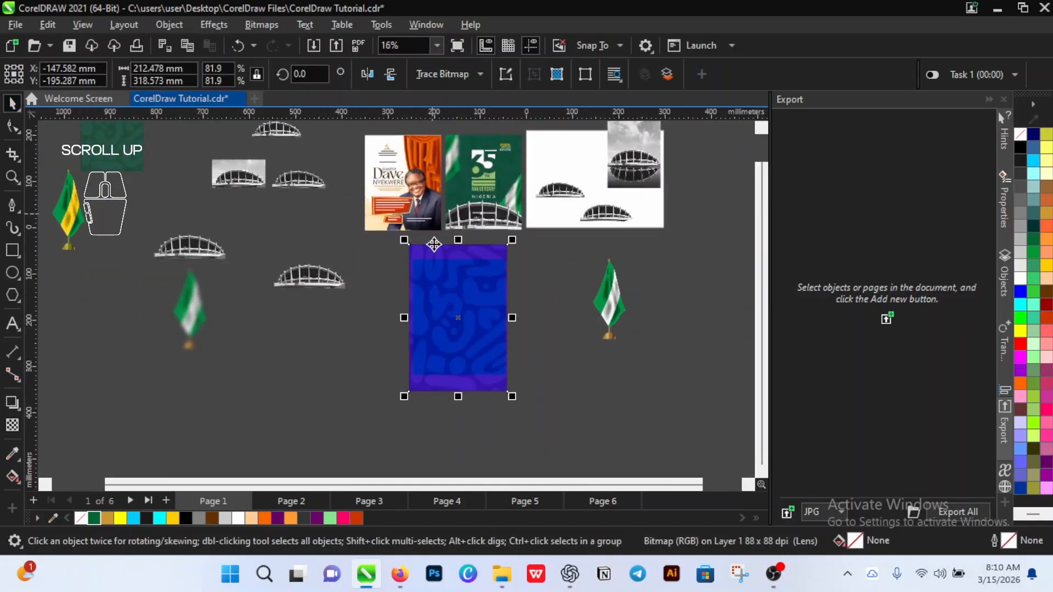
scroll(437, 255, down, 2)
scroll(437, 255, up, 4)
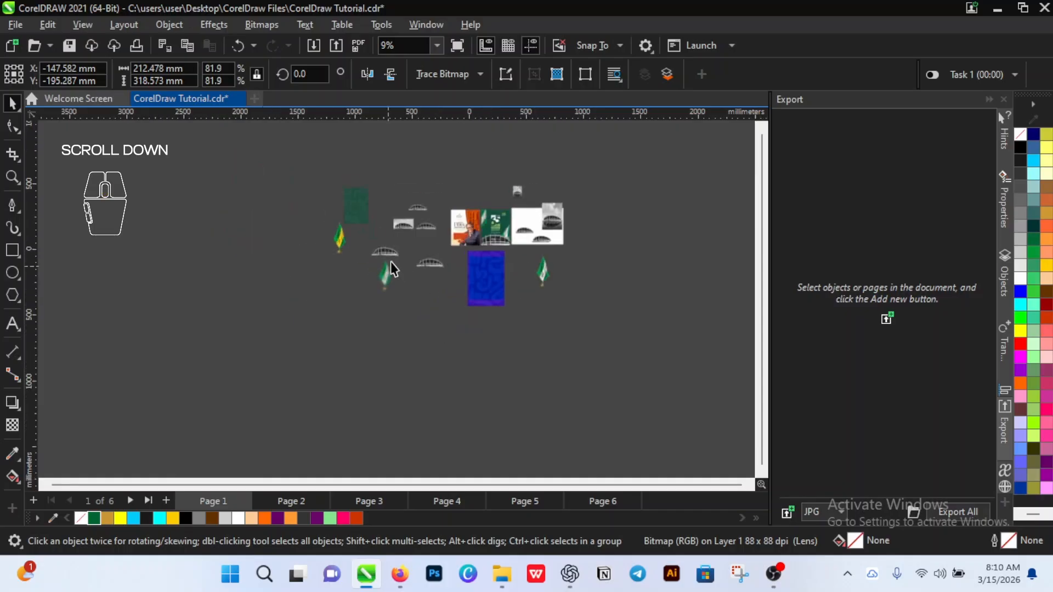
scroll(522, 235, up, 1)
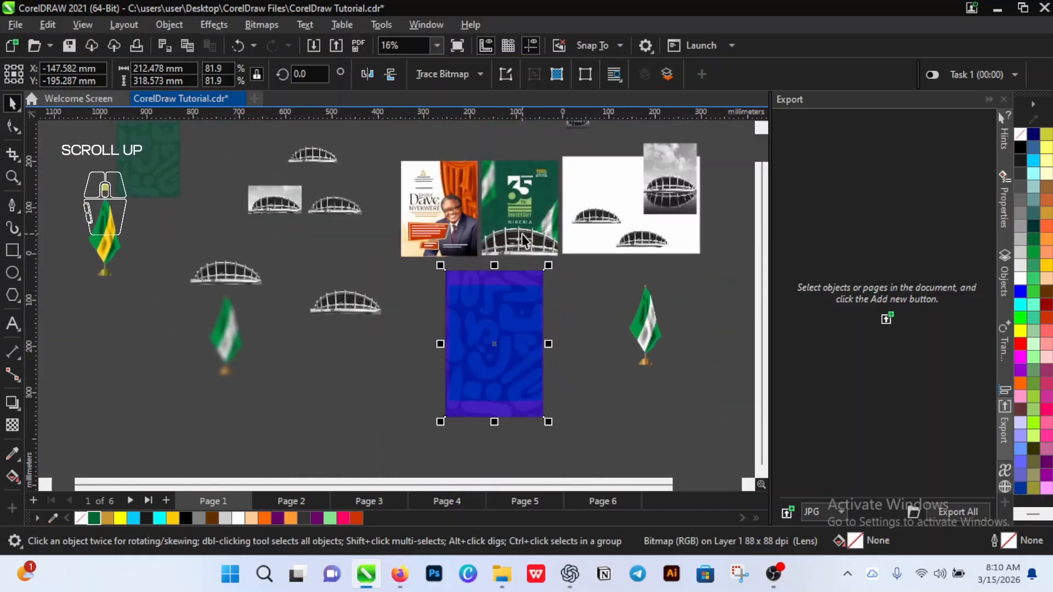
scroll(524, 239, down, 1)
scroll(510, 230, up, 3)
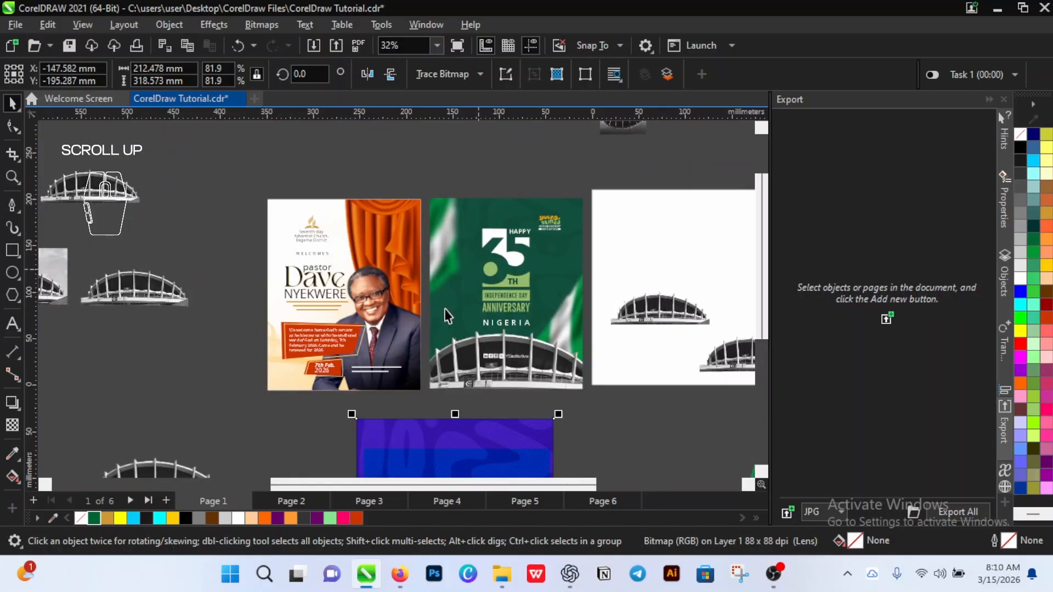
scroll(523, 299, down, 1)
scroll(522, 307, up, 1)
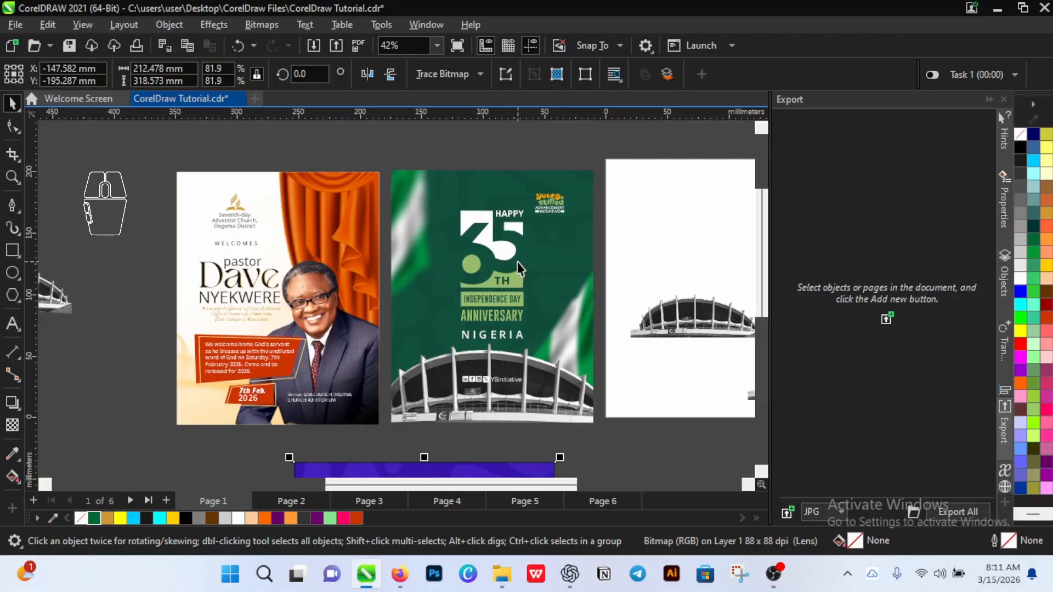
scroll(518, 261, down, 5)
scroll(525, 288, up, 2)
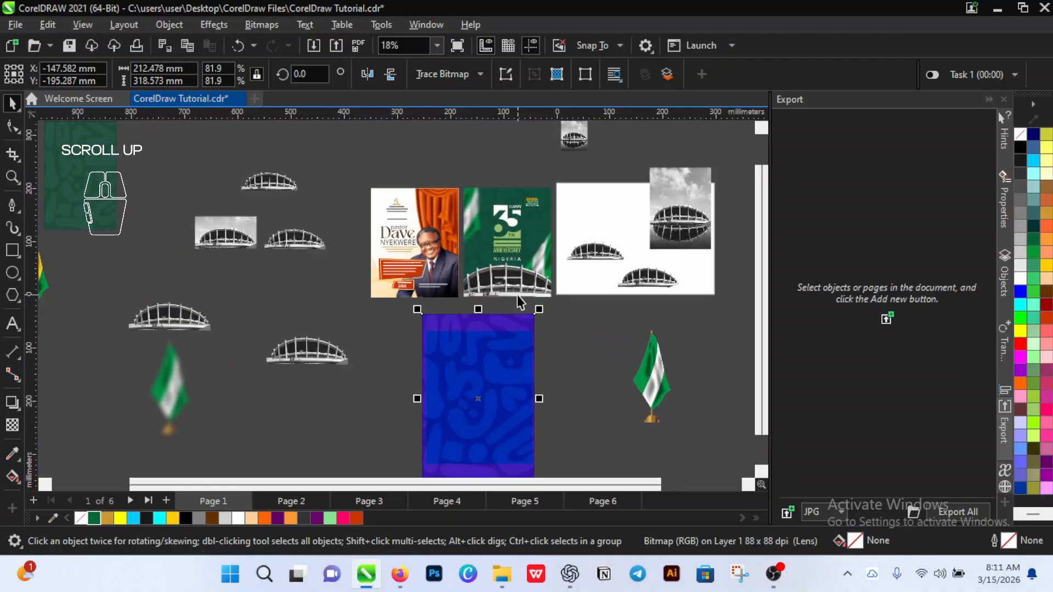
scroll(482, 331, down, 2)
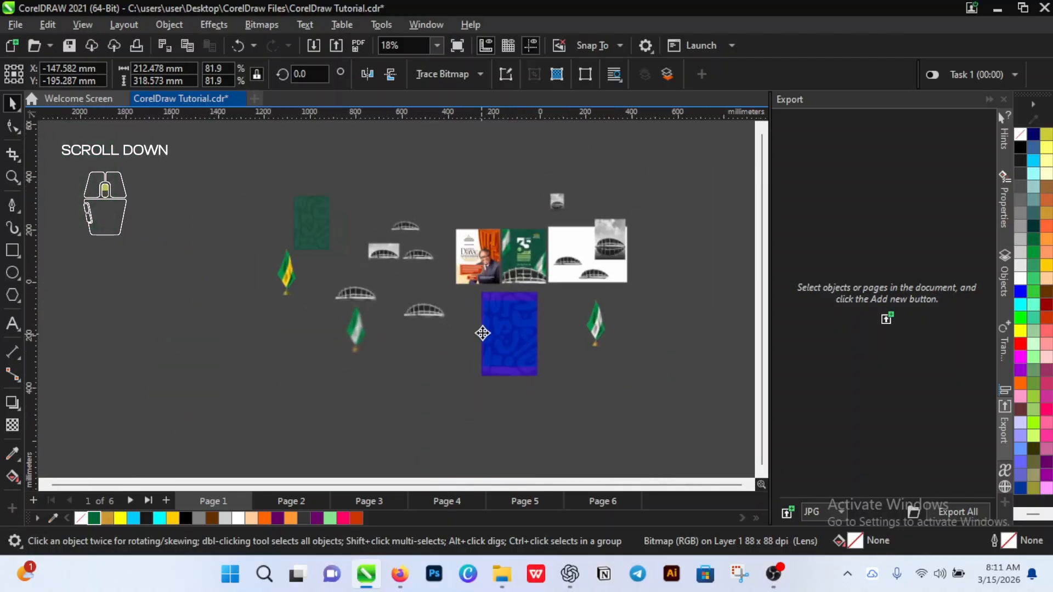
Step: Move the purple pattern down and left off the green rectangle, and shift the rectangle about 55 mm to the right
scroll(548, 308, up, 2)
drag(563, 289, 391, 357)
click(542, 314)
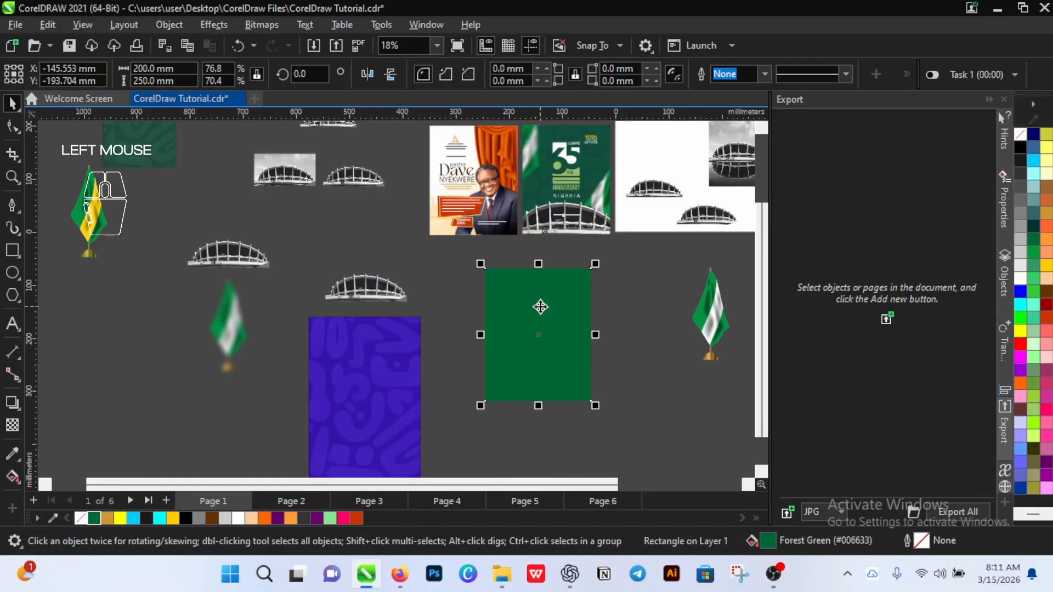
drag(559, 311, 587, 310)
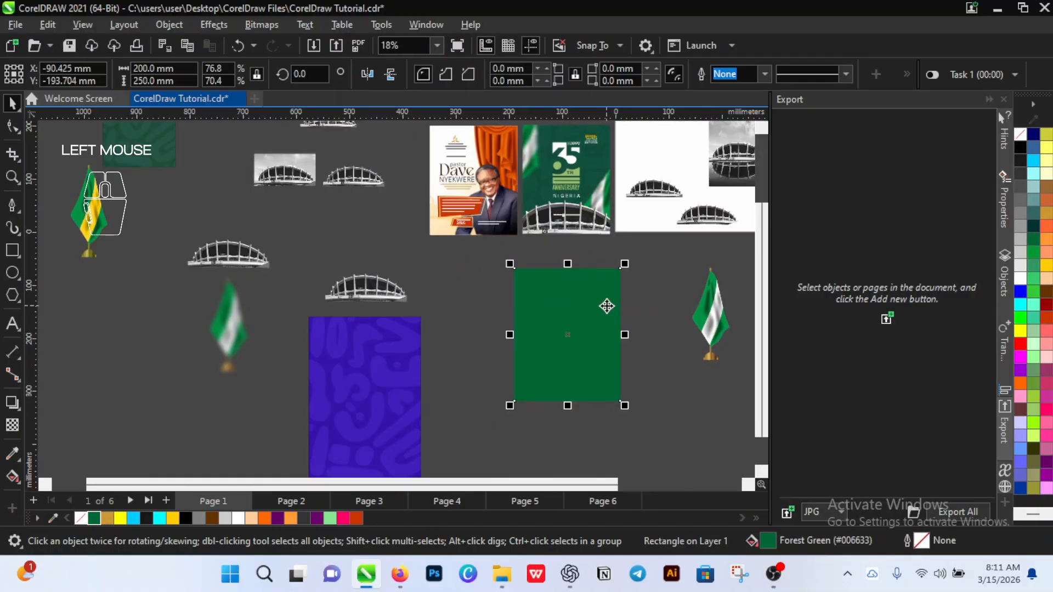
Step: Apply the Forest Green fill to the plain rectangle beside the purple pattern
click(381, 364)
scroll(379, 348, up, 1)
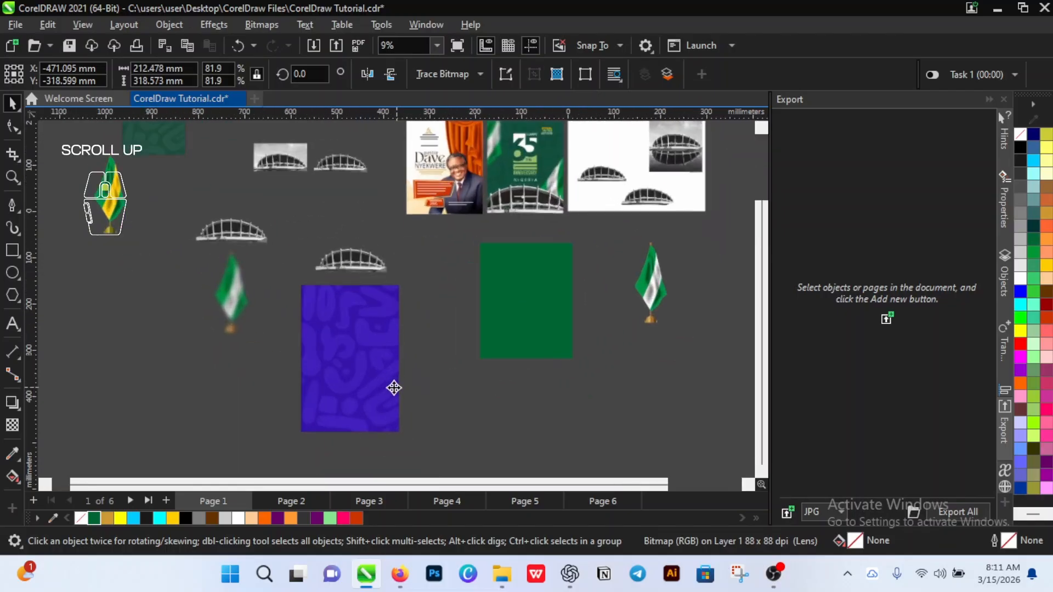
click(565, 310)
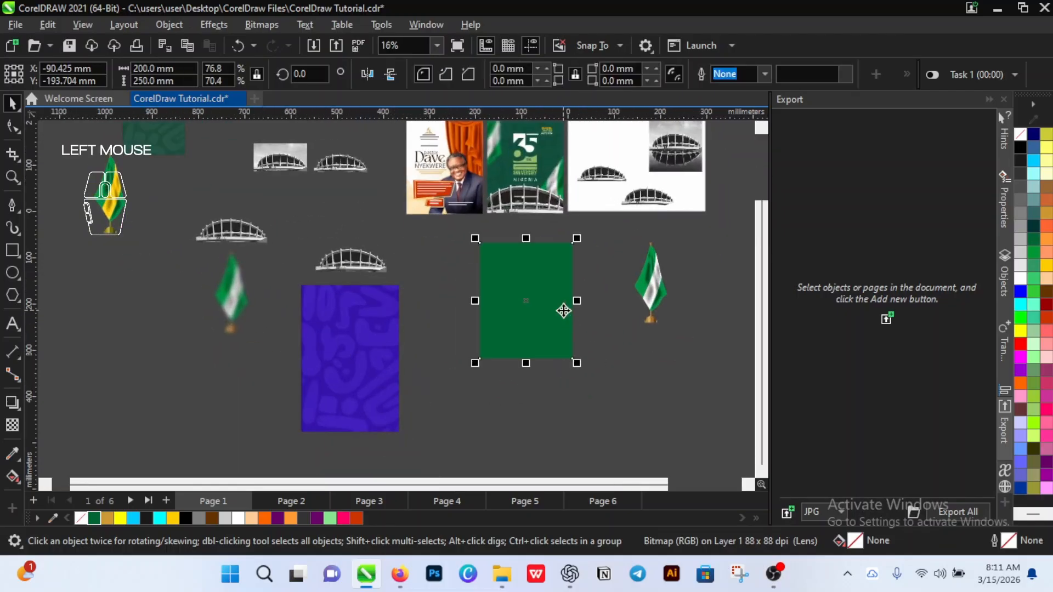
click(1034, 245)
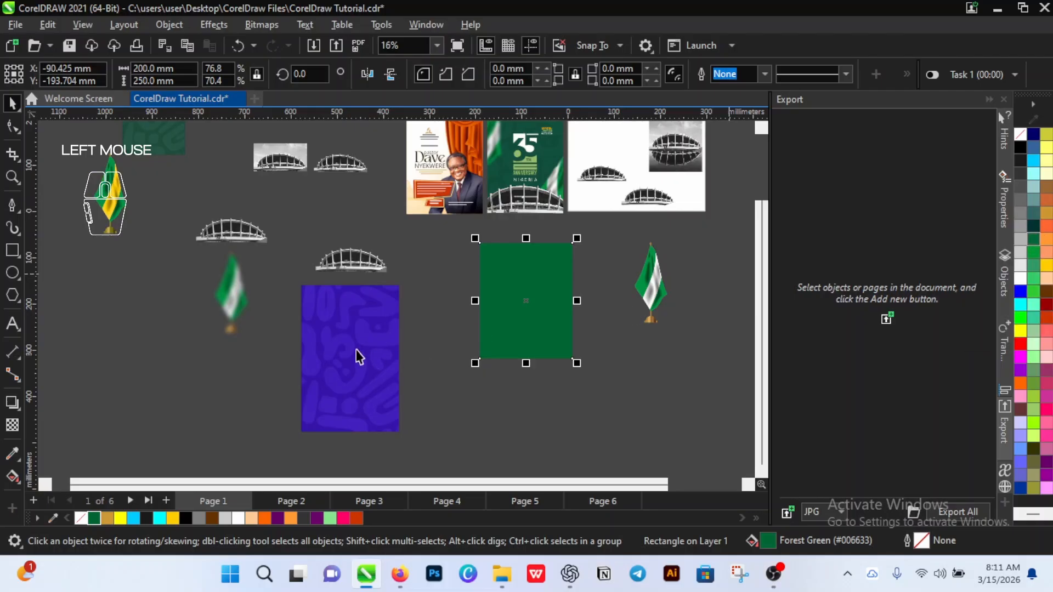
Step: Set the purple pattern's merge mode back to Normal and keep its transparency at 0
click(331, 333)
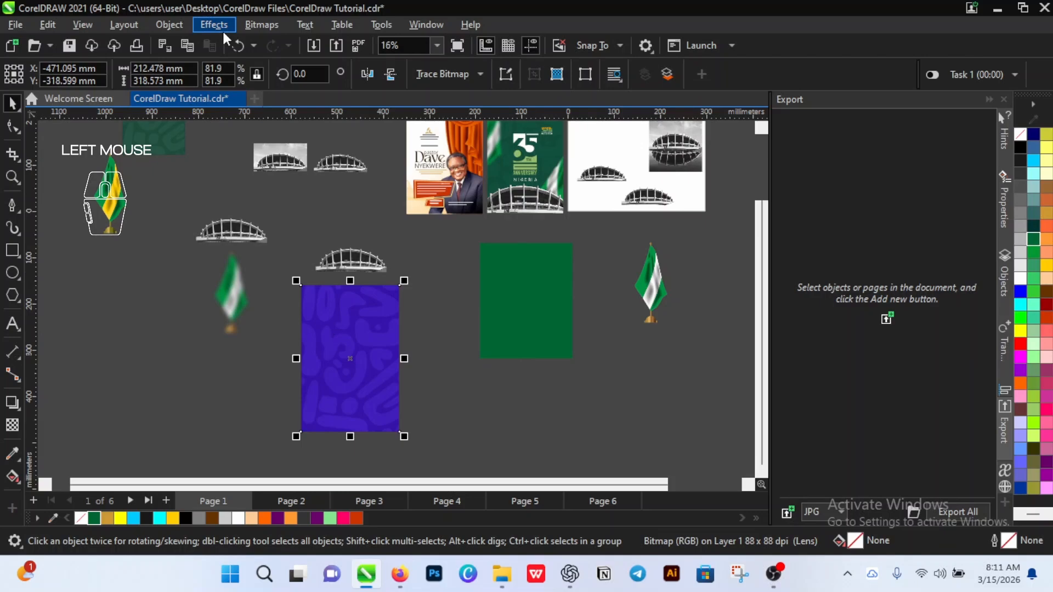
click(19, 427)
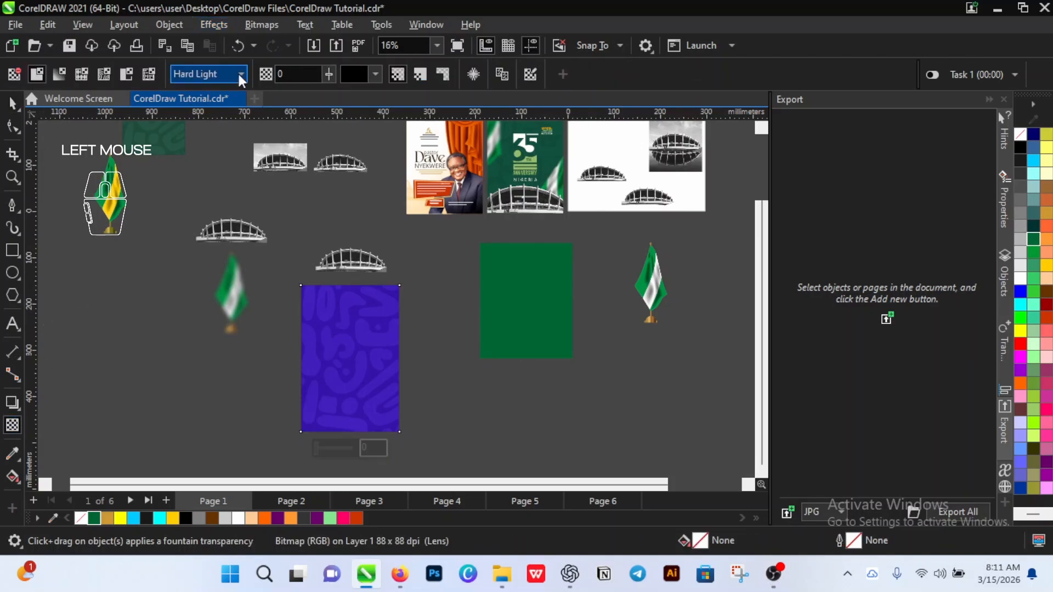
click(219, 71)
click(228, 91)
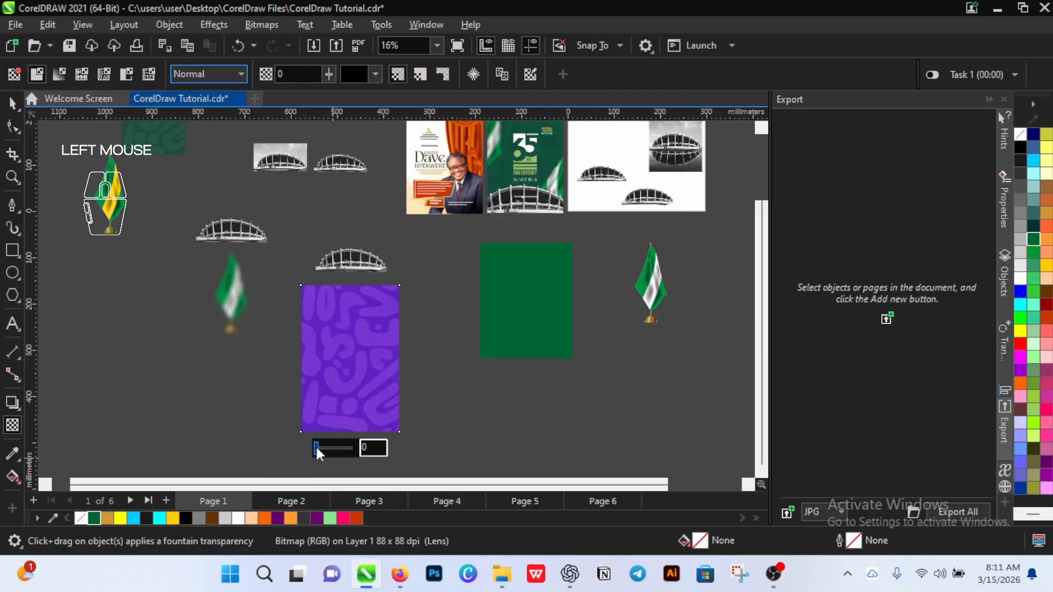
click(316, 448)
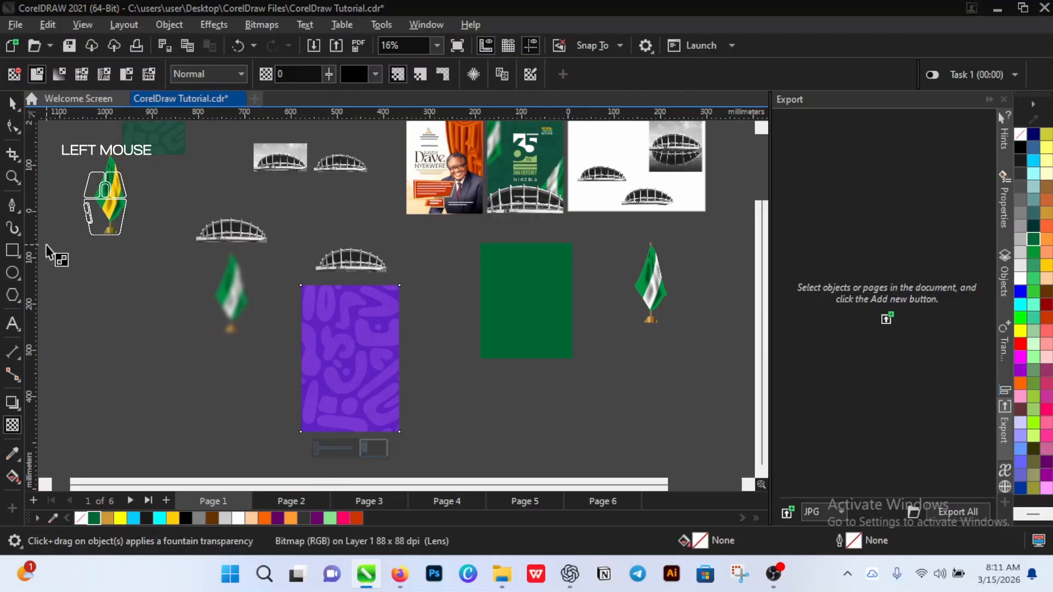
click(12, 104)
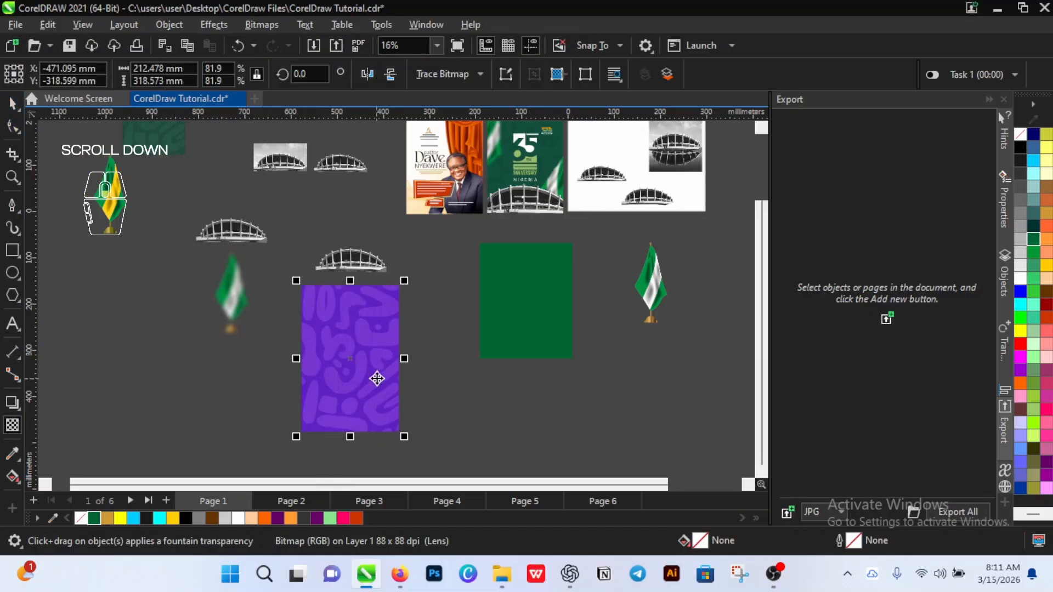
Step: Inspect the purple pattern's texture up close and move the pattern about 38 mm further left from the green rectangle
scroll(376, 379, up, 4)
scroll(303, 304, up, 2)
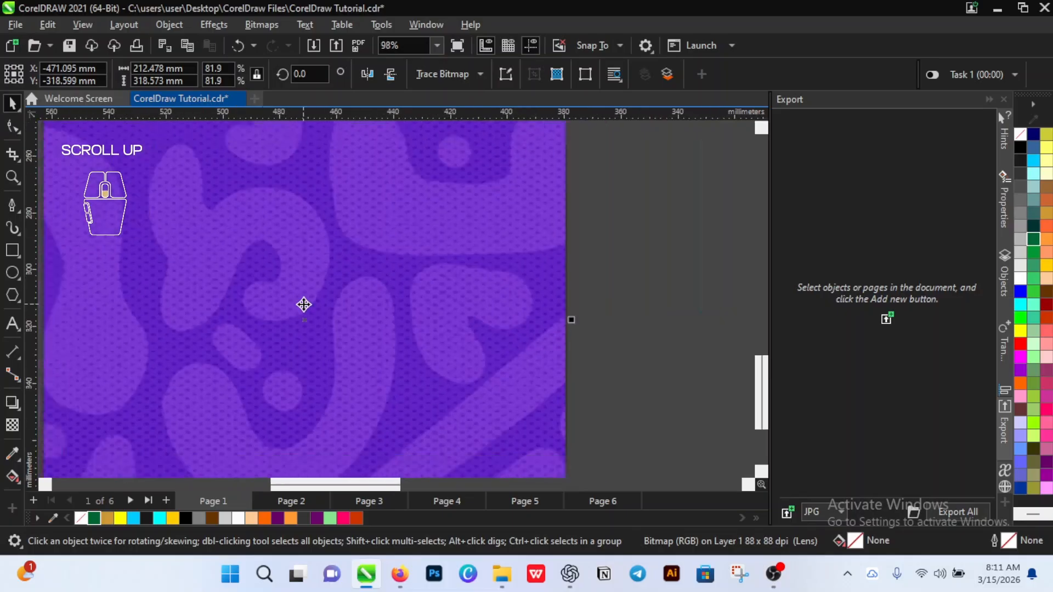
scroll(305, 329, down, 6)
scroll(303, 335, up, 3)
scroll(320, 346, down, 2)
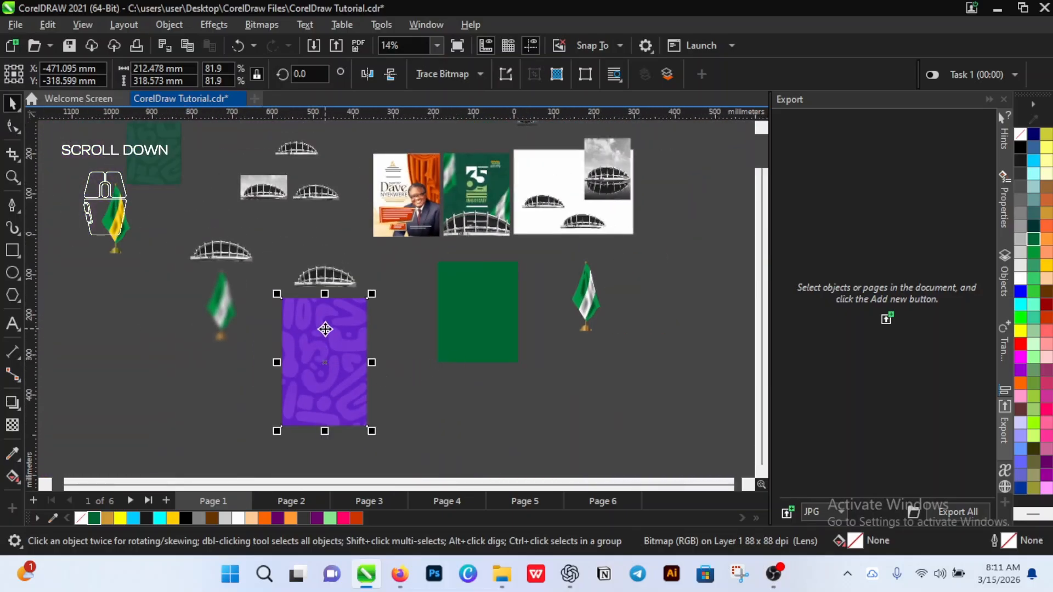
drag(344, 309, 328, 308)
scroll(351, 305, down, 1)
scroll(333, 335, up, 1)
scroll(353, 305, up, 1)
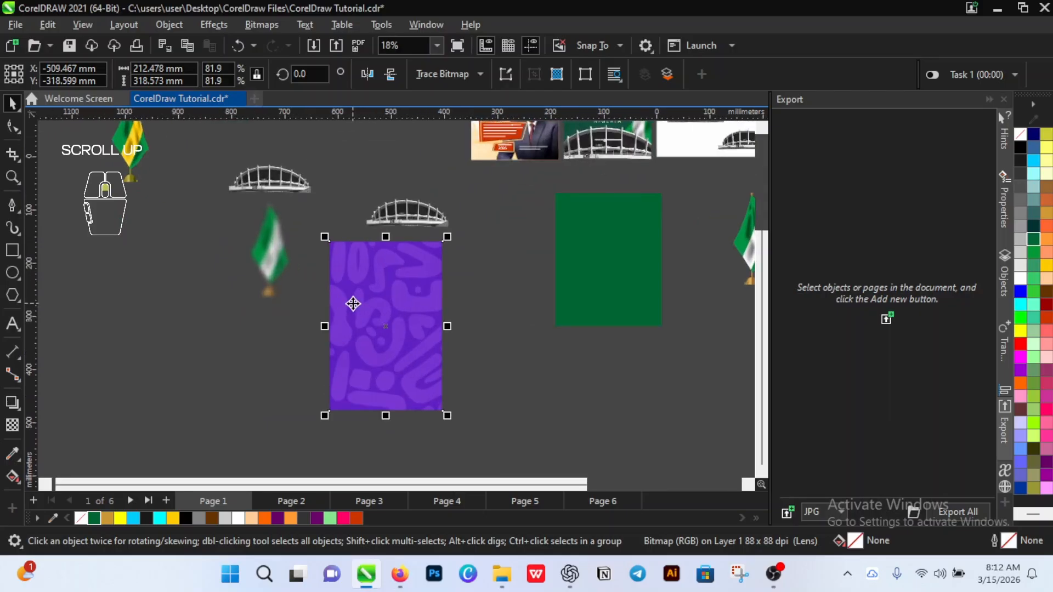
scroll(384, 307, down, 2)
scroll(372, 281, up, 1)
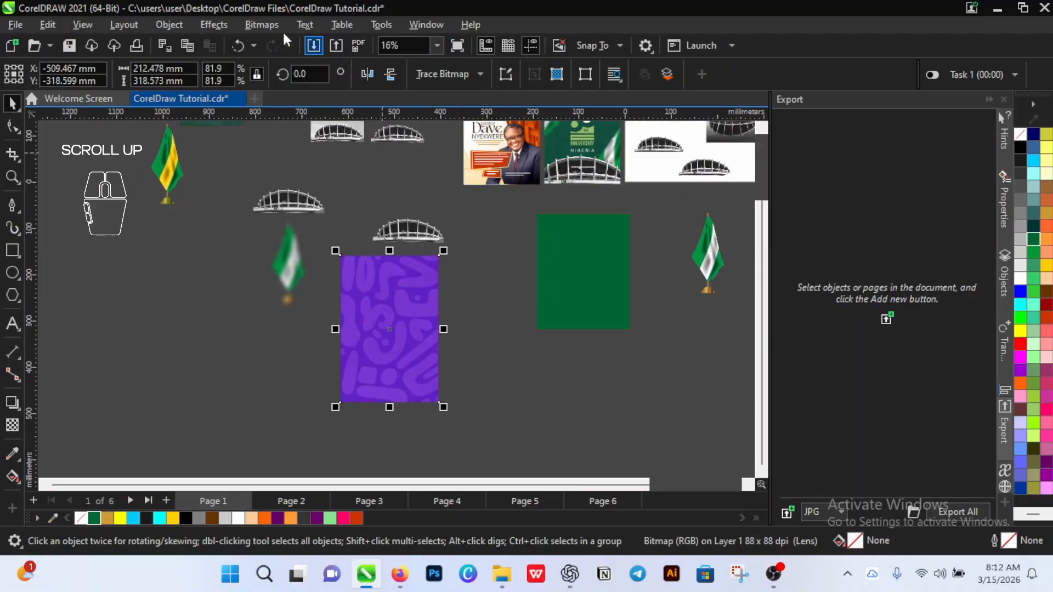
Step: Desaturate the purple pattern with Hue/Saturation/Lightness, setting the Master channel's saturation to -100
click(225, 26)
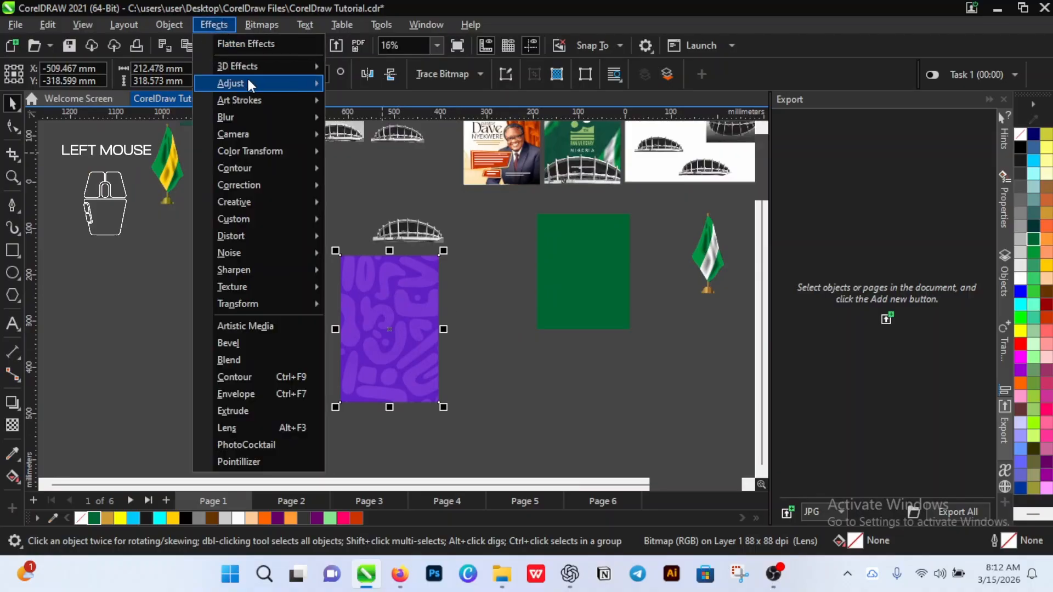
mouse_move(249, 80)
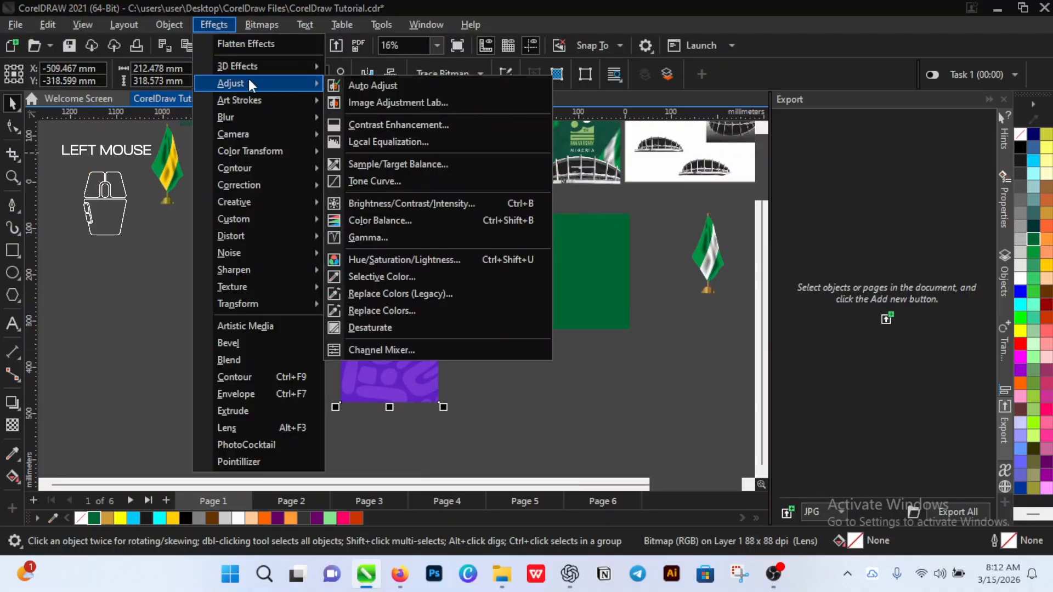
click(465, 259)
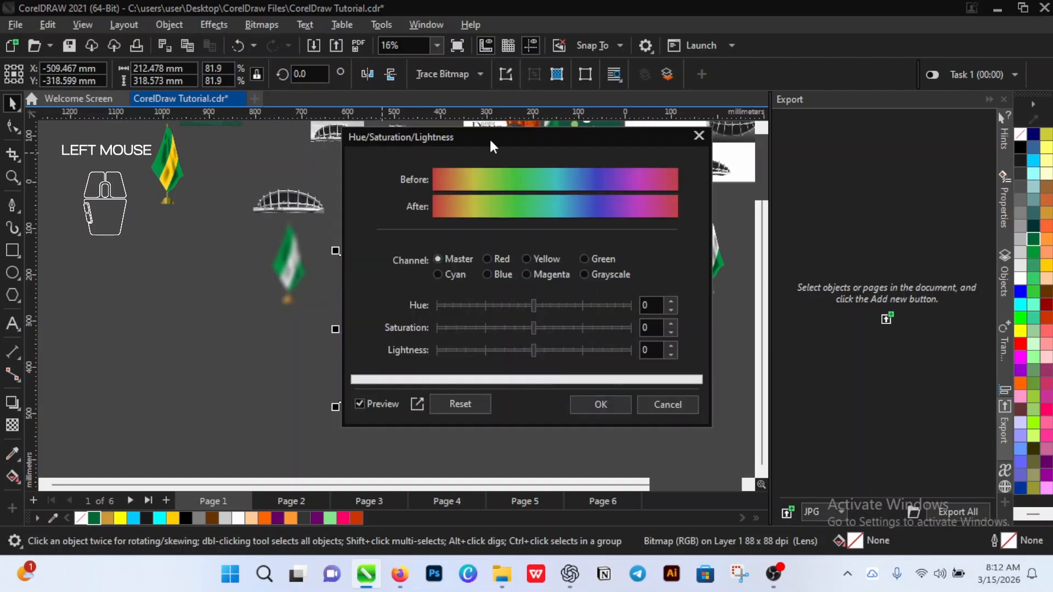
drag(489, 137, 648, 150)
scroll(362, 307, down, 5)
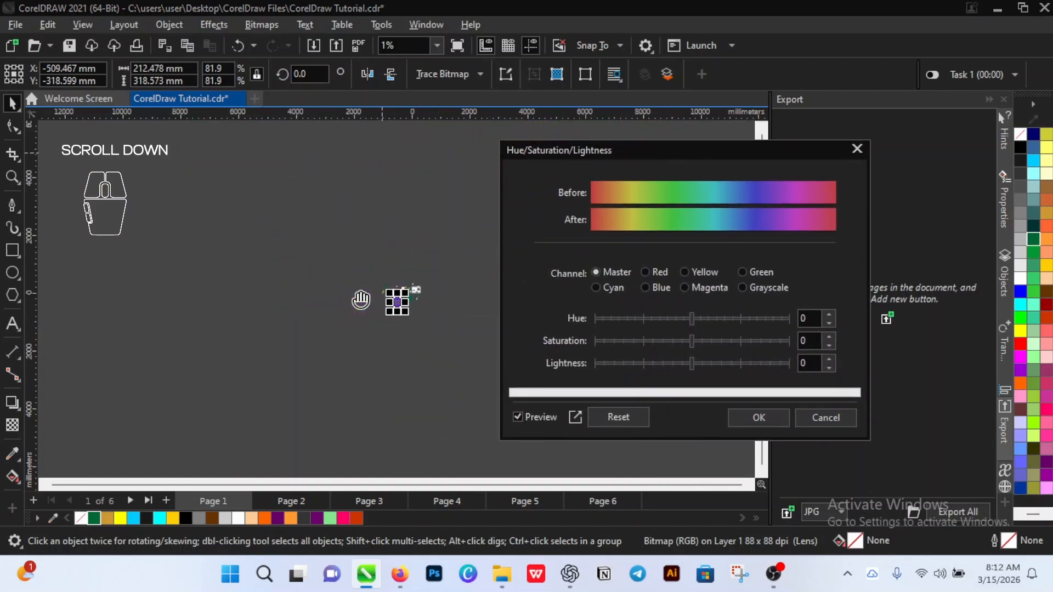
scroll(375, 318, up, 2)
scroll(377, 323, up, 4)
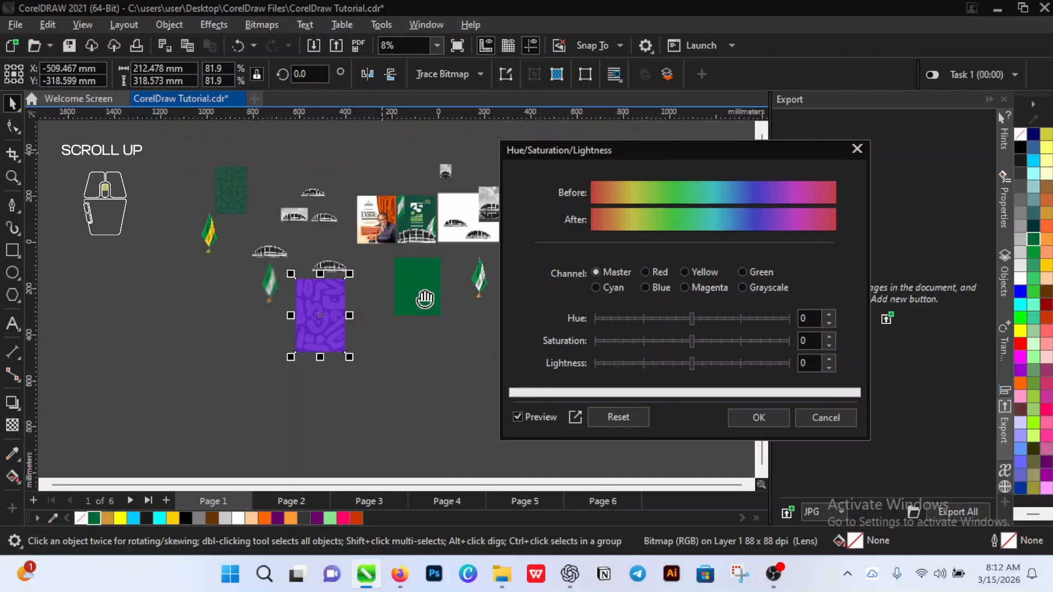
scroll(409, 306, down, 2)
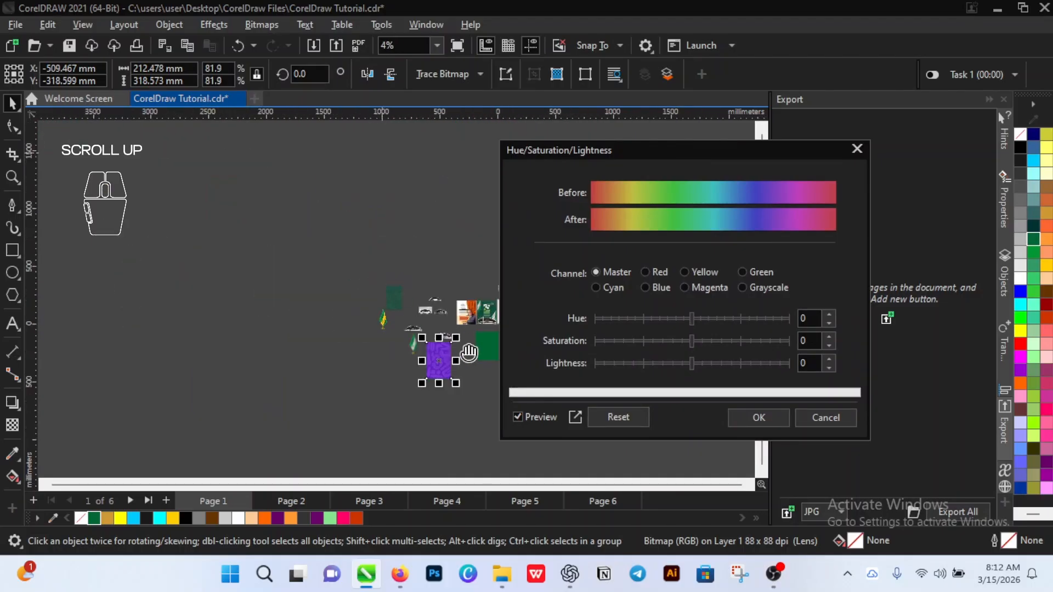
scroll(356, 285, up, 1)
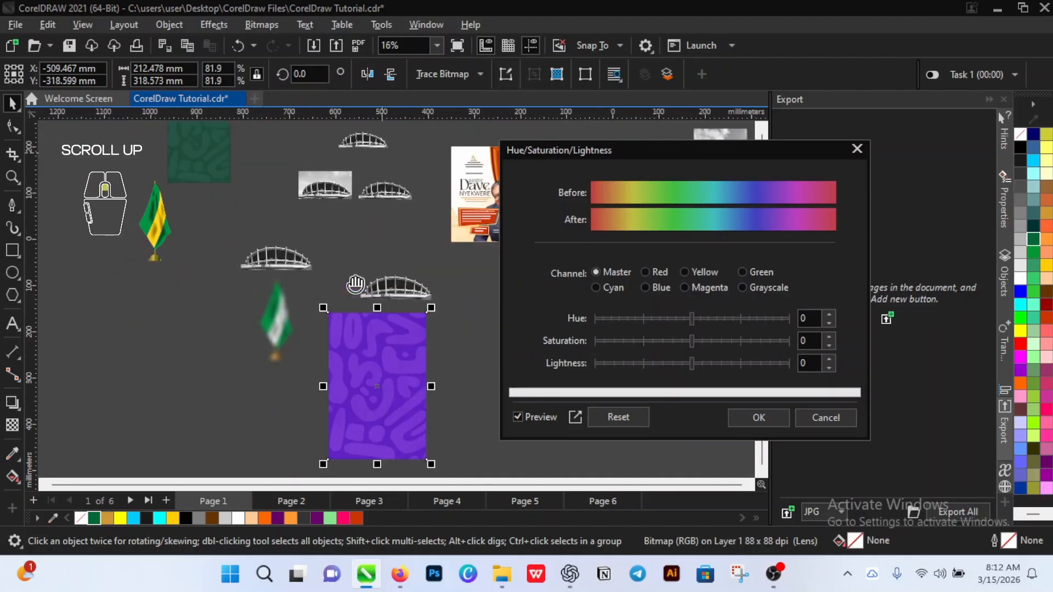
scroll(355, 282, down, 1)
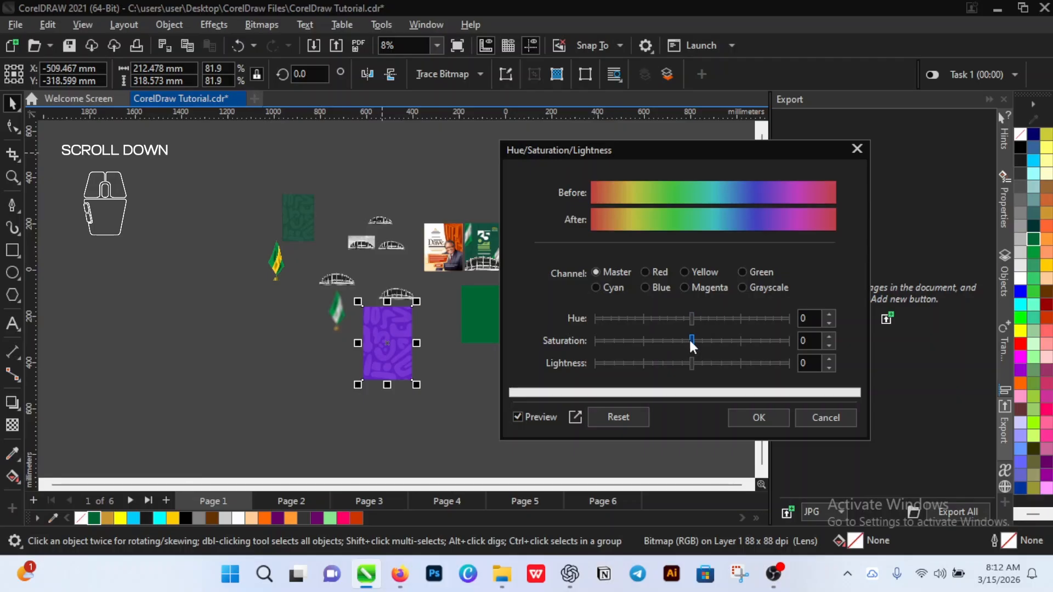
drag(690, 339, 567, 335)
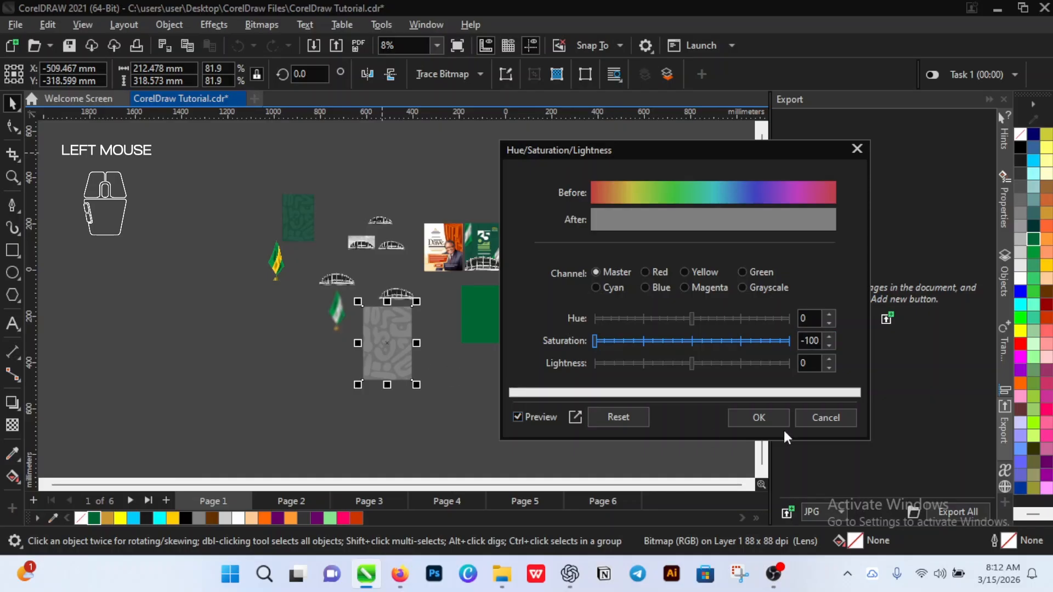
click(775, 416)
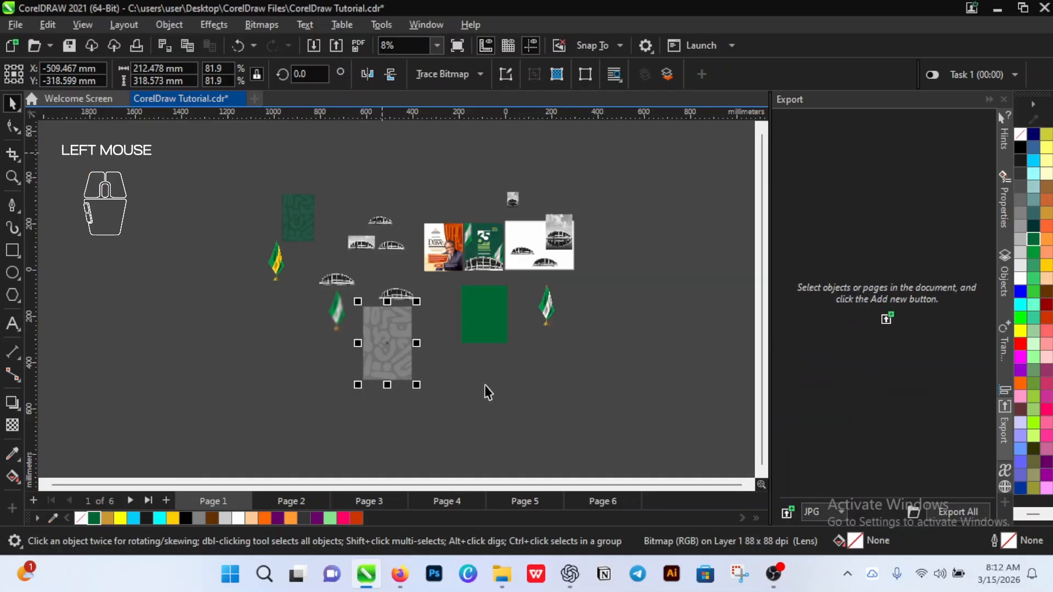
Step: PowerClip the desaturated pattern inside the green rectangle
scroll(397, 322, up, 1)
scroll(396, 321, up, 1)
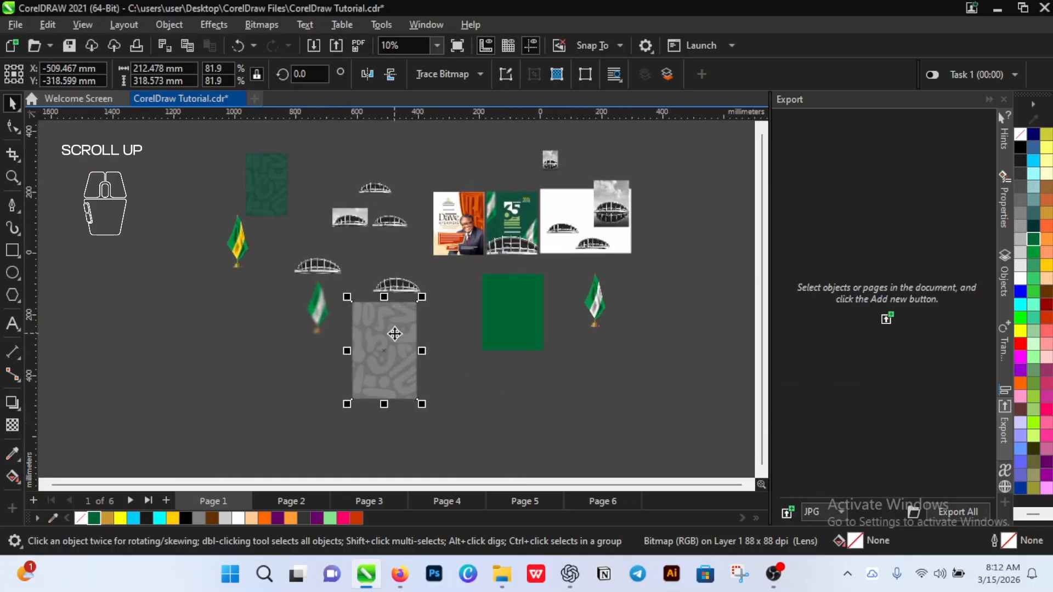
right_click(395, 334)
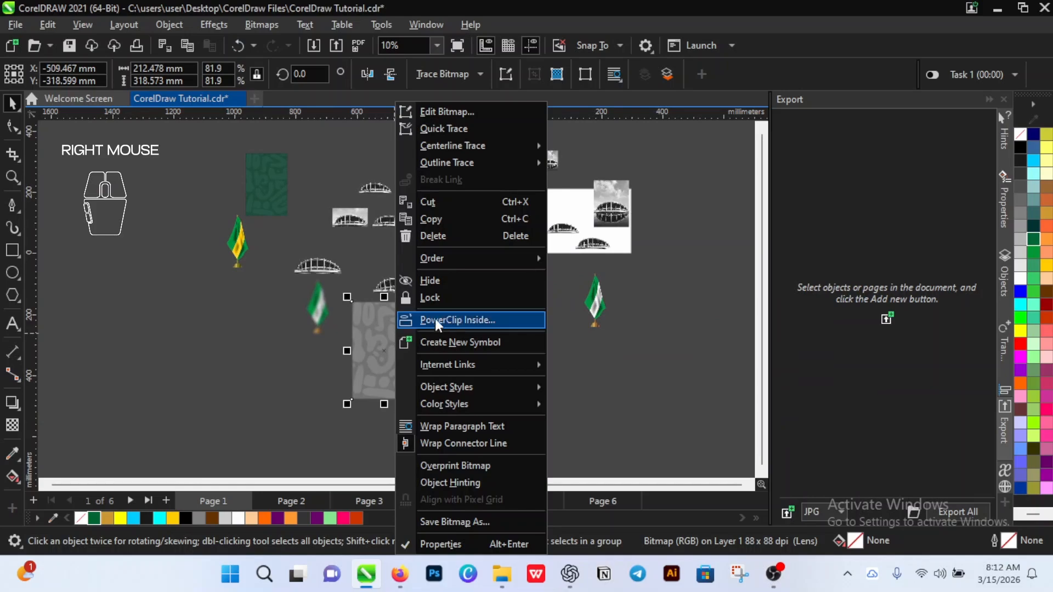
click(444, 320)
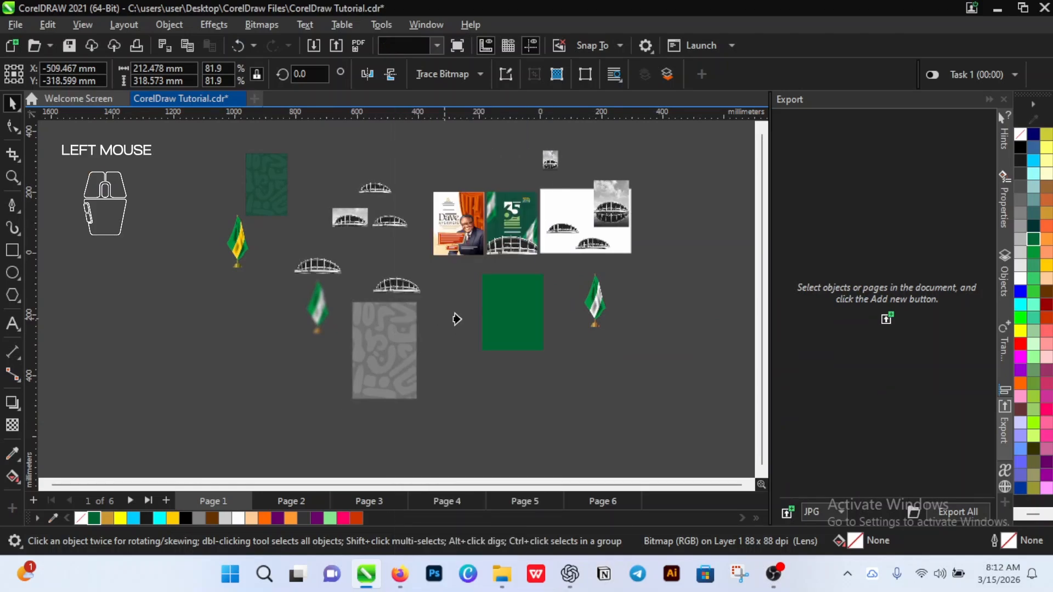
click(517, 303)
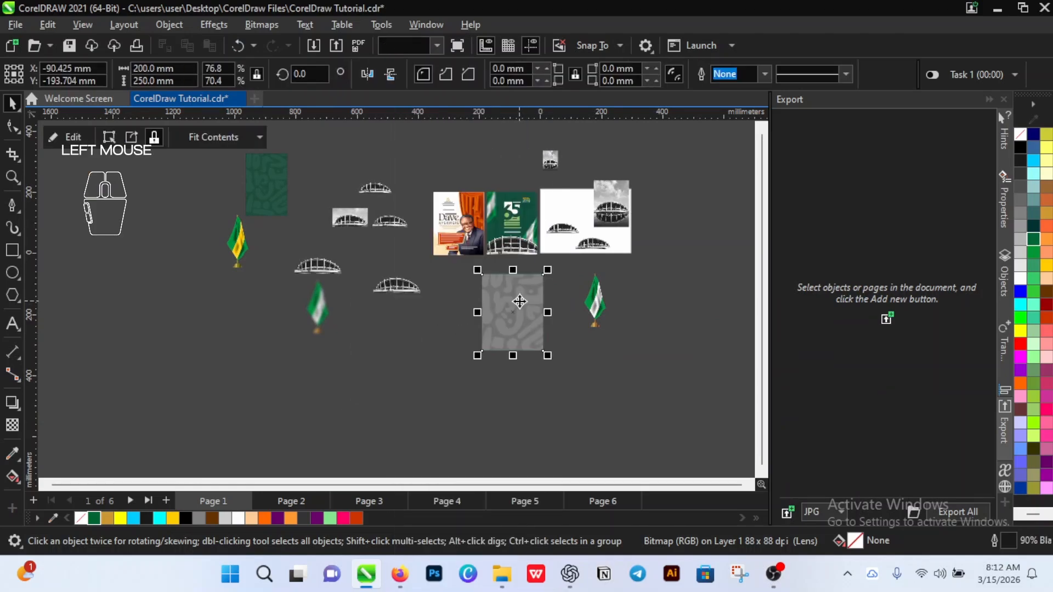
Step: Examine the clipped grey pattern and its PowerClip contents, and compare it with the background of the green Independence Day poster
scroll(514, 251, up, 1)
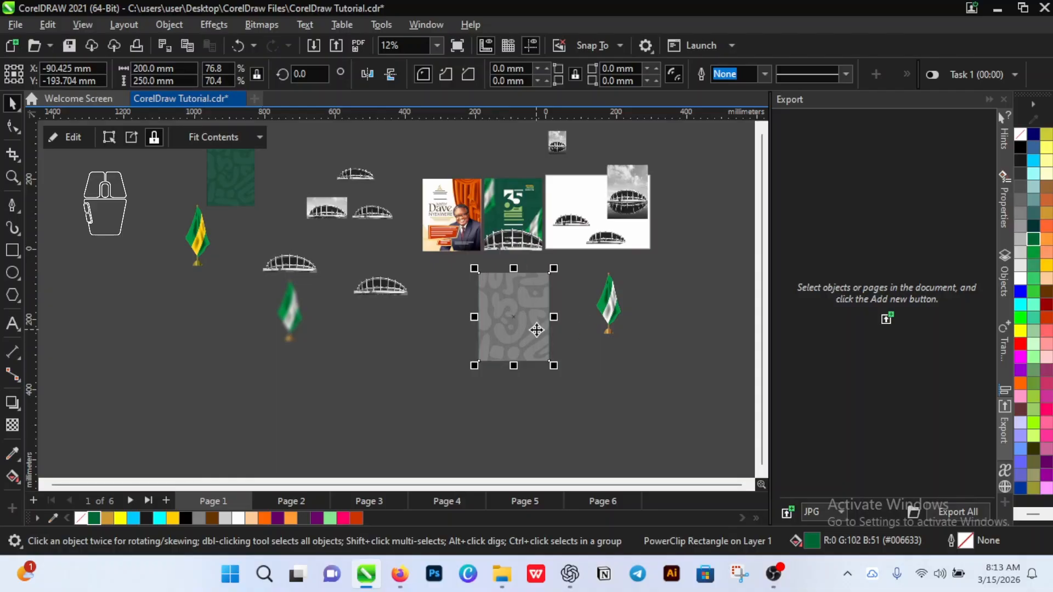
scroll(493, 290, up, 1)
scroll(496, 294, down, 2)
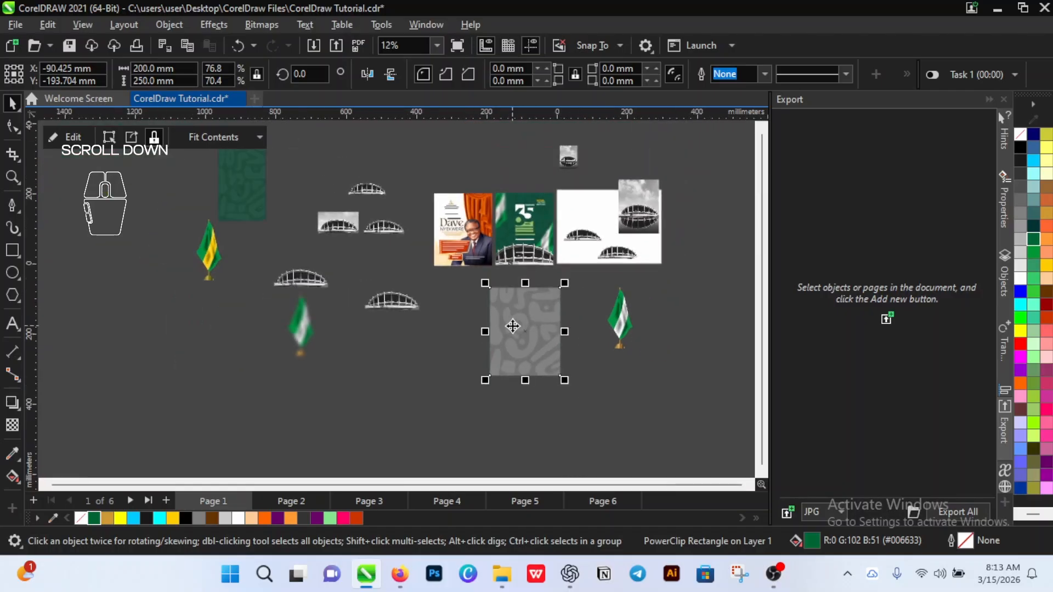
scroll(513, 345, up, 2)
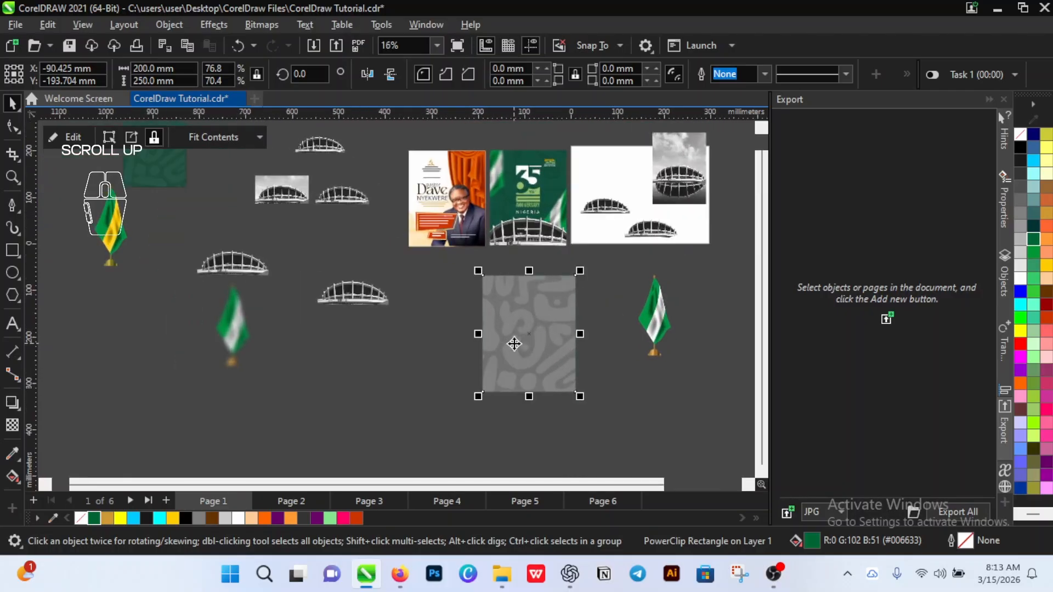
scroll(548, 344, up, 2)
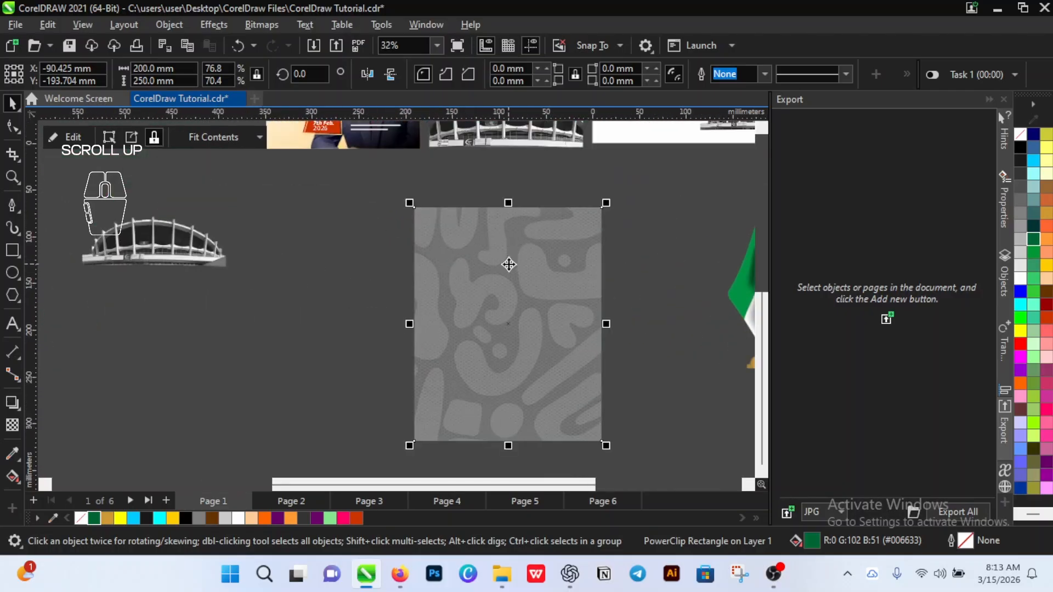
double_click(509, 264)
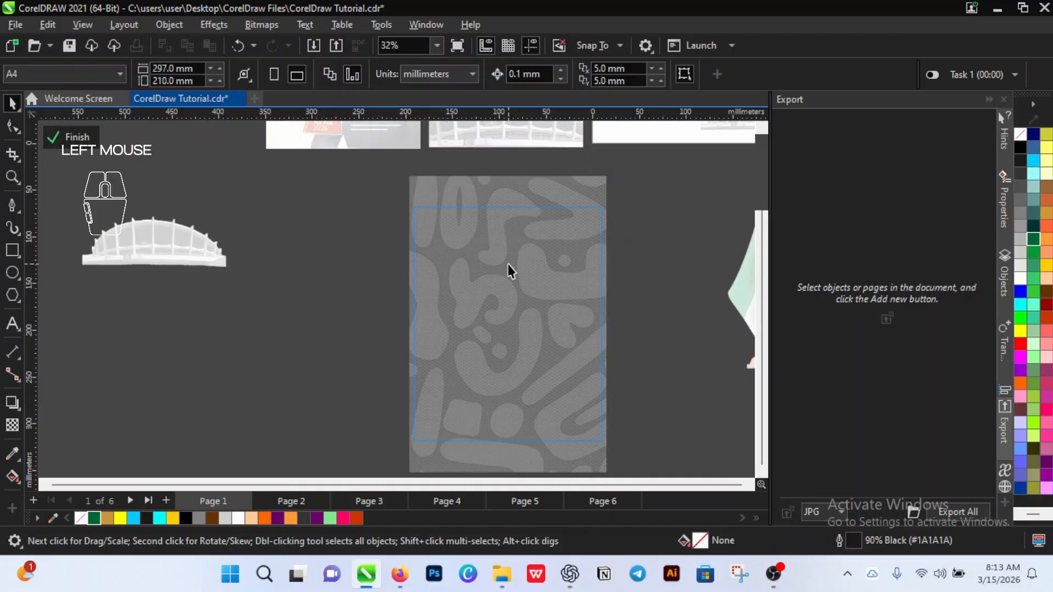
click(71, 138)
scroll(472, 261, up, 1)
scroll(468, 294, down, 2)
scroll(443, 202, up, 3)
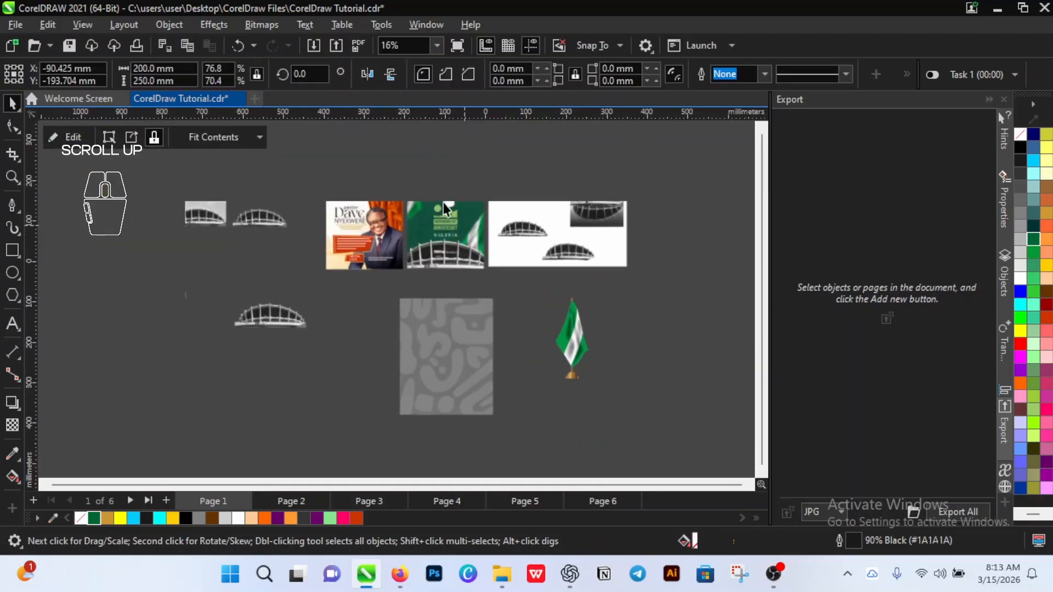
scroll(443, 205, up, 3)
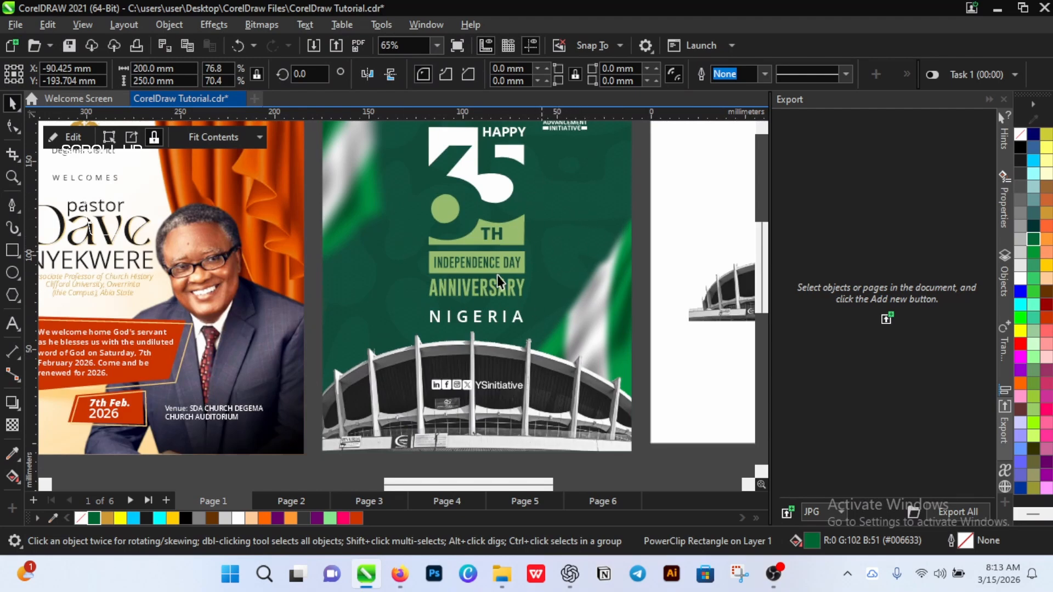
scroll(544, 252, down, 4)
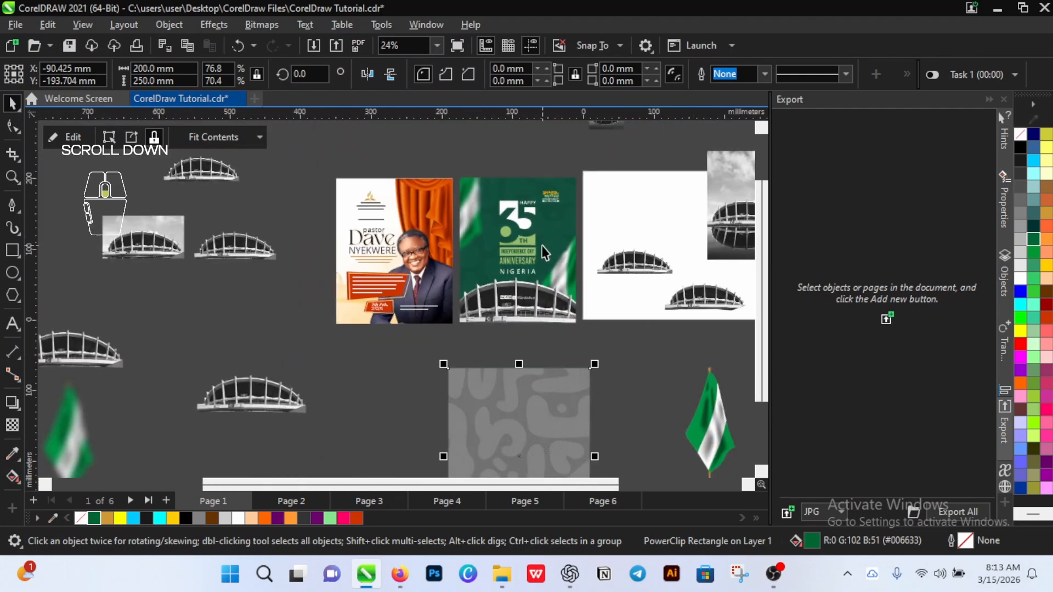
scroll(517, 362, up, 2)
scroll(547, 377, down, 1)
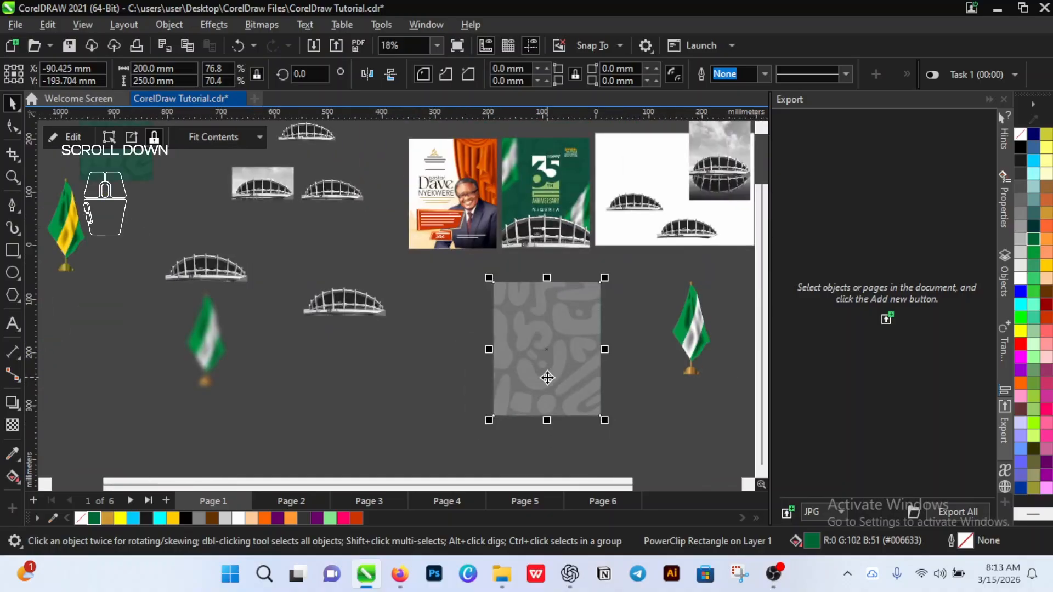
Step: Set the grey pattern's merge mode to Overlay inside the rectangle's PowerClip and finish editing the contents
double_click(570, 308)
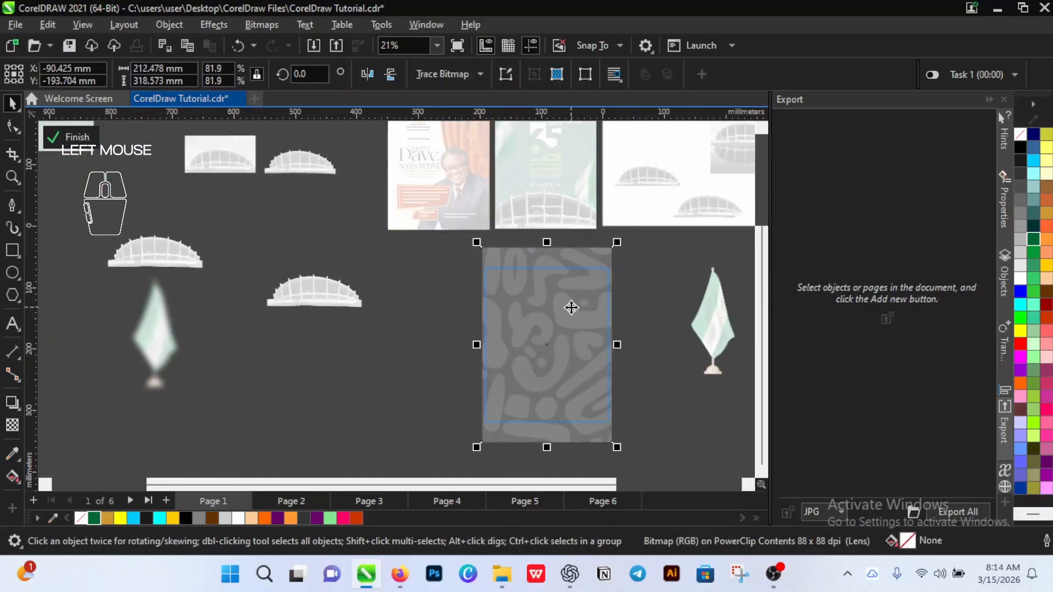
click(14, 427)
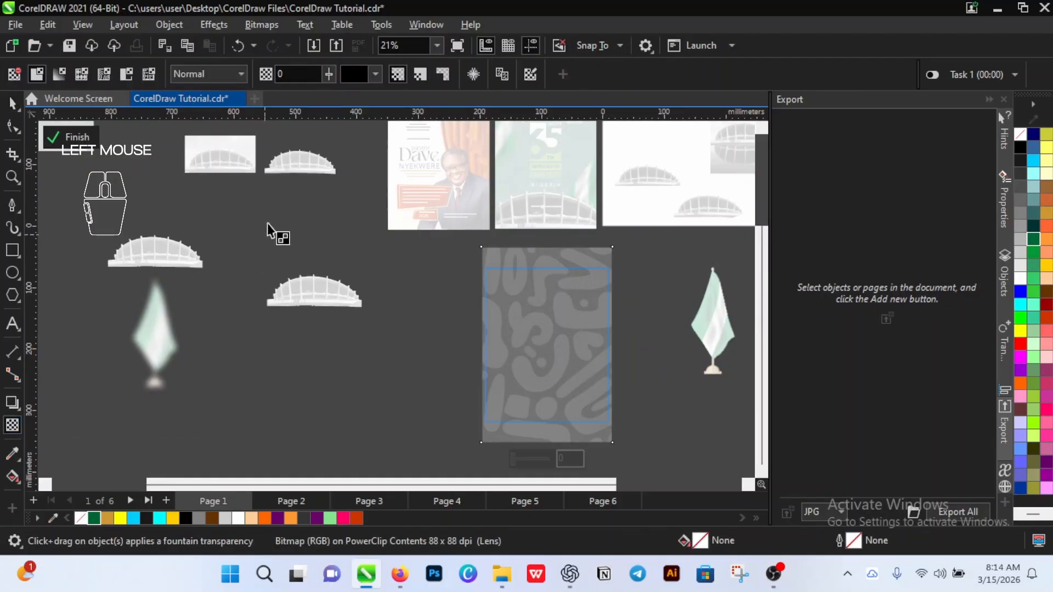
click(238, 81)
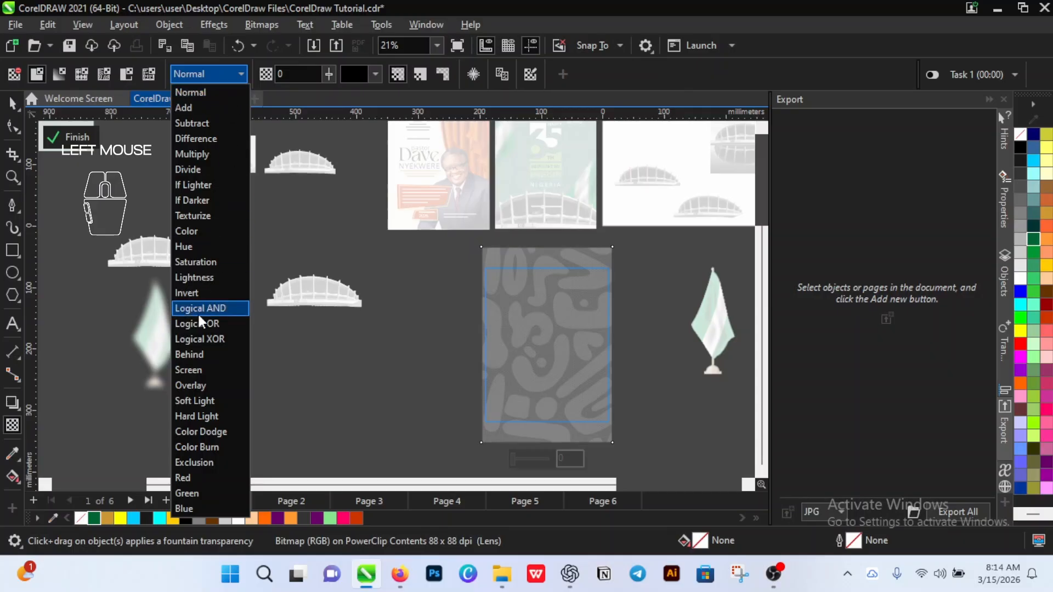
click(199, 385)
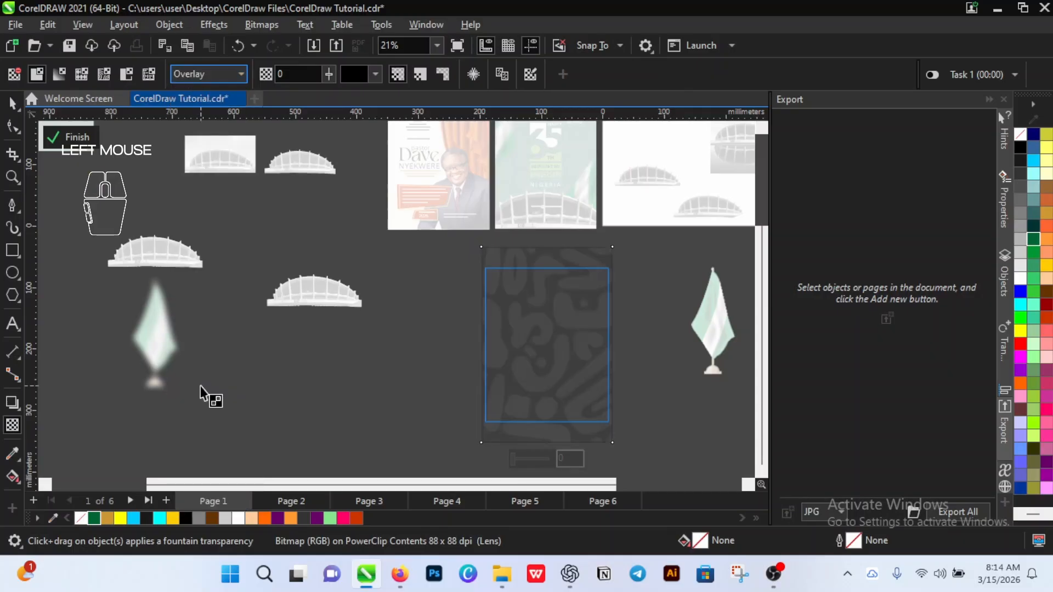
click(80, 139)
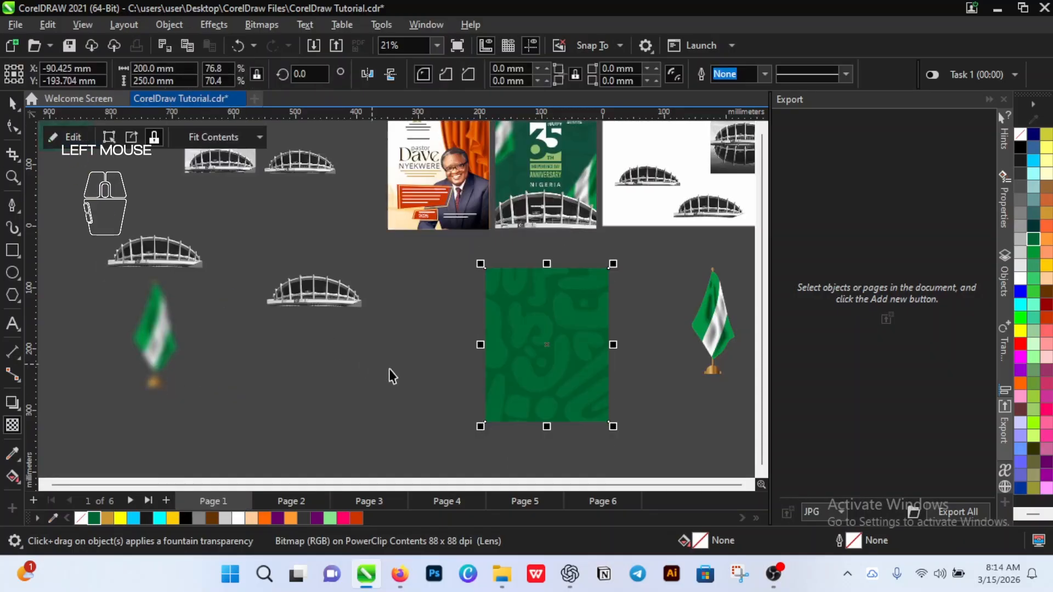
key(Escape)
scroll(549, 329, down, 2)
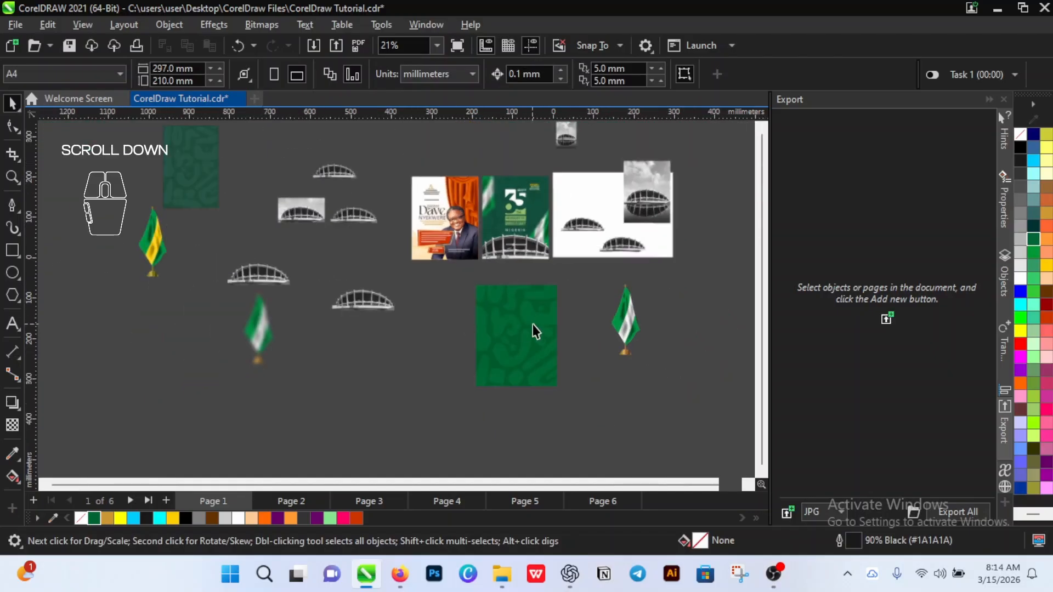
Step: Edit the green rectangle's PowerClip contents and set the pattern's merge mode to Multiply
scroll(530, 332, up, 3)
click(526, 328)
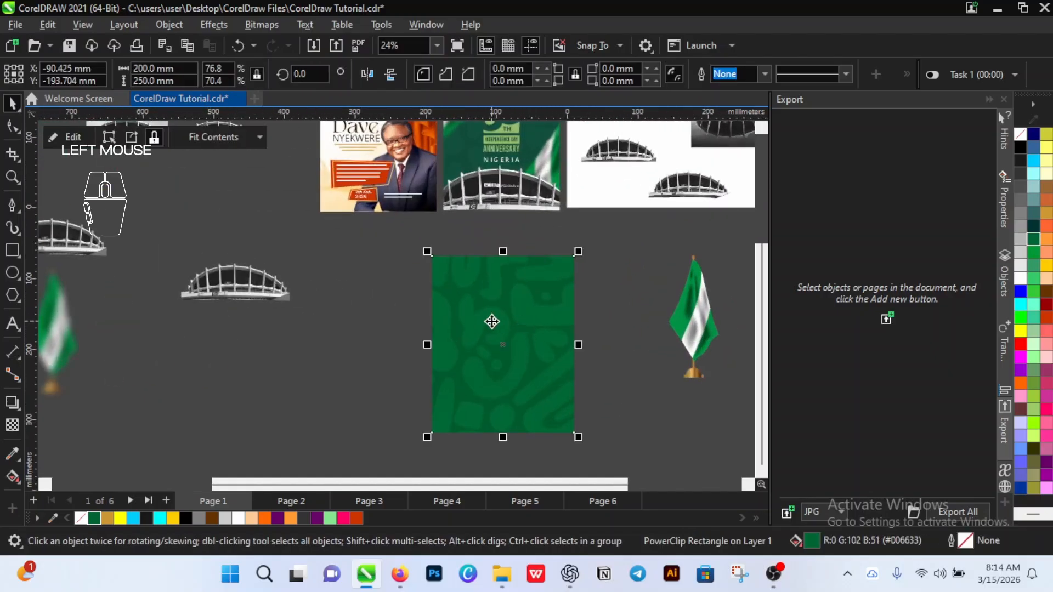
double_click(492, 321)
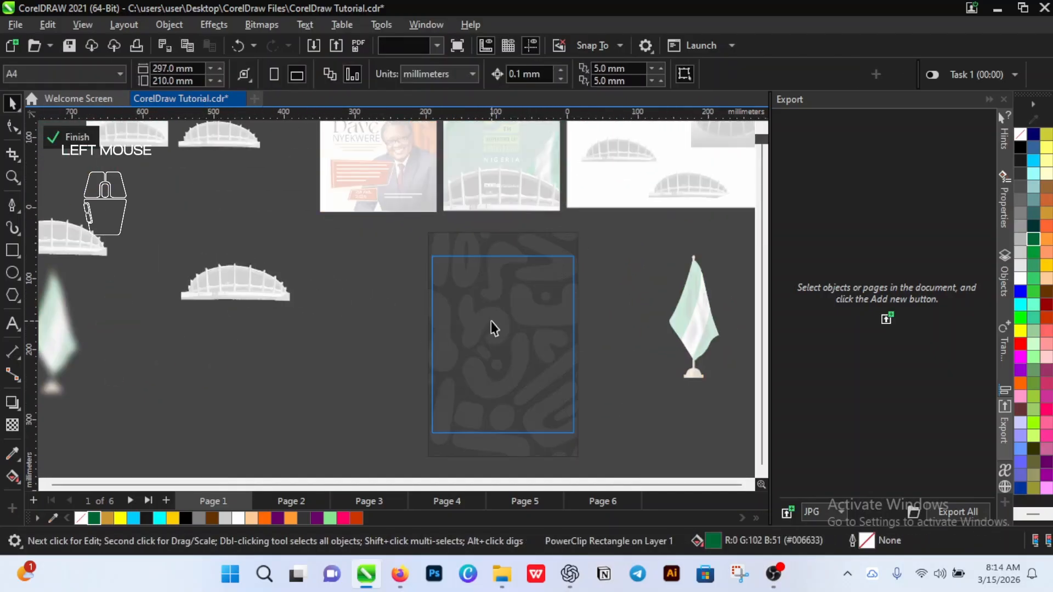
click(12, 425)
click(239, 74)
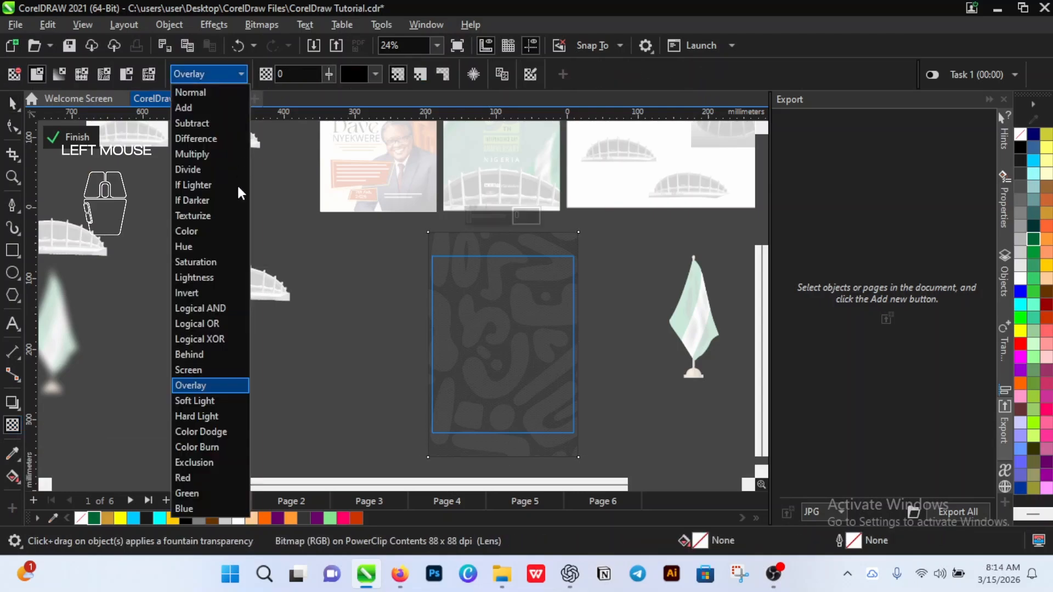
click(198, 155)
click(71, 137)
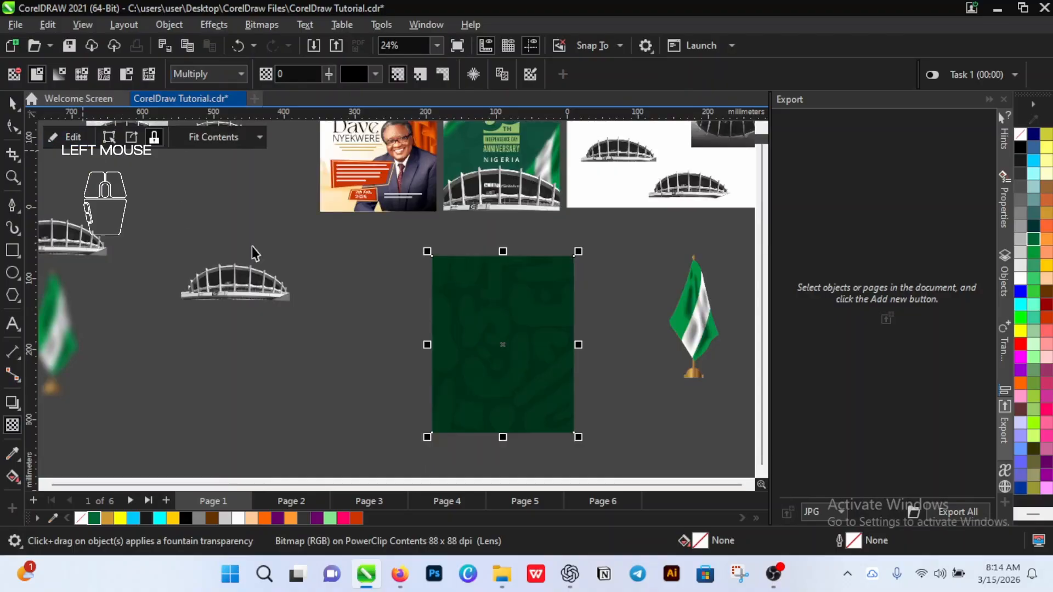
Step: Edit the rectangle's uniform fill with the HSB color viewer and try several green shades, including #034F29 and #094025
scroll(493, 329, up, 1)
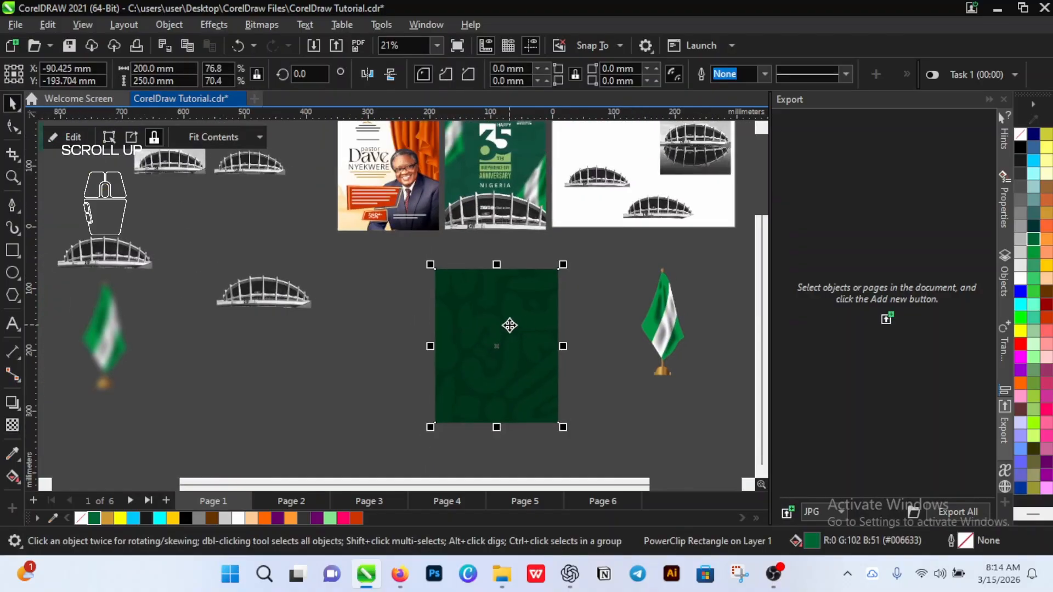
scroll(505, 334, down, 1)
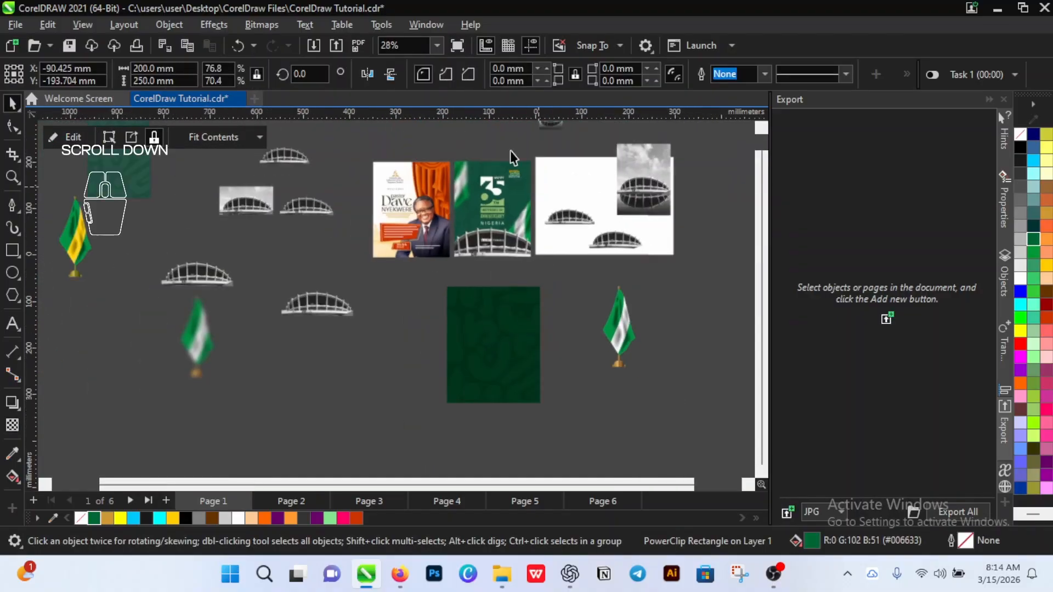
scroll(524, 196, up, 1)
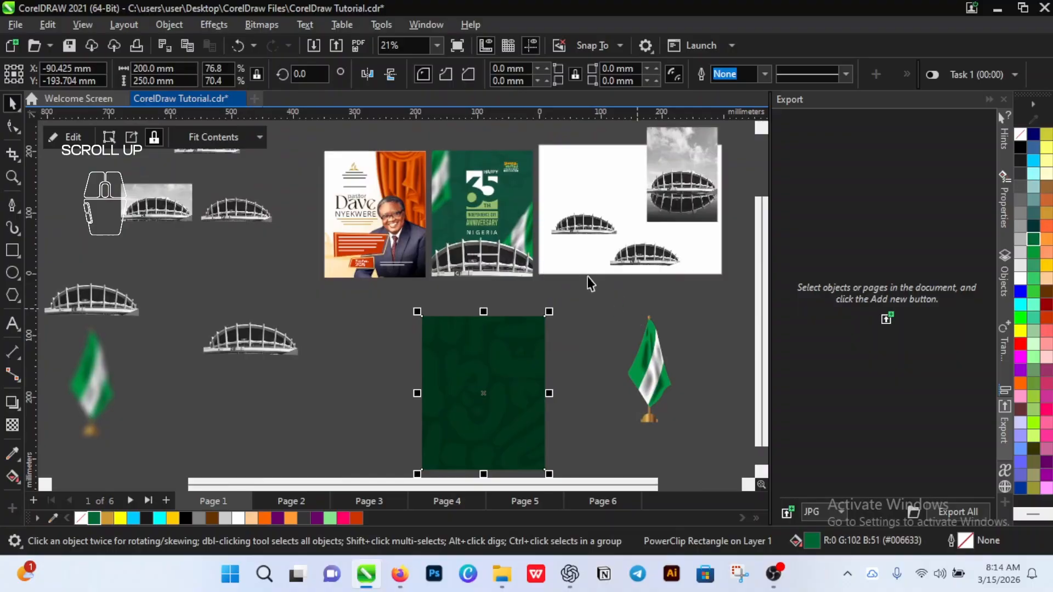
click(812, 541)
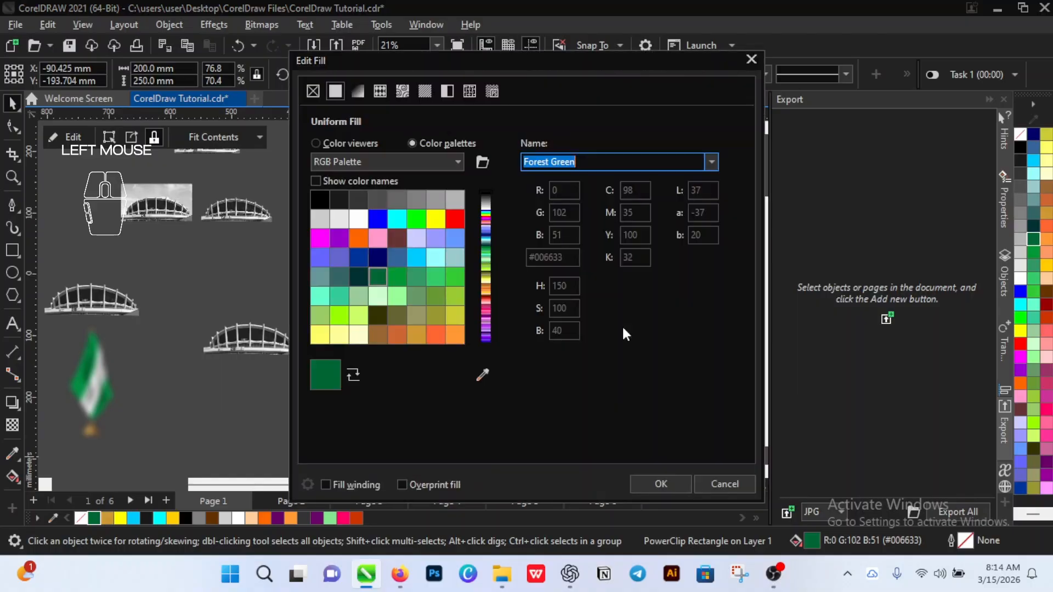
drag(459, 63, 761, 82)
click(666, 157)
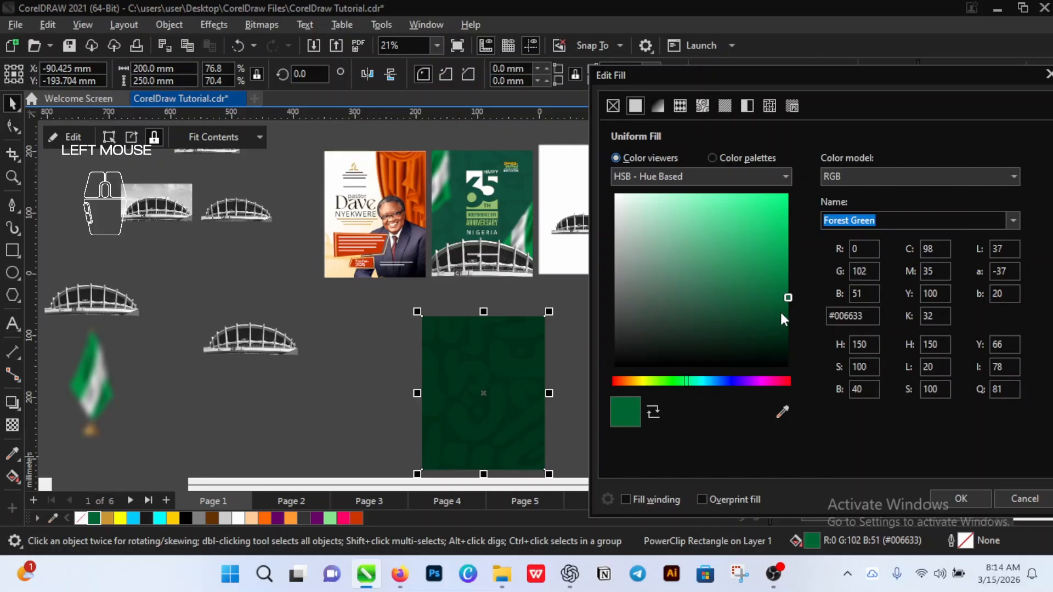
click(781, 314)
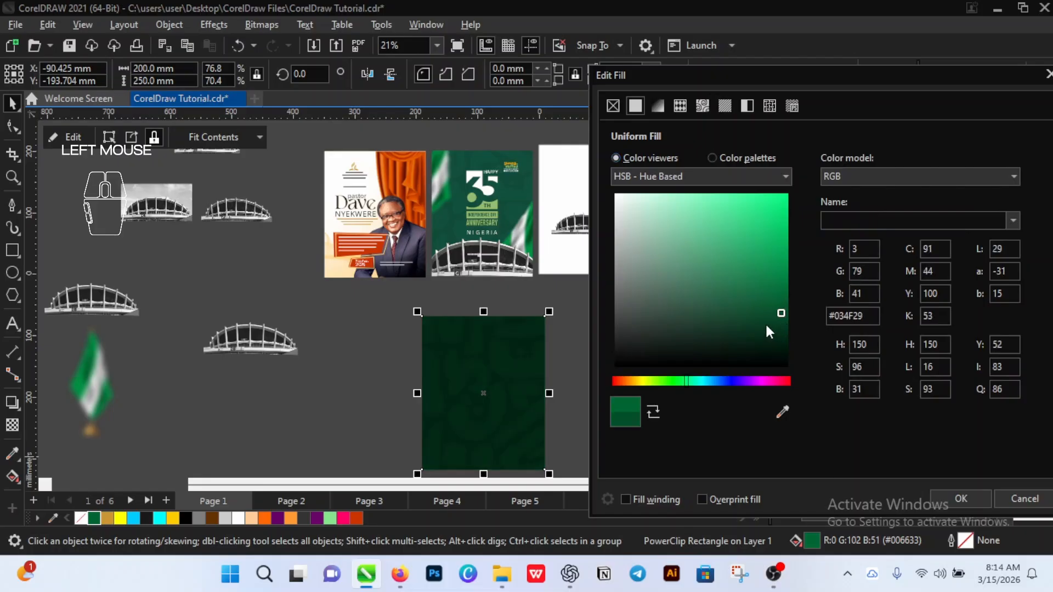
click(764, 322)
click(742, 317)
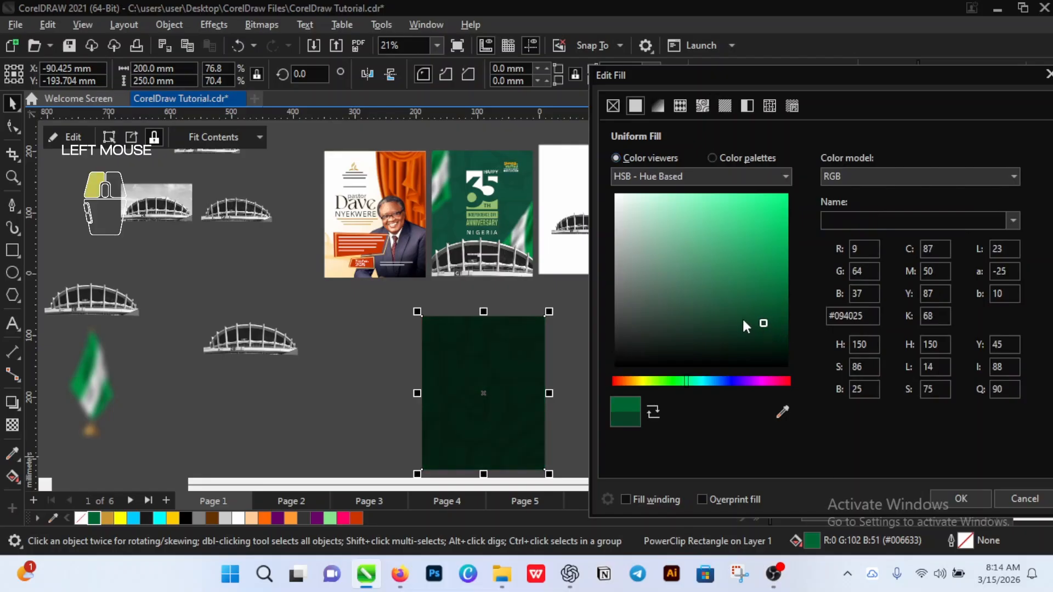
click(760, 281)
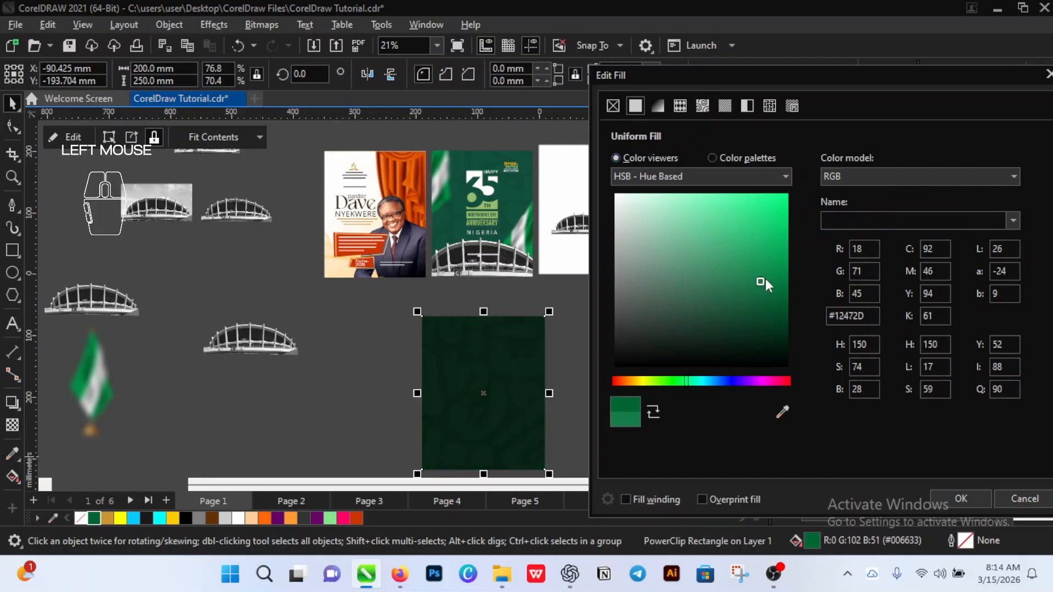
Step: Tune the green rectangle's uniform fill through several hues and shades, and apply the dark green #006941
click(695, 379)
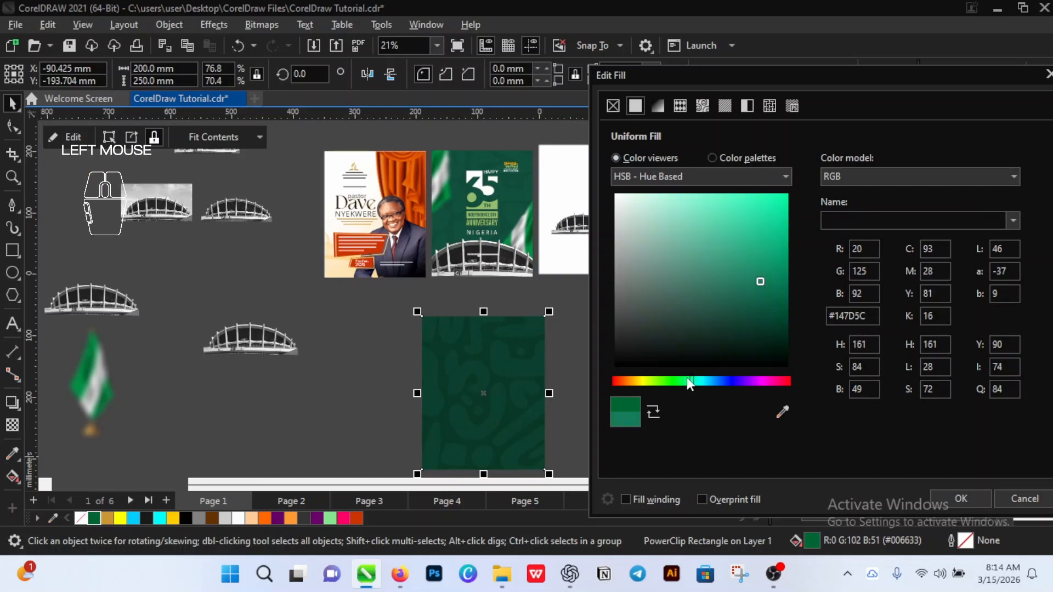
click(686, 380)
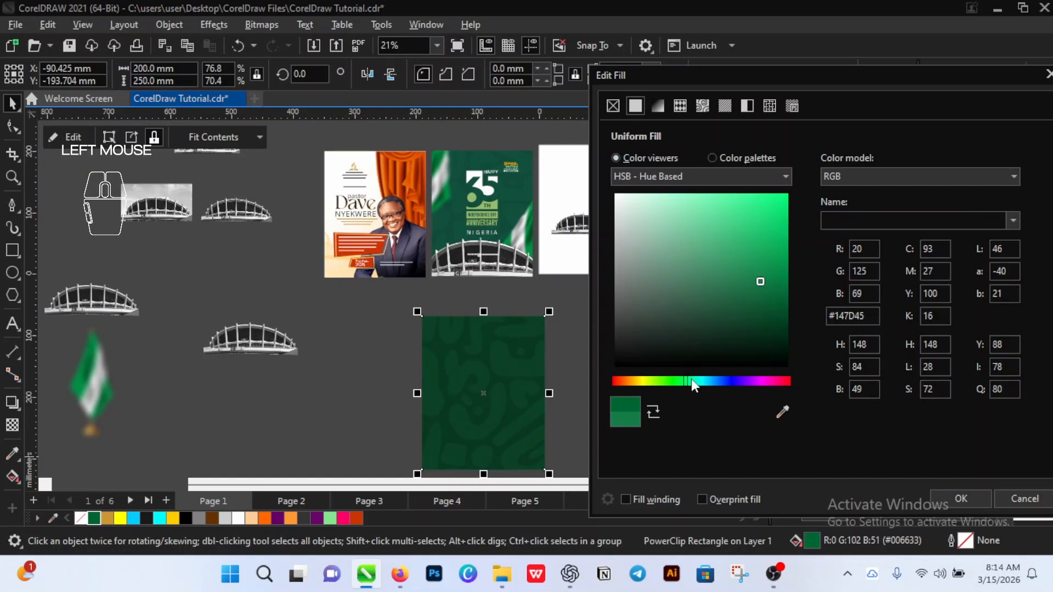
click(691, 380)
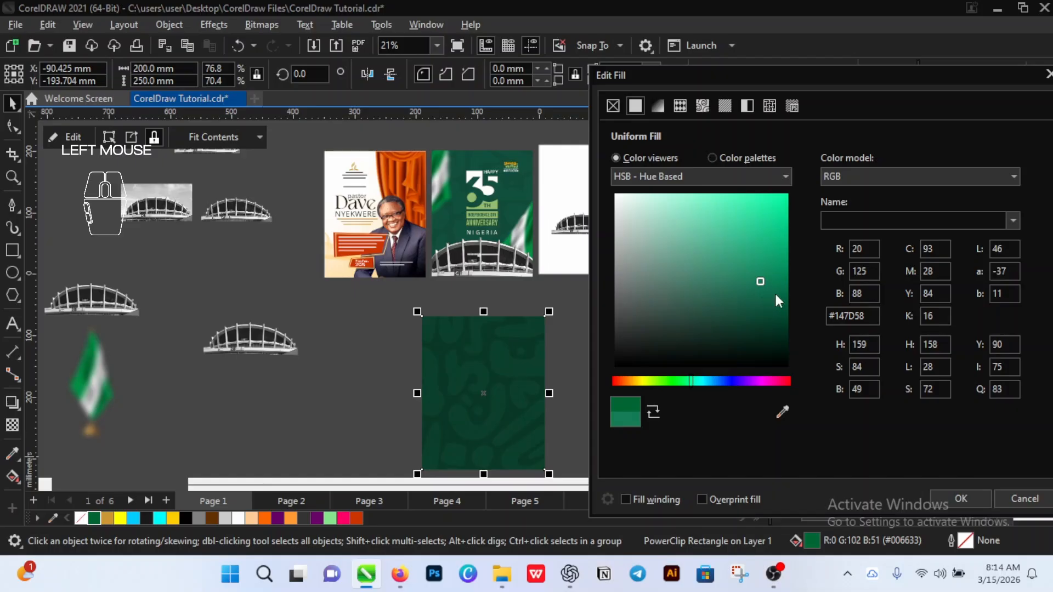
mouse_move(775, 295)
mouse_down()
mouse_move(792, 308)
mouse_move(787, 319)
mouse_move(788, 296)
mouse_up()
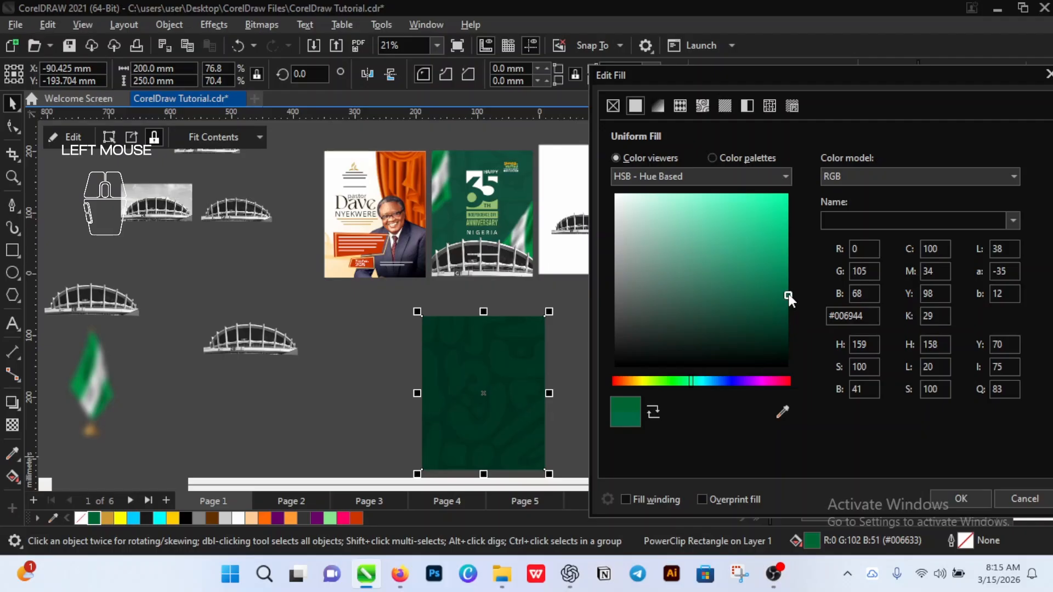
click(693, 382)
click(690, 382)
mouse_move(788, 295)
mouse_down()
mouse_move(795, 306)
mouse_move(791, 295)
mouse_up()
click(961, 498)
Step: Edit the green rectangle's PowerClip contents and apply a uniform transparency of about 23 to the Multiply pattern
scroll(547, 344, down, 3)
scroll(504, 343, up, 3)
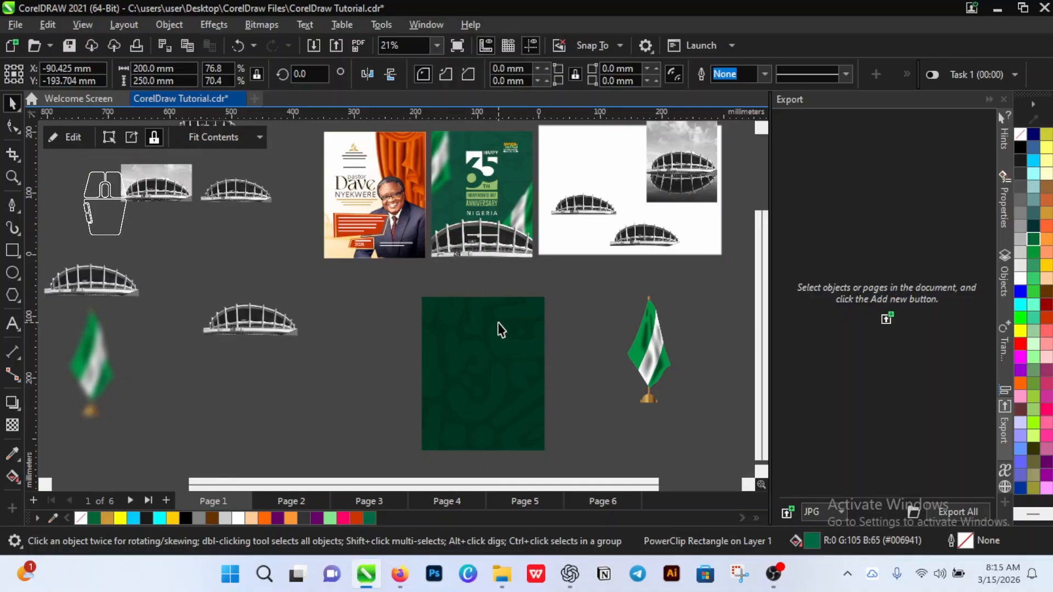
click(498, 328)
click(499, 325)
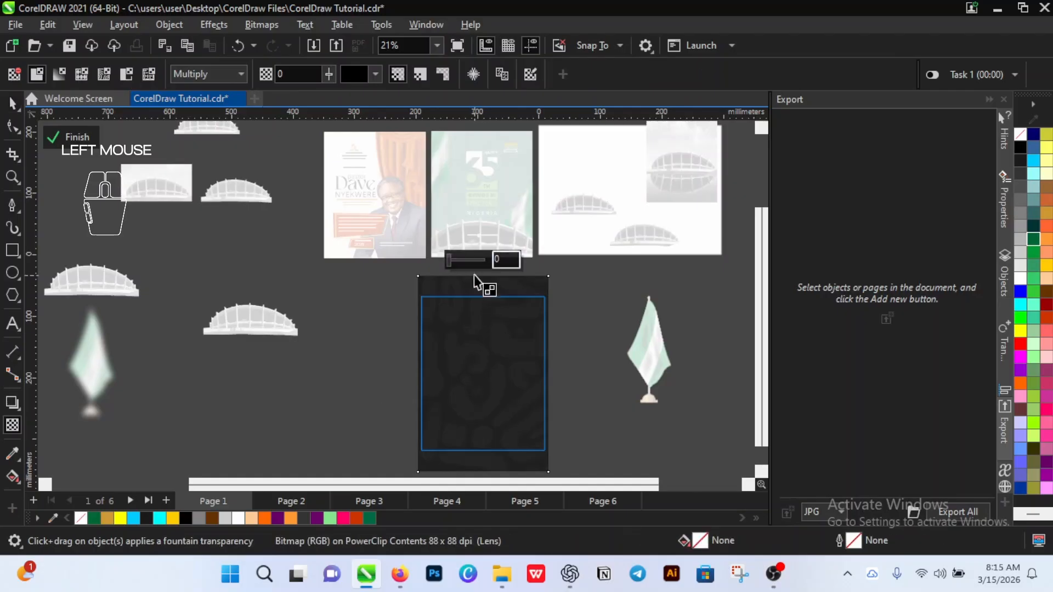
click(457, 258)
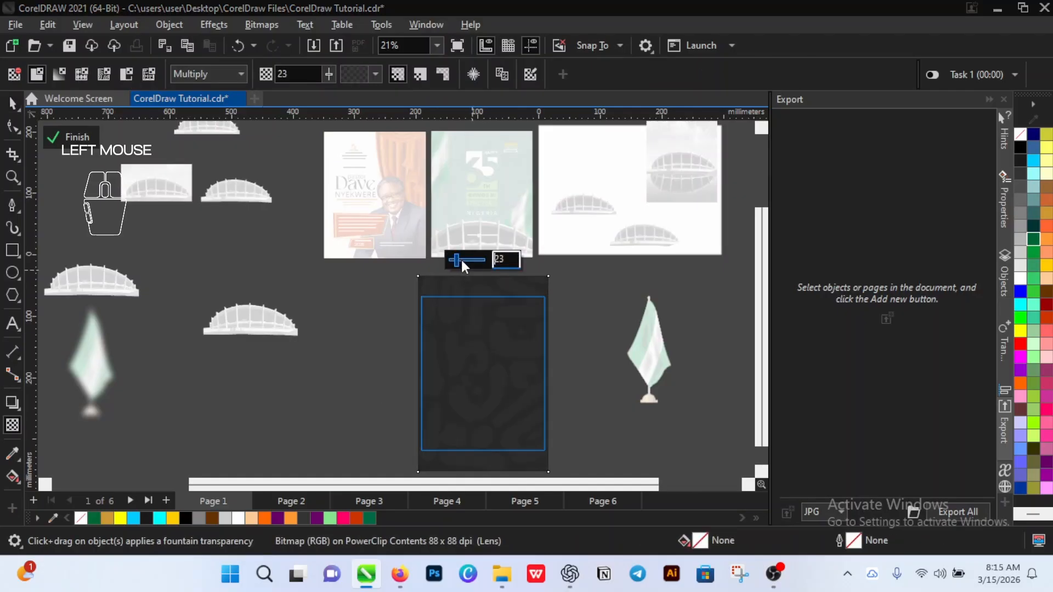
key(Up)
key(Up)
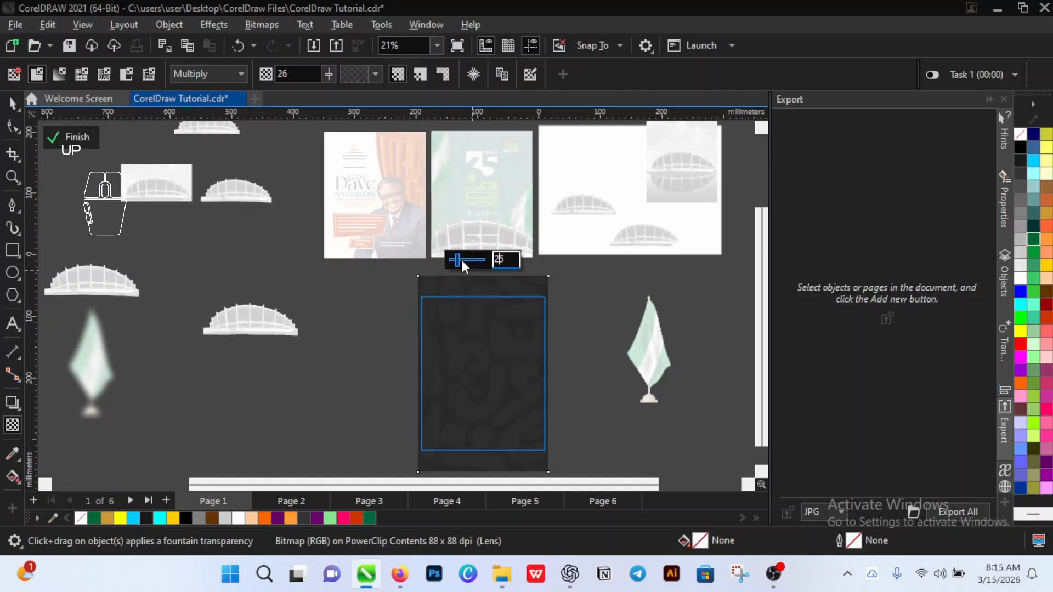
key(Down)
drag(457, 262, 458, 264)
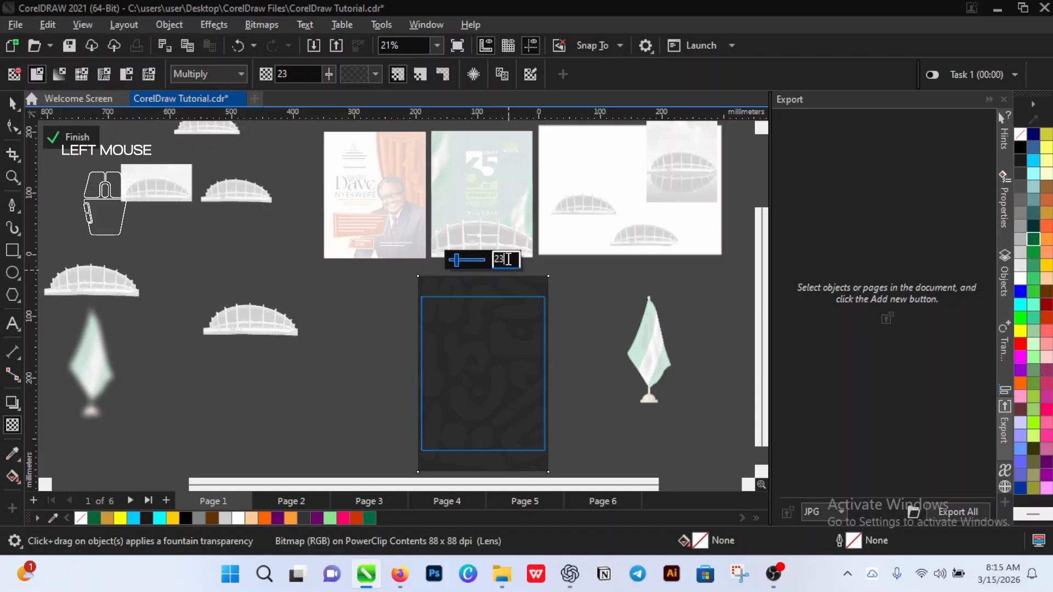
Step: Try a transparency of 50 on the clipped pattern, and set it to 25 instead
double_click(508, 260)
text(5)
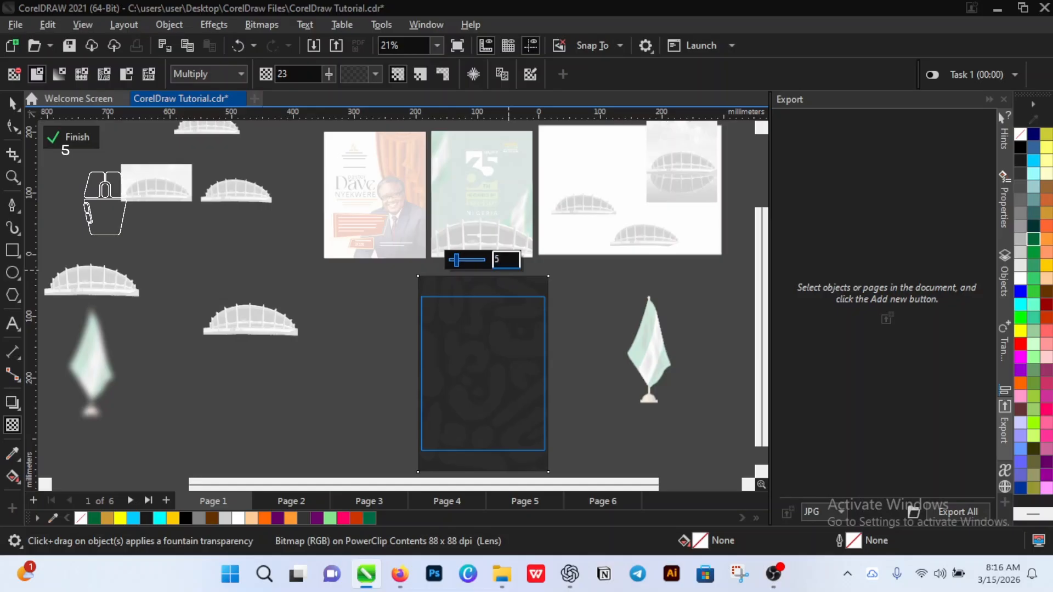
text(0)
key(Return)
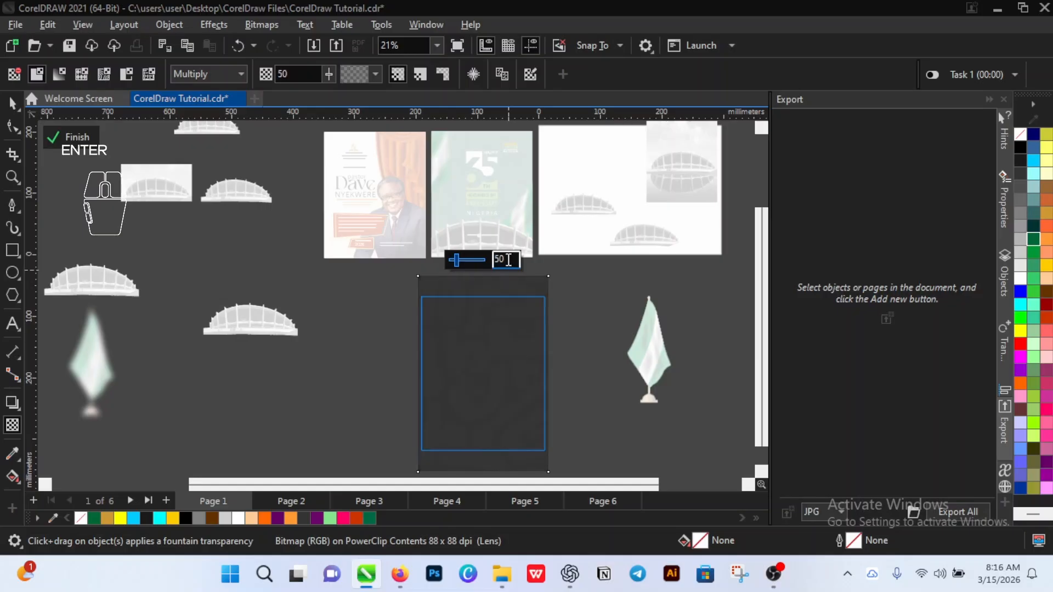
double_click(509, 260)
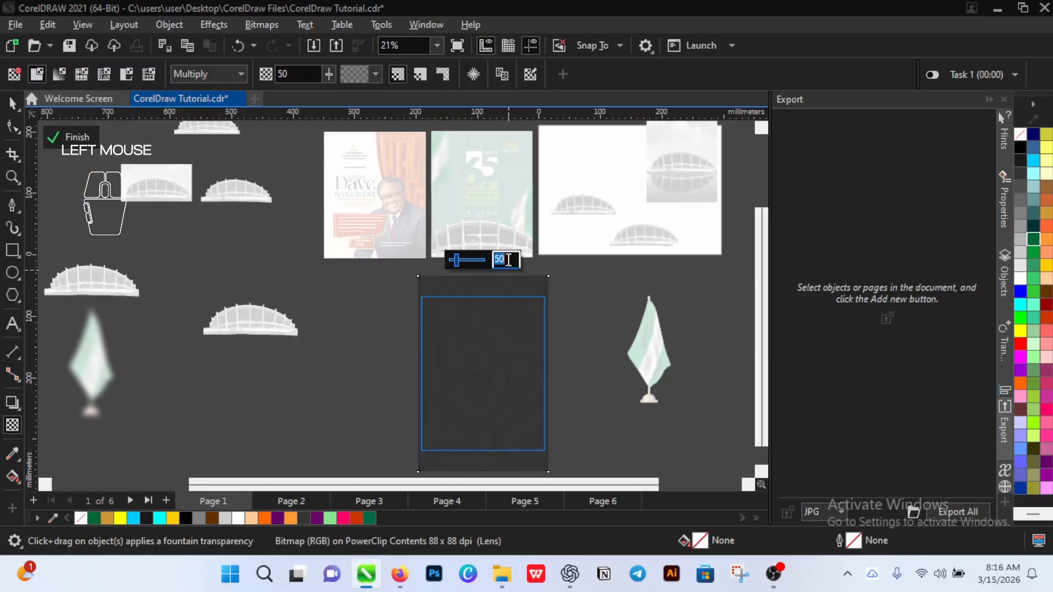
text(25)
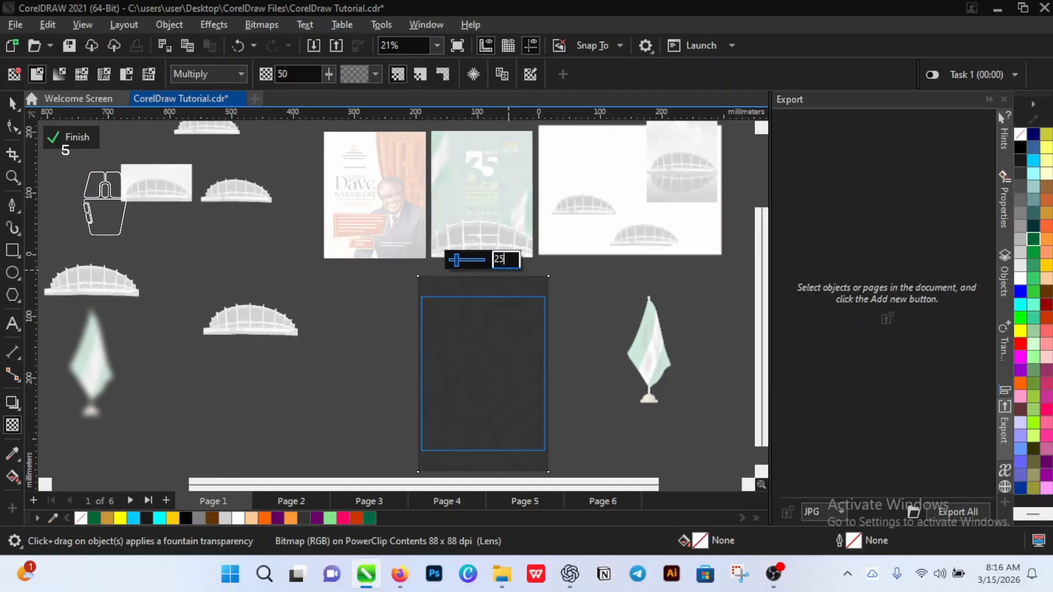
key(Return)
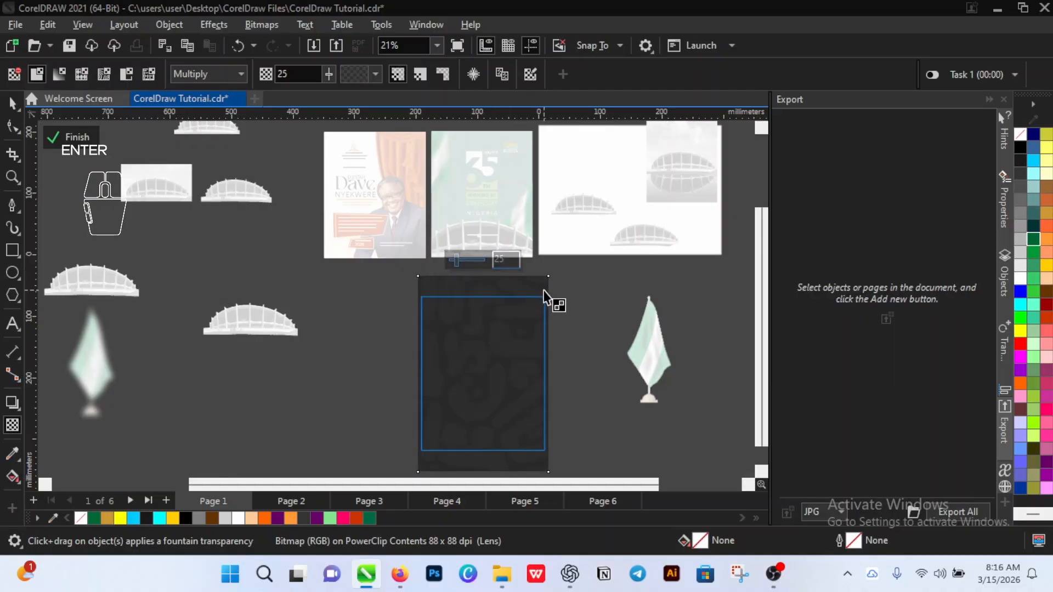
Step: Nudge the pattern's transparency in single steps, settle on 25, and finish editing the PowerClip contents
click(509, 259)
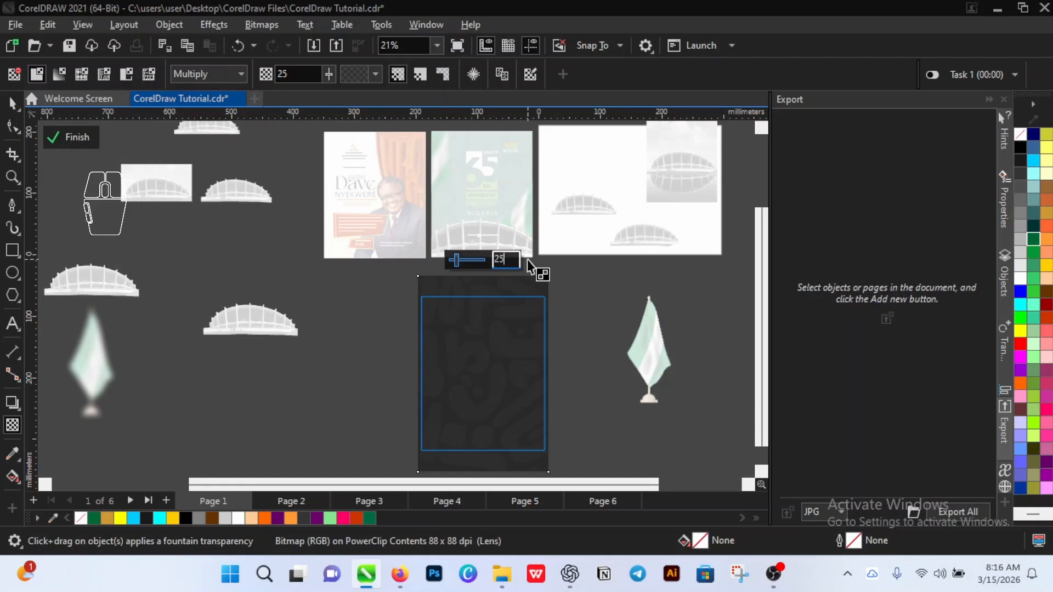
key(Up)
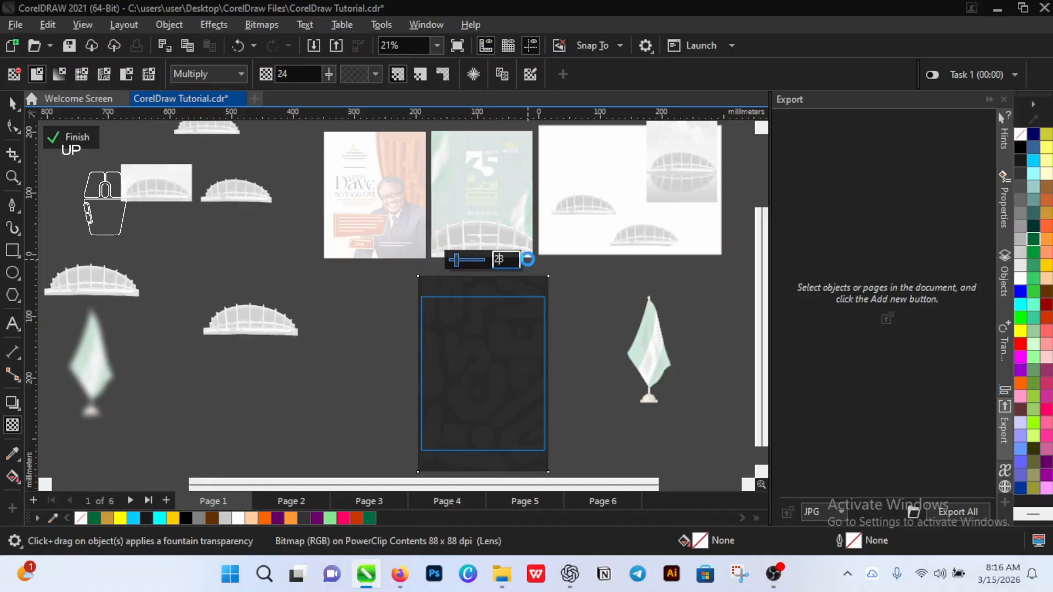
key(Down)
key(Up)
key(Down)
key(Right)
key(Left)
key(Up)
key(Down)
key(Up)
key(Up)
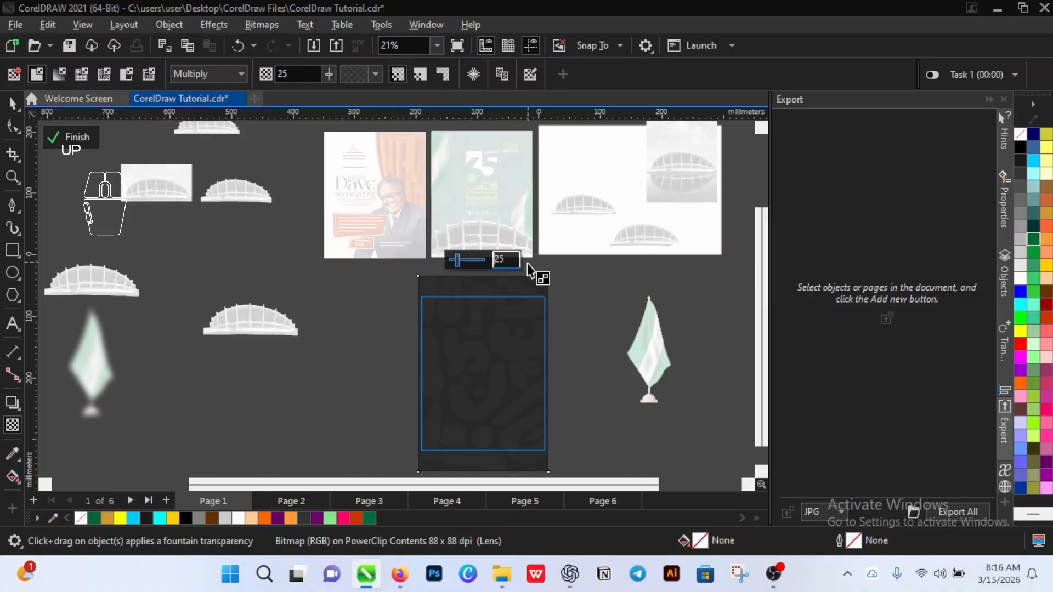
scroll(496, 305, down, 1)
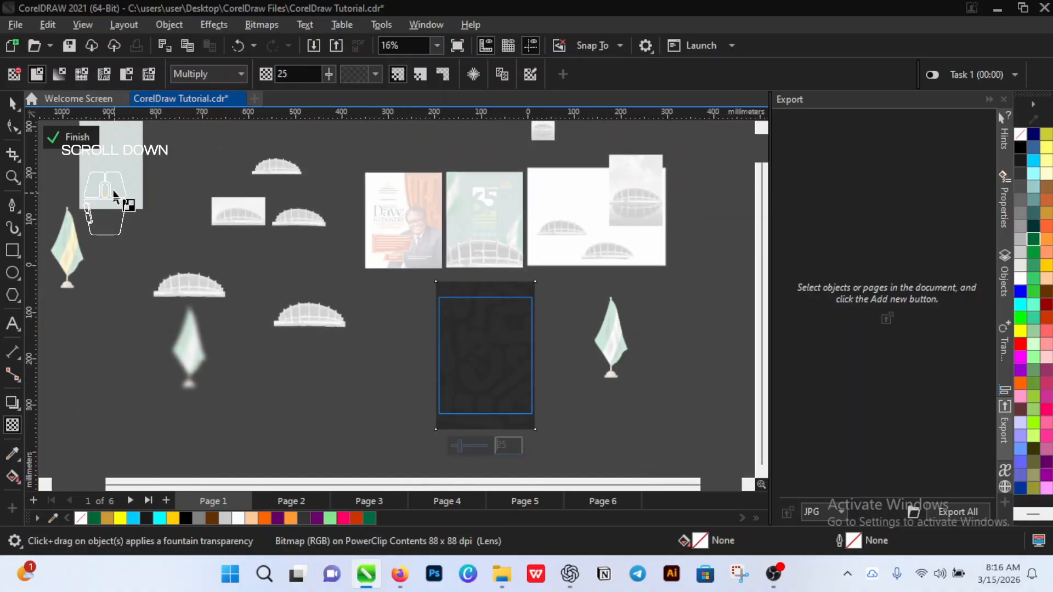
click(71, 138)
click(411, 368)
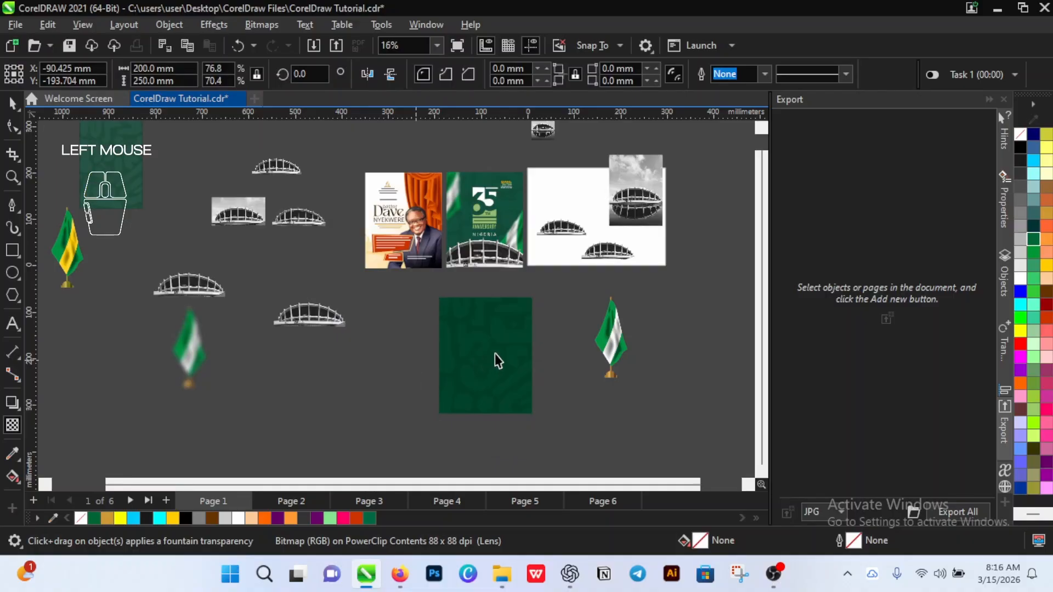
Step: Duplicate the sharp green-and-white flag, rotate the copy to about 341°, and place it over the green rectangle's upper-left corner
scroll(497, 353, up, 4)
scroll(502, 353, down, 5)
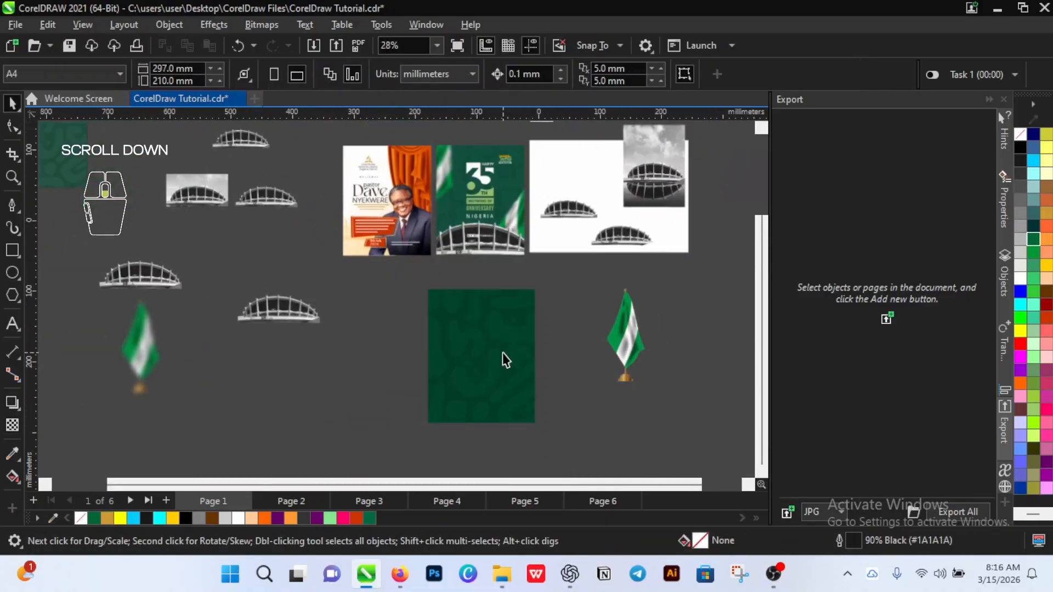
scroll(549, 329, down, 2)
scroll(461, 369, up, 2)
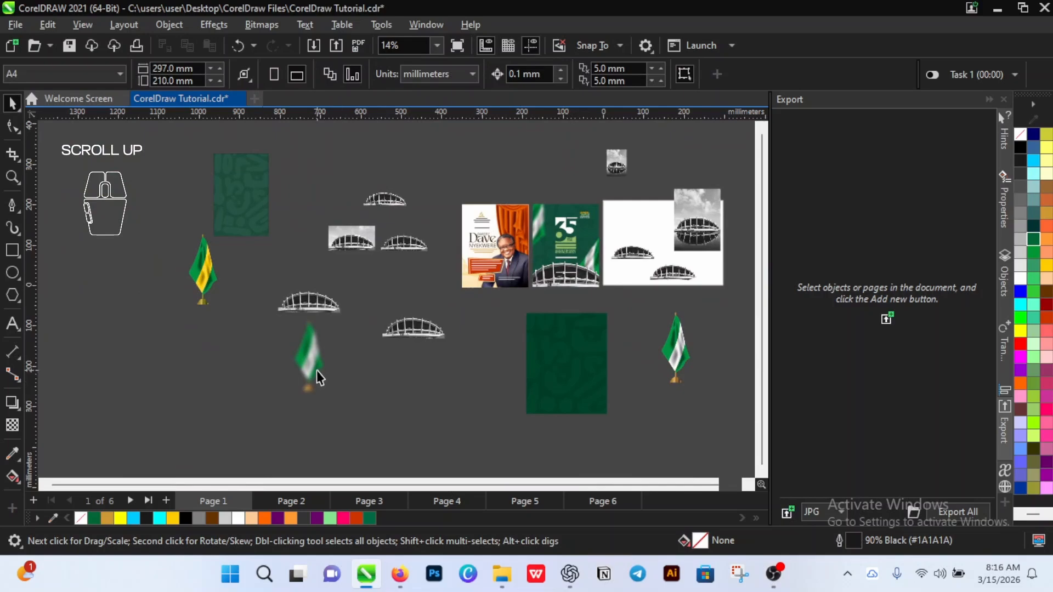
click(679, 359)
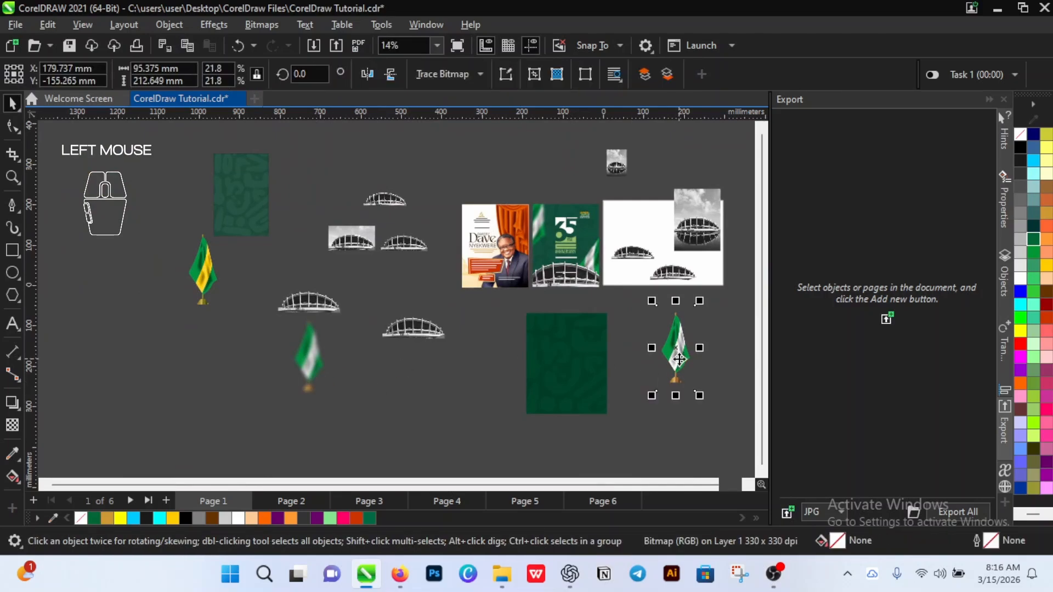
drag(679, 360, 525, 352)
right_click(524, 353)
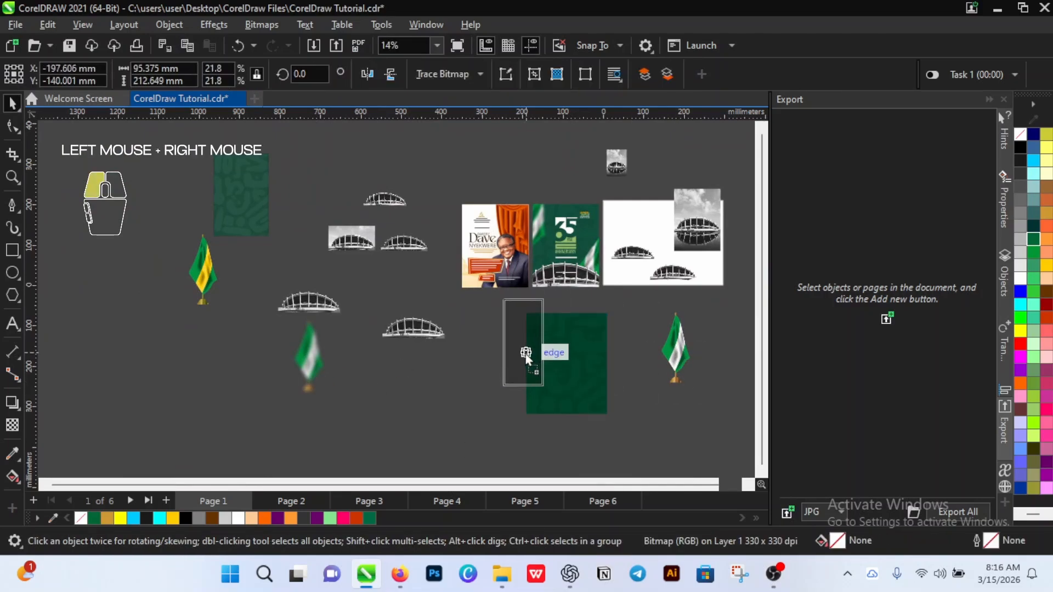
click(523, 322)
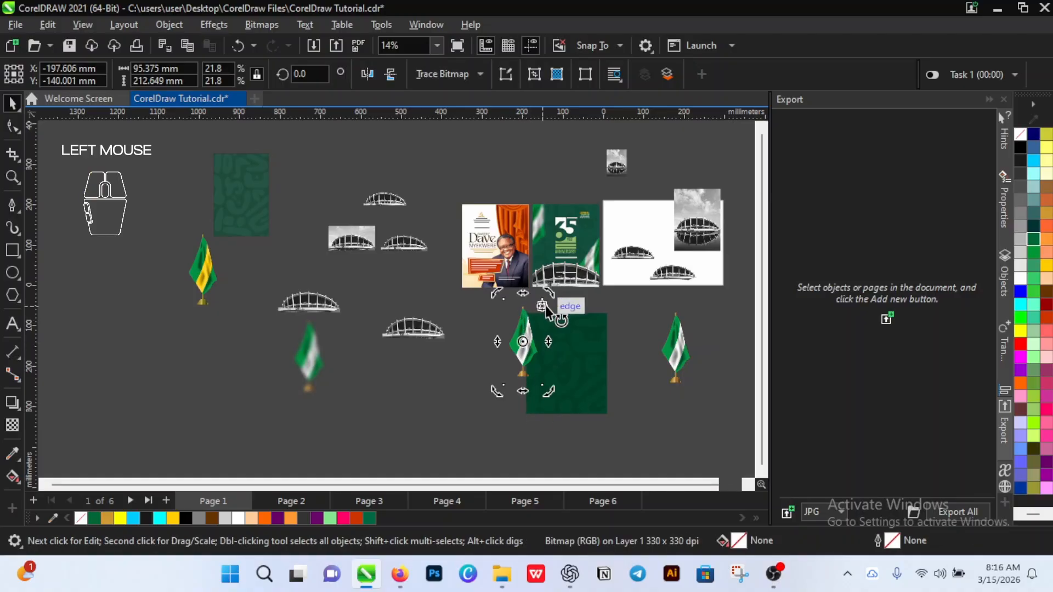
drag(547, 292, 564, 302)
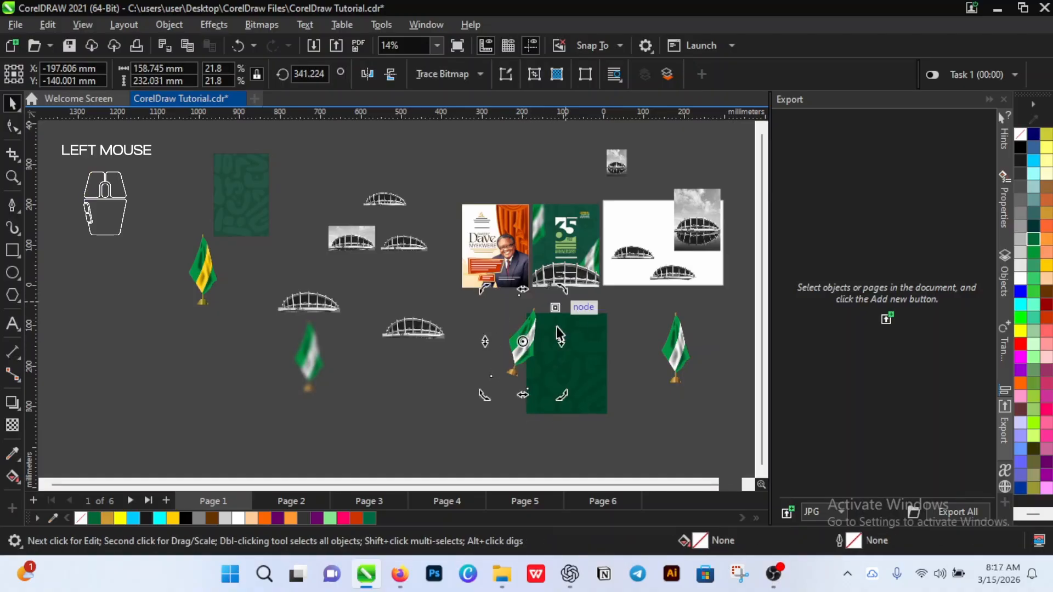
click(451, 401)
drag(531, 353, 534, 283)
Step: Duplicate the tilted flag onto the green rectangle's lower-right corner and mirror the copy horizontally
scroll(535, 329, up, 4)
scroll(536, 294, down, 1)
scroll(536, 294, up, 1)
scroll(536, 298, down, 3)
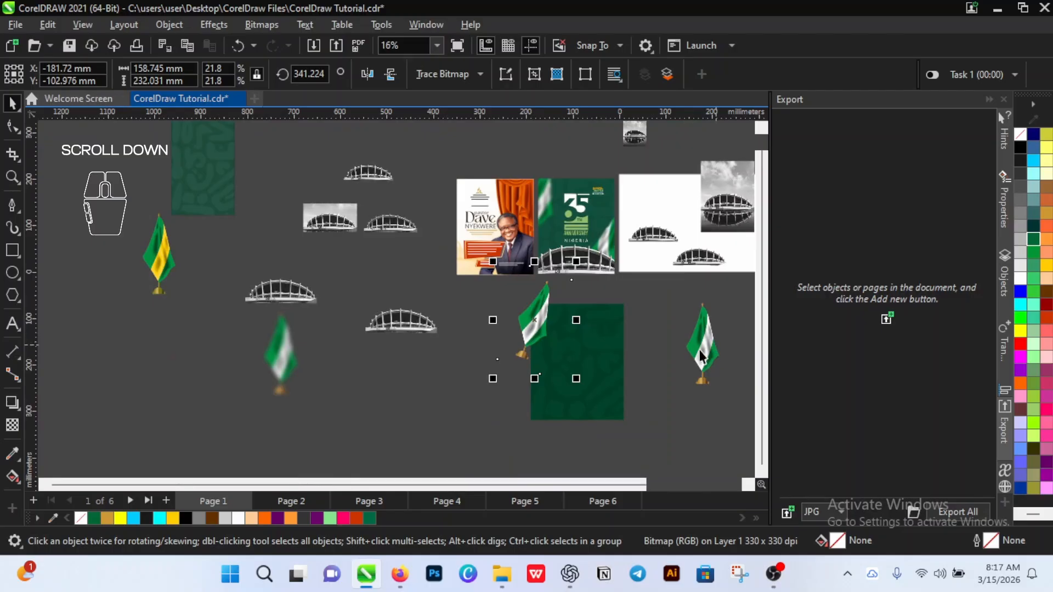
scroll(663, 345, down, 2)
scroll(664, 346, up, 1)
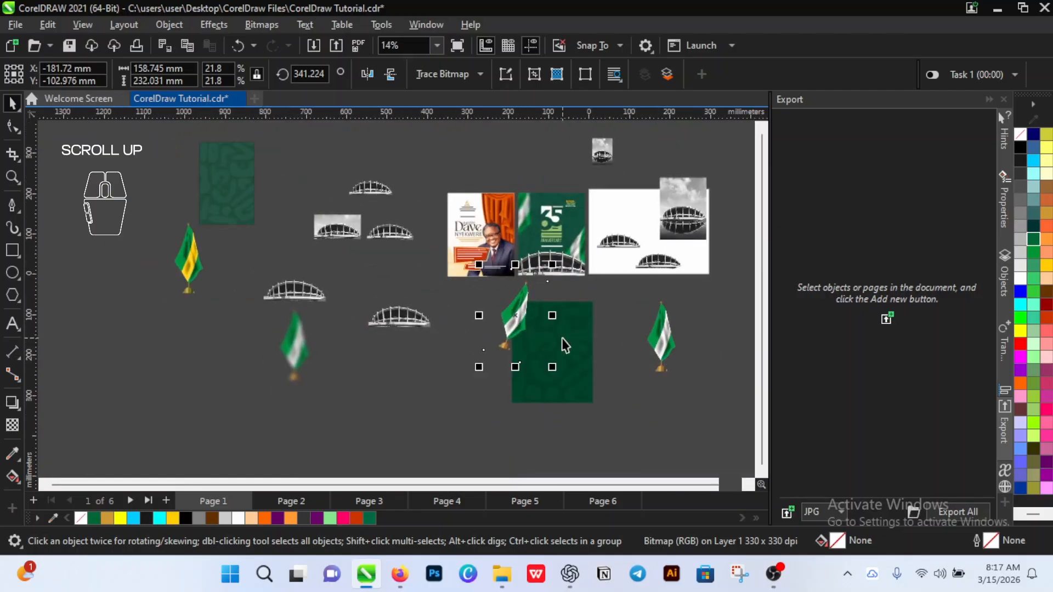
drag(523, 334, 592, 387)
right_click(592, 387)
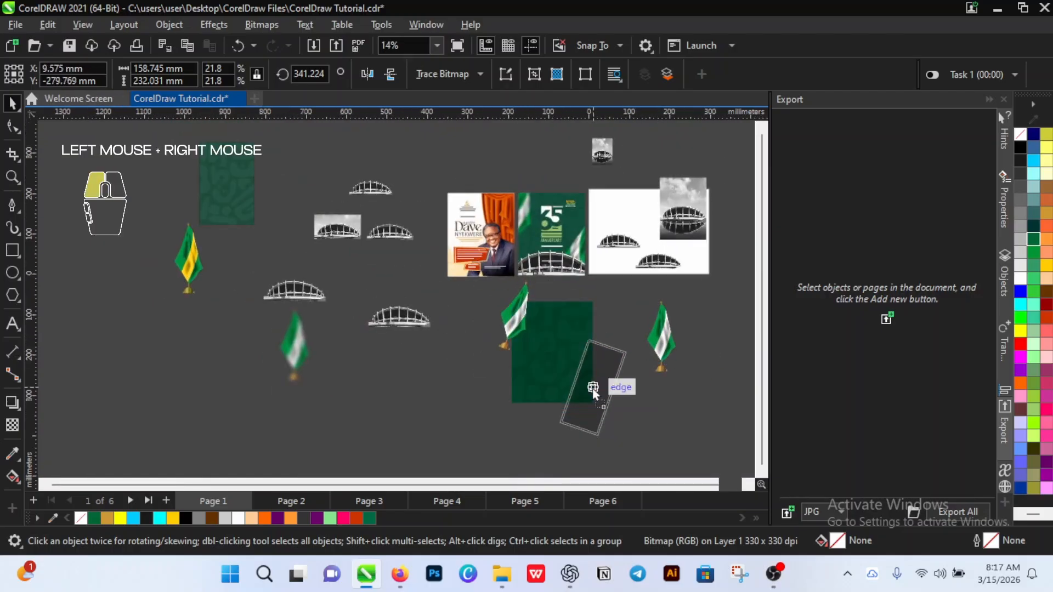
click(366, 68)
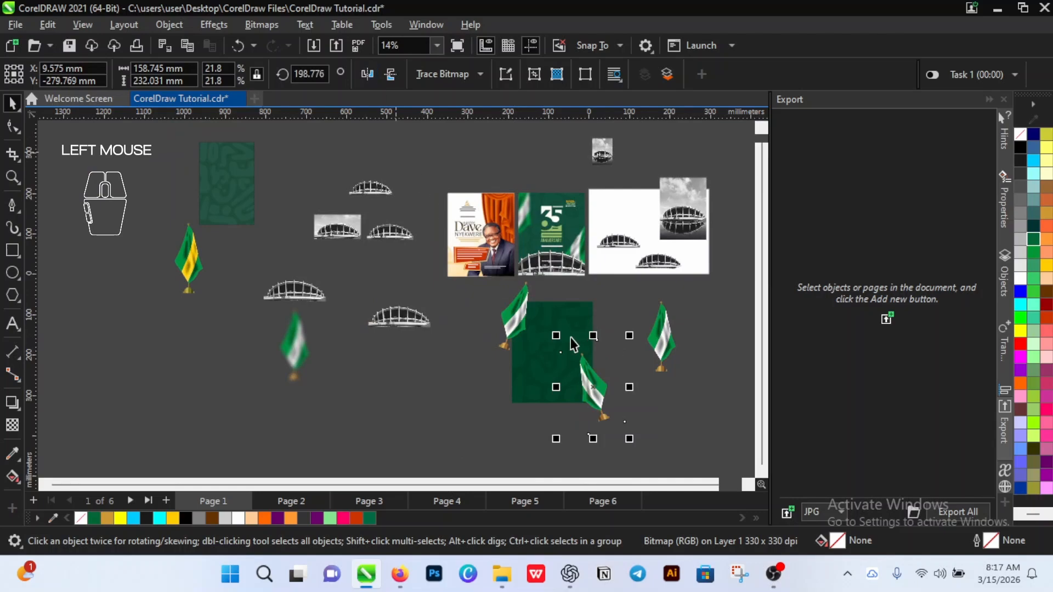
scroll(591, 389, up, 2)
drag(592, 363, 593, 357)
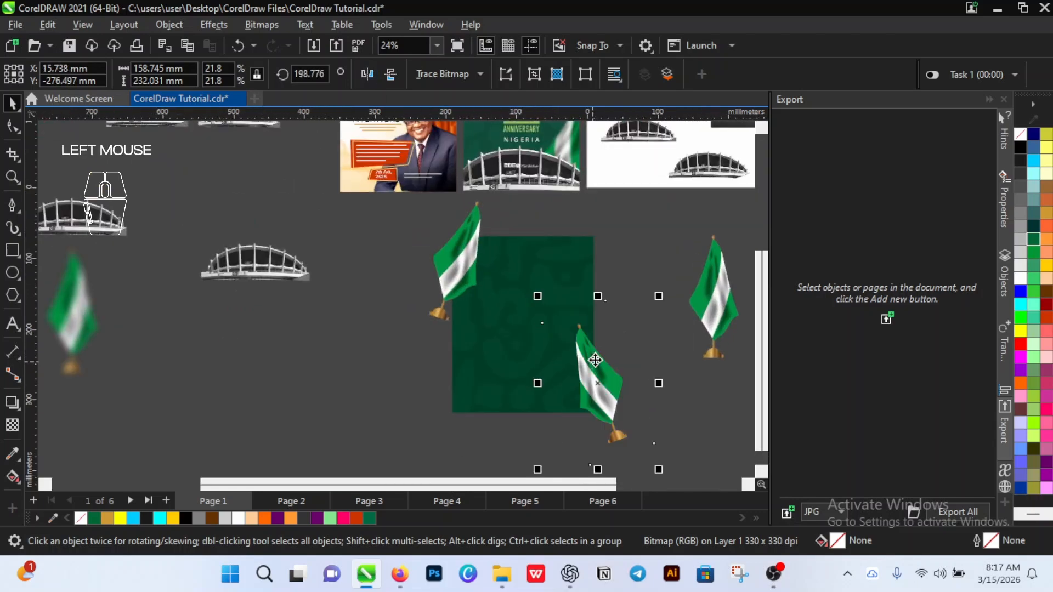
Step: Rotate the mirrored flag clockwise so its top leans outward, and move it up and inward along the green rectangle's right edge
click(596, 348)
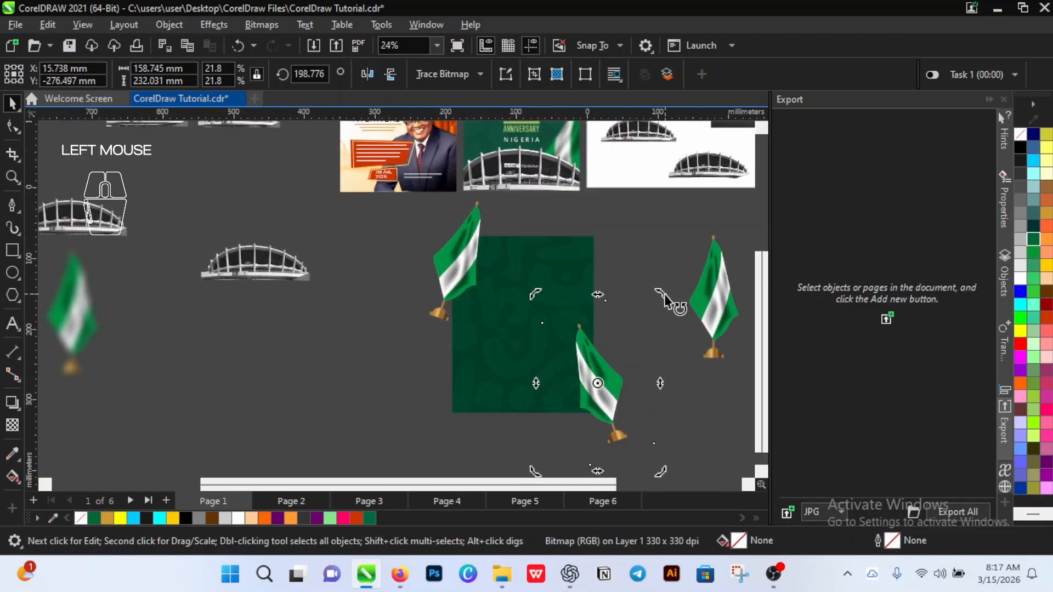
drag(673, 296, 685, 337)
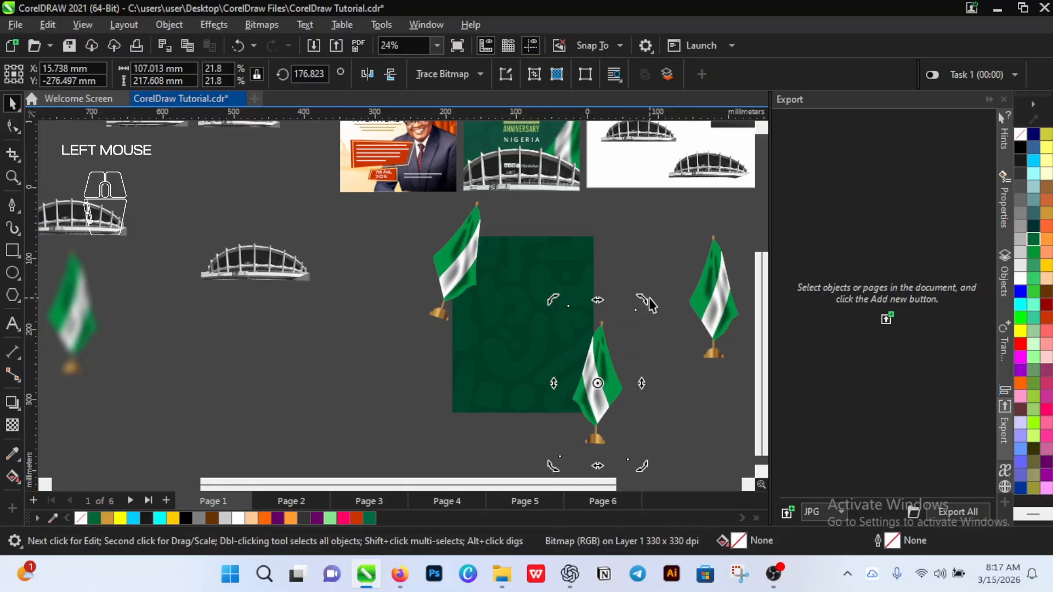
drag(646, 303, 670, 329)
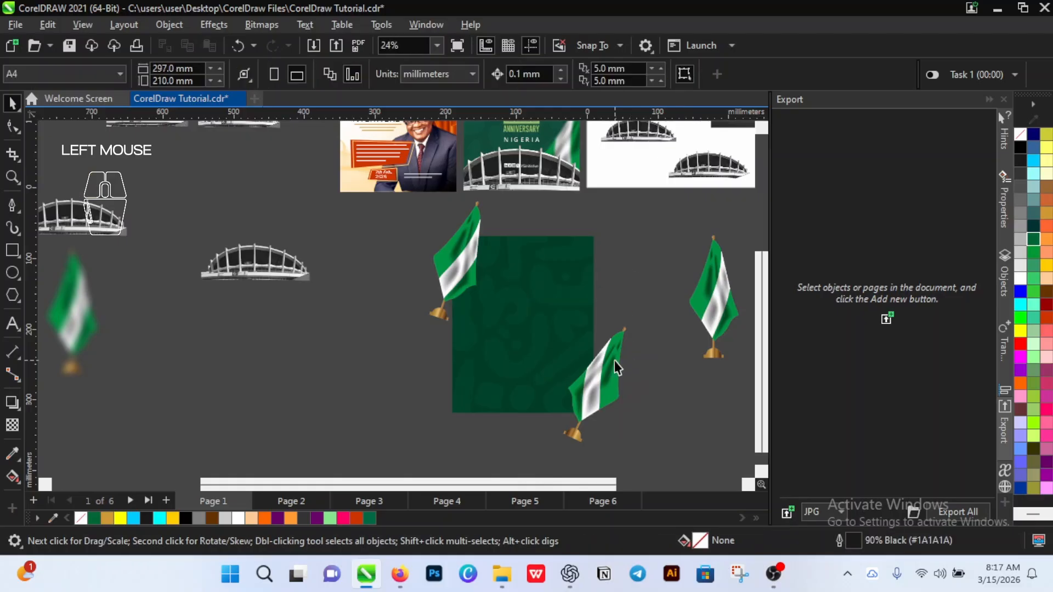
drag(614, 360, 595, 329)
scroll(620, 311, down, 3)
scroll(639, 315, up, 1)
click(639, 316)
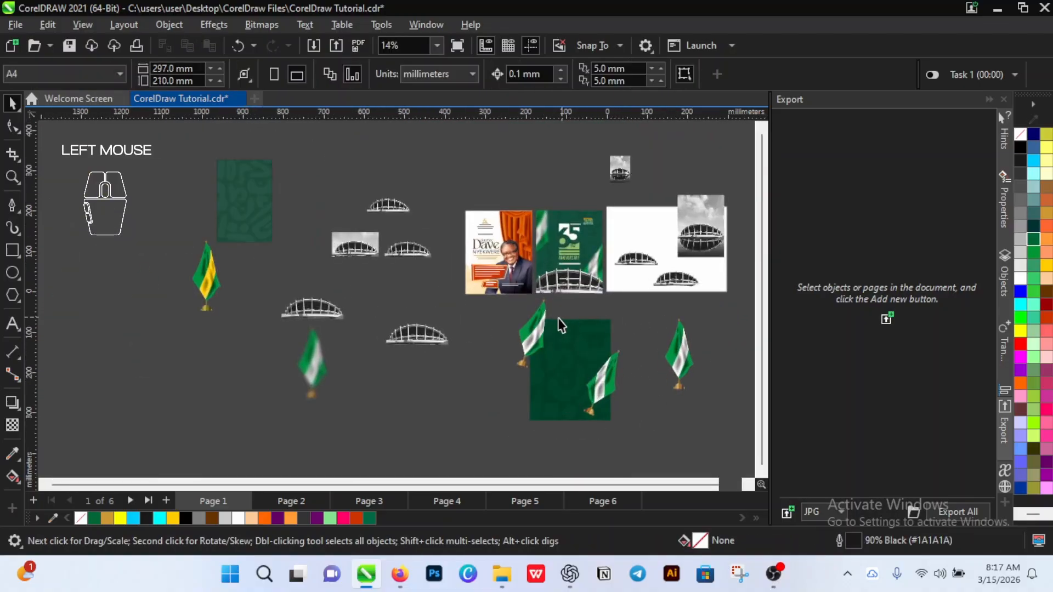
click(542, 328)
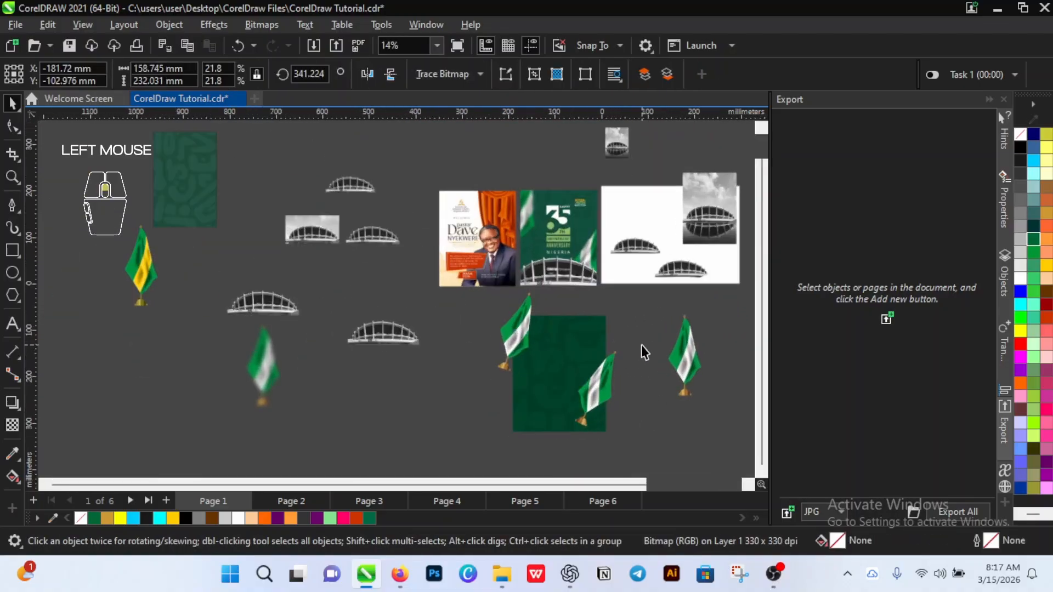
Step: Flatten the effects on both tilted flag copies overlapping the green rectangle
scroll(640, 346, up, 2)
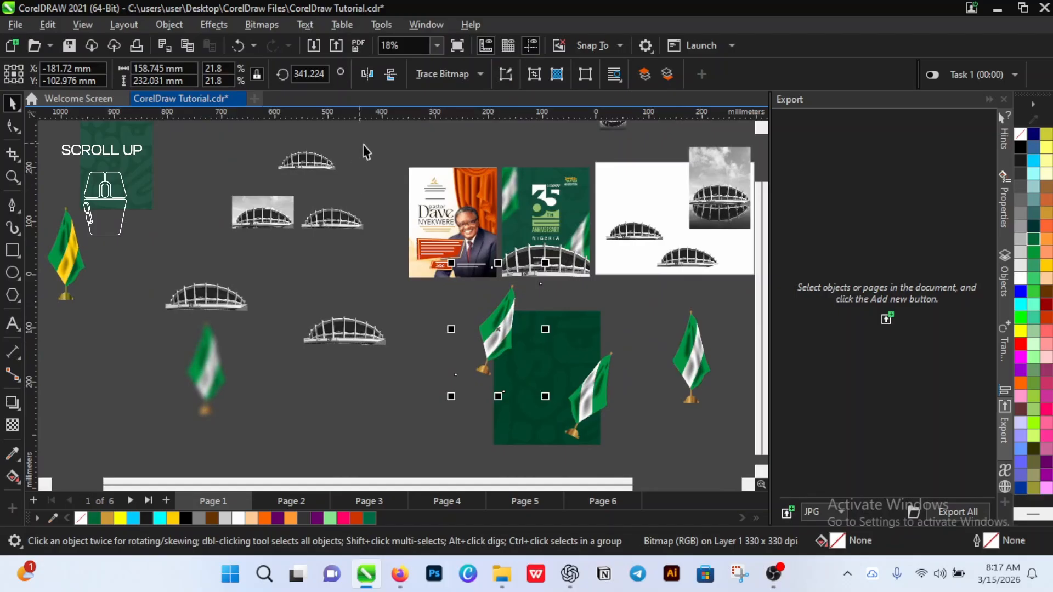
click(693, 351)
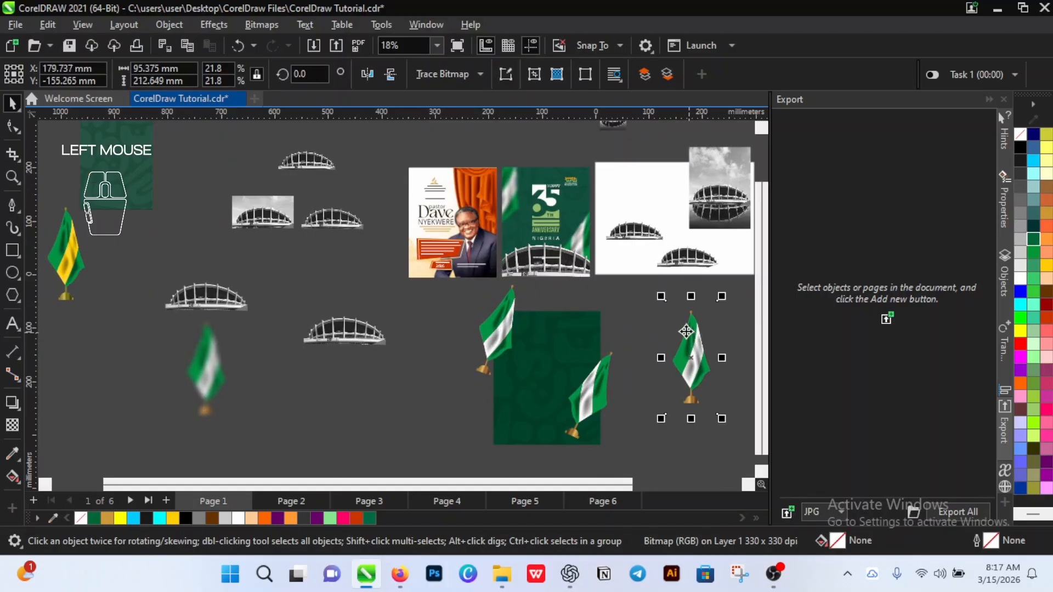
click(492, 313)
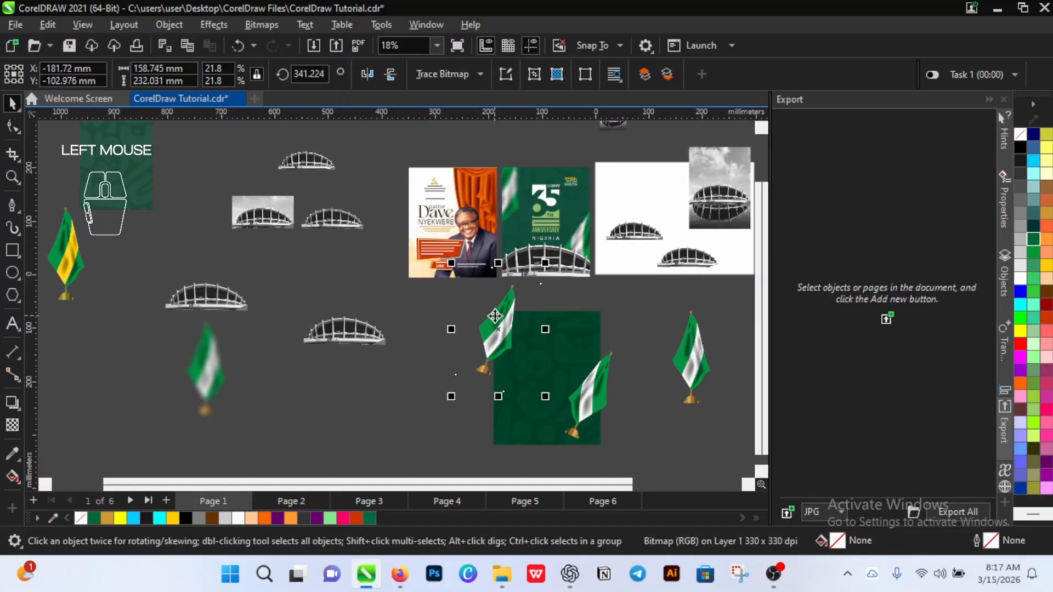
click(213, 24)
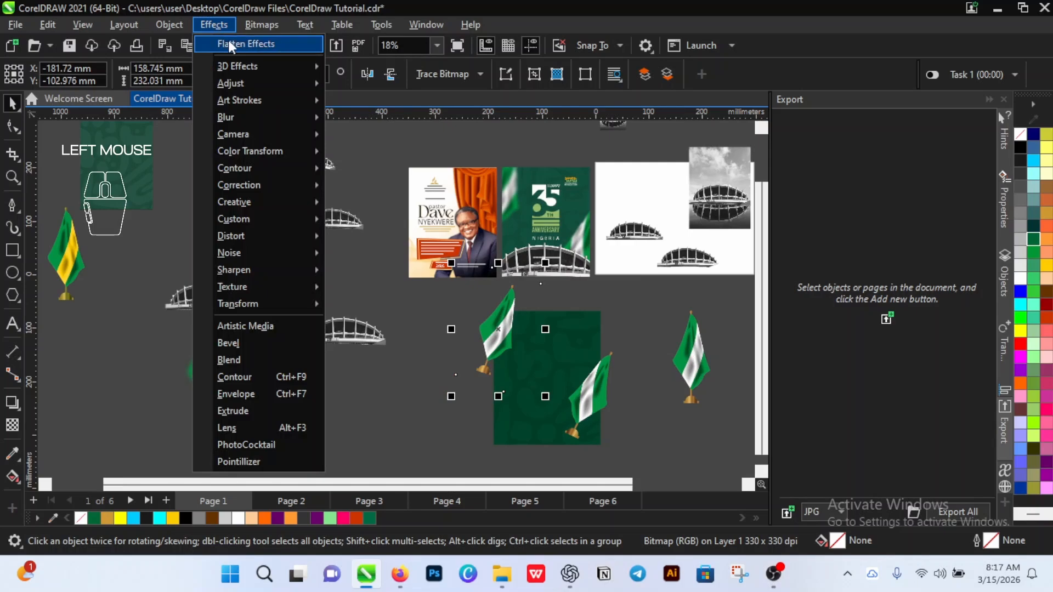
click(228, 41)
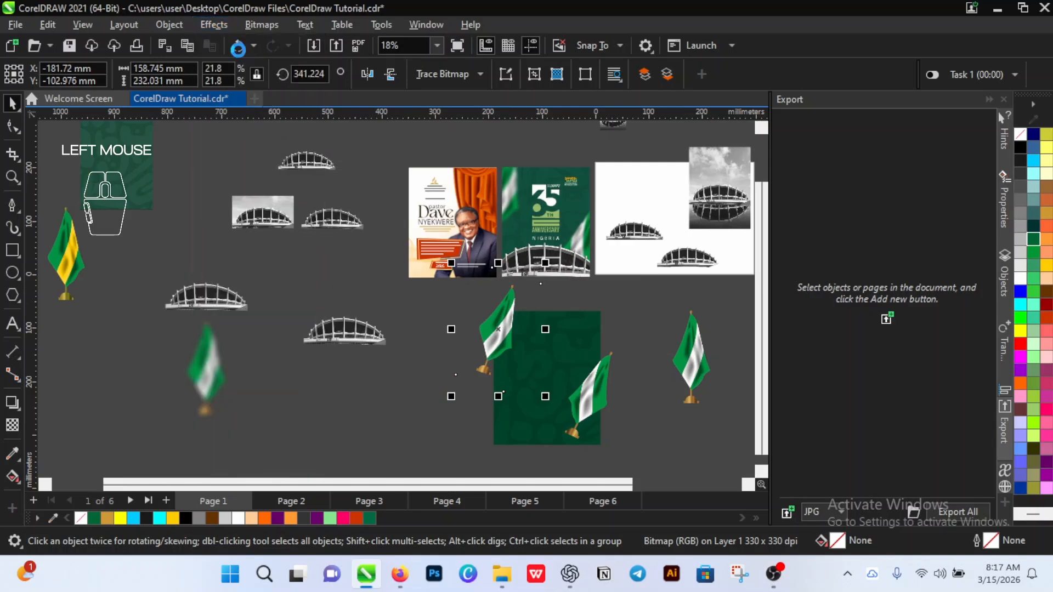
click(586, 389)
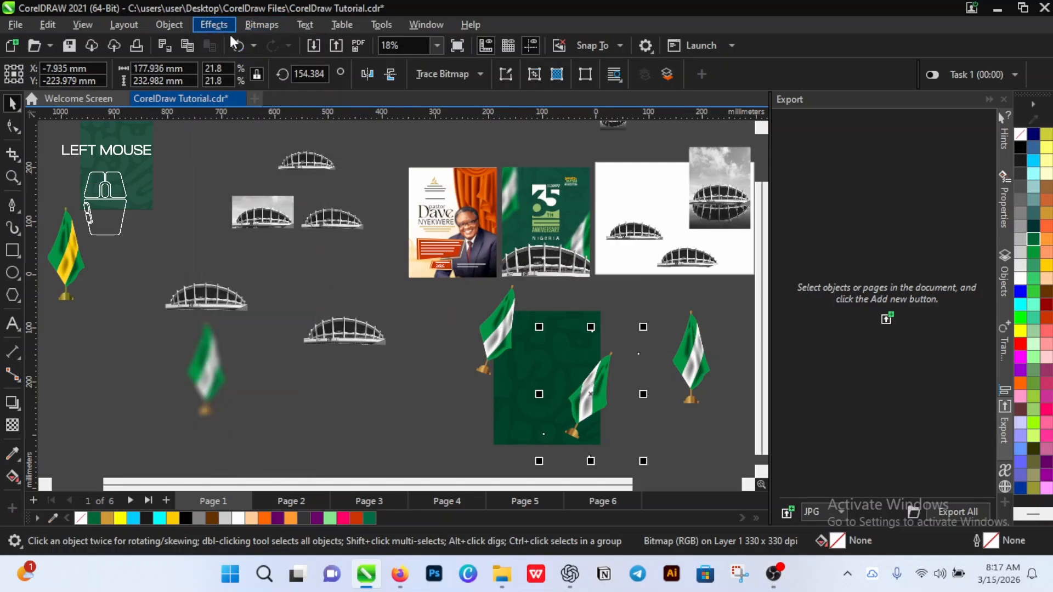
click(215, 26)
click(245, 43)
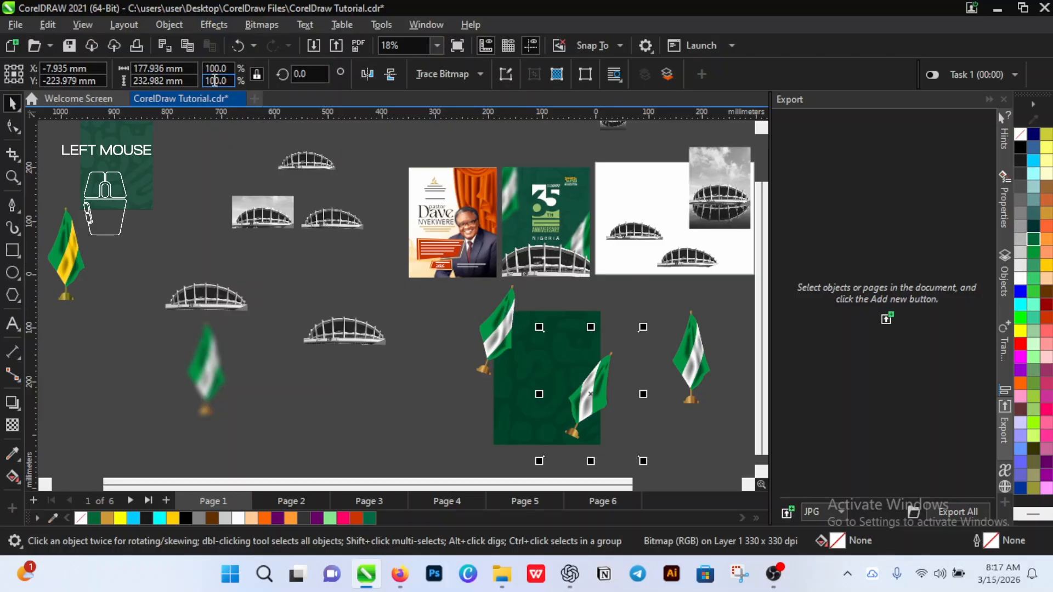
click(504, 318)
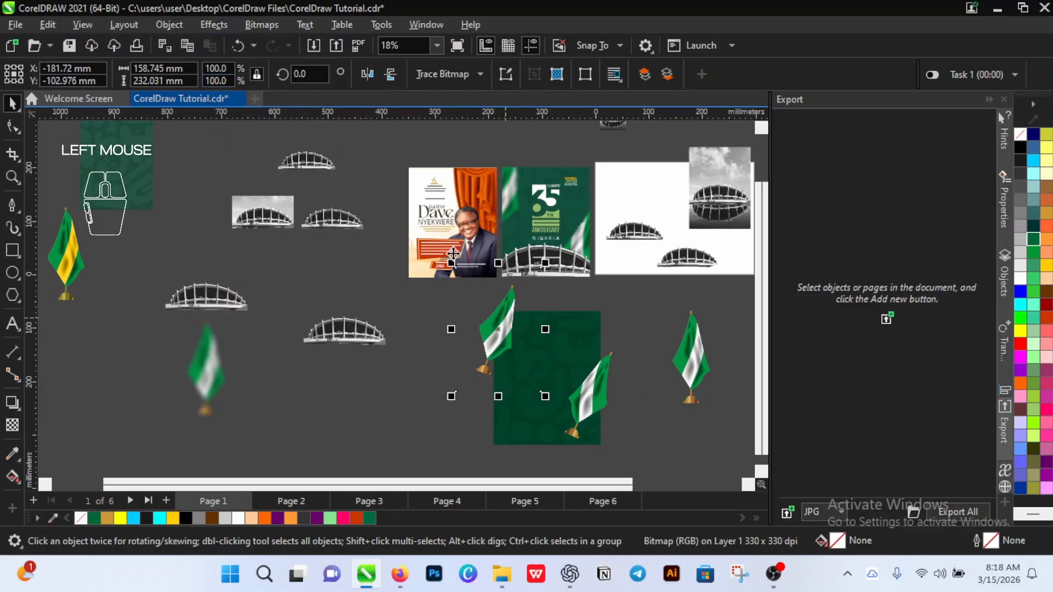
click(226, 23)
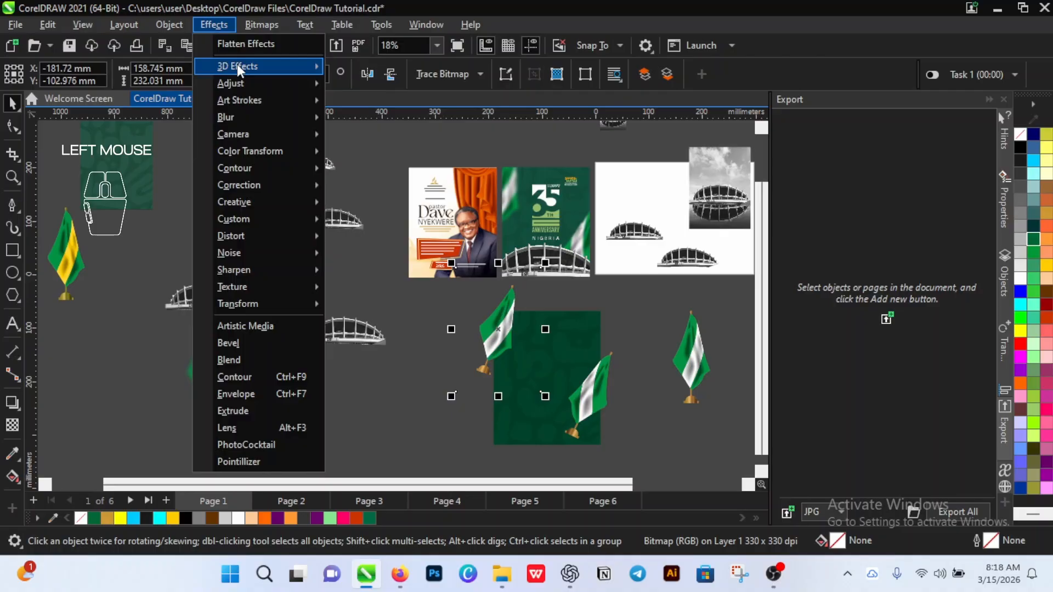
click(225, 25)
Step: Delete the old blurred green-and-white flag below the stadium arch images
click(210, 368)
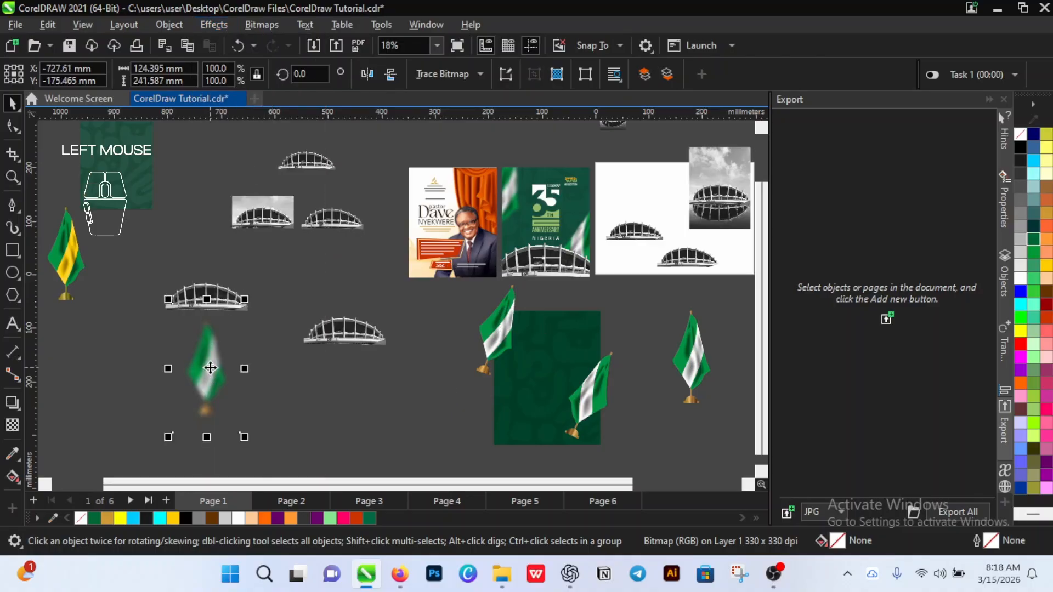
key(Delete)
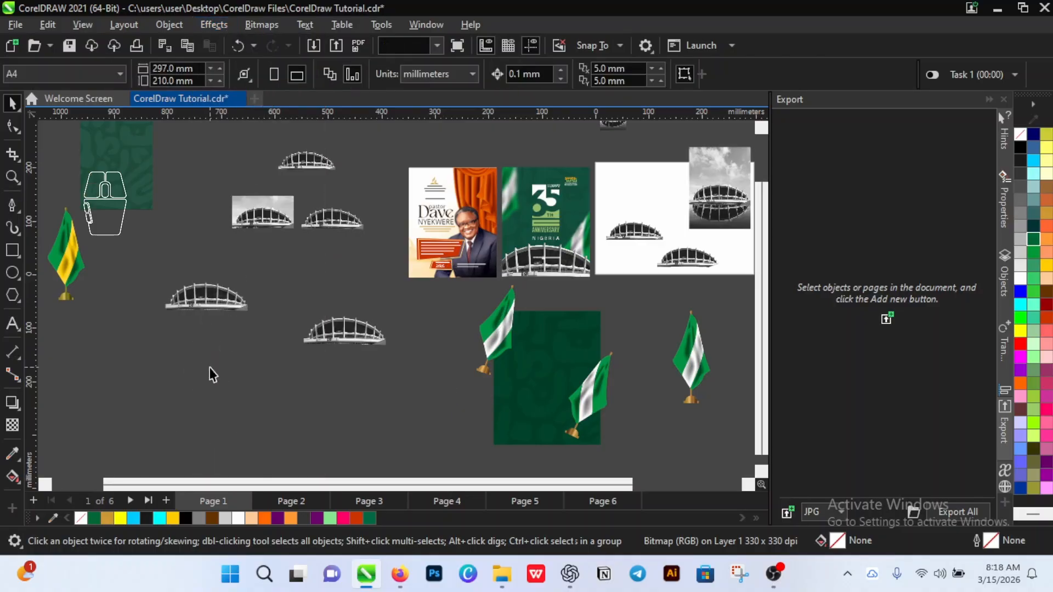
Step: Apply a Gaussian Blur with a 30-pixel radius to the tilted flag on the green rectangle's upper-left corner
click(510, 328)
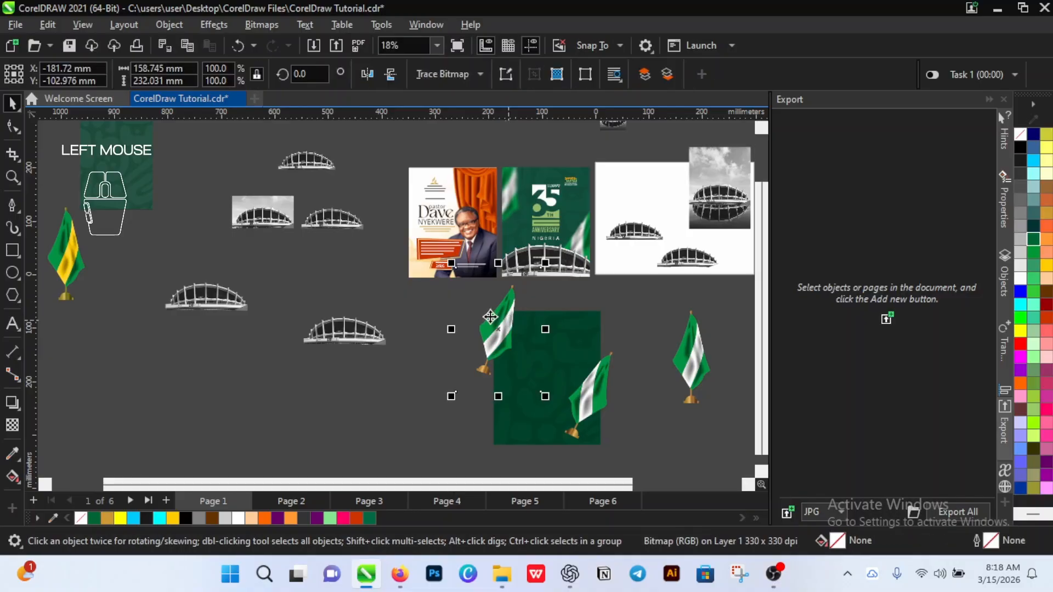
click(212, 24)
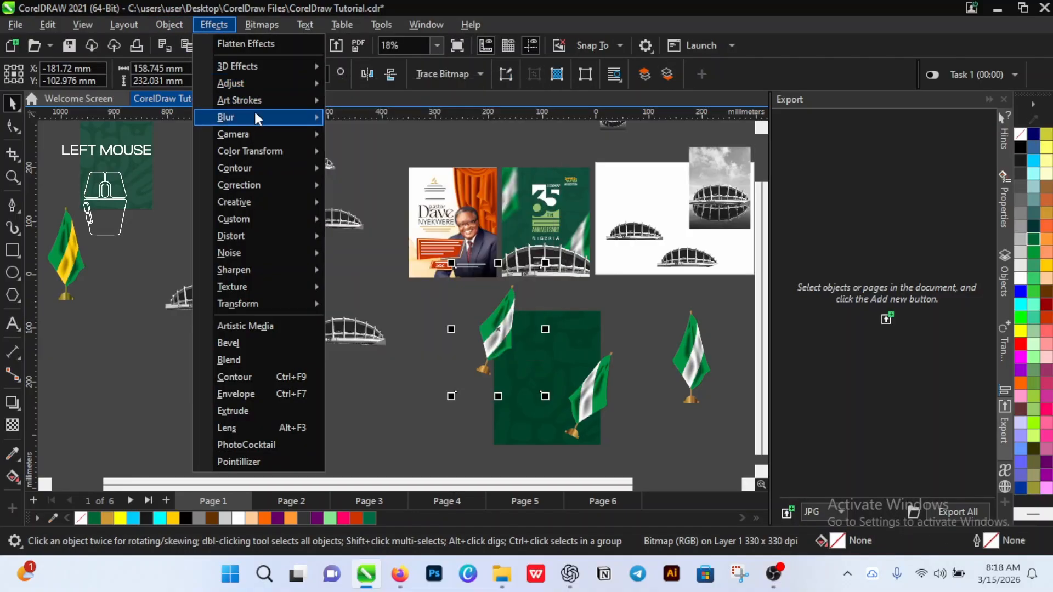
mouse_move(255, 116)
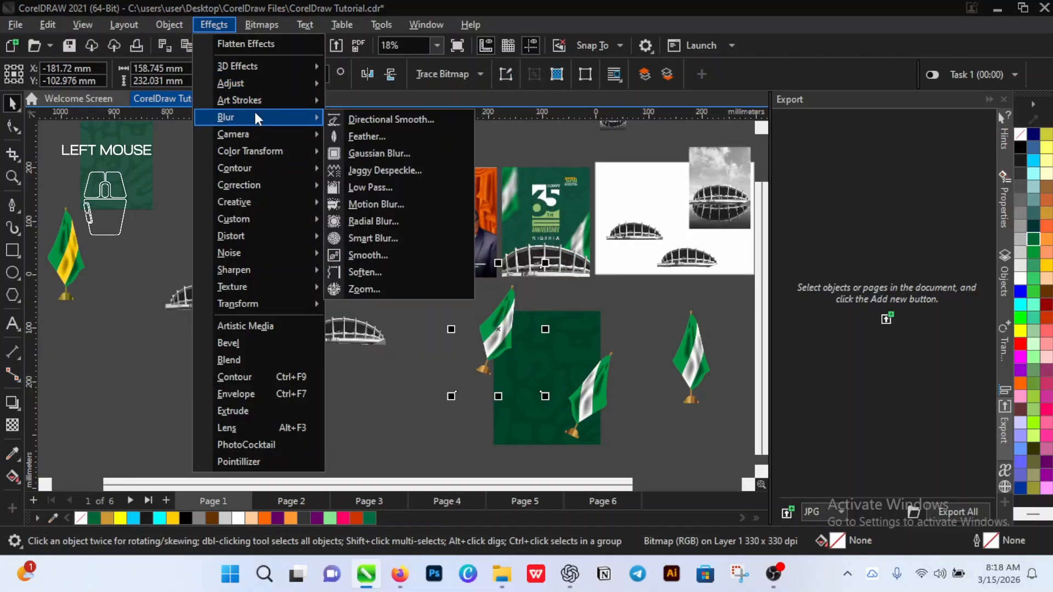
click(372, 154)
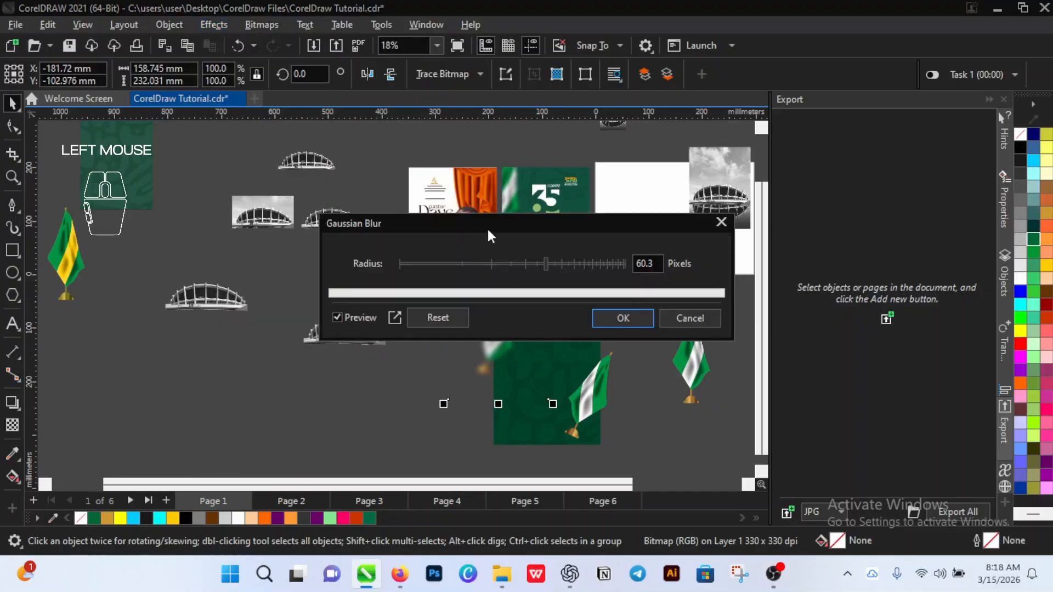
drag(485, 226, 738, 145)
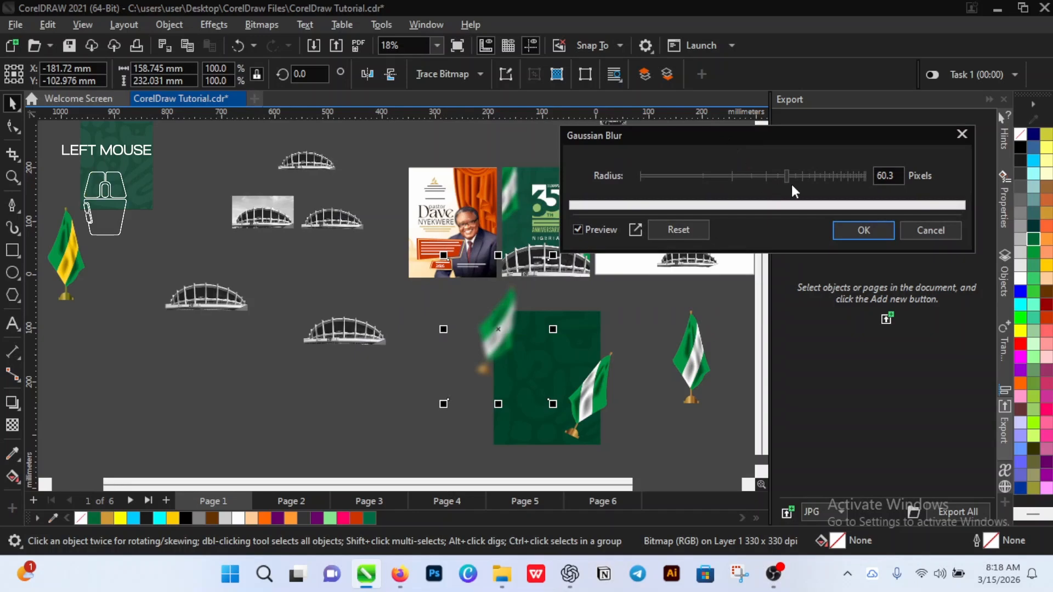
drag(786, 177, 768, 177)
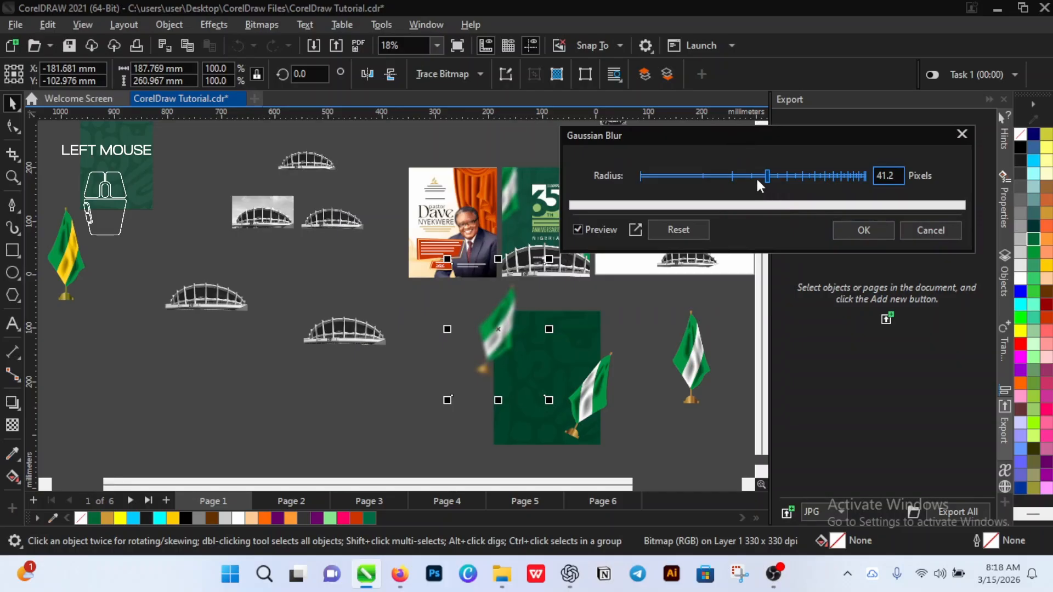
click(752, 175)
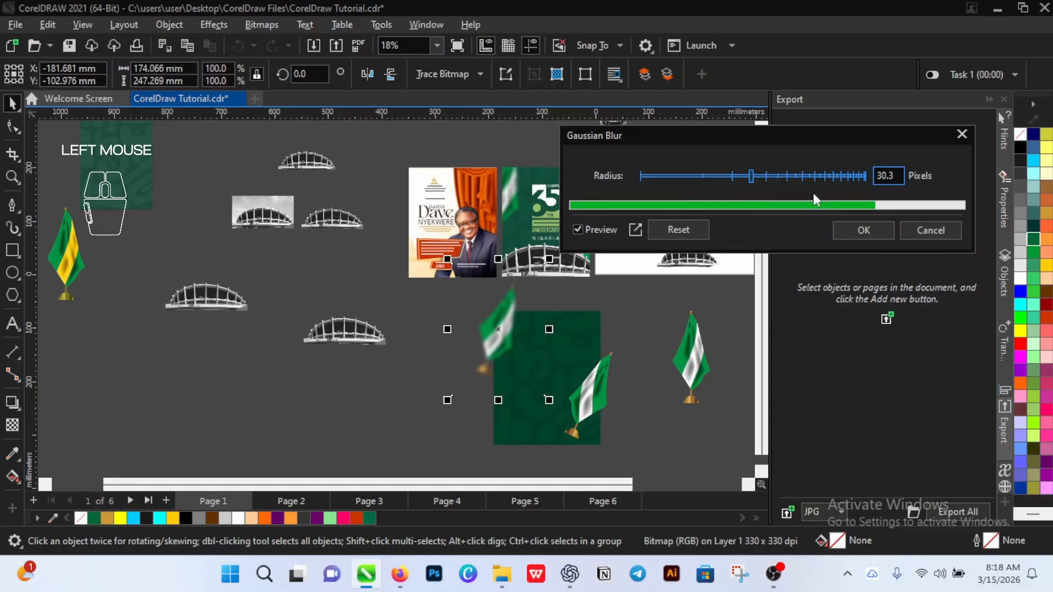
key(Down)
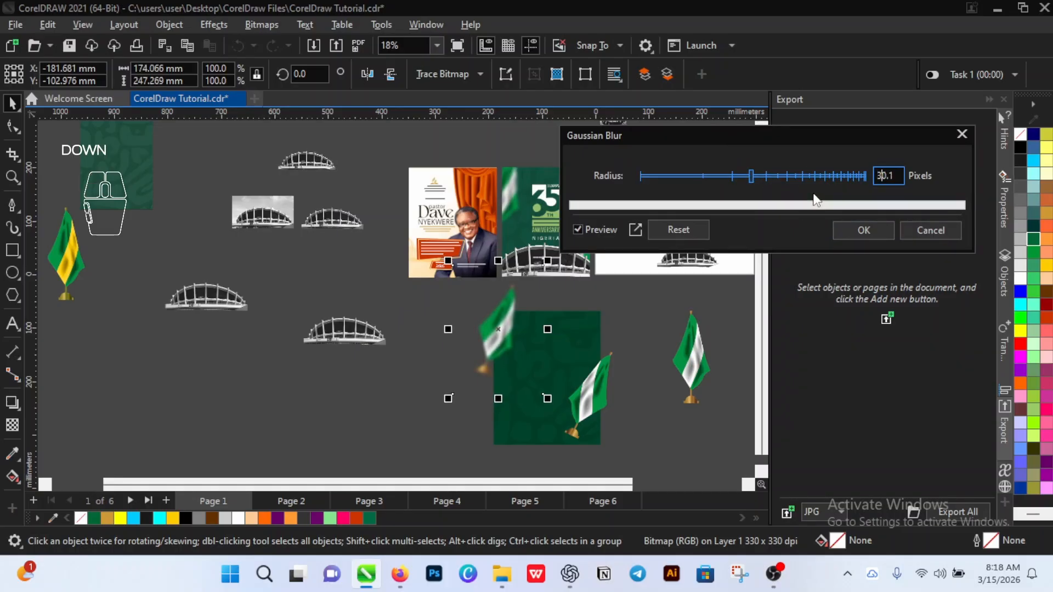
key(Down)
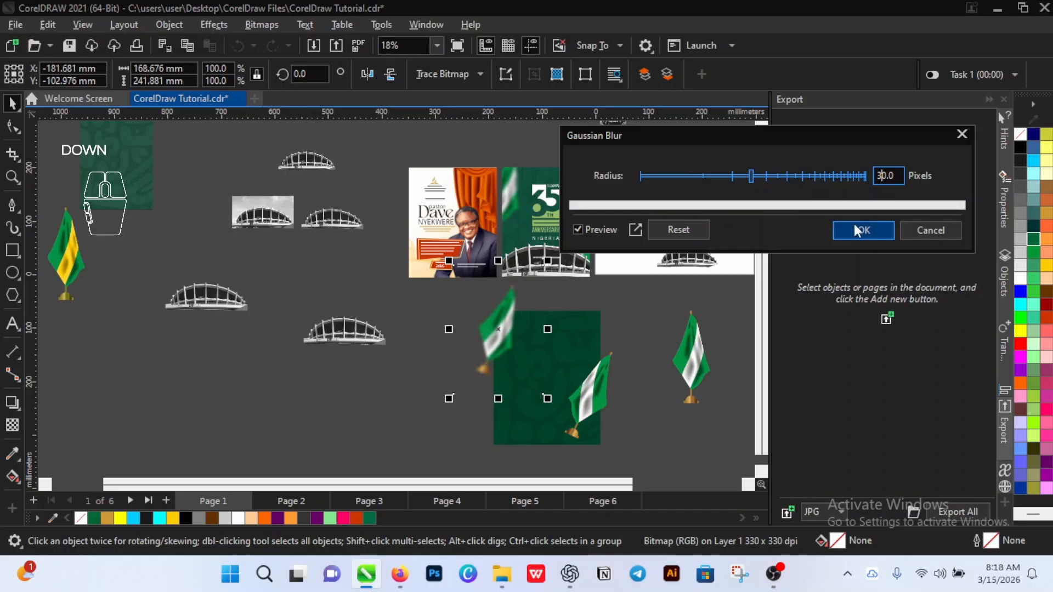
click(870, 234)
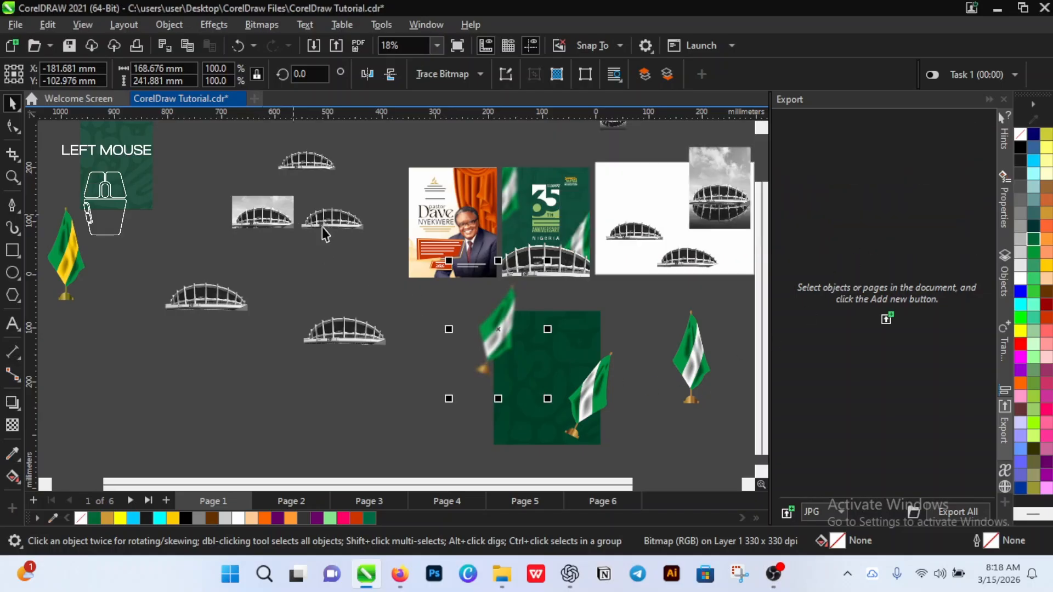
Step: Reset the Brightness/Contrast/Intensity values for the blurred upper-left flag, set its contrast to 20, compare the preview, and apply the adjustment
scroll(583, 359, up, 1)
scroll(582, 358, down, 1)
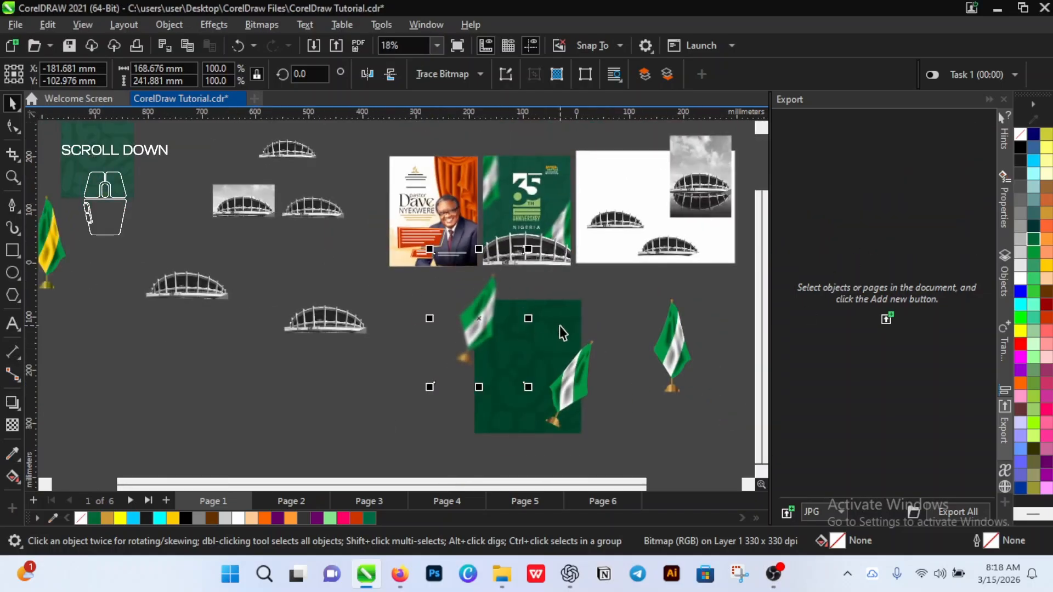
click(223, 23)
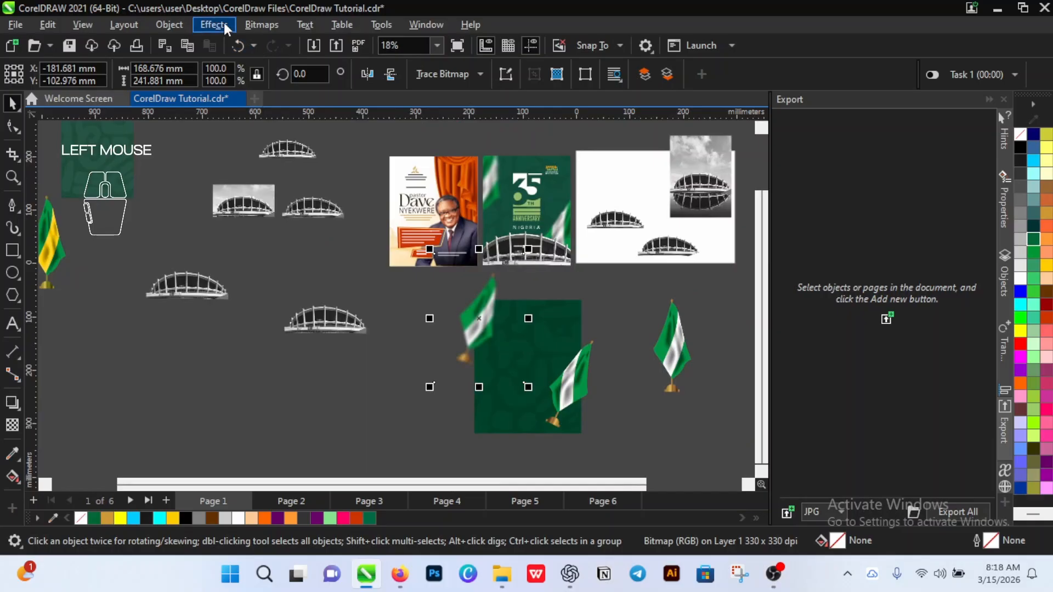
mouse_move(260, 82)
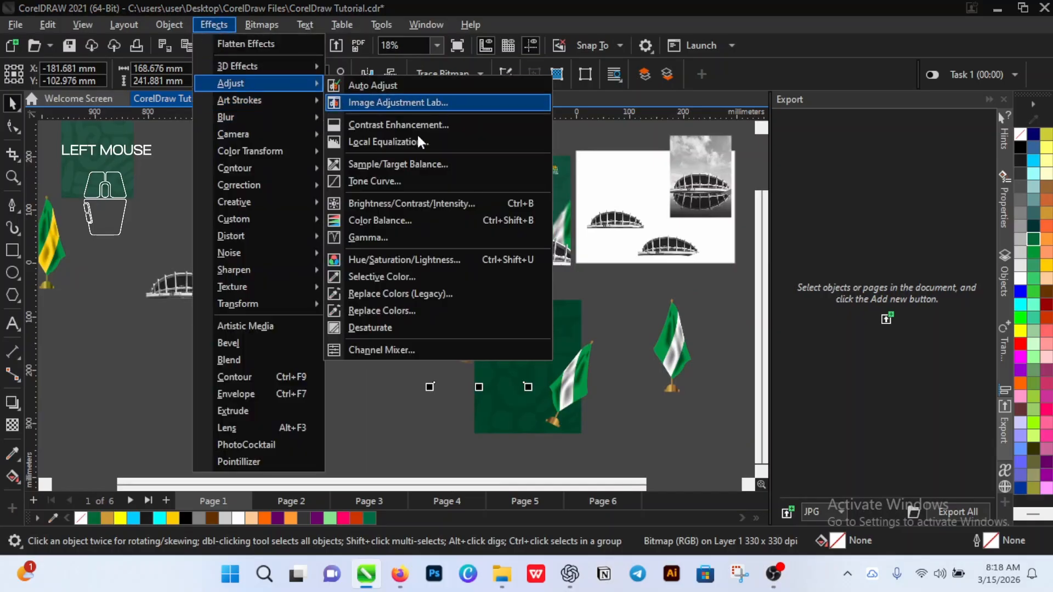
click(437, 205)
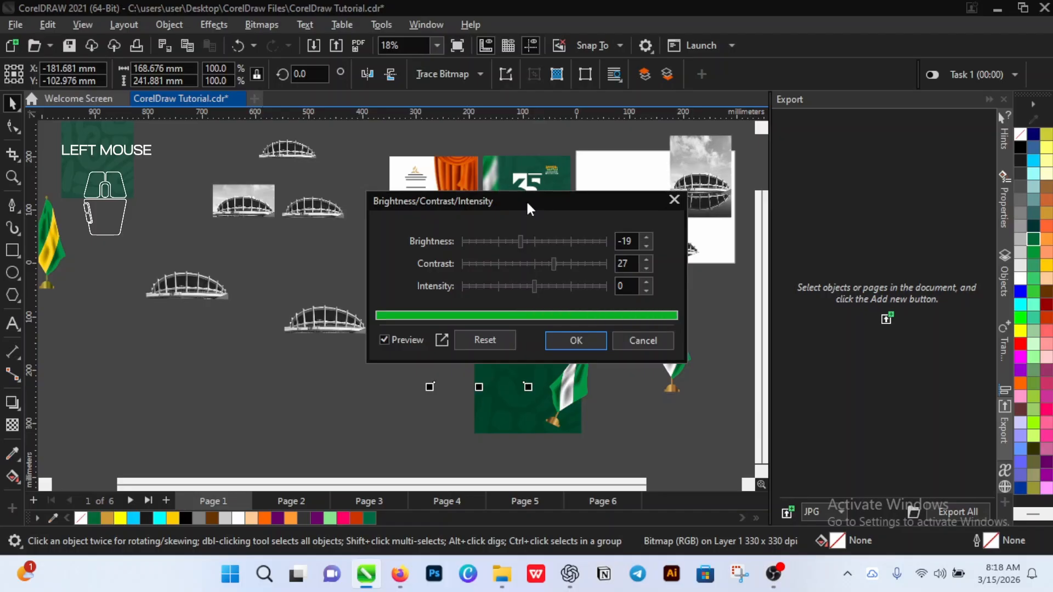
drag(526, 200, 761, 182)
click(738, 321)
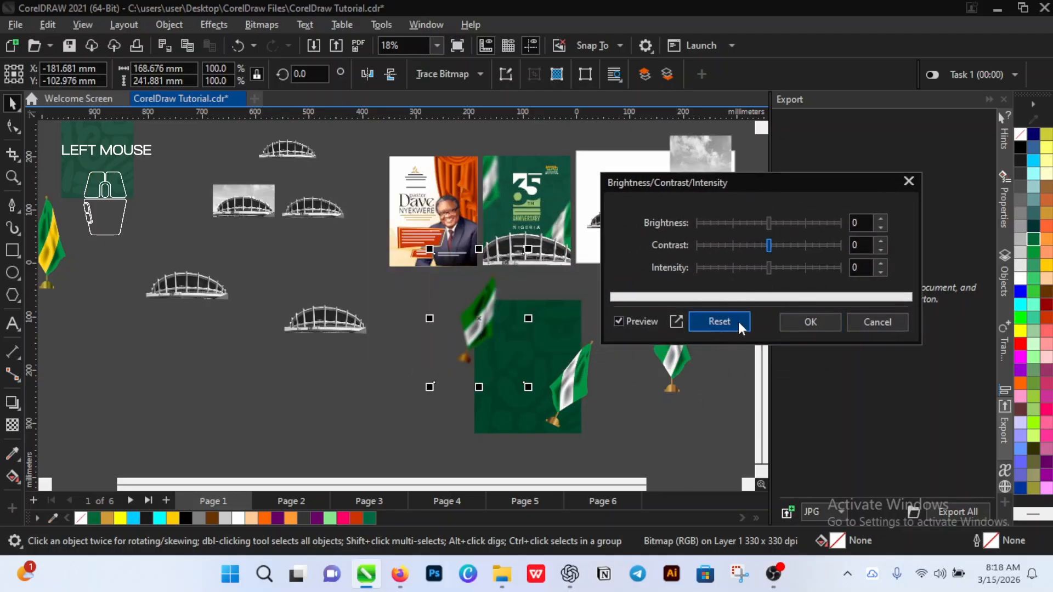
click(776, 245)
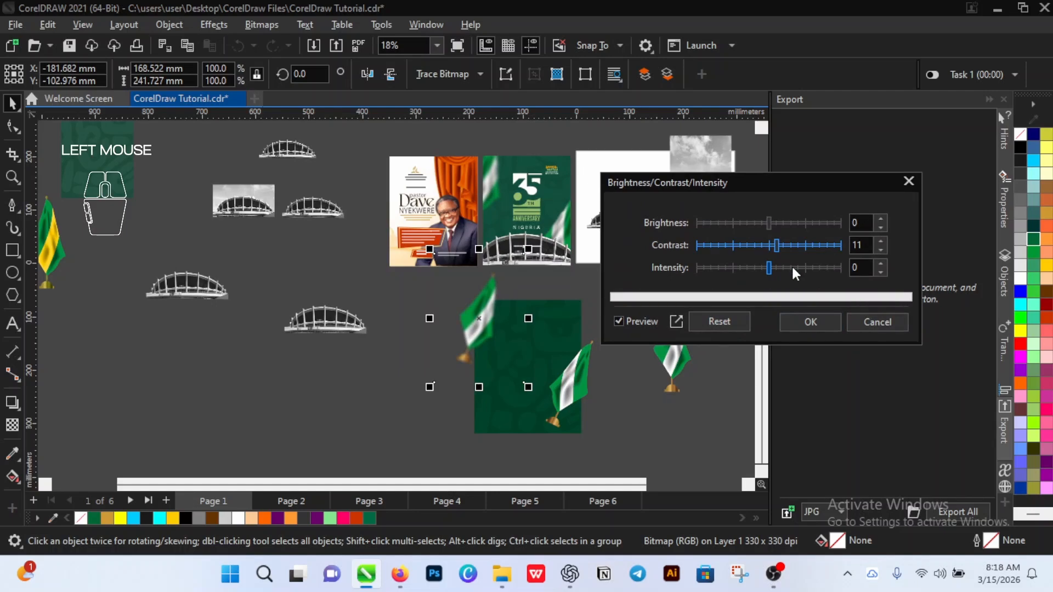
click(782, 245)
click(880, 240)
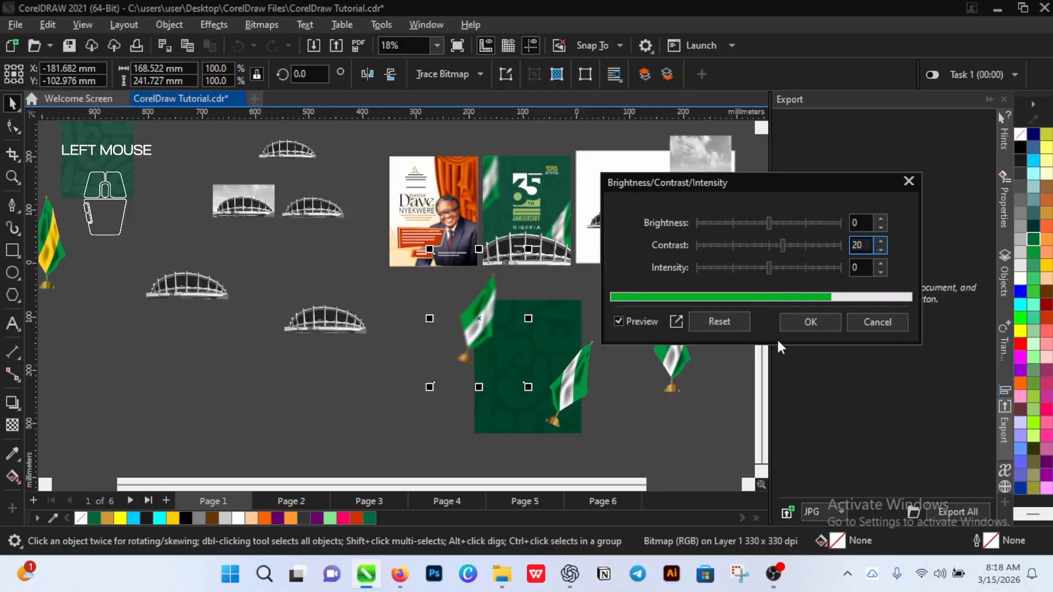
click(619, 320)
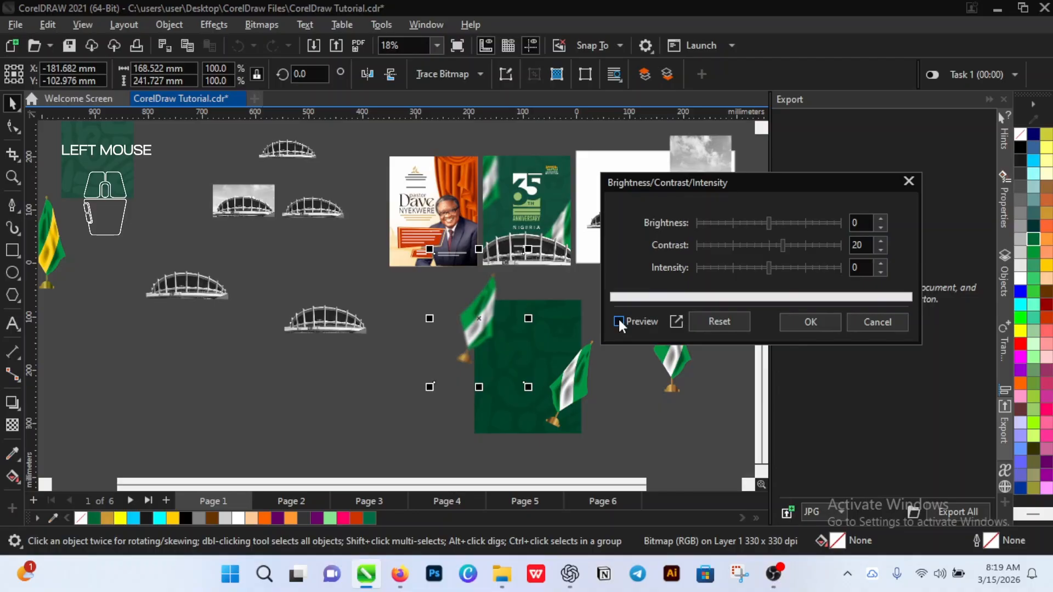
click(620, 323)
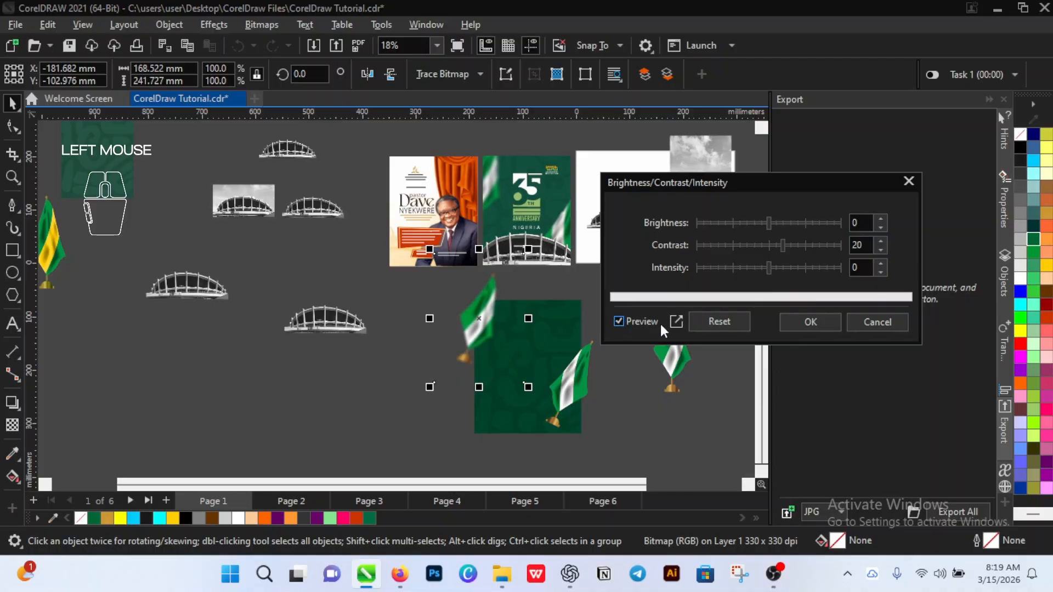
click(811, 321)
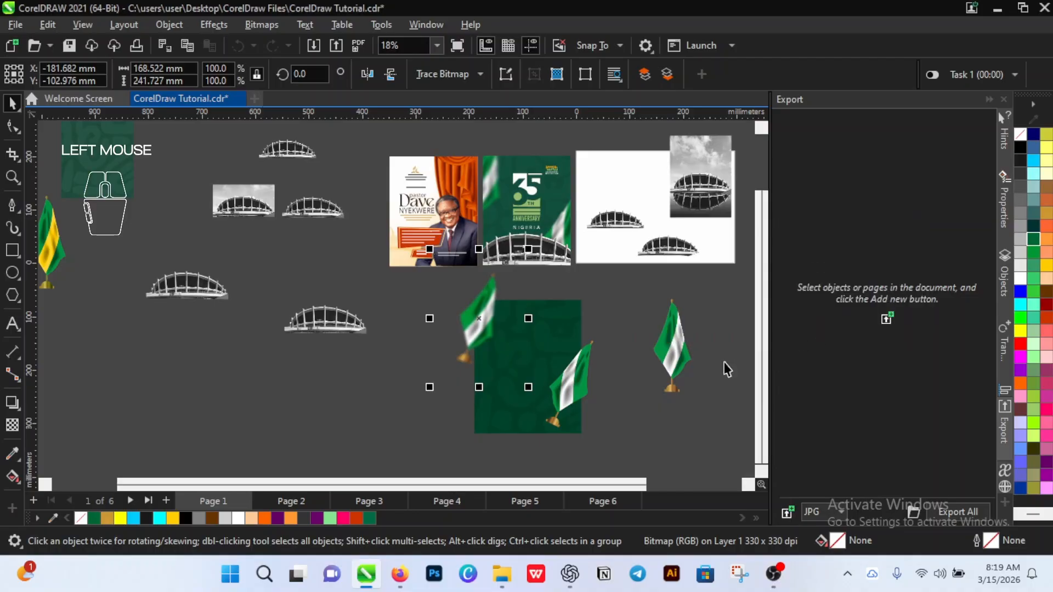
Step: Apply a Gaussian Blur with a 30-pixel radius to the tilted flag on the green rectangle's lower-right edge
scroll(499, 334, down, 1)
scroll(499, 334, up, 1)
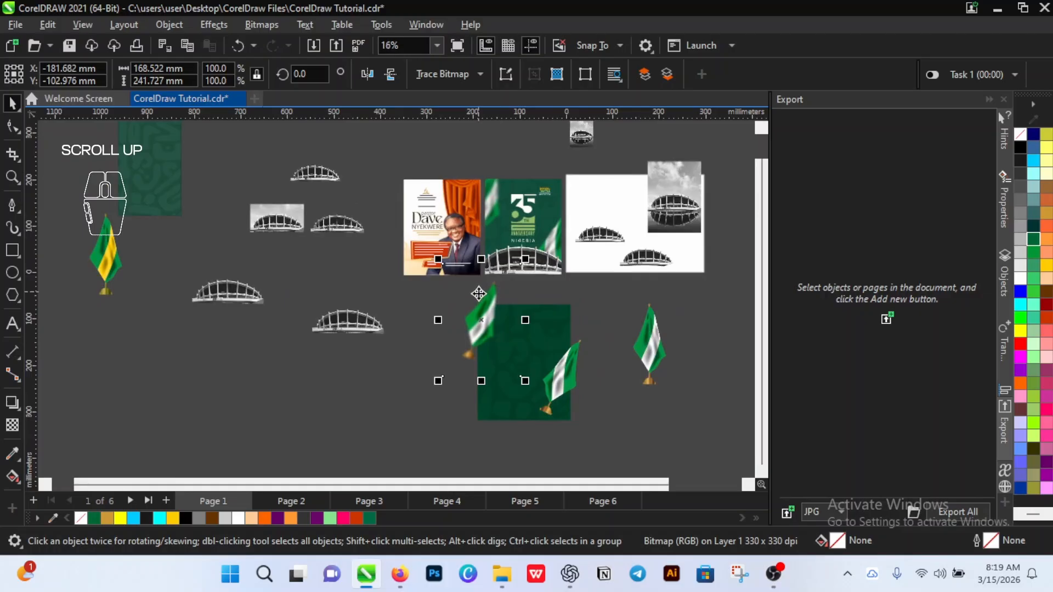
click(569, 380)
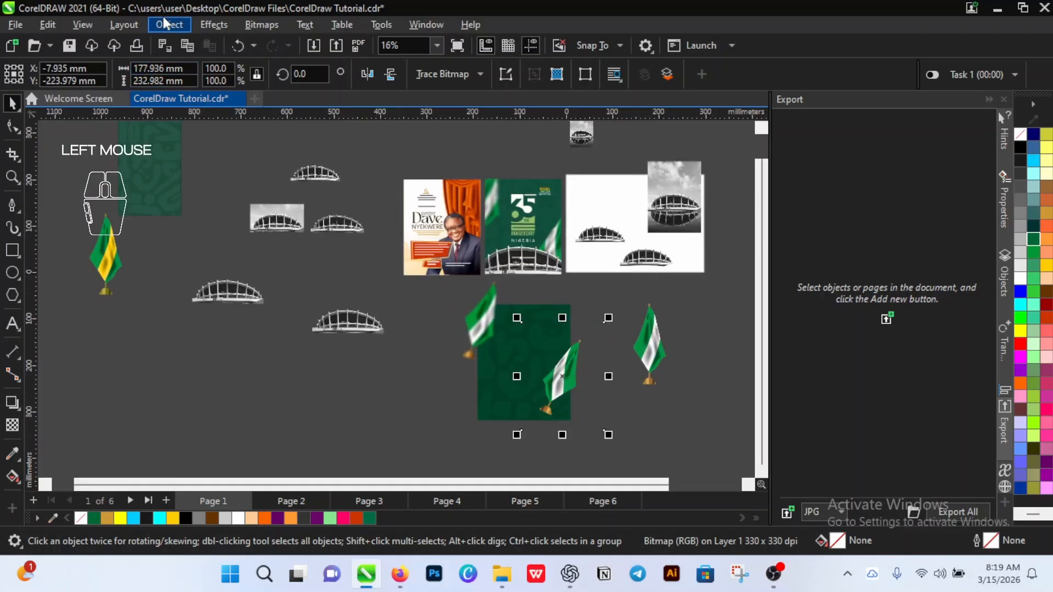
click(205, 23)
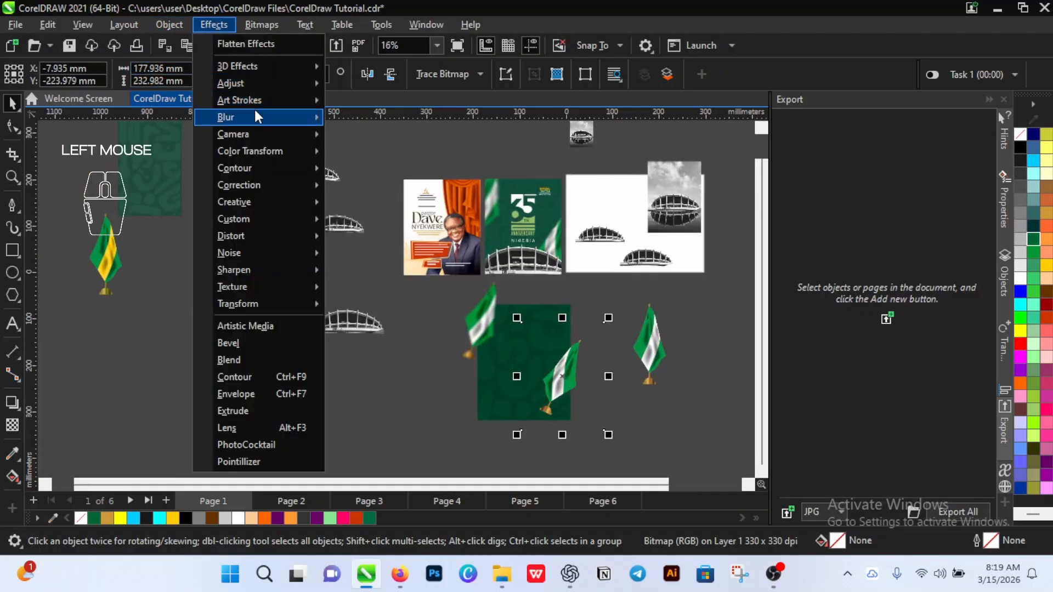
mouse_move(255, 113)
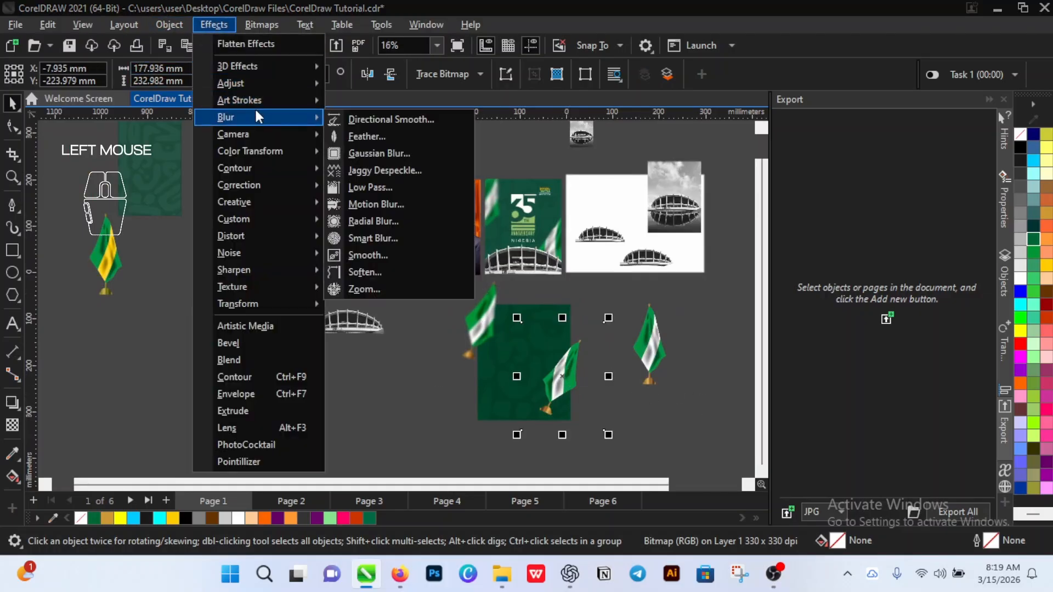
click(411, 153)
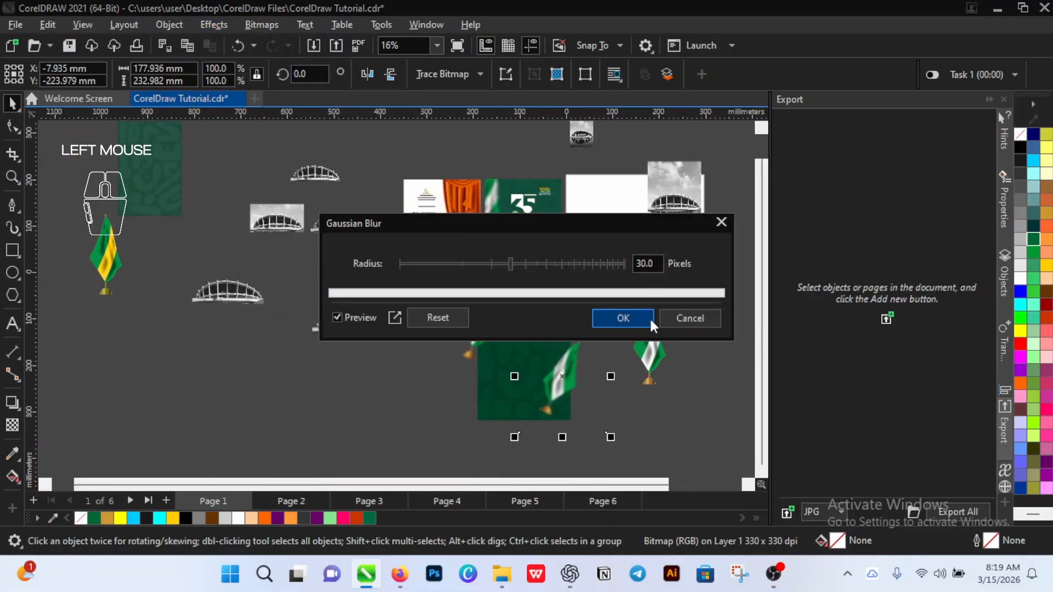
click(637, 318)
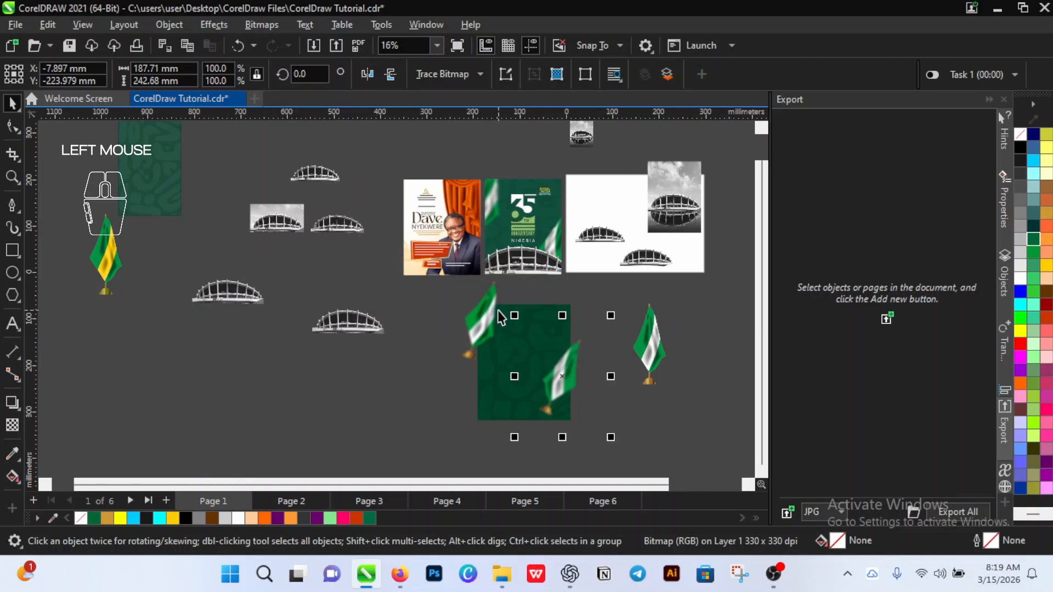
Step: Compare the two blurred flags, then apply a Brightness/Contrast/Intensity adjustment with contrast 20 to the lower-right flag
scroll(500, 317, up, 2)
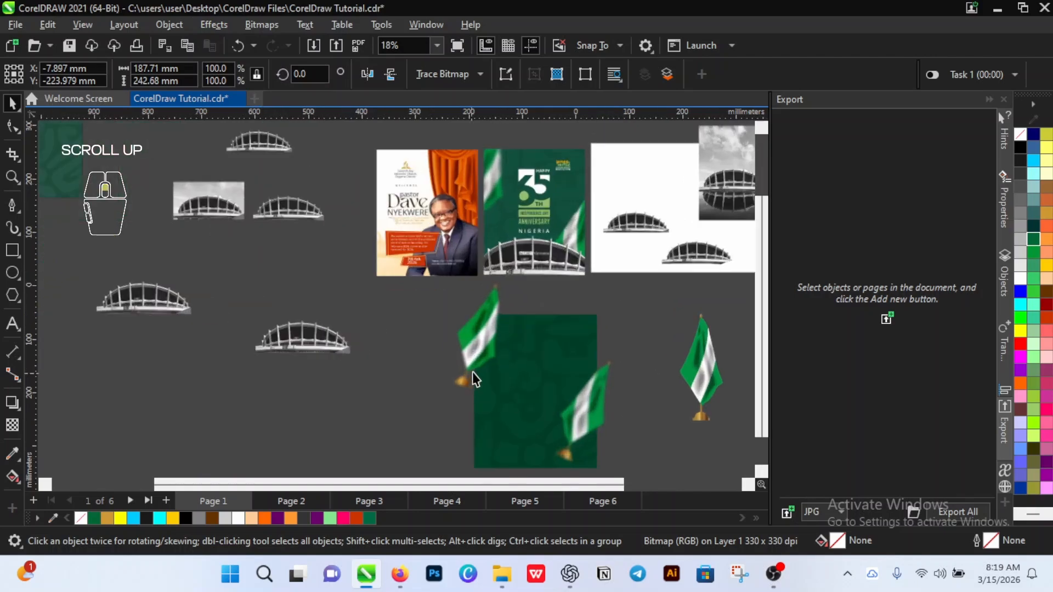
scroll(472, 372, up, 4)
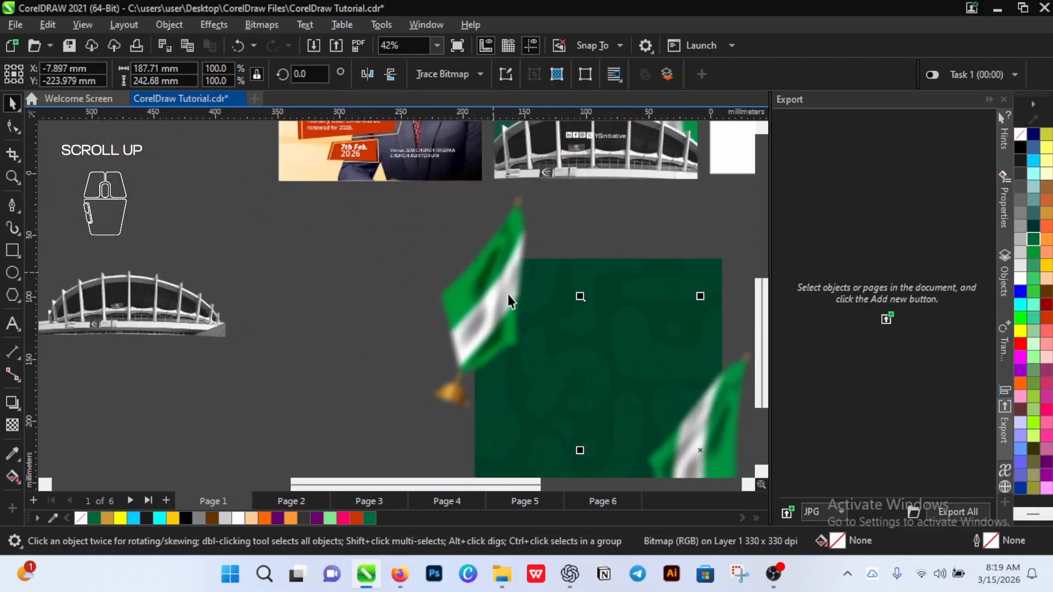
scroll(480, 288, down, 3)
scroll(483, 289, up, 2)
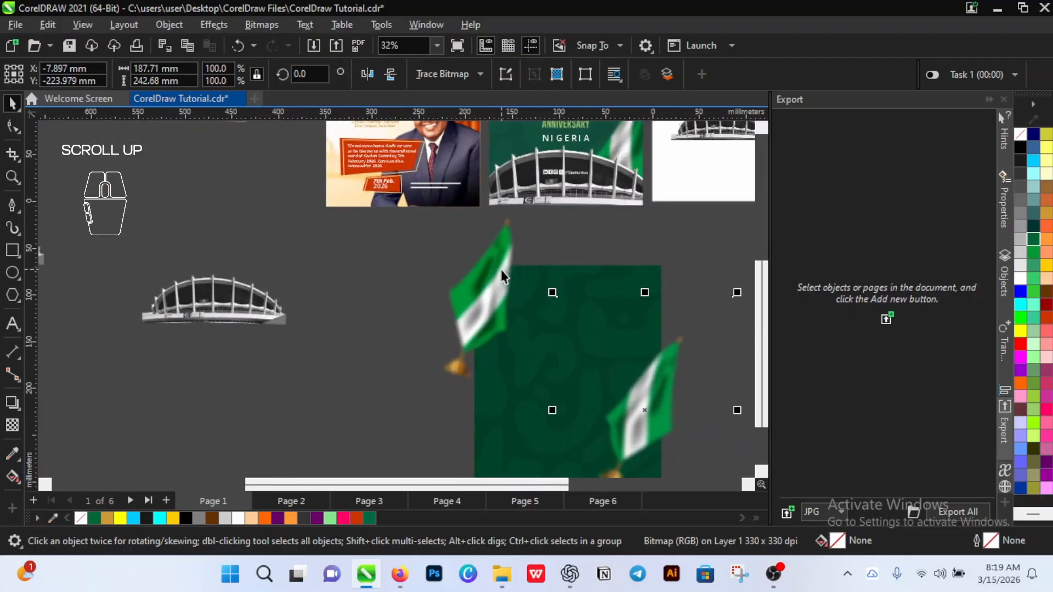
scroll(500, 271, up, 1)
scroll(493, 285, down, 1)
scroll(495, 312, down, 2)
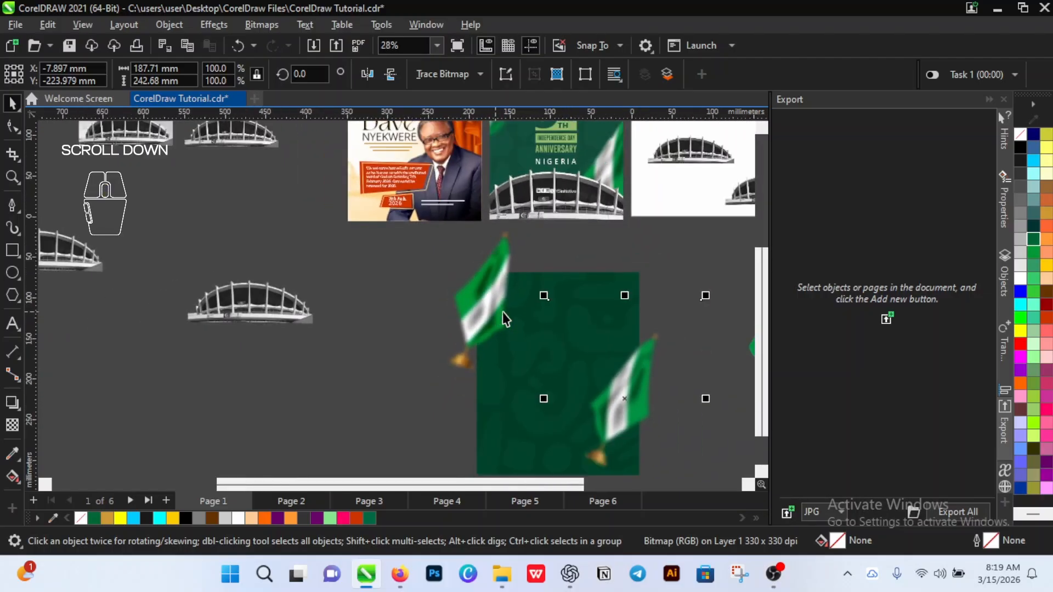
click(205, 22)
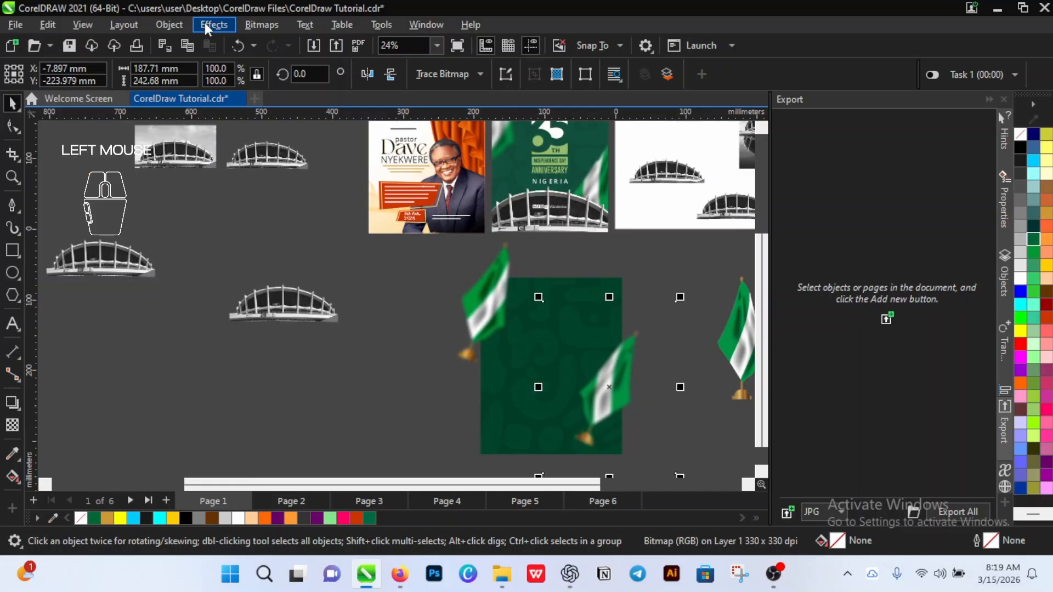
mouse_move(265, 82)
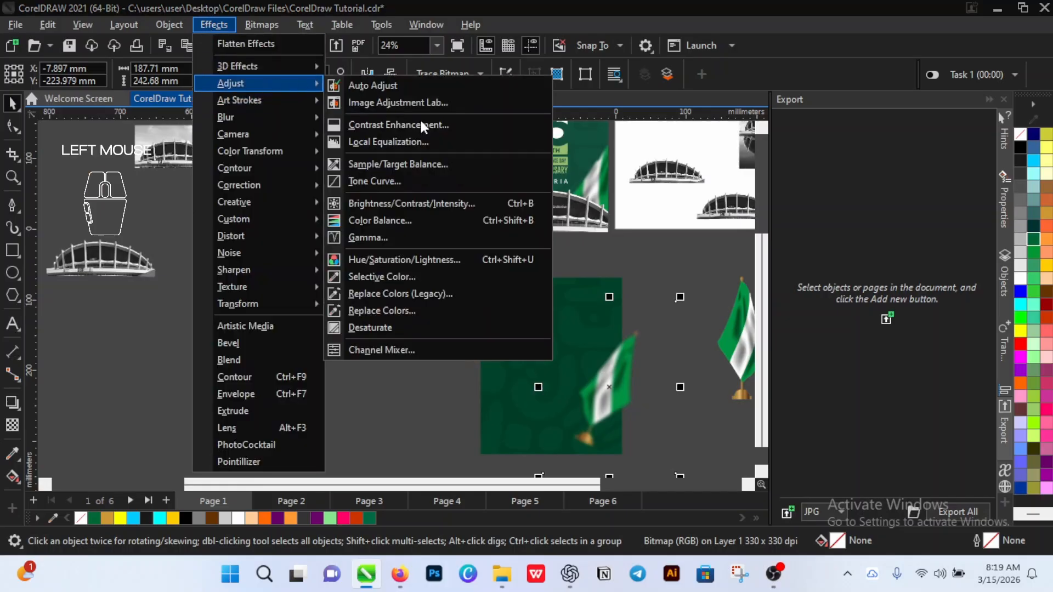
click(429, 200)
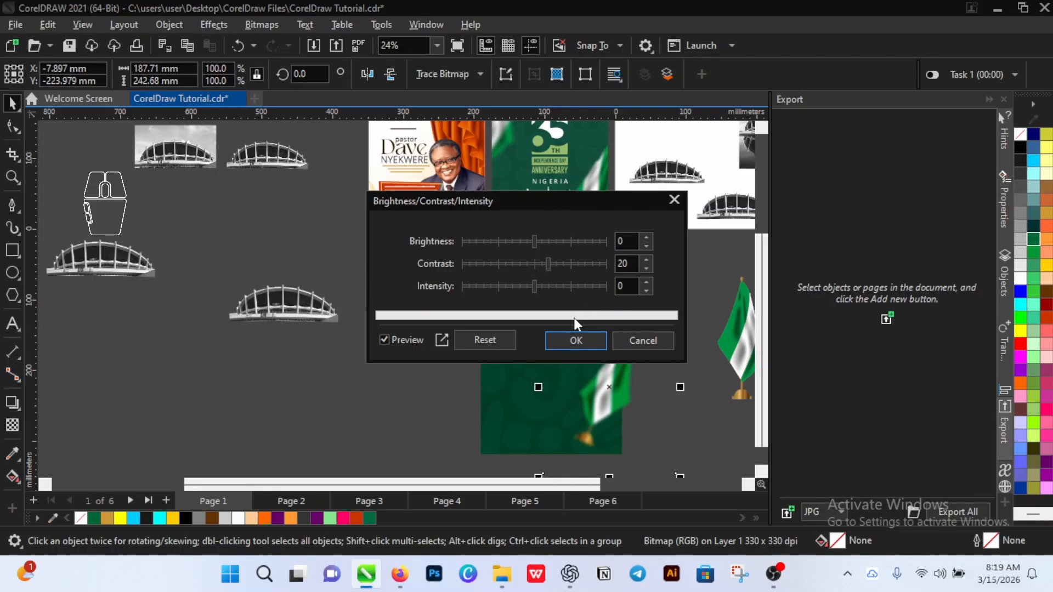
click(577, 341)
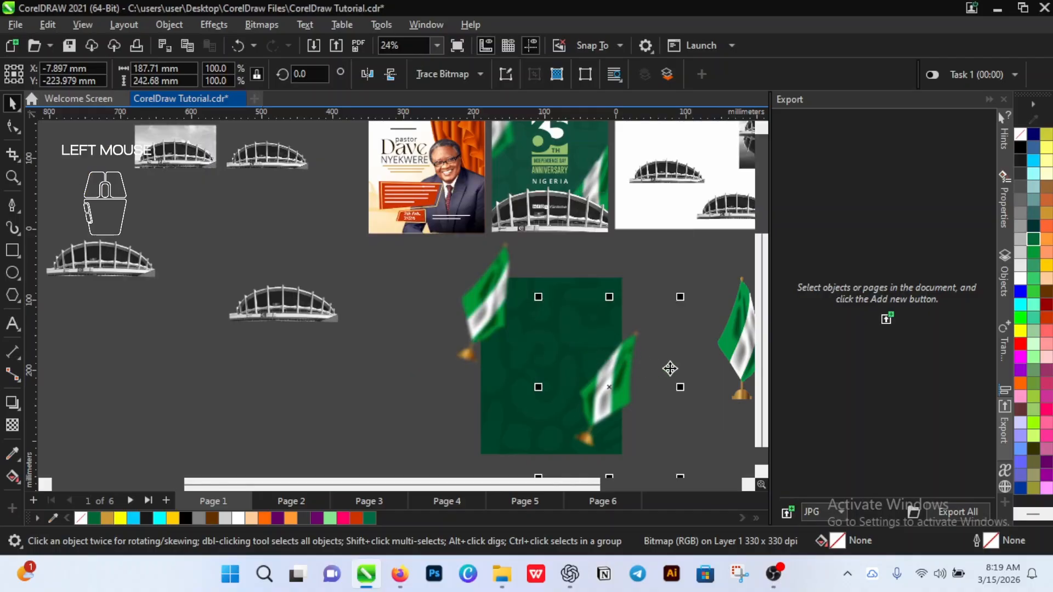
Step: PowerClip both blurred tilted flags inside the green patterned rectangle
scroll(583, 331, down, 3)
scroll(602, 327, up, 1)
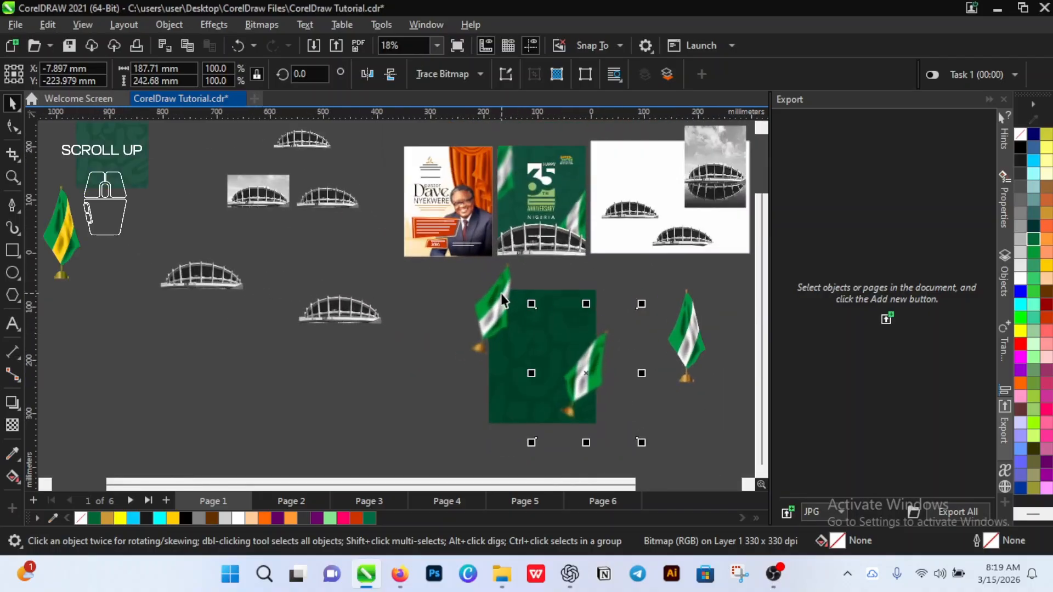
key(shift)
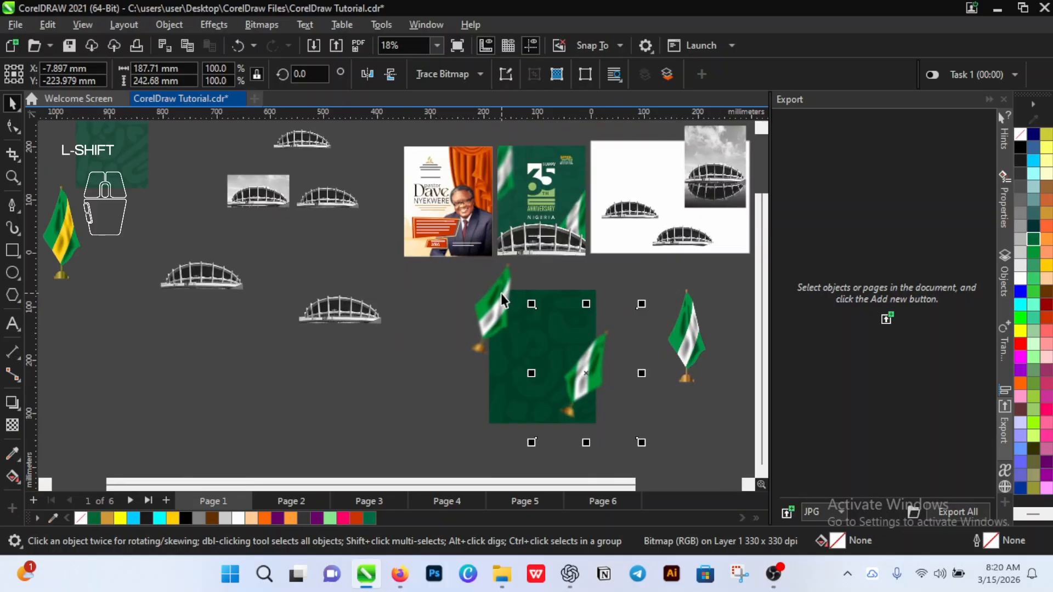
shift+click(495, 298)
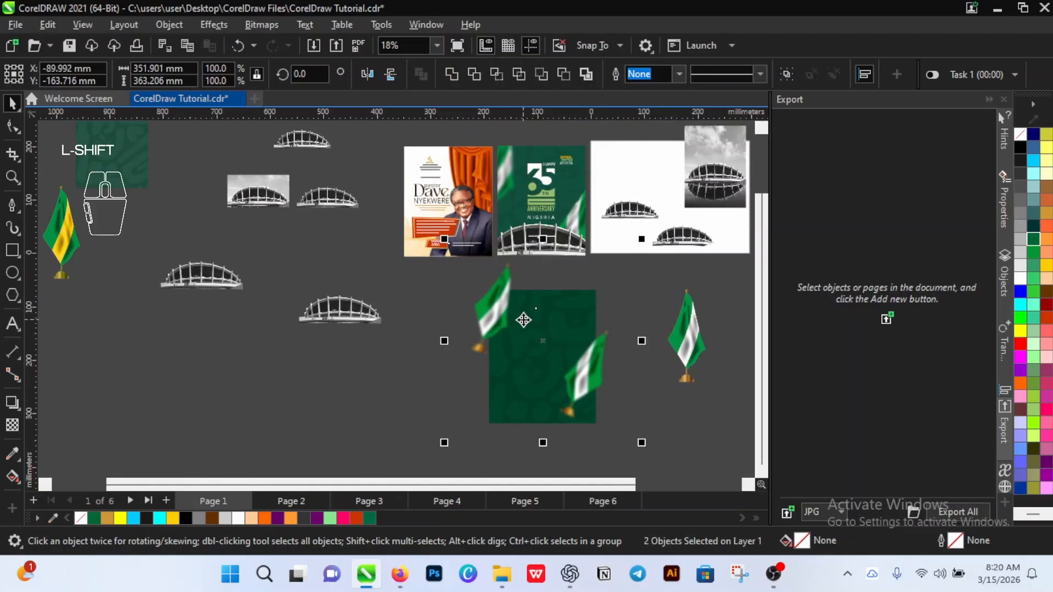
right_click(543, 342)
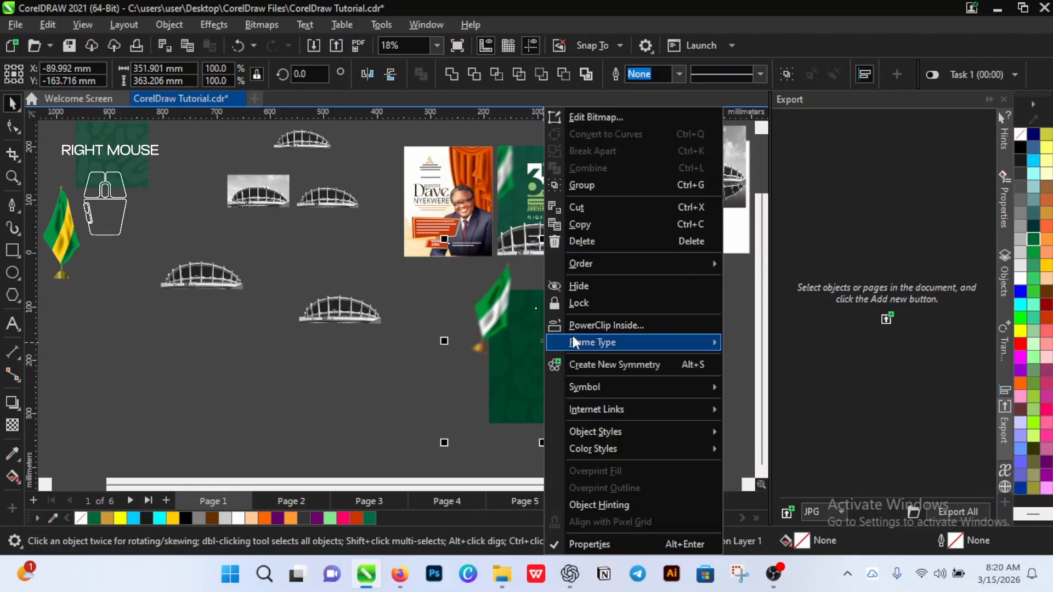
click(582, 326)
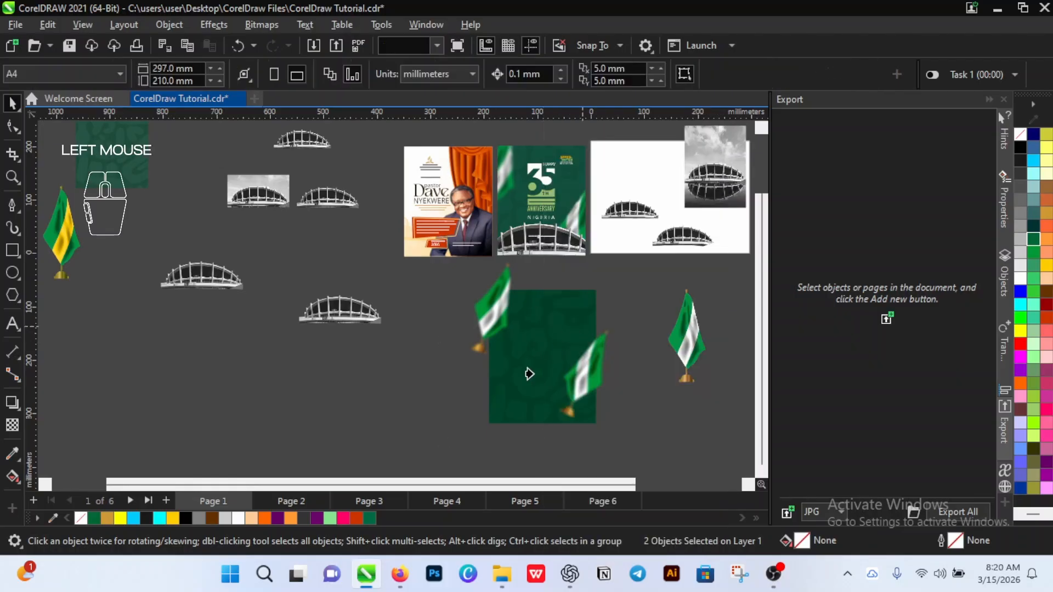
click(499, 413)
click(446, 391)
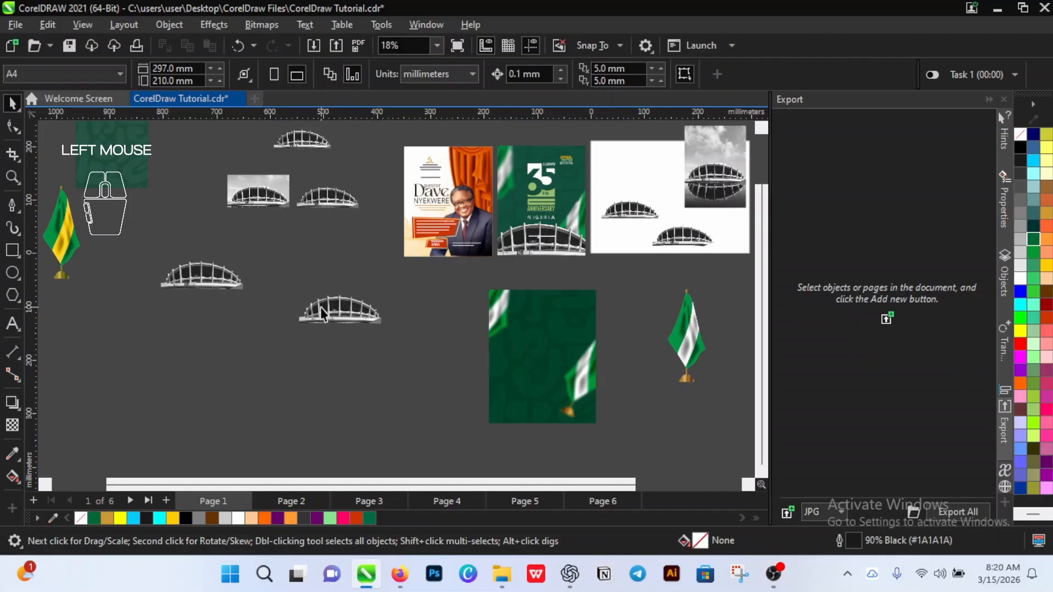
Step: Examine the object type and resolution of the various stadium arch images and the upright green-and-white flag
click(347, 312)
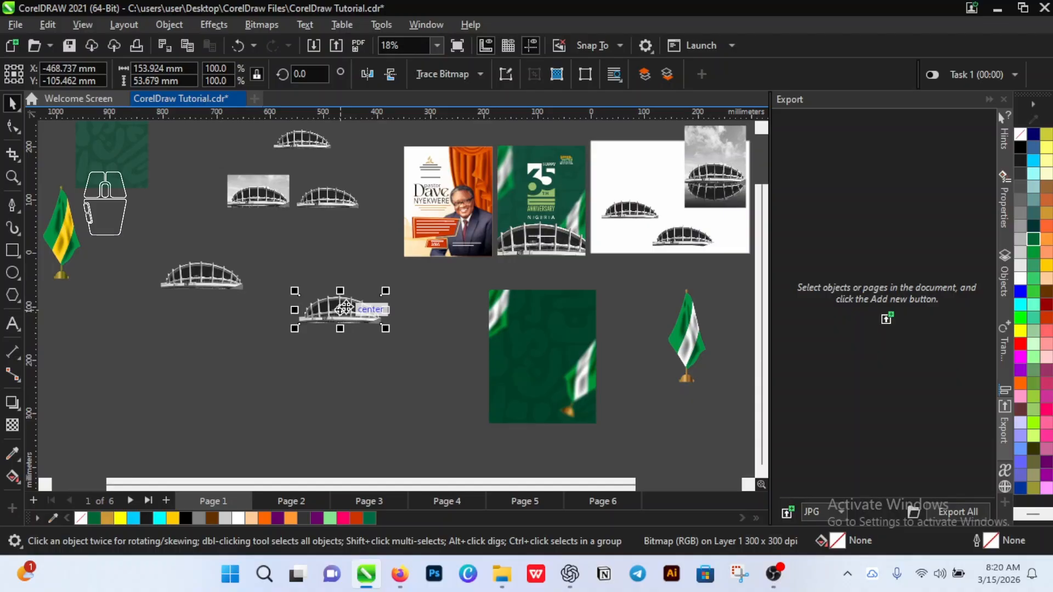
click(324, 192)
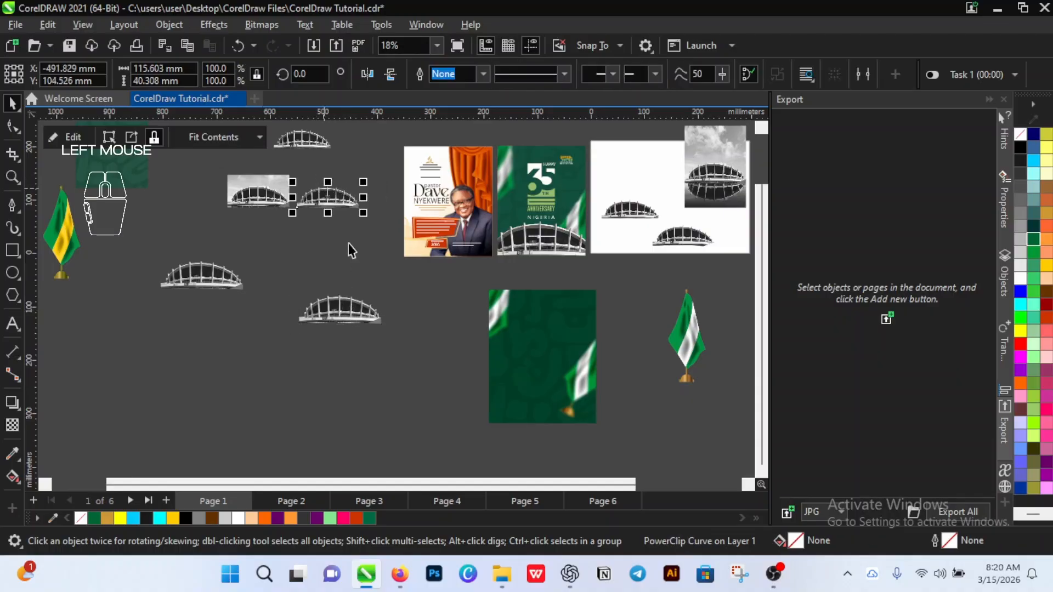
click(344, 307)
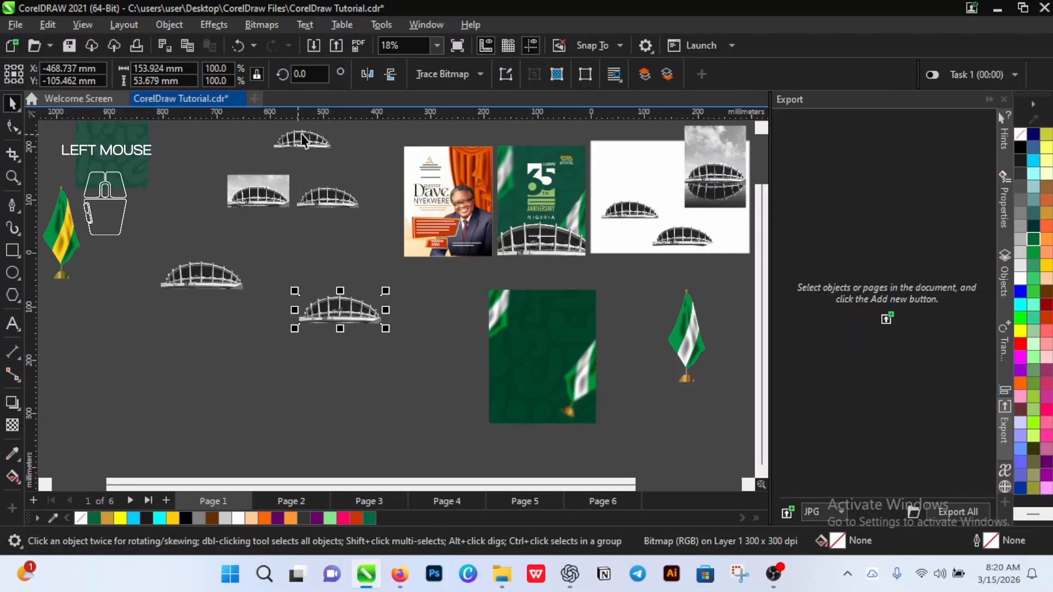
click(644, 213)
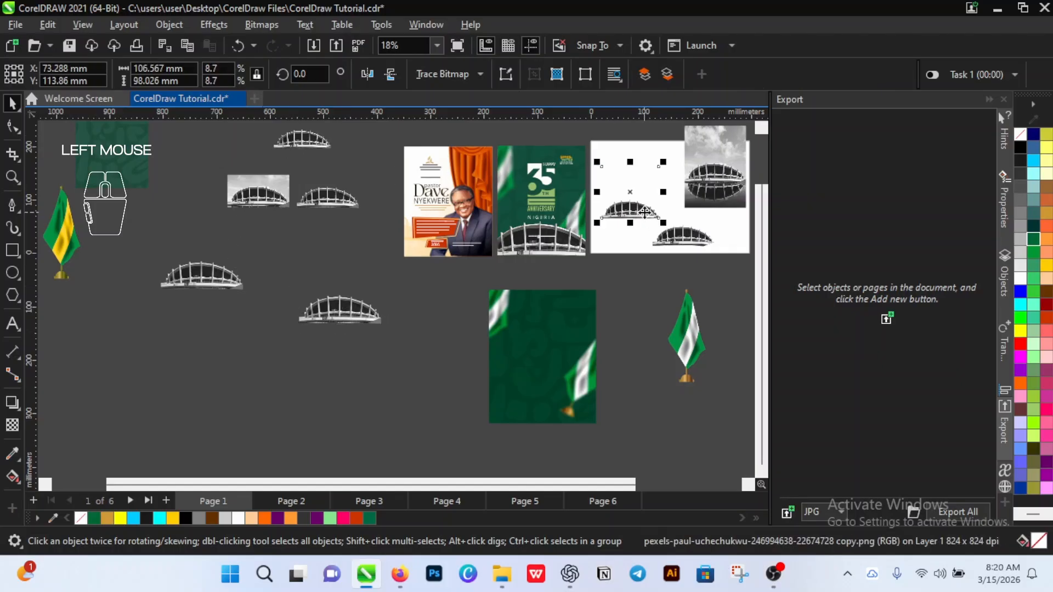
click(232, 291)
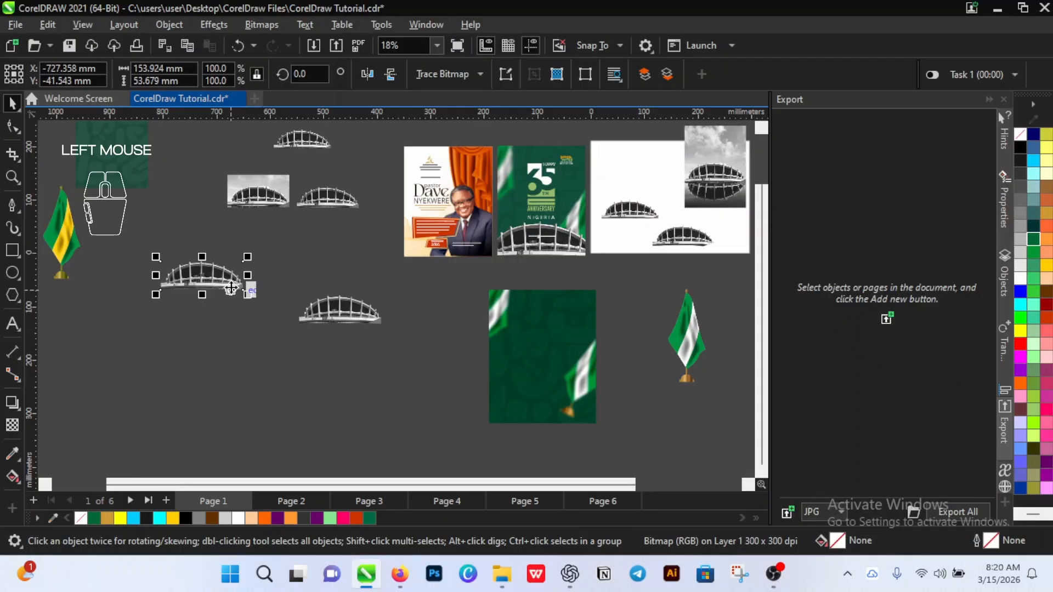
click(320, 315)
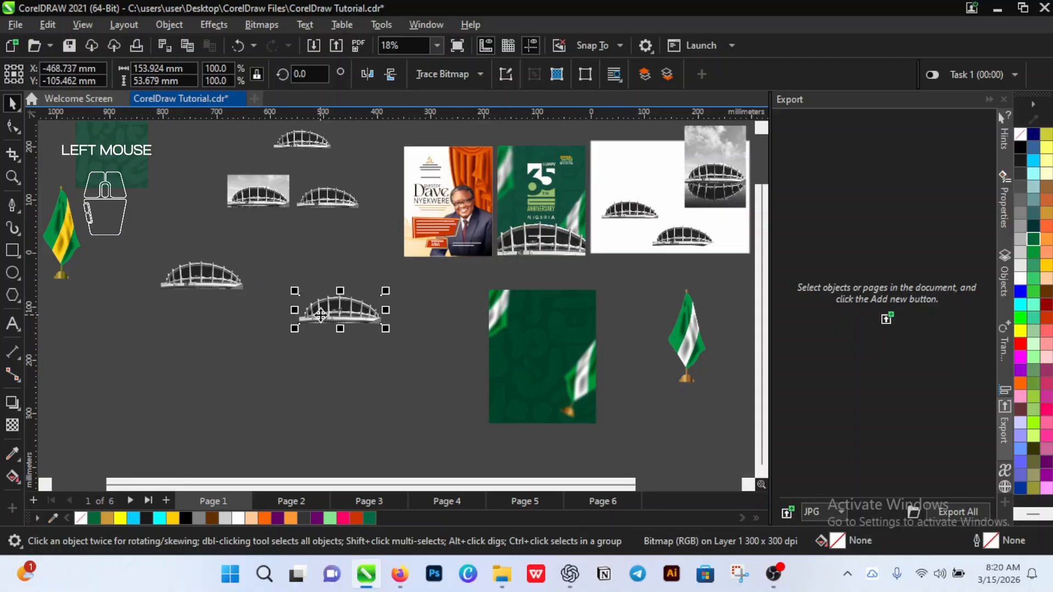
click(336, 201)
click(334, 297)
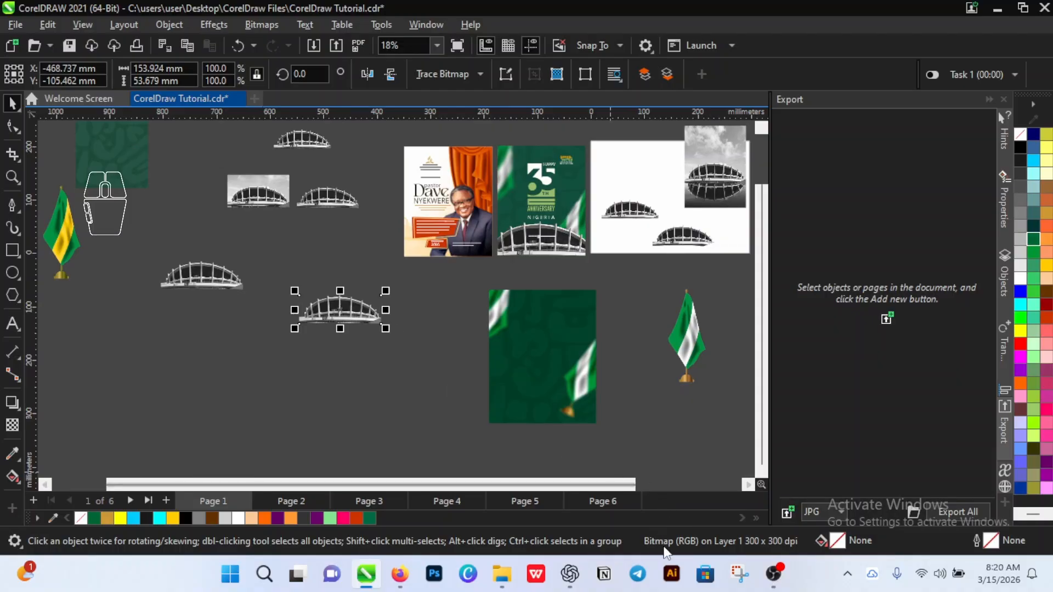
click(696, 370)
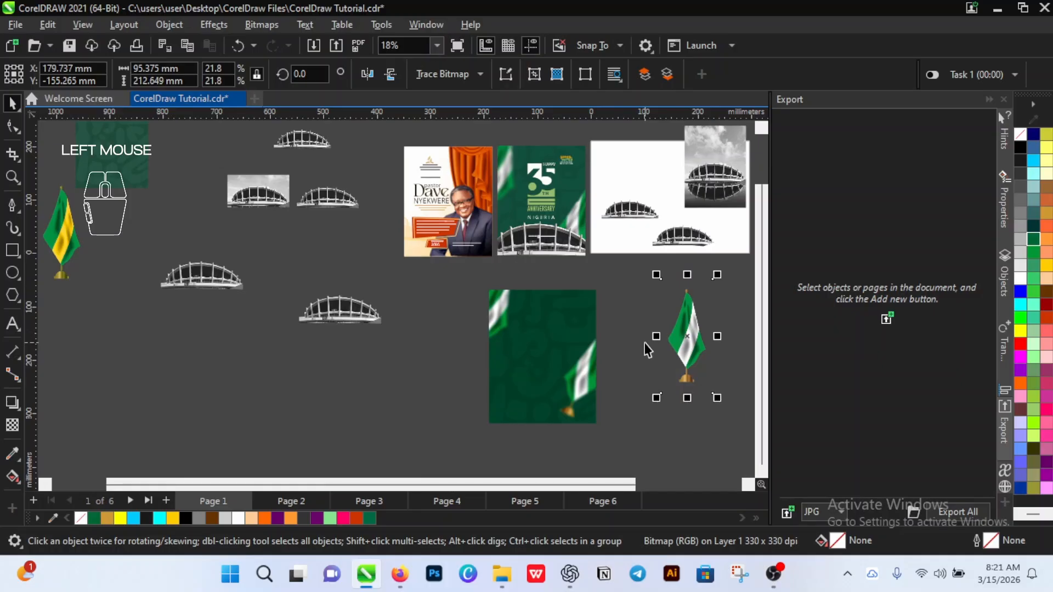
click(360, 310)
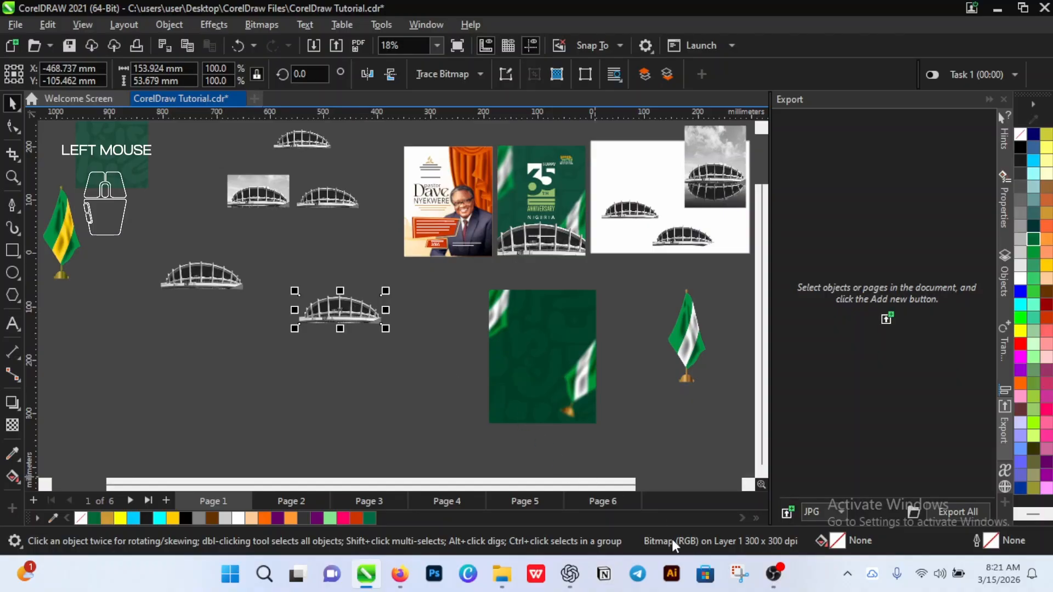
Step: Move the stadium arch bitmap nearest the green rectangle onto its lower half and bring it to the front
click(359, 312)
drag(359, 311, 538, 384)
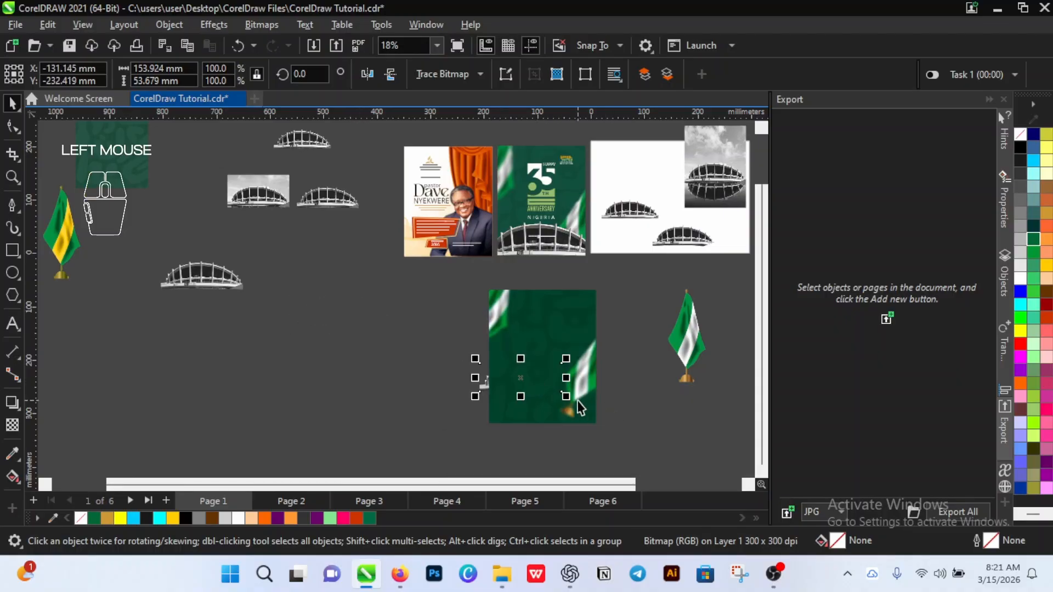
key(shift)
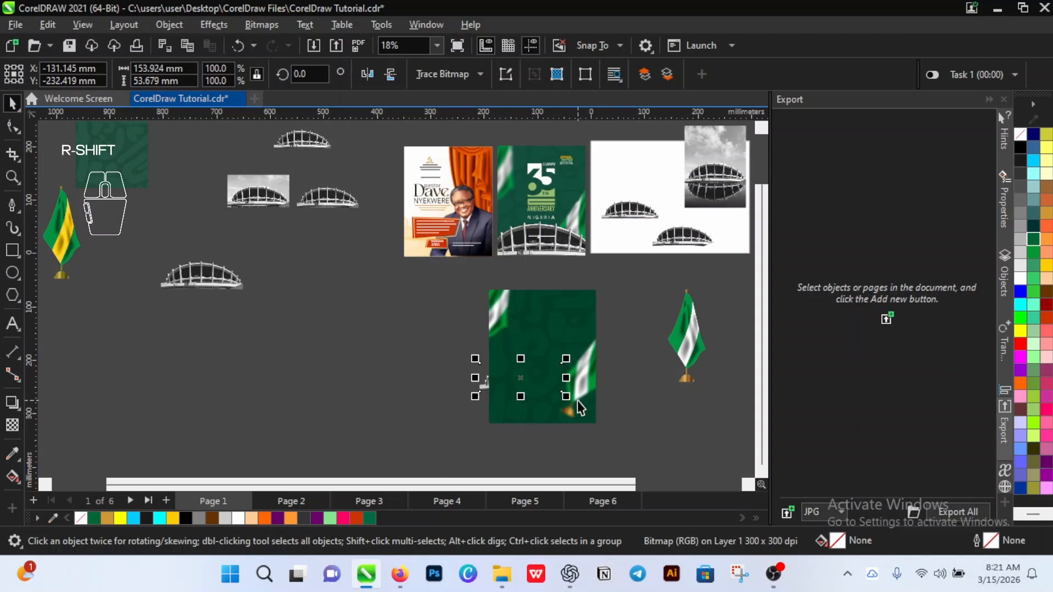
key(shift+Page_Up)
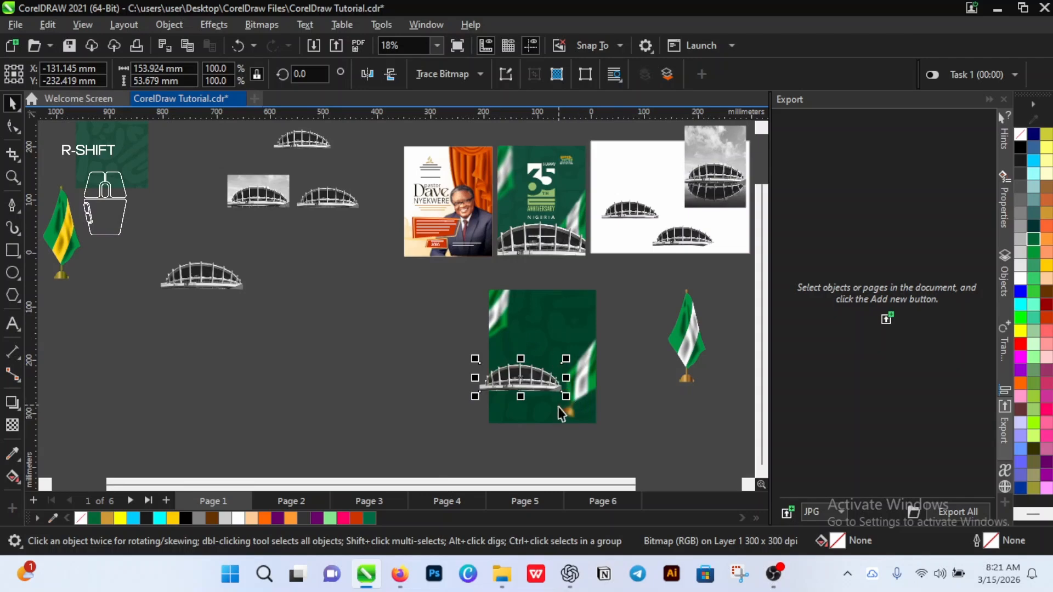
Step: Enlarge the stadium arch proportionally to about 363 mm wide and centre it across the green rectangle's lower edge
drag(566, 396, 677, 472)
click(573, 391)
drag(573, 391, 550, 394)
scroll(557, 405, up, 1)
scroll(482, 337, down, 1)
scroll(481, 338, up, 4)
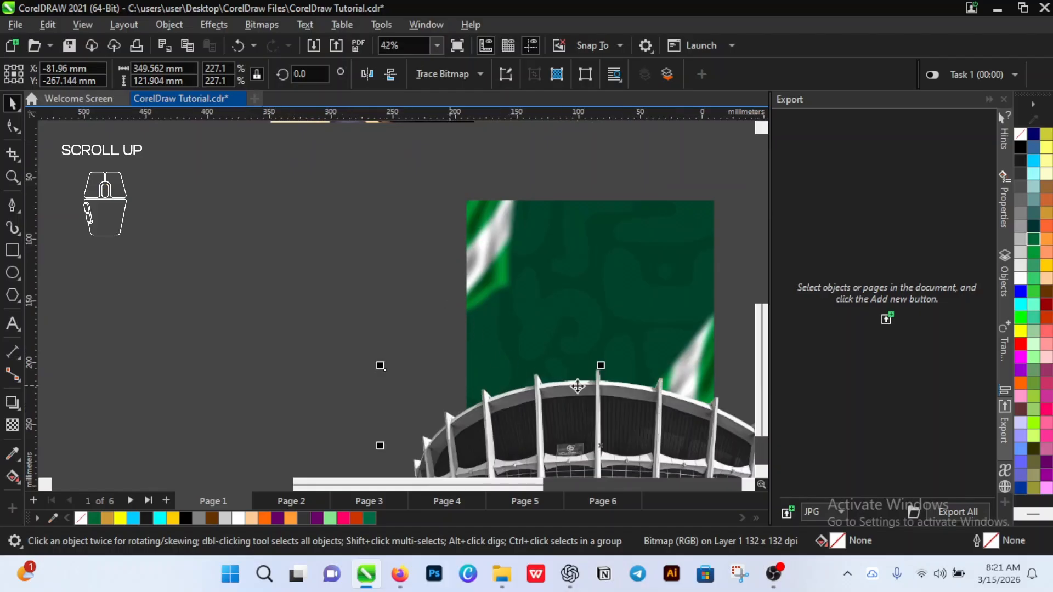
scroll(549, 389, down, 4)
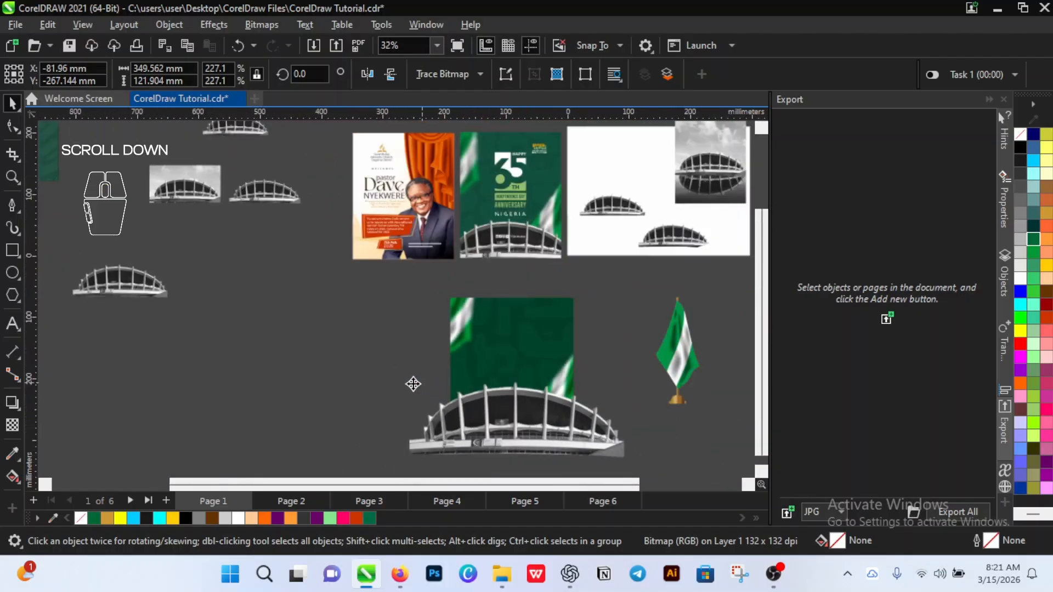
drag(405, 378, 397, 375)
drag(551, 406, 521, 422)
scroll(518, 425, up, 2)
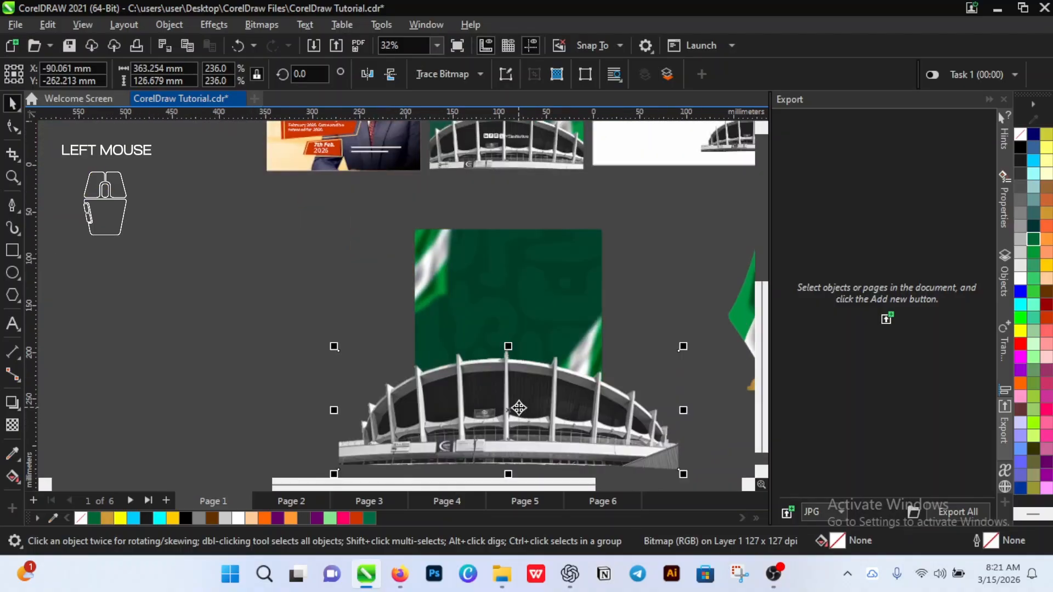
Step: PowerClip the enlarged stadium arch inside the green patterned rectangle and open the rectangle's clipped contents for editing
right_click(518, 406)
click(570, 320)
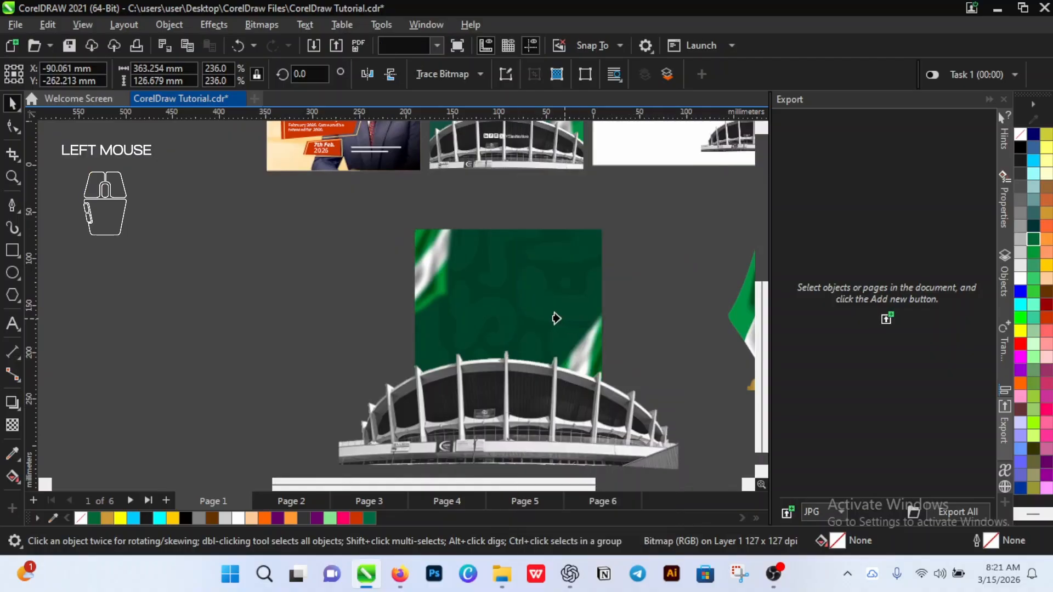
click(517, 252)
scroll(515, 398, down, 3)
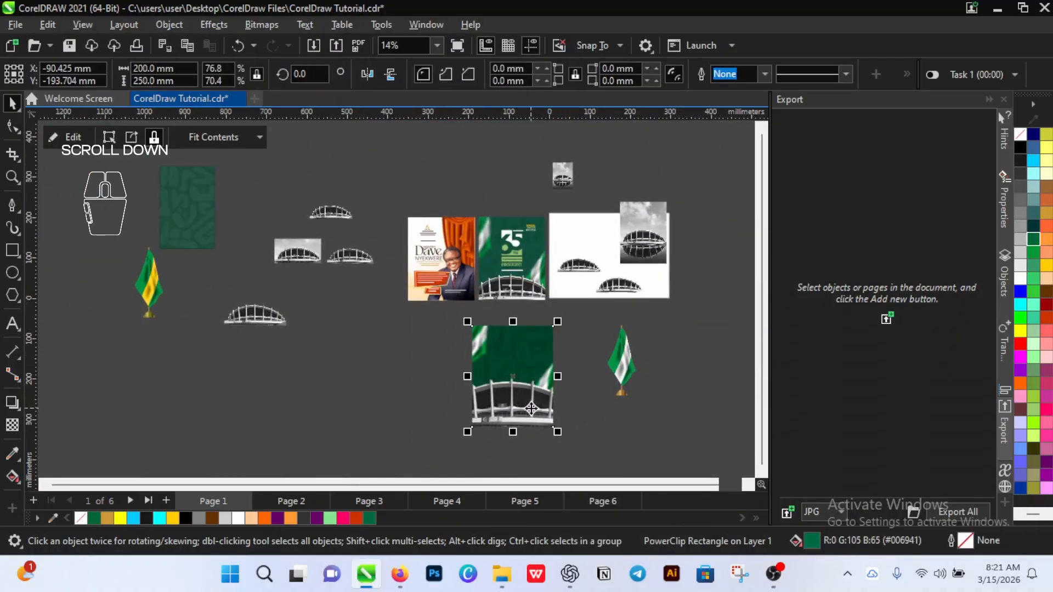
double_click(531, 409)
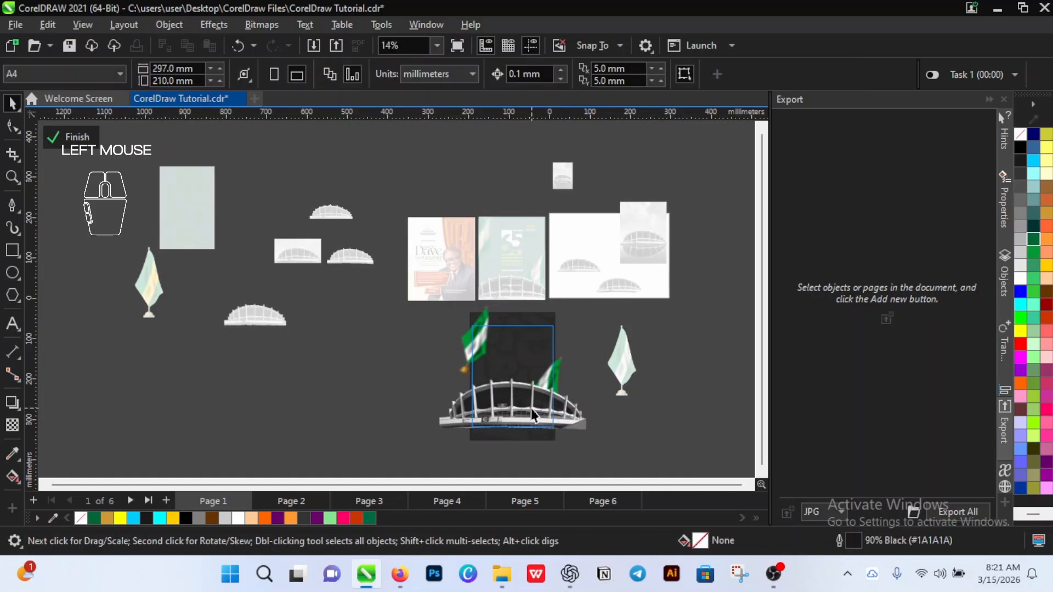
scroll(557, 401, up, 1)
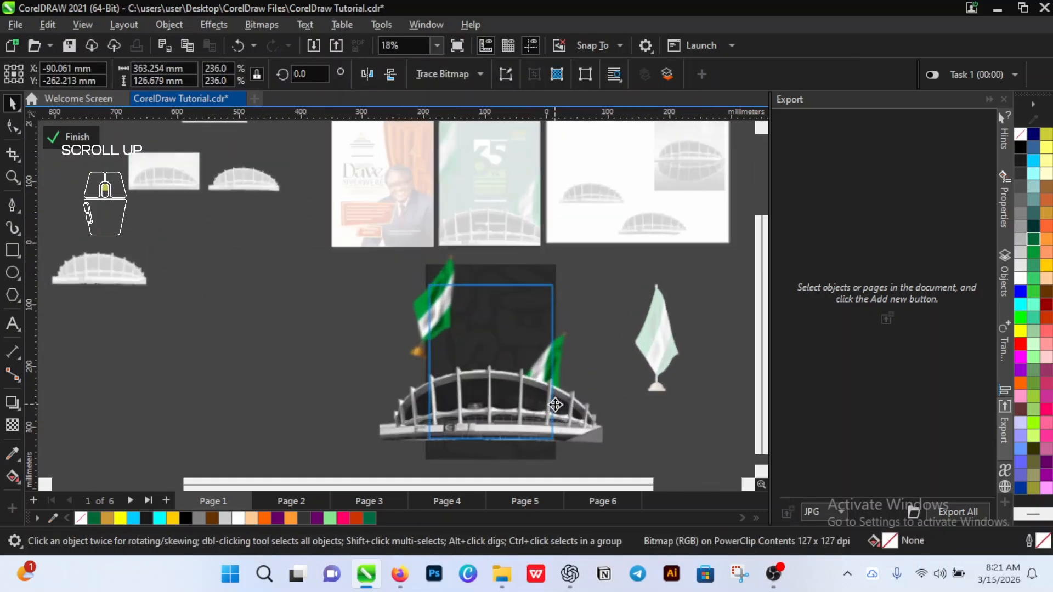
key(shift)
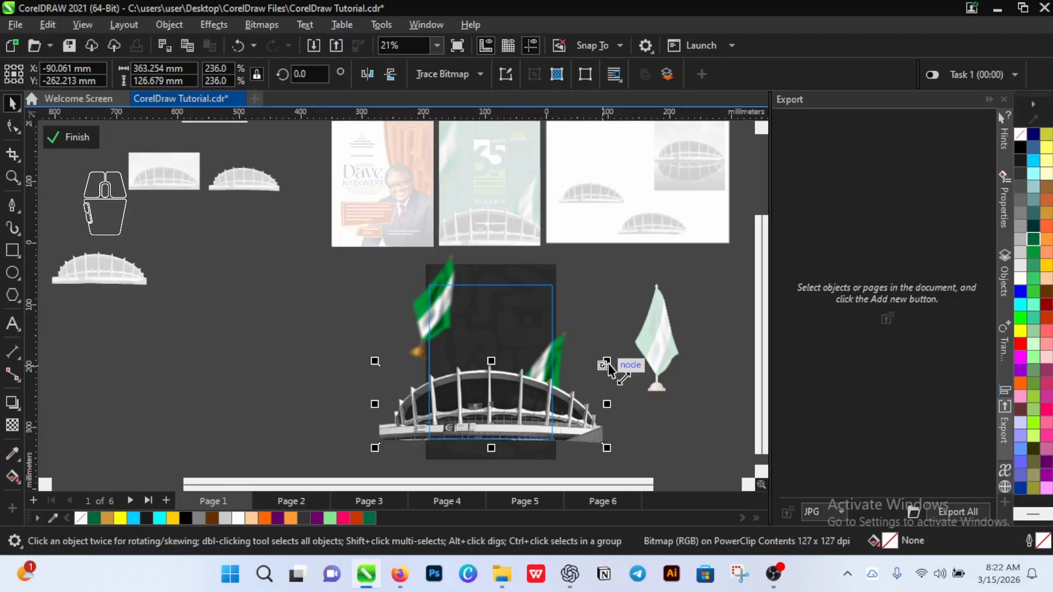
key(shift)
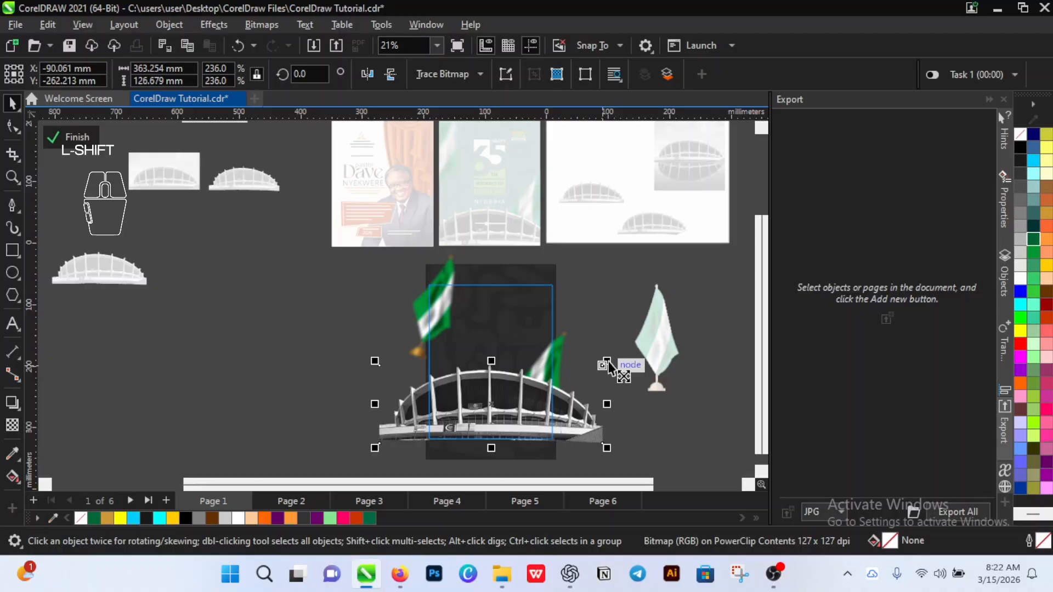
drag(608, 364, 584, 369)
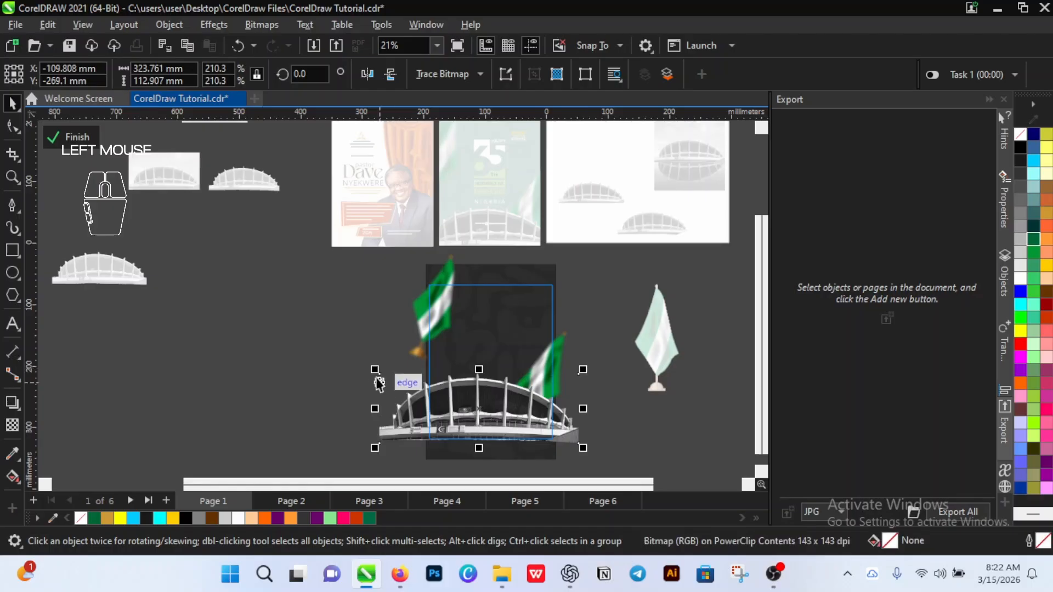
drag(376, 372, 391, 377)
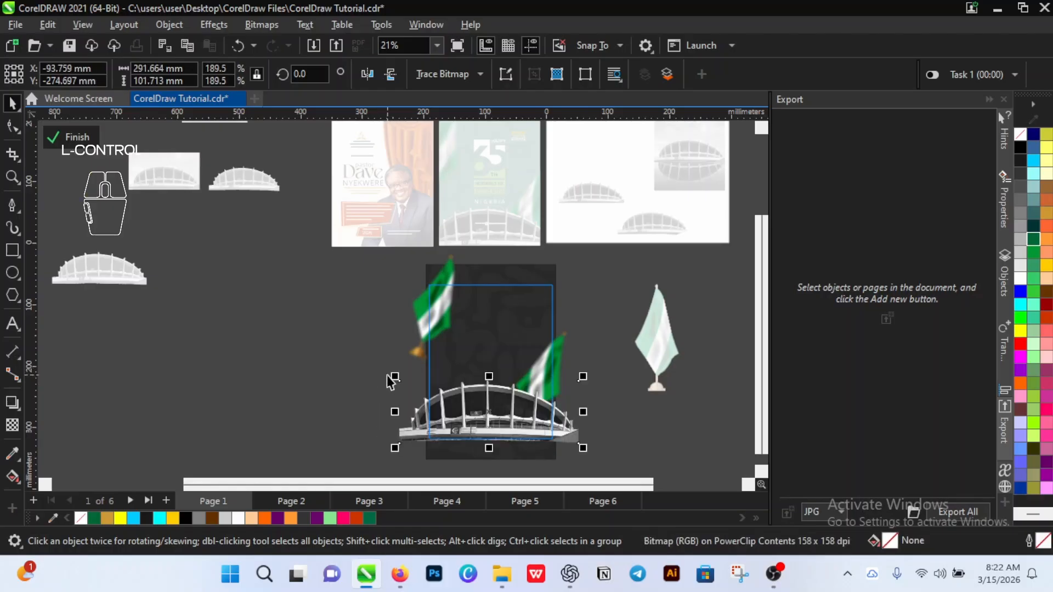
key(ctrl+z)
key(ctrl+z)
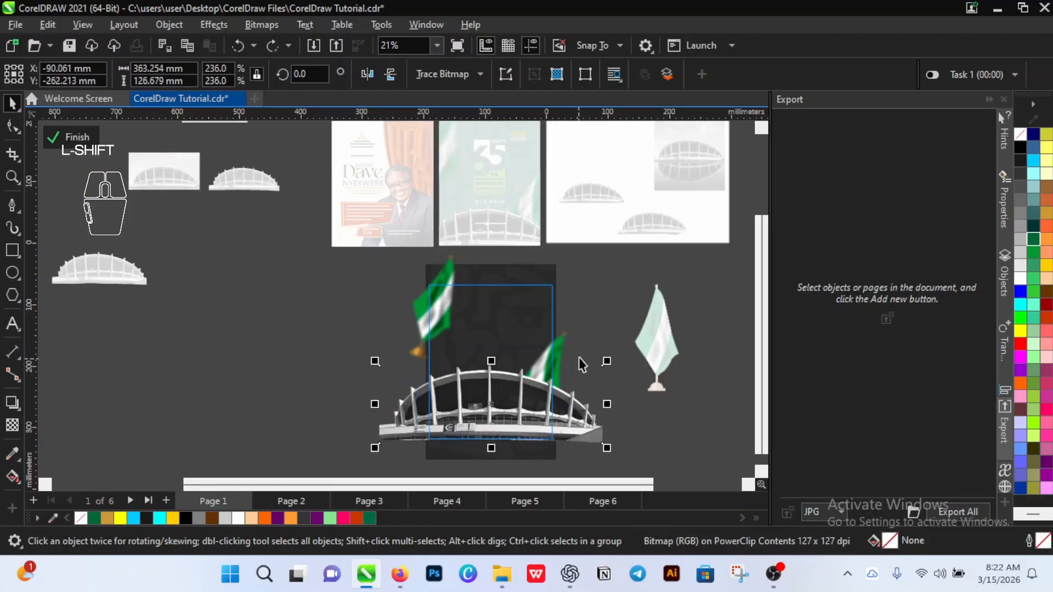
Step: Shrink the clipped stadium arch proportionally to about 291 mm wide and seat its base on the frame's lower edge
drag(606, 361, 587, 367)
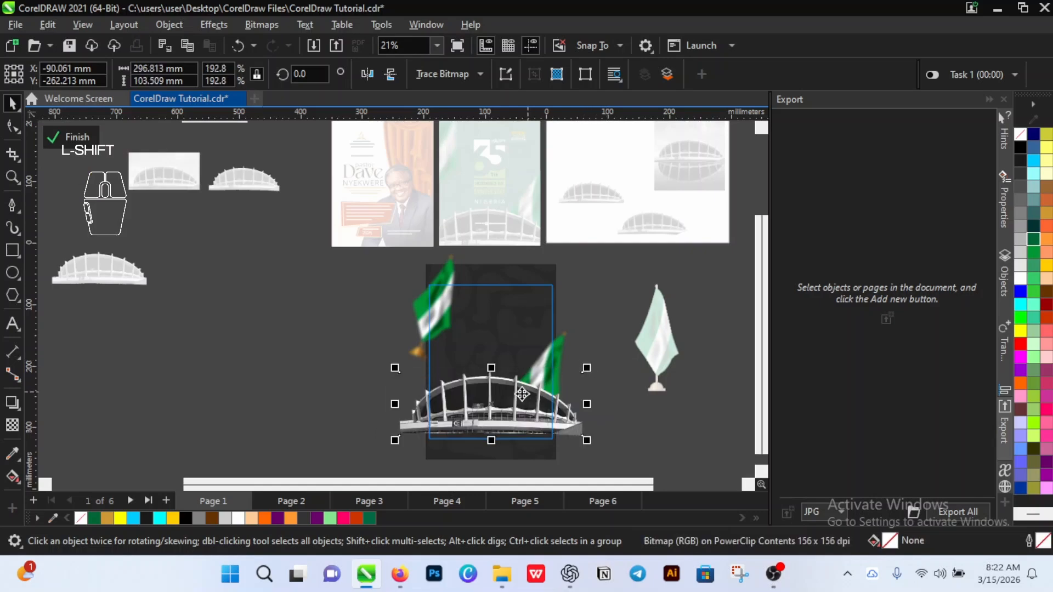
mouse_move(521, 393)
mouse_down()
mouse_move(530, 400)
mouse_move(502, 392)
mouse_up()
scroll(504, 395, up, 1)
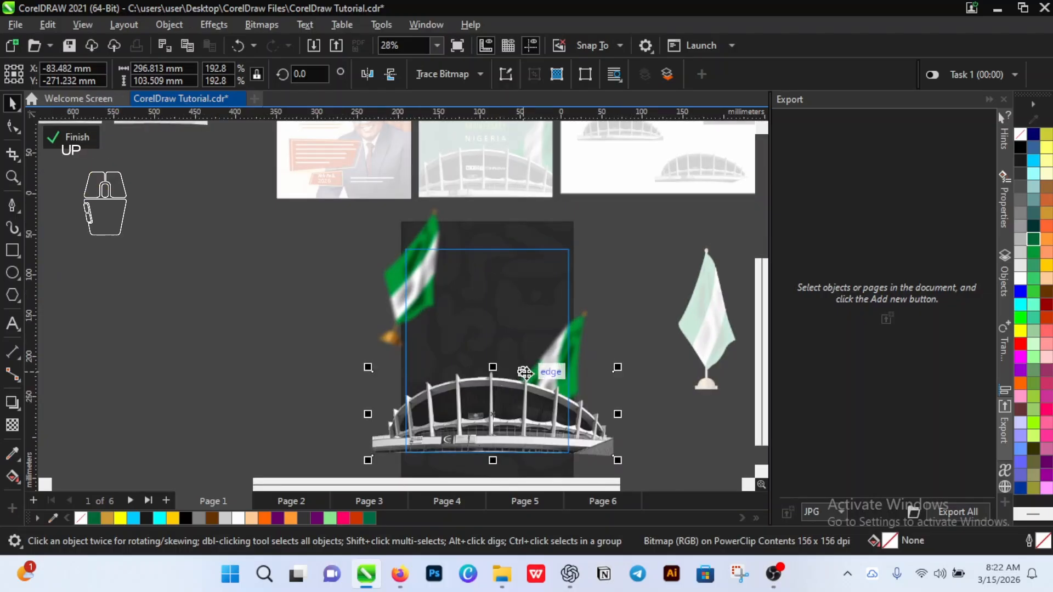
scroll(525, 372, up, 1)
drag(663, 345, 662, 342)
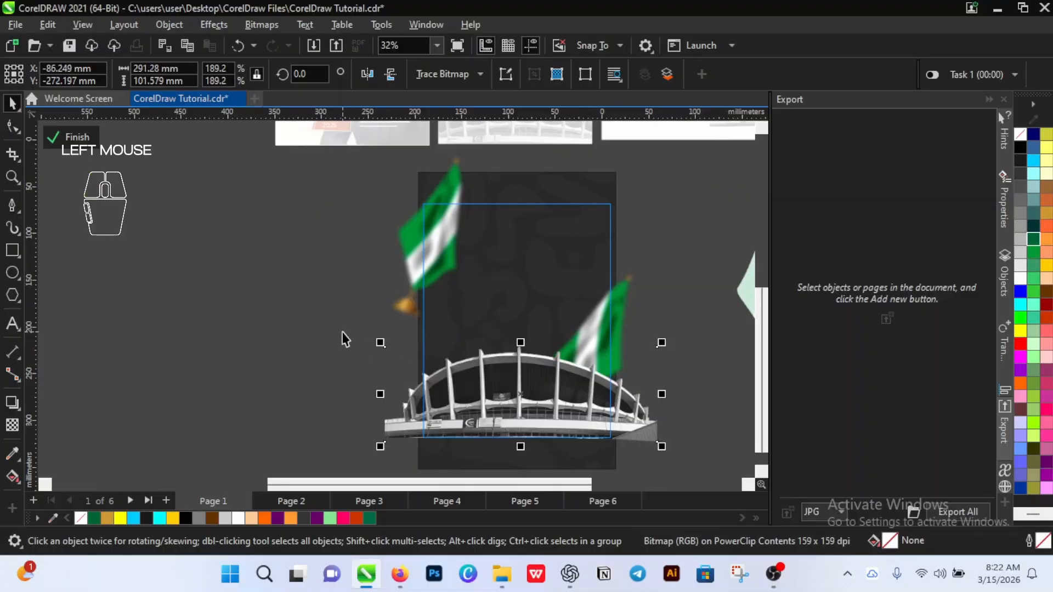
drag(381, 343, 384, 351)
scroll(476, 337, down, 3)
scroll(447, 320, up, 2)
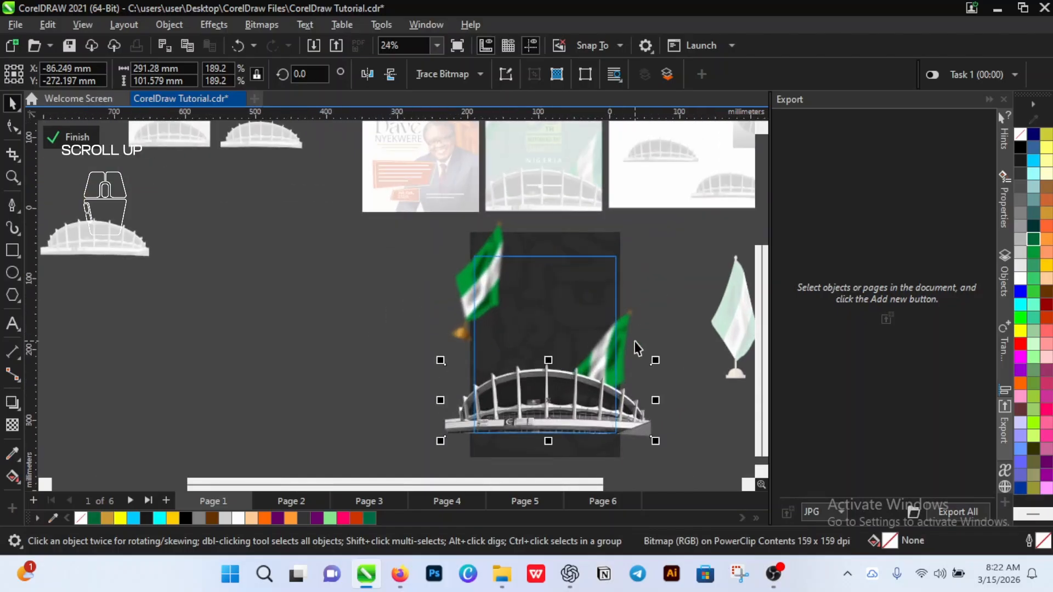
Step: Enlarge the stadium arch proportionally to about 320 mm wide, keeping it across the clipping frame's lower edge
drag(442, 362, 428, 358)
scroll(598, 384, up, 1)
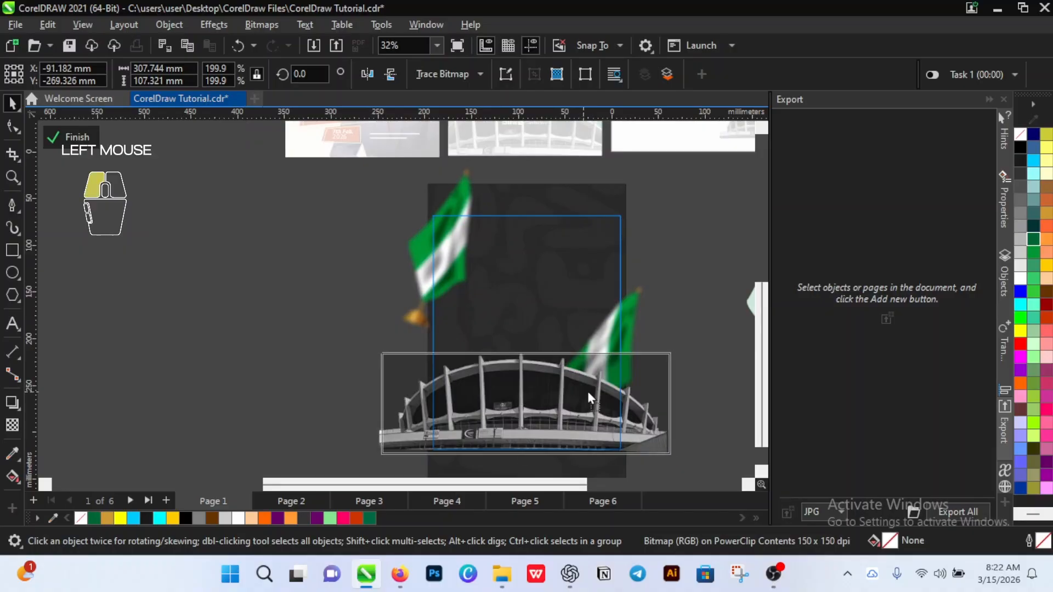
drag(587, 391, 587, 391)
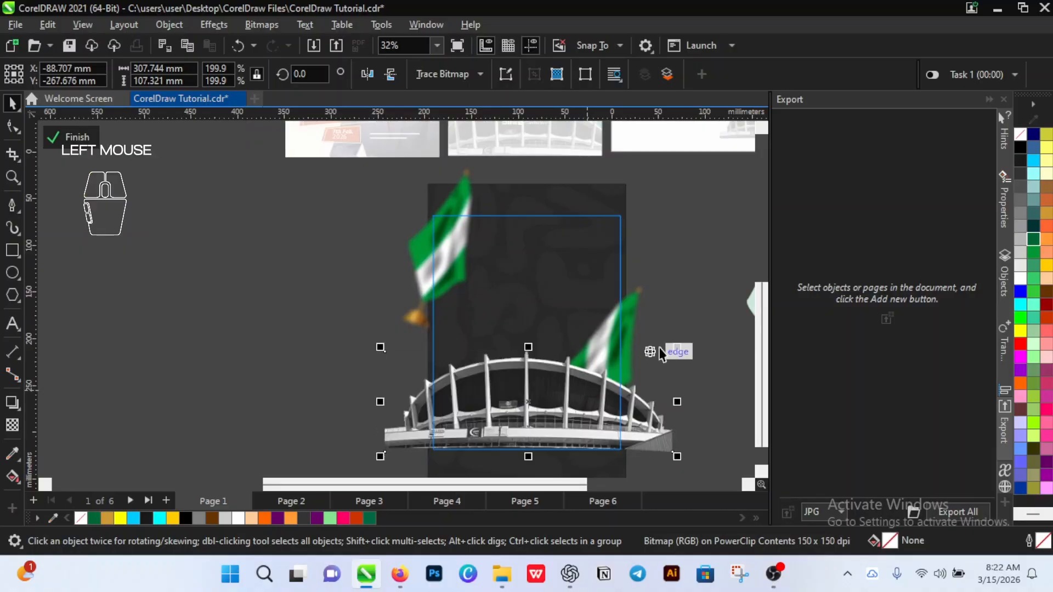
drag(677, 347, 692, 341)
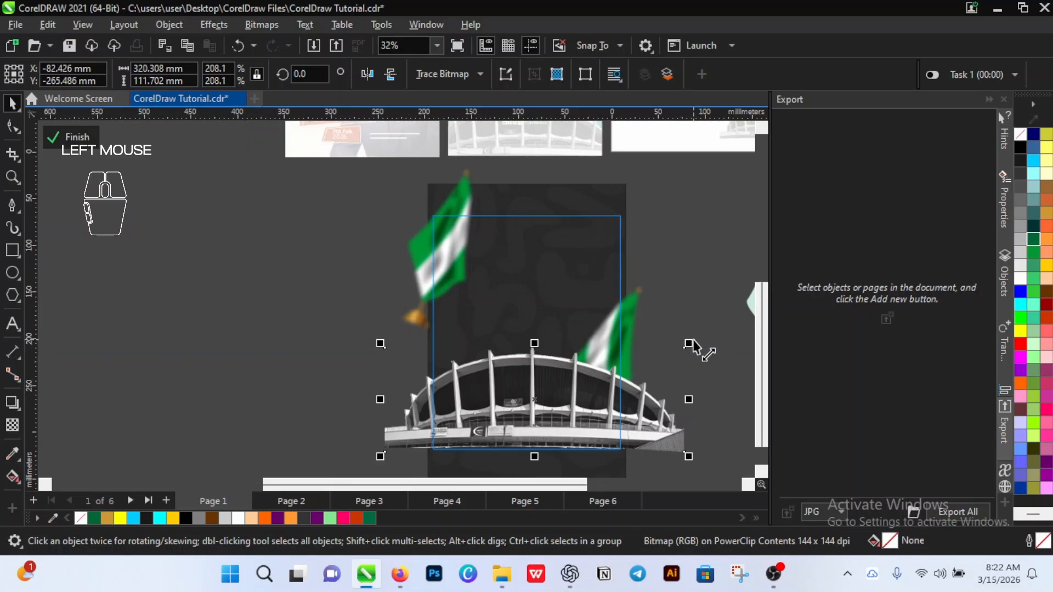
scroll(506, 399, up, 1)
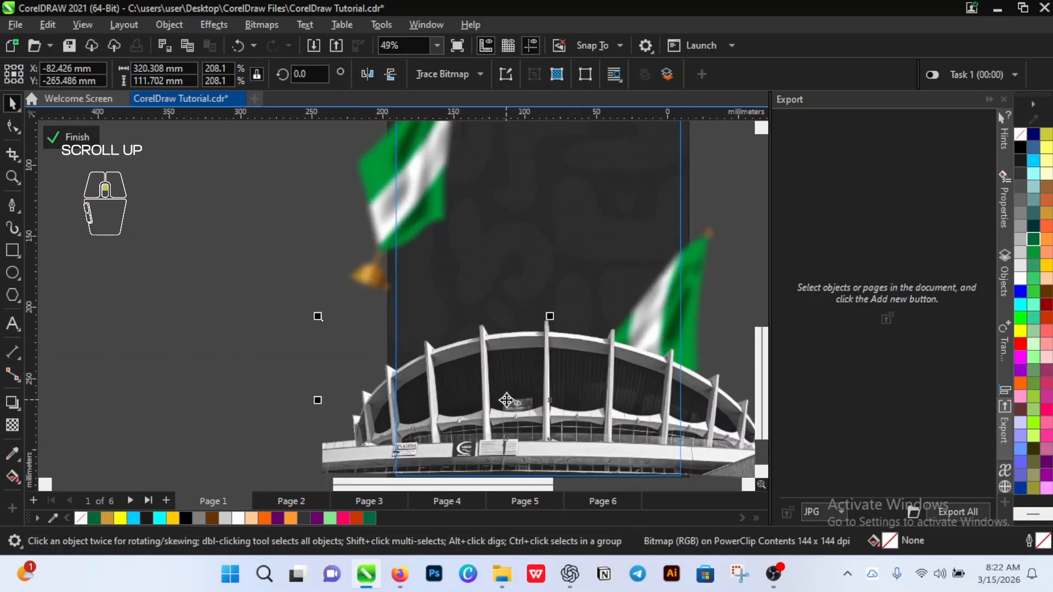
Step: Nudge the stadium image about 2 mm down inside the poster's PowerClip and finish editing the contents
key(Down)
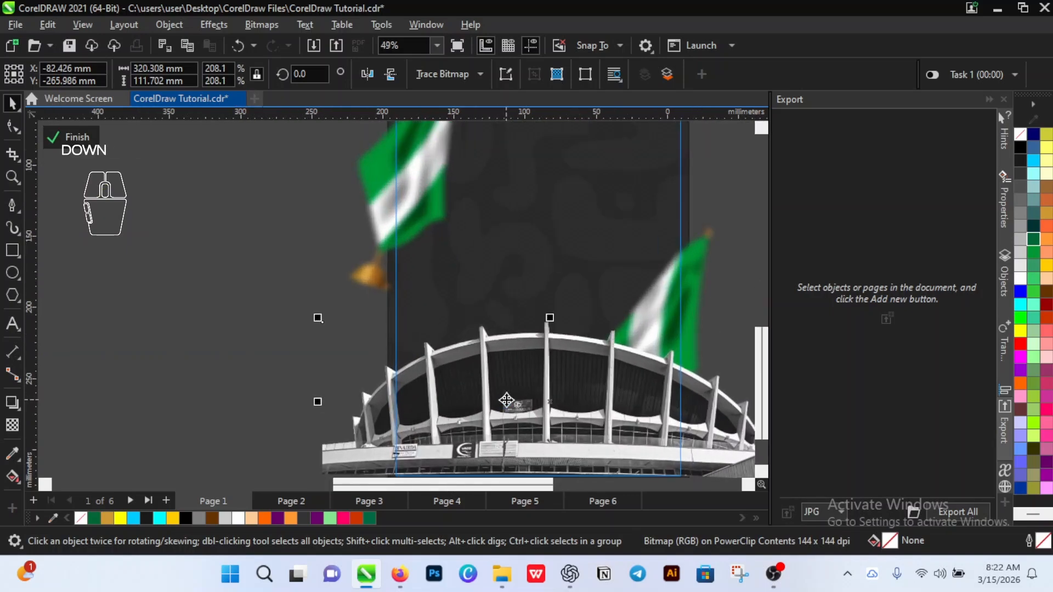
key(Down)
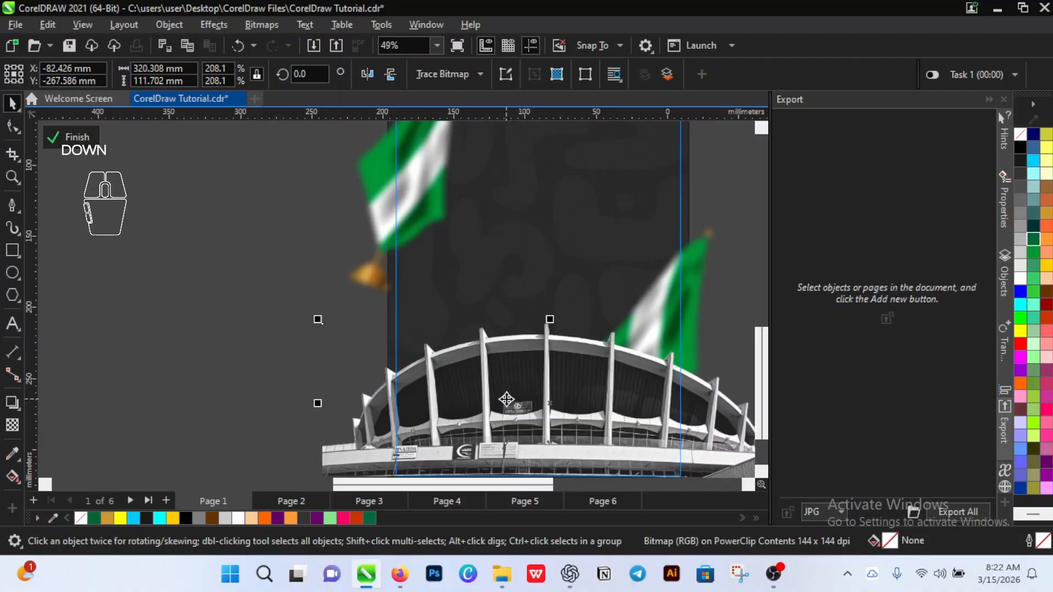
scroll(505, 349, down, 1)
scroll(505, 350, up, 1)
click(74, 137)
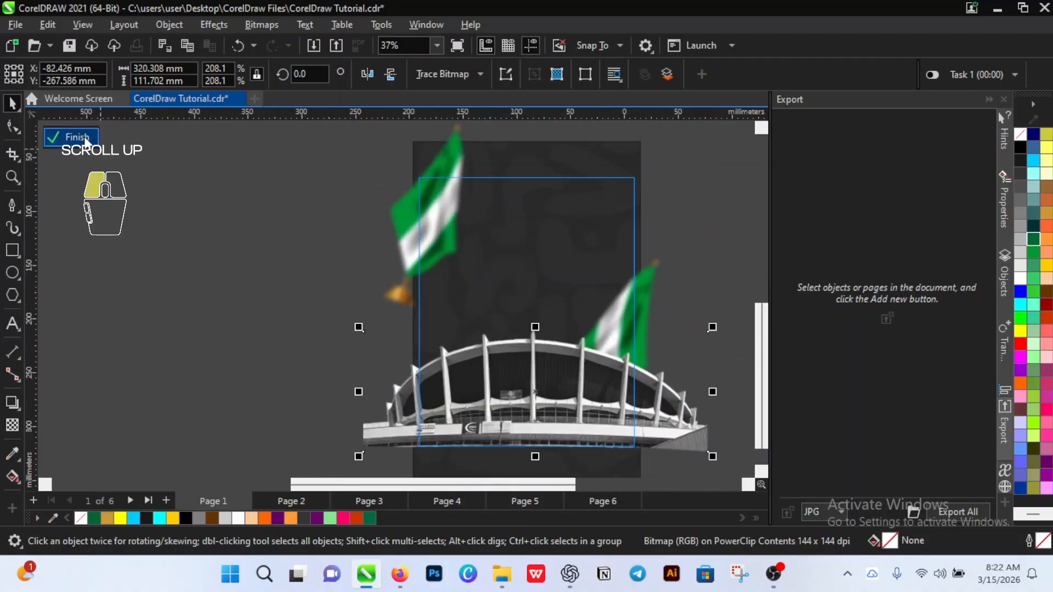
click(234, 260)
scroll(505, 354, down, 2)
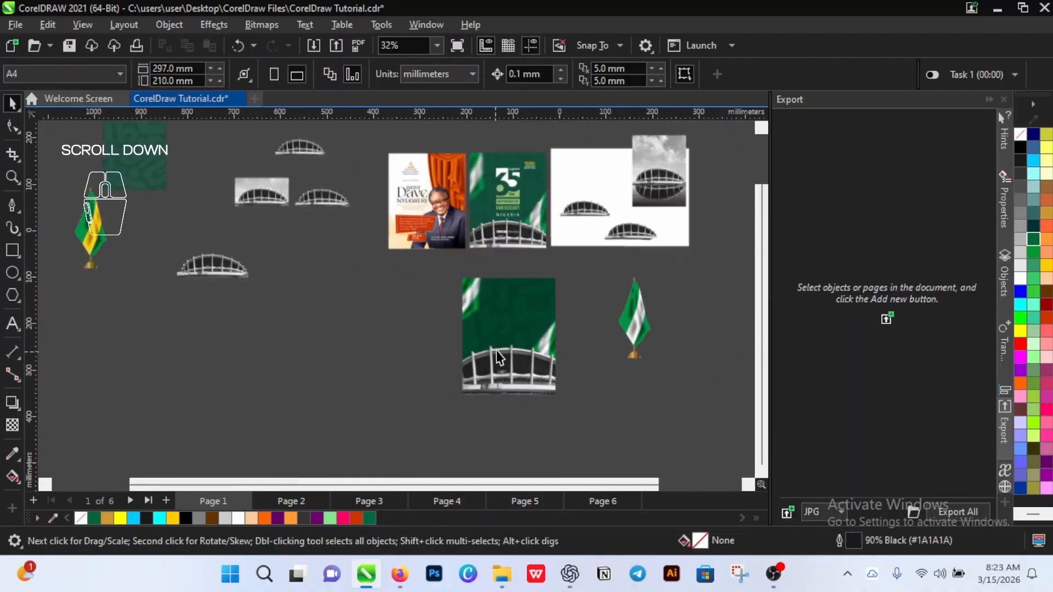
scroll(535, 302, up, 1)
scroll(517, 298, up, 1)
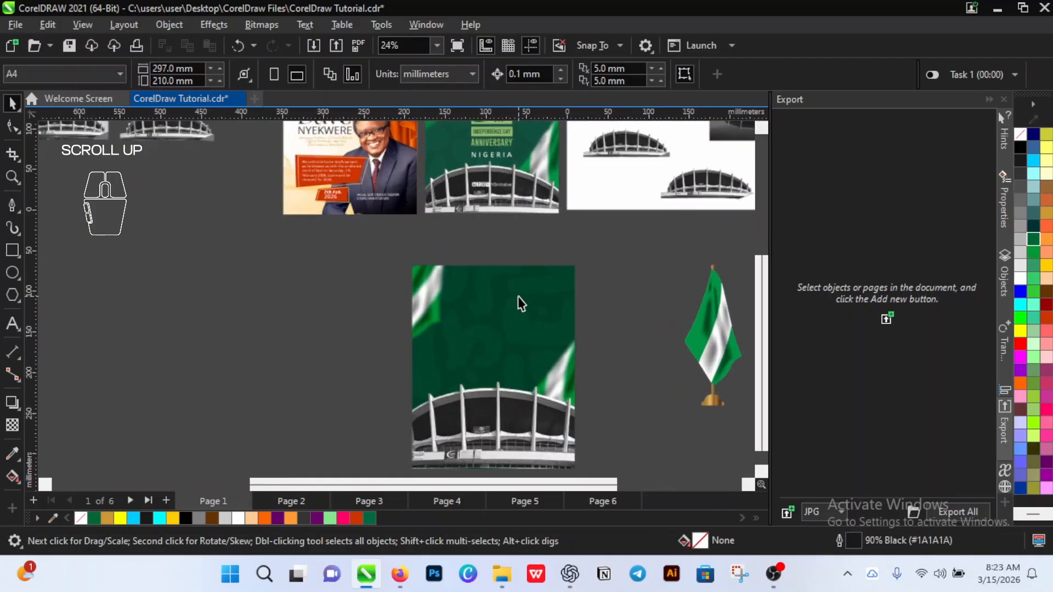
Step: Add the artistic text "65" on the empty canvas to the left of the new green poster
scroll(494, 304, down, 2)
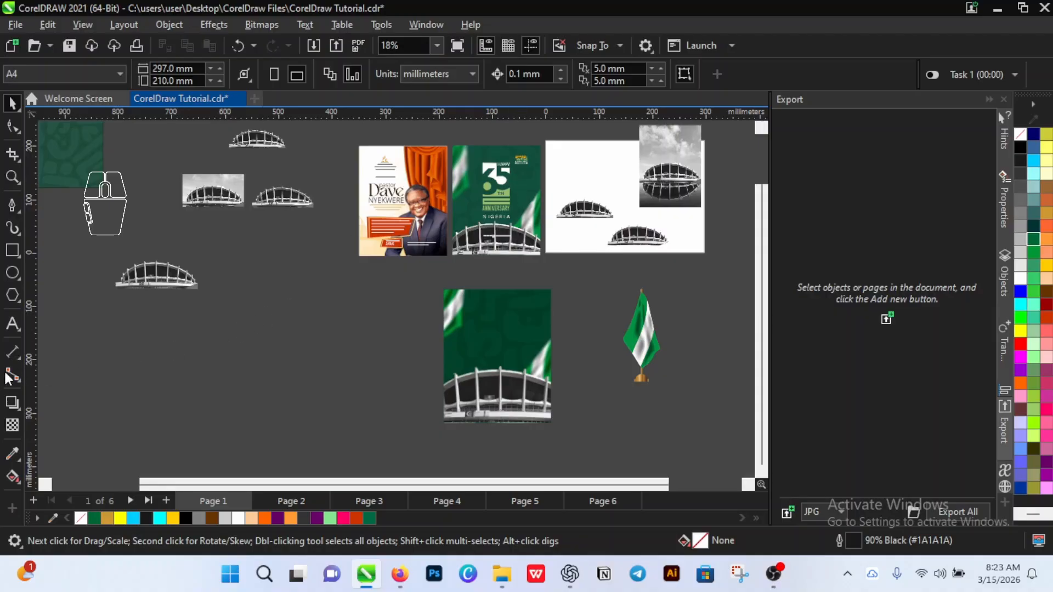
click(4, 324)
click(285, 354)
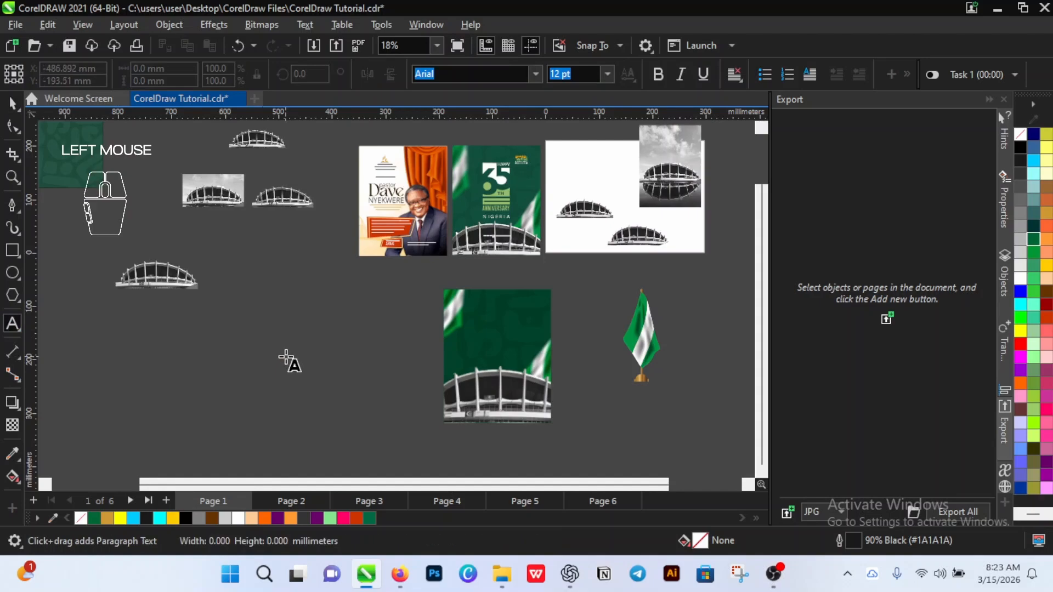
key(Caps_Lock)
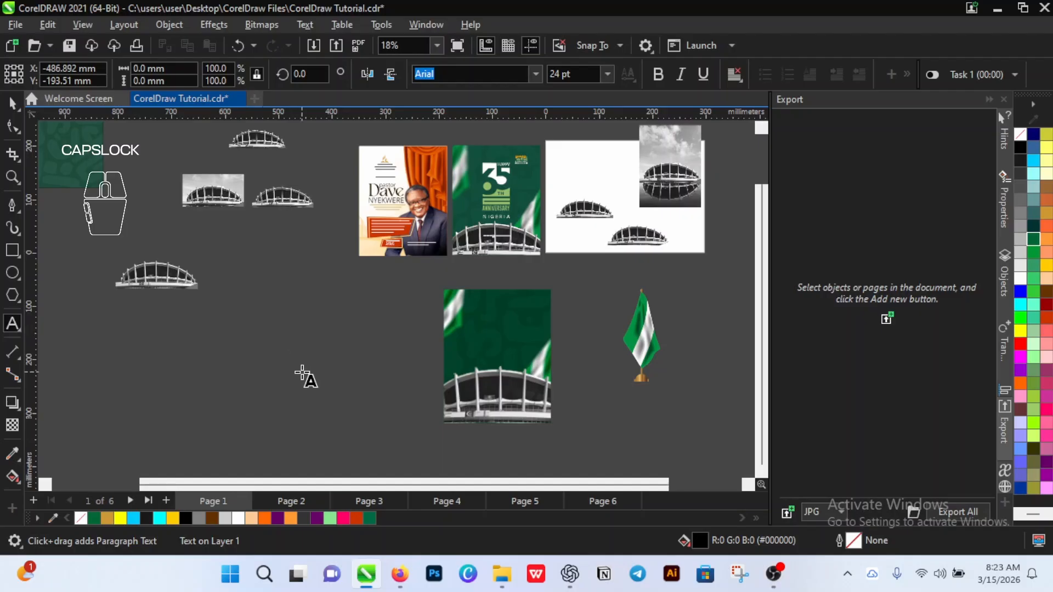
text(5)
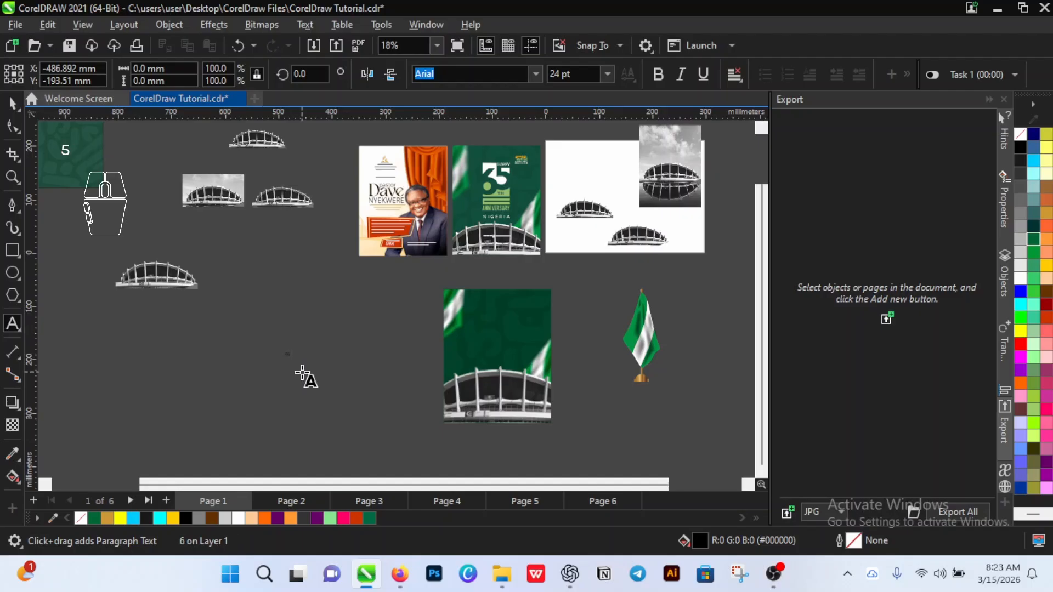
key(ctrl)
key(ctrl+space)
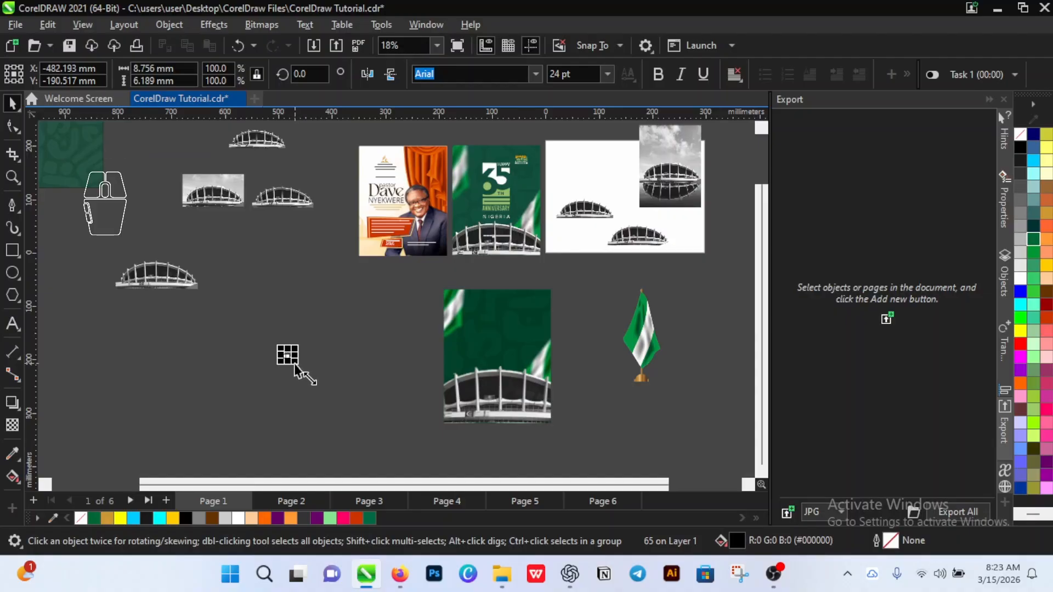
Step: Enlarge the "65" to about 161 mm wide, move it up slightly, and set its font to Trebuchet MS Bold
drag(294, 365, 370, 423)
click(357, 378)
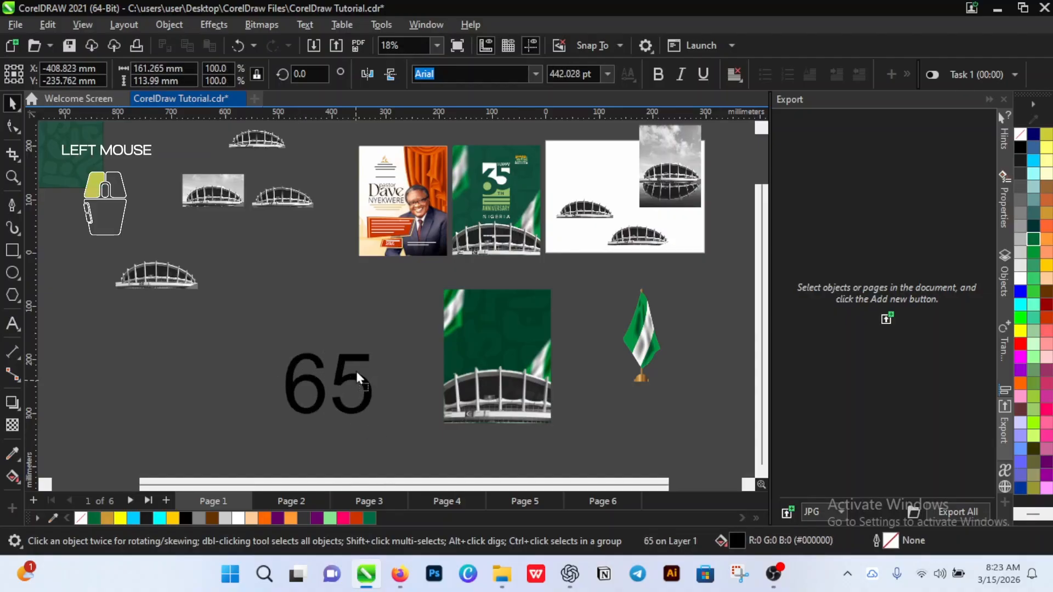
drag(358, 378, 363, 351)
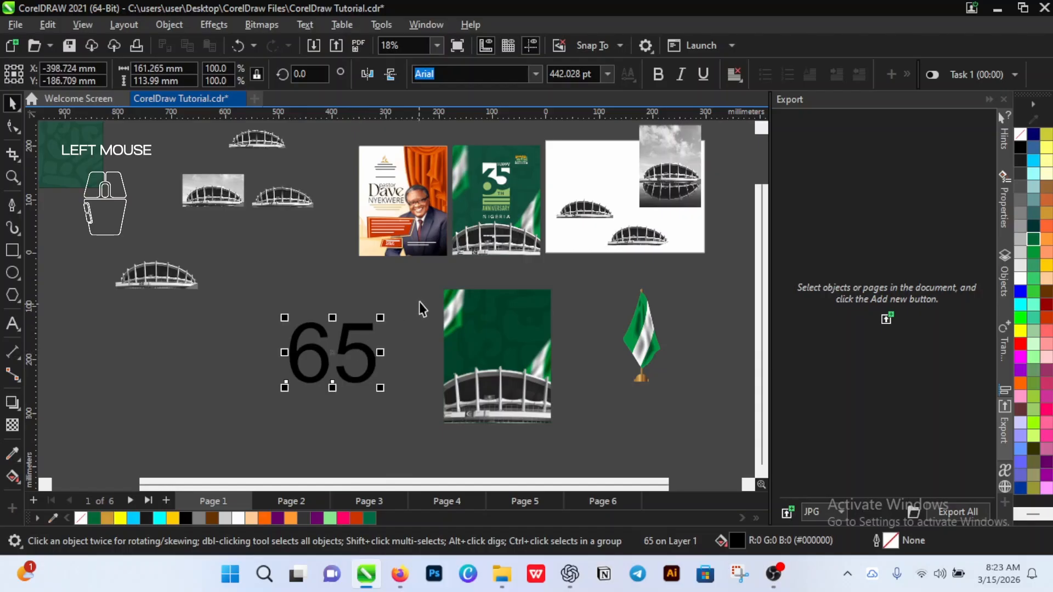
click(536, 74)
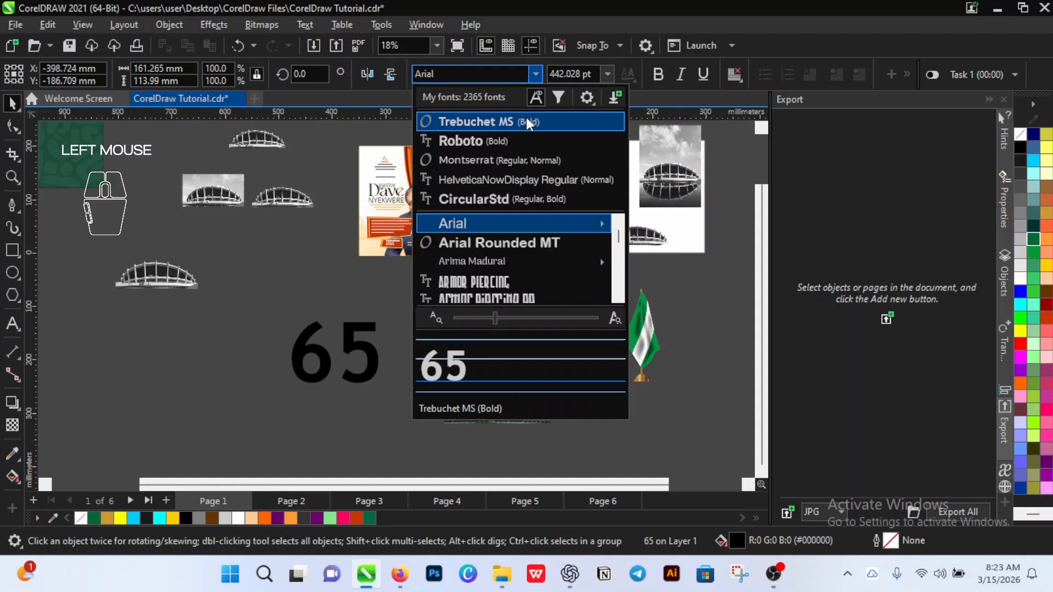
click(526, 122)
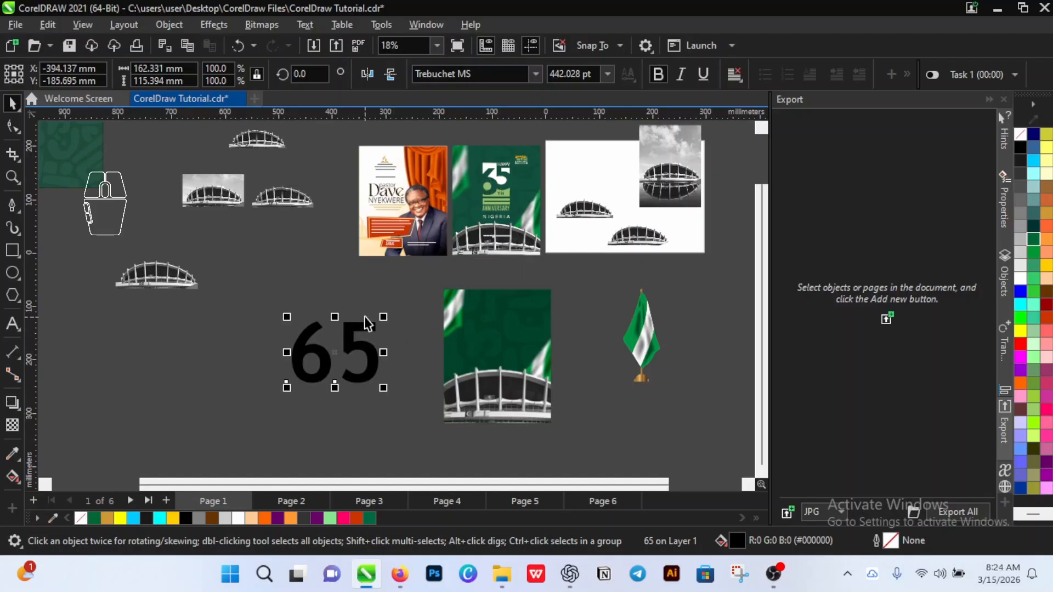
Step: Break the "65" apart into separate digits and shift the 5 up so it sits higher than the 6
key(ctrl)
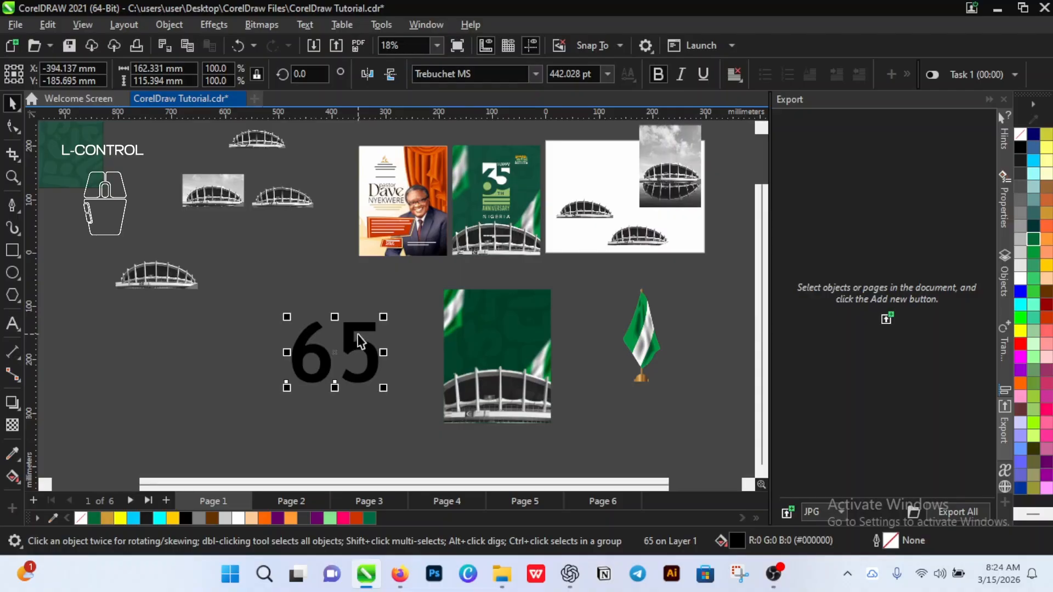
key(ctrl+k)
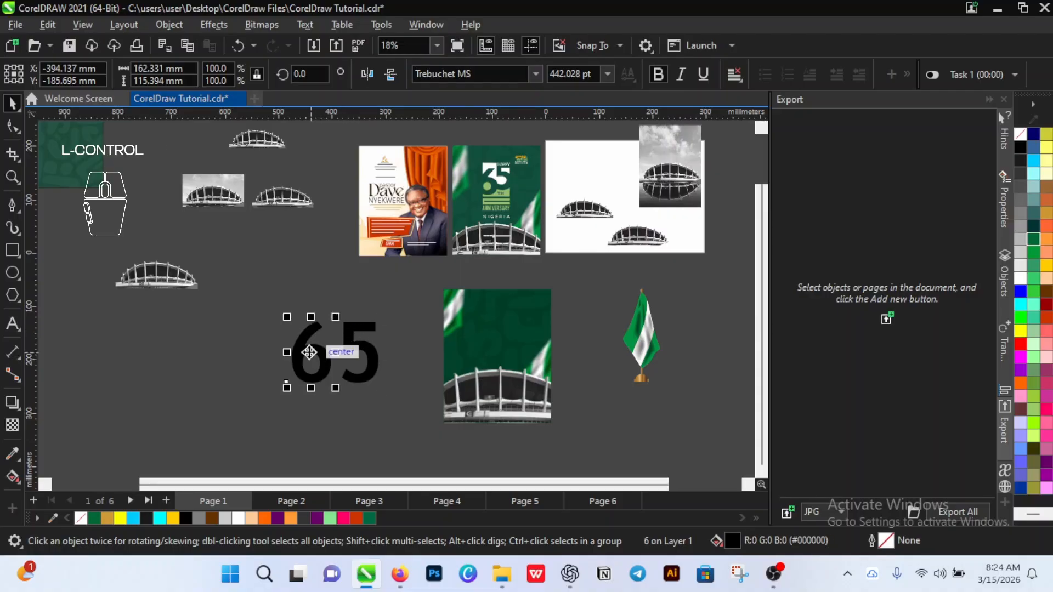
scroll(312, 349, up, 1)
drag(370, 347, 361, 333)
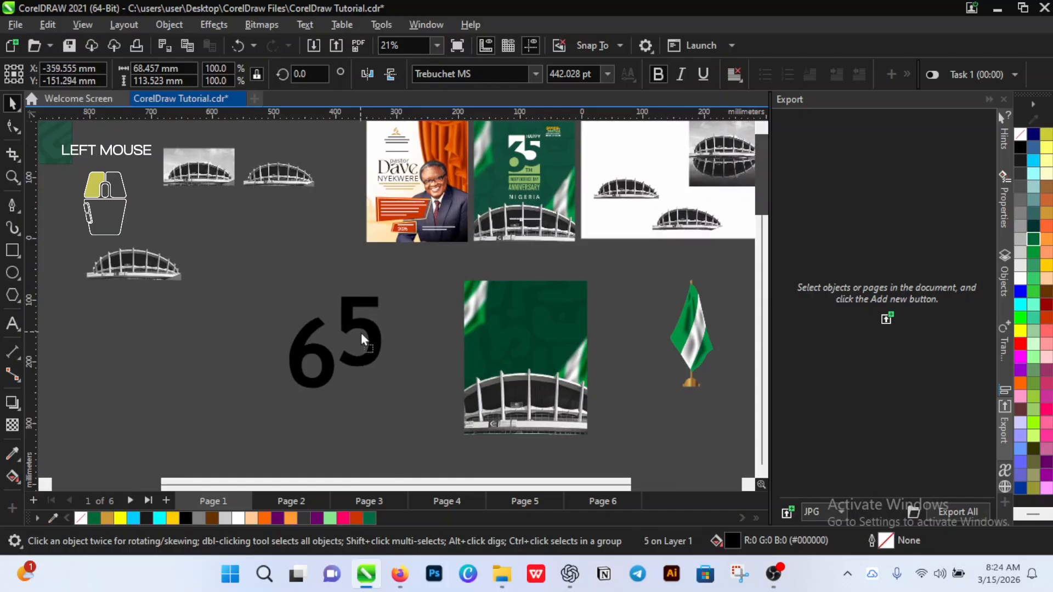
click(359, 340)
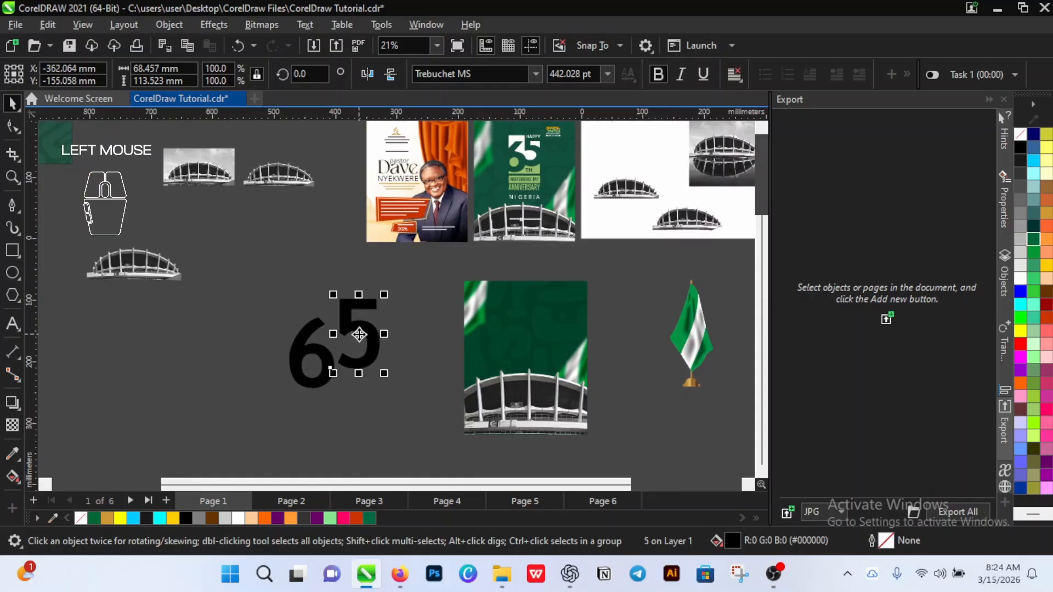
click(399, 337)
Step: Draw a rectangle of about 149 by 177 mm around the digits 6 and 5
scroll(362, 300, down, 2)
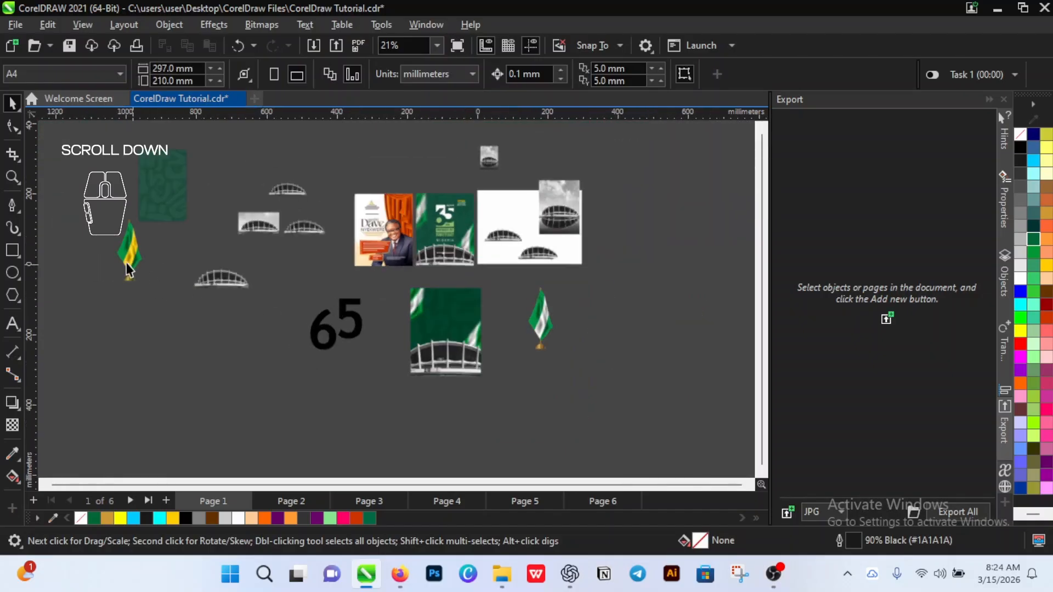
scroll(399, 309, up, 2)
click(12, 250)
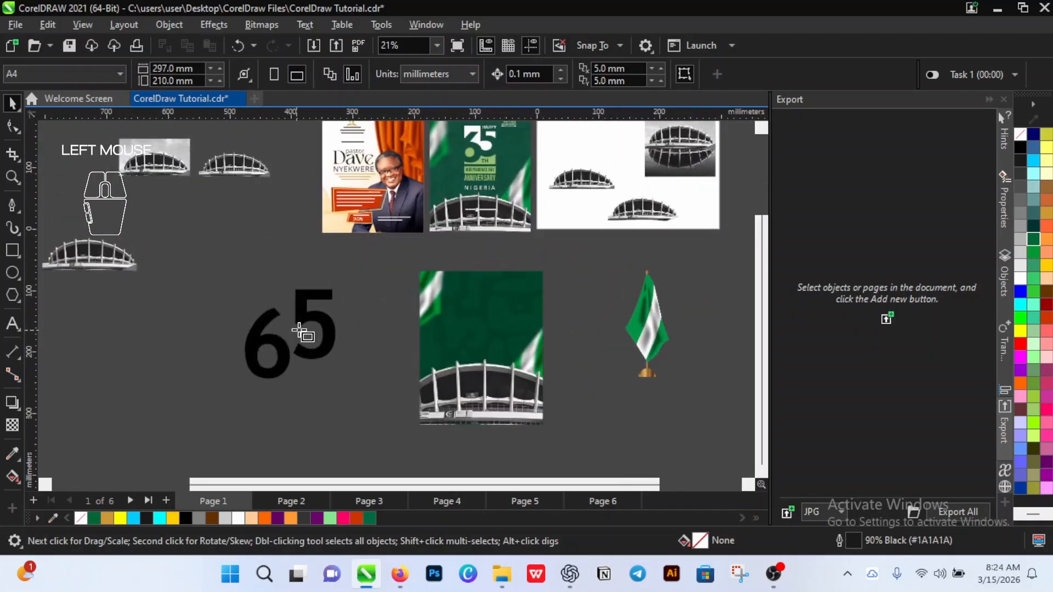
drag(243, 277, 335, 386)
scroll(244, 327, up, 3)
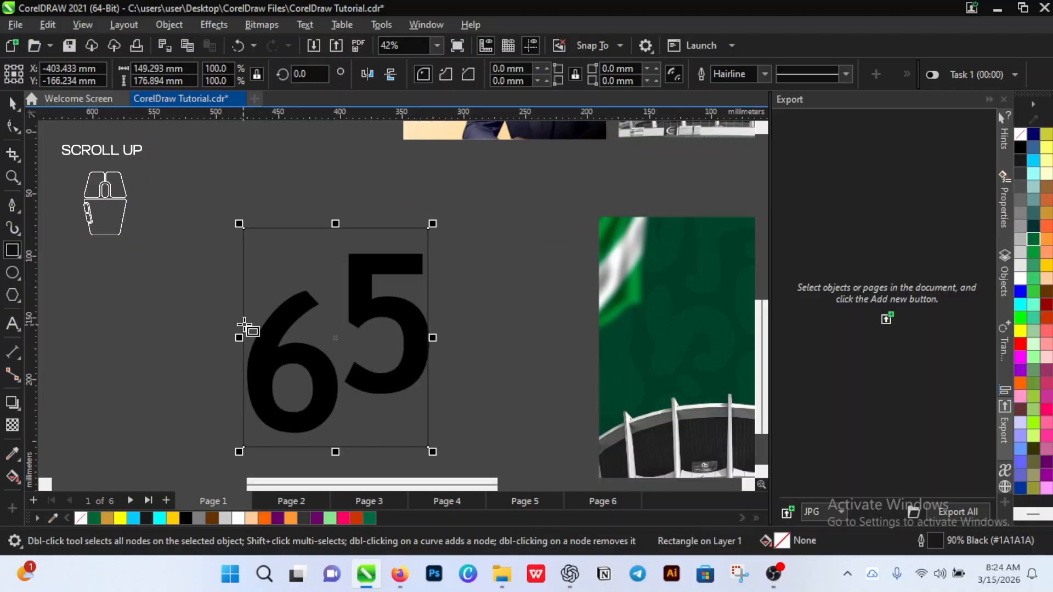
Step: Fit the rectangle's upper edge to the top of the 5 and its left edge to the 6, making it about 146 by 156 mm
key(space)
scroll(301, 223, up, 2)
drag(322, 225, 395, 264)
scroll(393, 265, up, 1)
scroll(392, 266, down, 2)
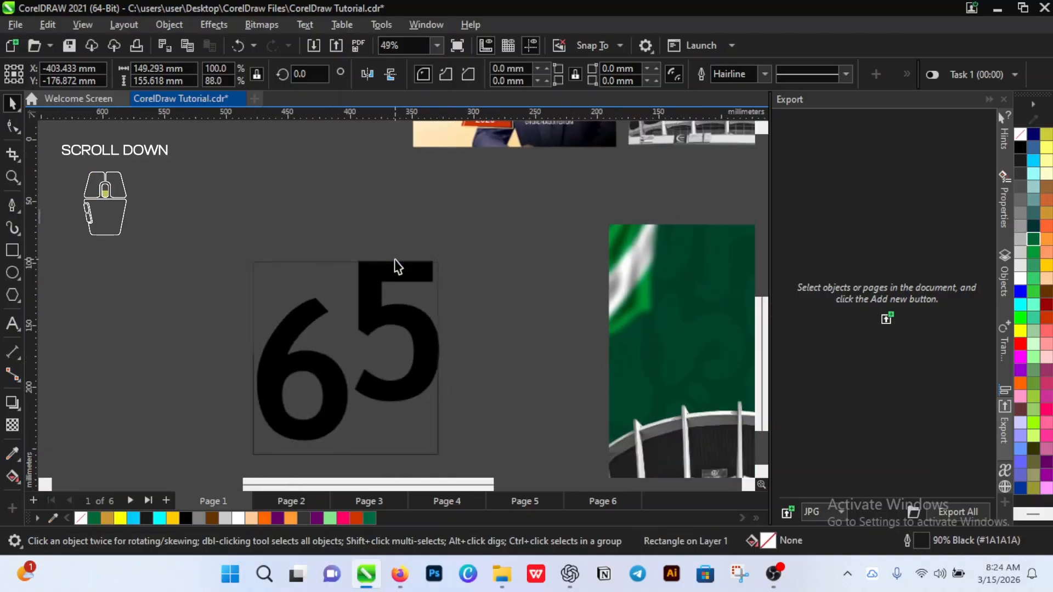
scroll(265, 378, up, 3)
drag(277, 314, 285, 326)
scroll(395, 334, down, 3)
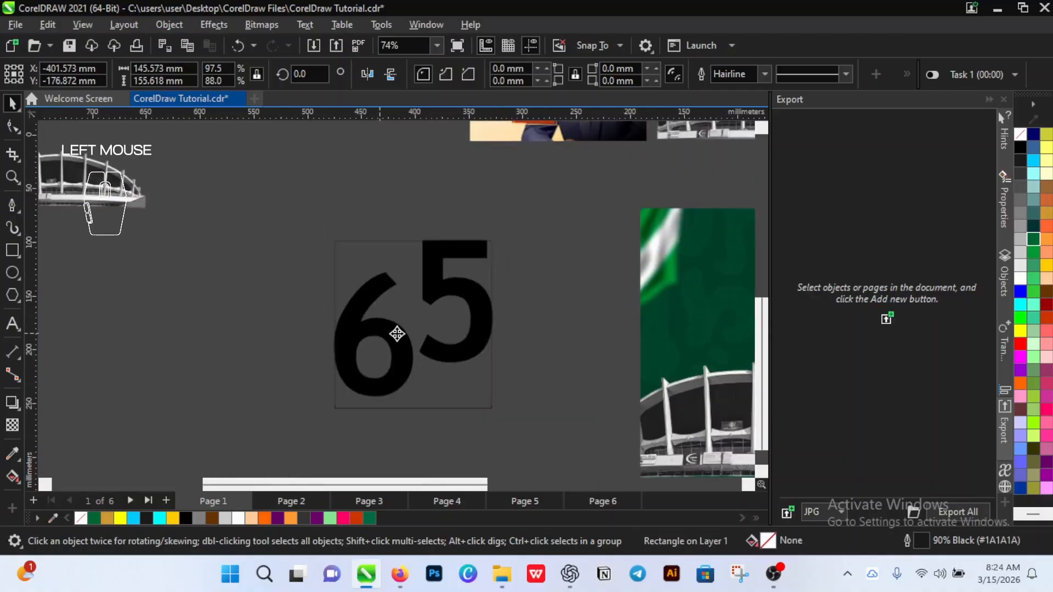
Step: Examine how the "35" lettering on the finished reference poster is built and compare it with the digits and rectangle
scroll(494, 327, up, 2)
scroll(497, 326, down, 3)
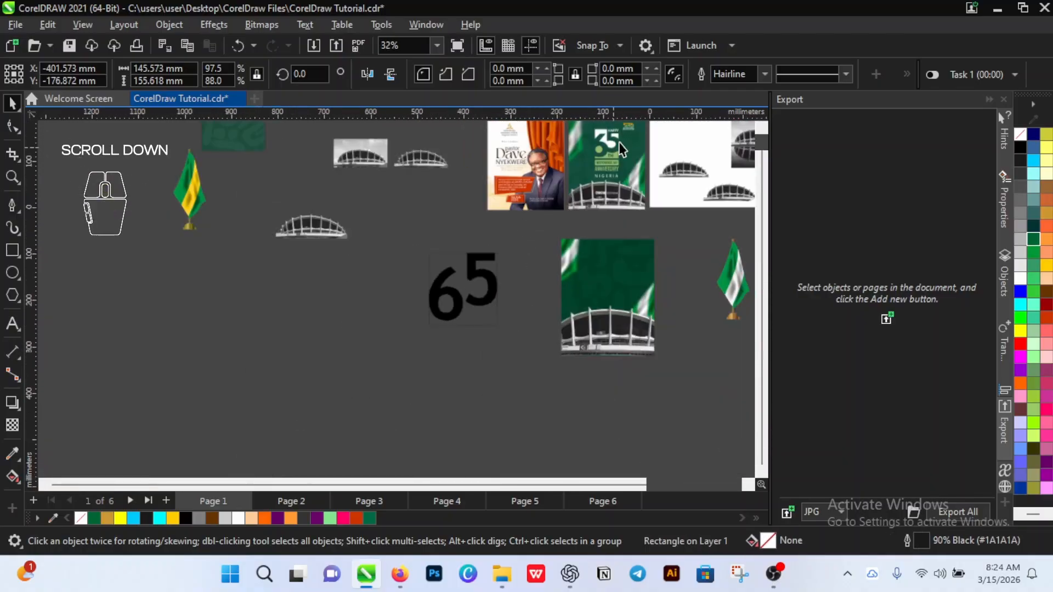
scroll(620, 143, up, 4)
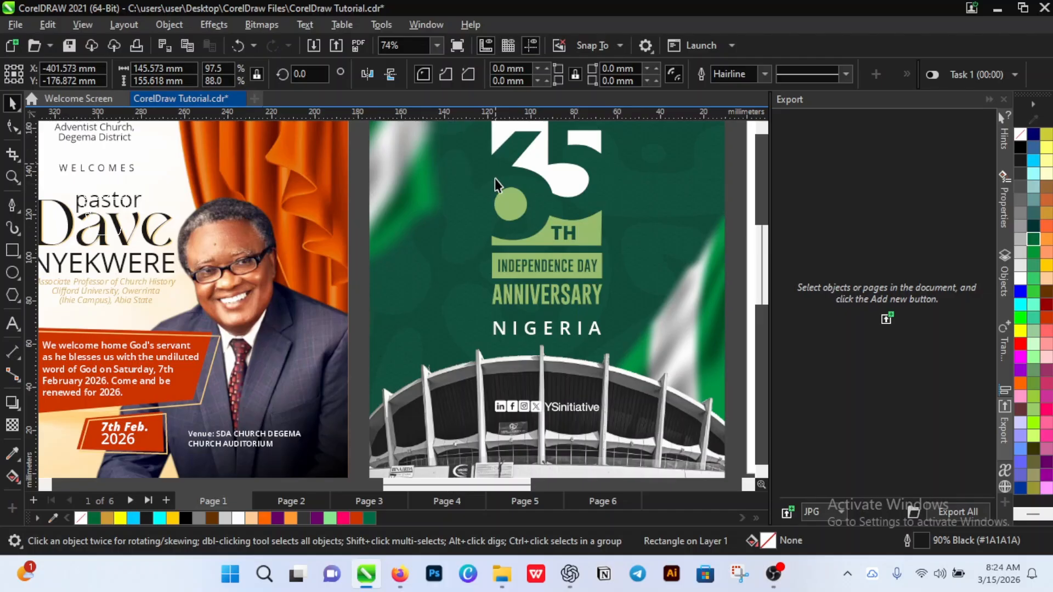
scroll(523, 280, down, 3)
scroll(540, 228, up, 2)
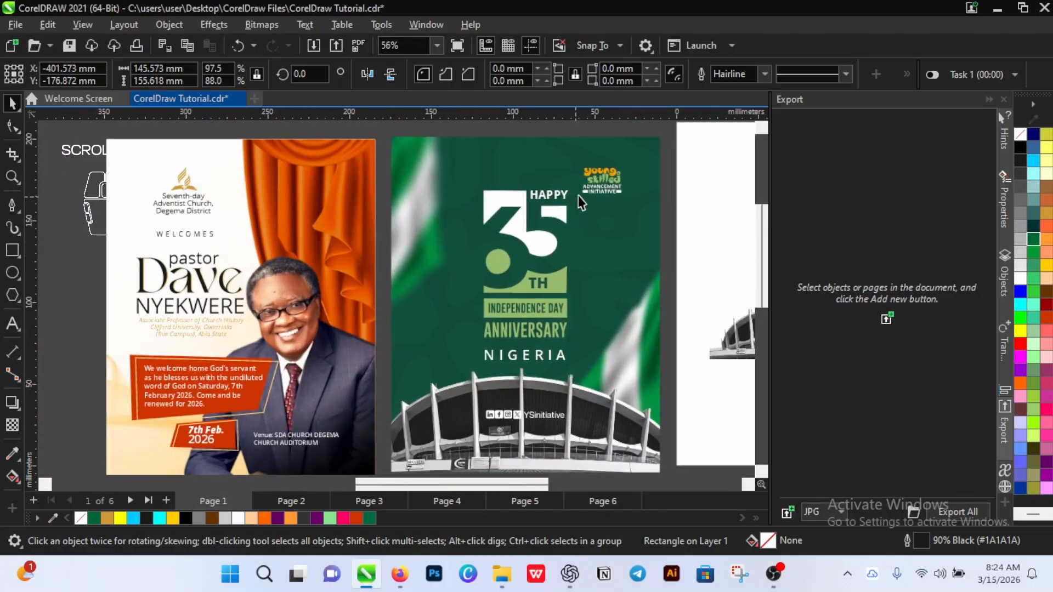
scroll(591, 183, down, 3)
scroll(592, 190, up, 2)
scroll(581, 198, down, 2)
scroll(357, 359, up, 4)
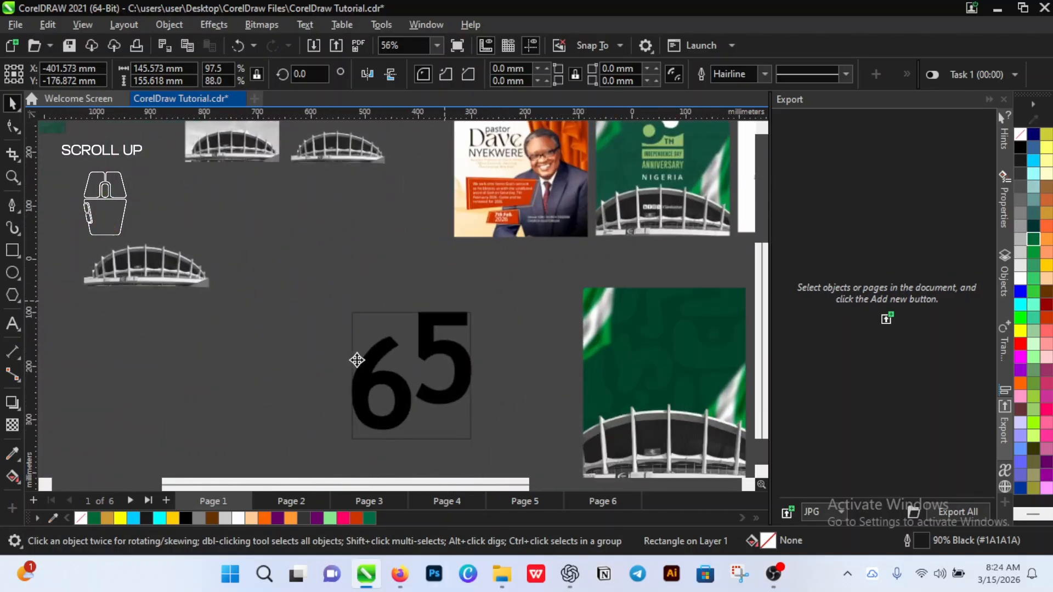
click(375, 347)
scroll(389, 293, down, 2)
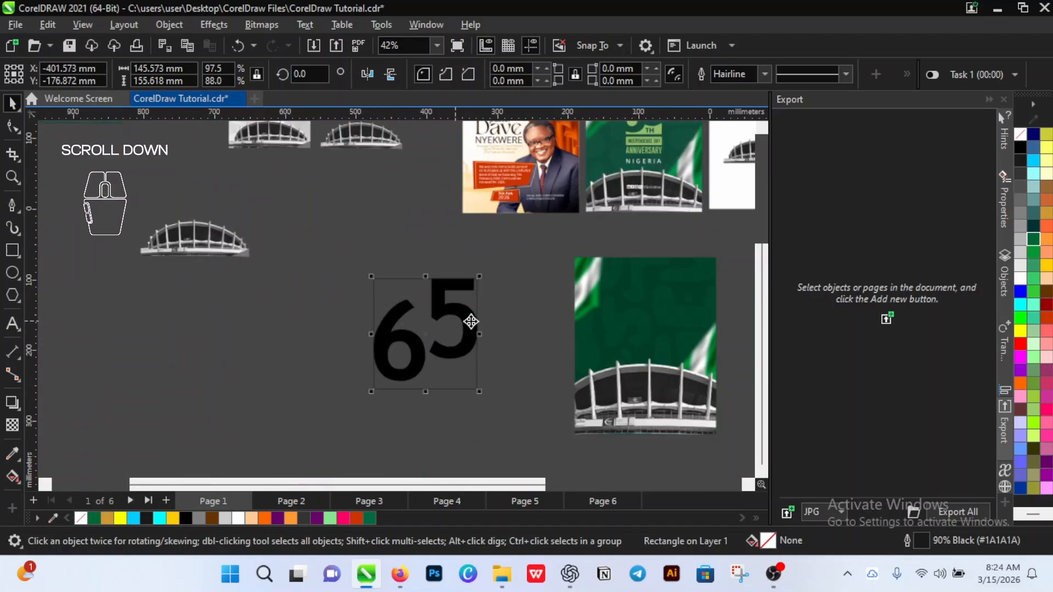
scroll(404, 306, up, 3)
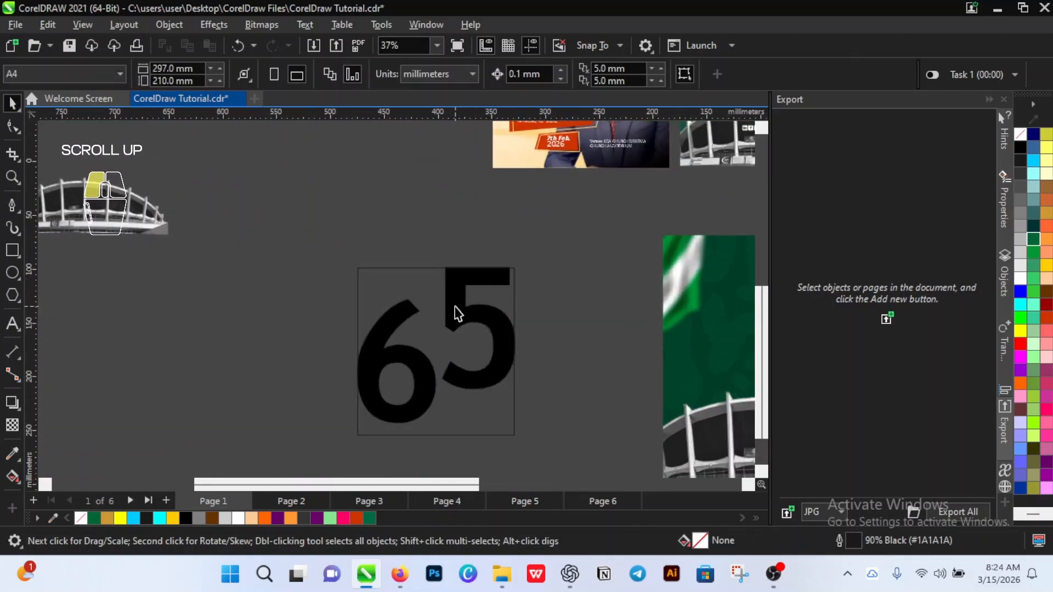
Step: Nudge the 5 about 10 mm left so it overlaps the edge of the 6 inside the rectangle
click(455, 306)
drag(562, 248, 417, 419)
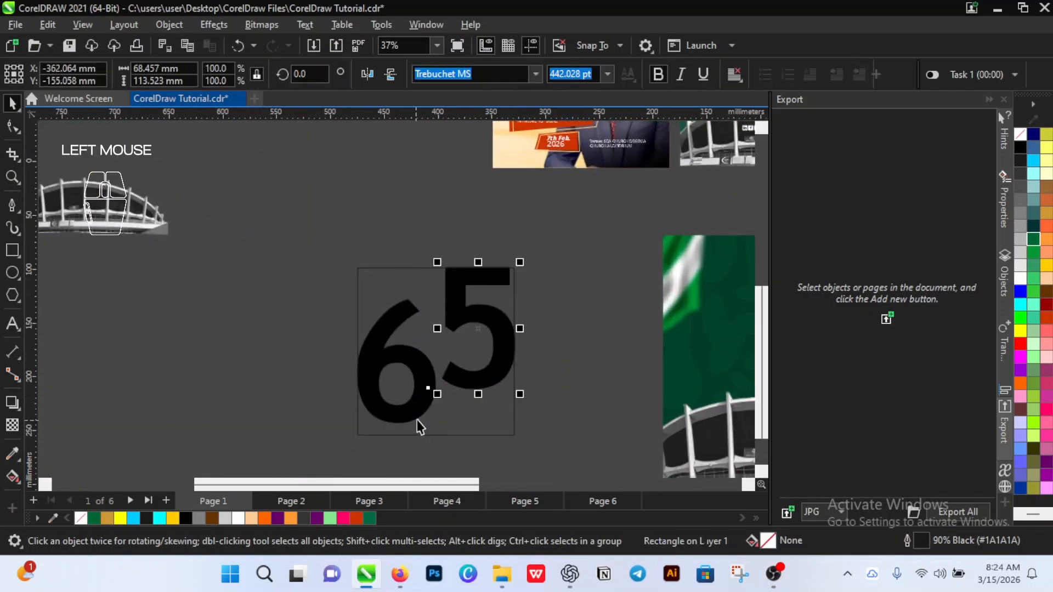
scroll(455, 427, down, 3)
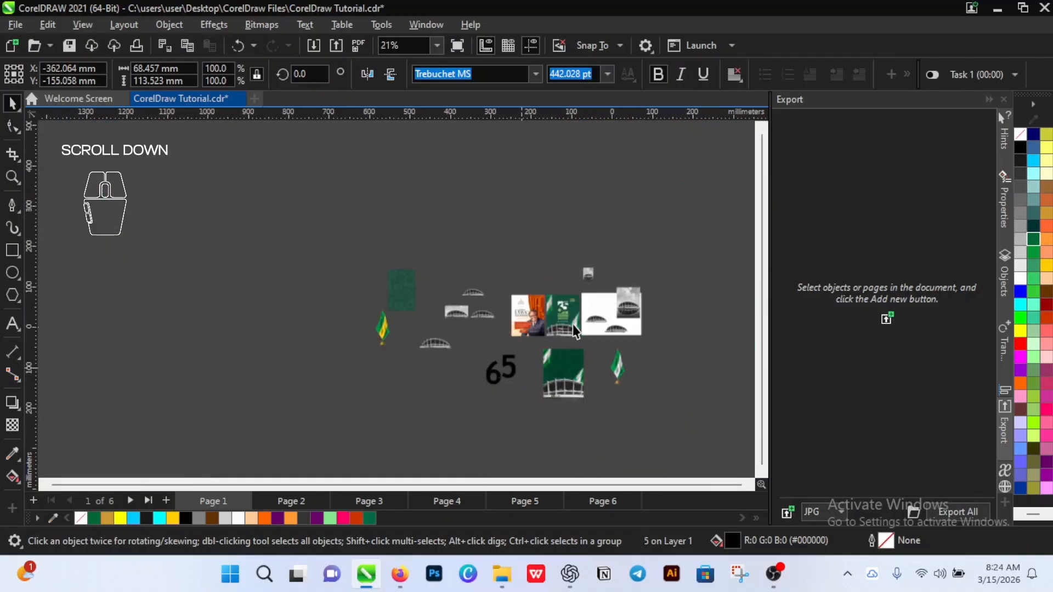
scroll(573, 324, up, 3)
scroll(587, 324, up, 2)
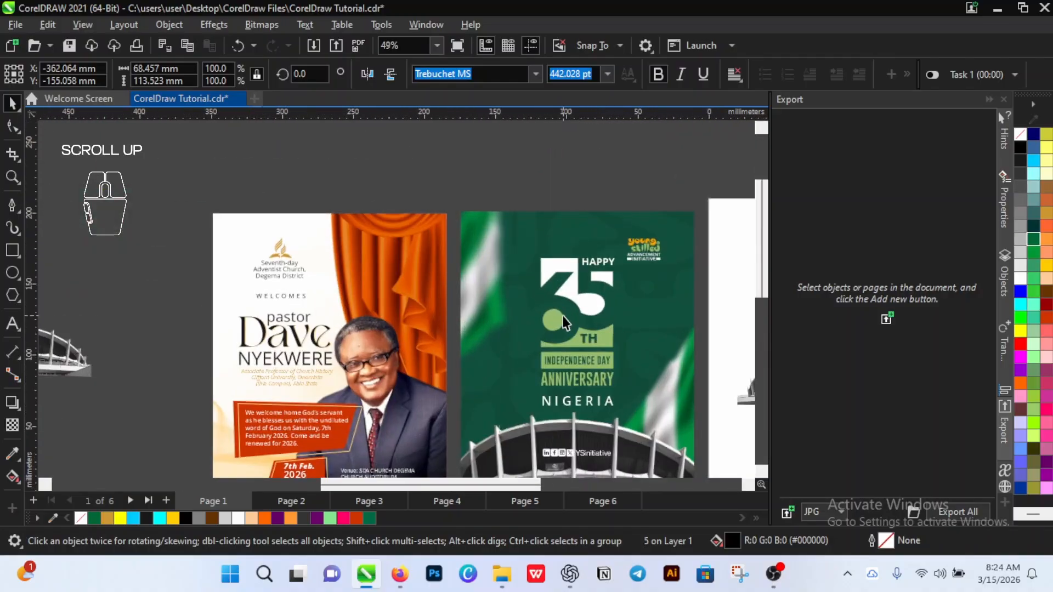
scroll(582, 357, down, 4)
scroll(395, 456, up, 4)
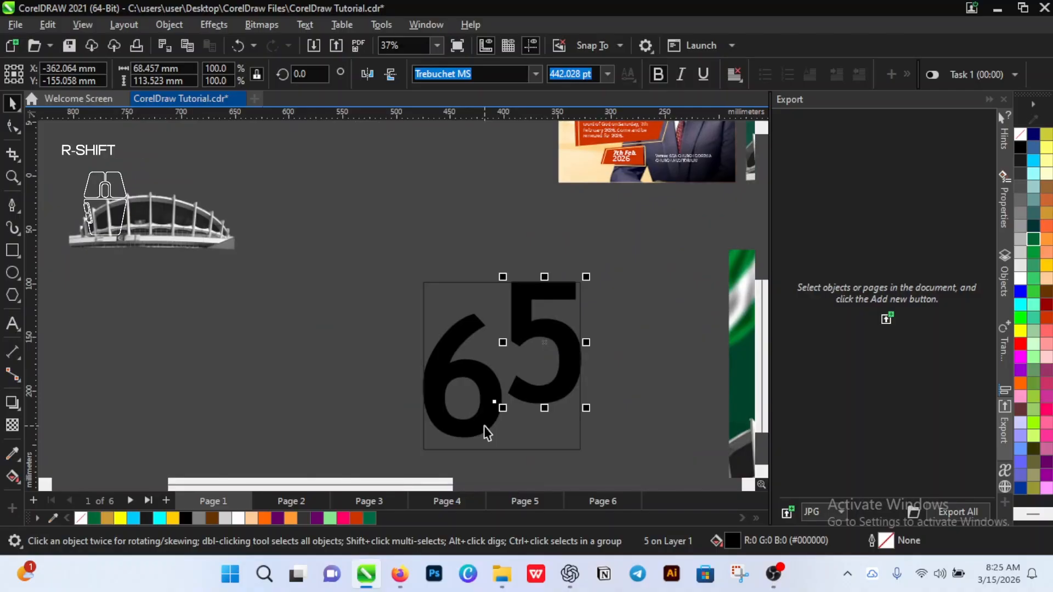
key(shift+Left)
key(shift+Left)
key(shift+Left)
key(shift+Left)
key(shift+Left)
key(shift+Left)
key(shift+Left)
key(shift+Left)
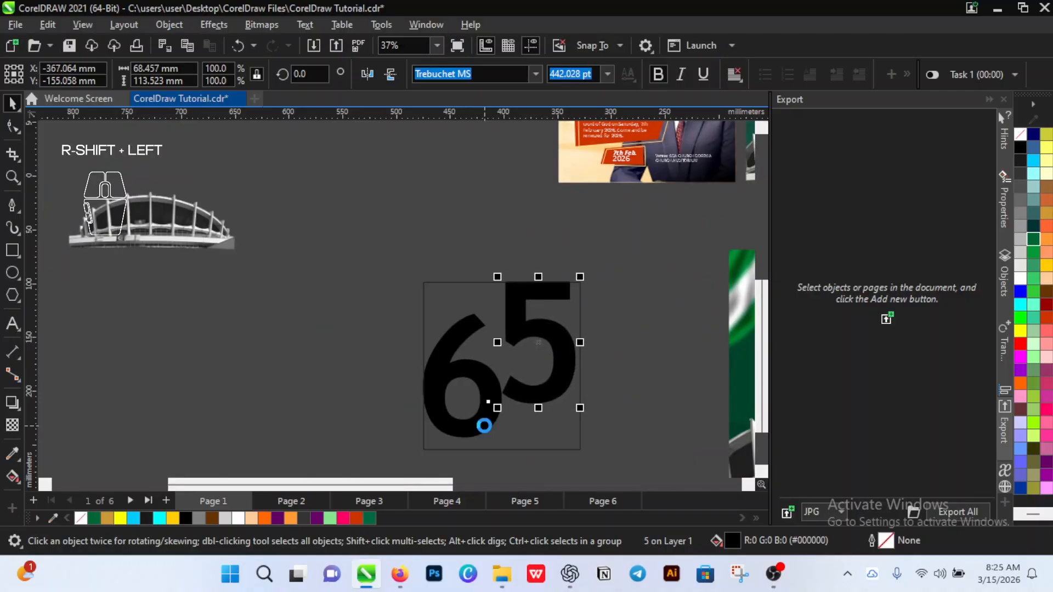
key(shift+Left)
key(shift+Left)
key(shift+Left)
key(shift+Left)
key(shift+Left)
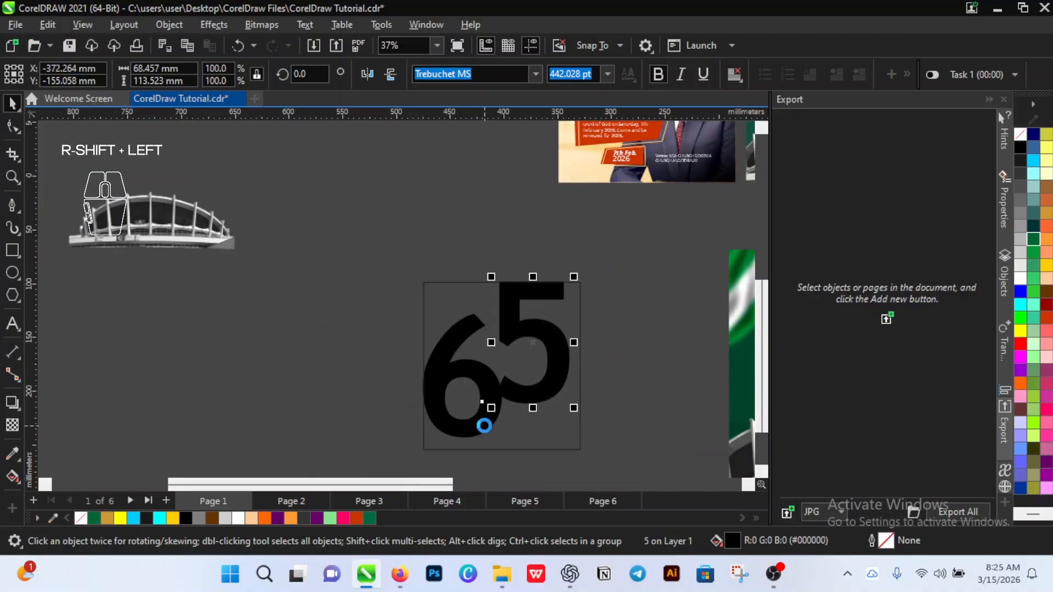
Step: Shift the 5 about another 10 mm left so it tucks more tightly into the 6
key(shift+Left)
key(shift+Left)
key(shift+Left)
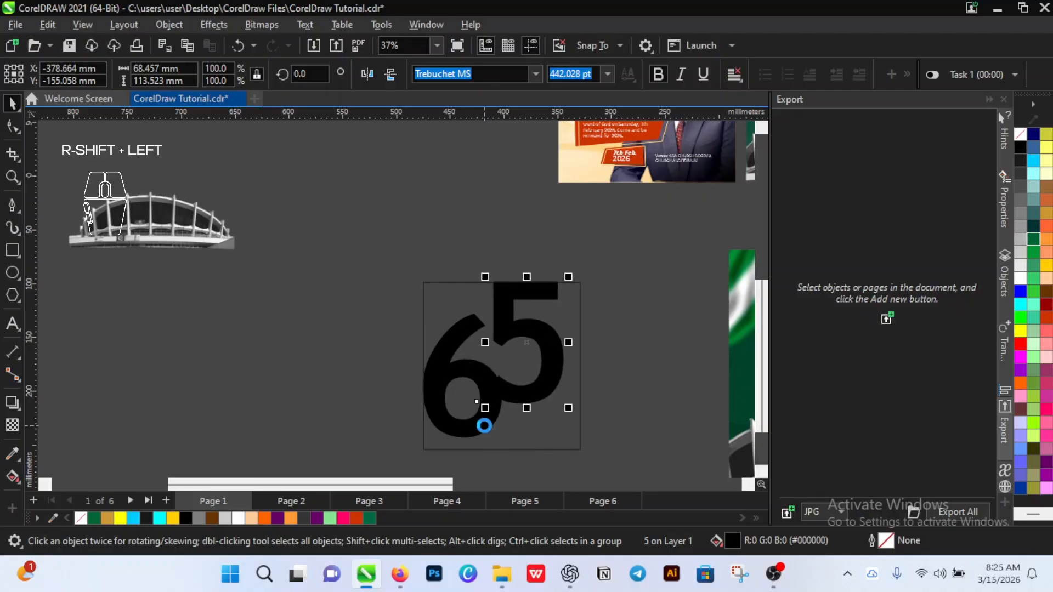
key(shift+Left)
key(shift+Left)
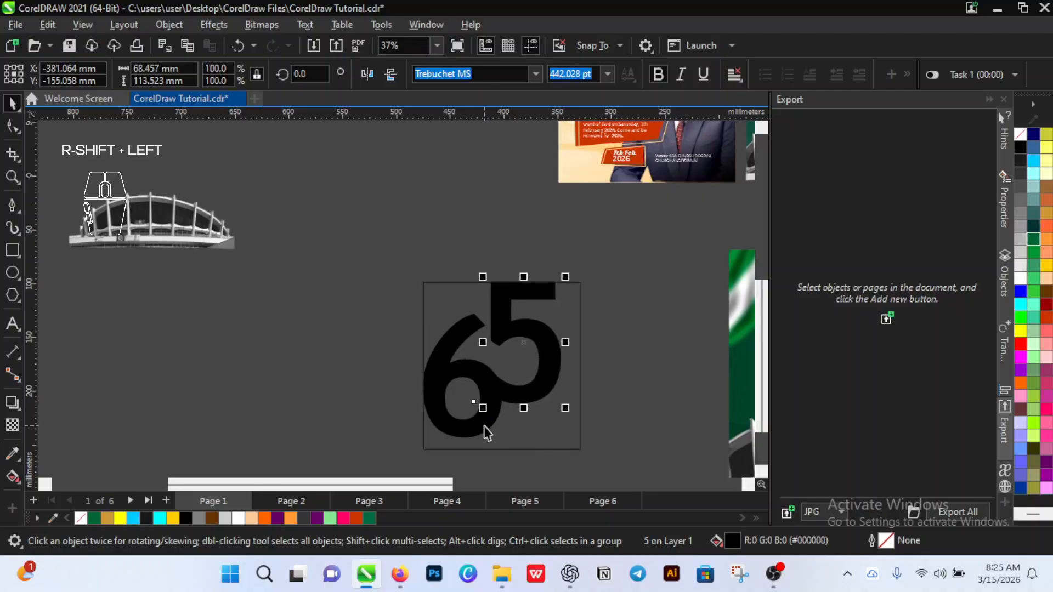
key(shift+Left)
key(shift+Left)
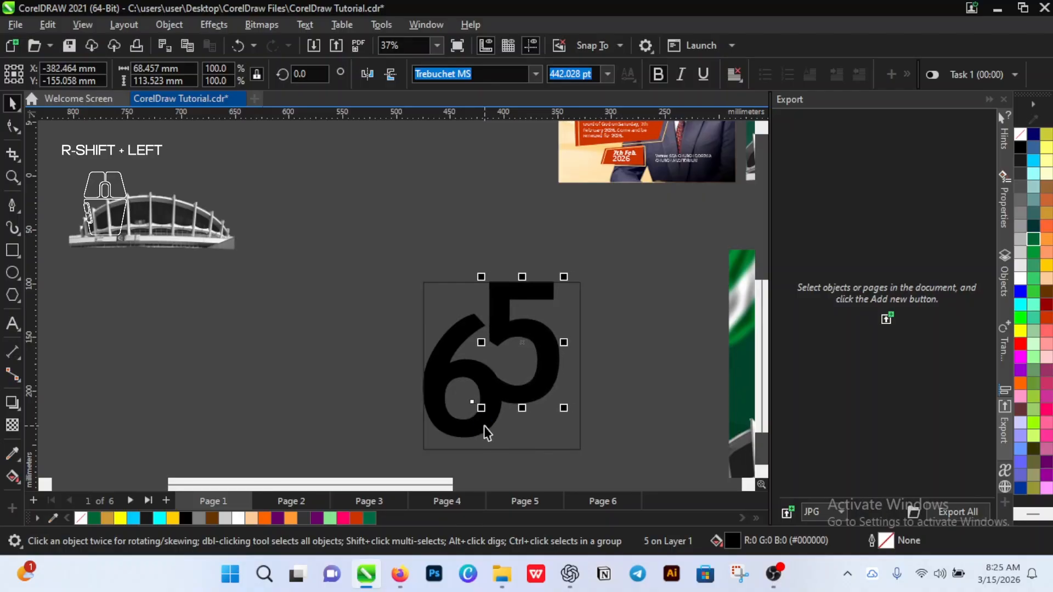
Step: Narrow the rectangle from both sides to about 116 mm wide so its vertical edges cut slightly into the 6 and the 5
click(576, 321)
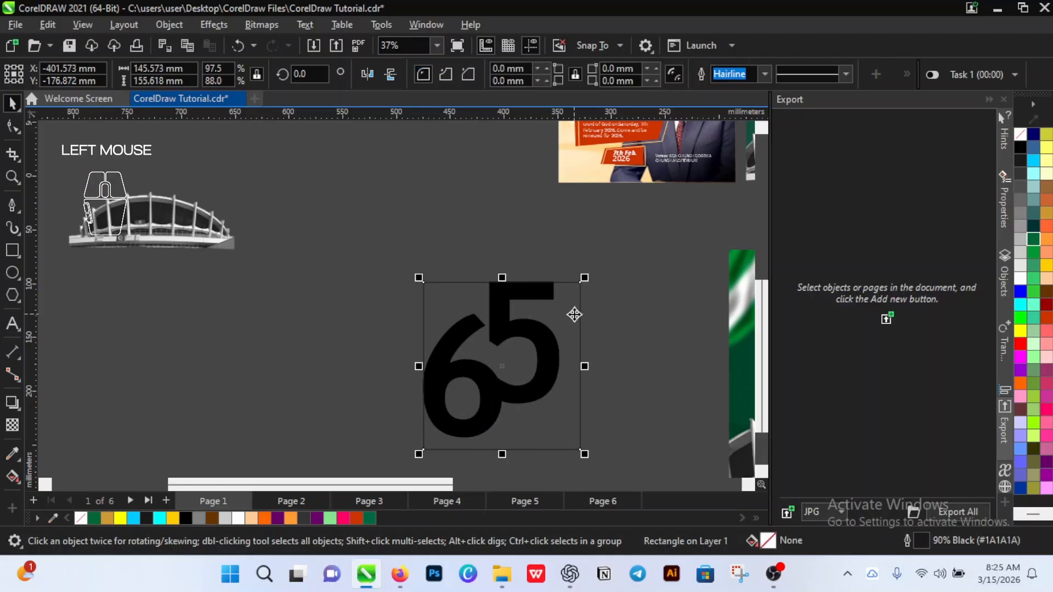
scroll(588, 377, up, 1)
scroll(587, 377, up, 1)
drag(583, 366, 543, 368)
scroll(548, 369, down, 3)
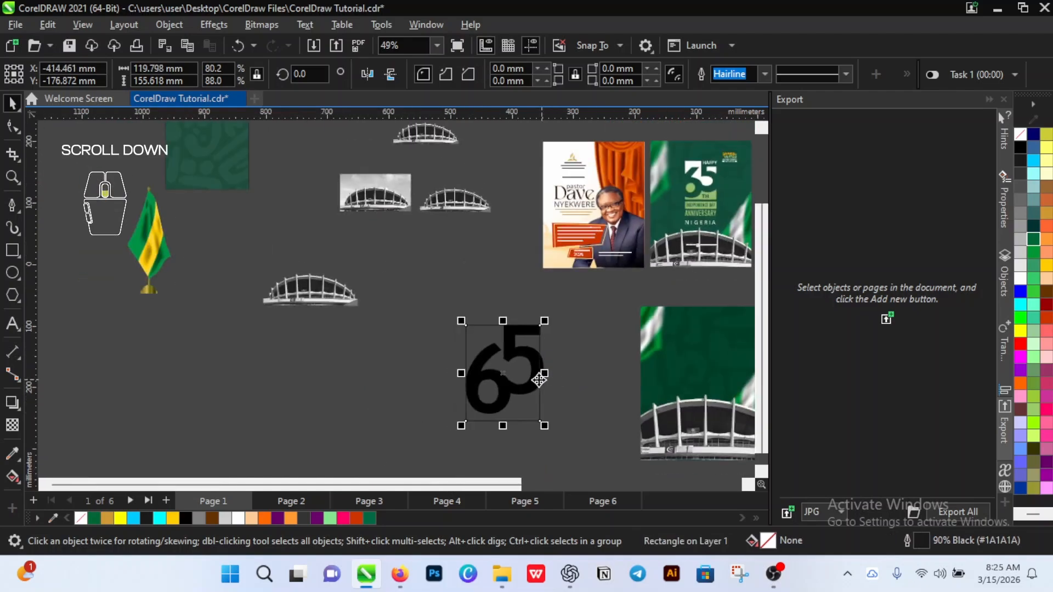
scroll(554, 367, up, 1)
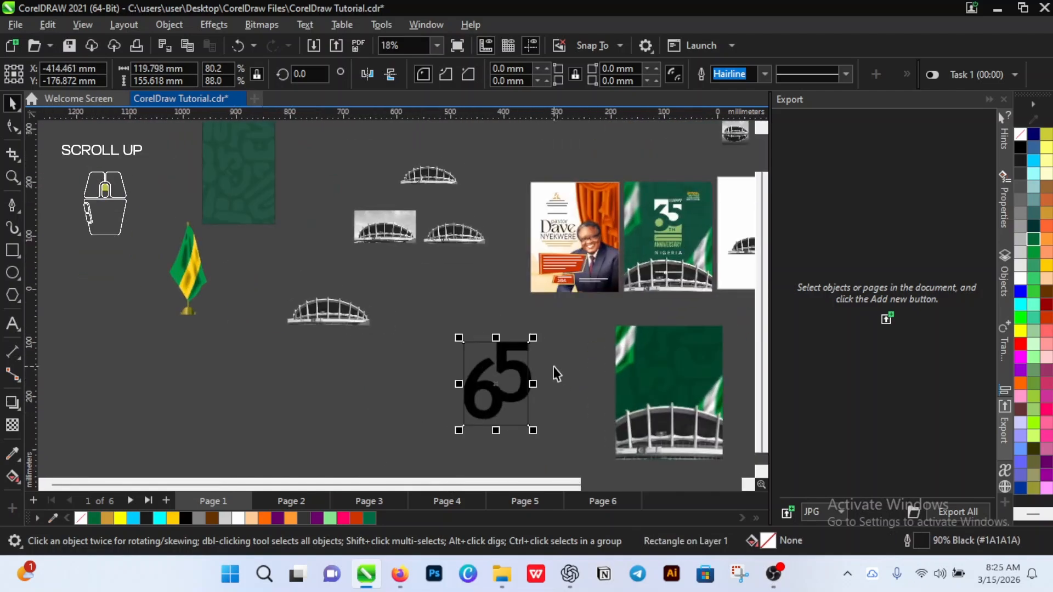
scroll(546, 375, up, 3)
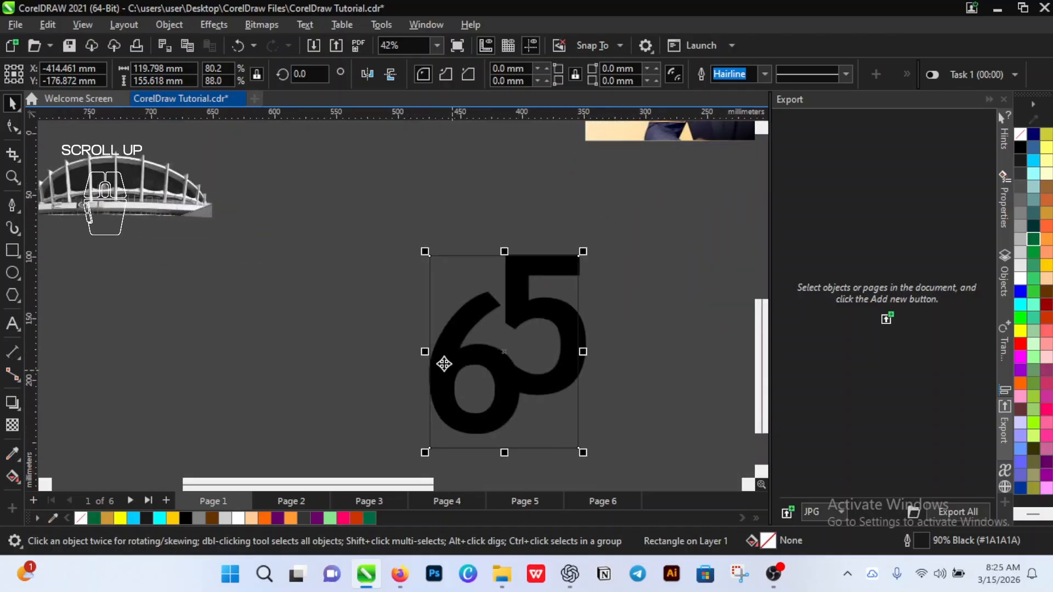
drag(426, 350, 433, 376)
scroll(534, 307, up, 3)
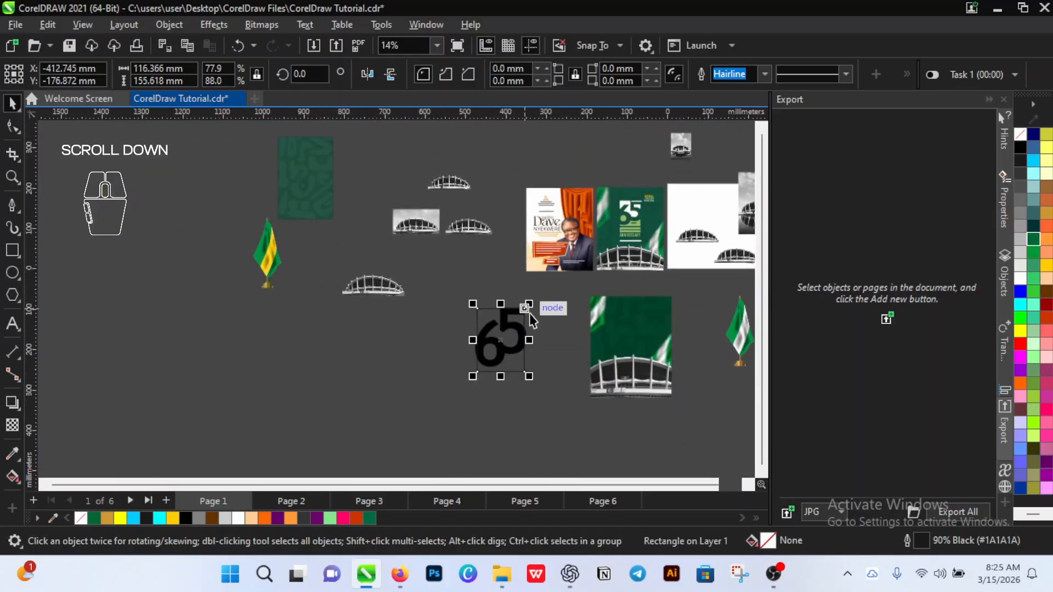
scroll(529, 316, up, 2)
Step: Fill the rectangle behind the digits with white and set its outline to None
drag(555, 286, 431, 407)
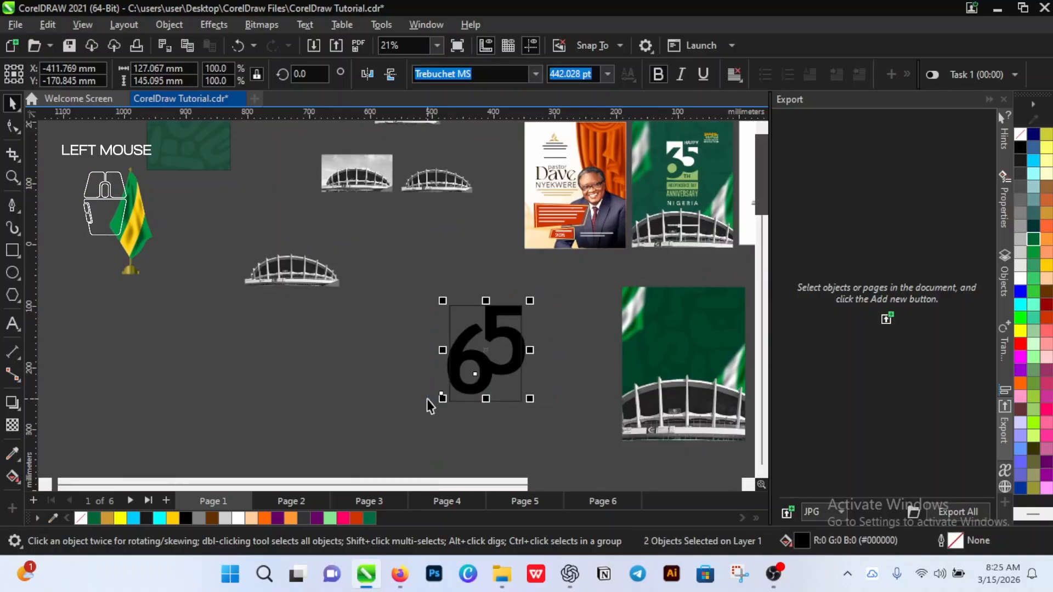
key(shift)
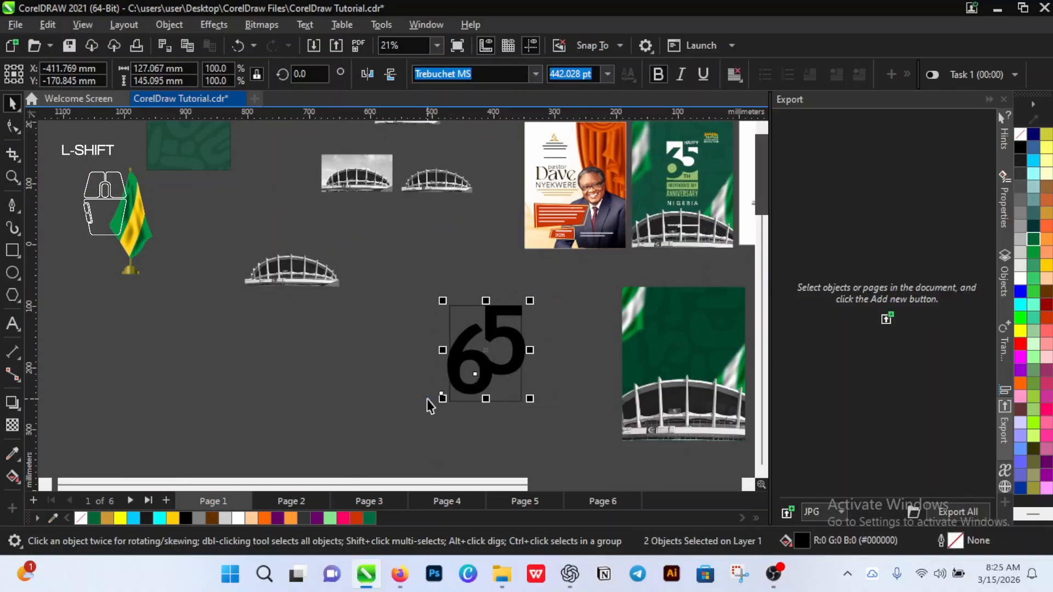
click(517, 403)
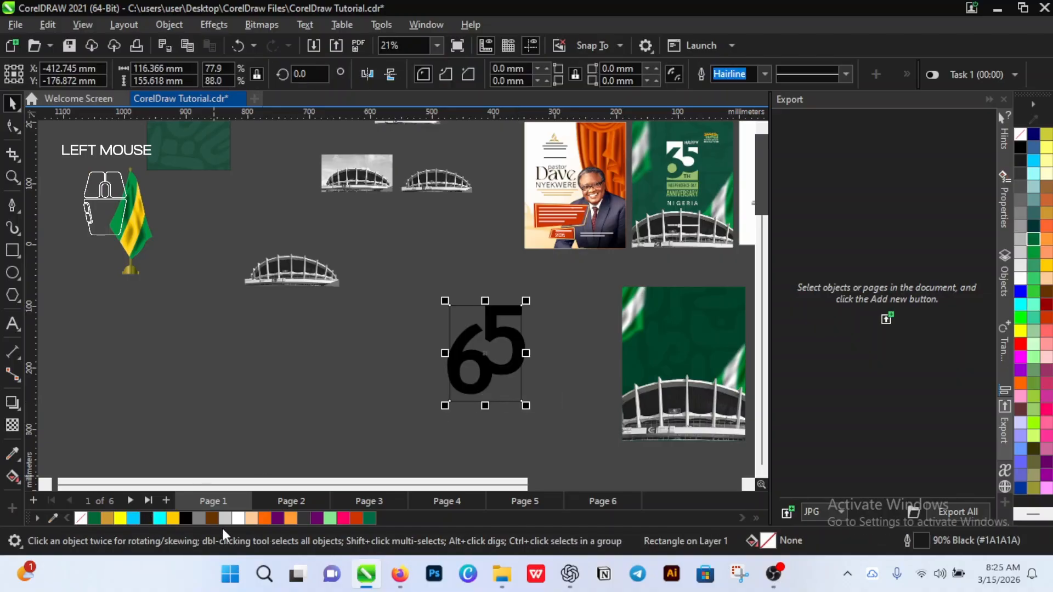
click(238, 518)
scroll(521, 304, up, 2)
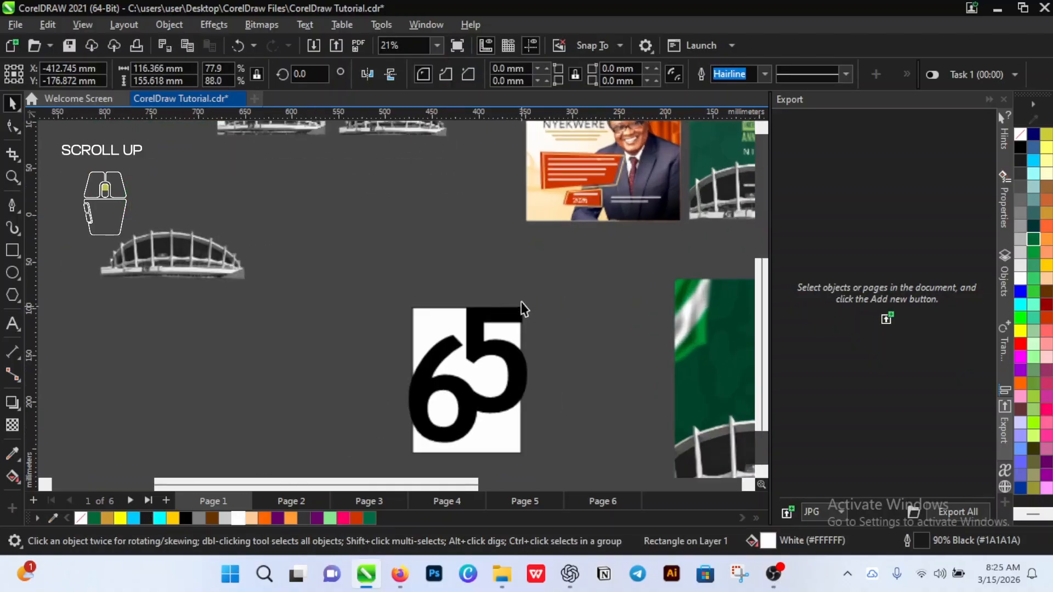
click(765, 74)
click(738, 87)
click(426, 275)
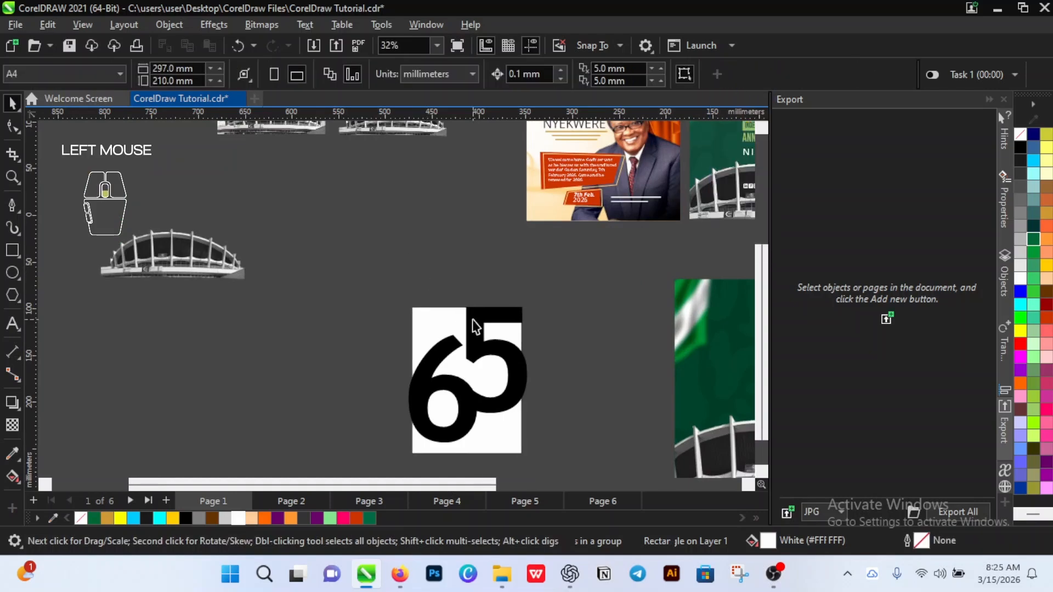
Step: Place a spare copy of the digits and white rectangle about 287 mm left of the original
scroll(477, 329, down, 3)
scroll(477, 332, up, 2)
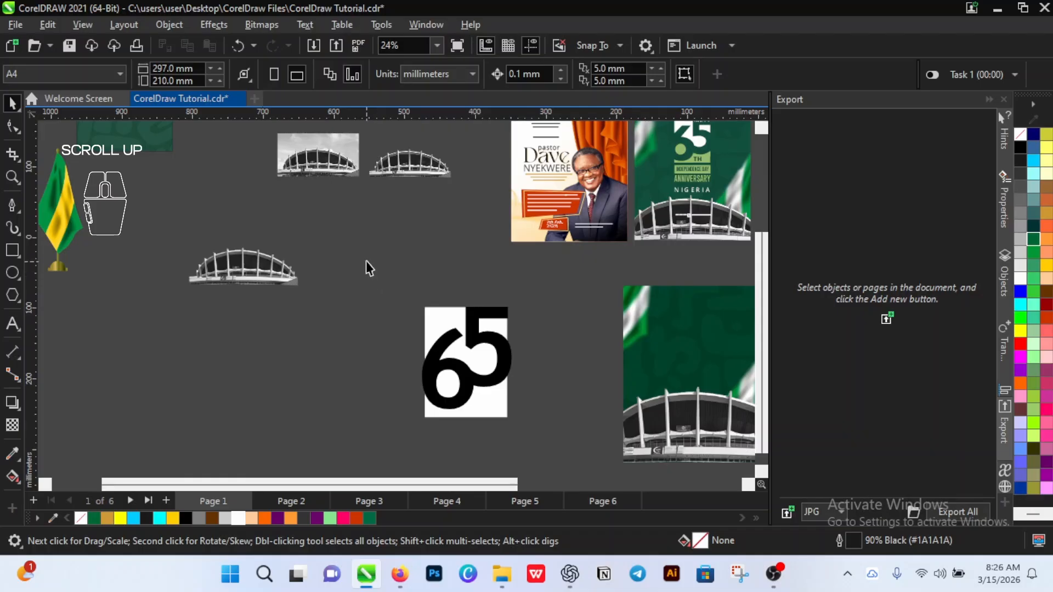
drag(366, 262, 570, 461)
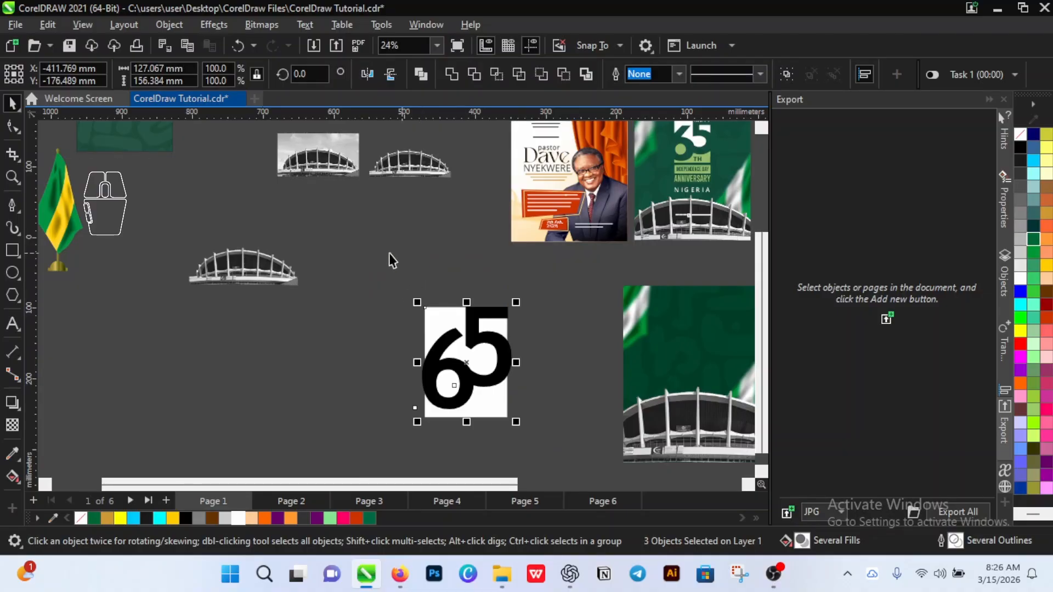
drag(390, 258, 516, 439)
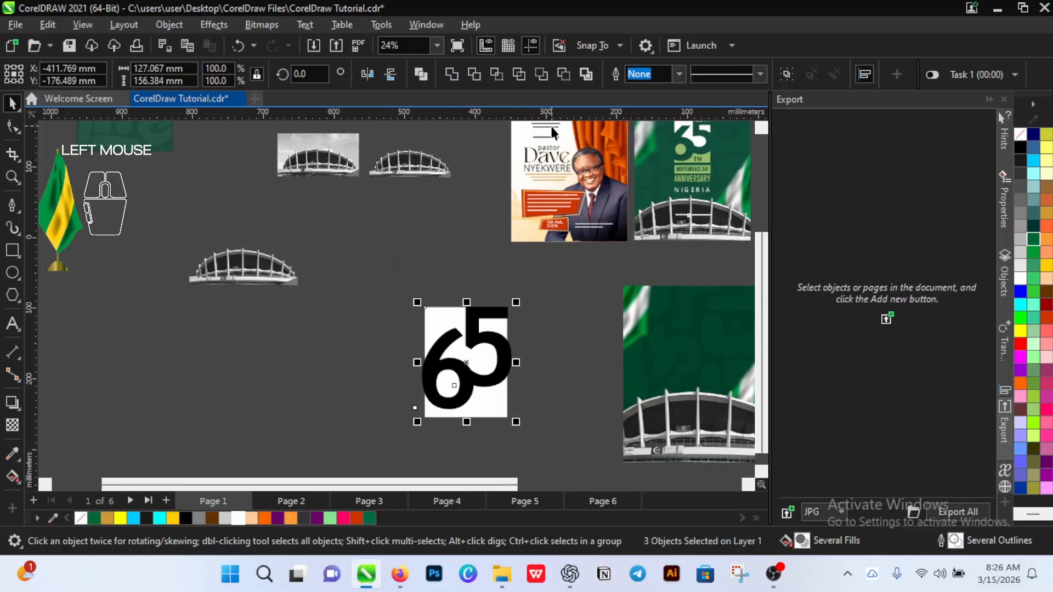
scroll(481, 326, down, 3)
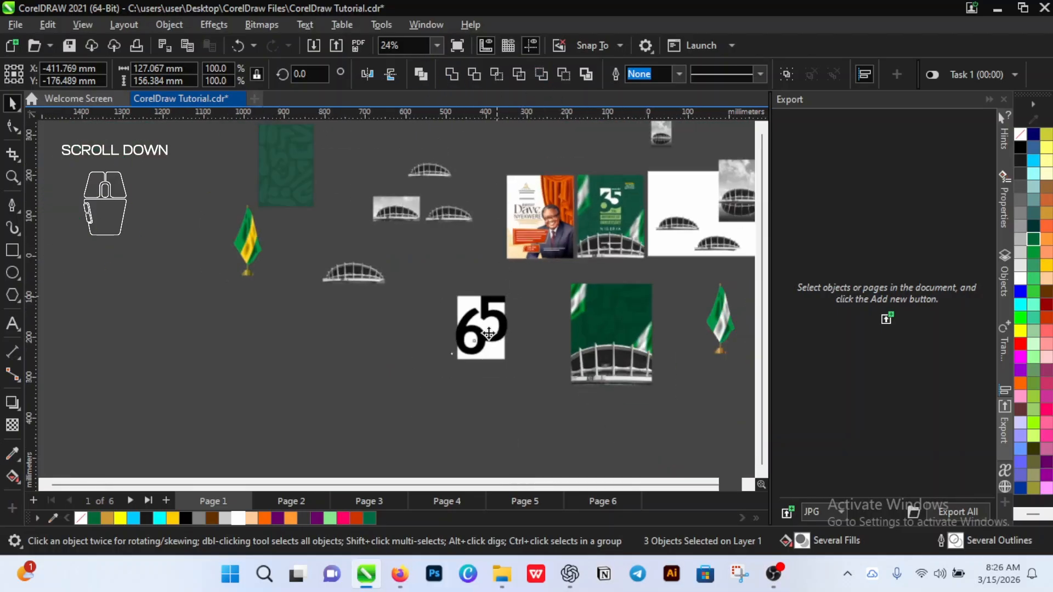
scroll(481, 325, up, 2)
drag(481, 325, 328, 338)
right_click(327, 338)
scroll(510, 310, up, 3)
scroll(494, 310, down, 2)
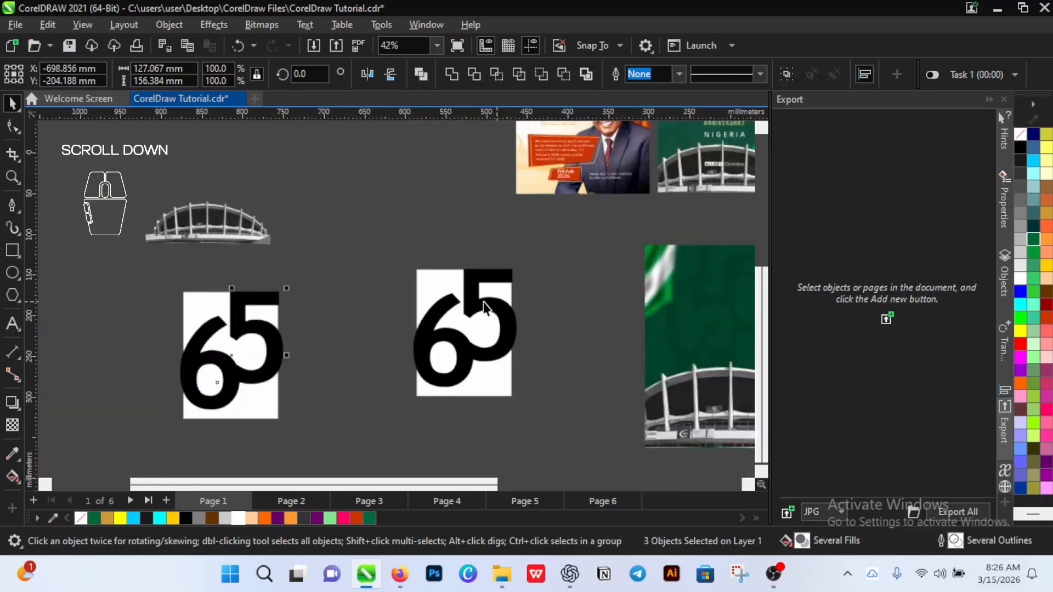
scroll(362, 315, up, 1)
scroll(369, 307, down, 1)
scroll(284, 291, up, 1)
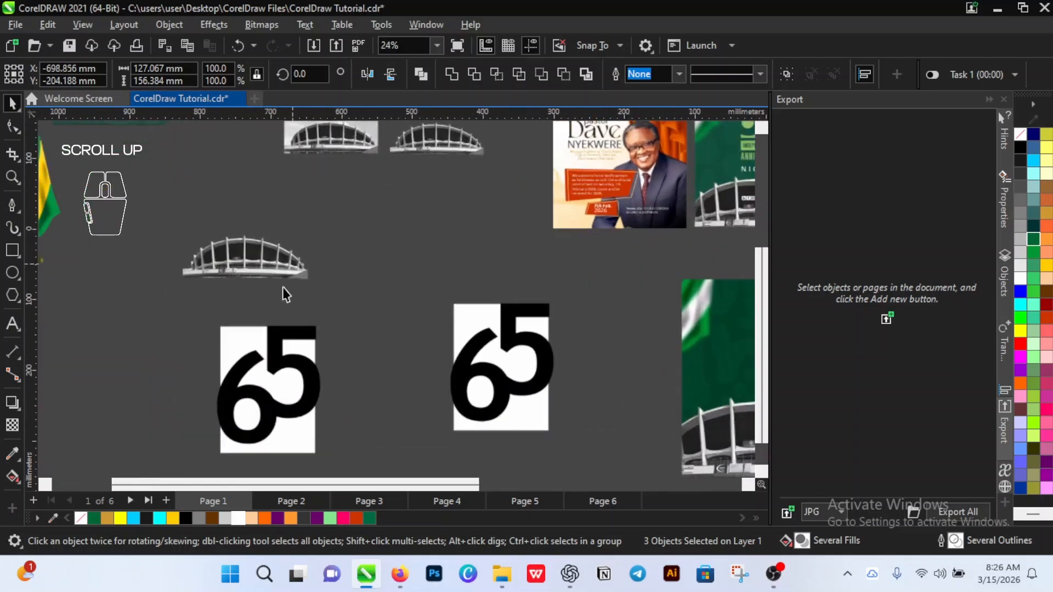
scroll(350, 319, down, 2)
scroll(406, 277, down, 1)
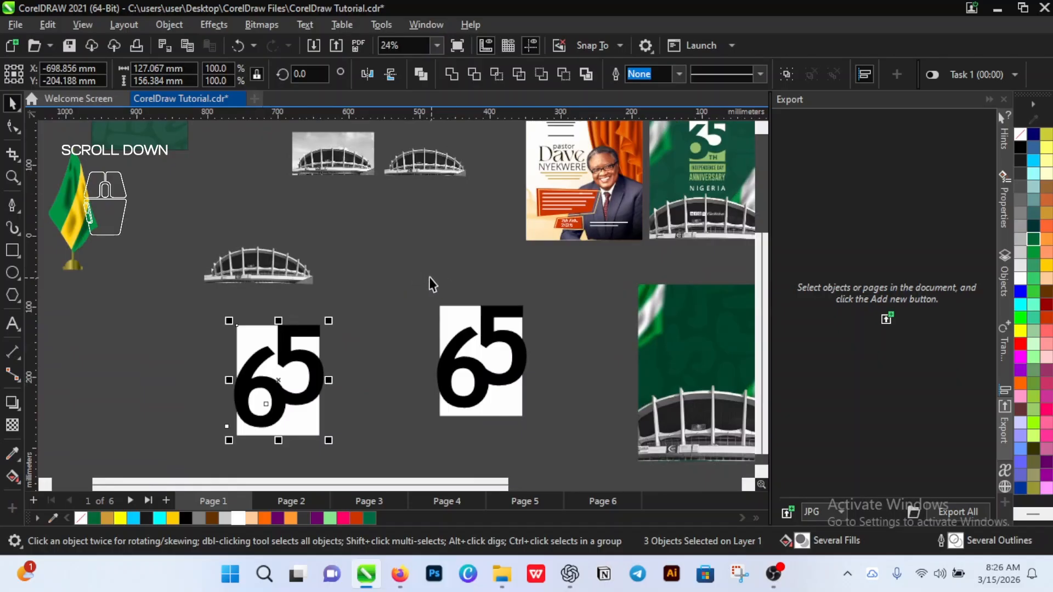
Step: Cut the 6 and 5 out of the original white rectangle with Back Minus Front
drag(415, 269, 576, 447)
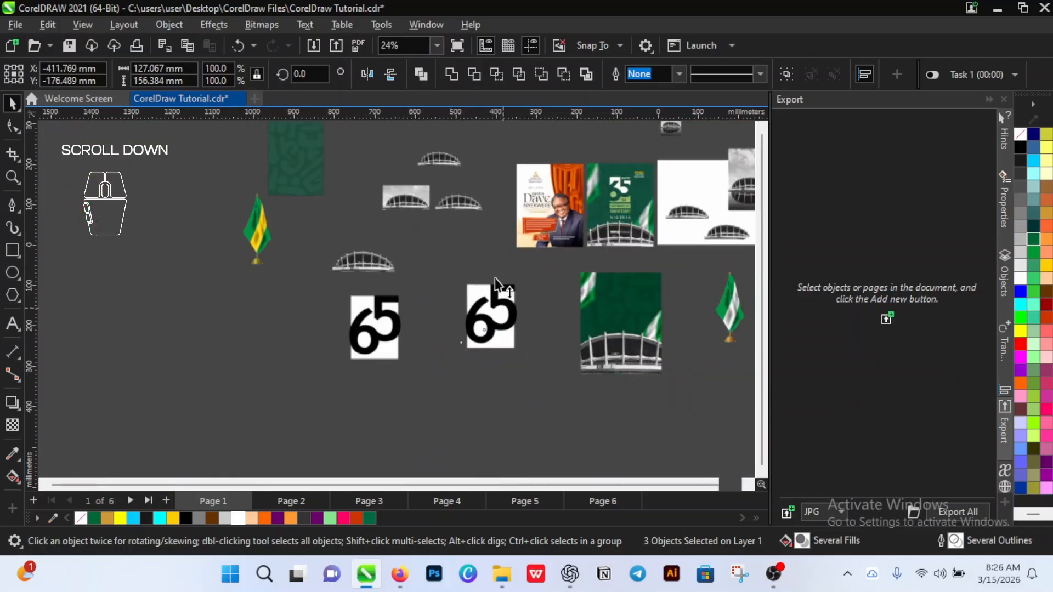
scroll(494, 277, up, 1)
scroll(463, 259, up, 1)
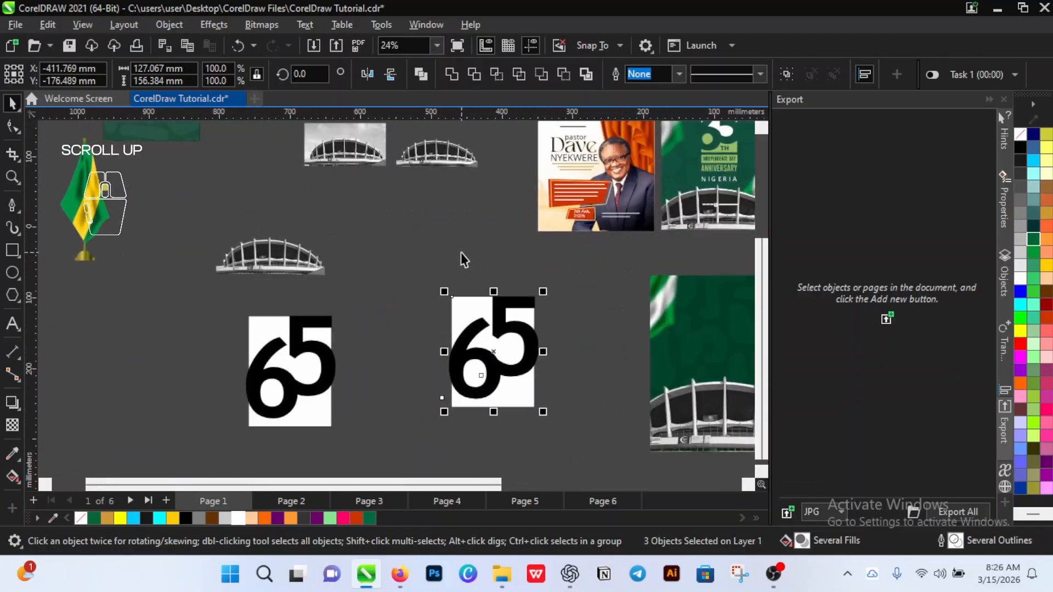
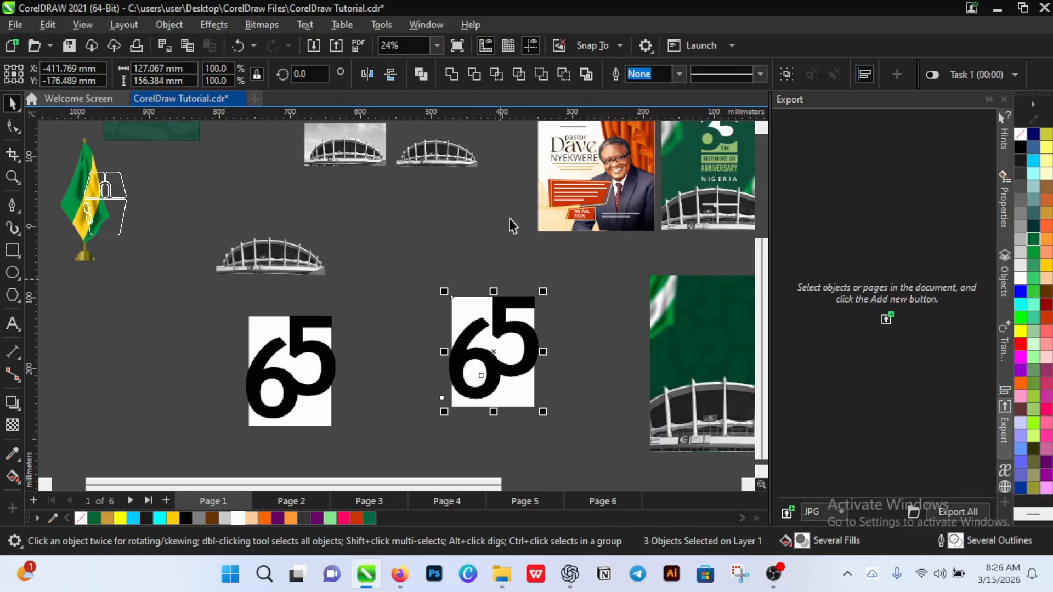
click(564, 75)
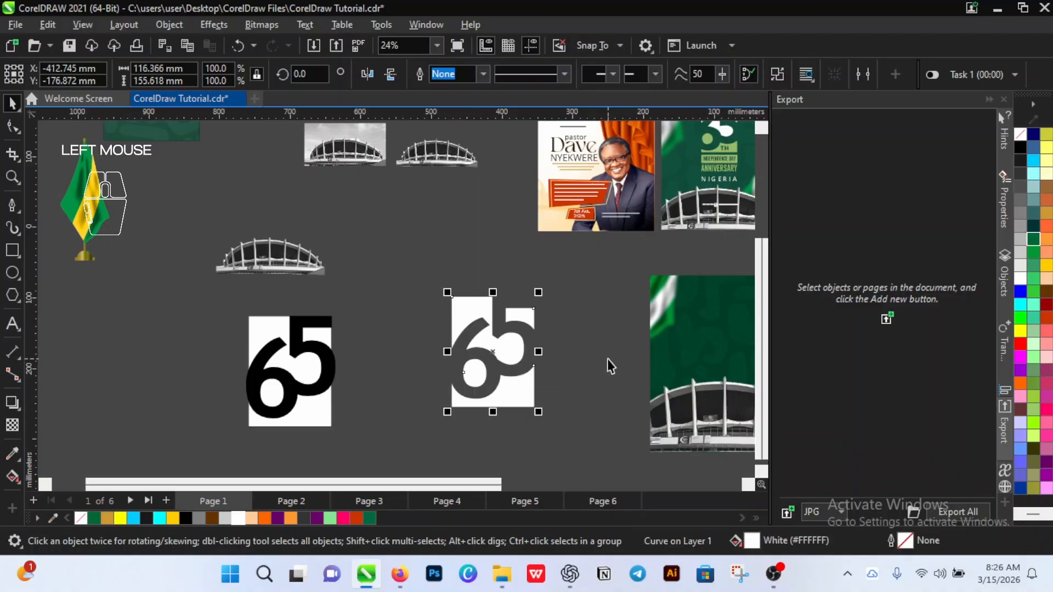
Step: Move the cut-out 65 onto the upper half of the green poster and scale it down to about 48 by 64 mm
scroll(510, 368, down, 2)
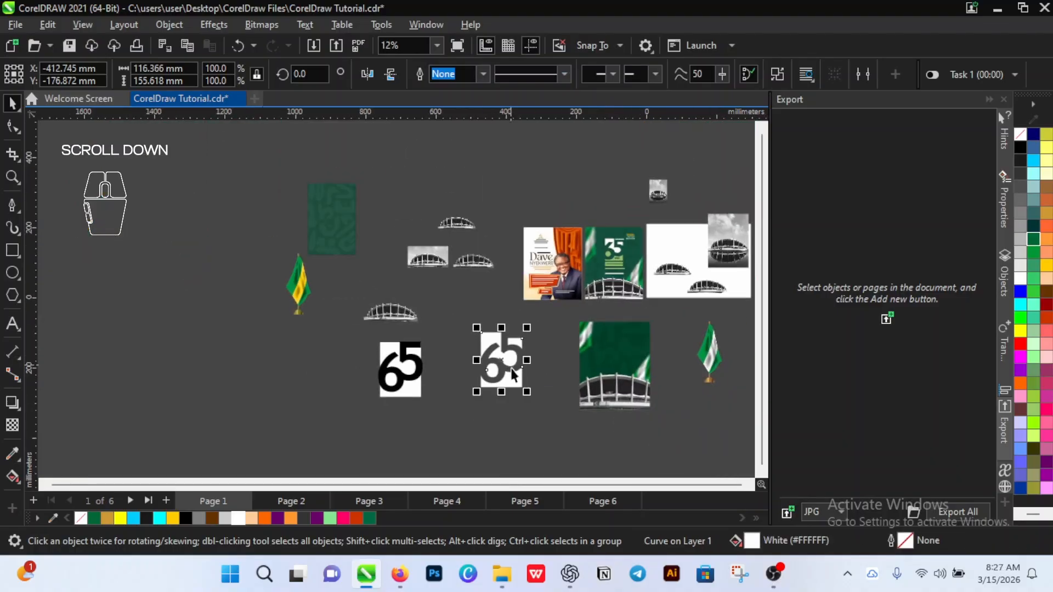
scroll(517, 366, up, 2)
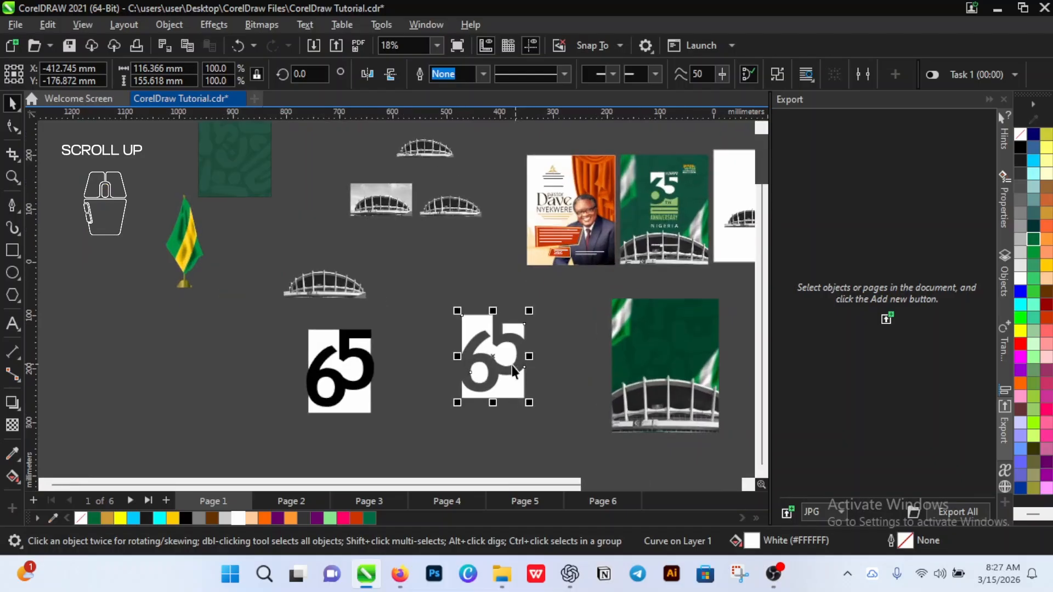
scroll(512, 366, down, 2)
scroll(493, 351, up, 1)
drag(474, 361, 592, 375)
scroll(614, 362, up, 4)
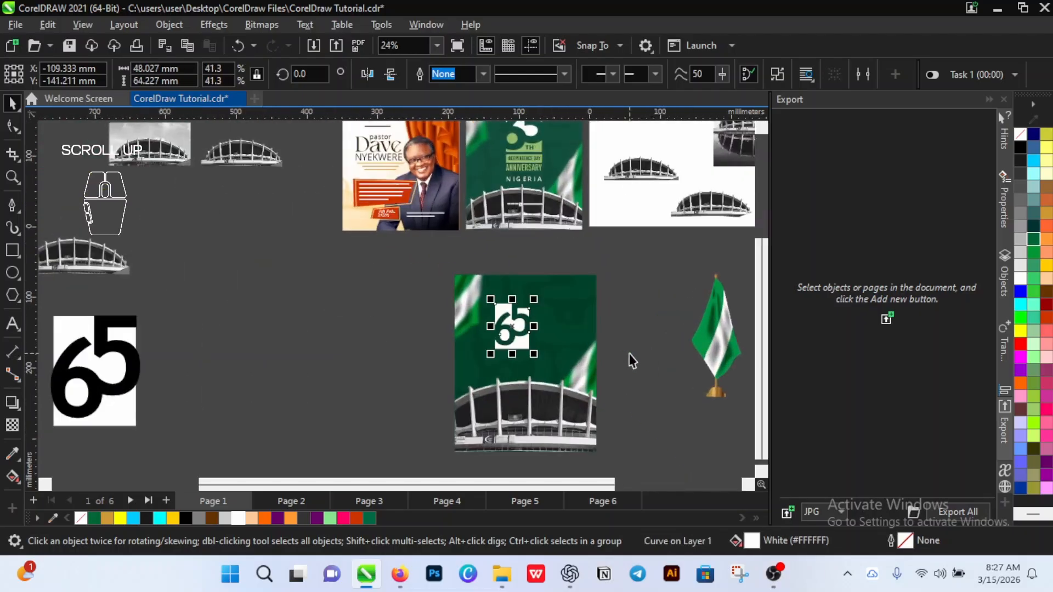
Step: Shift the 65 toward the poster's middle and enlarge it proportionally to about 54 by 72 mm
drag(501, 341, 513, 345)
scroll(523, 356, down, 2)
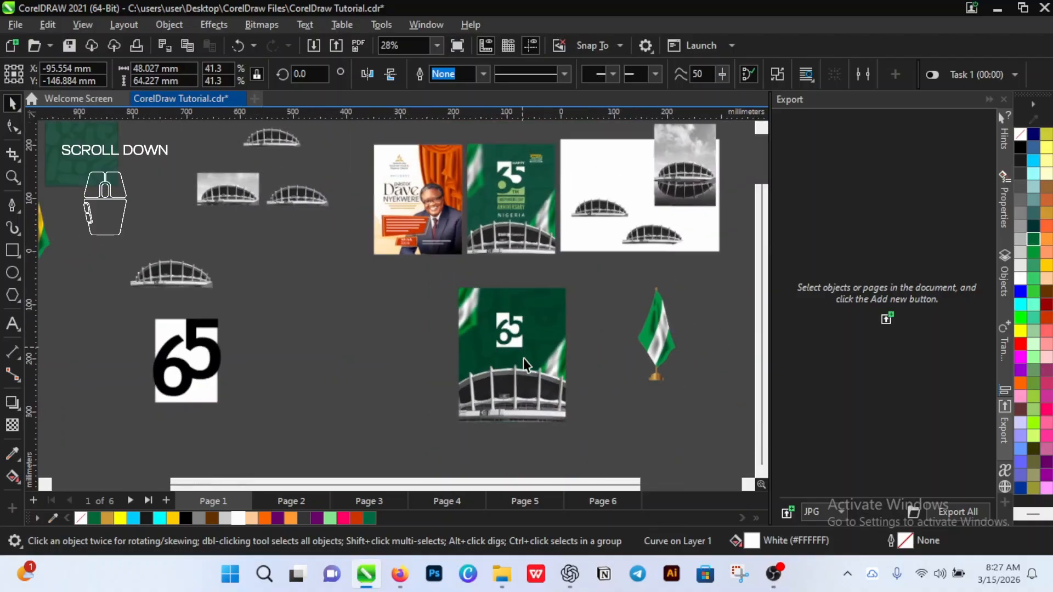
scroll(523, 357, up, 2)
drag(523, 281, 532, 279)
scroll(532, 391, down, 2)
scroll(557, 327, up, 2)
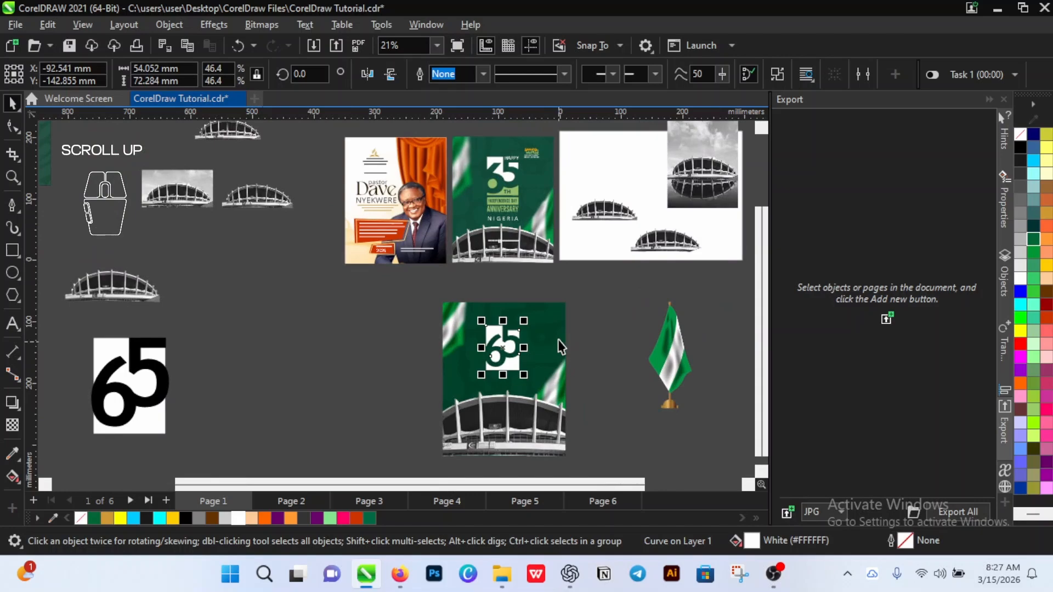
Step: Centre the 65 horizontally on the green poster background with Align and Distribute
key(shift)
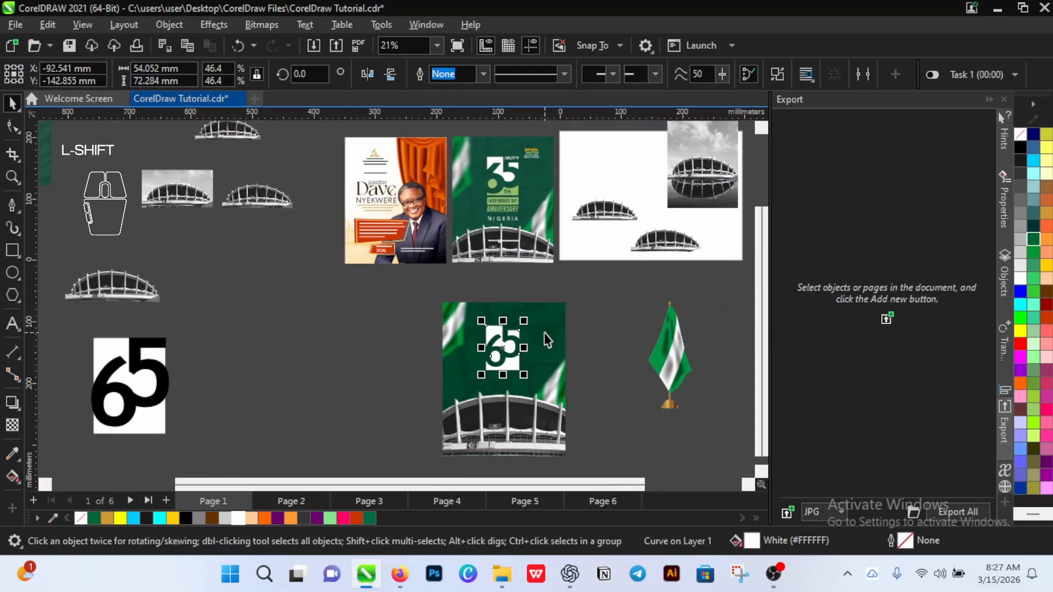
shift+click(544, 333)
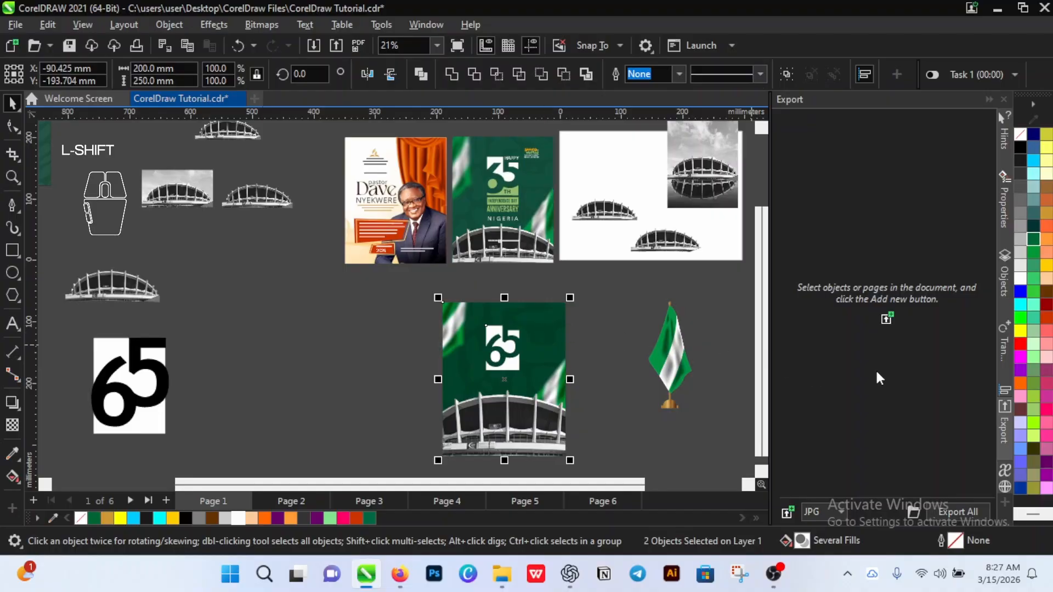
click(1004, 396)
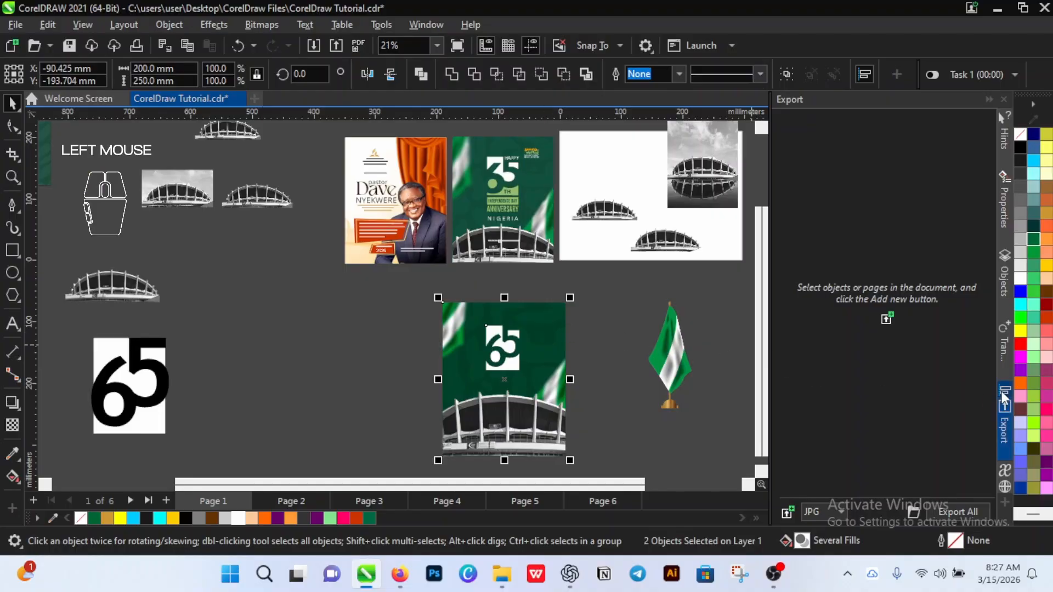
click(1002, 392)
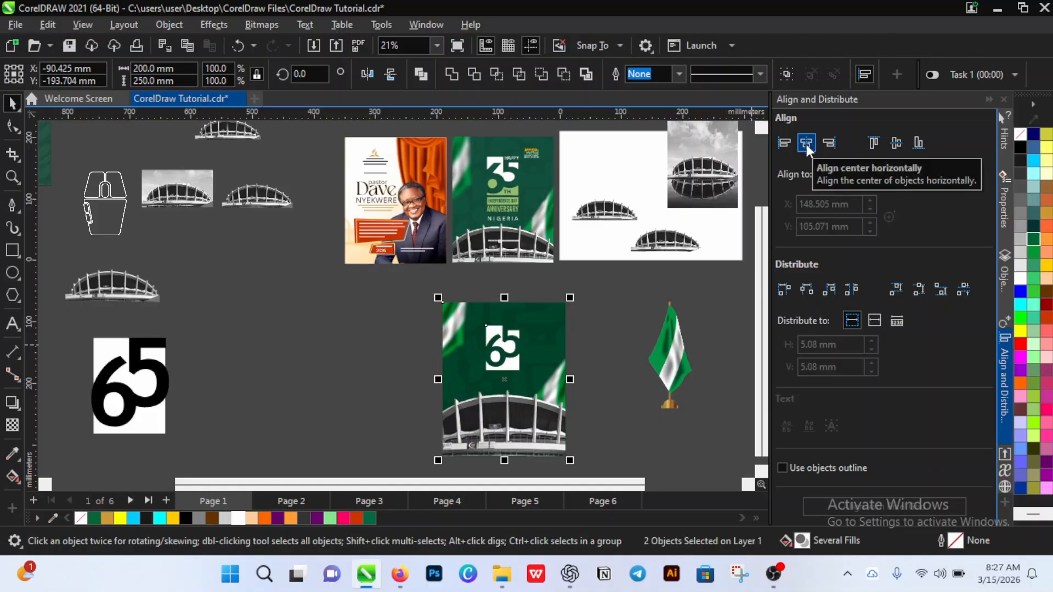
click(806, 144)
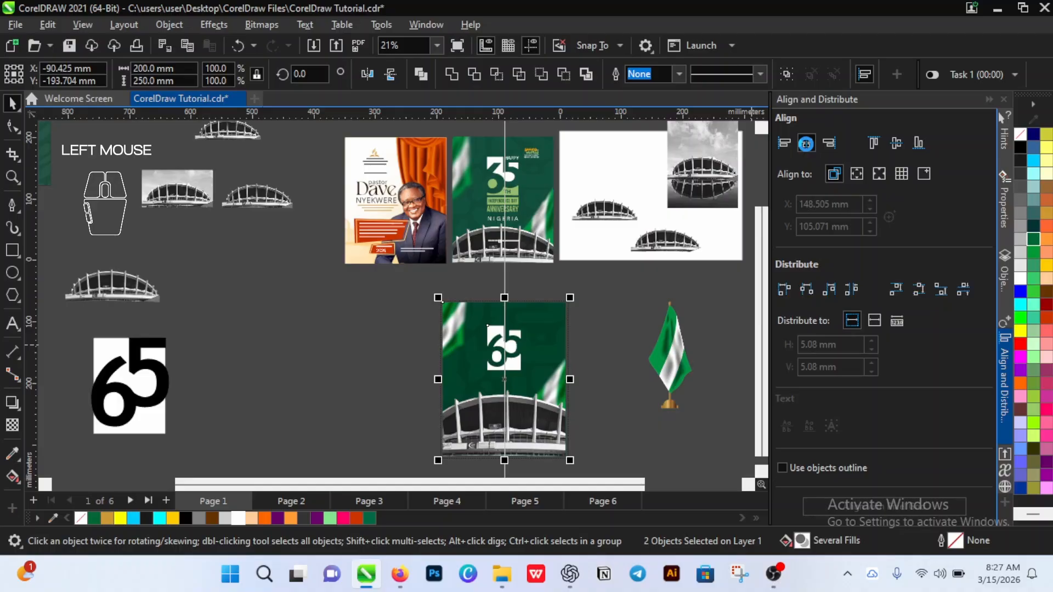
key(Escape)
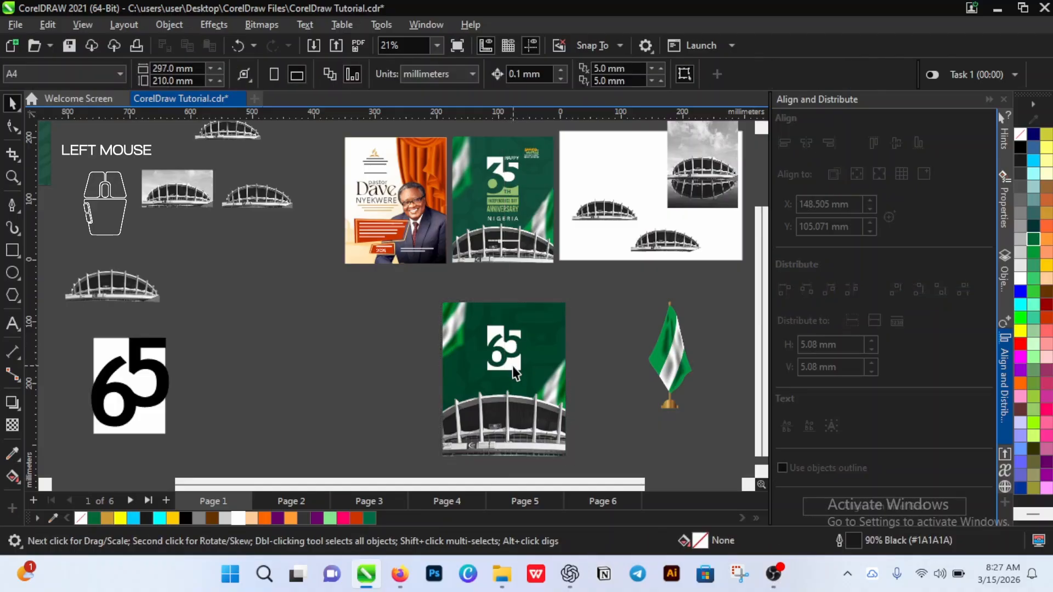
Step: Draw a rectangle about 54 by 11 mm across the lower edge of the cut-out 65, matching its width
scroll(508, 393, up, 4)
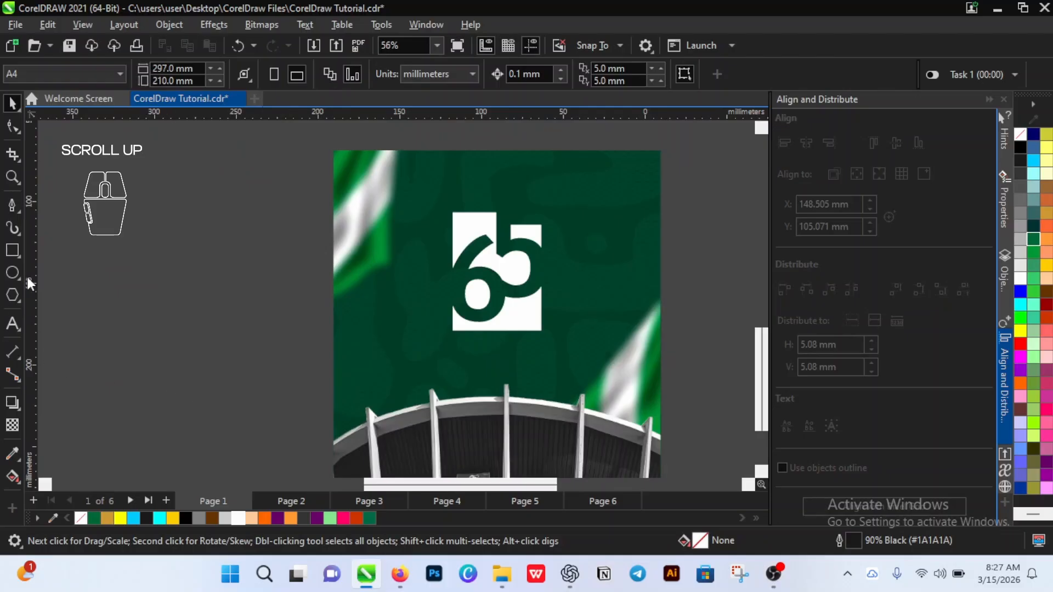
click(489, 350)
scroll(485, 347, up, 1)
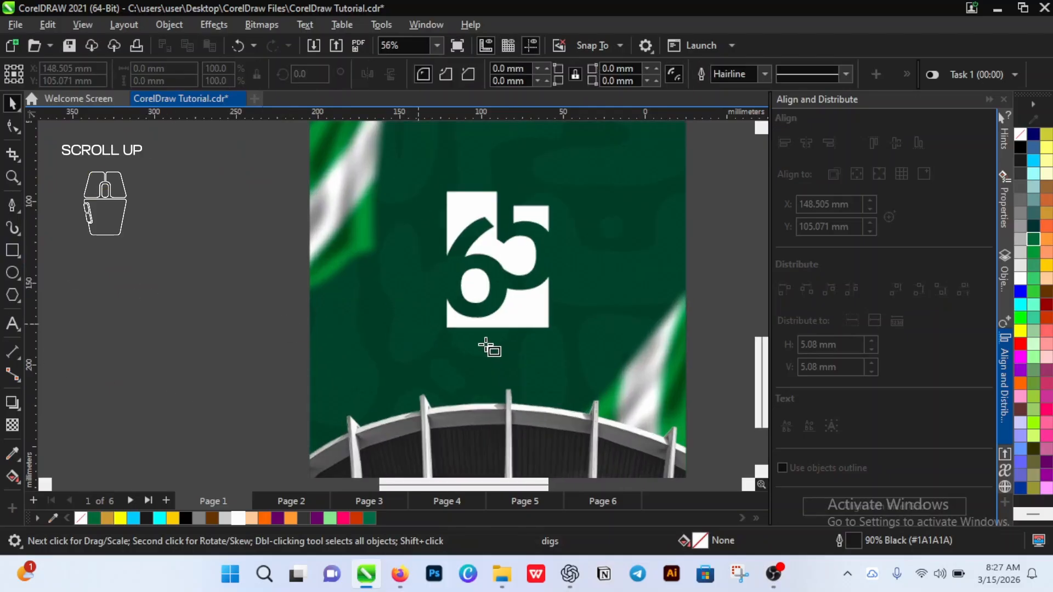
key(F6)
scroll(485, 346, up, 4)
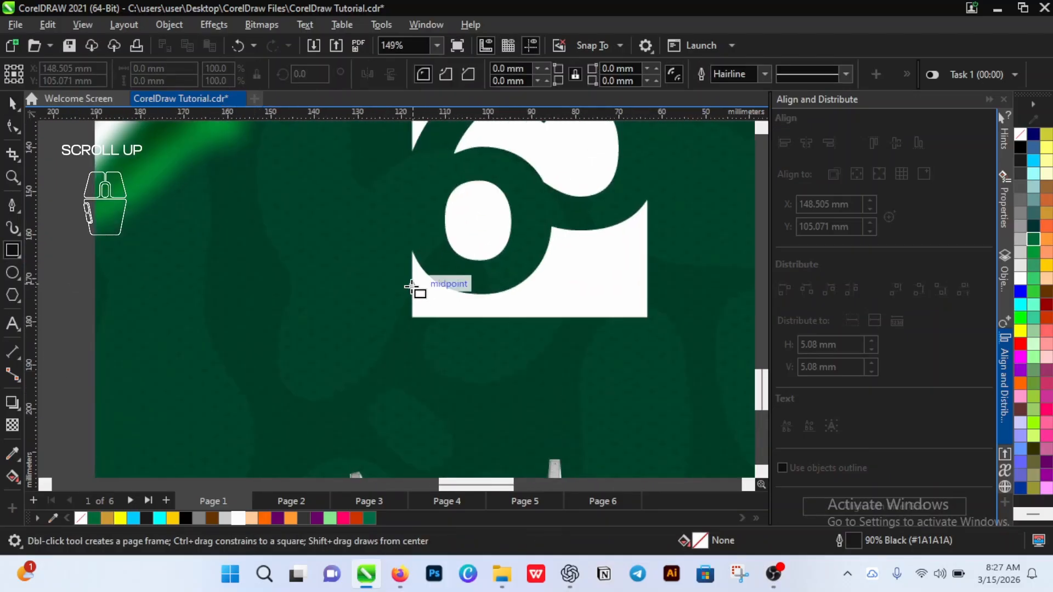
drag(412, 284, 647, 332)
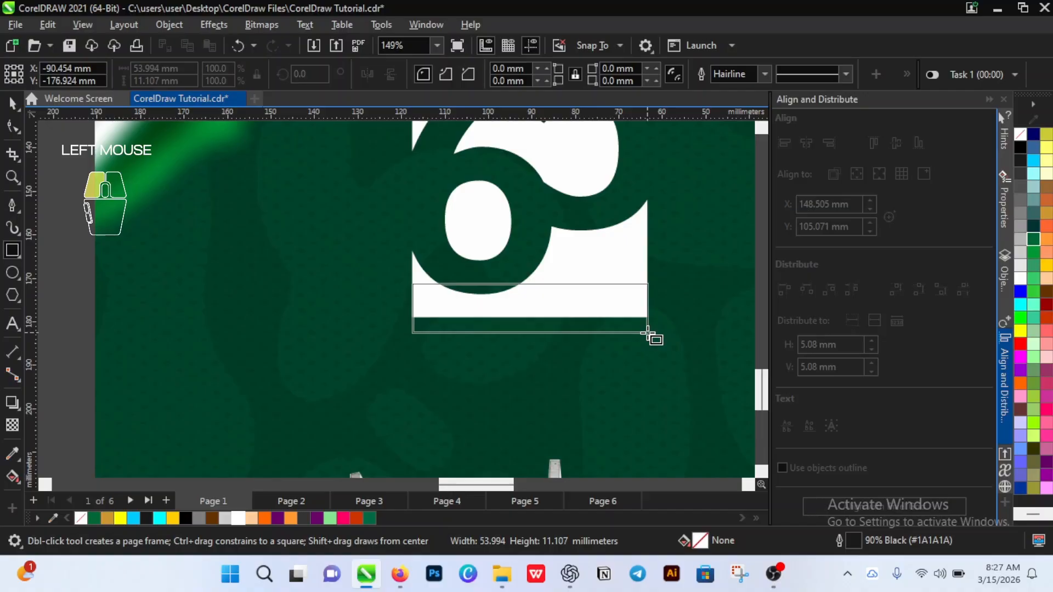
drag(647, 332, 647, 332)
scroll(521, 306, up, 2)
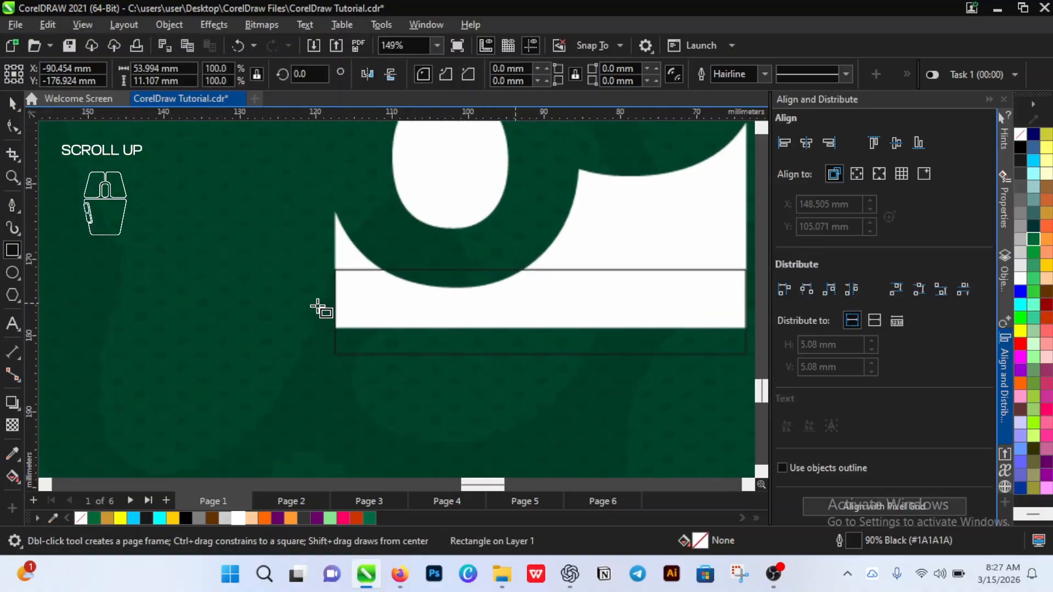
scroll(317, 306, up, 3)
scroll(318, 306, down, 3)
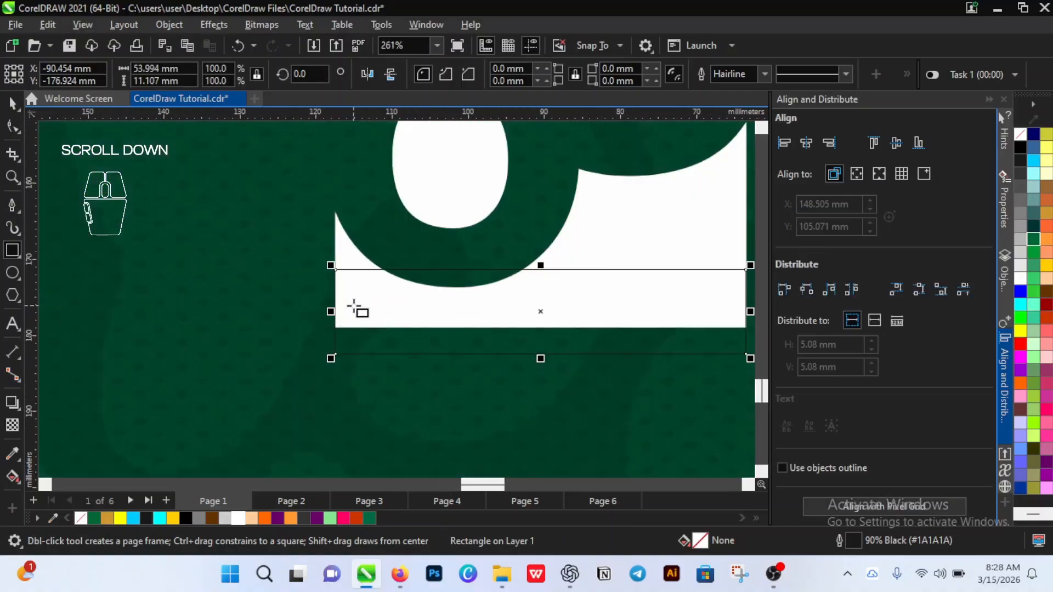
scroll(362, 306, down, 1)
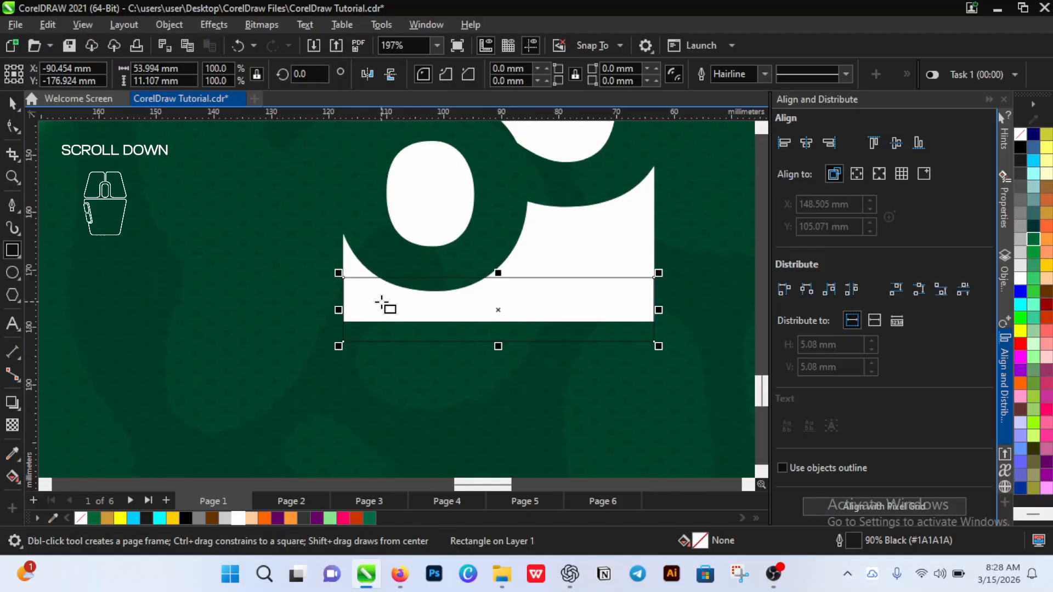
Step: Place the rectangle just below the 65 with a narrow gap, resizing it to about 11.5 mm high
key(space)
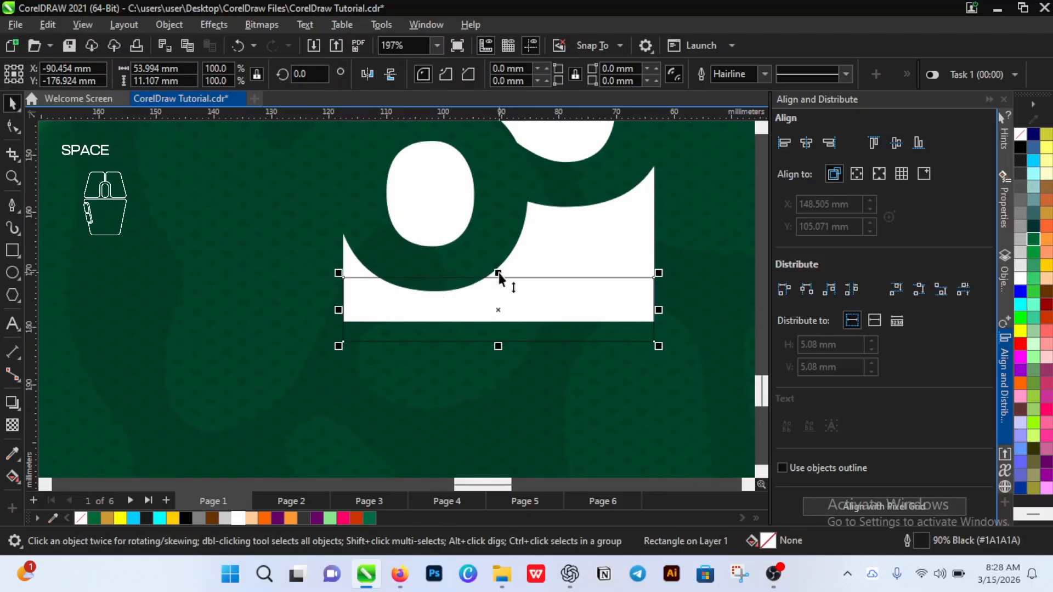
drag(498, 273, 504, 400)
scroll(499, 347, down, 5)
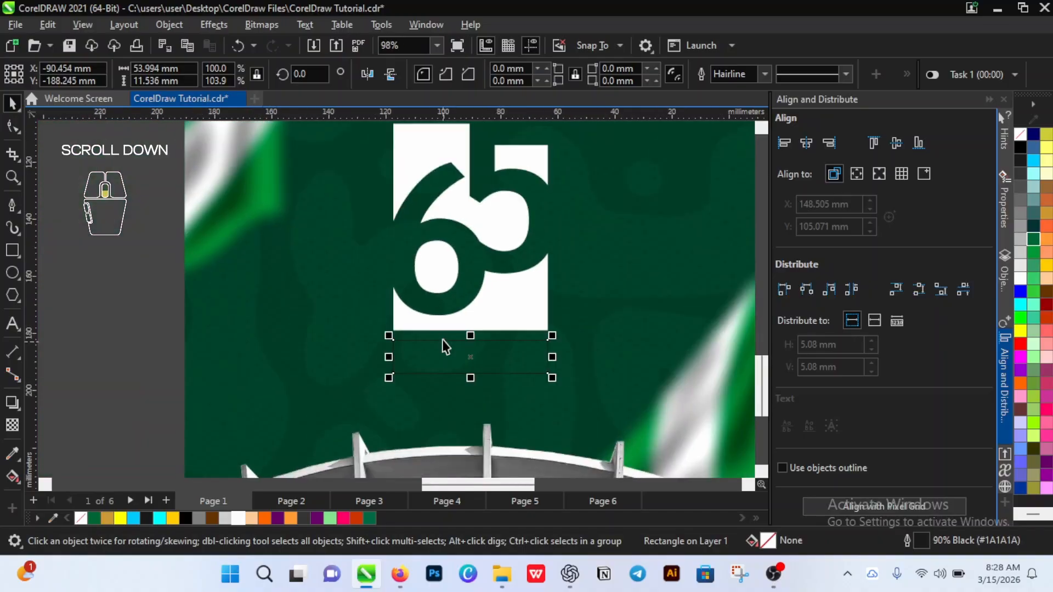
scroll(443, 347, down, 3)
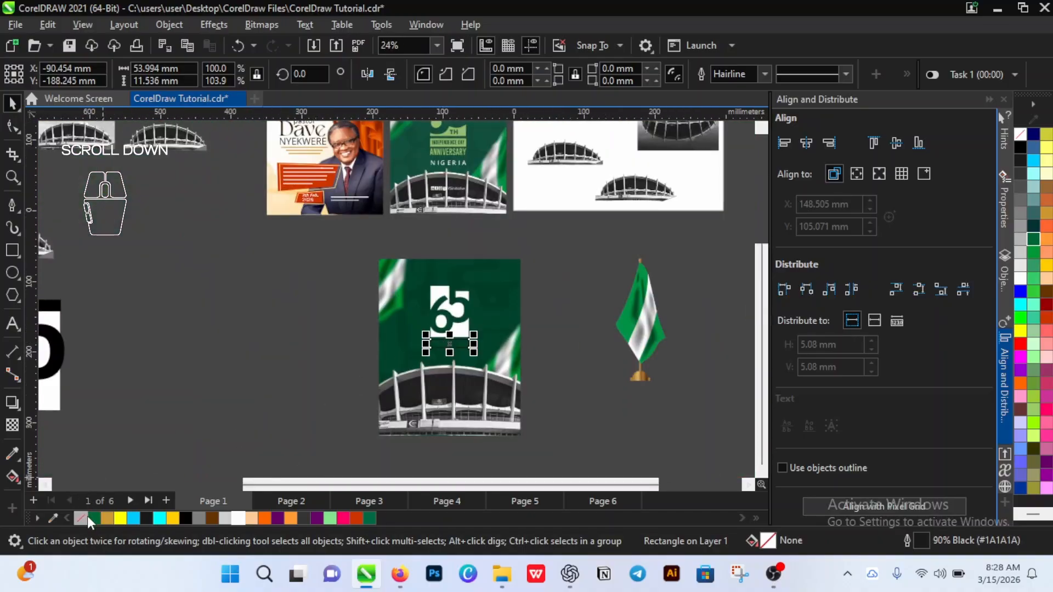
Step: Fill the rectangle below the 65 with white and set its outline to None
click(239, 519)
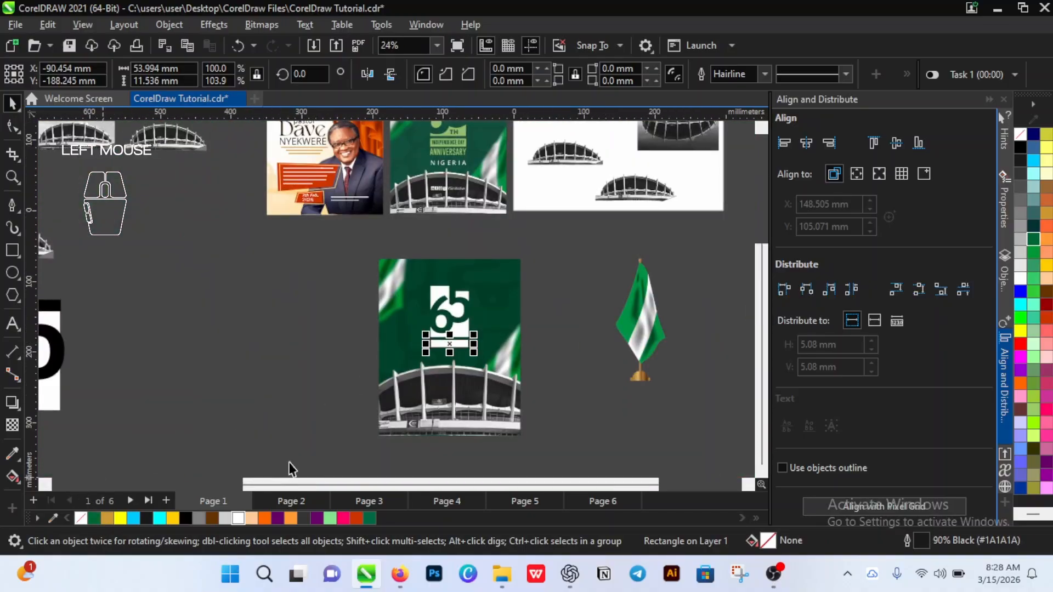
click(307, 405)
scroll(460, 316, up, 1)
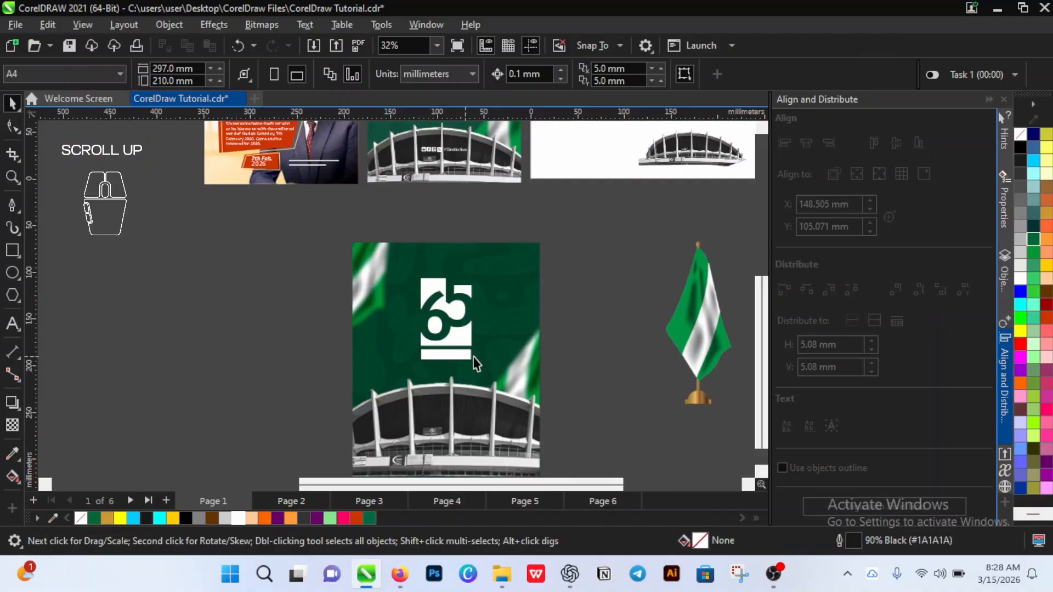
scroll(470, 360, up, 1)
scroll(445, 324, down, 2)
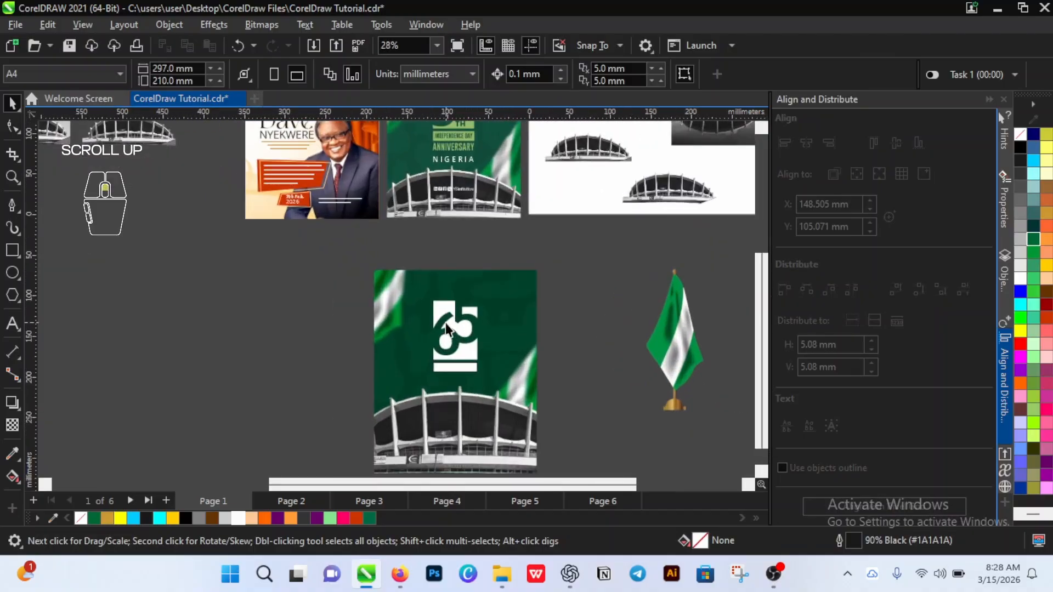
click(469, 367)
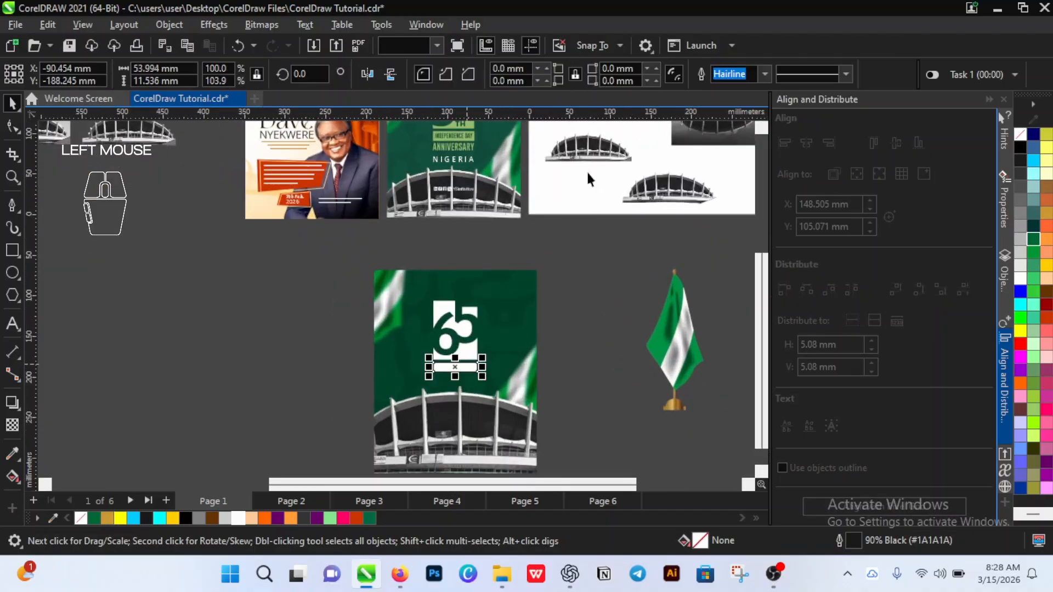
click(764, 74)
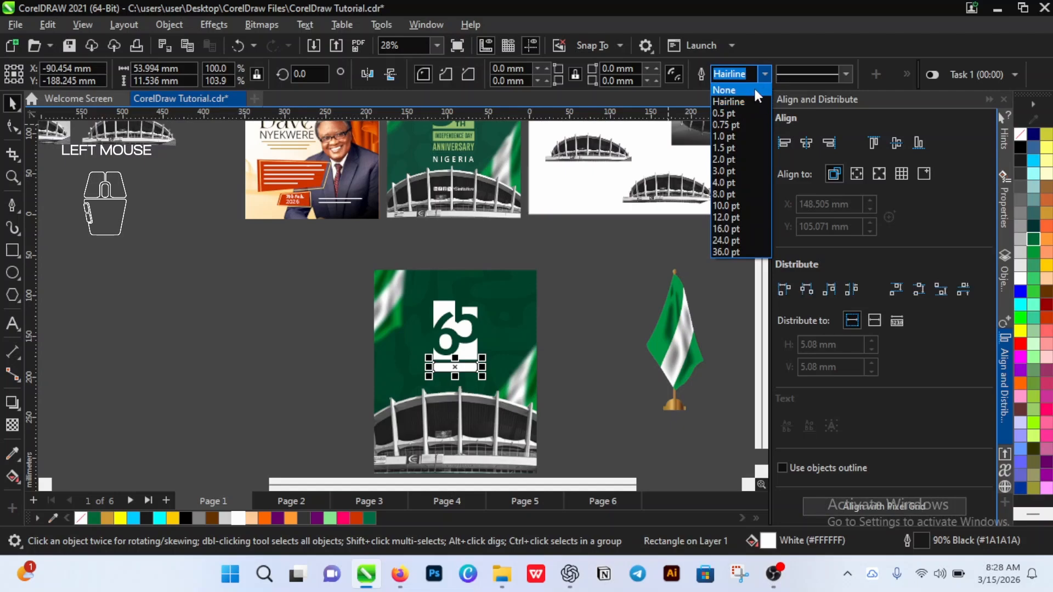
click(753, 86)
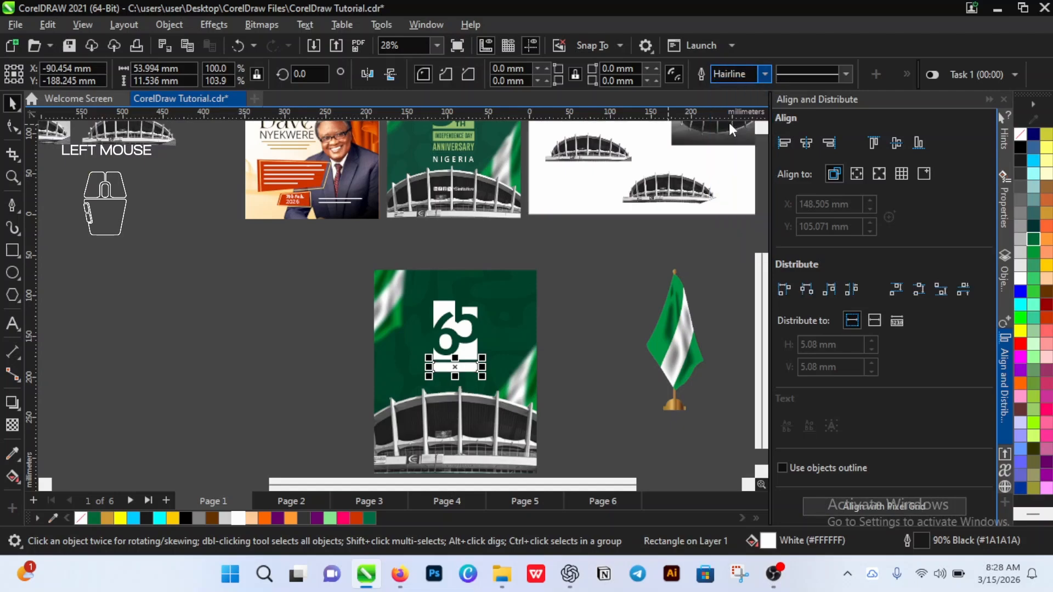
click(447, 374)
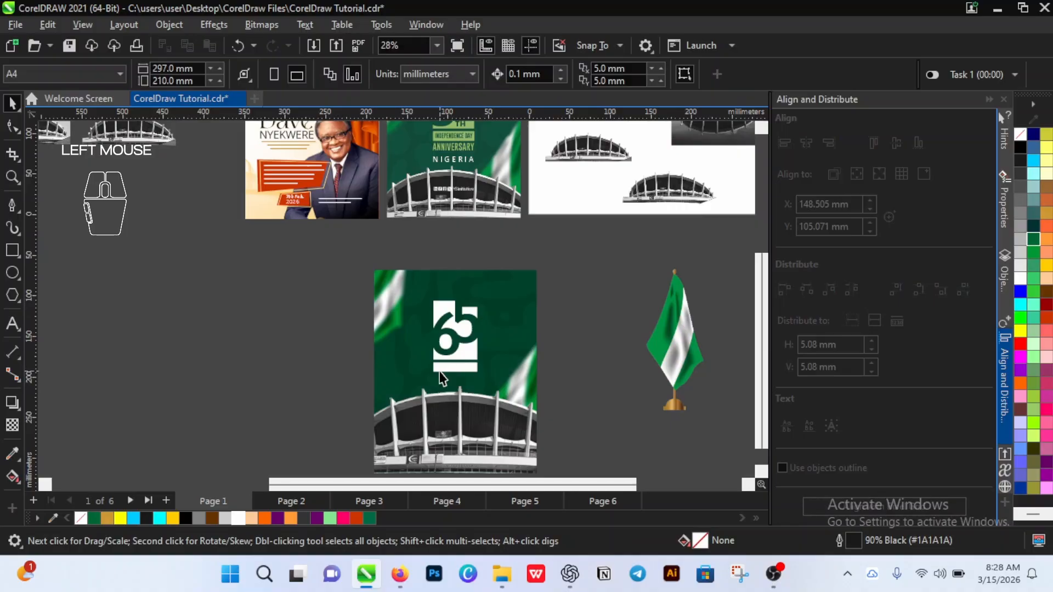
Step: Examine the lettering below the 65 in the reference poster and the bar behind INDEPENDENCE DAY
scroll(472, 116, up, 2)
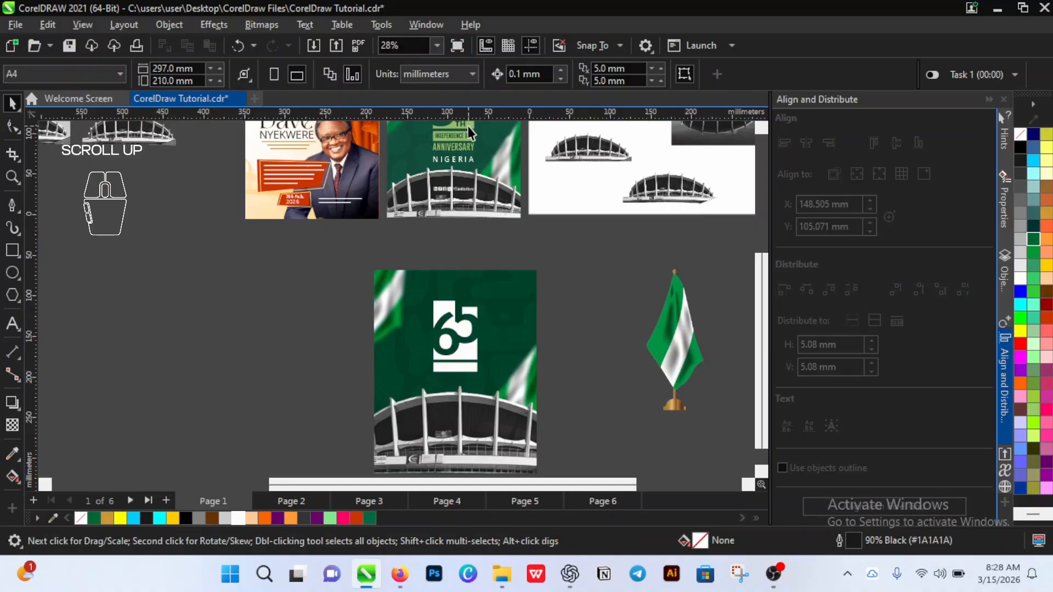
scroll(388, 156, up, 3)
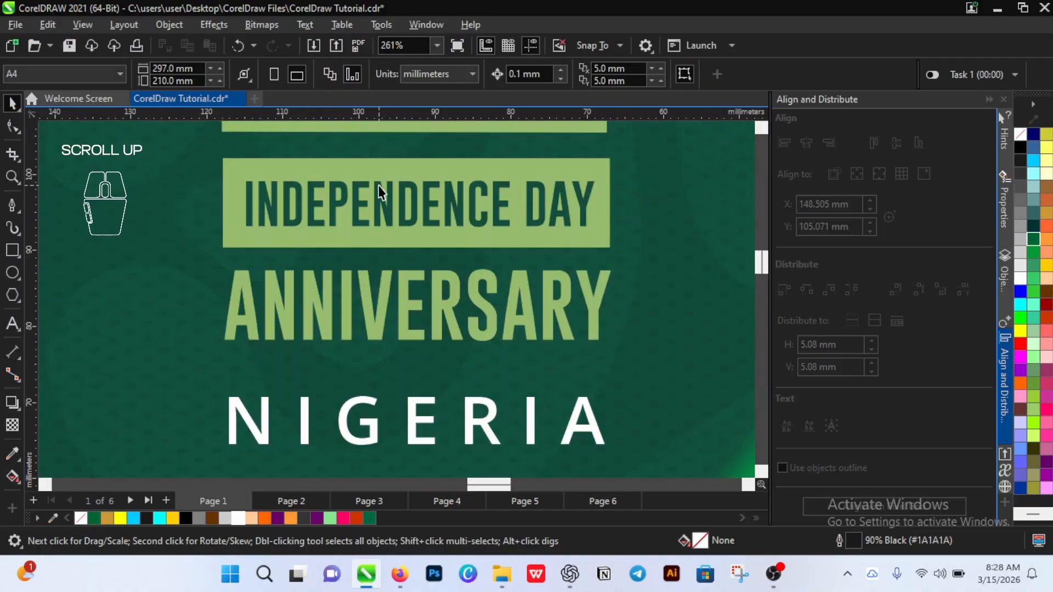
scroll(380, 192, down, 2)
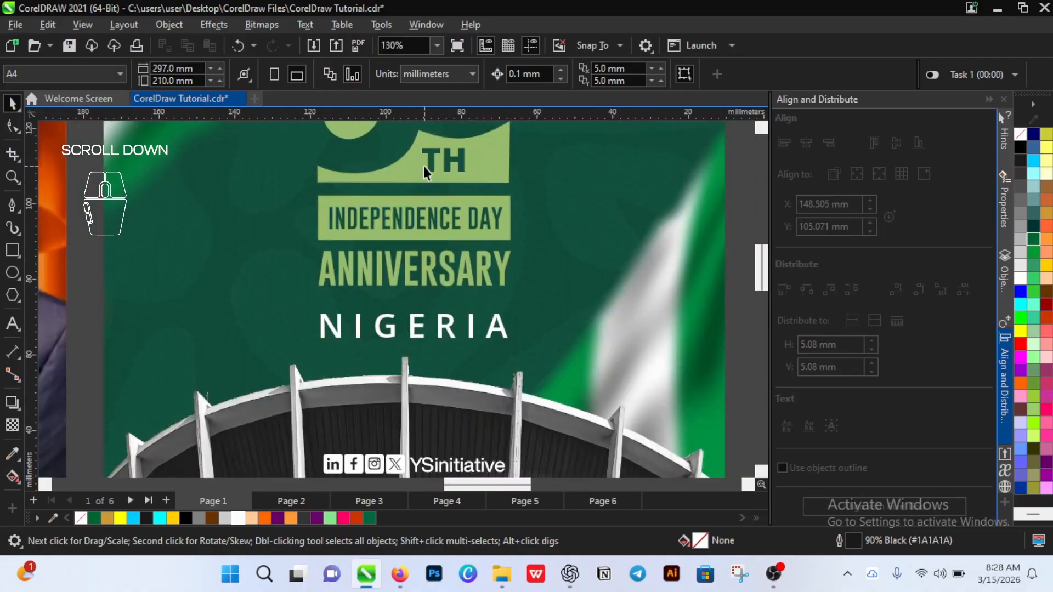
scroll(420, 171, down, 1)
scroll(410, 219, up, 2)
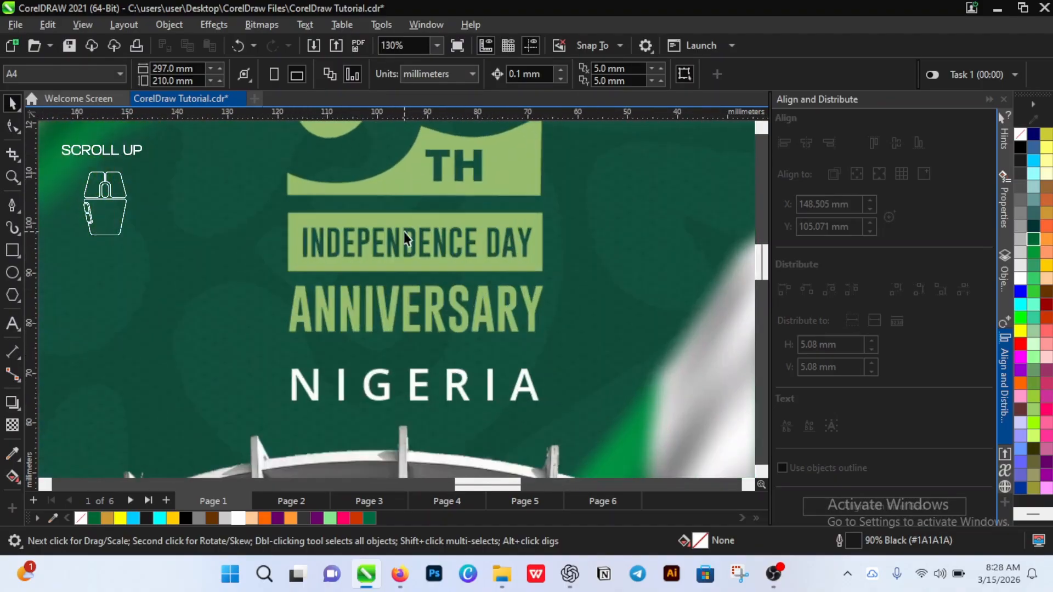
key(shift)
click(444, 221)
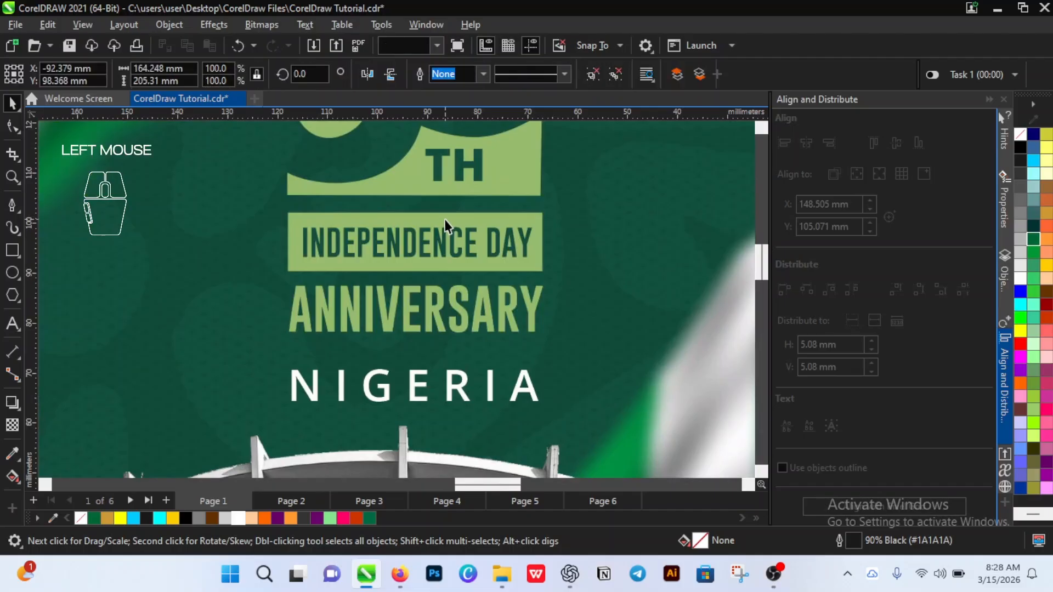
ctrl+click(447, 221)
ctrl+click(447, 221)
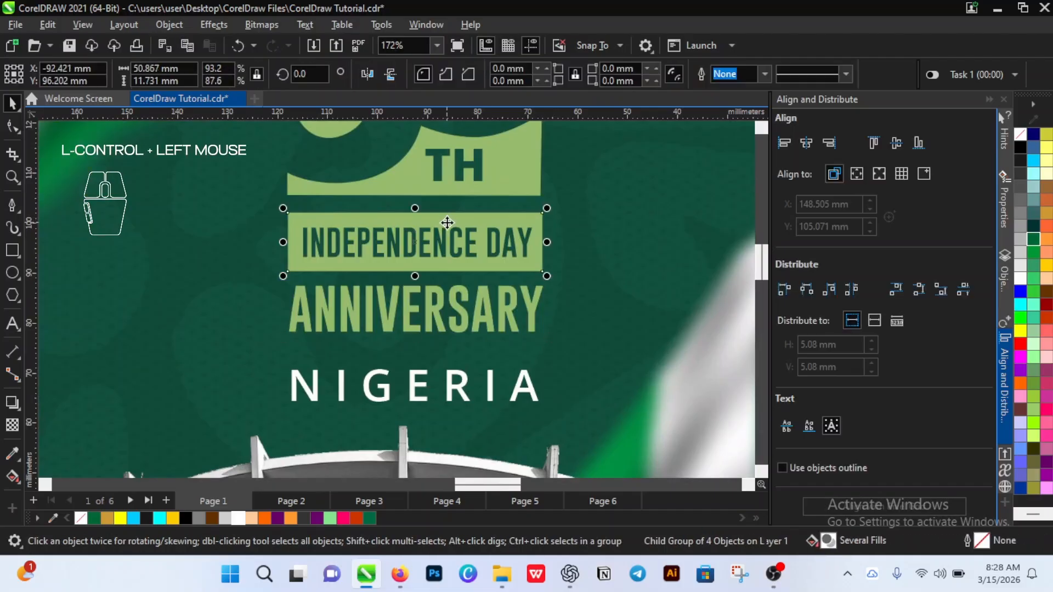
ctrl+click(447, 222)
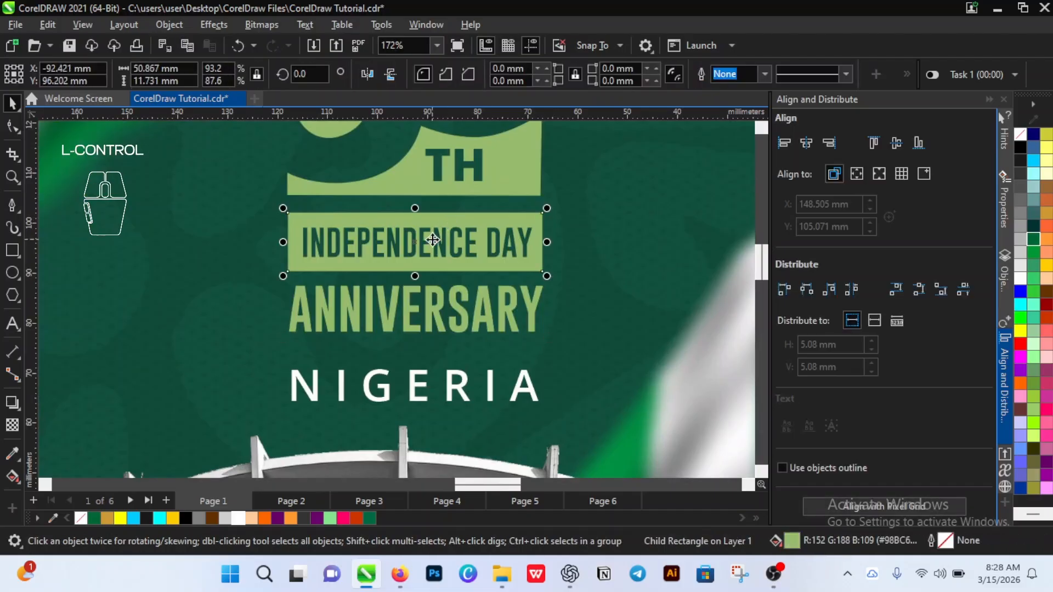
Step: Ungroup the reference poster and the lettering group inside it so its text and shapes are separately selectable
scroll(447, 223, down, 5)
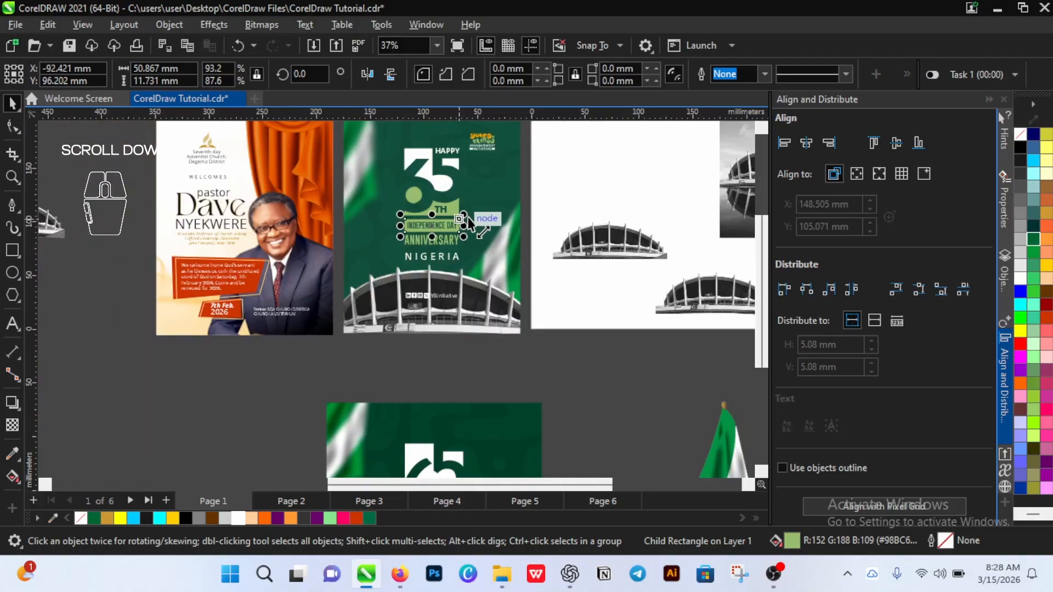
ctrl+click(491, 228)
key(ctrl+u)
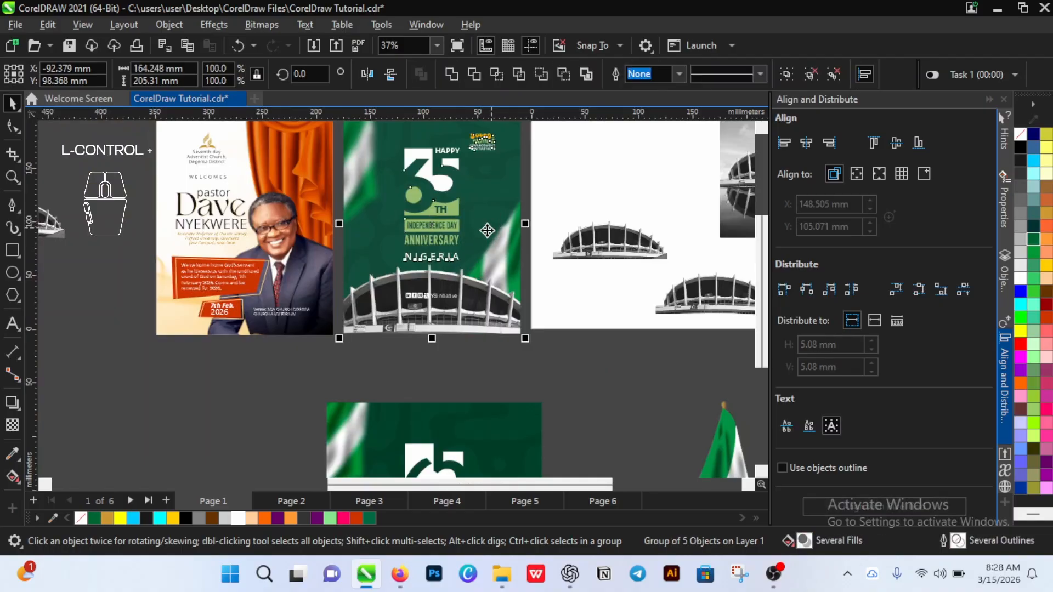
click(455, 343)
scroll(436, 222, up, 2)
scroll(456, 268, up, 3)
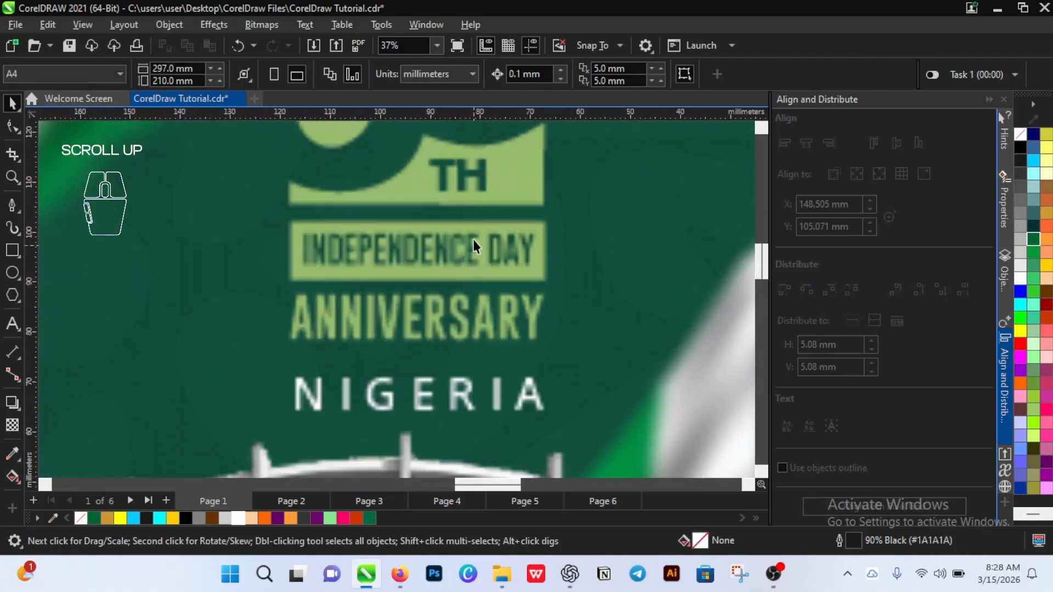
click(478, 231)
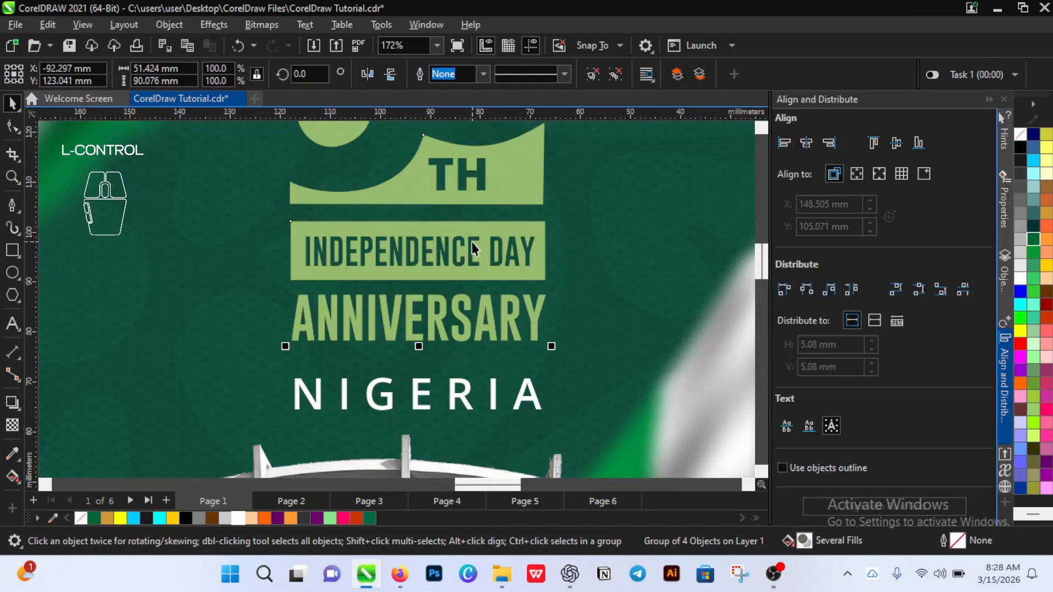
key(ctrl+u)
Step: Check the font and fill of ANNIVERSARY, INDEPENDENCE DAY and the bar behind it in the reference poster
click(543, 310)
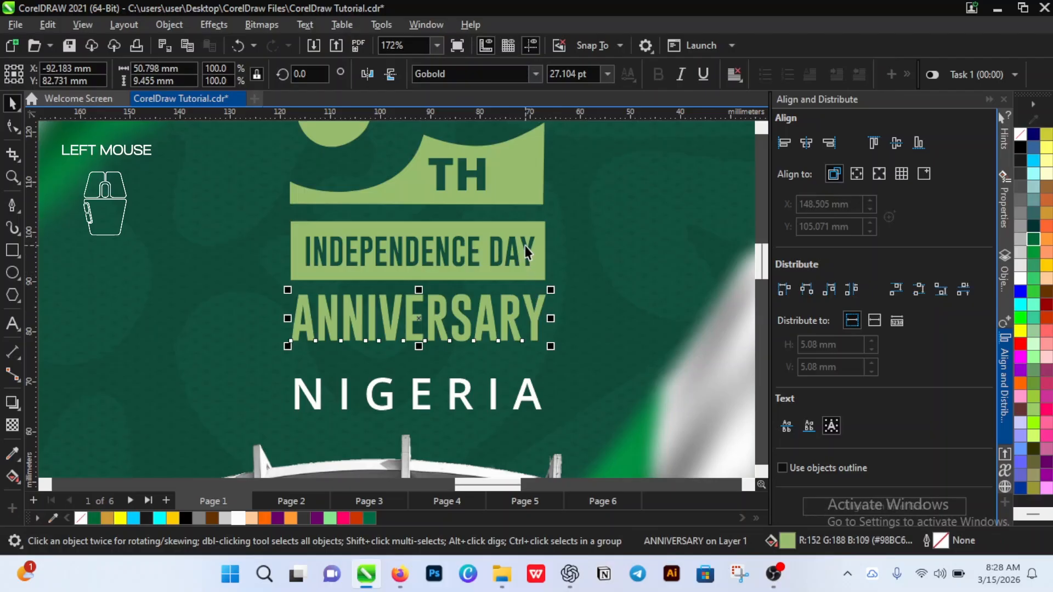
click(511, 230)
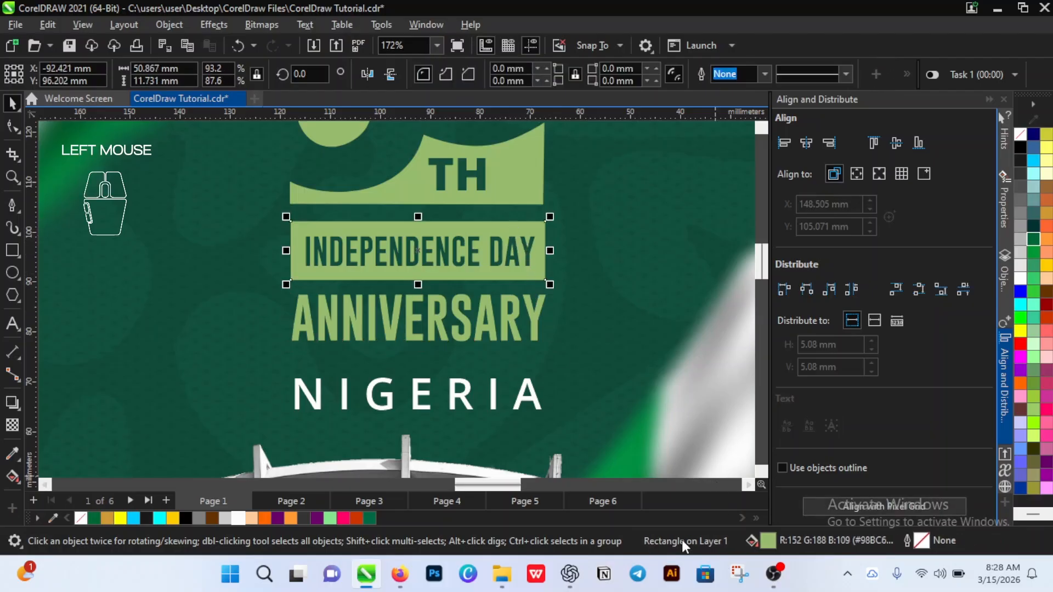
click(498, 258)
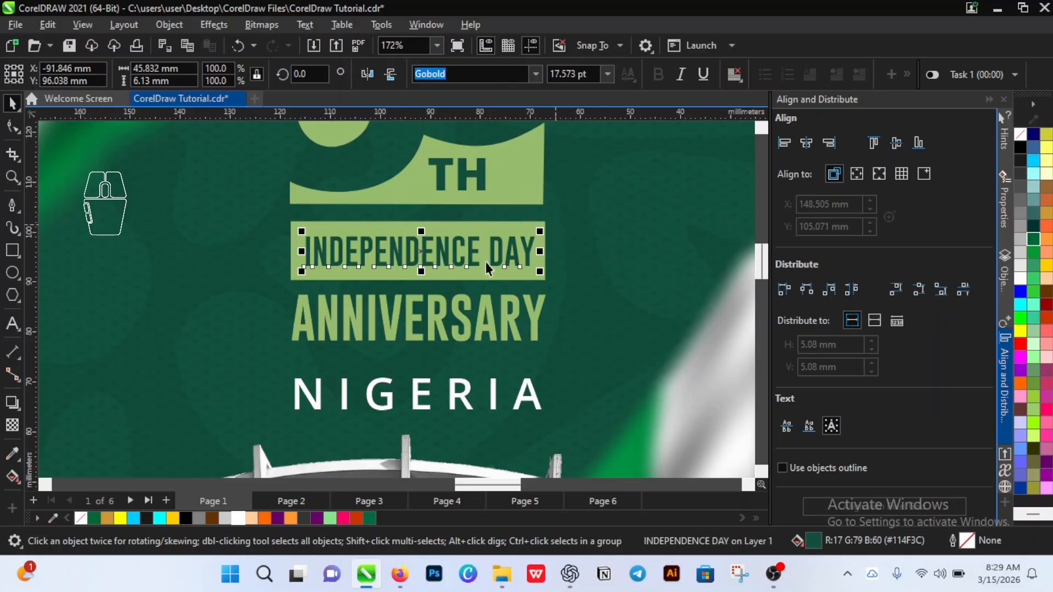
Step: Add the text INDEPENDENCE DAY in capitals below the white bar under the 65 on the new poster
scroll(505, 236, down, 4)
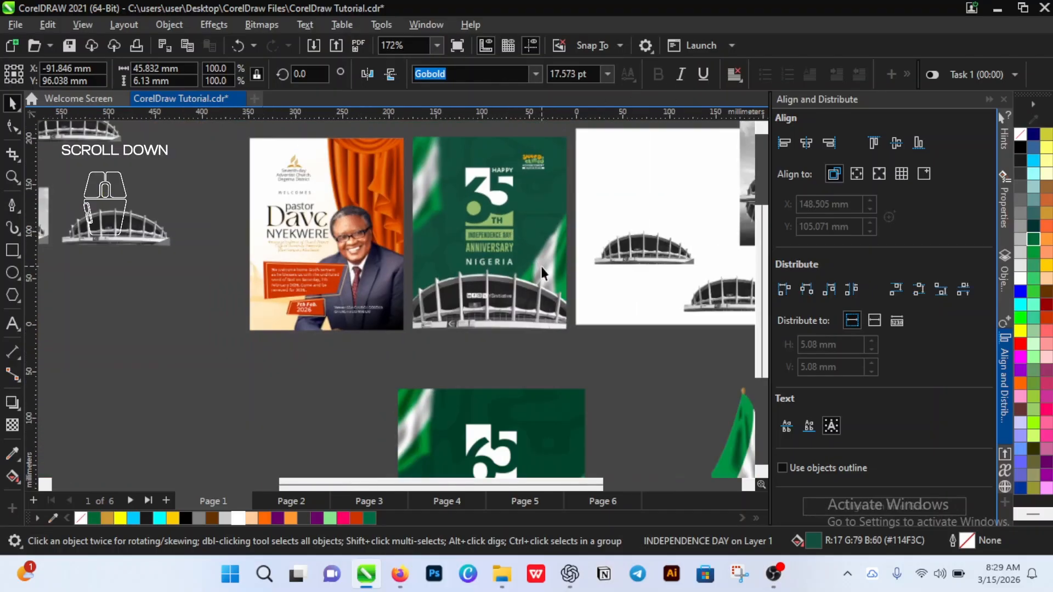
scroll(526, 363, up, 5)
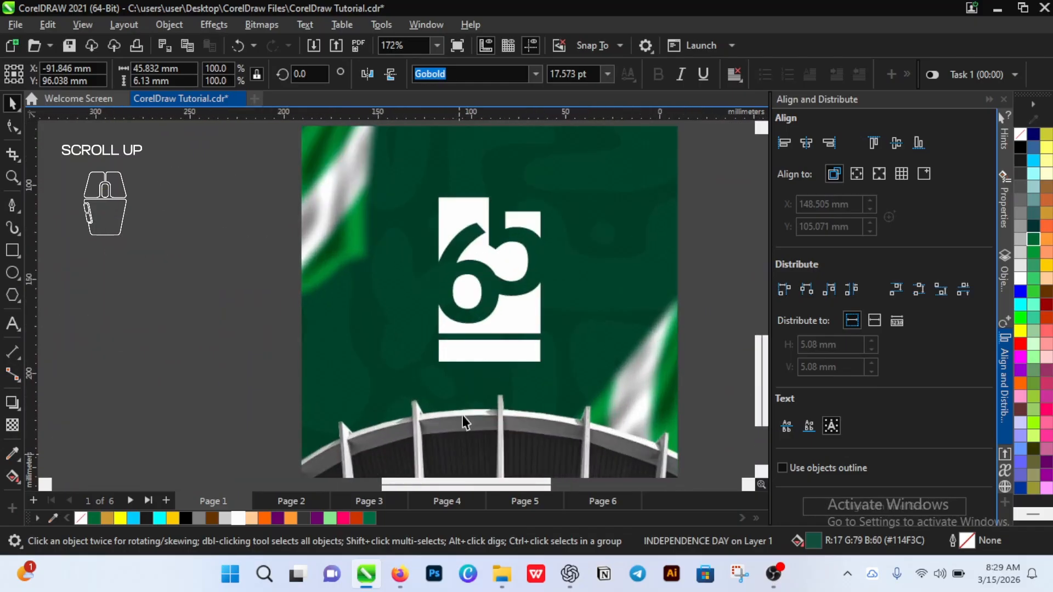
click(13, 324)
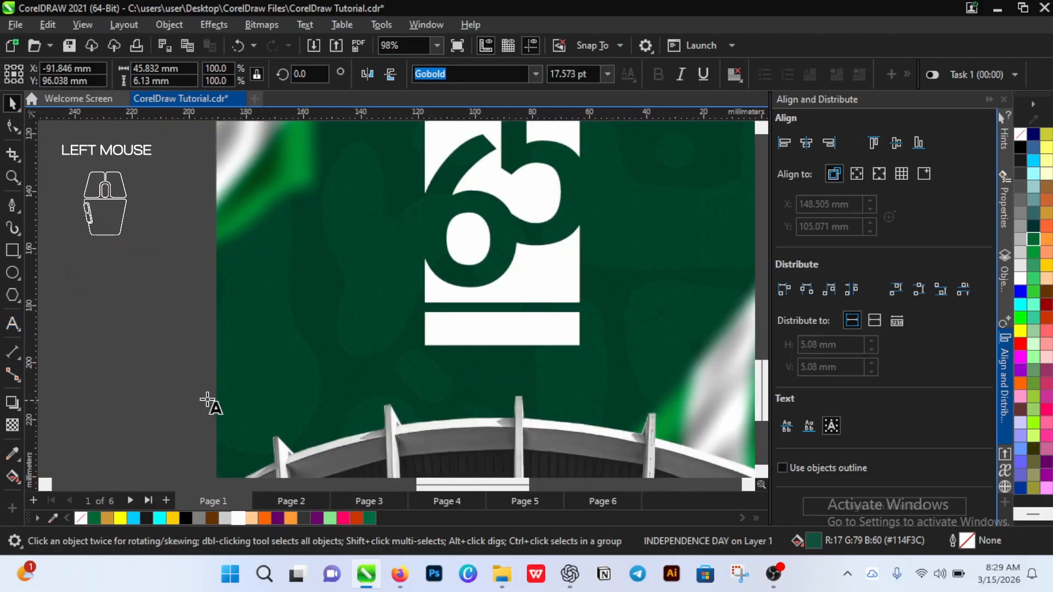
click(168, 399)
key(Caps_Lock)
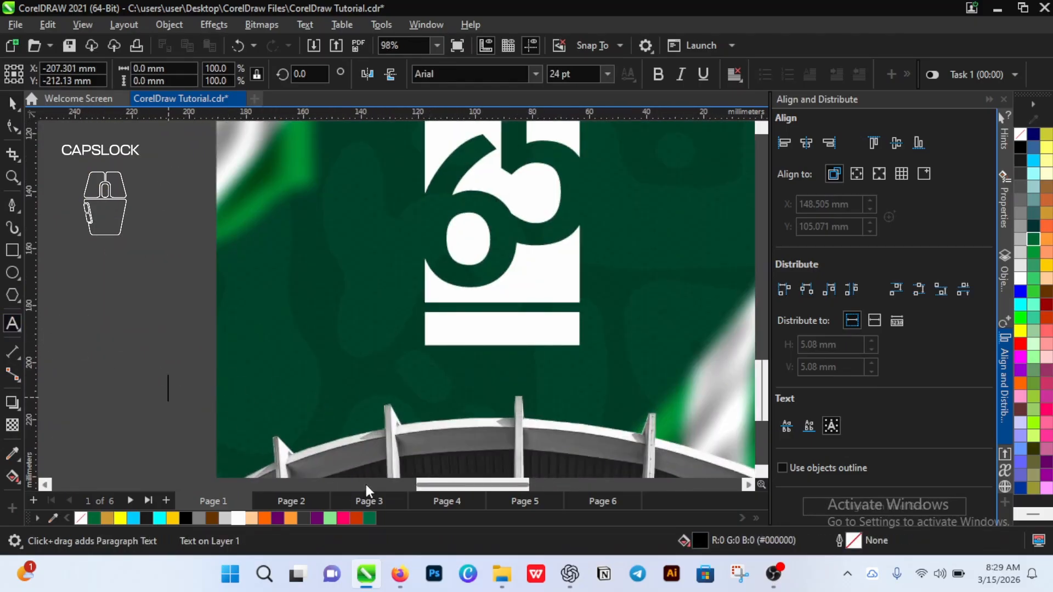
text(NDEPENDENCE )
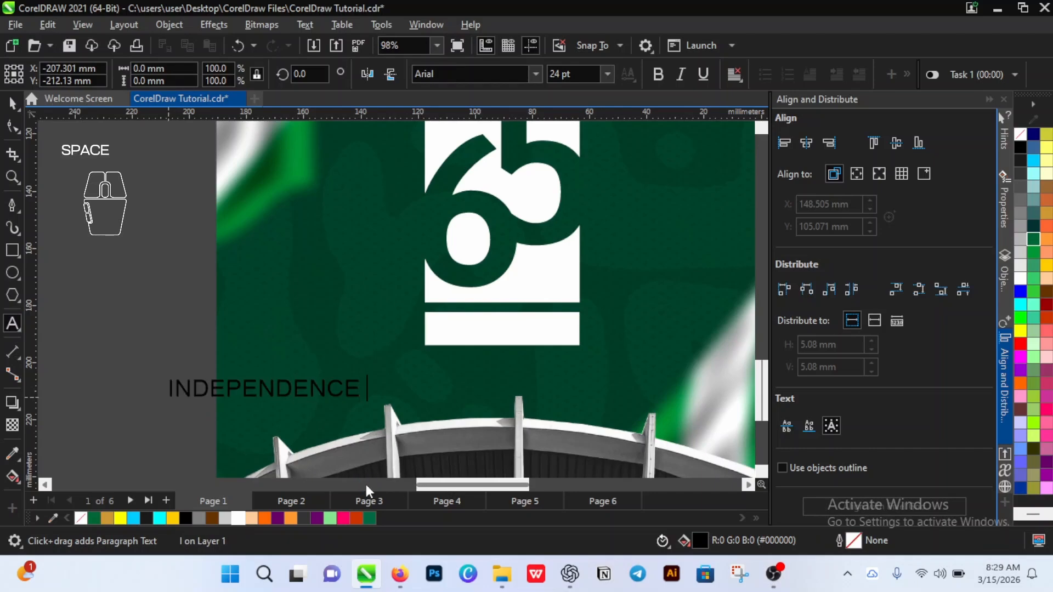
text(DAY)
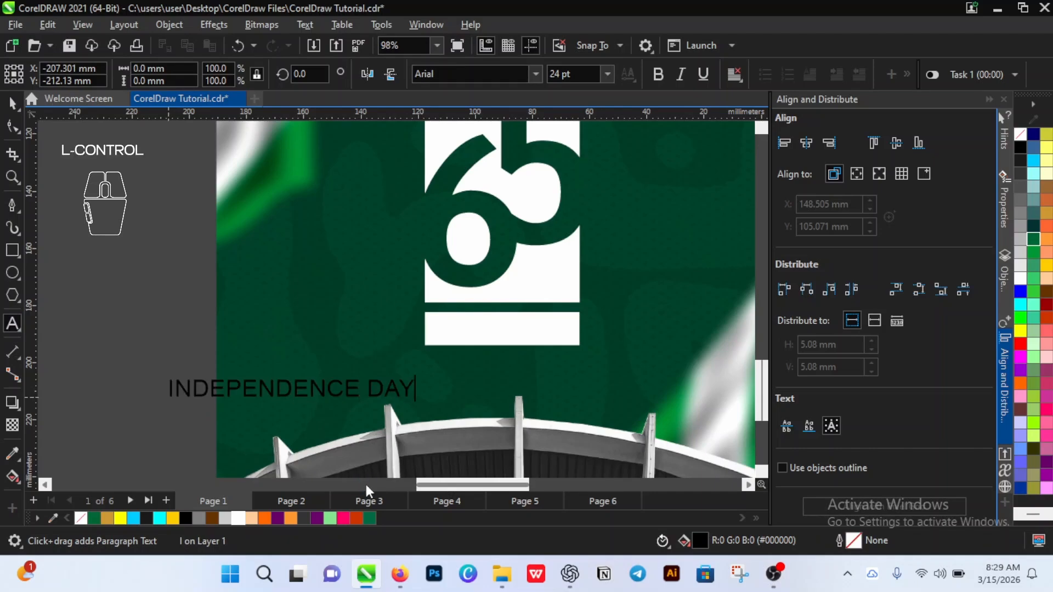
key(ctrl+space)
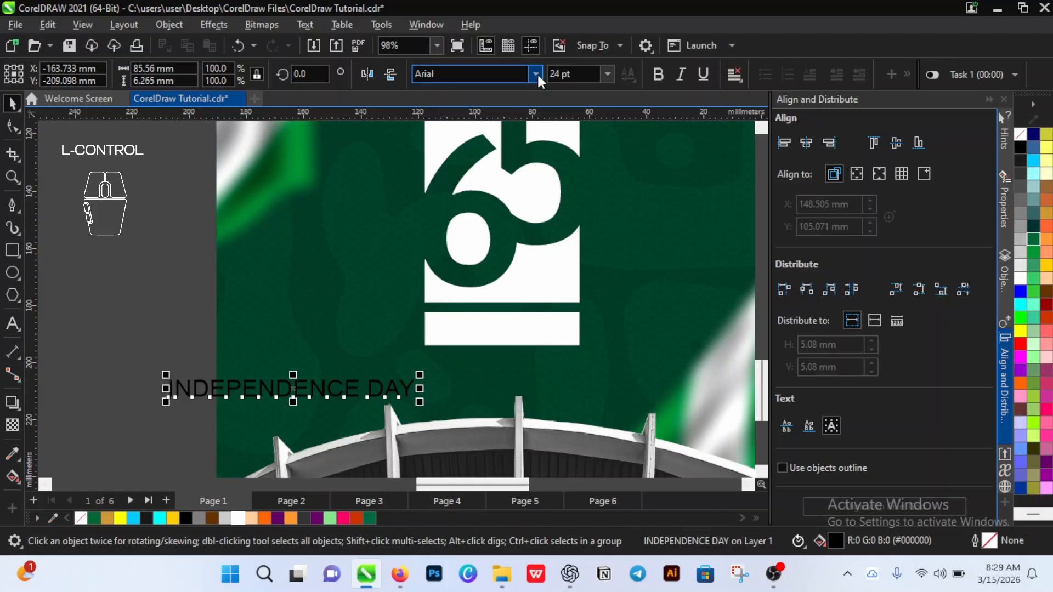
Step: Set the font of the INDEPENDENCE DAY text to Gobold Bold
click(535, 74)
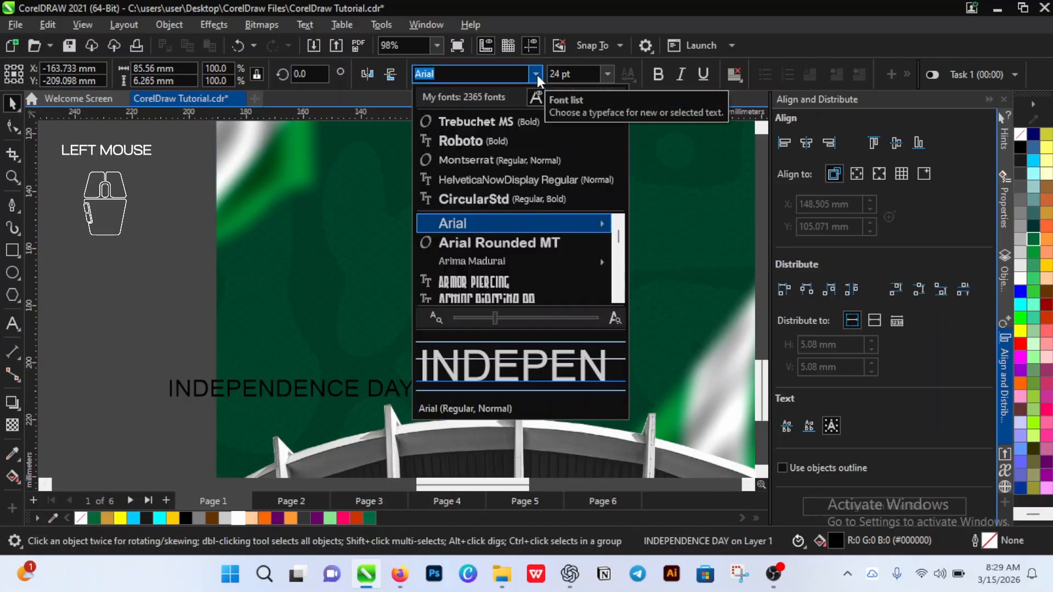
text(GOBOLD)
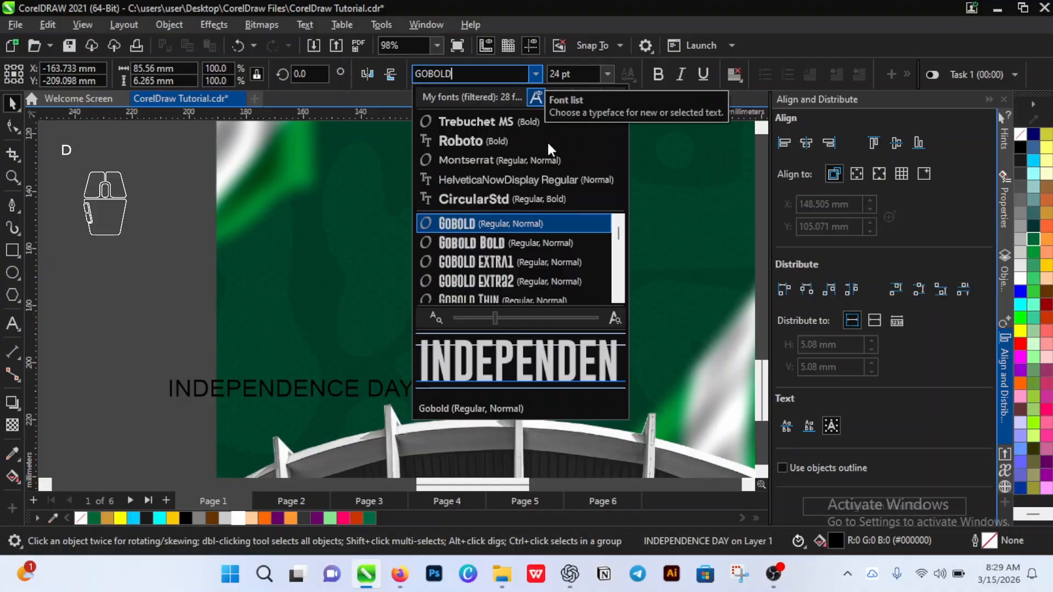
click(565, 245)
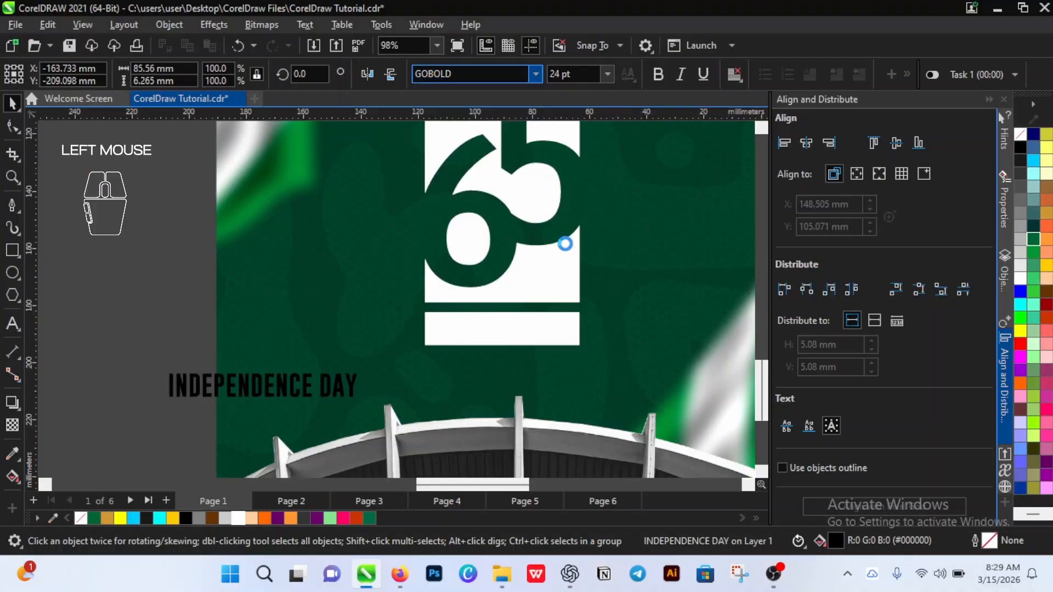
Step: Place INDEPENDENCE DAY over the white bar below the 65 and shrink it to about 49 mm wide
click(345, 387)
drag(345, 388, 554, 328)
scroll(555, 324, up, 2)
Step: Center the INDEPENDENCE DAY text horizontally and vertically on the white bar
key(shift)
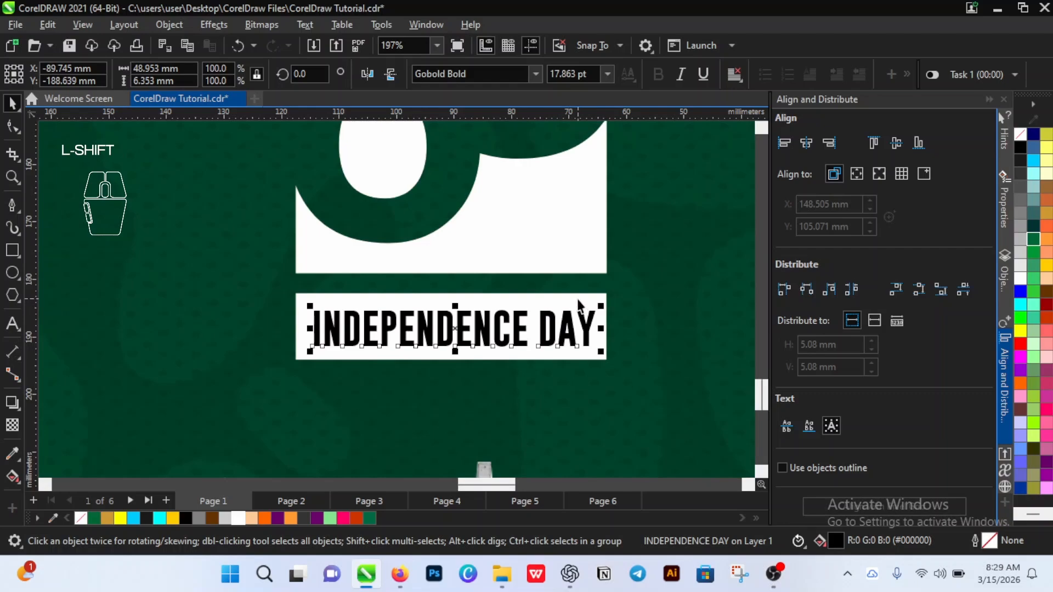
shift+click(577, 298)
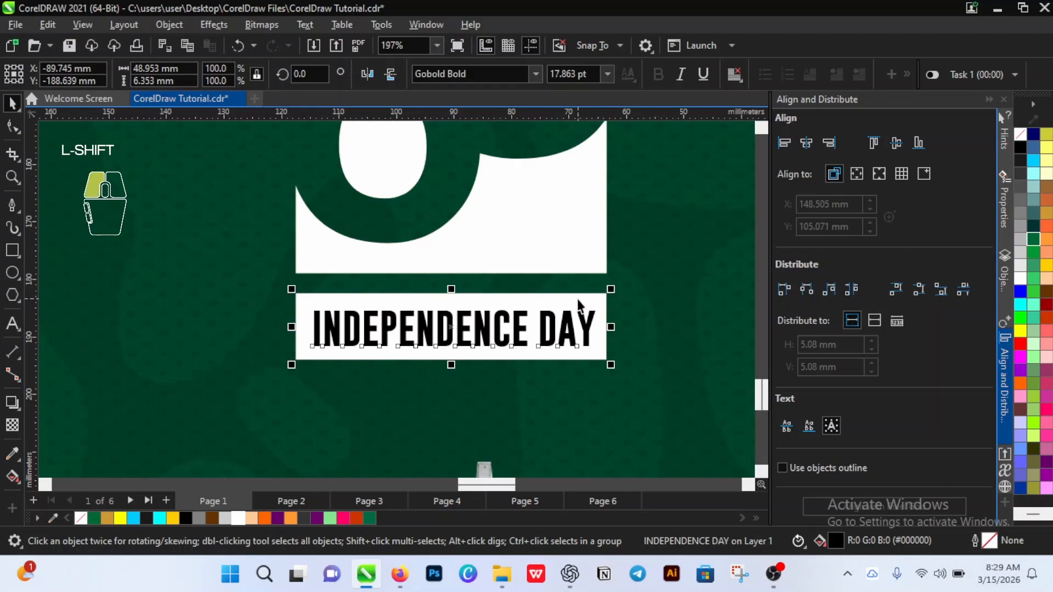
click(807, 147)
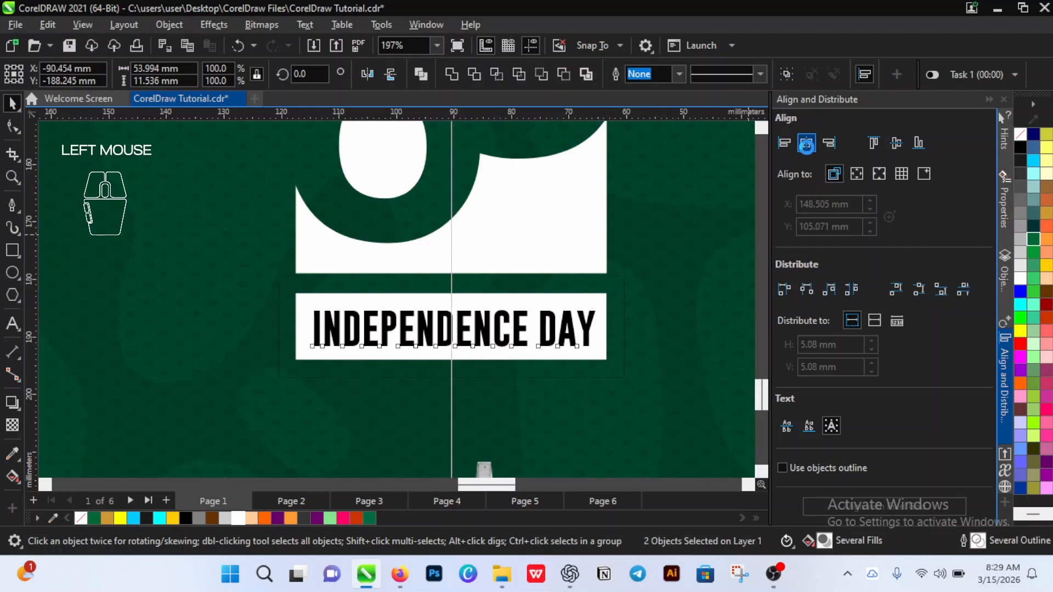
click(897, 143)
Step: Compare the new poster with the reference poster and examine the lettering around the reference's 65
scroll(559, 266, down, 4)
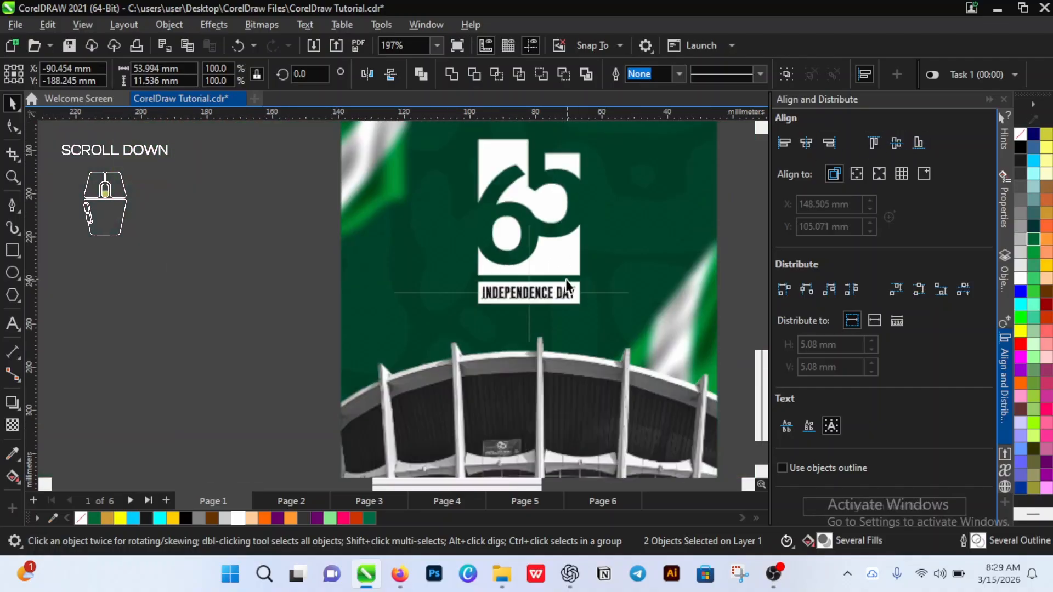
scroll(367, 273, down, 5)
click(381, 278)
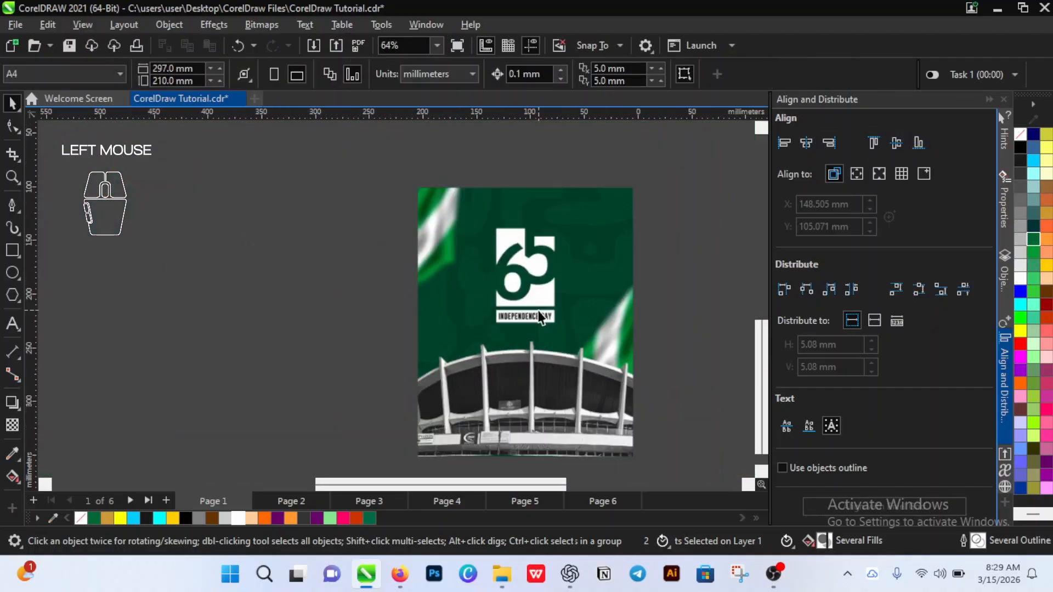
scroll(535, 180, up, 2)
scroll(525, 166, down, 2)
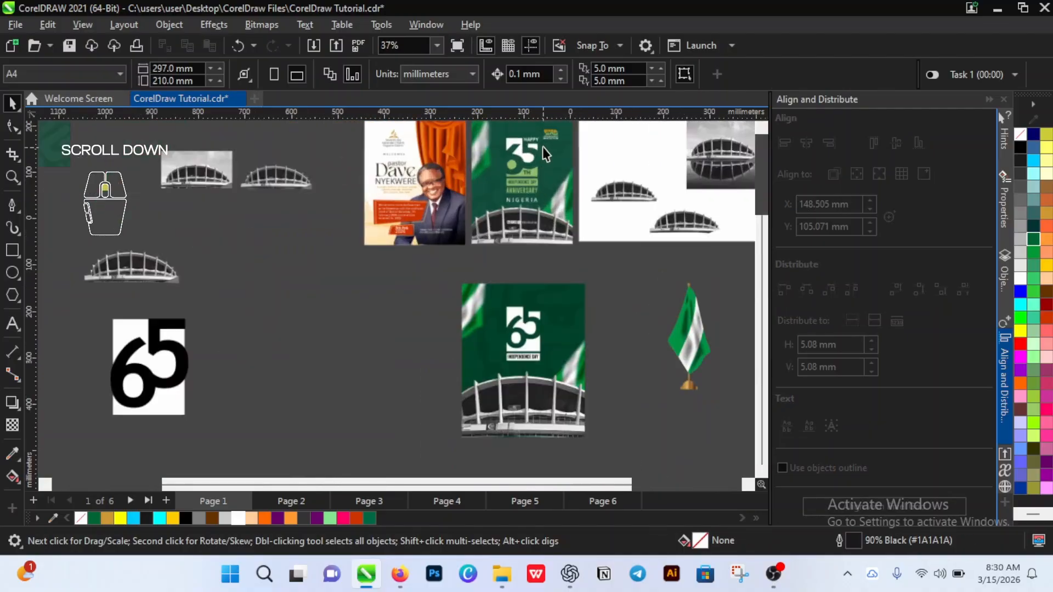
scroll(541, 147, up, 2)
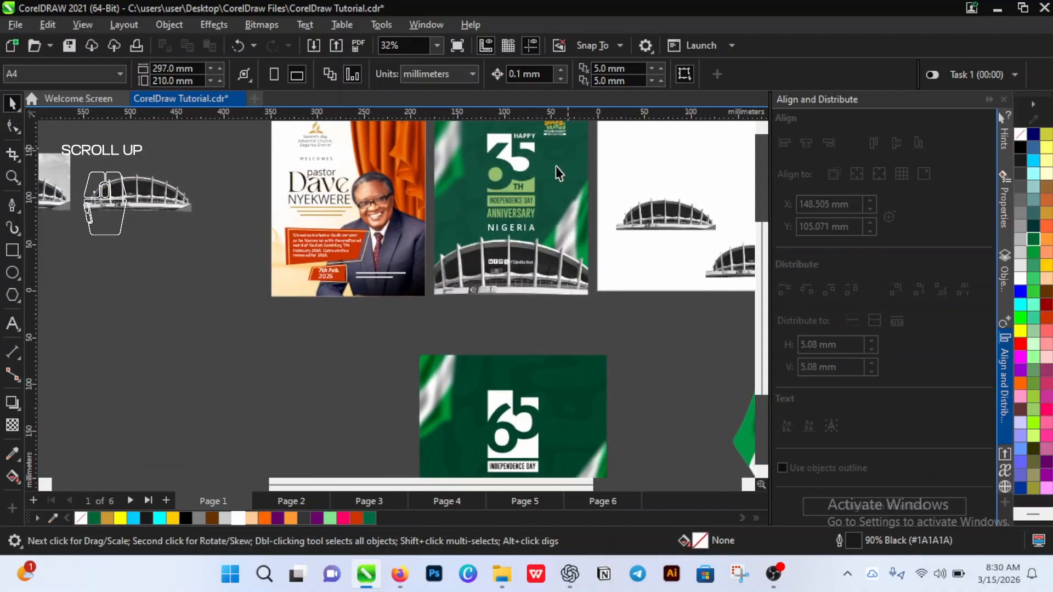
scroll(543, 183, down, 2)
scroll(538, 186, up, 1)
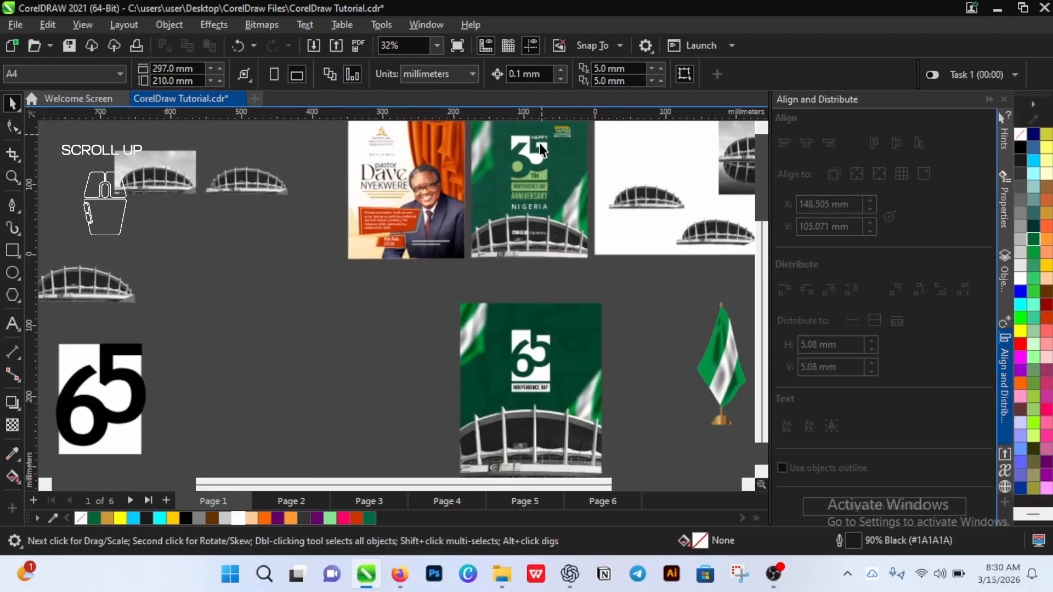
click(533, 178)
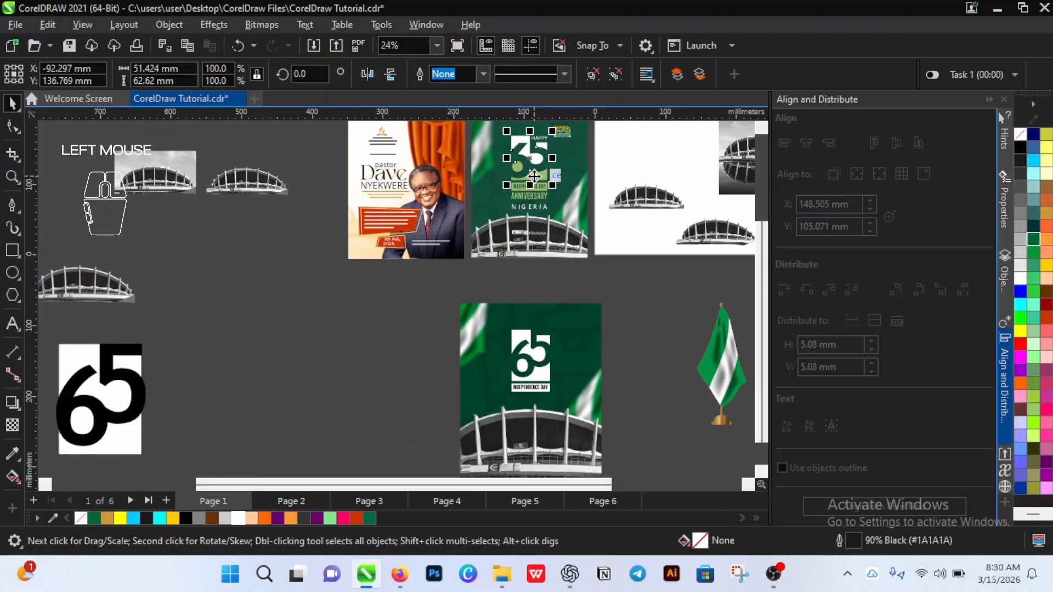
click(540, 177)
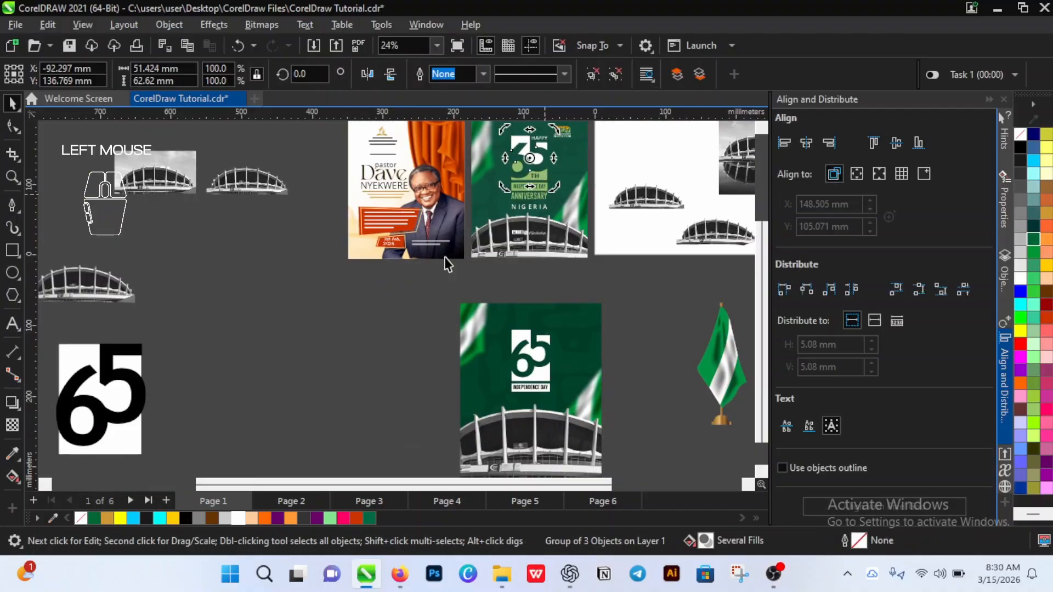
click(403, 295)
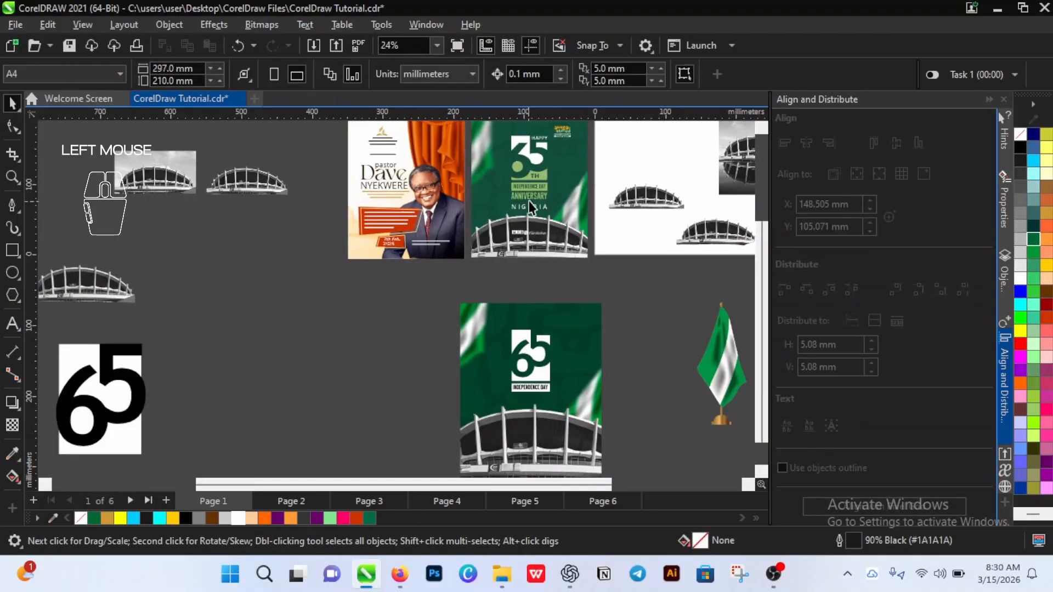
Step: Add the text HAPPY in capitals beside the INDEPENDENCE DAY bar on the new poster
scroll(531, 190, down, 2)
scroll(442, 223, up, 5)
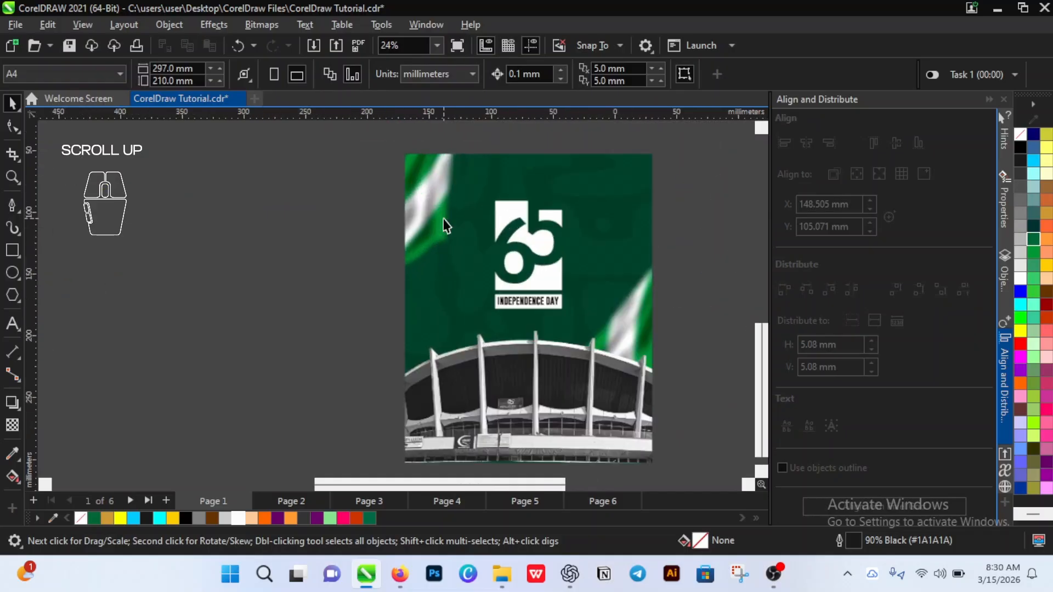
click(17, 324)
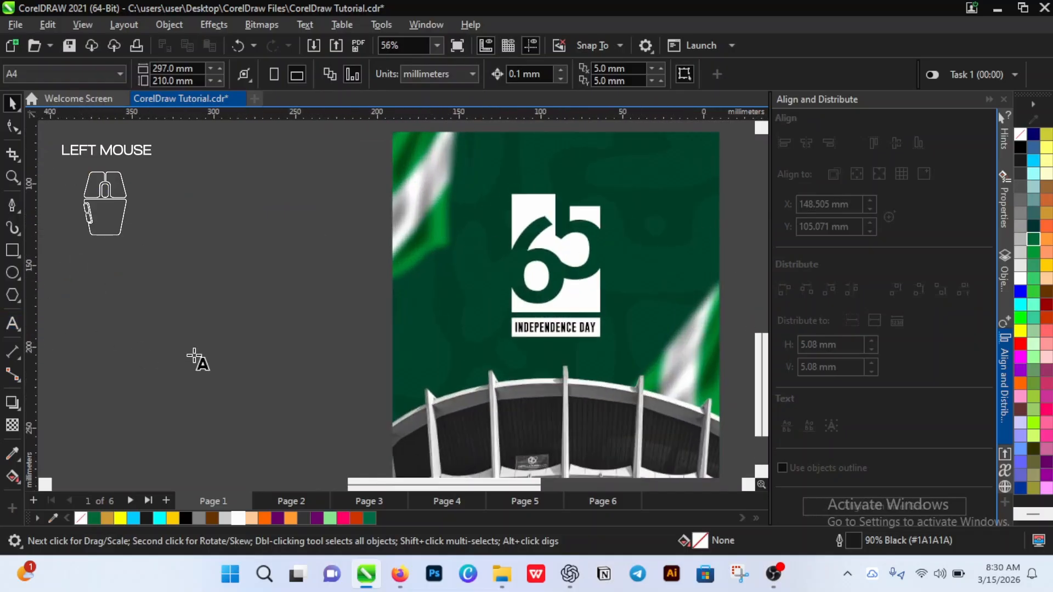
scroll(457, 359, down, 1)
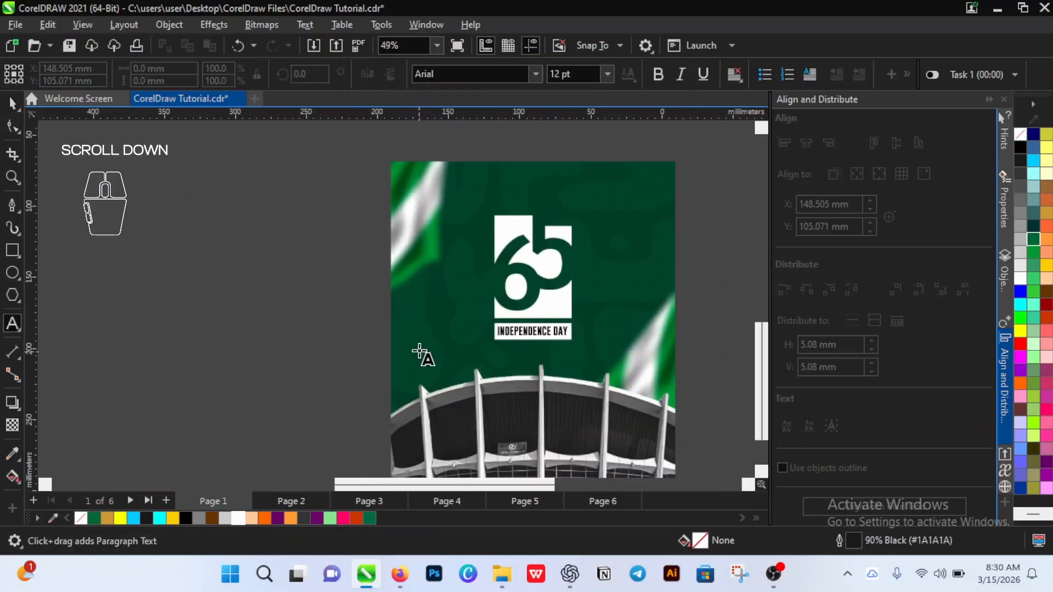
click(446, 354)
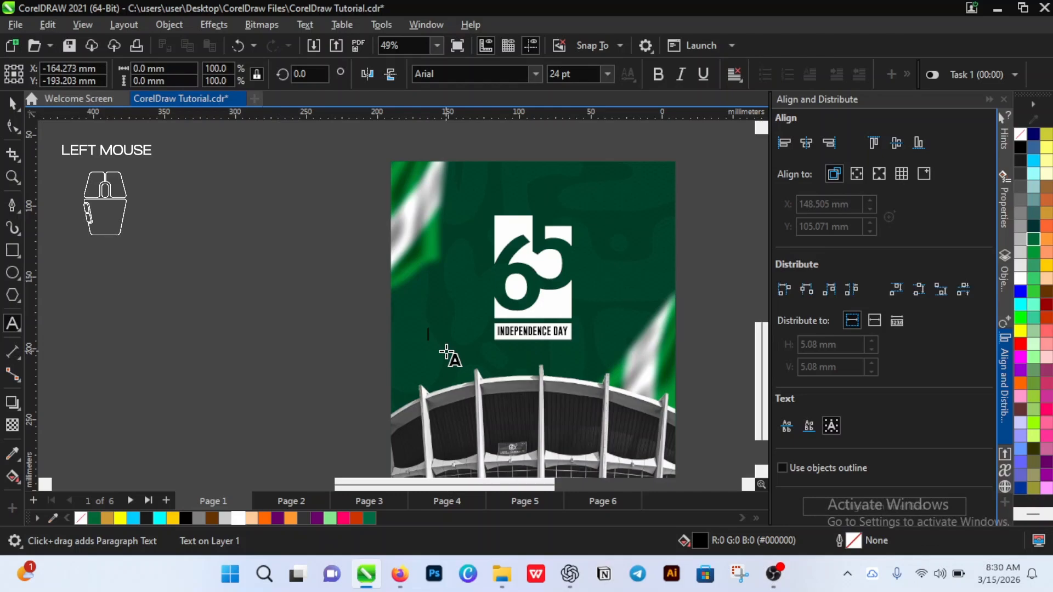
key(shift)
text(HAPPY)
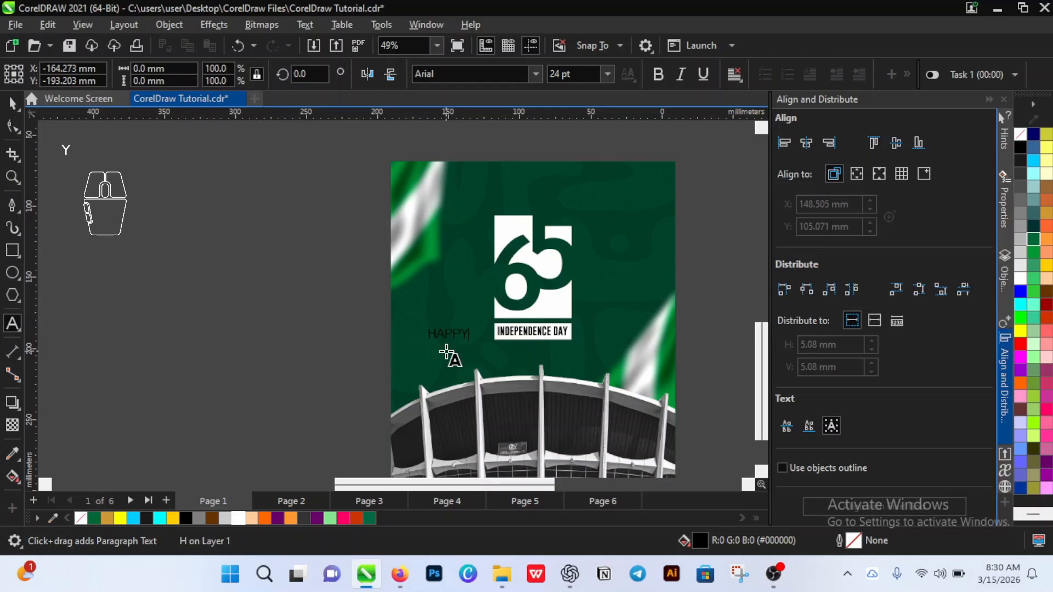
key(ctrl+space)
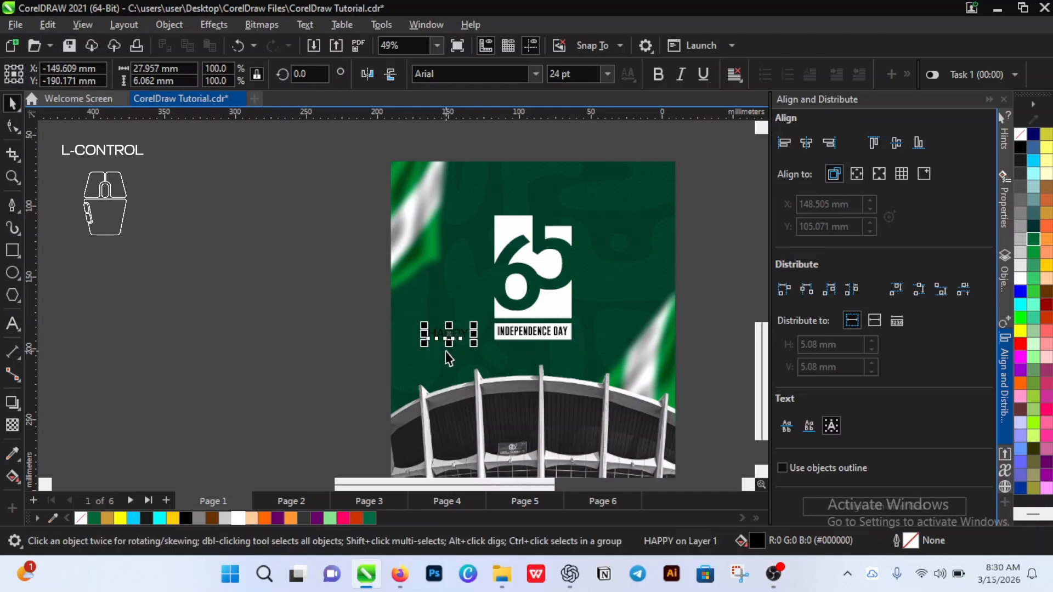
Step: Set the font of the HAPPY text to HelveticaNowDisplay ExtraBold
click(535, 74)
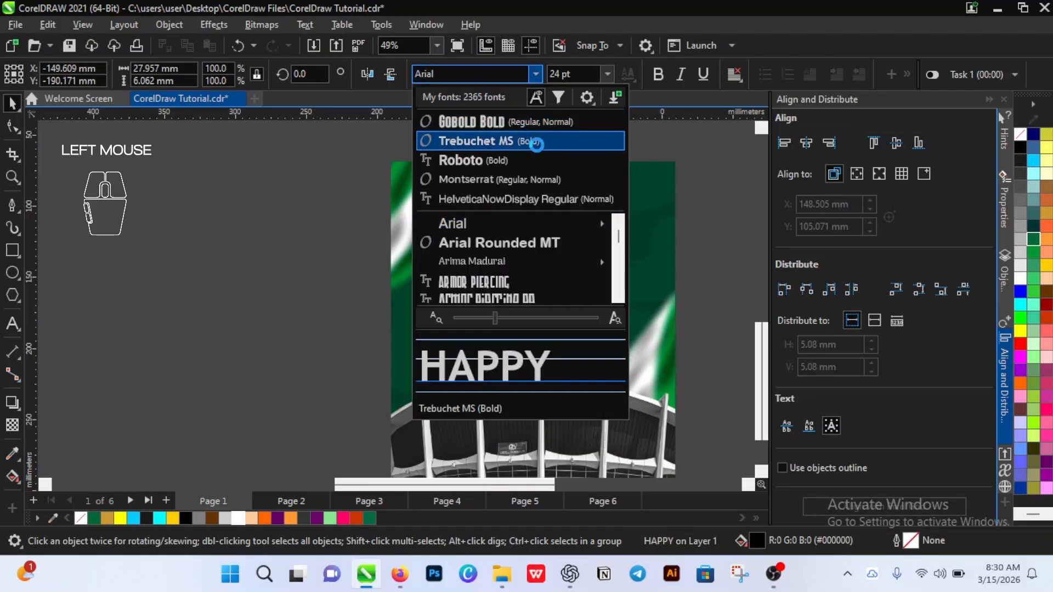
click(546, 200)
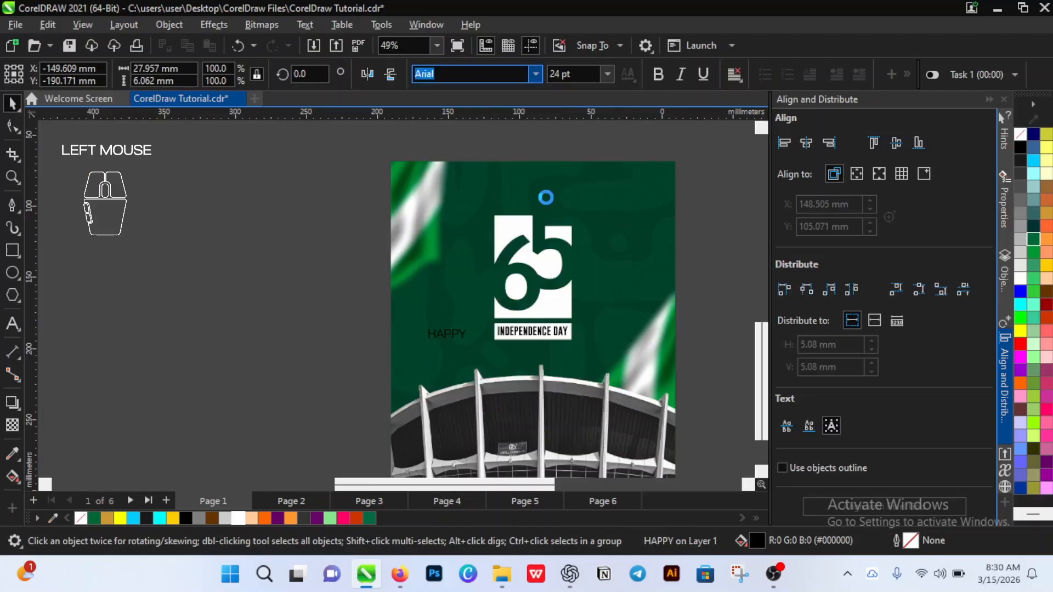
click(532, 72)
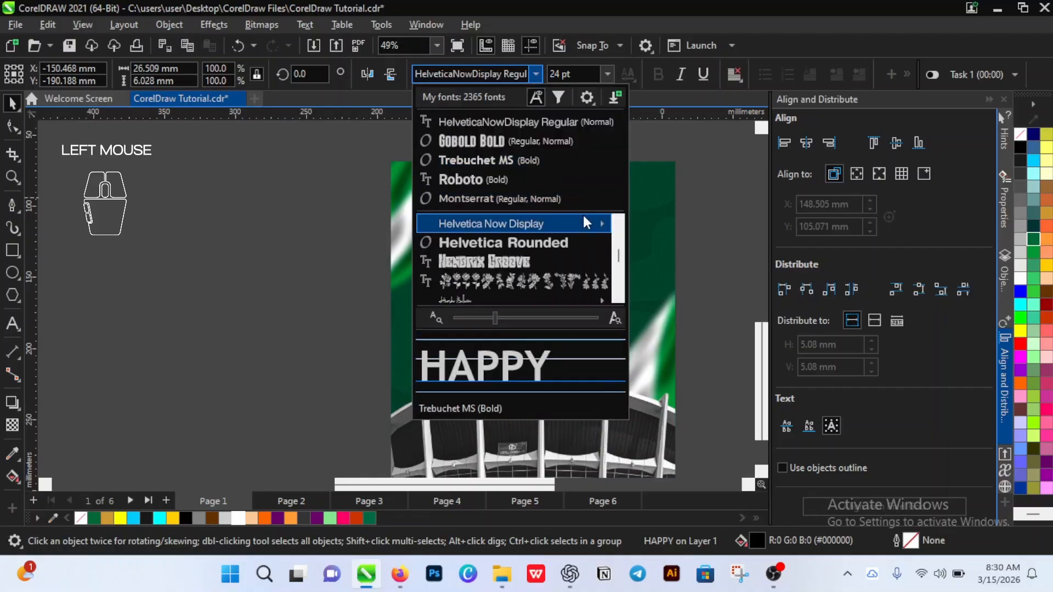
mouse_move(582, 218)
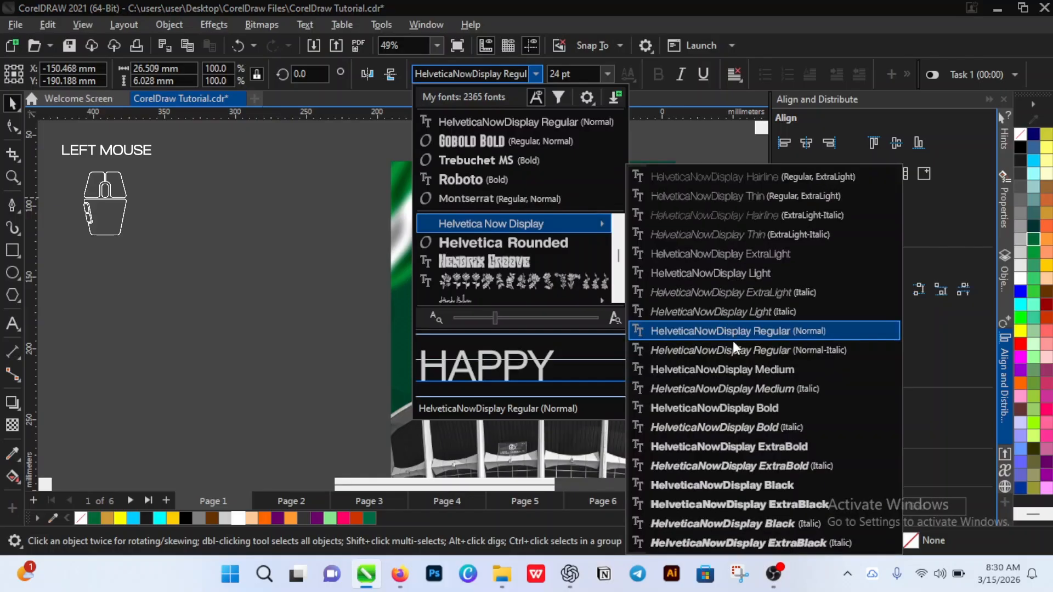
click(748, 446)
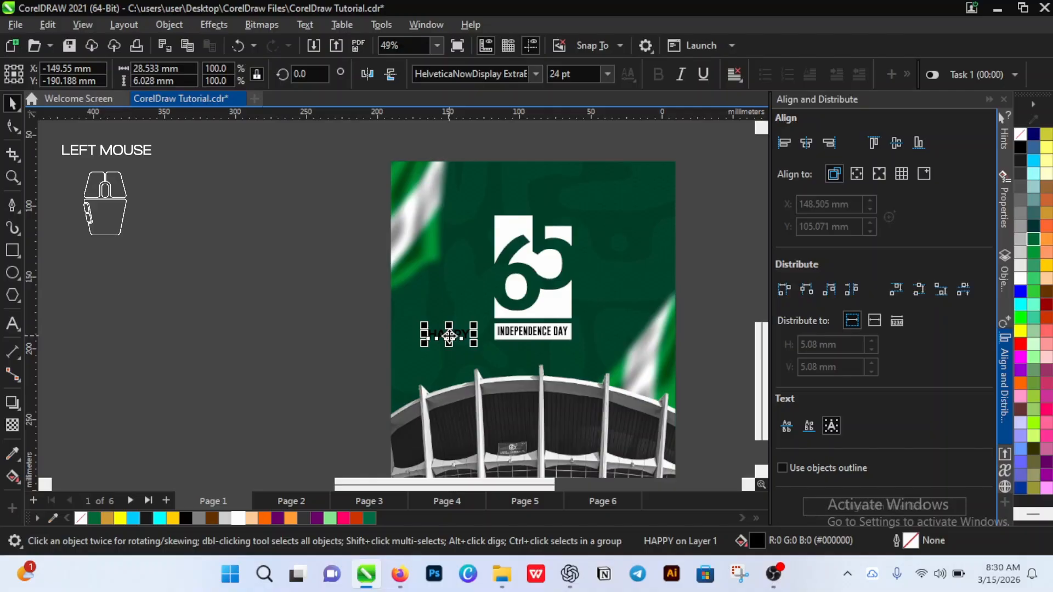
Step: Move the HAPPY text above the 5 of the cut-out 65 and fill it with white
drag(463, 338, 568, 223)
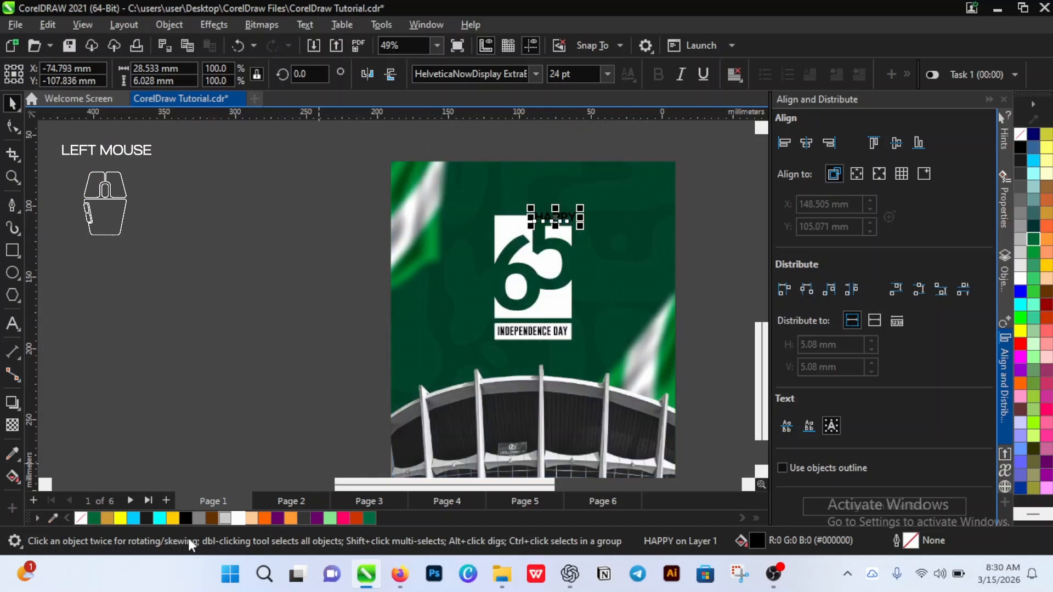
click(238, 518)
Step: Shrink the HAPPY text to about 24 mm wide and position it in the gap above the 5 of the cut-out 65
scroll(553, 204, up, 3)
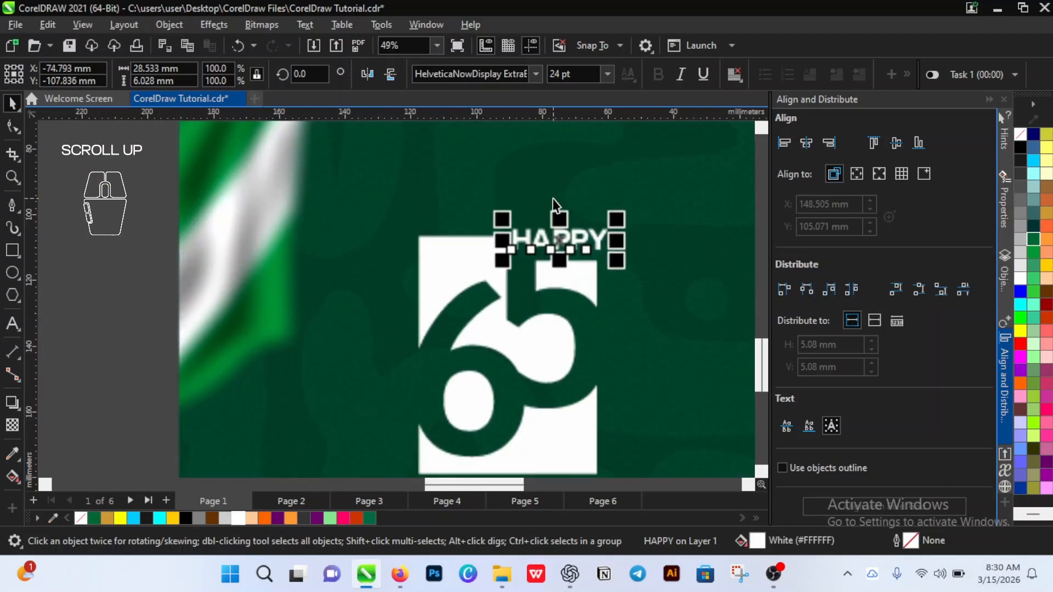
scroll(552, 204, up, 5)
click(560, 266)
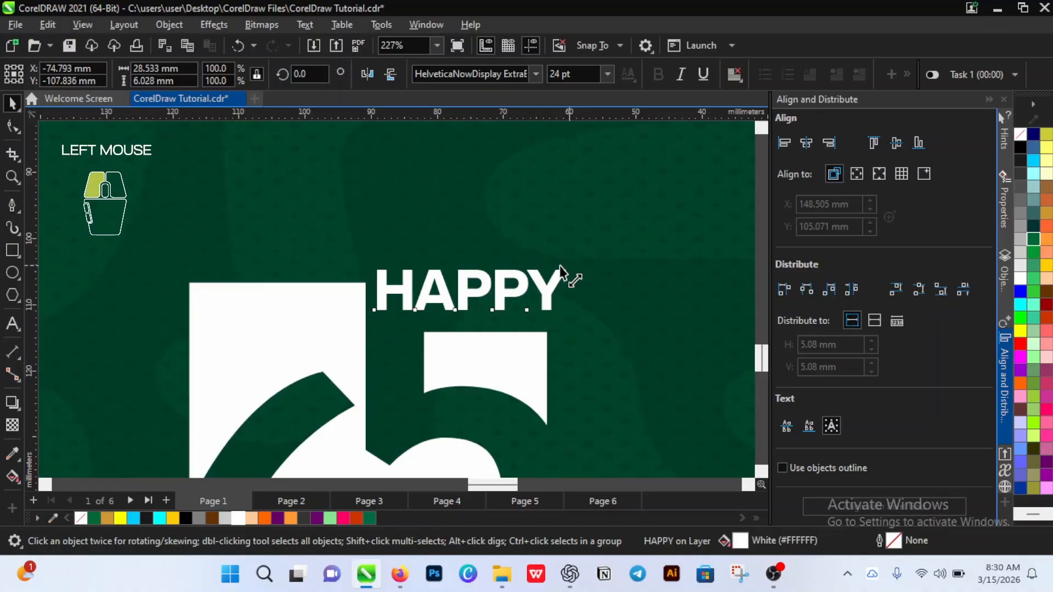
drag(559, 266, 538, 297)
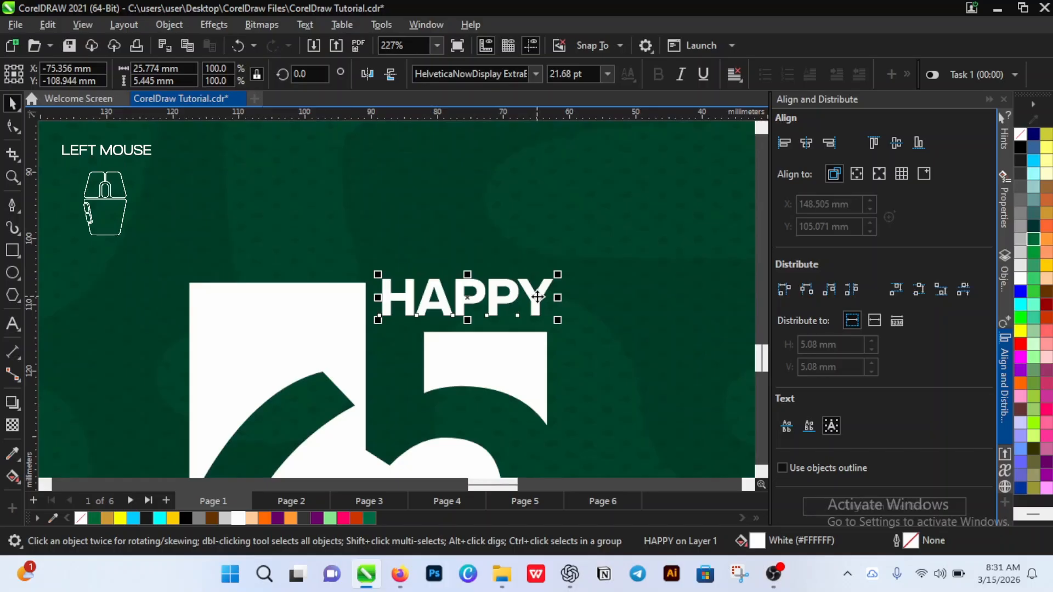
scroll(606, 281, up, 1)
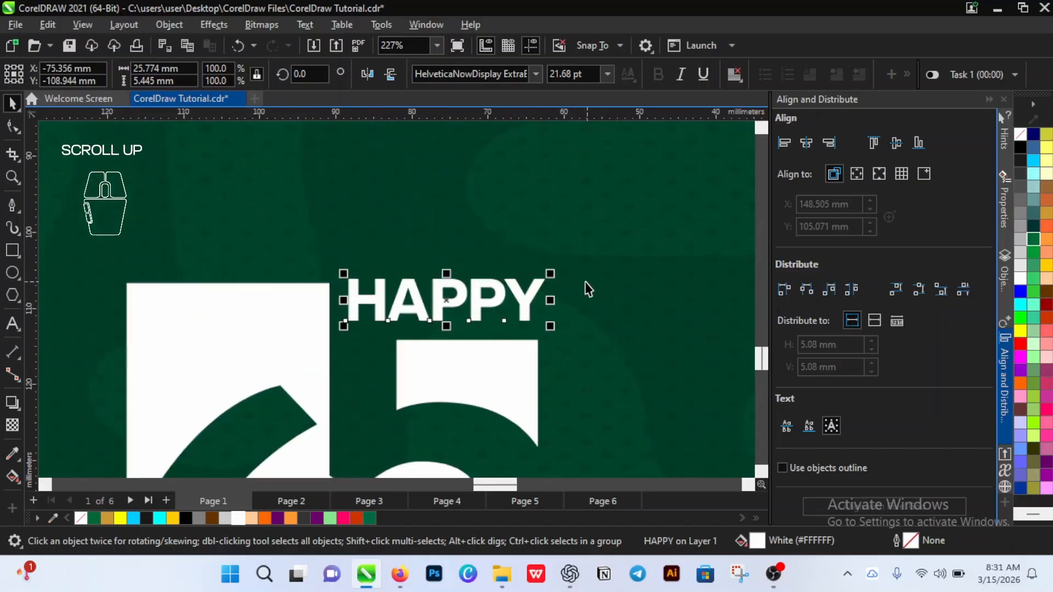
drag(550, 276, 536, 278)
scroll(400, 310, up, 4)
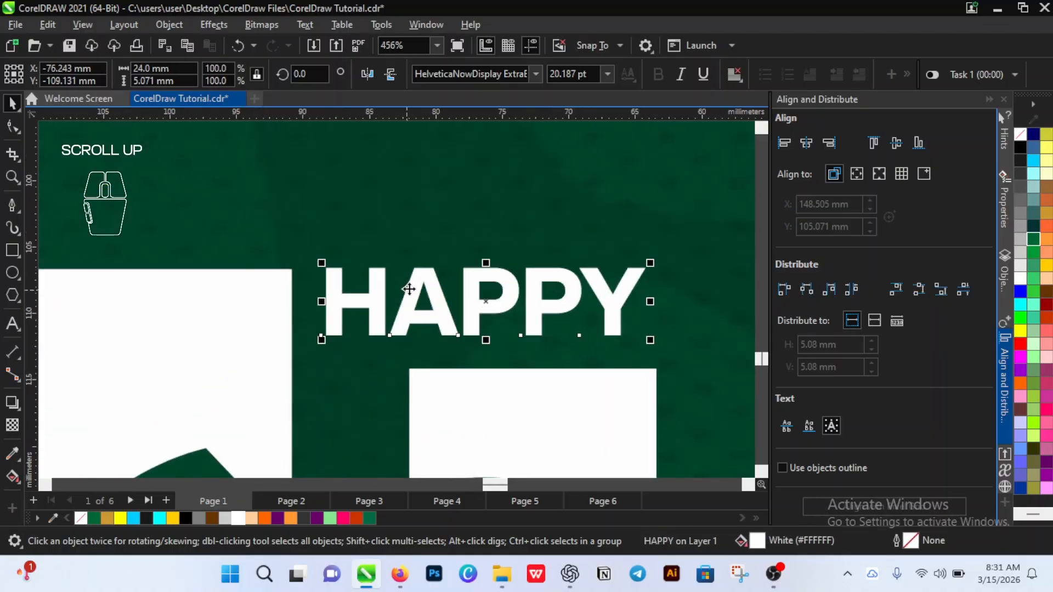
mouse_move(410, 290)
mouse_down()
mouse_move(418, 308)
mouse_move(411, 291)
mouse_up()
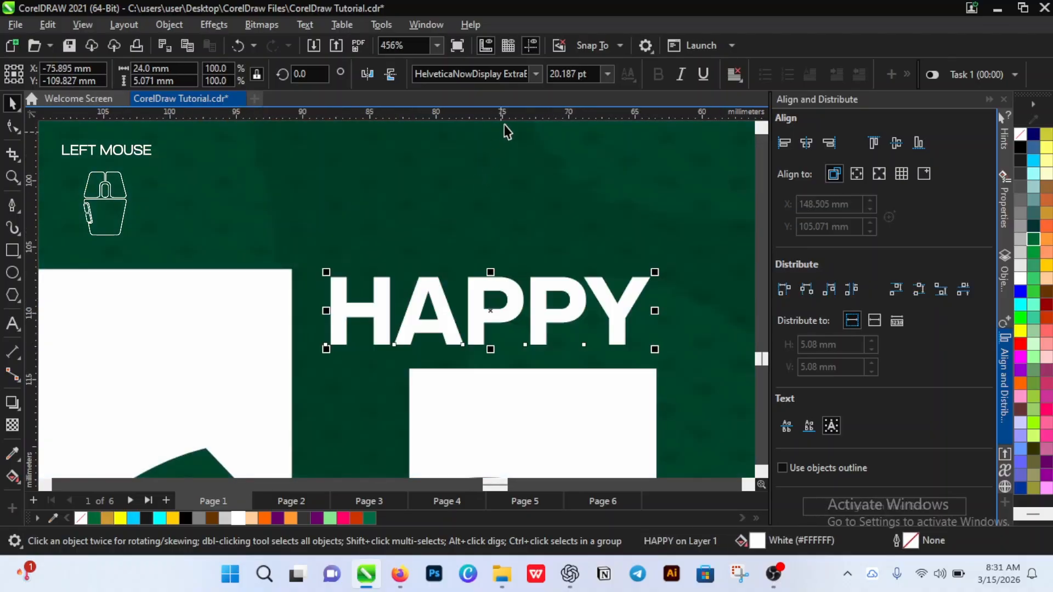
Step: Check HAPPY against a temporary horizontal guide at the white panel's top edge, remove the guide and enlarge the text to about 24.5 mm wide
drag(511, 112, 292, 270)
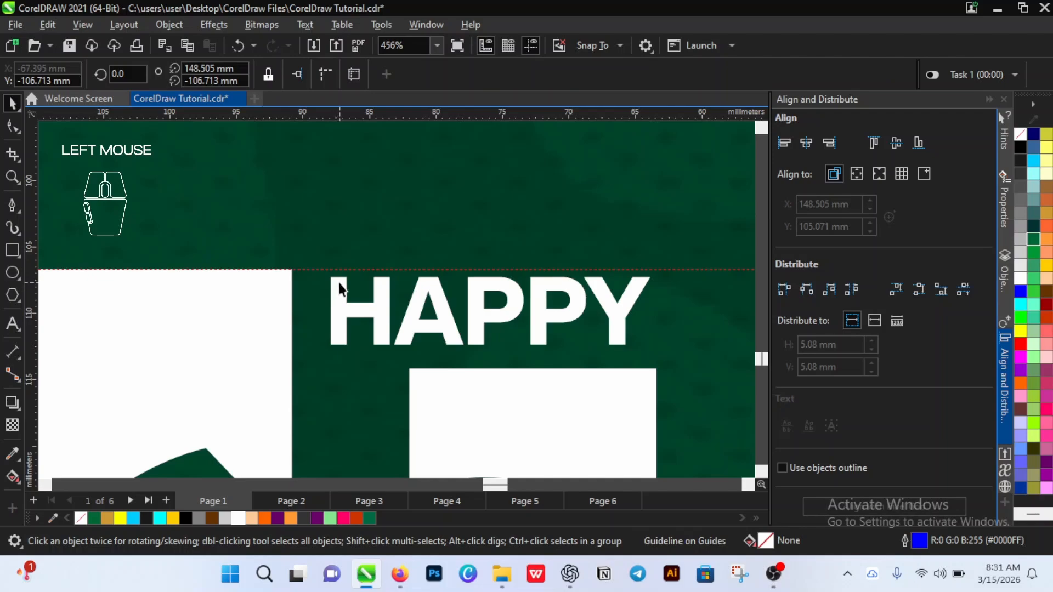
click(372, 296)
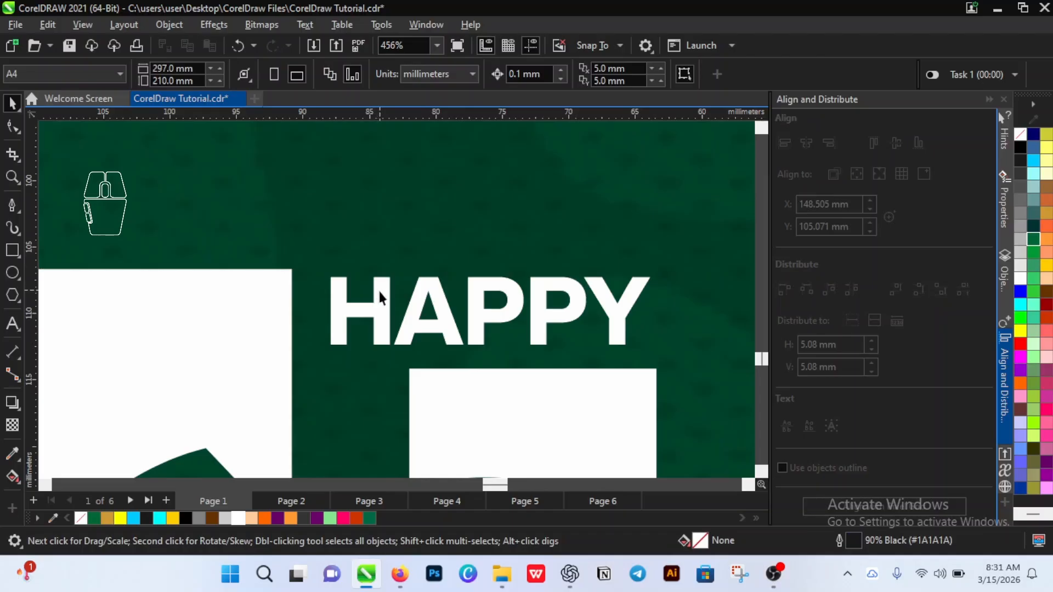
click(380, 292)
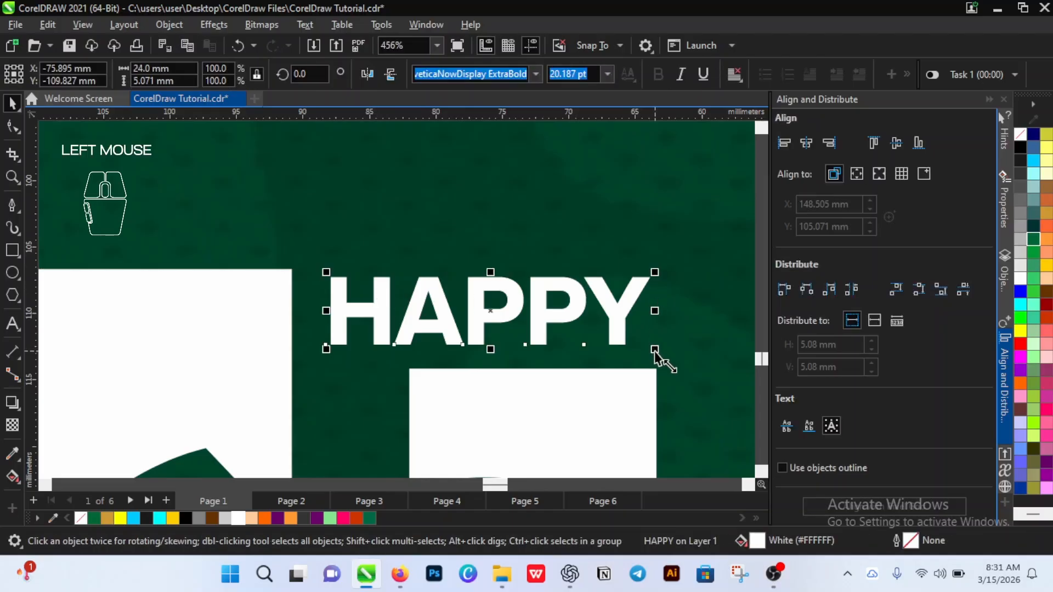
drag(654, 349, 659, 382)
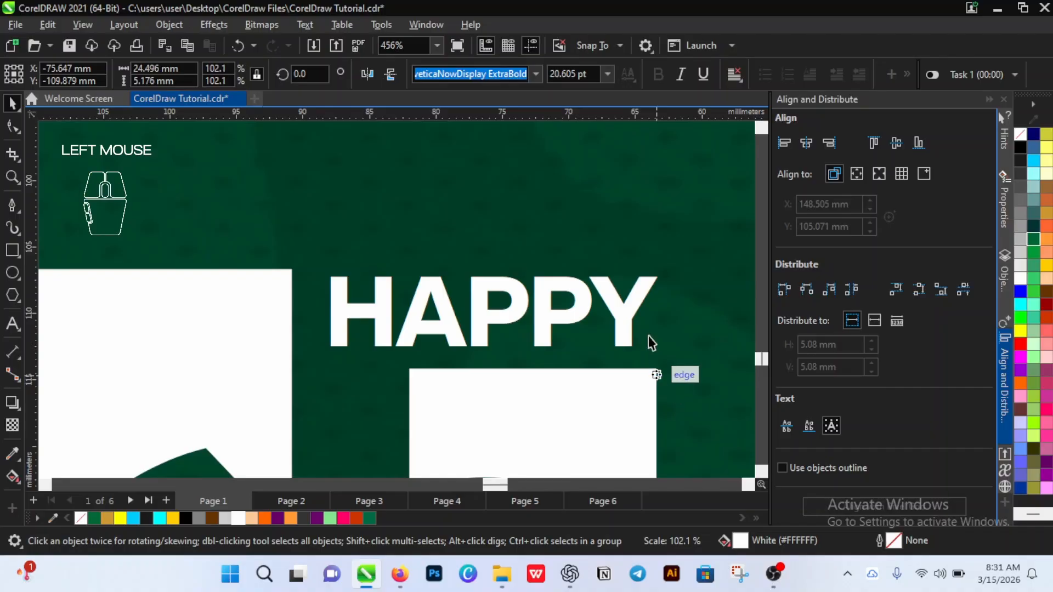
Step: Move the 65 panel, HAPPY text and INDEPENDENCE DAY bar with its lettering together about 10 mm up the poster
scroll(502, 272, down, 4)
scroll(504, 272, down, 3)
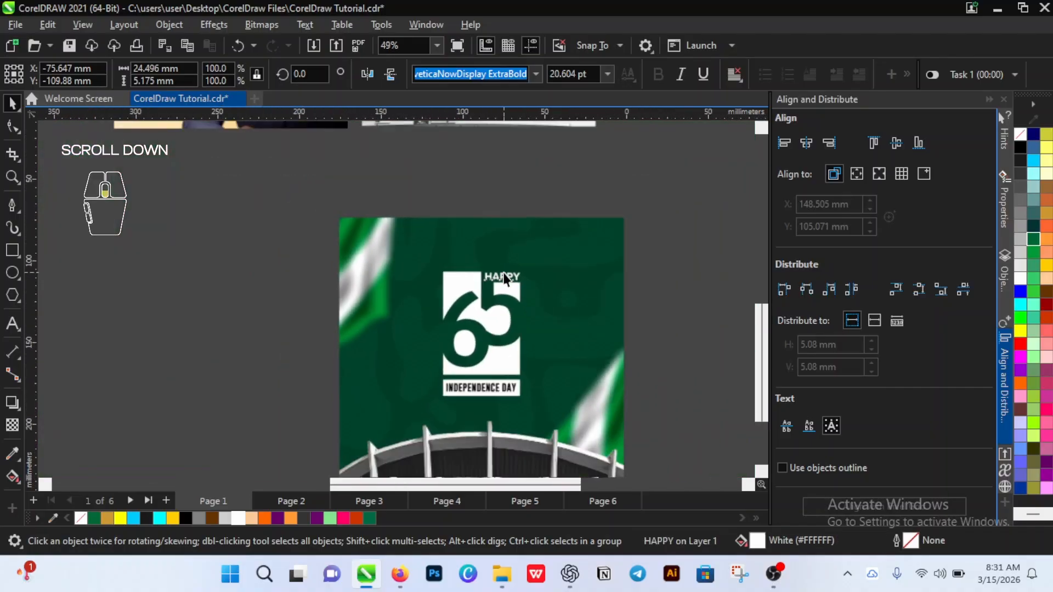
scroll(538, 348, up, 1)
scroll(443, 384, down, 1)
scroll(443, 384, up, 2)
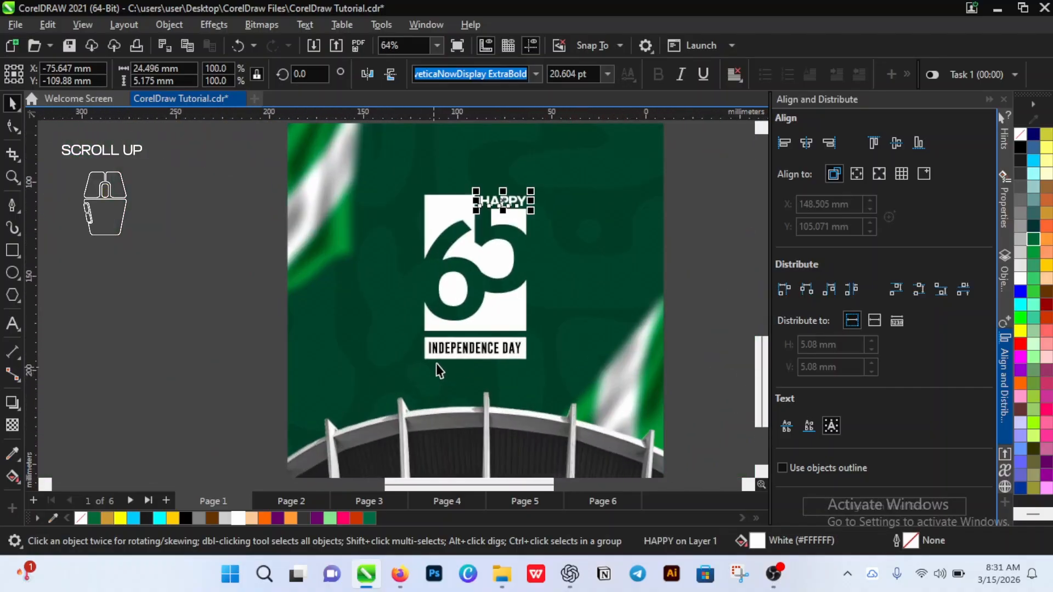
scroll(443, 369, down, 3)
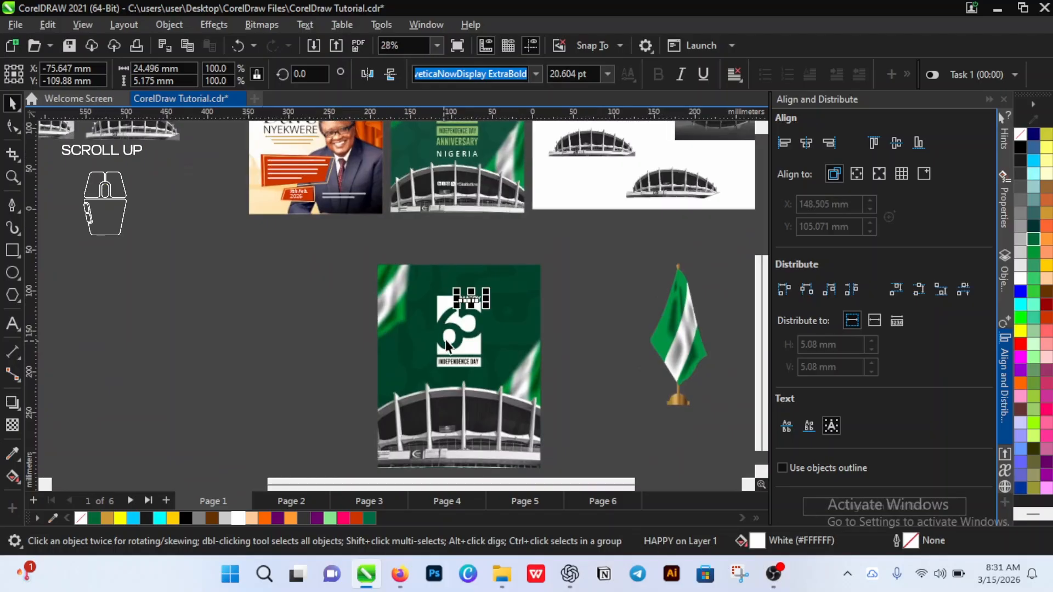
scroll(475, 354, up, 2)
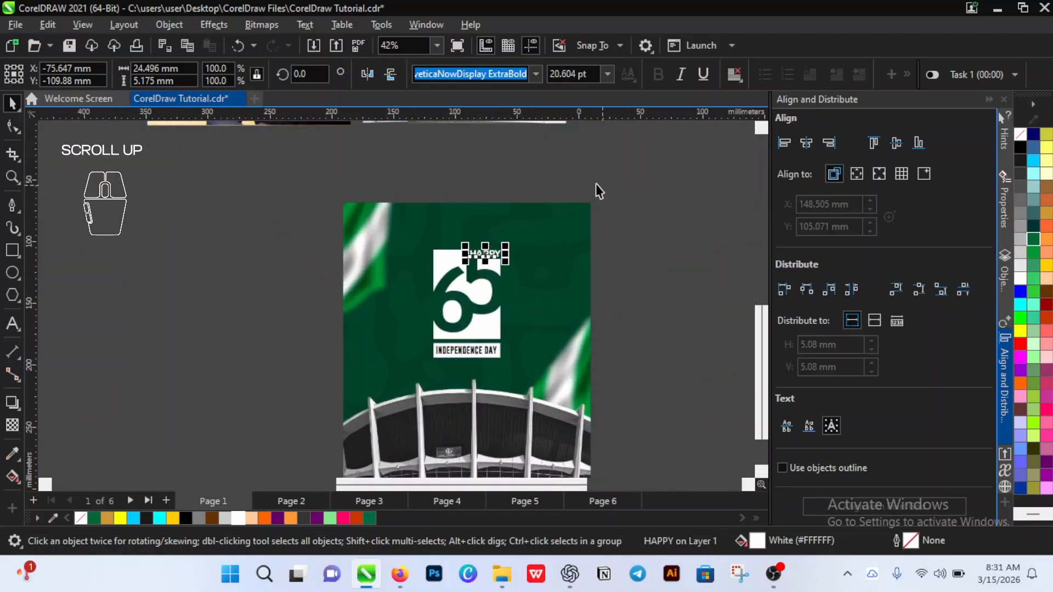
drag(573, 182, 410, 380)
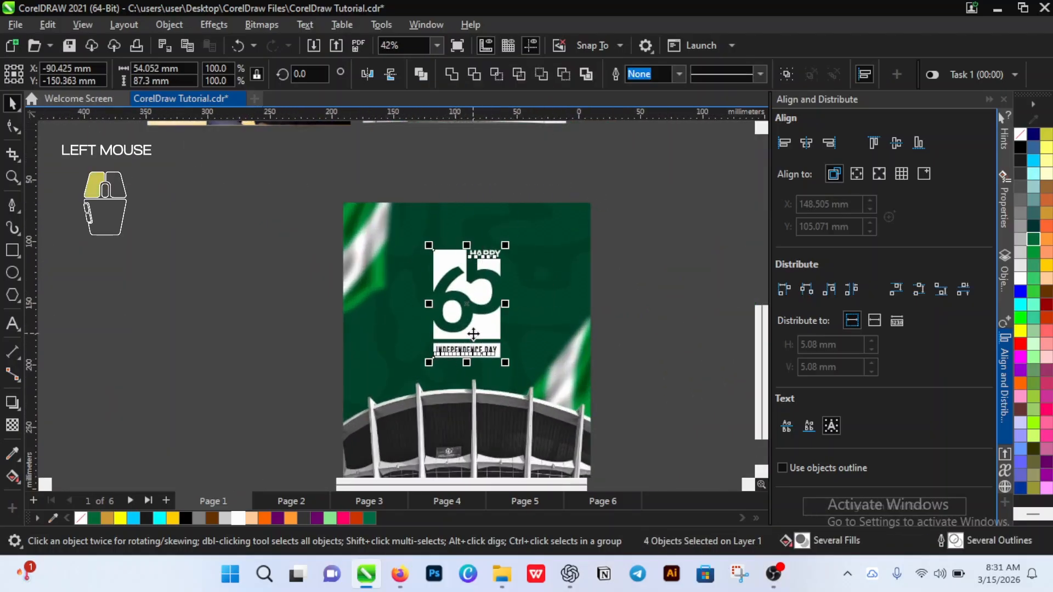
drag(474, 334, 473, 322)
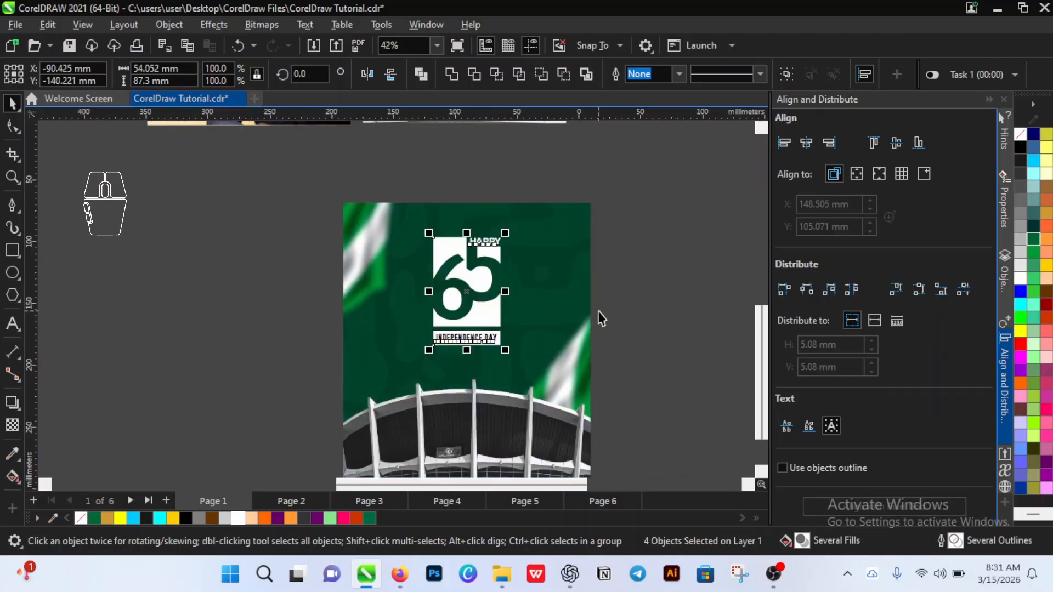
click(645, 302)
scroll(444, 350, up, 2)
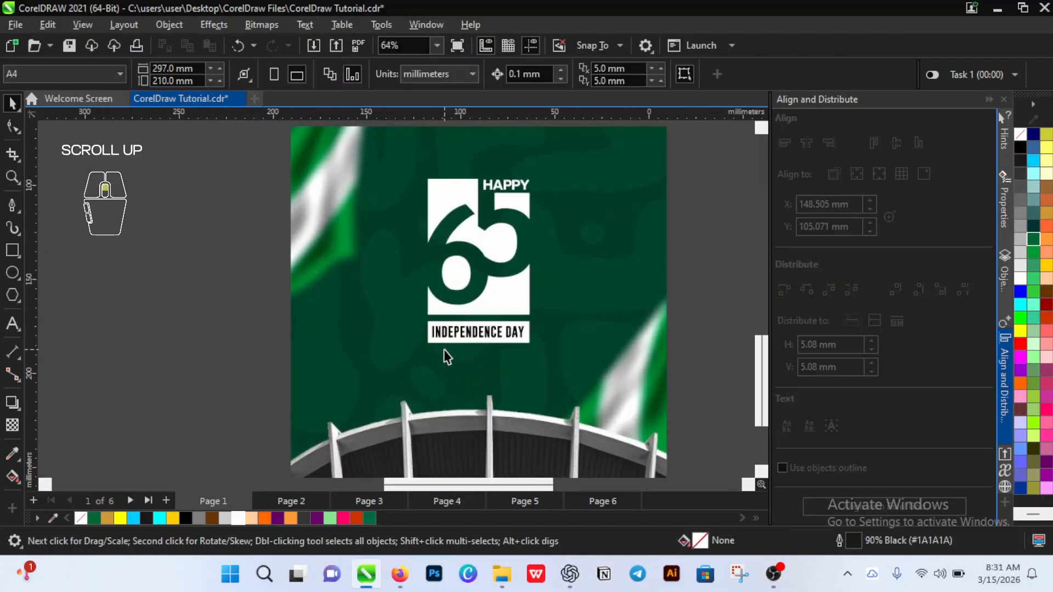
Step: Duplicate the INDEPENDENCE DAY text just below its white bar and change the copy's wording to ANNIVERSARY
scroll(444, 350, down, 3)
scroll(445, 351, down, 1)
scroll(445, 351, up, 3)
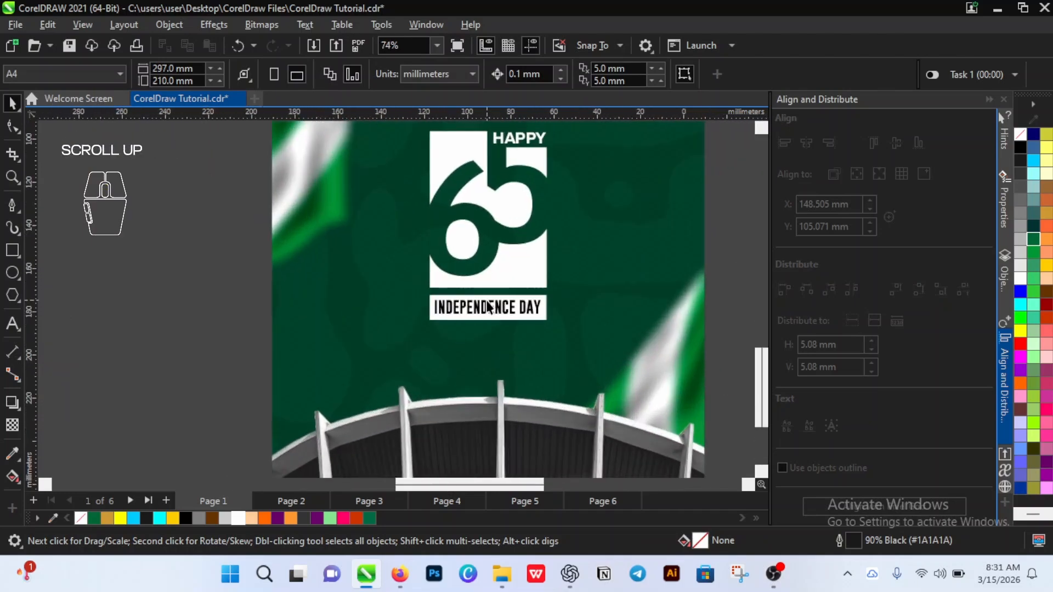
drag(488, 308, 488, 331)
right_click(488, 334)
click(193, 333)
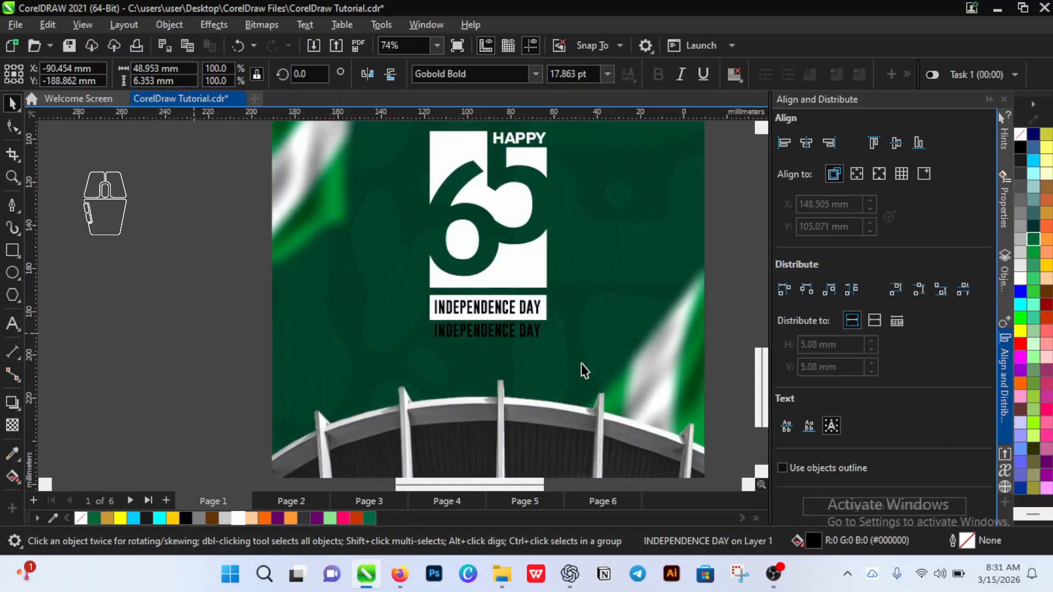
double_click(496, 332)
key(ctrl+a)
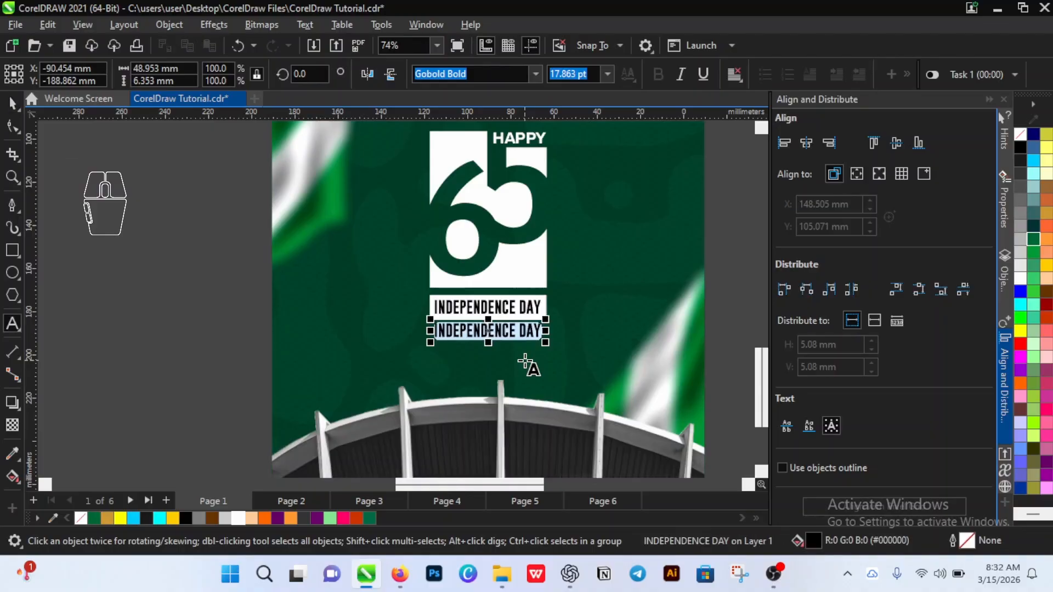
text(A)
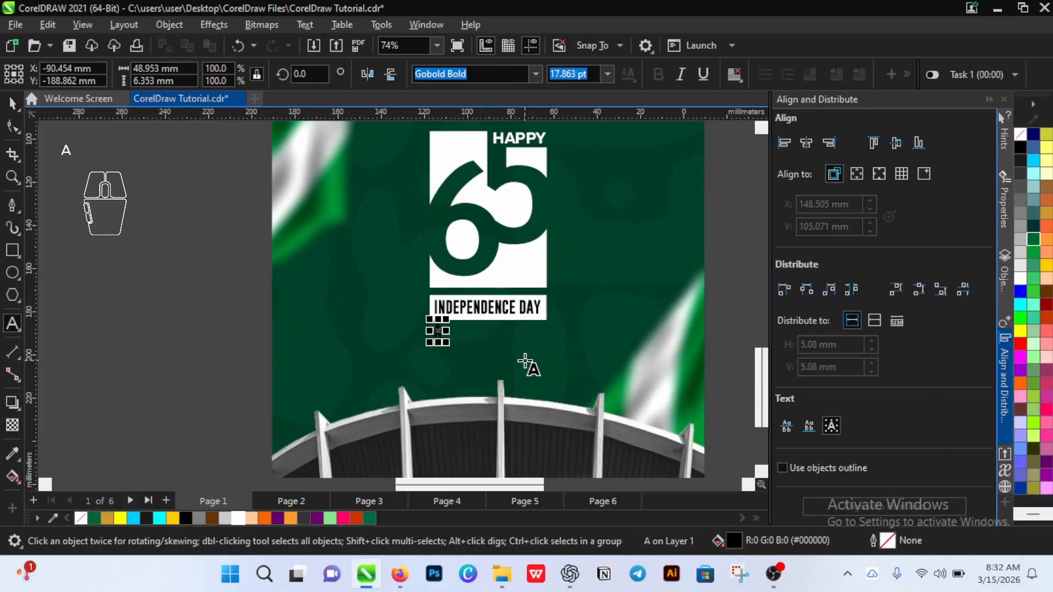
text(NNIVERS)
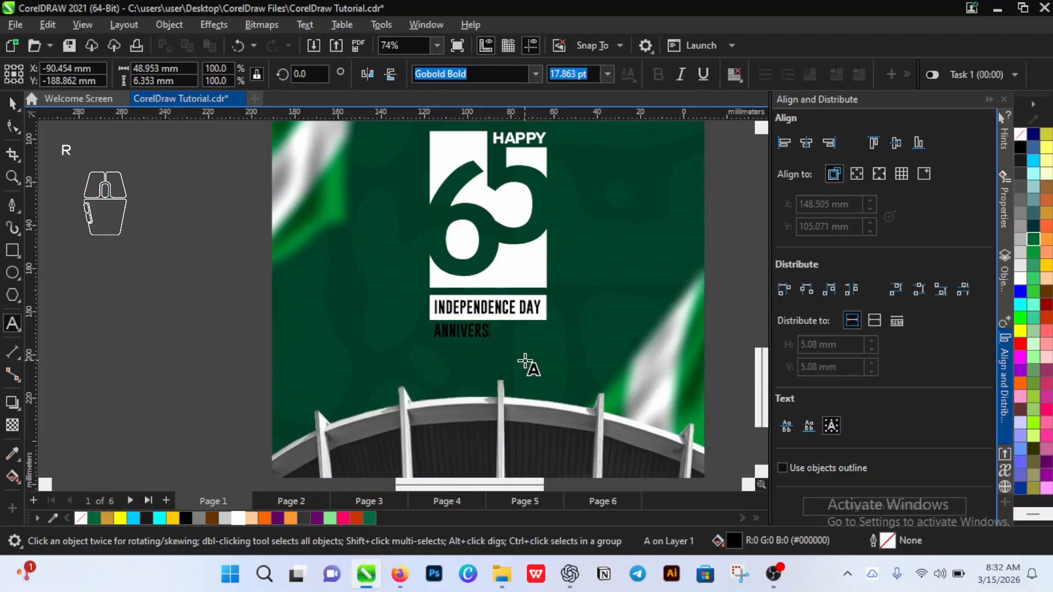
text(ARY)
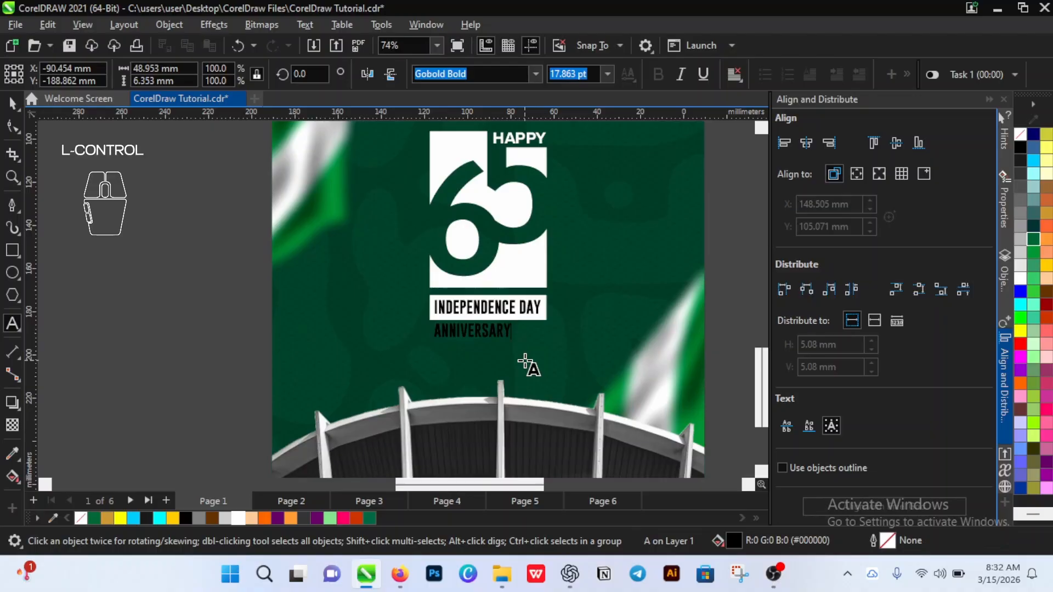
key(ctrl+space)
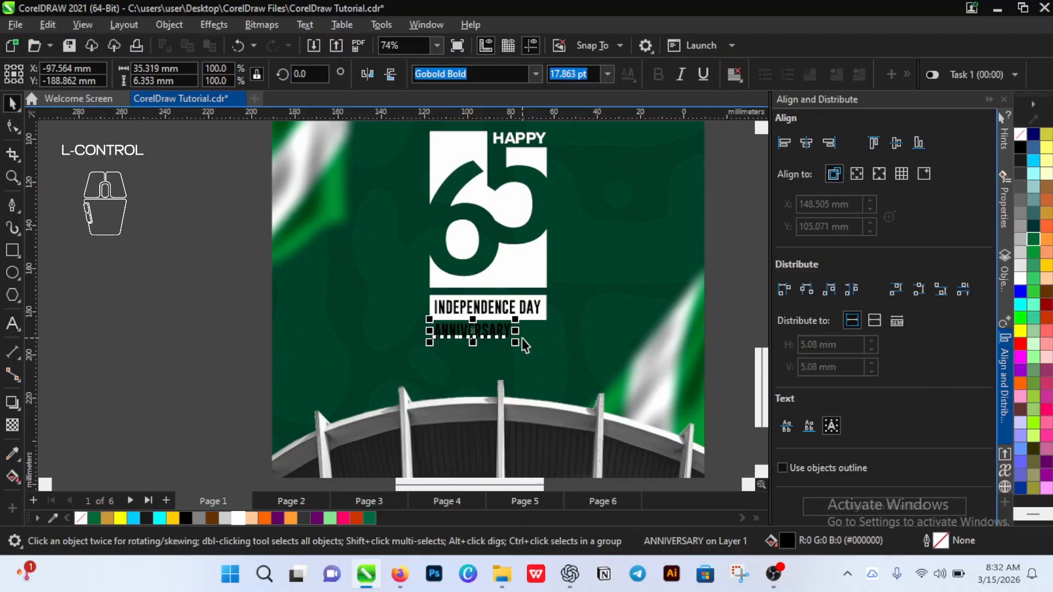
Step: Enlarge the ANNIVERSARY text to about 49 mm wide and fill it with white
drag(515, 344, 542, 360)
click(236, 518)
click(182, 401)
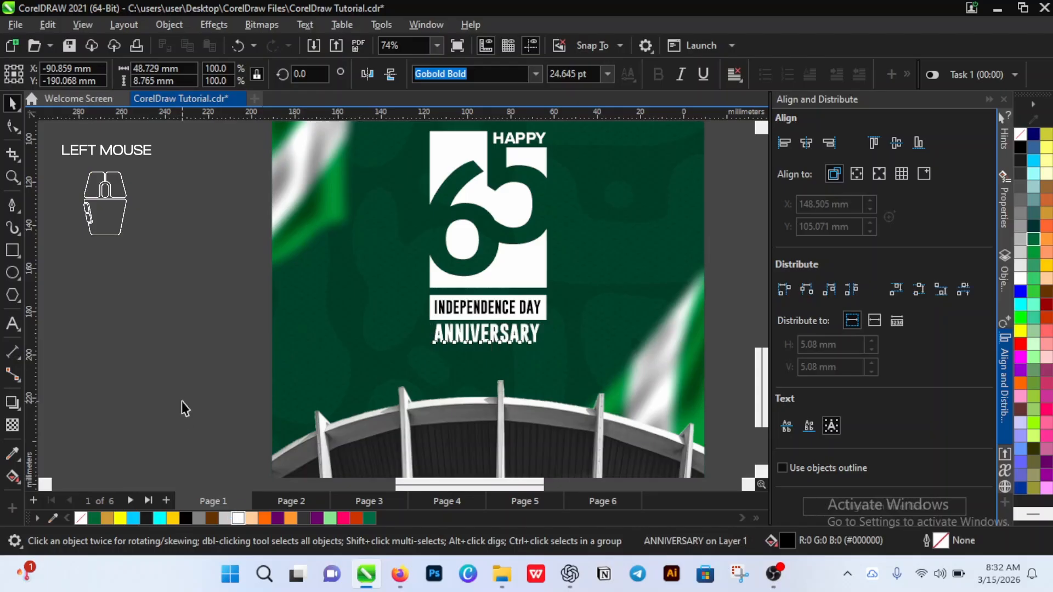
Step: Set the font of the ANNIVERSARY text to Gobold Uplow regular and scale it to about 49 mm wide
click(505, 336)
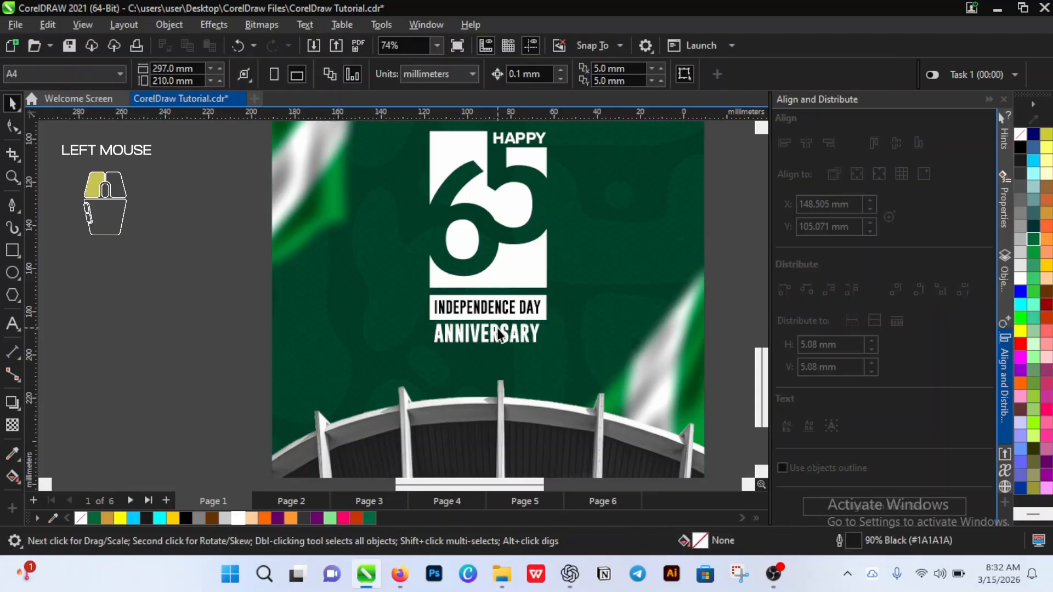
scroll(559, 336, down, 1)
scroll(473, 124, up, 1)
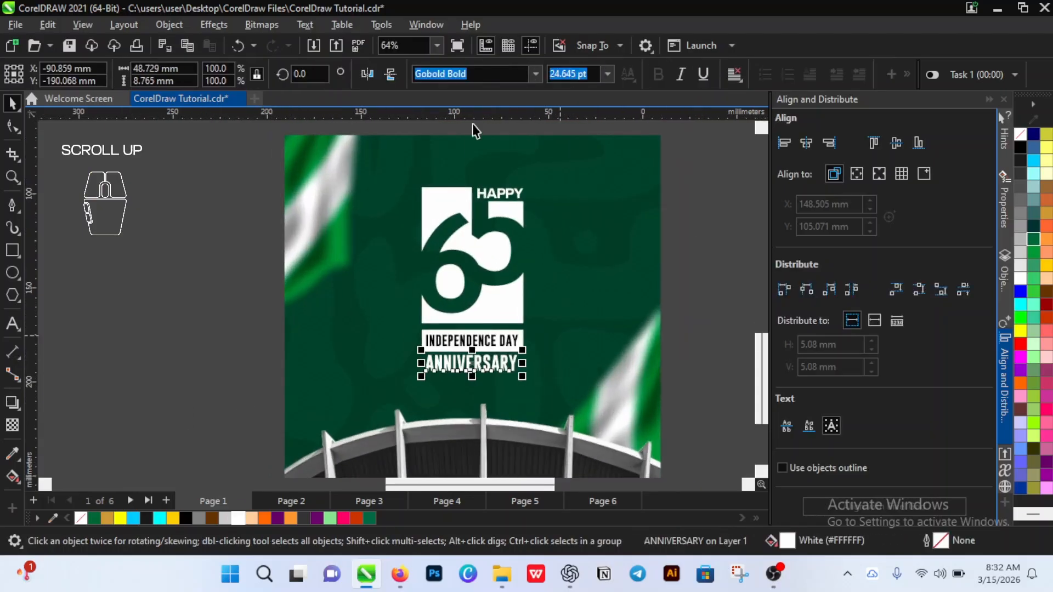
click(540, 76)
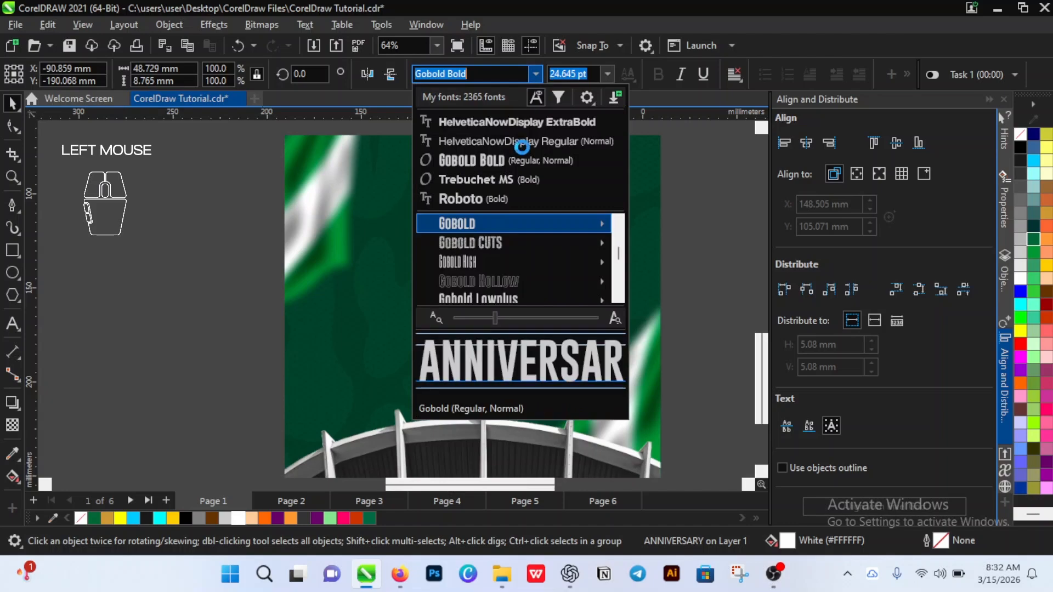
click(618, 222)
click(619, 222)
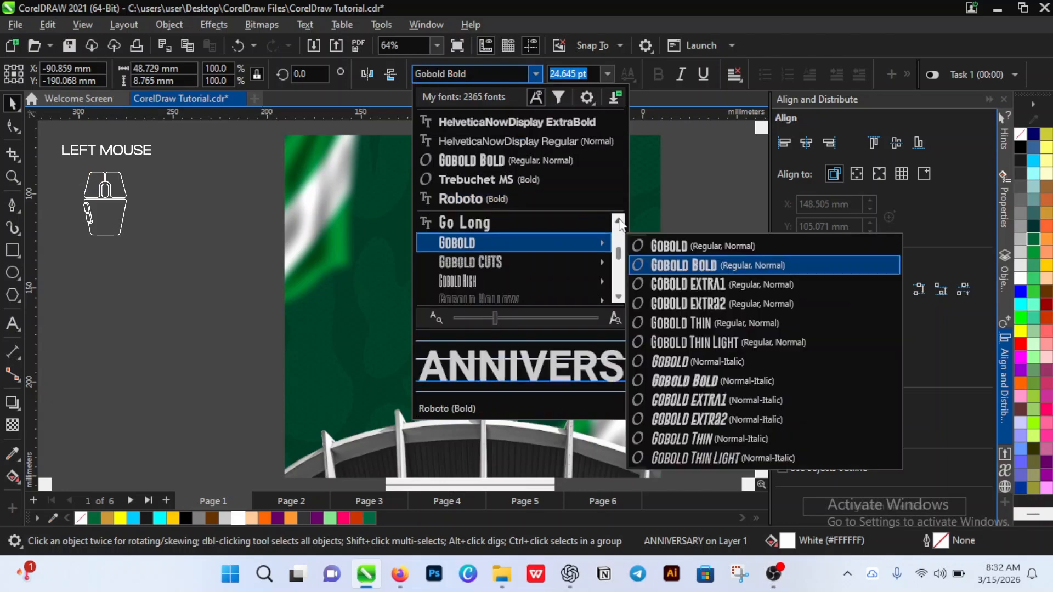
click(618, 222)
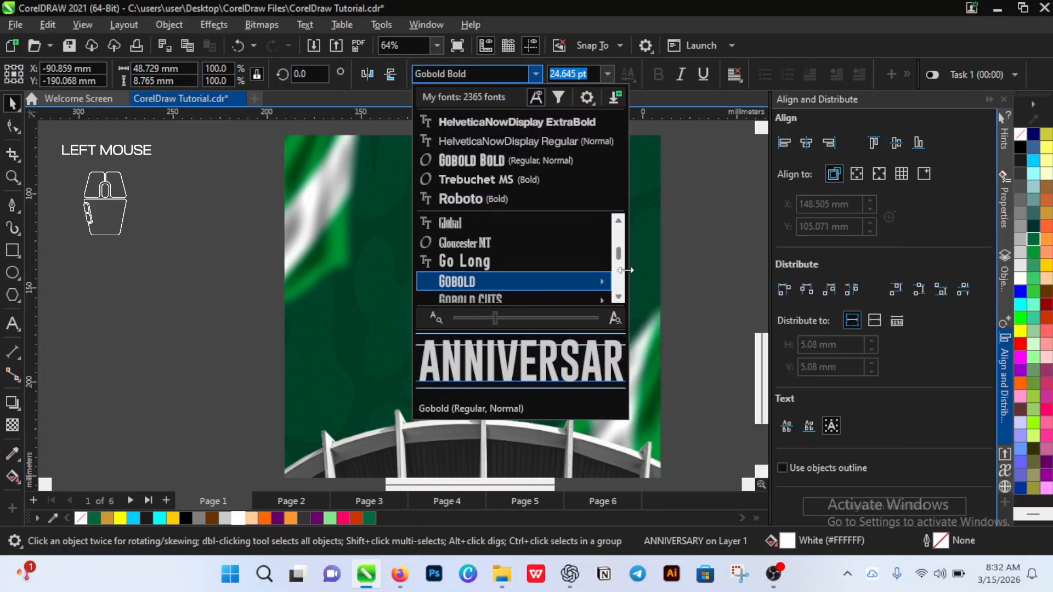
click(619, 295)
click(619, 296)
click(619, 295)
click(618, 295)
click(619, 295)
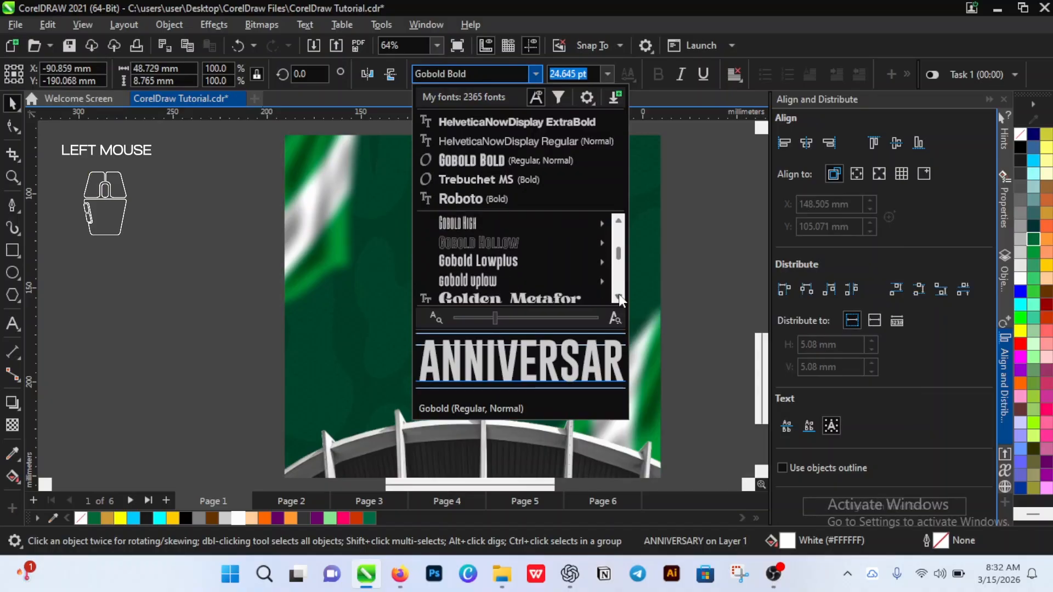
click(619, 295)
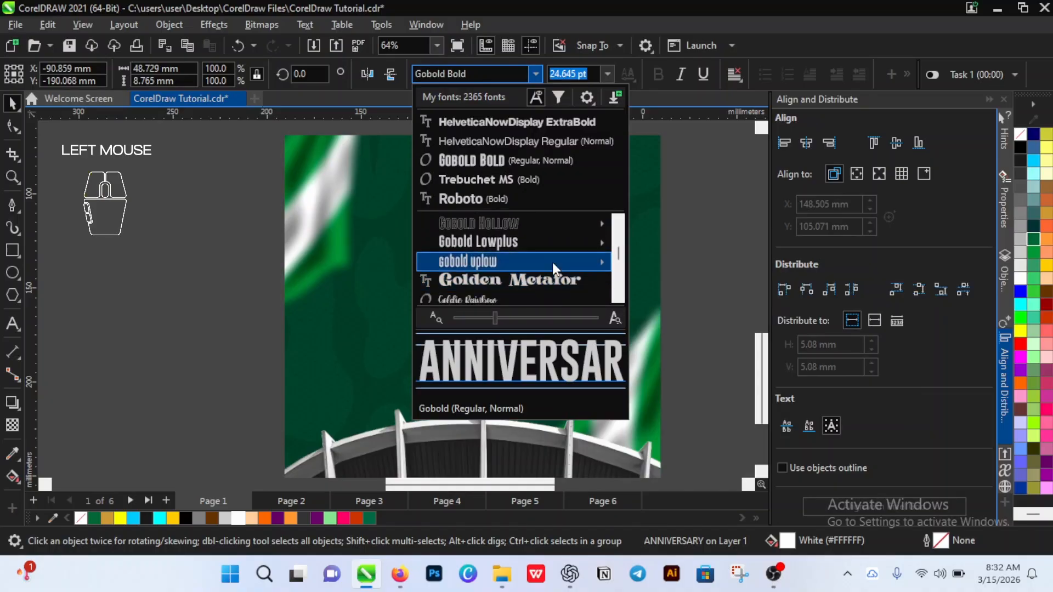
mouse_move(552, 263)
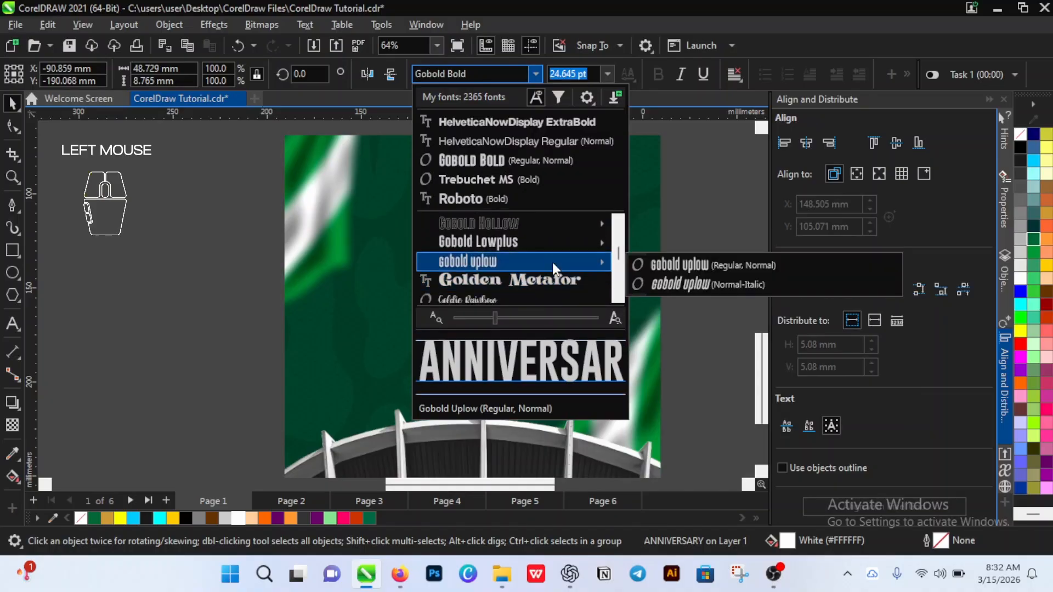
click(698, 263)
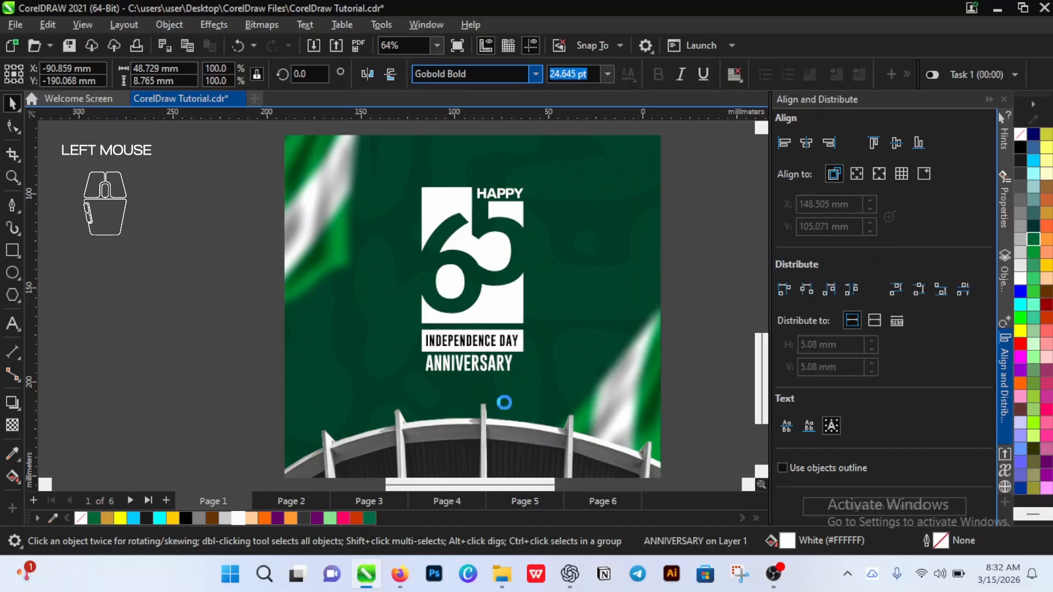
drag(517, 377, 521, 378)
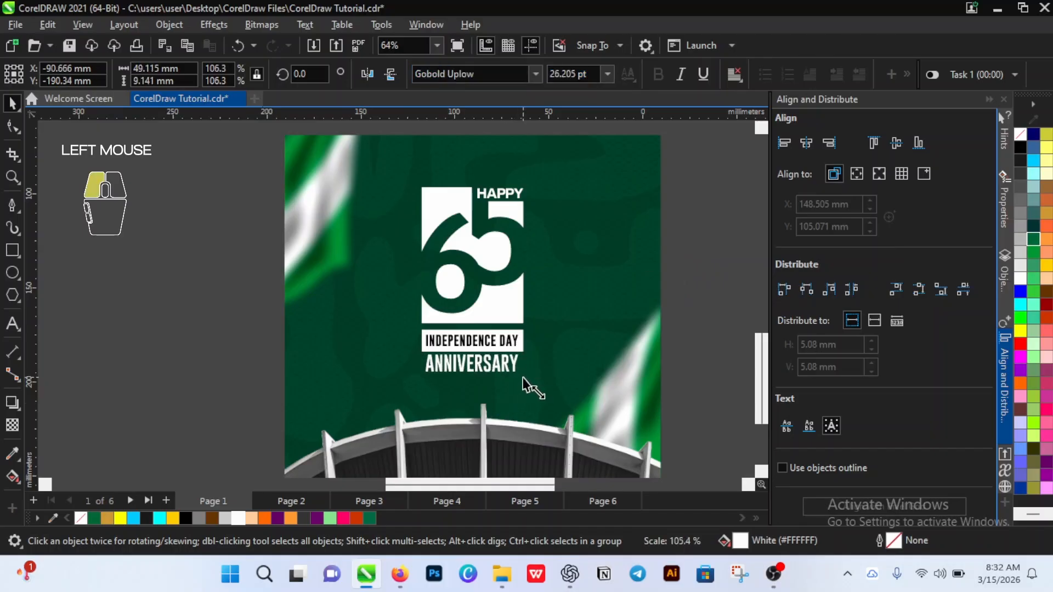
Step: Duplicate the HAPPY text below ANNIVERSARY and change the copy's wording to NIGERIA
scroll(432, 395, down, 2)
scroll(433, 394, up, 1)
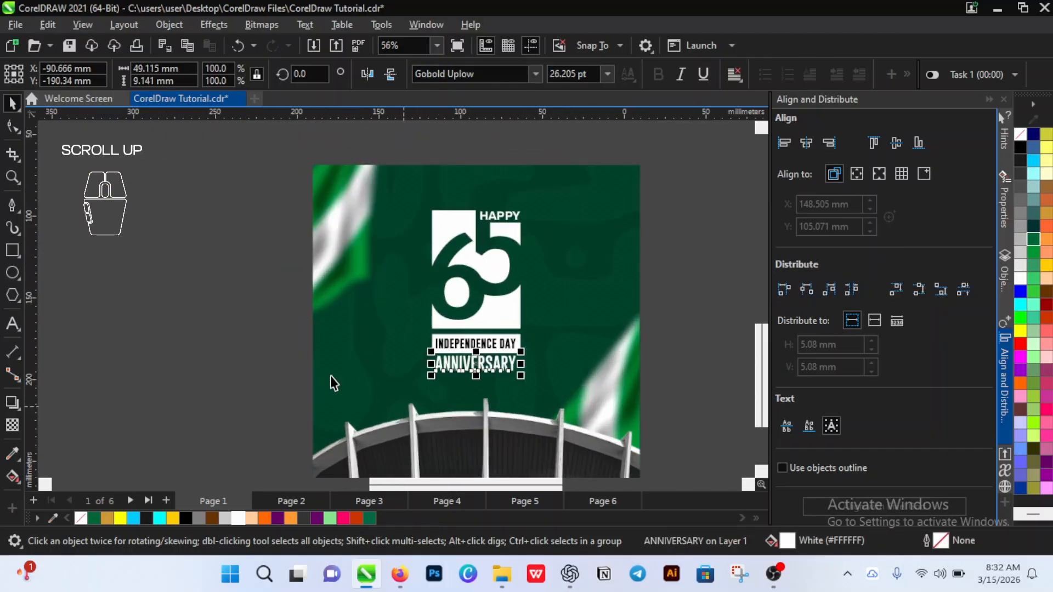
click(291, 364)
click(504, 212)
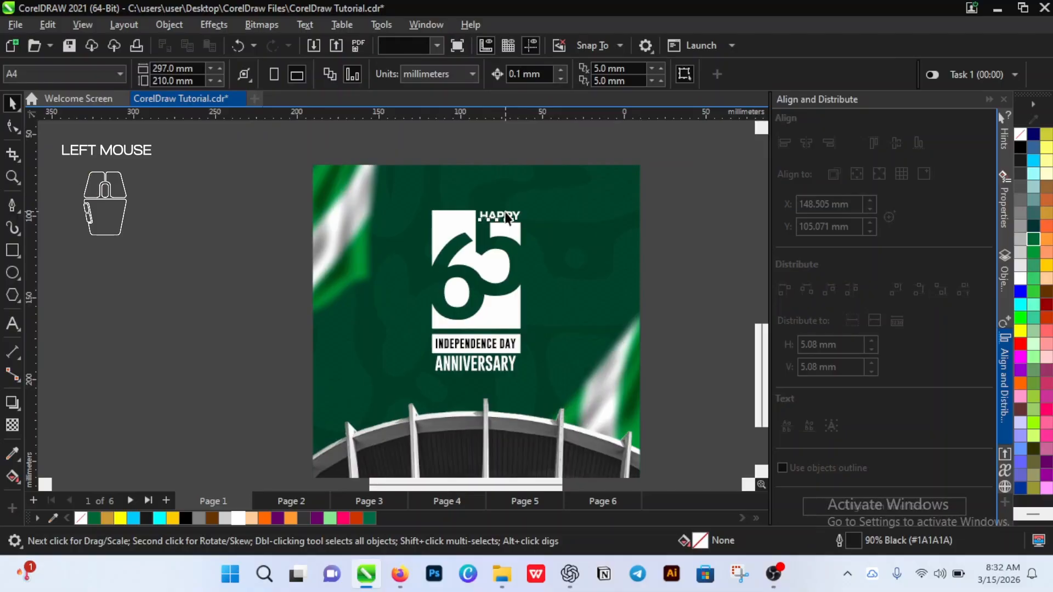
drag(505, 211, 474, 388)
right_click(475, 387)
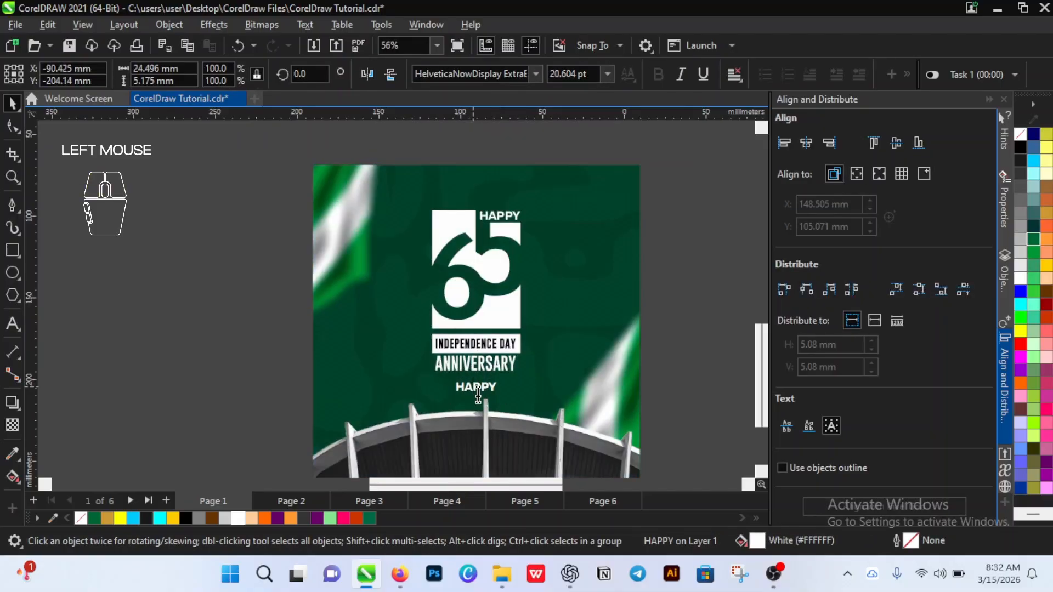
double_click(478, 395)
key(ctrl+a)
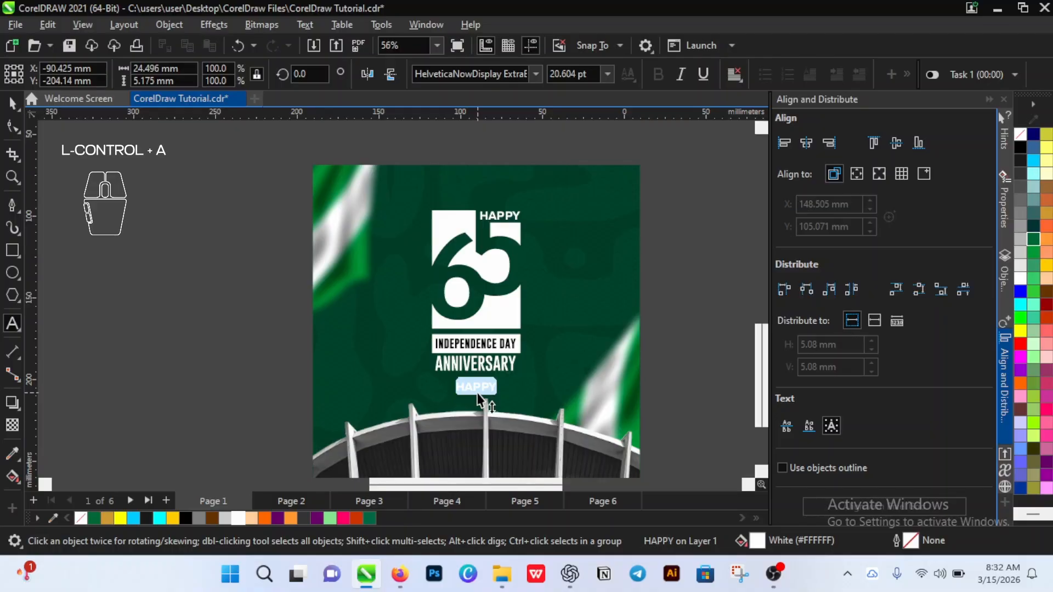
text(NIGERIA)
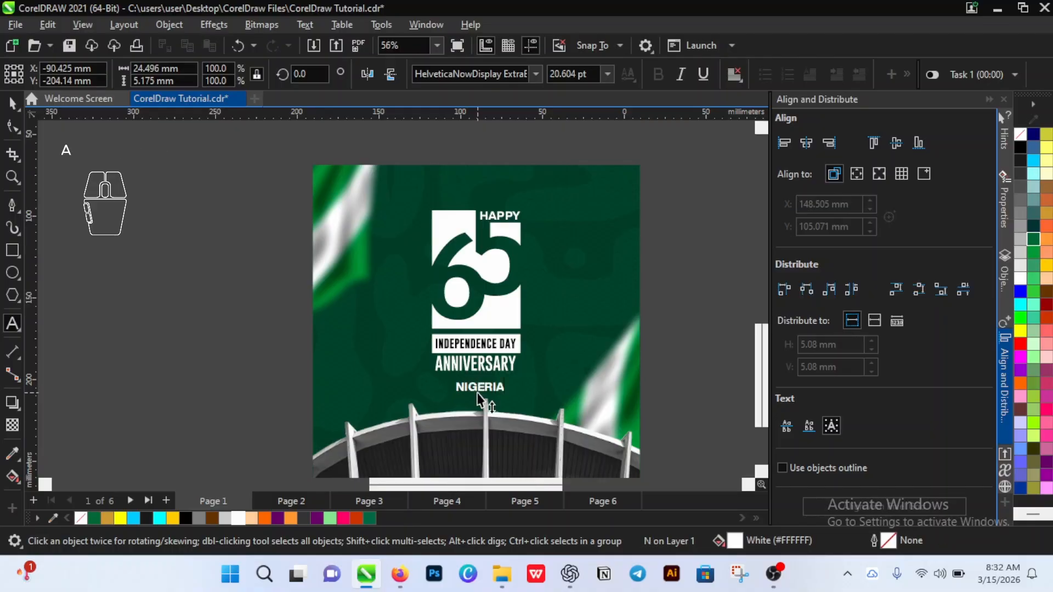
key(ctrl+space)
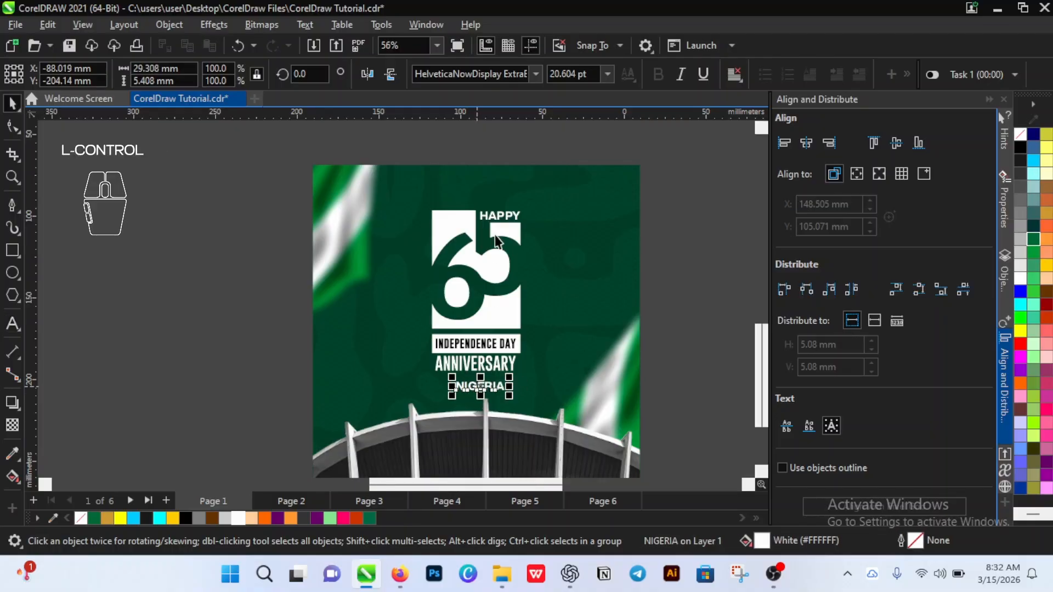
Step: Set the font of the NIGERIA text to HelveticaNowDisplay Medium
click(536, 73)
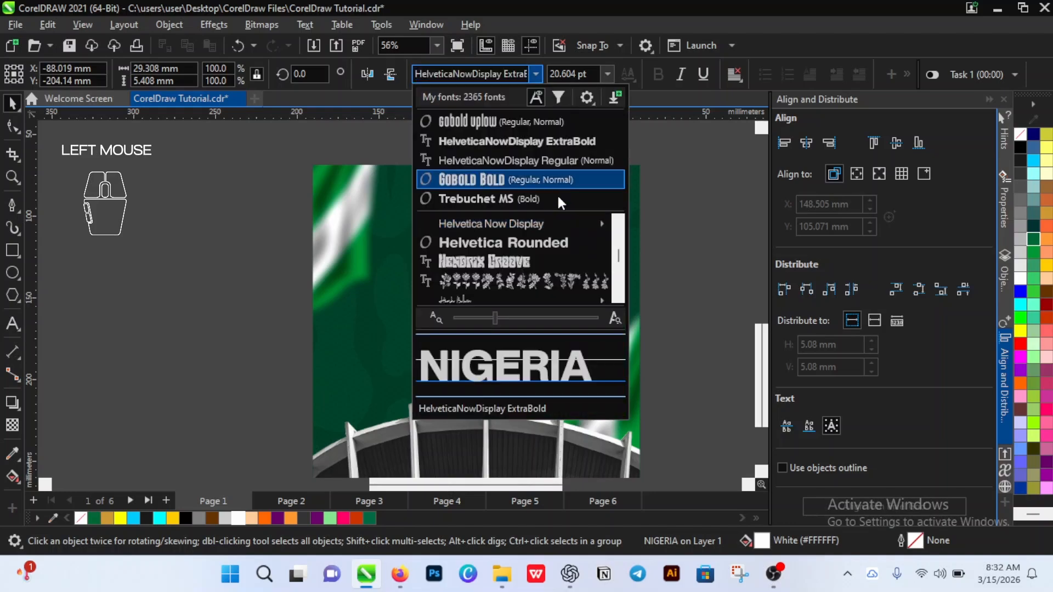
mouse_move(556, 219)
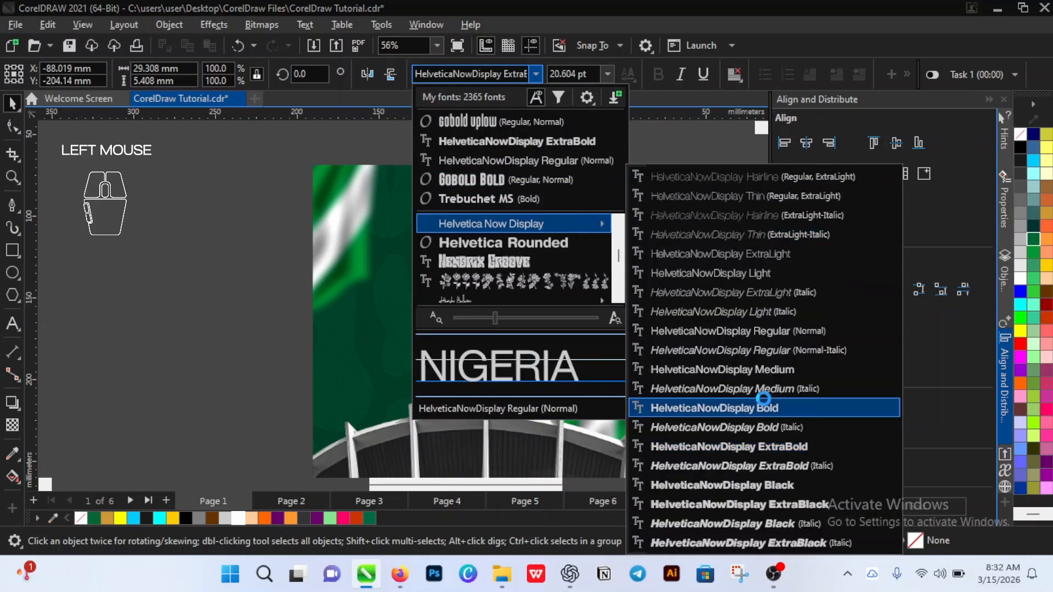
click(768, 370)
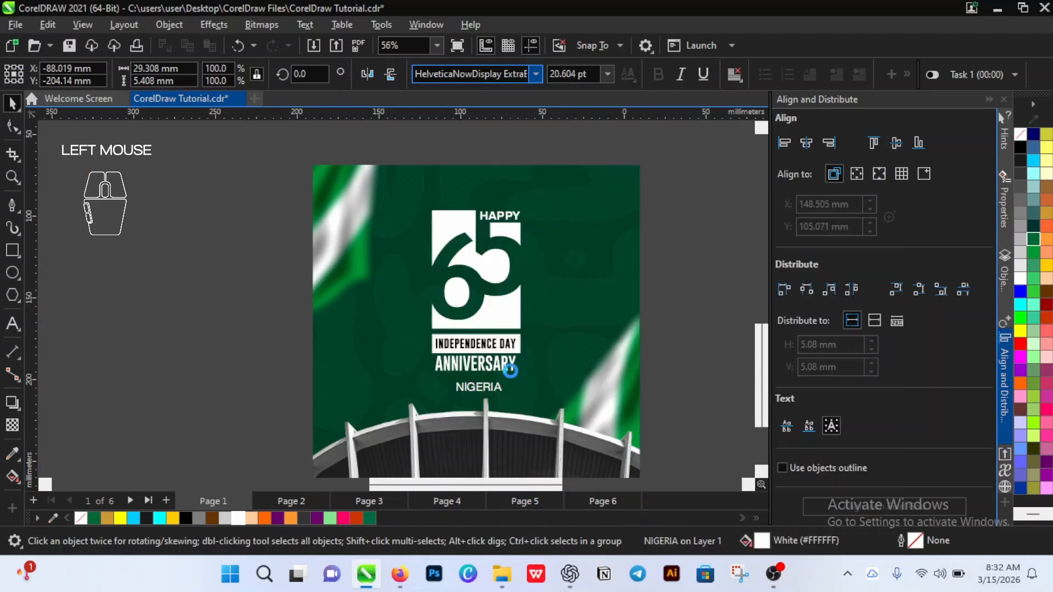
Step: Widen the letter spacing of the NIGERIA text until it is about as wide as the ANNIVERSARY text
scroll(503, 378, down, 3)
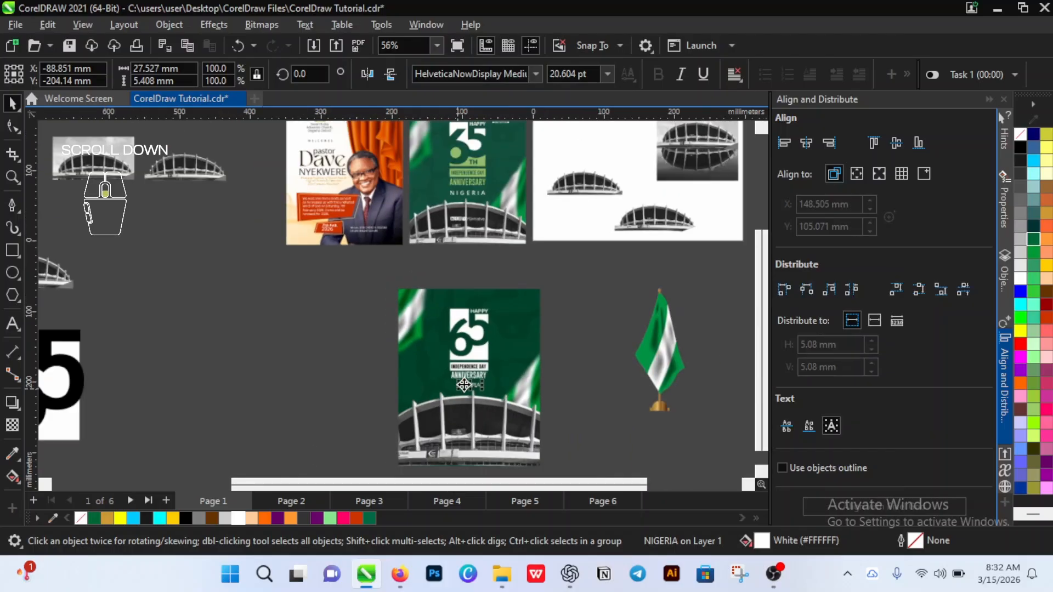
scroll(470, 384, up, 3)
scroll(470, 384, up, 4)
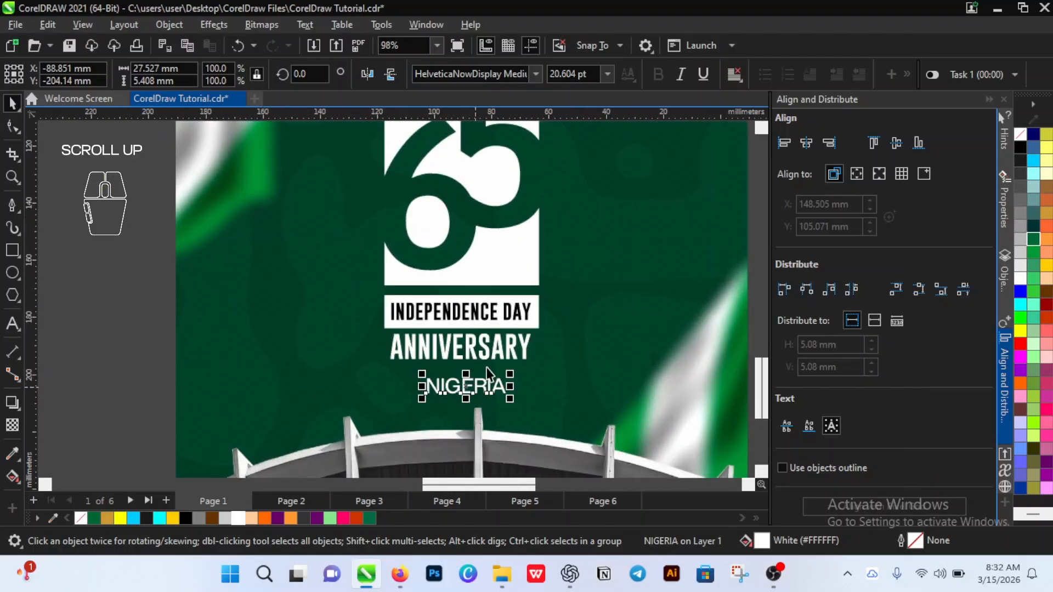
click(12, 126)
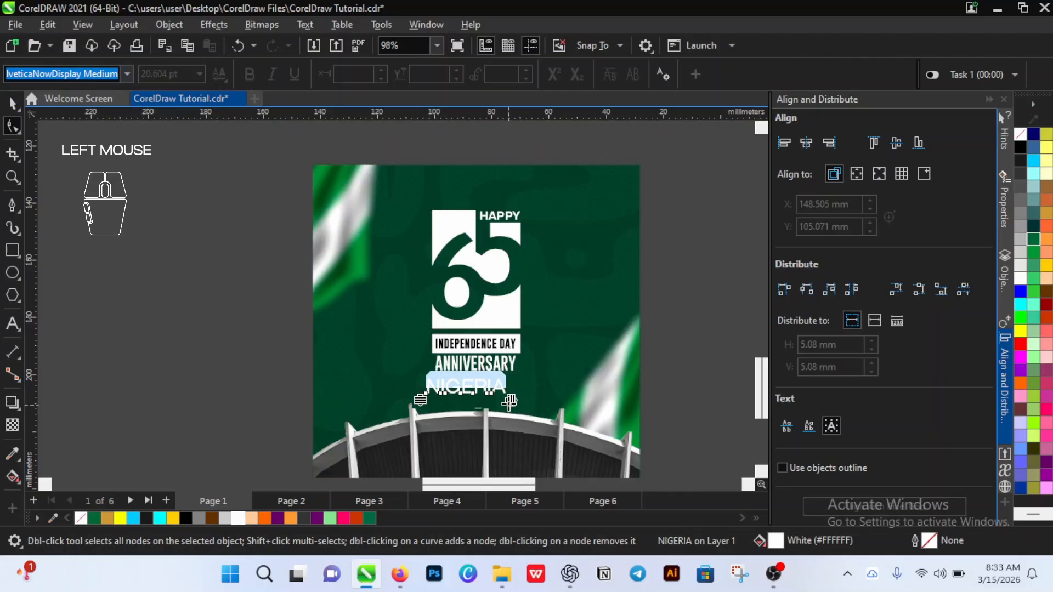
drag(509, 401, 551, 418)
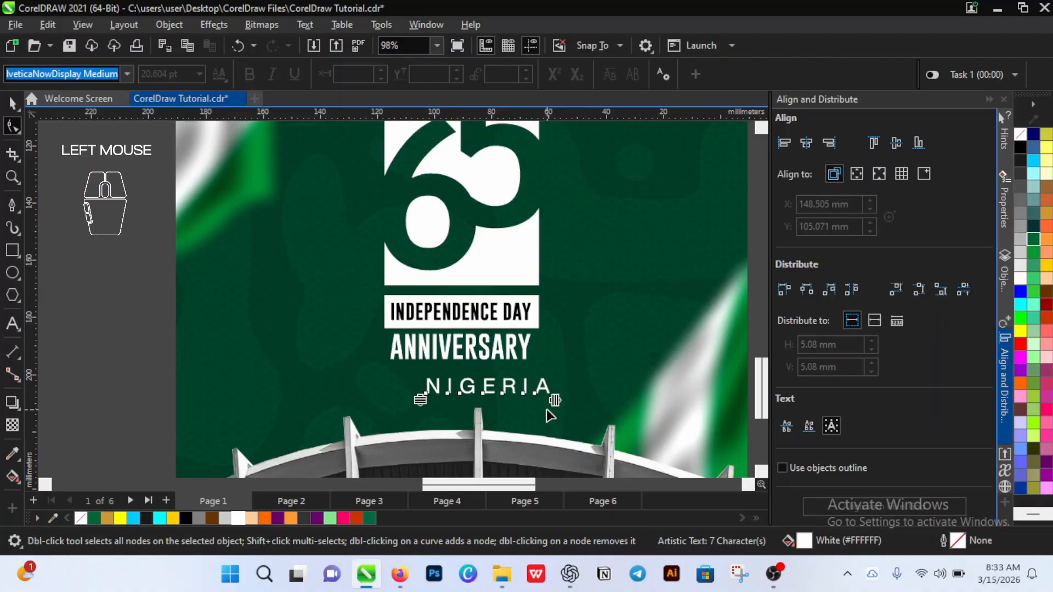
drag(555, 399, 565, 399)
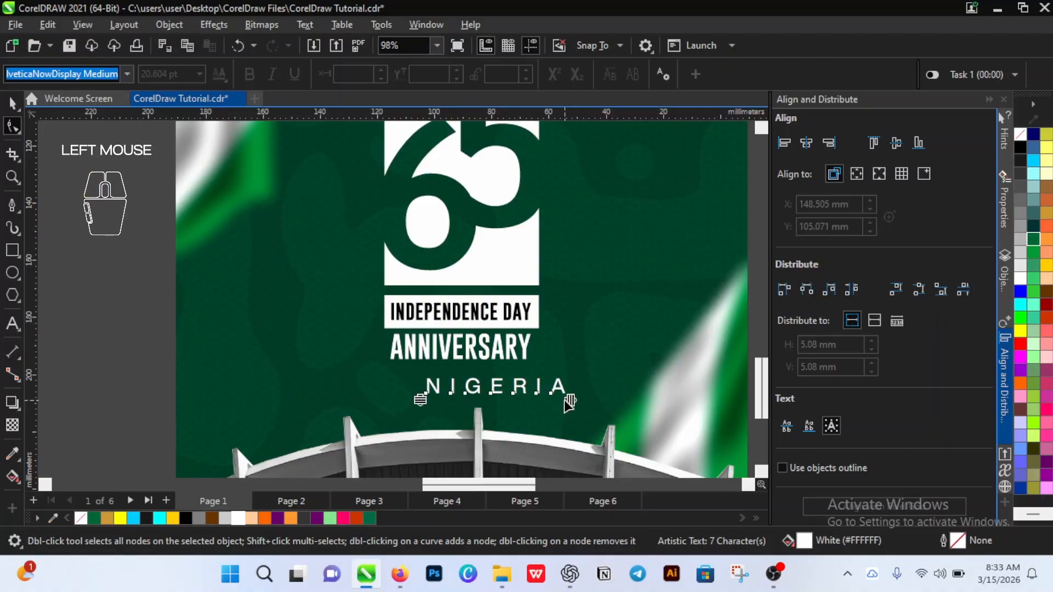
key(space)
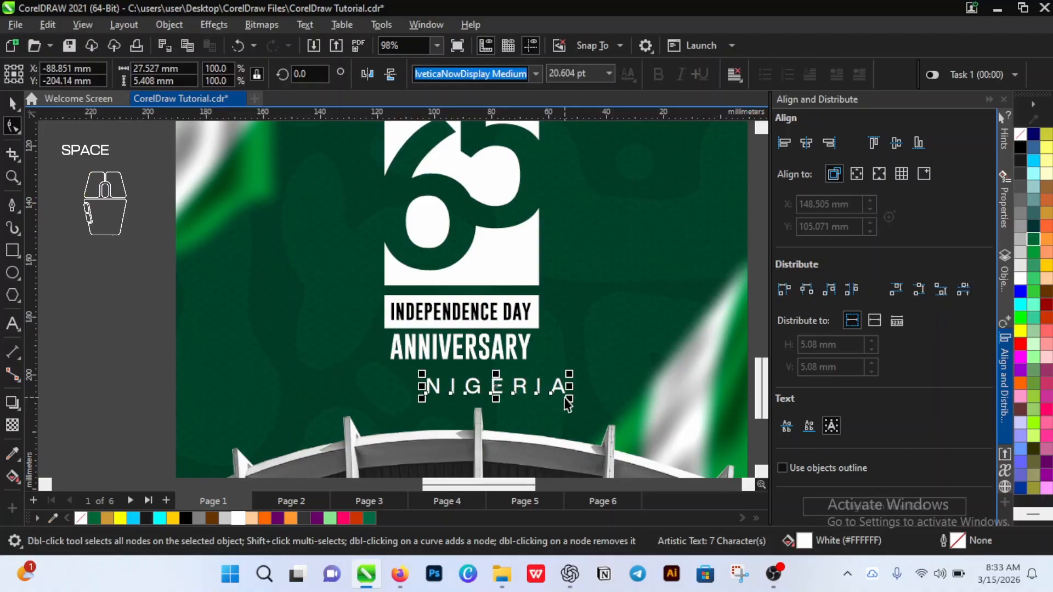
Step: Centre the NIGERIA text horizontally on the poster background
shift+click(625, 370)
click(802, 144)
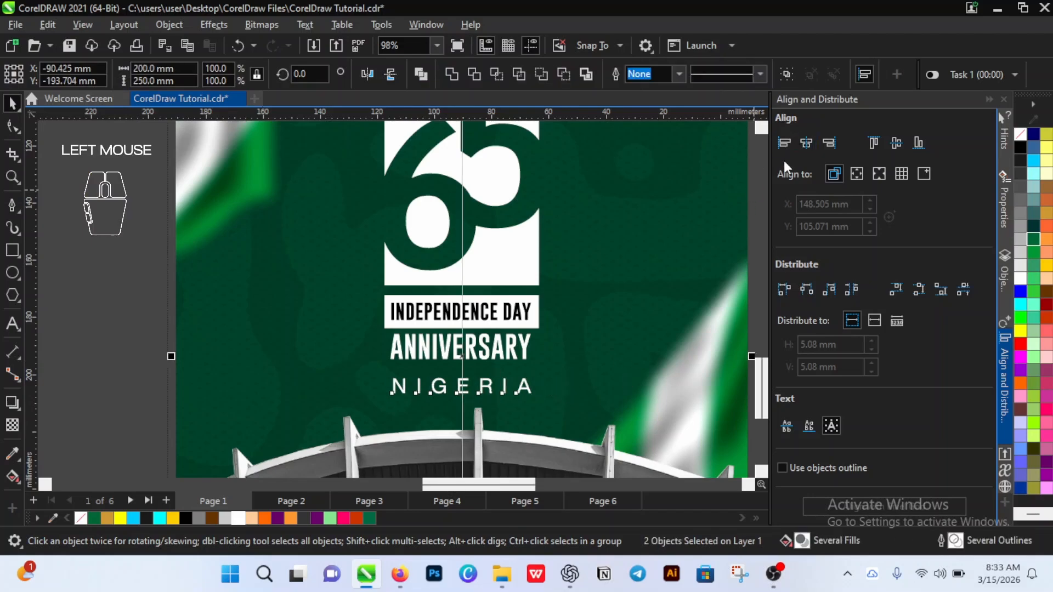
click(137, 309)
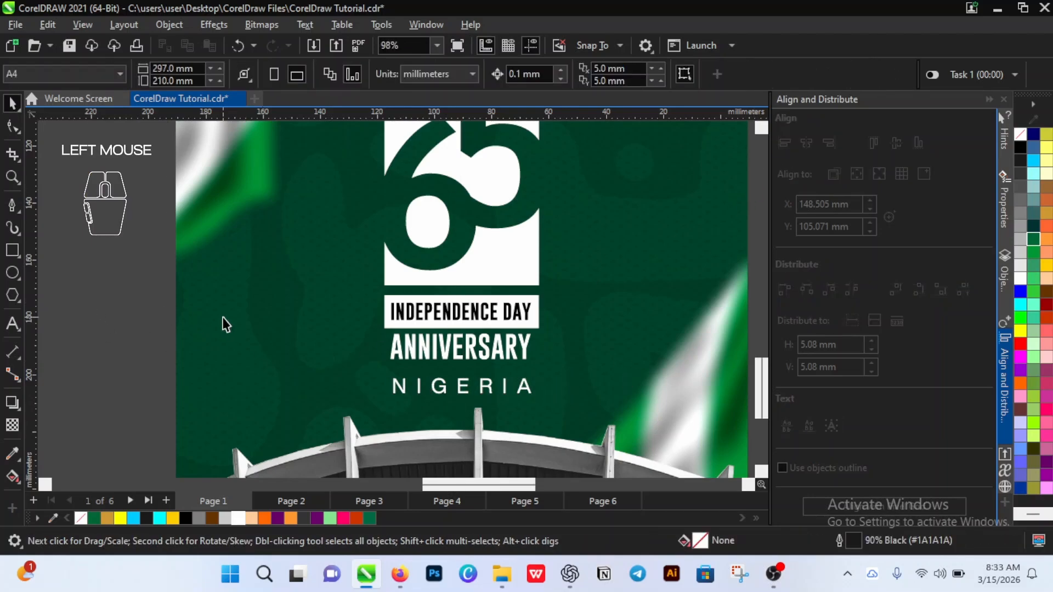
Step: Place a copy of the Young Skilled Advancement Initiative logo, about 24 mm wide, in the new poster's upper-right area
scroll(571, 379, down, 4)
scroll(580, 345, up, 1)
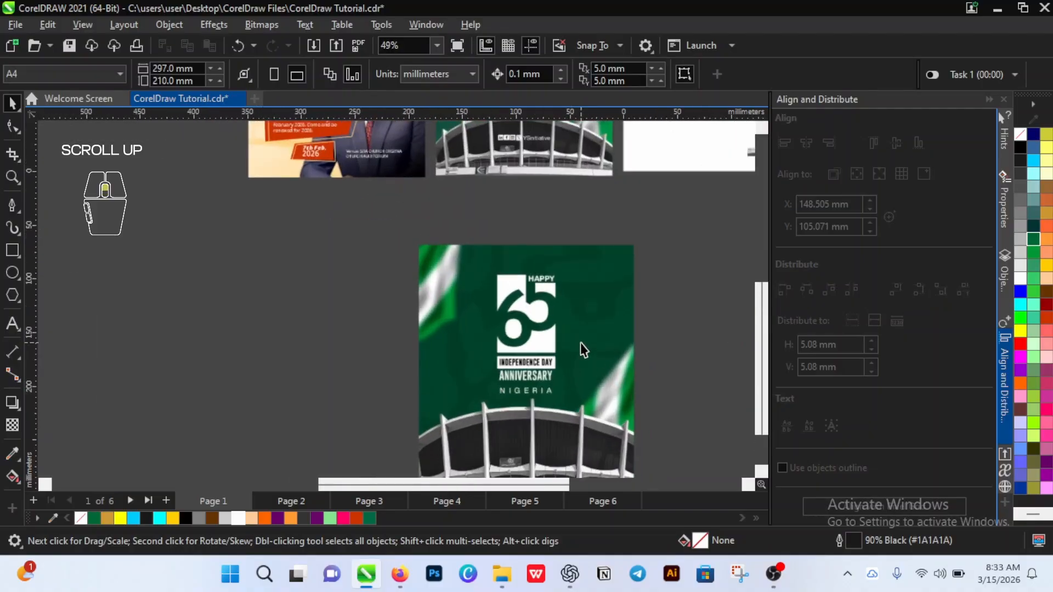
scroll(558, 274, down, 1)
scroll(559, 209, up, 1)
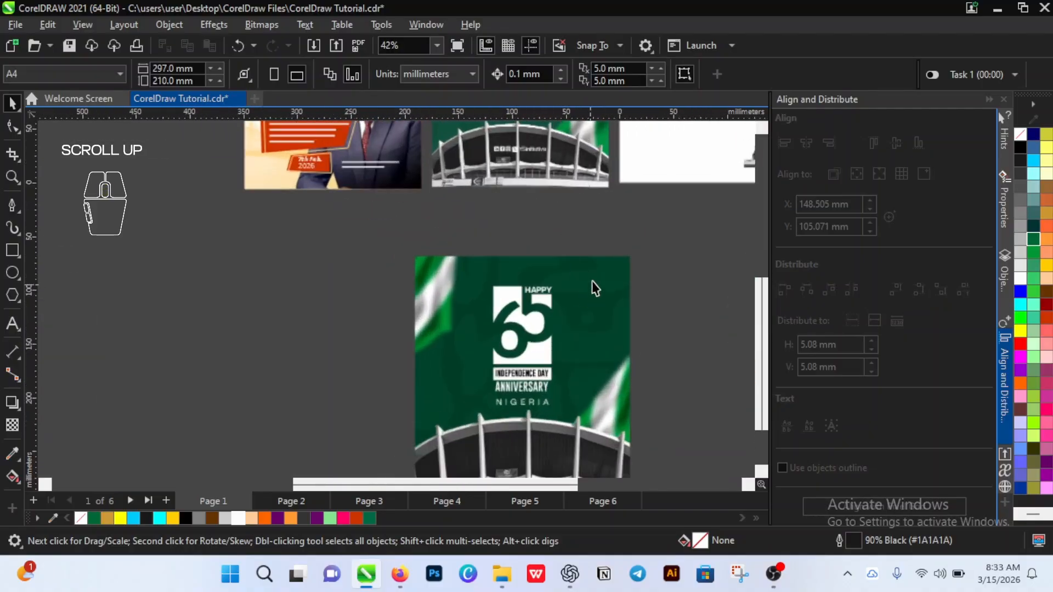
scroll(590, 283, down, 3)
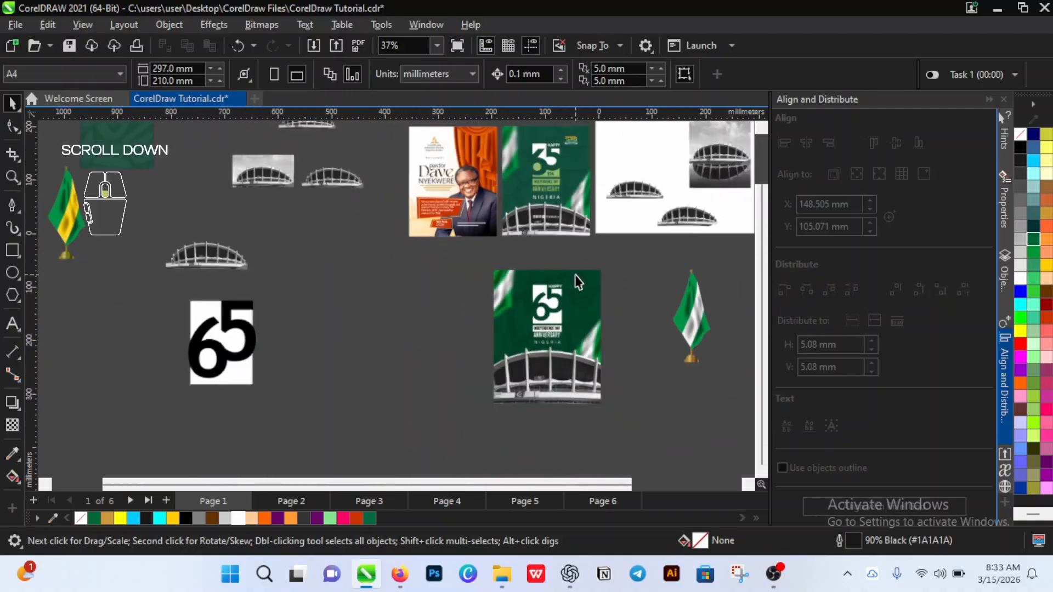
scroll(590, 187, up, 2)
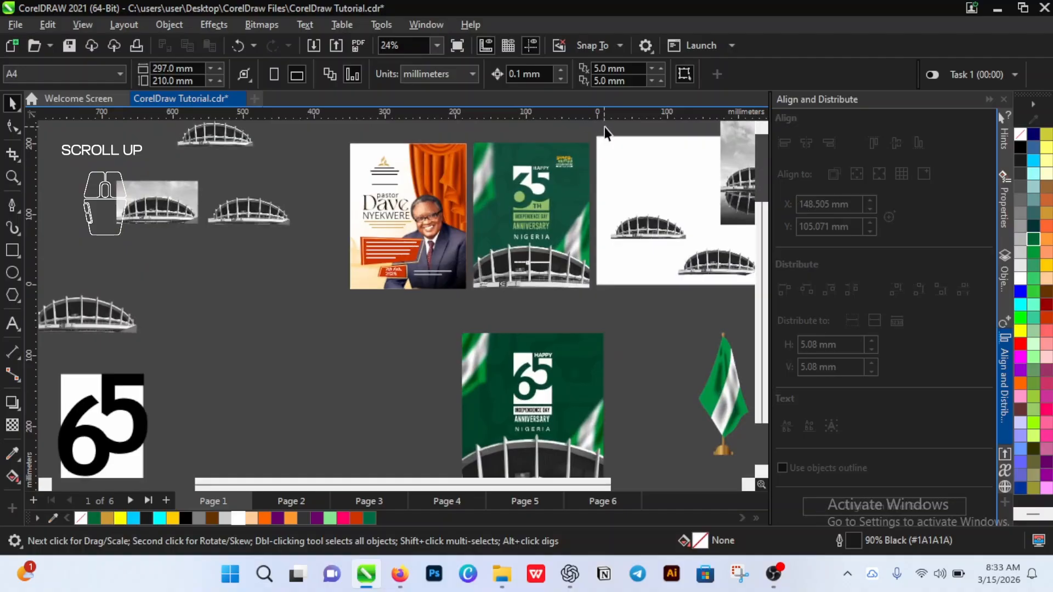
drag(603, 128, 576, 357)
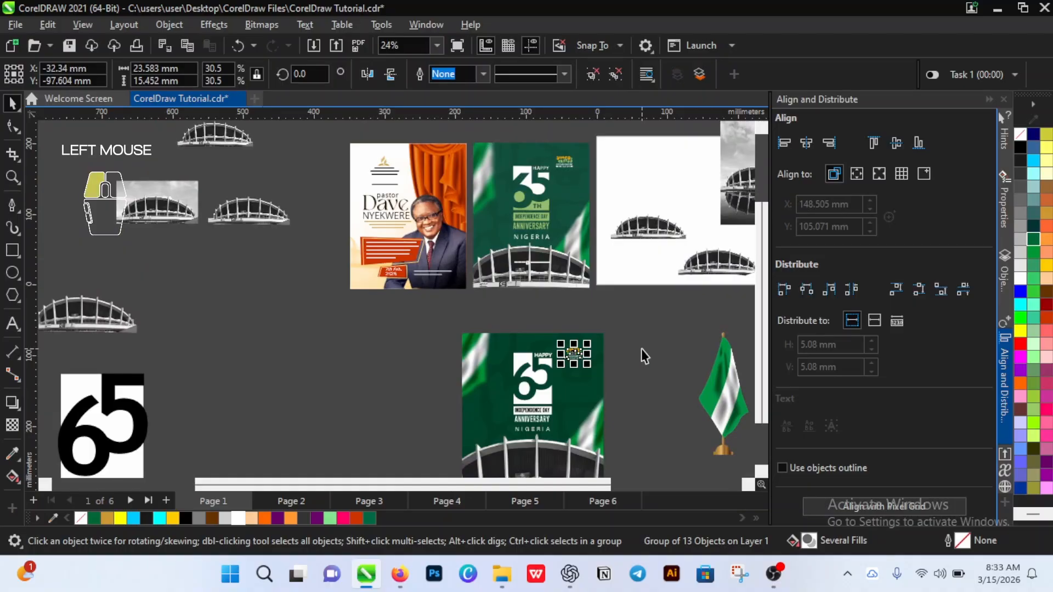
click(640, 348)
Step: Compare the new poster's lettering and logo with the reference poster above it
scroll(641, 349, down, 2)
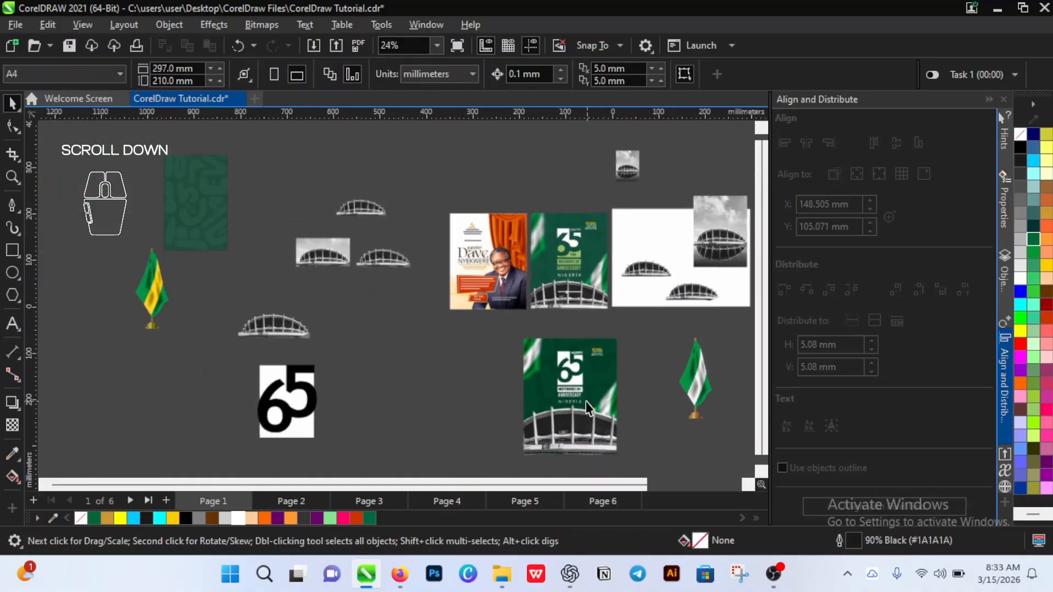
scroll(587, 402, up, 3)
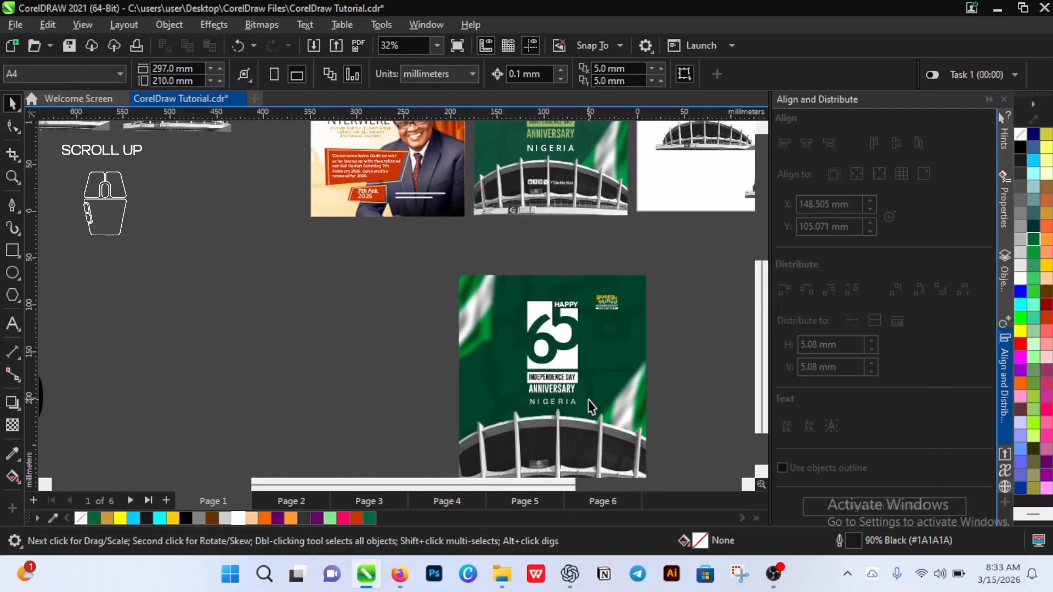
scroll(588, 400, down, 2)
scroll(576, 428, up, 1)
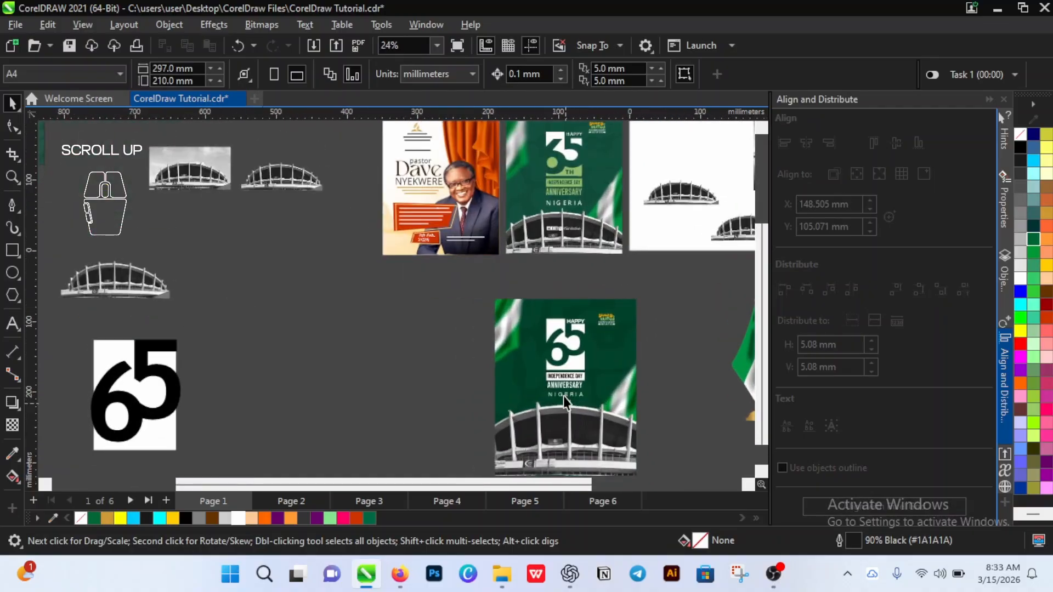
scroll(565, 395, up, 2)
scroll(571, 389, down, 2)
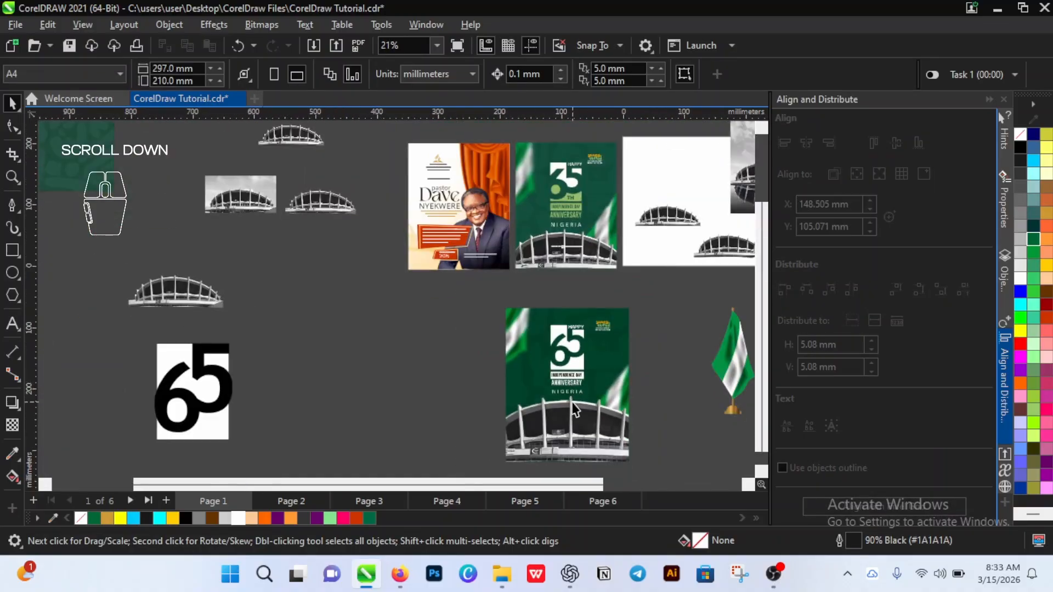
scroll(570, 387, up, 3)
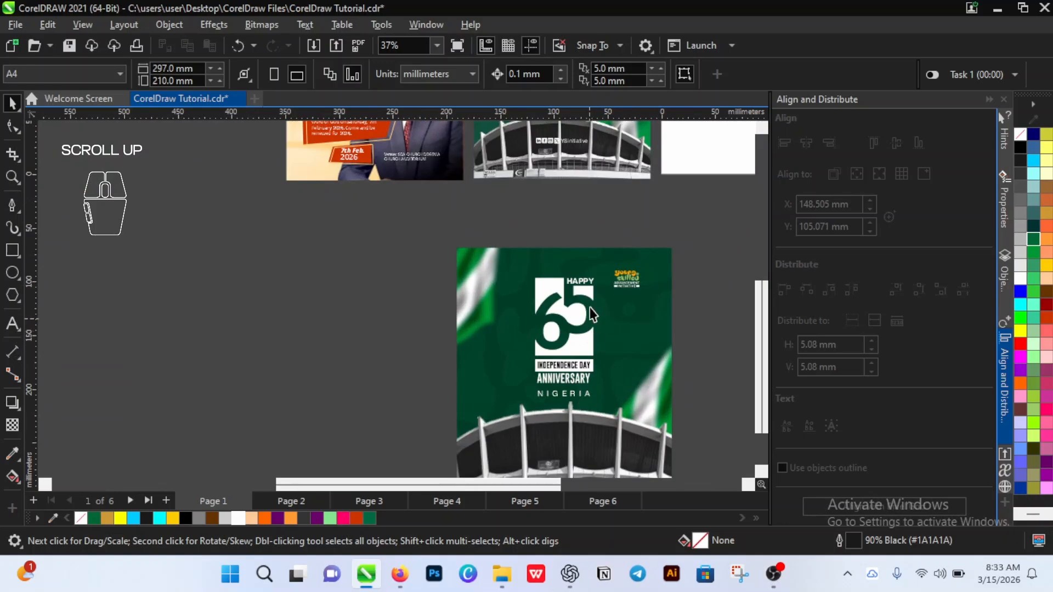
scroll(573, 286, up, 2)
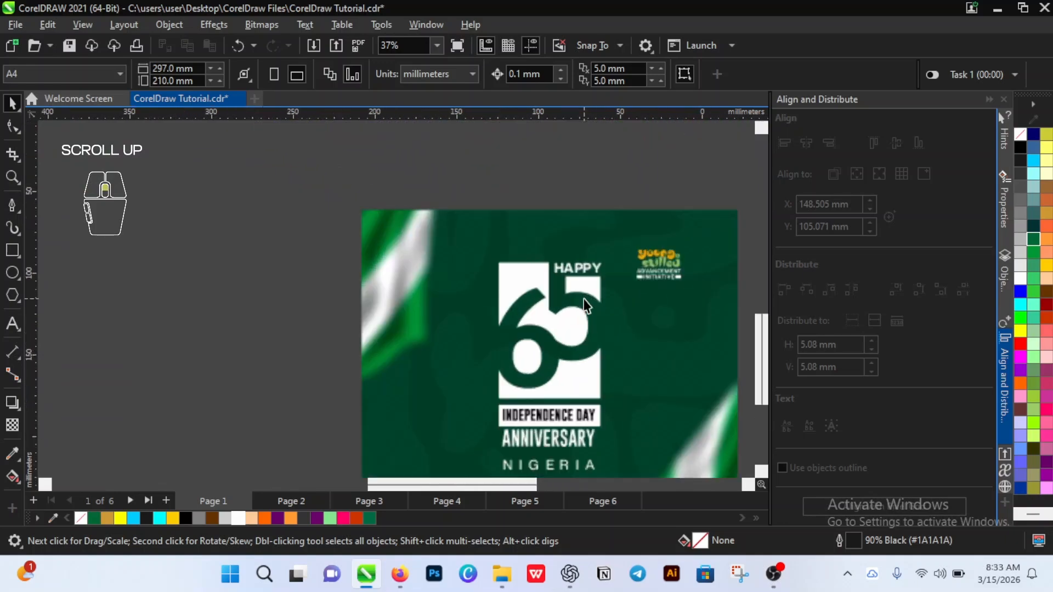
Step: Duplicate the HAPPY text to the right of the 65 panel and change the copy's wording to TH
drag(577, 265, 645, 401)
right_click(644, 401)
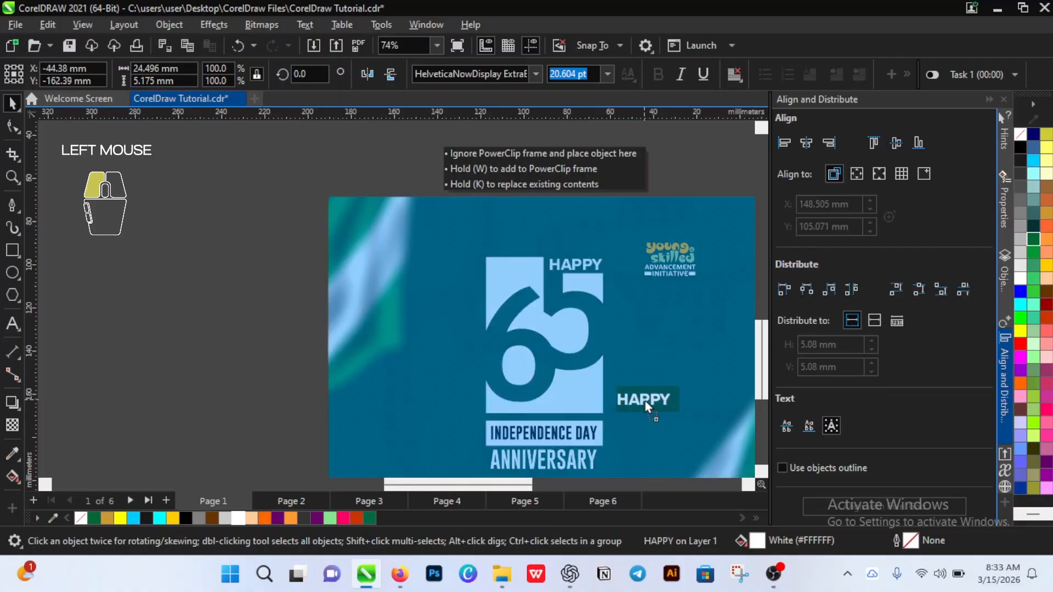
drag(645, 400, 645, 401)
double_click(644, 400)
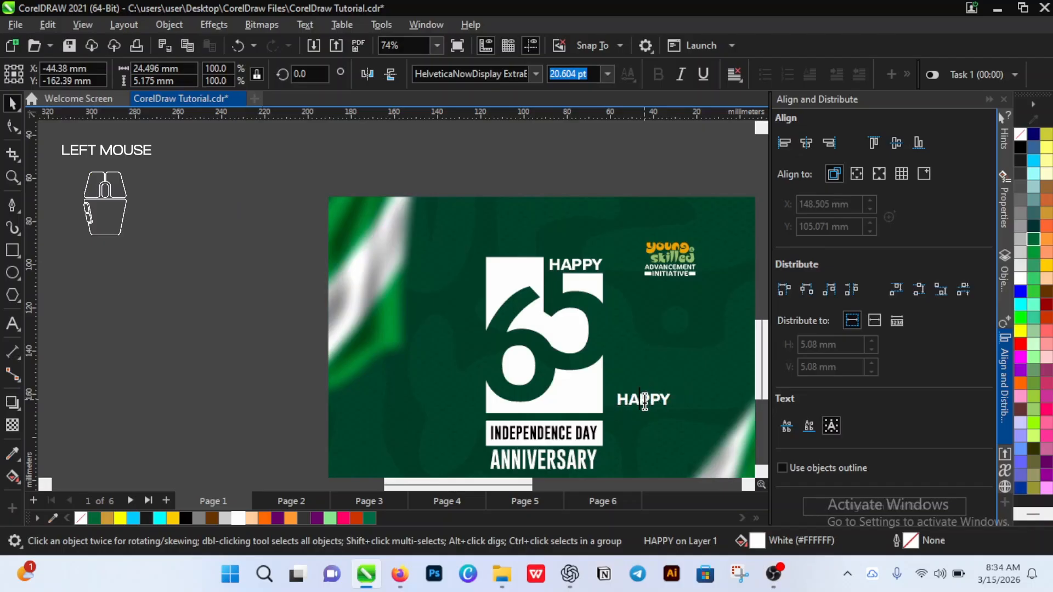
key(ctrl+a)
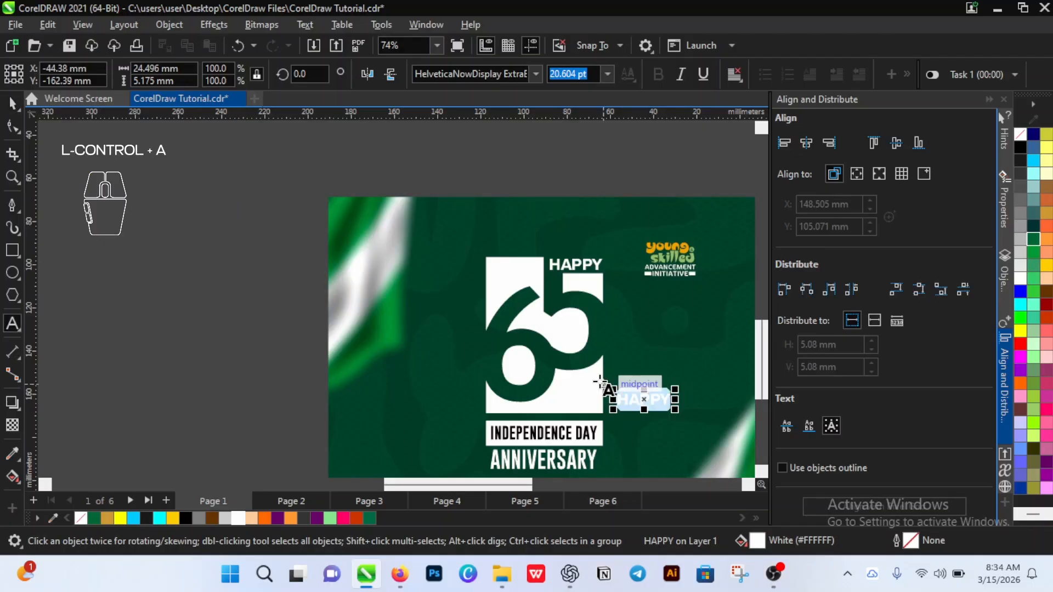
text(TM)
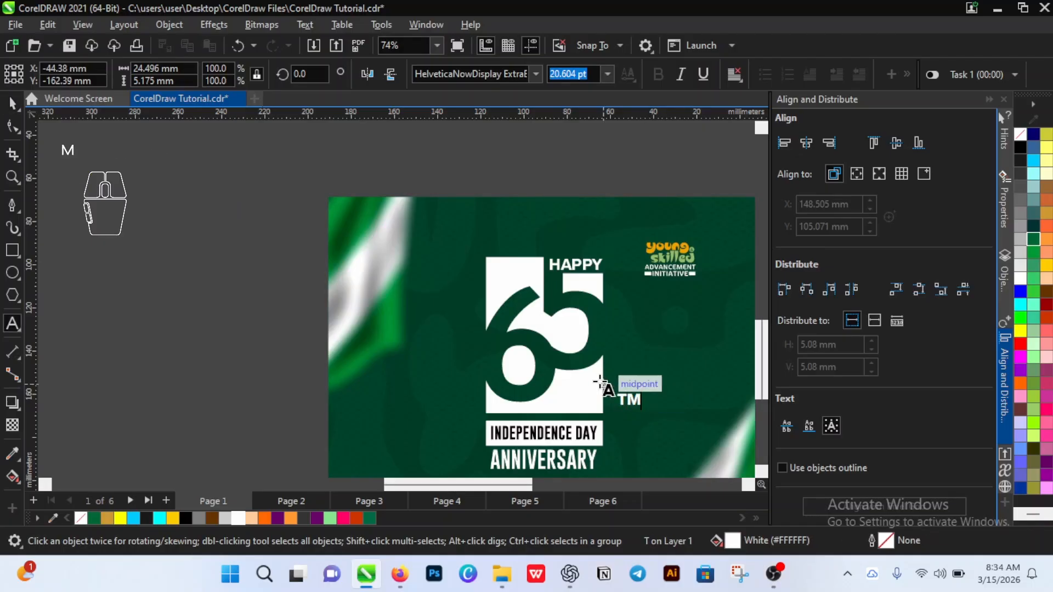
key(BackSpace)
text(H)
key(ctrl+space)
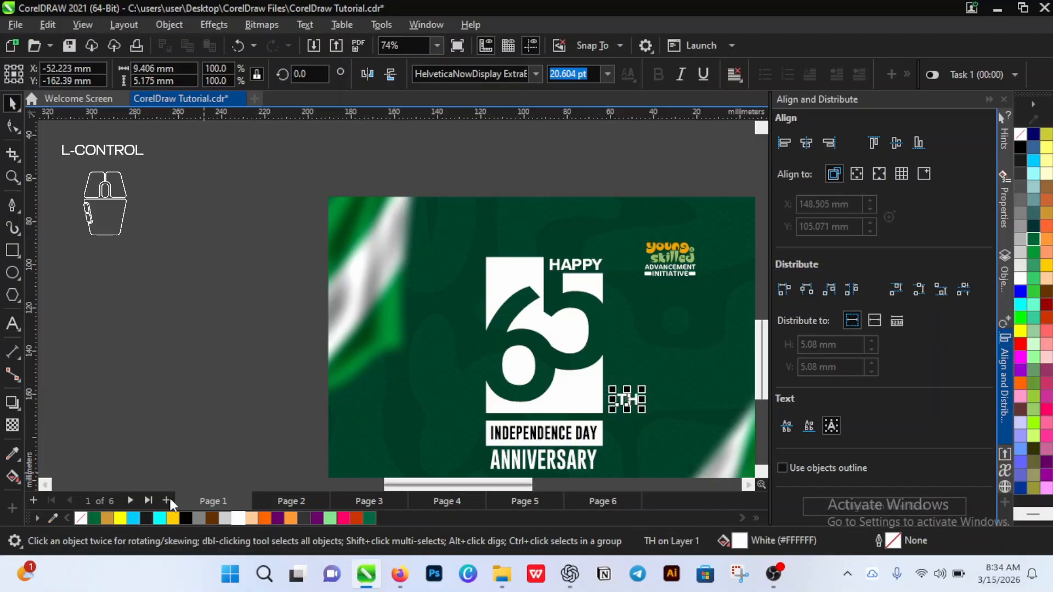
Step: Fill the TH text with black, move it into the white area below the 5 and enlarge it to about 12 mm wide
click(188, 516)
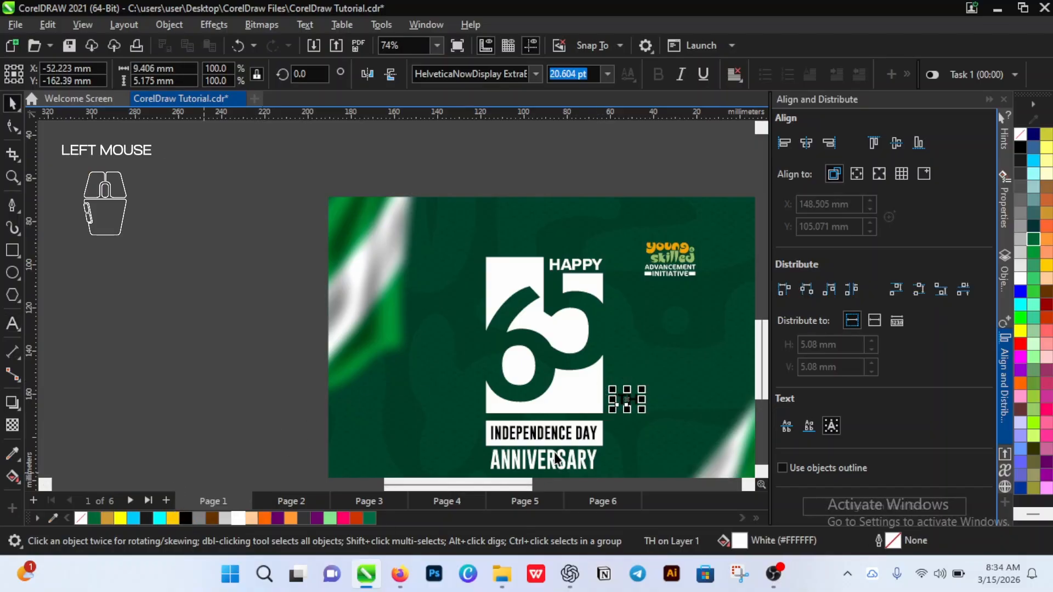
drag(628, 401, 558, 380)
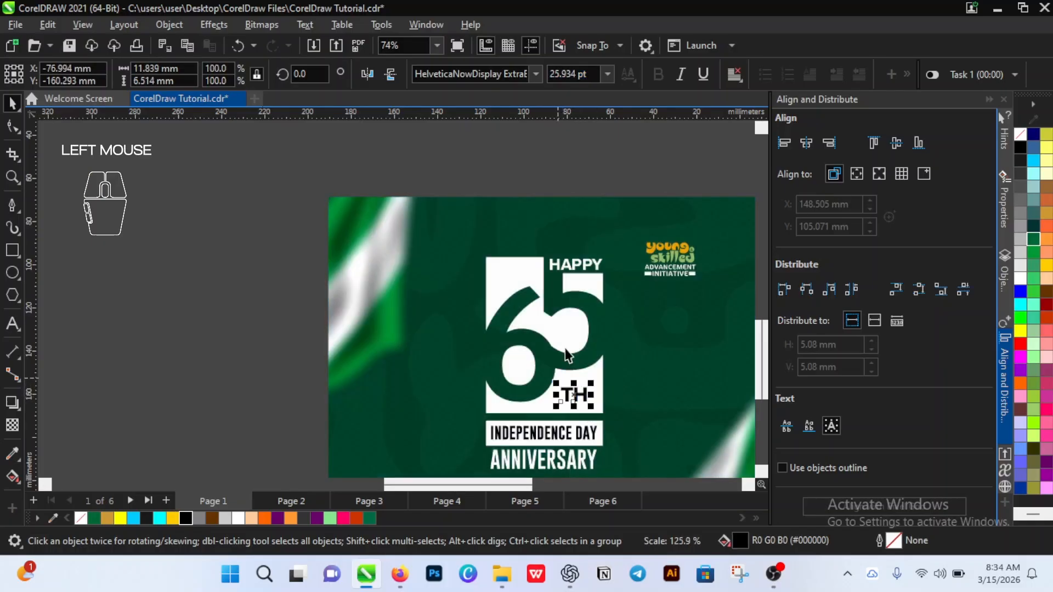
Step: Examine the social media line on the reference poster's stadium and compare that area with the new poster
scroll(587, 379, down, 3)
scroll(636, 379, up, 1)
click(636, 377)
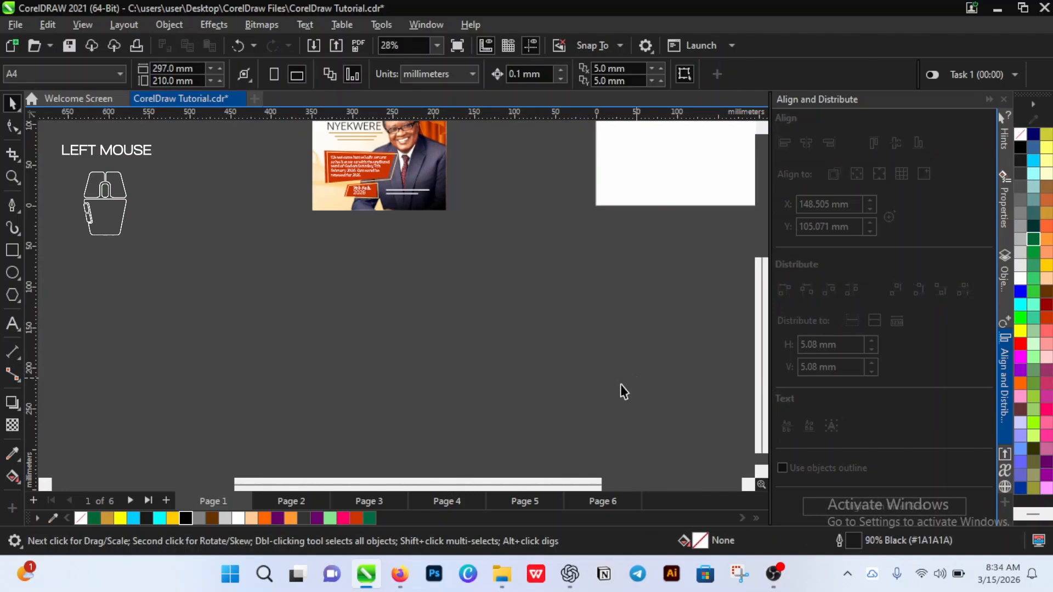
scroll(620, 384, down, 2)
scroll(607, 343, up, 1)
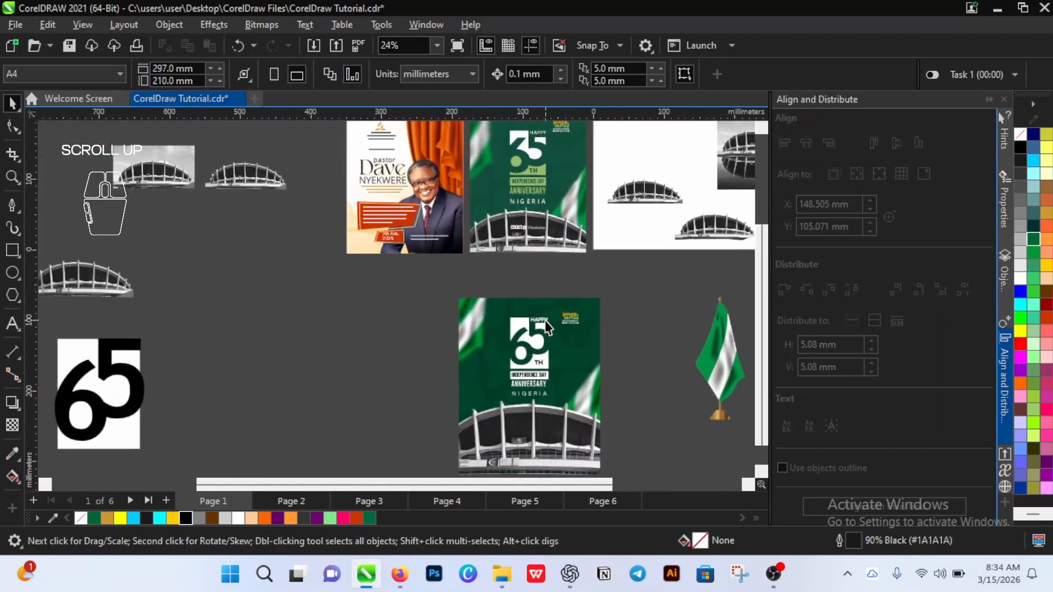
scroll(547, 331, up, 2)
scroll(553, 336, down, 1)
scroll(557, 339, up, 2)
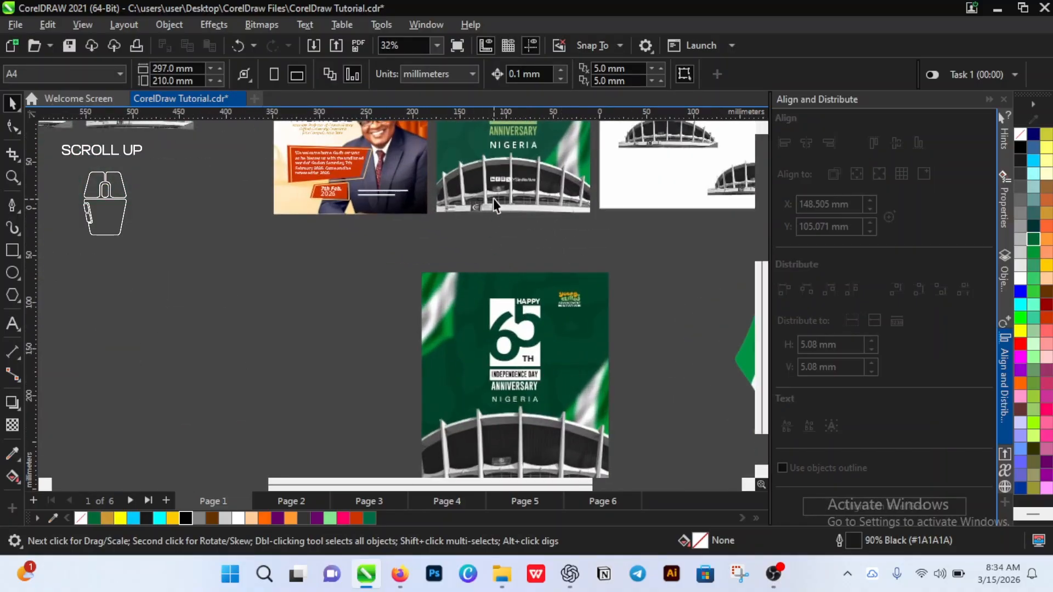
scroll(492, 199, down, 2)
scroll(492, 196, up, 1)
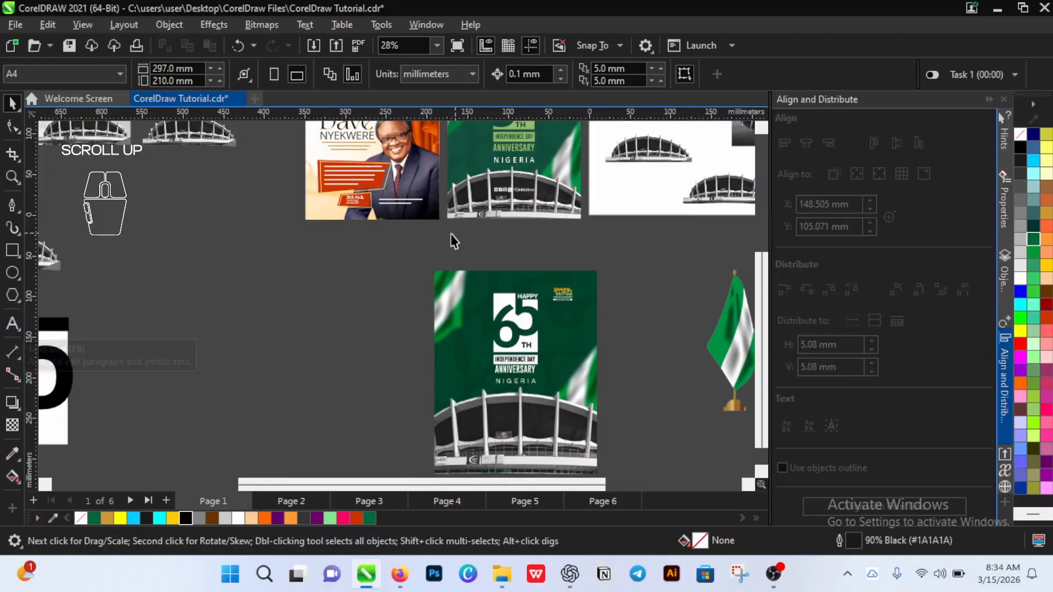
Step: Add the lowercase artistic text fcti on the empty canvas to the left of the new poster
click(12, 323)
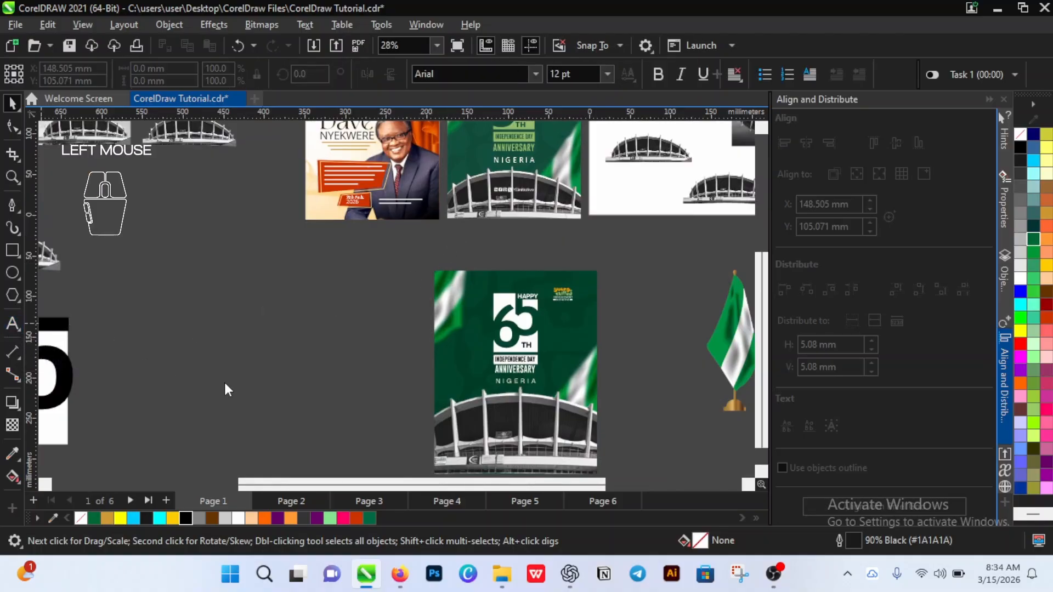
click(226, 403)
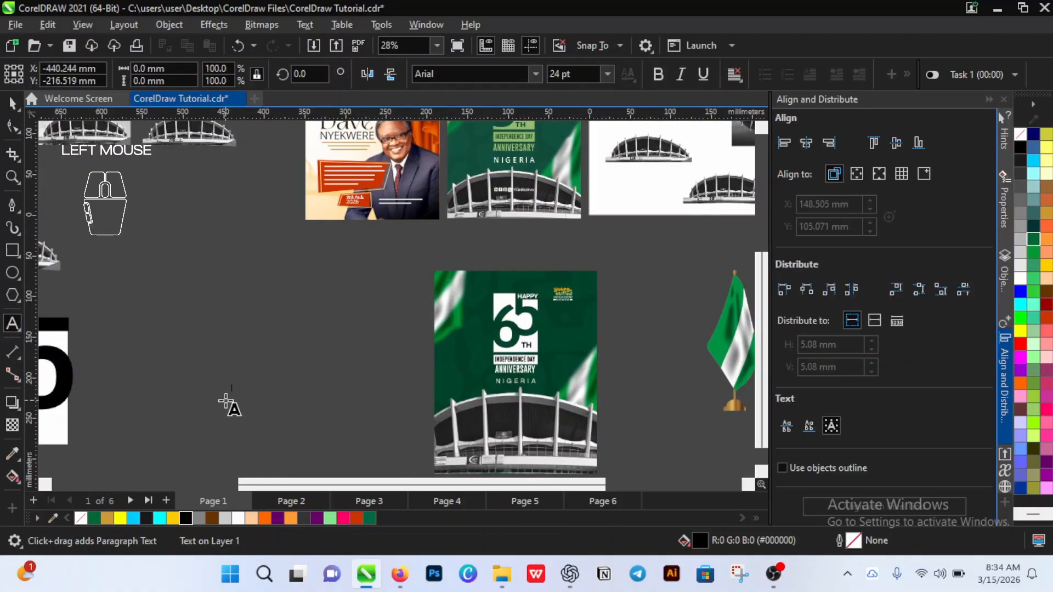
scroll(199, 396, up, 3)
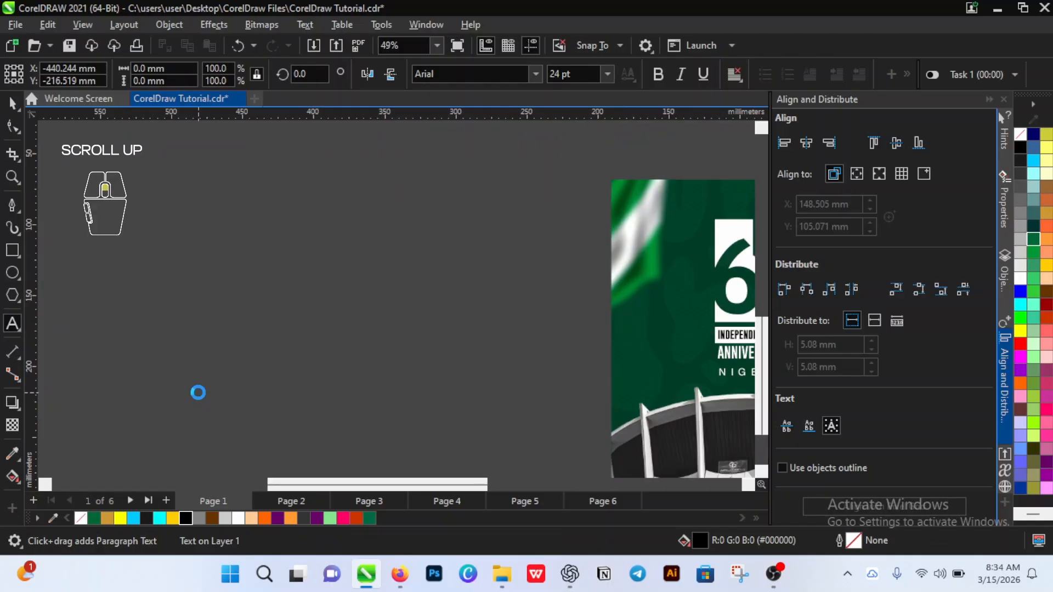
scroll(198, 392, up, 3)
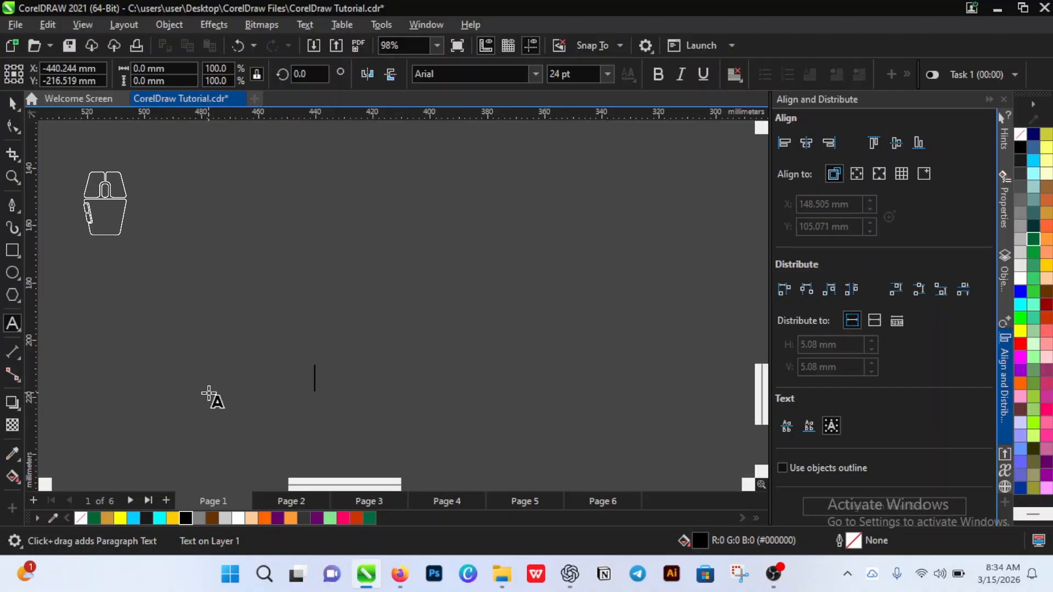
key(ctrl)
text(F)
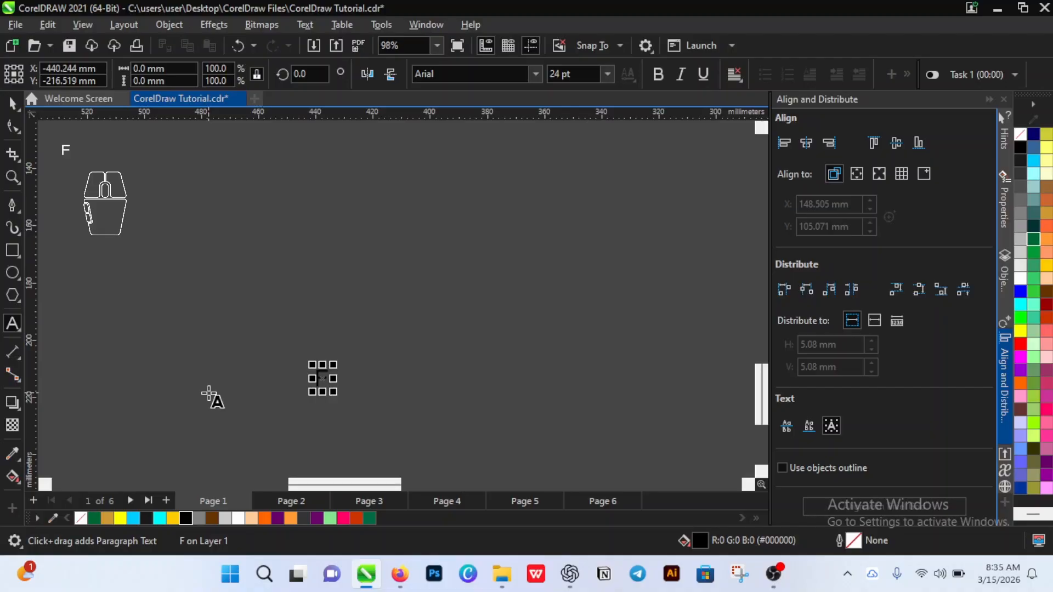
text(C)
key(BackSpace)
key(BackSpace)
key(Caps_Lock)
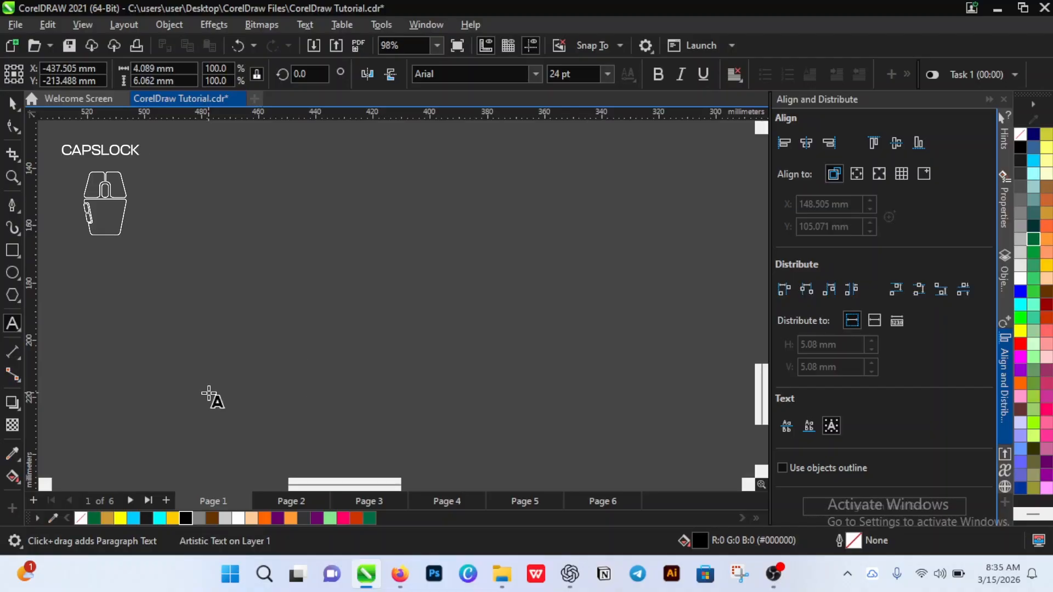
text(fct)
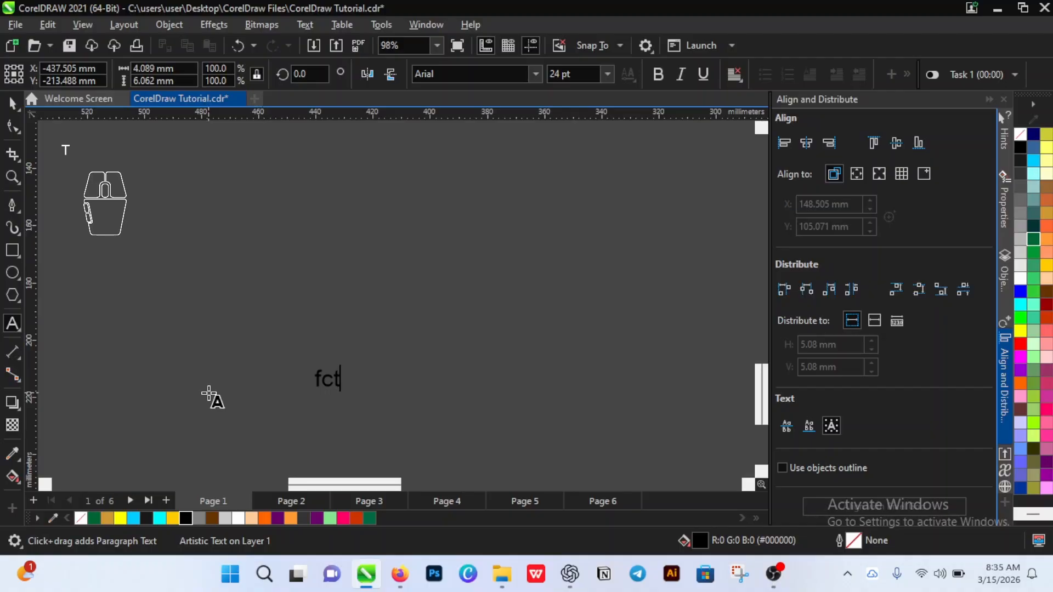
key(ctrl)
text(i)
key(ctrl+space)
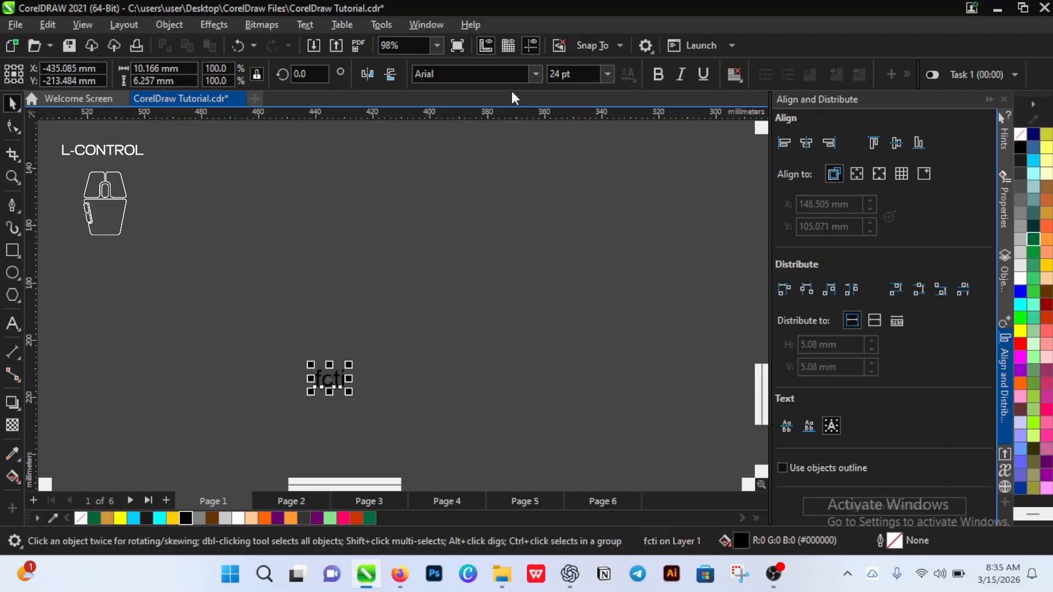
Step: Change the fcti text's typeface to font social media to turn its letters into social media icons
click(522, 75)
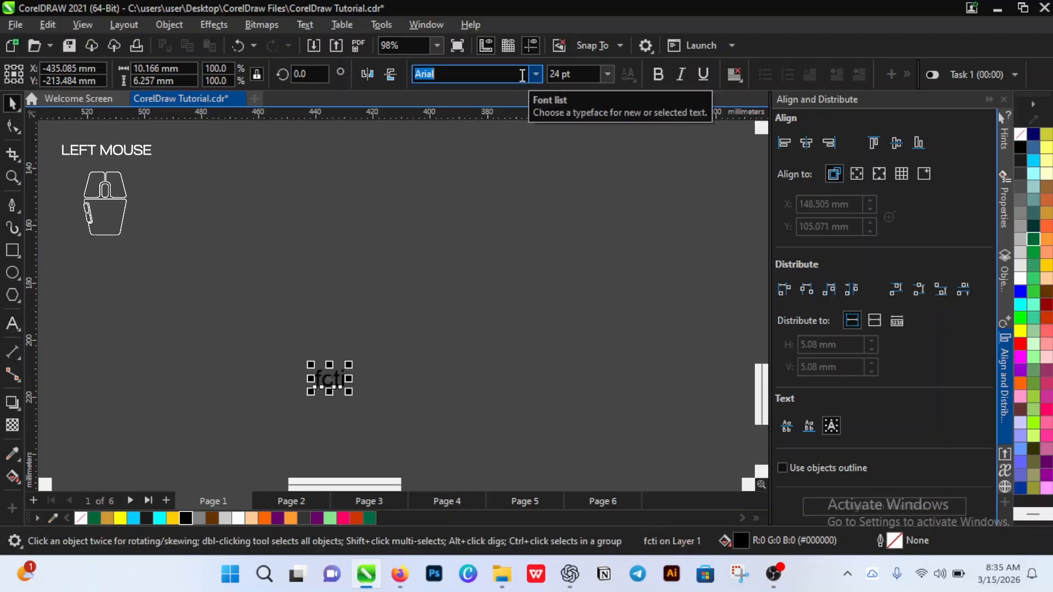
text(Type Icons)
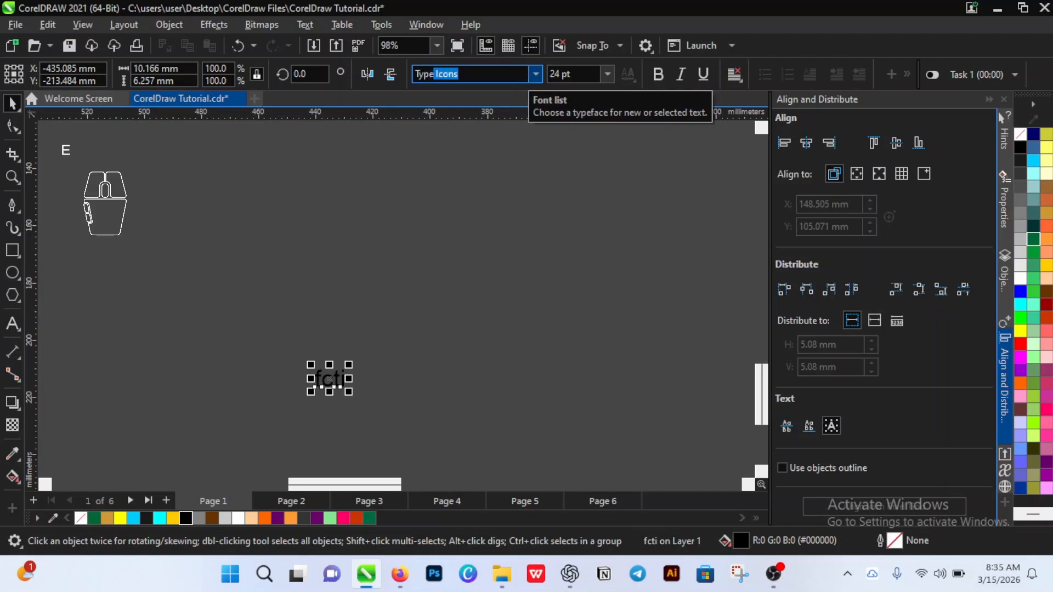
key(BackSpace)
key(BackSpace)
key(BackSpace)
key(BackSpace)
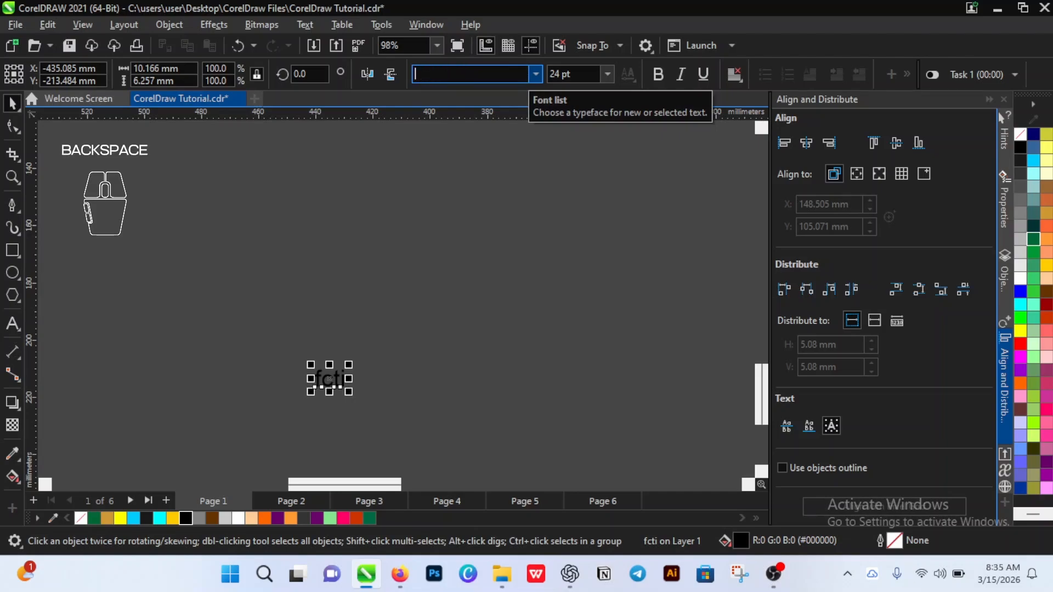
text(Font)
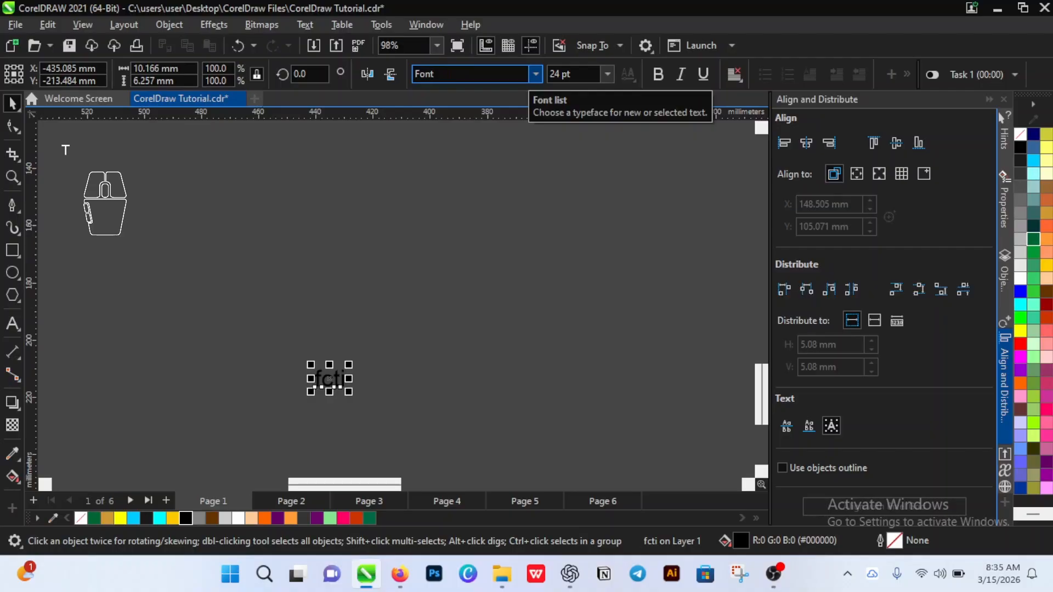
key(Down)
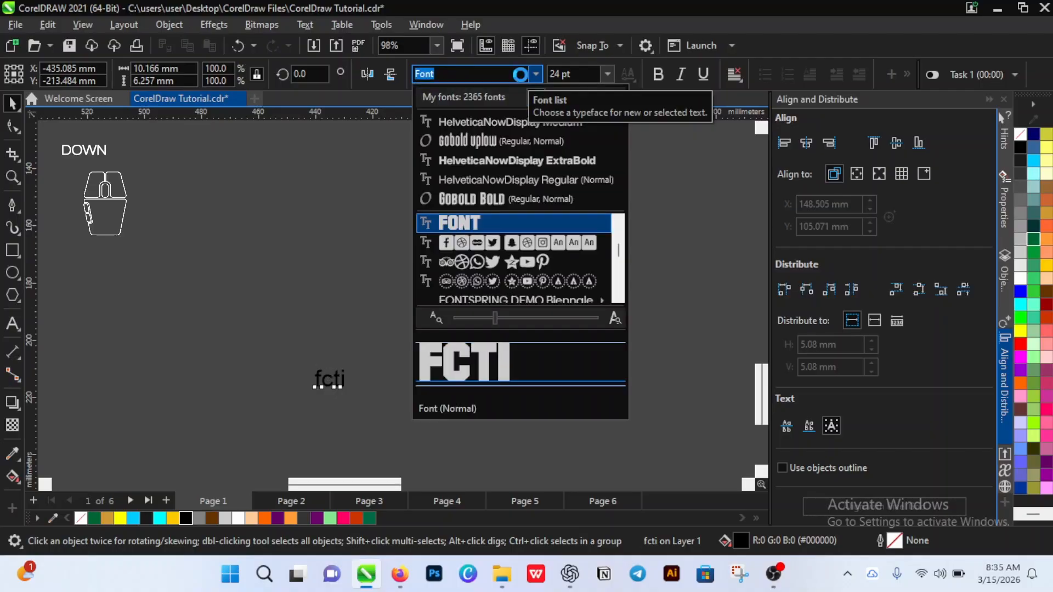
click(550, 243)
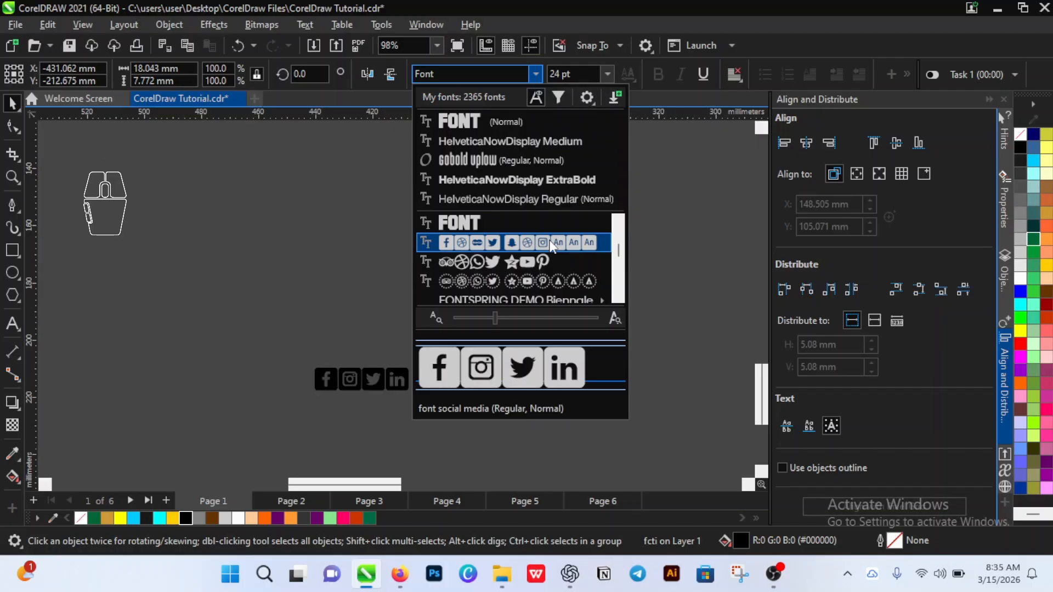
click(550, 244)
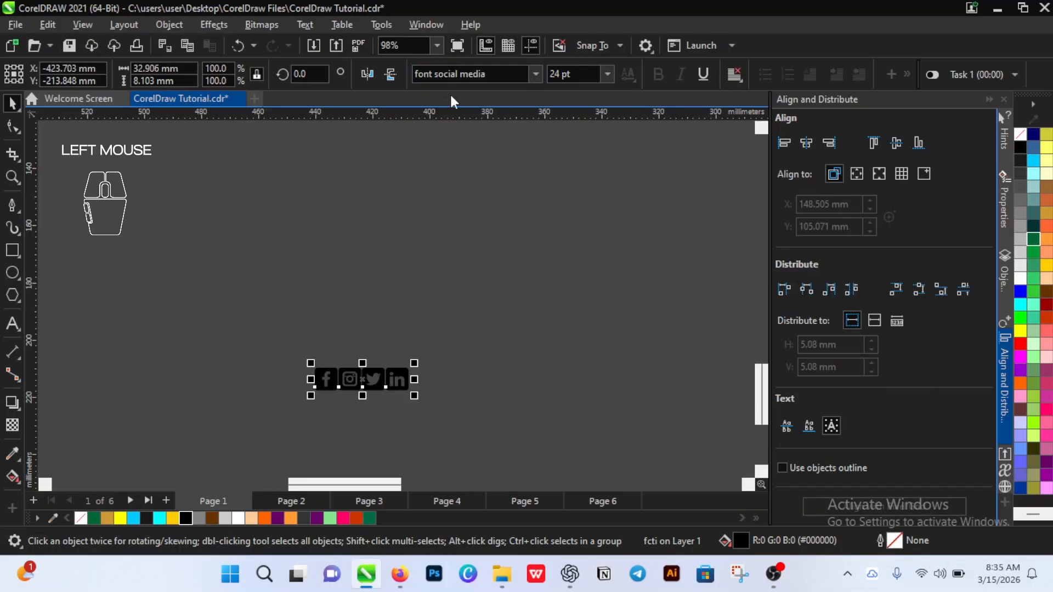
click(463, 350)
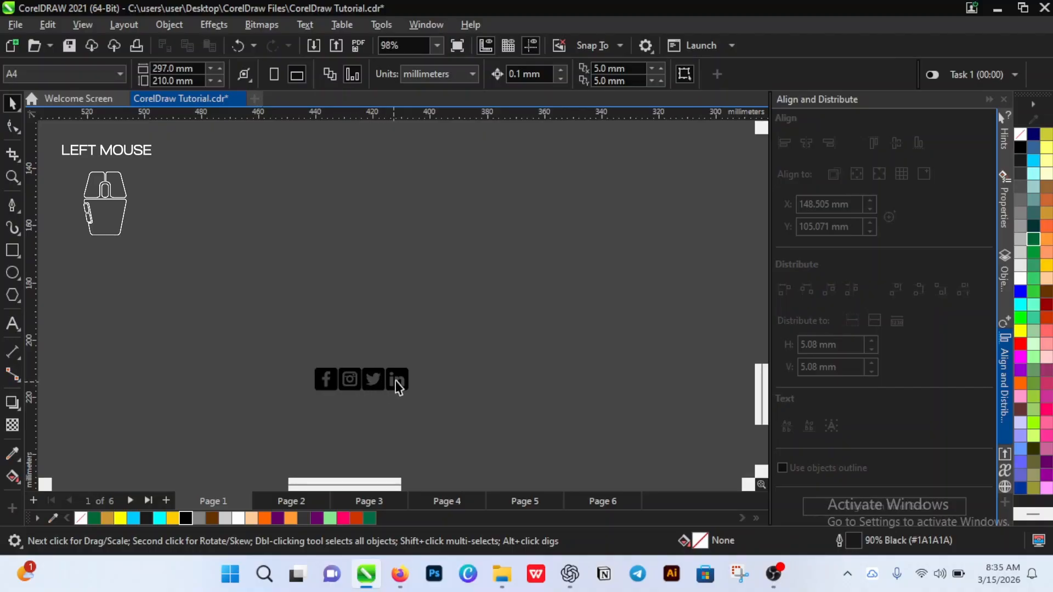
Step: Move the social media icons onto the new poster's stadium facade and reduce them to about 19 mm wide
scroll(346, 363, down, 4)
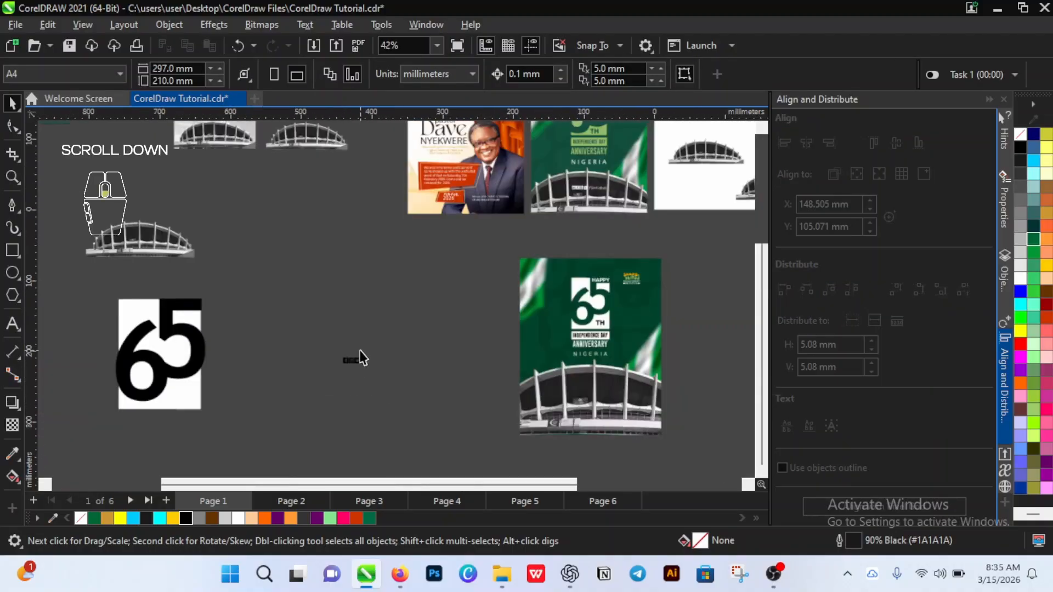
scroll(465, 358, up, 1)
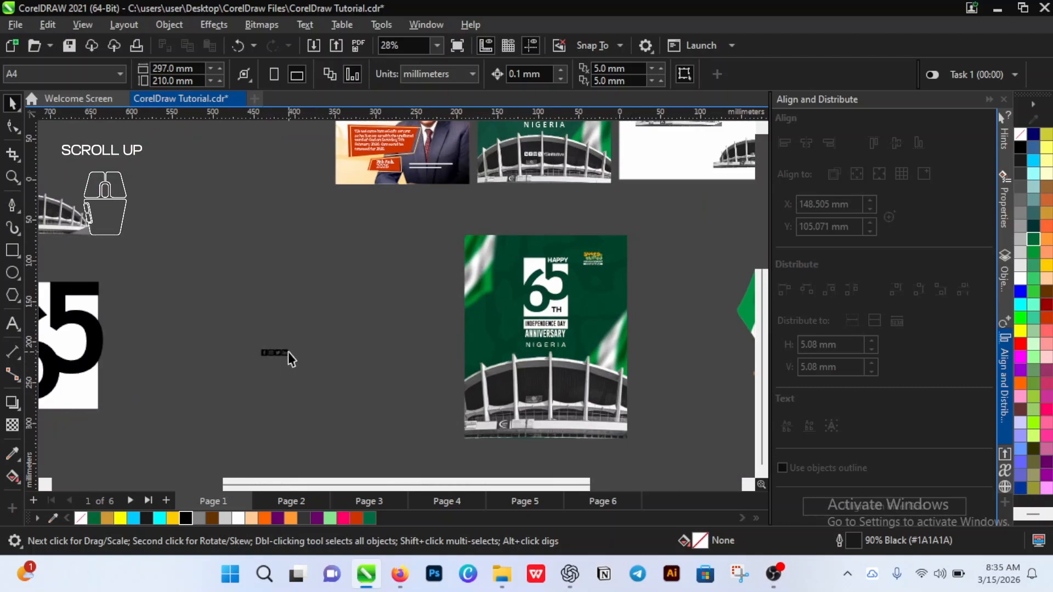
scroll(288, 352, up, 1)
scroll(273, 357, down, 2)
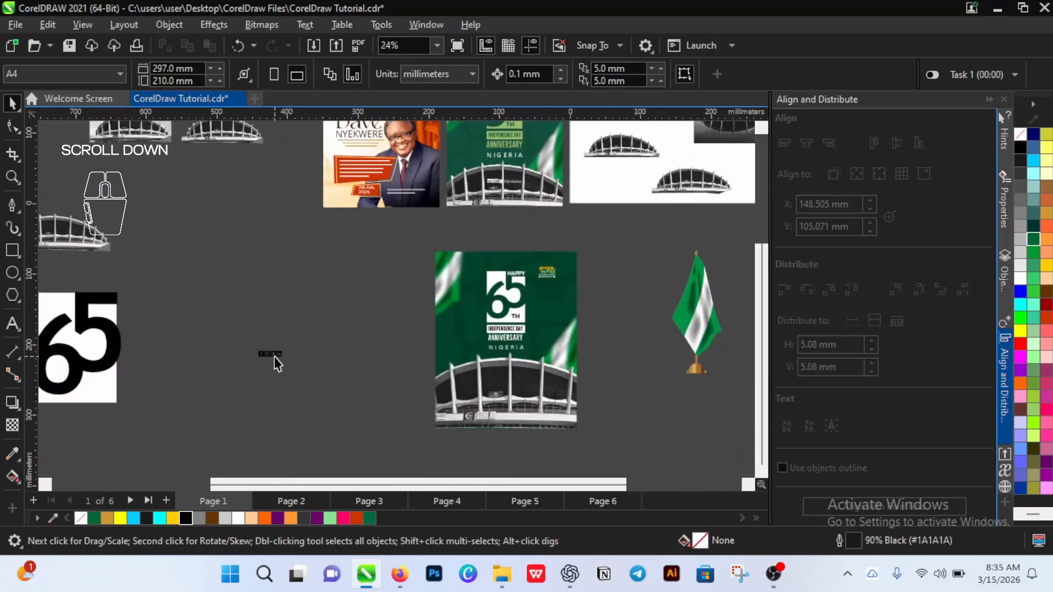
drag(274, 362, 471, 387)
scroll(504, 390, up, 3)
scroll(504, 391, up, 2)
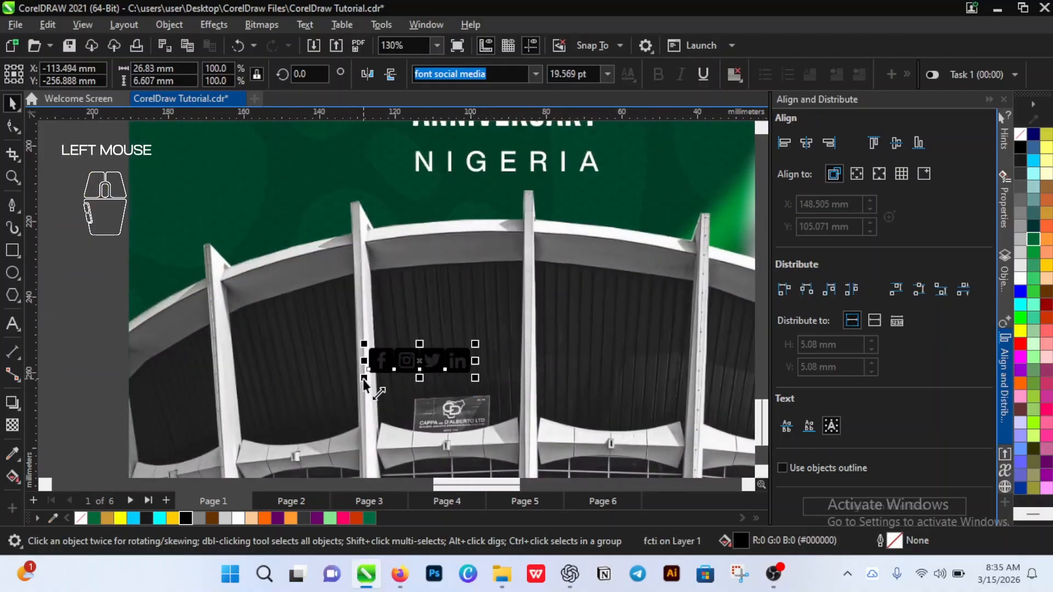
drag(363, 381, 393, 391)
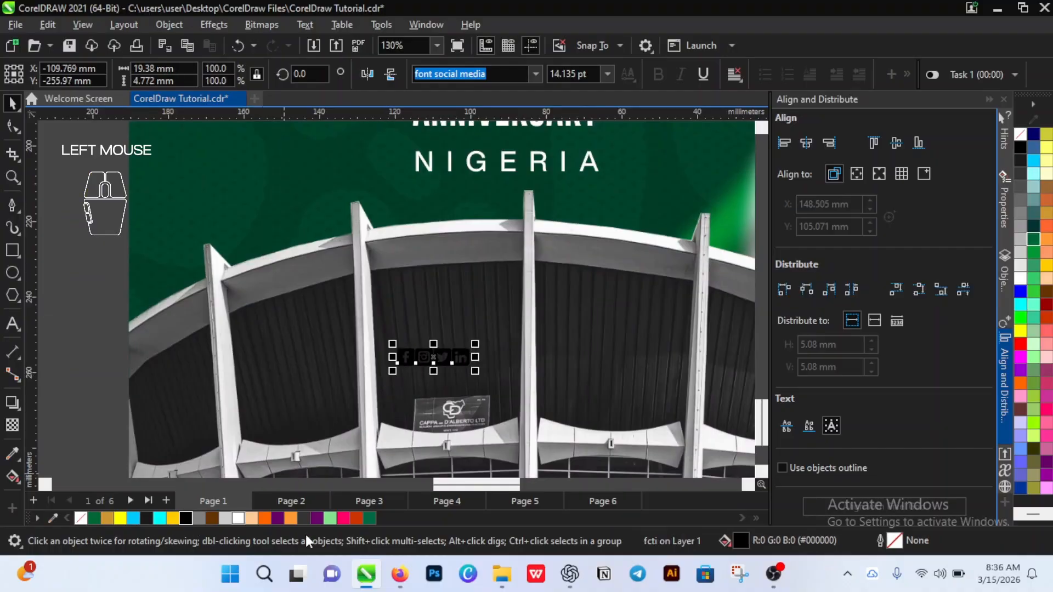
Step: Fill the social media icons with white and shift them to just above the sign on the stadium facade
click(239, 519)
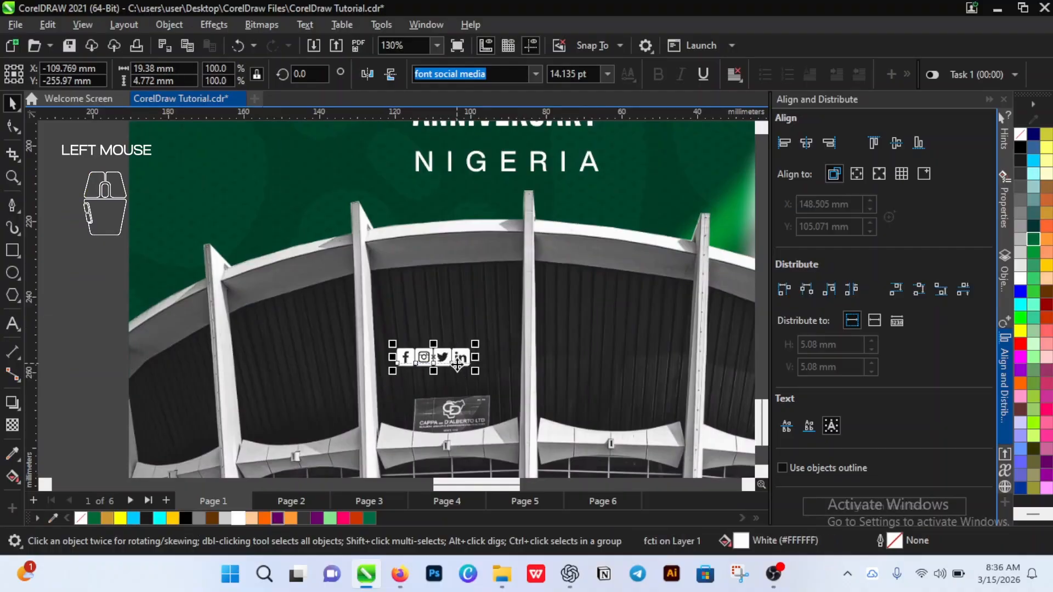
drag(455, 362, 473, 373)
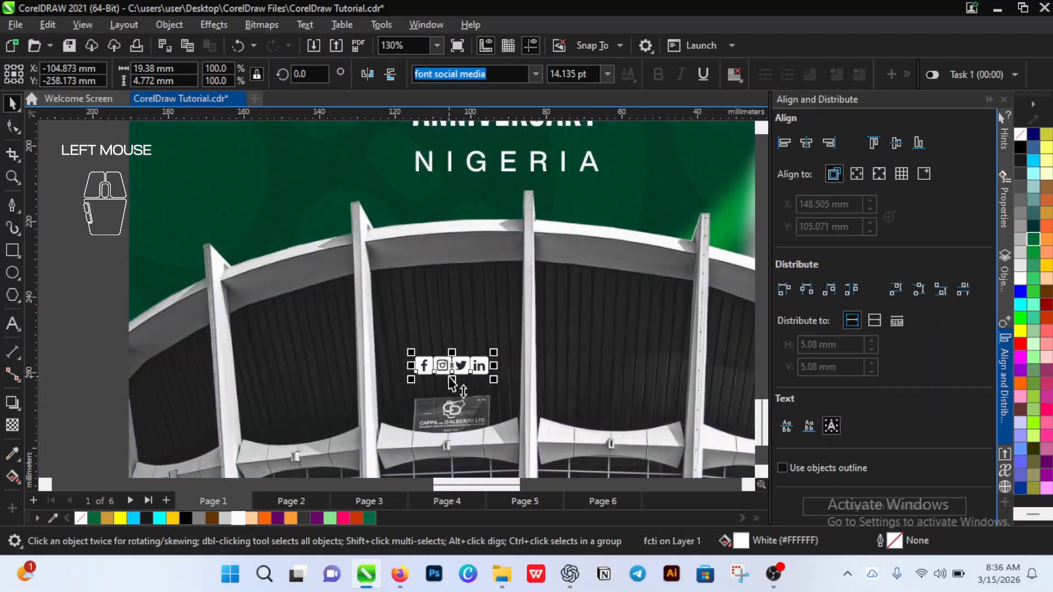
scroll(446, 374, down, 3)
scroll(446, 374, down, 2)
scroll(608, 373, up, 2)
click(618, 372)
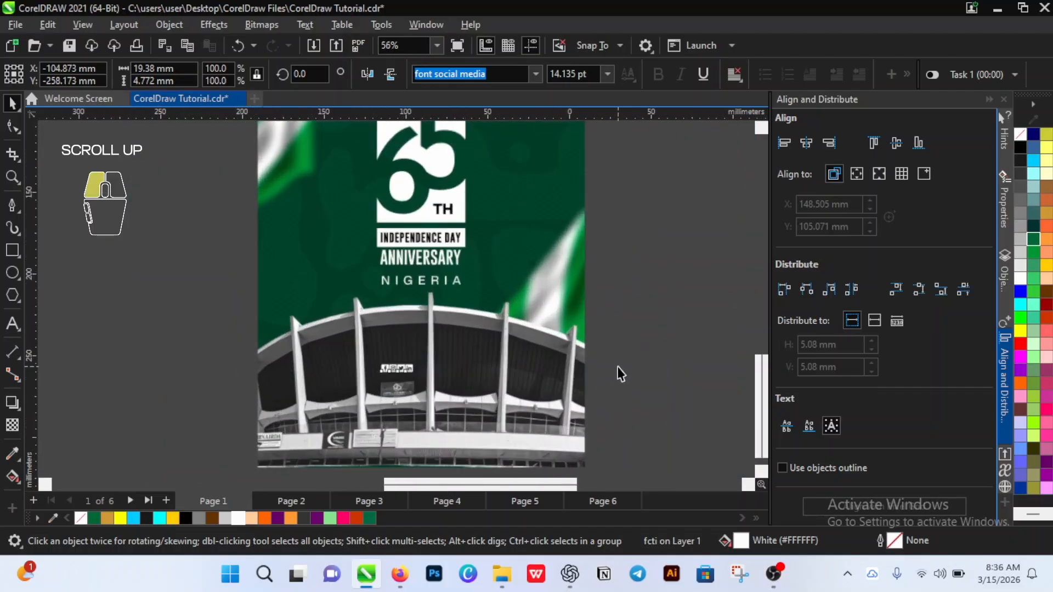
scroll(446, 387, down, 2)
scroll(451, 386, up, 2)
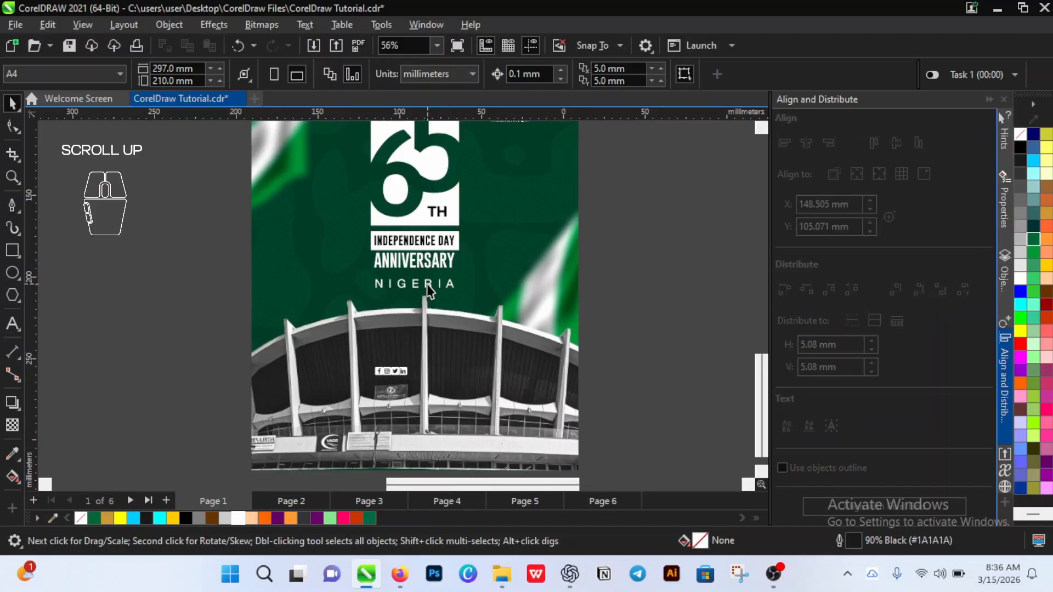
Step: Place a copy of the HAPPY text directly to the right of the social media icons
scroll(427, 284, down, 2)
drag(435, 170, 429, 342)
right_click(429, 342)
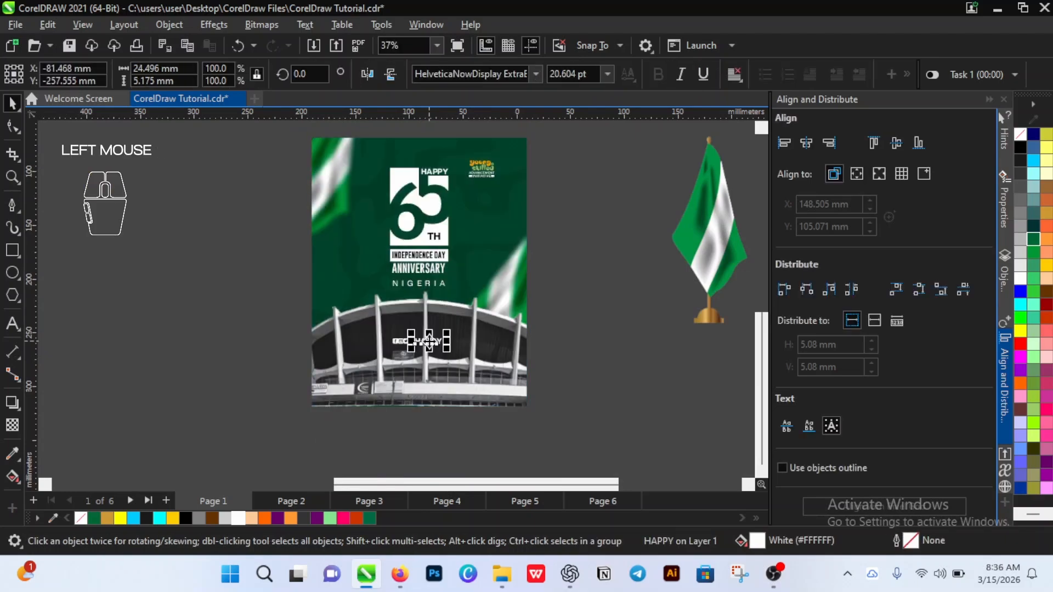
scroll(430, 341, up, 4)
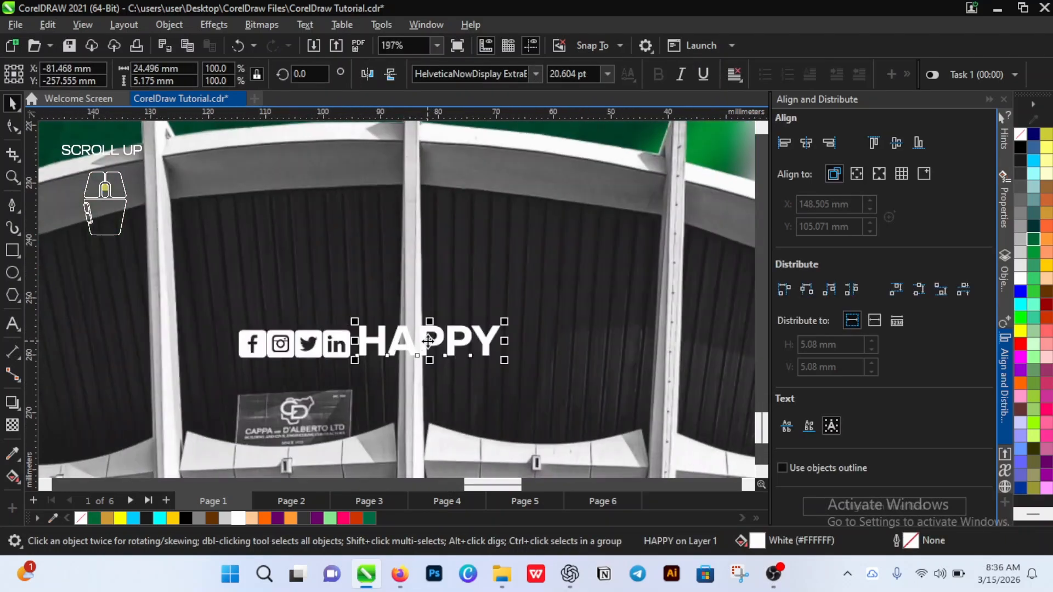
Step: Replace the copied HAPPY wording beside the icons with the designer's social media handle
double_click(428, 341)
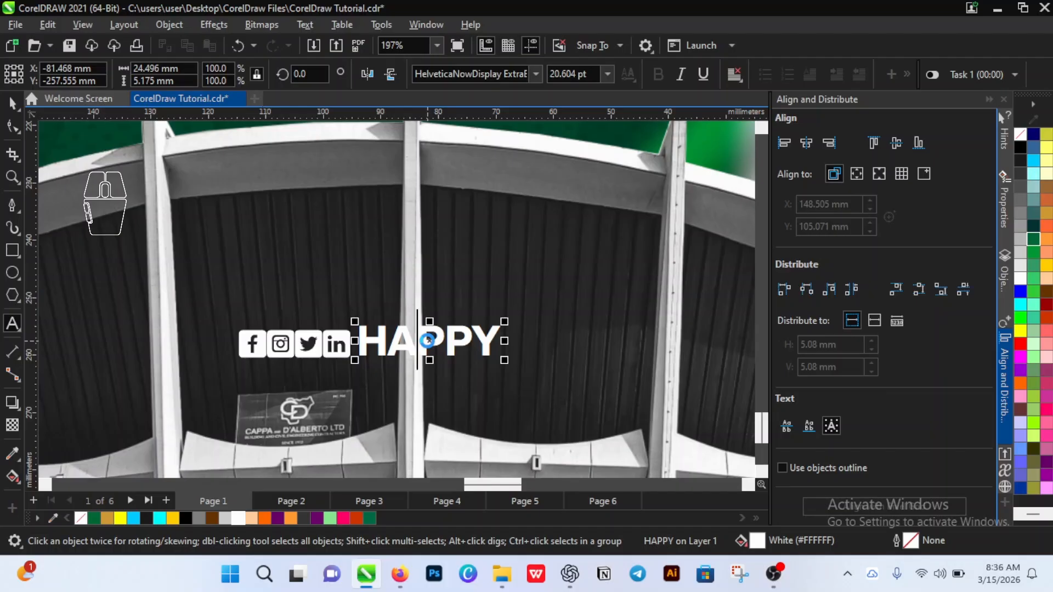
key(ctrl)
key(ctrl+a)
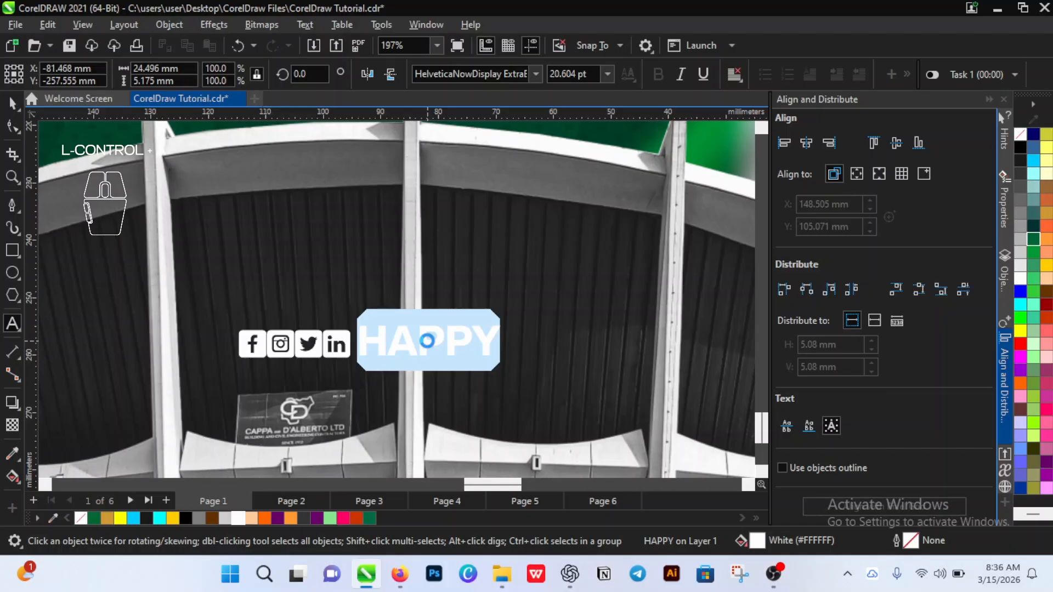
key(shift)
text(design)
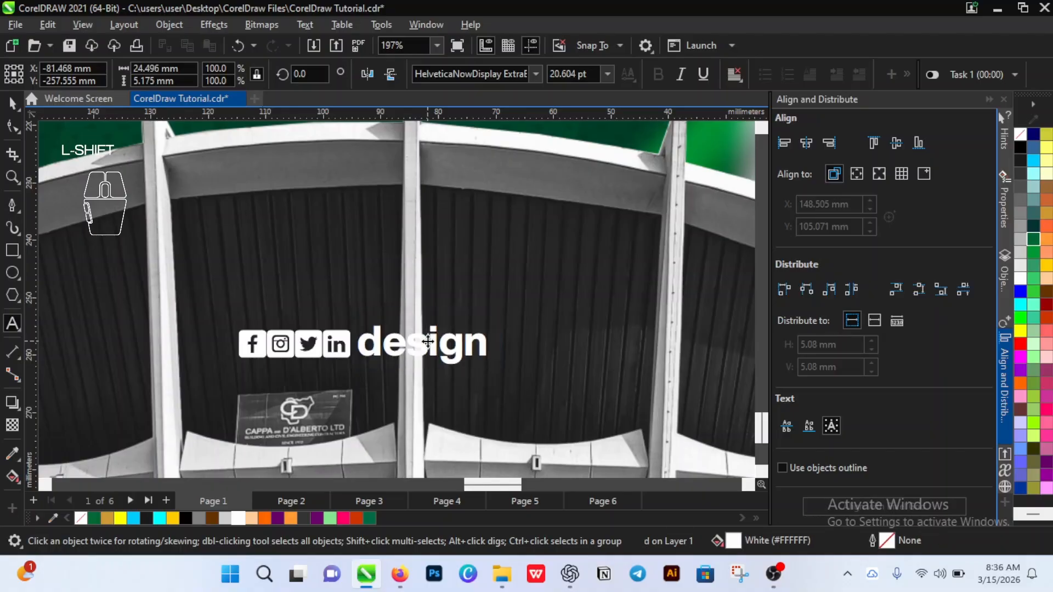
text(_marlee)
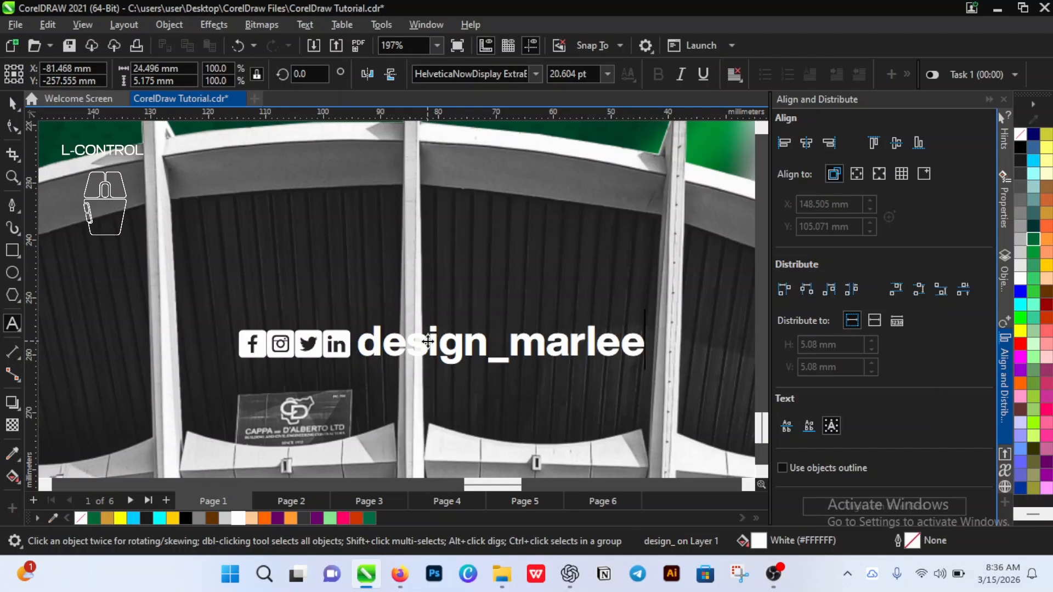
Step: Set the social media handle's font to HelveticaNowDisplay Medium and reduce it to about 37 mm wide beside the icons
key(ctrl+space)
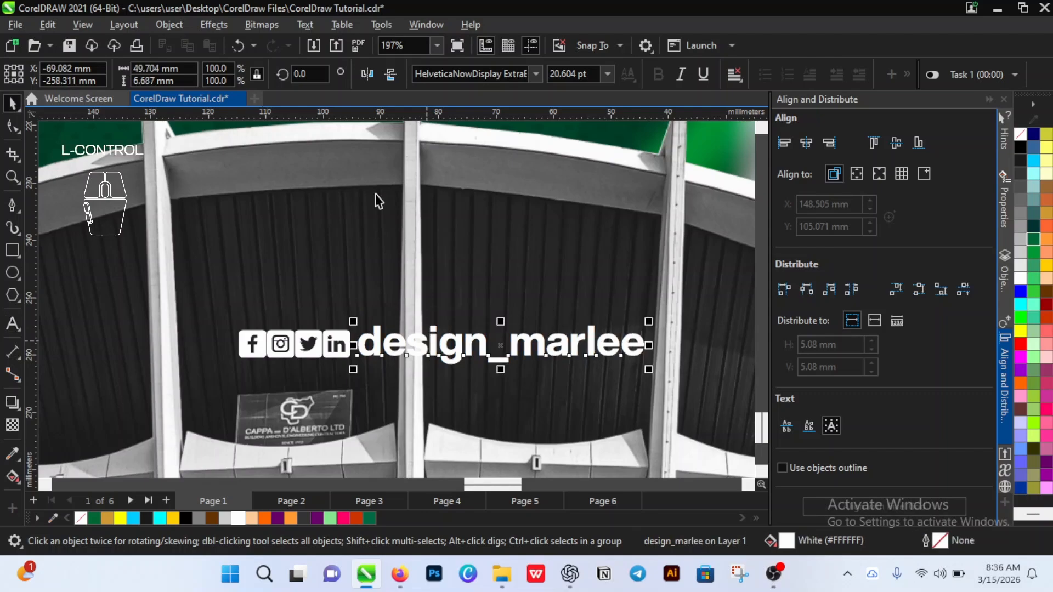
click(537, 74)
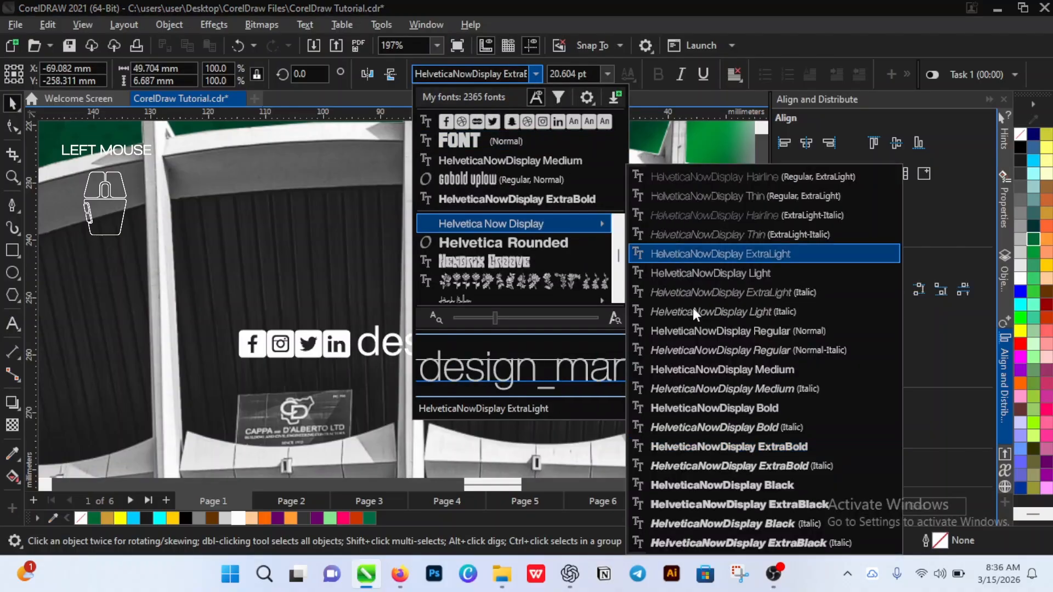
click(774, 368)
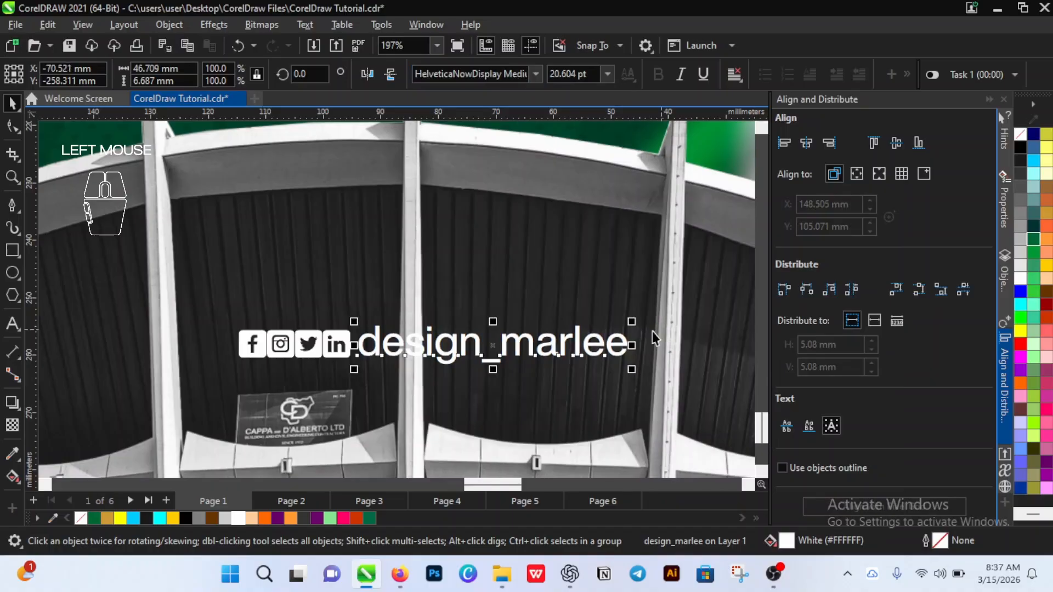
drag(632, 370, 564, 388)
scroll(415, 345, up, 1)
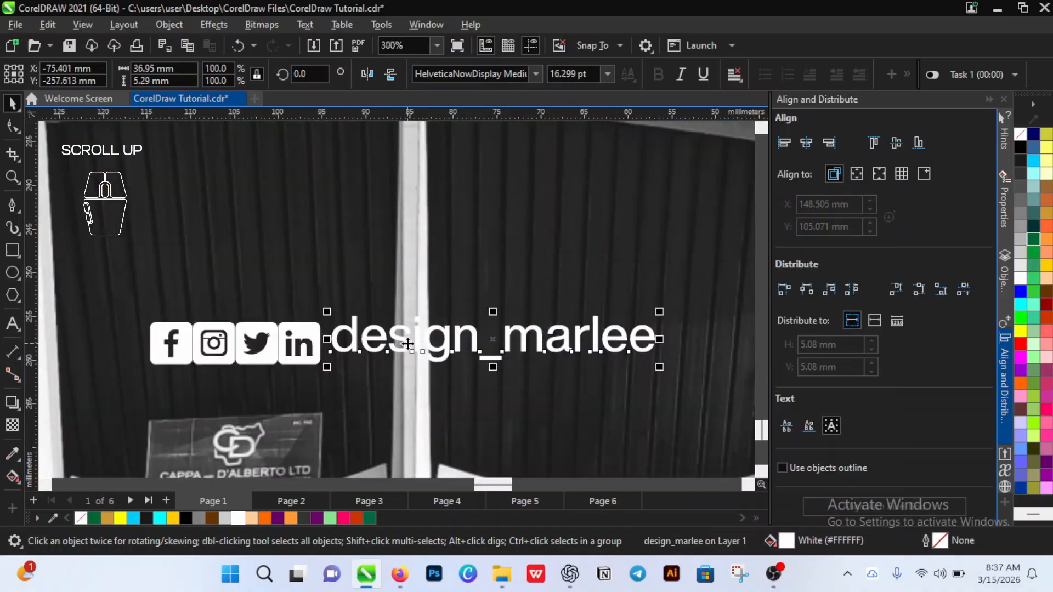
drag(436, 332, 439, 340)
Step: Align the social media icons and the handle on their vertical centres and group them
scroll(479, 334, down, 5)
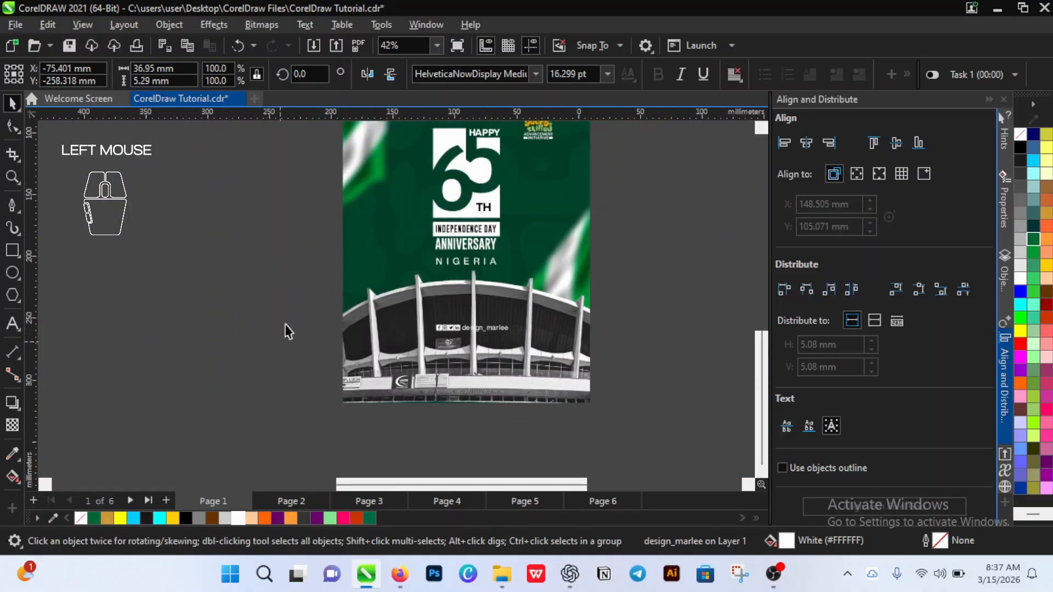
drag(286, 308, 540, 363)
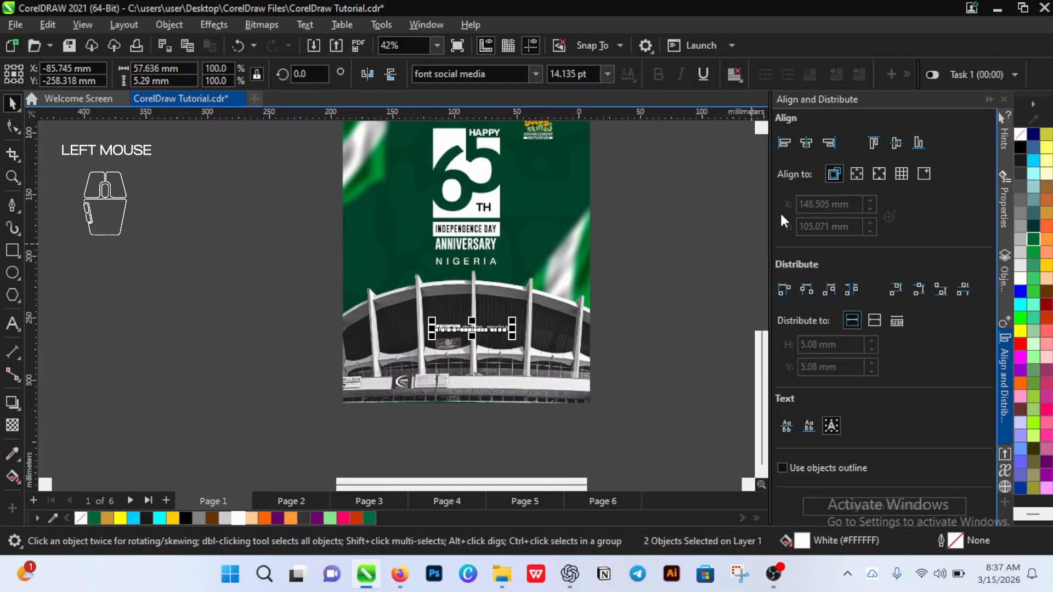
click(896, 144)
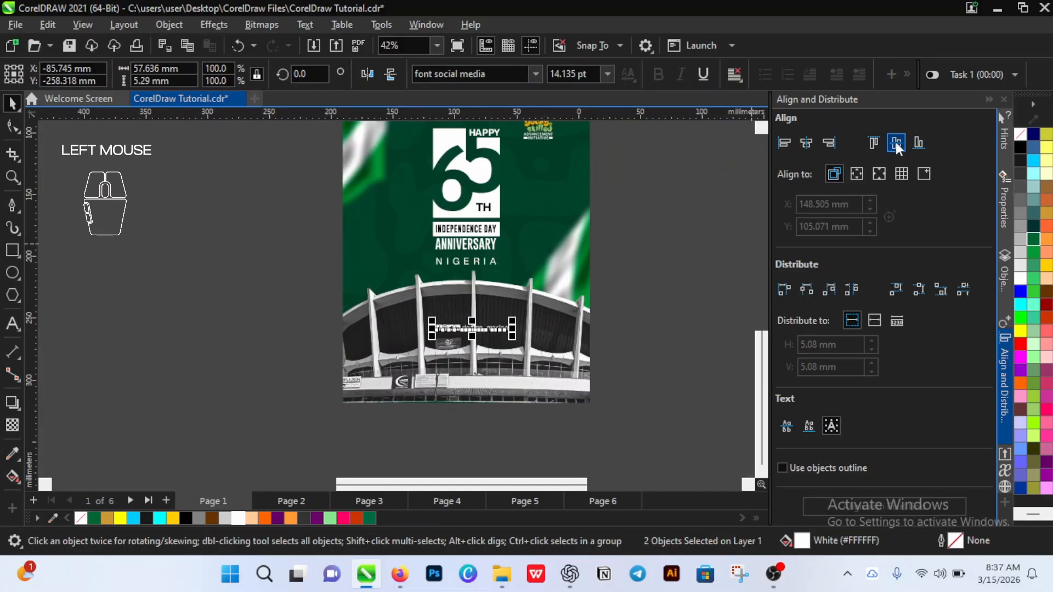
key(ctrl+g)
click(653, 293)
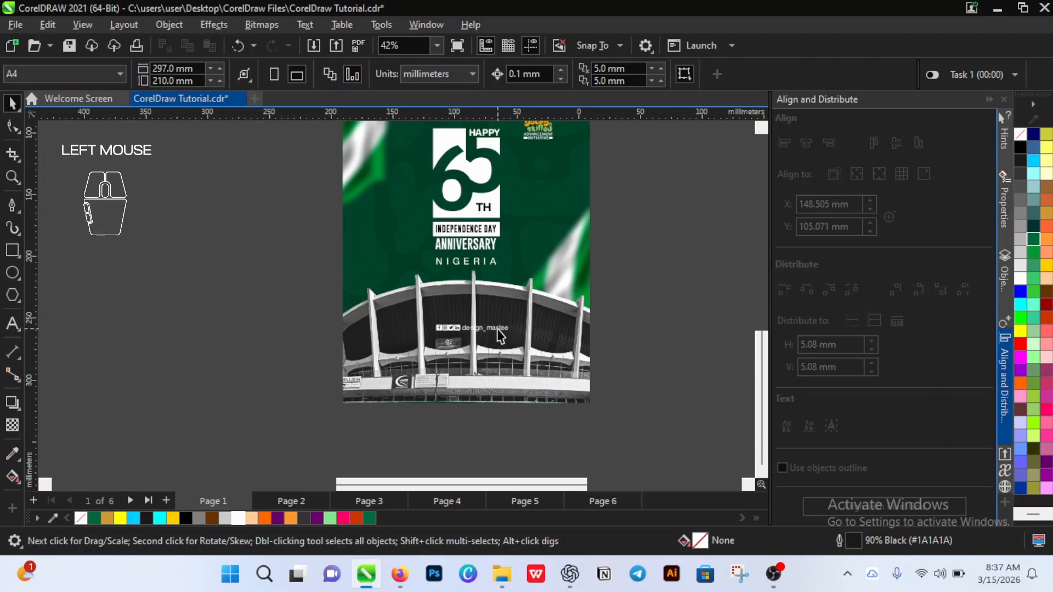
Step: Centre the icons-and-handle group horizontally on the new poster
mouse_move(495, 336)
mouse_down()
mouse_move(548, 312)
mouse_move(503, 337)
mouse_up()
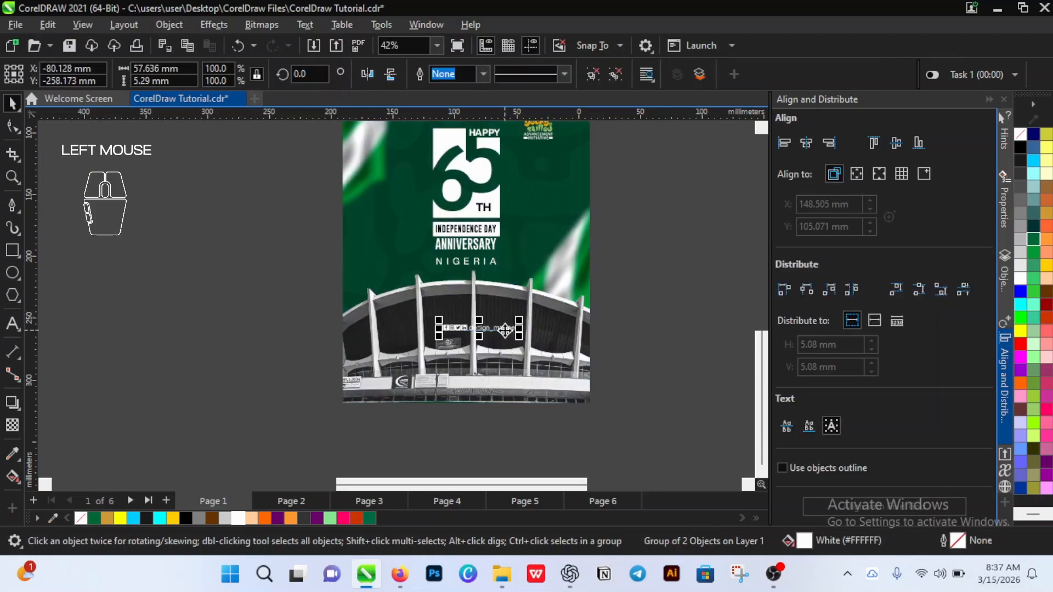
shift+click(519, 362)
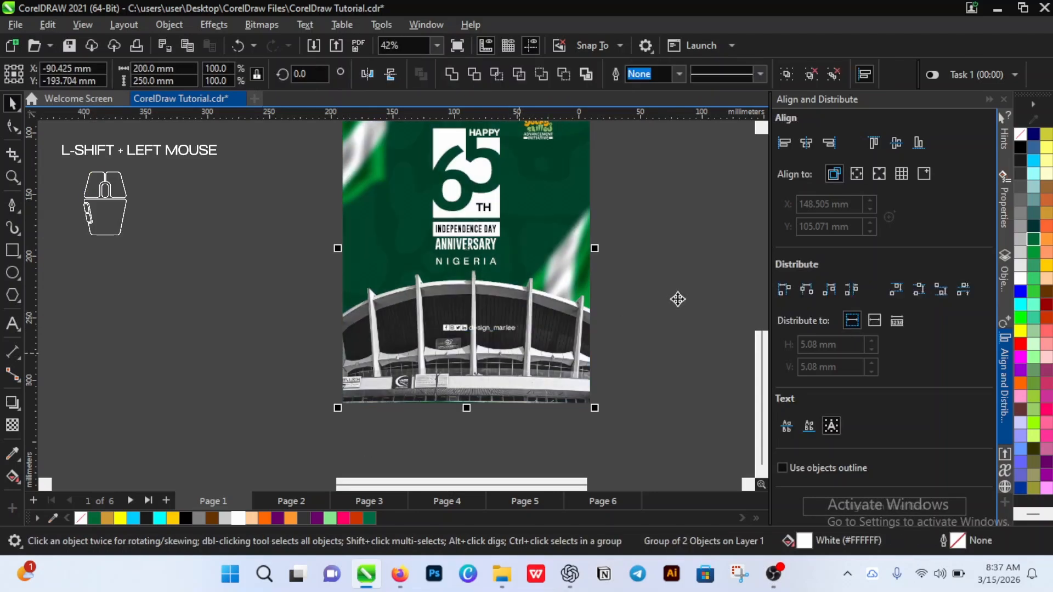
click(807, 143)
click(652, 297)
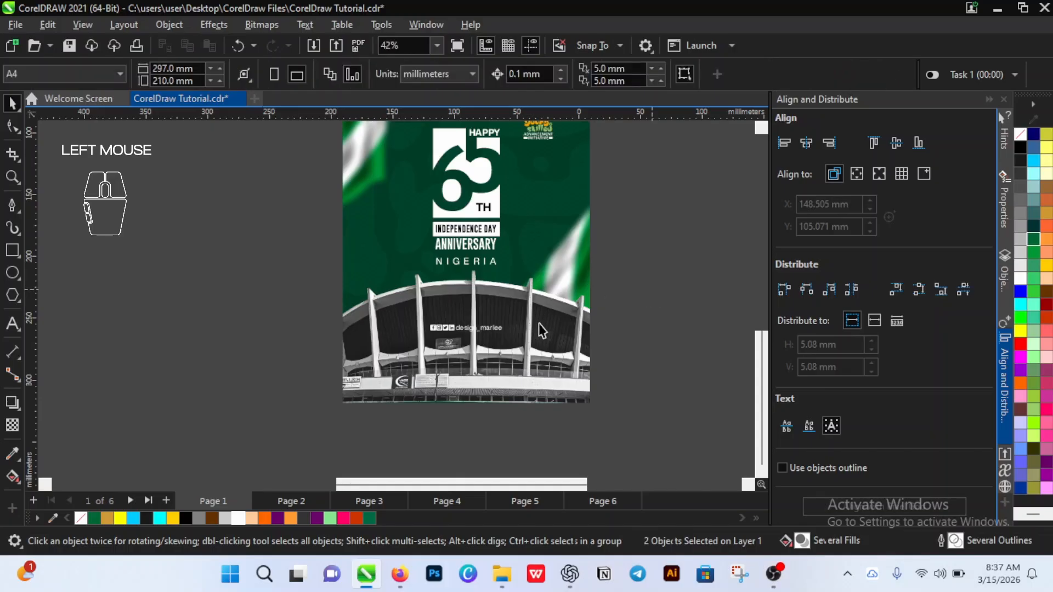
Step: Examine the new poster's overall layout, from the 65 artwork down to the stadium
scroll(542, 331, up, 1)
scroll(542, 274, down, 2)
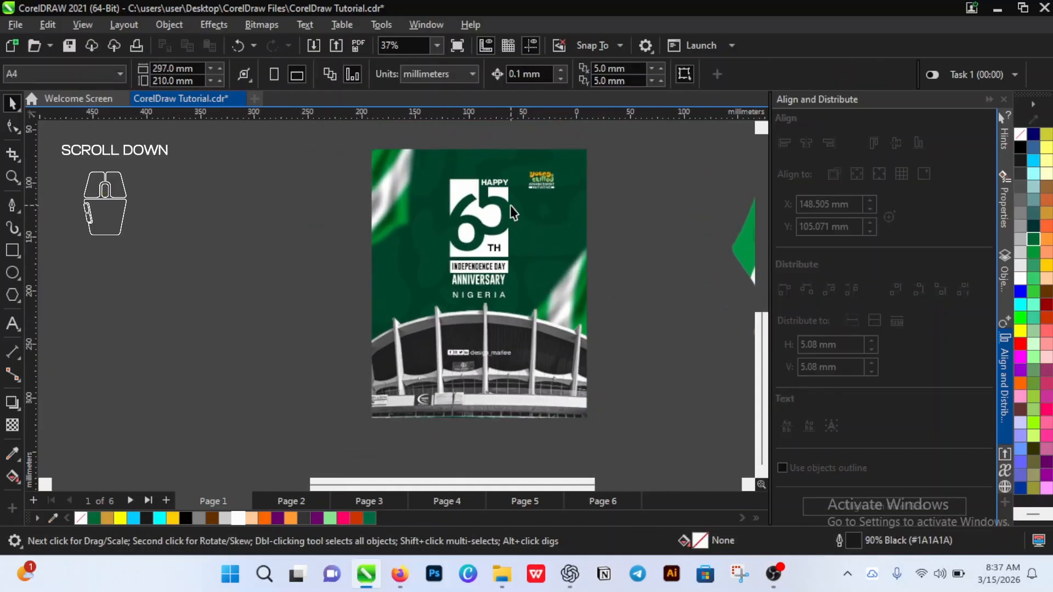
scroll(494, 225, down, 2)
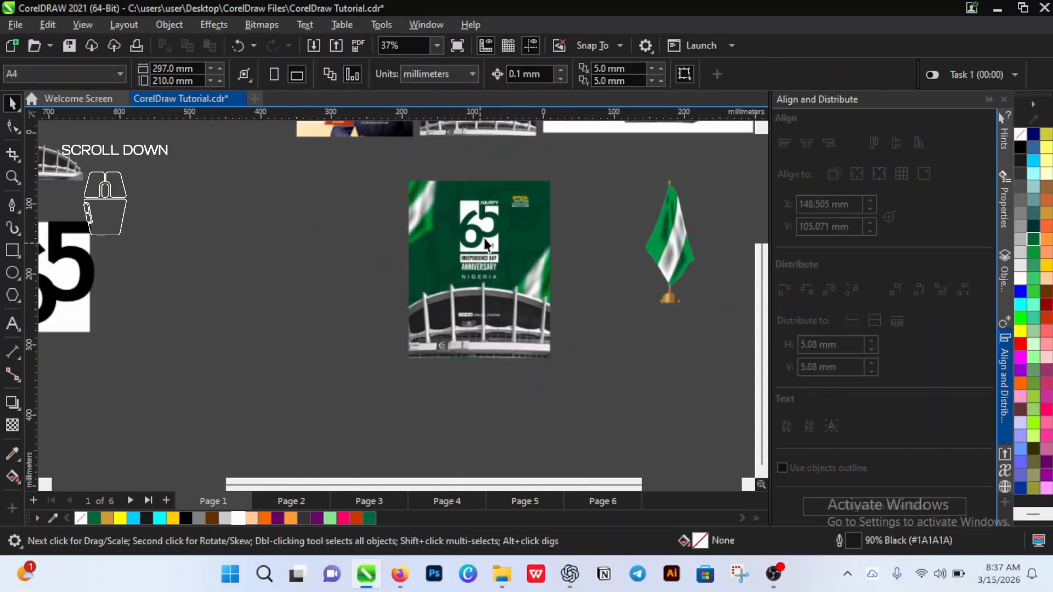
scroll(491, 207, up, 1)
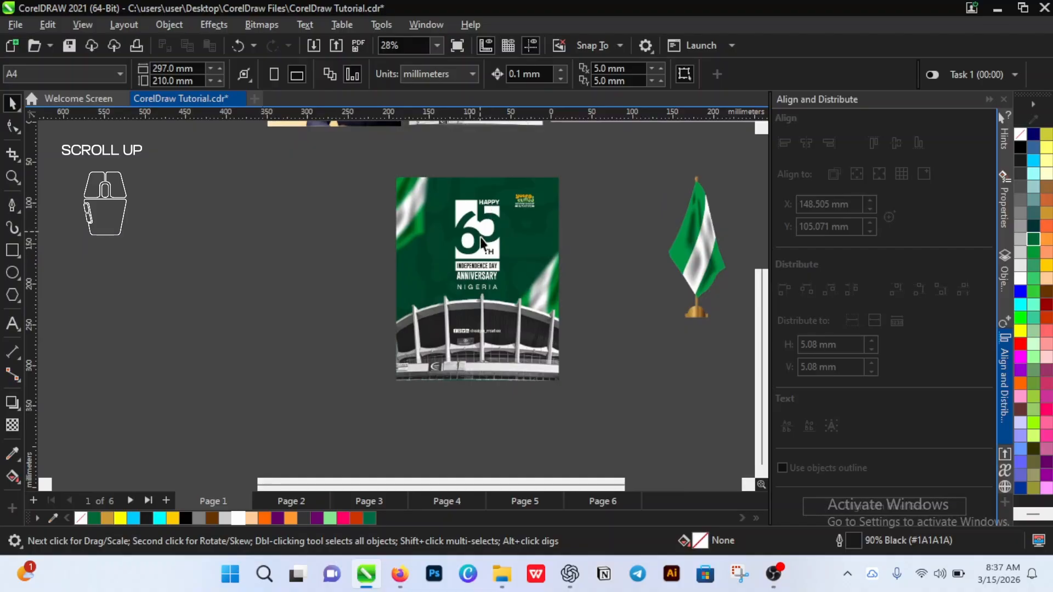
scroll(482, 273, down, 3)
scroll(484, 268, up, 4)
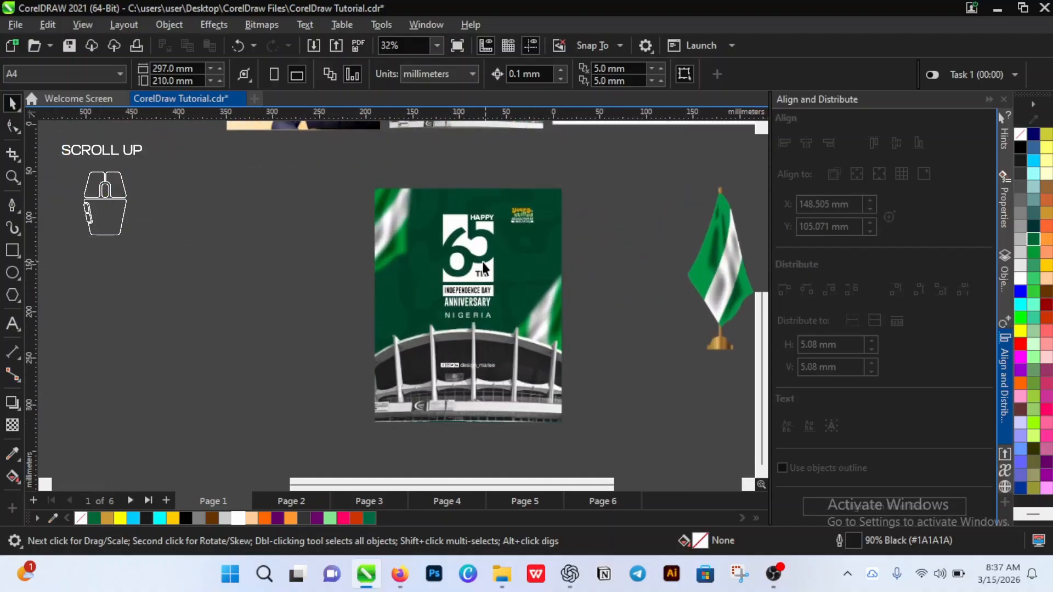
scroll(483, 269, up, 3)
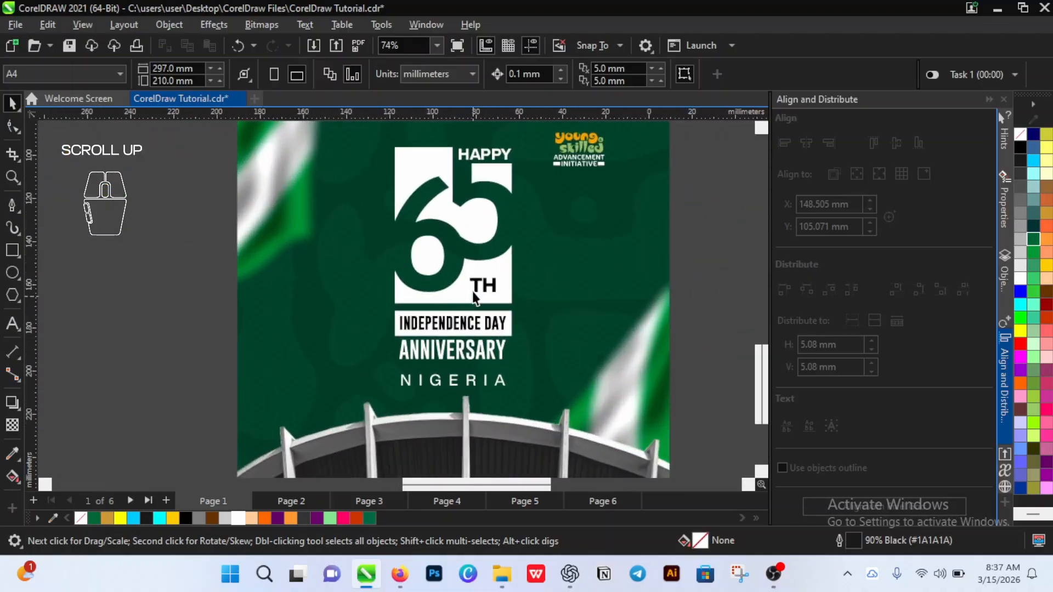
scroll(475, 297, up, 1)
scroll(475, 292, down, 4)
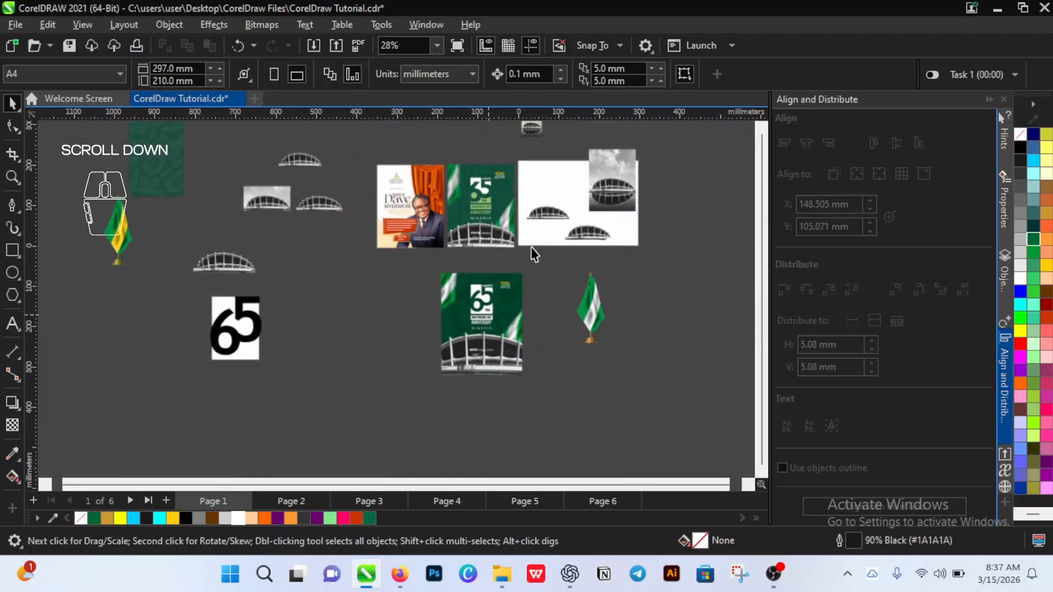
Step: Inspect the font and fill colour of the TH text on the reference poster
scroll(469, 179, up, 5)
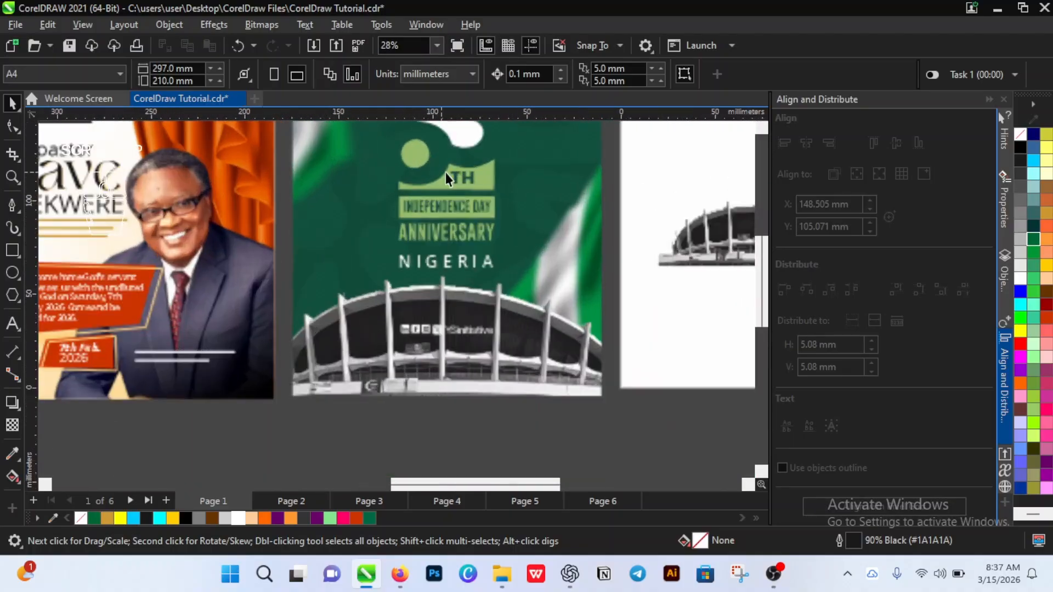
scroll(445, 177, up, 6)
click(472, 179)
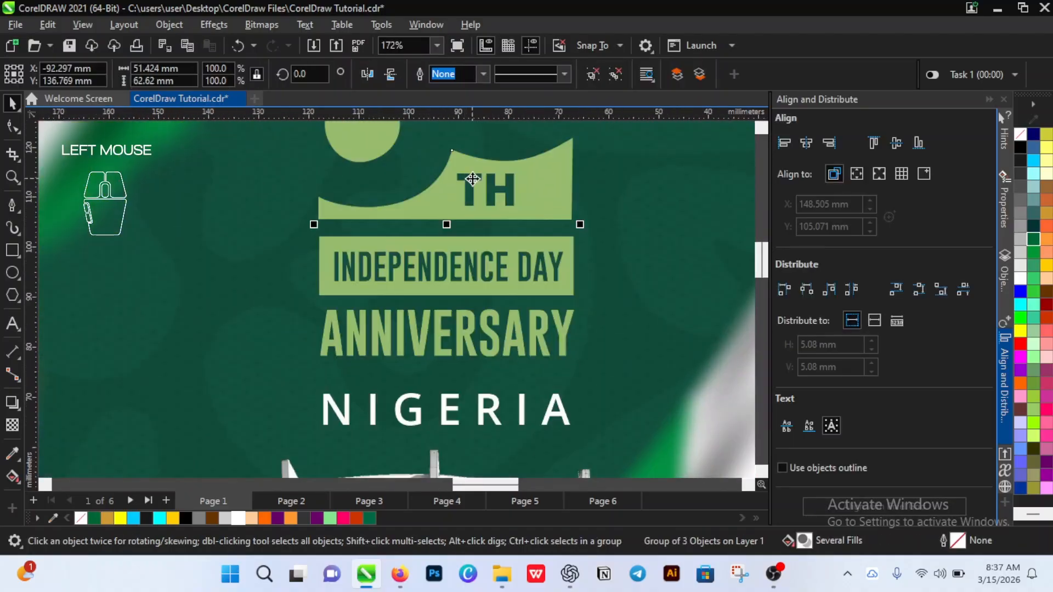
ctrl+click(472, 180)
Step: Inspect the TH text and the white 65 shape on the new poster
scroll(529, 216, down, 5)
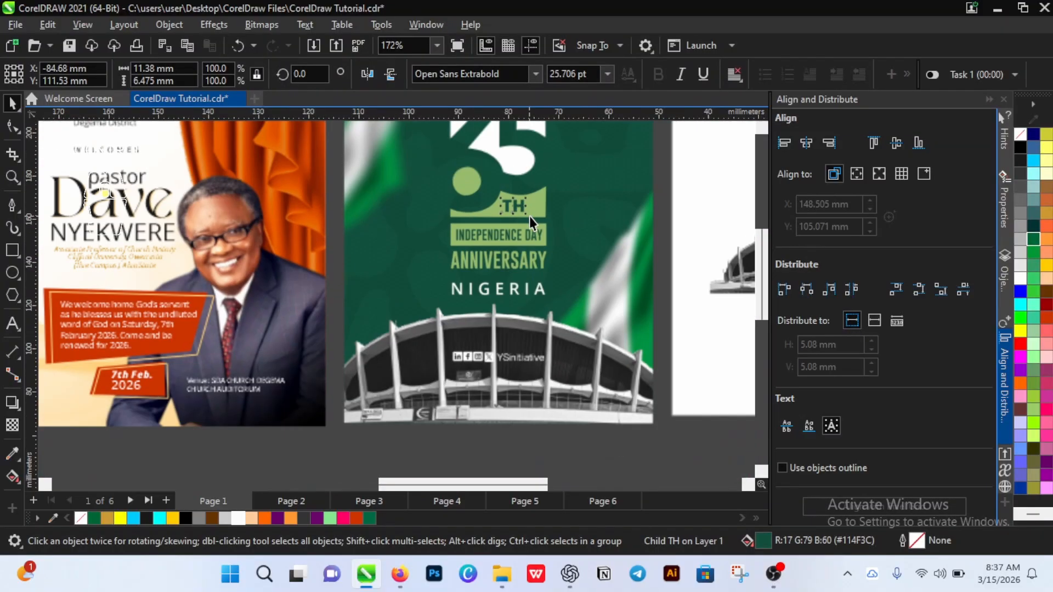
scroll(523, 254, down, 2)
scroll(540, 340, up, 6)
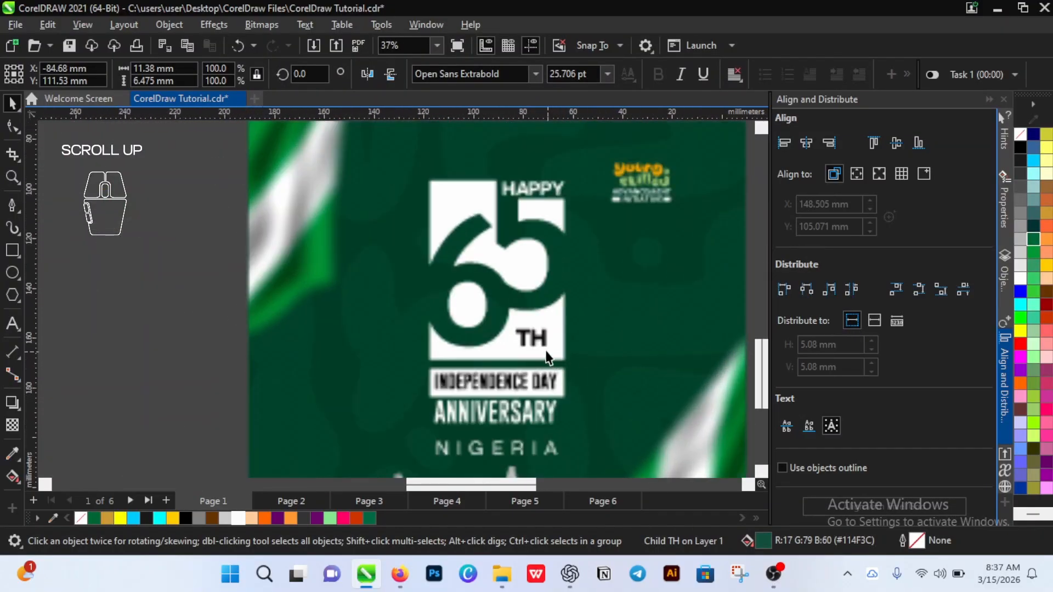
scroll(540, 339, down, 3)
scroll(529, 347, up, 2)
click(529, 334)
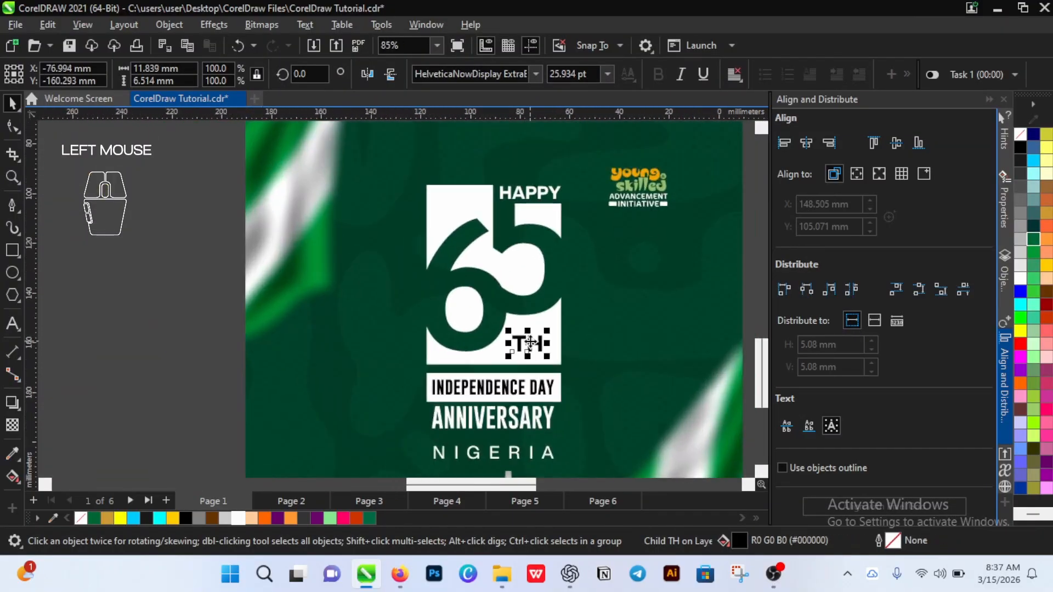
click(476, 310)
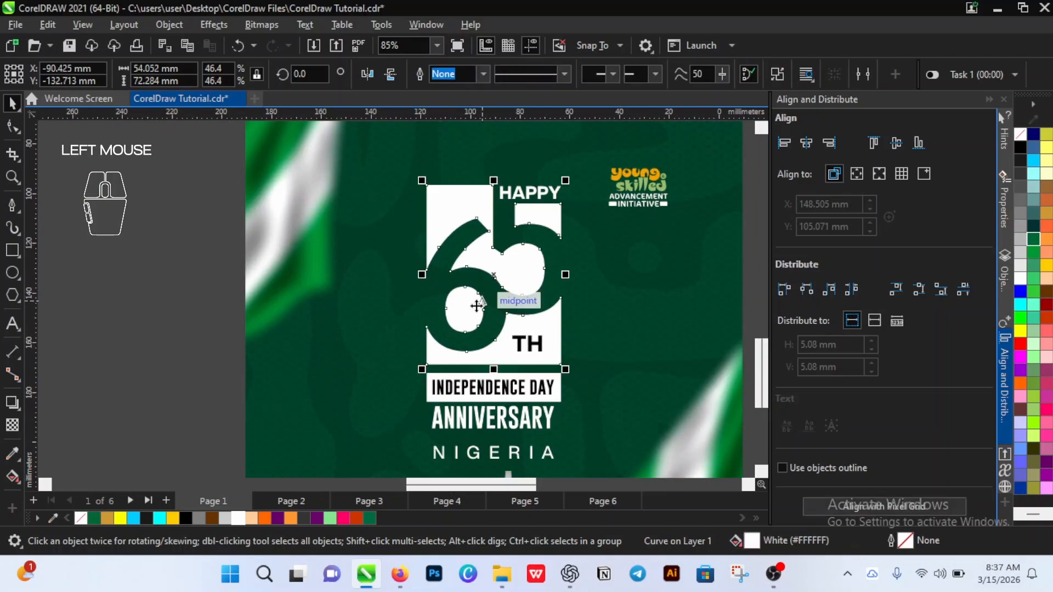
click(541, 346)
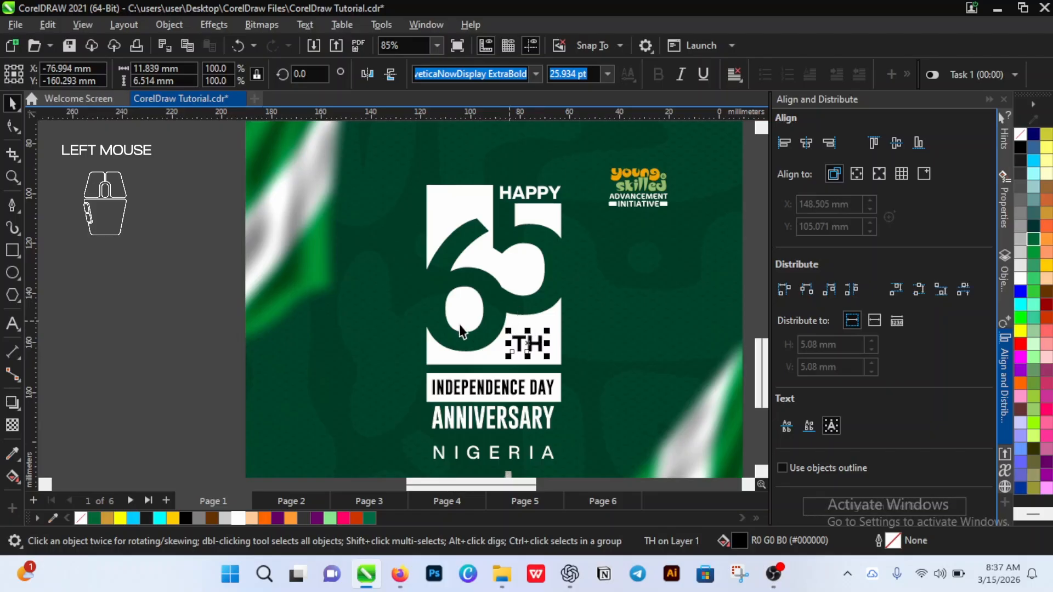
shift+click(557, 310)
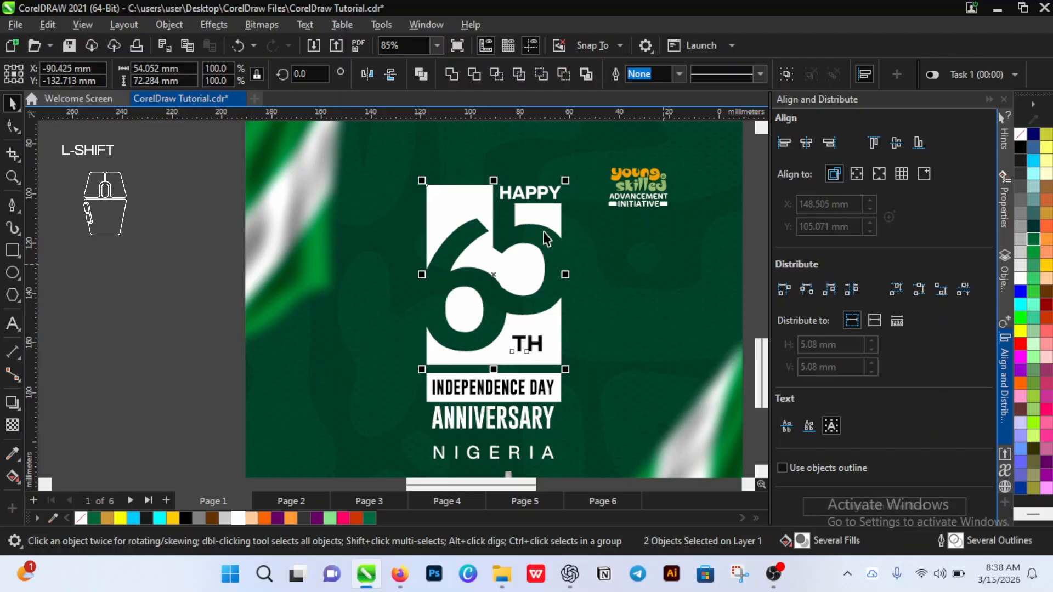
click(226, 365)
Step: Sample the new poster's dark green background into the document palette and fill the TH text with that #003E26 green
click(524, 346)
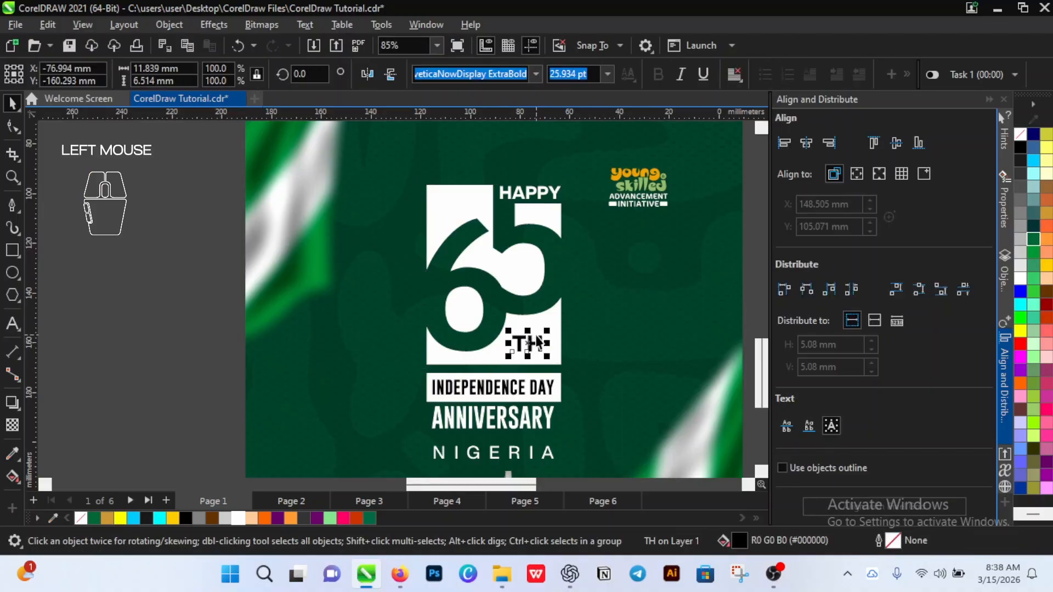
scroll(528, 342, up, 3)
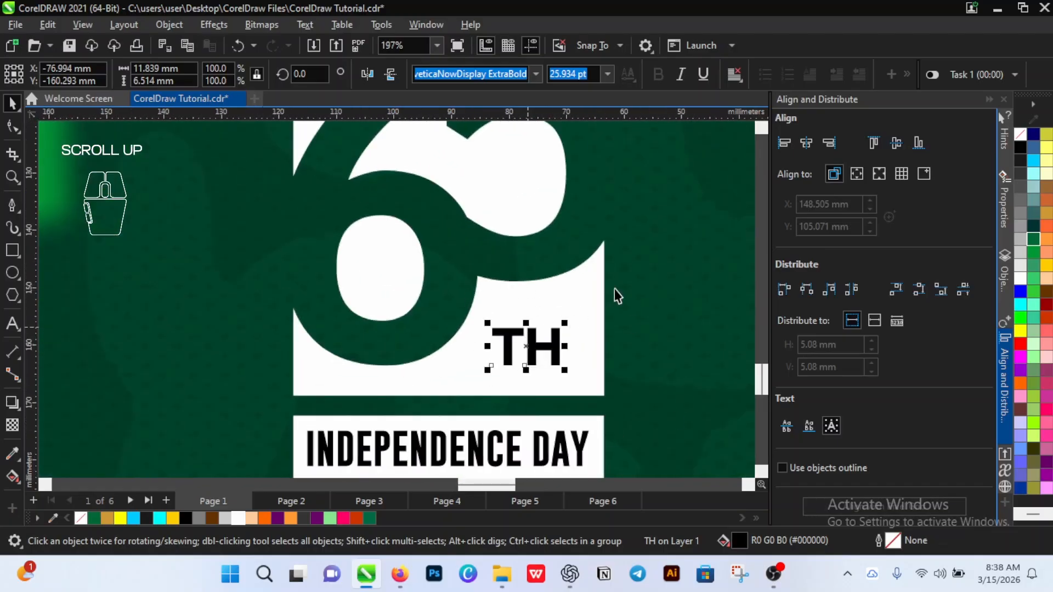
scroll(598, 356, down, 3)
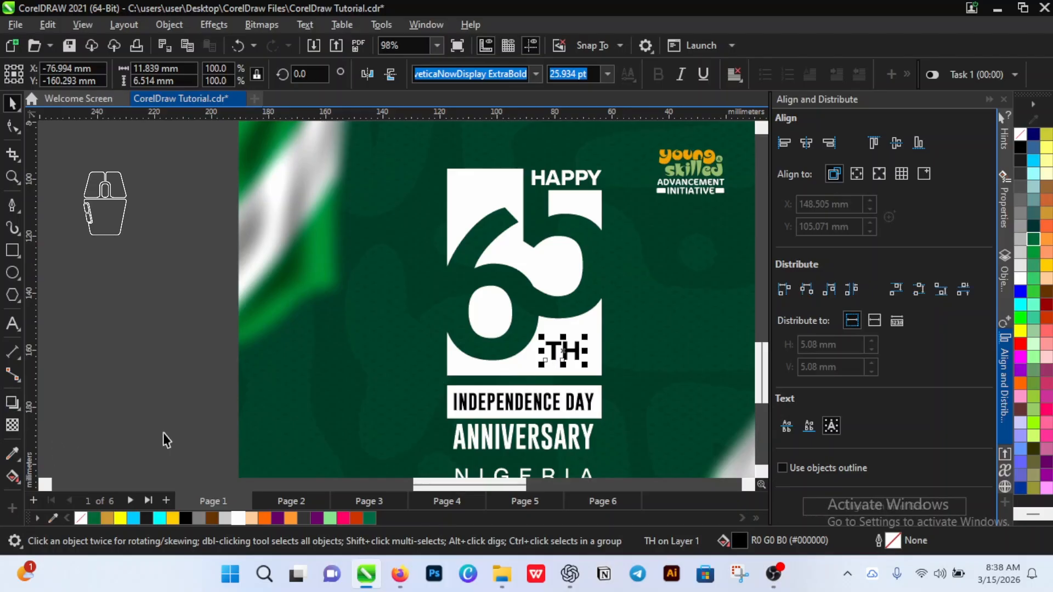
click(55, 518)
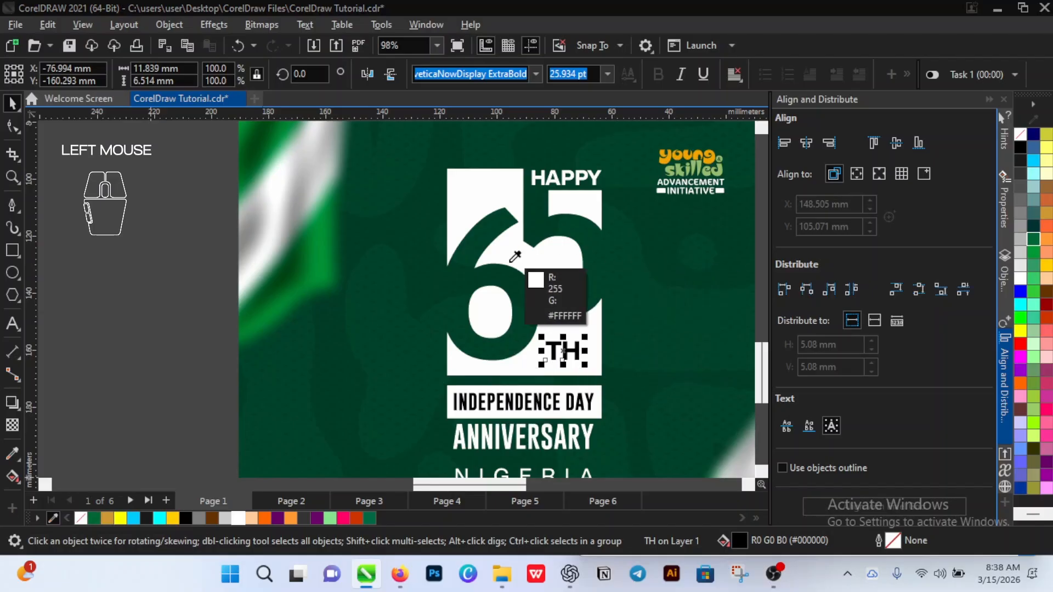
click(419, 227)
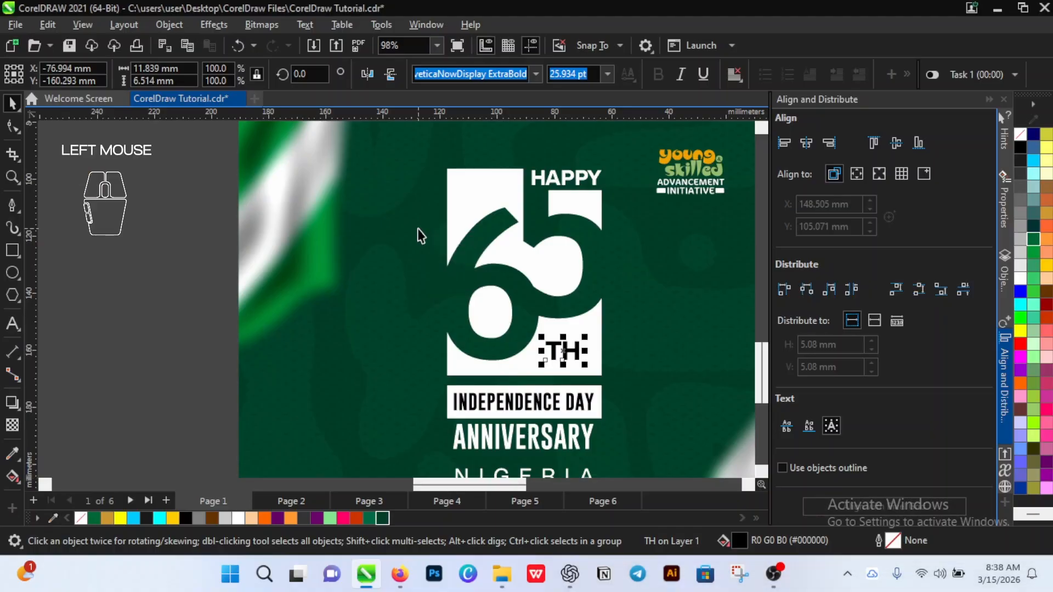
click(385, 518)
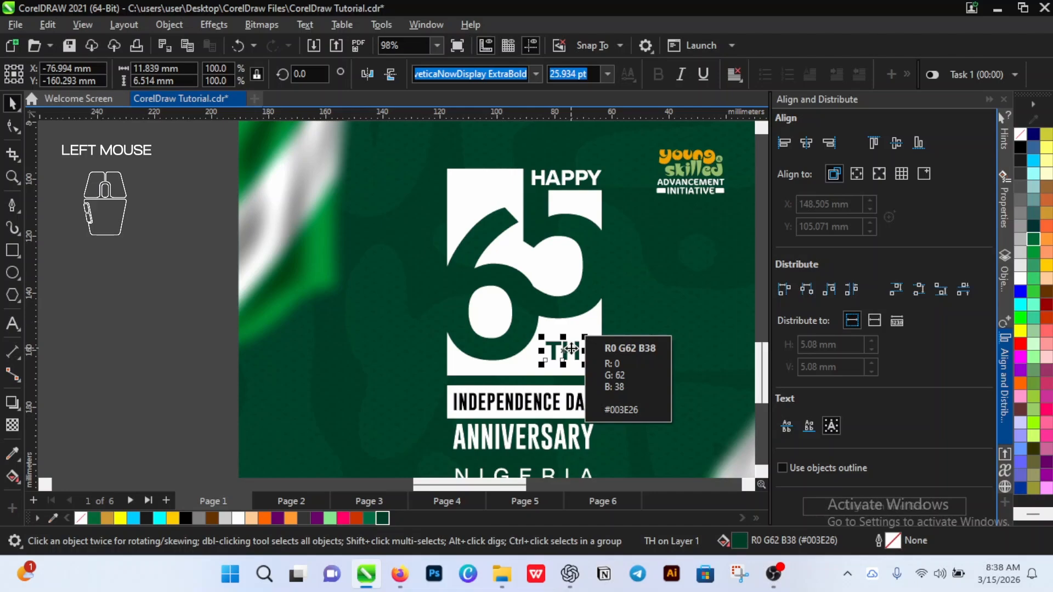
Step: Change the TH text's font to HelveticaNowDisplay Black
click(535, 74)
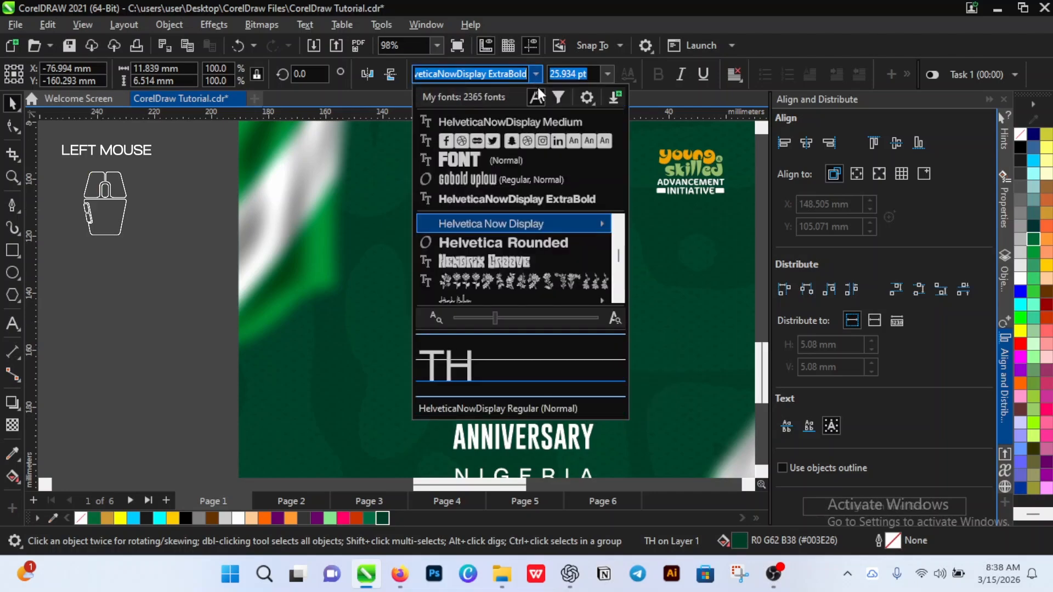
mouse_move(600, 223)
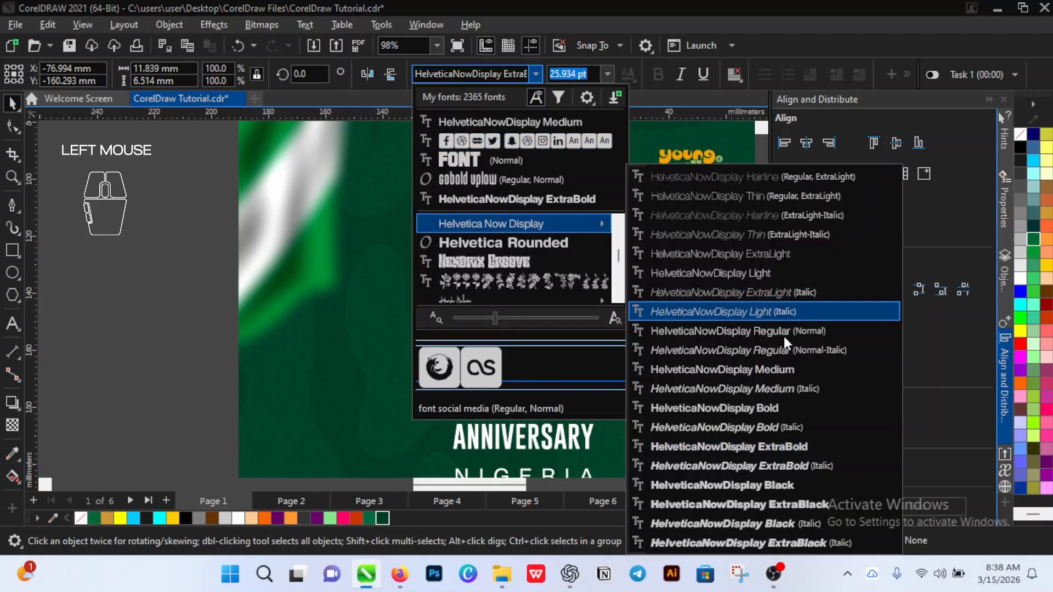
click(807, 484)
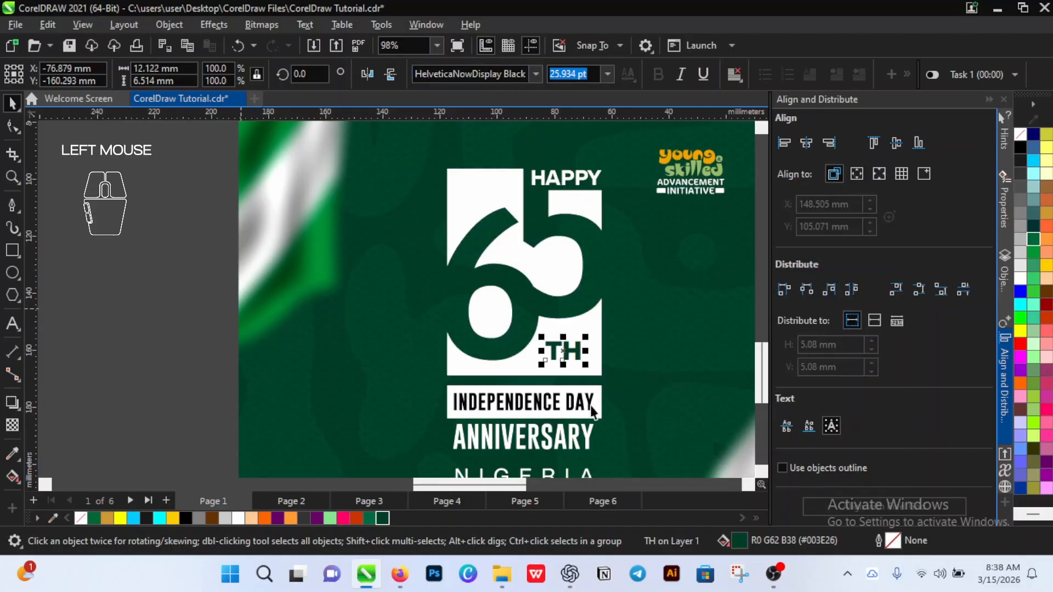
Step: Try the HelveticaNowDisplay Black font on the INDEPENDENCE DAY text, and undo the font change
click(545, 406)
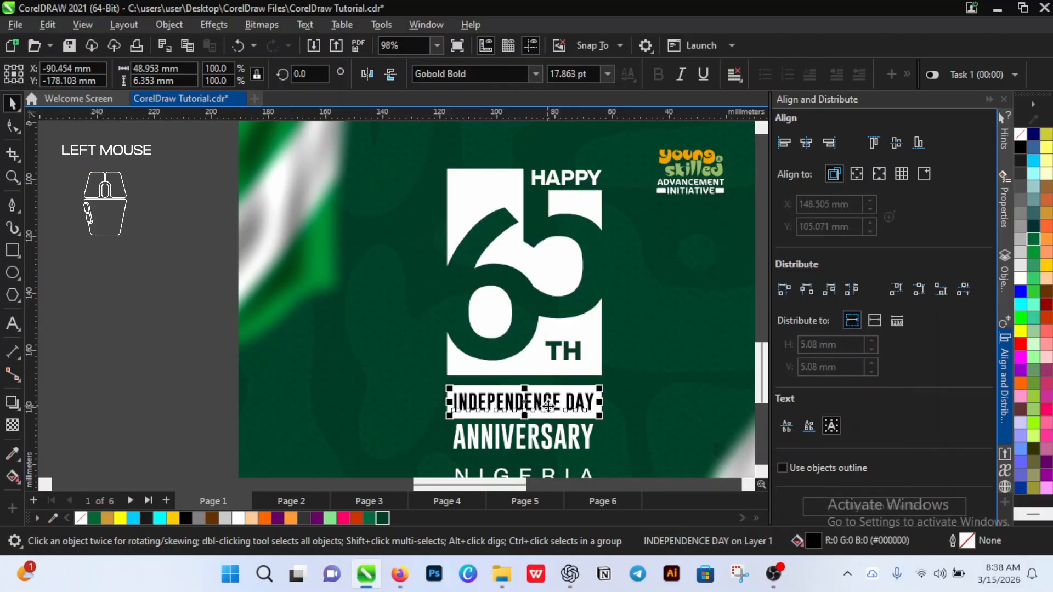
click(536, 73)
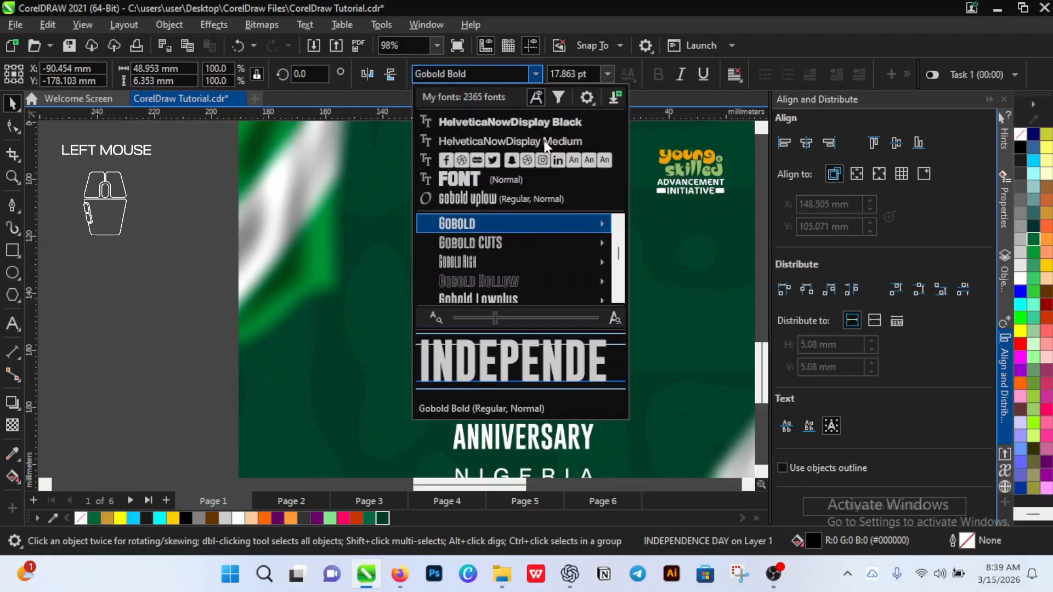
click(542, 122)
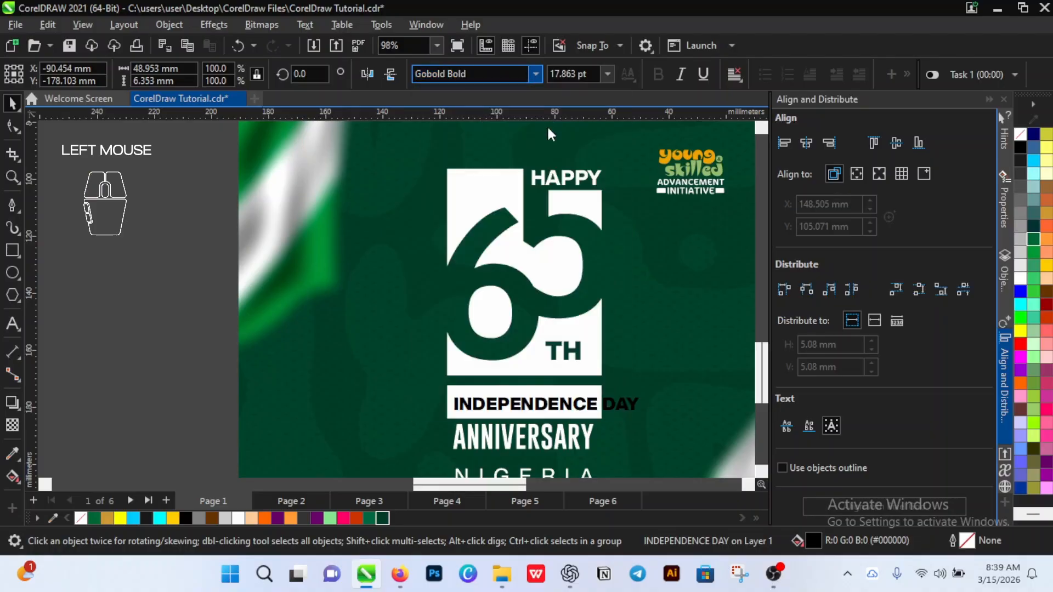
key(ctrl+z)
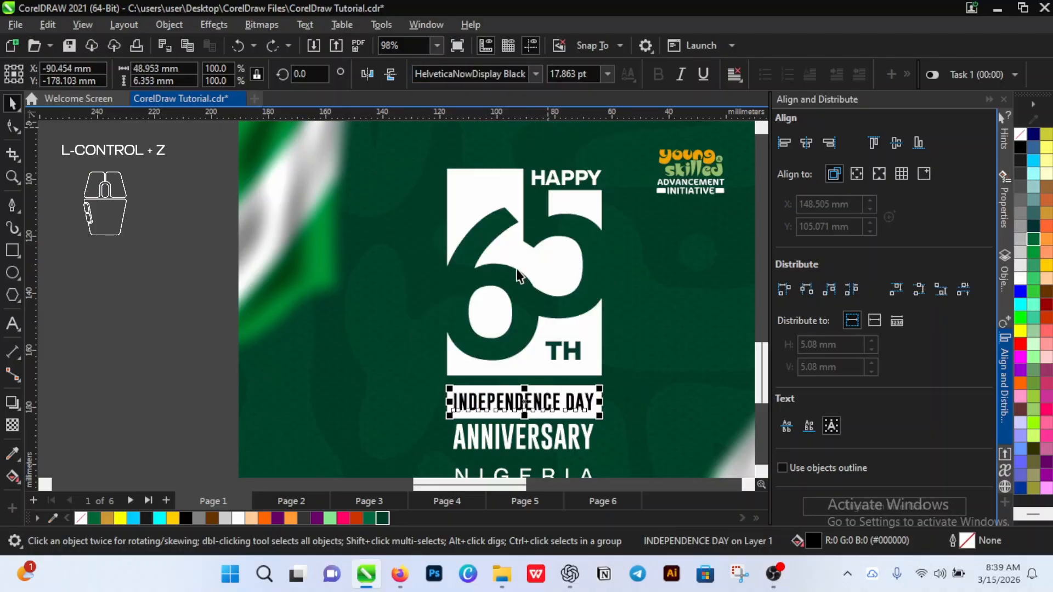
Step: Fill the INDEPENDENCE DAY text with the #003E26 dark green and deselect it
click(383, 514)
click(150, 362)
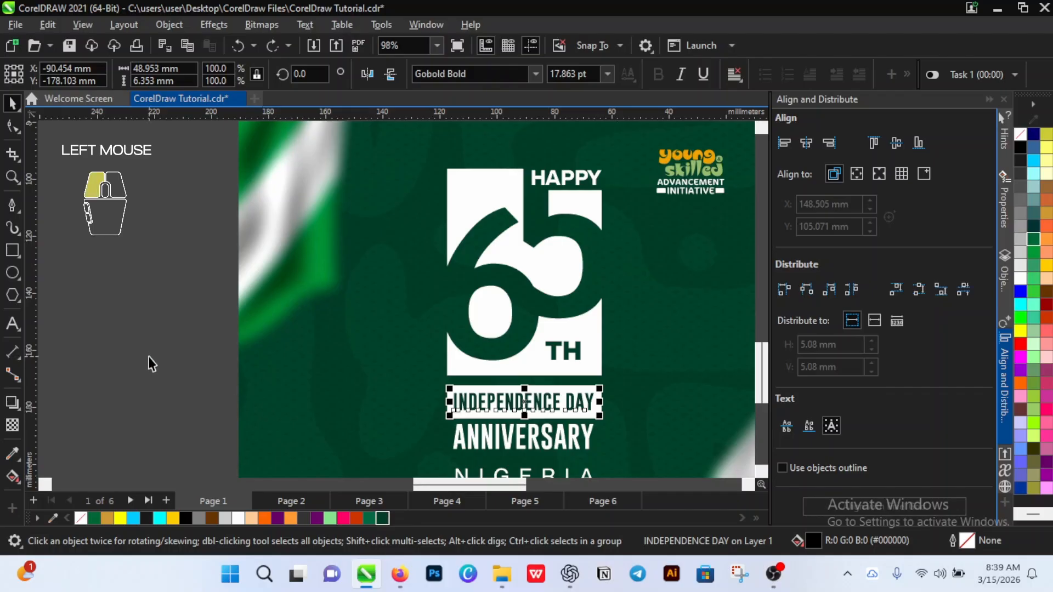
scroll(448, 344, down, 2)
scroll(554, 417, up, 2)
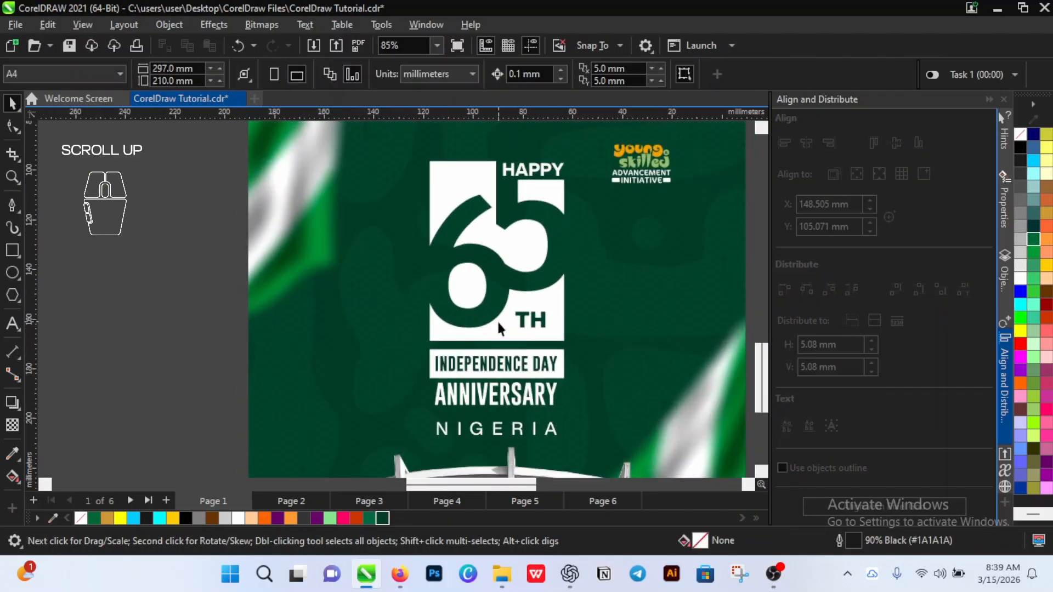
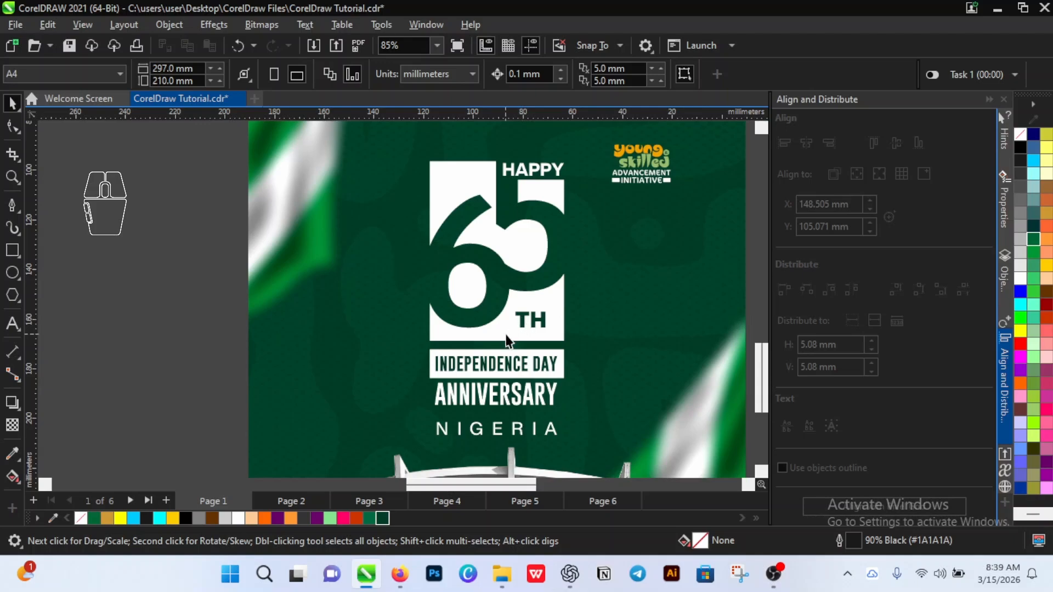
scroll(483, 324, down, 3)
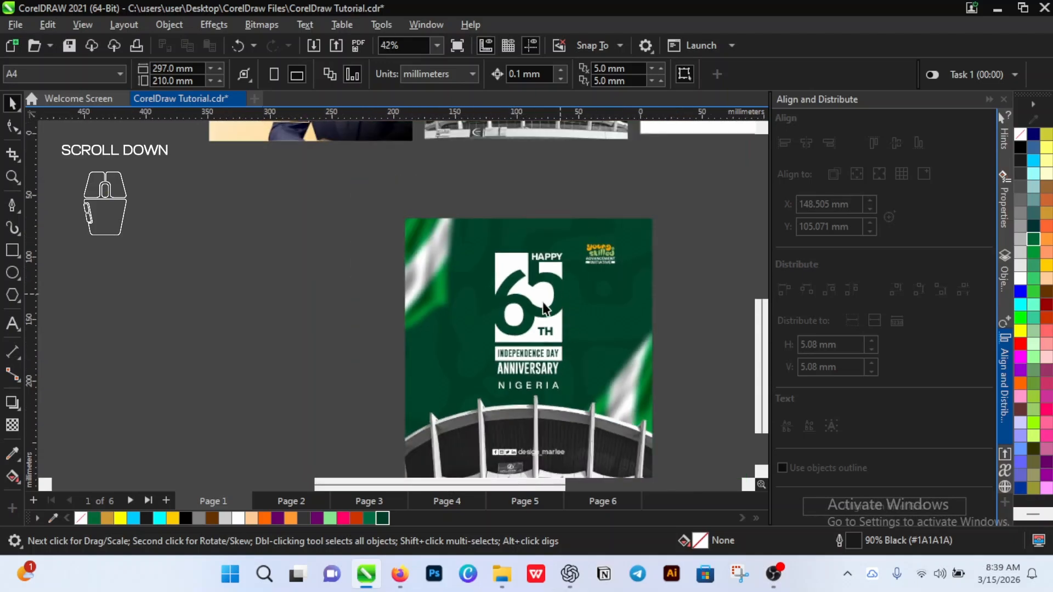
scroll(505, 325, up, 2)
Step: Examine the node groups that form the separate parts of the white 65 curve
click(502, 321)
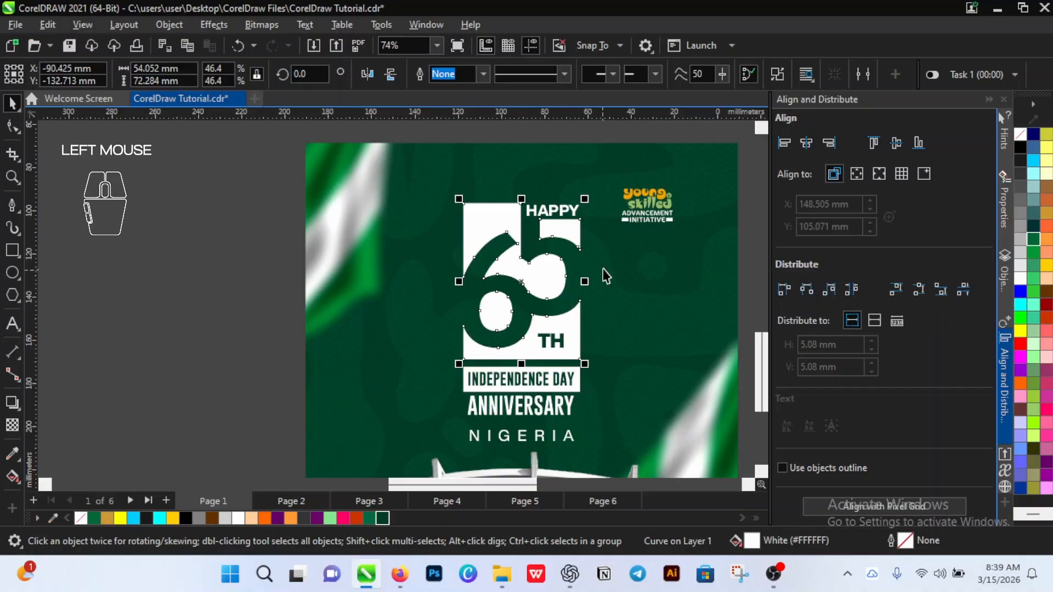
scroll(603, 271, up, 2)
scroll(496, 225, down, 1)
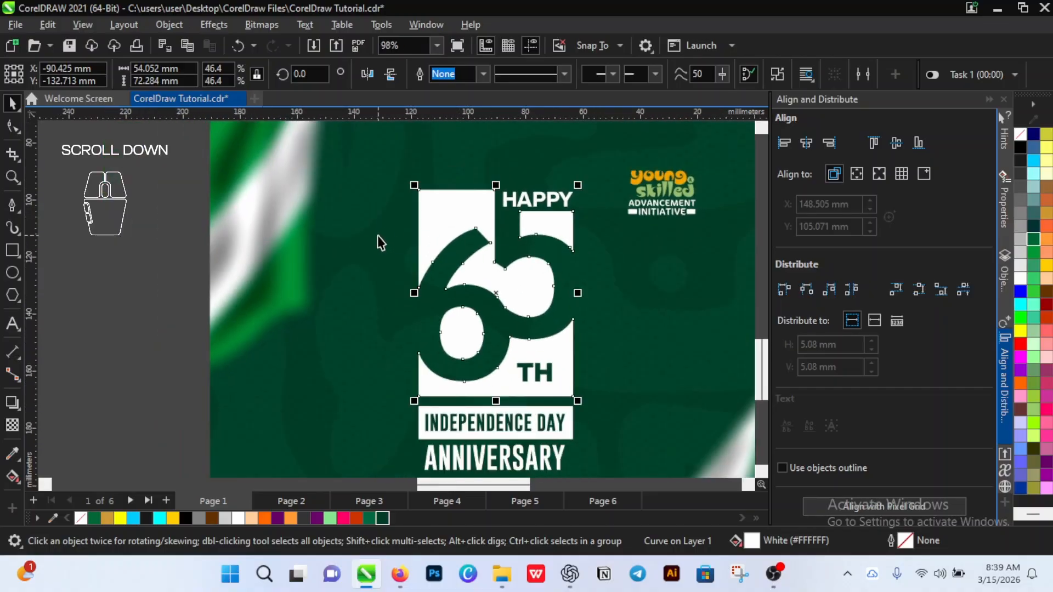
click(385, 219)
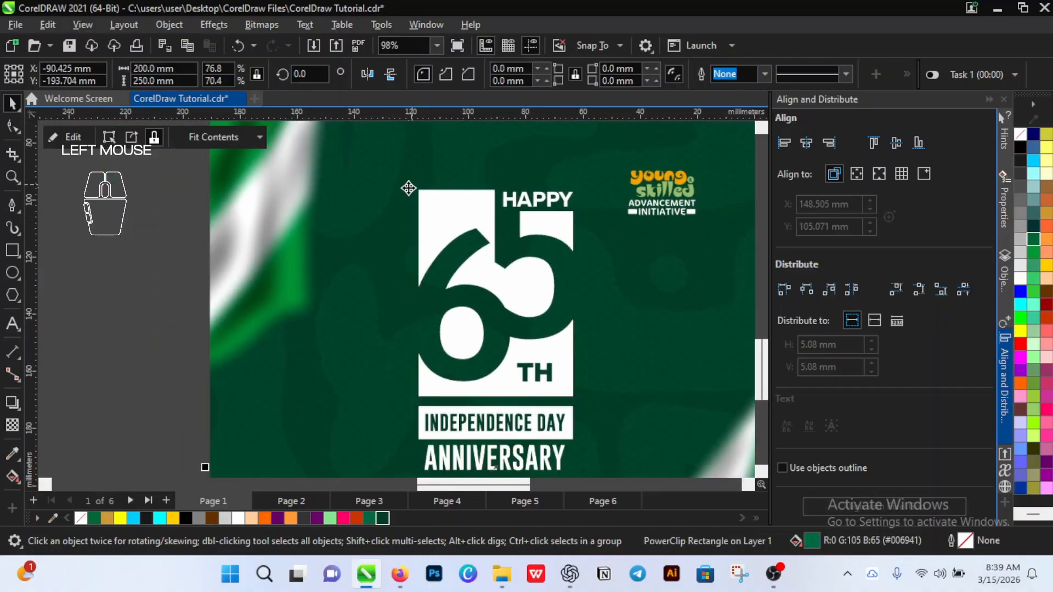
click(441, 209)
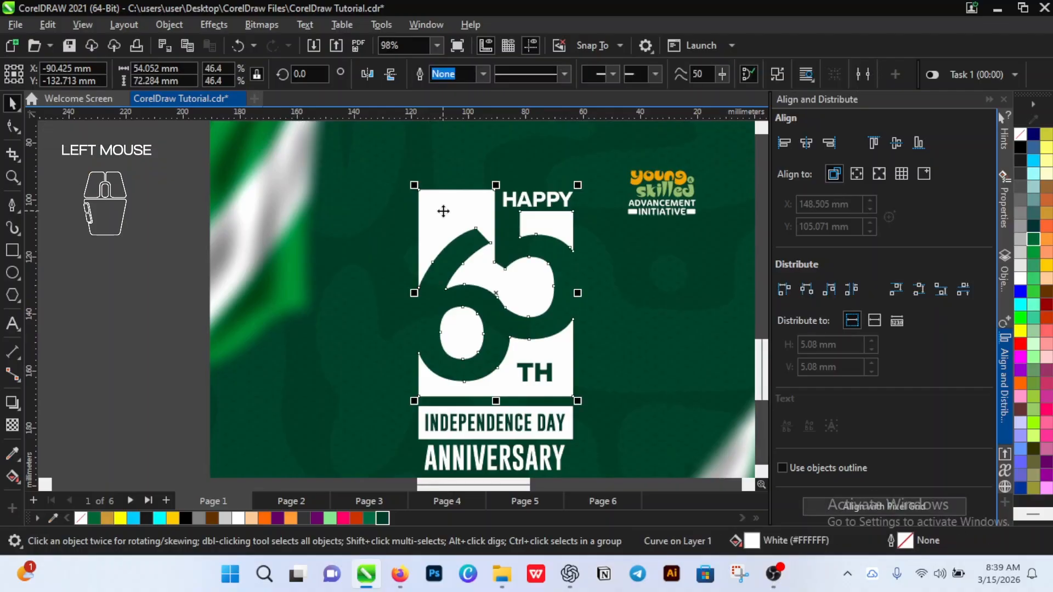
click(8, 129)
mouse_move(485, 158)
mouse_down()
mouse_move(410, 163)
mouse_move(375, 214)
mouse_move(386, 285)
mouse_move(399, 299)
mouse_move(470, 299)
mouse_move(529, 333)
mouse_move(568, 304)
mouse_move(573, 283)
mouse_move(553, 243)
mouse_move(506, 239)
mouse_move(503, 183)
mouse_move(509, 236)
mouse_move(537, 252)
mouse_up()
drag(604, 183, 606, 185)
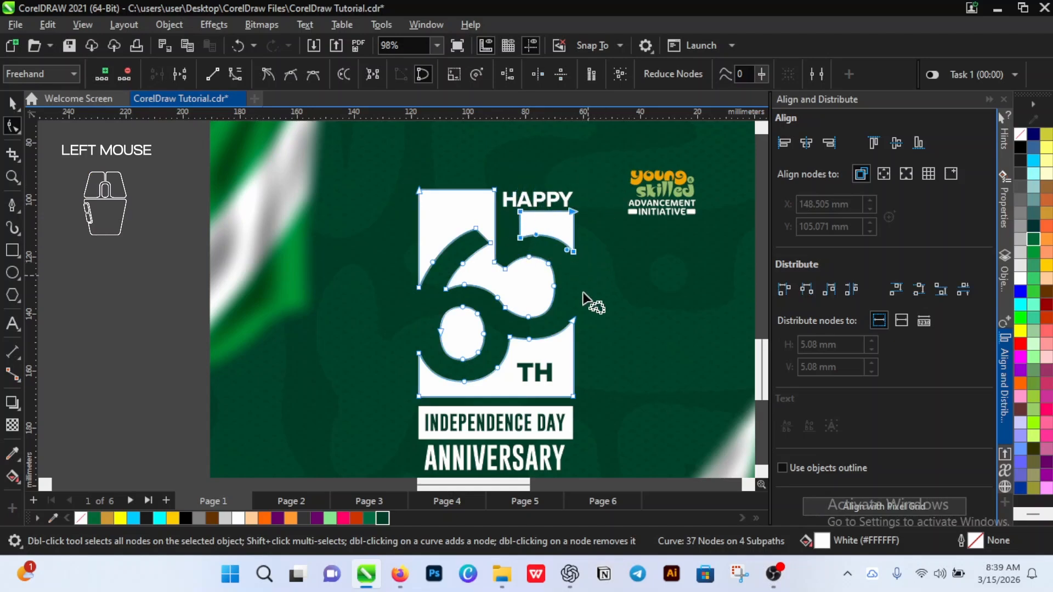
mouse_move(448, 301)
mouse_down()
mouse_move(432, 321)
mouse_move(434, 347)
mouse_move(443, 362)
mouse_move(479, 371)
mouse_move(499, 351)
mouse_move(489, 310)
mouse_move(470, 297)
mouse_up()
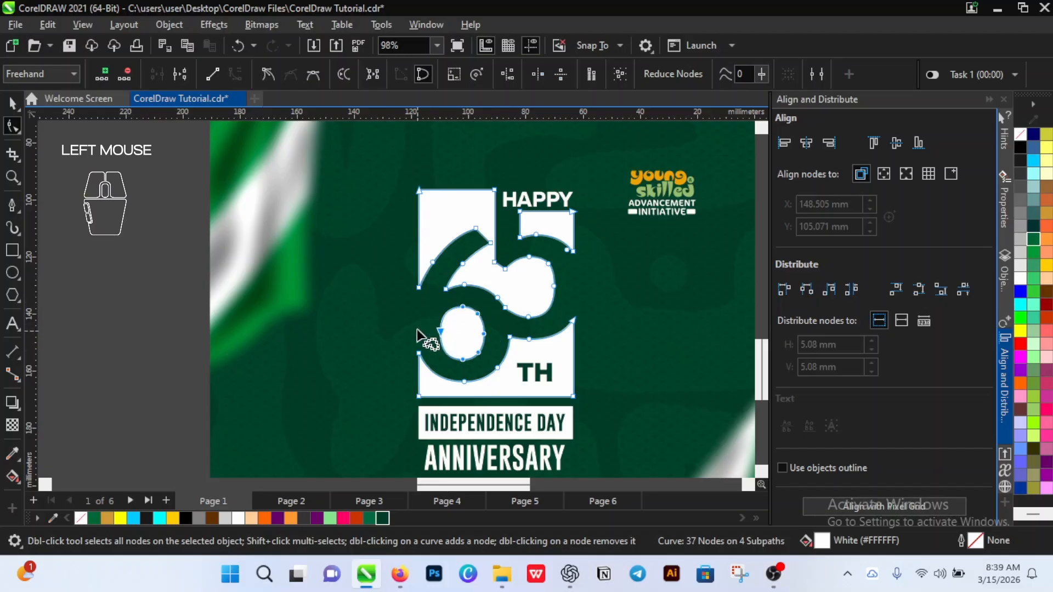
mouse_move(416, 329)
mouse_down()
mouse_move(394, 379)
mouse_move(424, 417)
mouse_move(512, 423)
mouse_move(484, 410)
mouse_move(569, 423)
mouse_move(617, 367)
mouse_move(585, 308)
mouse_move(512, 329)
mouse_move(467, 369)
mouse_move(412, 347)
mouse_up()
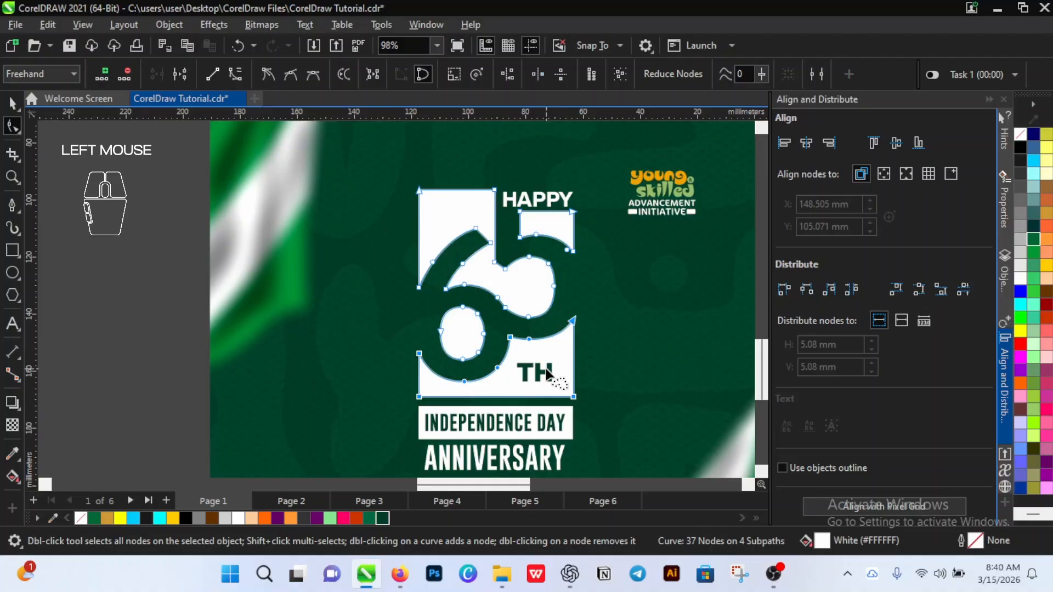
Step: Nudge the HAPPY text up by 0.5 mm above the 5
key(space)
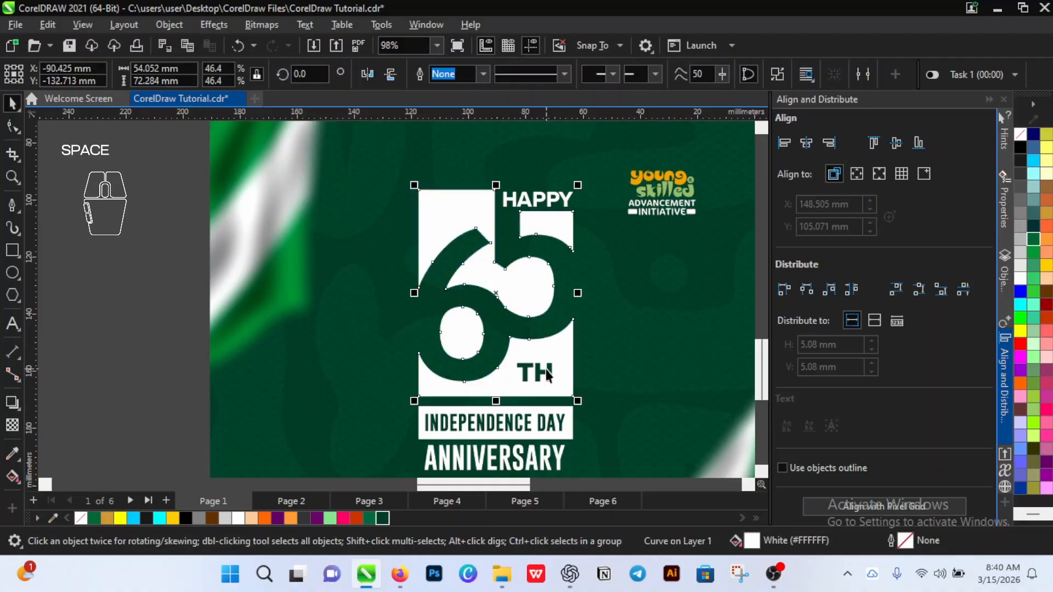
click(552, 193)
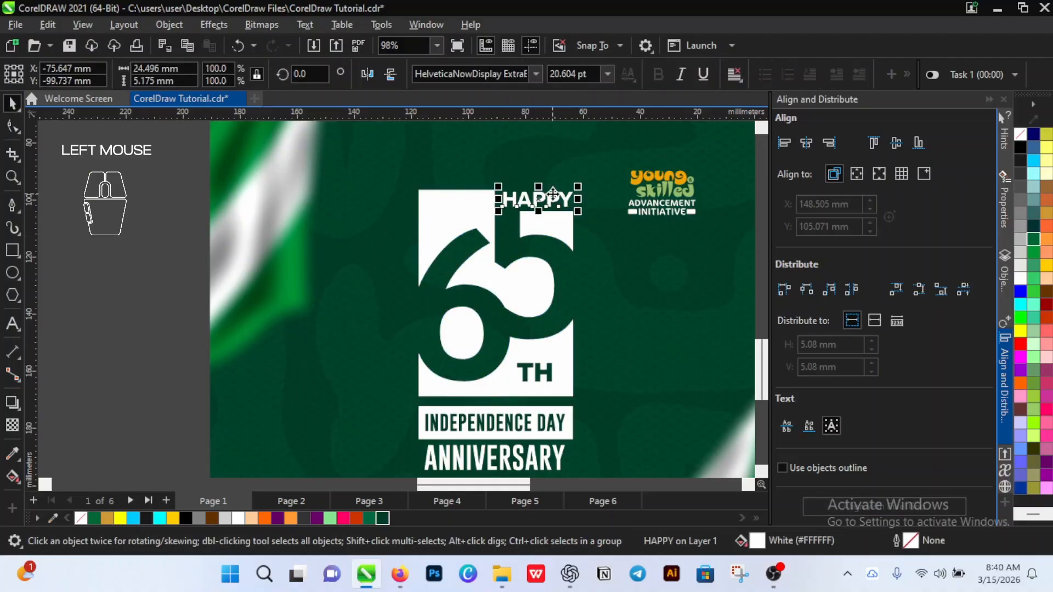
key(Up)
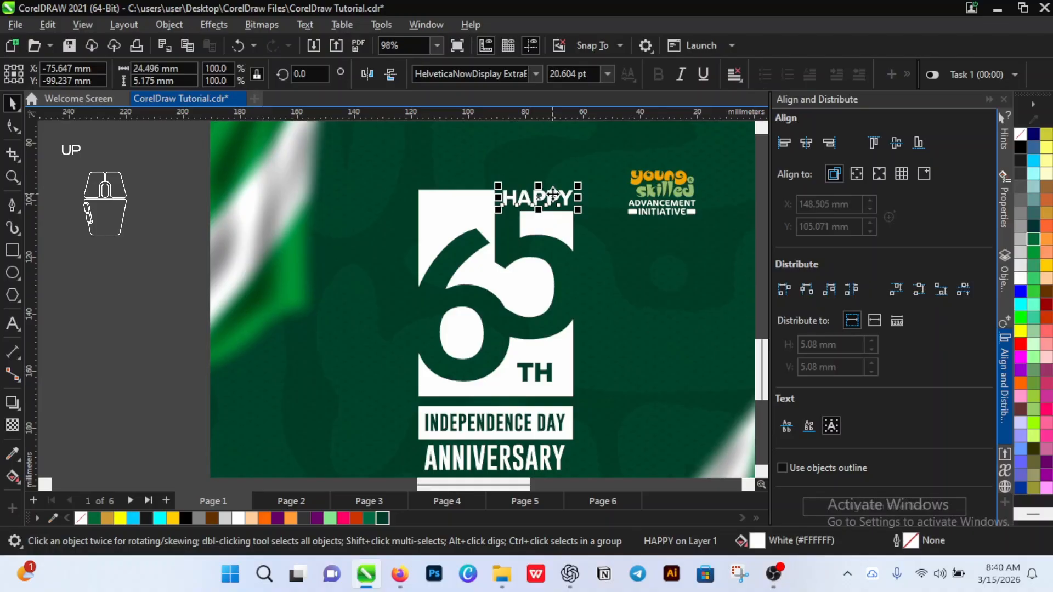
Step: Break the white 65 curve apart into separate shapes
click(534, 278)
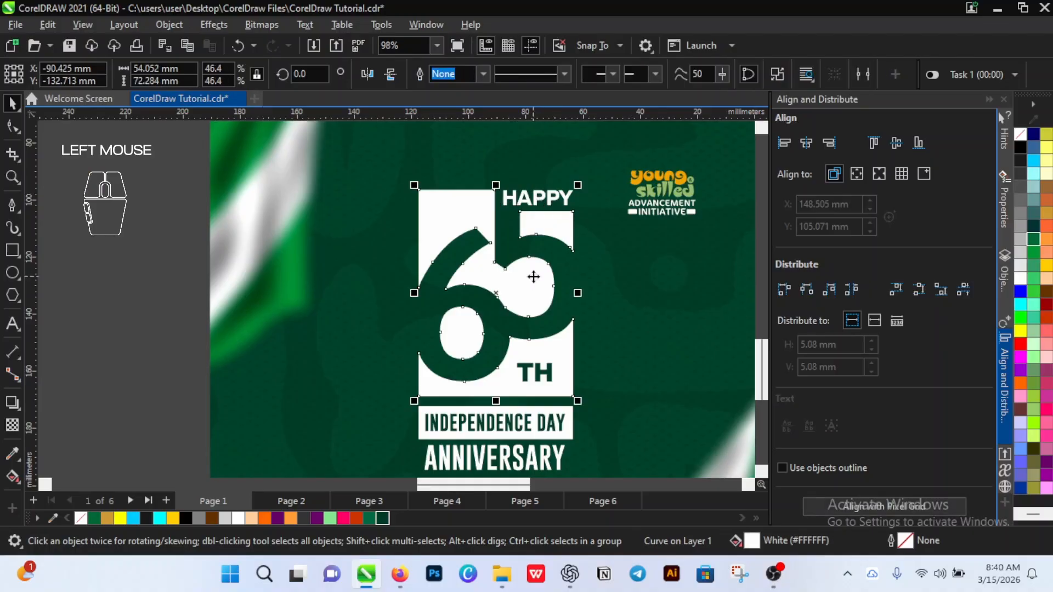
key(ctrl+k)
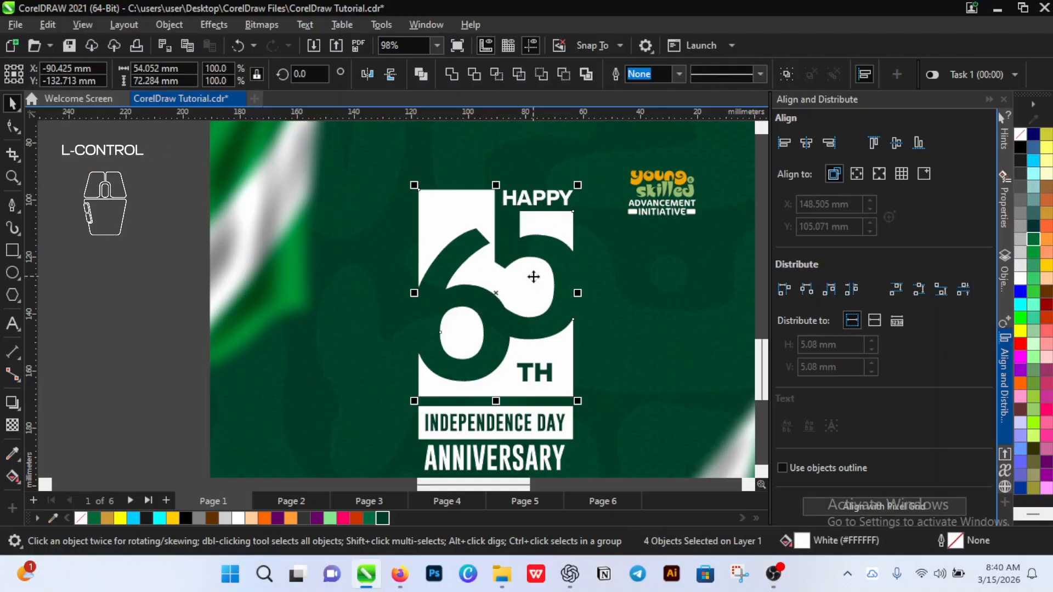
click(477, 201)
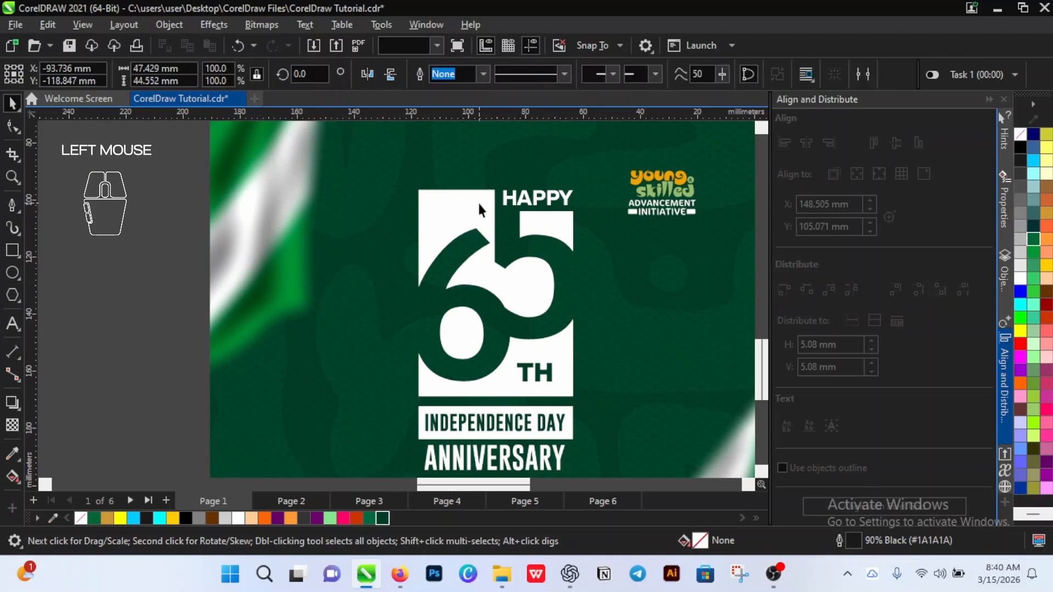
Step: Fill the lower shape behind TH and the inner shape of the 6 with Martian Green #99CC33
click(475, 332)
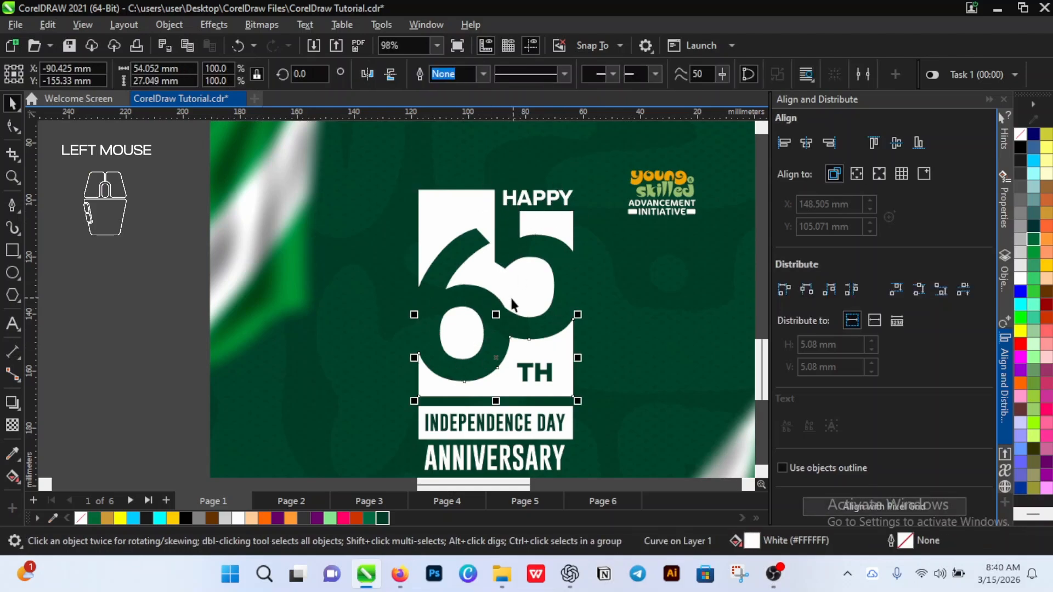
scroll(554, 351, down, 3)
scroll(531, 362, up, 2)
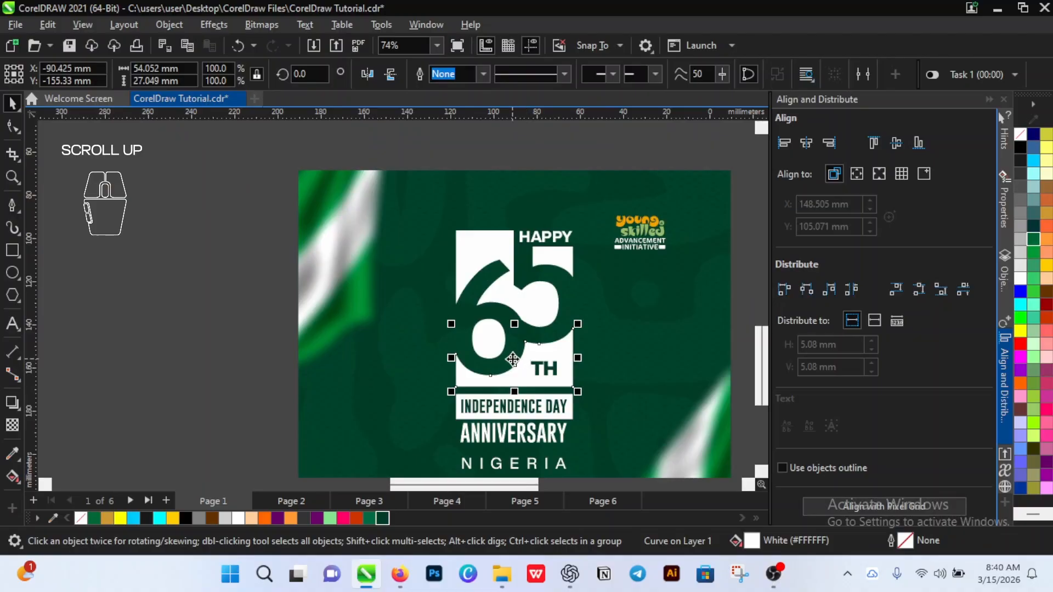
shift+click(490, 343)
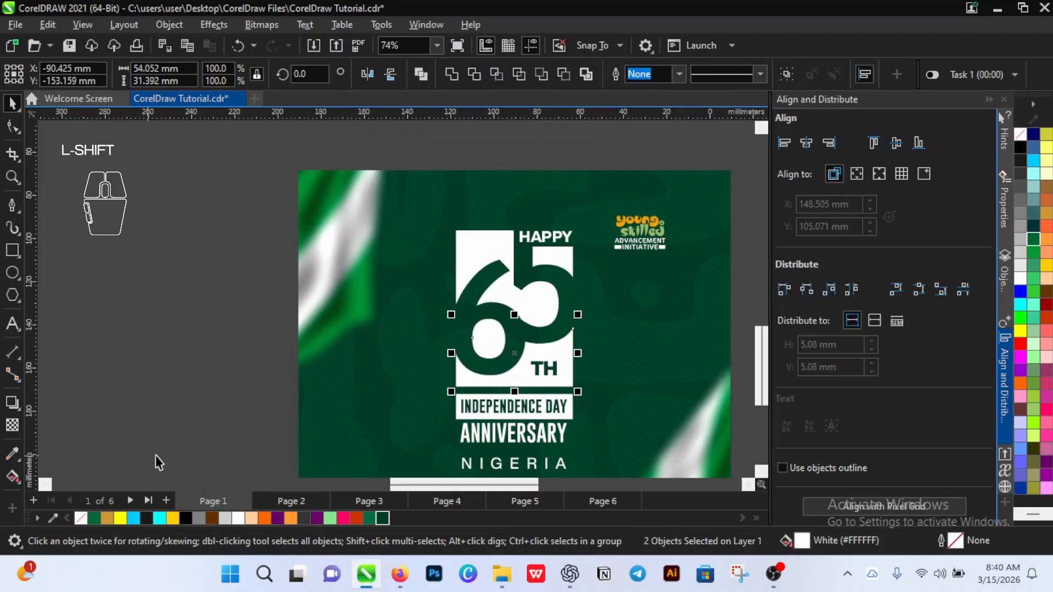
scroll(404, 344, down, 1)
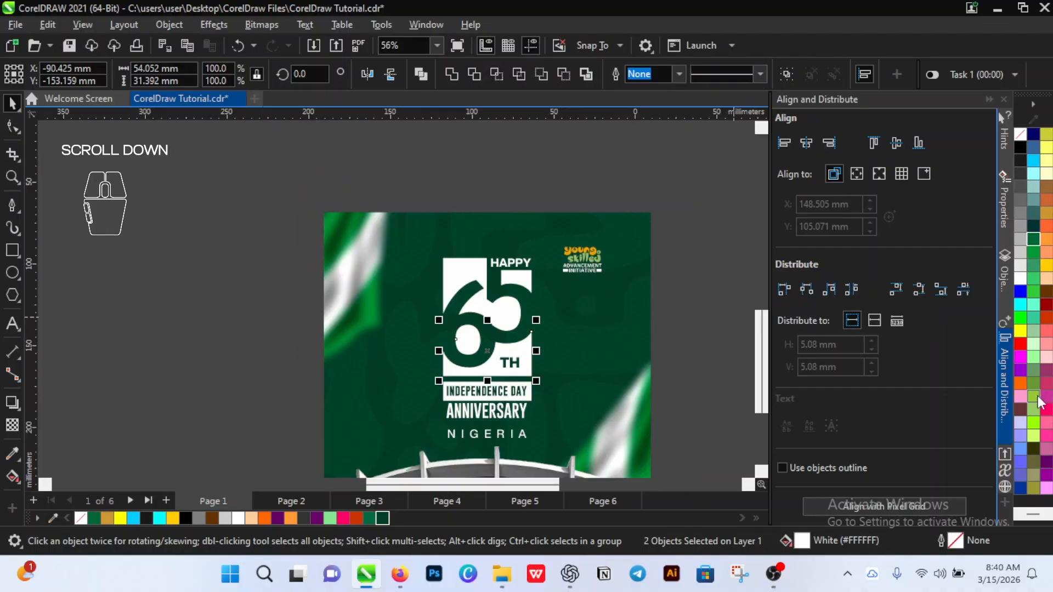
click(1034, 396)
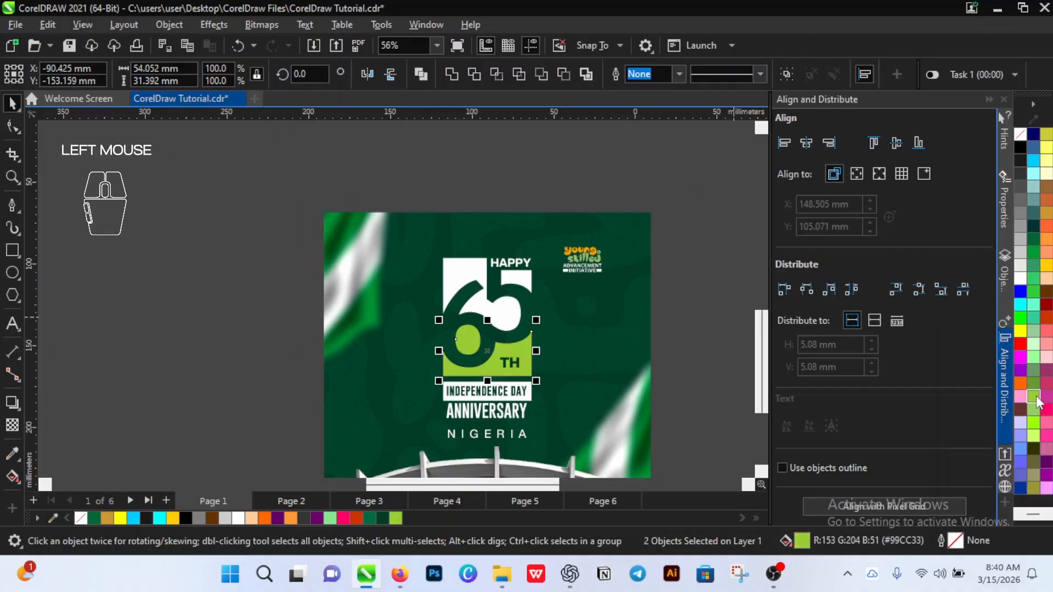
Step: Compare fills such as #CCFF66, #999933 and #999966 on the two selected 65 shapes, and apply Avocado Green #669933
scroll(490, 315, down, 5)
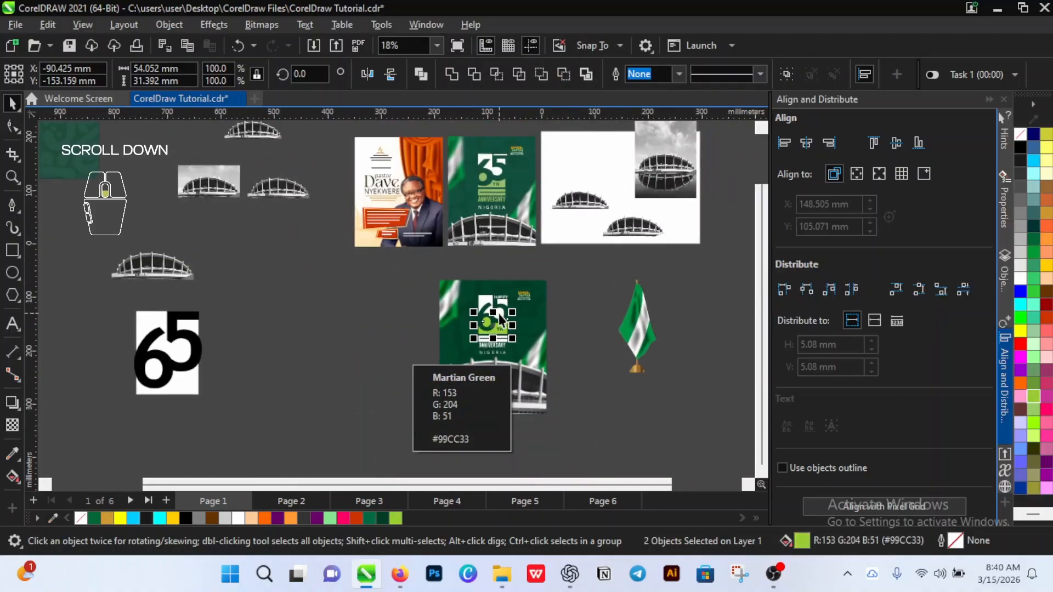
scroll(504, 321, up, 1)
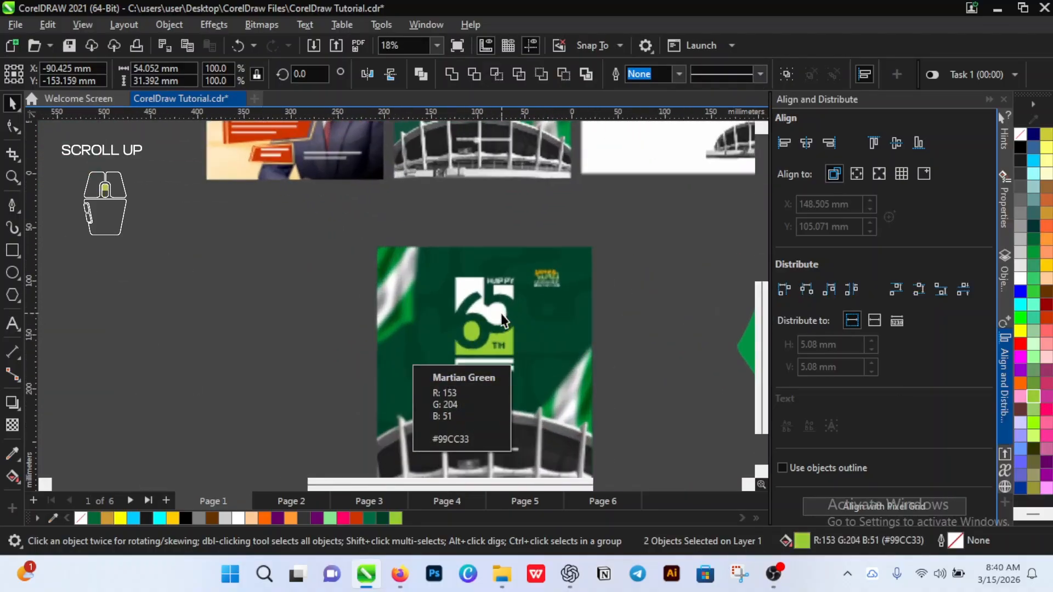
click(1036, 437)
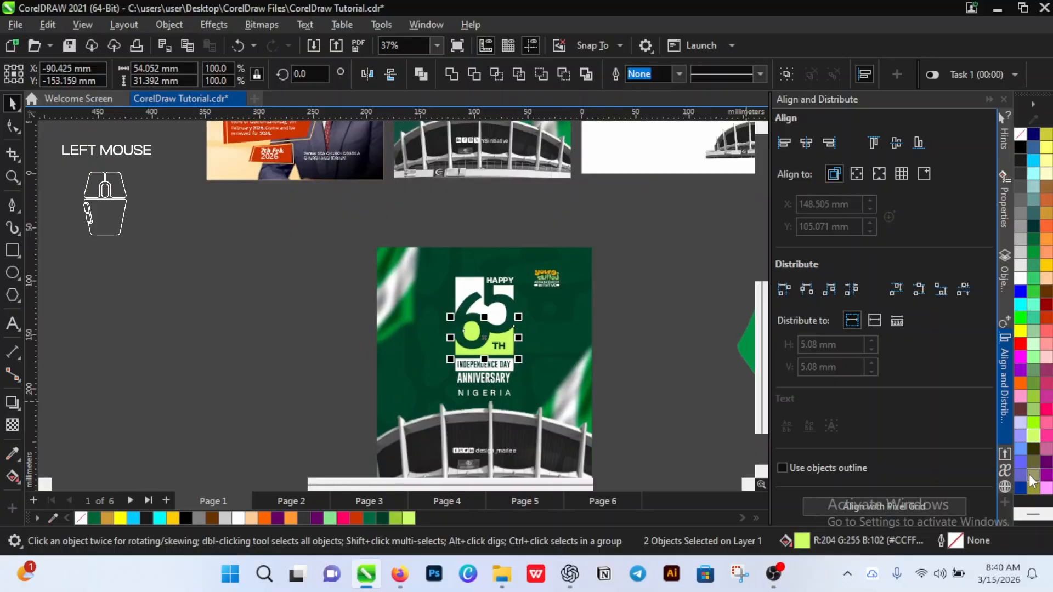
scroll(676, 332, down, 2)
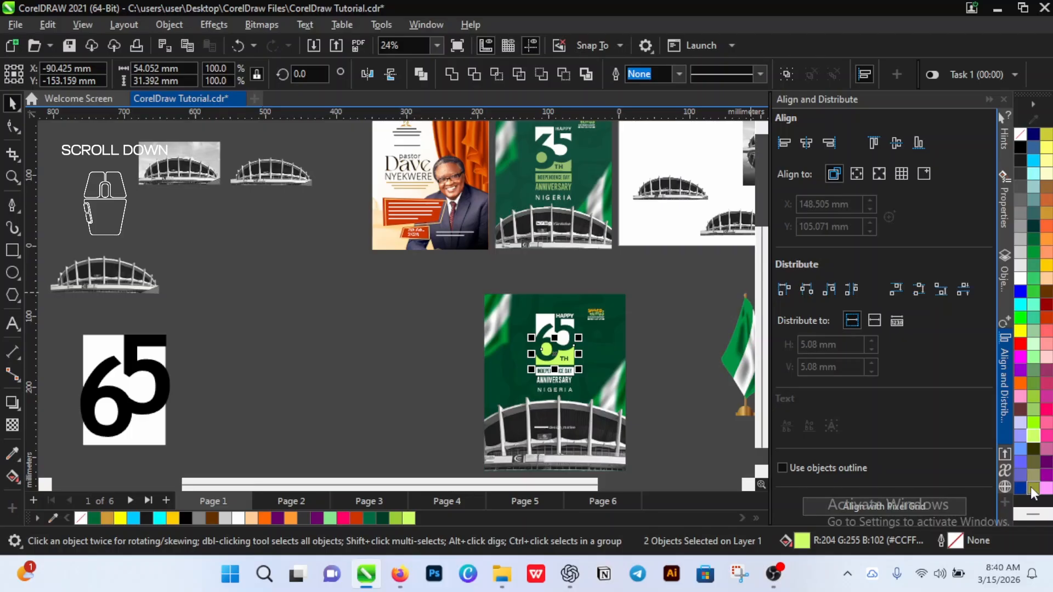
click(1033, 490)
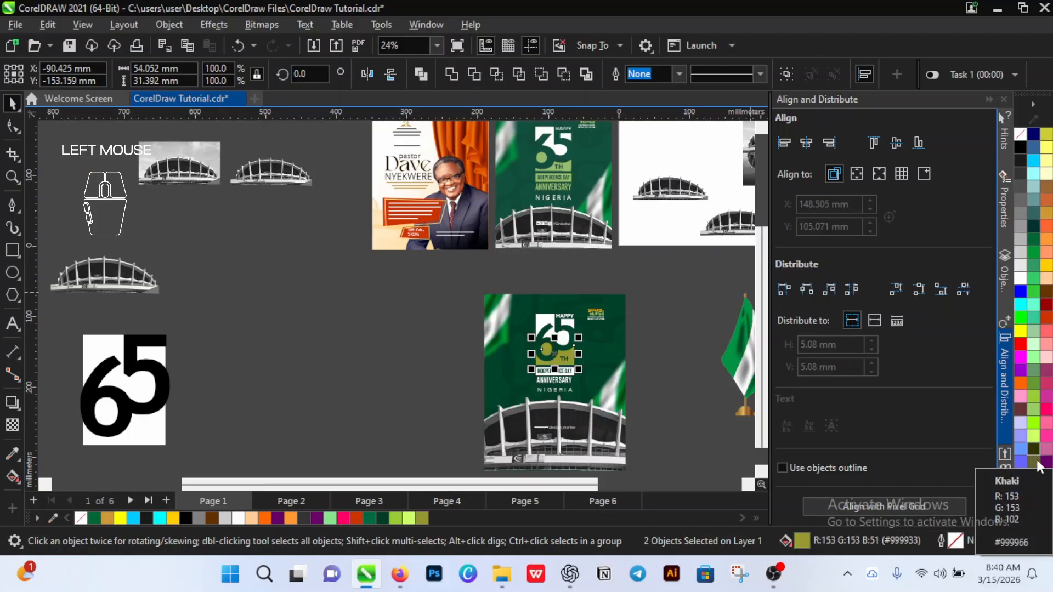
click(1037, 477)
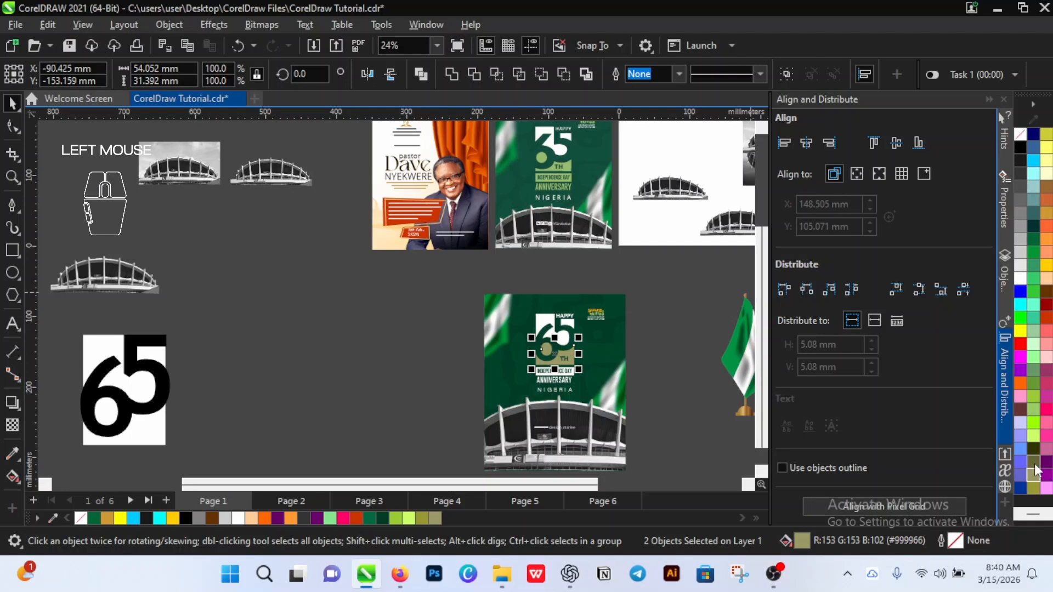
click(1034, 462)
click(1034, 438)
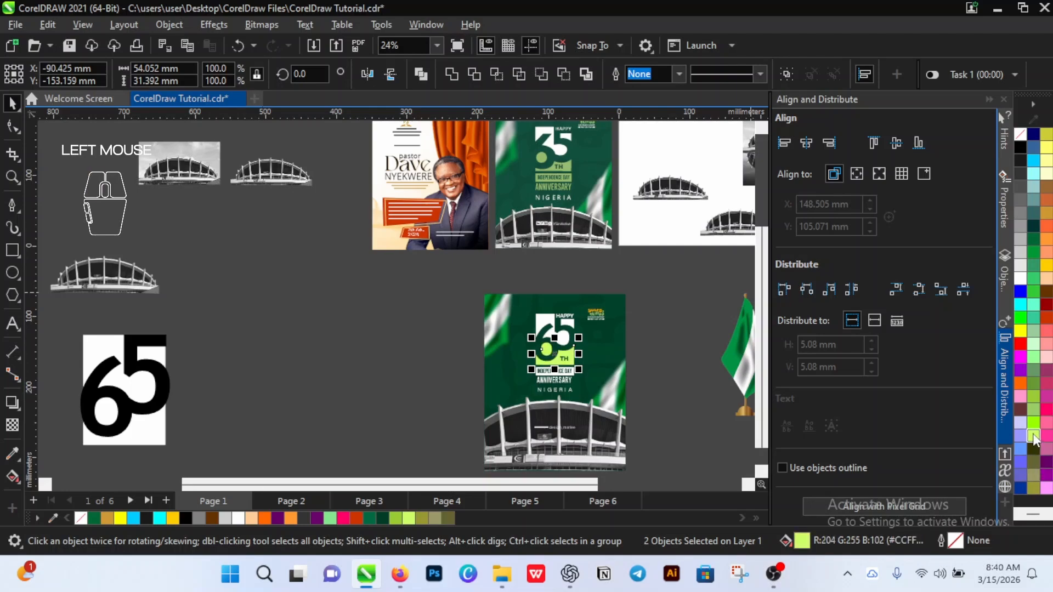
click(1033, 398)
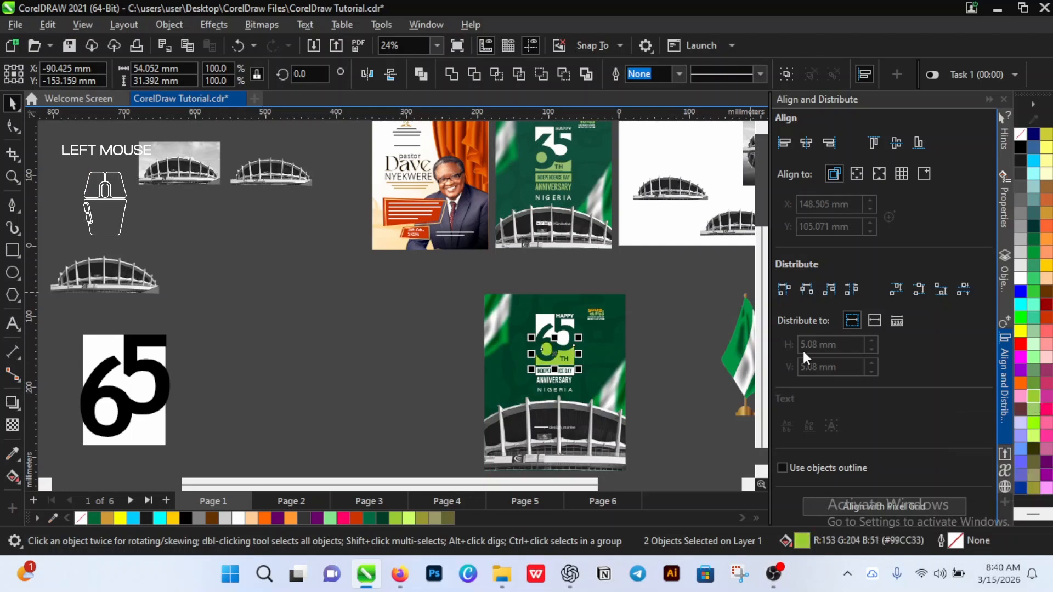
click(1034, 386)
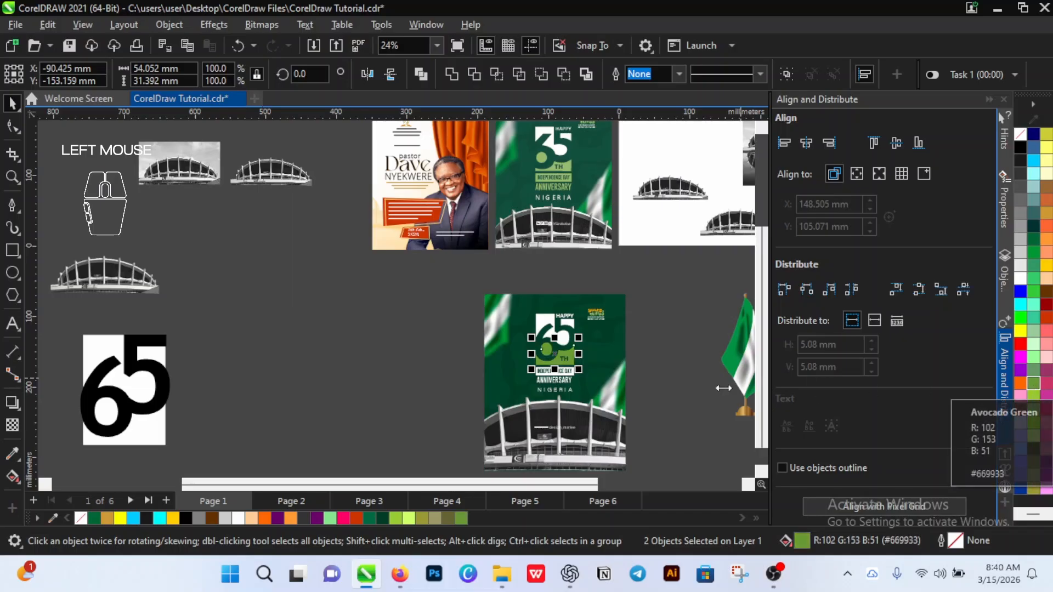
Step: Sample the light green of the reference poster's TH block and apply that #98BC6D fill to the two selected 65 shapes
scroll(566, 335, down, 2)
scroll(570, 307, up, 3)
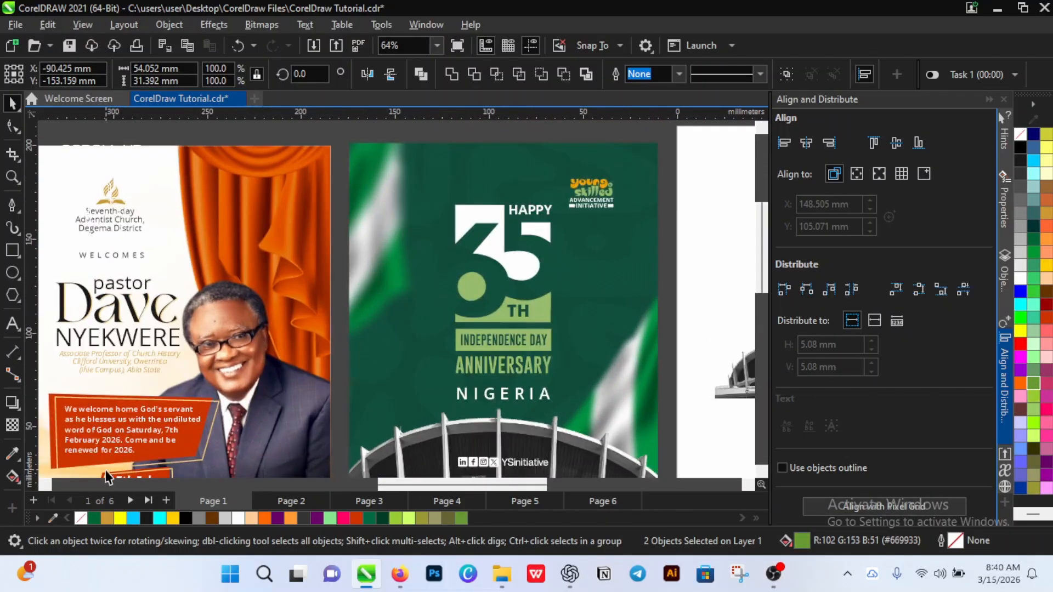
click(53, 518)
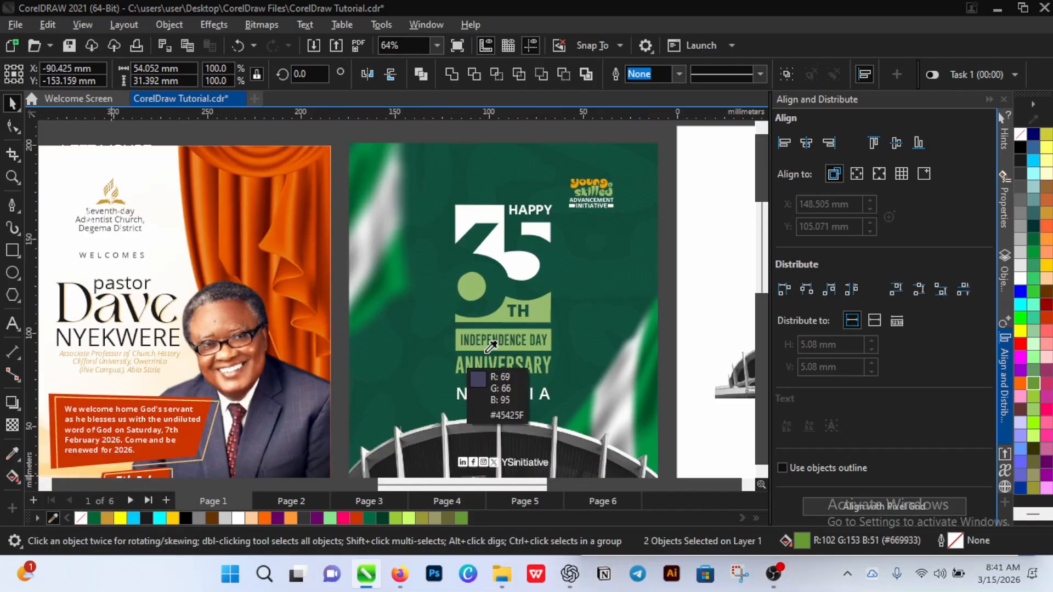
click(538, 303)
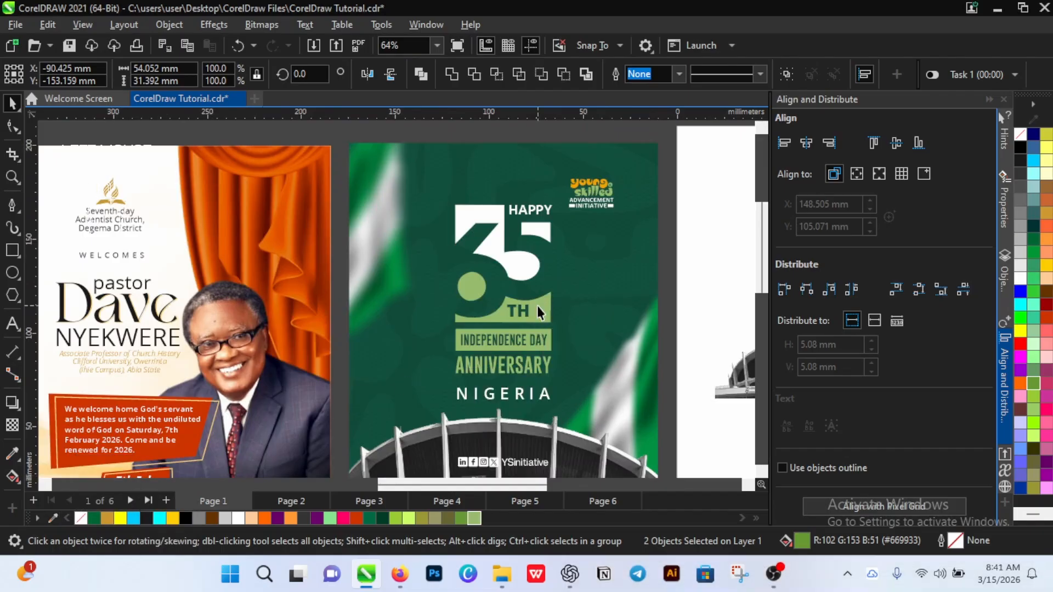
scroll(537, 305, down, 3)
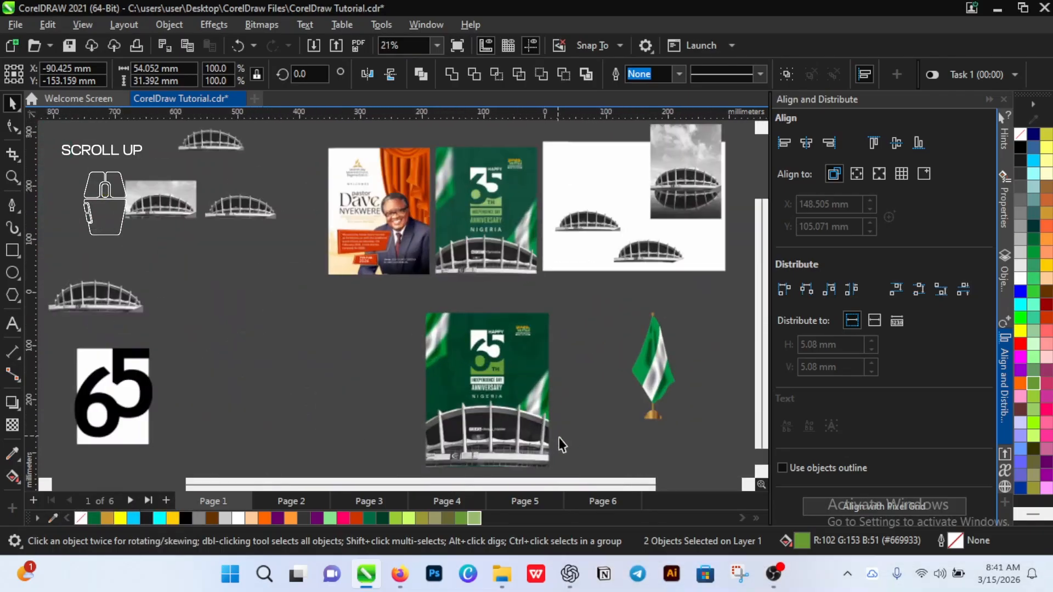
scroll(487, 375, up, 3)
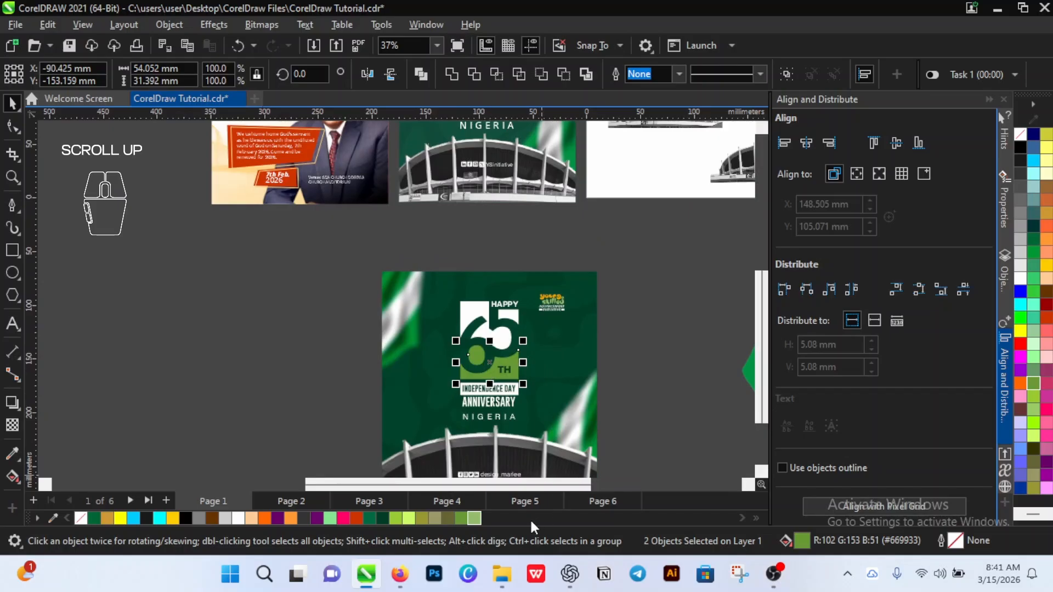
click(473, 519)
scroll(536, 390, down, 1)
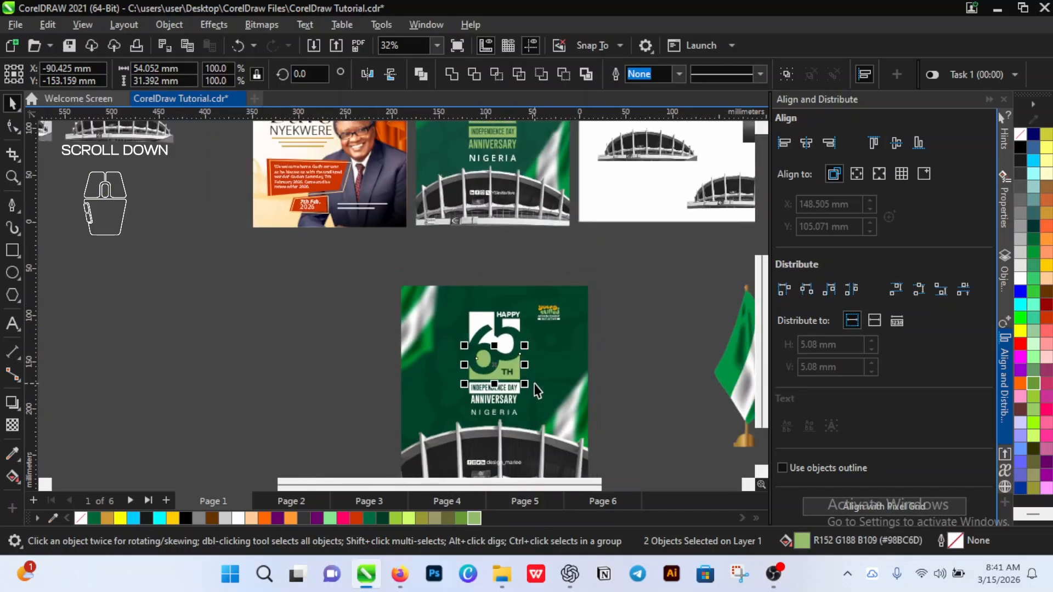
Step: Fill the rectangle behind INDEPENDENCE DAY with the sampled light green #98BC6D
scroll(537, 390, up, 4)
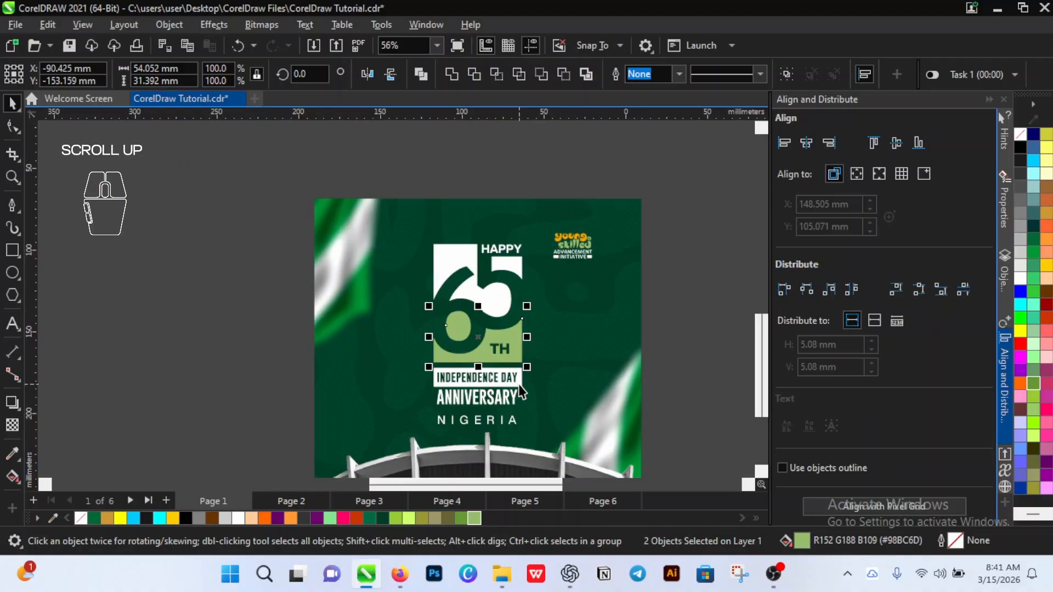
click(520, 387)
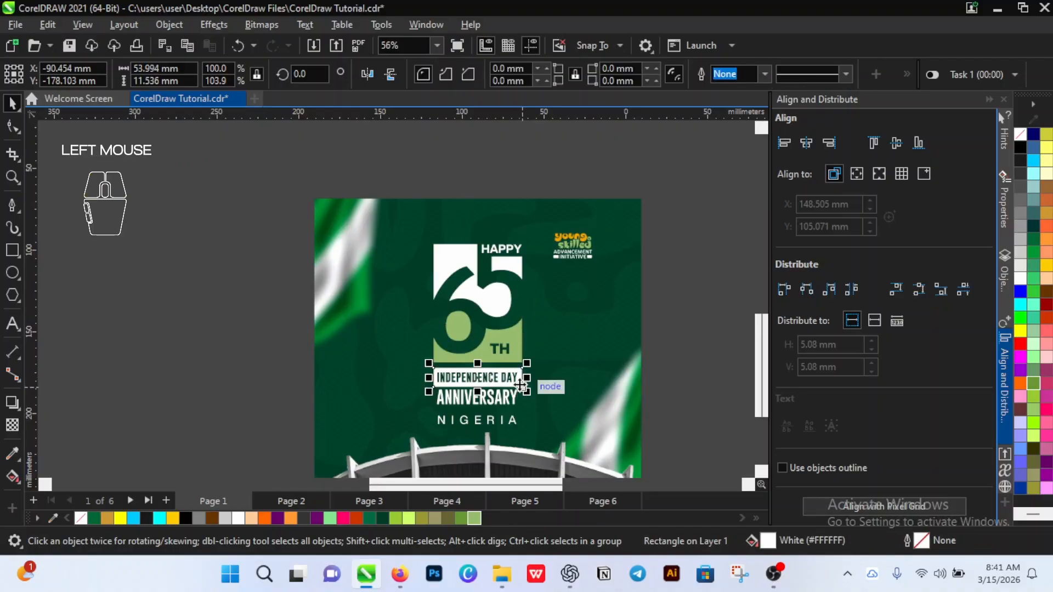
click(472, 519)
scroll(501, 331, down, 5)
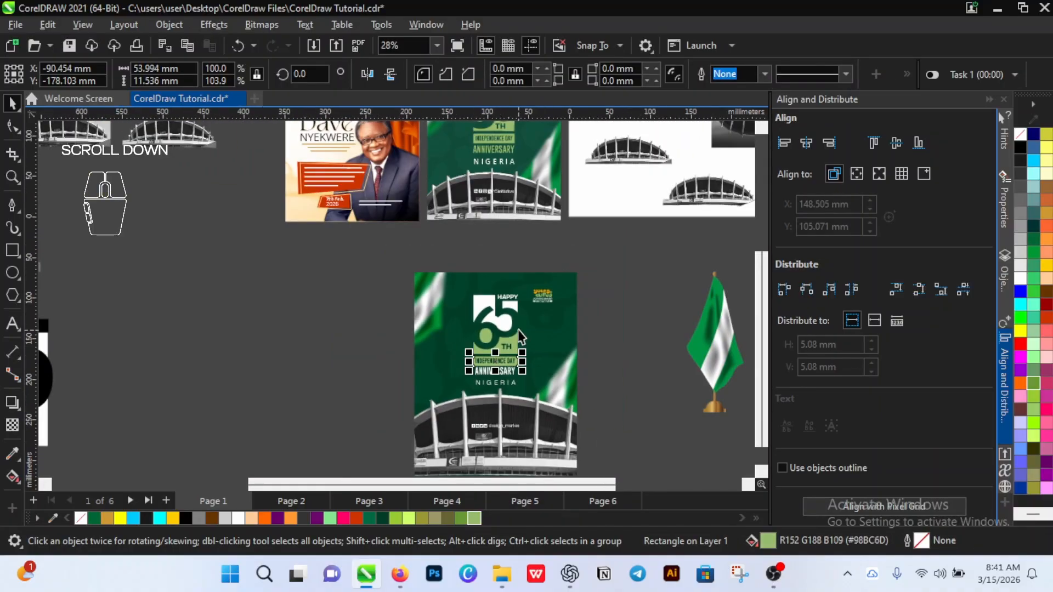
scroll(515, 311, up, 2)
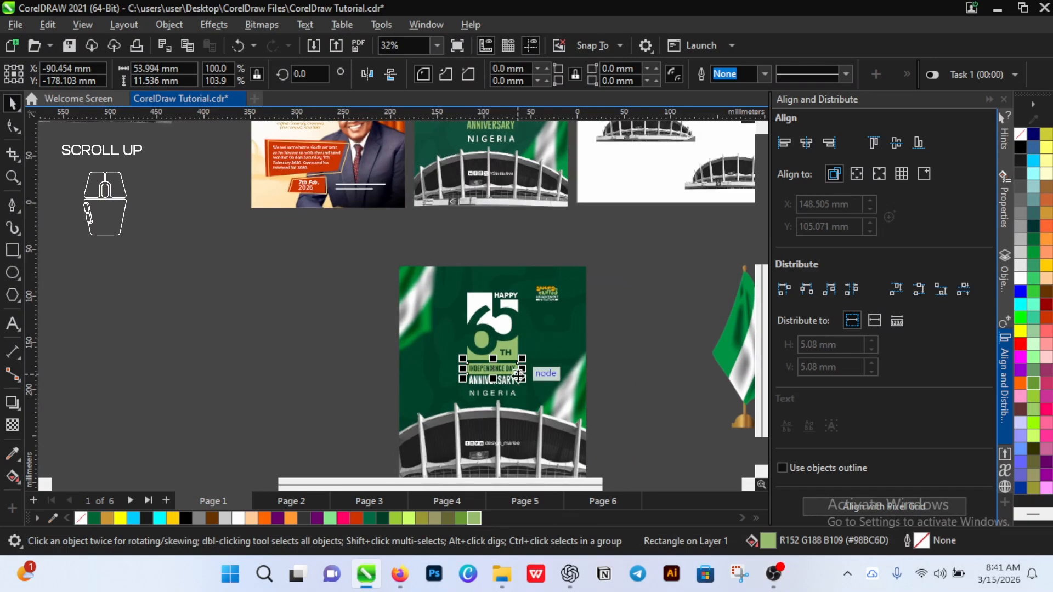
scroll(505, 403, down, 2)
scroll(508, 403, up, 2)
Step: Fill the ANNIVERSARY text with Avocado Green #669933 and enlarge it to about 54 mm wide, matching the rectangle above
click(496, 379)
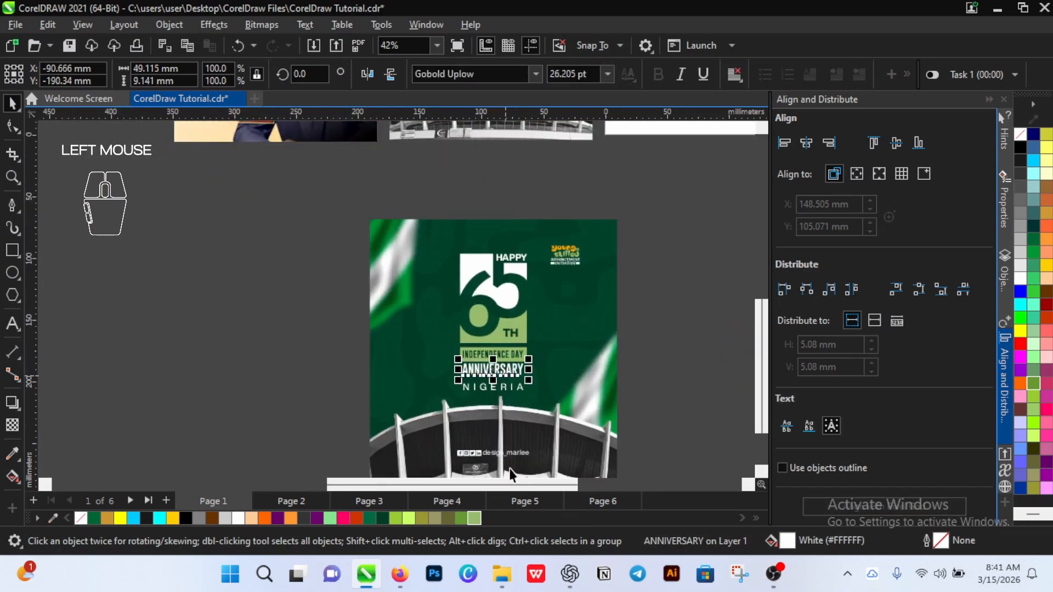
click(462, 517)
scroll(519, 380, up, 3)
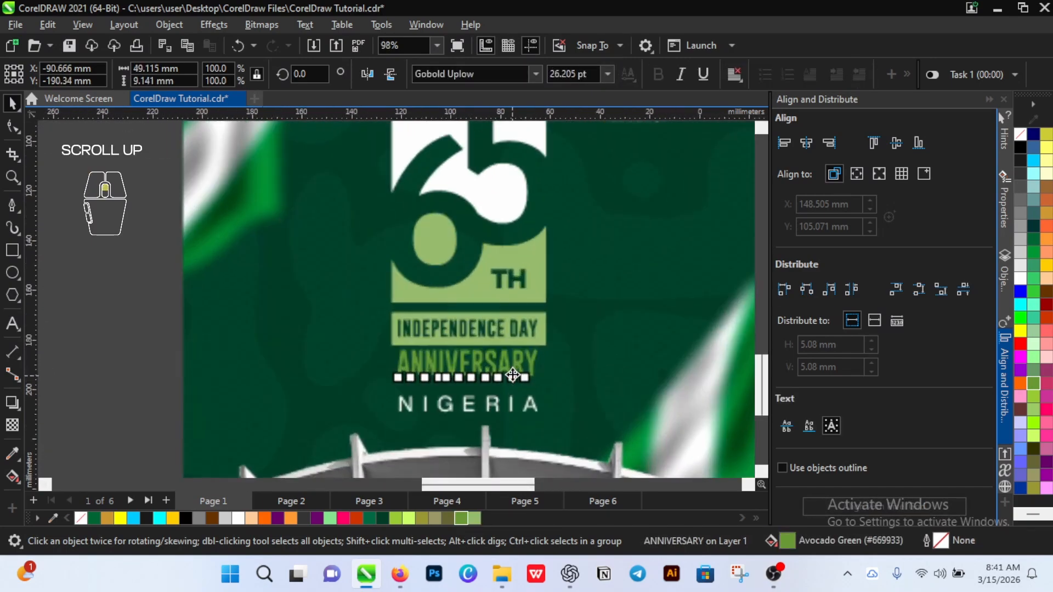
mouse_move(543, 381)
mouse_down()
mouse_move(553, 399)
mouse_move(551, 390)
mouse_up()
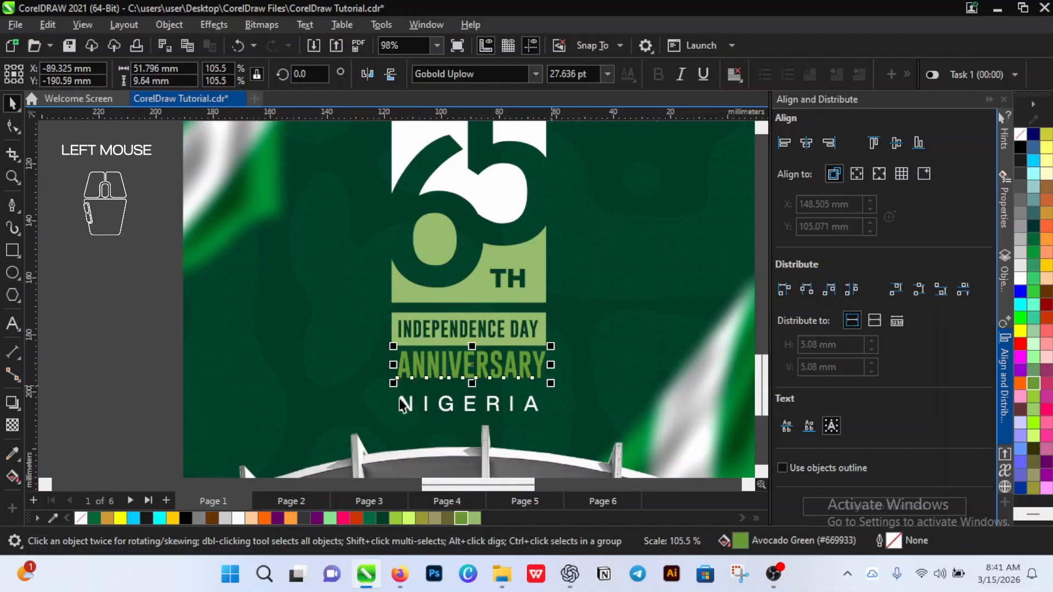
click(392, 399)
drag(391, 399, 388, 401)
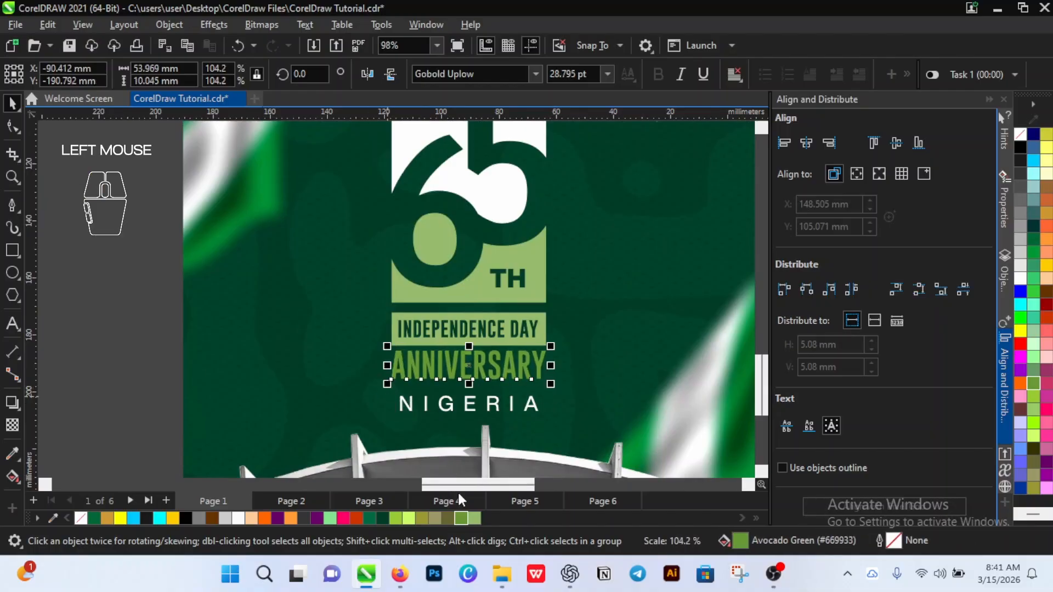
Step: Fill the INDEPENDENCE DAY rectangle, the block behind TH and the inner shape of the 6 with Avocado Green #669933
click(545, 332)
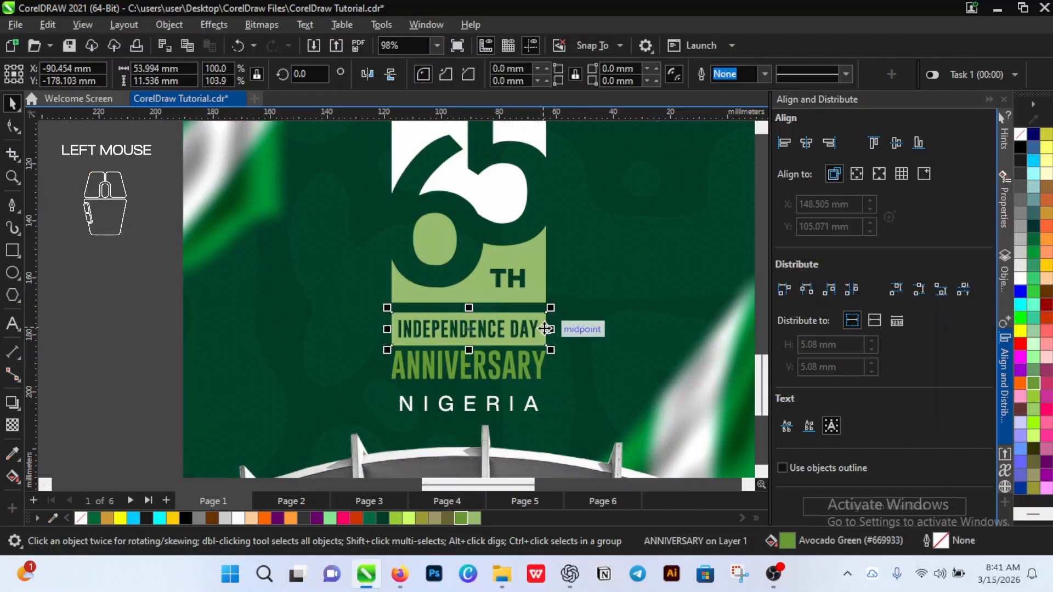
shift+click(542, 288)
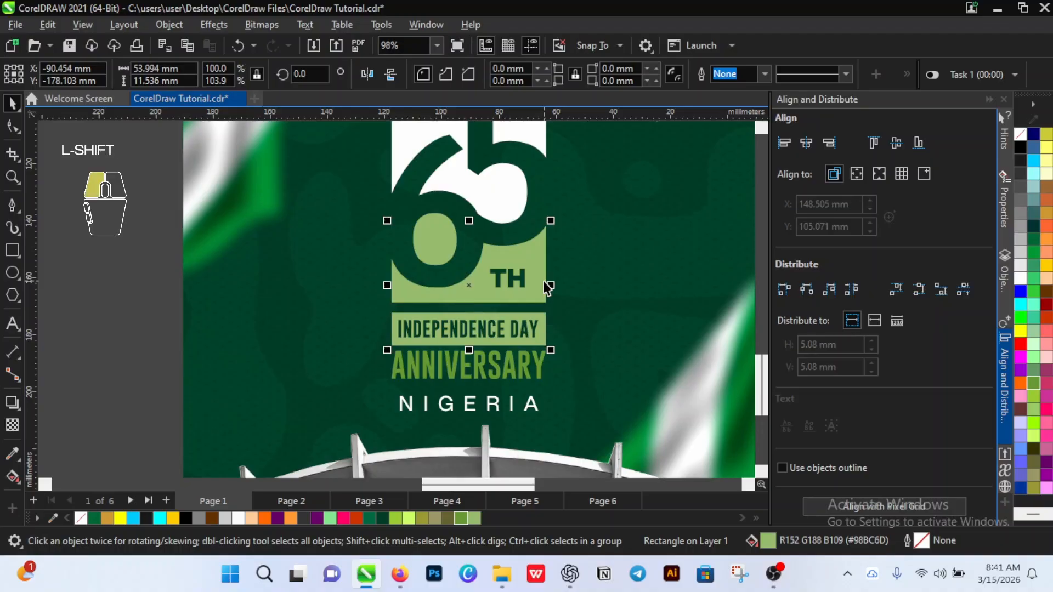
shift+click(445, 247)
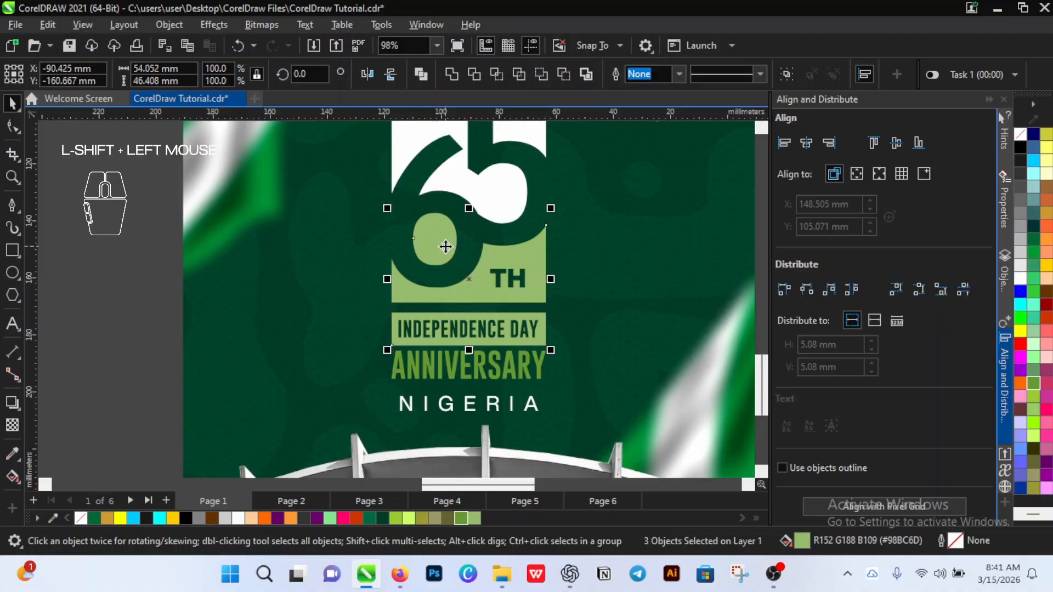
click(461, 518)
scroll(462, 373, down, 6)
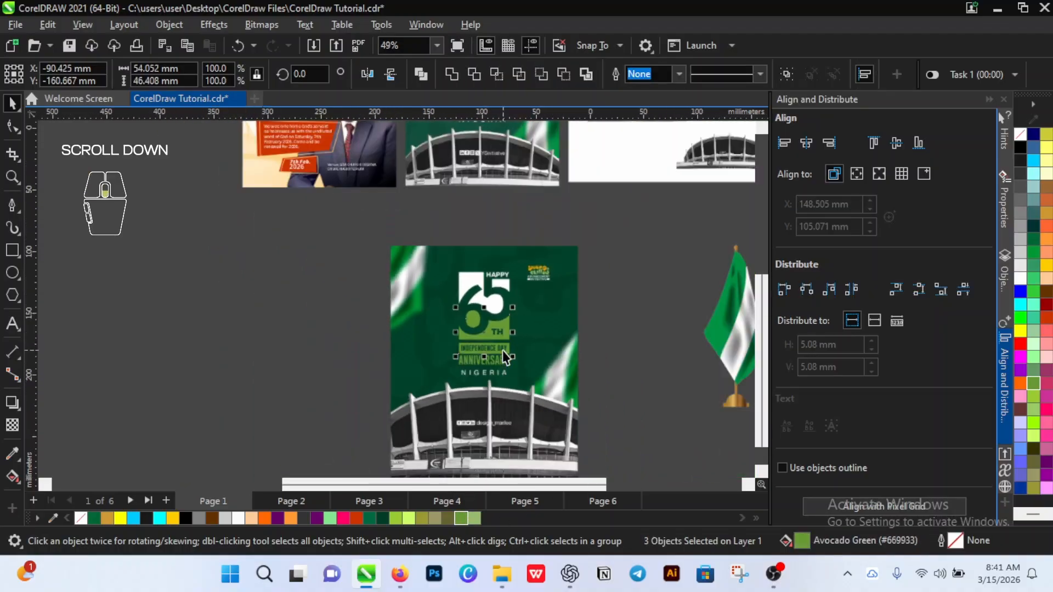
scroll(523, 377, up, 1)
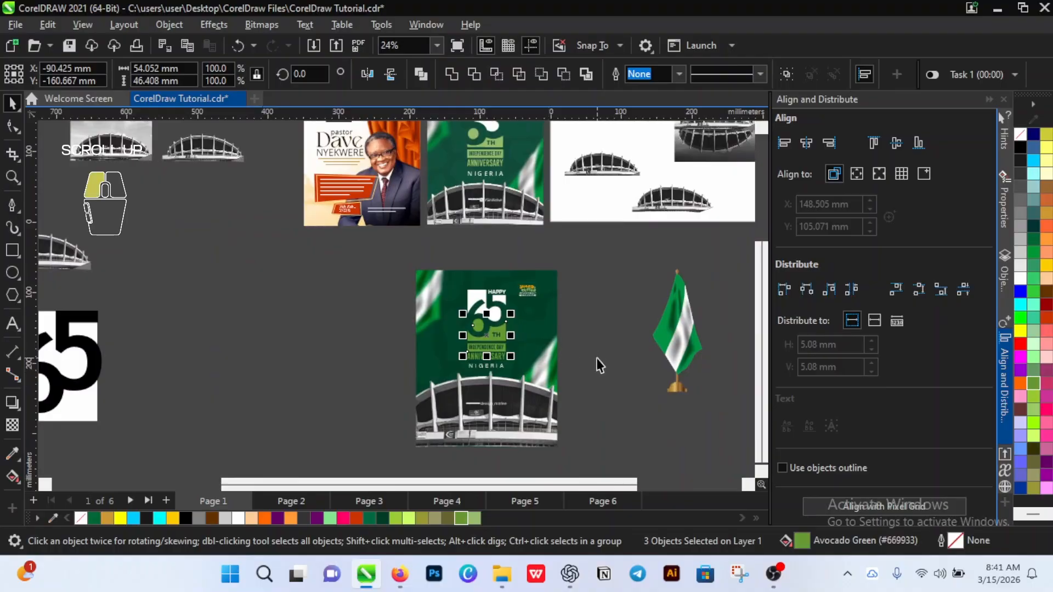
click(599, 364)
scroll(544, 365, down, 1)
scroll(508, 356, up, 2)
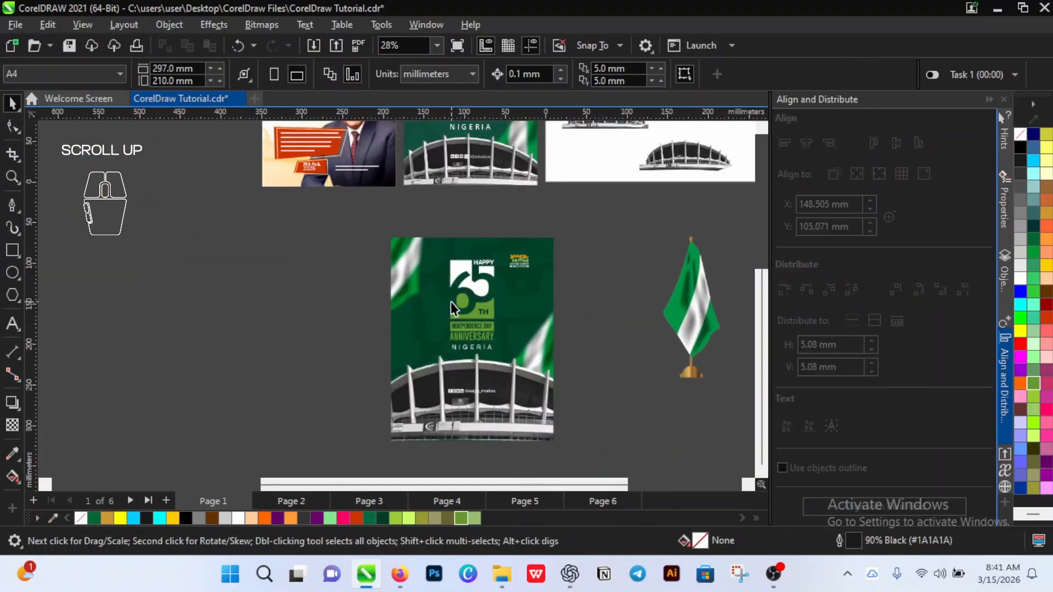
Step: Scale the stadium bitmap inside the poster's PowerClip down to about 290 mm wide, and finish editing the contents
scroll(464, 317, down, 4)
double_click(485, 363)
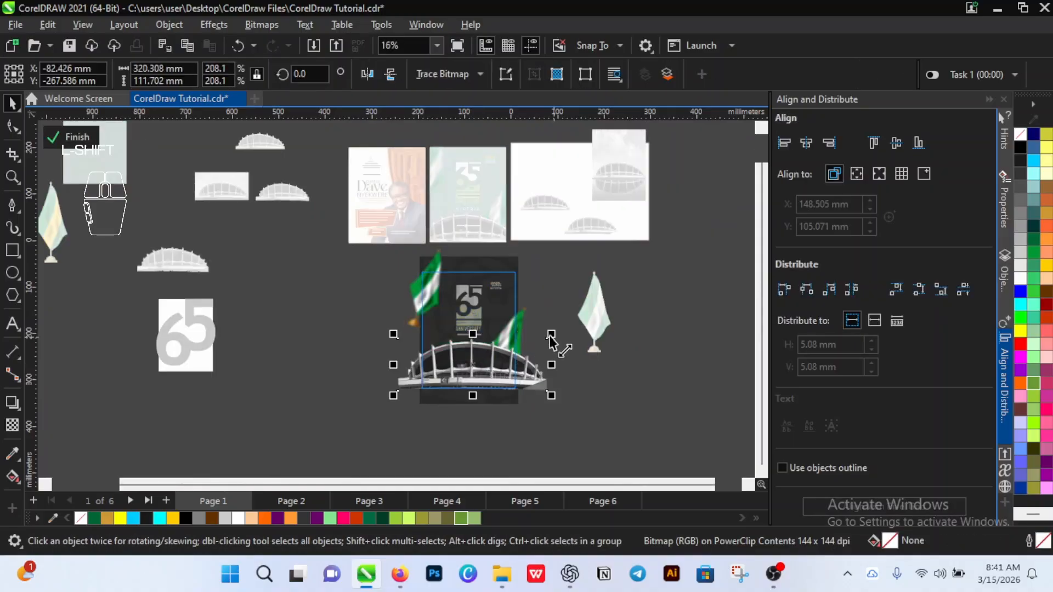
mouse_move(551, 335)
mouse_down()
mouse_move(563, 337)
mouse_move(547, 333)
mouse_up()
scroll(469, 370, up, 4)
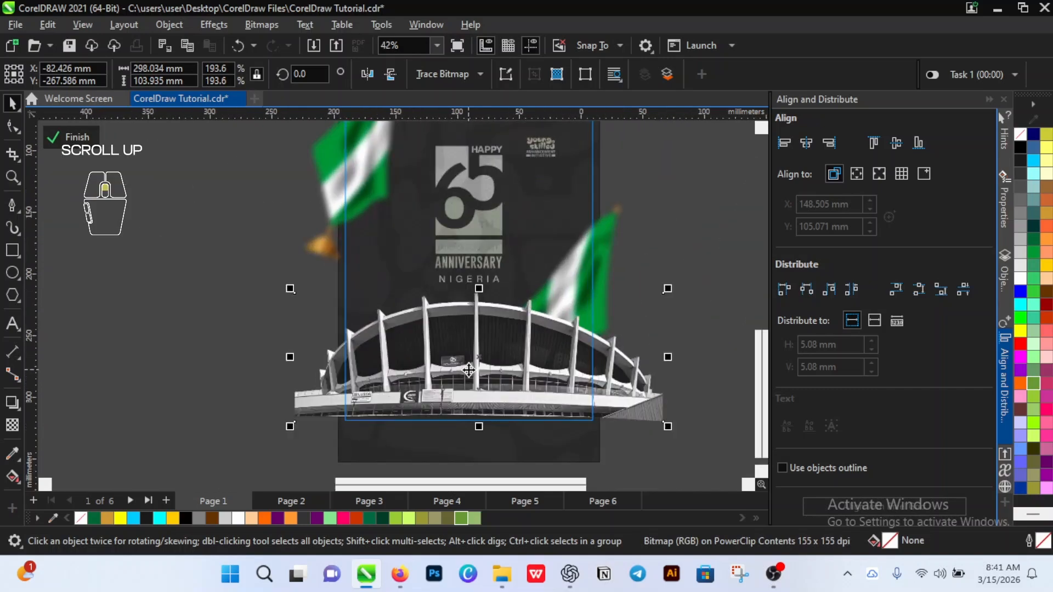
drag(666, 427, 627, 425)
click(498, 395)
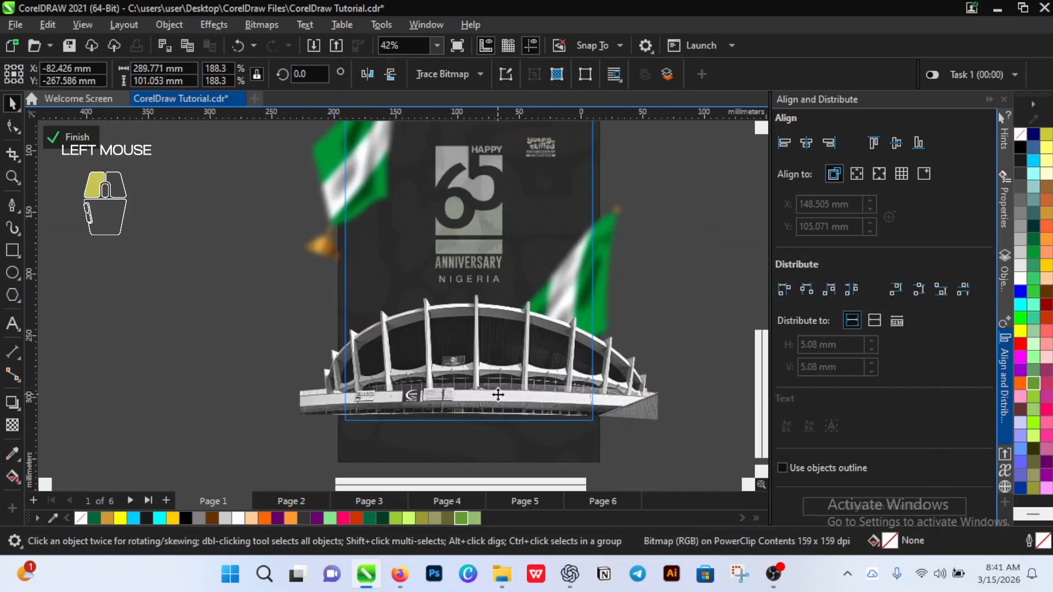
click(653, 403)
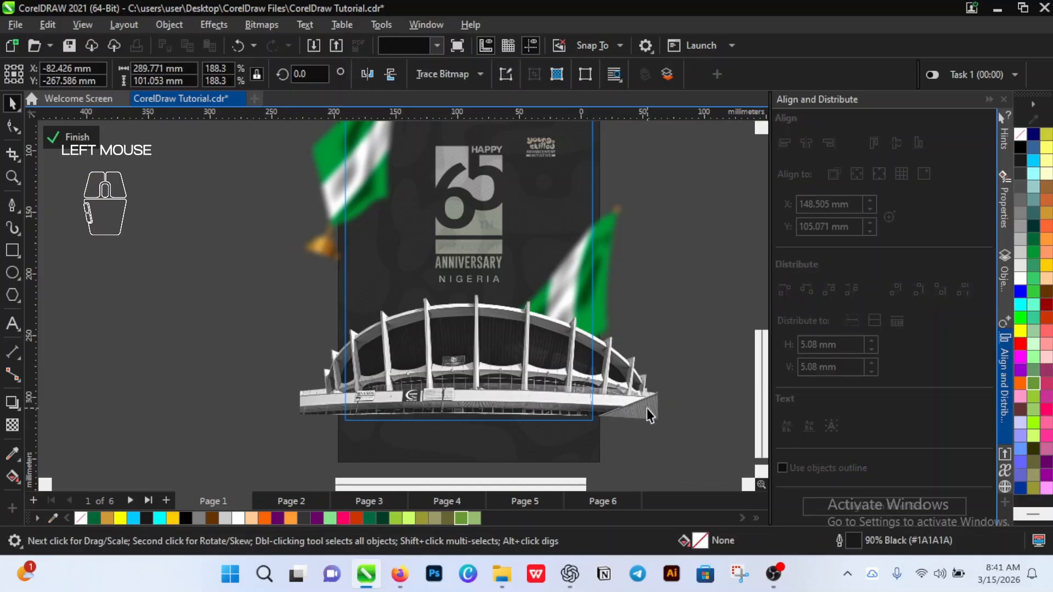
click(647, 408)
scroll(606, 399, down, 2)
scroll(607, 399, up, 2)
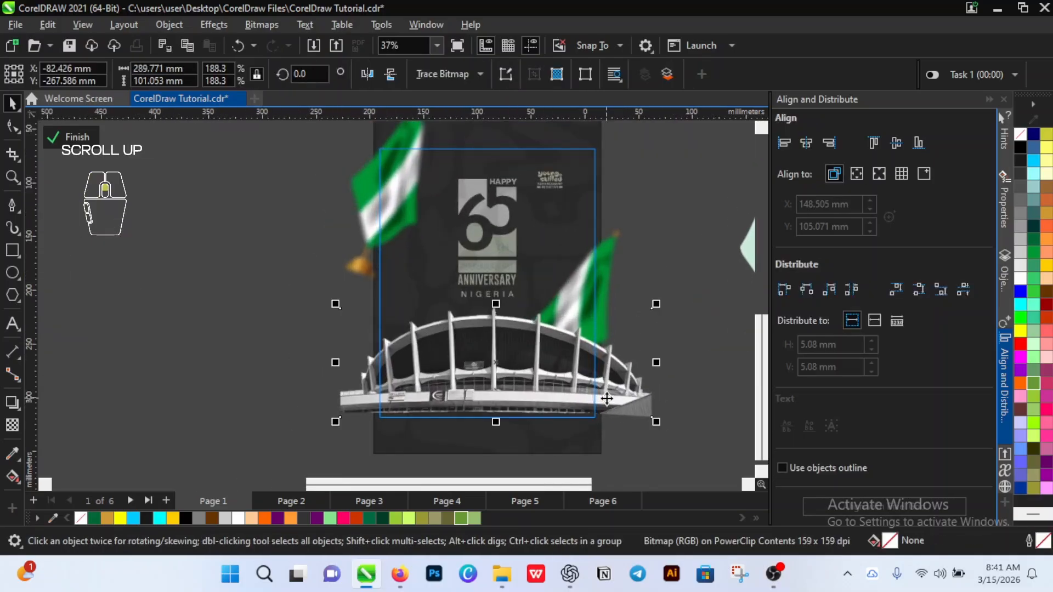
scroll(606, 399, down, 2)
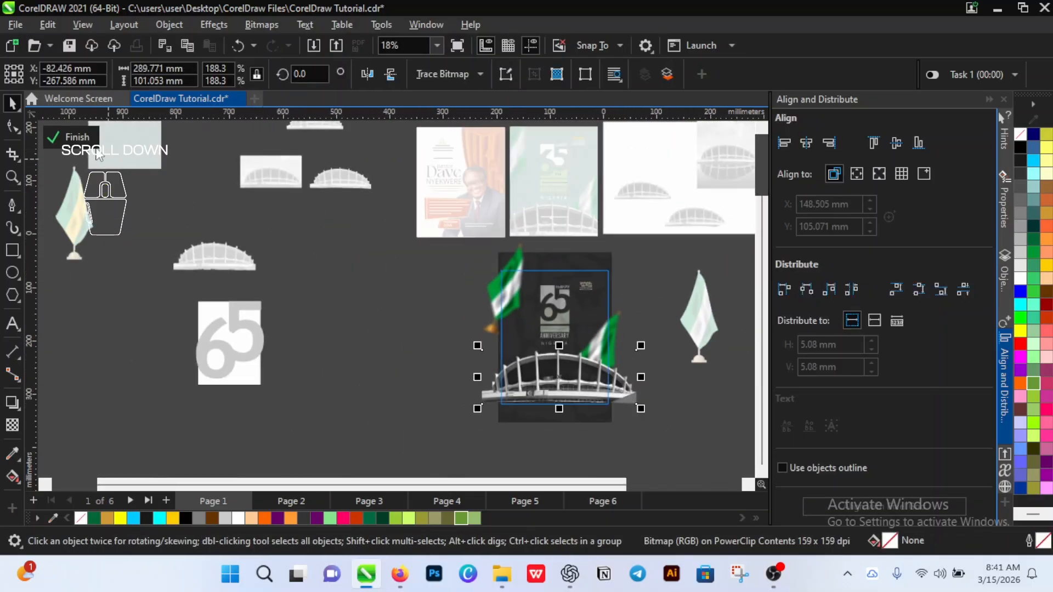
click(77, 137)
Step: Transfer a copy of the separate cut-out stadium into the poster's PowerClip contents and set it beside the poster frame
click(351, 176)
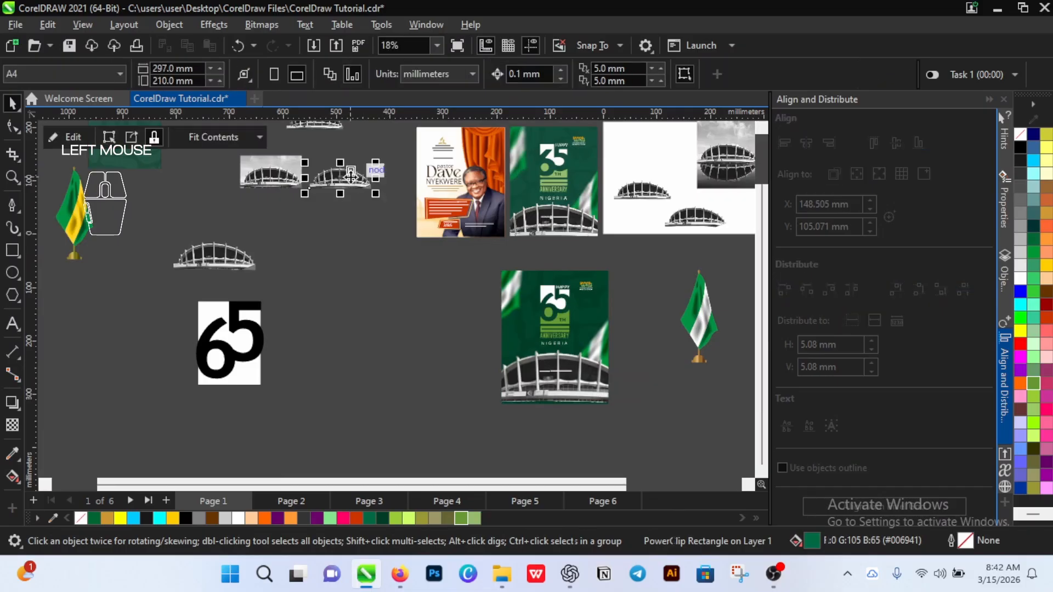
key(ctrl)
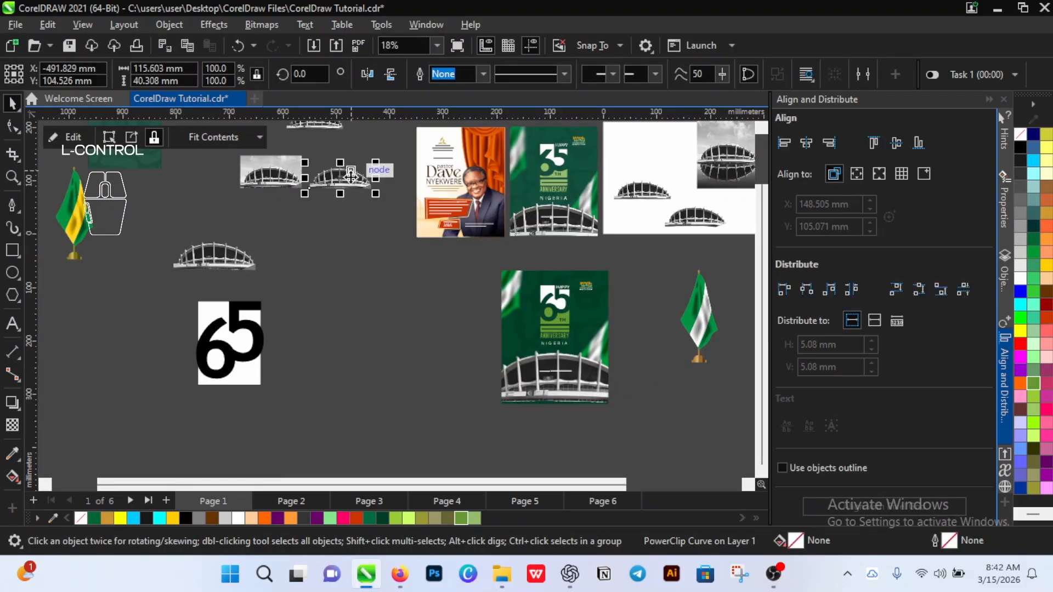
drag(351, 176, 573, 388)
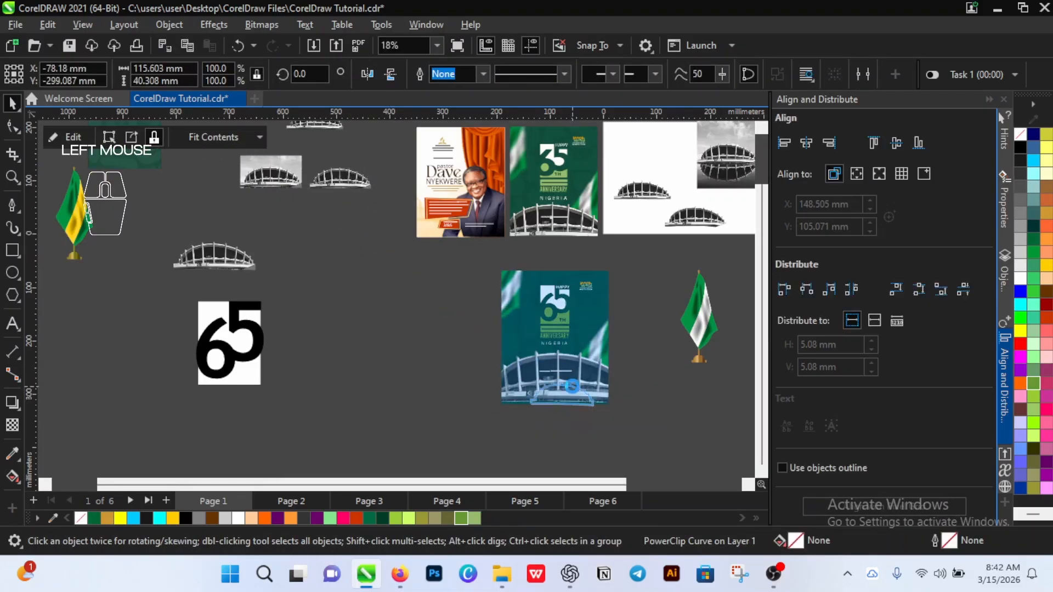
key(ctrl+x)
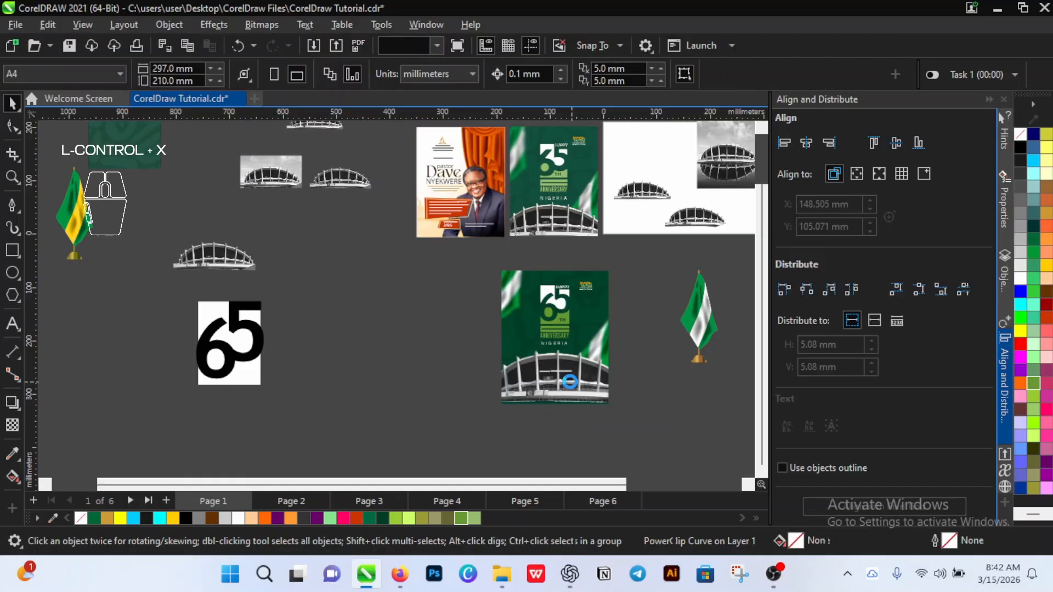
double_click(569, 389)
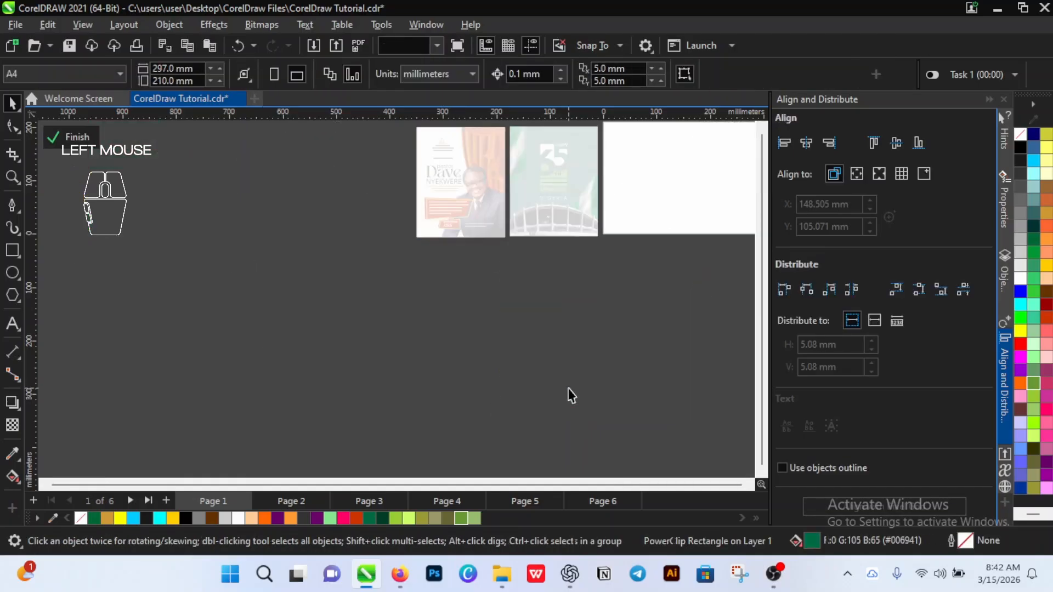
key(ctrl+v)
drag(569, 392, 463, 371)
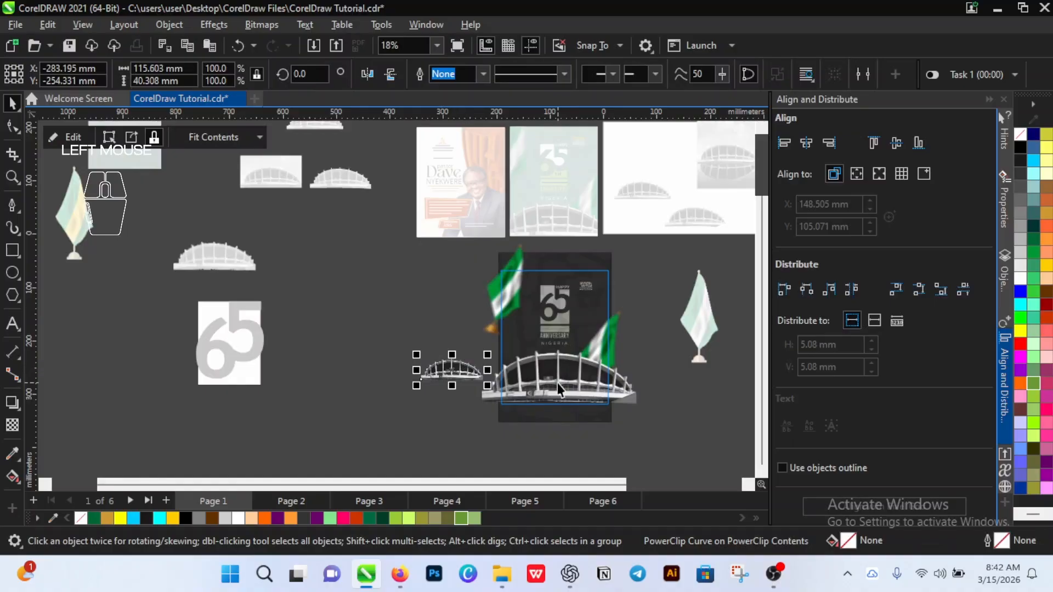
Step: Move the old stadium bitmap well outside the frame, and enlarge the new stadium across the poster's base in its place
drag(557, 383, 251, 387)
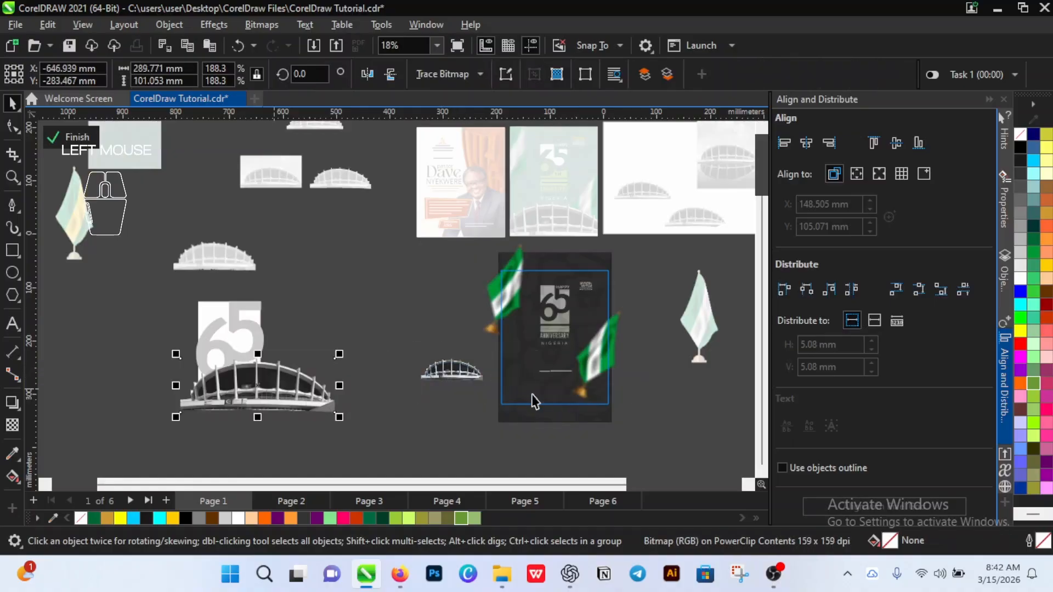
click(462, 379)
drag(491, 386, 603, 453)
mouse_move(521, 403)
mouse_down()
mouse_move(571, 399)
mouse_move(522, 386)
mouse_up()
Step: Reduce the new stadium slightly and adjust its position across the base of the poster frame
scroll(619, 385, up, 1)
scroll(619, 385, up, 3)
drag(704, 440, 672, 431)
mouse_move(486, 363)
mouse_down()
mouse_move(508, 362)
mouse_move(496, 360)
mouse_up()
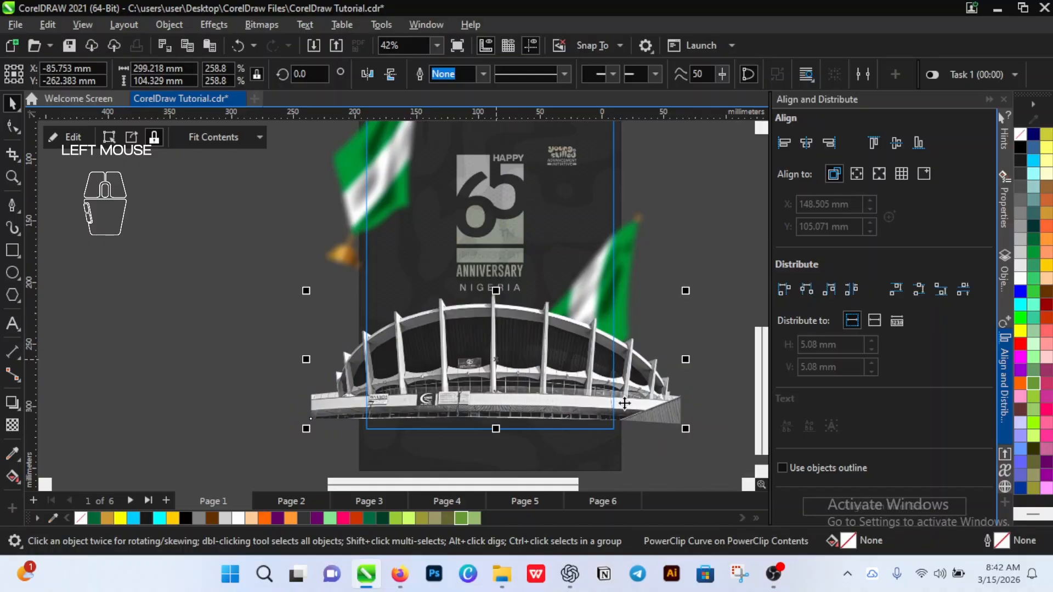
drag(685, 430, 666, 432)
drag(453, 332, 459, 332)
click(698, 334)
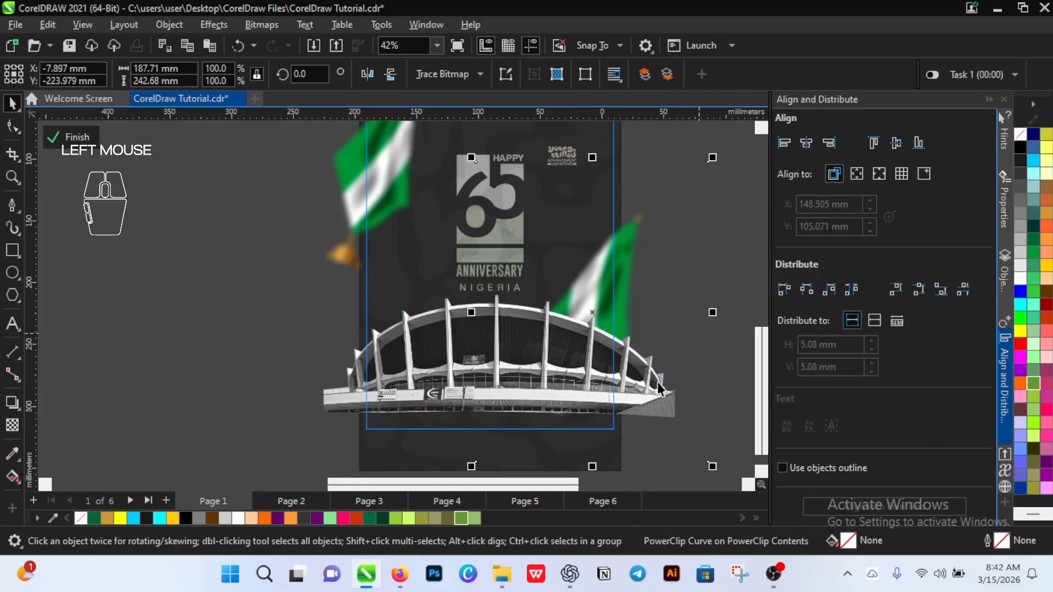
Step: Finish editing the poster's PowerClip contents and check how the stadium fits along the poster's base
scroll(420, 333, down, 2)
scroll(468, 384, up, 3)
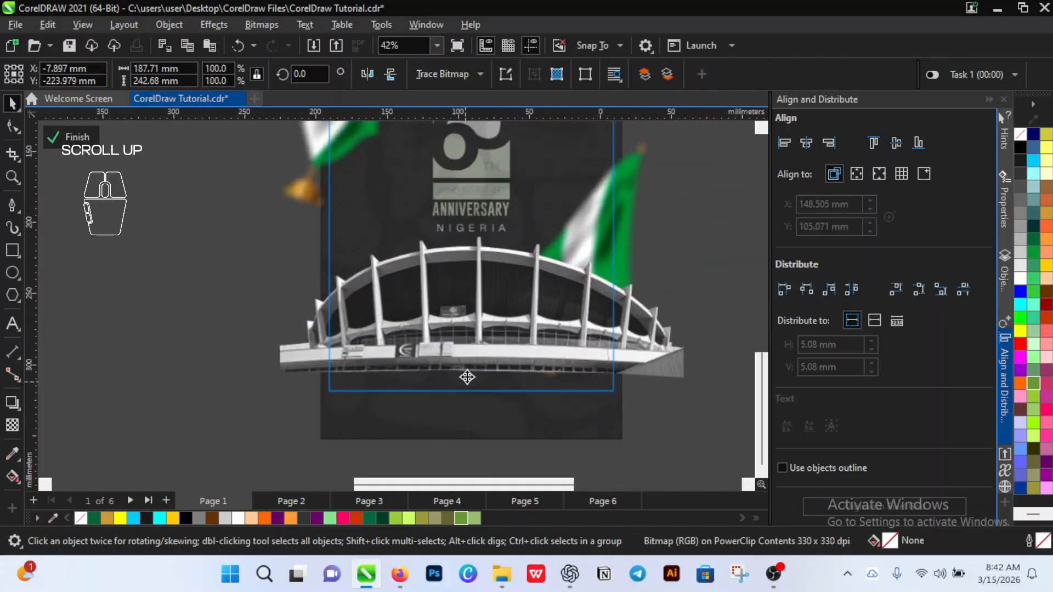
click(571, 393)
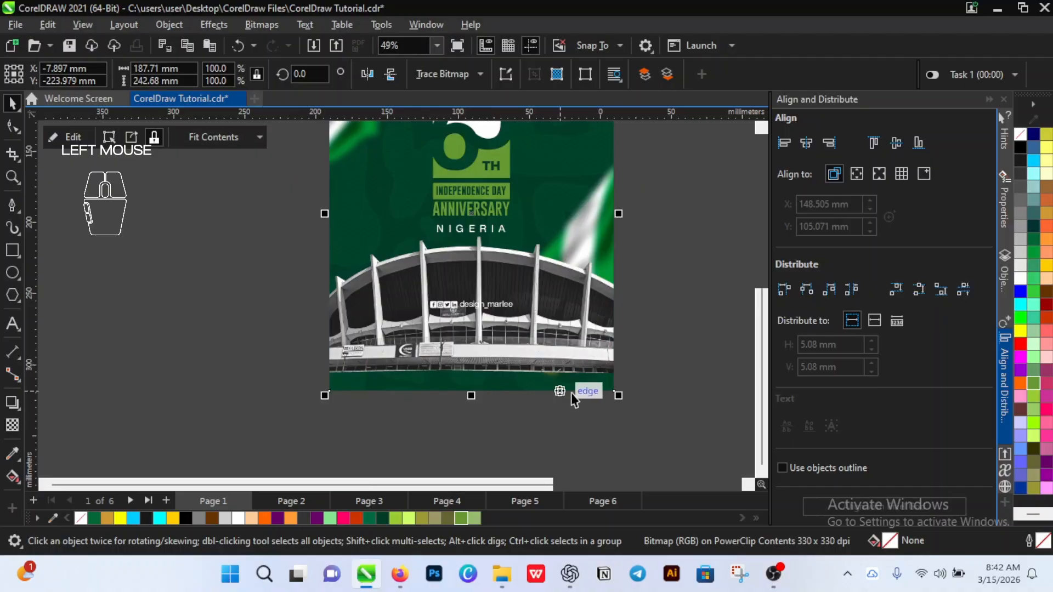
scroll(517, 377, down, 2)
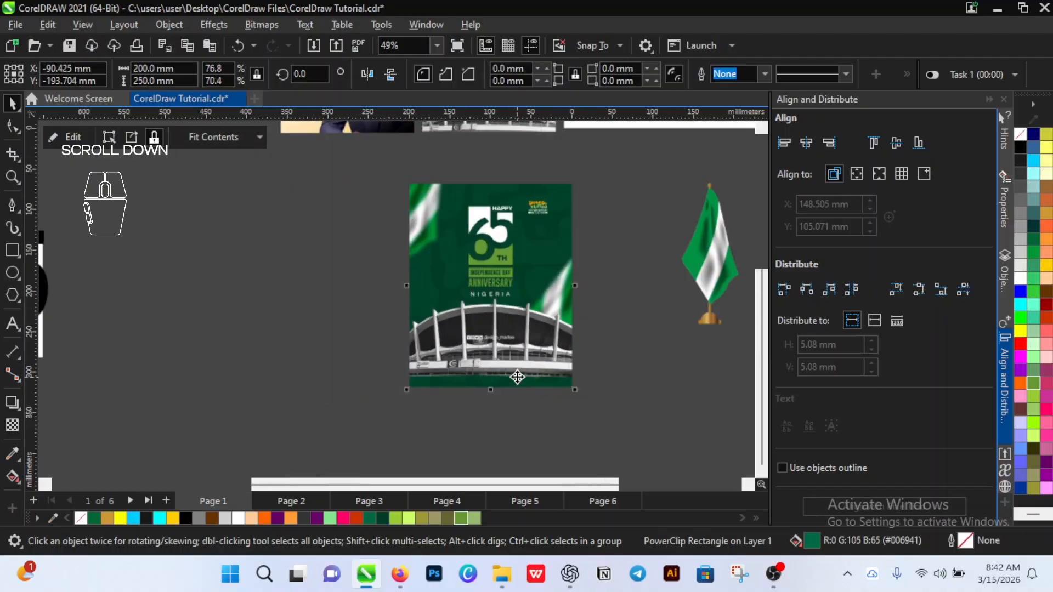
scroll(517, 377, up, 2)
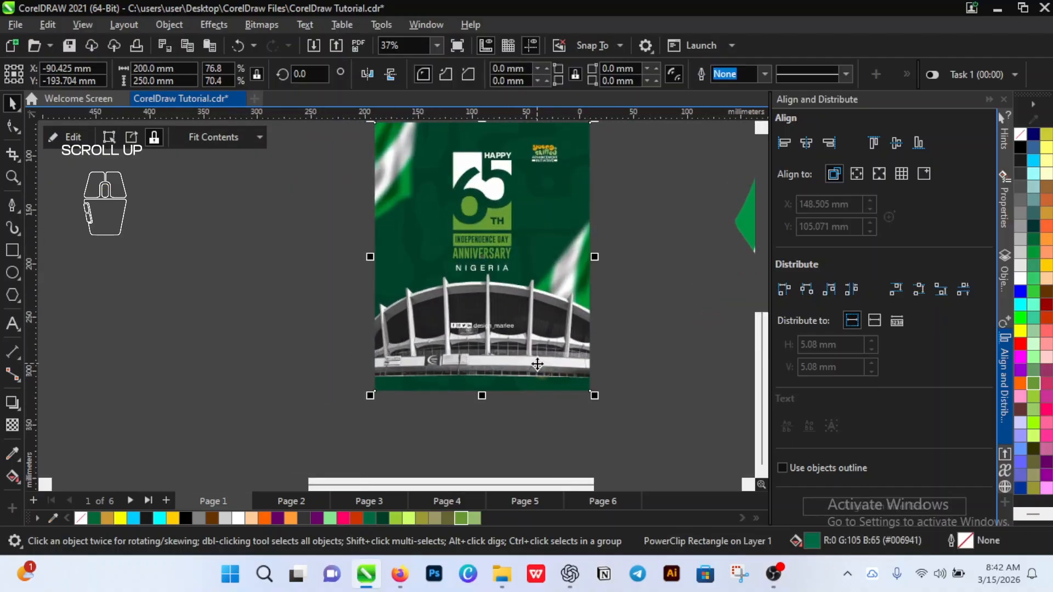
Step: Reopen the poster's PowerClip, extend the stadium cut-out's bottom nodes below the frame to about 124 mm overall height, and finish editing
double_click(536, 365)
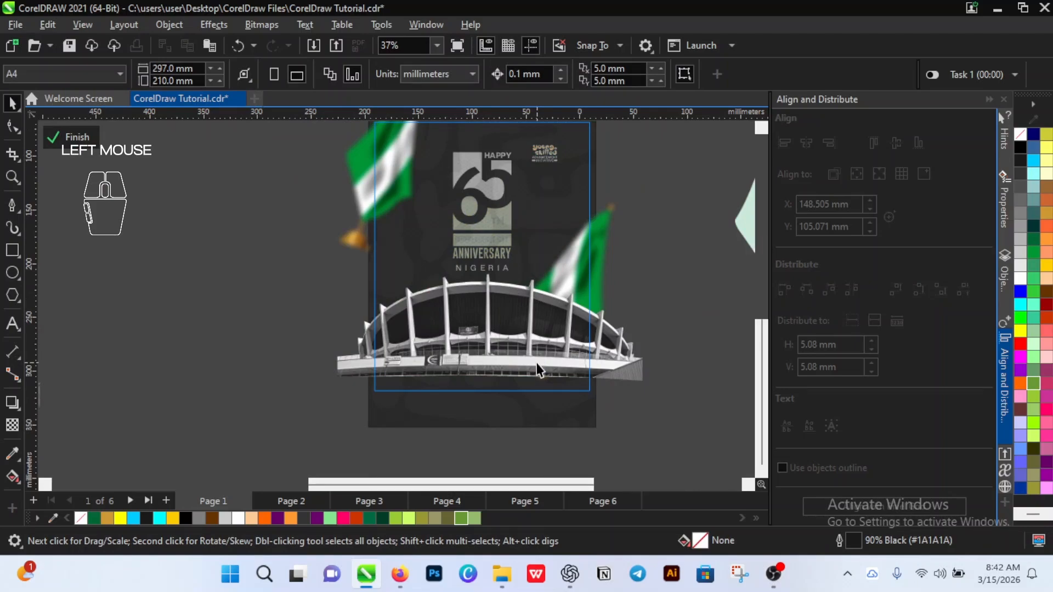
click(536, 361)
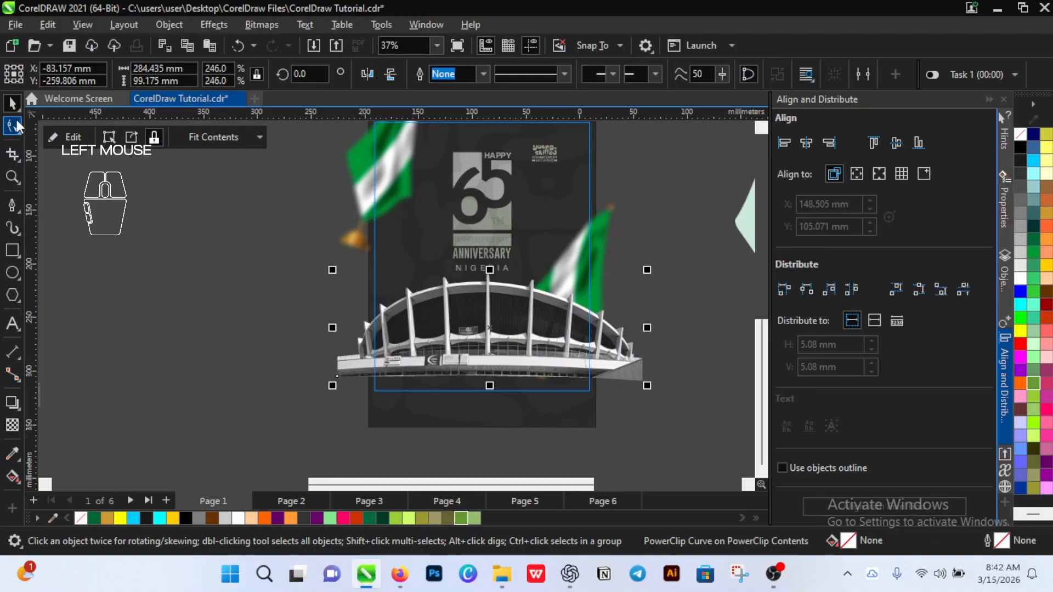
click(15, 121)
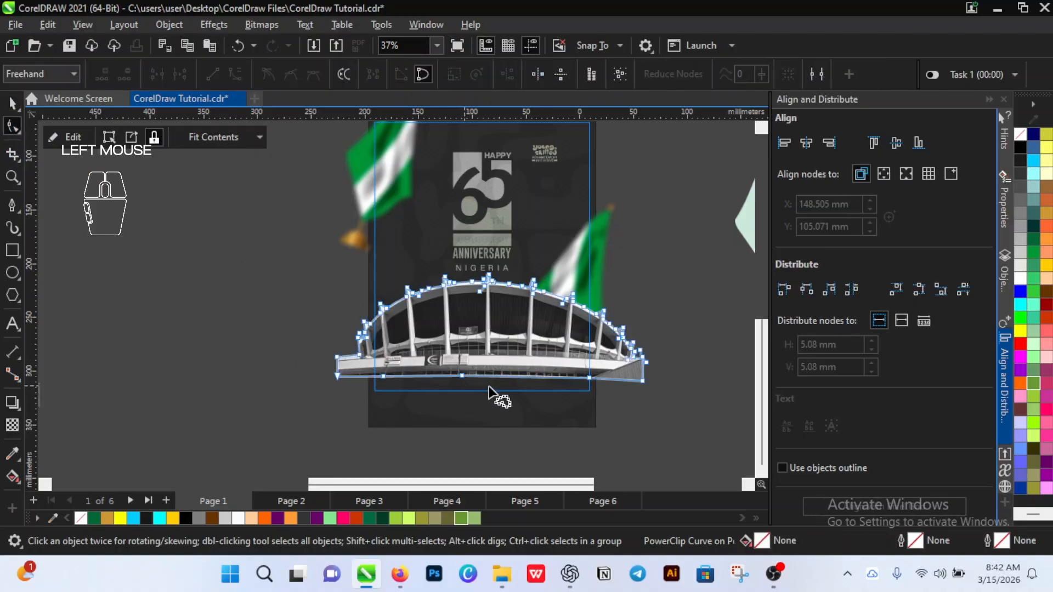
drag(327, 386, 388, 366)
mouse_move(504, 359)
mouse_down()
mouse_move(658, 387)
mouse_move(522, 446)
mouse_move(345, 435)
mouse_move(335, 390)
mouse_up()
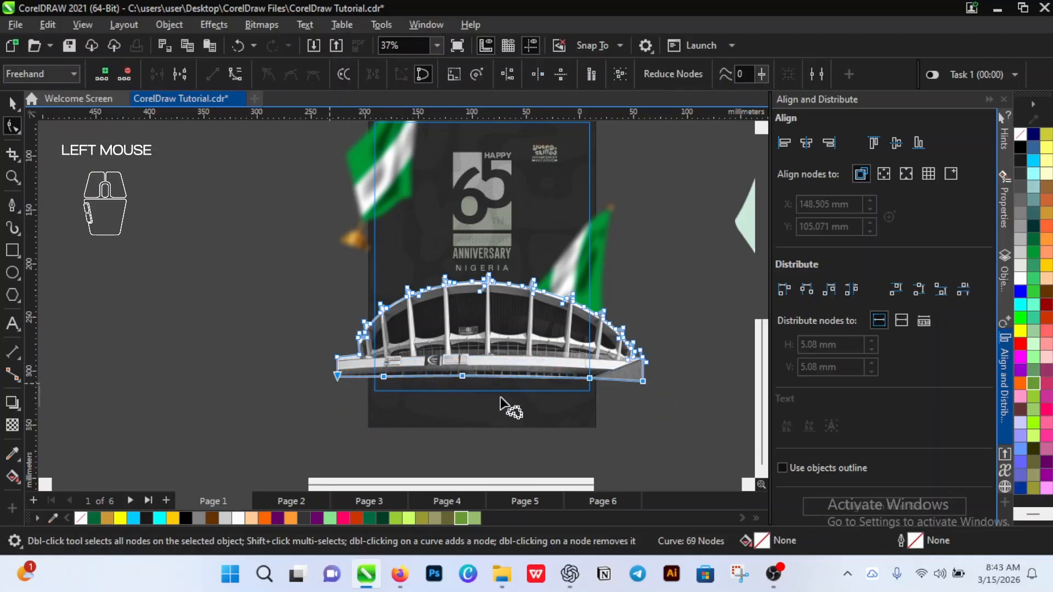
drag(464, 378, 473, 404)
key(space)
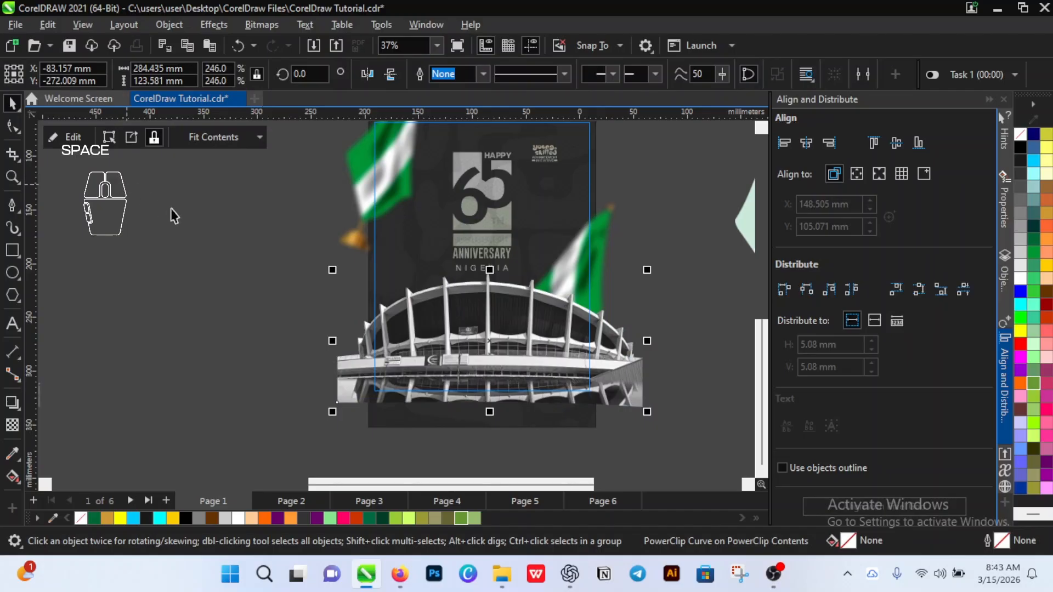
click(214, 236)
click(591, 368)
click(174, 225)
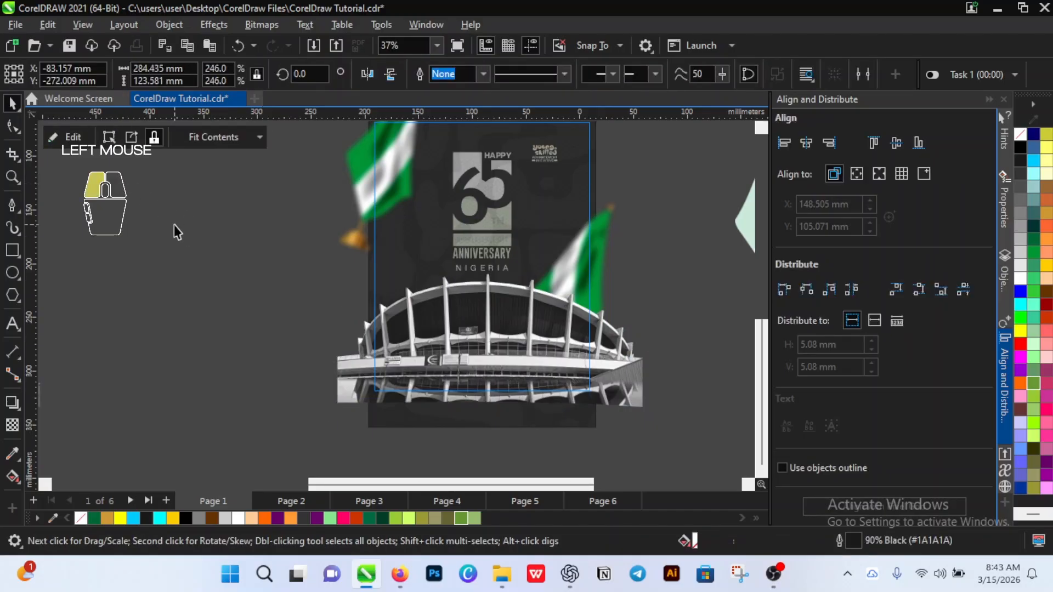
click(70, 137)
click(278, 275)
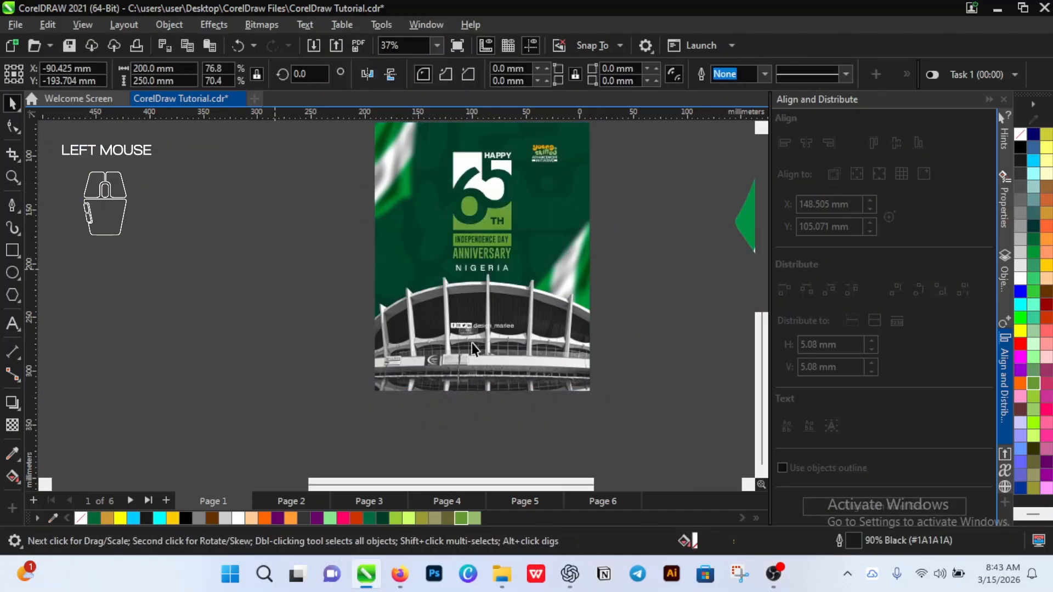
Step: Examine the poster's stadium base and overall layout, up close and alongside the reference poster
scroll(477, 329, down, 1)
scroll(629, 319, up, 1)
drag(630, 319, 483, 341)
scroll(444, 366, up, 3)
scroll(617, 347, down, 3)
click(659, 329)
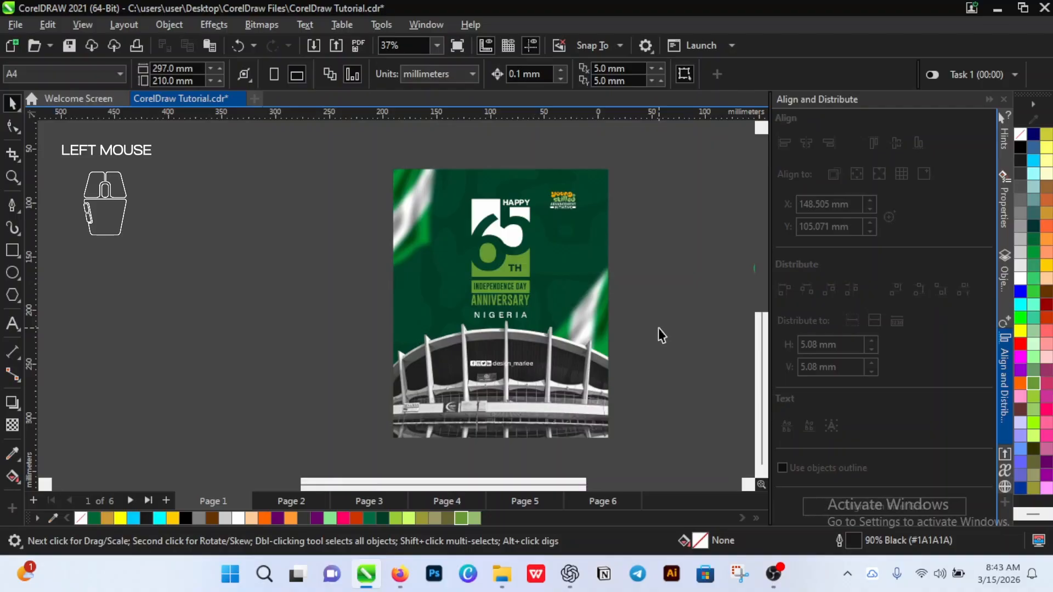
scroll(505, 317, down, 3)
scroll(554, 307, up, 2)
scroll(517, 323, down, 2)
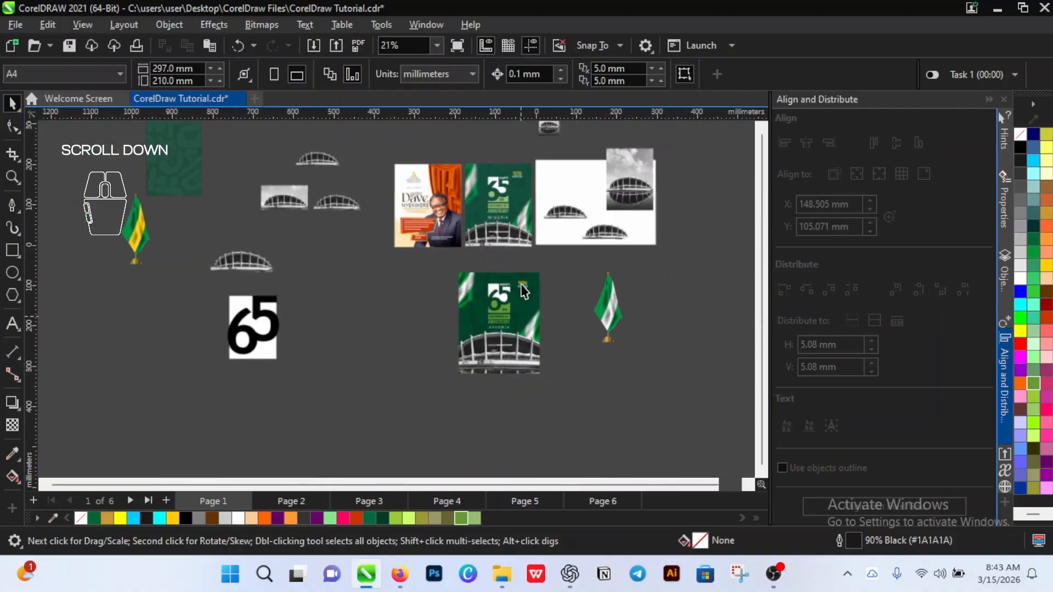
scroll(512, 255, up, 2)
drag(512, 260, 579, 318)
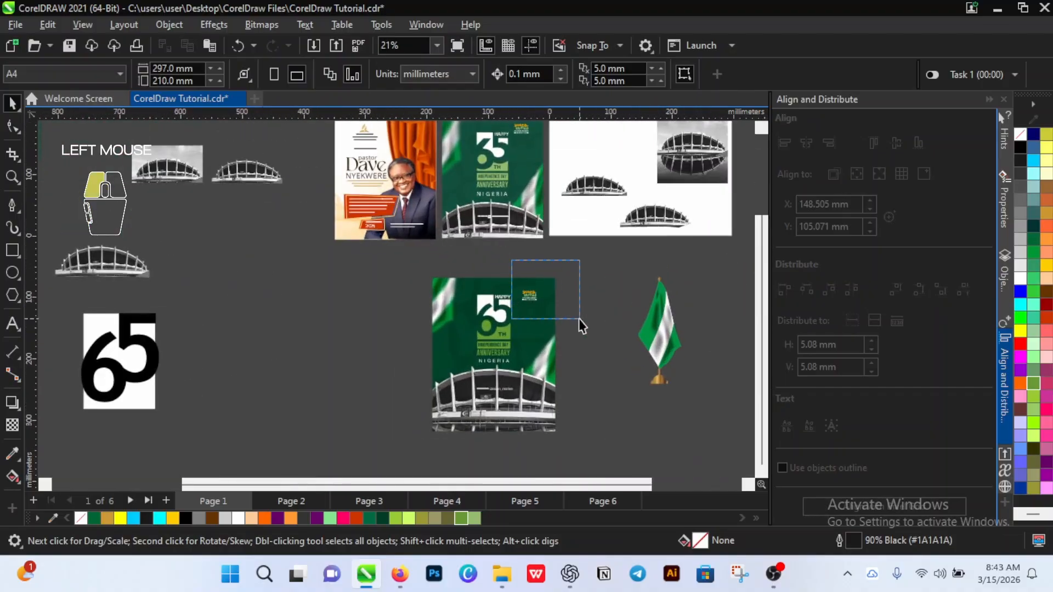
drag(525, 269, 524, 268)
scroll(519, 248, down, 2)
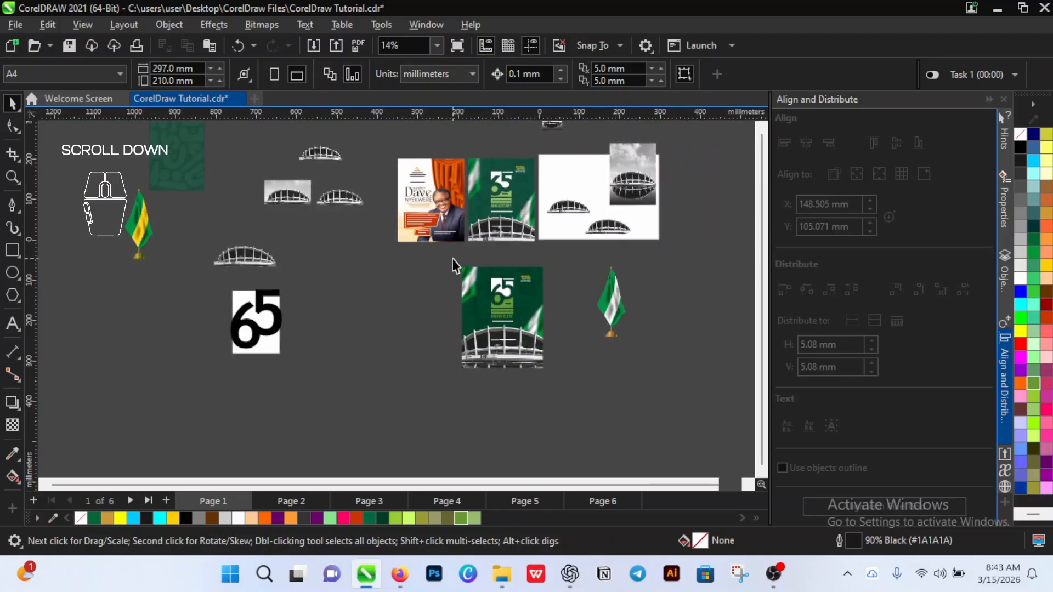
Step: Group all objects of the new poster and add the group to the export list as a JPG at 300 dpi
drag(565, 386, 595, 428)
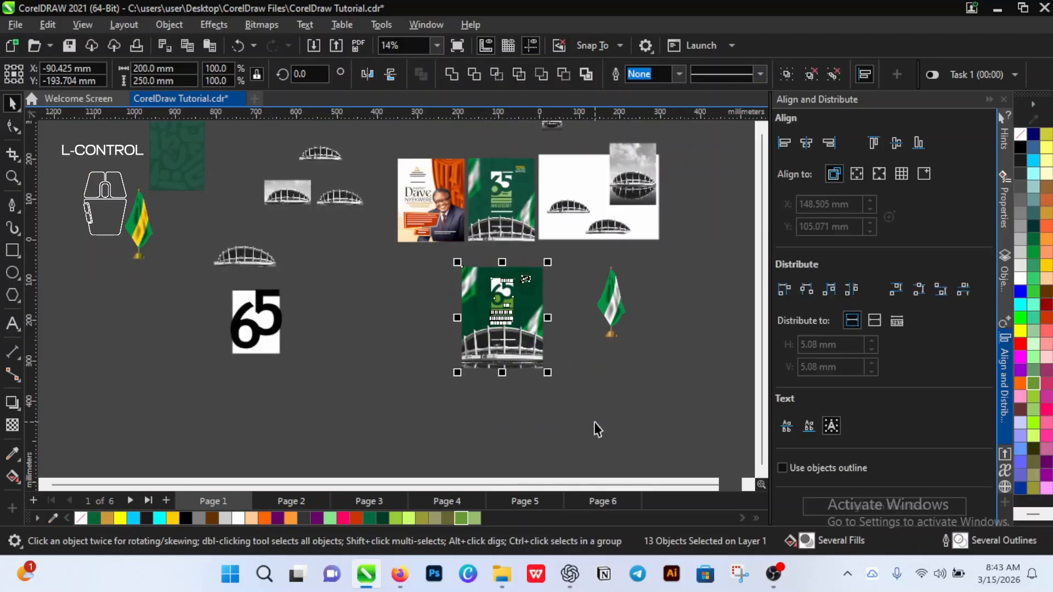
key(ctrl+g)
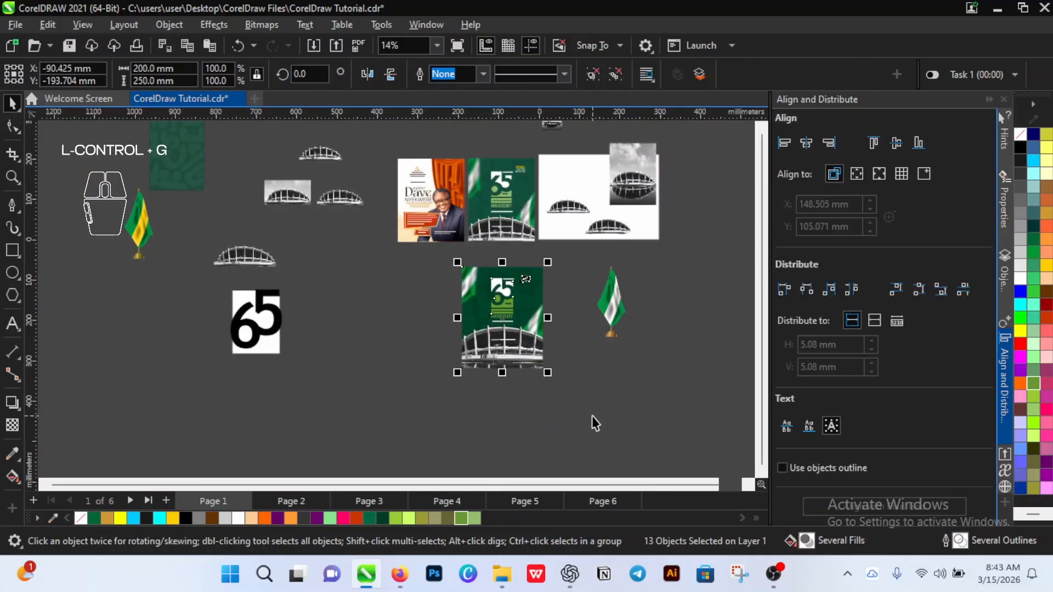
click(1005, 452)
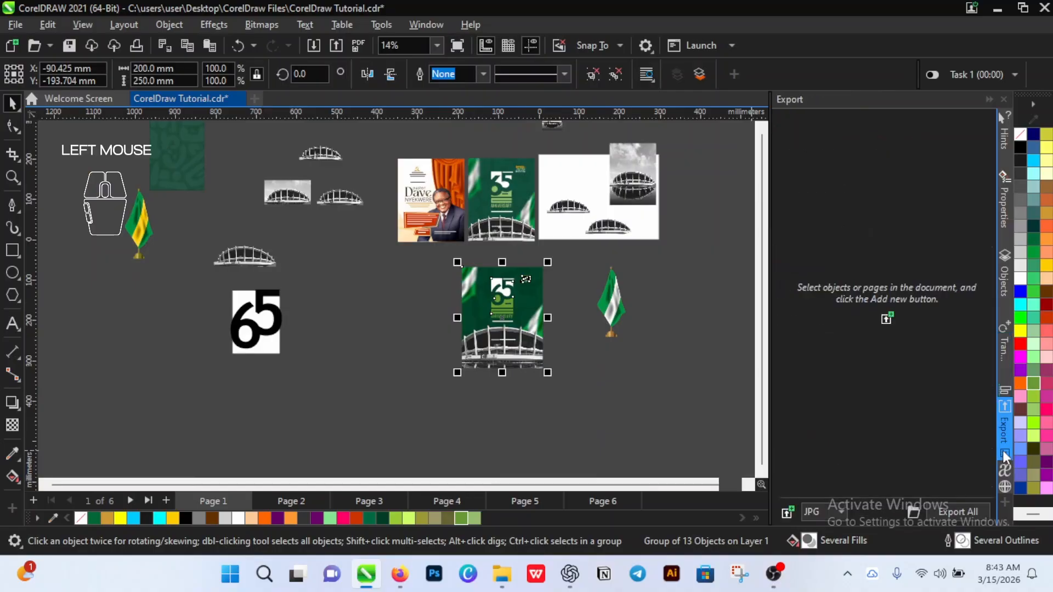
click(789, 511)
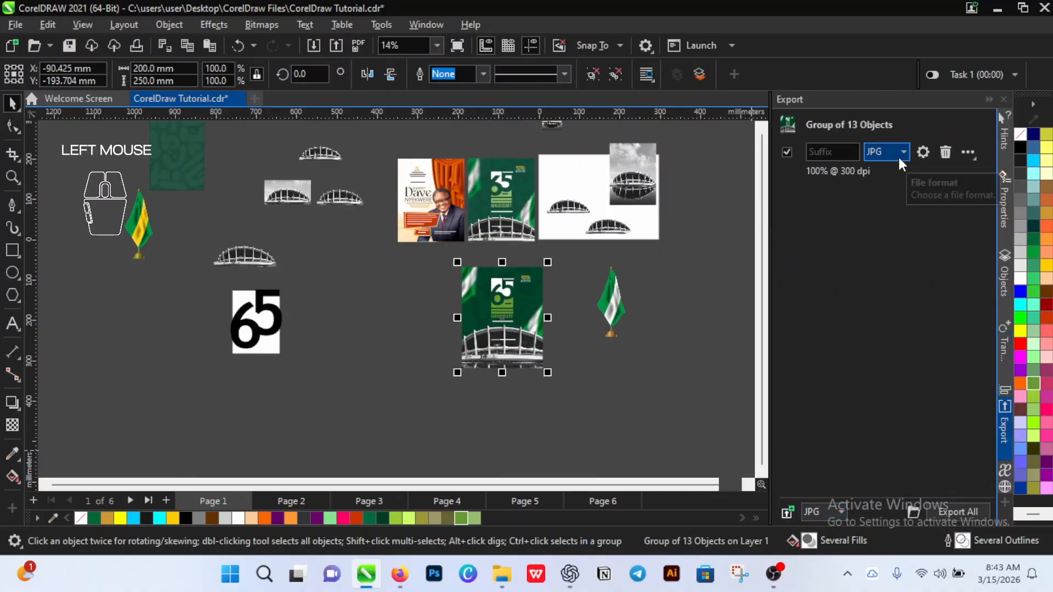
Step: Choose the Tutorial Resources folder in Downloads as the destination and export the poster group there
click(914, 511)
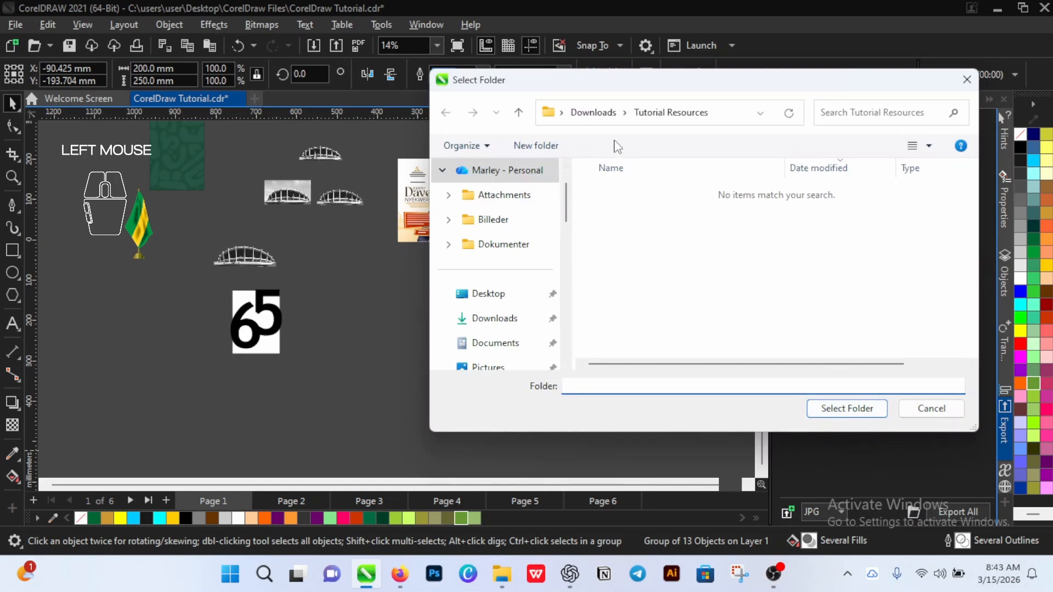
click(502, 327)
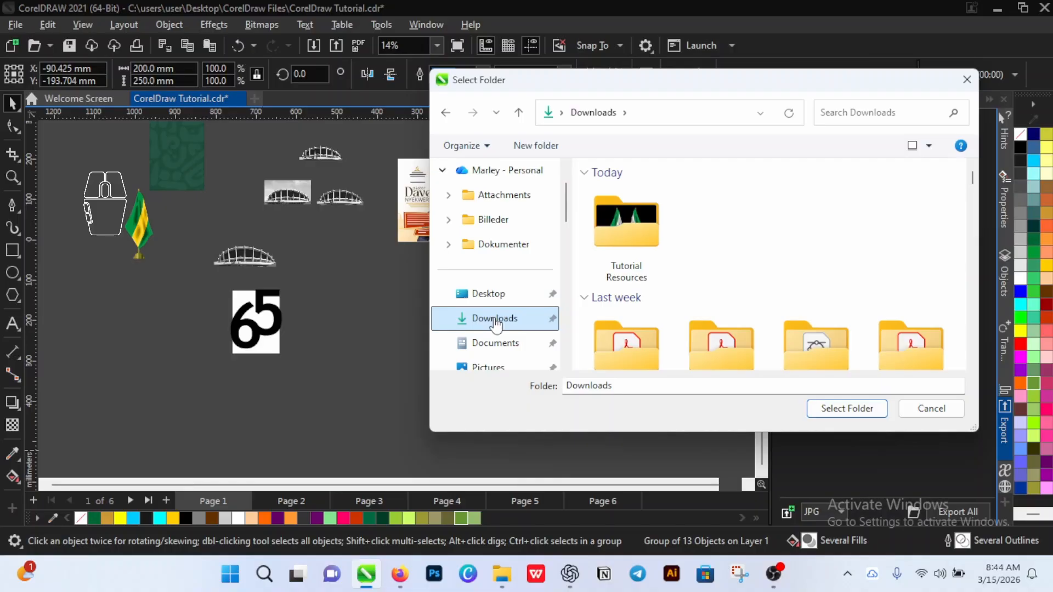
double_click(617, 239)
click(839, 408)
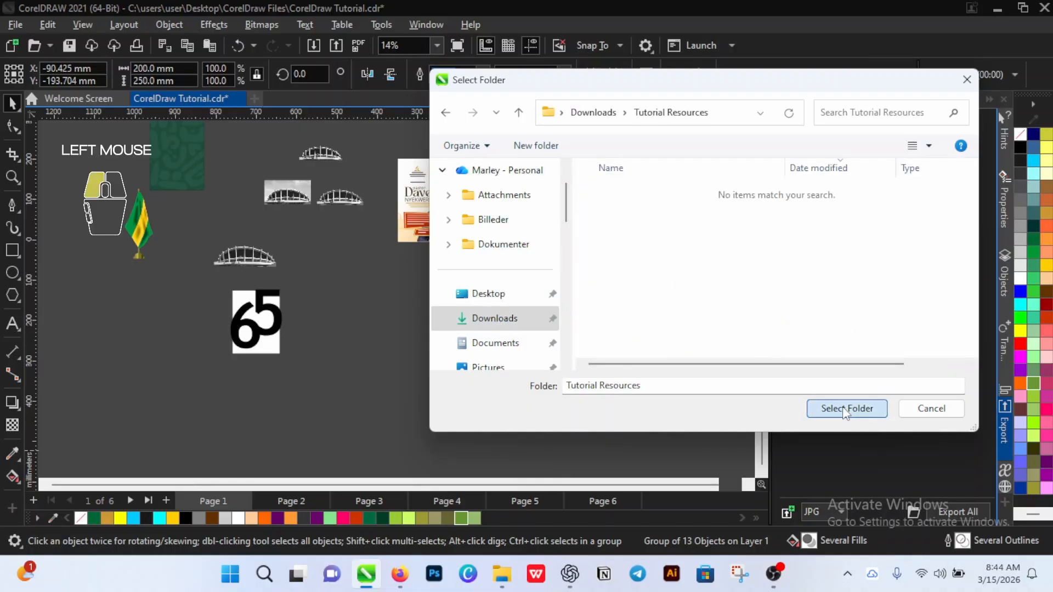
click(970, 511)
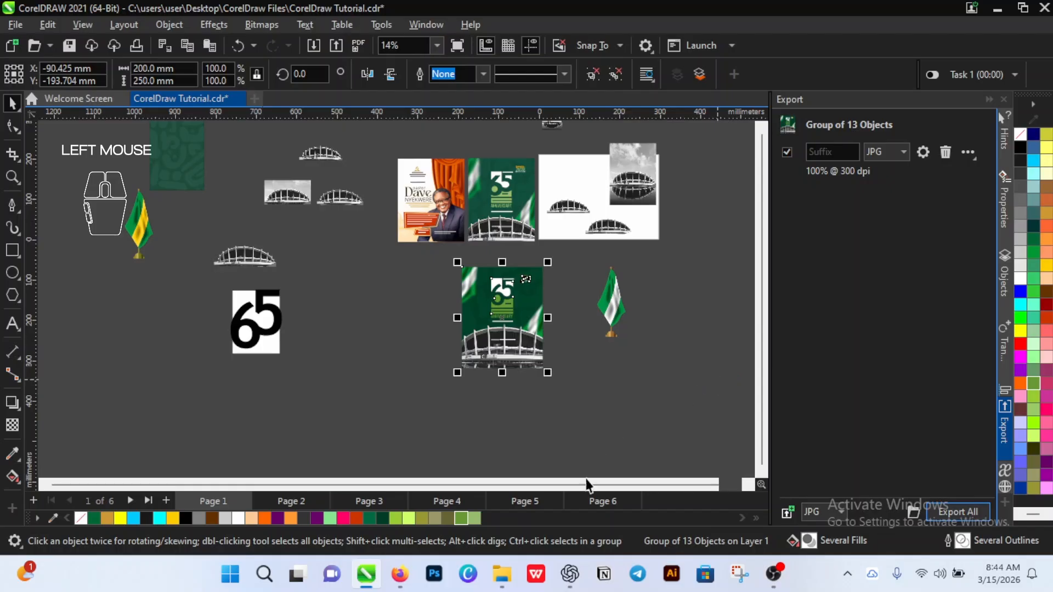
Step: Switch to File Explorer, examine the exported poster JPG in an enlarged window with its preview, and return to CorelDRAW
click(501, 574)
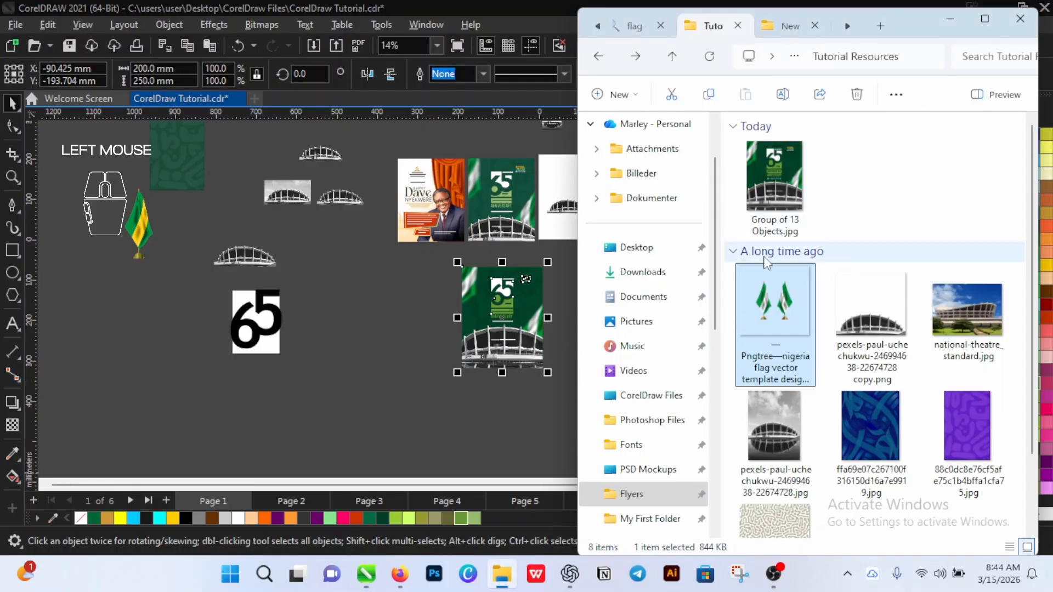
click(791, 177)
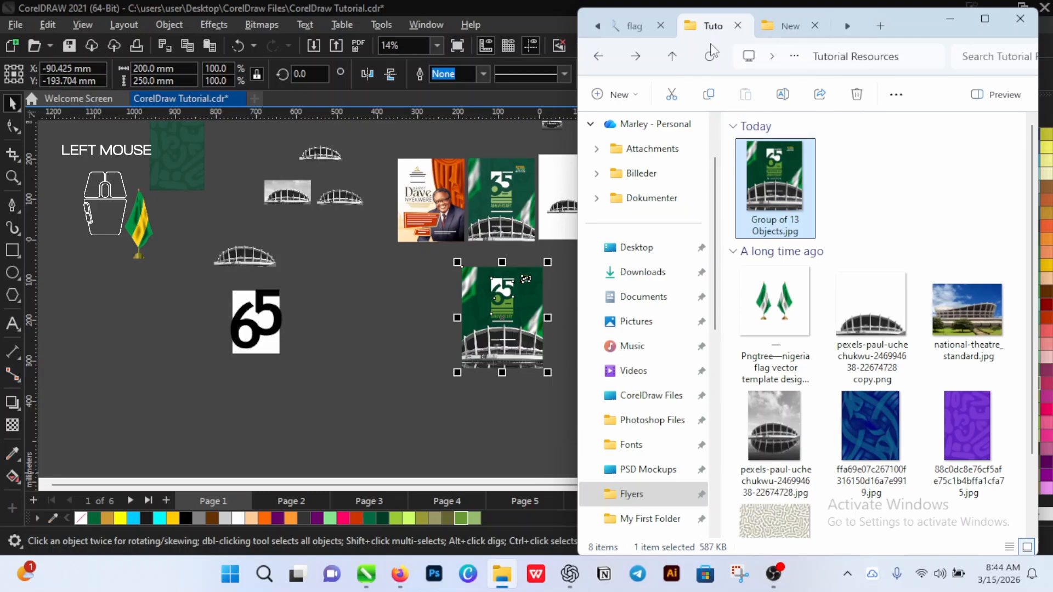
click(985, 18)
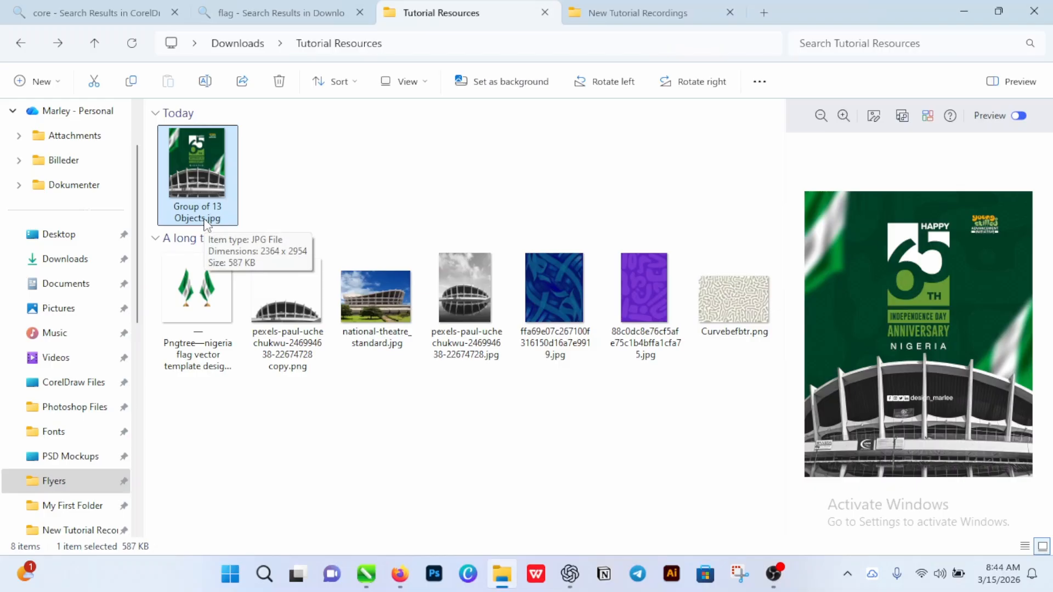
click(998, 11)
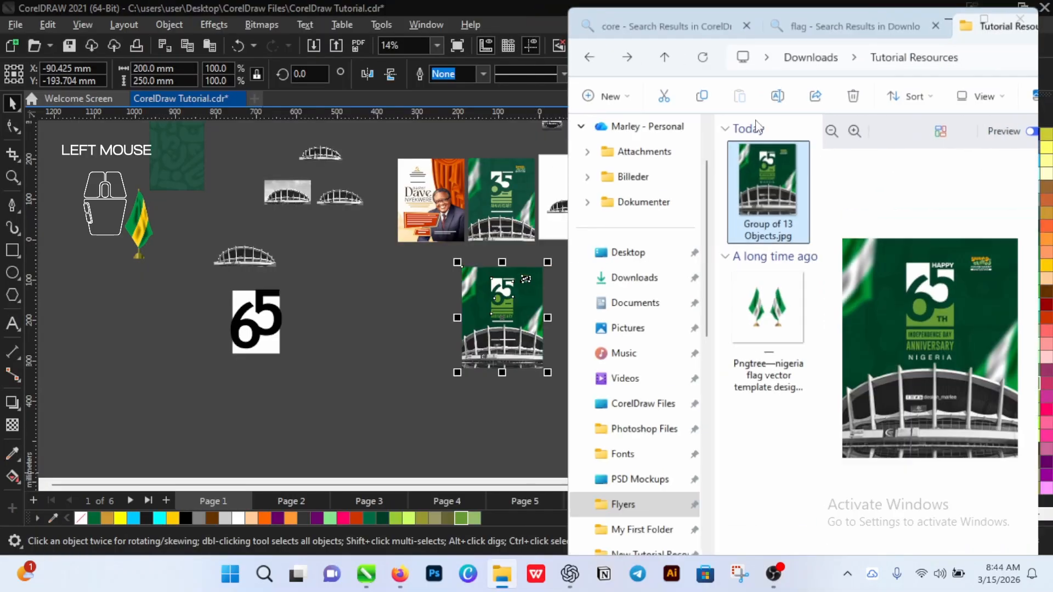
click(394, 321)
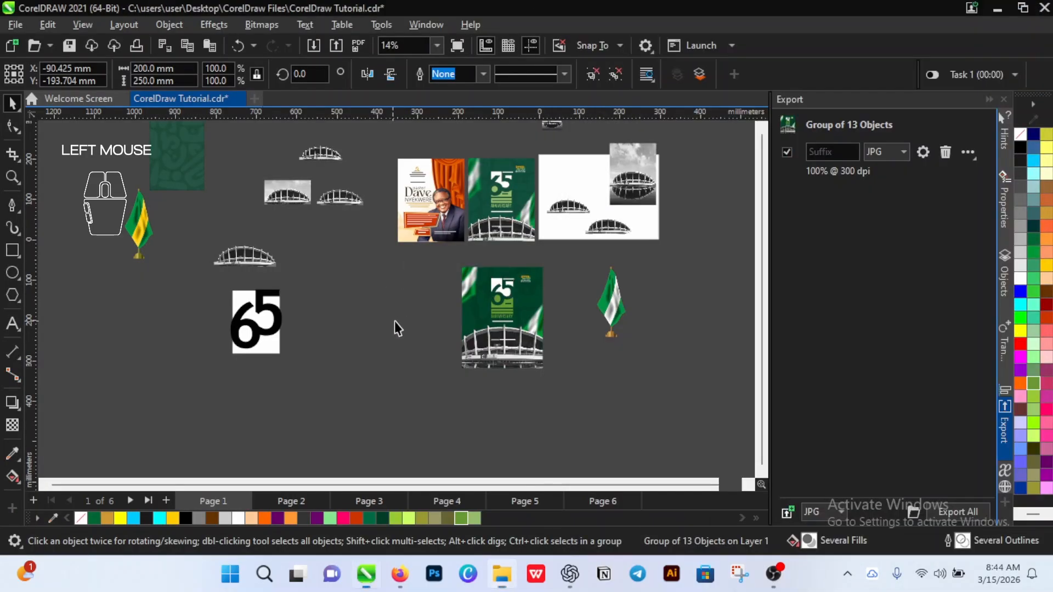
Step: Compare the finished poster with the green reference poster above it and review the whole workspace
scroll(501, 284, up, 1)
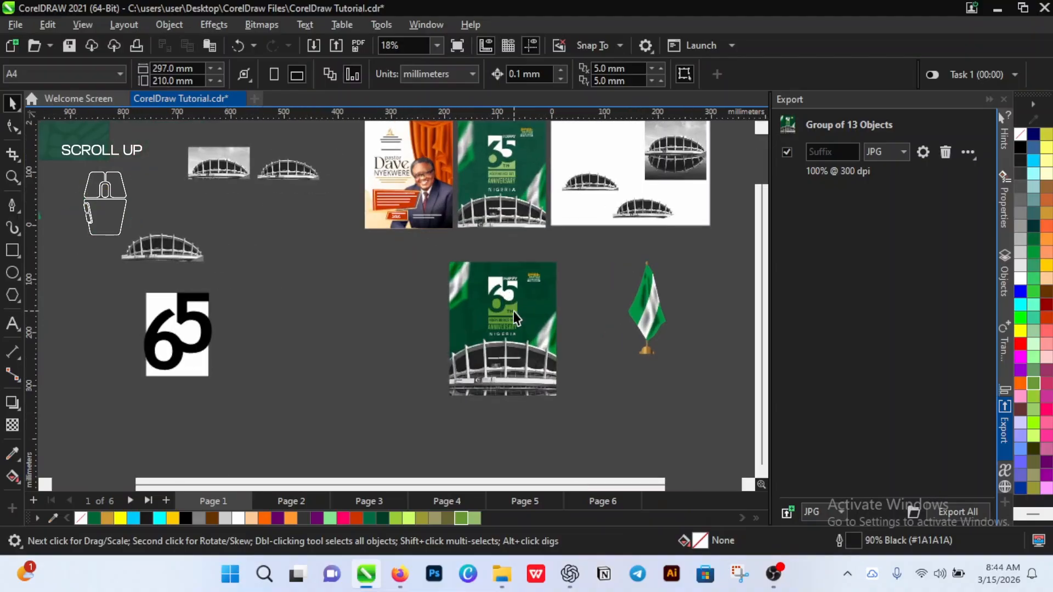
scroll(514, 311, down, 2)
scroll(514, 310, up, 2)
scroll(514, 310, down, 3)
scroll(541, 292, up, 1)
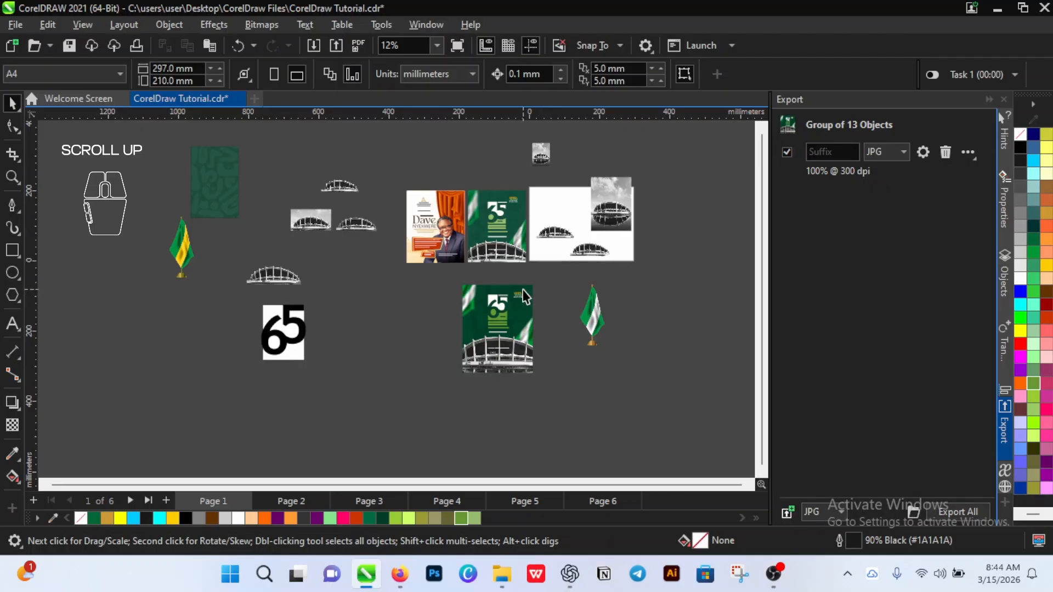
scroll(523, 289, up, 1)
scroll(510, 188, up, 2)
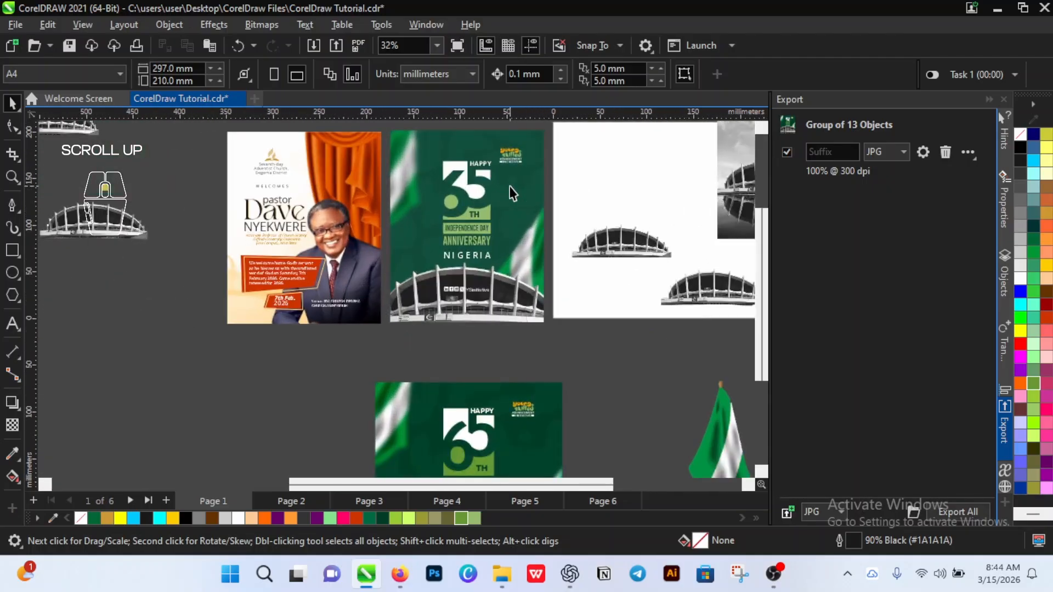
scroll(512, 194, down, 2)
scroll(510, 198, up, 1)
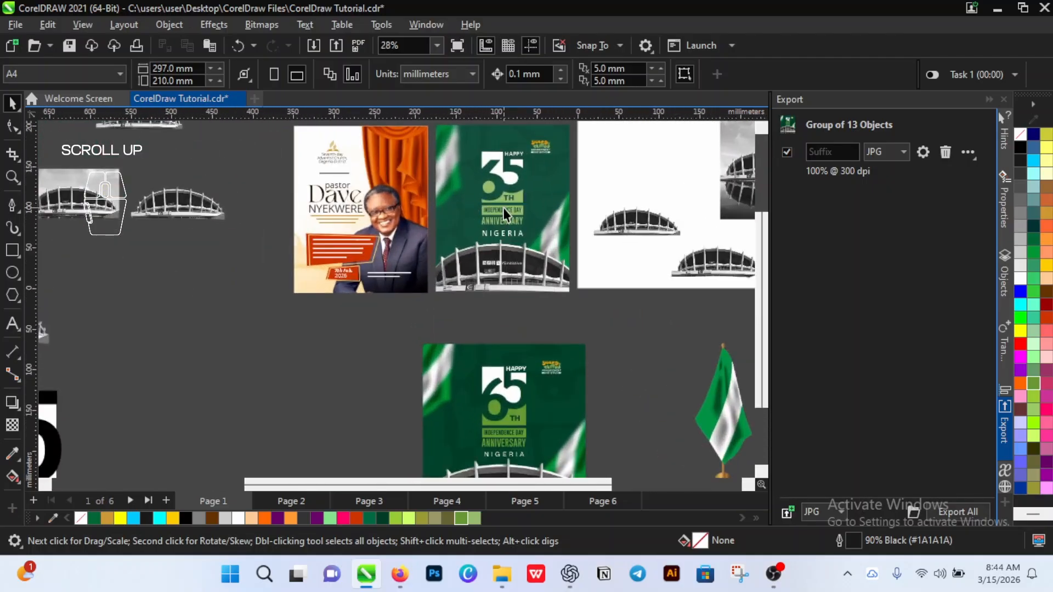
scroll(502, 209, down, 1)
scroll(492, 259, up, 1)
scroll(491, 277, down, 1)
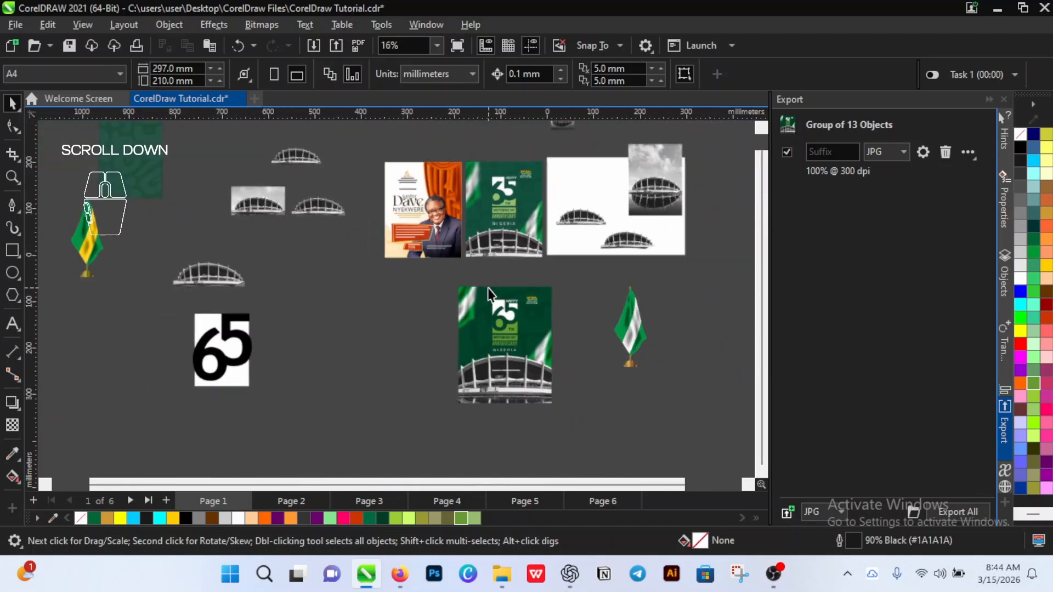
scroll(482, 290, up, 1)
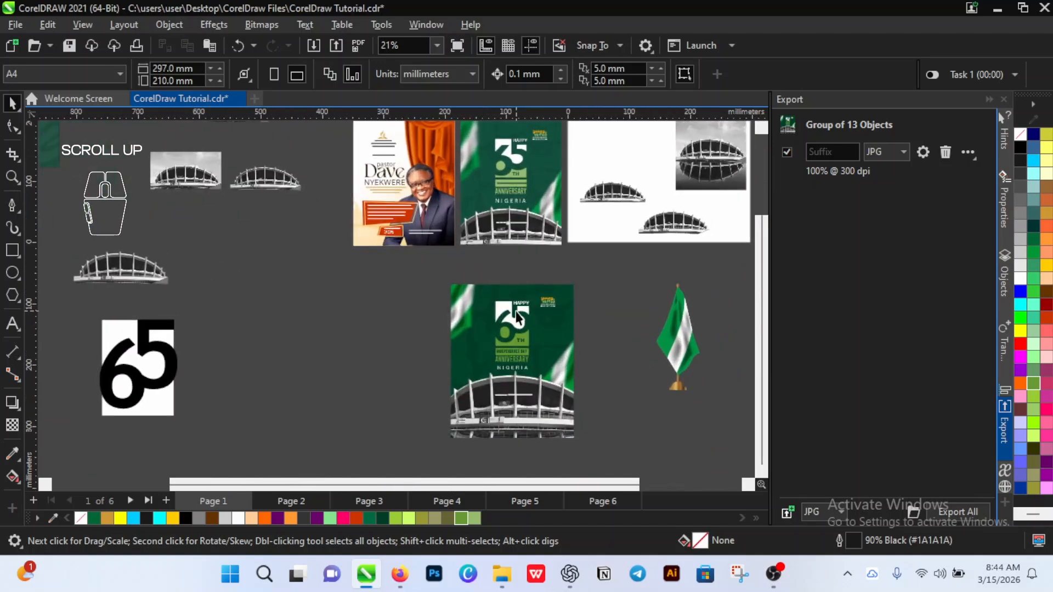
scroll(568, 320, down, 2)
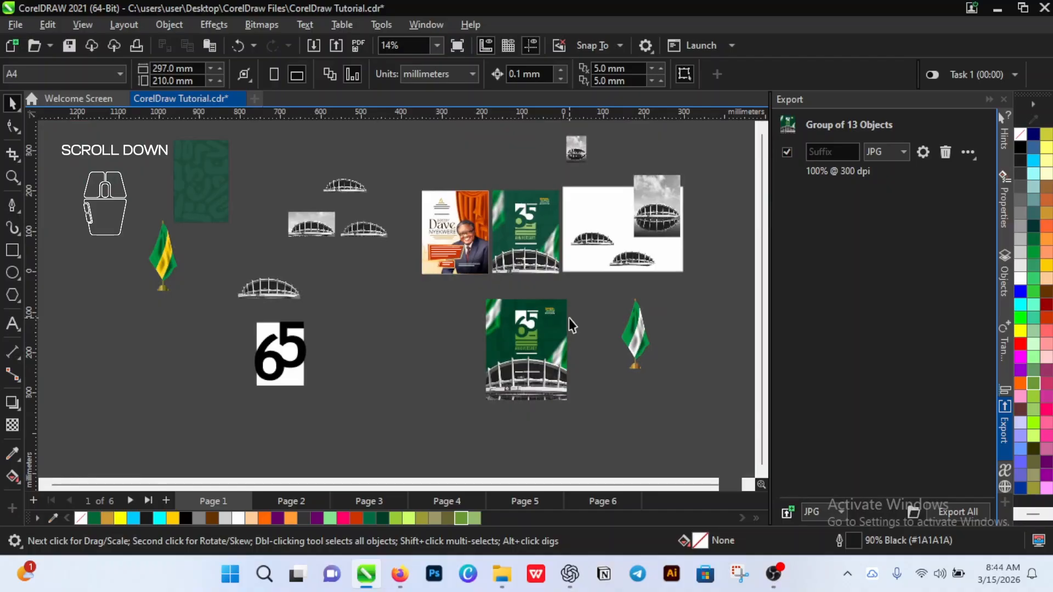